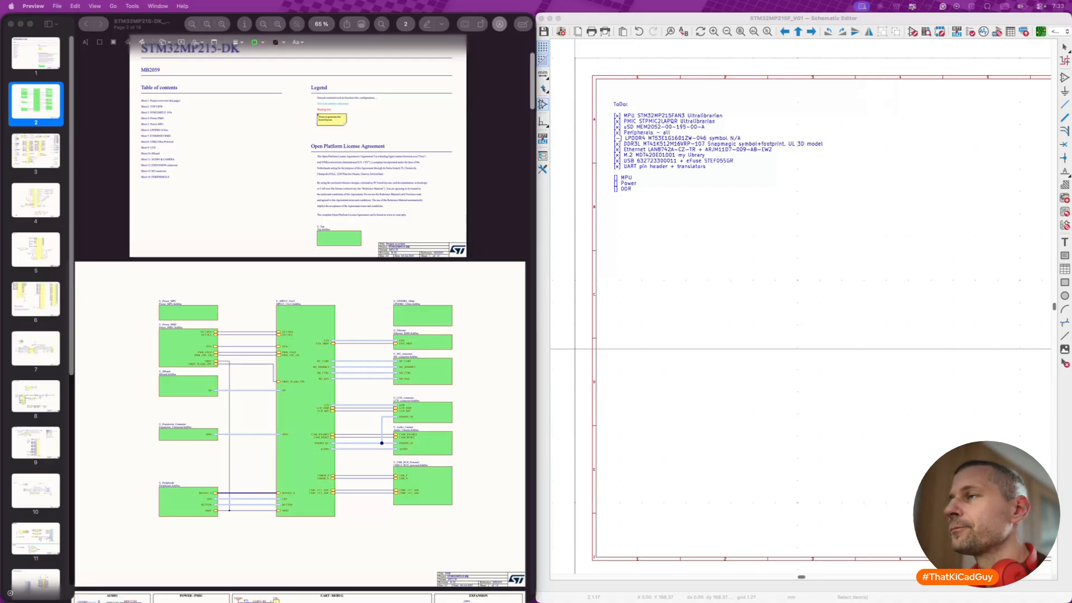
{"action": "left_click", "coordinate": [673, 188]}
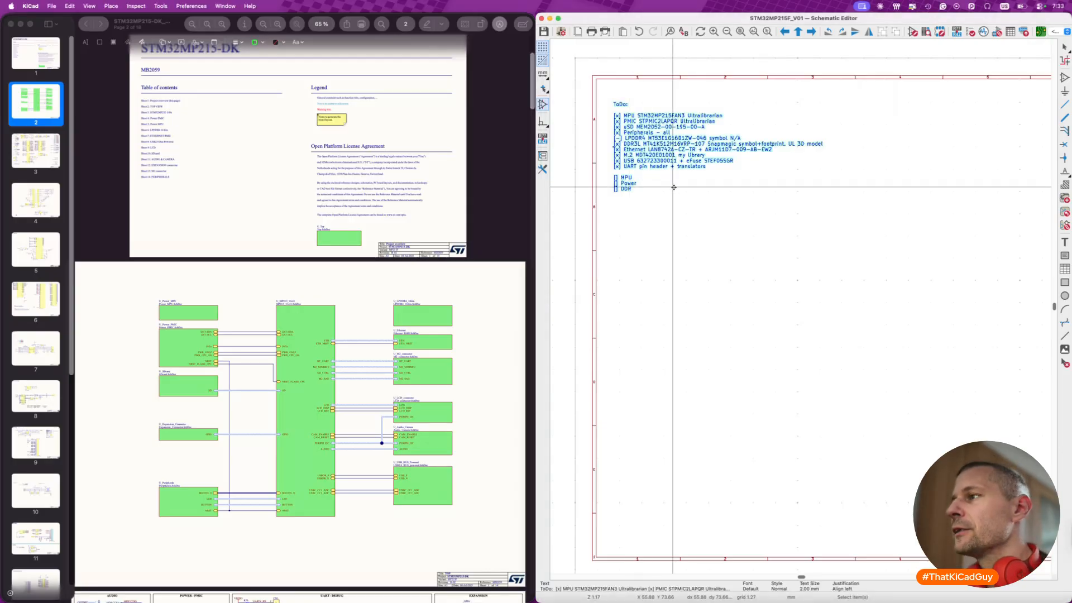
{"action": "scroll", "coordinate": [673, 187], "scroll_direction": "right", "scroll_amount": 3}
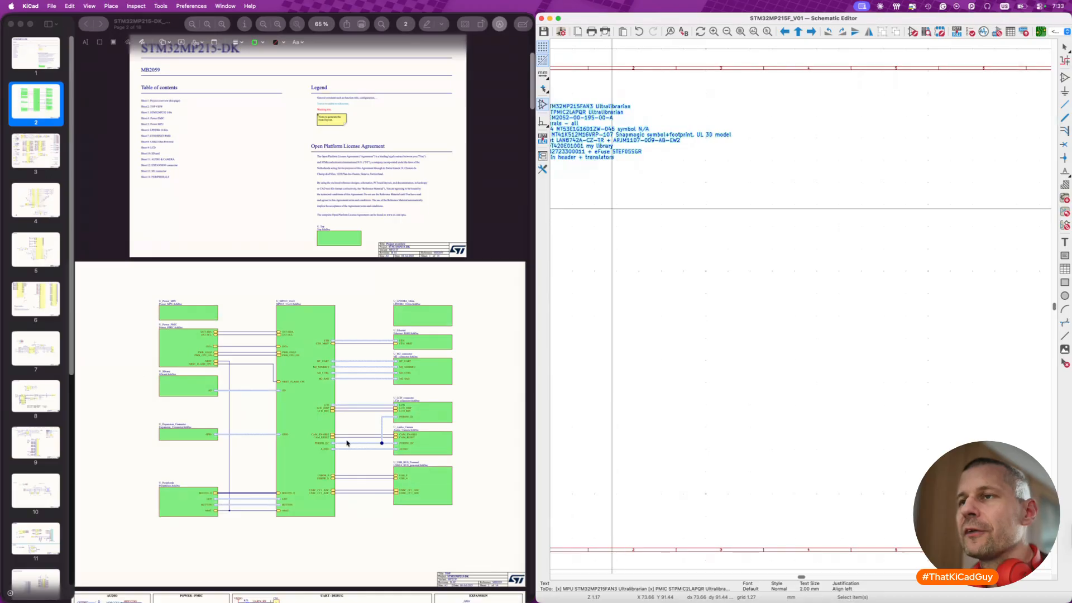
{"action": "left_click", "coordinate": [411, 436]}
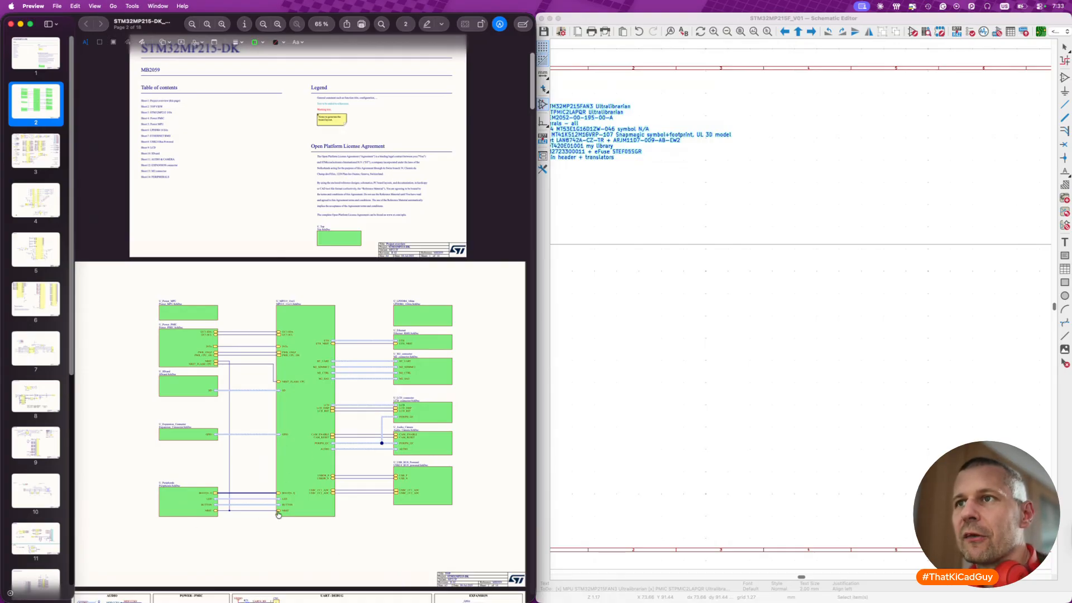
- Draw a tall hierarchical sheet near the middle of the root schematic and name it MPU
{"action": "left_click", "coordinate": [792, 323]}
{"action": "scroll", "coordinate": [792, 324], "scroll_direction": "down", "scroll_amount": 5}
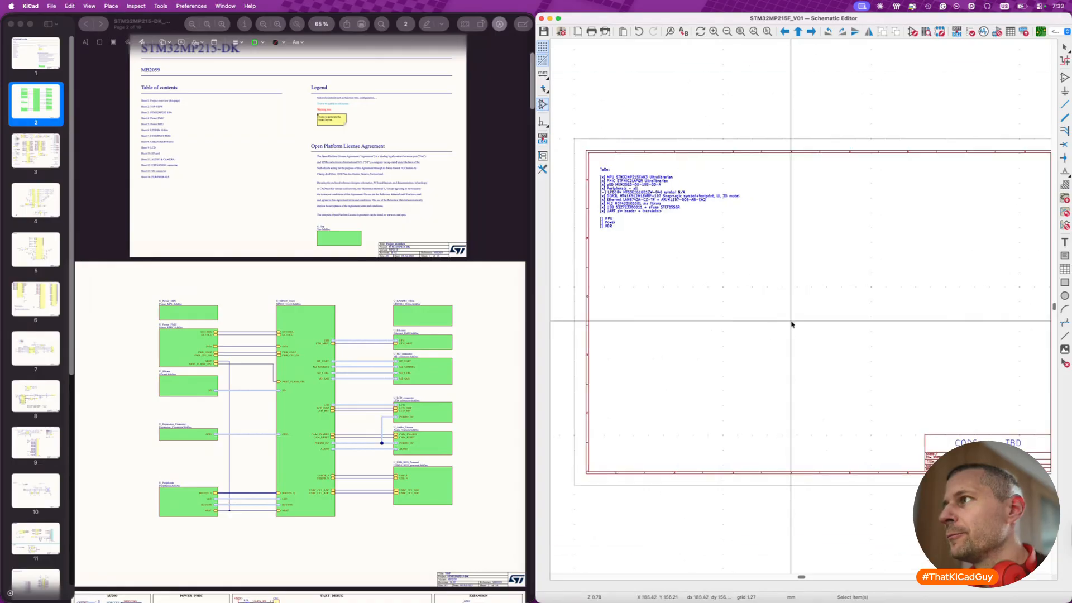
{"action": "key", "text": "s"}
{"action": "left_click", "coordinate": [749, 239]}
{"action": "left_click", "coordinate": [811, 370]}
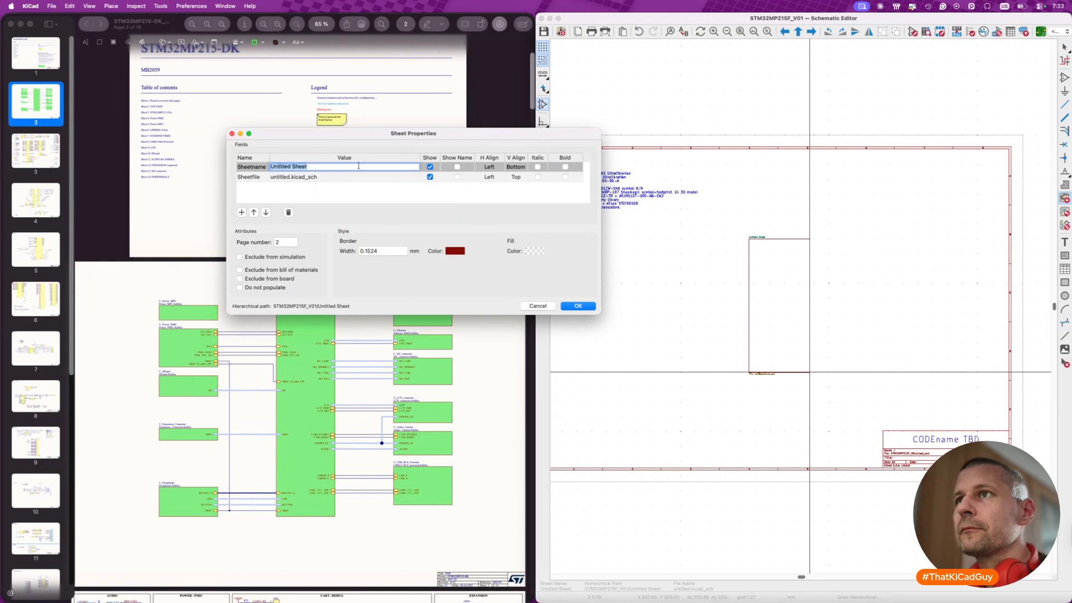
{"action": "type", "text": "MPU"}
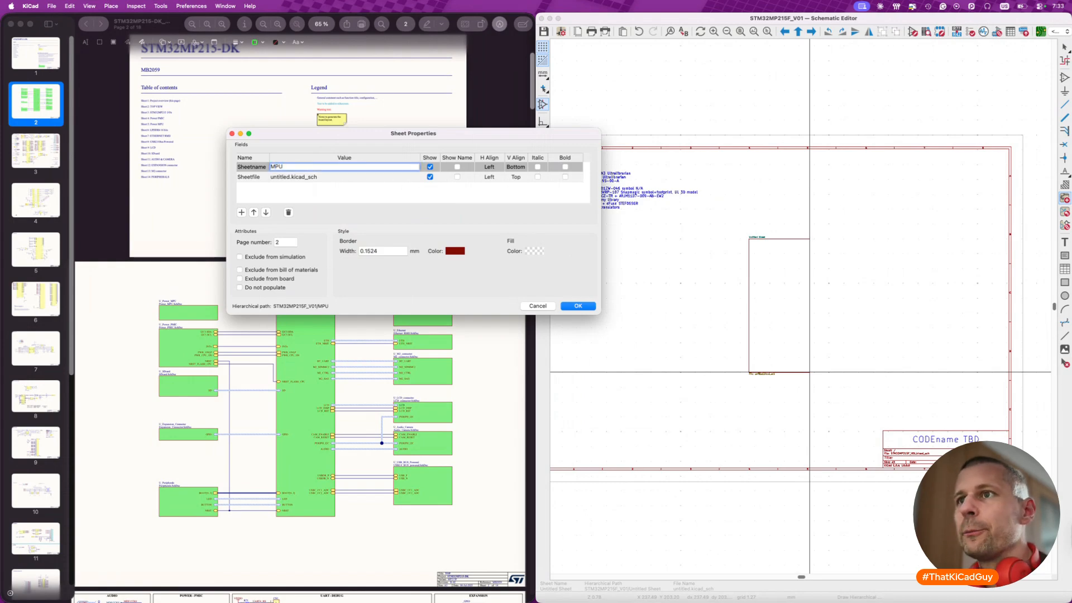
- Set the MPU sheet's file name to STM32MPU215F.kicad_sch
{"action": "left_click", "coordinate": [305, 176]}
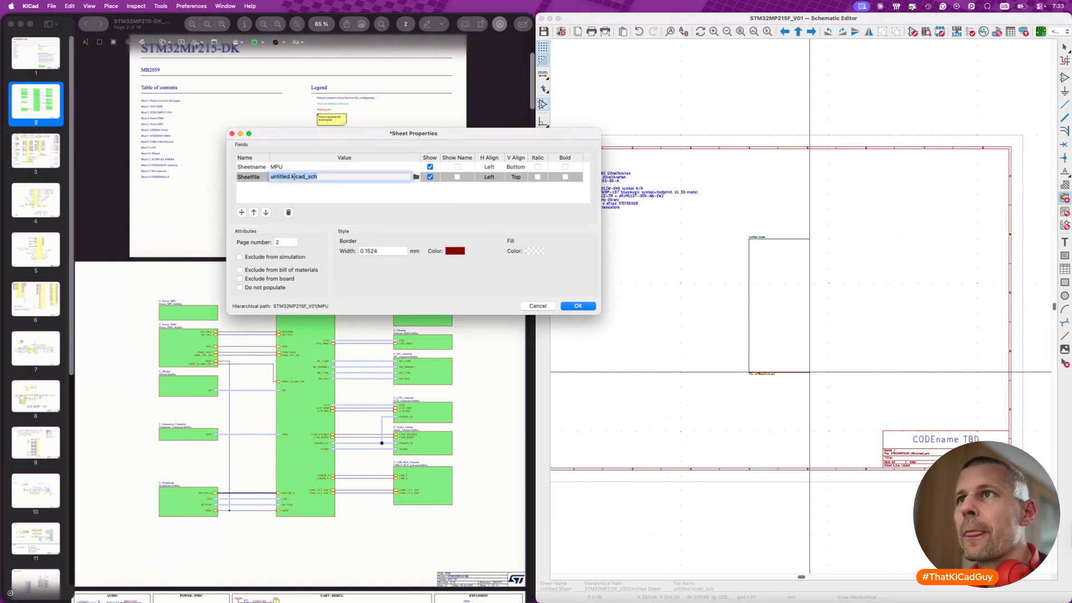
{"action": "key", "text": "alt+shift+Left"}
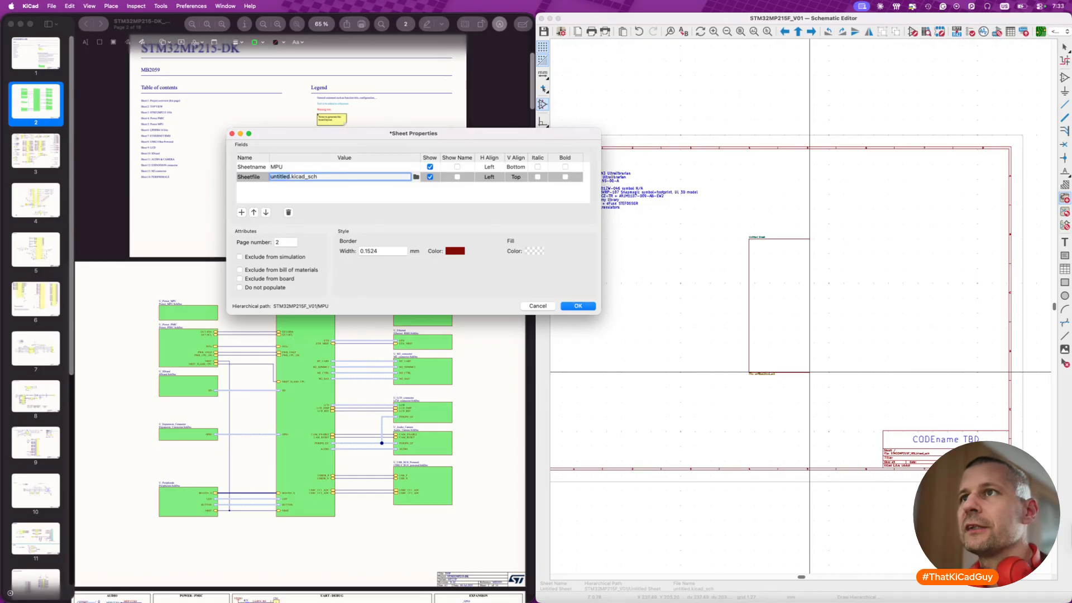
{"action": "type", "text": "STM32MPU215F"}
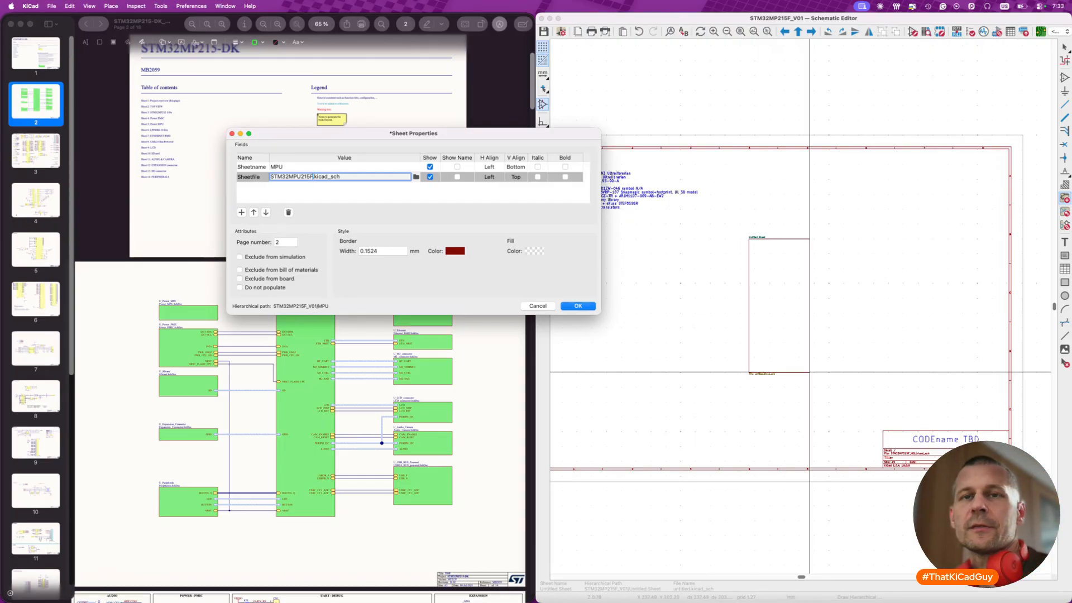
- Give the MPU sheet a 0.25 mm border width and an L.Yellow fill, and accept its properties
{"action": "double_click", "coordinate": [368, 251]}
{"action": "type", "text": "0.25"}
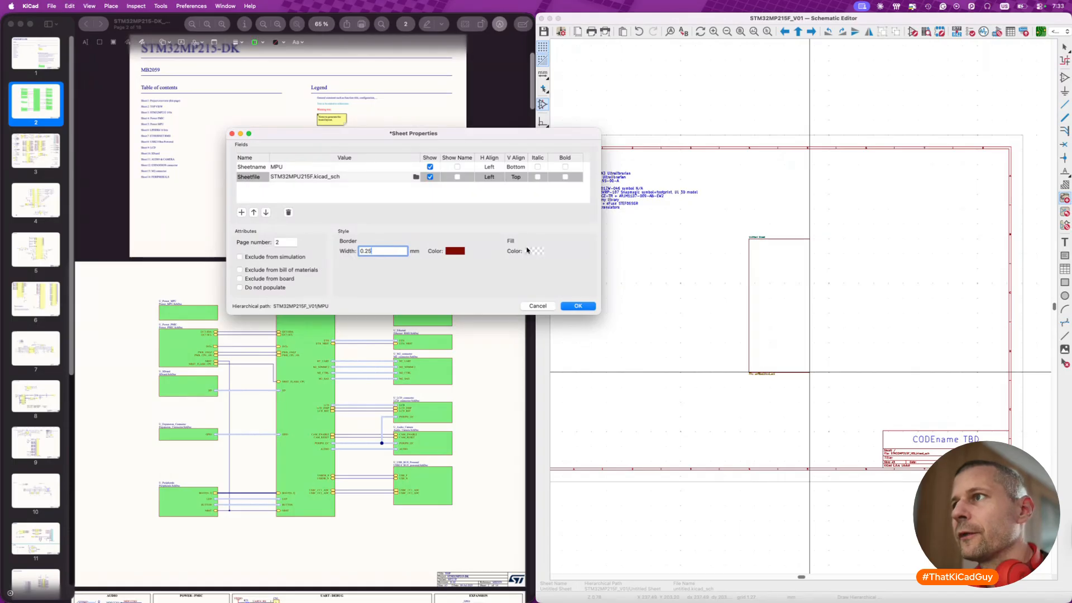
{"action": "left_click", "coordinate": [530, 251]}
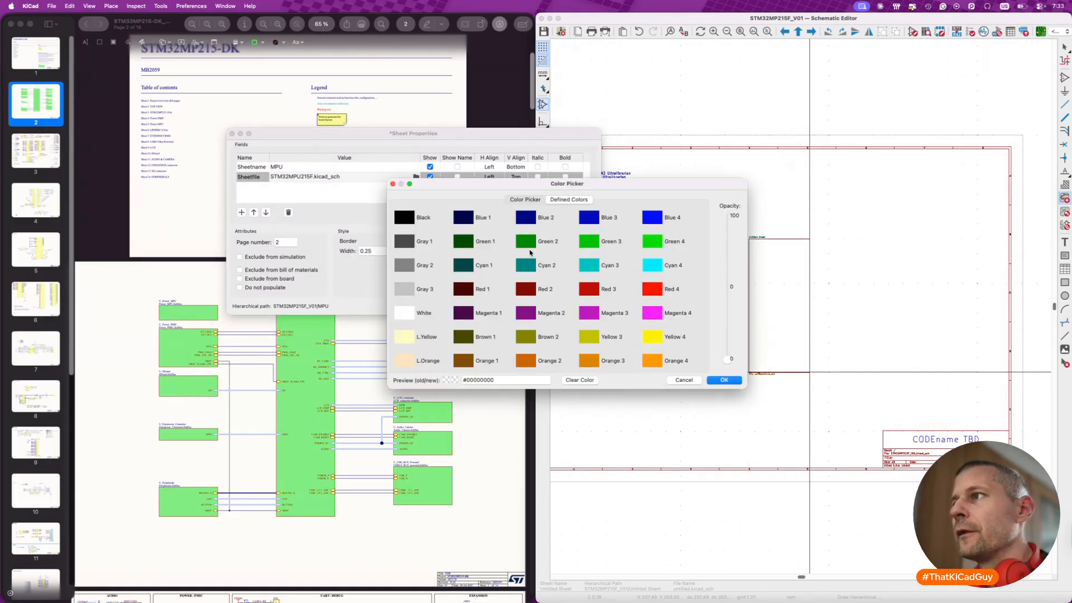
{"action": "left_click", "coordinate": [404, 337]}
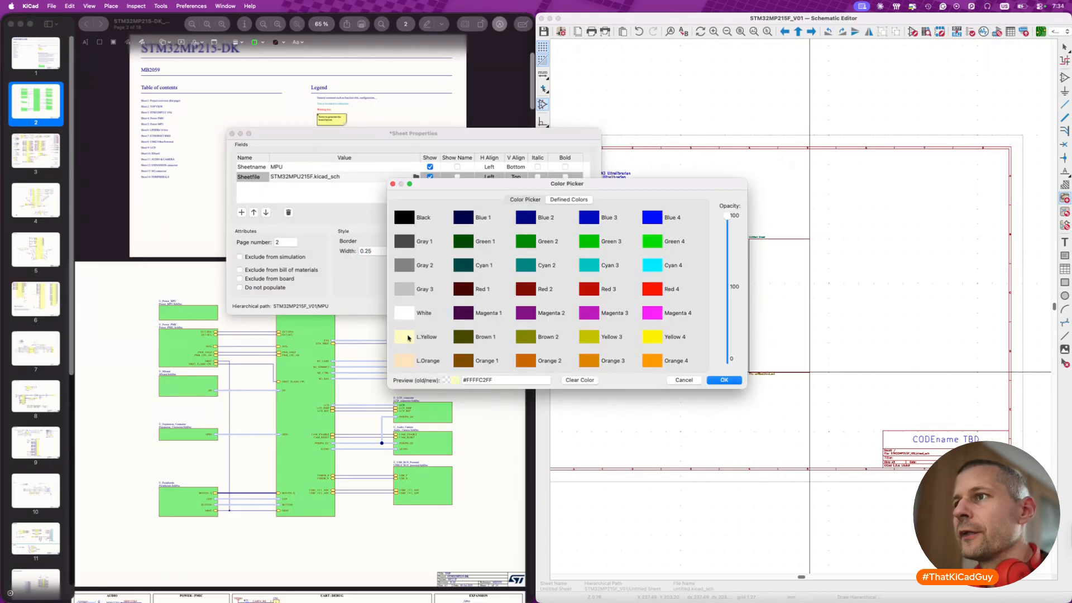
{"action": "left_click", "coordinate": [724, 380]}
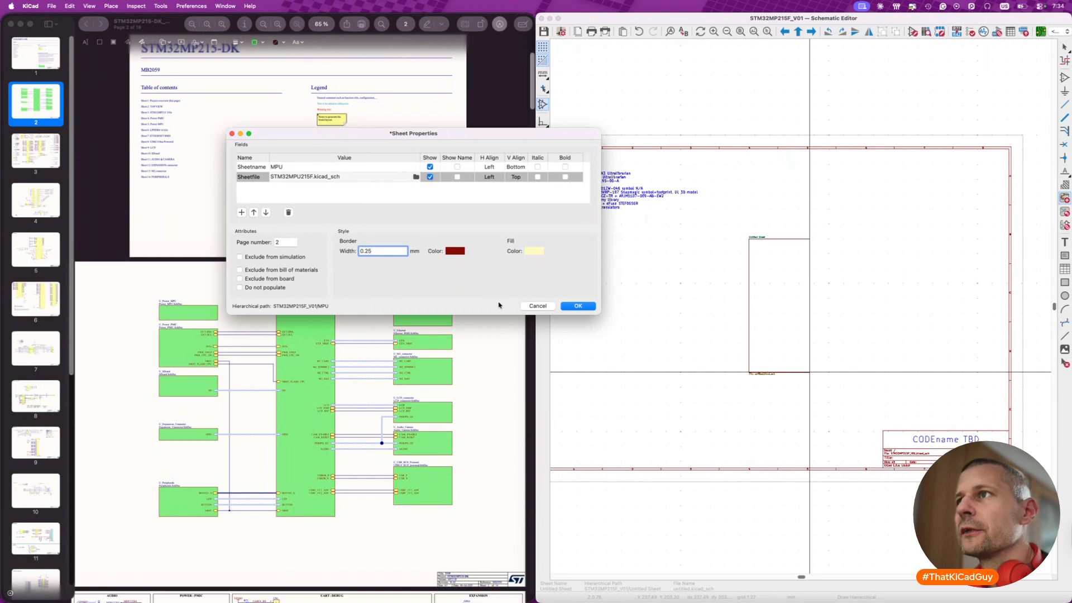
{"action": "left_click", "coordinate": [578, 306]}
{"action": "key", "text": "Escape"}
- Draw a small hierarchical sheet to the left of the MPU sheet, with its upper edge level with that sheet's
{"action": "scroll", "coordinate": [787, 302], "scroll_direction": "up", "scroll_amount": 3}
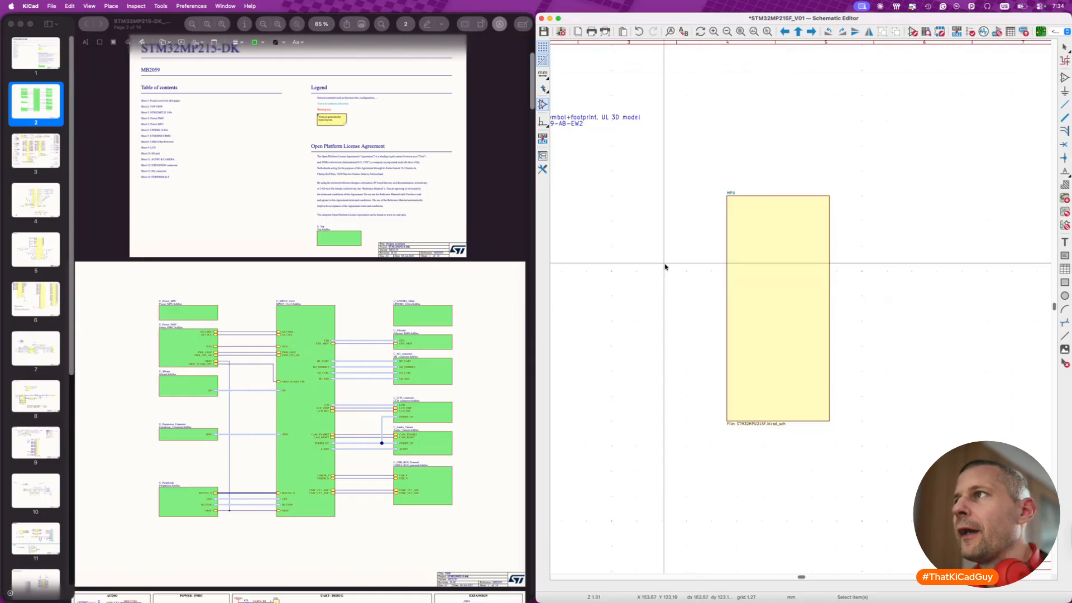
{"action": "scroll", "coordinate": [659, 249], "scroll_direction": "left", "scroll_amount": 5}
{"action": "scroll", "coordinate": [558, 150], "scroll_direction": "left", "scroll_amount": 4}
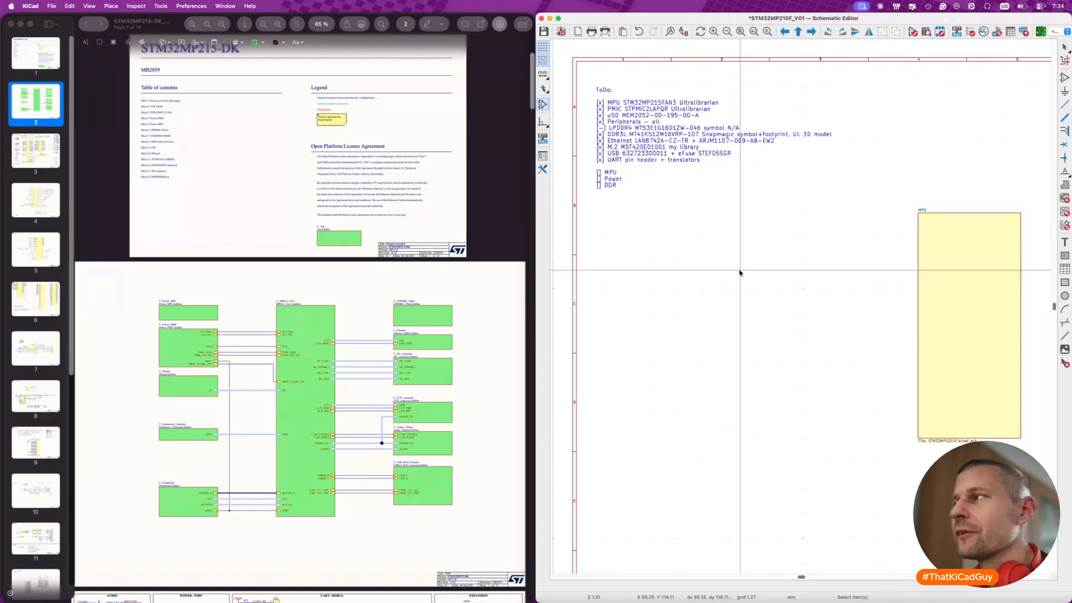
{"action": "scroll", "coordinate": [776, 226], "scroll_direction": "up", "scroll_amount": 1}
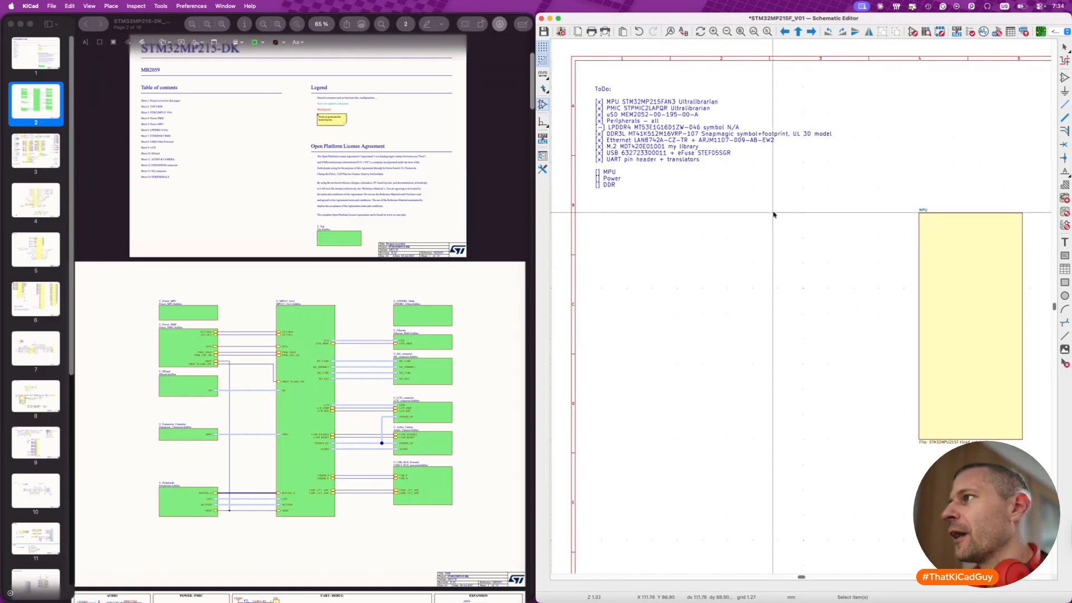
{"action": "key", "text": "w"}
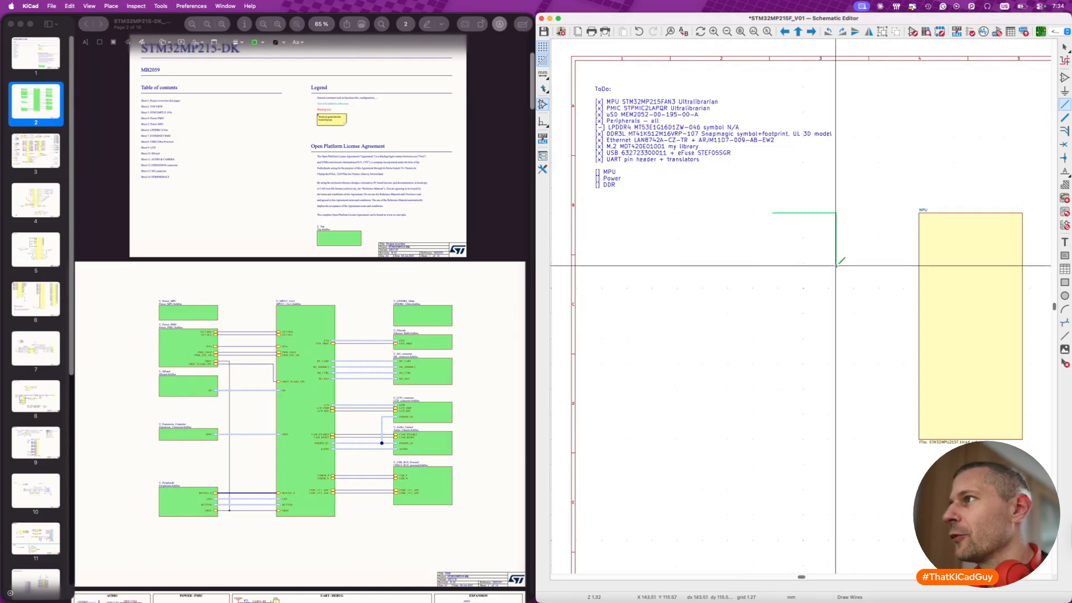
{"action": "key", "text": "s"}
{"action": "left_click", "coordinate": [761, 213]}
{"action": "left_click", "coordinate": [839, 246]}
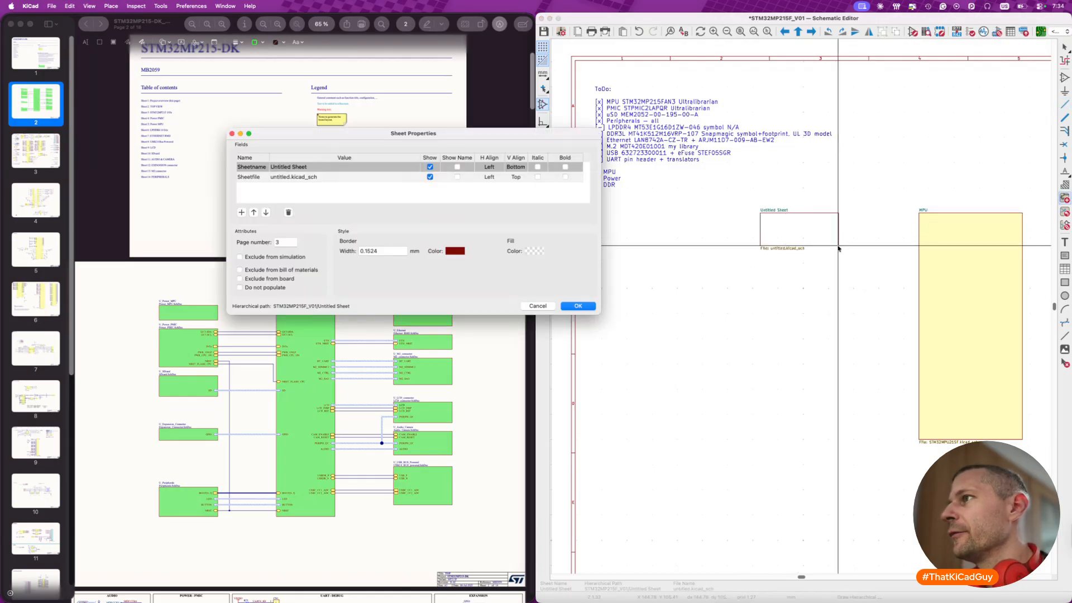
- Name the small new sheet Power Entry and set its border width to 0.25 mm
{"action": "left_click", "coordinate": [405, 167]}
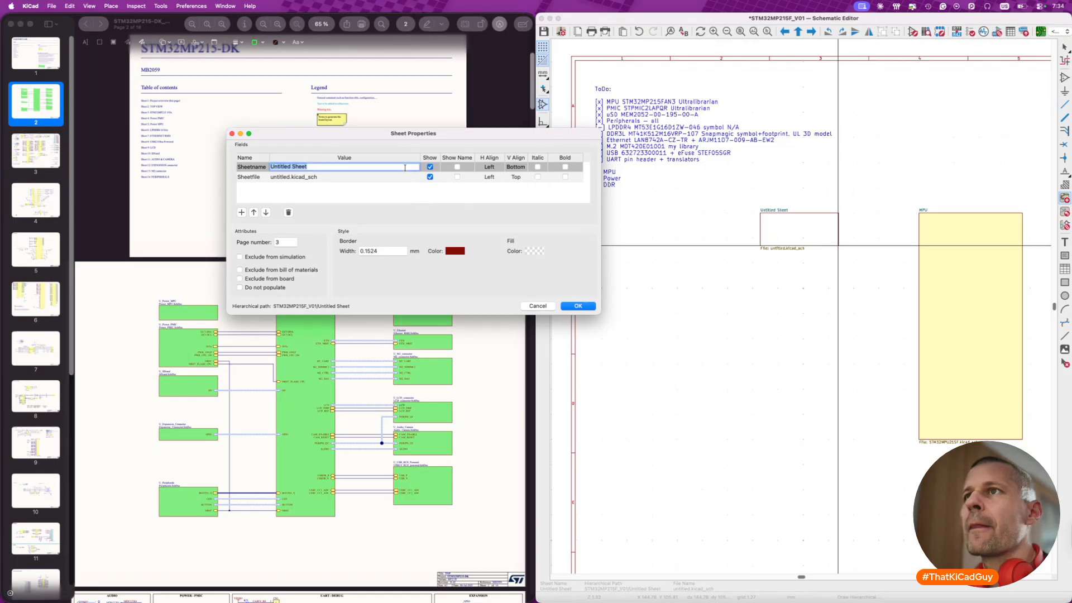
{"action": "type", "text": "Power"}
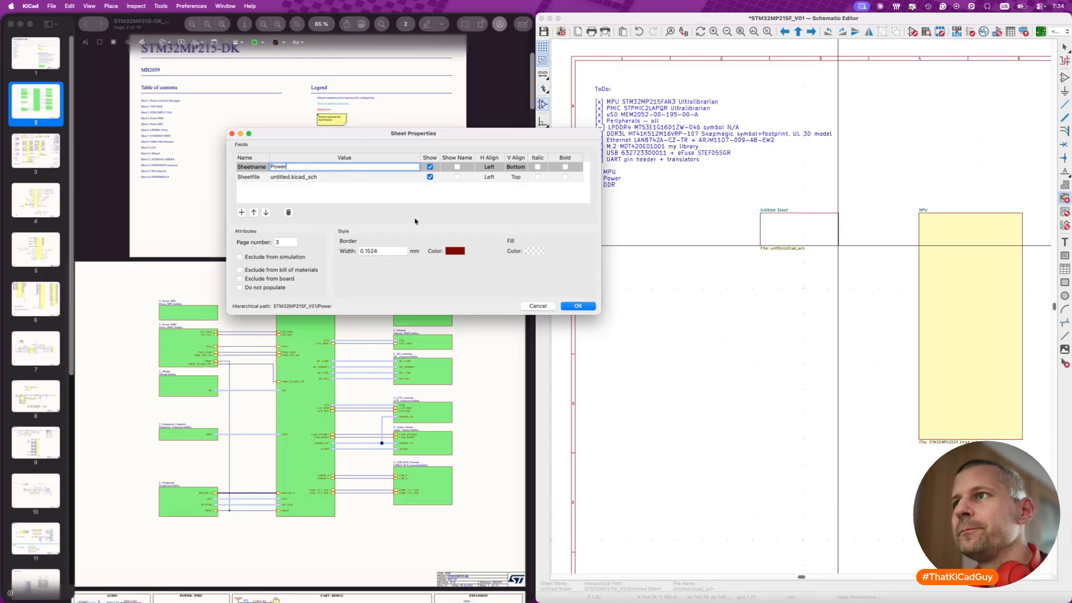
{"action": "left_click", "coordinate": [385, 250]}
{"action": "type", "text": "0.25"}
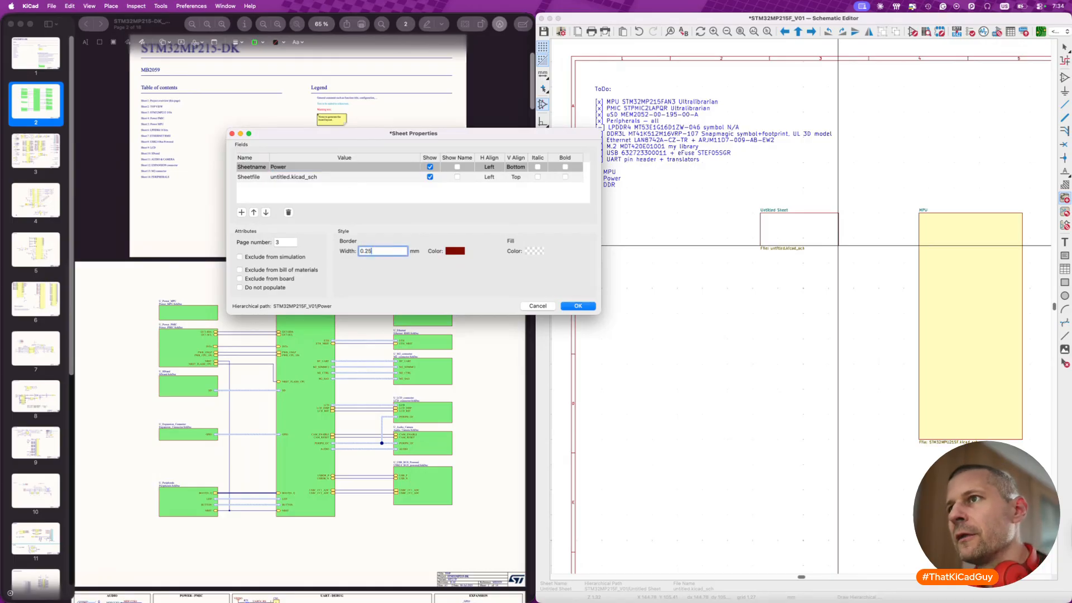
{"action": "left_click", "coordinate": [337, 166]}
{"action": "left_click", "coordinate": [354, 166]}
{"action": "type", "text": "Erntry"}
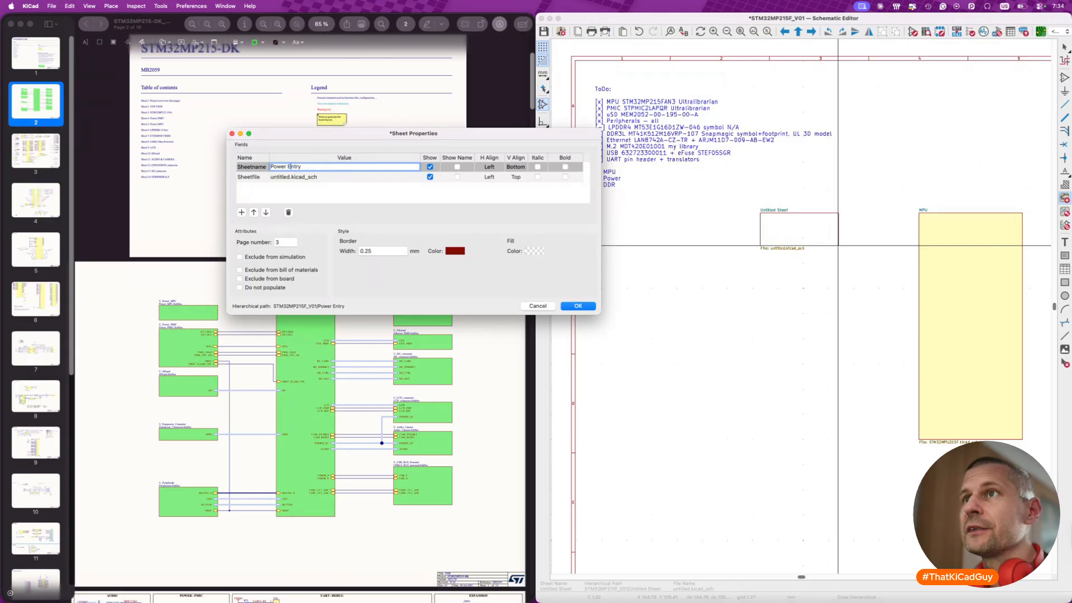
- Set the Power Entry sheet's file name to Power_entry.kicad_sch and fill the sheet with L.Yellow
{"action": "left_click", "coordinate": [289, 176]}
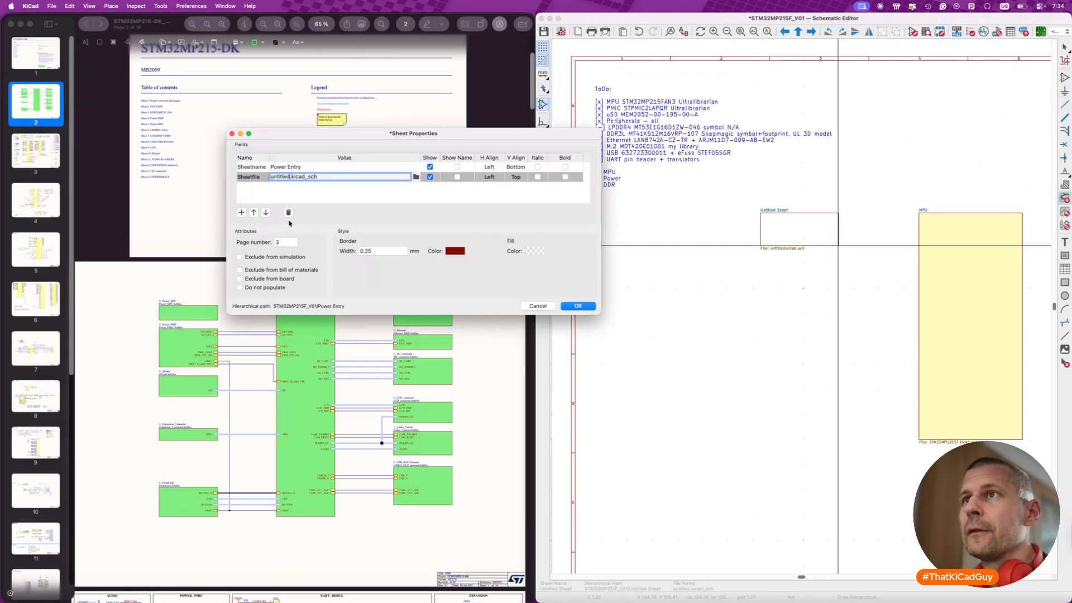
{"action": "type", "text": "Power_entry"}
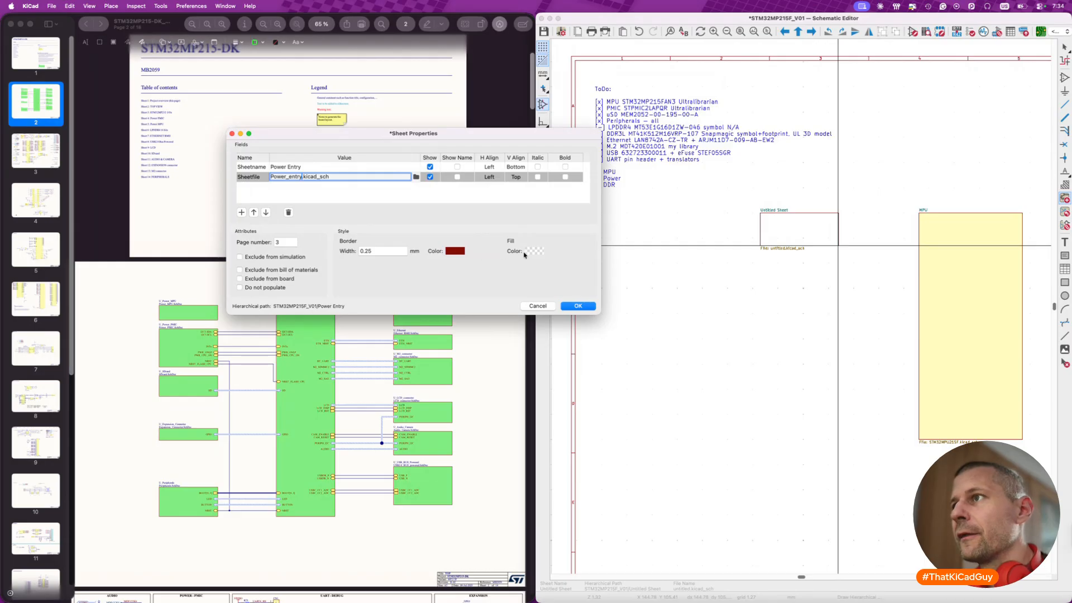
{"action": "left_click", "coordinate": [455, 251]}
{"action": "left_click", "coordinate": [411, 335]}
{"action": "left_click", "coordinate": [722, 380]}
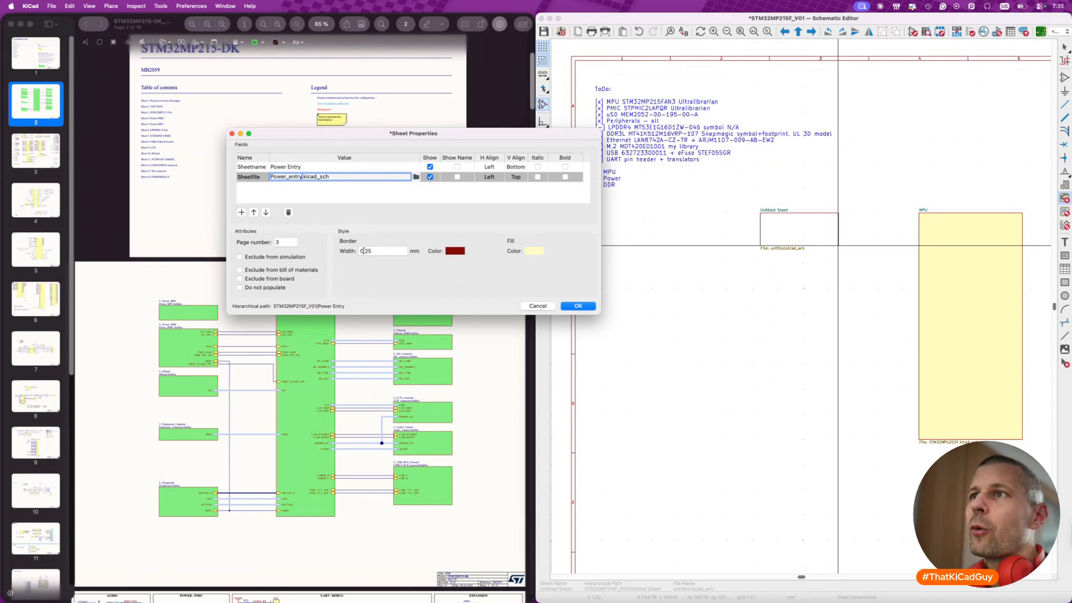
{"action": "left_click", "coordinate": [390, 251]}
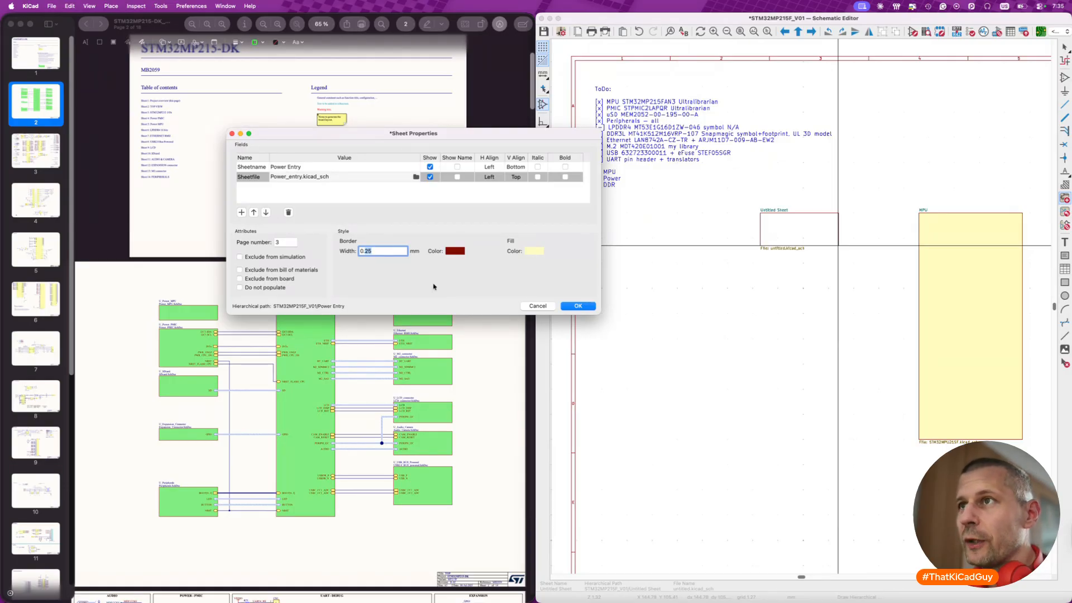
{"action": "left_click", "coordinate": [578, 306]}
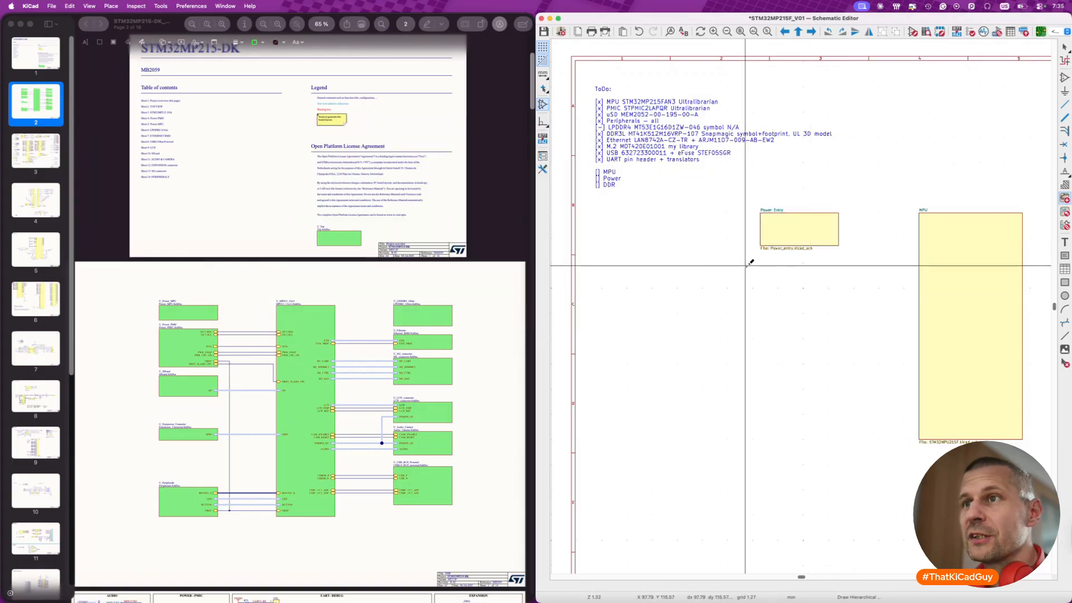
- Switch to the STM32MP215-DK reference PDF in Preview and examine the Power_PMIC block and its connections to the MPU block
{"action": "left_click", "coordinate": [186, 349]}
{"action": "left_click", "coordinate": [211, 345]}
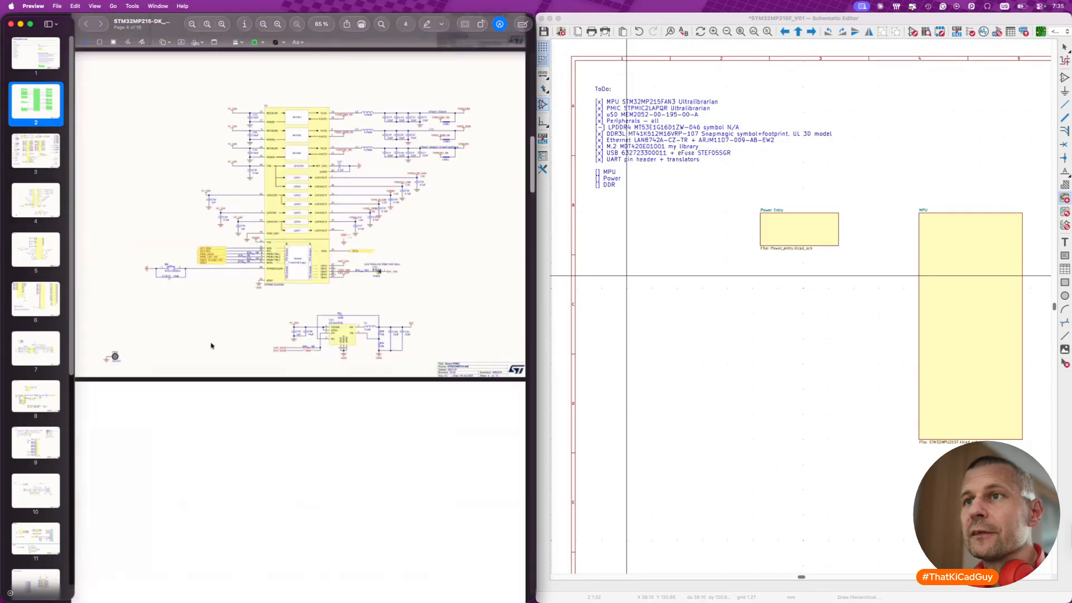
{"action": "scroll", "coordinate": [211, 345], "scroll_direction": "up", "scroll_amount": 15}
{"action": "scroll", "coordinate": [211, 346], "scroll_direction": "down", "scroll_amount": 1}
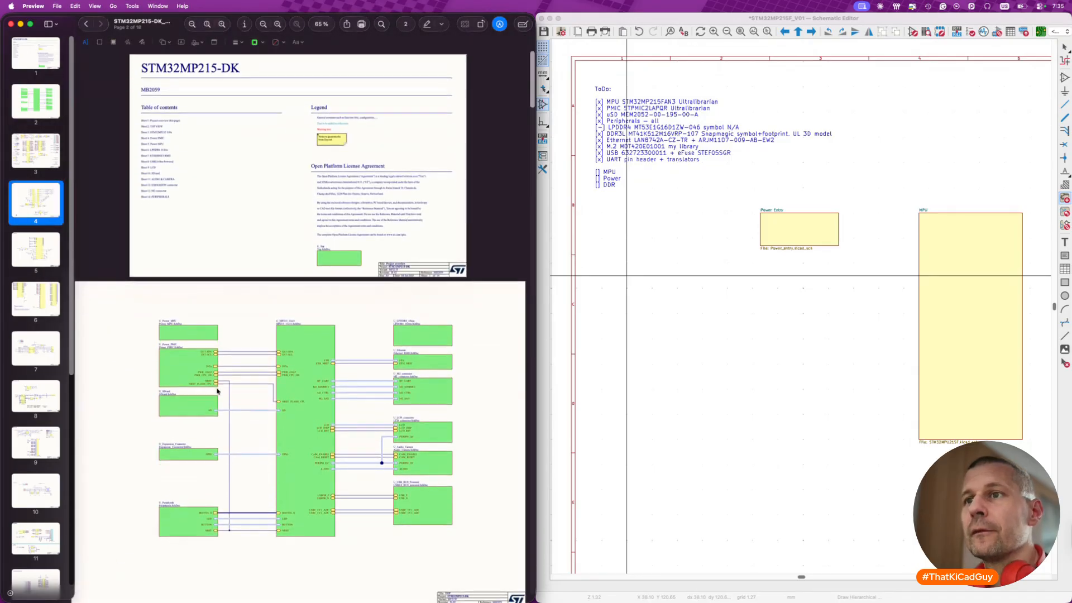
{"action": "scroll", "coordinate": [218, 390], "scroll_direction": "up", "scroll_amount": 5}
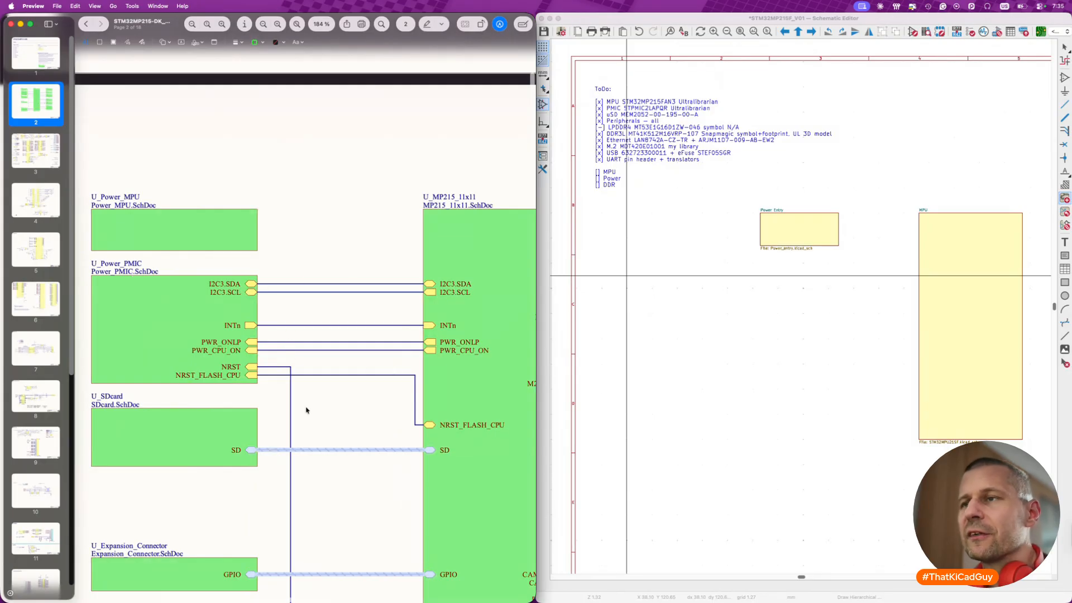
{"action": "scroll", "coordinate": [408, 402], "scroll_direction": "down", "scroll_amount": 4}
{"action": "scroll", "coordinate": [346, 386], "scroll_direction": "up", "scroll_amount": 5}
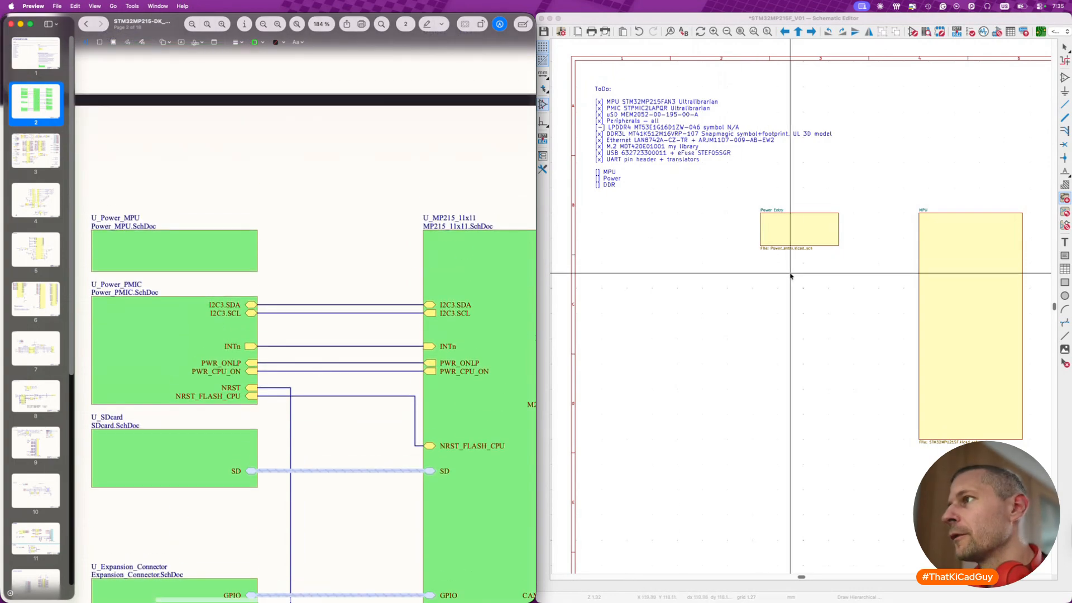
- Back in KiCad, draw a hierarchical sheet directly below Power Entry with the same width and name it PMIC
{"action": "left_click", "coordinate": [778, 261]}
{"action": "left_click", "coordinate": [763, 258]}
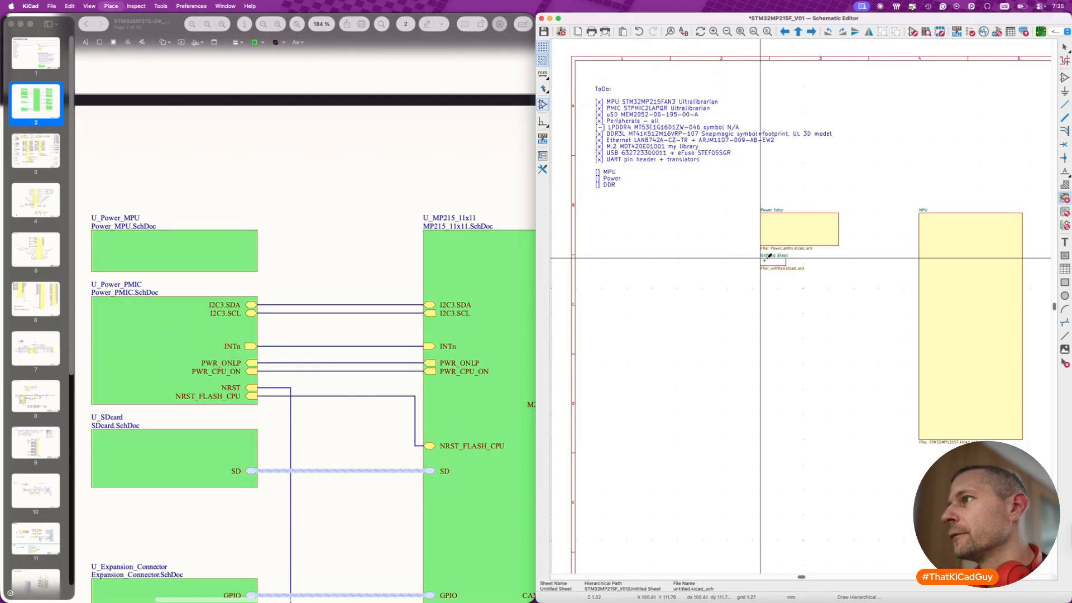
{"action": "left_click", "coordinate": [838, 322]}
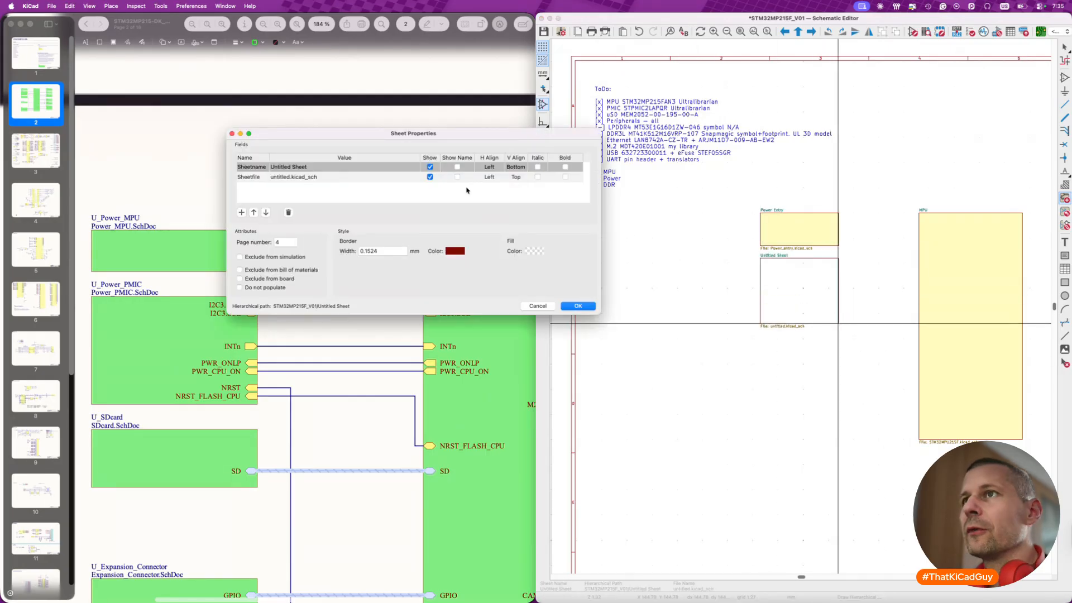
{"action": "left_click", "coordinate": [343, 167]}
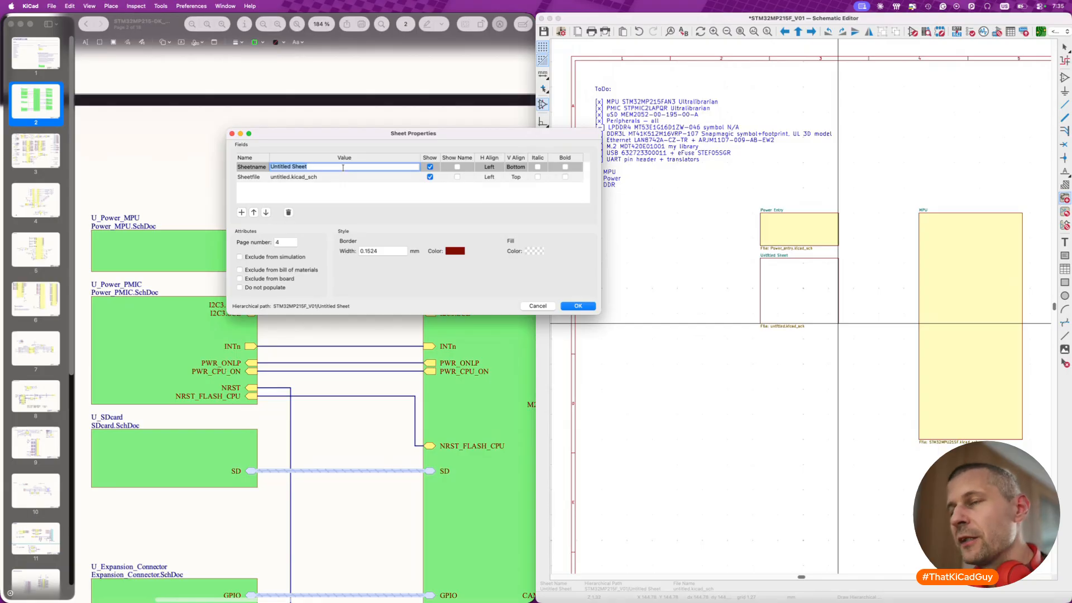
{"action": "type", "text": "PMIC"}
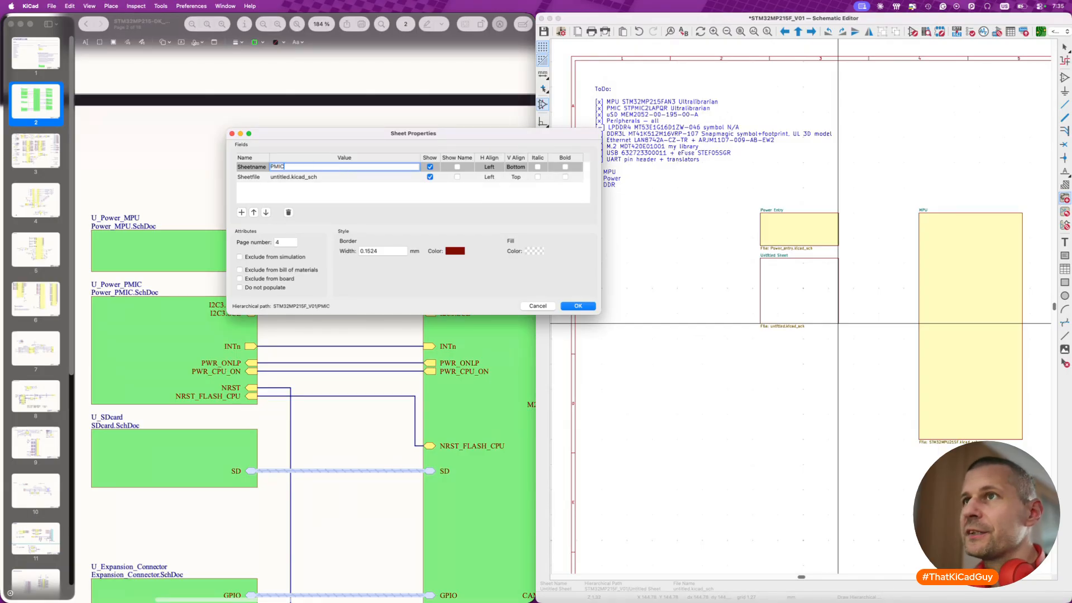
- Set the PMIC sheet's file name to PMIC.kicad_sch and its border width to 0.25 mm
{"action": "key", "text": "Return"}
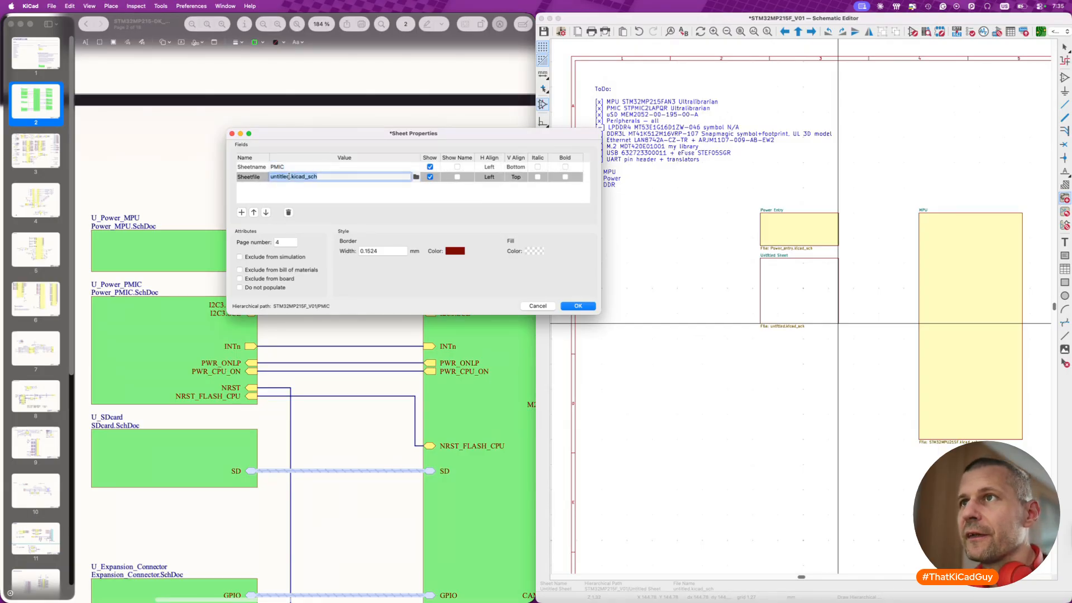
{"action": "type", "text": "PMIC"}
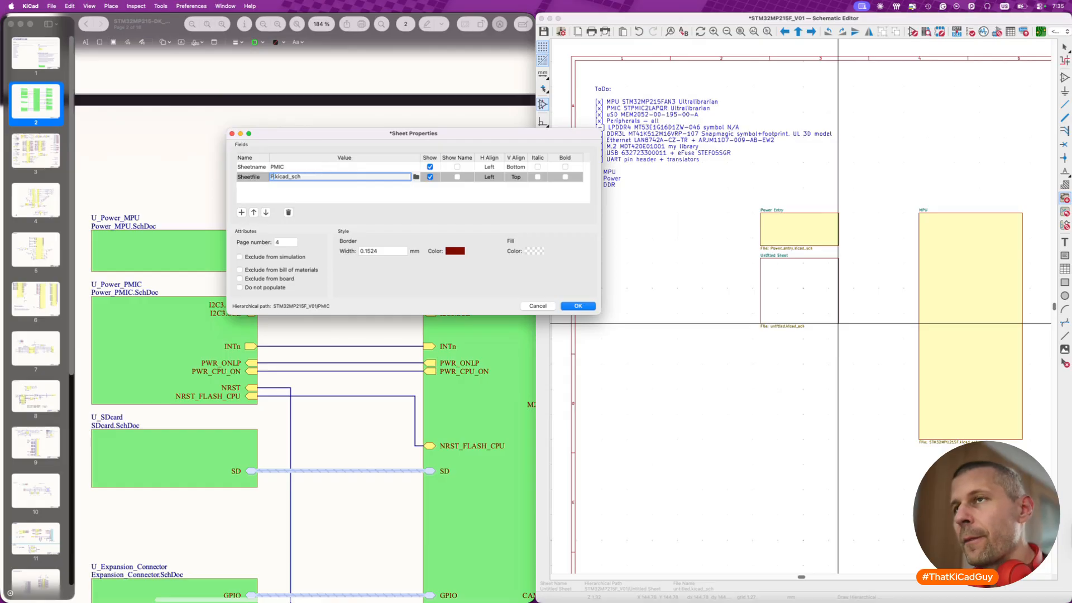
{"action": "left_click", "coordinate": [397, 252]}
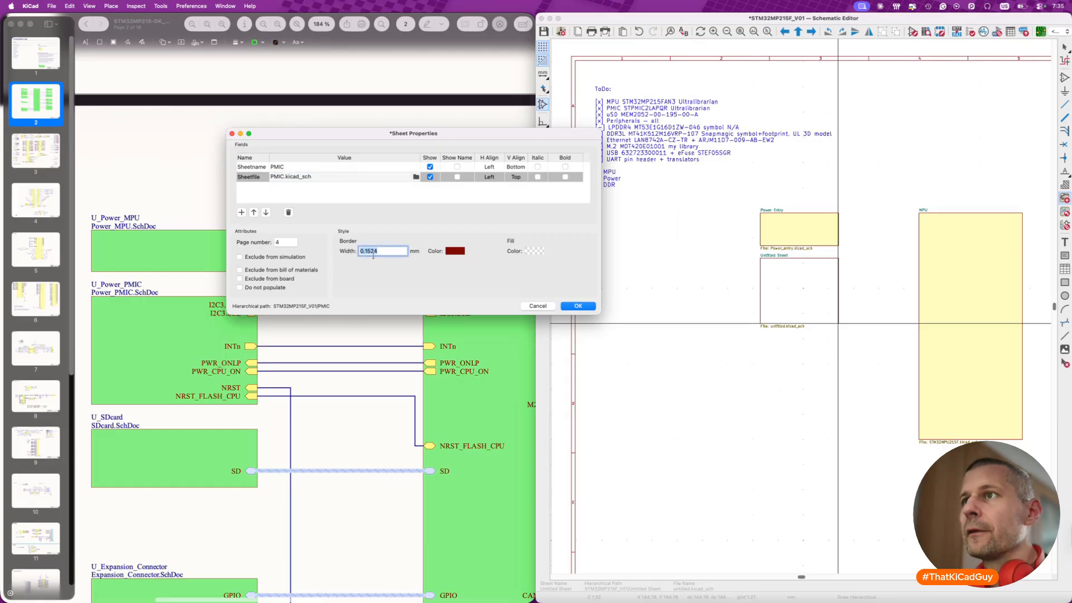
{"action": "type", "text": "0.25"}
- Fill the PMIC sheet with L.Yellow and apply its sheet properties
{"action": "left_click", "coordinate": [535, 250]}
{"action": "left_click", "coordinate": [415, 336]}
{"action": "left_click", "coordinate": [724, 379]}
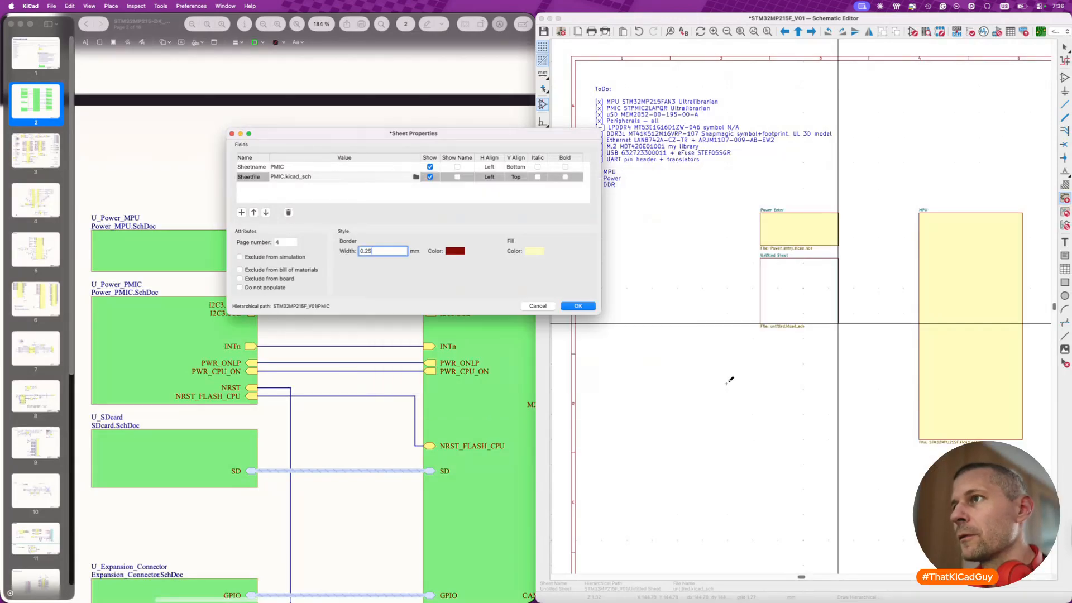
{"action": "left_click", "coordinate": [581, 305]}
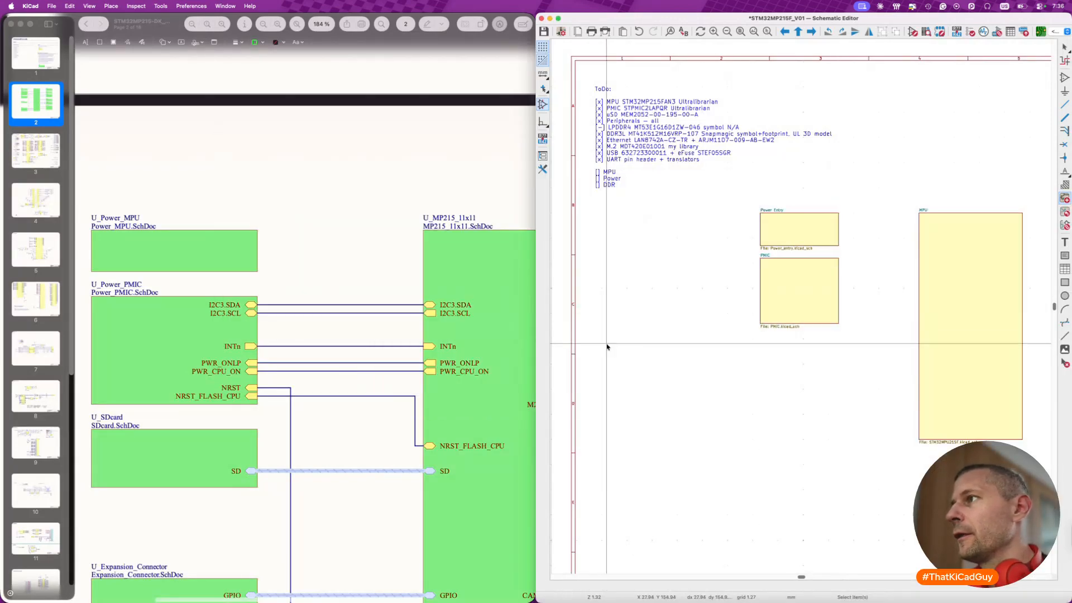
- Draw a hierarchical sheet about 9 mm high directly below PMIC with the same width and name it SD card
{"action": "scroll", "coordinate": [824, 326], "scroll_direction": "down", "scroll_amount": 5}
{"action": "scroll", "coordinate": [825, 327], "scroll_direction": "left", "scroll_amount": 3}
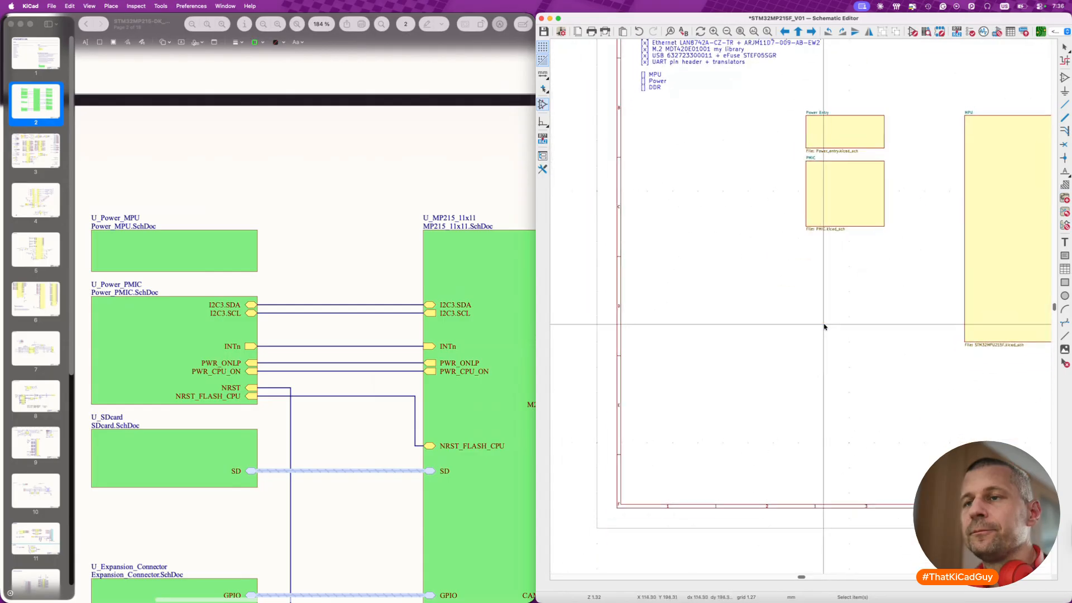
{"action": "scroll", "coordinate": [824, 326], "scroll_direction": "up", "scroll_amount": 5}
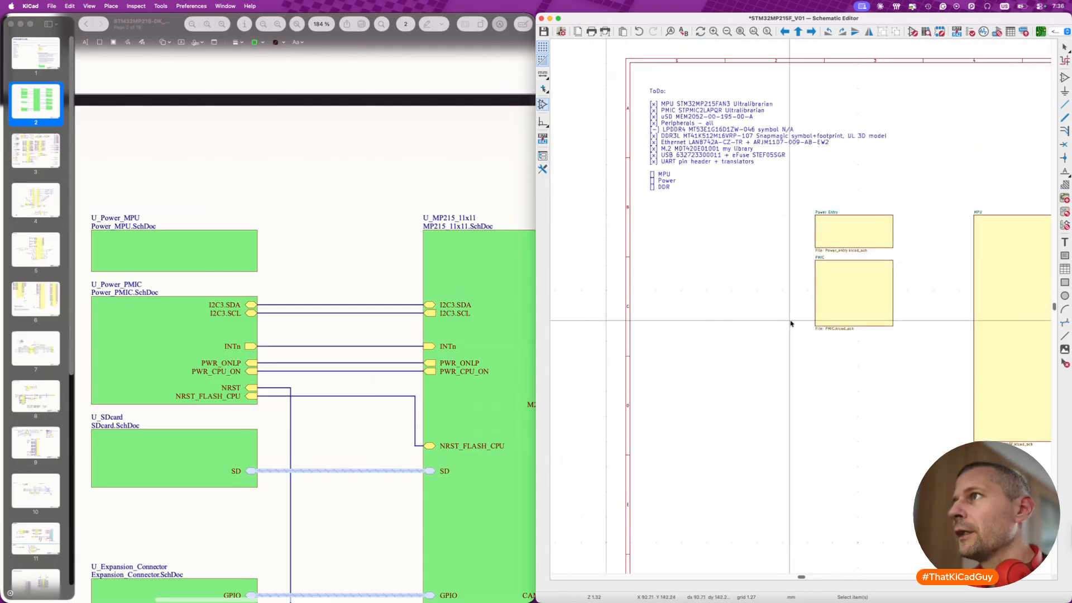
{"action": "scroll", "coordinate": [791, 324], "scroll_direction": "down", "scroll_amount": 2}
{"action": "scroll", "coordinate": [791, 323], "scroll_direction": "right", "scroll_amount": 2}
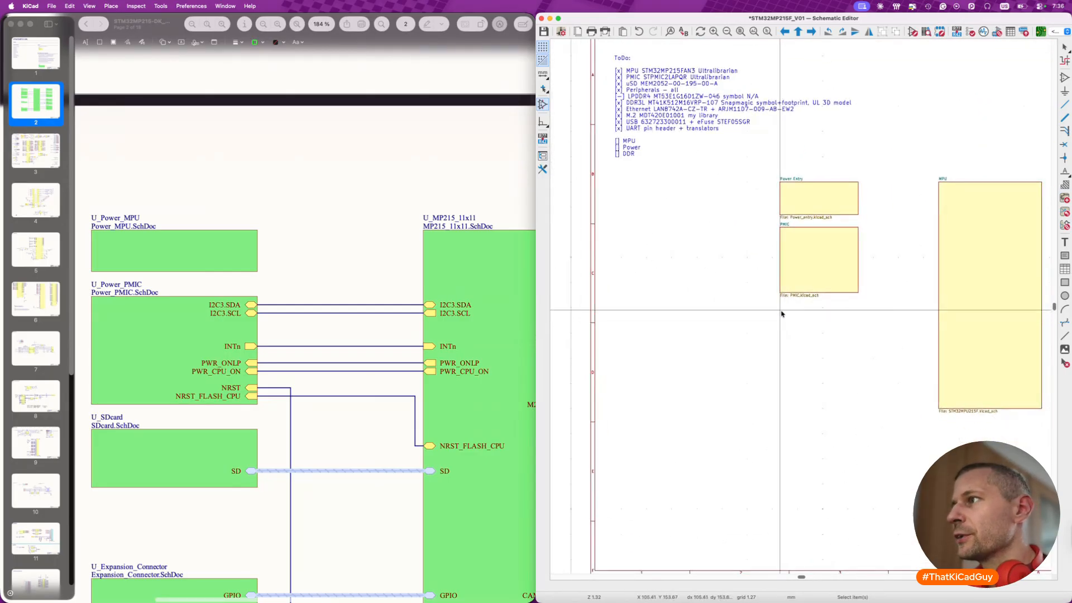
{"action": "key", "text": "s"}
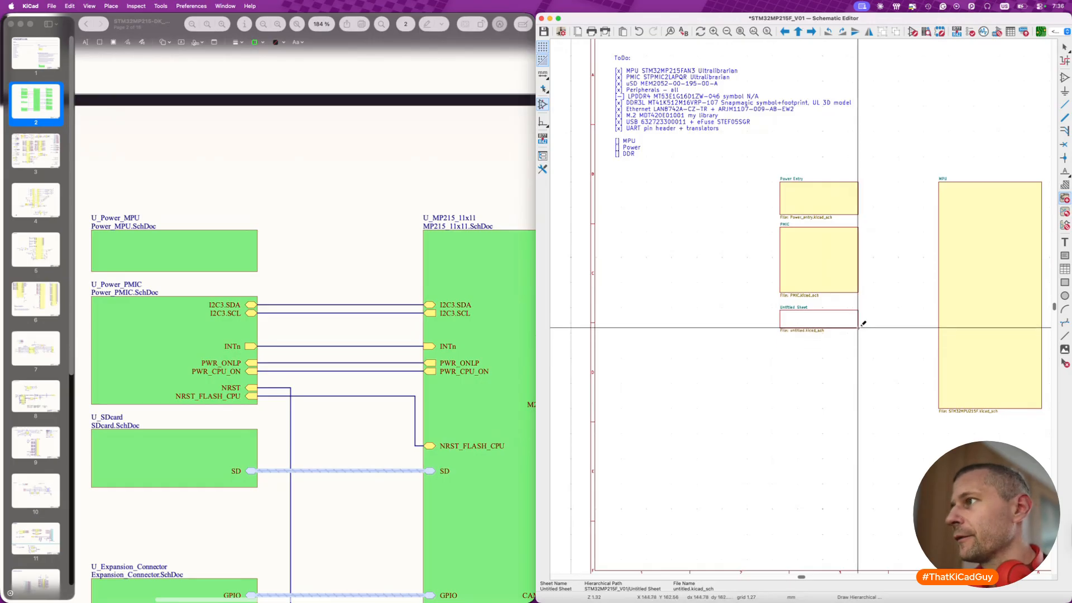
{"action": "left_click", "coordinate": [860, 327]}
{"action": "left_click", "coordinate": [339, 168]}
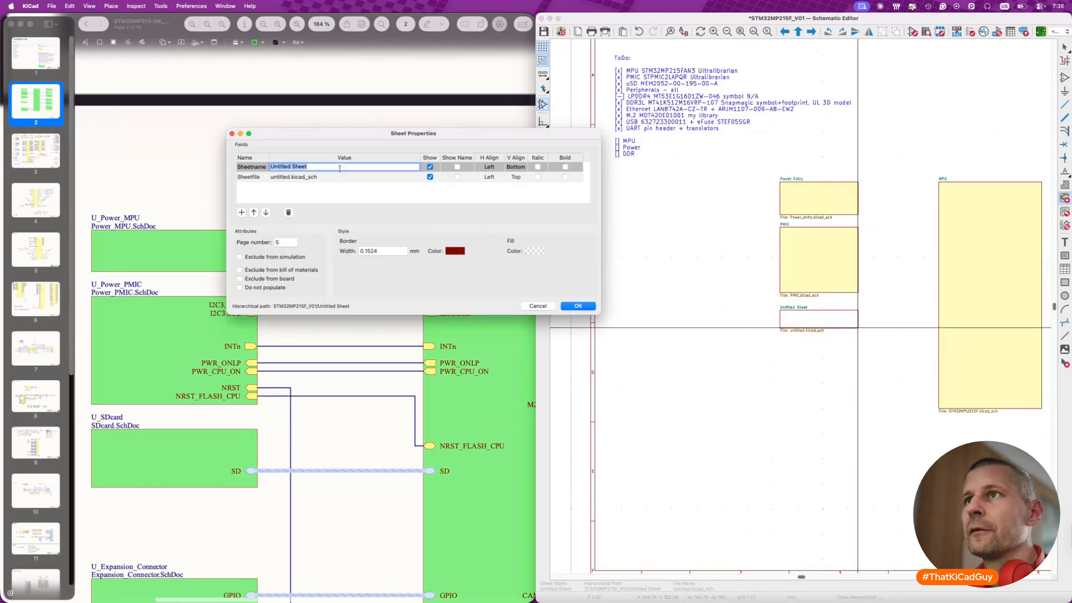
{"action": "type", "text": "SD"}
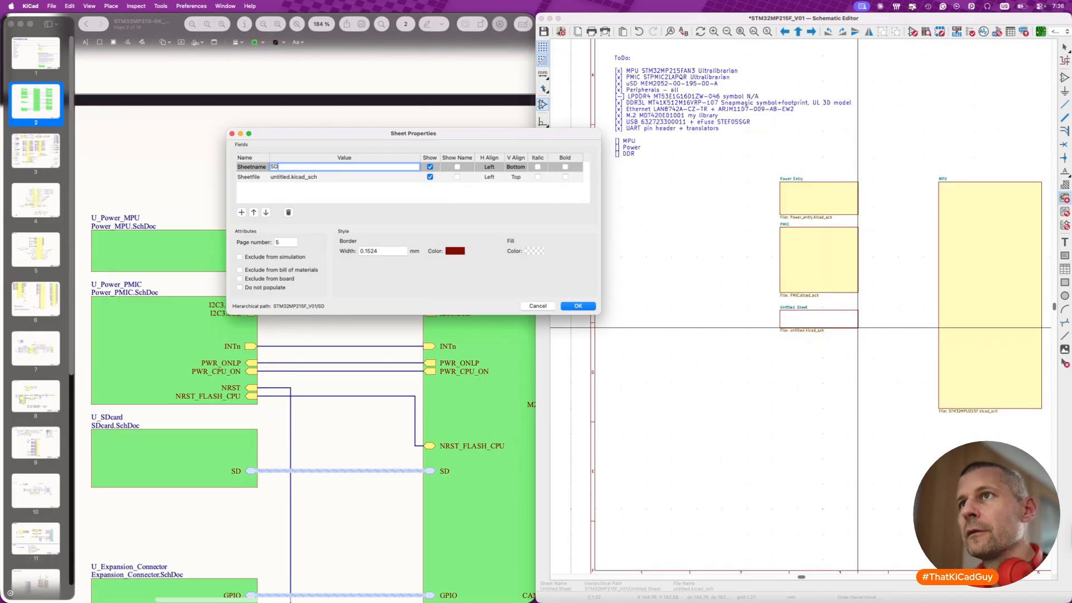
{"action": "type", "text": " card"}
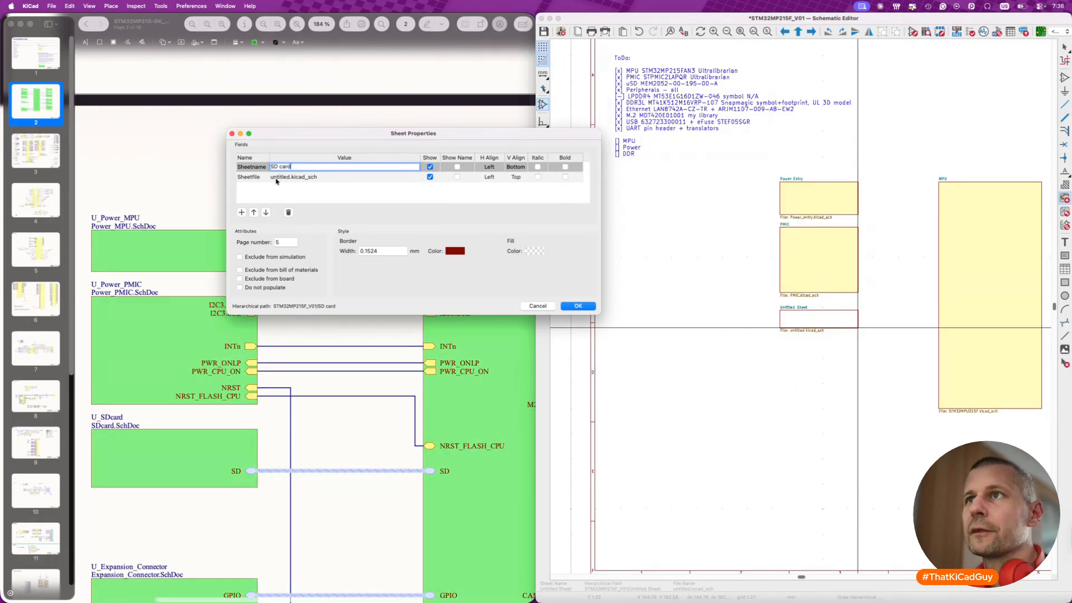
- Set the SD card sheet's file name to SD_card.kicad_sch and its border width to 0.25 mm
{"action": "key", "text": "Return"}
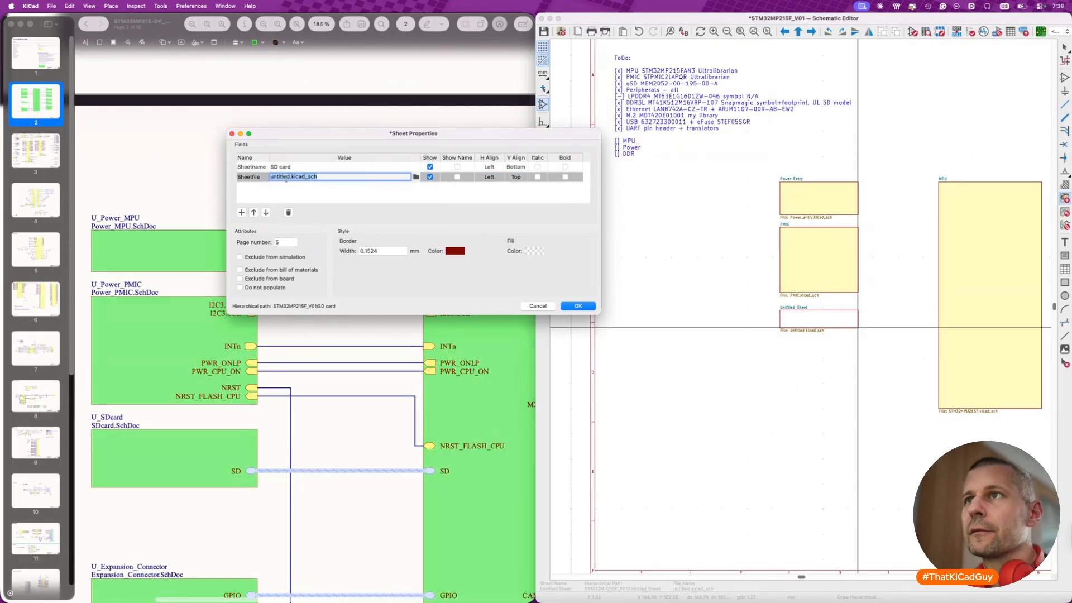
{"action": "type", "text": "SDcard"}
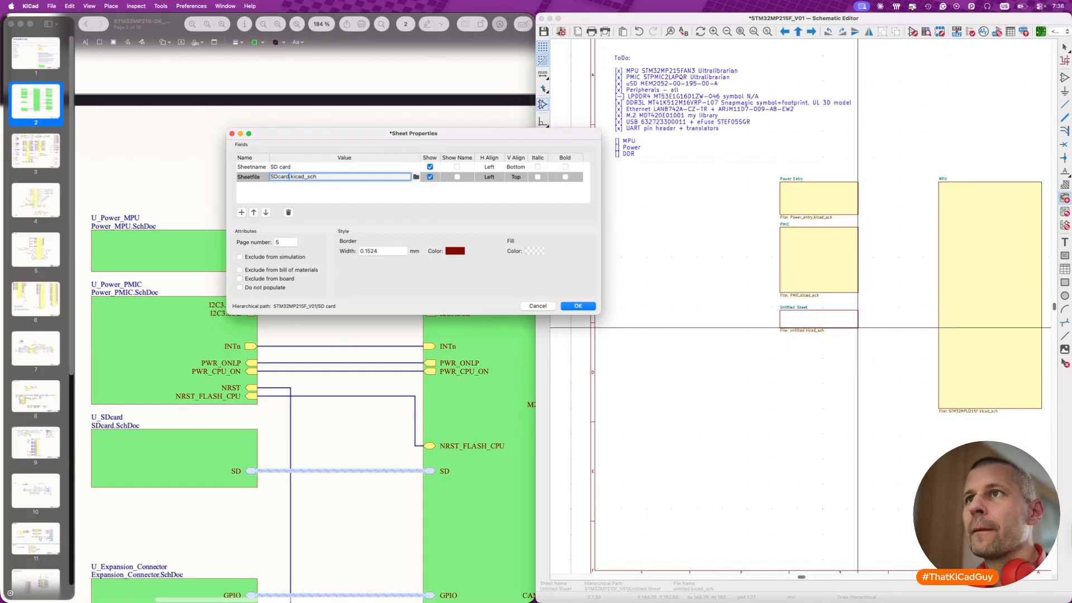
{"action": "left_click", "coordinate": [279, 176]}
{"action": "type", "text": "_"}
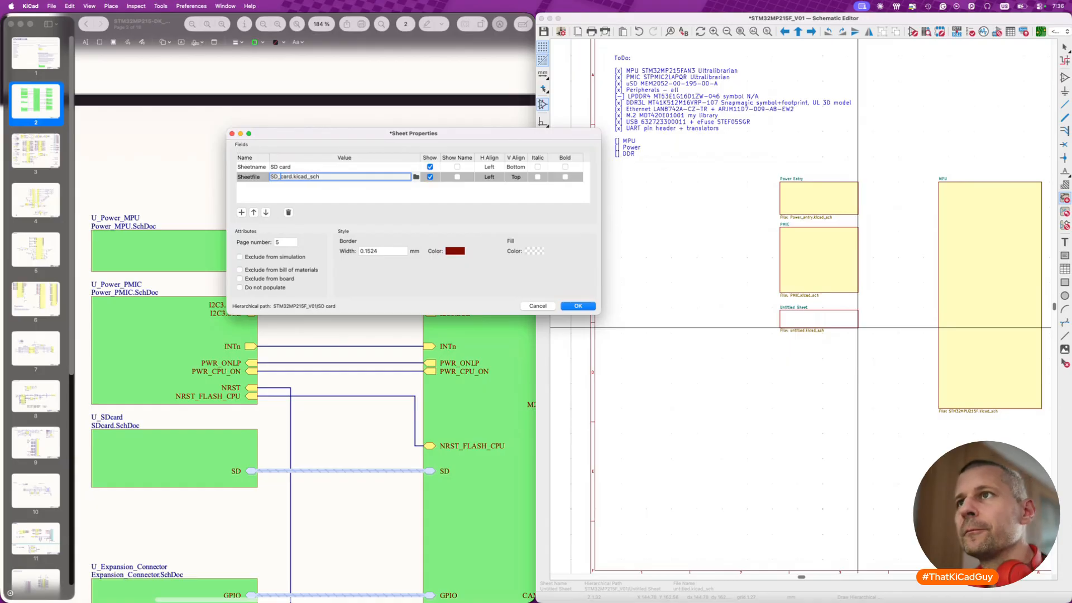
{"action": "double_click", "coordinate": [381, 250]}
{"action": "type", "text": "0.25"}
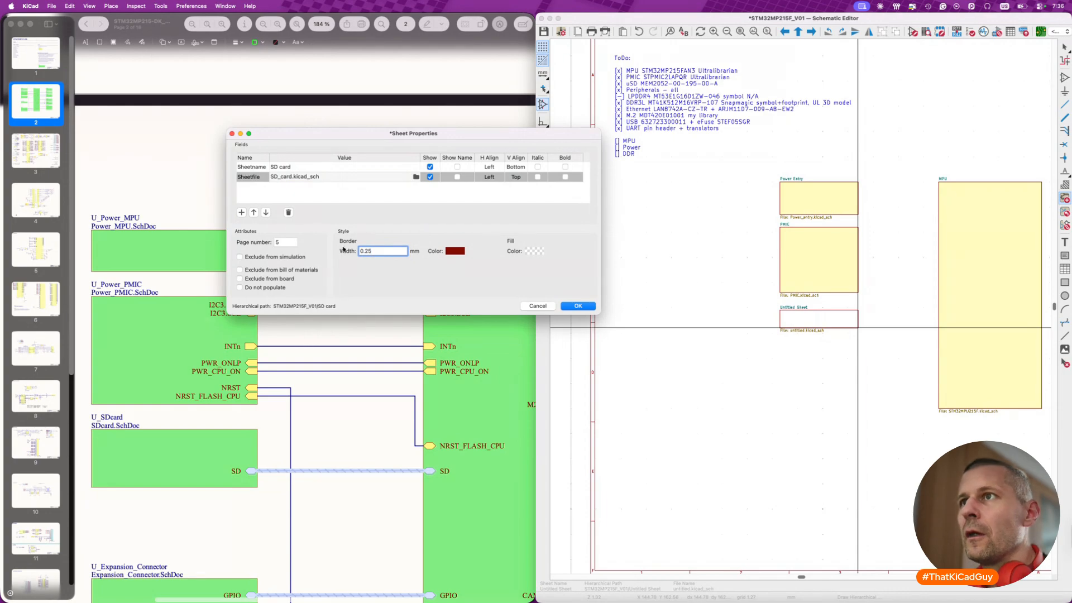
- Fill the SD card sheet with L.Yellow and apply its sheet properties
{"action": "left_click", "coordinate": [534, 251]}
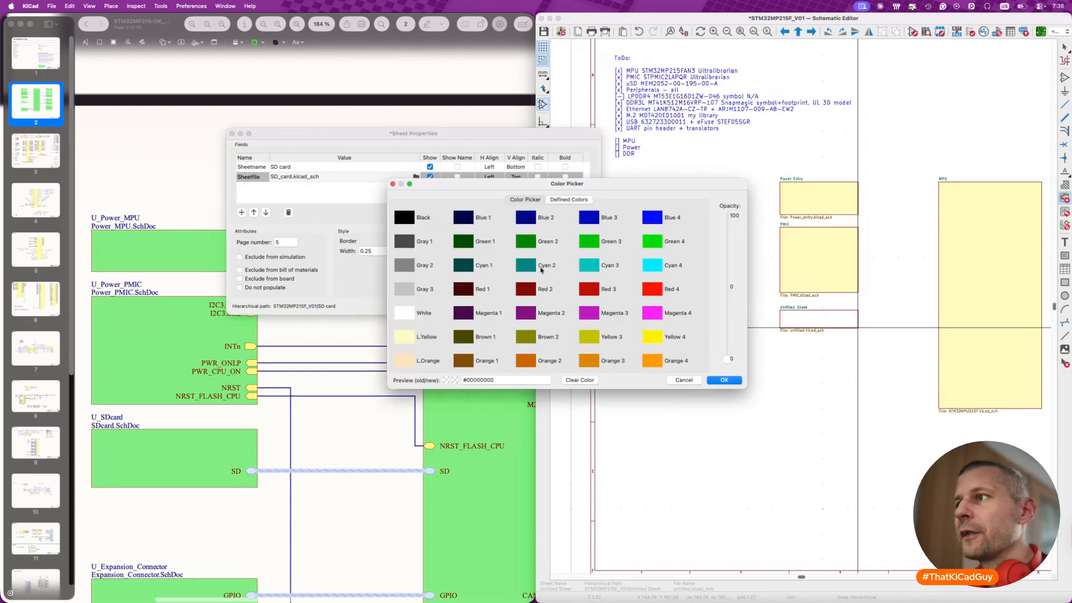
{"action": "left_click", "coordinate": [404, 336]}
{"action": "left_click", "coordinate": [720, 382]}
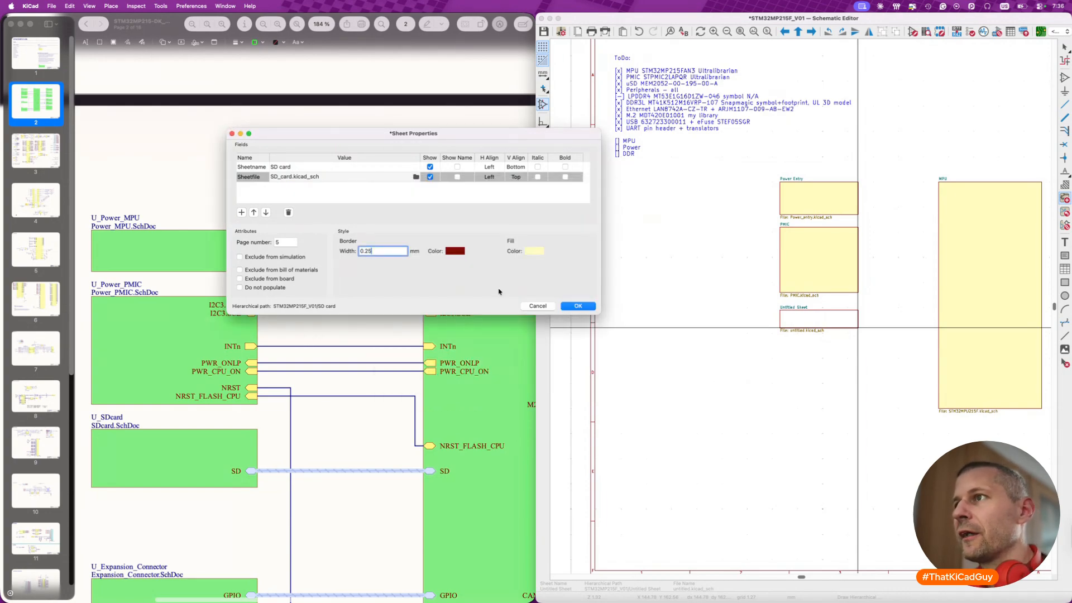
{"action": "left_click", "coordinate": [580, 304]}
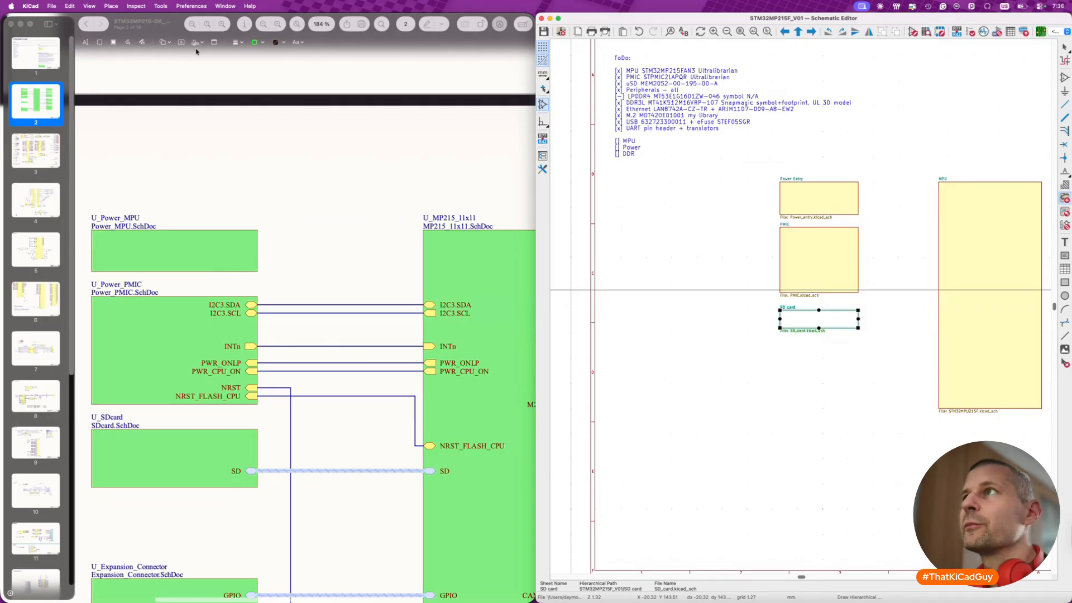
- In the Schematic Editor's editing preferences, set the default sheet background for new objects to L.Yellow
{"action": "left_click", "coordinate": [30, 6]}
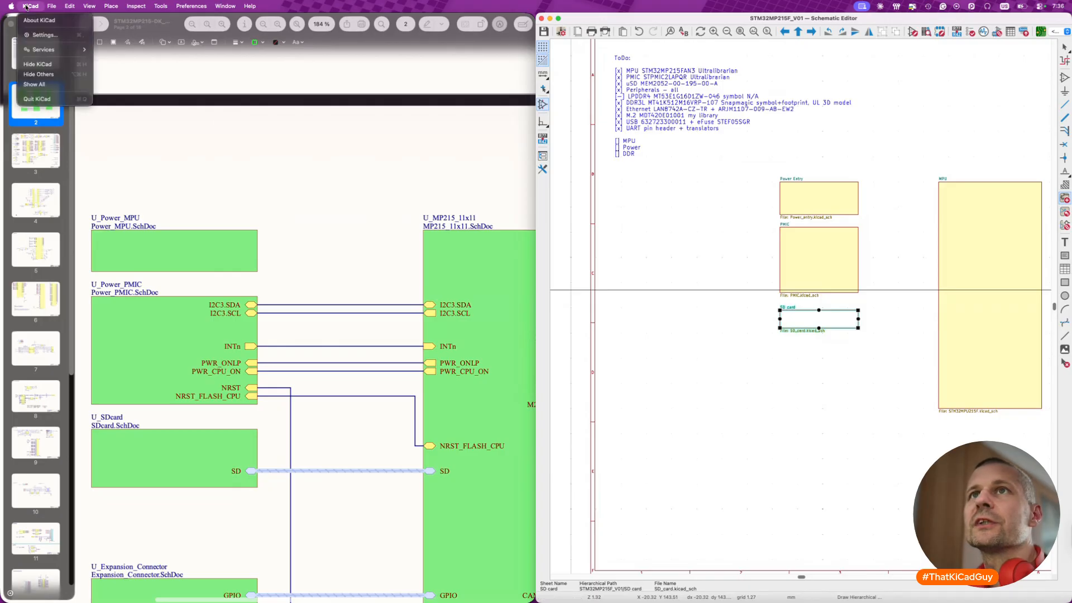
{"action": "left_click", "coordinate": [47, 34]}
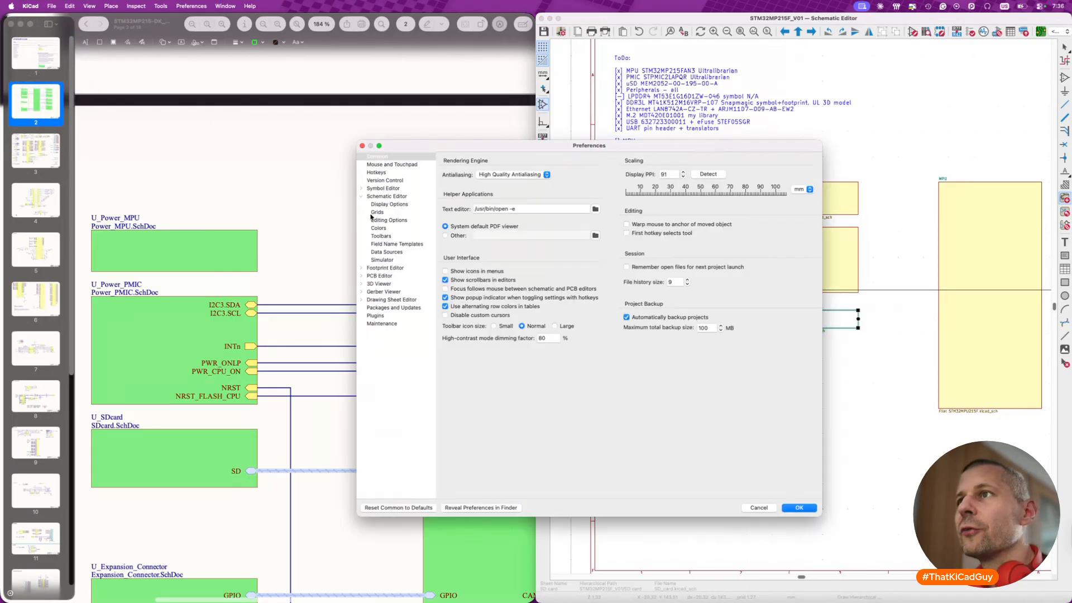
{"action": "left_click", "coordinate": [387, 205]}
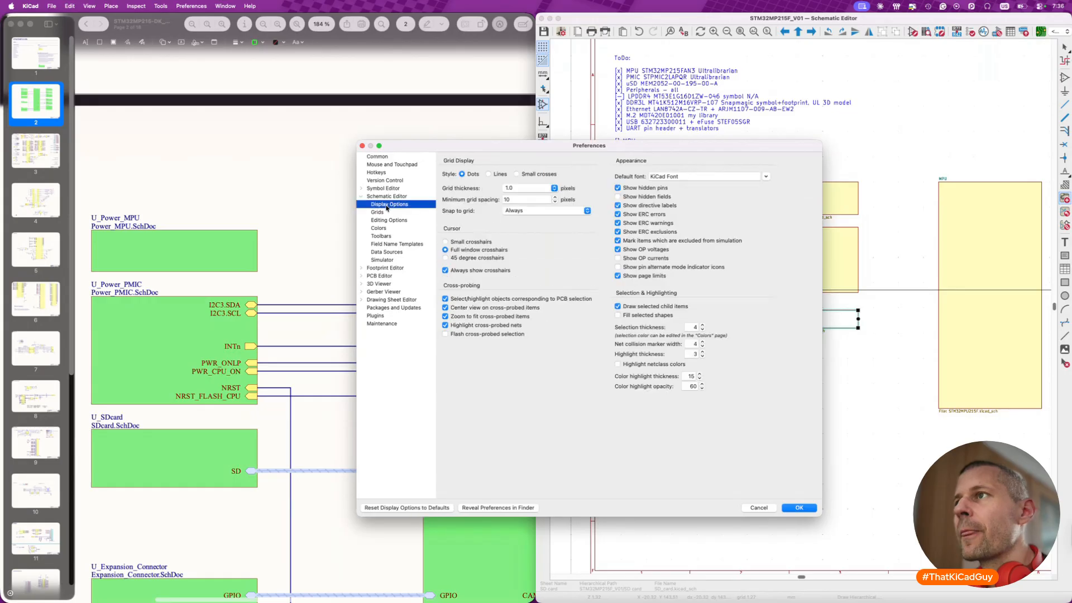
{"action": "left_click", "coordinate": [386, 221]}
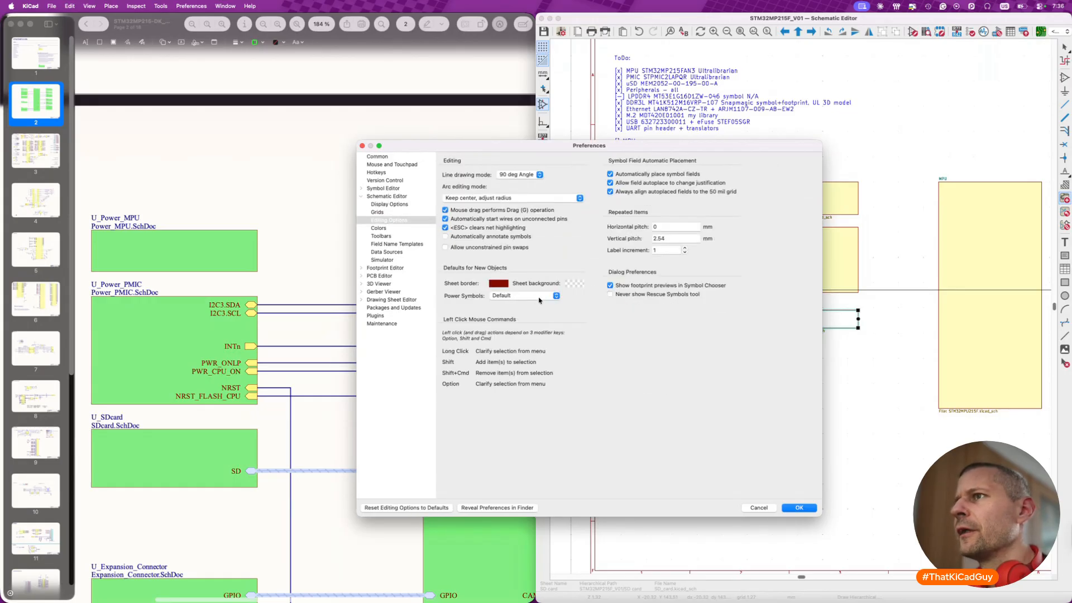
{"action": "left_click", "coordinate": [569, 286]}
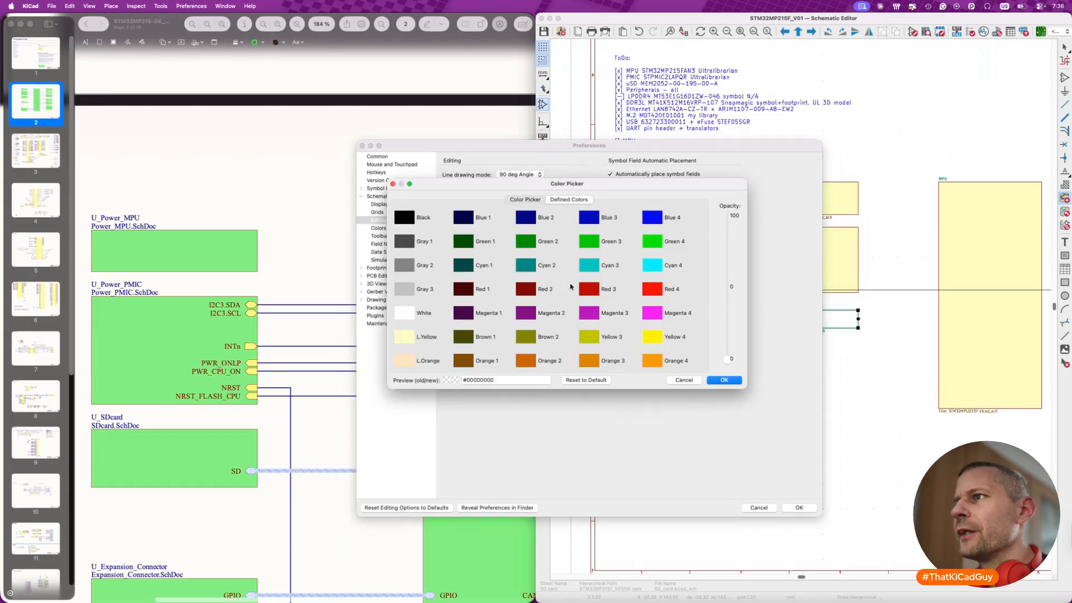
{"action": "left_click", "coordinate": [402, 337]}
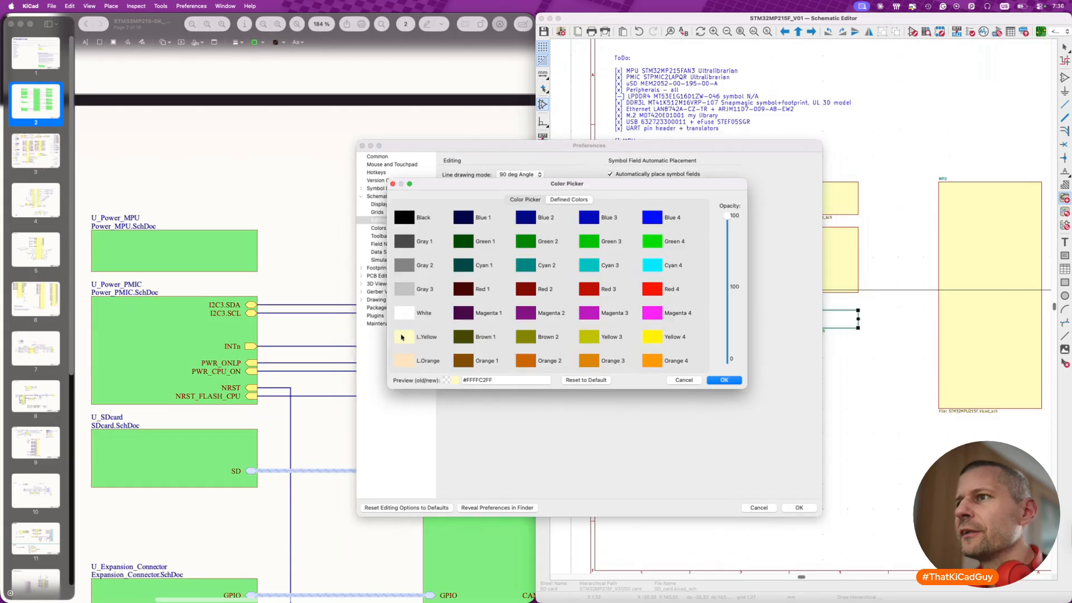
{"action": "left_click", "coordinate": [726, 380]}
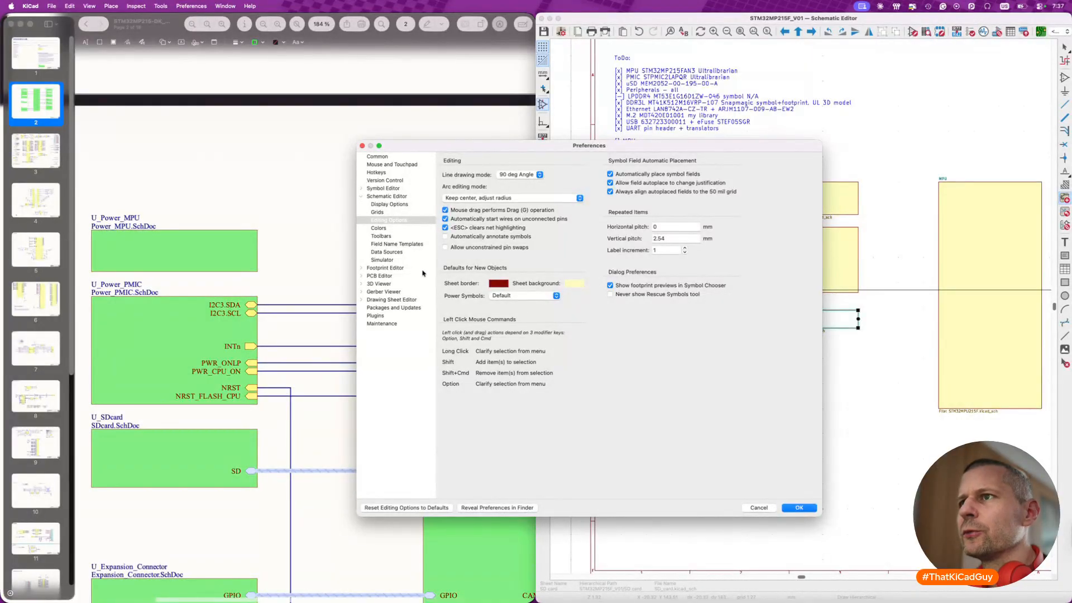
- Check the Schematic Editor's color and display preferences for further sheet defaults and apply the preference changes
{"action": "left_click", "coordinate": [389, 230]}
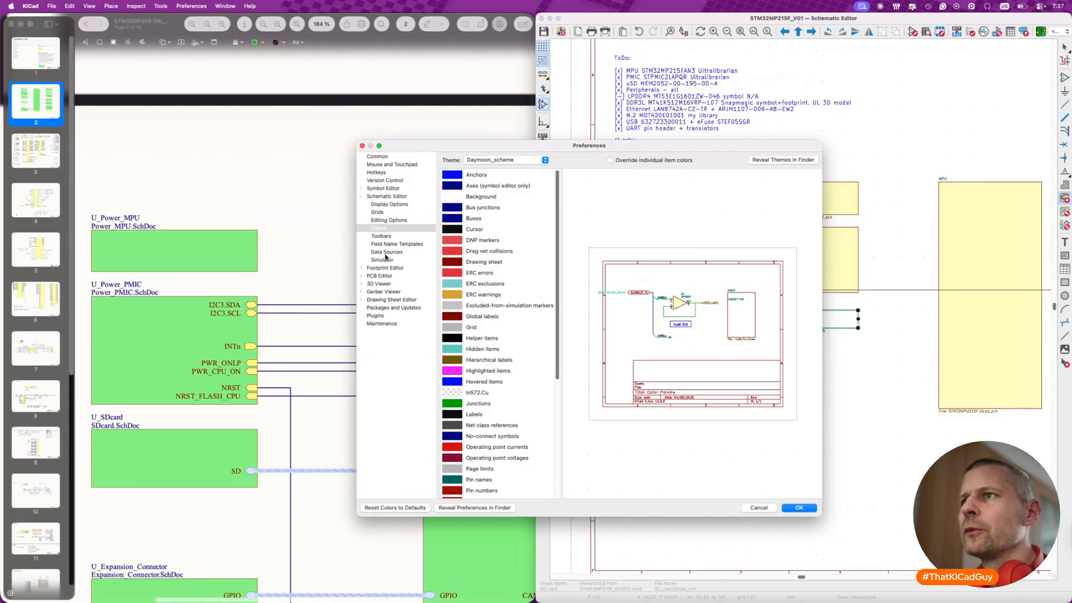
{"action": "left_click", "coordinate": [385, 212]}
{"action": "key", "text": "Up"}
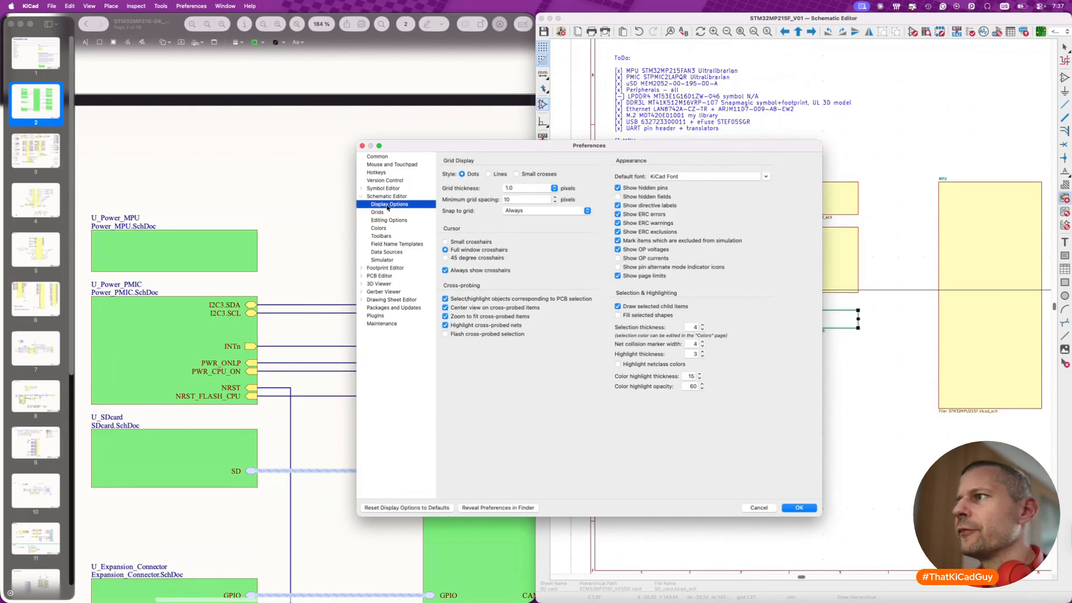
{"action": "left_click", "coordinate": [386, 222]}
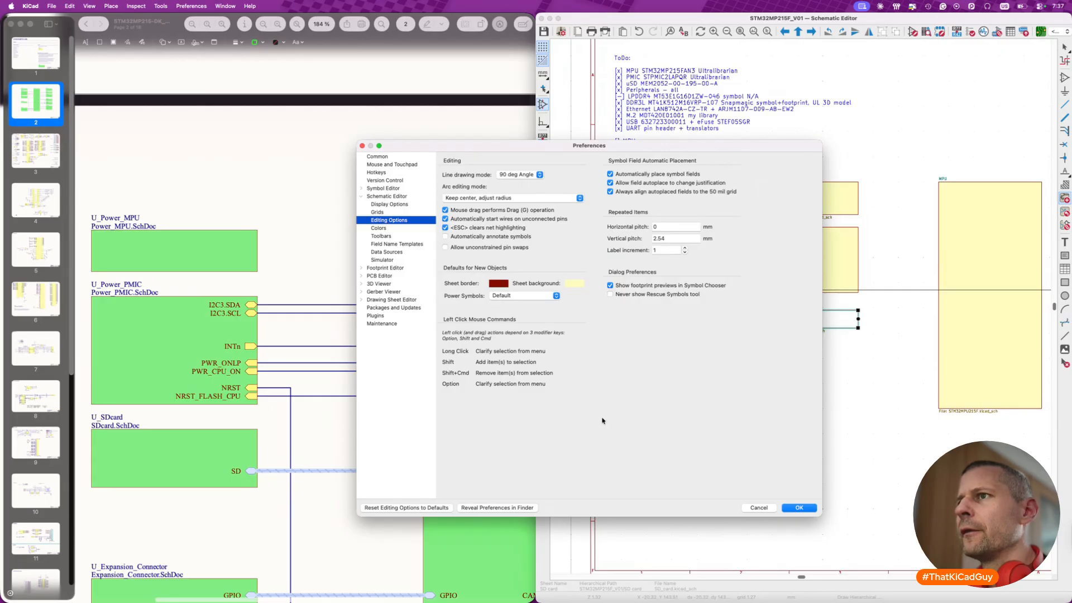
{"action": "left_click", "coordinate": [799, 507]}
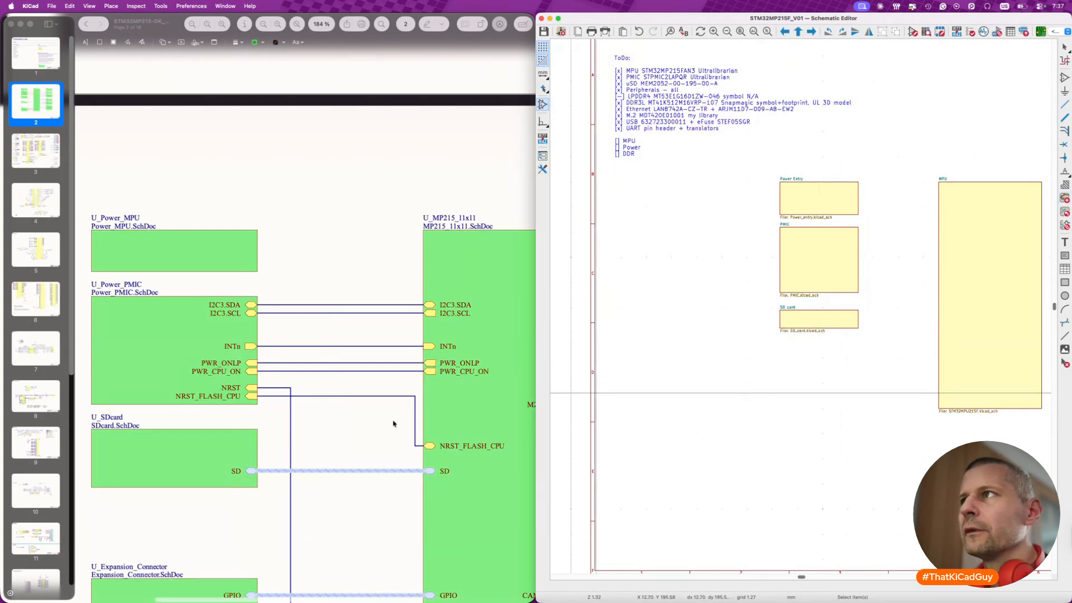
- Draw a hierarchical sheet below the SD card sheet, matching its width, for the reference's Peripherals block
{"action": "scroll", "coordinate": [394, 424], "scroll_direction": "down", "scroll_amount": 10}
{"action": "scroll", "coordinate": [394, 424], "scroll_direction": "right", "scroll_amount": 3}
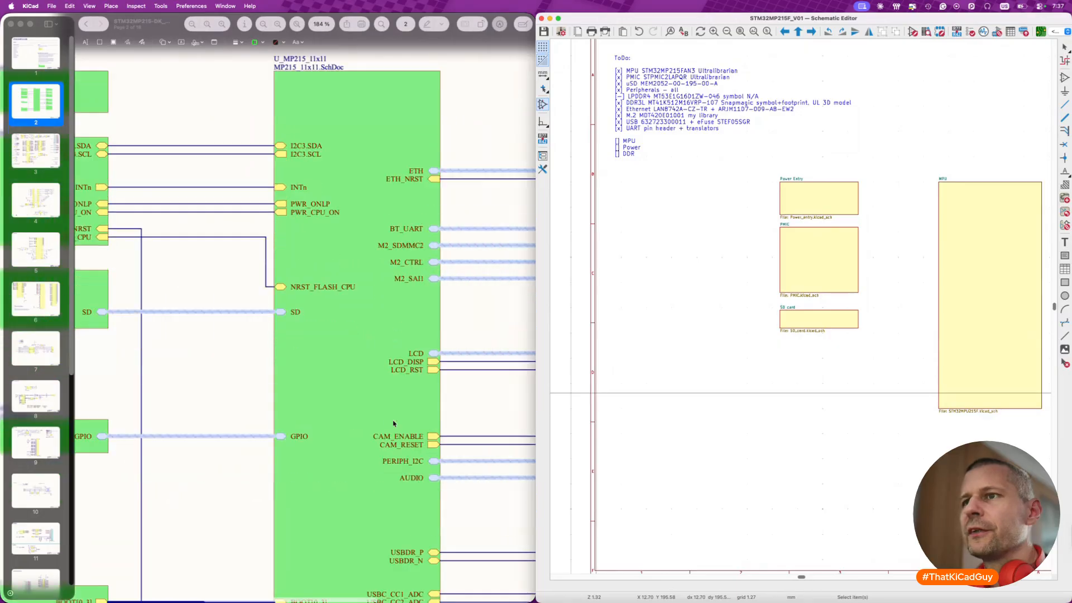
{"action": "scroll", "coordinate": [394, 424], "scroll_direction": "left", "scroll_amount": 5}
{"action": "scroll", "coordinate": [394, 424], "scroll_direction": "down", "scroll_amount": 2}
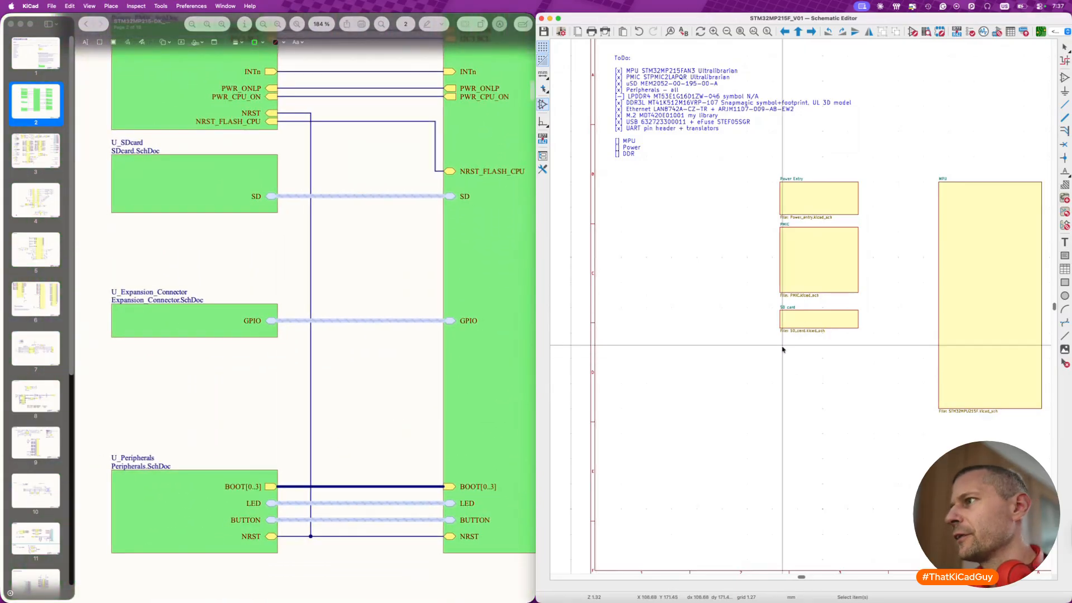
{"action": "key", "text": "s"}
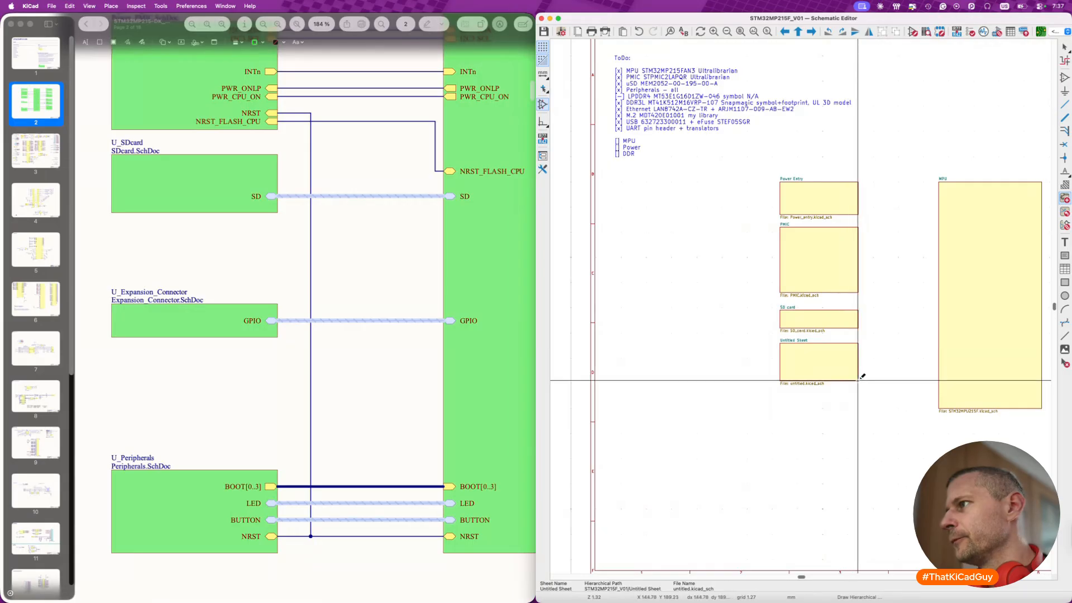
{"action": "left_click", "coordinate": [859, 381]}
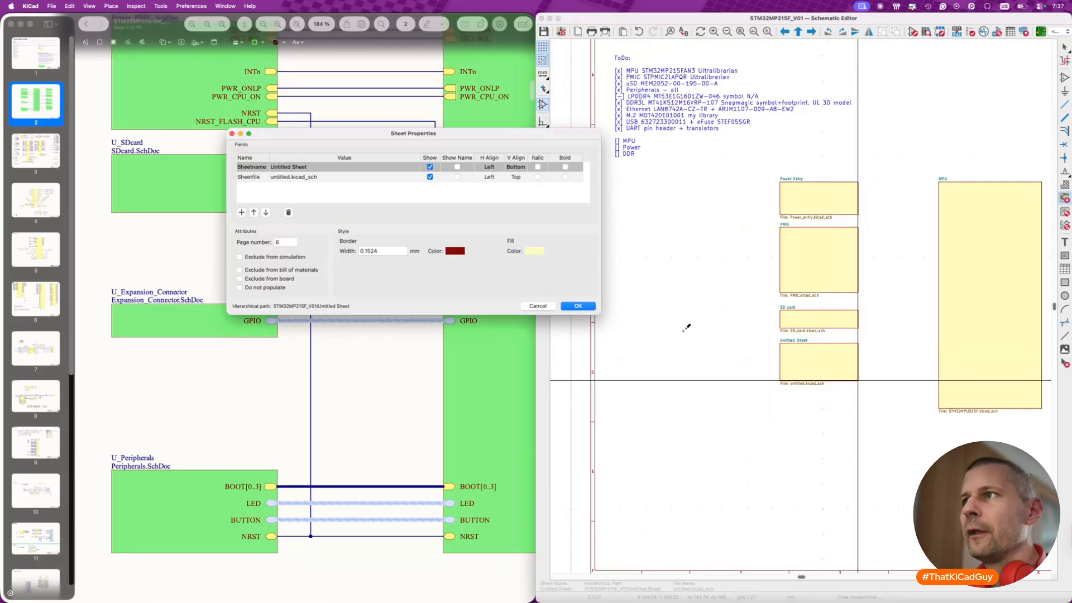
- Name the new sheet Peripheral, set its file name to Peripheral.kicad_sch and apply the sheet properties
{"action": "left_click", "coordinate": [318, 167]}
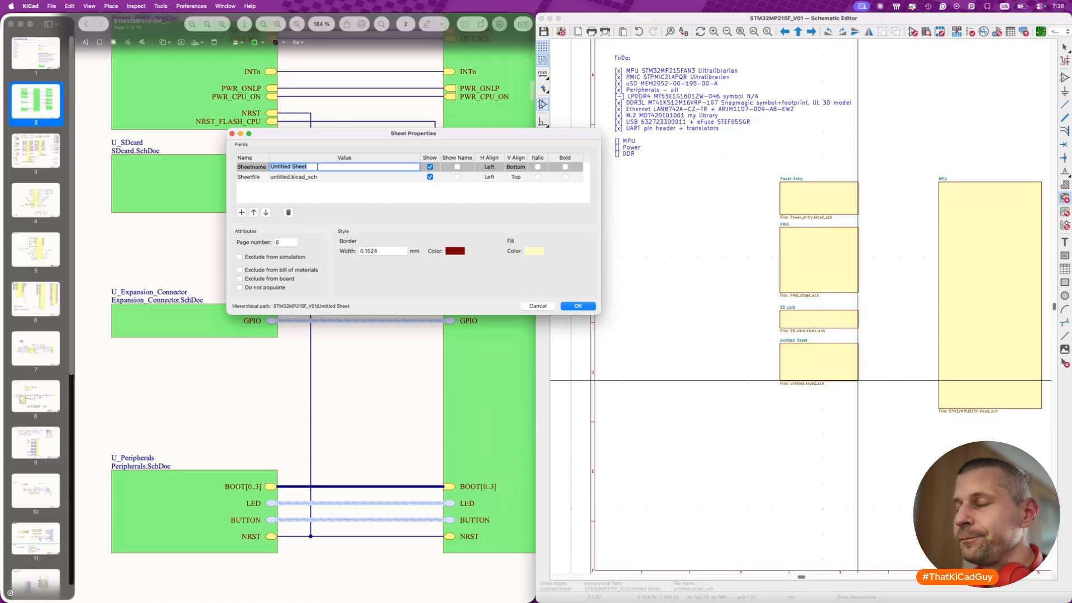
{"action": "type", "text": "Peripheral"}
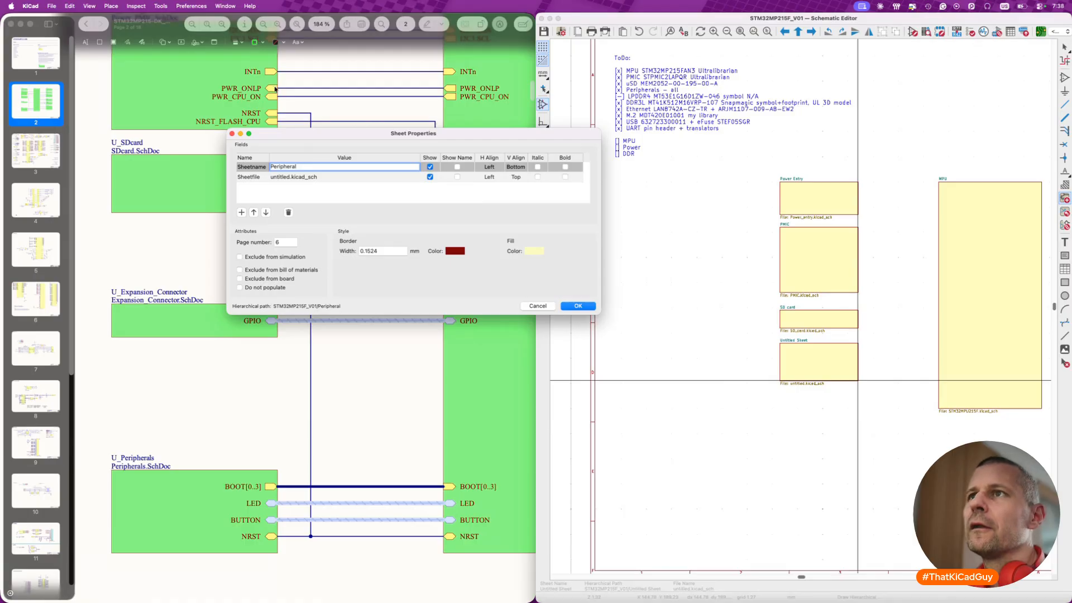
{"action": "left_click", "coordinate": [307, 179]}
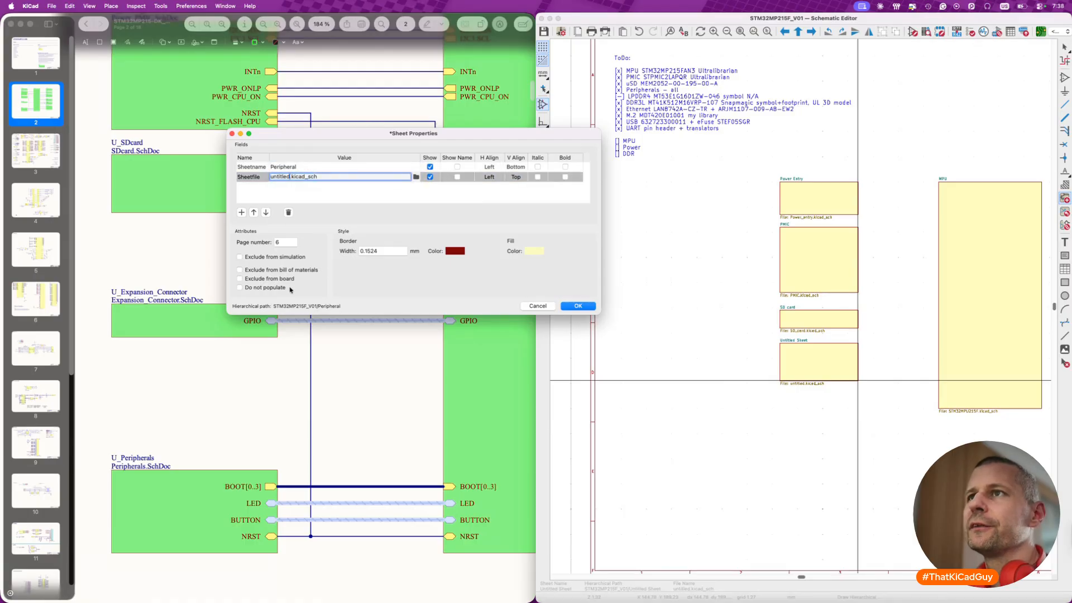
{"action": "type", "text": "Peri"}
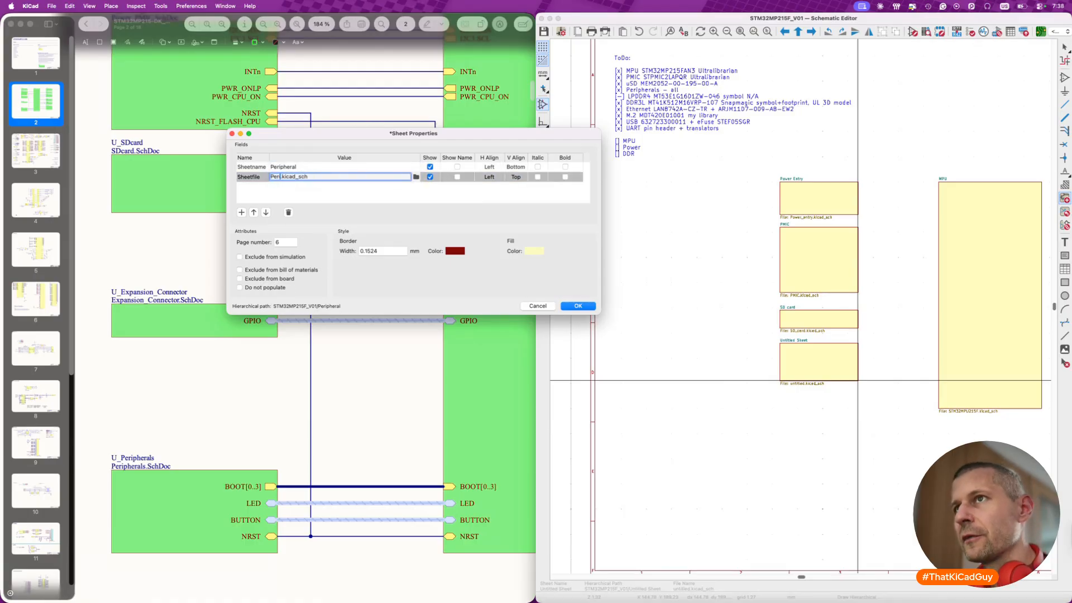
{"action": "type", "text": "pheral"}
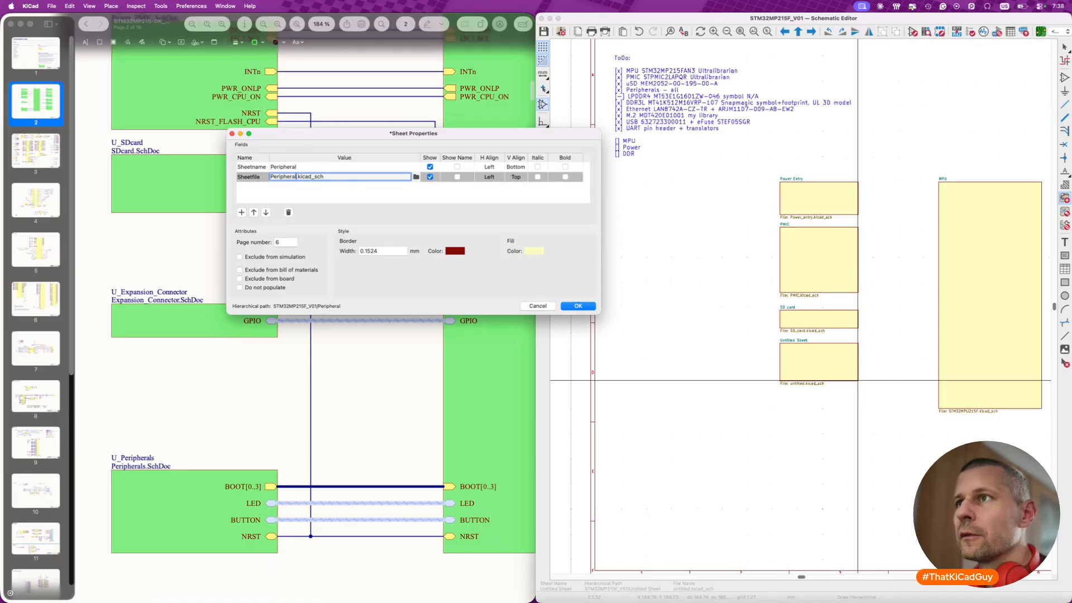
{"action": "left_click", "coordinate": [579, 306]}
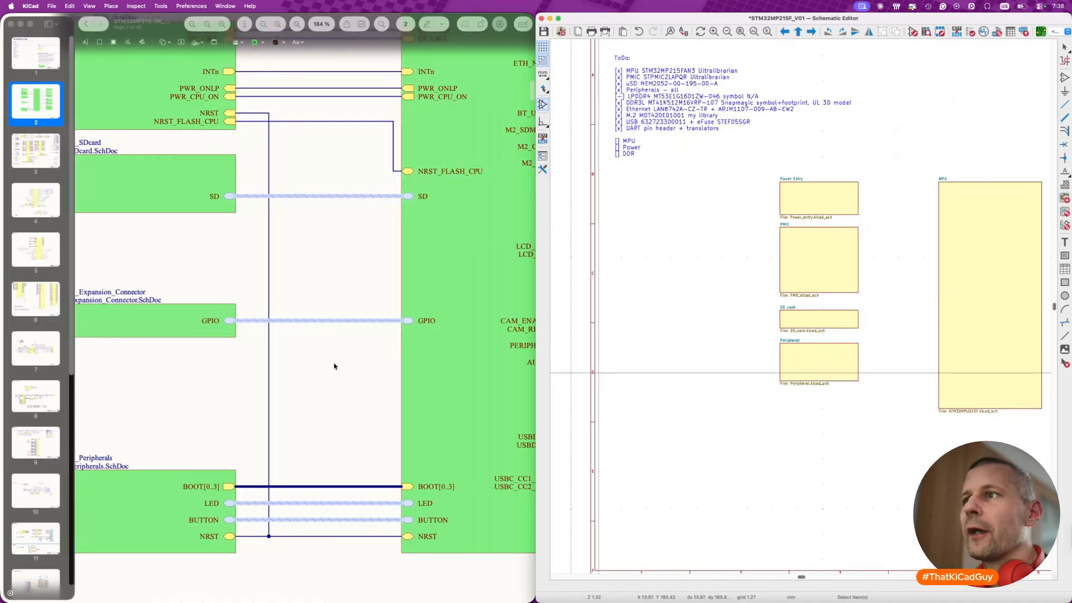
- Draw a hierarchical sheet to the right of the MPU sheet, level with its upper edge, for the memory
{"action": "scroll", "coordinate": [335, 366], "scroll_direction": "right", "scroll_amount": 10}
{"action": "scroll", "coordinate": [335, 365], "scroll_direction": "right", "scroll_amount": 3}
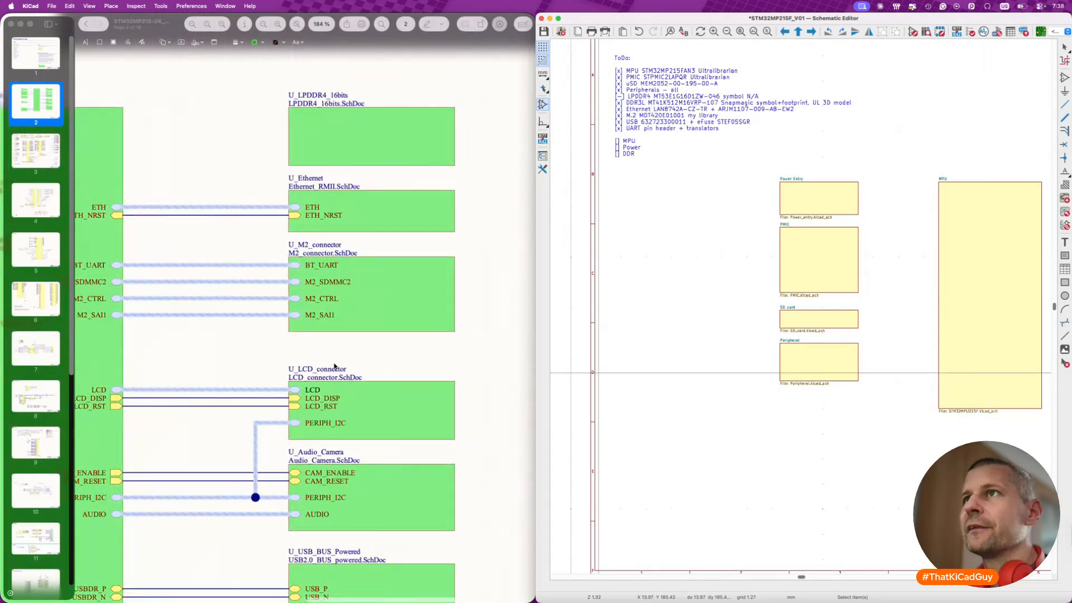
{"action": "scroll", "coordinate": [810, 313], "scroll_direction": "right", "scroll_amount": 10}
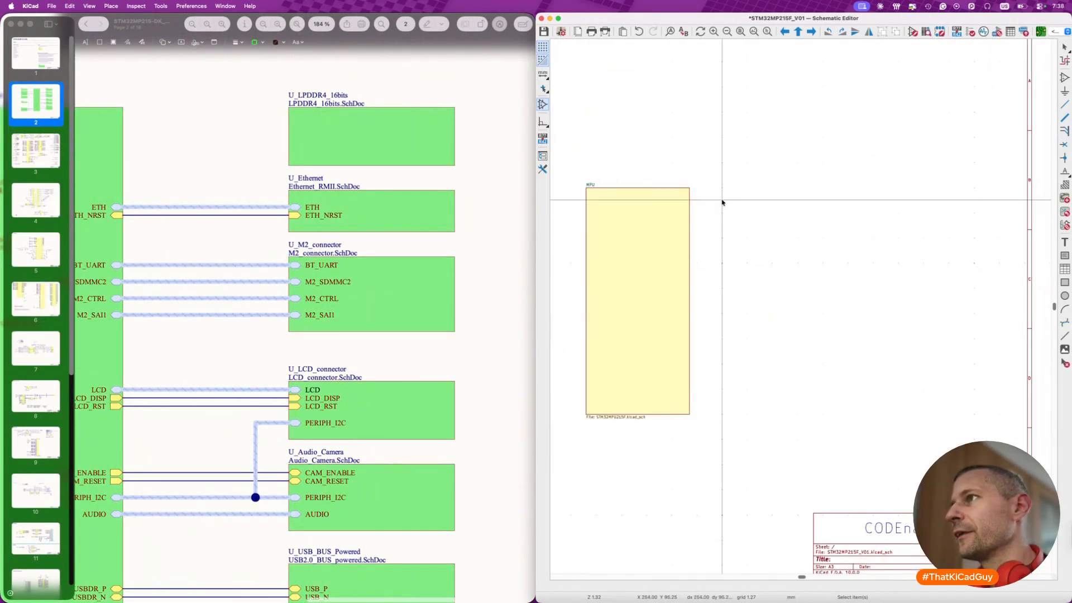
{"action": "scroll", "coordinate": [735, 192], "scroll_direction": "left", "scroll_amount": 5}
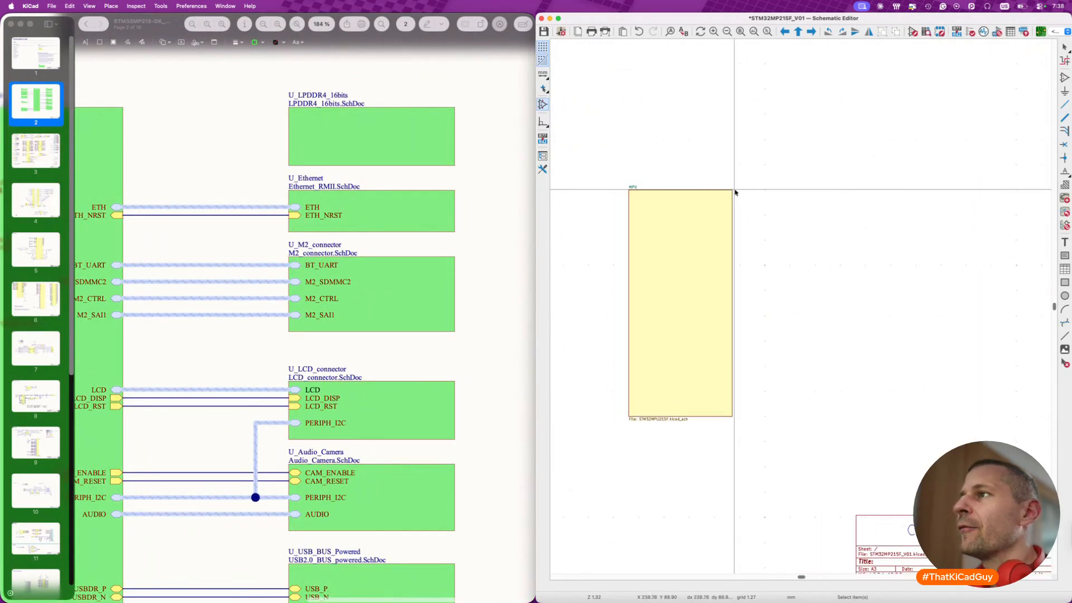
{"action": "key", "text": "s"}
{"action": "left_click", "coordinate": [835, 194]}
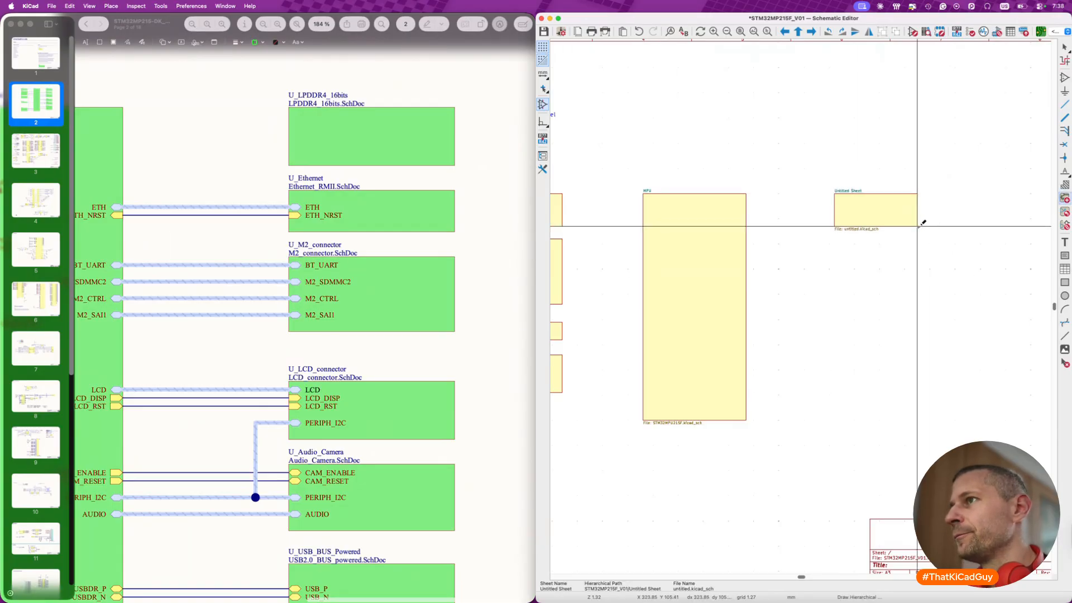
{"action": "left_click", "coordinate": [920, 226]}
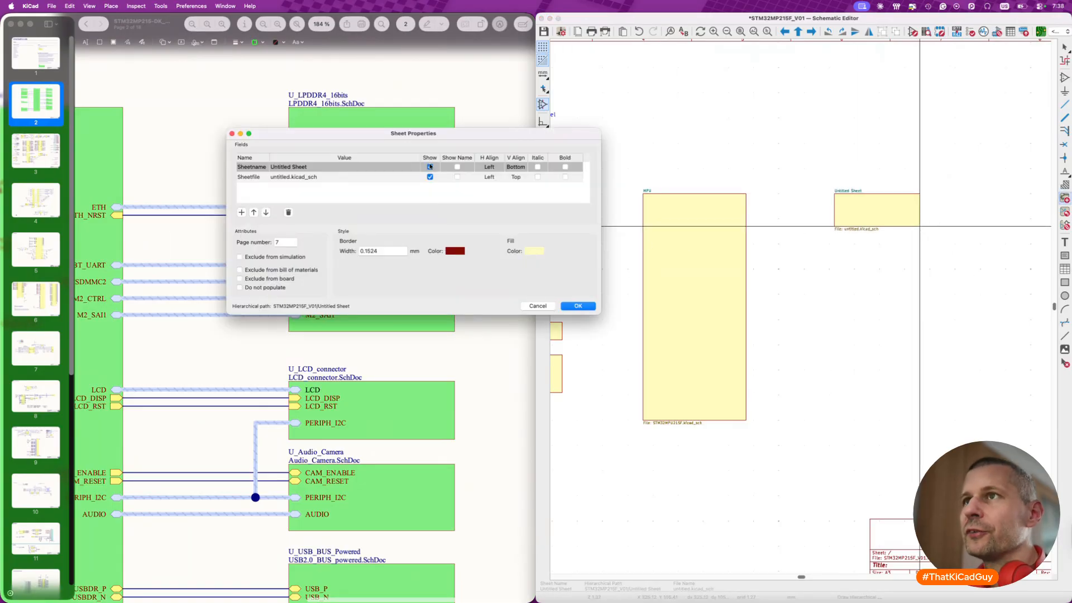
- Name the new memory sheet DDR and set its file name to DDR.kicad_sch
{"action": "left_click", "coordinate": [304, 166]}
{"action": "type", "text": "DDR"}
{"action": "left_click", "coordinate": [292, 179]}
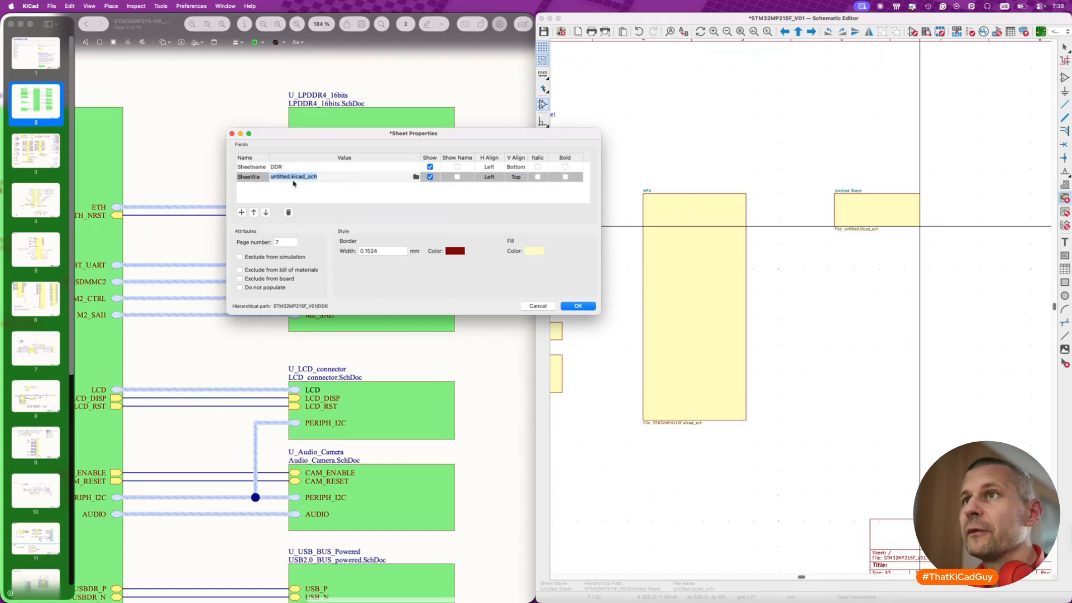
{"action": "left_click", "coordinate": [290, 177]}
{"action": "key", "text": "shift+super+Left"}
{"action": "type", "text": "DDR"}
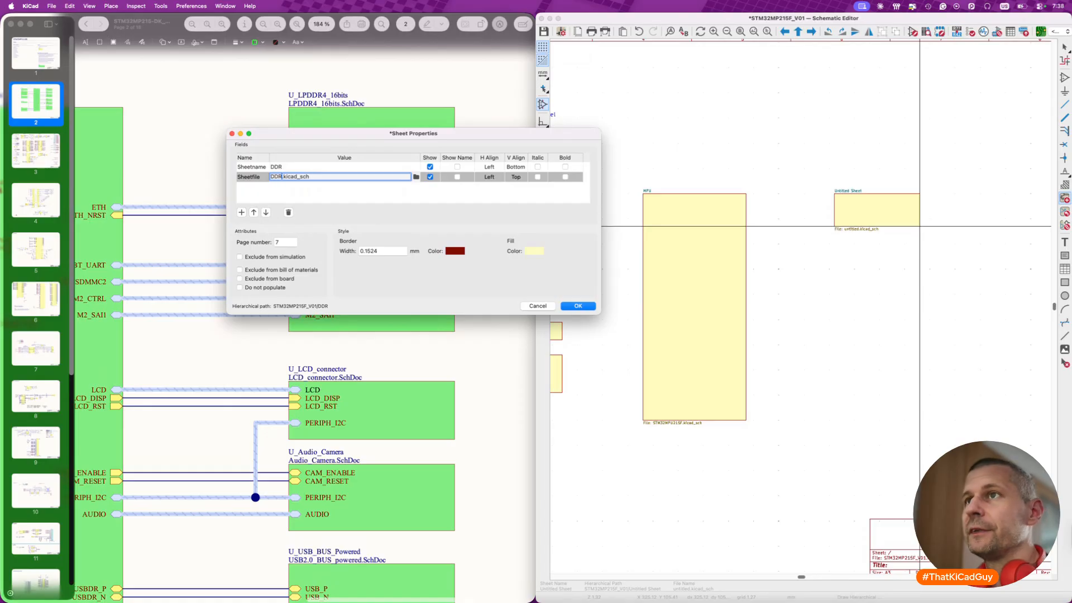
- Set the DDR sheet's border width to 0.25 mm and apply its sheet properties
{"action": "left_click", "coordinate": [364, 251]}
{"action": "type", "text": "0.25"}
{"action": "left_click", "coordinate": [575, 306]}
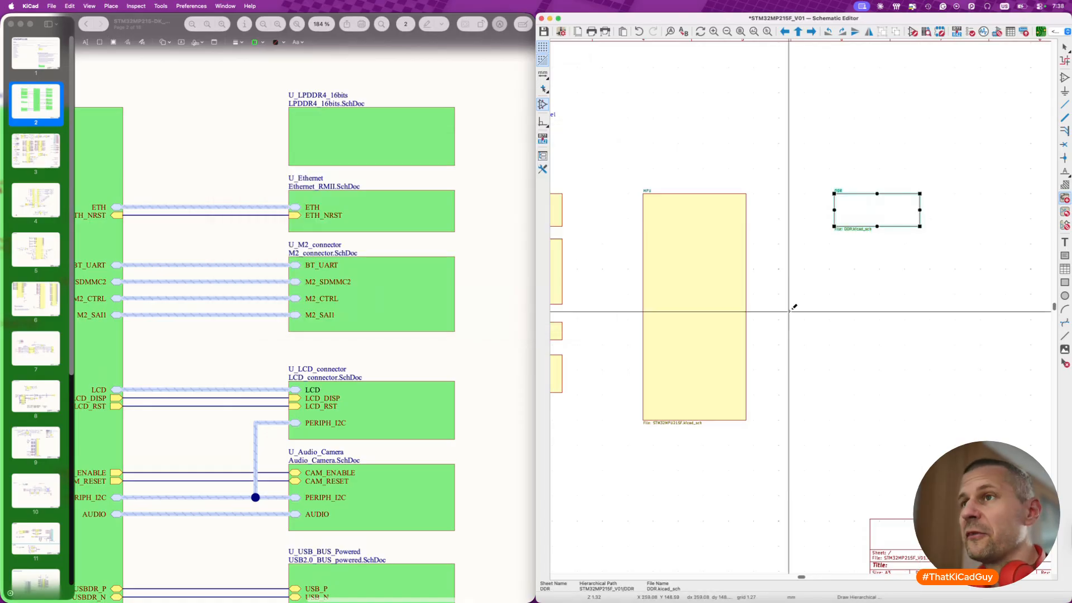
{"action": "key", "text": "Escape"}
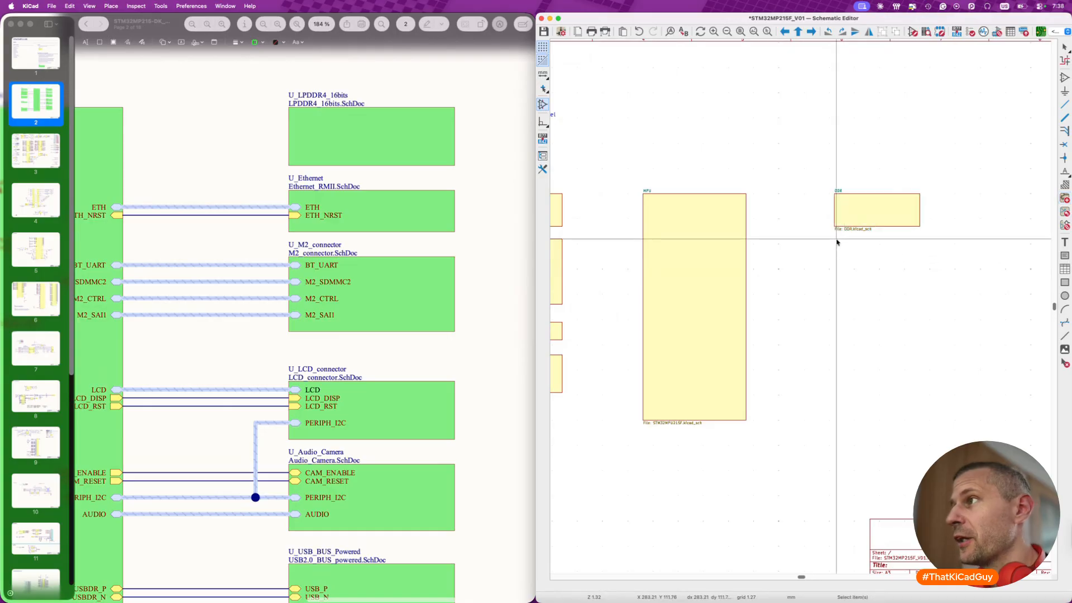
- Draw a hierarchical sheet of the same width directly below the DDR sheet and name it Ethernet
{"action": "key", "text": "s"}
{"action": "left_click", "coordinate": [835, 237]}
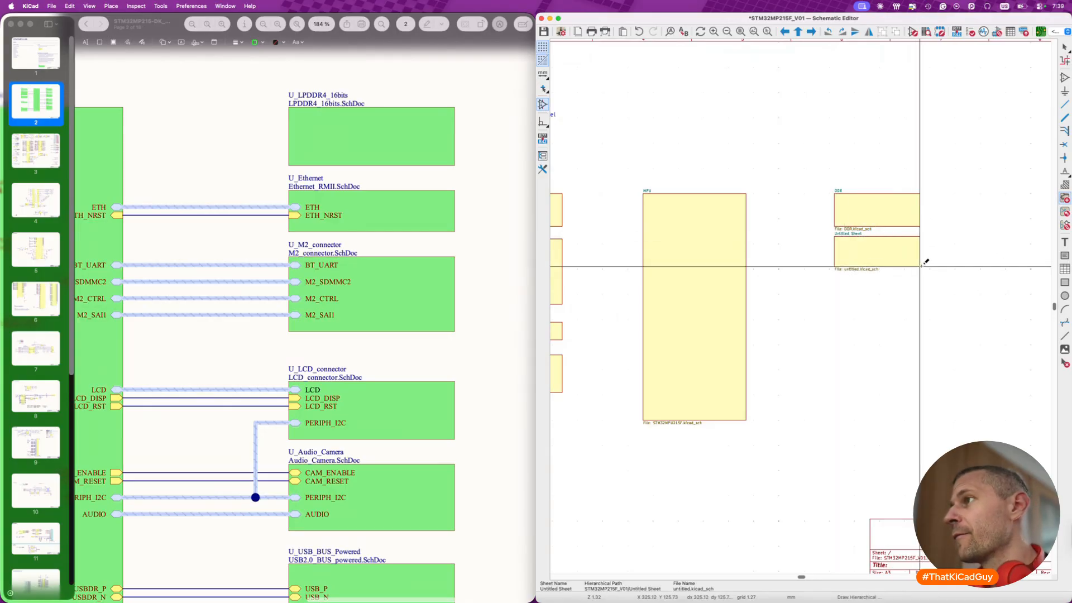
{"action": "left_click", "coordinate": [920, 266]}
{"action": "type", "text": "Ethernet"}
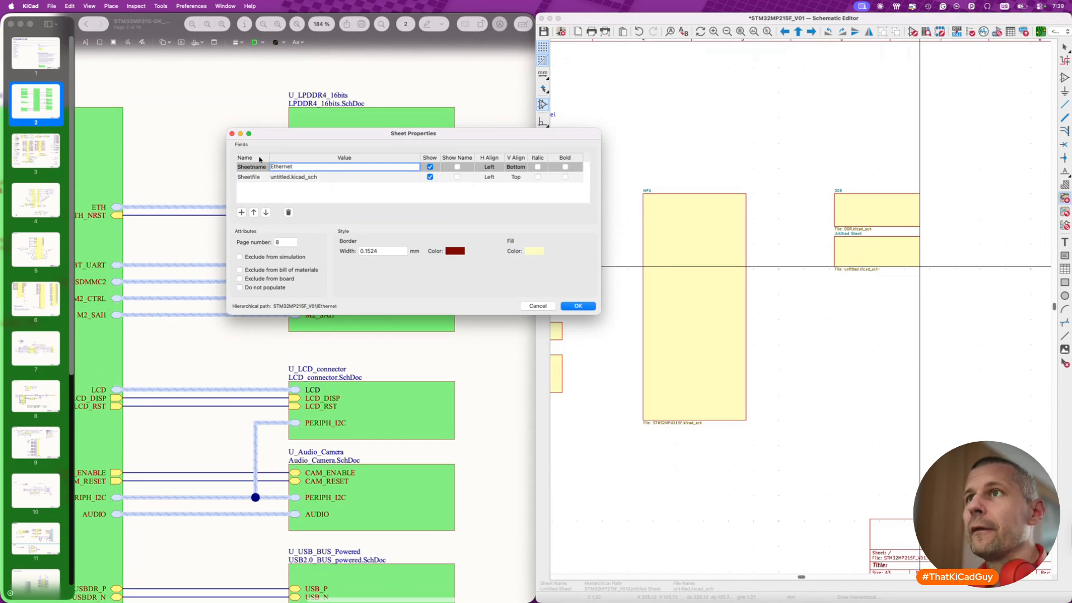
{"action": "key", "text": "Return"}
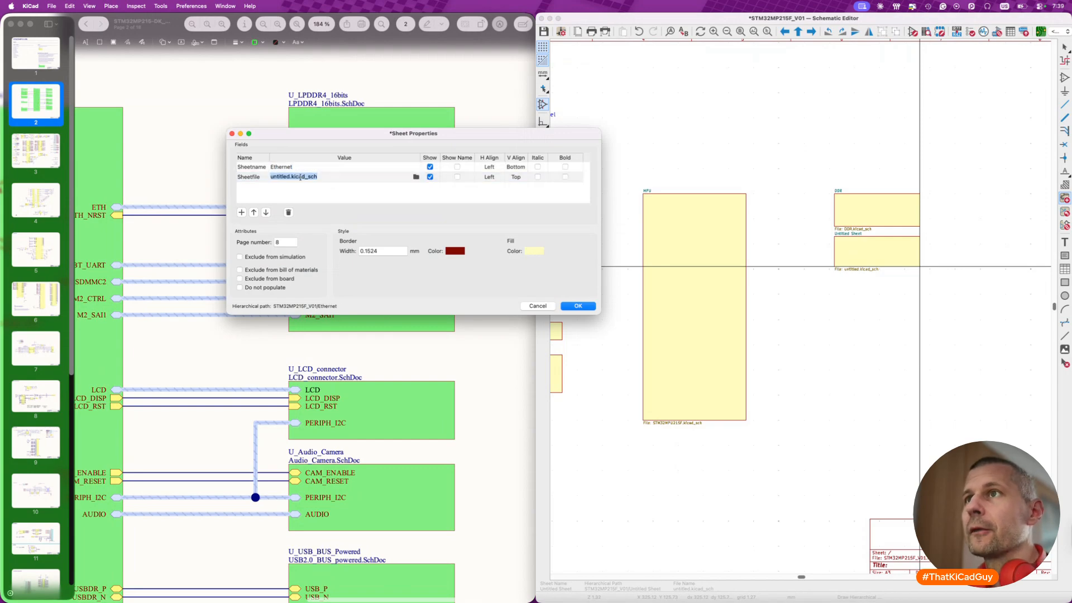
- Set the Ethernet sheet's file name to Ethernet.kicad_sch and its border width to 0.25 mm, and apply the properties
{"action": "type", "text": "Ethernet"}
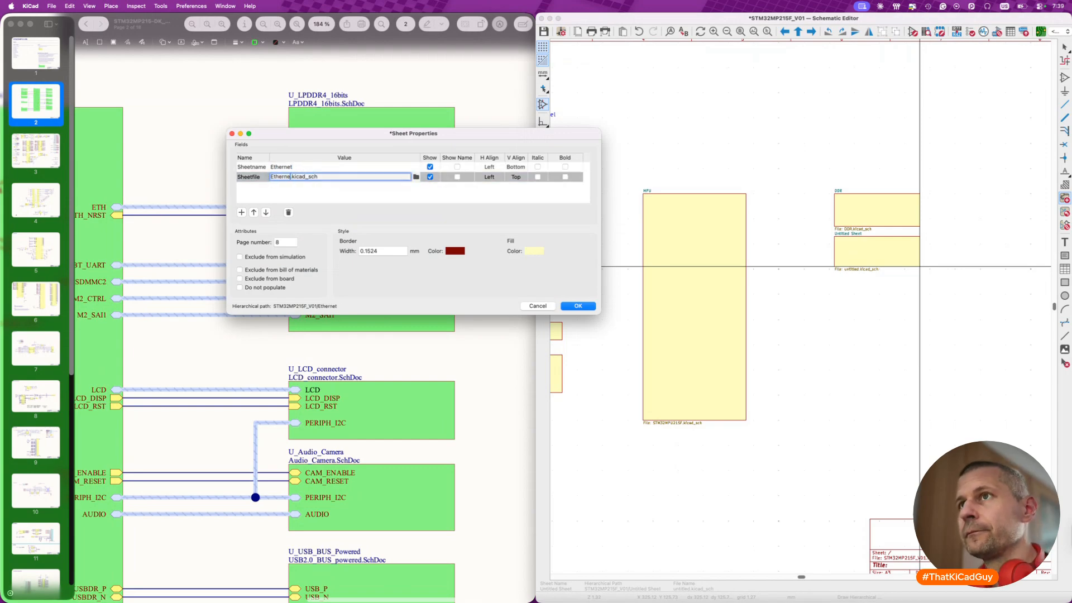
{"action": "double_click", "coordinate": [366, 251]}
{"action": "type", "text": "0.25"}
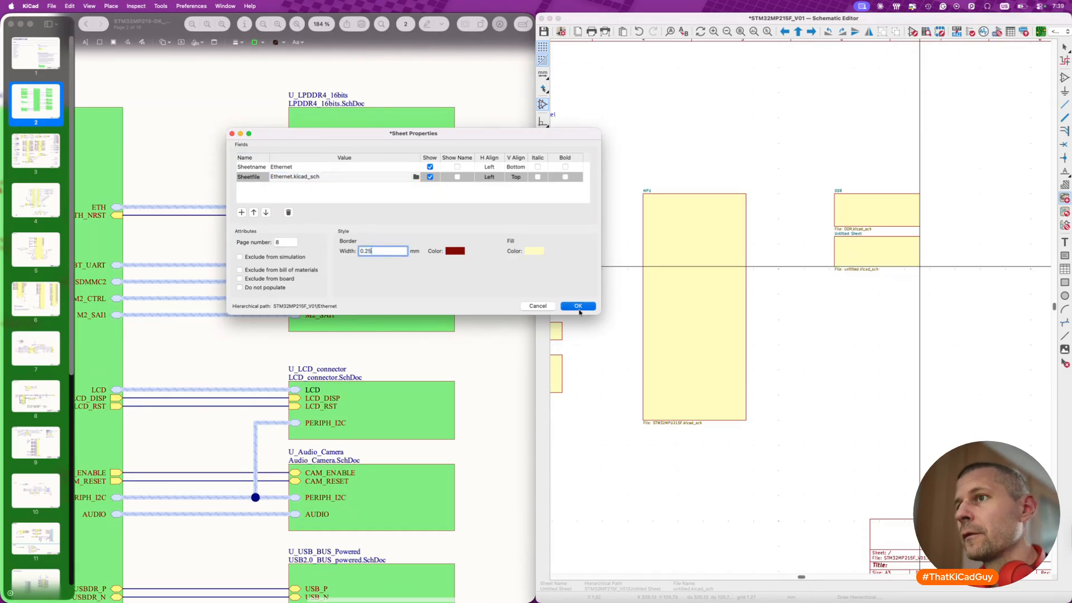
{"action": "left_click", "coordinate": [578, 306]}
{"action": "key", "text": "Escape"}
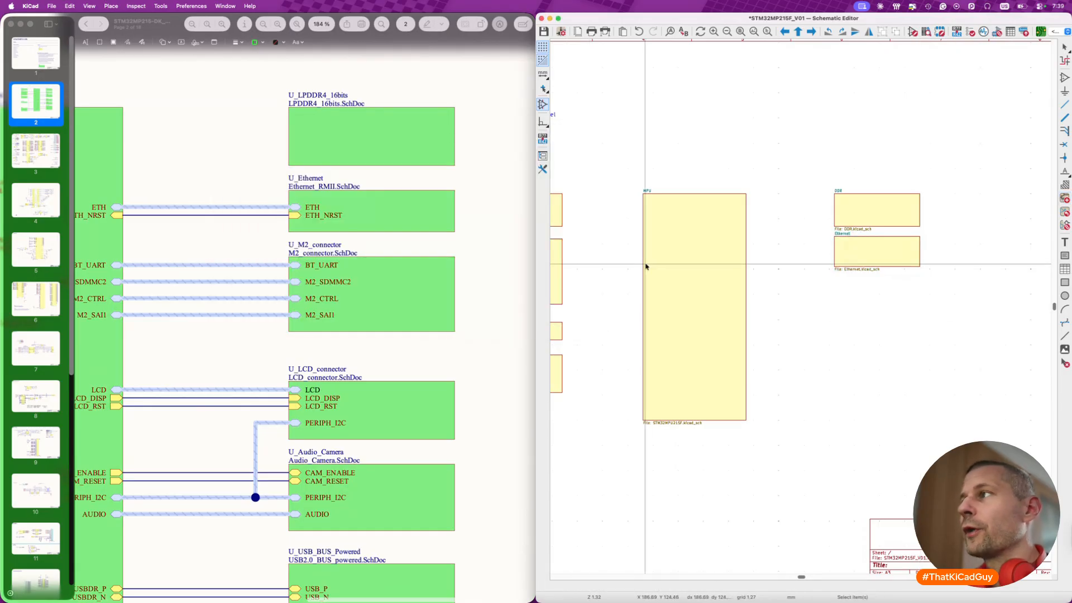
- Draw a hierarchical sheet of the same width directly below the Ethernet sheet for the M.2 connector
{"action": "scroll", "coordinate": [623, 274], "scroll_direction": "up", "scroll_amount": 5}
{"action": "scroll", "coordinate": [622, 273], "scroll_direction": "left", "scroll_amount": 5}
{"action": "scroll", "coordinate": [682, 310], "scroll_direction": "right", "scroll_amount": 6}
{"action": "scroll", "coordinate": [676, 311], "scroll_direction": "down", "scroll_amount": 2}
{"action": "scroll", "coordinate": [668, 313], "scroll_direction": "up", "scroll_amount": 2, "text": "ctrl"}
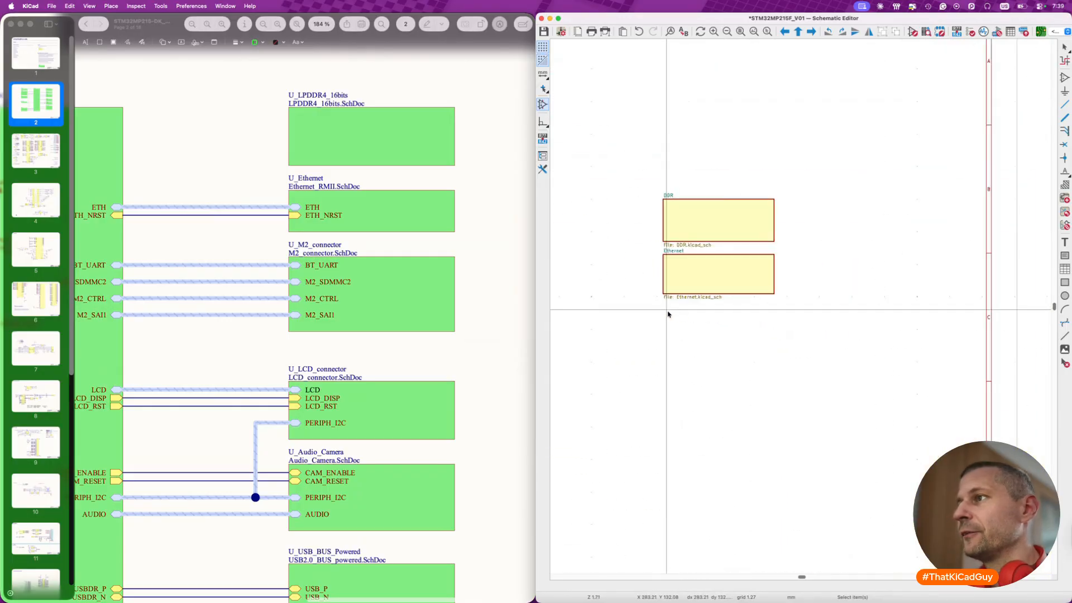
{"action": "key", "text": "s"}
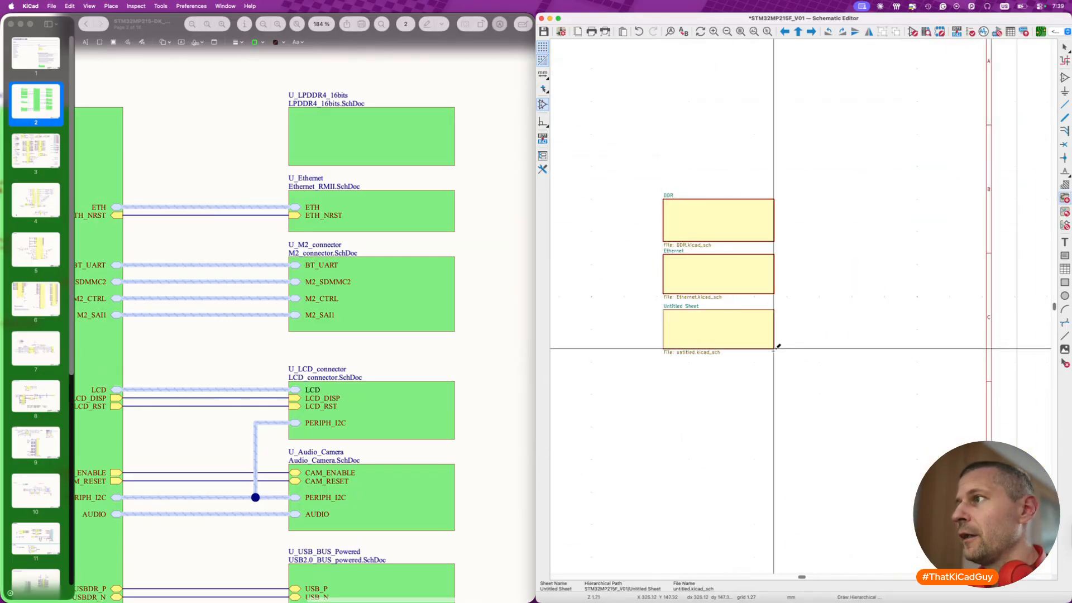
{"action": "left_click", "coordinate": [777, 348]}
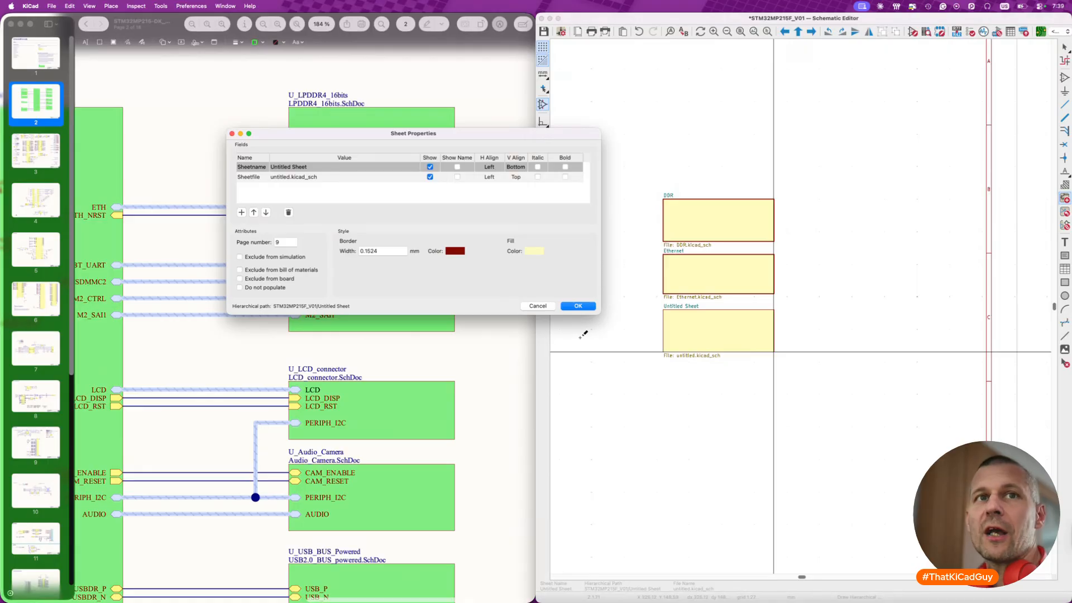
- Name the new sheet below Ethernet M.2 and set its file name to M2.kicad_sch
{"action": "left_click", "coordinate": [300, 166]}
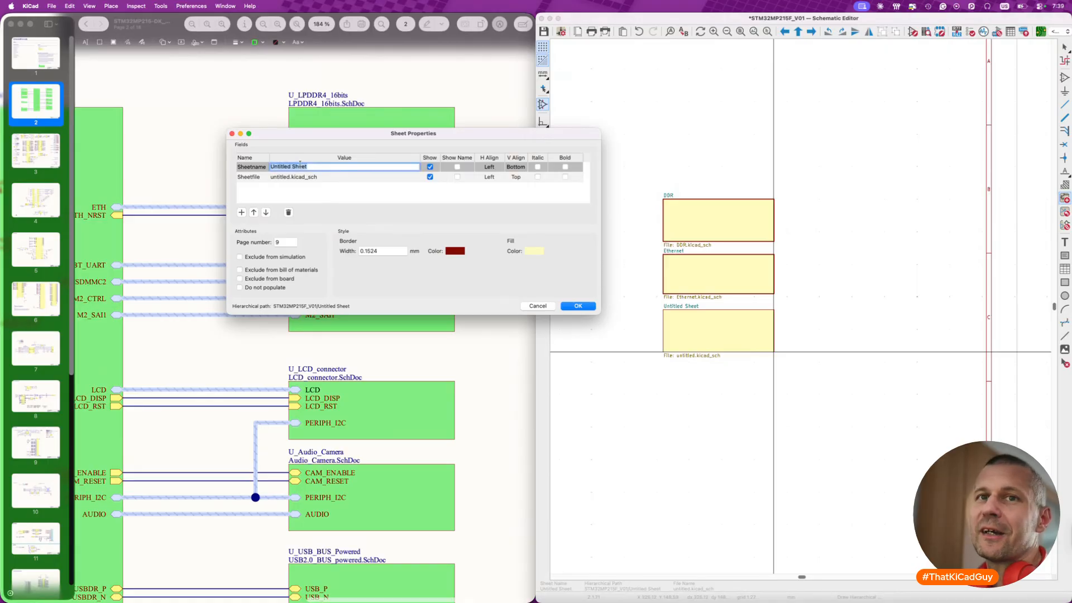
{"action": "type", "text": "M.2"}
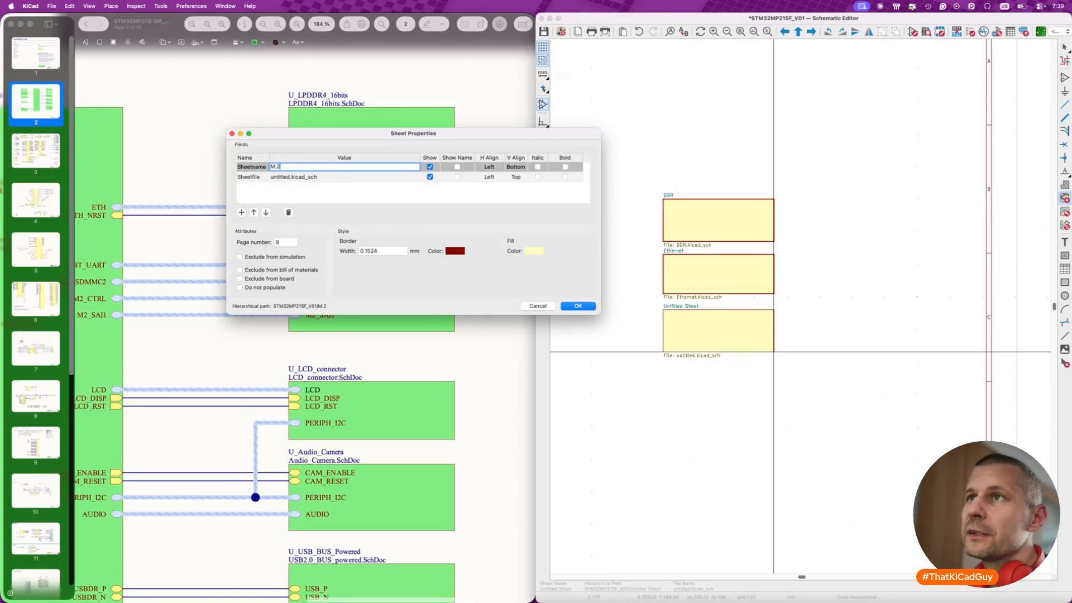
{"action": "left_click", "coordinate": [288, 176]}
{"action": "type", "text": "m2"}
{"action": "key", "text": "BackSpace"}
{"action": "key", "text": "BackSpace"}
{"action": "type", "text": "M2"}
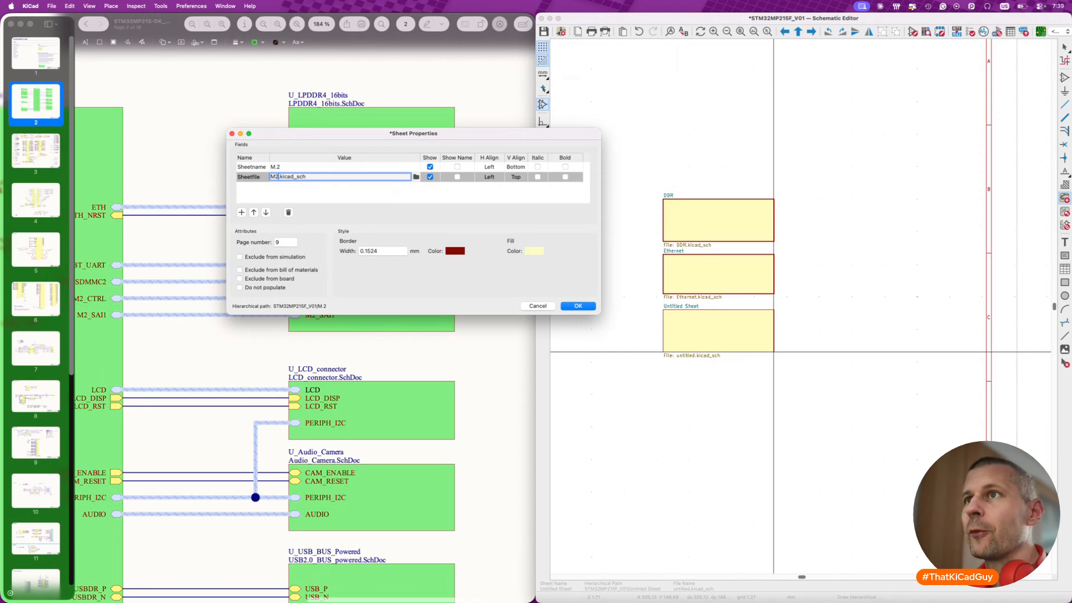
- Set the M.2 sheet's border width to 0.25 mm and apply its sheet properties
{"action": "left_click", "coordinate": [366, 252]}
{"action": "type", "text": "0.25"}
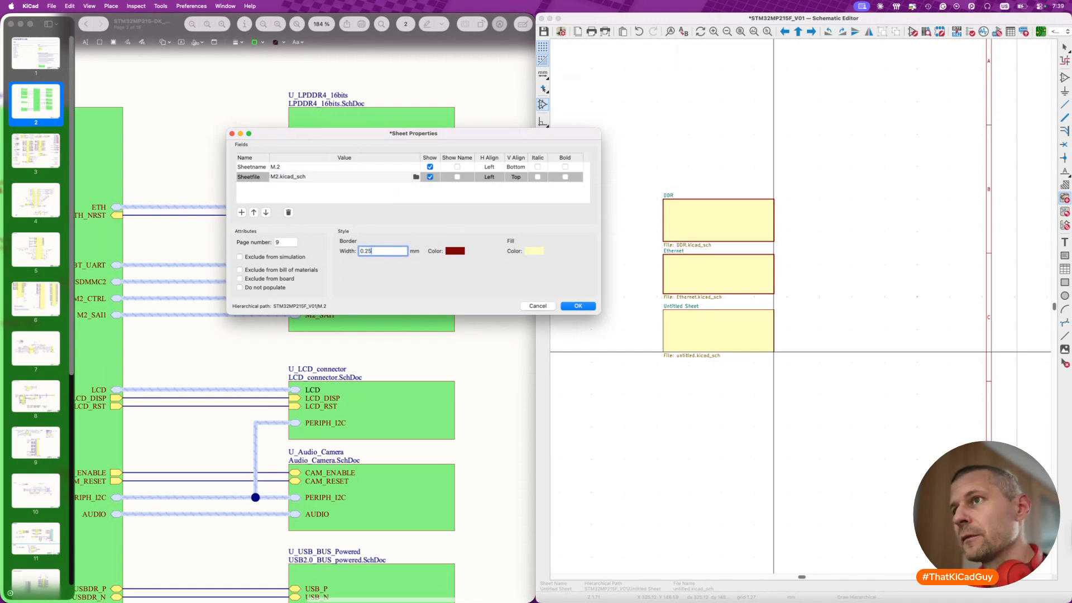
{"action": "left_click", "coordinate": [575, 308]}
{"action": "scroll", "coordinate": [614, 400], "scroll_direction": "left", "scroll_amount": 3}
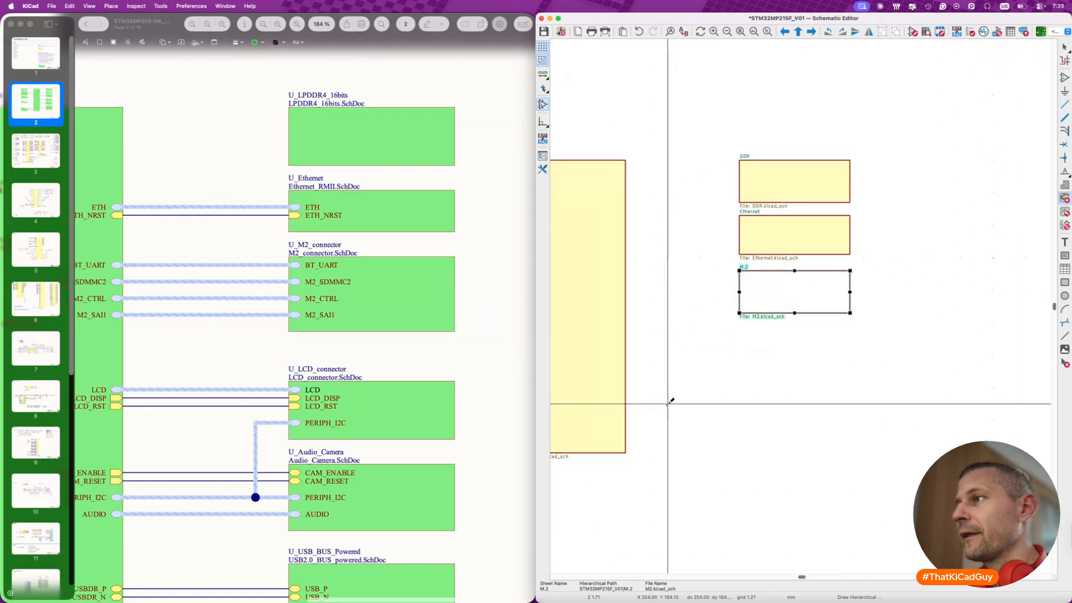
- Switch to Preview and open the page of the U_USB_BUS_Powered block in the STM32MP215-DK reference schematic
{"action": "scroll", "coordinate": [394, 355], "scroll_direction": "down", "scroll_amount": 5}
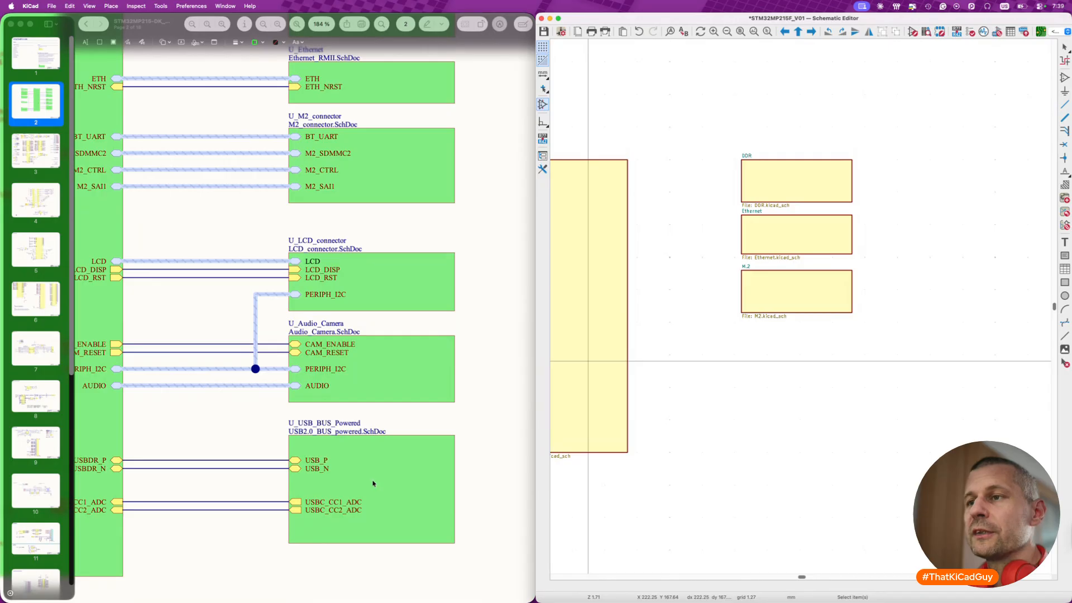
{"action": "scroll", "coordinate": [477, 468], "scroll_direction": "down", "scroll_amount": 2}
{"action": "left_click", "coordinate": [400, 450]}
{"action": "left_click", "coordinate": [374, 453]}
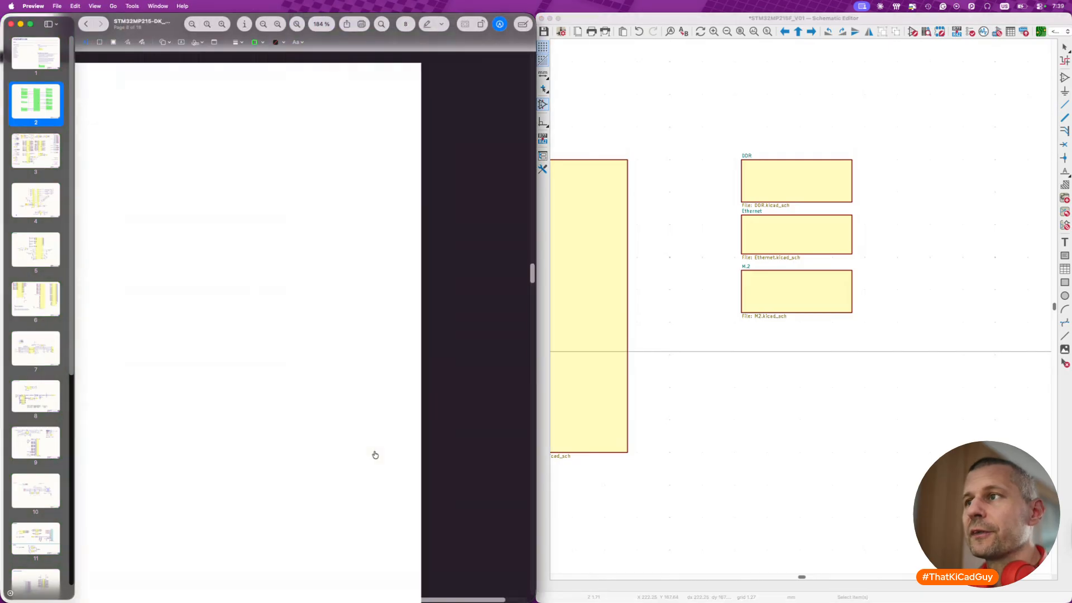
- Examine the USBC2.0_BUS_Powered page, covering the STEF05SGR eFuse circuit, the USB Type-C connector and the CC line tables
{"action": "scroll", "coordinate": [375, 456], "scroll_direction": "left", "scroll_amount": 5}
{"action": "scroll", "coordinate": [313, 419], "scroll_direction": "up", "scroll_amount": 10}
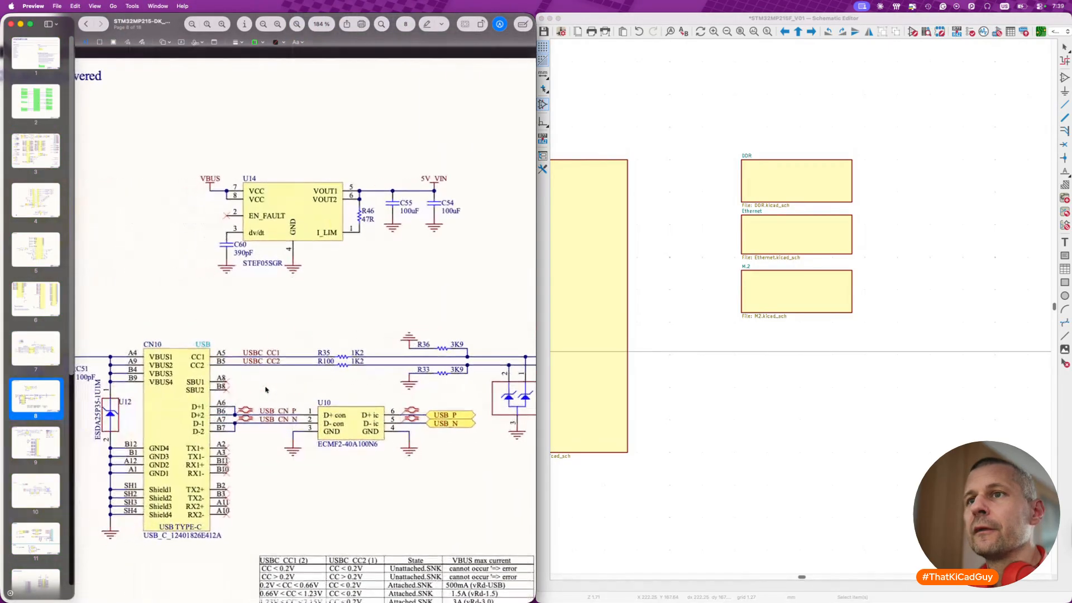
{"action": "scroll", "coordinate": [265, 389], "scroll_direction": "left", "scroll_amount": 3}
{"action": "scroll", "coordinate": [252, 240], "scroll_direction": "left", "scroll_amount": 2}
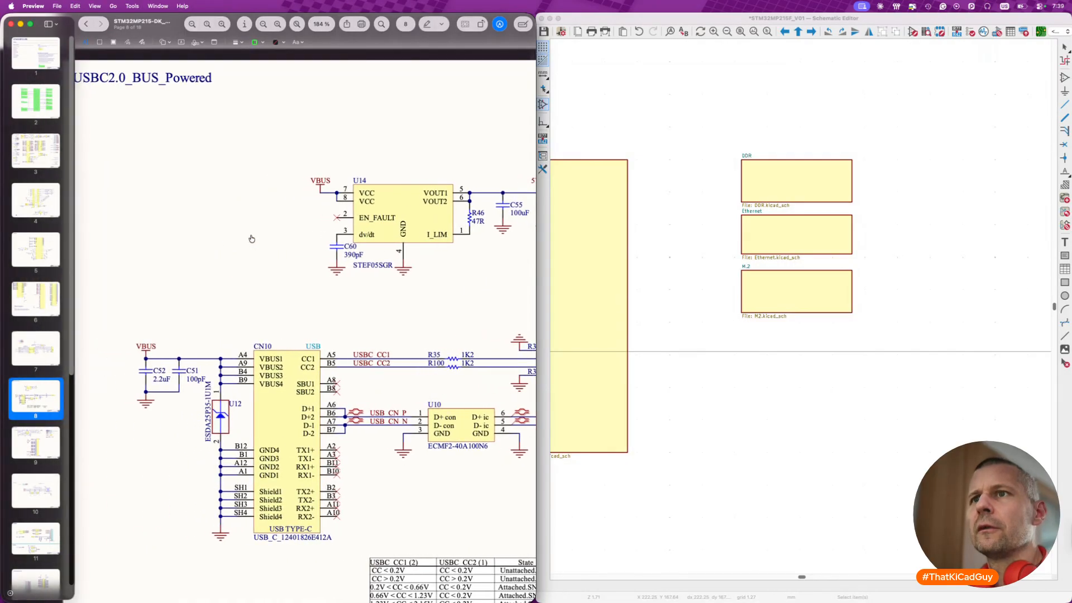
{"action": "scroll", "coordinate": [252, 239], "scroll_direction": "right", "scroll_amount": 6}
{"action": "scroll", "coordinate": [251, 239], "scroll_direction": "left", "scroll_amount": 1}
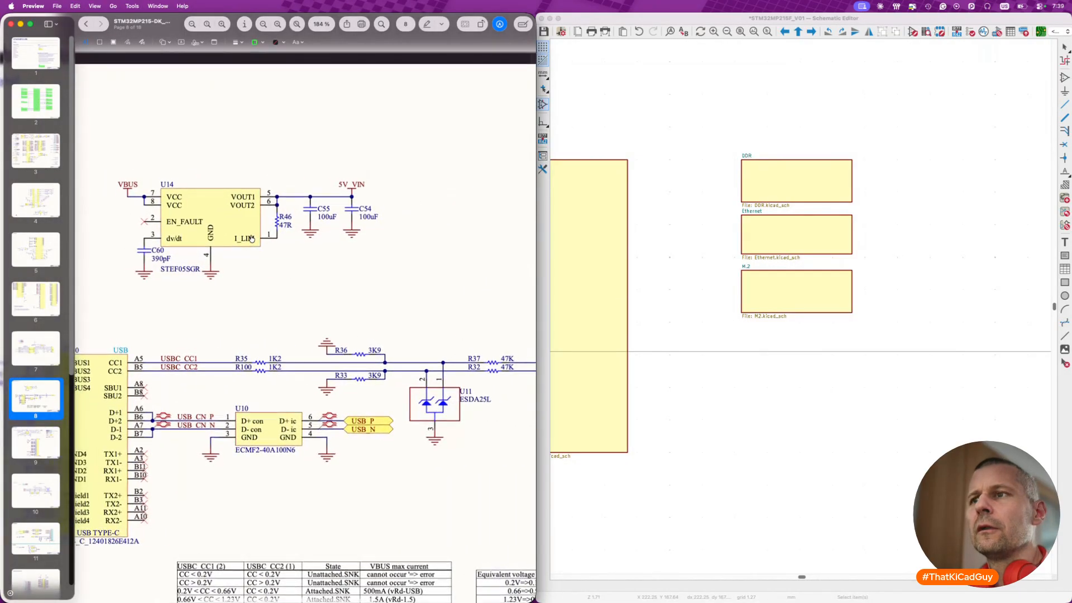
{"action": "scroll", "coordinate": [252, 239], "scroll_direction": "down", "scroll_amount": 2}
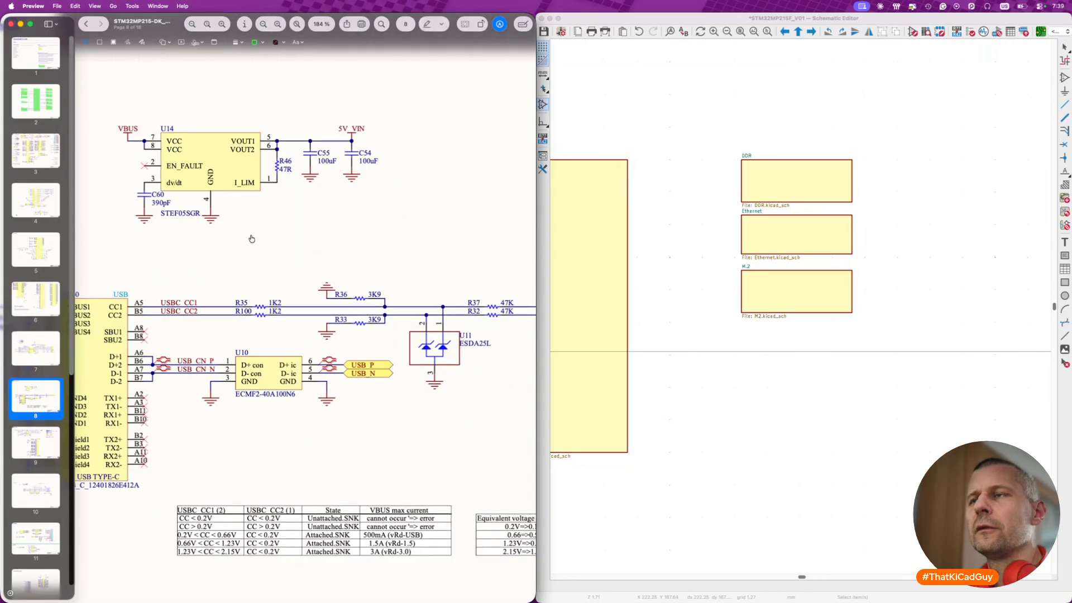
{"action": "scroll", "coordinate": [252, 239], "scroll_direction": "down", "scroll_amount": 5, "text": "ctrl"}
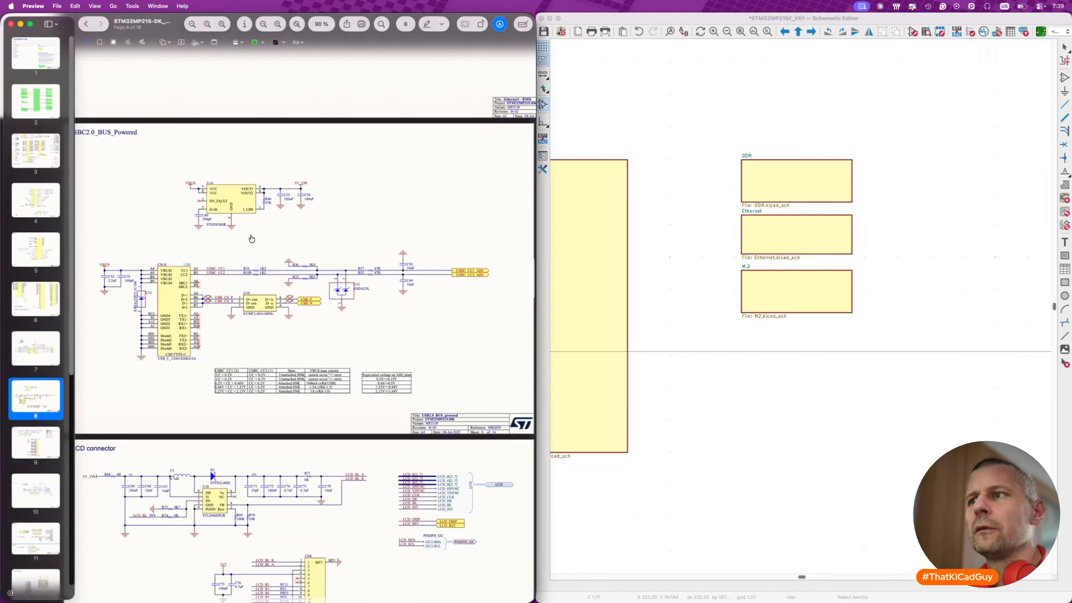
{"action": "scroll", "coordinate": [252, 240], "scroll_direction": "up", "scroll_amount": 1}
{"action": "scroll", "coordinate": [235, 207], "scroll_direction": "left", "scroll_amount": 2}
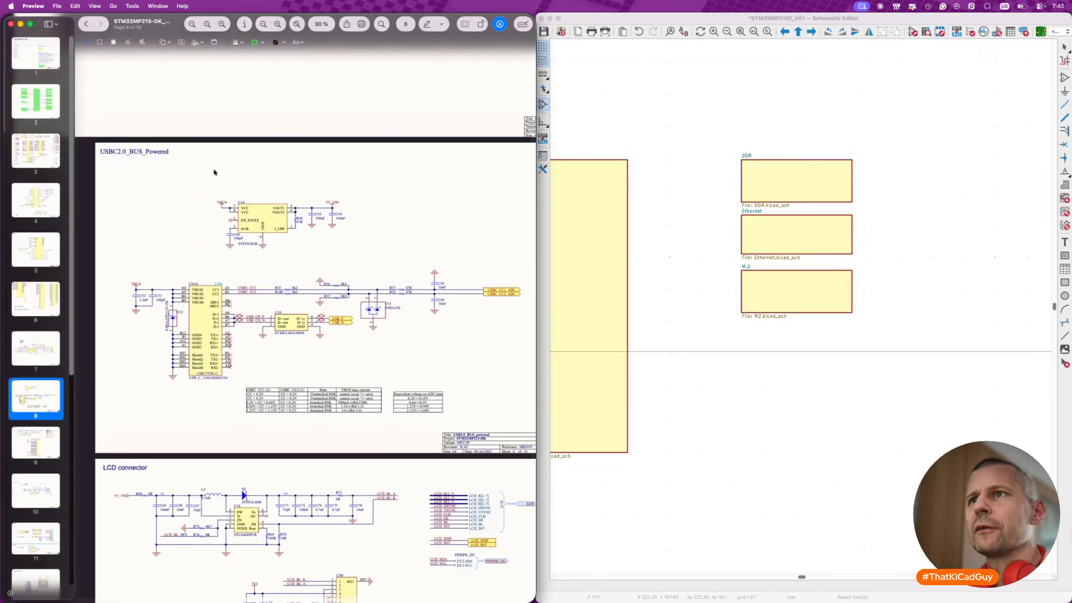
- Return to the reference's top-level block diagram and open the Power MPU page
{"action": "left_click", "coordinate": [87, 24]}
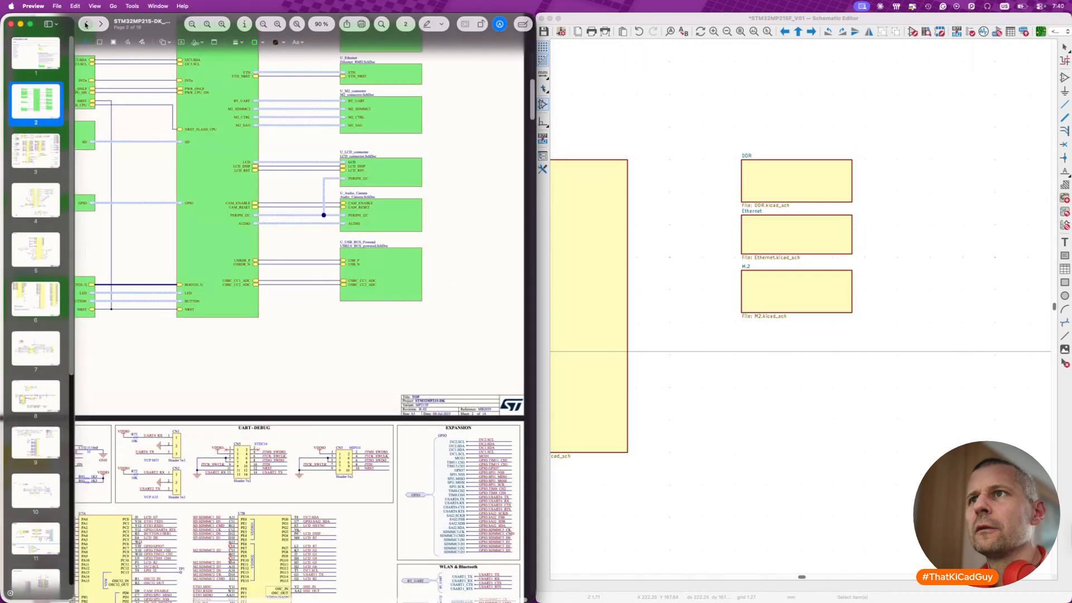
{"action": "scroll", "coordinate": [194, 206], "scroll_direction": "up", "scroll_amount": 8}
{"action": "scroll", "coordinate": [230, 210], "scroll_direction": "left", "scroll_amount": 2}
{"action": "left_click", "coordinate": [107, 247]}
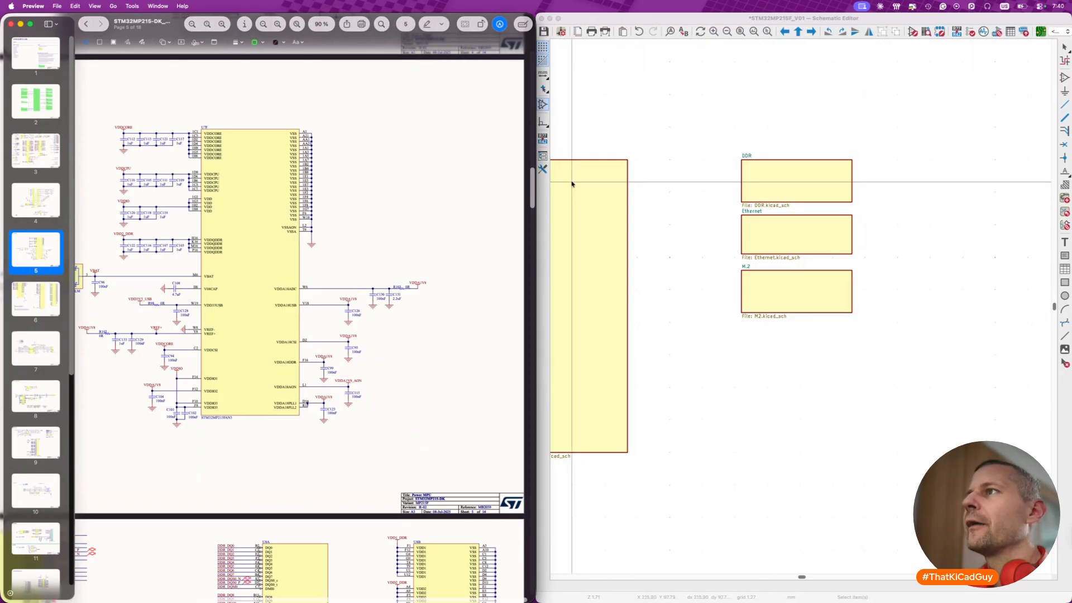
- Switch to the KiCad Schematic Editor and rename the Power Entry sheet as Power MPU in its sheet properties
{"action": "left_click", "coordinate": [621, 127]}
{"action": "scroll", "coordinate": [642, 184], "scroll_direction": "left", "scroll_amount": 8}
{"action": "left_click", "coordinate": [671, 188]}
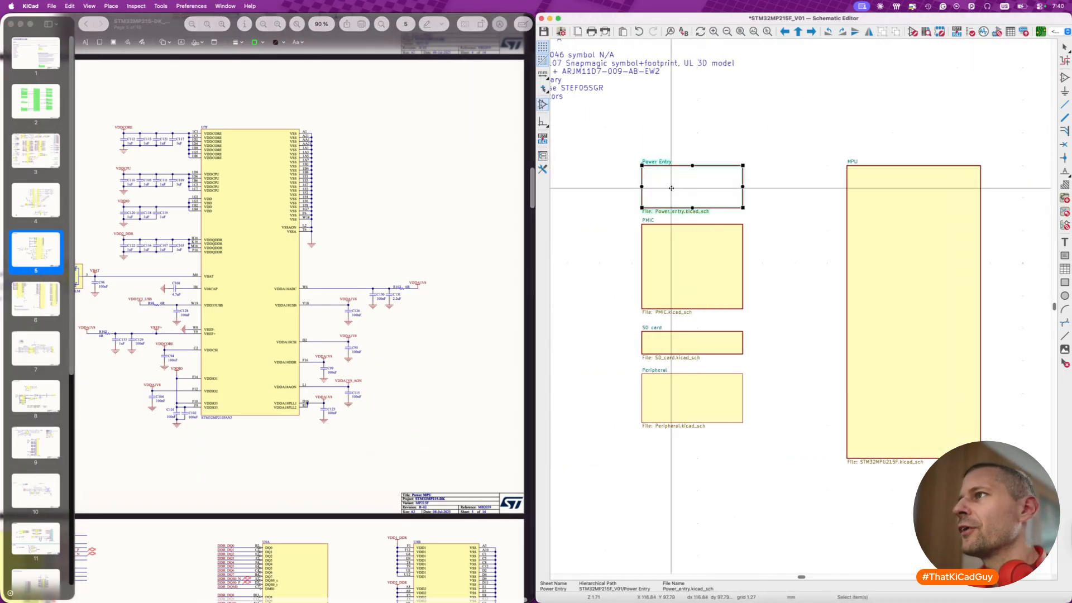
{"action": "key", "text": "e"}
{"action": "double_click", "coordinate": [333, 166]}
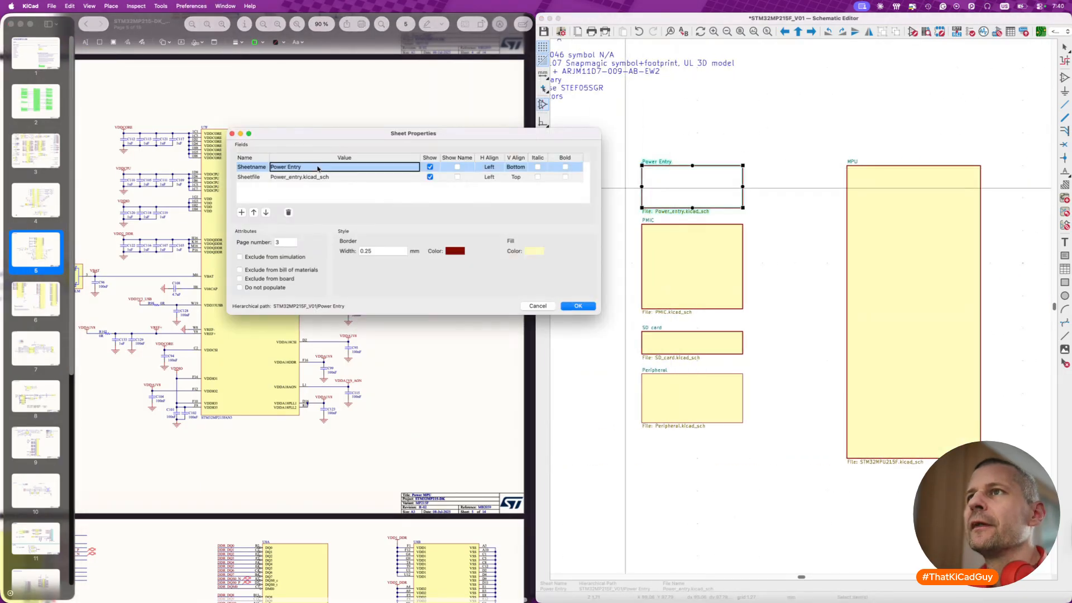
{"action": "left_click", "coordinate": [334, 166]}
{"action": "key", "text": "BackSpace"}
{"action": "key", "text": "BackSpace"}
{"action": "key", "text": "BackSpace"}
{"action": "key", "text": "BackSpace"}
{"action": "key", "text": "BackSpace"}
{"action": "key", "text": "BackSpace"}
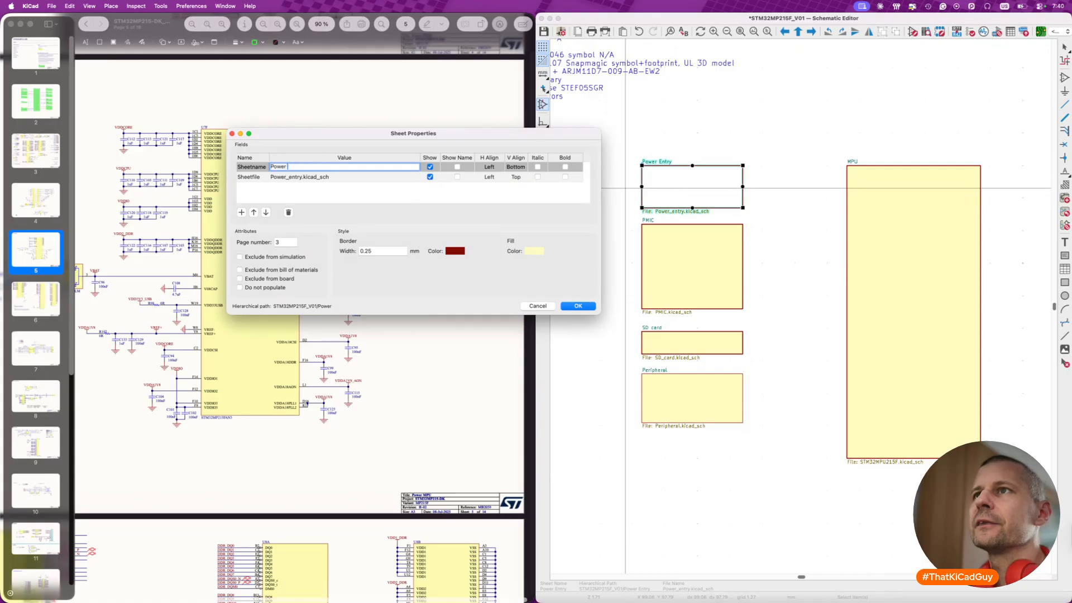
{"action": "type", "text": "MPU"}
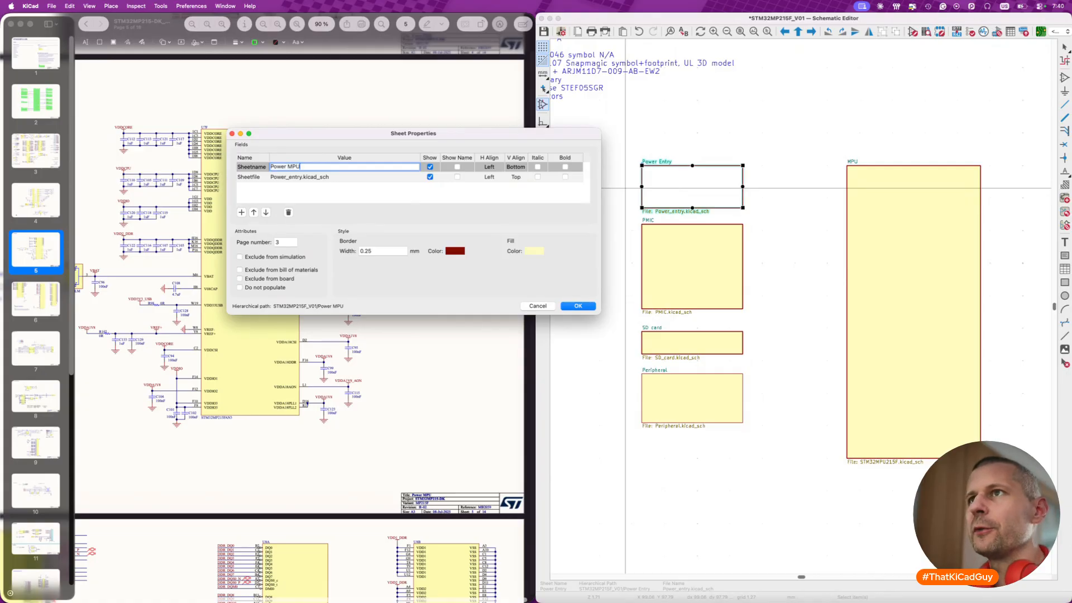
- Set the renamed sheet's file name to Power_MPU.kicad_sch and create that new file with the contents of Power_entry.kicad_sch
{"action": "double_click", "coordinate": [316, 177]}
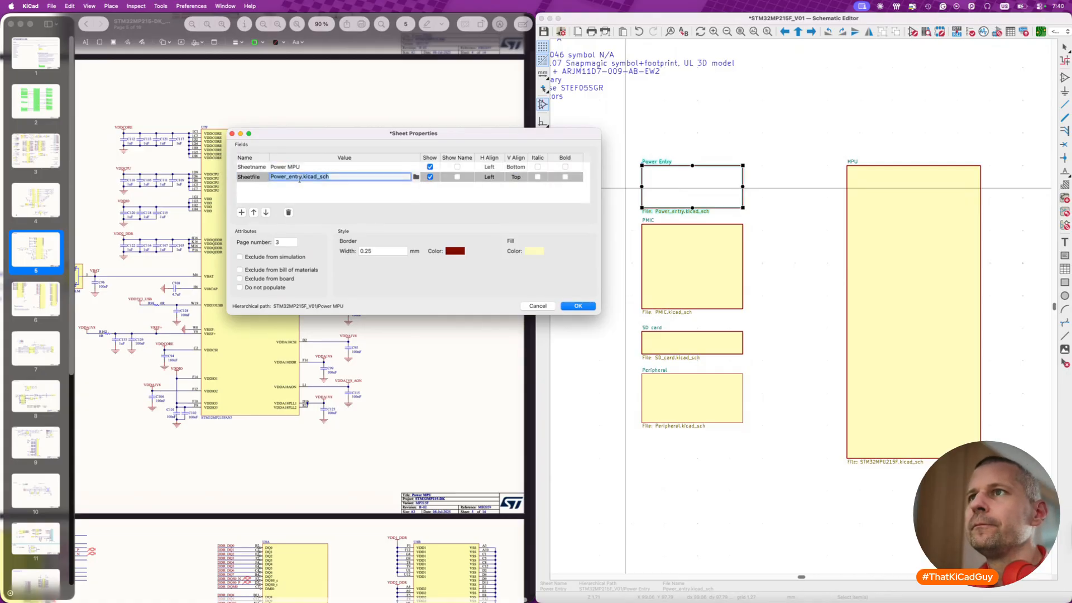
{"action": "left_click", "coordinate": [303, 177]}
{"action": "key", "text": "BackSpace"}
{"action": "key", "text": "BackSpace"}
{"action": "key", "text": "BackSpace"}
{"action": "key", "text": "BackSpace"}
{"action": "key", "text": "BackSpace"}
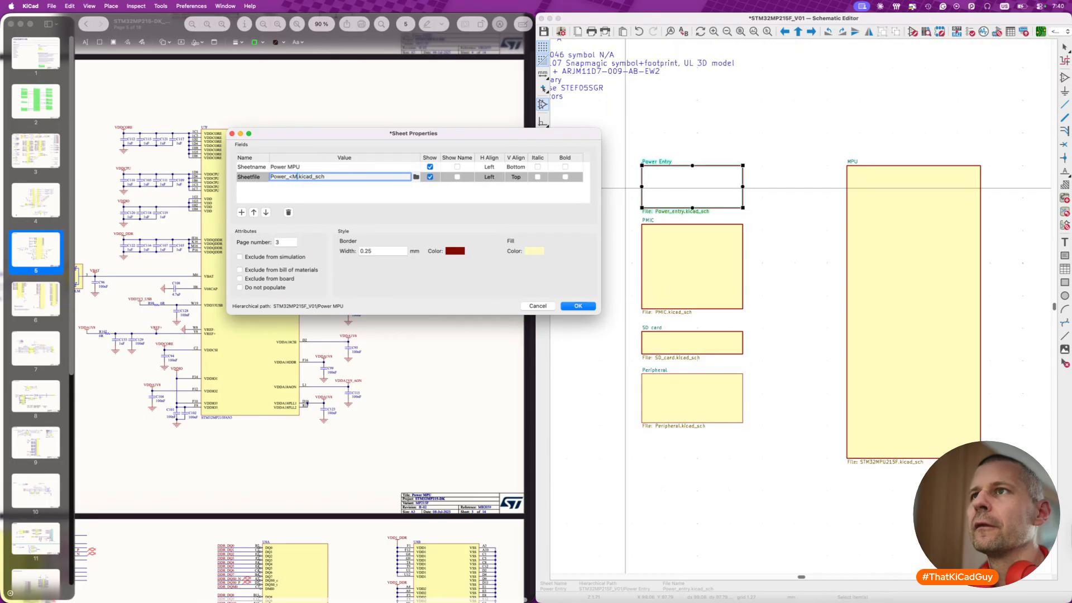
{"action": "type", "text": "MPU"}
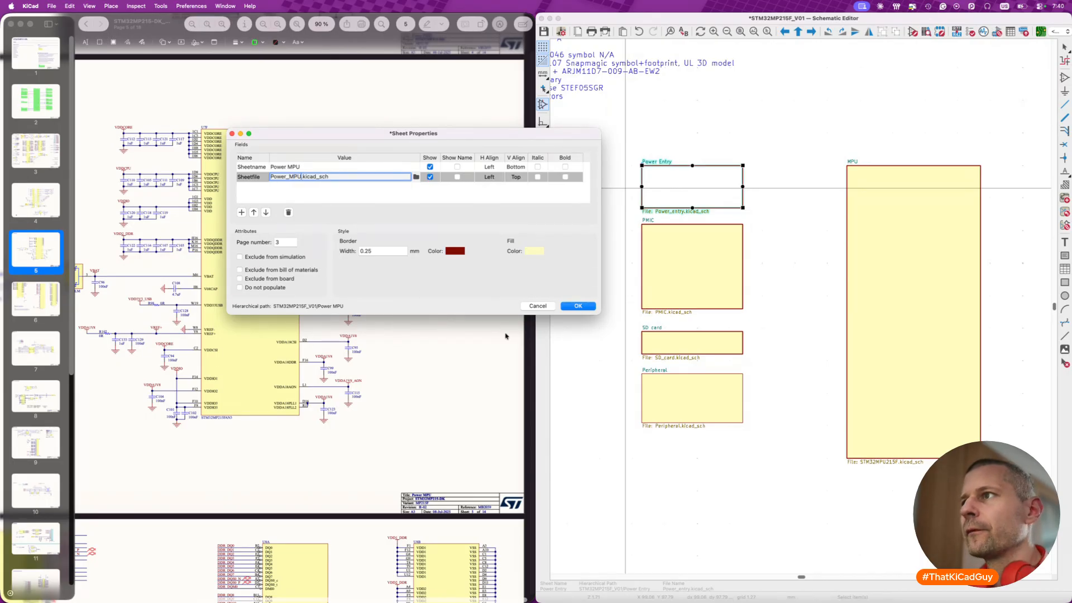
{"action": "left_click", "coordinate": [565, 307]}
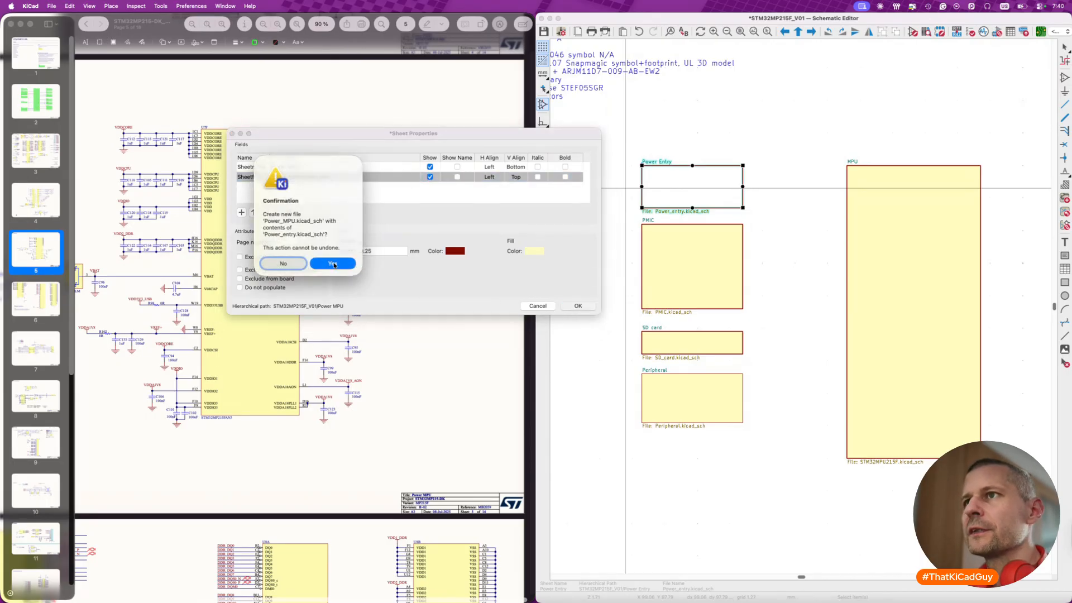
{"action": "left_click", "coordinate": [334, 264]}
{"action": "left_click", "coordinate": [761, 227]}
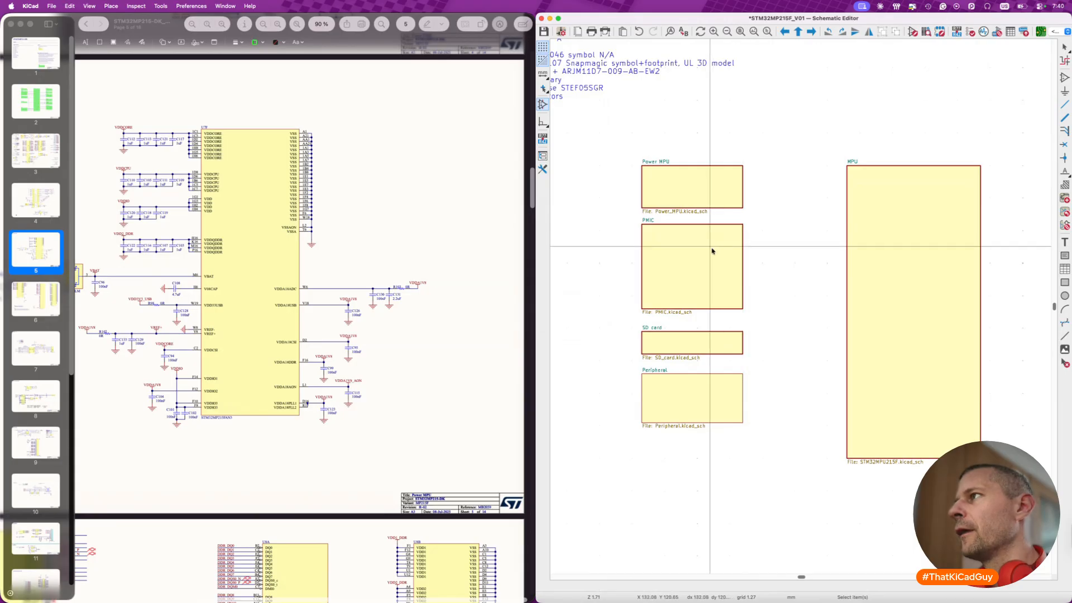
- Move the Power MPU sheet directly above the MPU sheet and widen it to the MPU sheet's width
{"action": "left_click", "coordinate": [884, 217]}
{"action": "left_click", "coordinate": [694, 192]}
{"action": "key", "text": "m"}
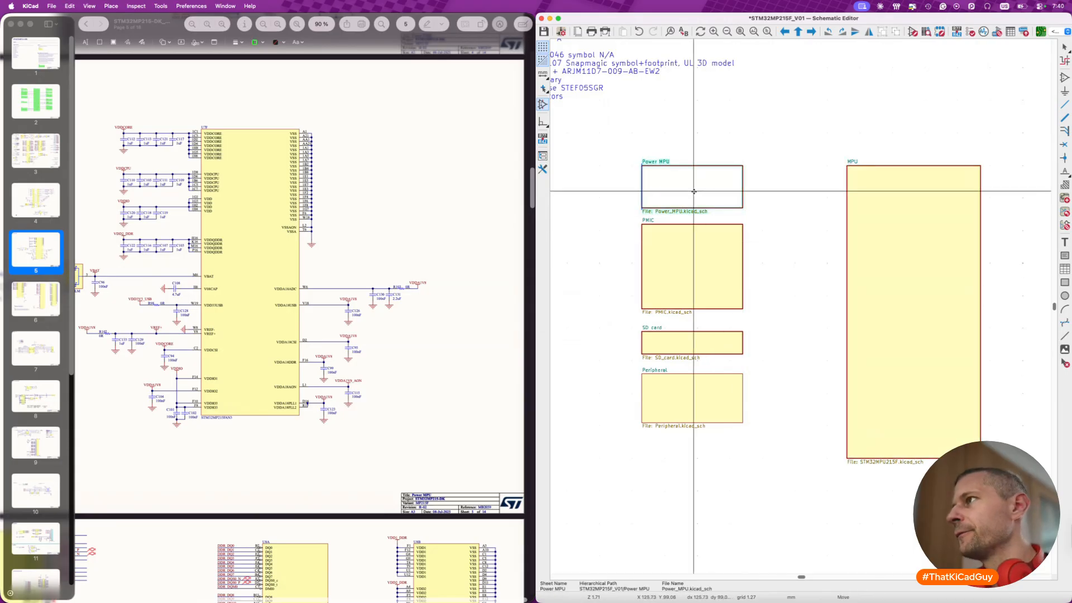
{"action": "left_click", "coordinate": [899, 126]}
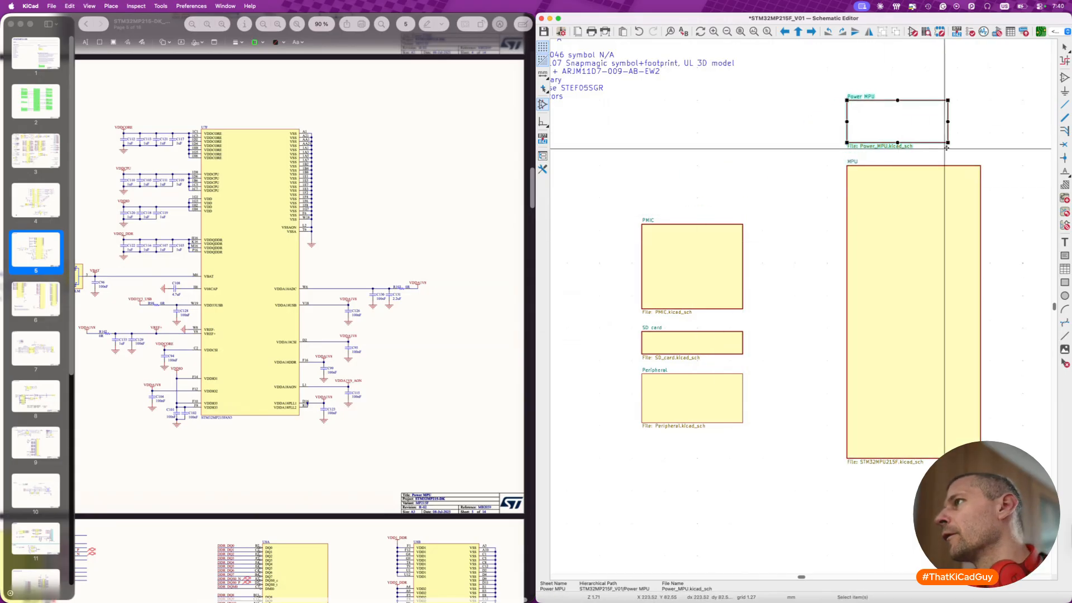
{"action": "left_click_drag", "start_coordinate": [948, 143], "coordinate": [981, 143]}
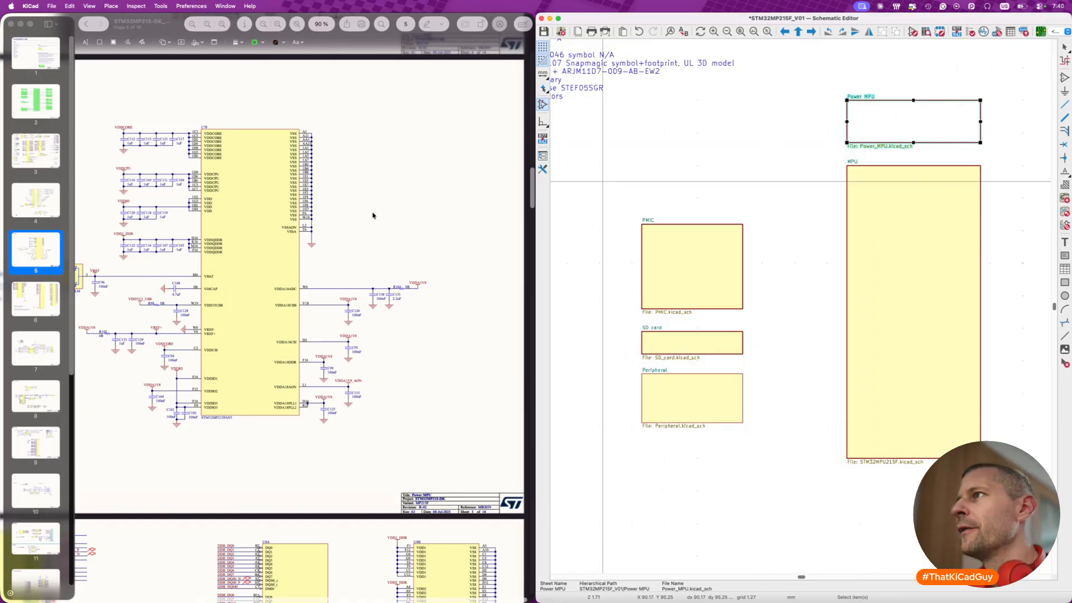
- Move the PMIC sheet up so its upper edge lines up with the MPU sheet's upper edge
{"action": "left_click", "coordinate": [795, 126]}
{"action": "left_click", "coordinate": [713, 239]}
{"action": "key", "text": "m"}
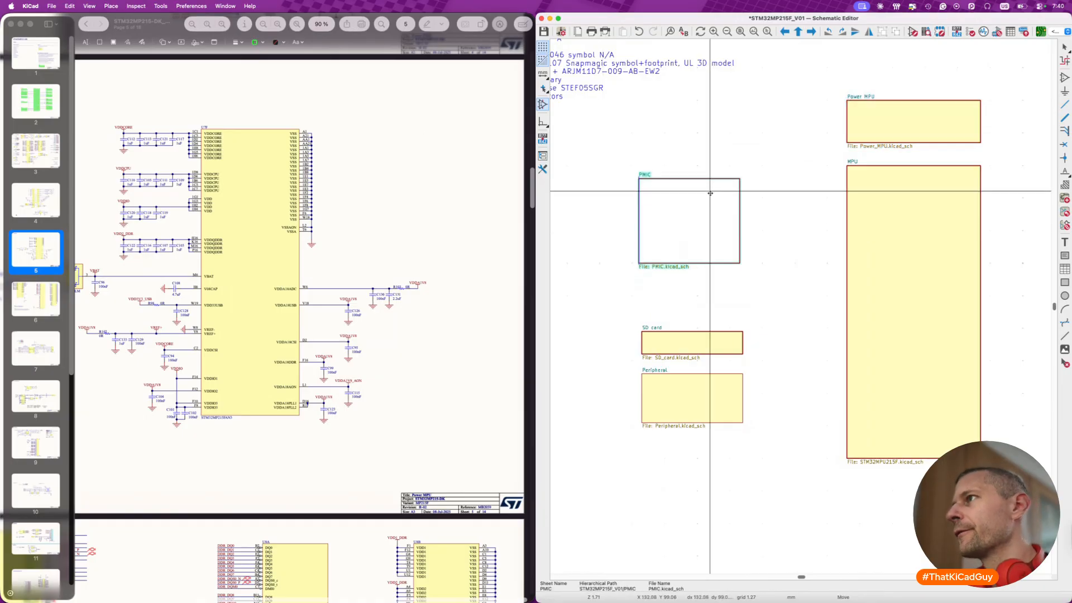
{"action": "left_click", "coordinate": [713, 168]}
{"action": "left_click", "coordinate": [762, 238]}
{"action": "middle_click_drag", "start_coordinate": [762, 239], "coordinate": [735, 244]}
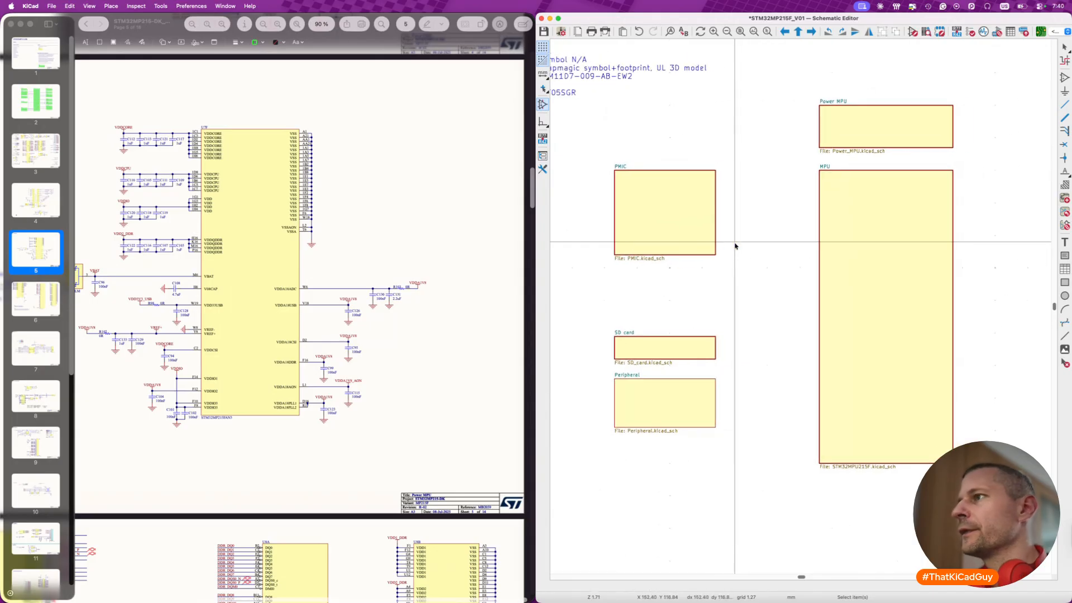
- Move the SD card sheet up directly below the PMIC sheet and the Peripheral sheet directly below the SD card sheet
{"action": "left_click", "coordinate": [694, 345]}
{"action": "key", "text": "m"}
{"action": "left_click", "coordinate": [693, 281]}
{"action": "left_click", "coordinate": [698, 407]}
{"action": "key", "text": "m"}
{"action": "left_click", "coordinate": [700, 344]}
- Draw a hierarchical sheet above the PMIC sheet, matching the PMIC sheet's width and level with the Power MPU sheet
{"action": "scroll", "coordinate": [700, 345], "scroll_direction": "up", "scroll_amount": 3}
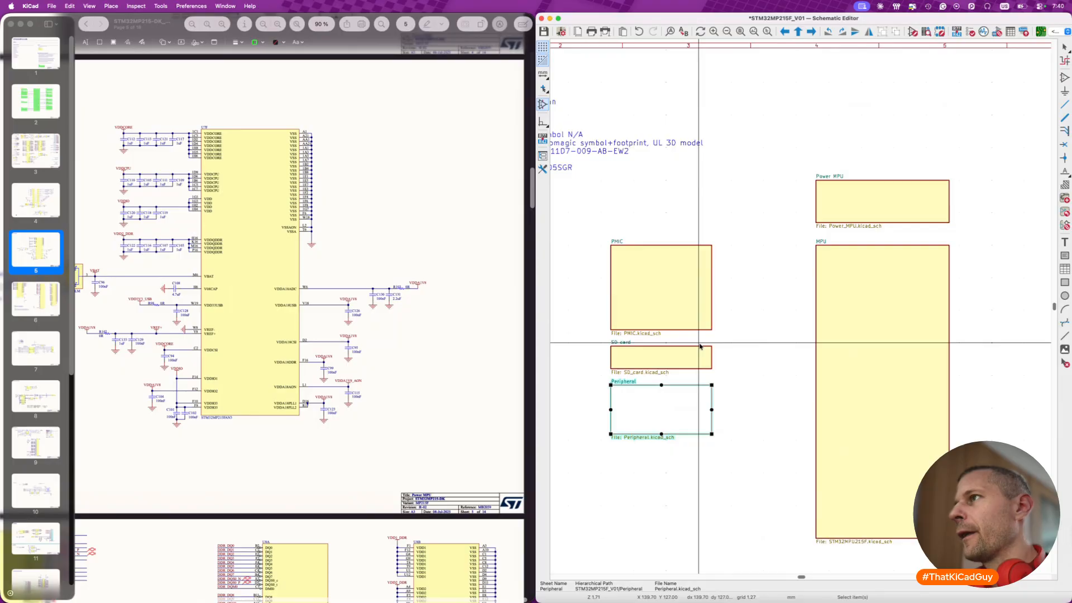
{"action": "scroll", "coordinate": [702, 345], "scroll_direction": "down", "scroll_amount": 3}
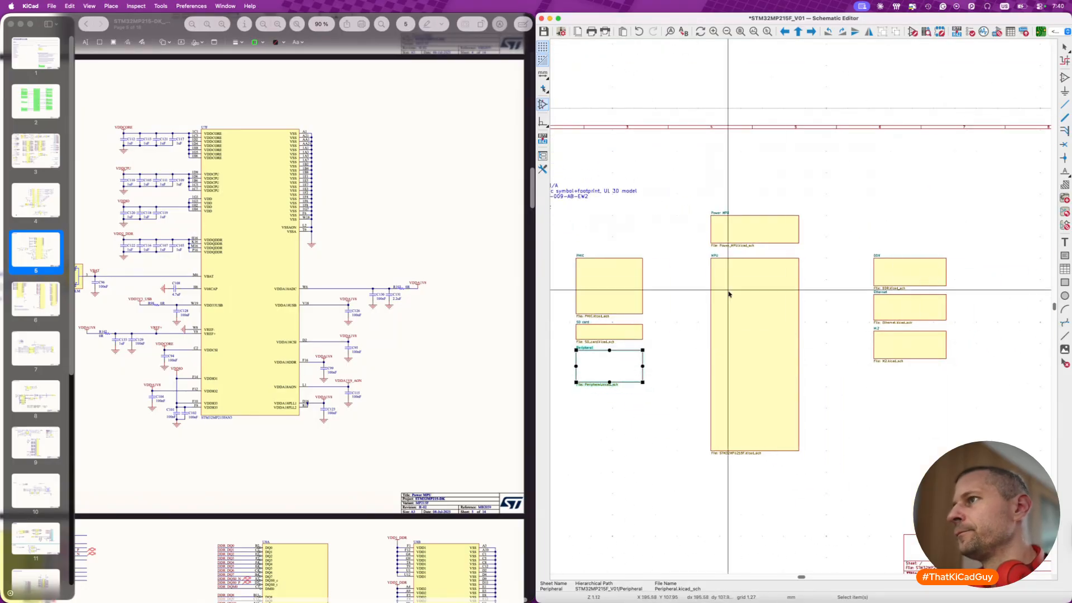
{"action": "scroll", "coordinate": [698, 291], "scroll_direction": "up", "scroll_amount": 5}
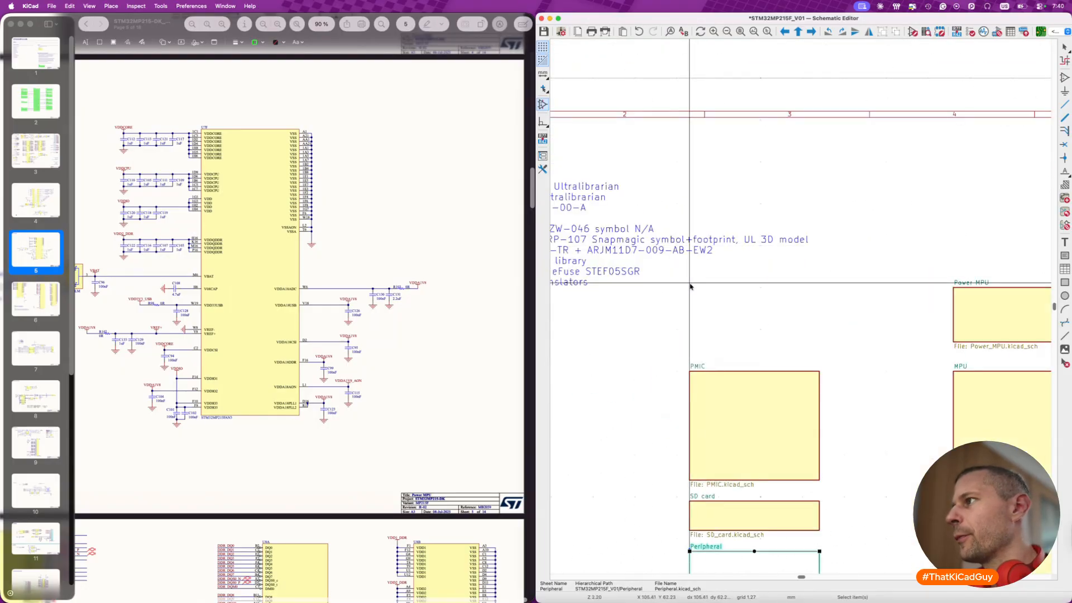
{"action": "key", "text": "w"}
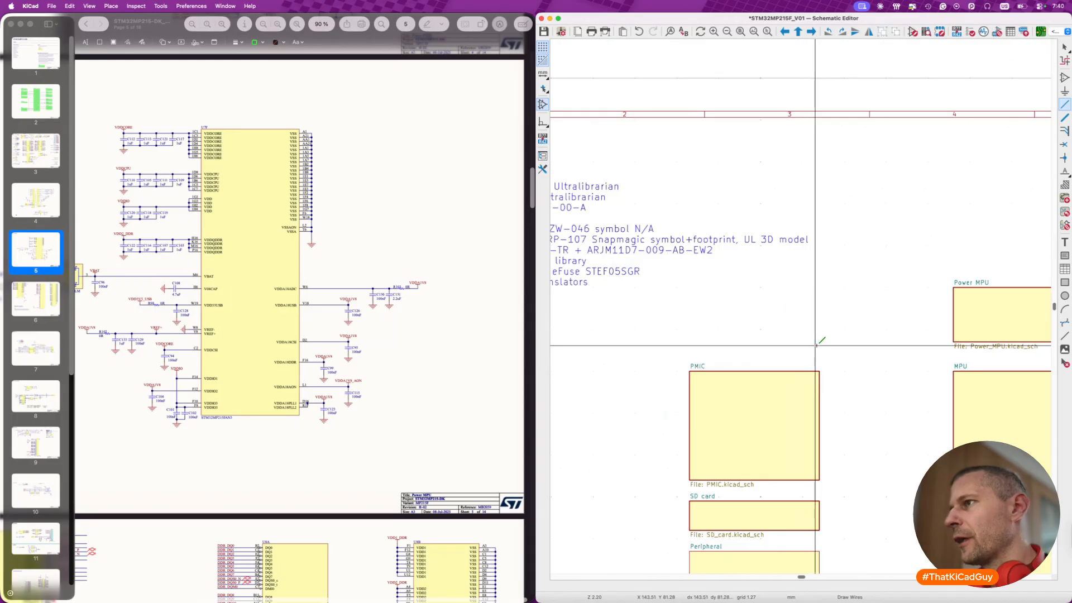
{"action": "key", "text": "s"}
{"action": "left_click", "coordinate": [690, 287]}
{"action": "left_click", "coordinate": [824, 342]}
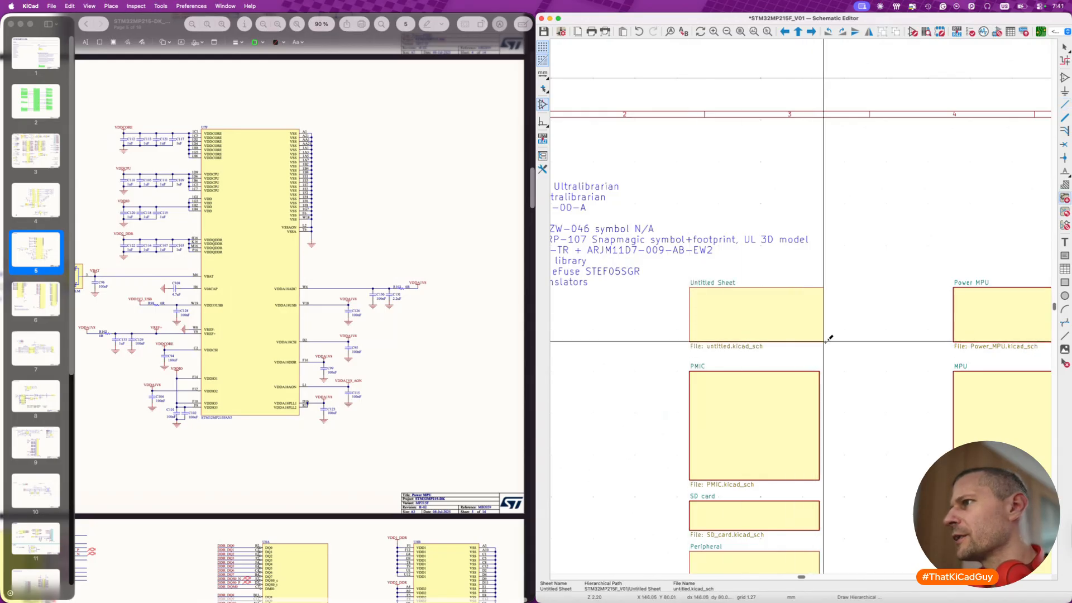
{"action": "left_click", "coordinate": [820, 341]}
- Name the new sheet above PMIC Power entry and set its file name to Power_entry.kicad_sch
{"action": "left_click", "coordinate": [310, 166]}
{"action": "type", "text": "Power entry"}
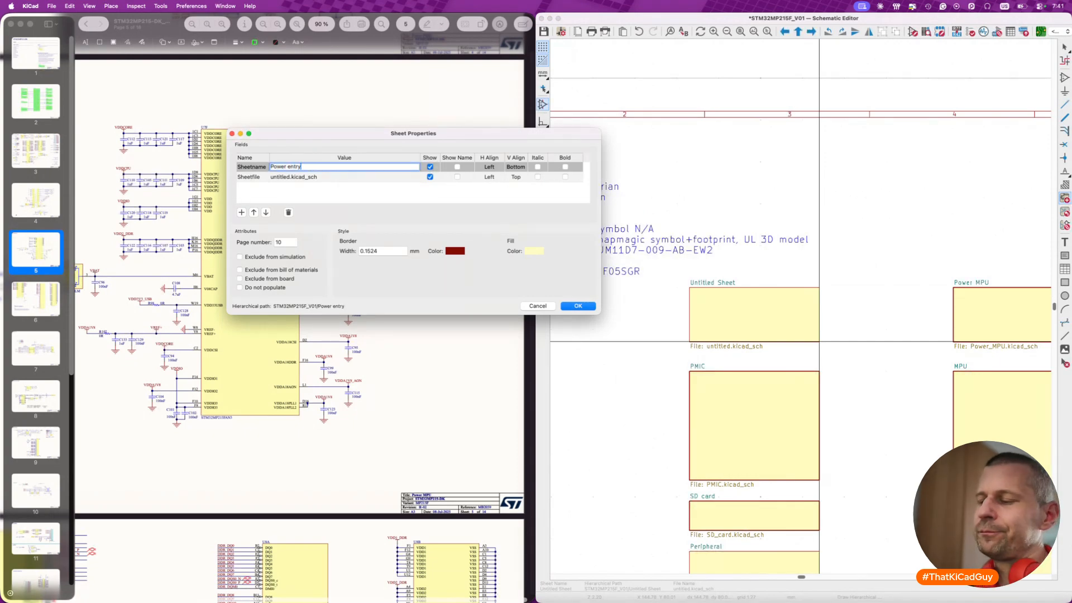
{"action": "left_click", "coordinate": [290, 177]}
{"action": "left_click", "coordinate": [290, 177]}
{"action": "key", "text": "alt+shift+Left"}
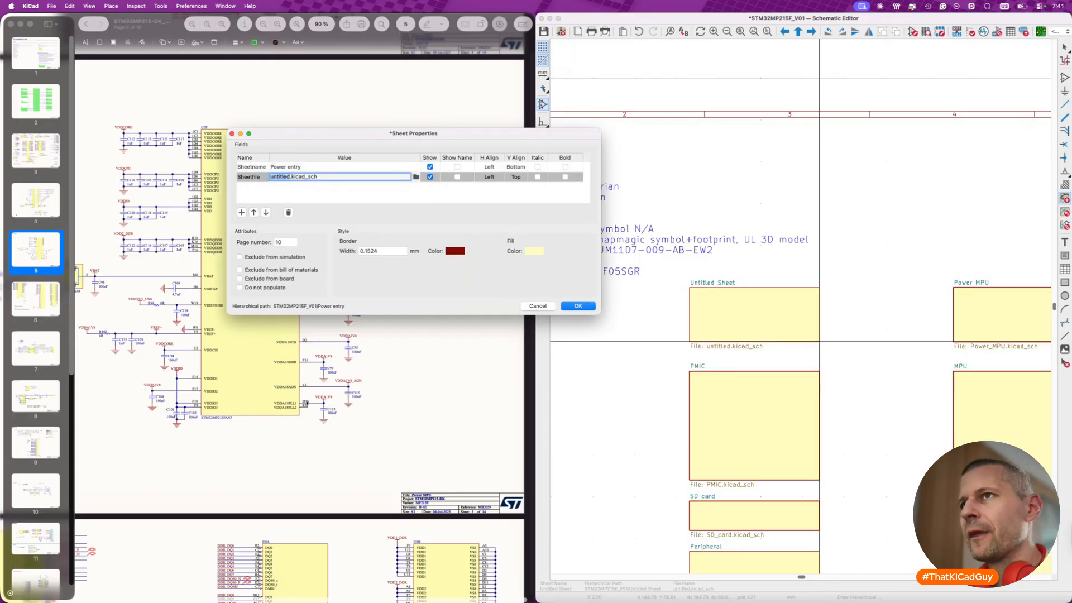
{"action": "type", "text": "Powere"}
{"action": "type", "text": "r_ent"}
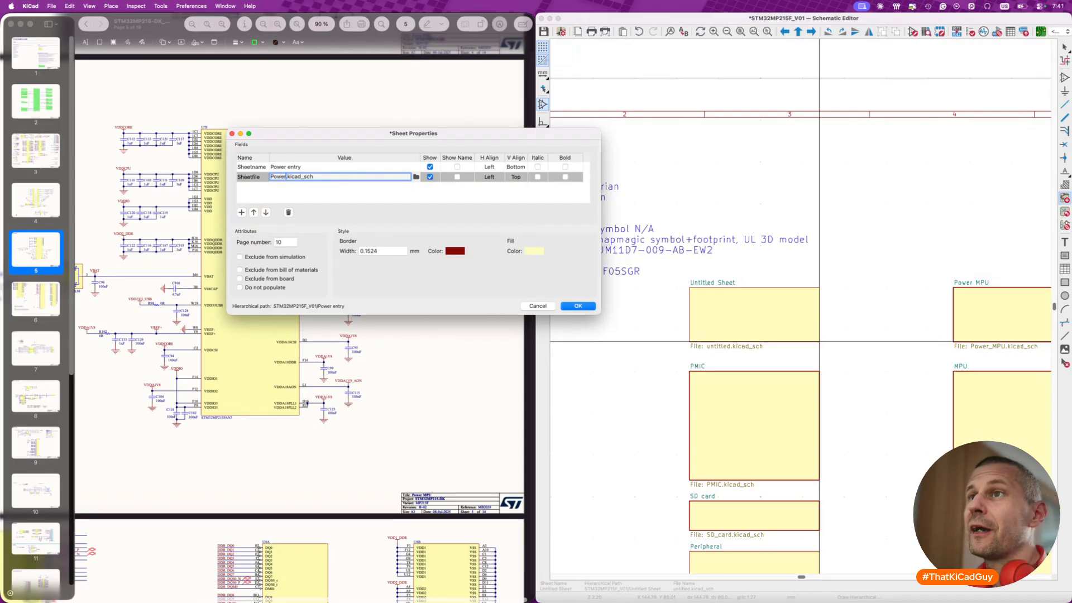
{"action": "type", "text": "ry"}
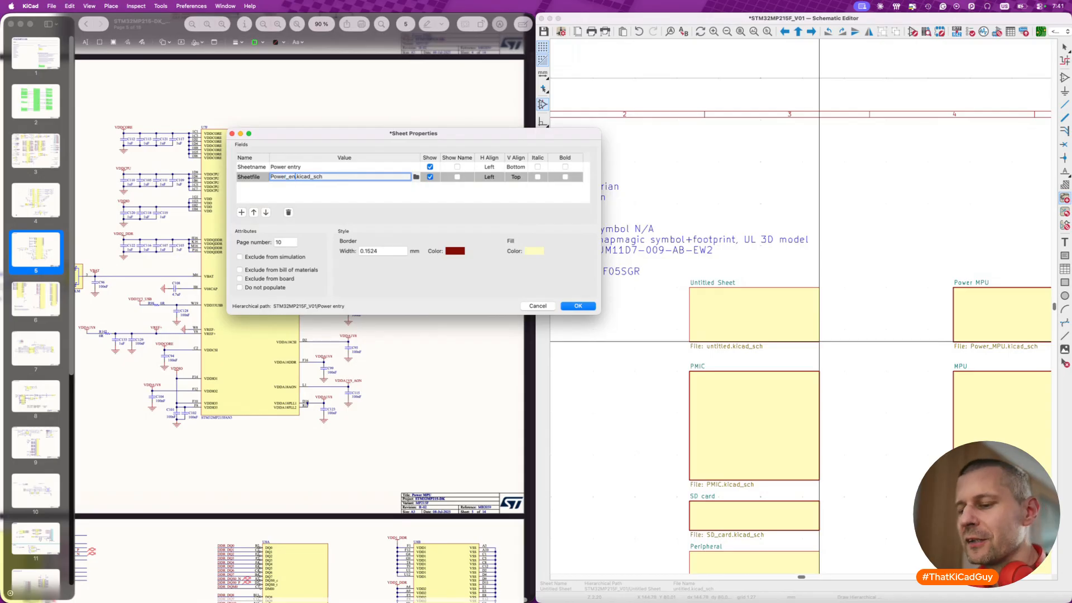
- Apply the Power entry sheet with a 0.25 mm border linked to the existing Power_entry.kicad_sch file, and save the schematic
{"action": "left_click", "coordinate": [367, 251]}
{"action": "type", "text": "0.25"}
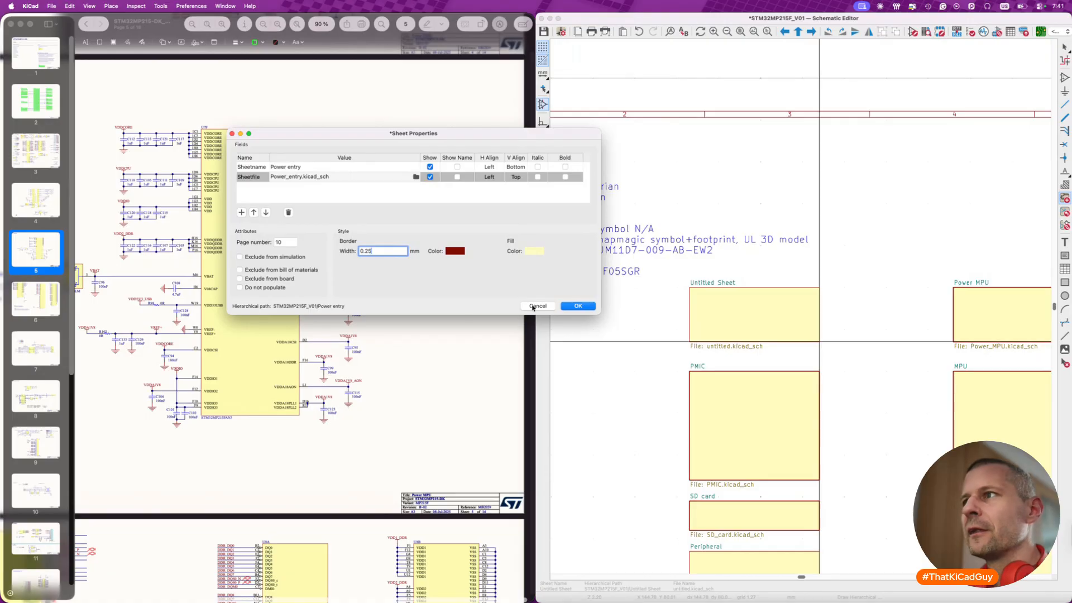
{"action": "left_click", "coordinate": [572, 307]}
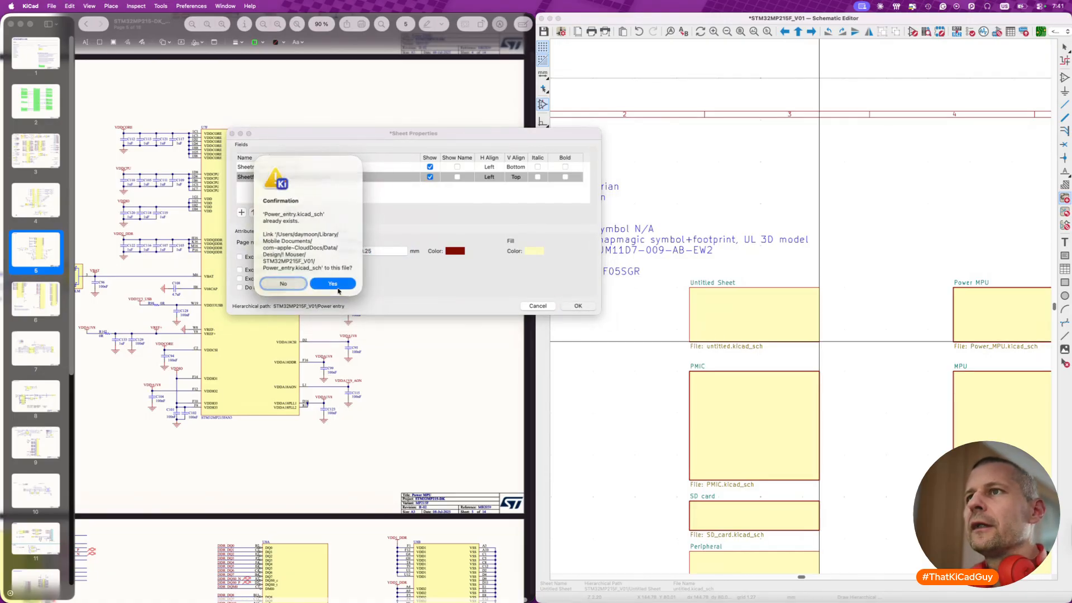
{"action": "left_click", "coordinate": [334, 285]}
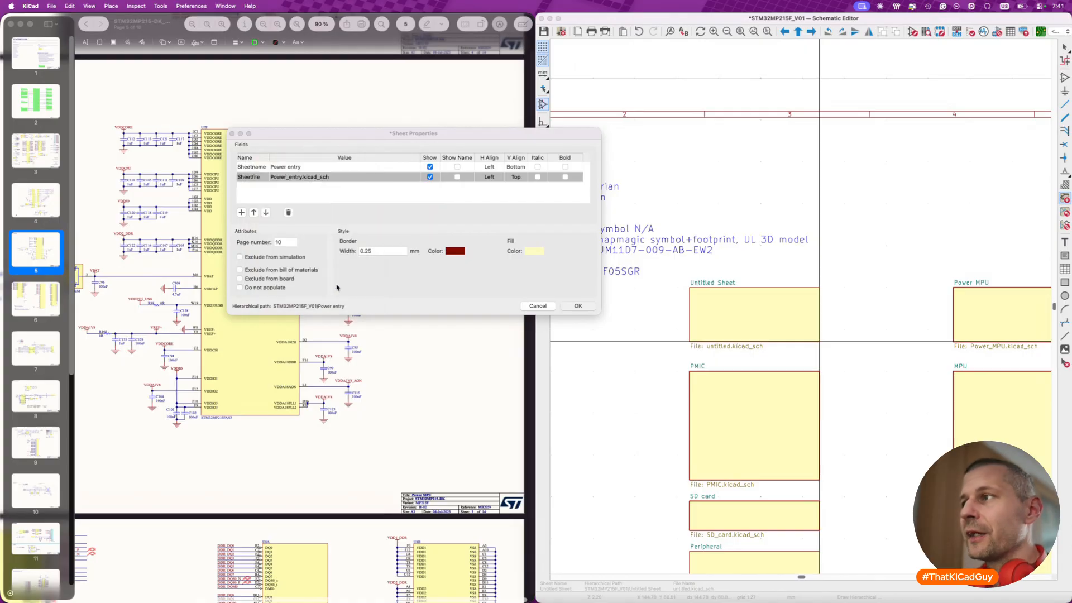
{"action": "key", "text": "super+s"}
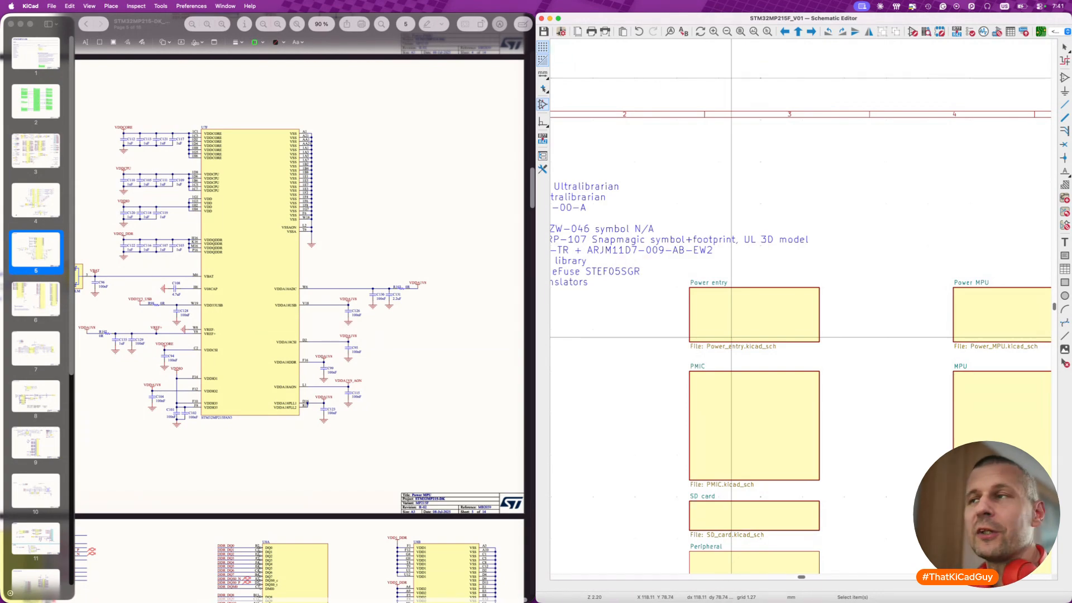
- Switch to Finder, go up to the STM32MP215F_V01 project folder, and open the root schematic STM32MP215F_V01.kicad_sch in KiCad
{"action": "key", "text": "super+Tab"}
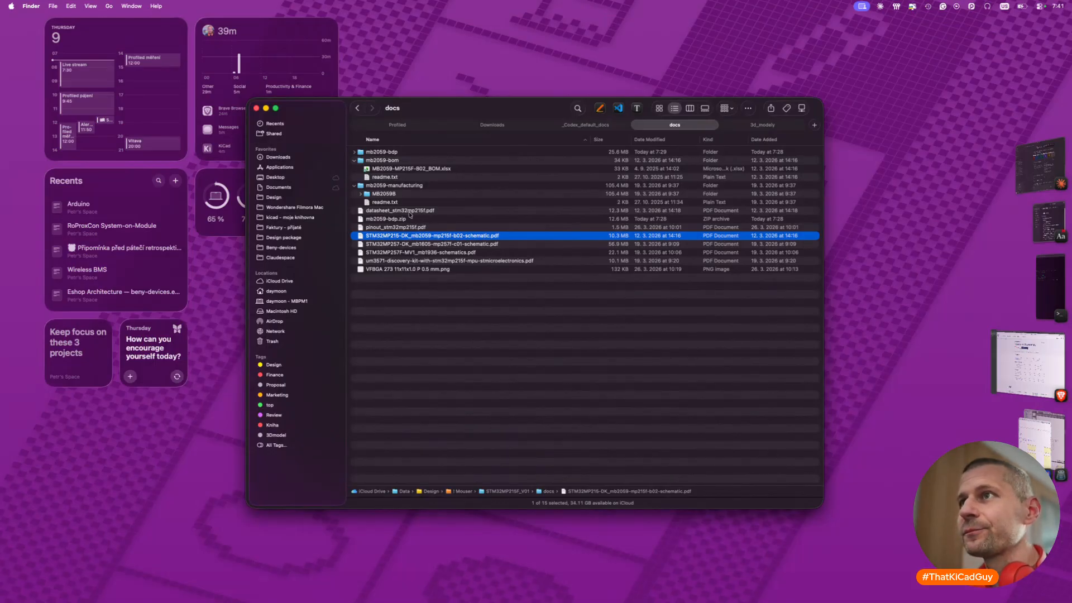
{"action": "key", "text": "super+Up"}
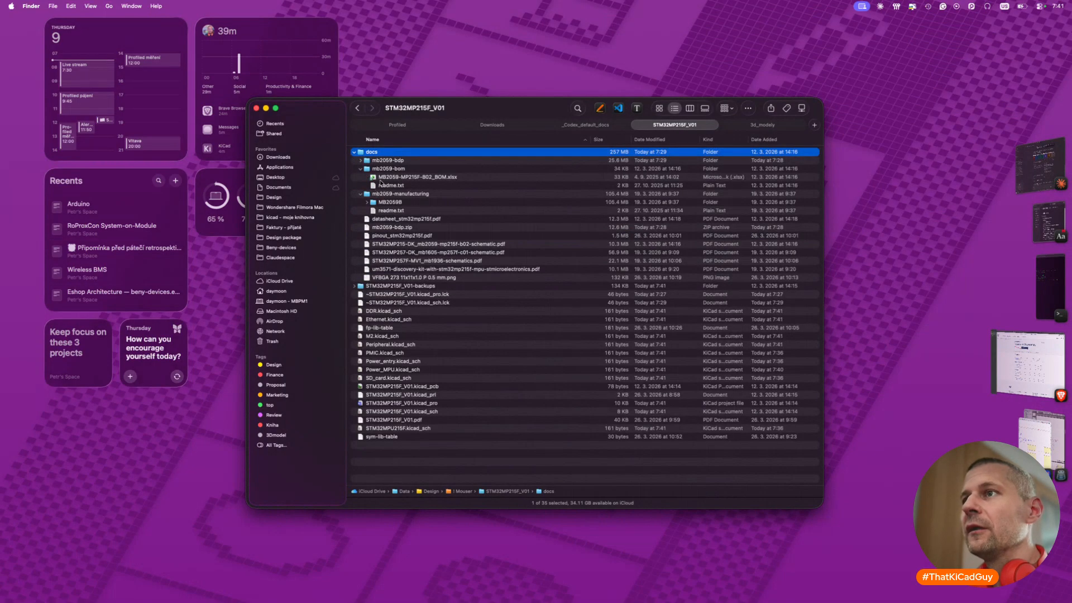
{"action": "double_click", "coordinate": [402, 412]}
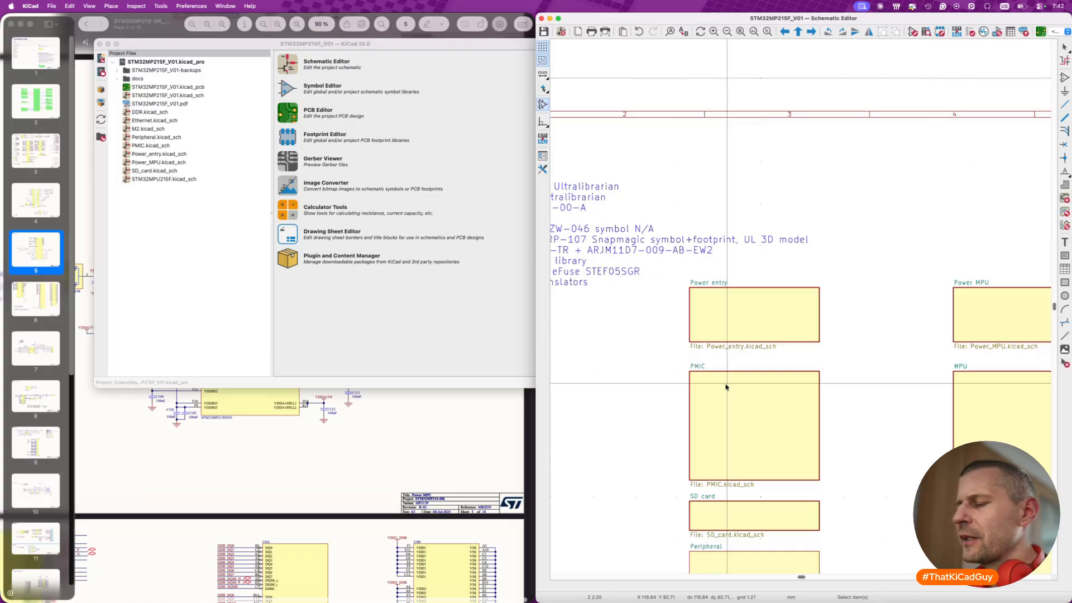
{"action": "scroll", "coordinate": [726, 363], "scroll_direction": "down", "scroll_amount": 3}
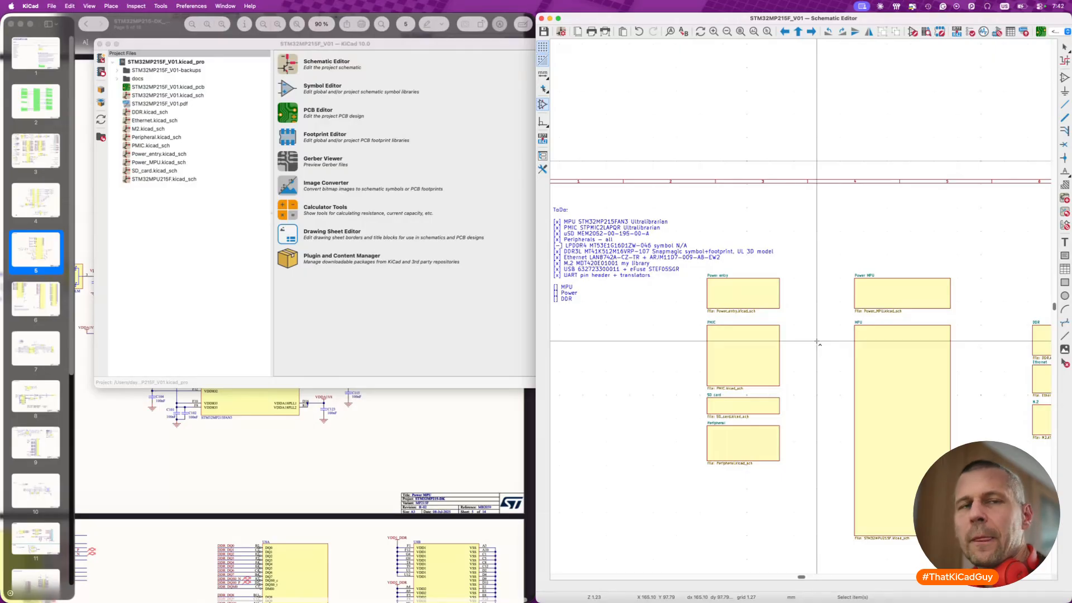
- Return to the project folder in Finder and select Peripheral.kicad_sch to review the sheet files stored there
{"action": "key", "text": "super+Tab"}
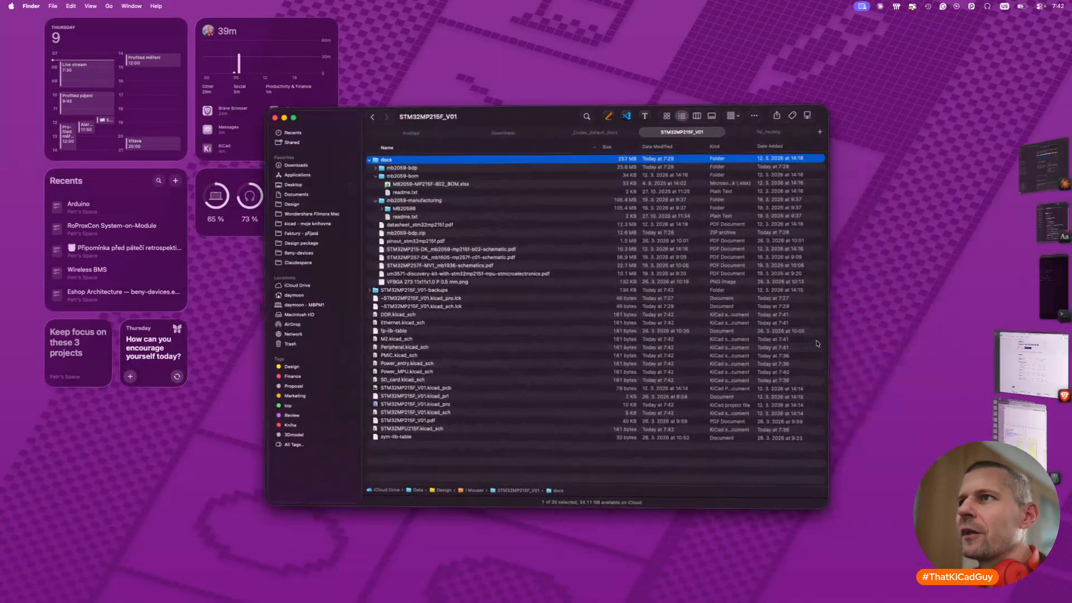
{"action": "key", "text": "super+Tab"}
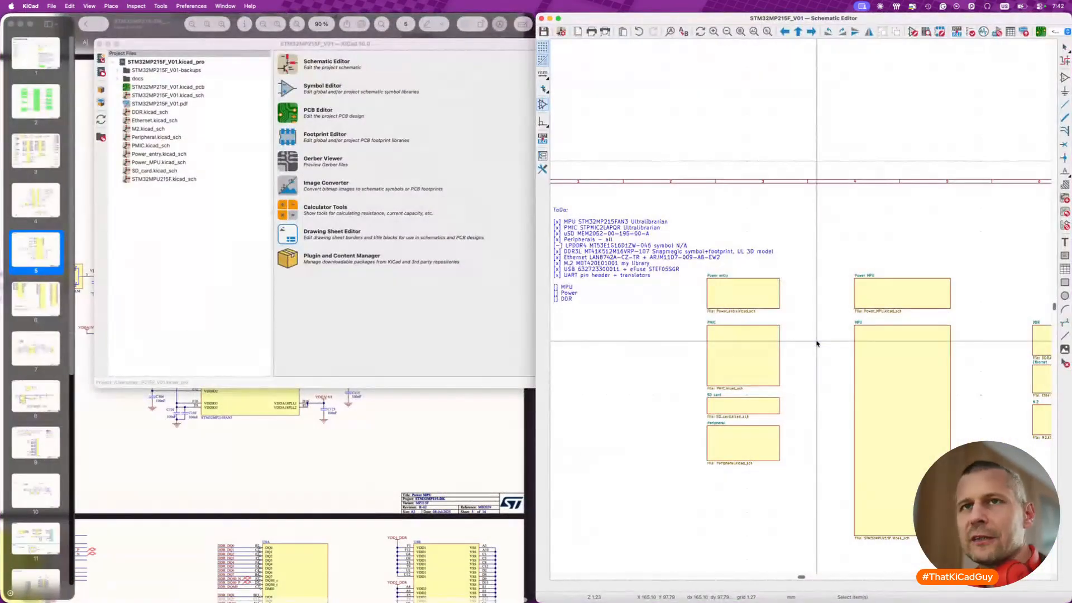
{"action": "key", "text": "super+Tab"}
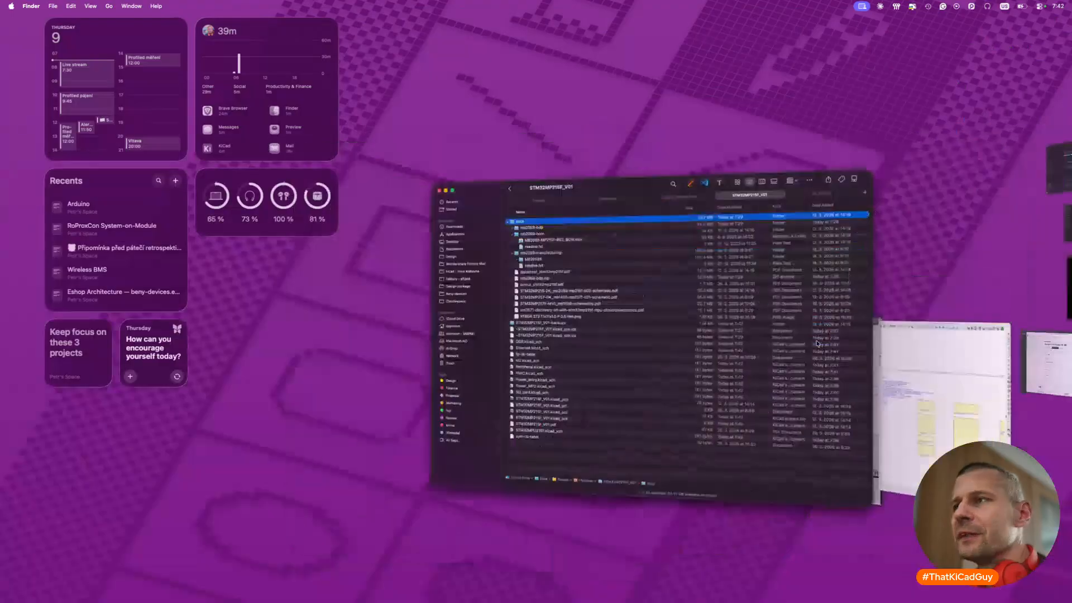
{"action": "left_click", "coordinate": [391, 344]}
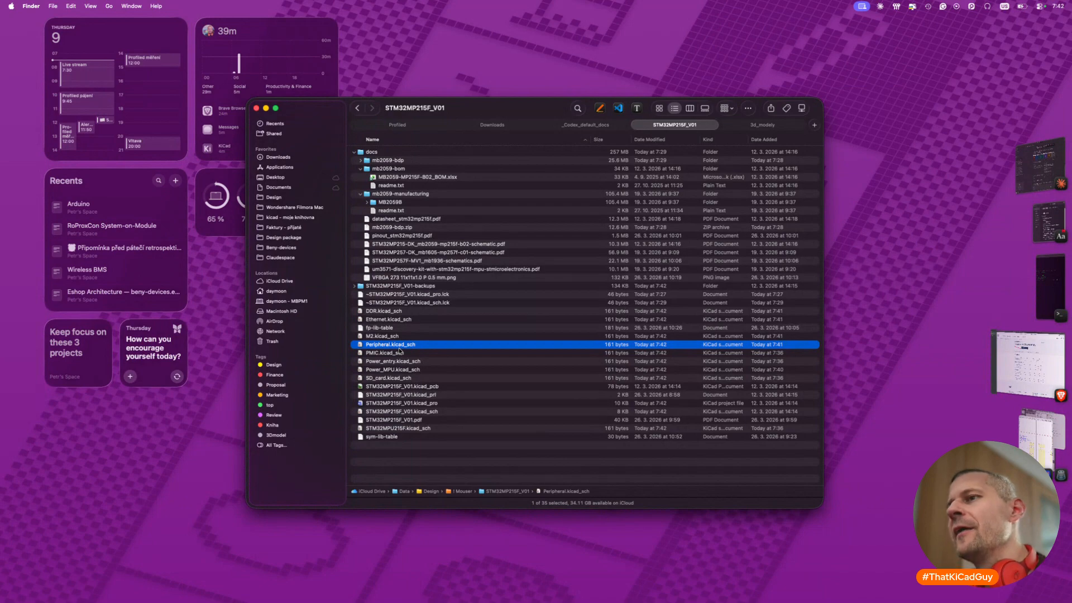
- Compare the root schematic's sheets with the block diagram on page 2 of the STM32MP215-DK reference PDF, and open its USB bus-powered sheet
{"action": "key", "text": "super+Tab"}
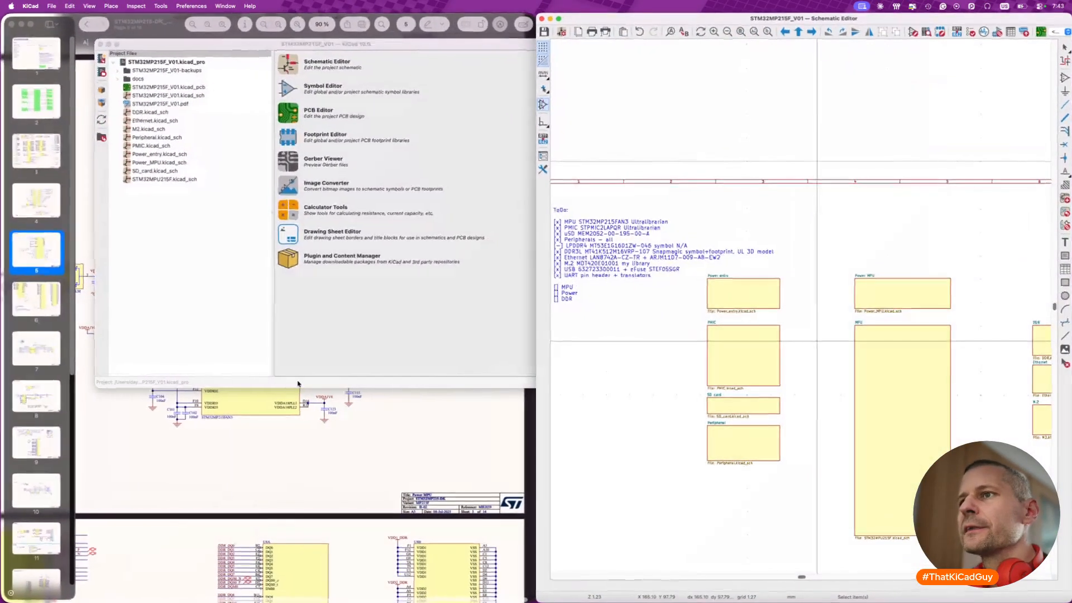
{"action": "left_click", "coordinate": [438, 407]}
{"action": "scroll", "coordinate": [437, 407], "scroll_direction": "up", "scroll_amount": 10}
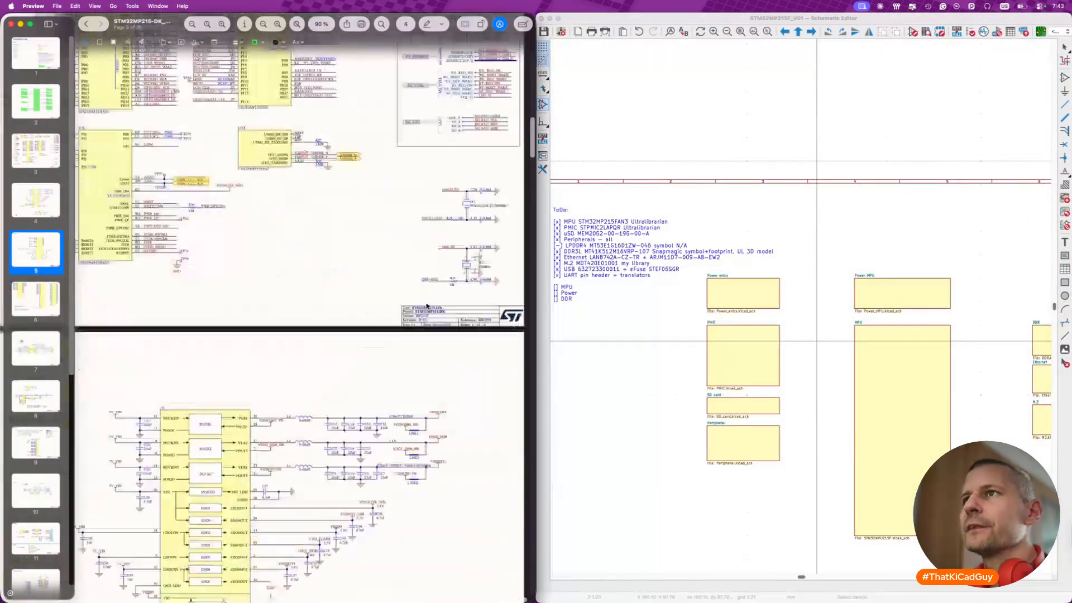
{"action": "scroll", "coordinate": [426, 306], "scroll_direction": "down", "scroll_amount": 5}
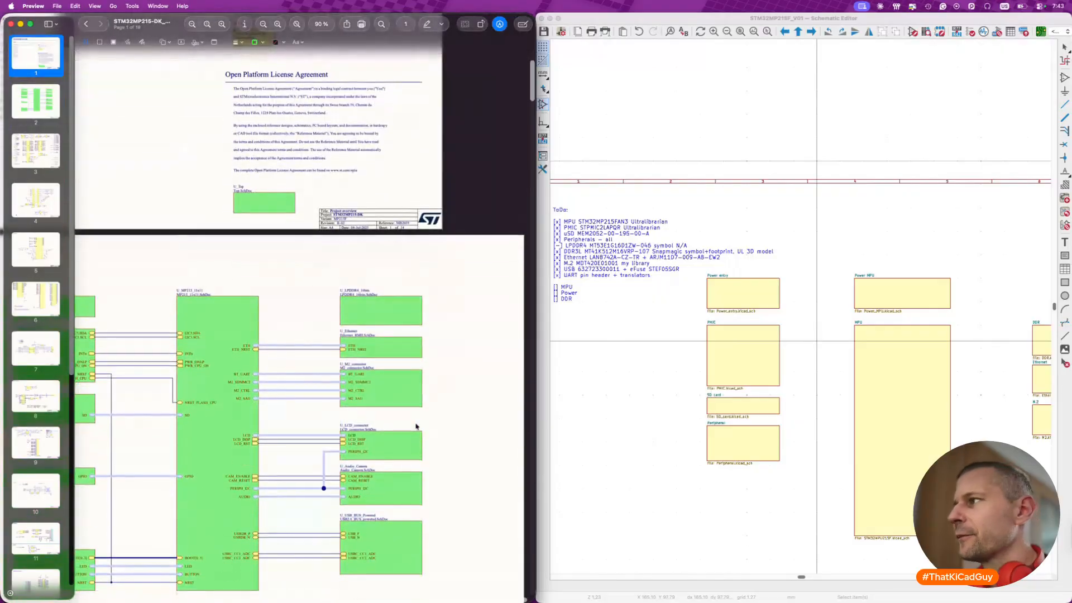
{"action": "scroll", "coordinate": [872, 479], "scroll_direction": "right", "scroll_amount": 8}
{"action": "scroll", "coordinate": [873, 479], "scroll_direction": "right", "scroll_amount": 2}
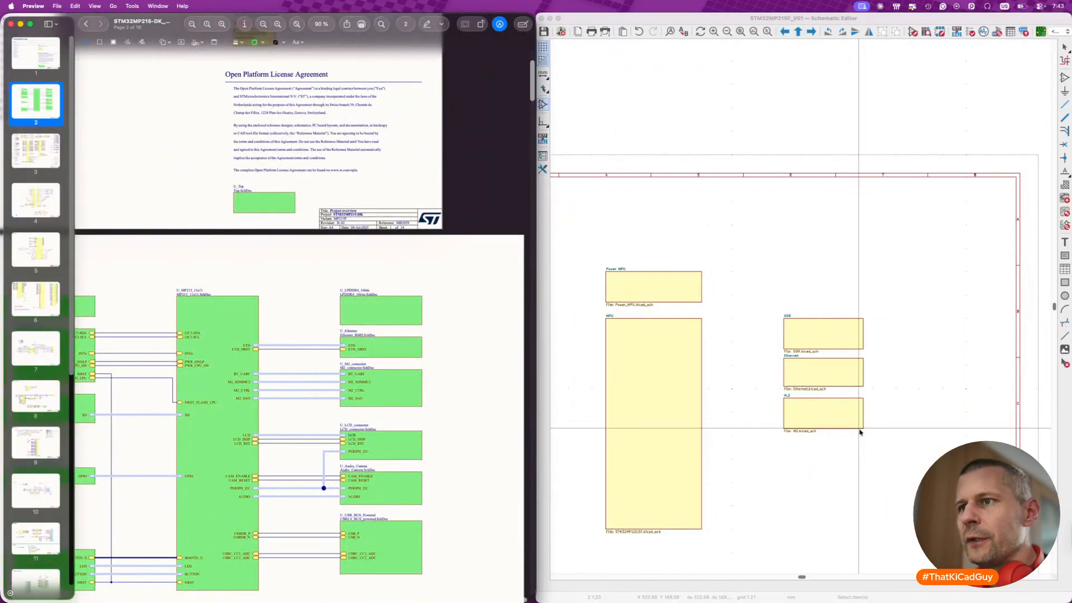
{"action": "scroll", "coordinate": [368, 533], "scroll_direction": "down", "scroll_amount": 3}
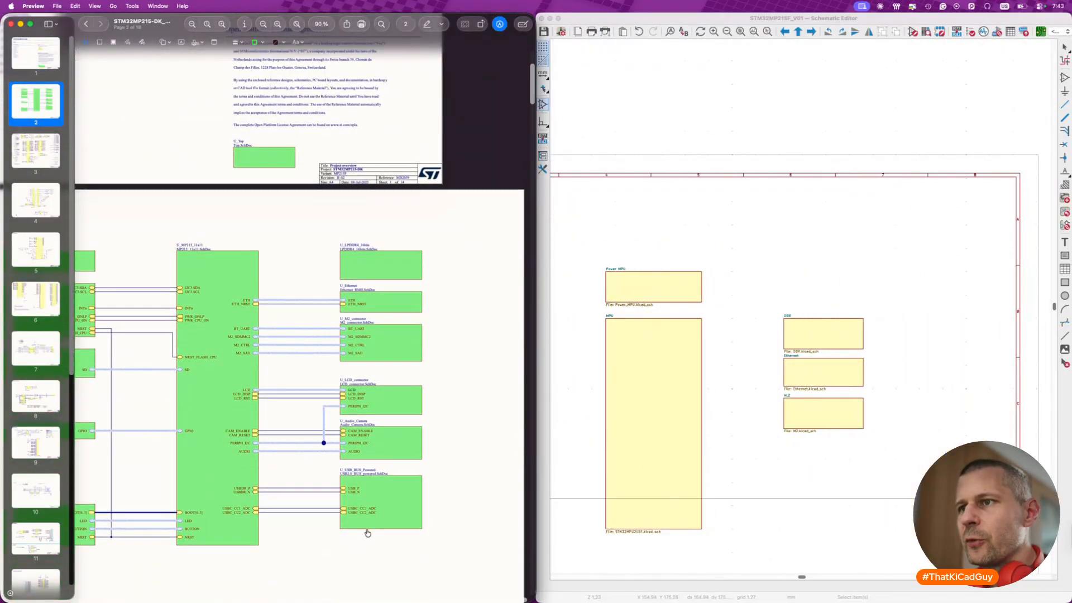
{"action": "left_click", "coordinate": [406, 512]}
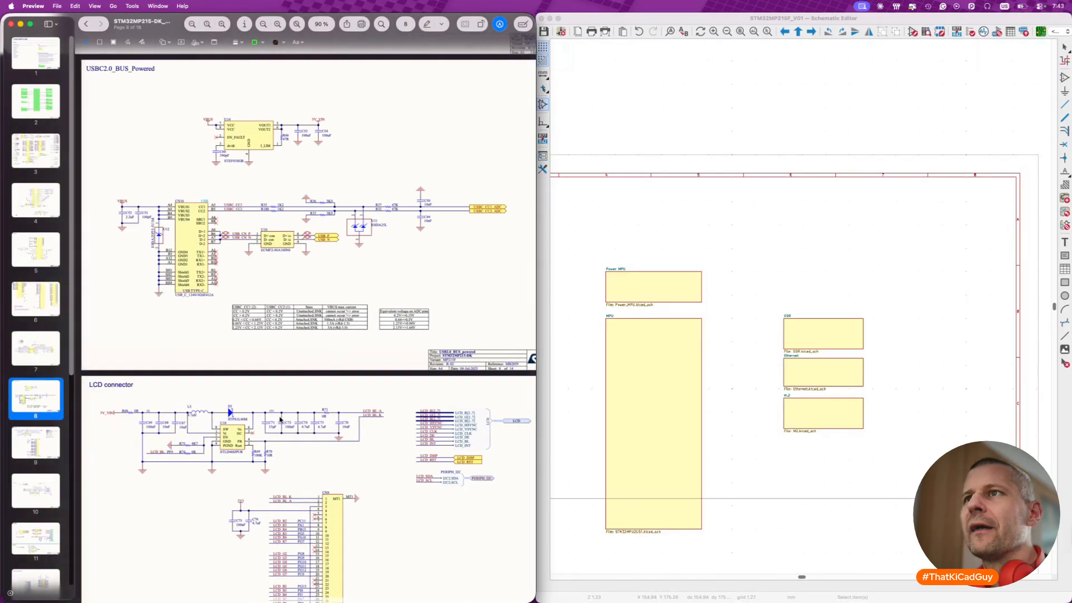
- Examine the USBC2.0_BUS_Powered page: the USB-C connector, the CC and data lines, and the STEF05SGR eFuse feeding 5V_VIN
{"action": "scroll", "coordinate": [197, 250], "scroll_direction": "up", "scroll_amount": 5, "text": "ctrl"}
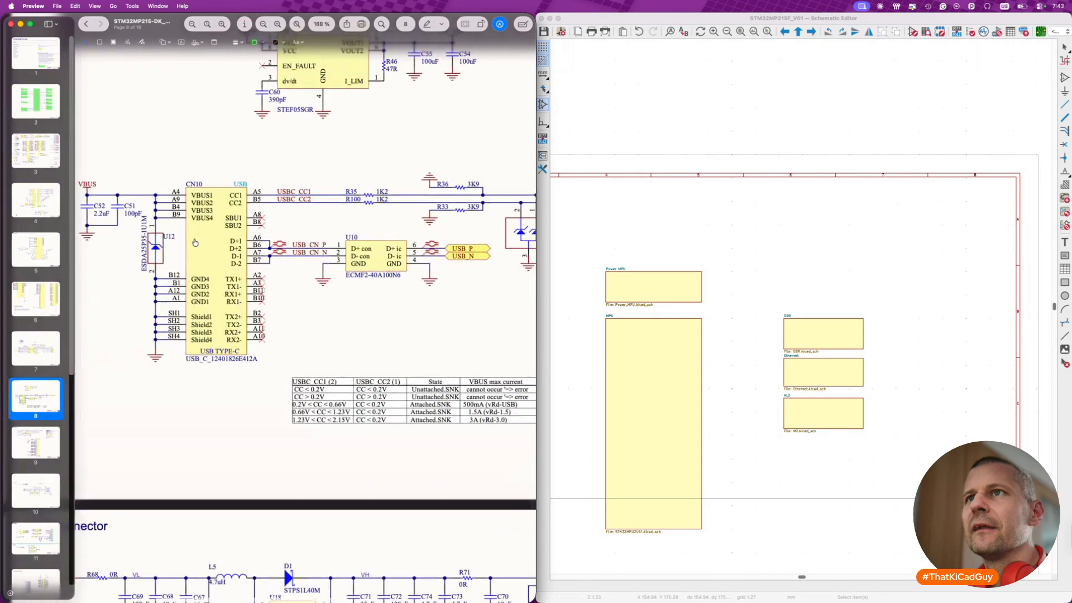
{"action": "scroll", "coordinate": [195, 243], "scroll_direction": "left", "scroll_amount": 1}
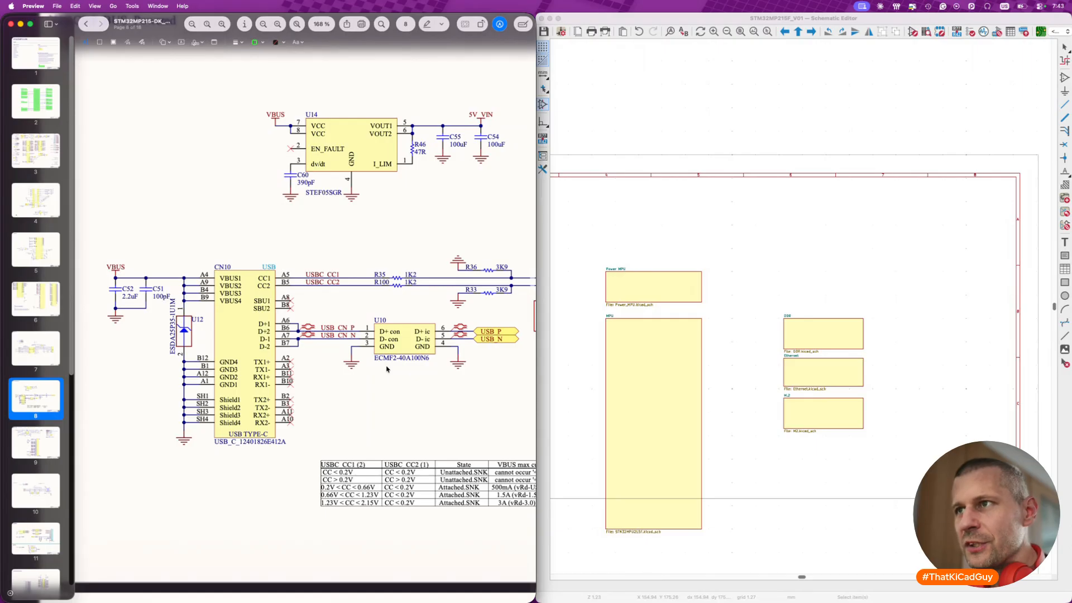
{"action": "scroll", "coordinate": [387, 369], "scroll_direction": "right", "scroll_amount": 3}
{"action": "scroll", "coordinate": [387, 369], "scroll_direction": "right", "scroll_amount": 5}
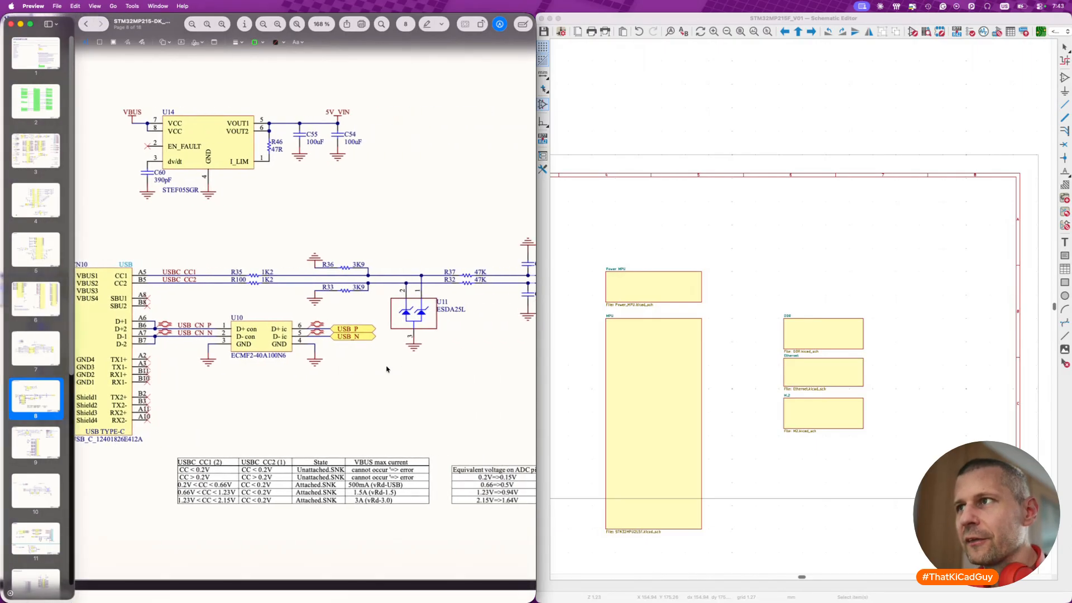
{"action": "scroll", "coordinate": [387, 369], "scroll_direction": "right", "scroll_amount": 12}
{"action": "scroll", "coordinate": [387, 369], "scroll_direction": "left", "scroll_amount": 15}
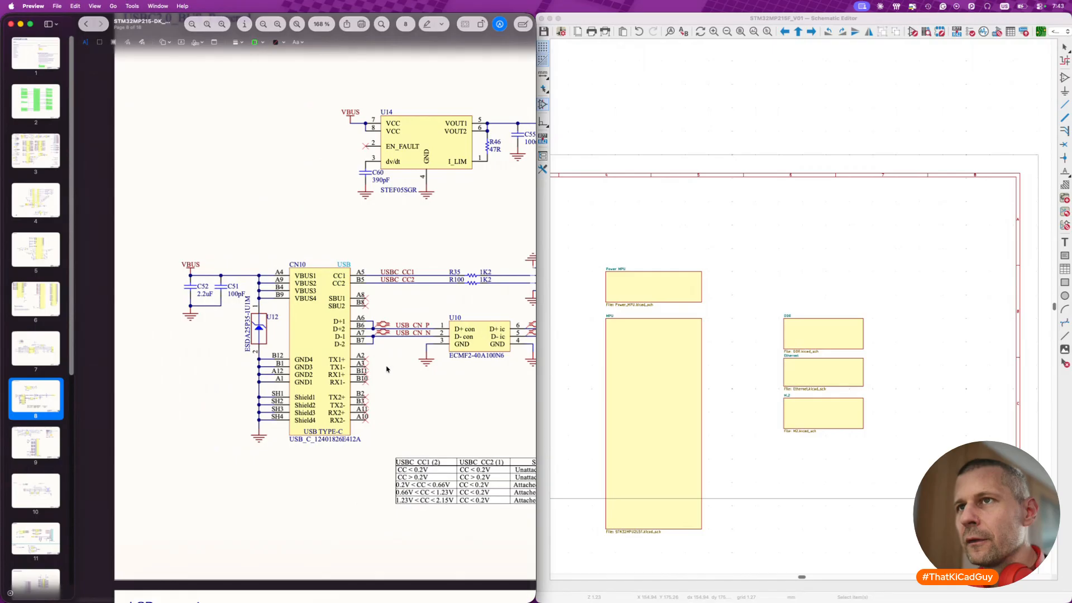
{"action": "scroll", "coordinate": [266, 267], "scroll_direction": "right", "scroll_amount": 2}
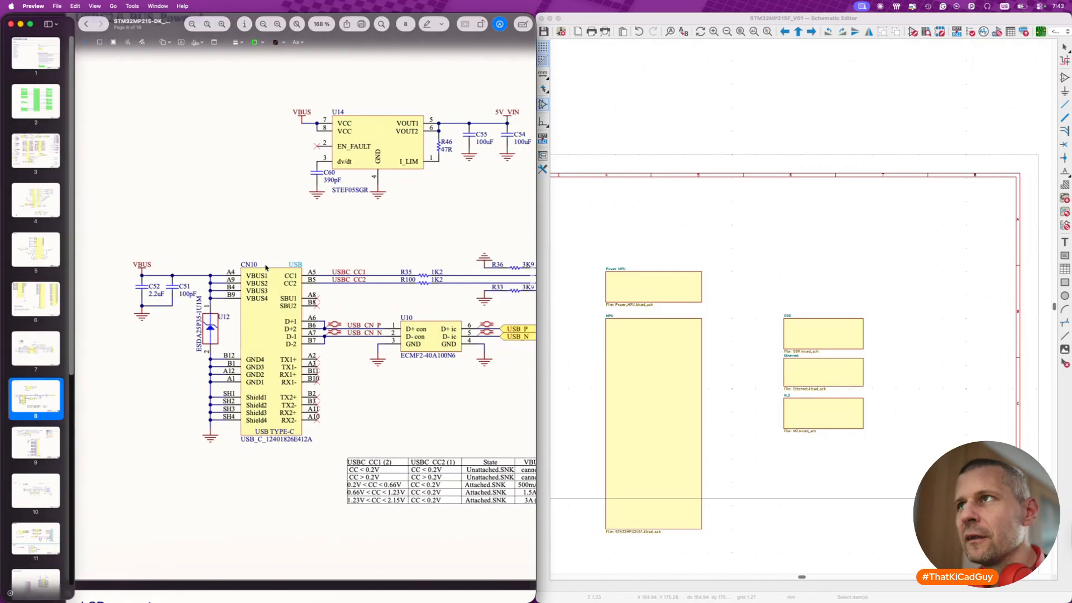
{"action": "left_click_drag", "start_coordinate": [520, 112], "coordinate": [491, 111]}
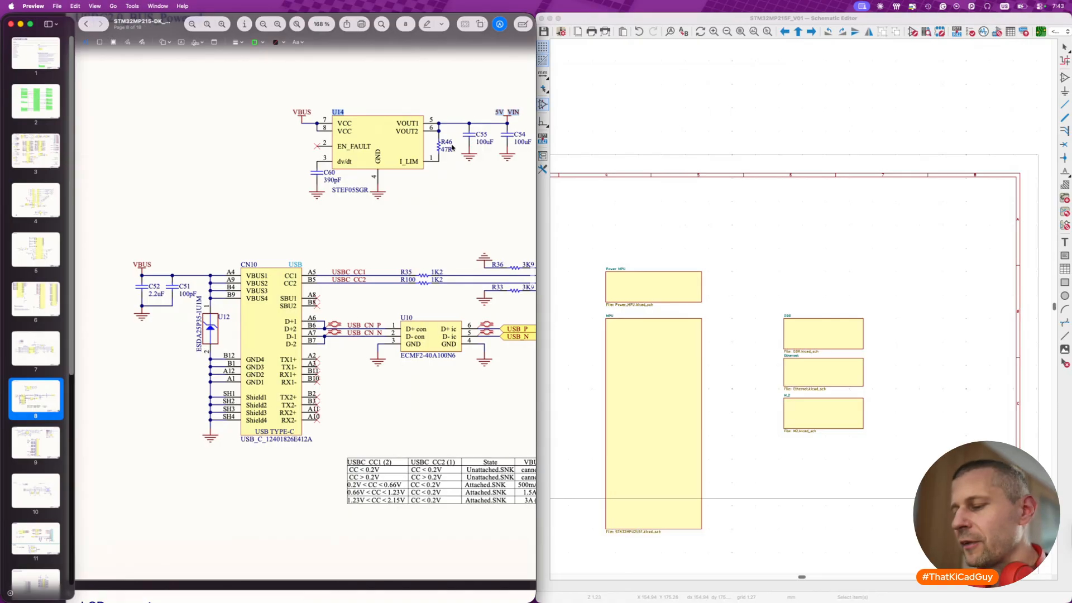
{"action": "left_click", "coordinate": [436, 208]}
{"action": "scroll", "coordinate": [436, 208], "scroll_direction": "right", "scroll_amount": 1}
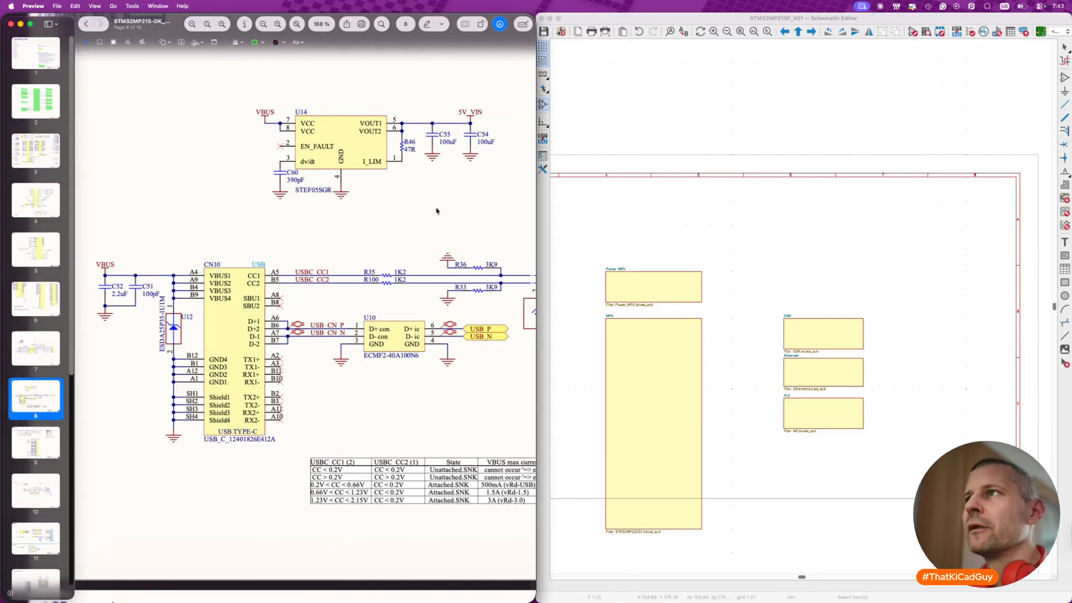
{"action": "scroll", "coordinate": [436, 208], "scroll_direction": "down", "scroll_amount": 5}
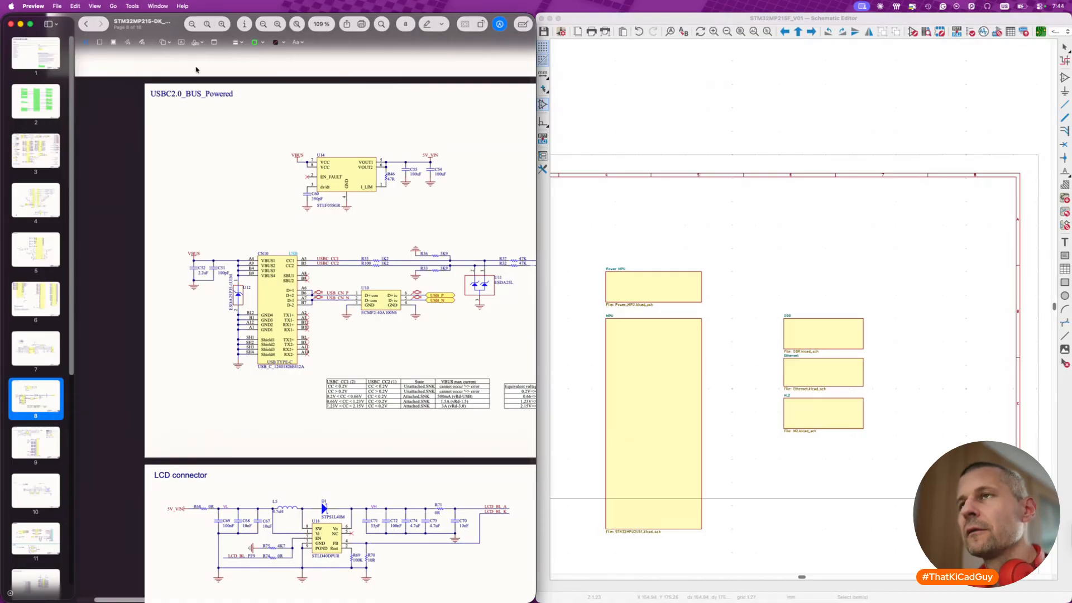
- Search the reference PDF for 5V_VIN
{"action": "key", "text": "super+f"}
{"action": "type", "text": "5V"}
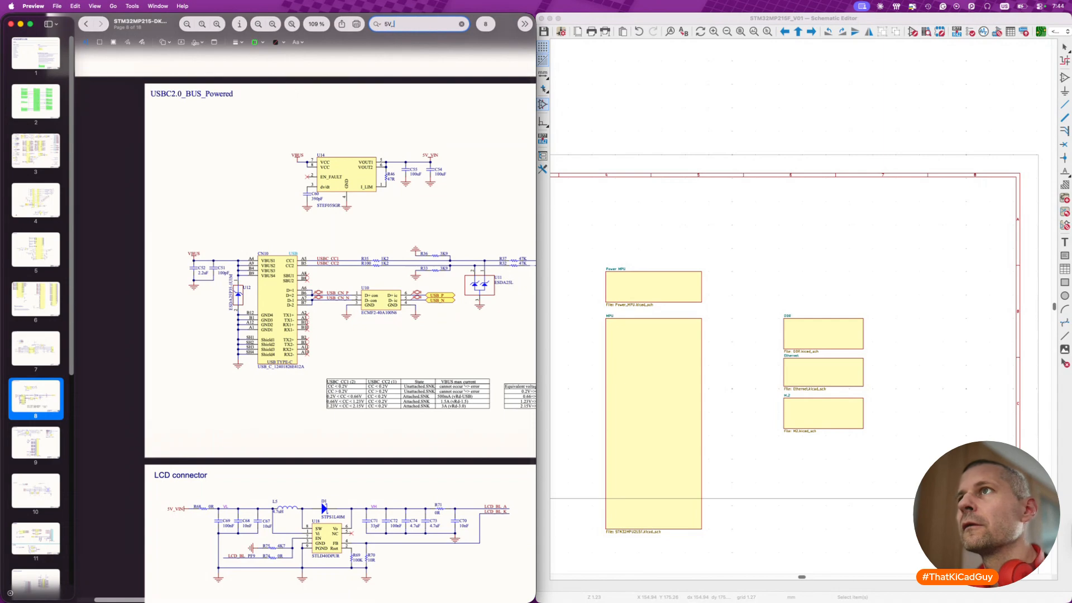
{"action": "type", "text": "_VIN"}
{"action": "key", "text": "Return"}
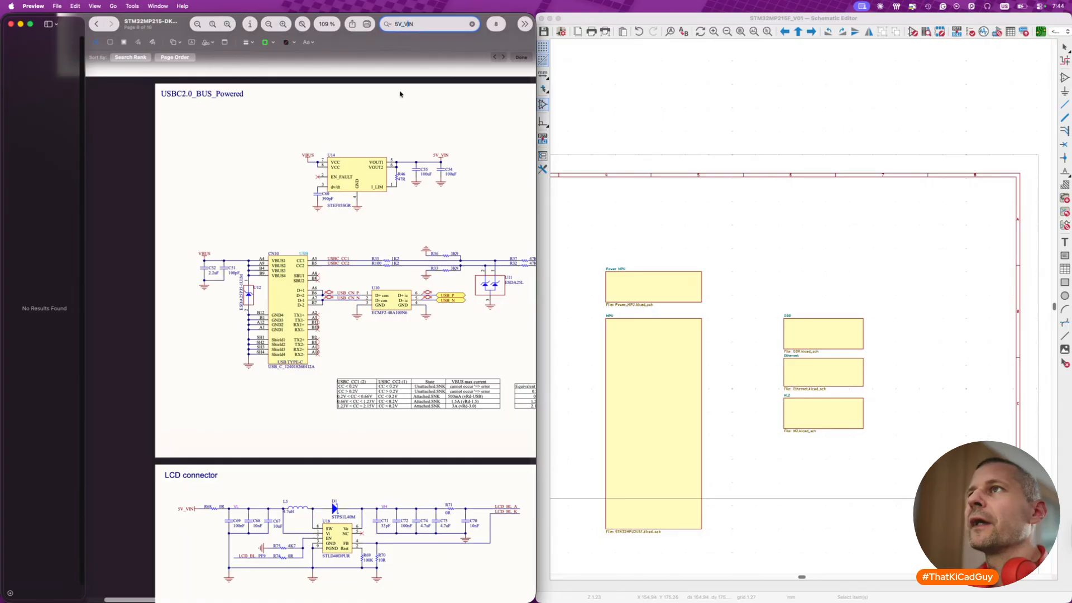
- Shorten the PDF search term to VIN and bring the whole PMIC circuit on the Power PMIC page into view
{"action": "left_click", "coordinate": [404, 24]}
{"action": "key", "text": "BackSpace"}
{"action": "key", "text": "BackSpace"}
{"action": "key", "text": "BackSpace"}
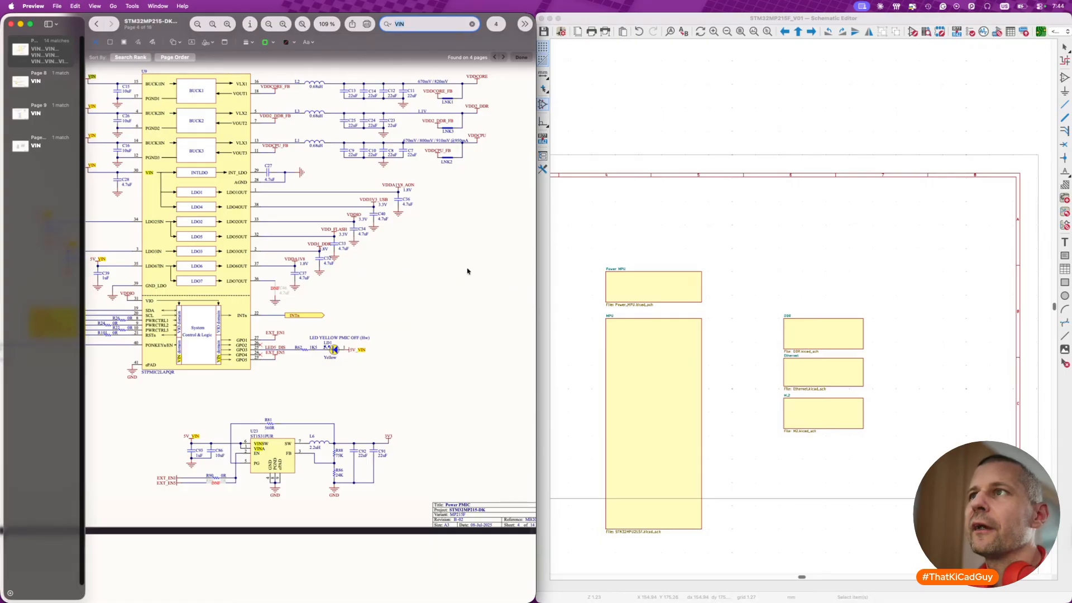
{"action": "scroll", "coordinate": [468, 271], "scroll_direction": "left", "scroll_amount": 5}
{"action": "scroll", "coordinate": [468, 271], "scroll_direction": "up", "scroll_amount": 2}
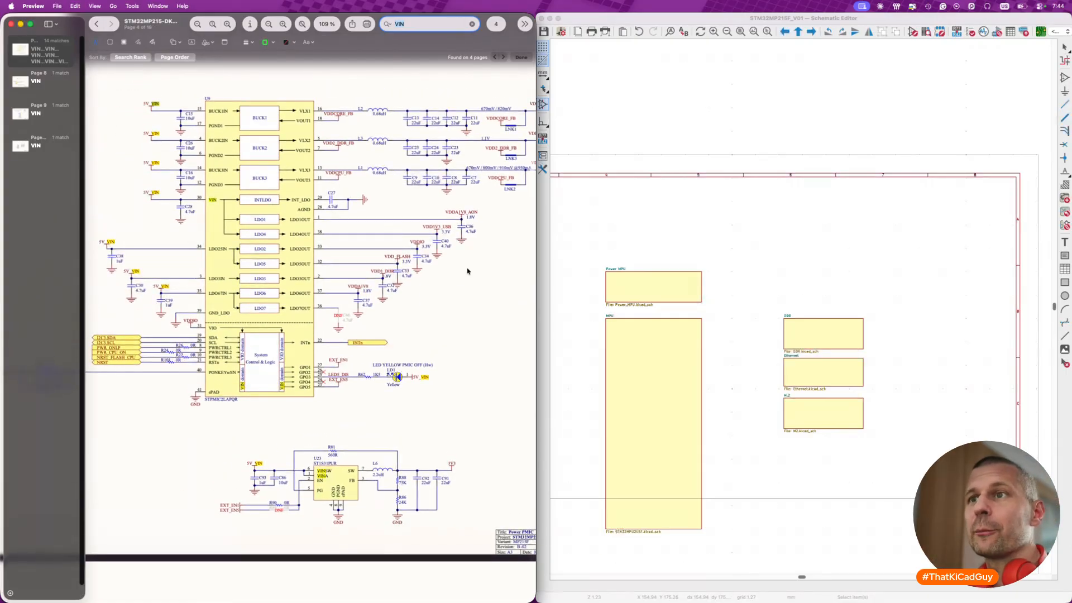
- Step through the VIN matches on the Power PMIC page to trace where the 5V_VIN rail is used
{"action": "key", "text": "Return"}
{"action": "key", "text": "Return"}
{"action": "key", "text": "Return"}
{"action": "key", "text": "Return"}
{"action": "key", "text": "Return"}
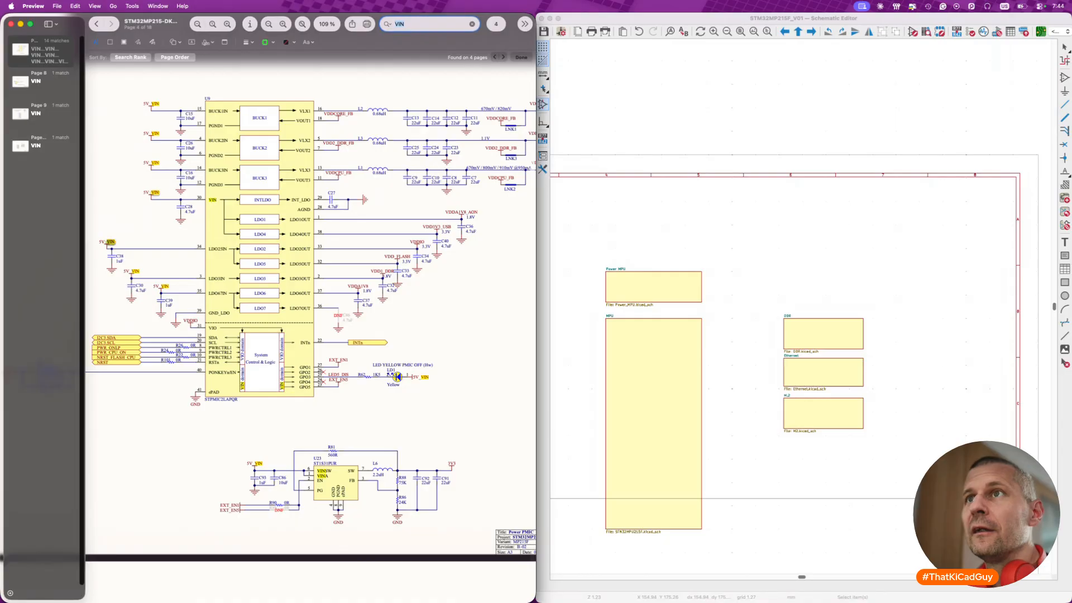
{"action": "key", "text": "Return"}
{"action": "key", "text": "Return"}
{"action": "key", "text": "Return"}
{"action": "key", "text": "Return"}
{"action": "key", "text": "Return"}
{"action": "key", "text": "Return"}
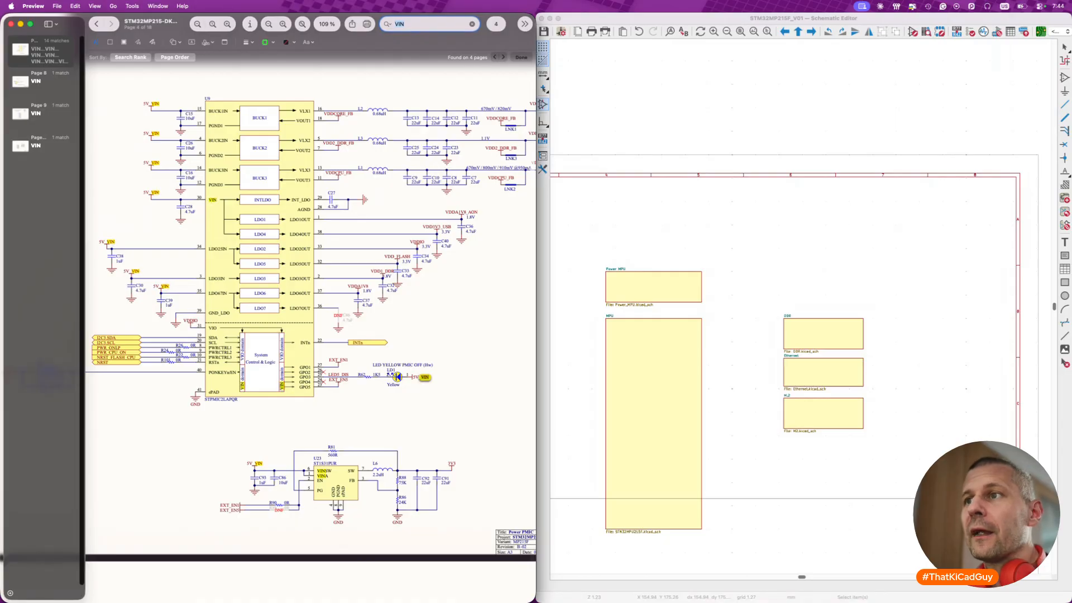
{"action": "key", "text": "Return"}
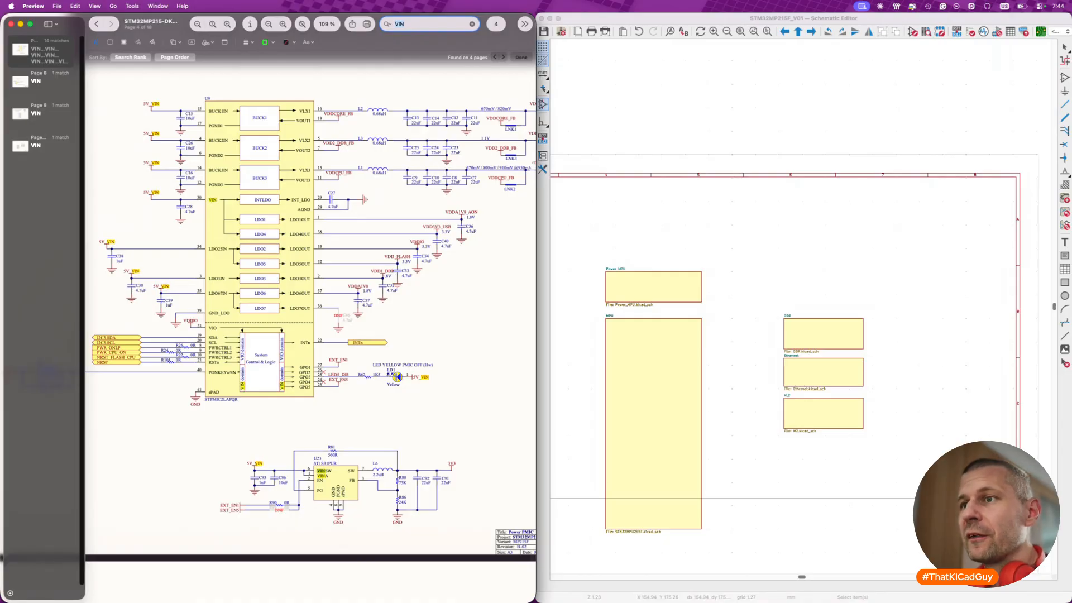
{"action": "key", "text": "Return"}
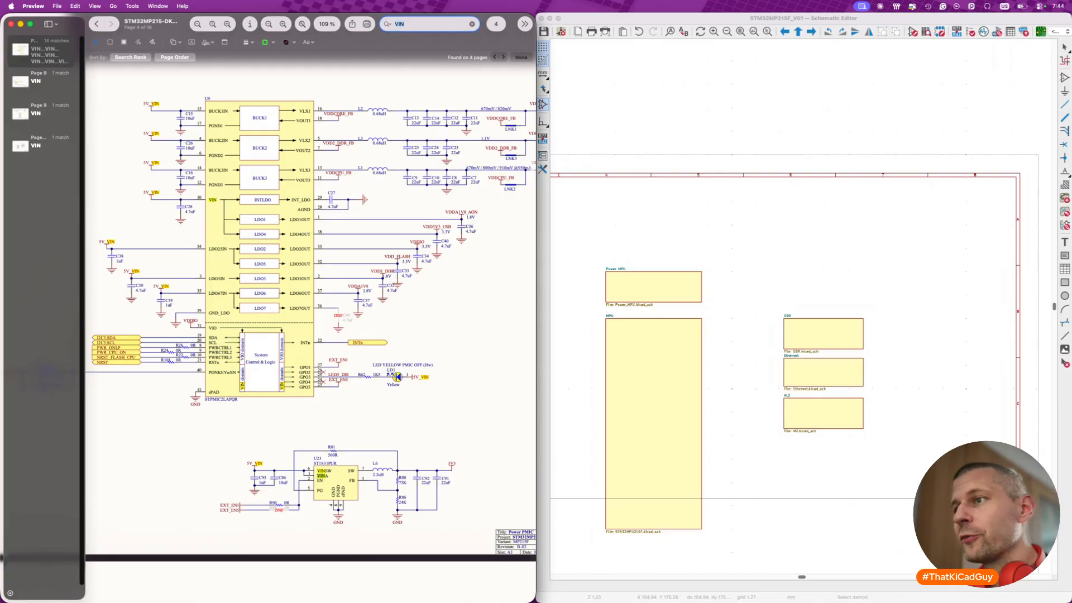
- Check the remaining VIN matches on the USB, LCD connector and Expansion connector pages, and return to the Power PMIC page
{"action": "key", "text": "Return"}
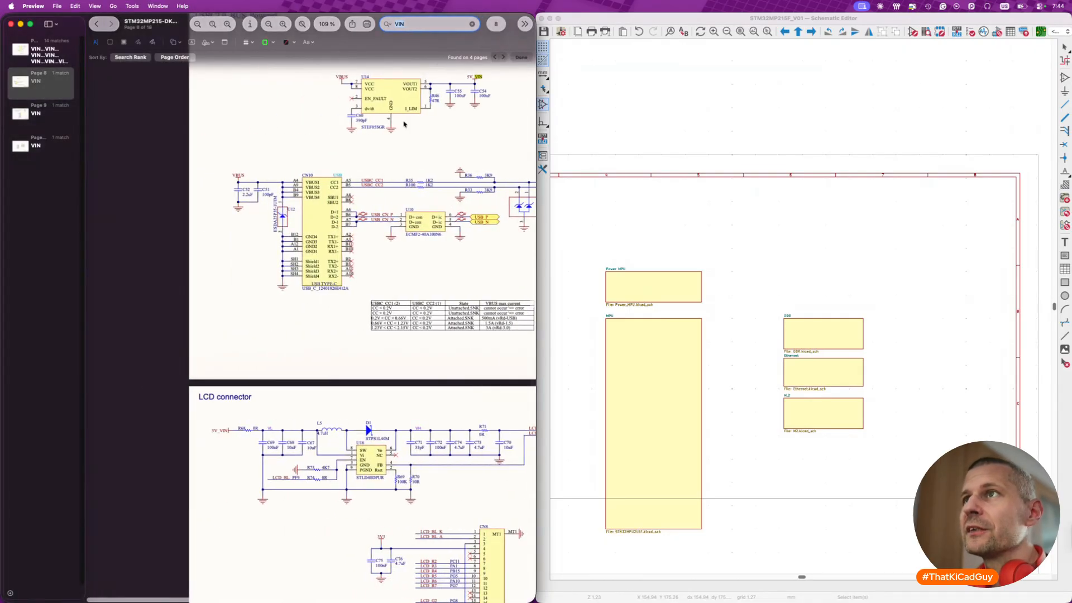
{"action": "scroll", "coordinate": [426, 115], "scroll_direction": "up", "scroll_amount": 2}
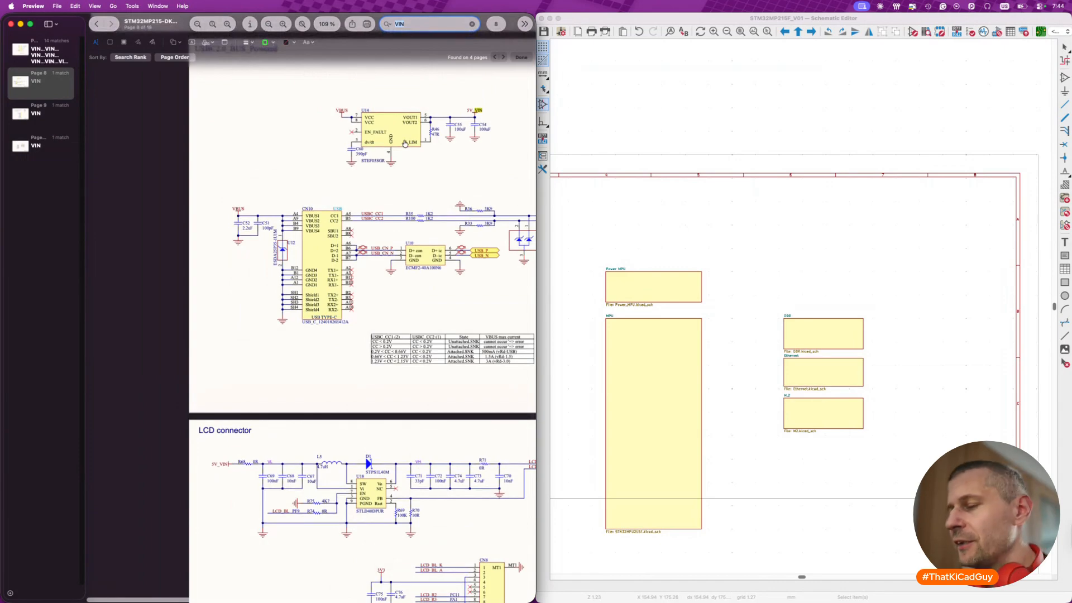
{"action": "key", "text": "Return"}
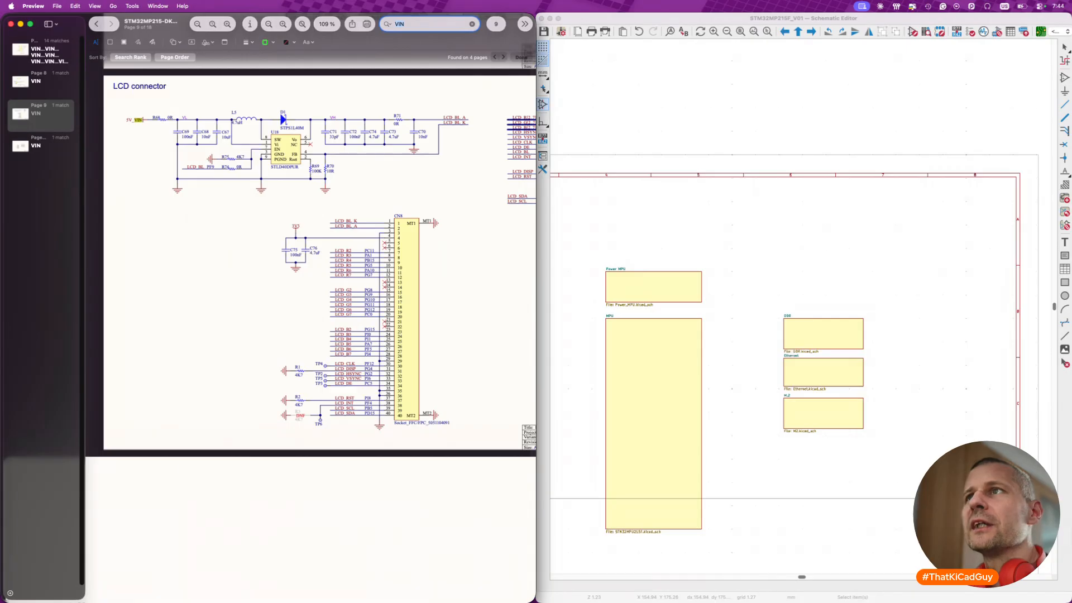
{"action": "key", "text": "Return"}
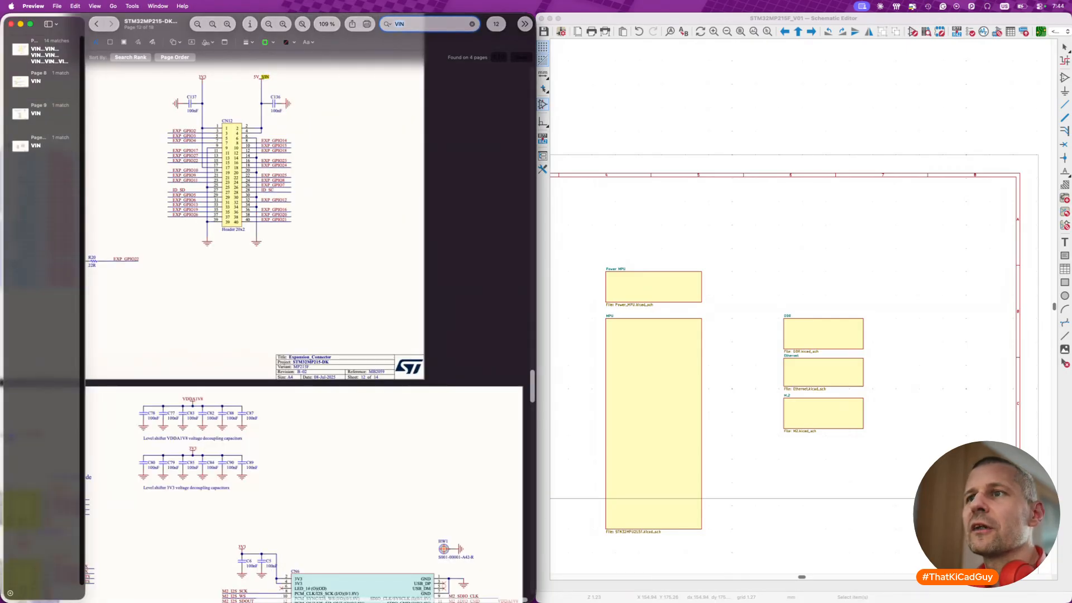
{"action": "key", "text": "Return"}
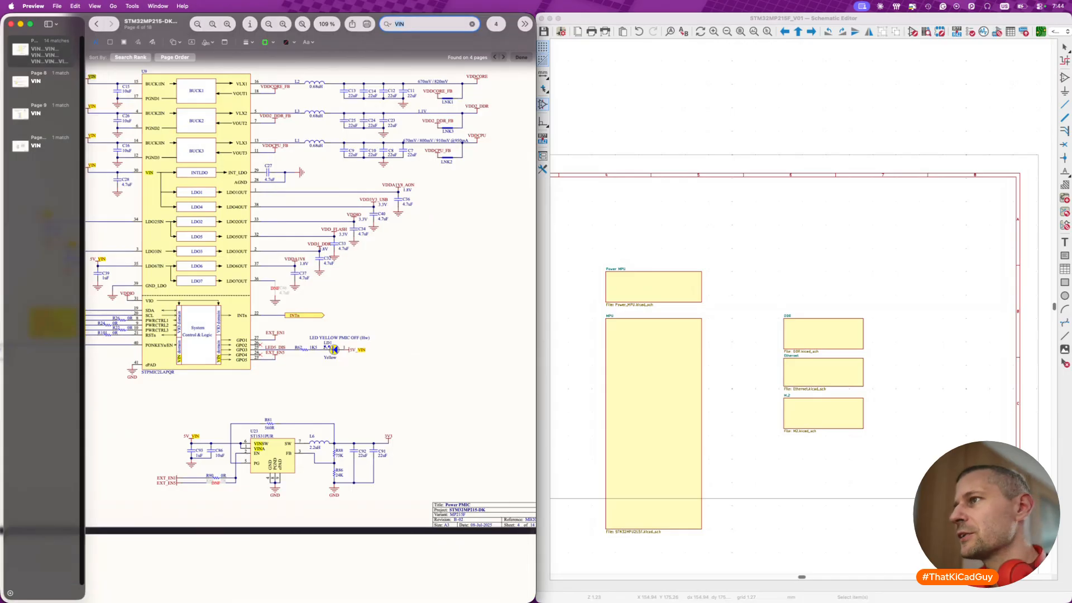
- Compare the root schematic's Power entry and other sheets with the top-level block diagram in the STM32MP215-DK reference PDF
{"action": "left_click", "coordinate": [764, 242]}
{"action": "scroll", "coordinate": [615, 292], "scroll_direction": "left", "scroll_amount": 4}
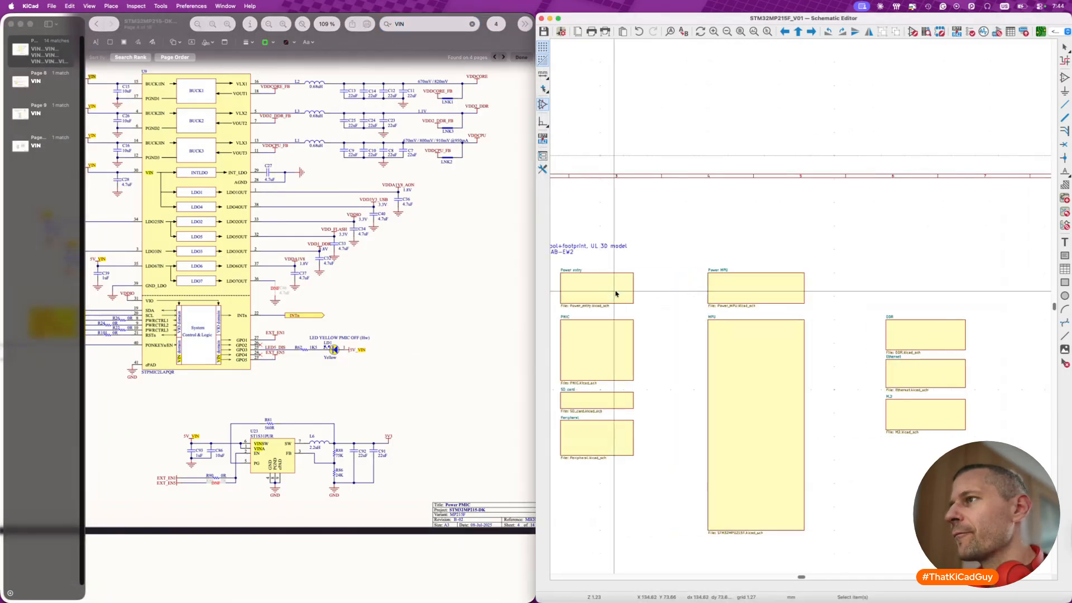
{"action": "left_click", "coordinate": [596, 296]}
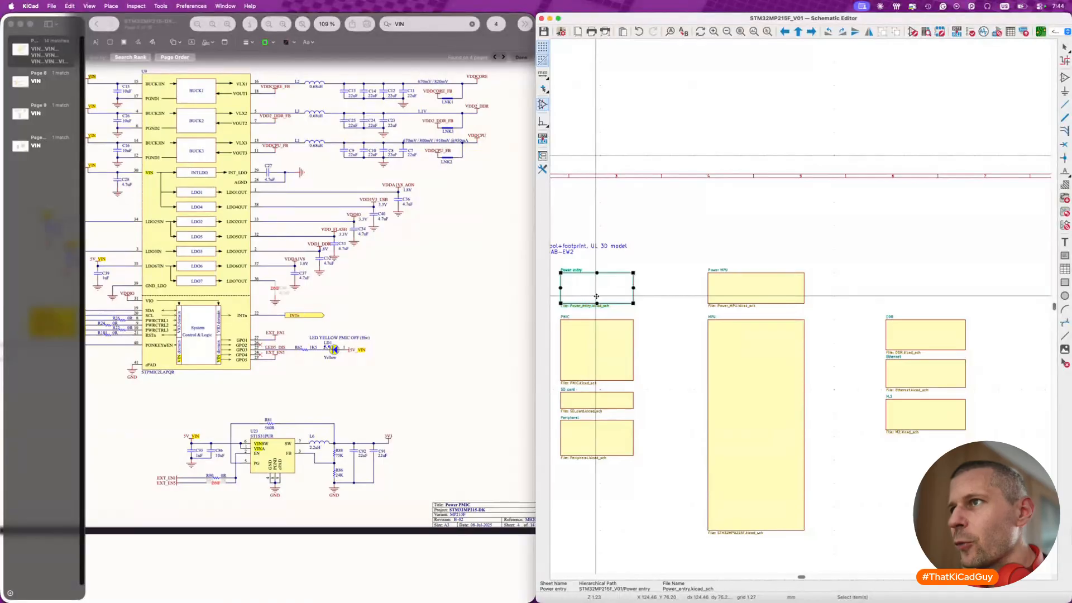
{"action": "left_click", "coordinate": [438, 299]}
{"action": "scroll", "coordinate": [439, 299], "scroll_direction": "up", "scroll_amount": 20}
{"action": "scroll", "coordinate": [439, 299], "scroll_direction": "down", "scroll_amount": 4}
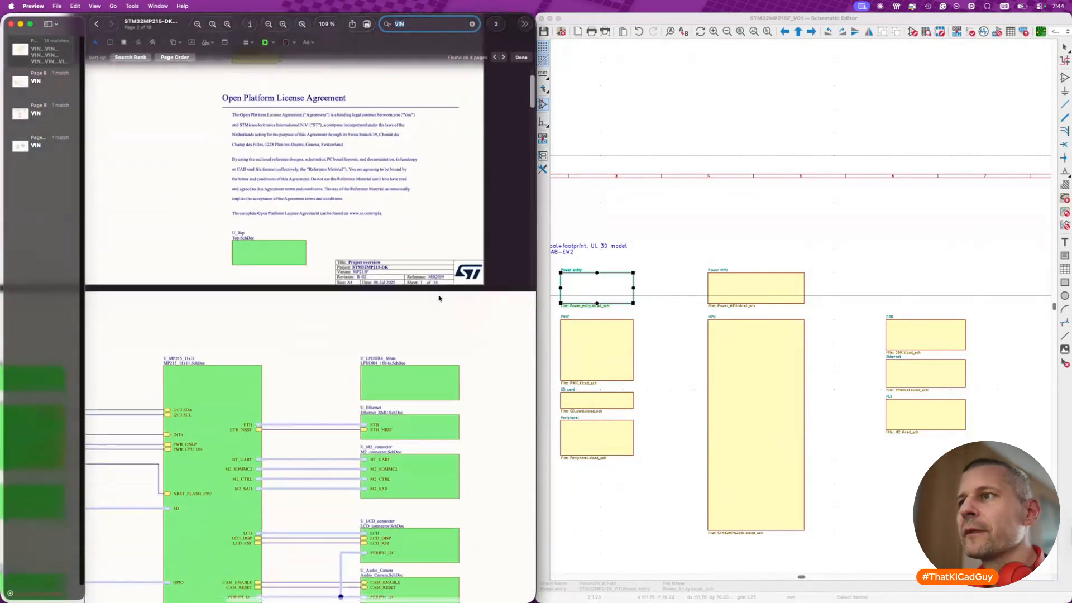
{"action": "scroll", "coordinate": [439, 299], "scroll_direction": "down", "scroll_amount": 5}
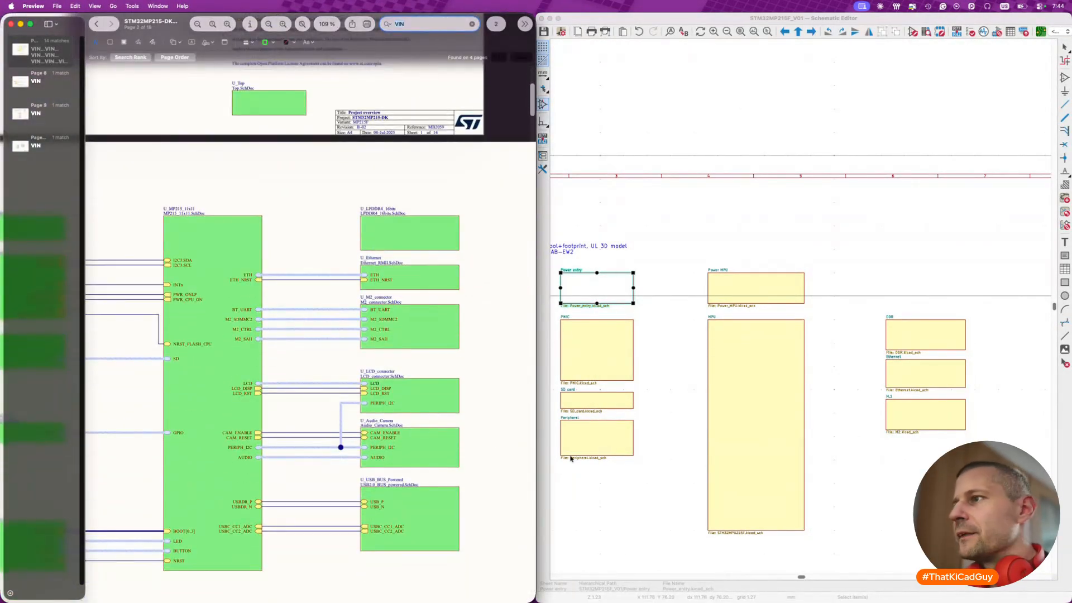
{"action": "left_click", "coordinate": [670, 430]}
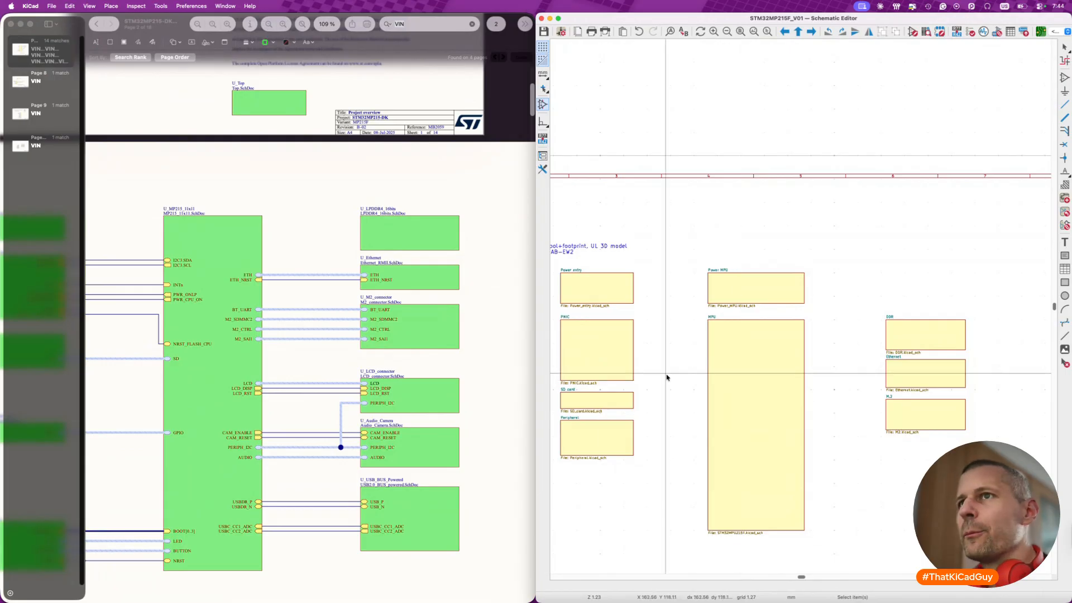
- Examine the MP215 processor page of the reference PDF as a whole and hide the viewer's sidebar
{"action": "left_click", "coordinate": [242, 242]}
{"action": "left_click", "coordinate": [227, 249]}
{"action": "scroll", "coordinate": [260, 282], "scroll_direction": "up", "scroll_amount": 2}
{"action": "scroll", "coordinate": [260, 282], "scroll_direction": "left", "scroll_amount": 5}
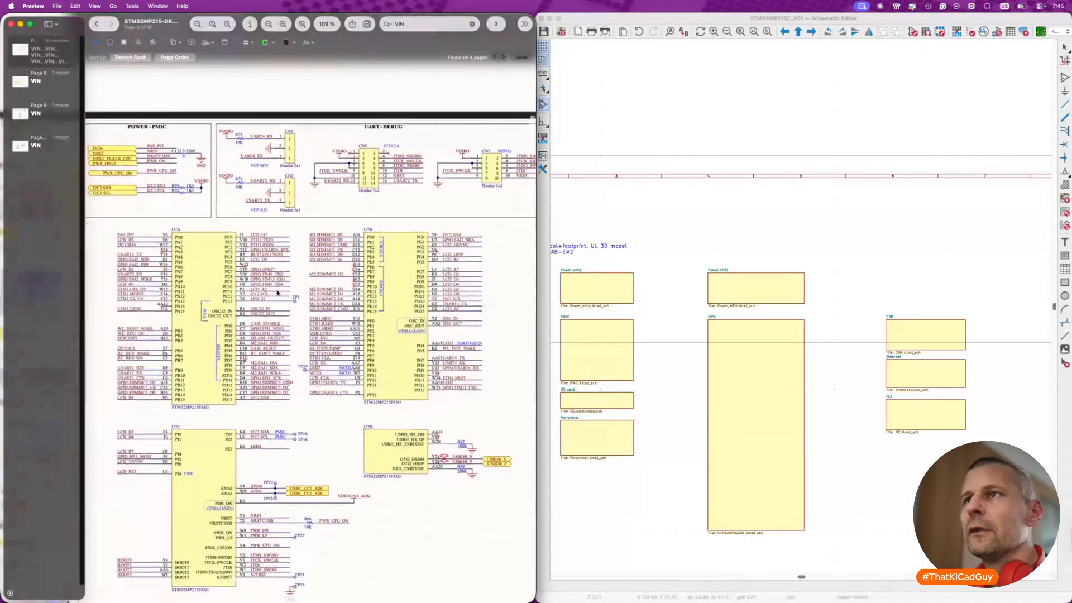
{"action": "scroll", "coordinate": [278, 291], "scroll_direction": "down", "scroll_amount": 5, "text": "ctrl"}
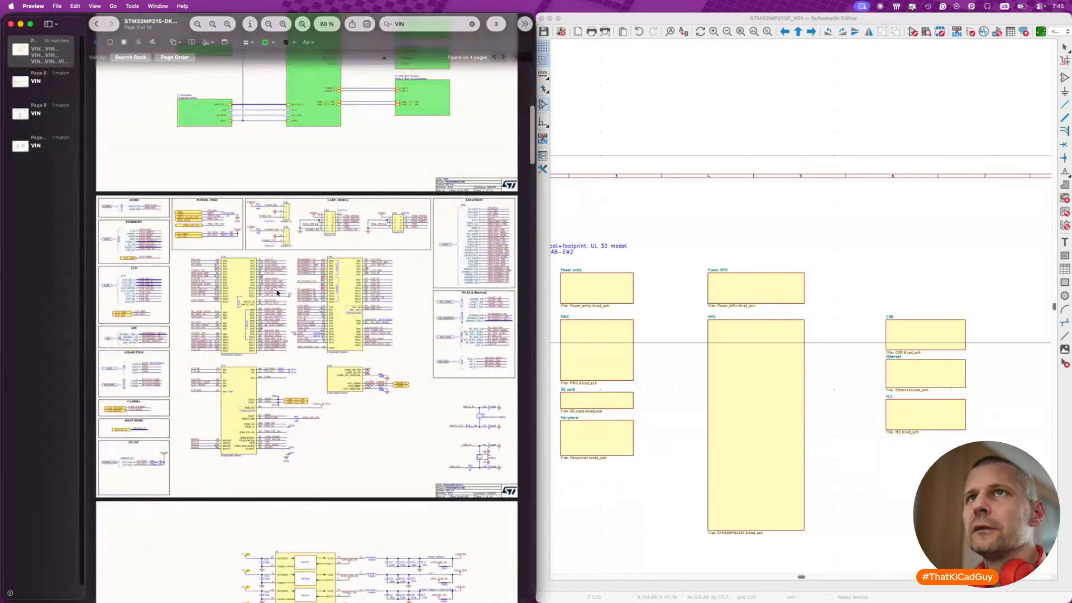
{"action": "left_click", "coordinate": [52, 24]}
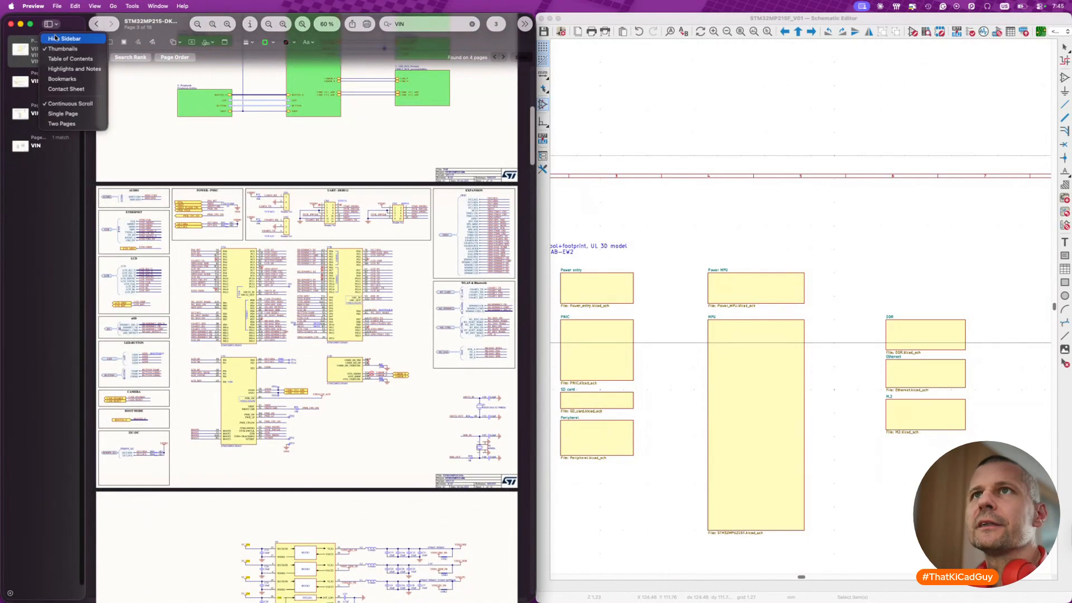
{"action": "left_click", "coordinate": [64, 41]}
{"action": "scroll", "coordinate": [174, 376], "scroll_direction": "up", "scroll_amount": 2, "text": "ctrl"}
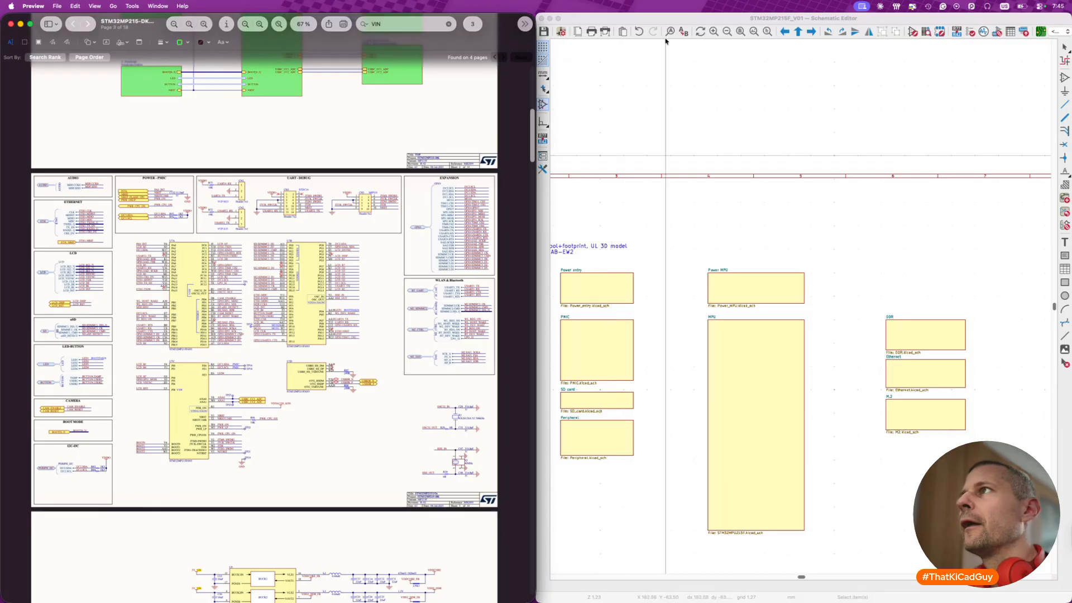
- Close the schematic editor and start a non-KiCad import of an Altium project from the project manager
{"action": "left_click", "coordinate": [604, 151]}
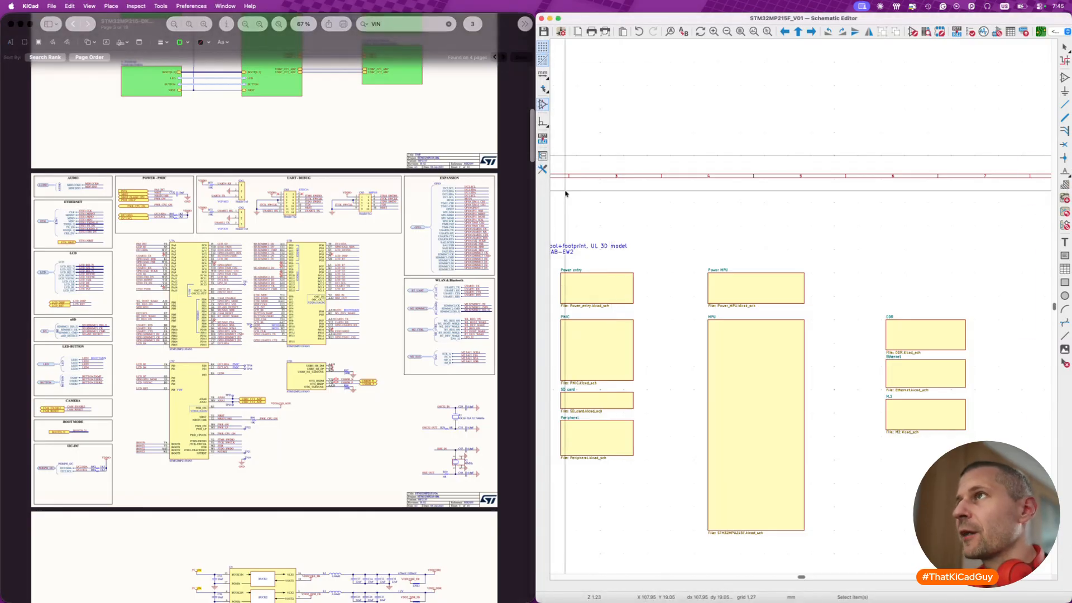
{"action": "left_click", "coordinate": [541, 19]}
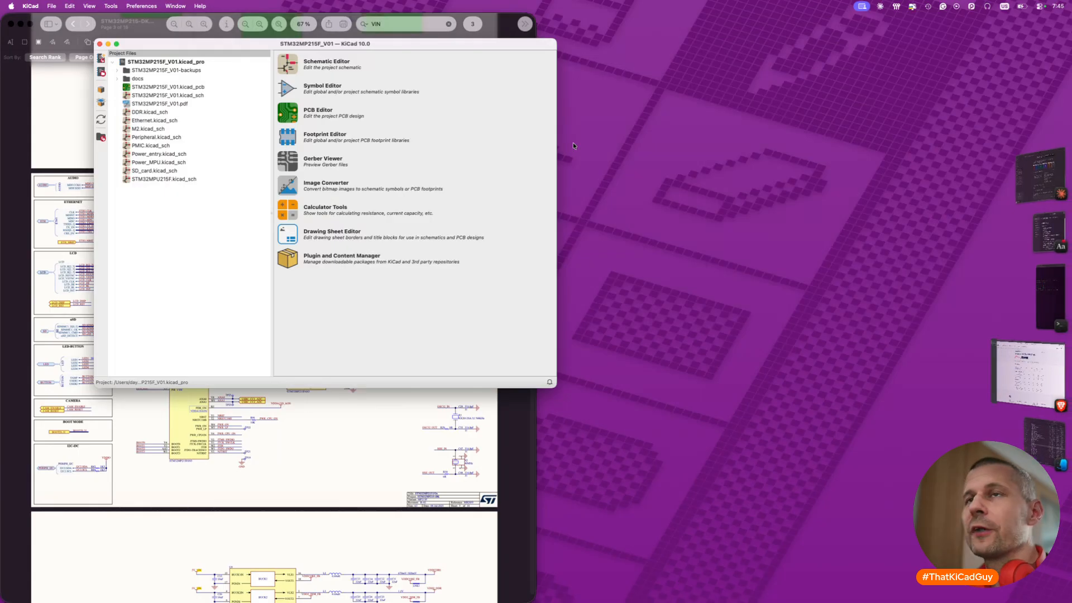
{"action": "left_click_drag", "start_coordinate": [210, 44], "coordinate": [334, 59]}
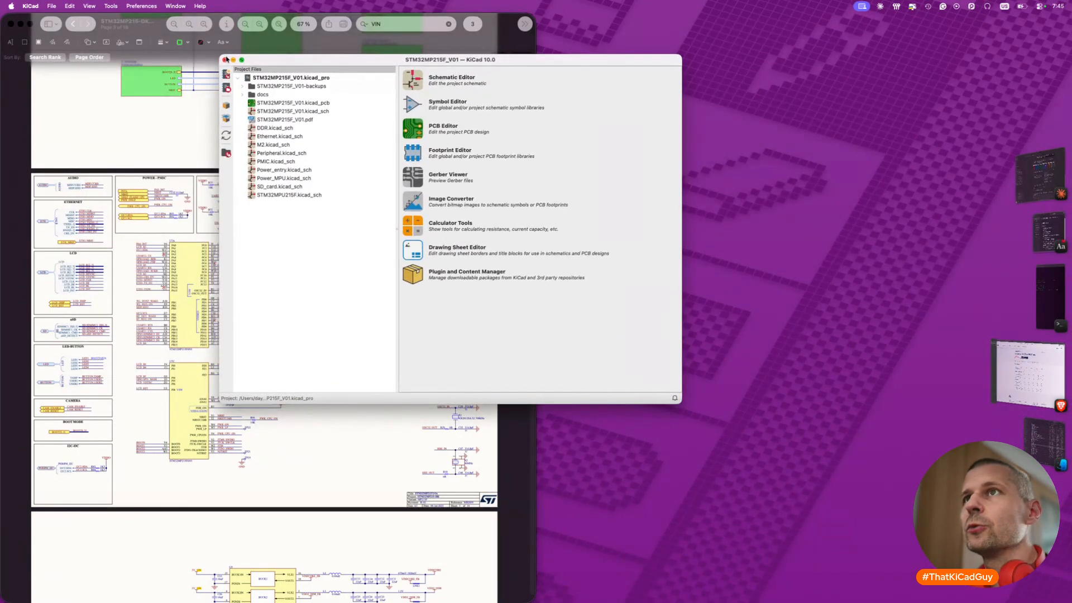
{"action": "left_click", "coordinate": [52, 6]}
{"action": "mouse_move", "coordinate": [64, 54]}
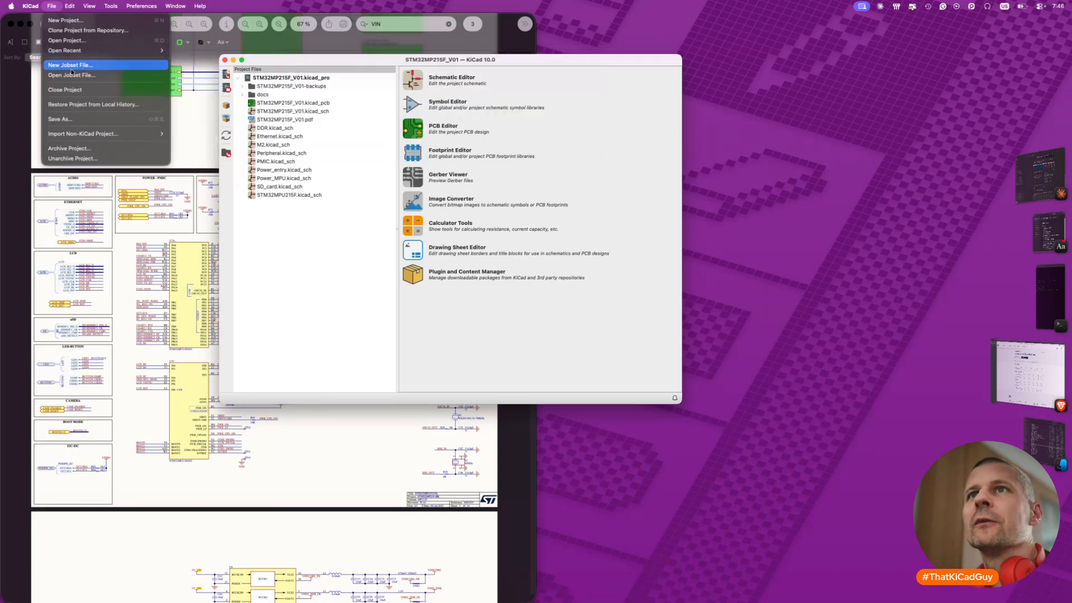
{"action": "mouse_move", "coordinate": [85, 134]}
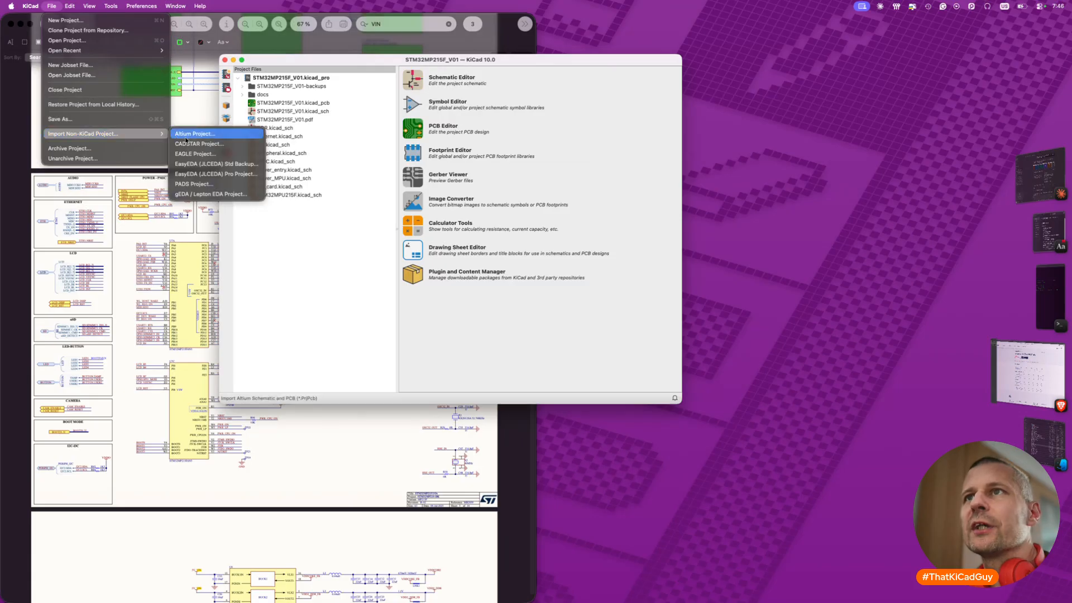
{"action": "left_click", "coordinate": [204, 137]}
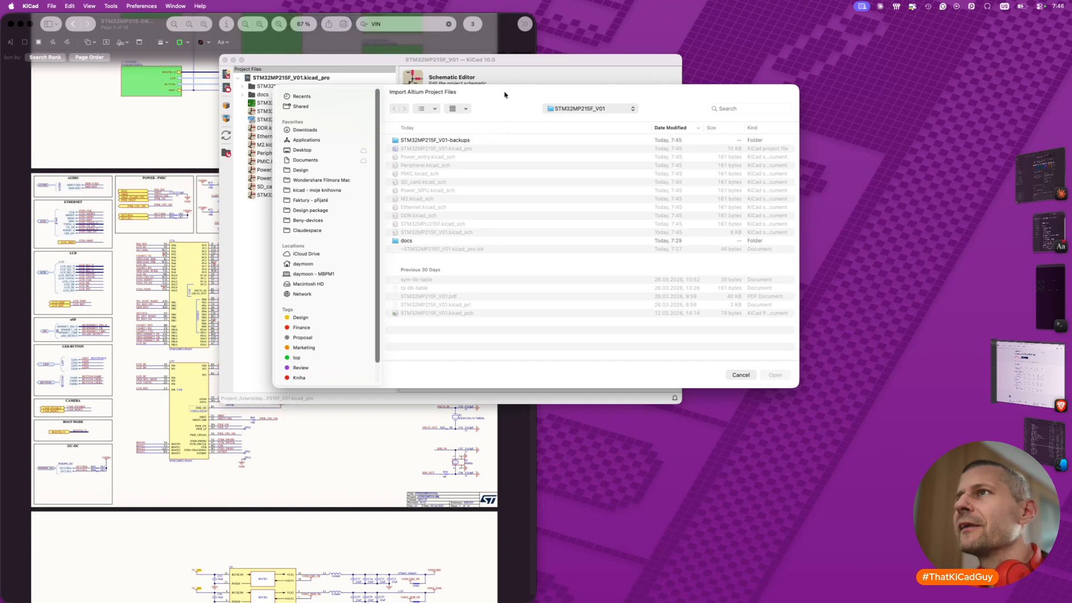
- Choose MB2059.PrjPcb from docs/mb2059-bdp/MB2059B/Altium_Designer in the STM32MP215F_V01 folder as the Altium project to import
{"action": "key", "text": "super+Up"}
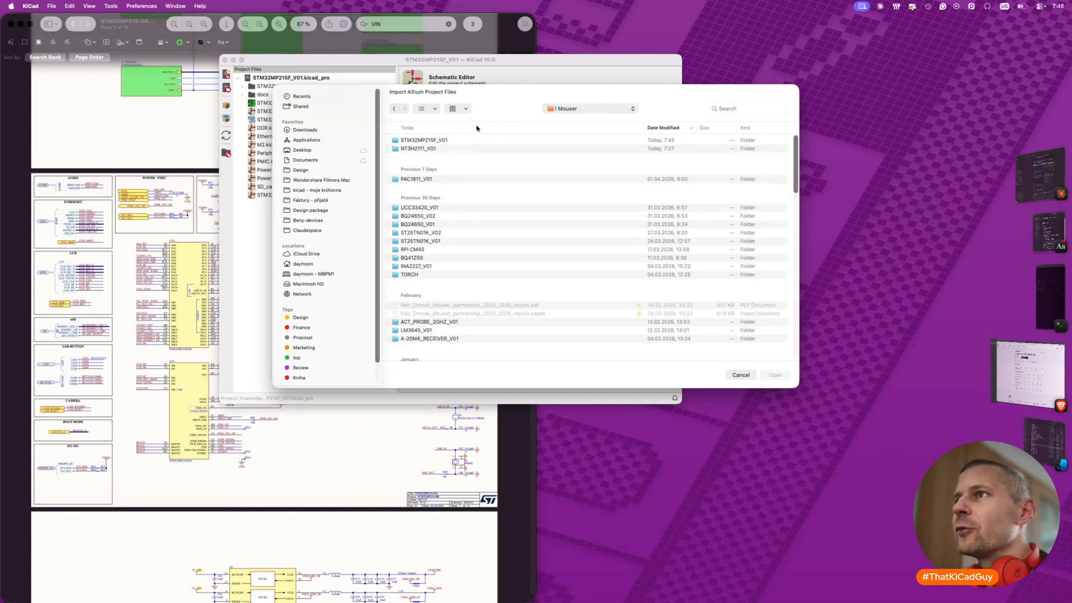
{"action": "double_click", "coordinate": [434, 140]}
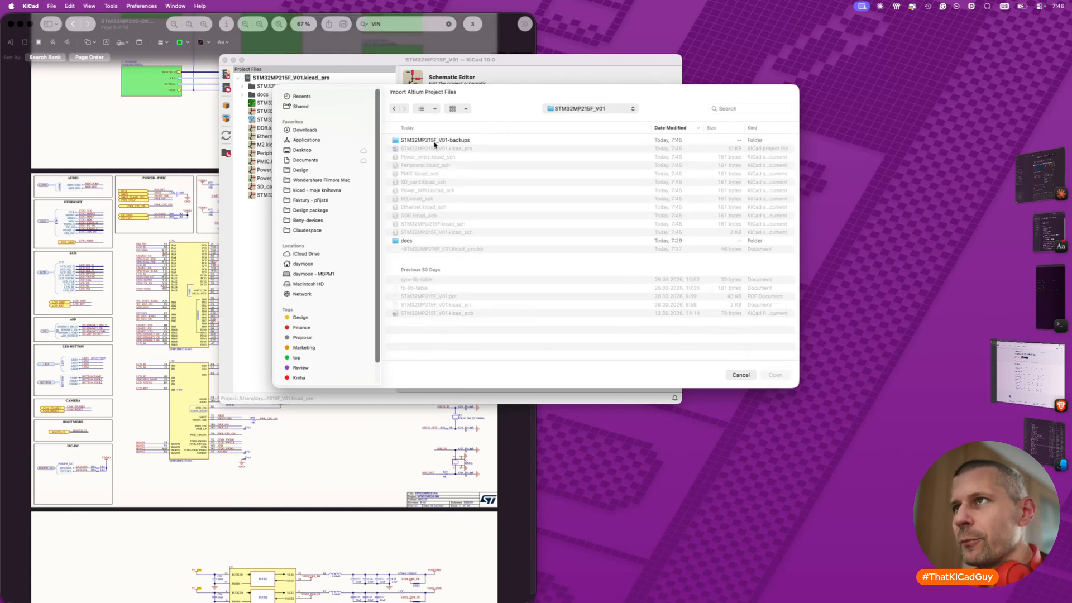
{"action": "left_click", "coordinate": [405, 241]}
{"action": "double_click", "coordinate": [406, 244]}
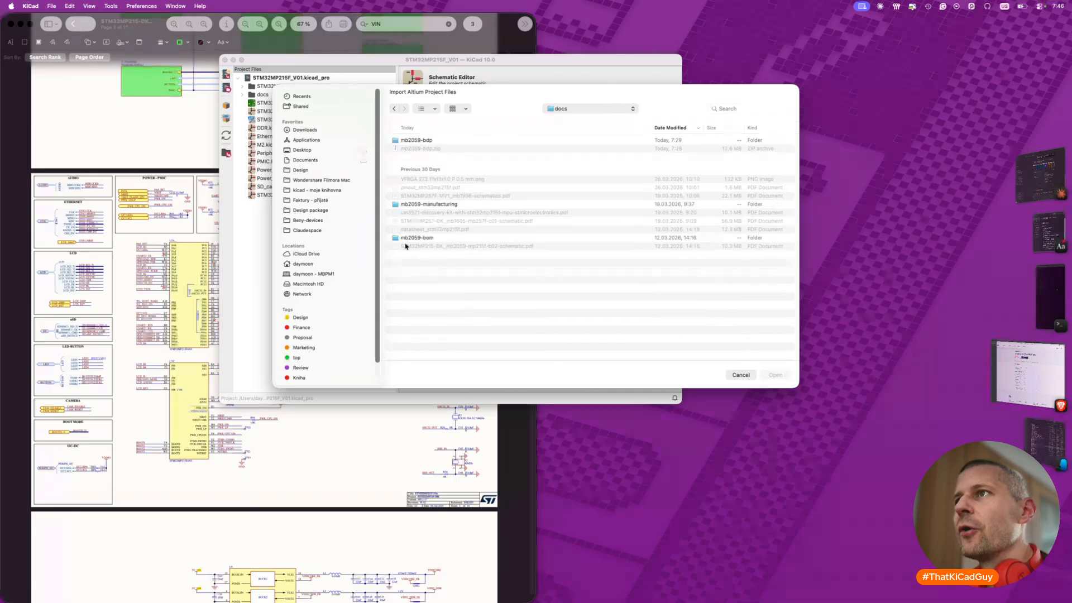
{"action": "double_click", "coordinate": [431, 138]}
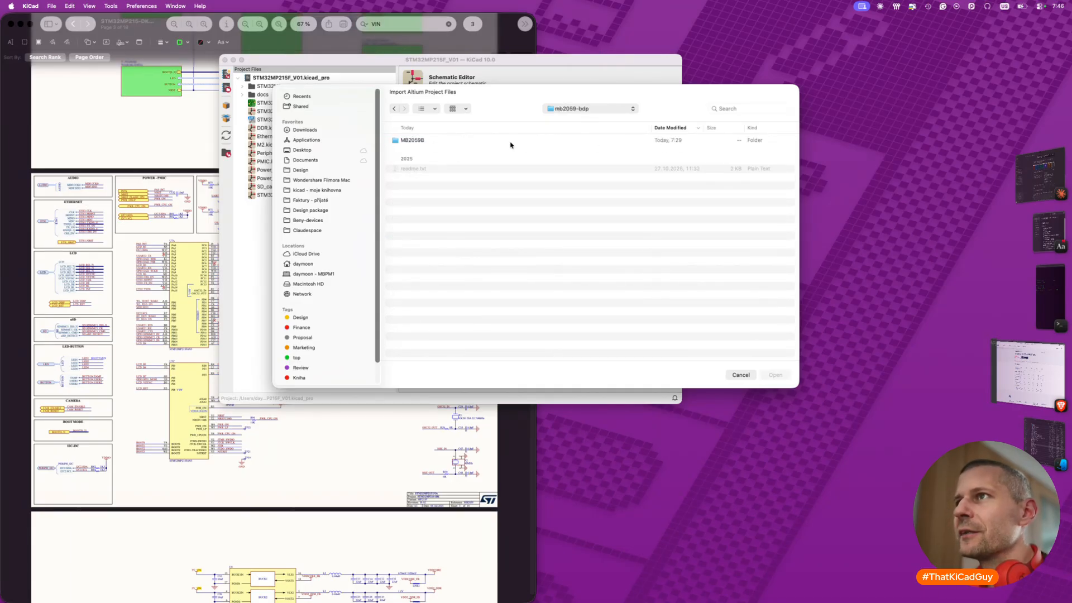
{"action": "double_click", "coordinate": [412, 140]}
{"action": "left_click", "coordinate": [414, 141]}
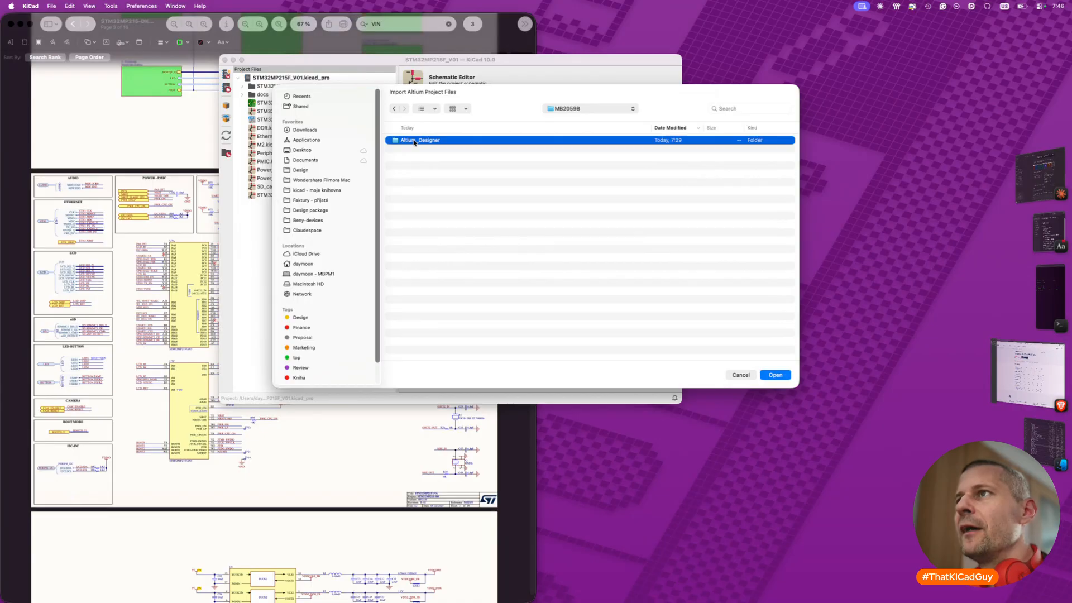
{"action": "double_click", "coordinate": [413, 141]}
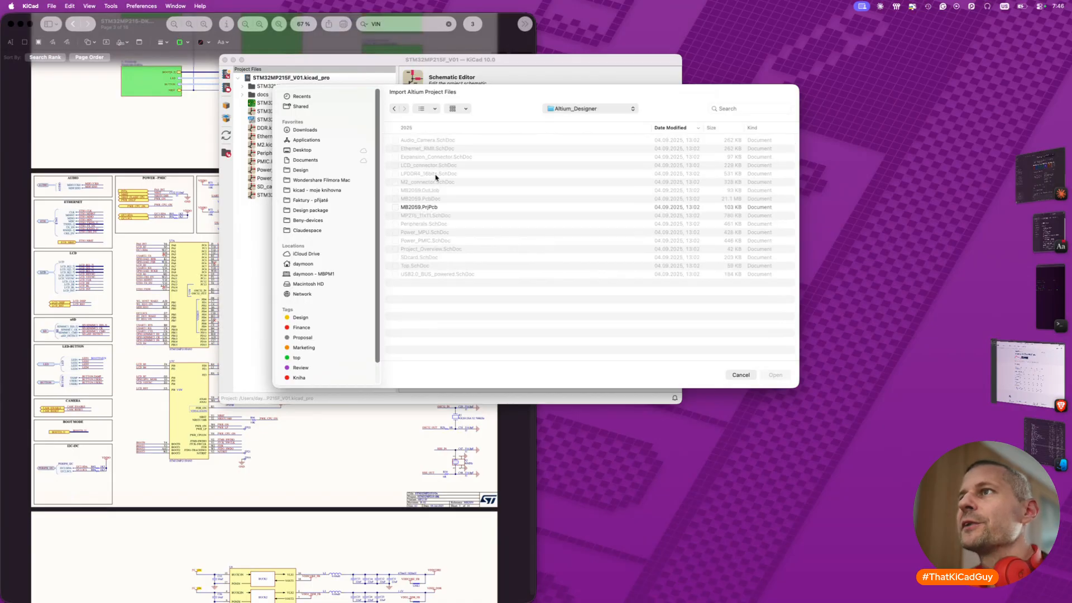
{"action": "left_click", "coordinate": [428, 206]}
{"action": "left_click", "coordinate": [771, 375]}
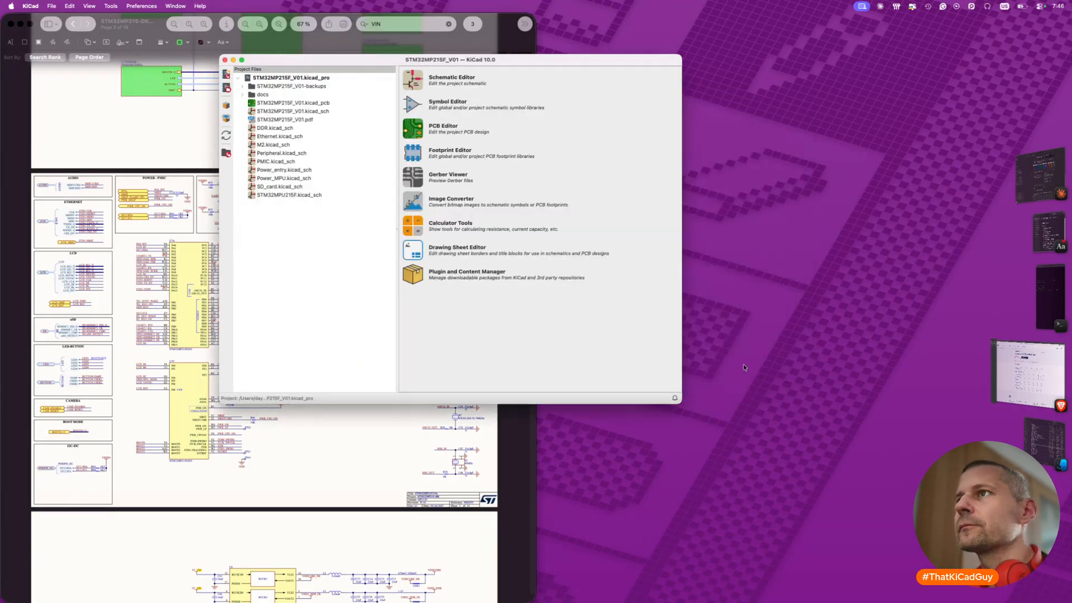
- Create an Imported_DK folder inside MB2059B, import the project into it and dismiss the schematic import report
{"action": "key", "text": "super+Up"}
{"action": "left_click", "coordinate": [408, 375]}
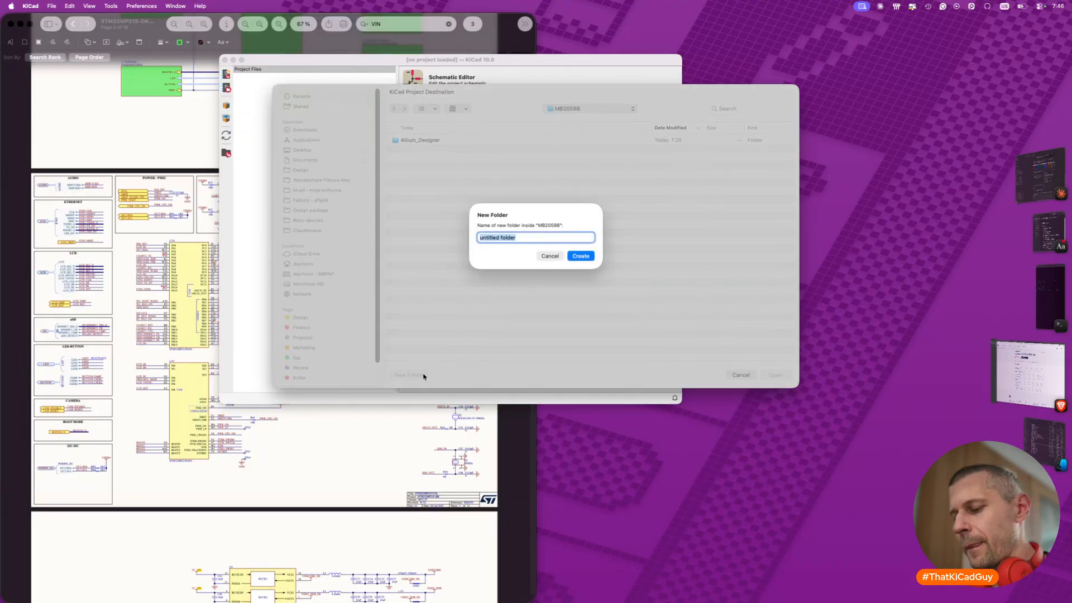
{"action": "type", "text": "Imported_"}
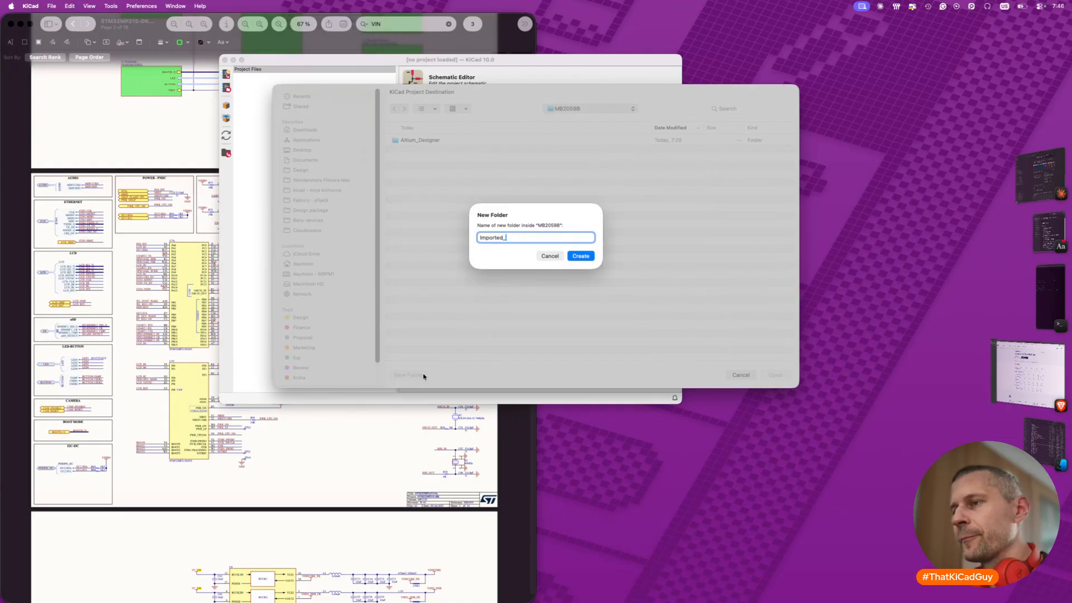
{"action": "type", "text": "DK"}
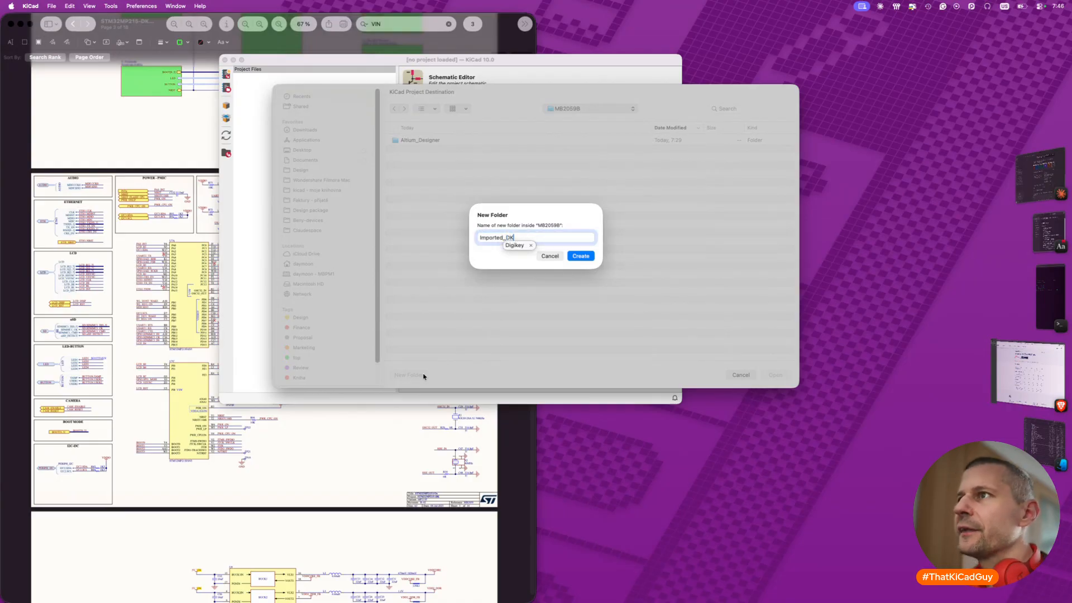
{"action": "left_click", "coordinate": [519, 260]}
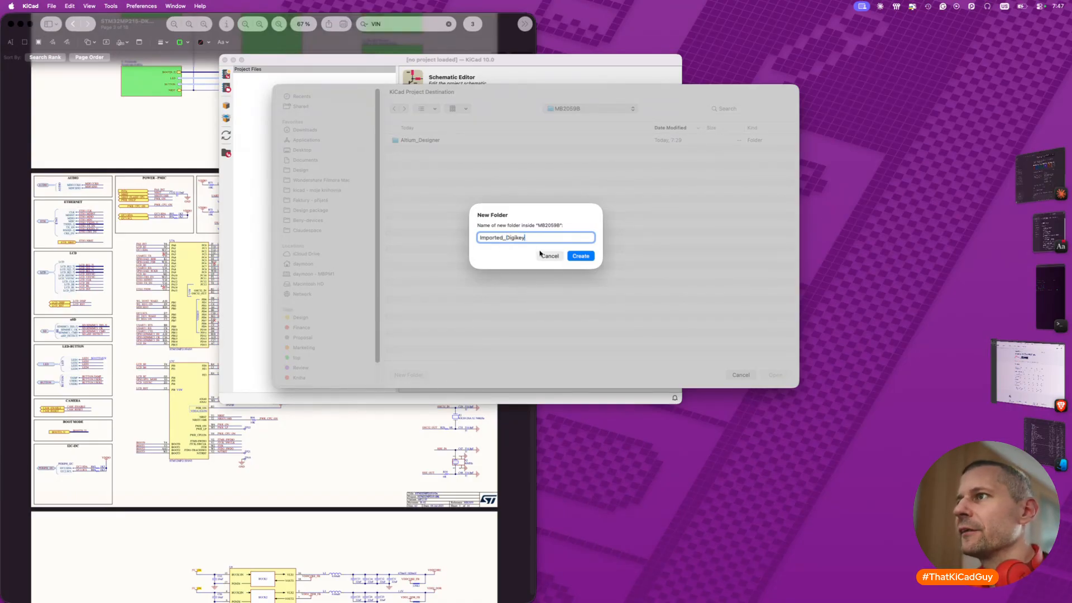
{"action": "key", "text": "BackSpace"}
{"action": "key", "text": "BackSpace"}
{"action": "key", "text": "BackSpace"}
{"action": "key", "text": "BackSpace"}
{"action": "key", "text": "BackSpace"}
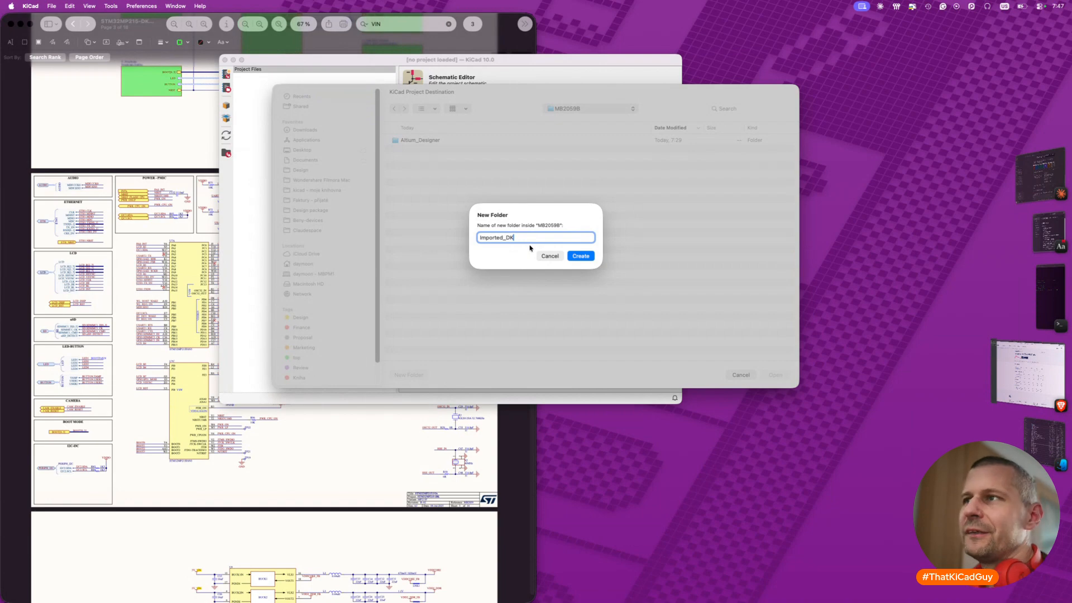
{"action": "left_click", "coordinate": [582, 256]}
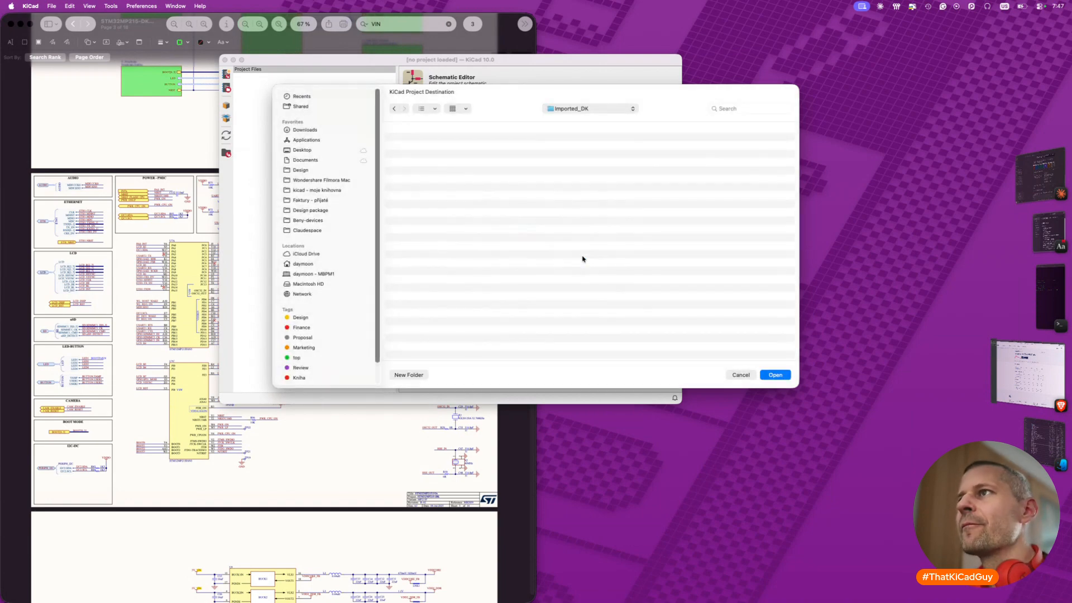
{"action": "left_click", "coordinate": [766, 374]}
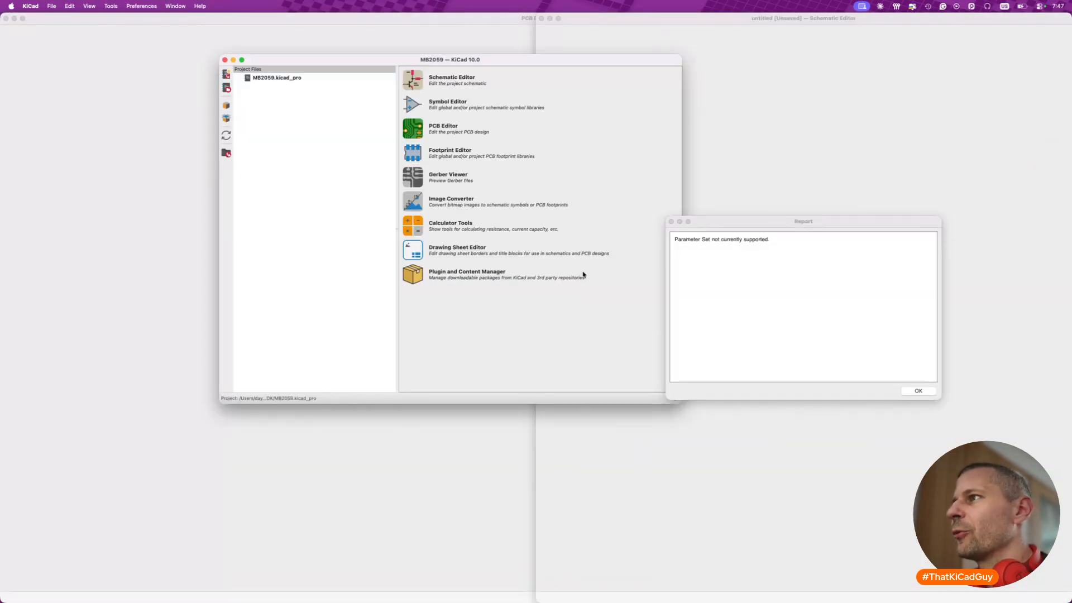
{"action": "left_click", "coordinate": [918, 391]}
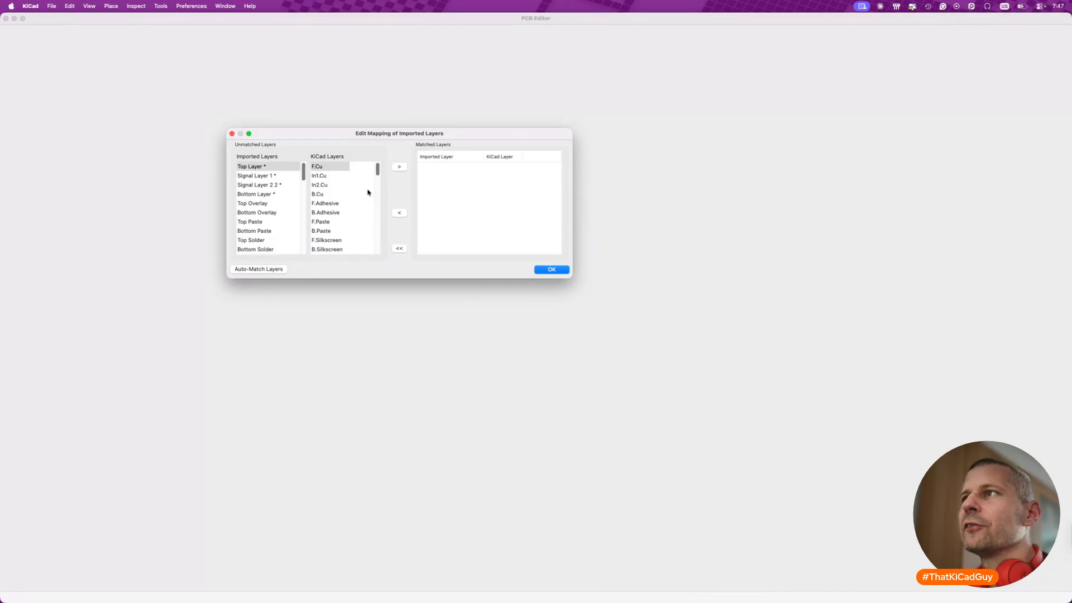
- Match the imported Top Layer to KiCad's F.Cu in the layer mapping
{"action": "left_click", "coordinate": [267, 167]}
{"action": "left_click", "coordinate": [324, 168]}
{"action": "left_click", "coordinate": [274, 169]}
{"action": "left_click", "coordinate": [337, 168]}
{"action": "left_click", "coordinate": [399, 166]}
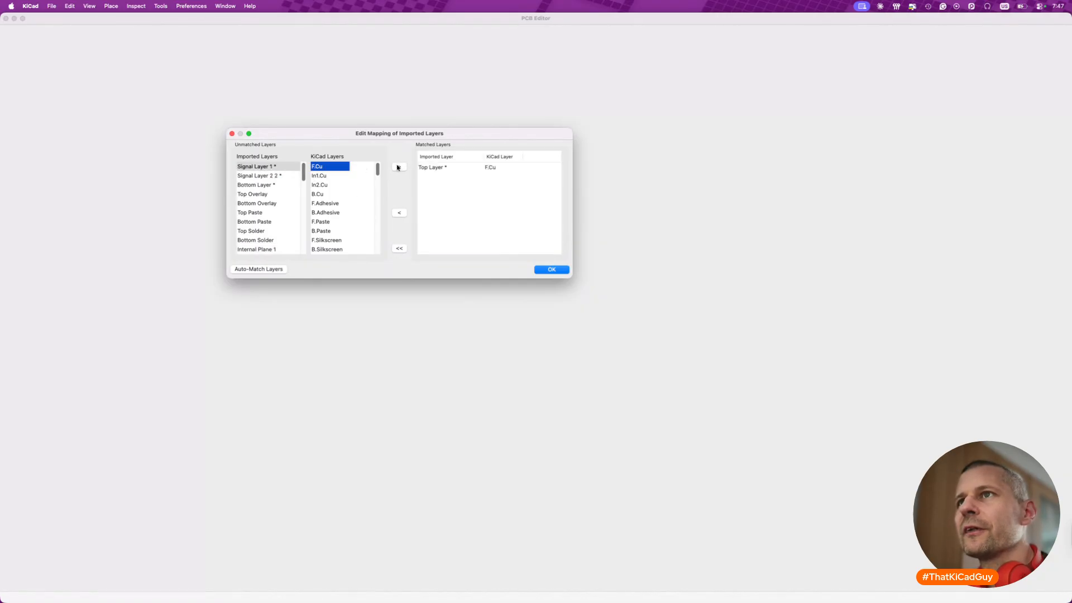
- Match the imported Top Overlay to F.Silkscreen and Bottom Overlay to B.Silkscreen in the layer mapping
{"action": "left_click", "coordinate": [256, 195]}
{"action": "scroll", "coordinate": [322, 211], "scroll_direction": "down", "scroll_amount": 2}
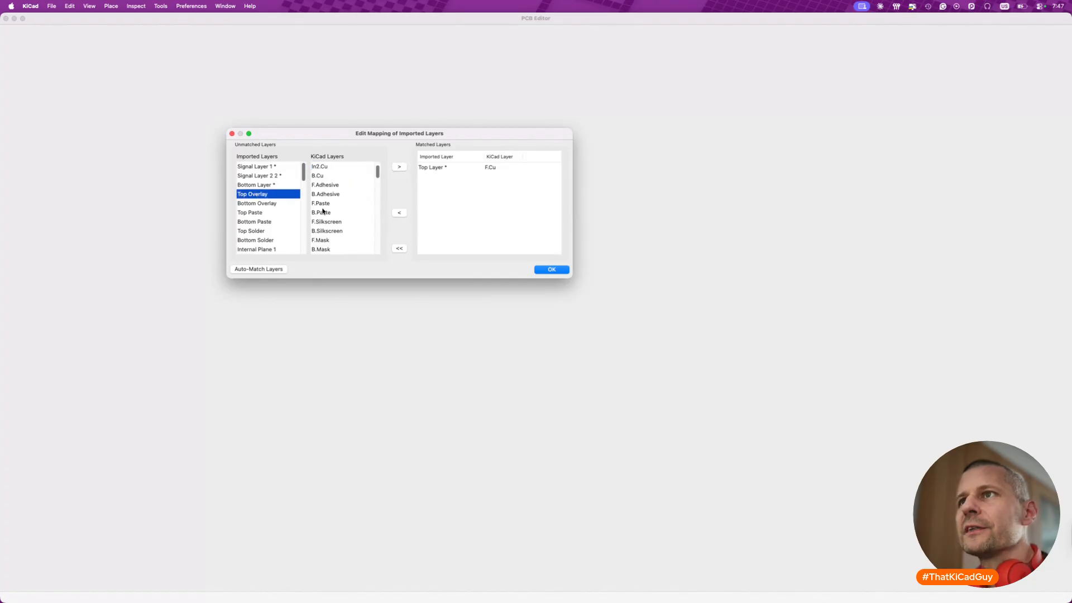
{"action": "left_click", "coordinate": [328, 222]}
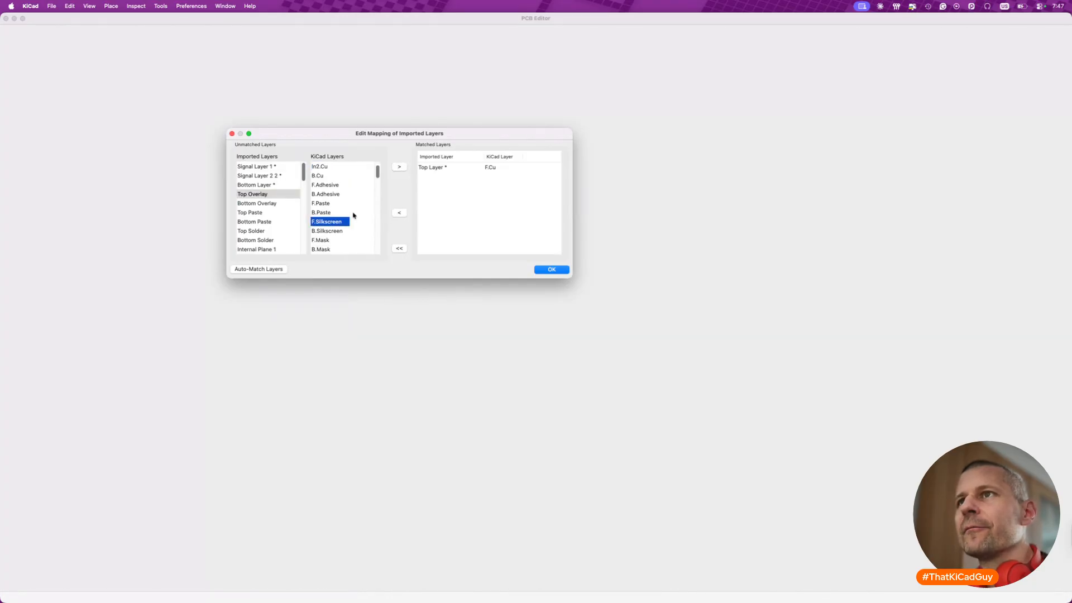
{"action": "left_click", "coordinate": [399, 168]}
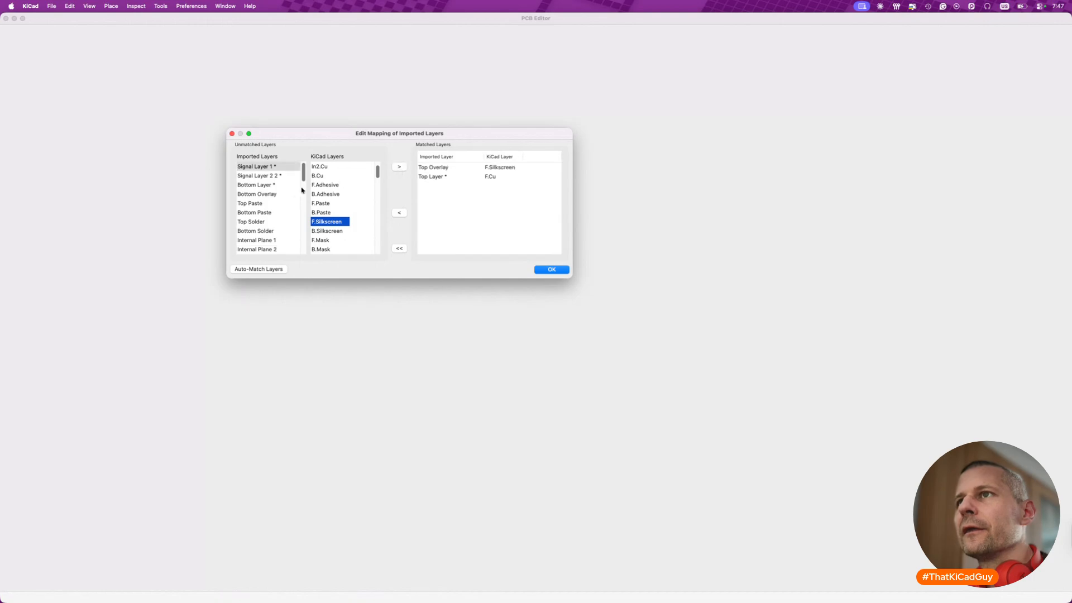
{"action": "left_click", "coordinate": [259, 194]}
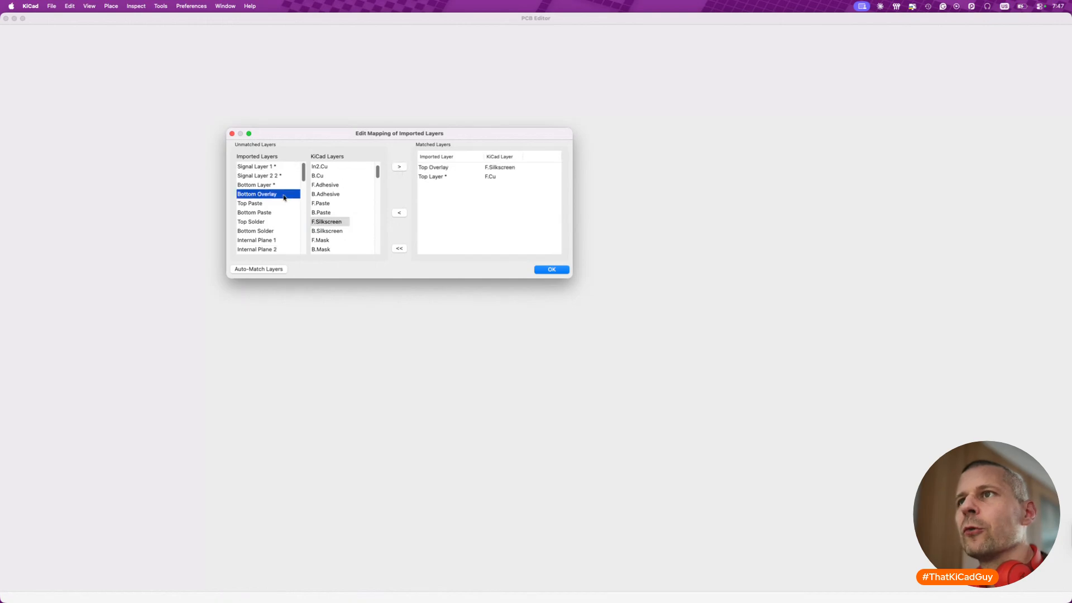
{"action": "left_click", "coordinate": [328, 231]}
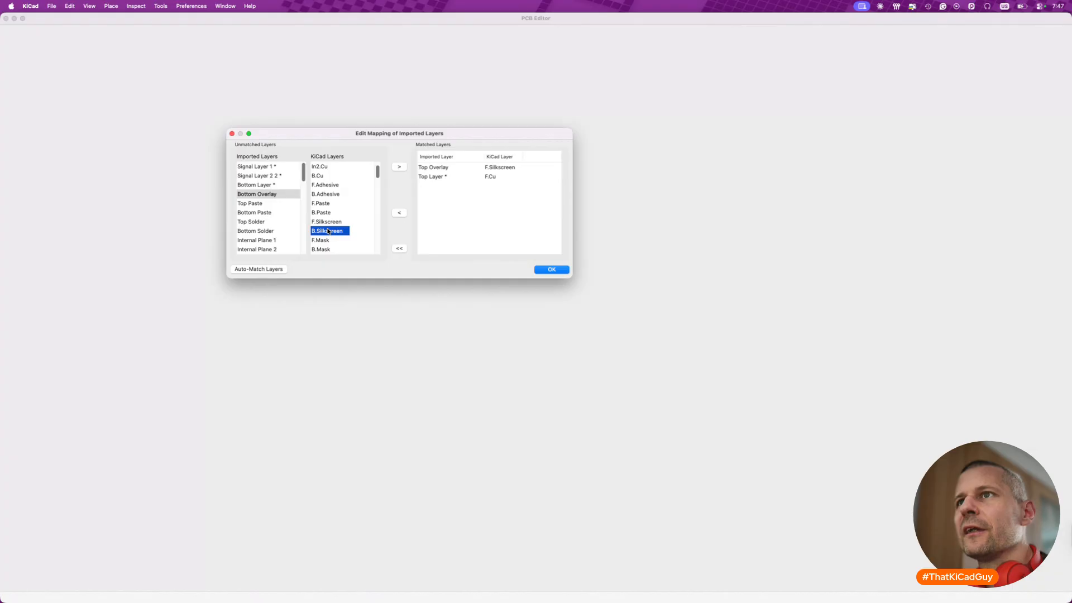
{"action": "left_click", "coordinate": [400, 167]}
- Match the imported Bottom Layer to KiCad's B.Cu
{"action": "left_click", "coordinate": [265, 184]}
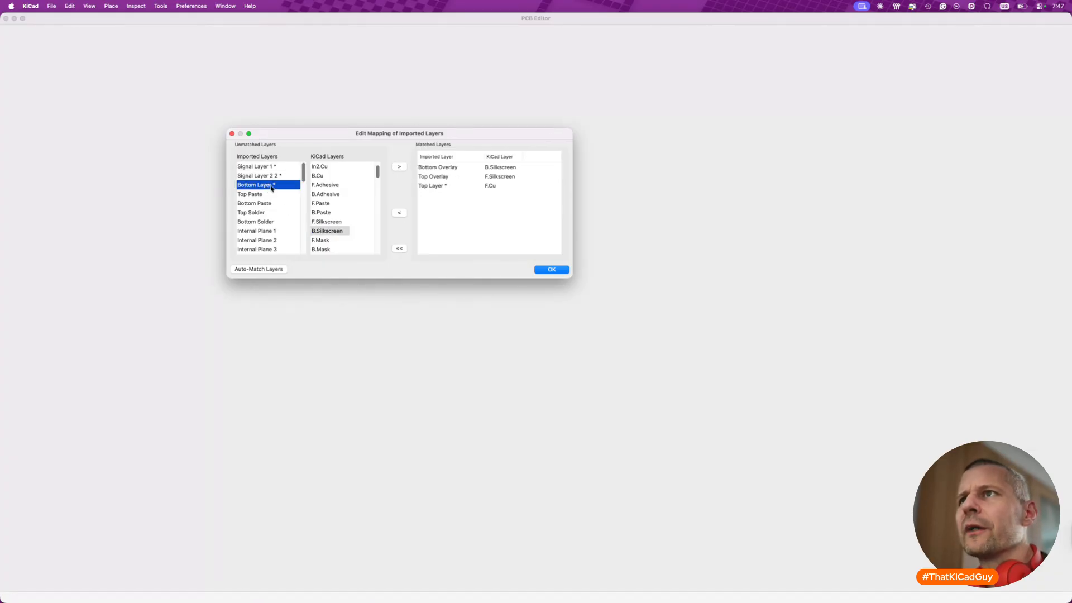
{"action": "left_click", "coordinate": [331, 177]}
{"action": "left_click", "coordinate": [399, 167]}
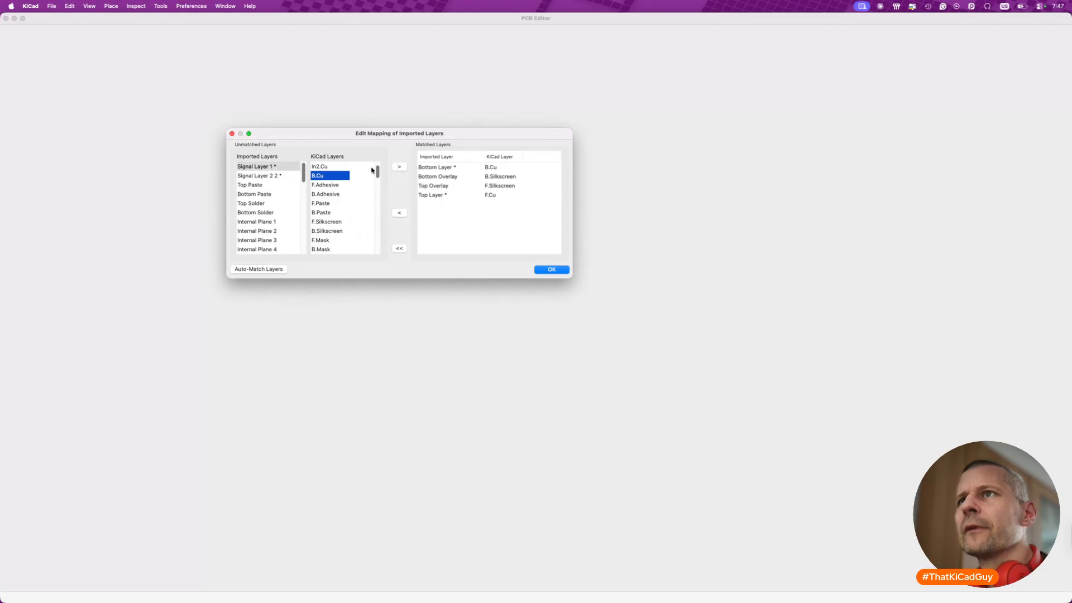
- Match the inner copper layers, Signal Layer 1 to In1.Cu and Signal Layer 2 2 to In2.Cu
{"action": "left_click", "coordinate": [264, 167]}
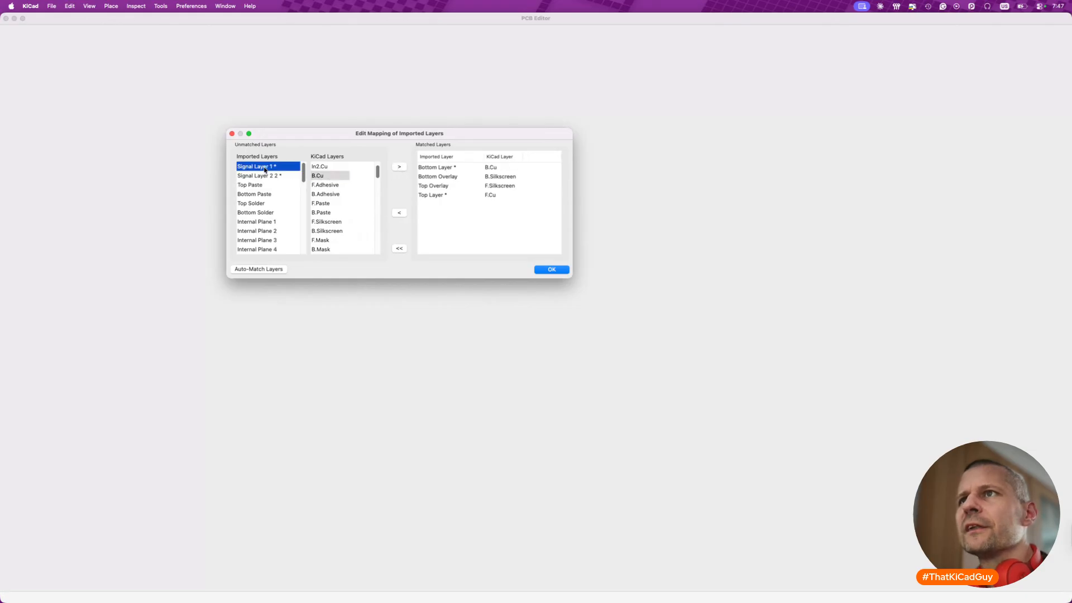
{"action": "scroll", "coordinate": [334, 171], "scroll_direction": "up", "scroll_amount": 1}
{"action": "left_click", "coordinate": [324, 175]}
{"action": "left_click", "coordinate": [399, 167]}
{"action": "left_click", "coordinate": [275, 167]}
{"action": "left_click", "coordinate": [330, 185]}
{"action": "left_click", "coordinate": [399, 167]}
- Match the imported Top Paste to F.Paste and Bottom Paste to B.Paste
{"action": "left_click", "coordinate": [249, 166]}
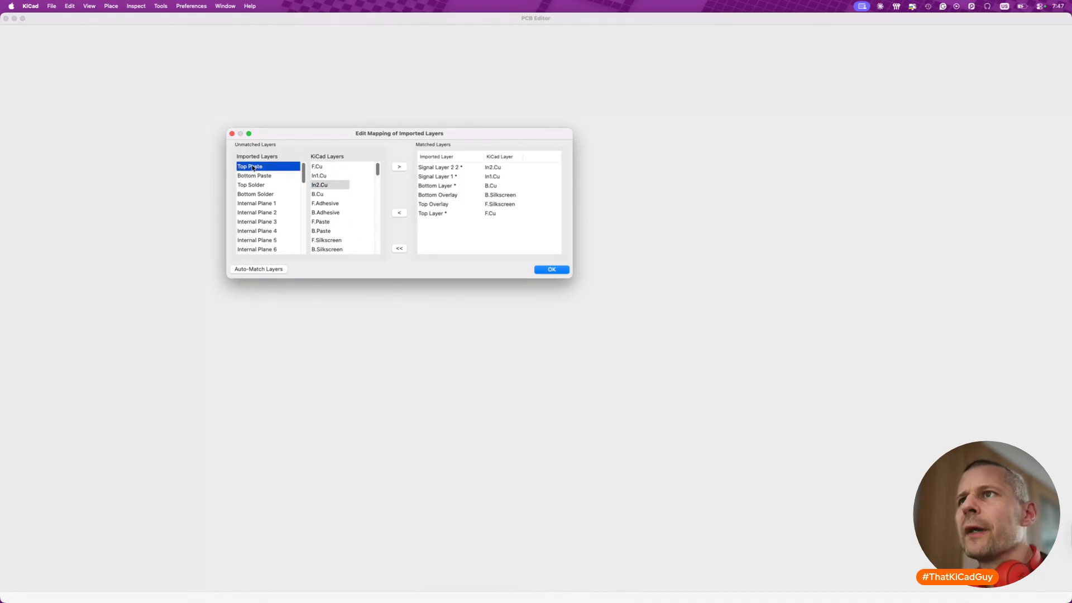
{"action": "left_click", "coordinate": [325, 222]}
{"action": "left_click", "coordinate": [256, 167]}
{"action": "left_click", "coordinate": [323, 231]}
{"action": "left_click", "coordinate": [399, 167]}
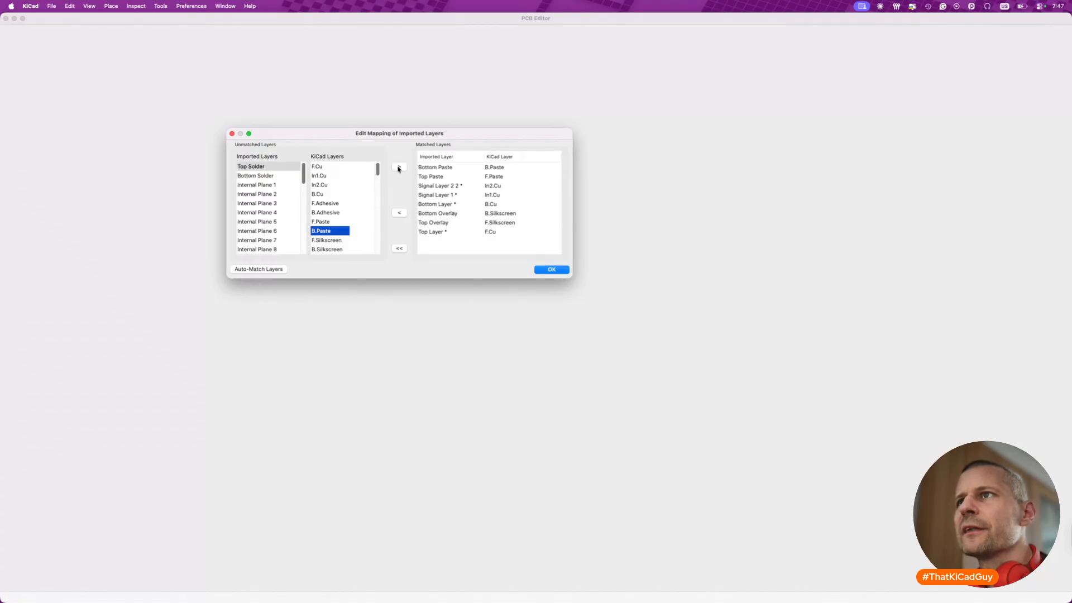
- Examine the remaining unmatched imported and KiCad layers for counterparts to Top Solder, enlarging the mapping dialog to show more entries
{"action": "left_click", "coordinate": [256, 175]}
{"action": "left_click", "coordinate": [256, 166]}
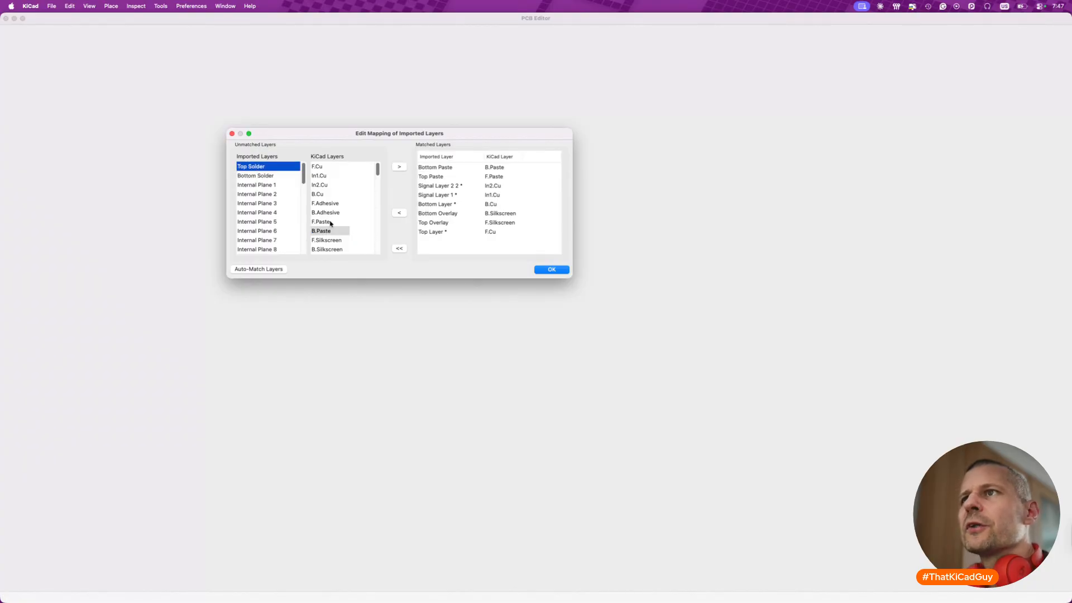
{"action": "scroll", "coordinate": [338, 218], "scroll_direction": "down", "scroll_amount": 3}
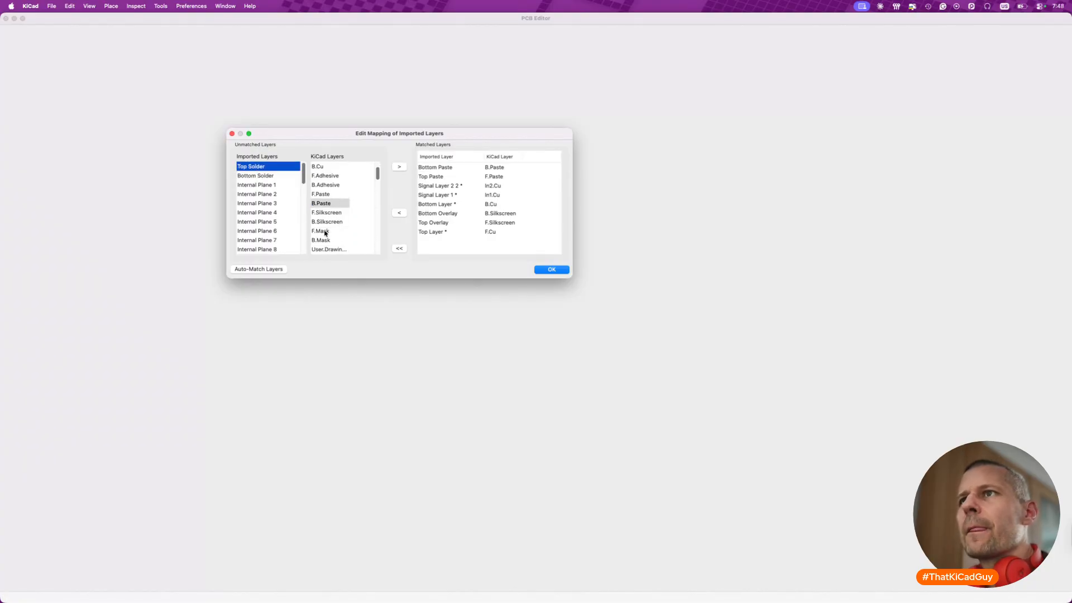
{"action": "scroll", "coordinate": [344, 232], "scroll_direction": "down", "scroll_amount": 5}
{"action": "scroll", "coordinate": [343, 231], "scroll_direction": "up", "scroll_amount": 1}
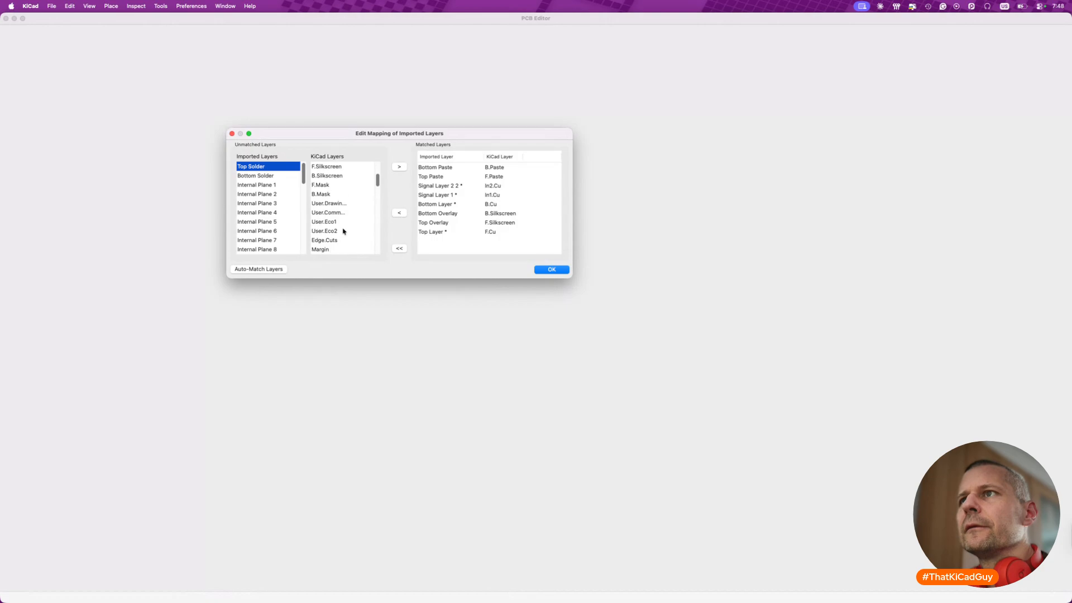
{"action": "scroll", "coordinate": [343, 231], "scroll_direction": "up", "scroll_amount": 3}
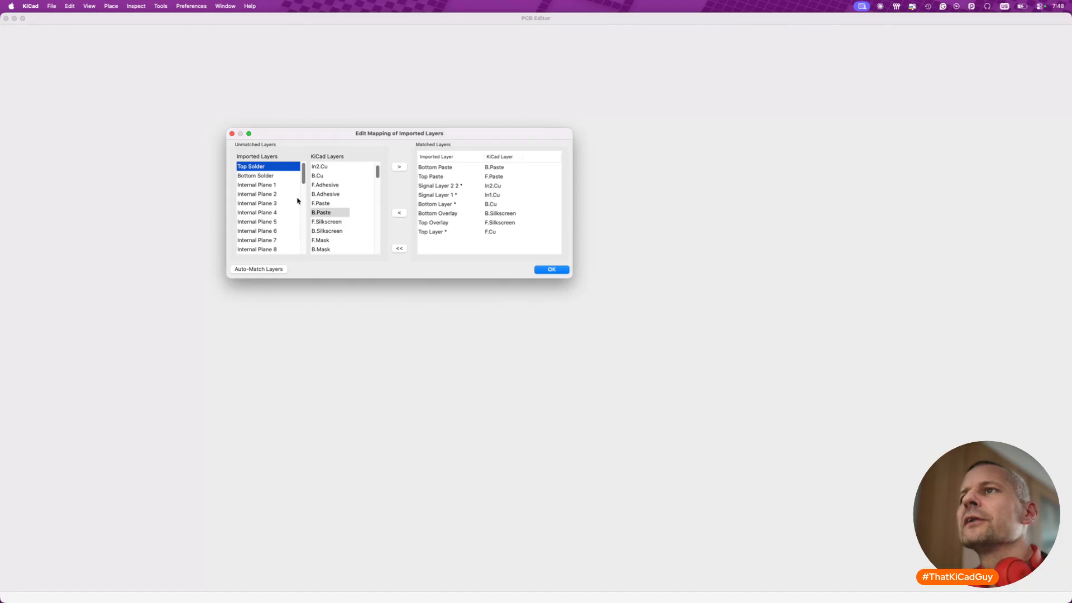
{"action": "scroll", "coordinate": [341, 210], "scroll_direction": "down", "scroll_amount": 3}
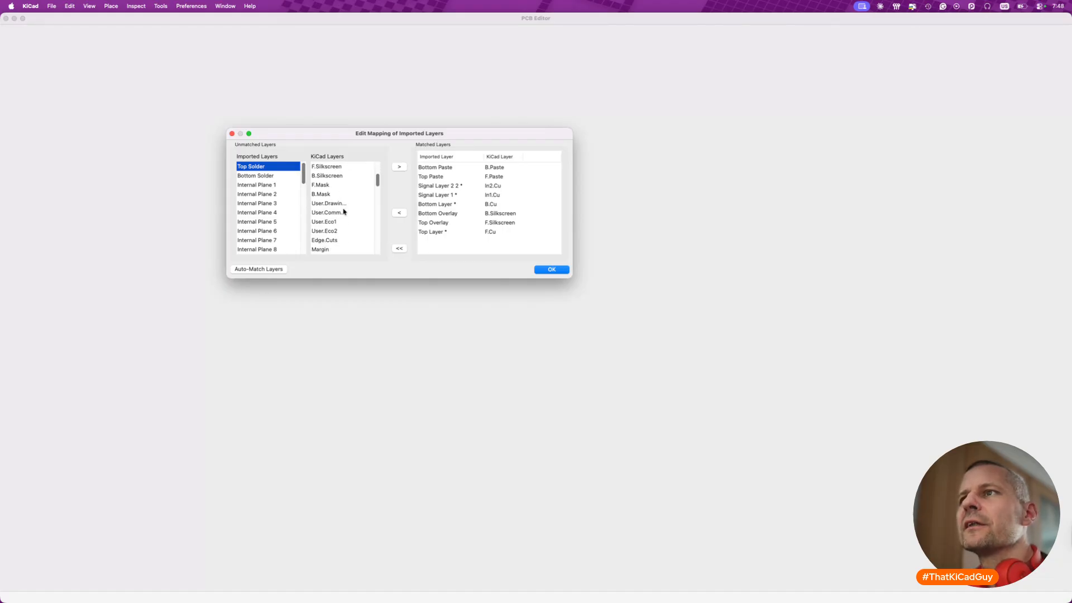
{"action": "scroll", "coordinate": [260, 224], "scroll_direction": "down", "scroll_amount": 8}
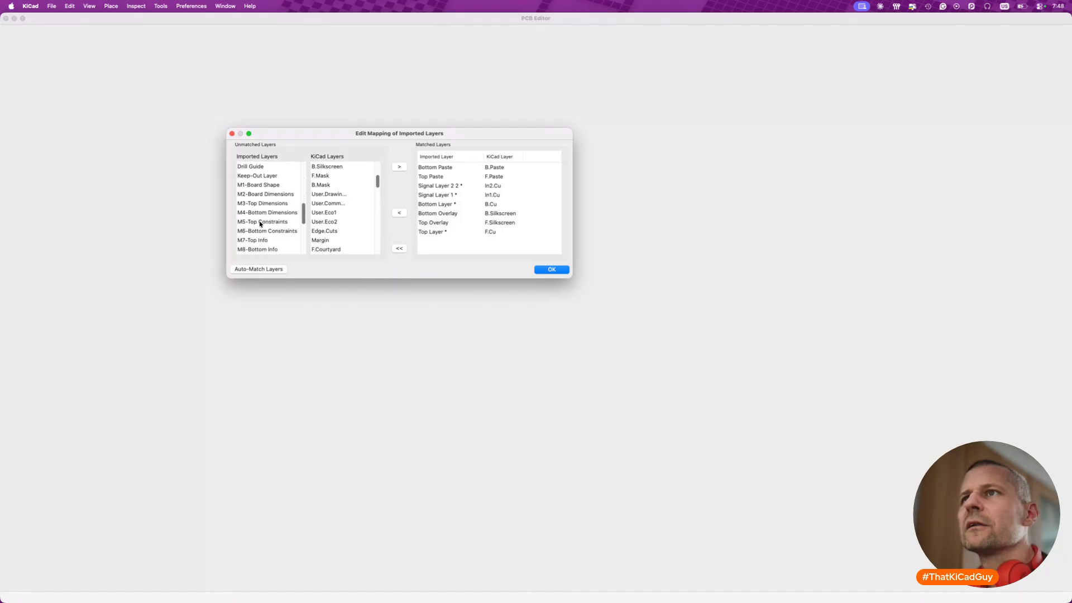
{"action": "scroll", "coordinate": [260, 223], "scroll_direction": "down", "scroll_amount": 10}
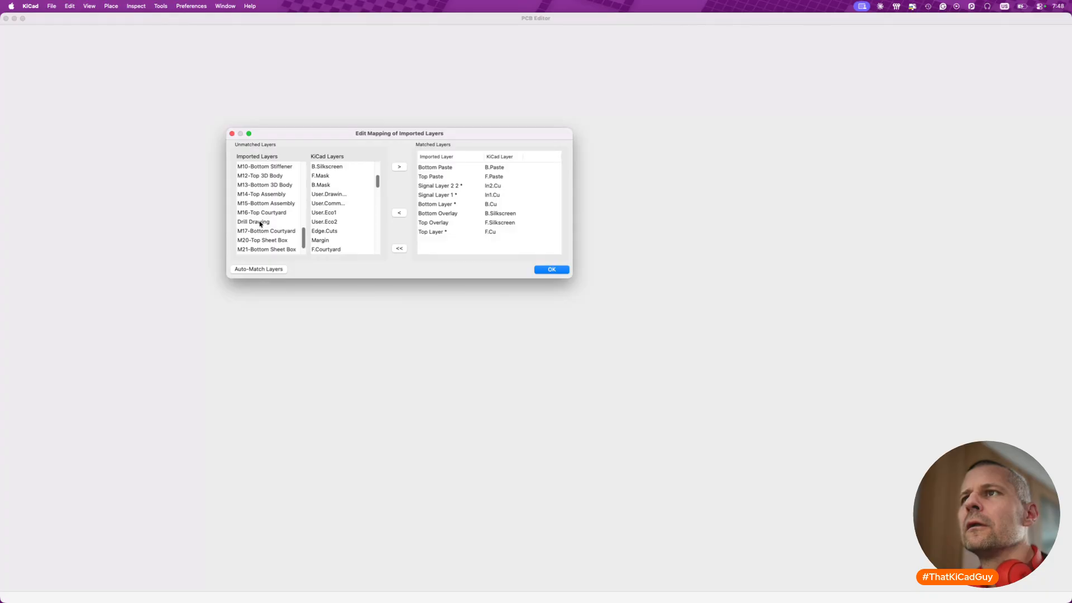
{"action": "scroll", "coordinate": [260, 223], "scroll_direction": "up", "scroll_amount": 15}
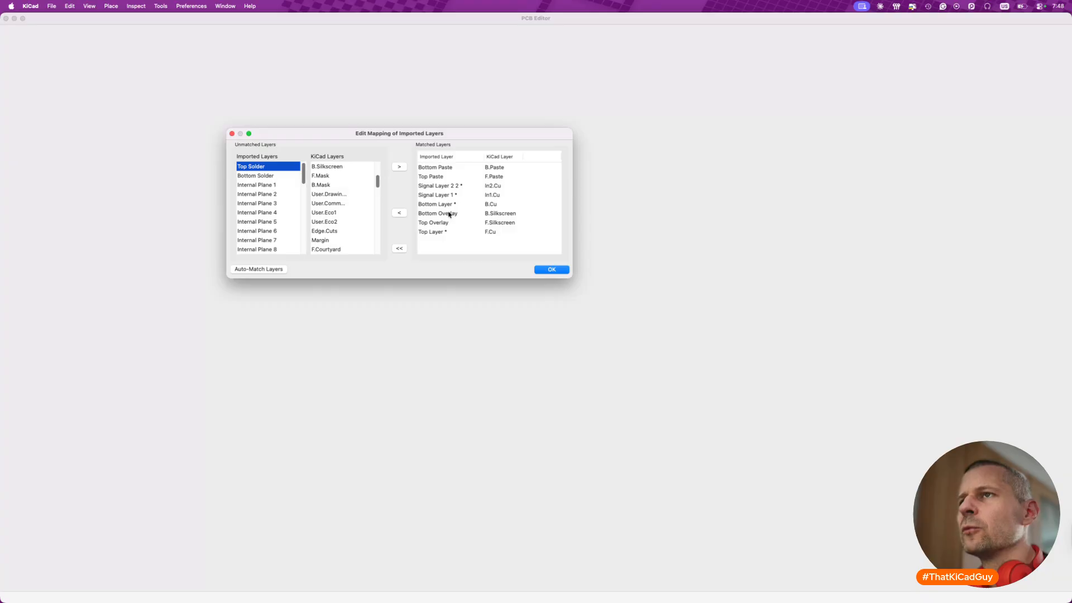
{"action": "left_click_drag", "start_coordinate": [300, 278], "coordinate": [290, 430]}
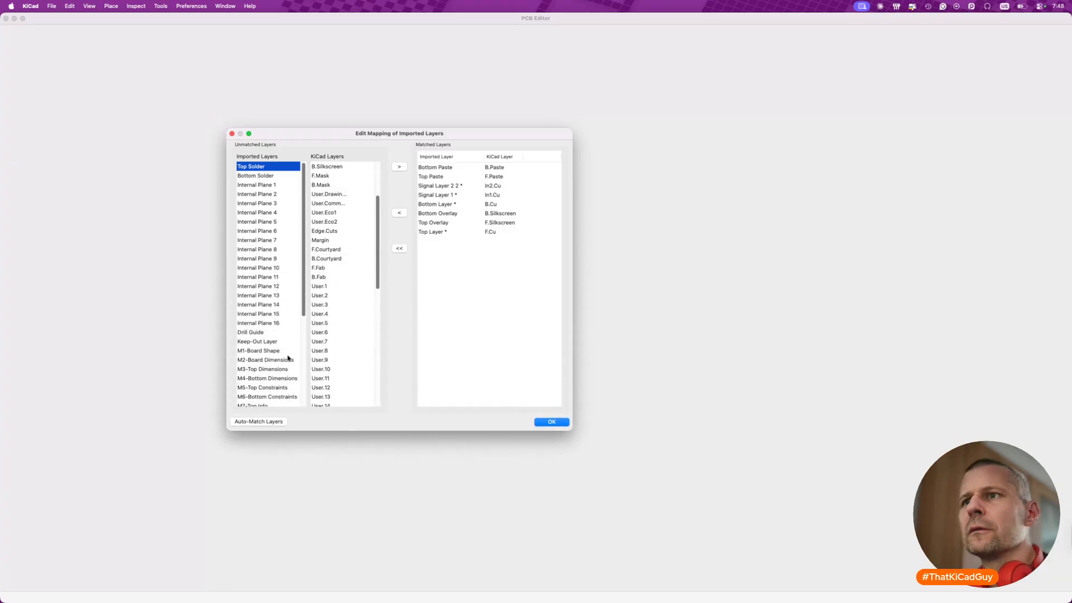
{"action": "scroll", "coordinate": [289, 358], "scroll_direction": "down", "scroll_amount": 5}
{"action": "scroll", "coordinate": [288, 358], "scroll_direction": "down", "scroll_amount": 1}
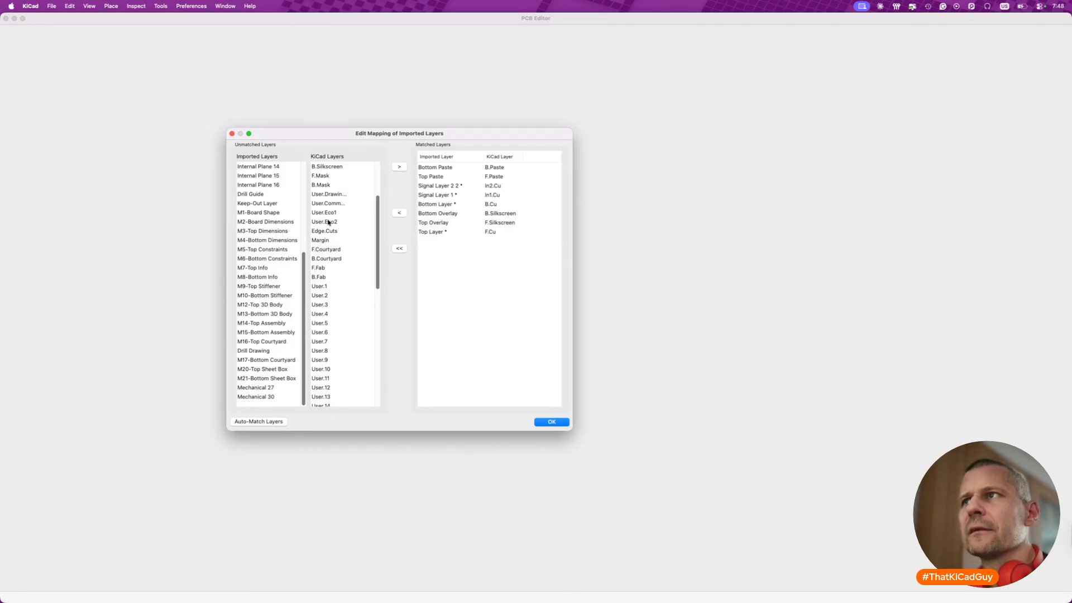
{"action": "scroll", "coordinate": [282, 215], "scroll_direction": "up", "scroll_amount": 10}
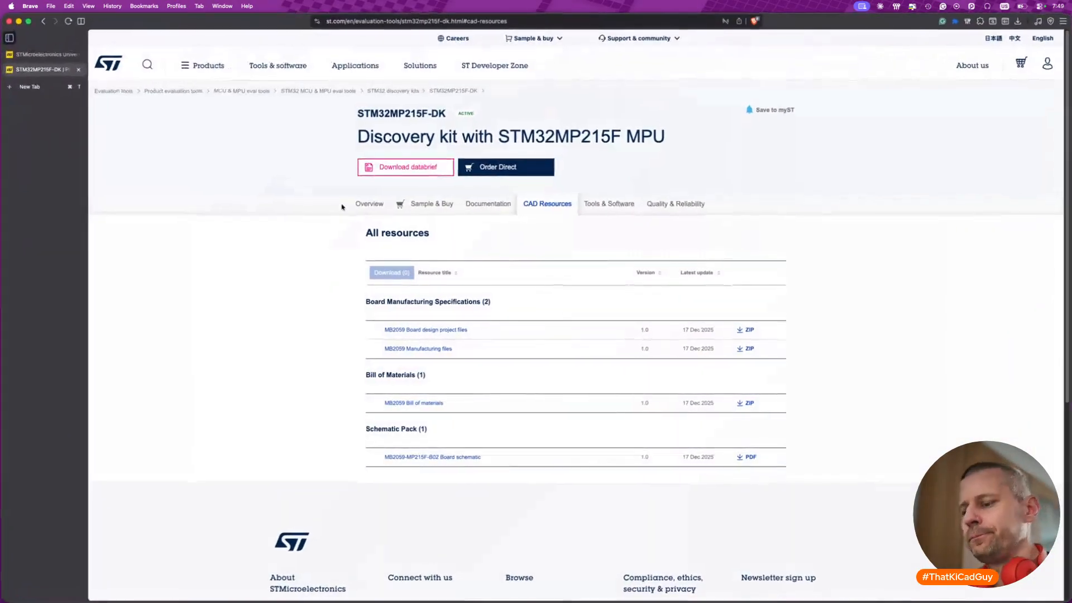
- Switch to the Brave browser and open Google Gemini in a new tab
{"action": "key", "text": "super+t"}
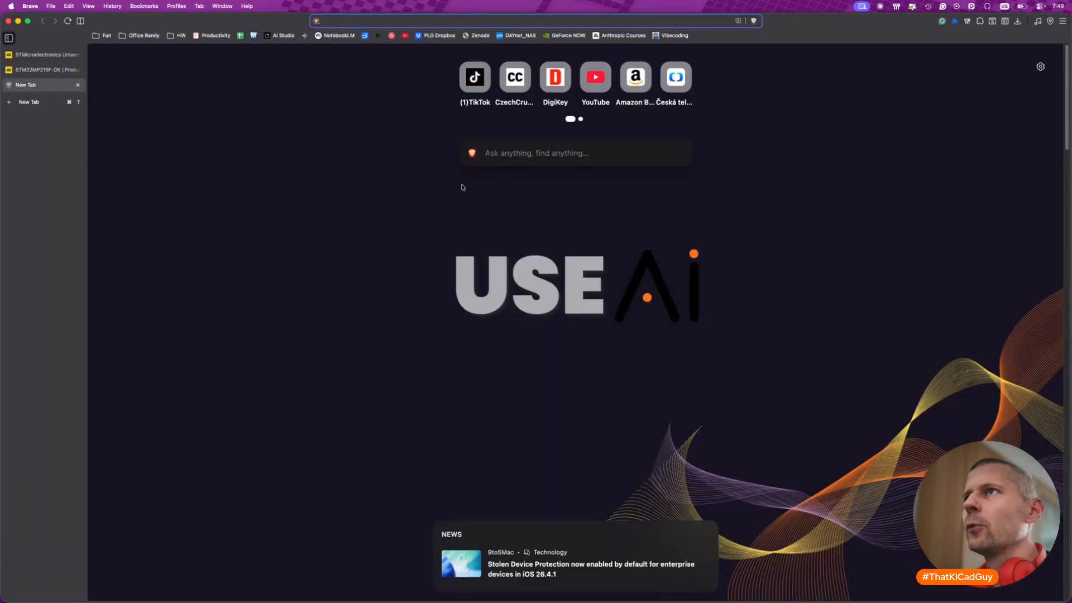
{"action": "type", "text": "gemini.google.com"}
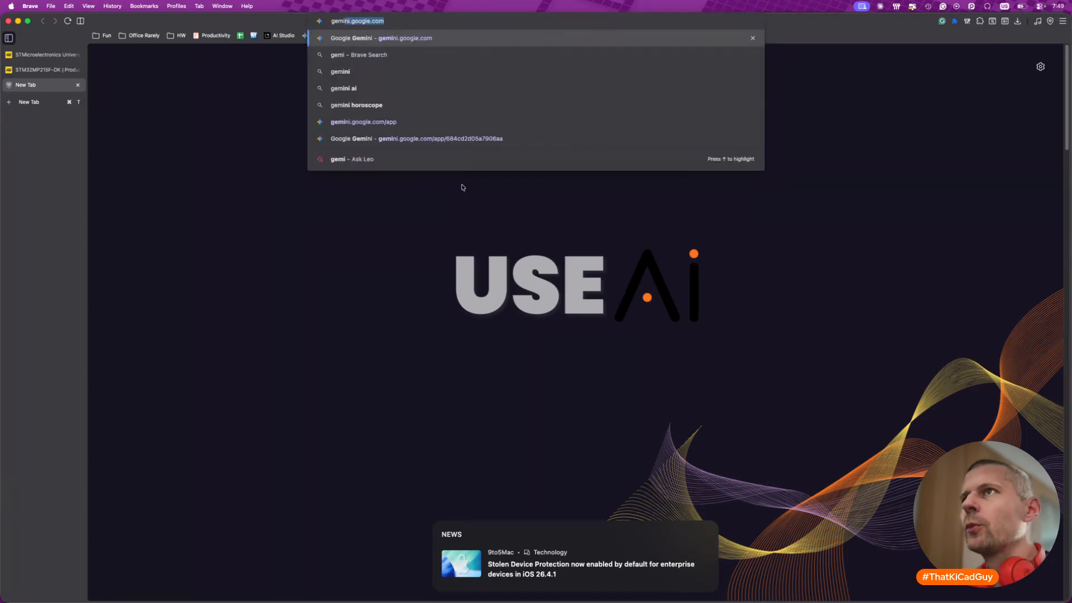
{"action": "key", "text": "Return"}
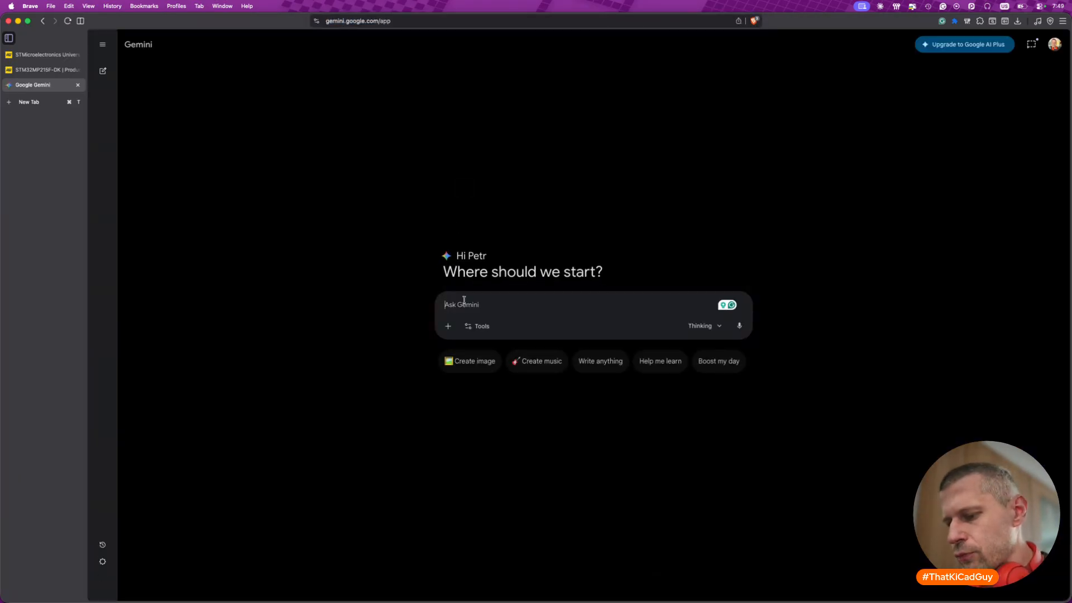
- Ask Gemini about Altium Designer PCB layer files/names: what the SOLDER layer is and what the PASTE layer is
{"action": "type", "text": "l"}
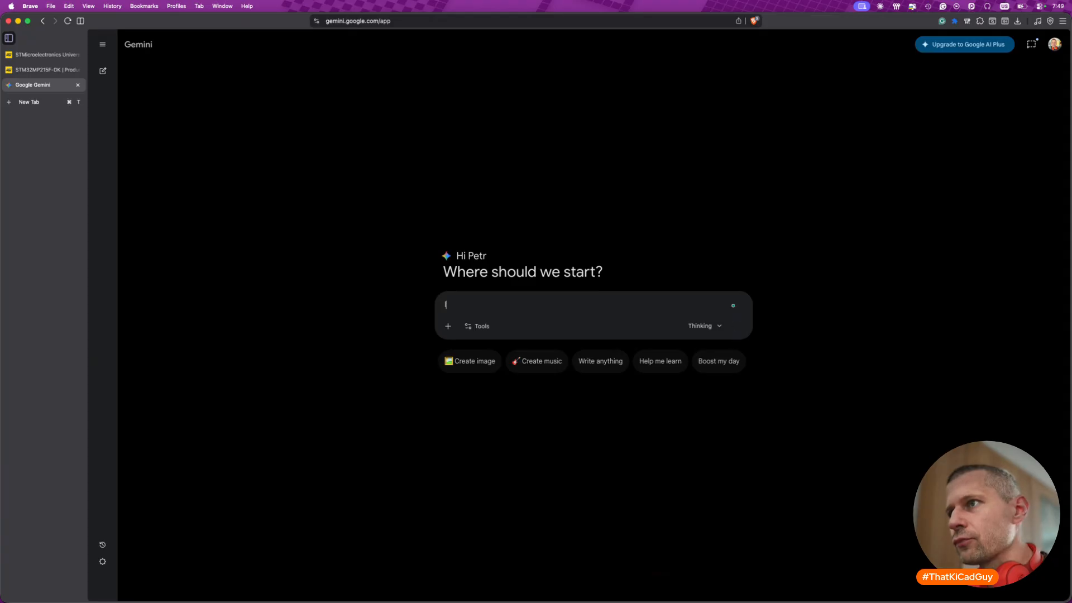
{"action": "type", "text": "ets talk Altuim"}
{"action": "key", "text": "BackSpace"}
{"action": "key", "text": "BackSpace"}
{"action": "key", "text": "BackSpace"}
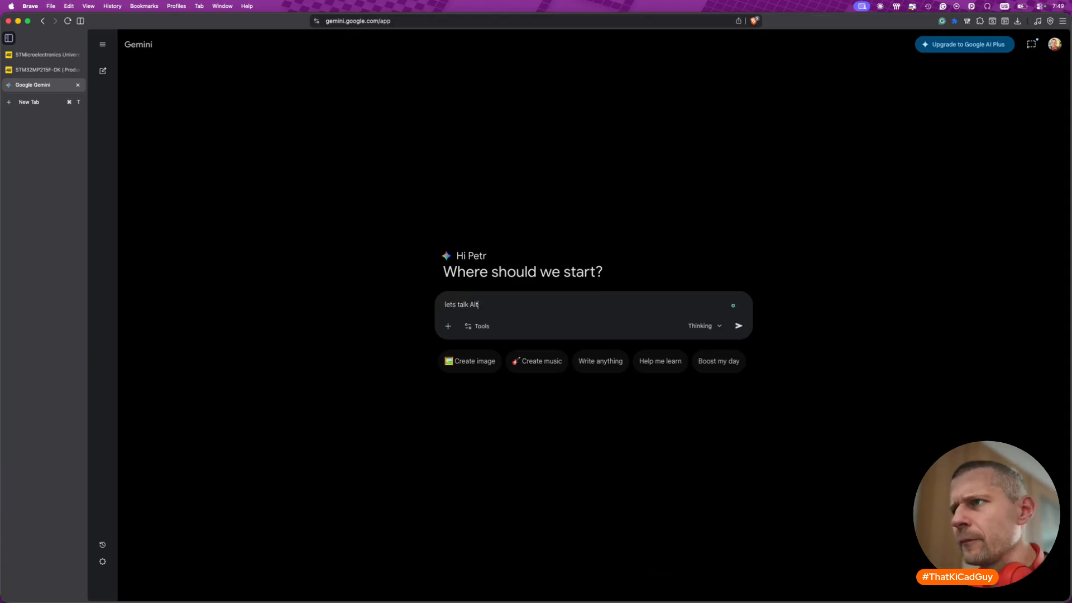
{"action": "type", "text": "ium Designer"}
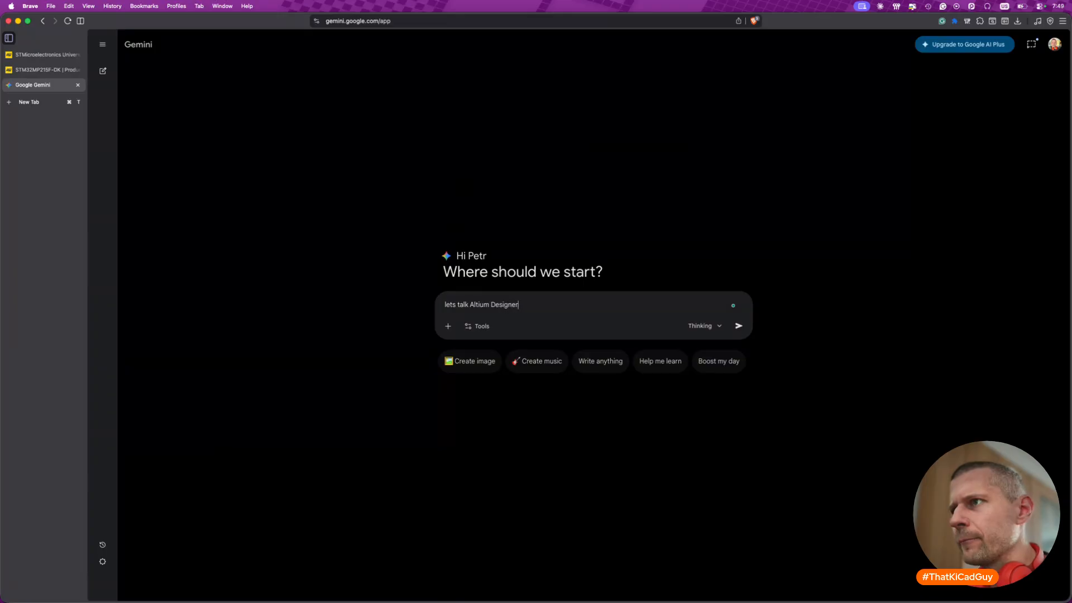
{"action": "type", "text": " PC"}
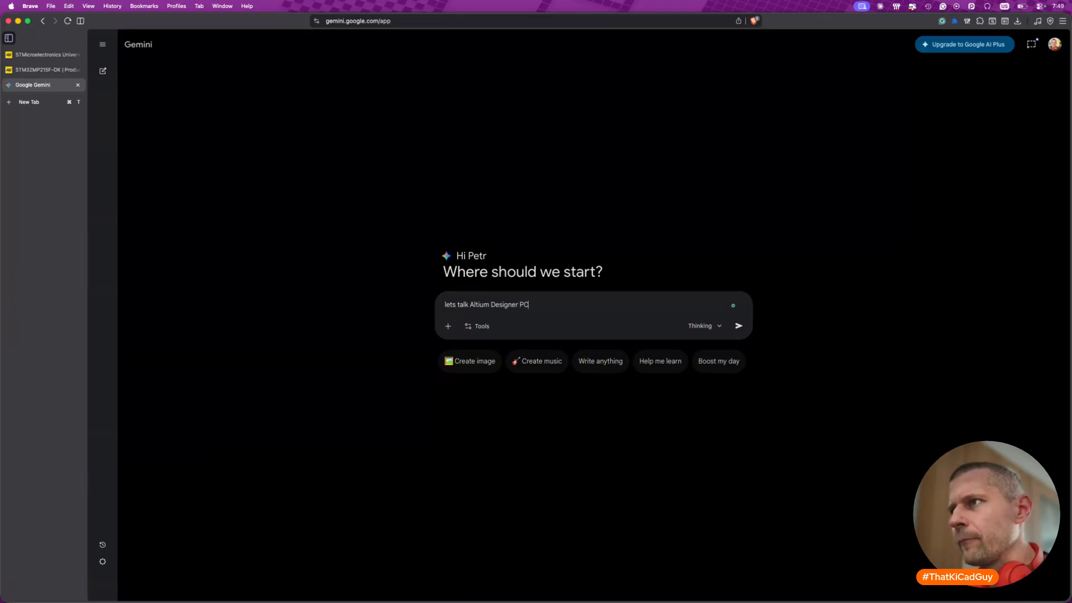
{"action": "type", "text": "B layer"}
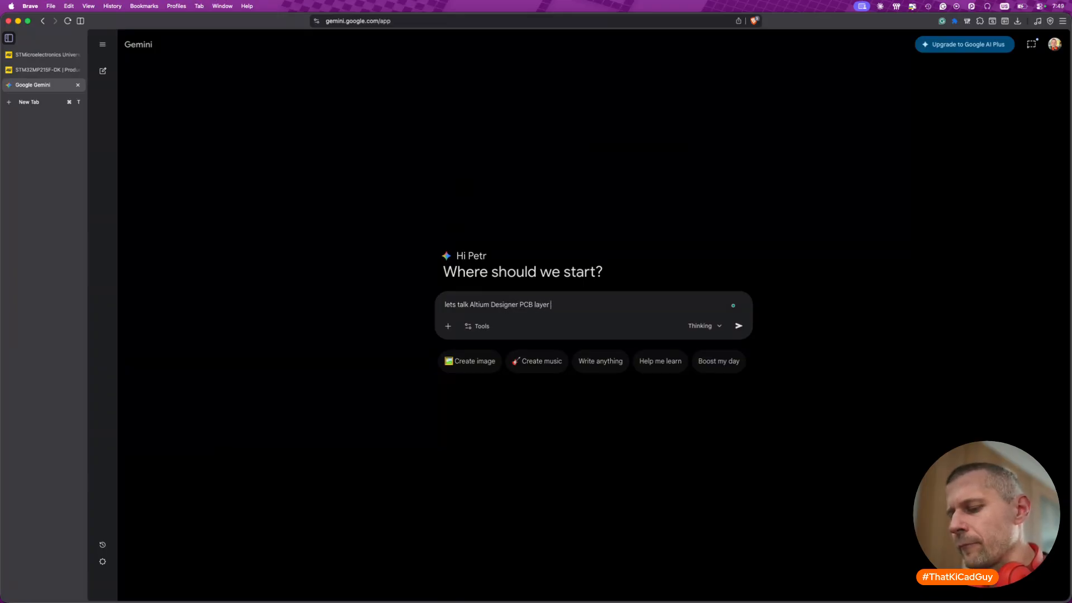
{"action": "type", "text": " files/"}
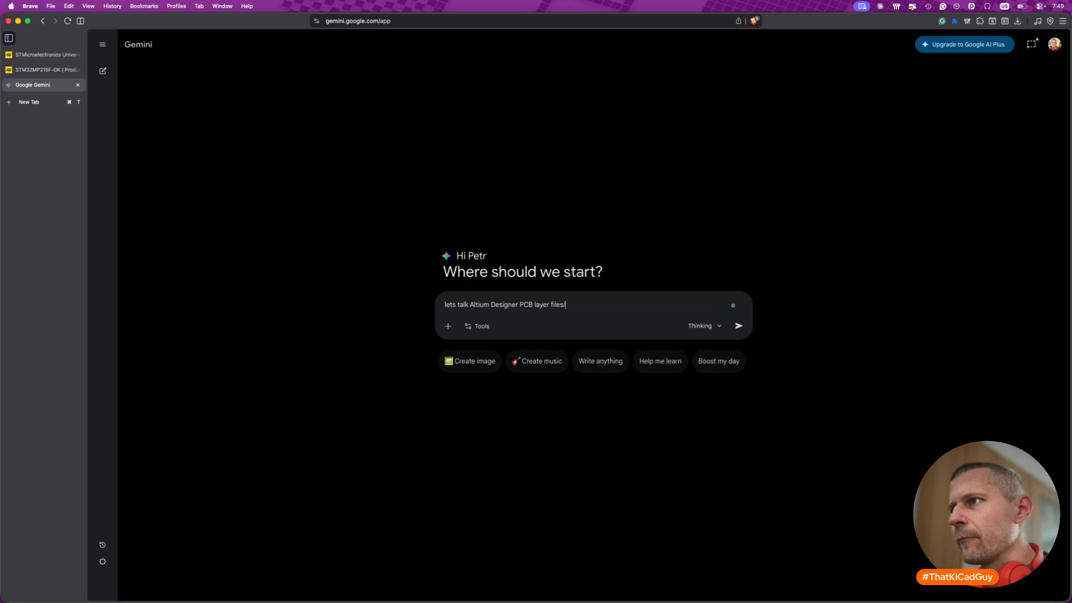
{"action": "type", "text": "names. "}
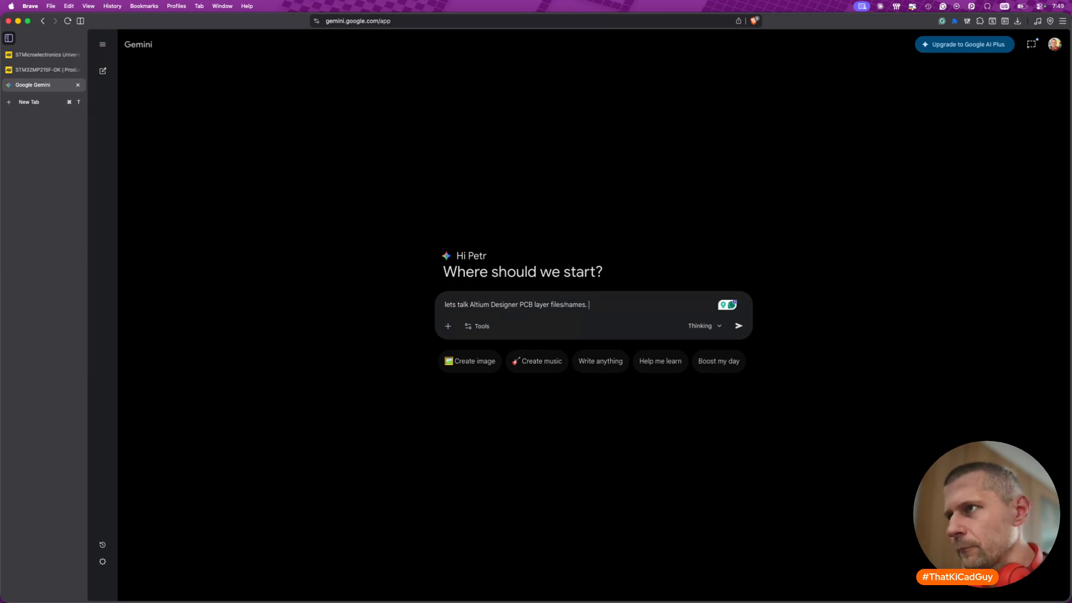
{"action": "type", "text": "What is th"}
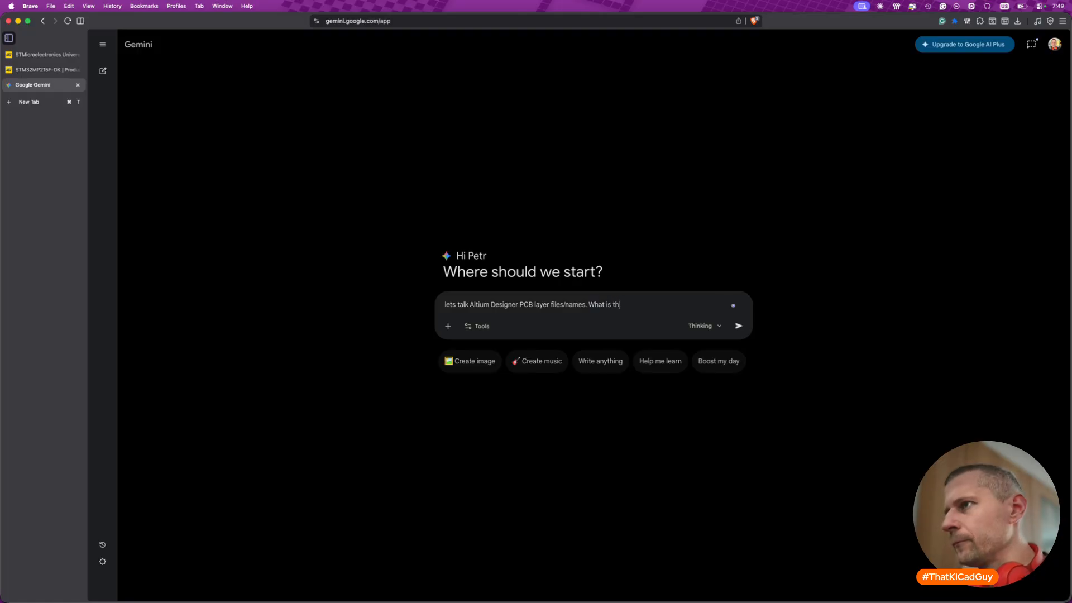
{"action": "type", "text": "e SOLDER past"}
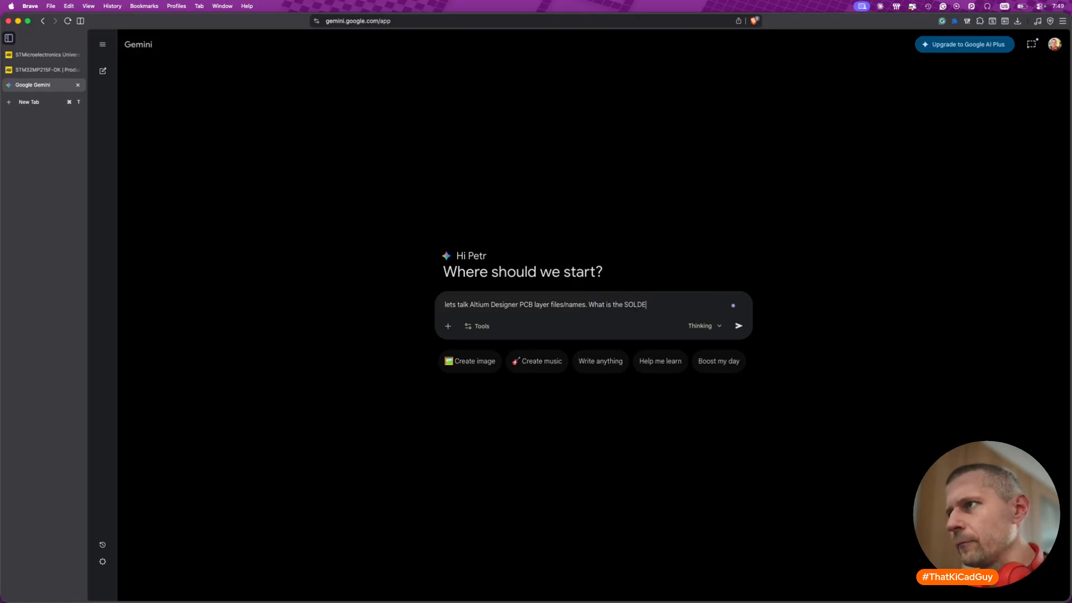
{"action": "key", "text": "BackSpace"}
{"action": "key", "text": "BackSpace"}
{"action": "key", "text": "BackSpace"}
{"action": "key", "text": "BackSpace"}
{"action": "type", "text": "layer and what is the "}
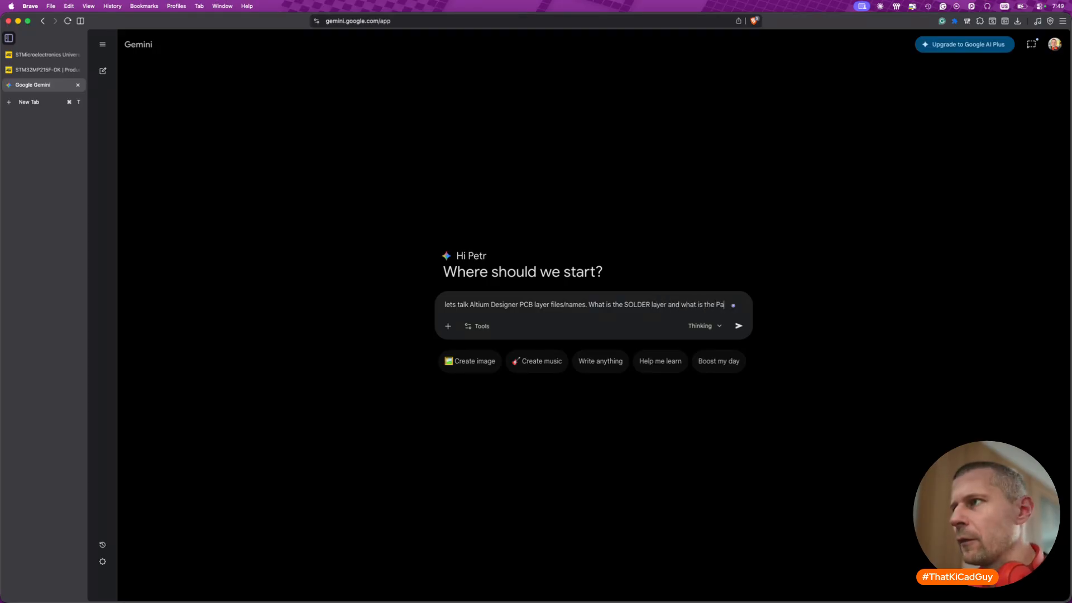
{"action": "type", "text": "PASTE layer?"}
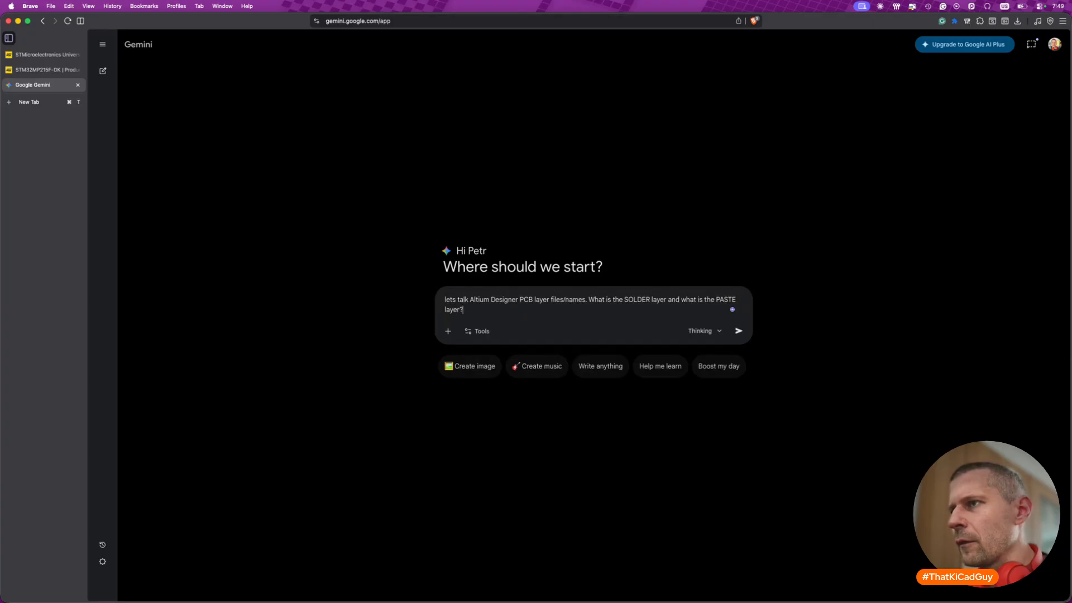
{"action": "key", "text": "Return"}
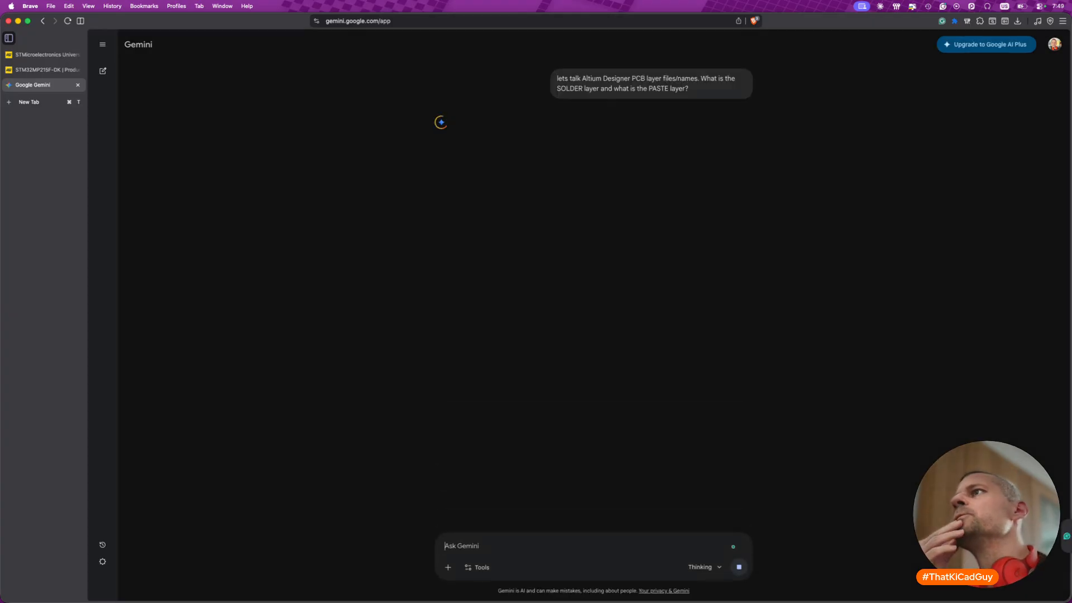
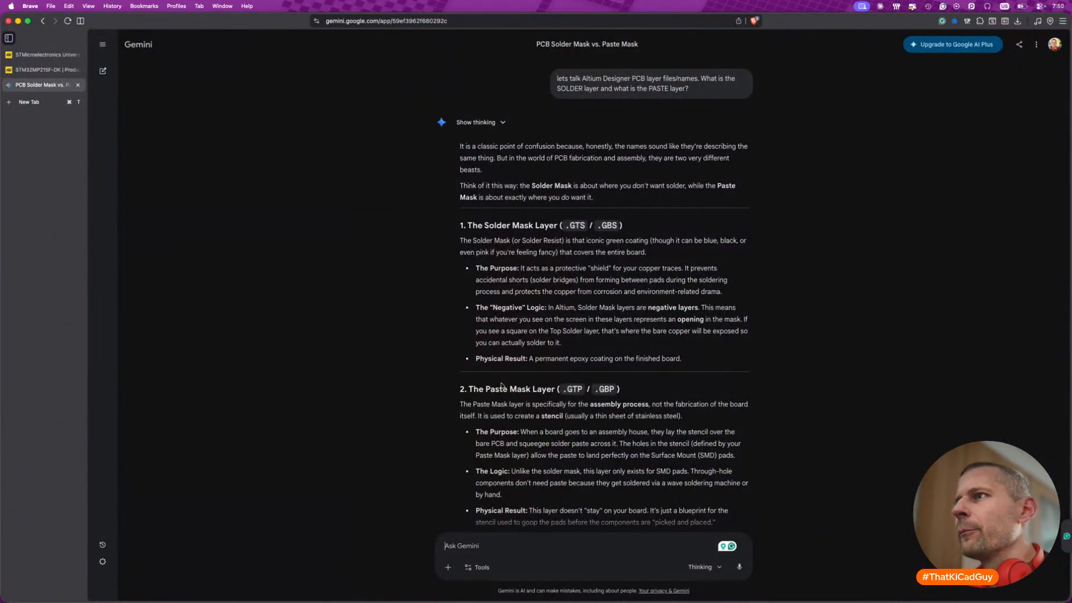
- Highlight the Solder Mask and Paste Mask layer headings while reading Gemini's explanation
{"action": "left_click_drag", "start_coordinate": [466, 226], "coordinate": [513, 226]}
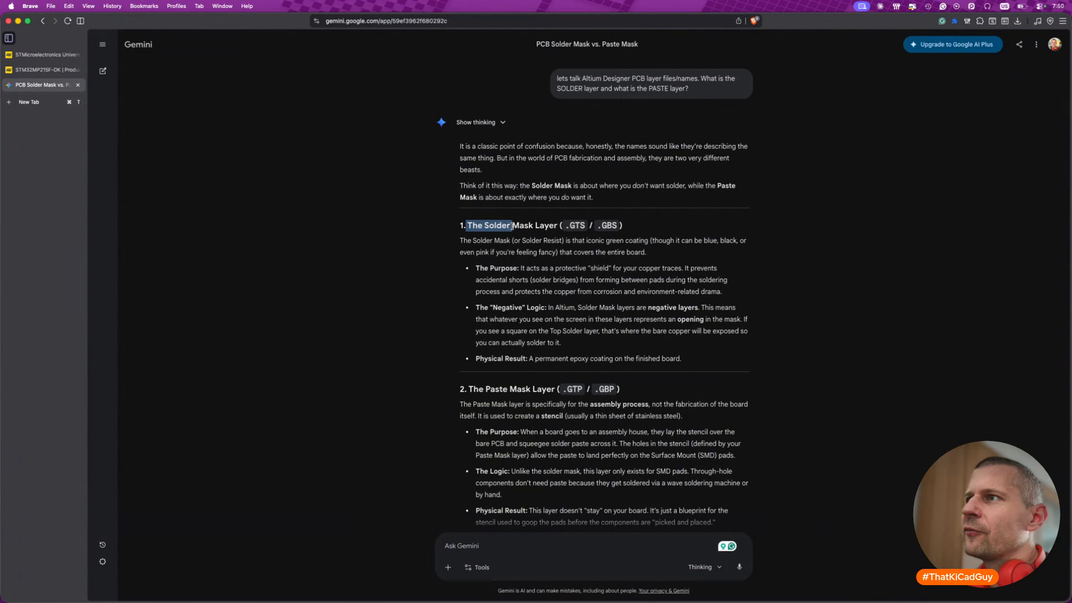
{"action": "left_click_drag", "start_coordinate": [468, 389], "coordinate": [509, 389]}
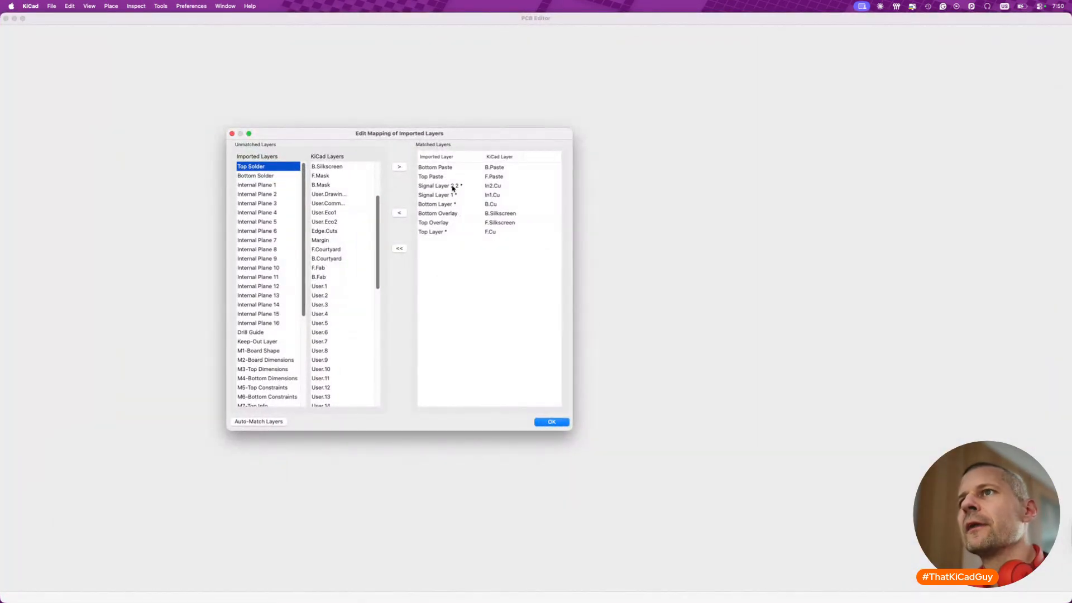
- Switch back to KiCad and match the imported Top Solder to F.Mask and Bottom Solder to B.Mask
{"action": "left_click", "coordinate": [324, 176]}
{"action": "left_click", "coordinate": [399, 166]}
{"action": "left_click", "coordinate": [254, 167]}
{"action": "left_click", "coordinate": [323, 184]}
{"action": "left_click", "coordinate": [399, 167]}
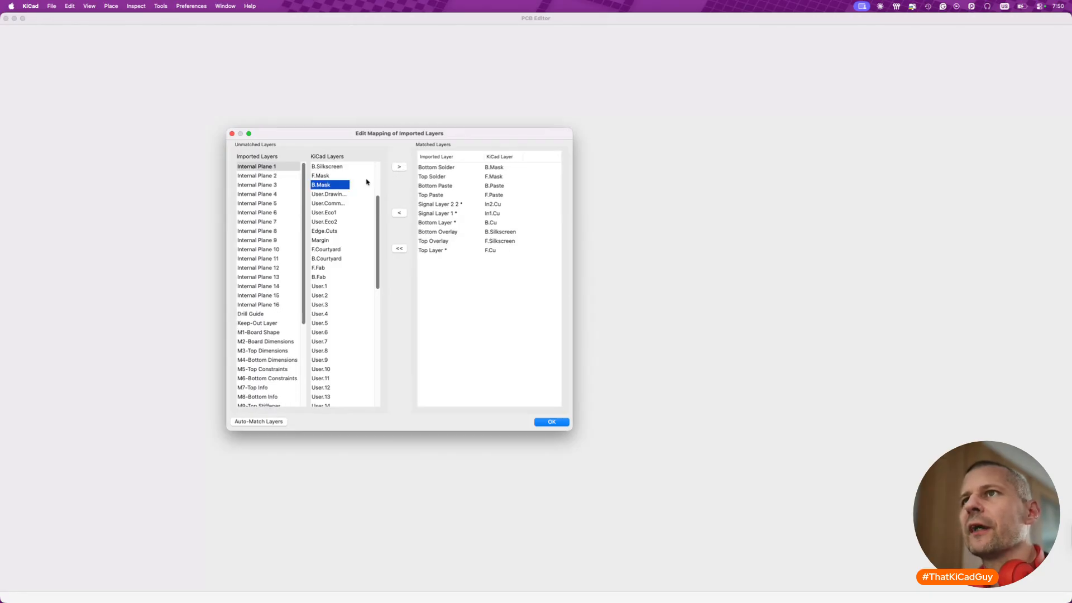
- Match the imported M1-Board Shape layer to Edge.Cuts
{"action": "left_click", "coordinate": [271, 333]}
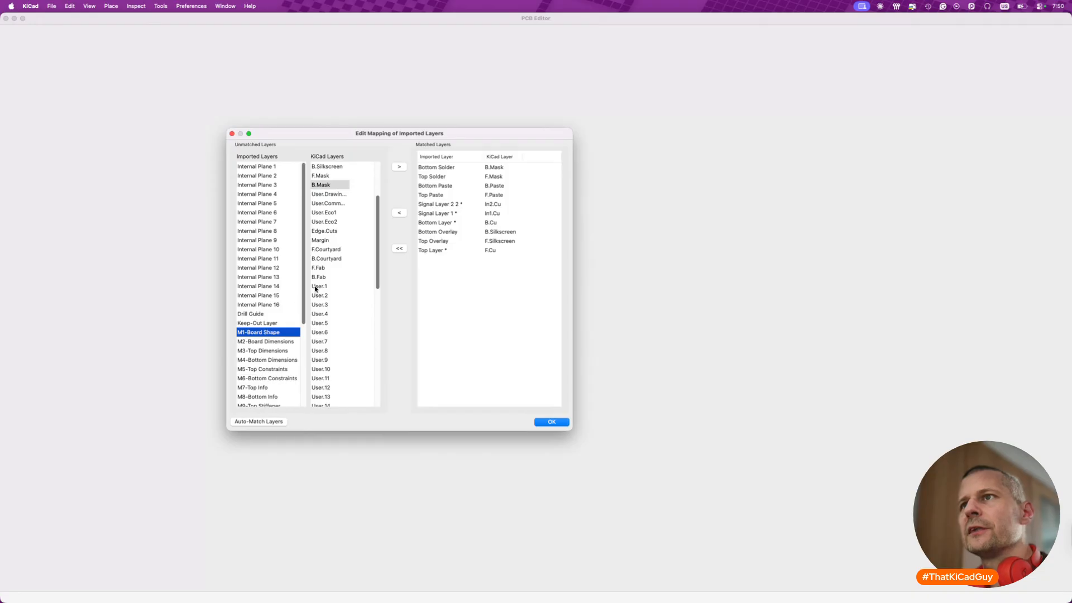
{"action": "left_click", "coordinate": [328, 231]}
{"action": "left_click", "coordinate": [399, 168]}
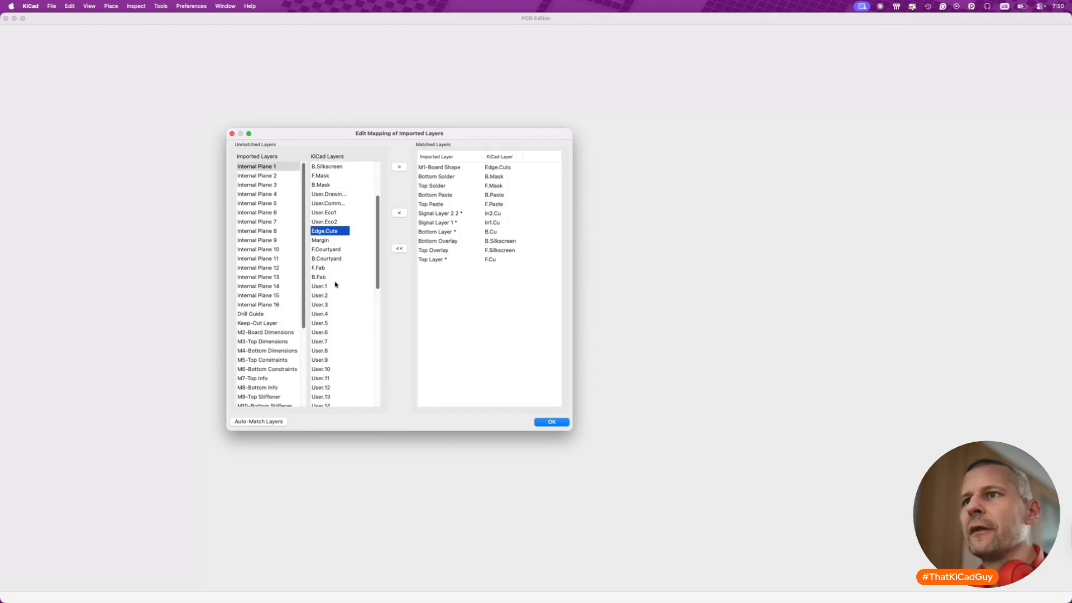
- Match the imported M14-Top Assembly to F.Fab and M15-Bottom Assembly to B.Fab
{"action": "scroll", "coordinate": [264, 350], "scroll_direction": "down", "scroll_amount": 1}
{"action": "scroll", "coordinate": [265, 350], "scroll_direction": "down", "scroll_amount": 5}
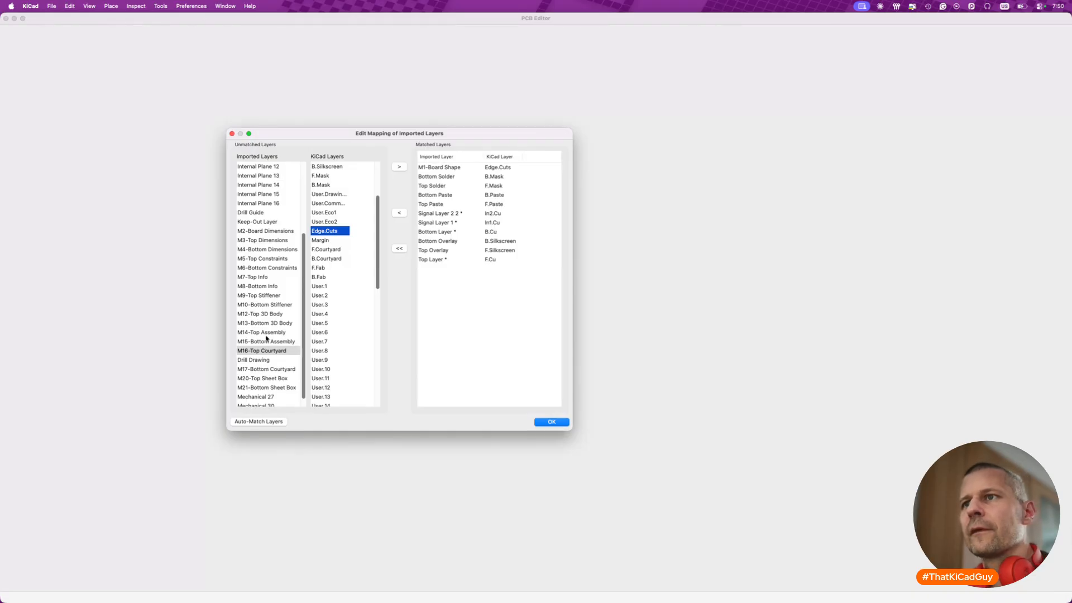
{"action": "left_click", "coordinate": [266, 336]}
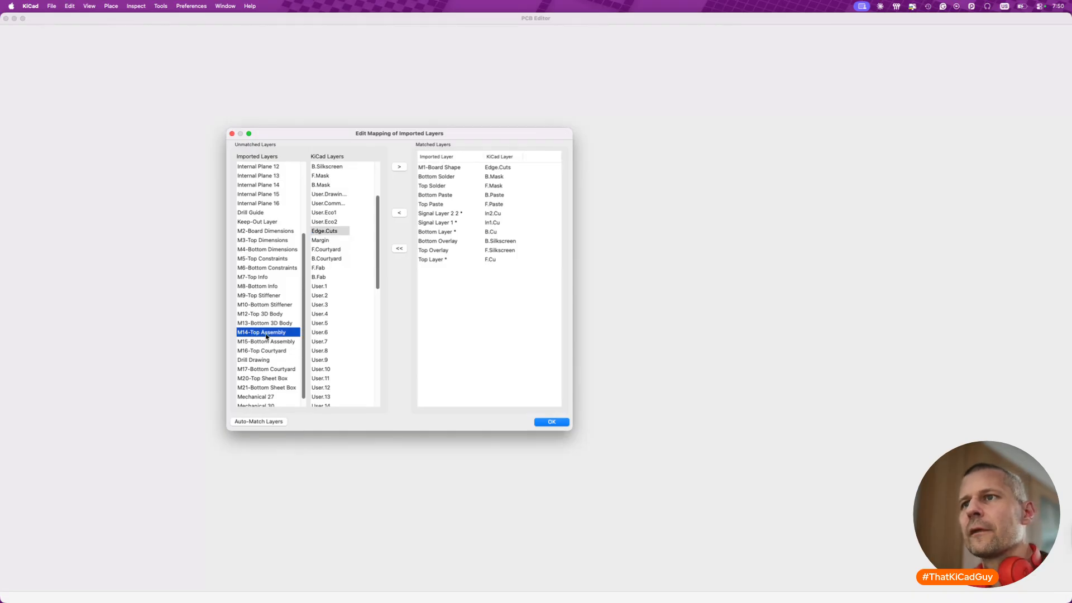
{"action": "left_click", "coordinate": [329, 269]}
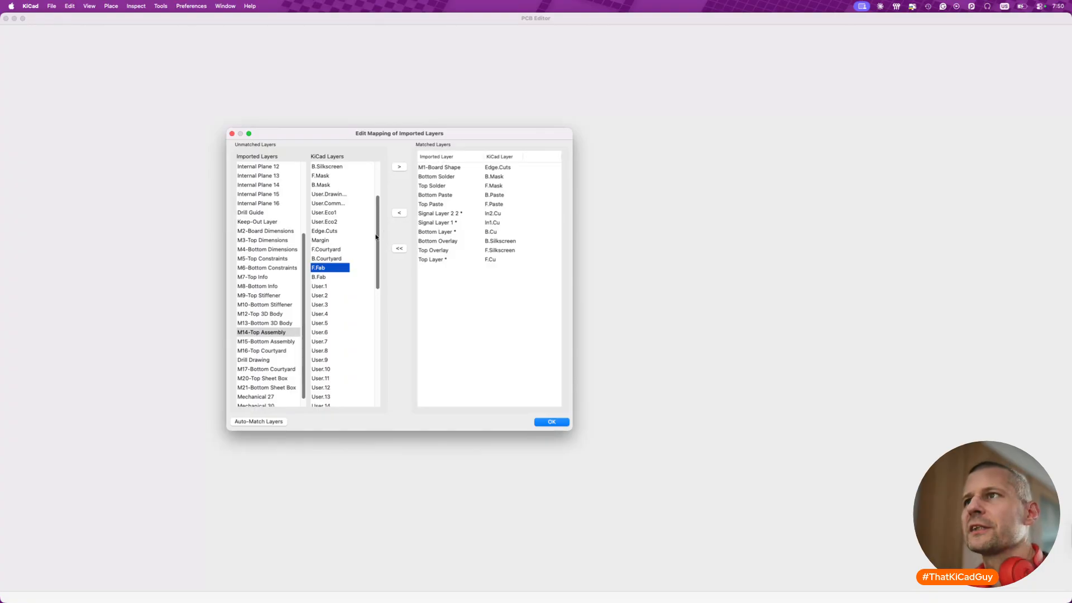
{"action": "left_click", "coordinate": [399, 167]}
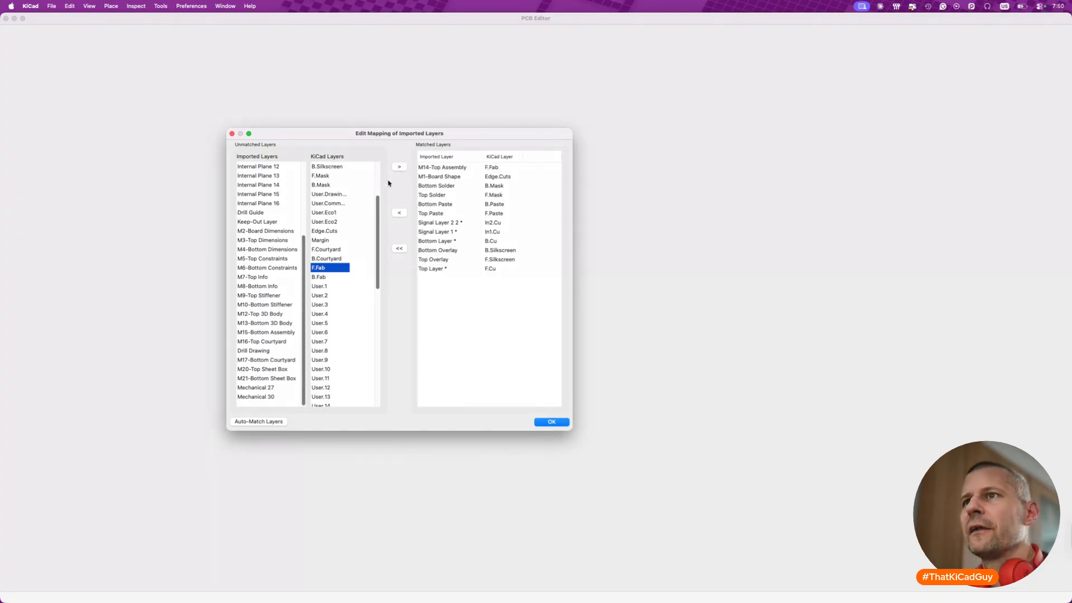
{"action": "left_click", "coordinate": [269, 333]}
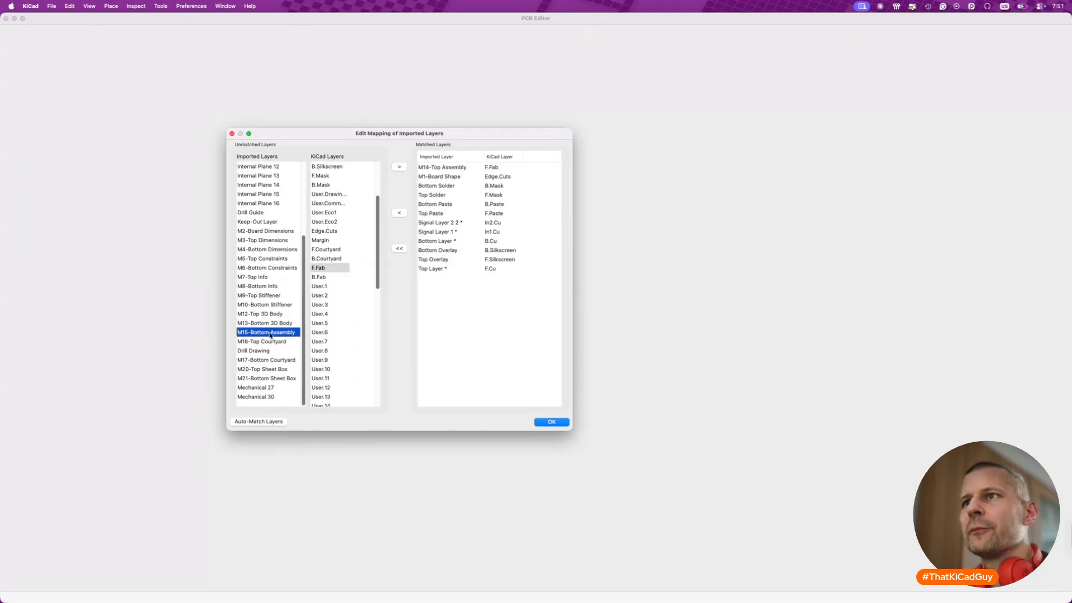
{"action": "left_click", "coordinate": [317, 279]}
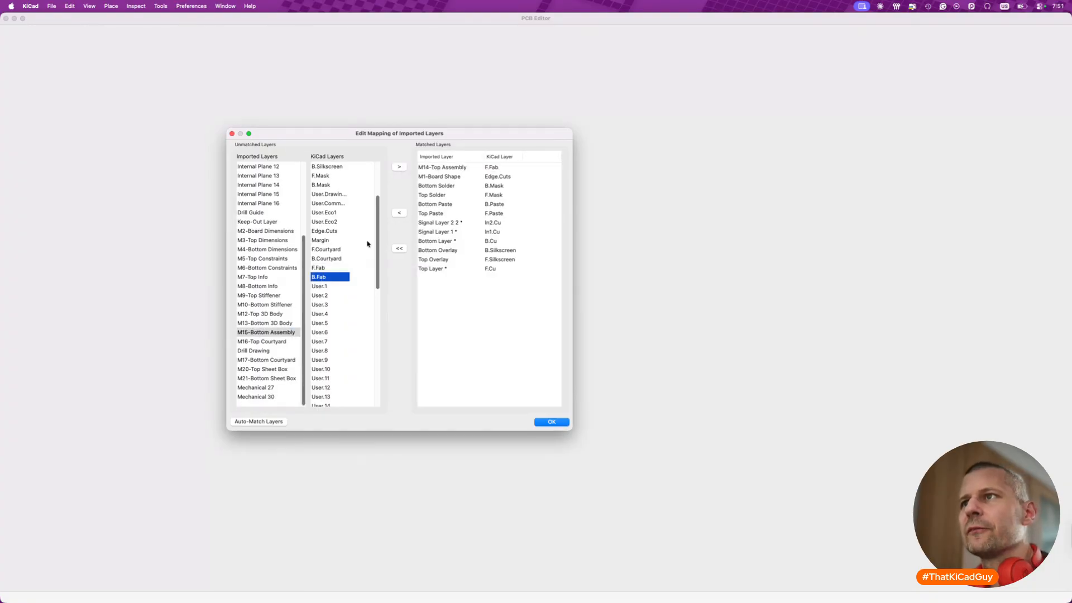
{"action": "left_click", "coordinate": [400, 167]}
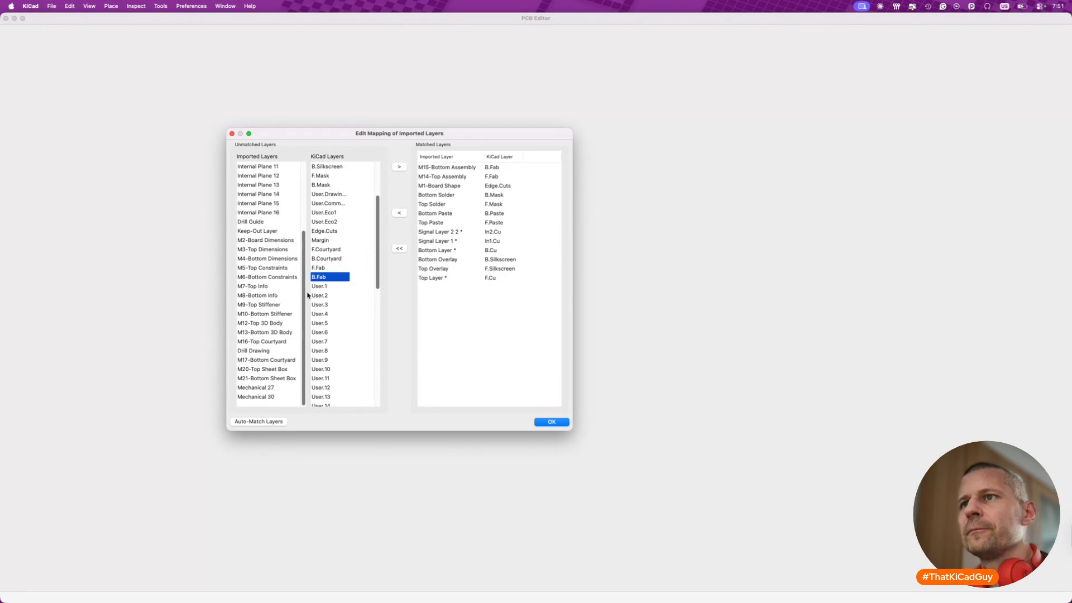
- Match the imported M16-Top Courtyard to F.Courtyard and M17-Bottom Courtyard to B.Courtyard
{"action": "left_click", "coordinate": [277, 341]}
{"action": "left_click", "coordinate": [334, 250]}
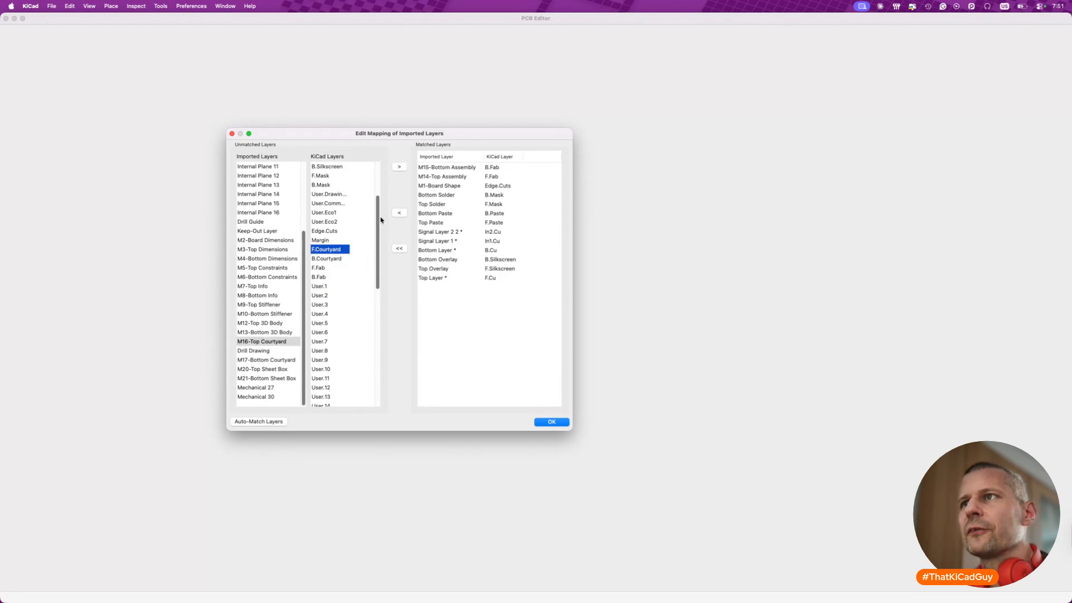
{"action": "left_click", "coordinate": [399, 167]}
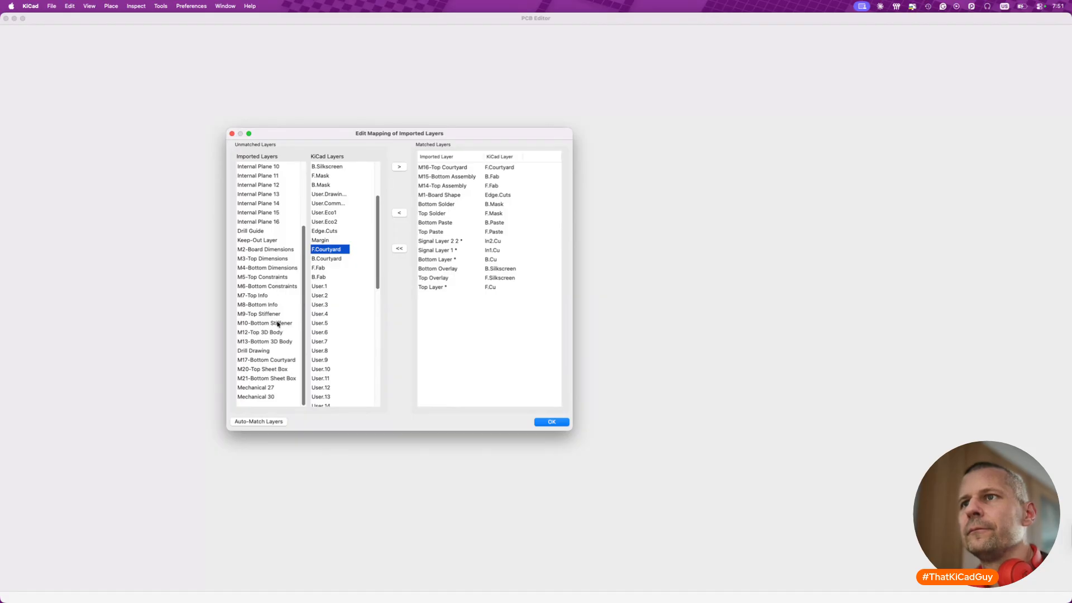
{"action": "left_click", "coordinate": [324, 259]}
{"action": "left_click", "coordinate": [399, 167]}
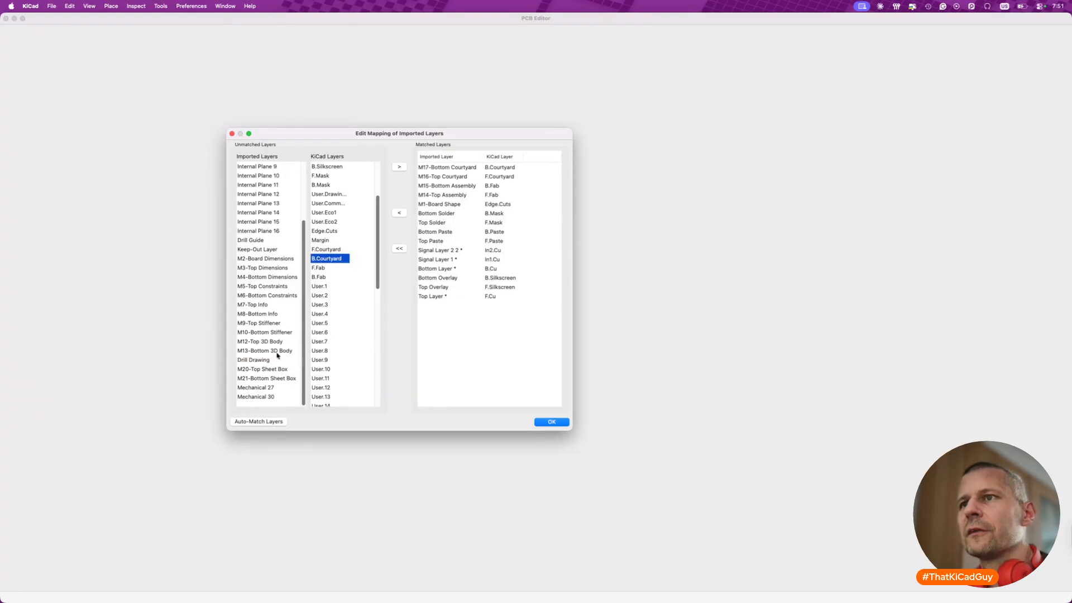
- Look through the remaining imported layers and match M8-Bottom Info to User.1
{"action": "scroll", "coordinate": [278, 279], "scroll_direction": "up", "scroll_amount": 4}
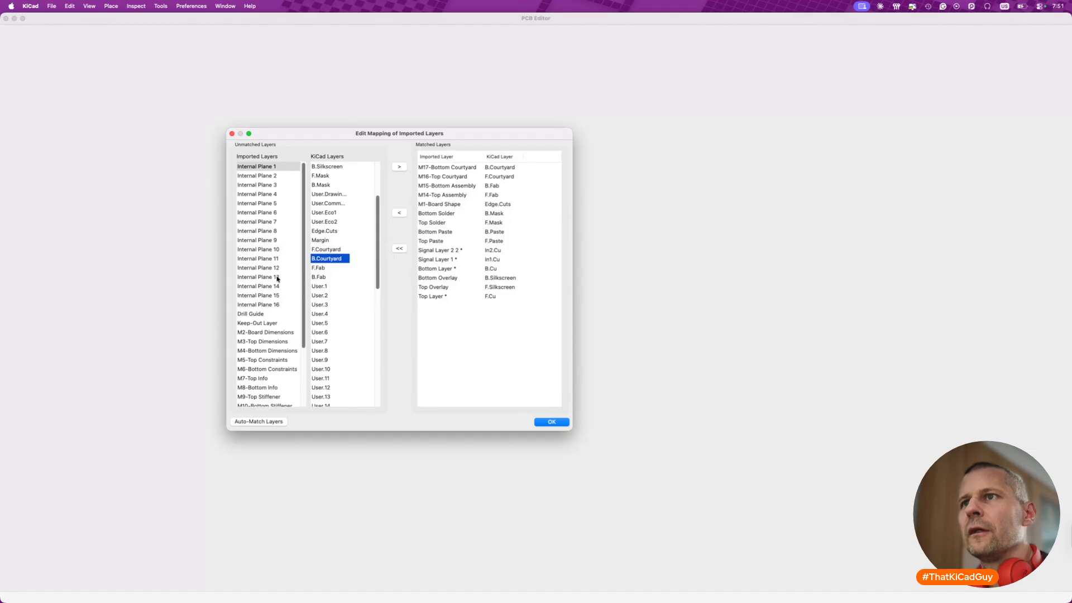
{"action": "scroll", "coordinate": [278, 280], "scroll_direction": "down", "scroll_amount": 4}
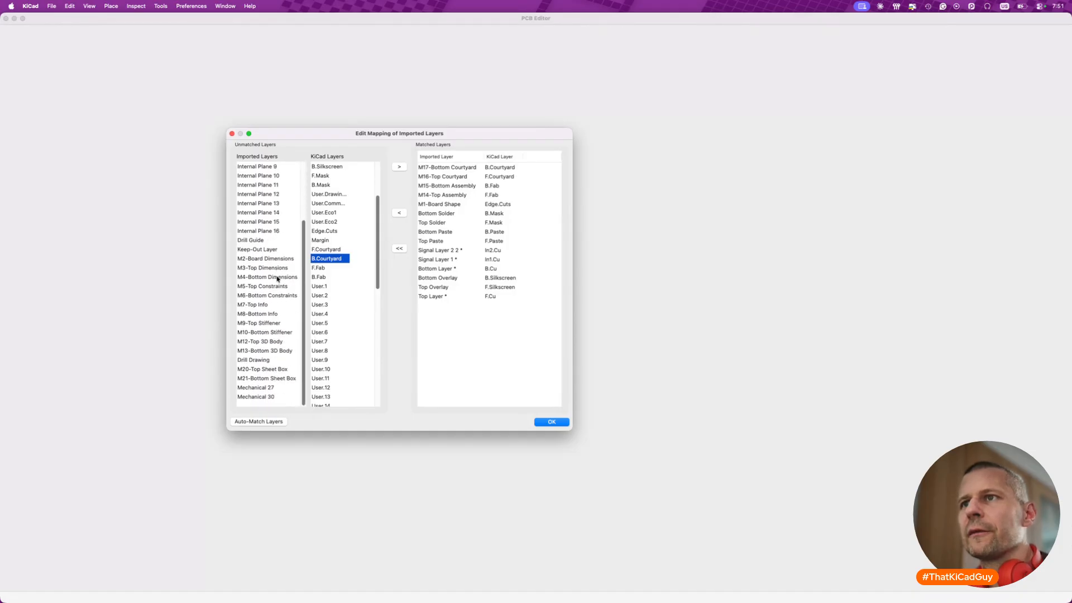
{"action": "left_click", "coordinate": [270, 315]}
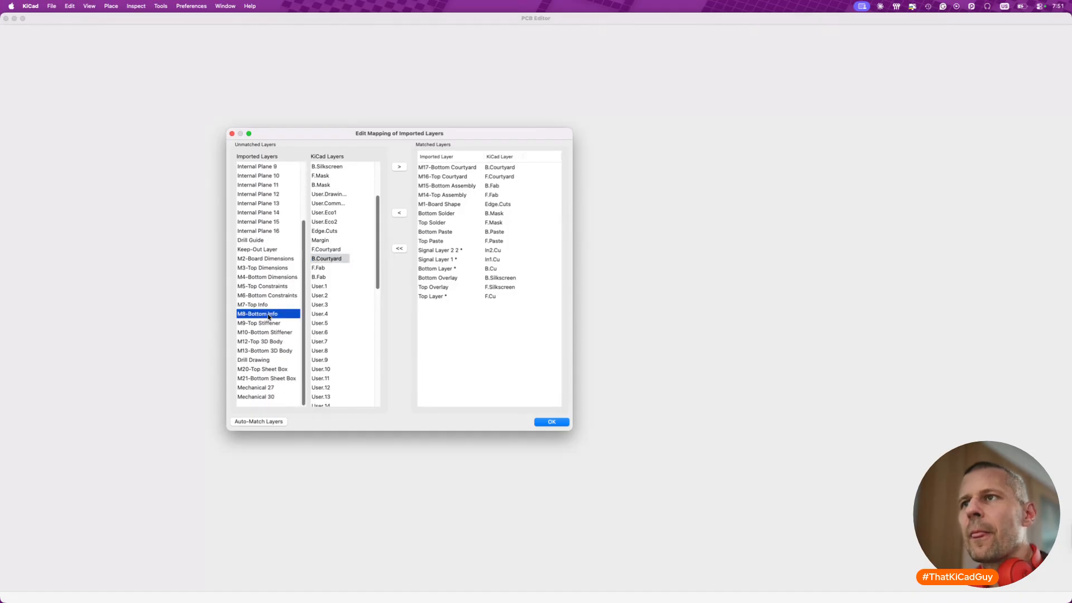
{"action": "left_click", "coordinate": [329, 277]}
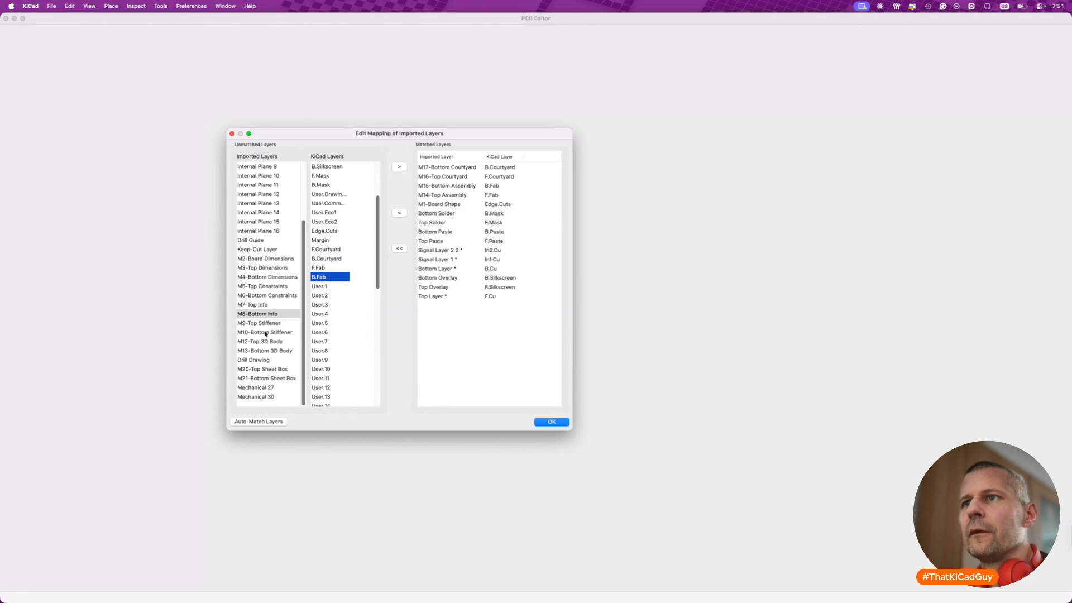
{"action": "left_click", "coordinate": [275, 315]}
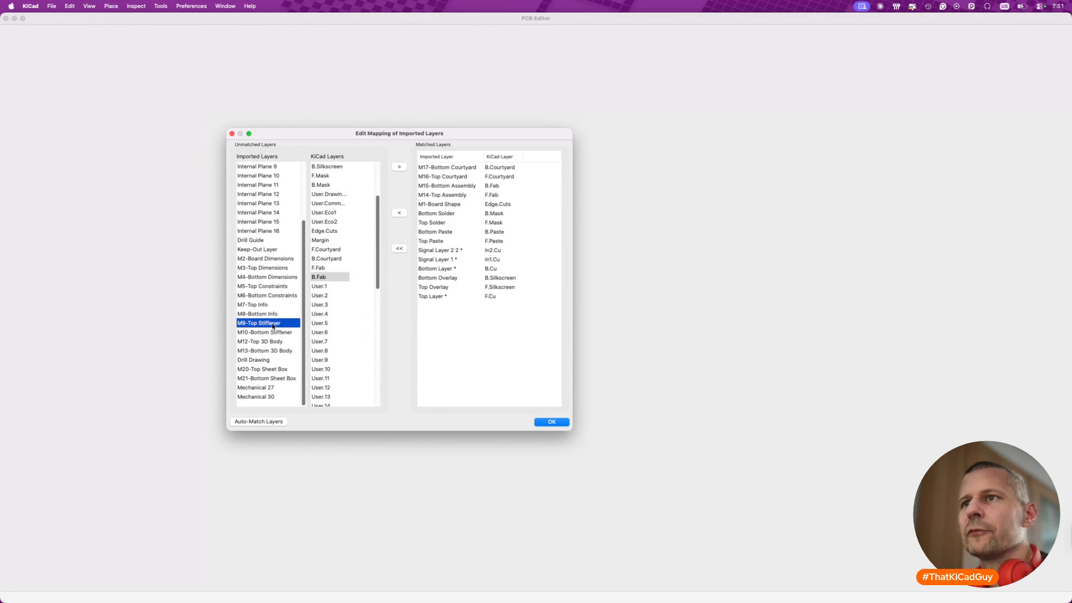
{"action": "left_click", "coordinate": [341, 287]}
{"action": "left_click", "coordinate": [399, 167]}
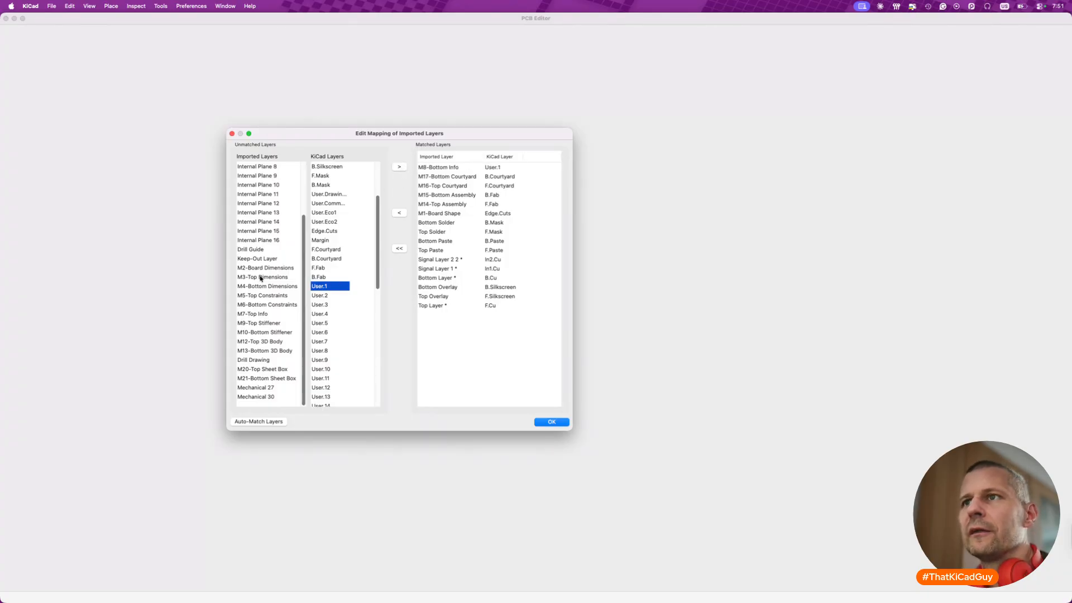
- Match the imported M3-Top Dimensions to User.2 and M4-Bottom Dimensions to User.3
{"action": "left_click", "coordinate": [262, 278]}
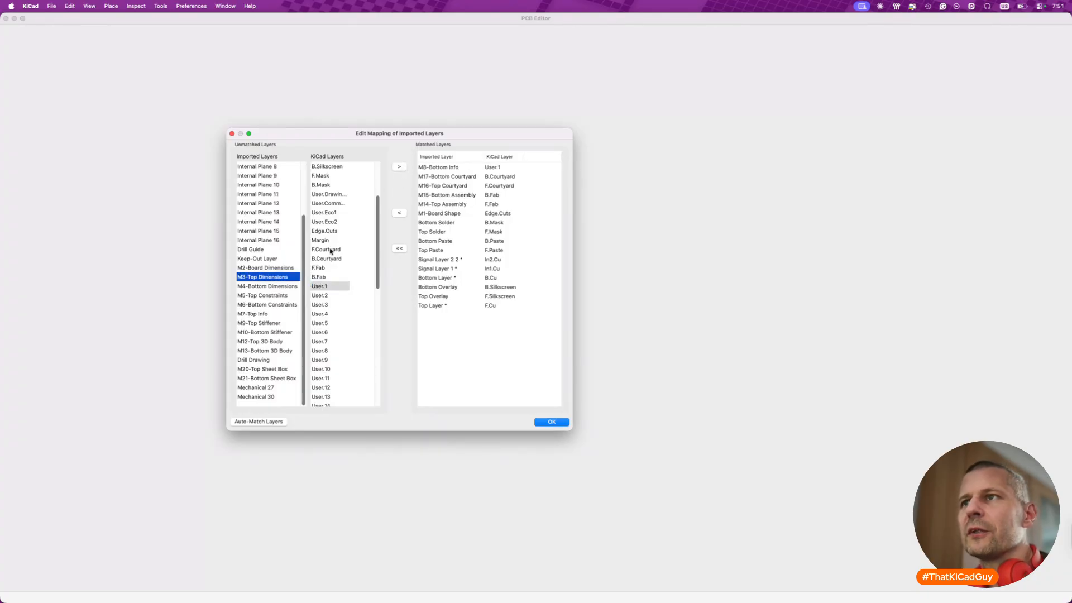
{"action": "left_click", "coordinate": [338, 295]}
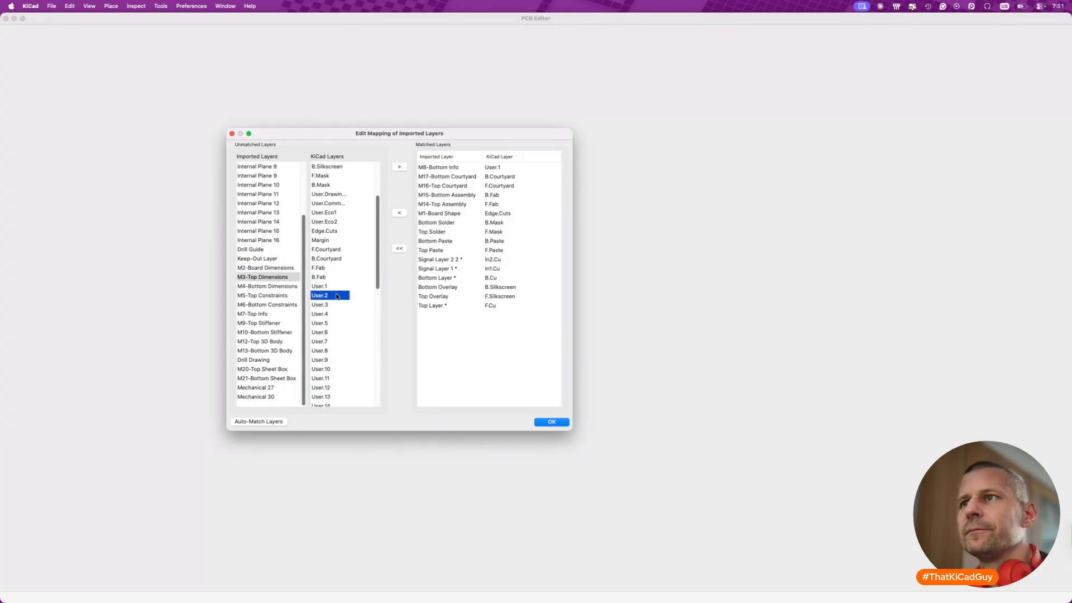
{"action": "left_click", "coordinate": [400, 167]}
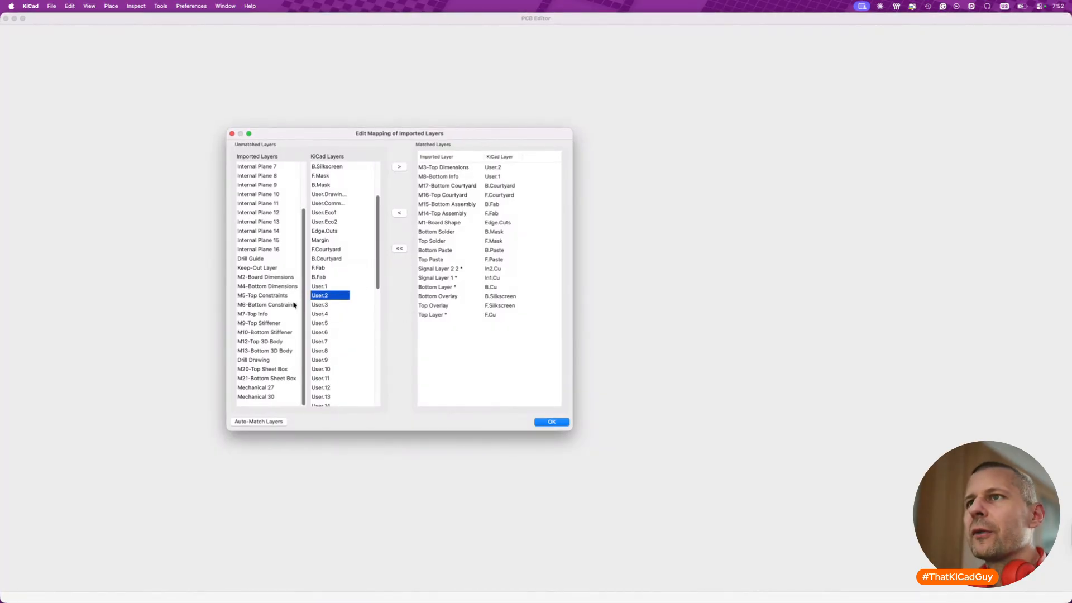
{"action": "left_click", "coordinate": [266, 287]}
{"action": "left_click", "coordinate": [316, 305]}
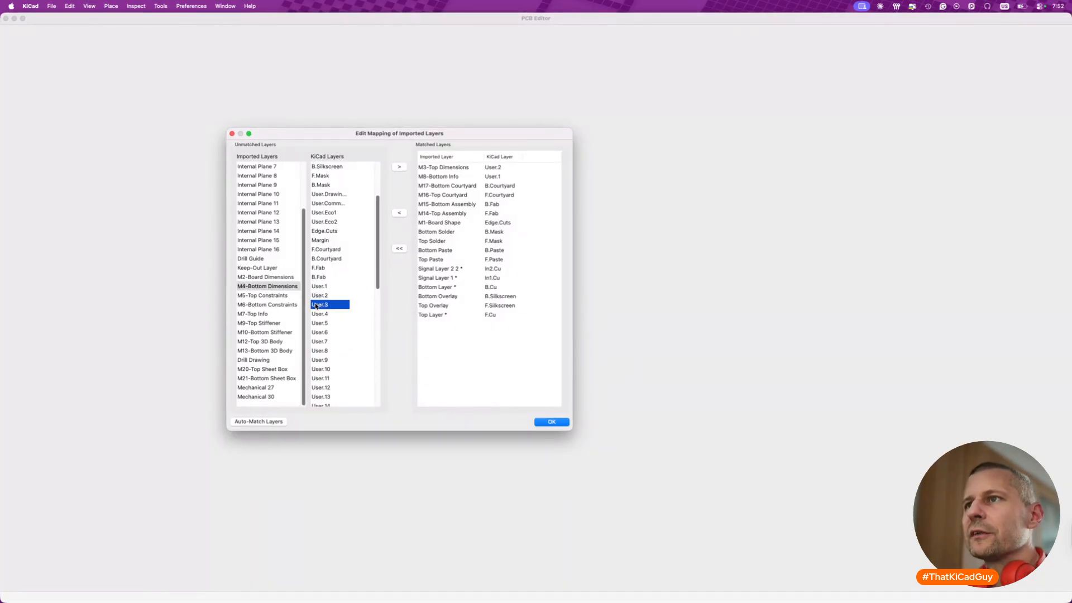
{"action": "left_click", "coordinate": [325, 295]}
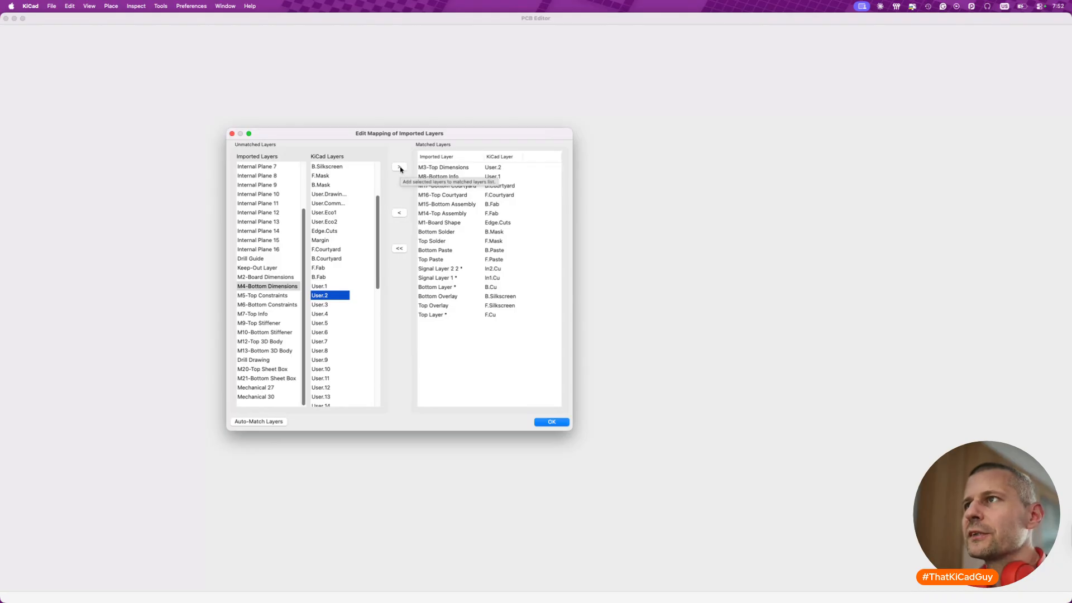
{"action": "left_click", "coordinate": [328, 305]}
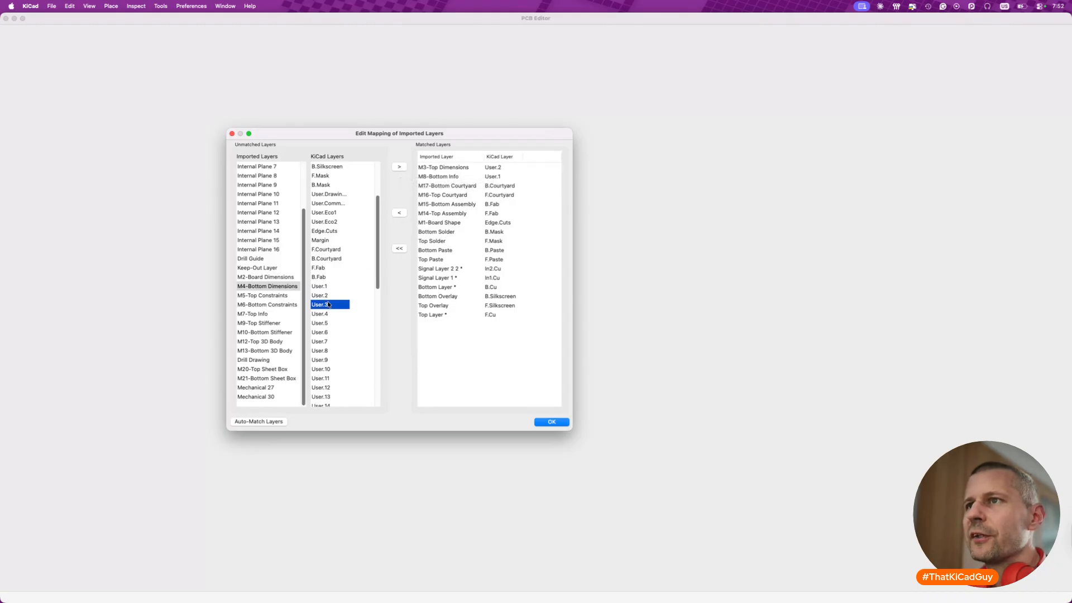
{"action": "left_click", "coordinate": [399, 166]}
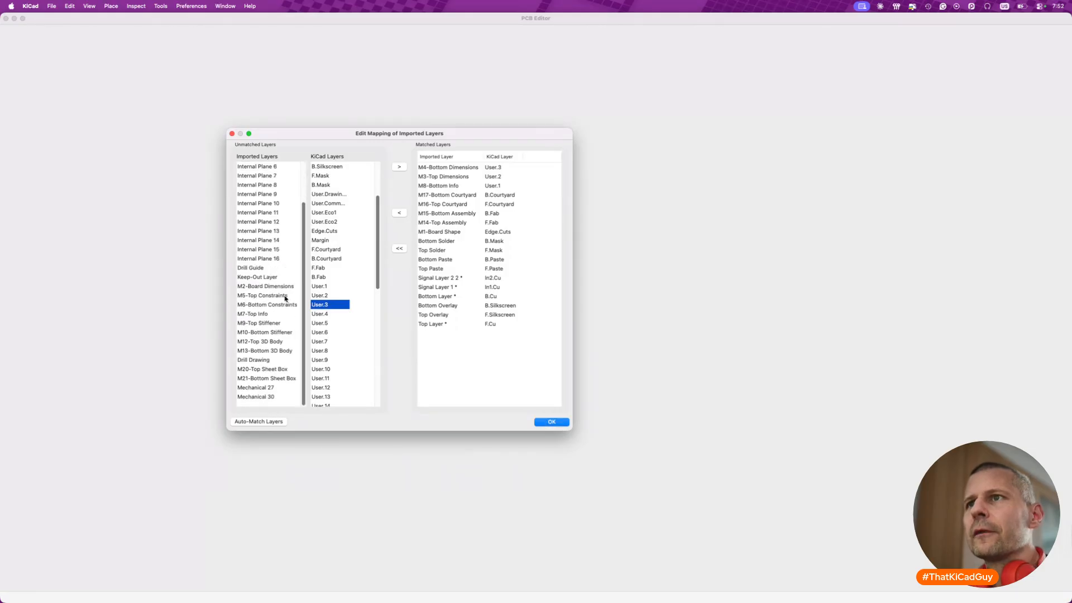
- Match the imported M2-Board Dimensions layer to User.4
{"action": "left_click", "coordinate": [263, 269]}
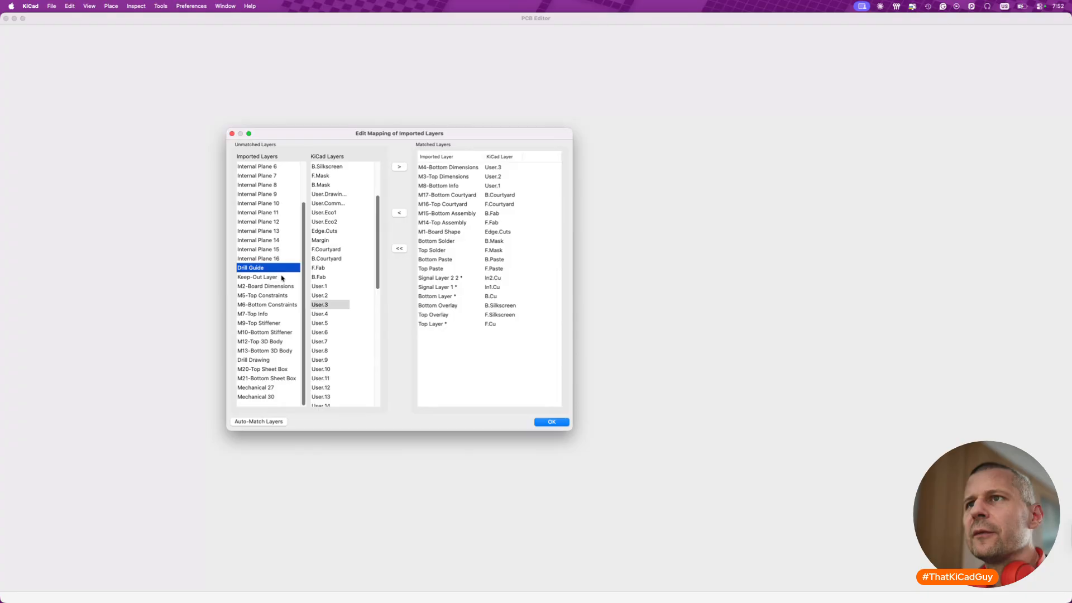
{"action": "left_click", "coordinate": [283, 287]}
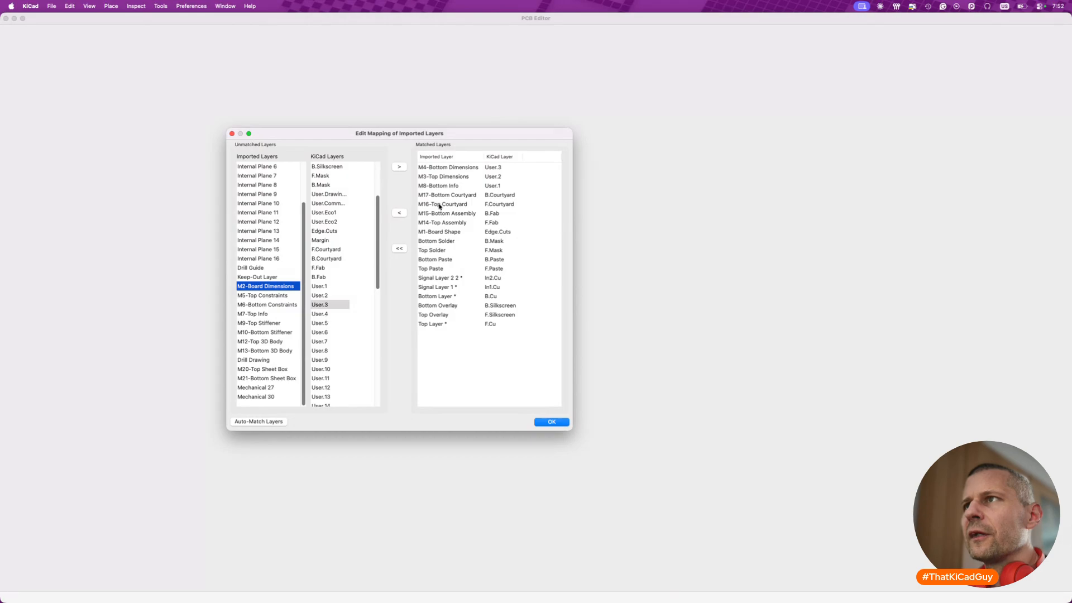
{"action": "left_click", "coordinate": [333, 315]}
{"action": "left_click", "coordinate": [399, 167]}
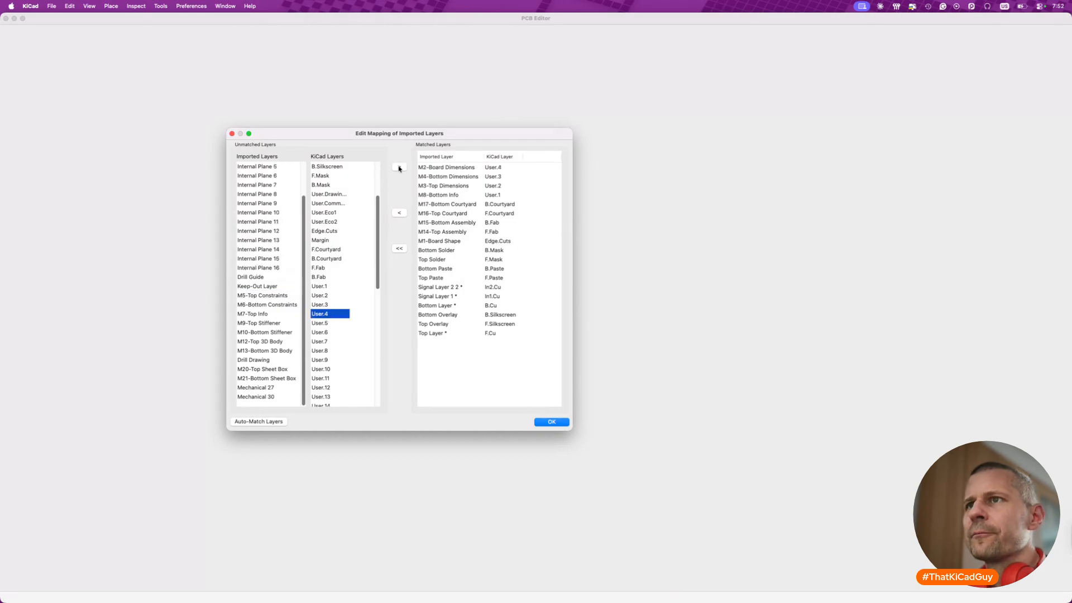
- Match the imported M7-Top Info layer to User.5
{"action": "left_click", "coordinate": [284, 297]}
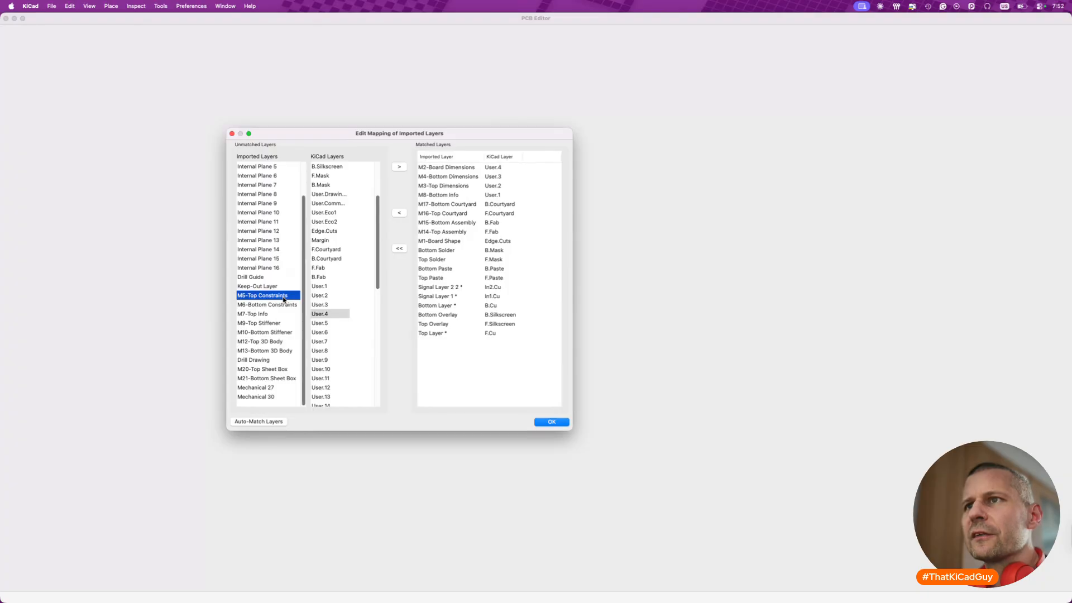
{"action": "left_click", "coordinate": [281, 315]}
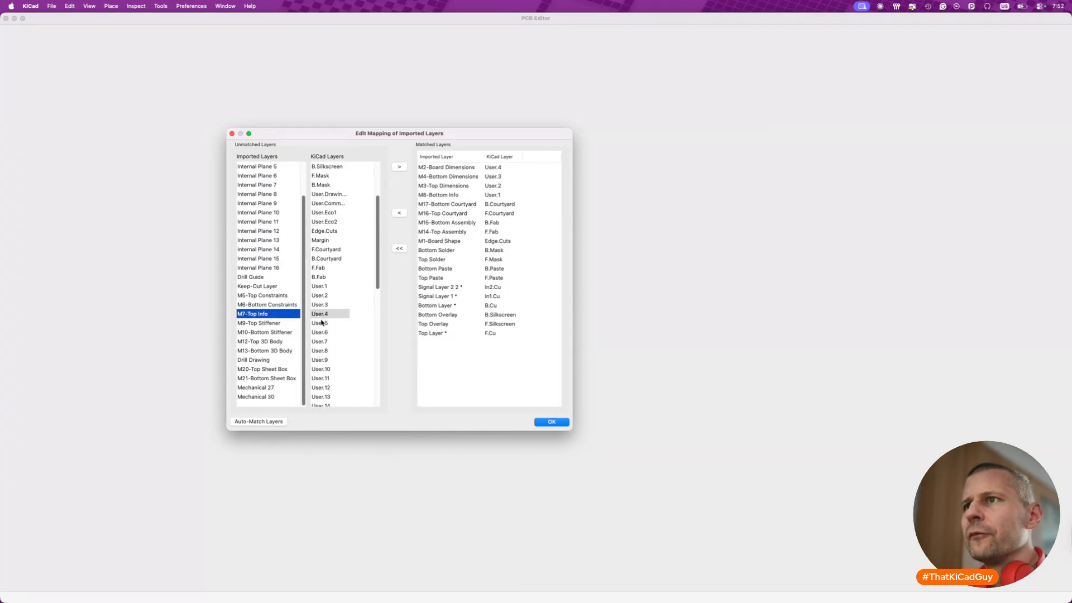
{"action": "left_click", "coordinate": [322, 324]}
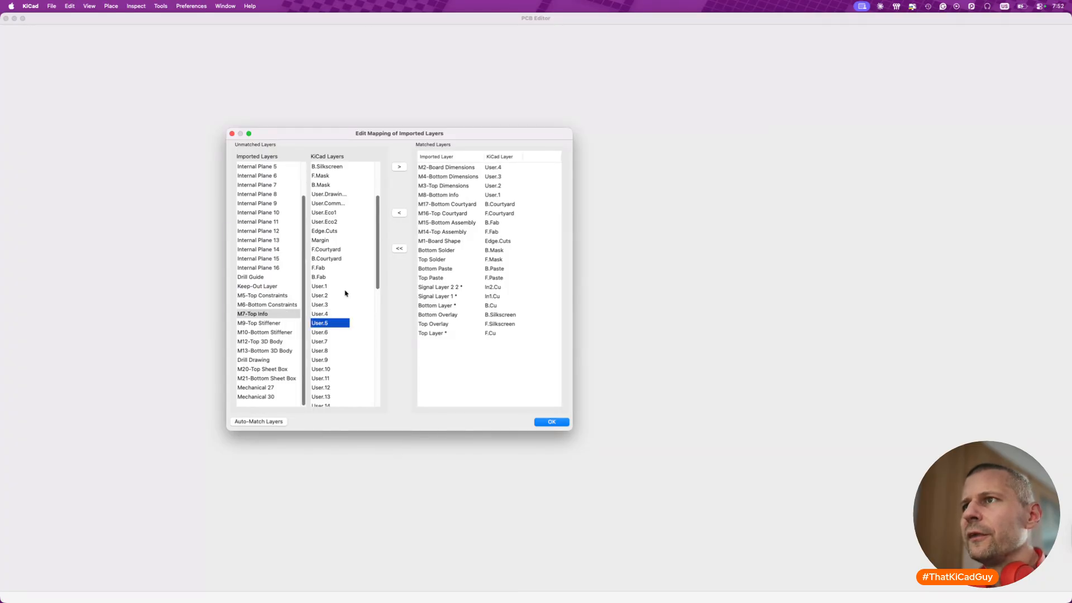
{"action": "left_click", "coordinate": [401, 169]}
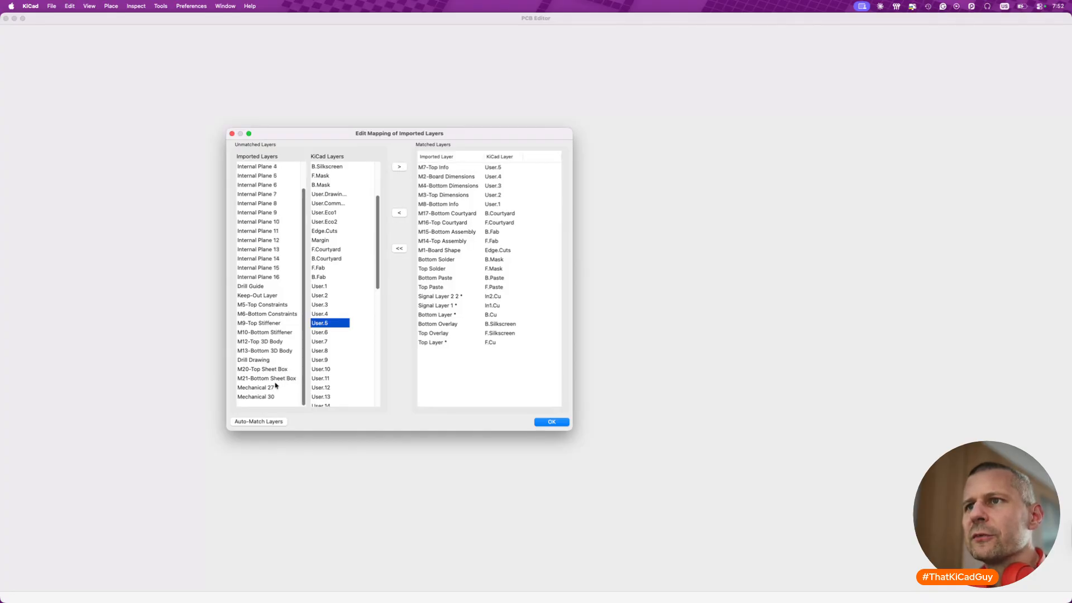
- Accept the layer mapping to complete the MB2059 board import and save the board
{"action": "scroll", "coordinate": [289, 254], "scroll_direction": "up", "scroll_amount": 2}
{"action": "left_click", "coordinate": [550, 422]}
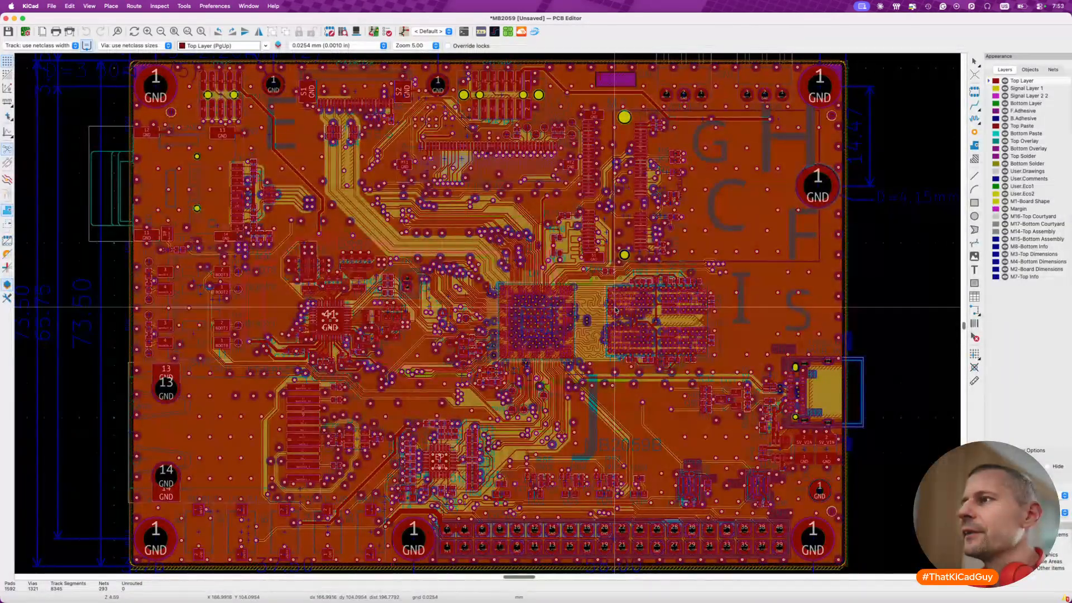
{"action": "scroll", "coordinate": [609, 314], "scroll_direction": "down", "scroll_amount": 2}
{"action": "key", "text": "super+s"}
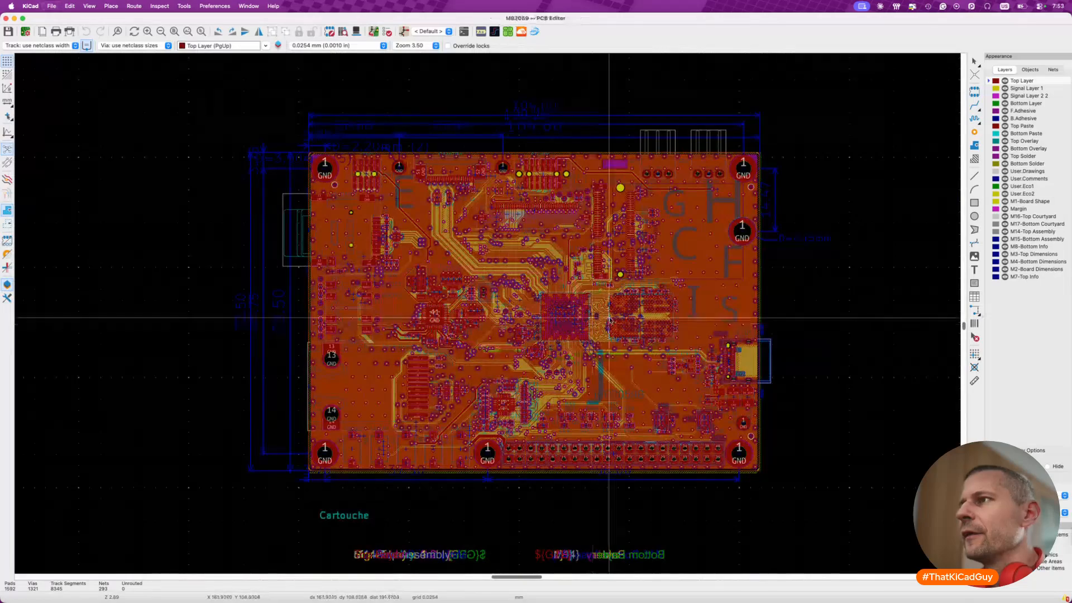
- Examine the imported board's routing around the processor and memory and its overall layout, and close the PCB editor
{"action": "scroll", "coordinate": [606, 317], "scroll_direction": "up", "scroll_amount": 3}
{"action": "scroll", "coordinate": [610, 320], "scroll_direction": "up", "scroll_amount": 3}
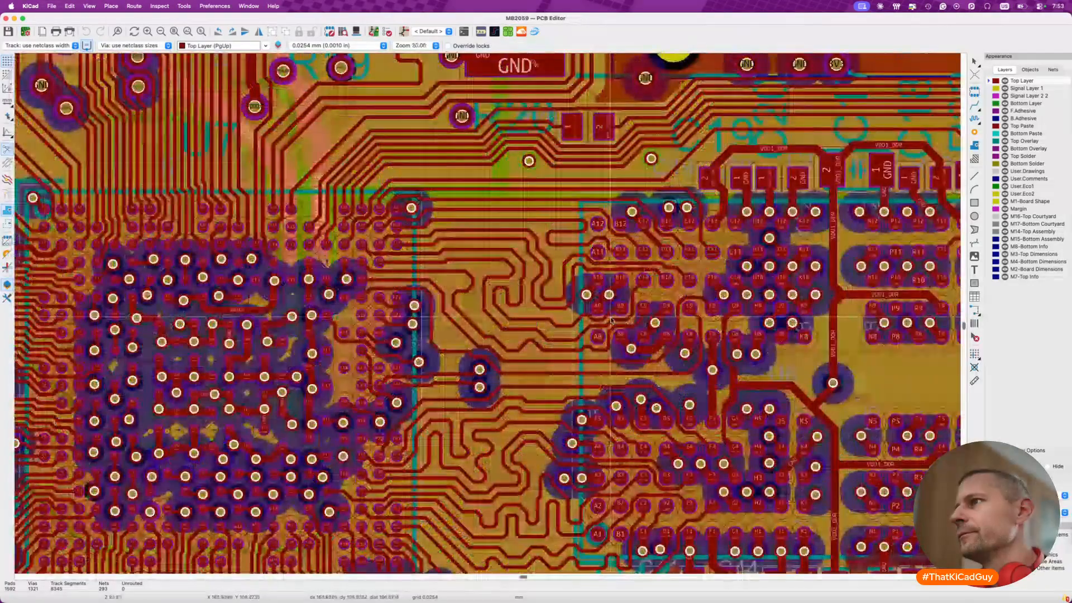
{"action": "scroll", "coordinate": [514, 320], "scroll_direction": "up", "scroll_amount": 3}
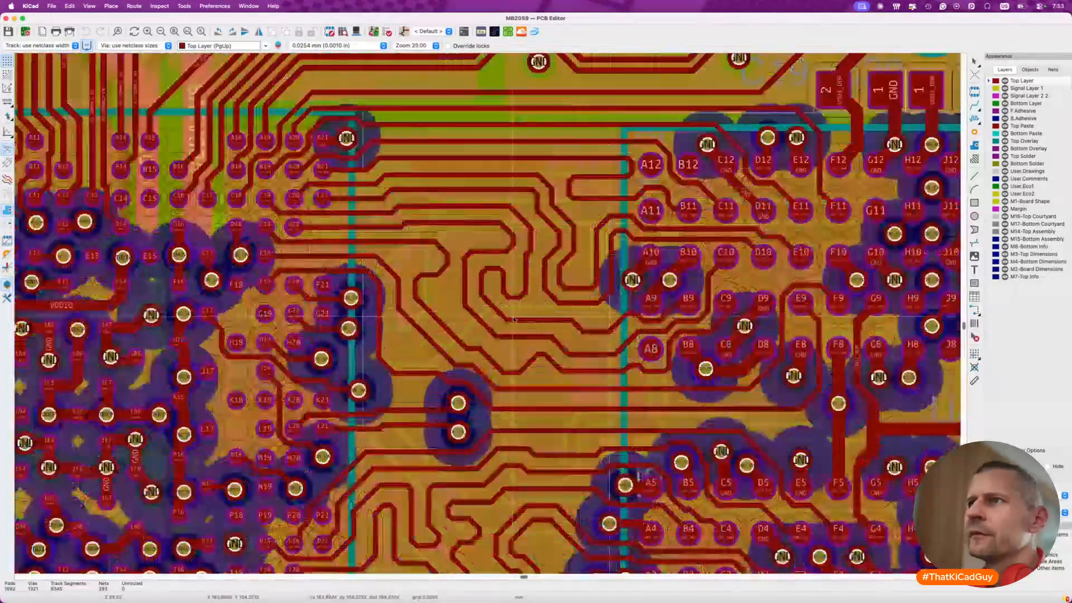
{"action": "scroll", "coordinate": [514, 321], "scroll_direction": "down", "scroll_amount": 3}
{"action": "scroll", "coordinate": [514, 320], "scroll_direction": "down", "scroll_amount": 2}
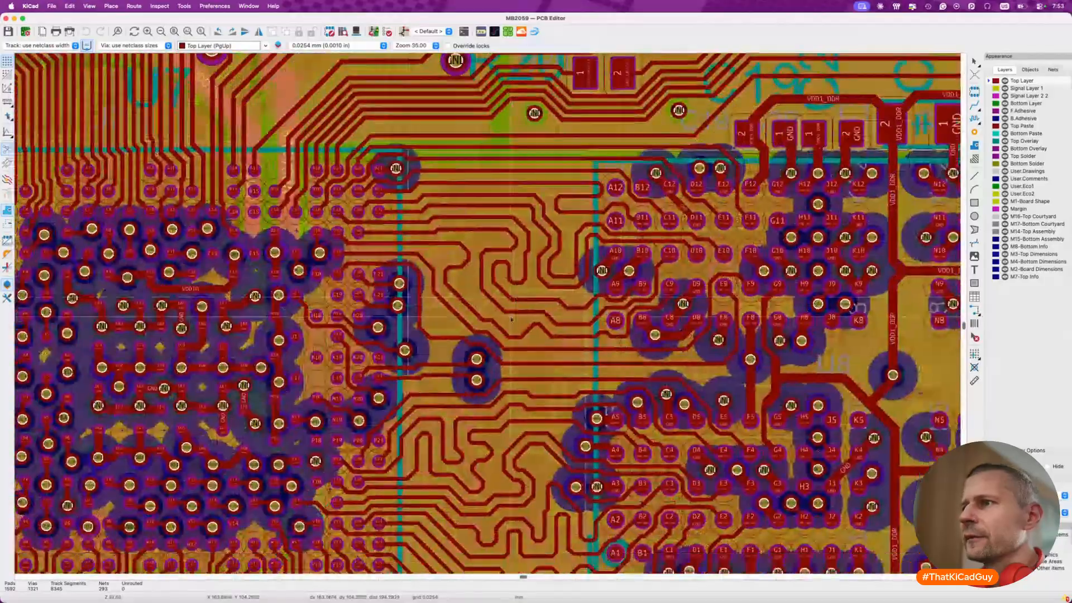
{"action": "scroll", "coordinate": [514, 320], "scroll_direction": "down", "scroll_amount": 2}
{"action": "scroll", "coordinate": [509, 318], "scroll_direction": "down", "scroll_amount": 3}
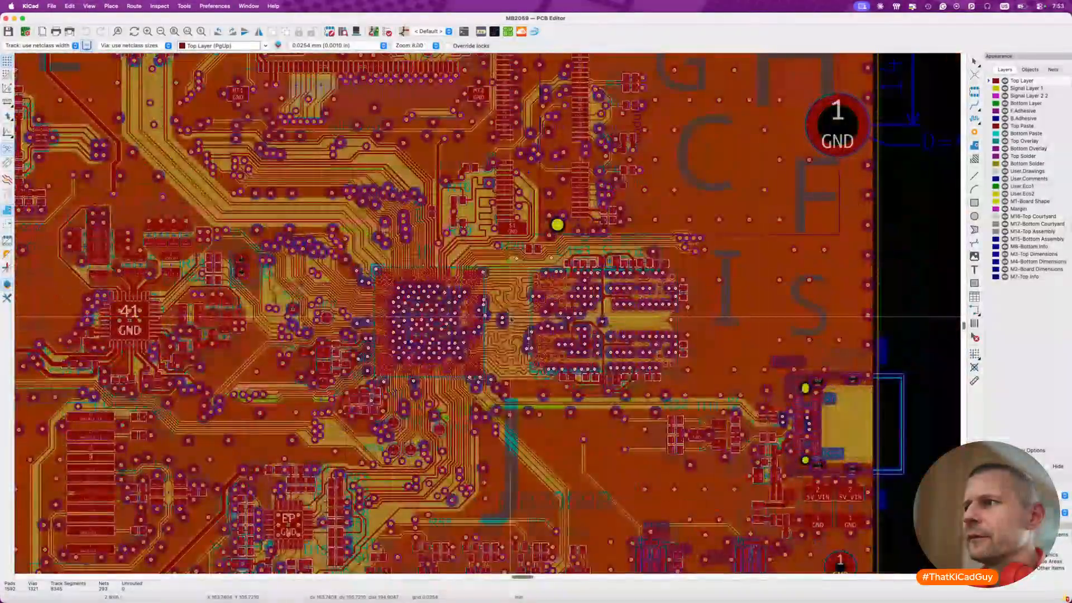
{"action": "scroll", "coordinate": [511, 319], "scroll_direction": "down", "scroll_amount": 1}
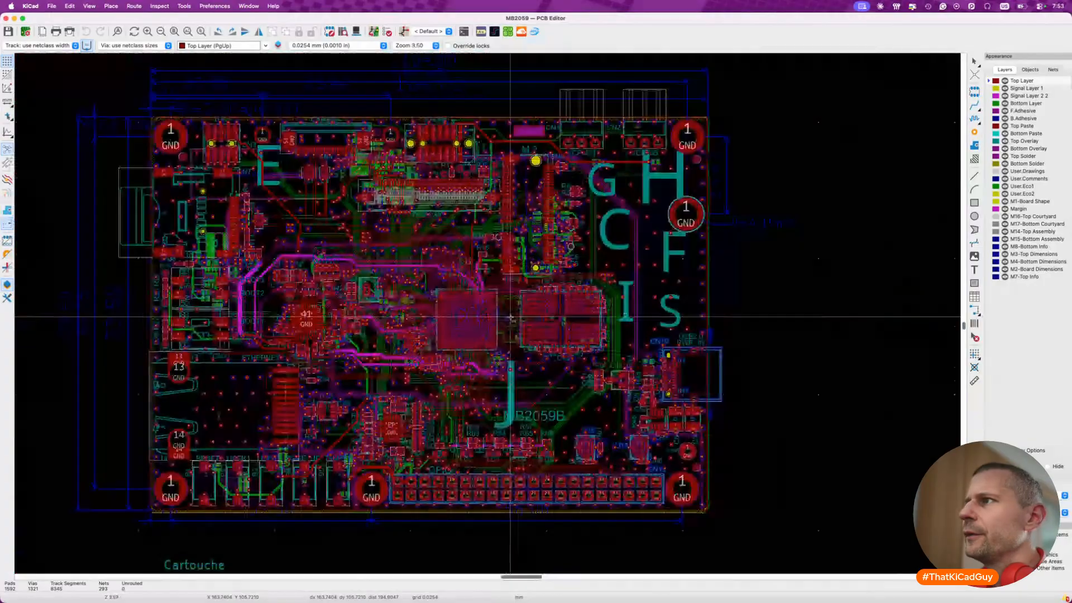
{"action": "scroll", "coordinate": [511, 319], "scroll_direction": "left", "scroll_amount": 3}
{"action": "scroll", "coordinate": [510, 319], "scroll_direction": "left", "scroll_amount": 3}
{"action": "scroll", "coordinate": [510, 319], "scroll_direction": "down", "scroll_amount": 1}
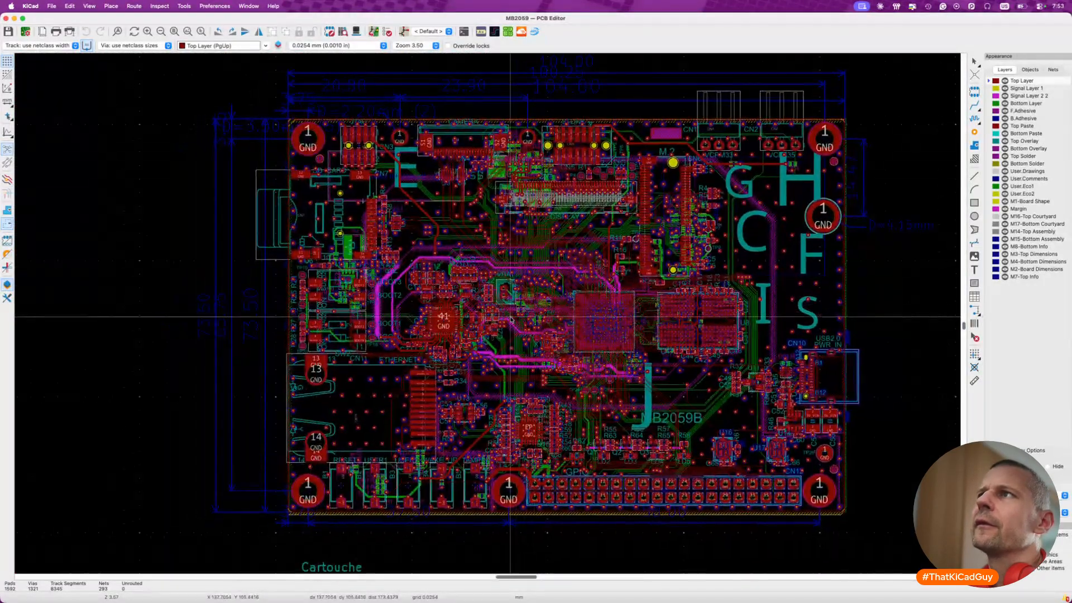
{"action": "left_click", "coordinate": [6, 18]}
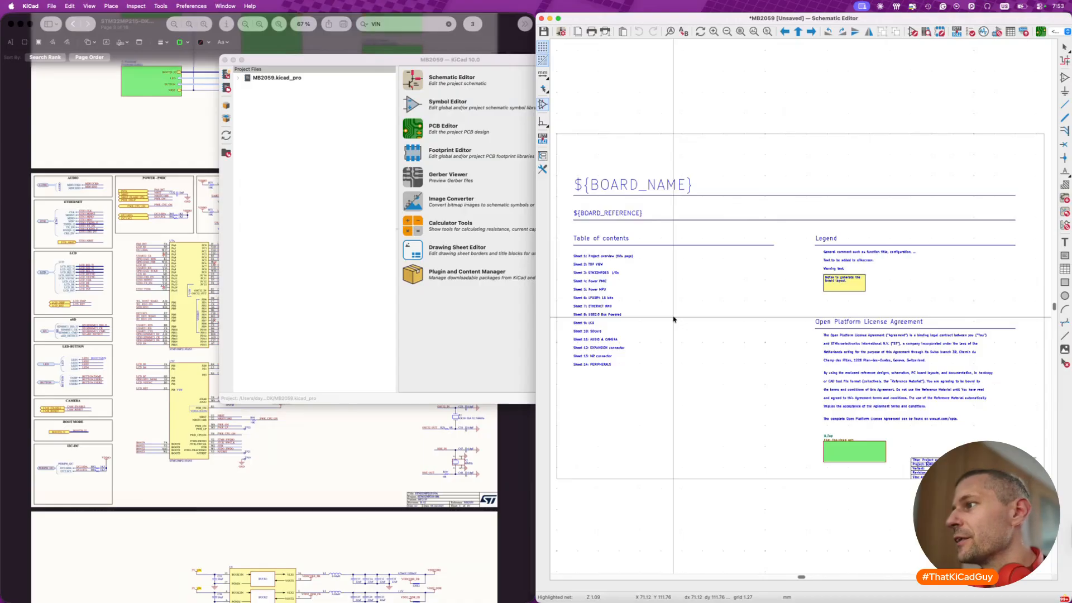
- Show the schematic hierarchy and browse the imported sheets from U_Top through U_MP215_11x11, power, memory and Ethernet to U_SDcard
{"action": "scroll", "coordinate": [673, 319], "scroll_direction": "down", "scroll_amount": 3}
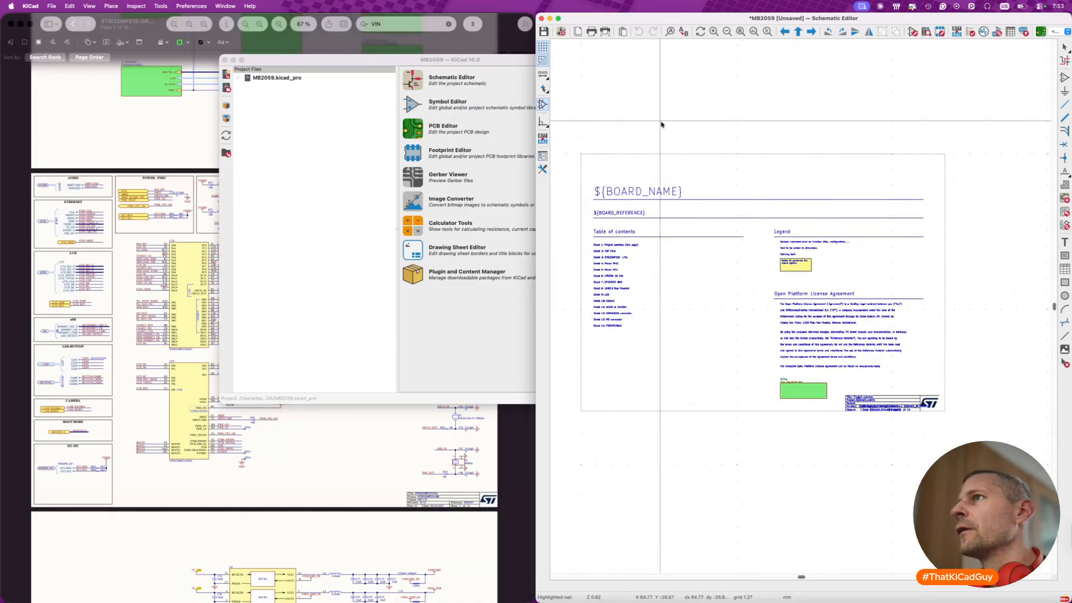
{"action": "left_click", "coordinate": [543, 157]}
{"action": "left_click", "coordinate": [587, 60]}
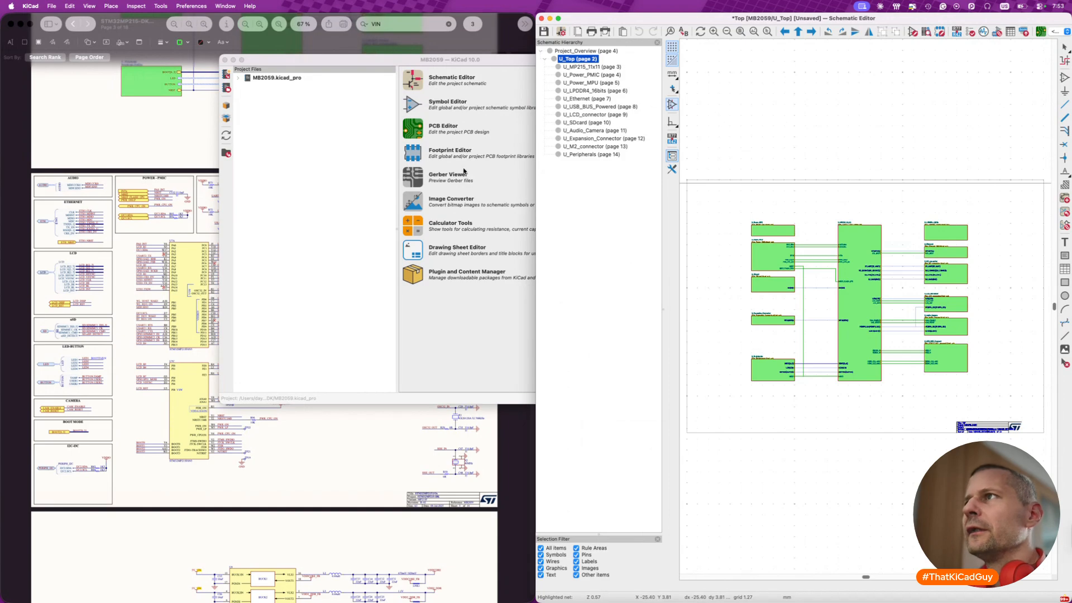
{"action": "left_click", "coordinate": [592, 67]}
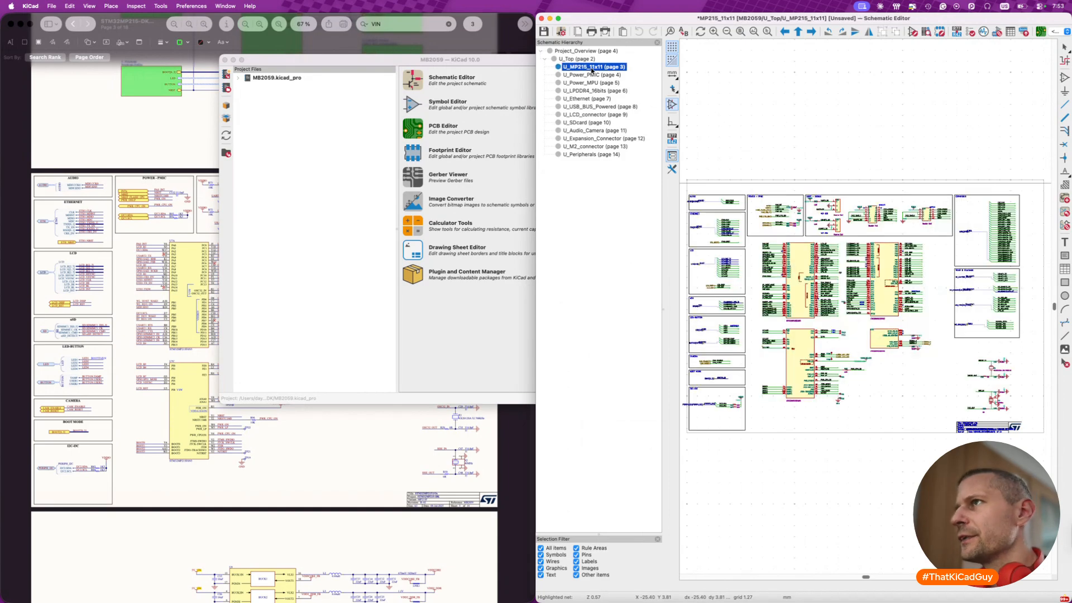
{"action": "left_click", "coordinate": [592, 75]}
{"action": "left_click", "coordinate": [593, 83]}
{"action": "left_click", "coordinate": [594, 90]}
{"action": "left_click", "coordinate": [594, 98]}
{"action": "left_click", "coordinate": [590, 122]}
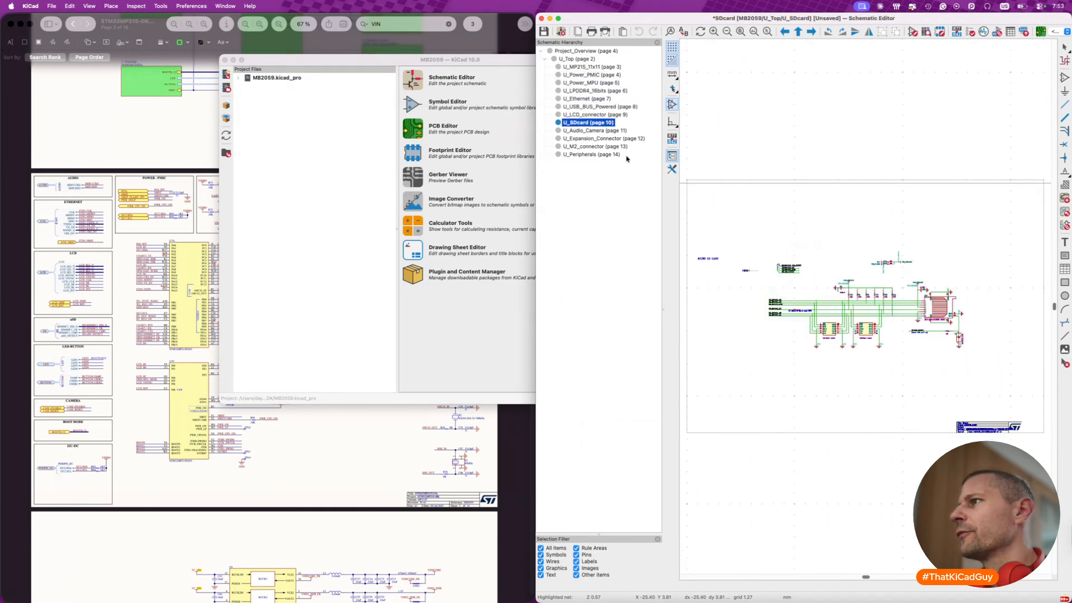
- Inspect the library link of the STPMIC2L symbol on the U_Power_PMIC sheet and save the schematic
{"action": "left_click", "coordinate": [612, 75]}
{"action": "scroll", "coordinate": [853, 258], "scroll_direction": "up", "scroll_amount": 5}
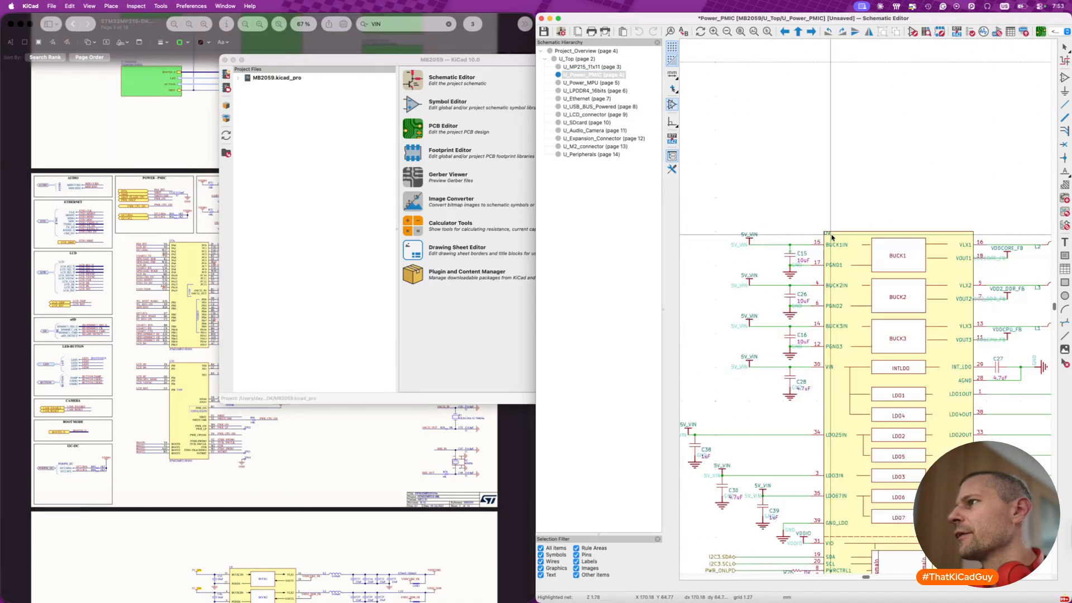
{"action": "double_click", "coordinate": [853, 257]}
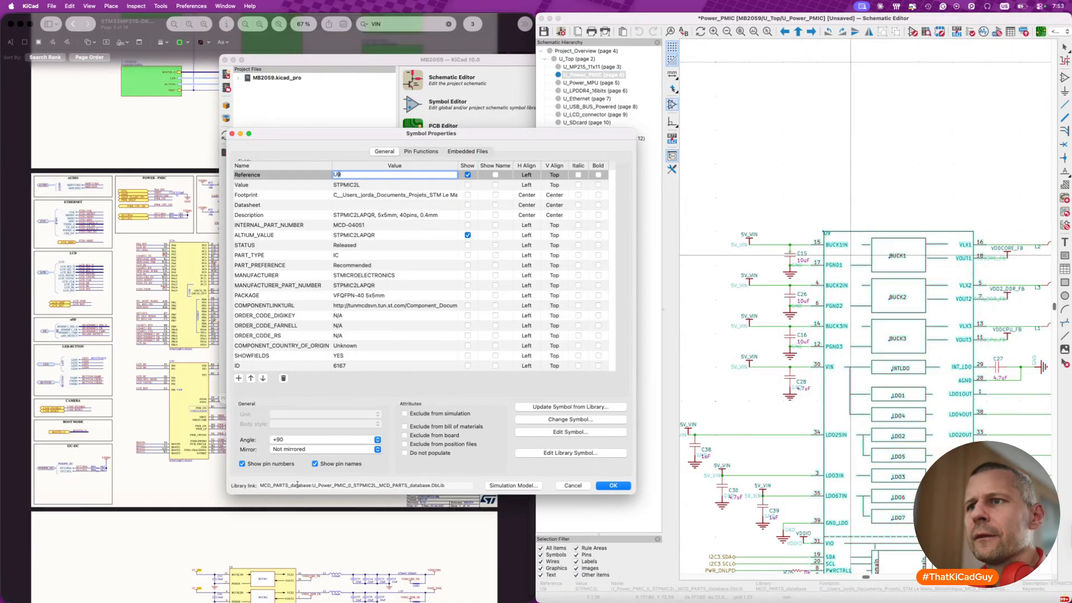
{"action": "left_click", "coordinate": [260, 485]}
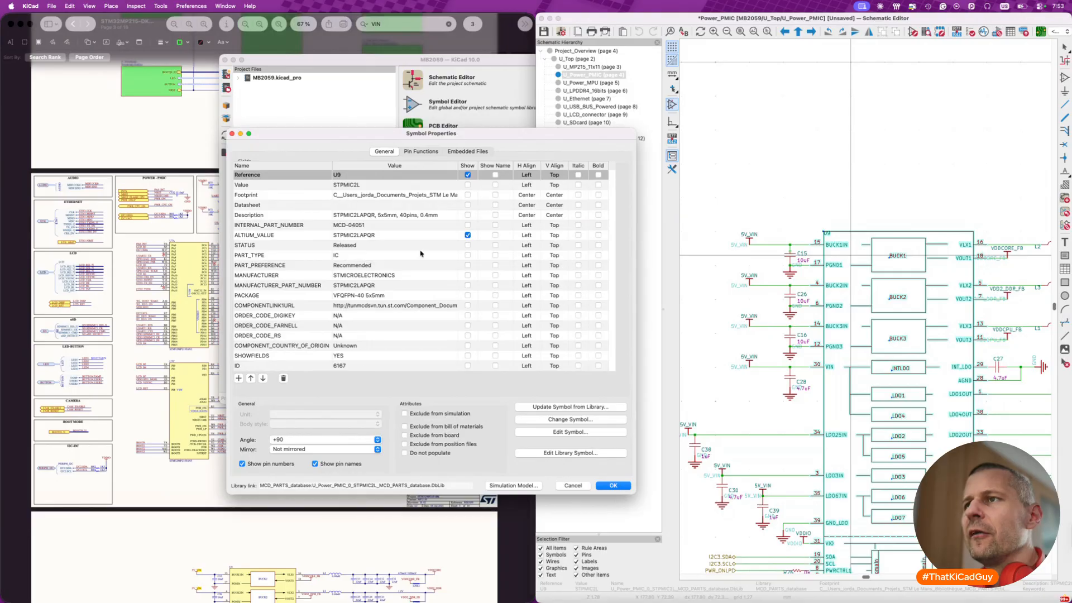
{"action": "left_click", "coordinate": [573, 485]}
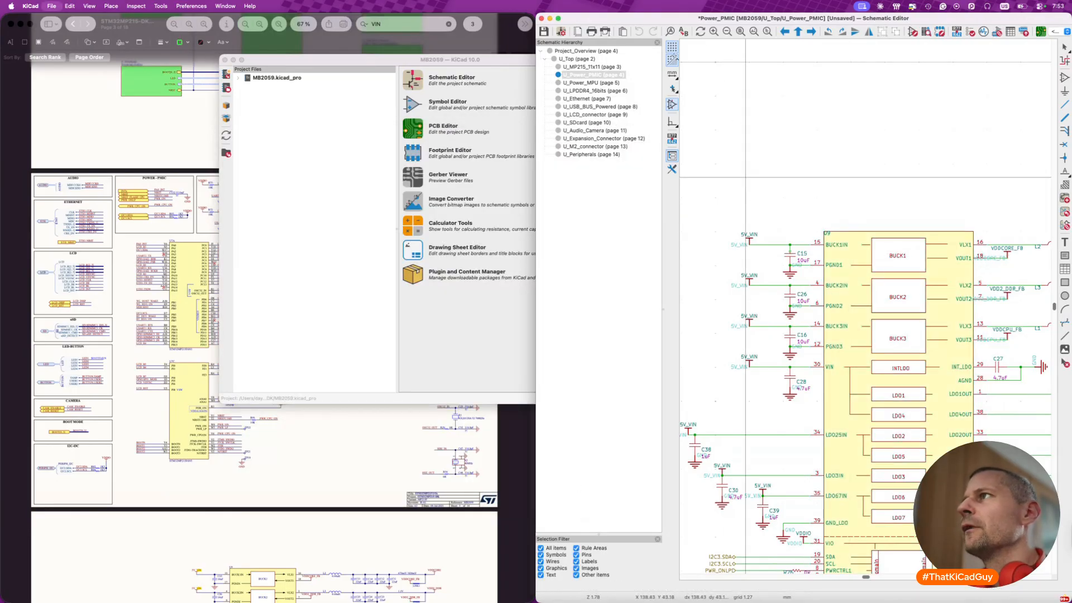
{"action": "key", "text": "super+s"}
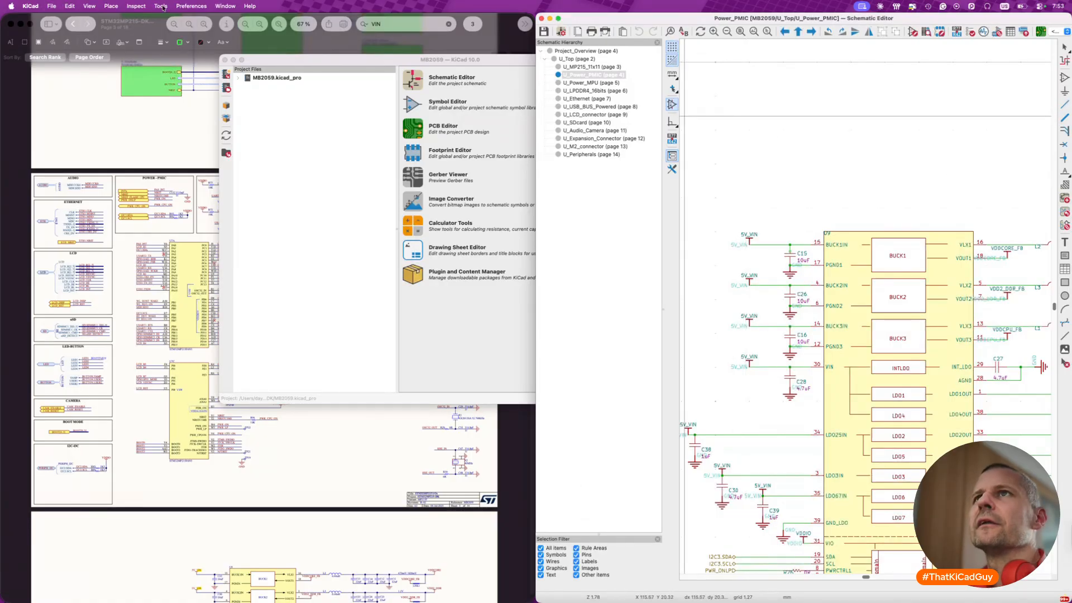
- Check the project-specific and global symbol library tables and the KIPRJMOD path for the imported libraries
{"action": "left_click", "coordinate": [192, 6]}
{"action": "left_click", "coordinate": [206, 29]}
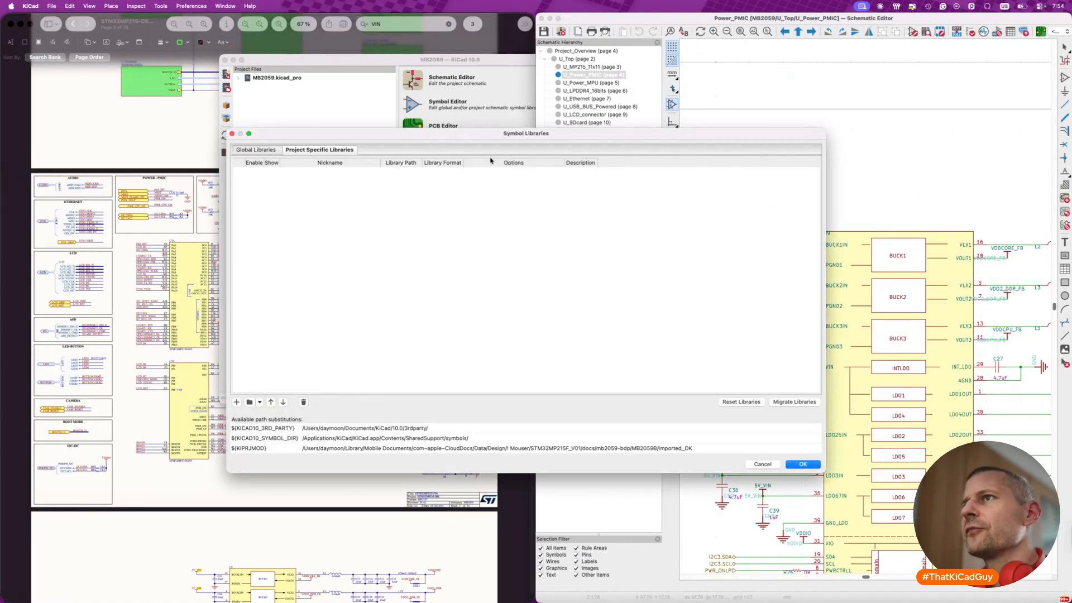
{"action": "left_click", "coordinate": [270, 153]}
{"action": "scroll", "coordinate": [358, 301], "scroll_direction": "down", "scroll_amount": 10}
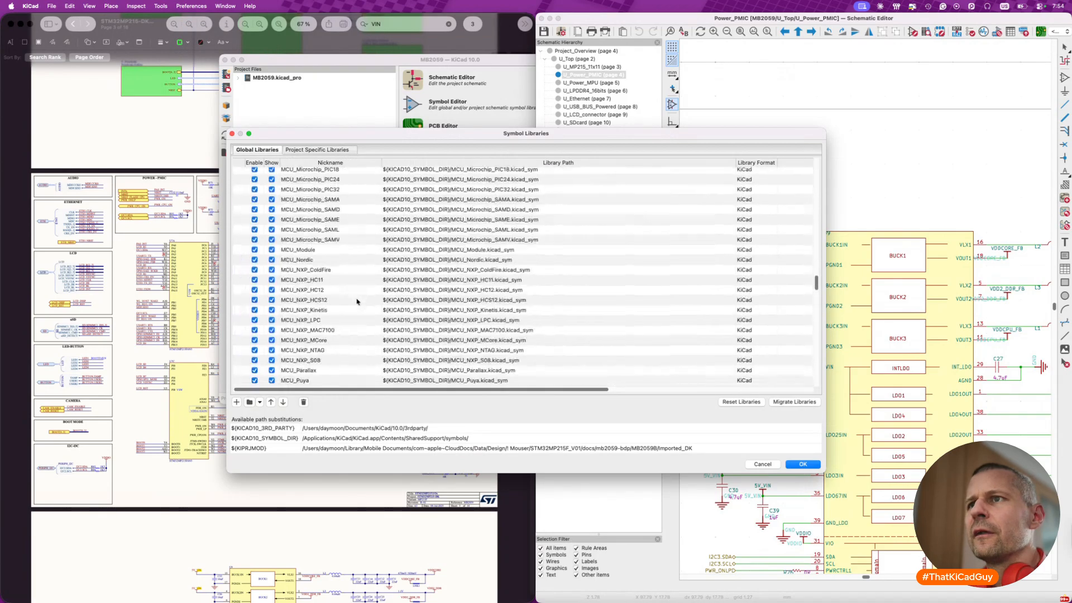
{"action": "scroll", "coordinate": [357, 301], "scroll_direction": "up", "scroll_amount": 10}
{"action": "scroll", "coordinate": [358, 302], "scroll_direction": "right", "scroll_amount": 10}
{"action": "scroll", "coordinate": [356, 302], "scroll_direction": "left", "scroll_amount": 10}
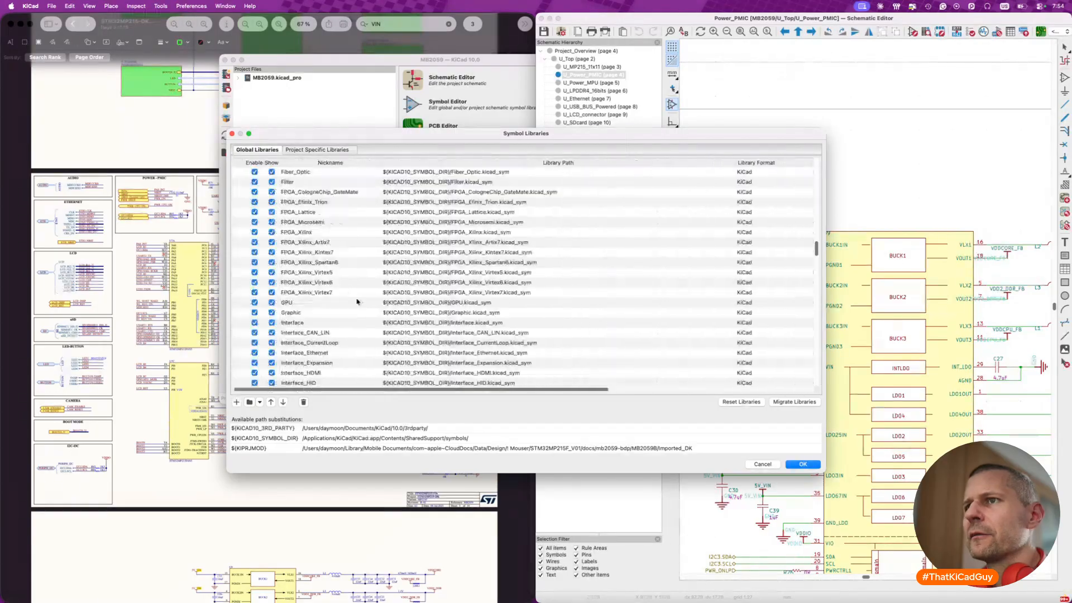
{"action": "scroll", "coordinate": [352, 273], "scroll_direction": "up", "scroll_amount": 10}
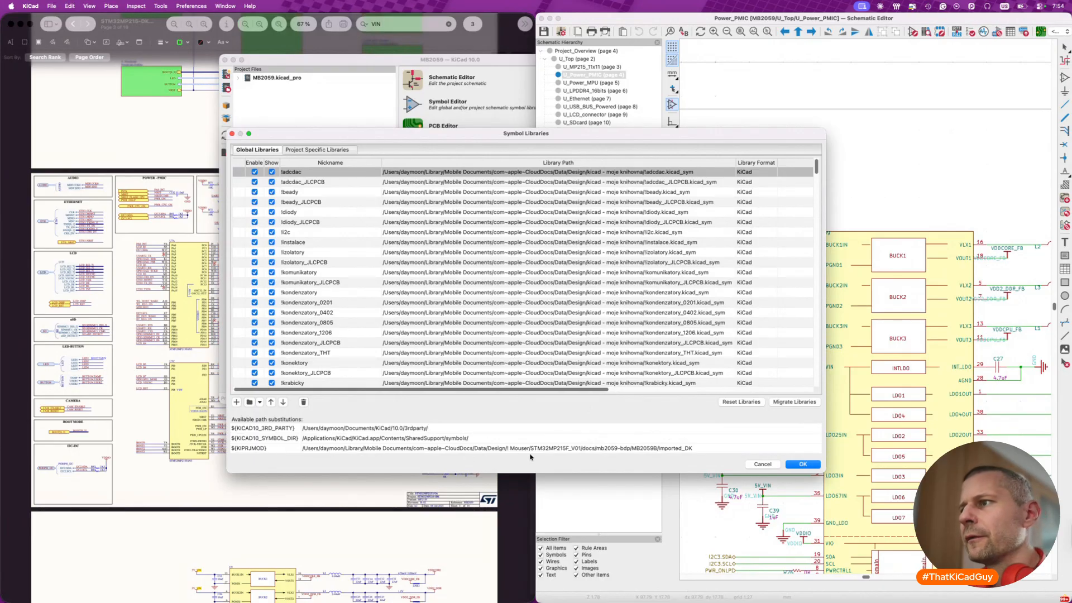
{"action": "left_click", "coordinate": [670, 449]}
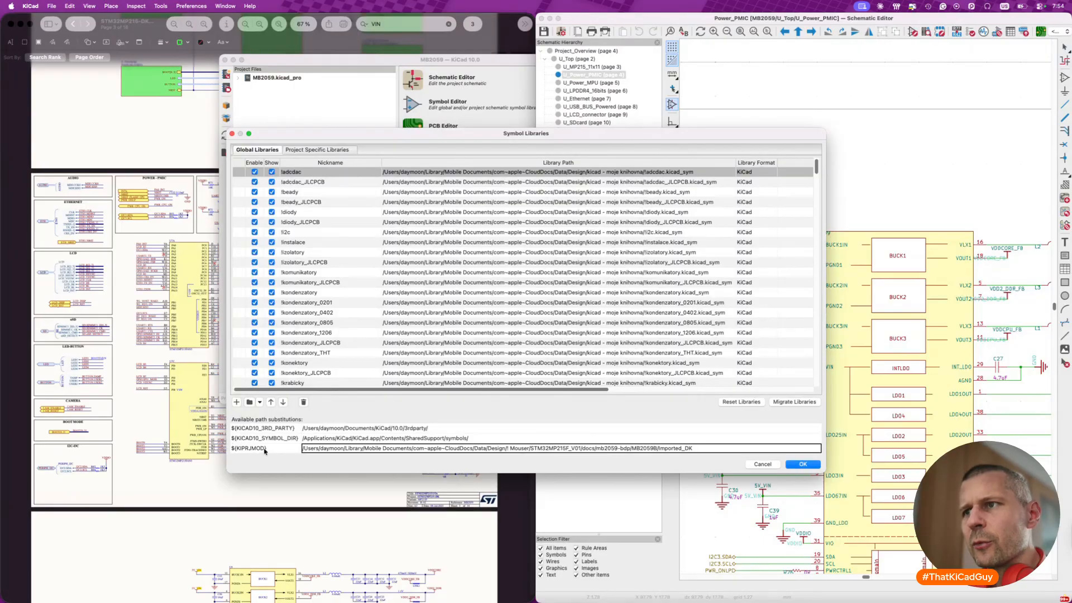
{"action": "left_click", "coordinate": [816, 465]}
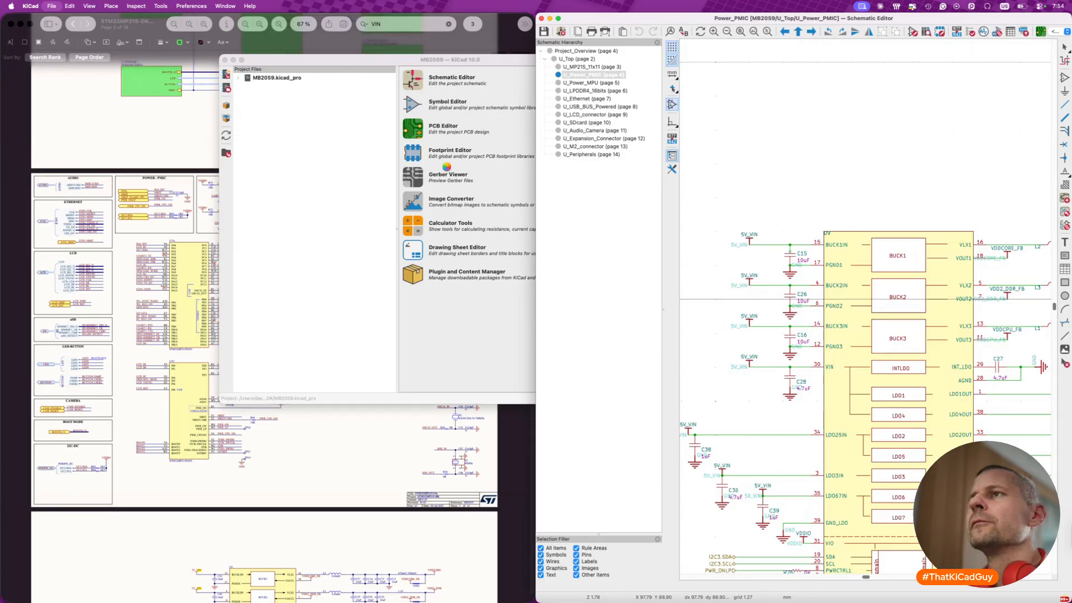
- Review the environment variables in the configured paths
{"action": "left_click", "coordinate": [191, 6]}
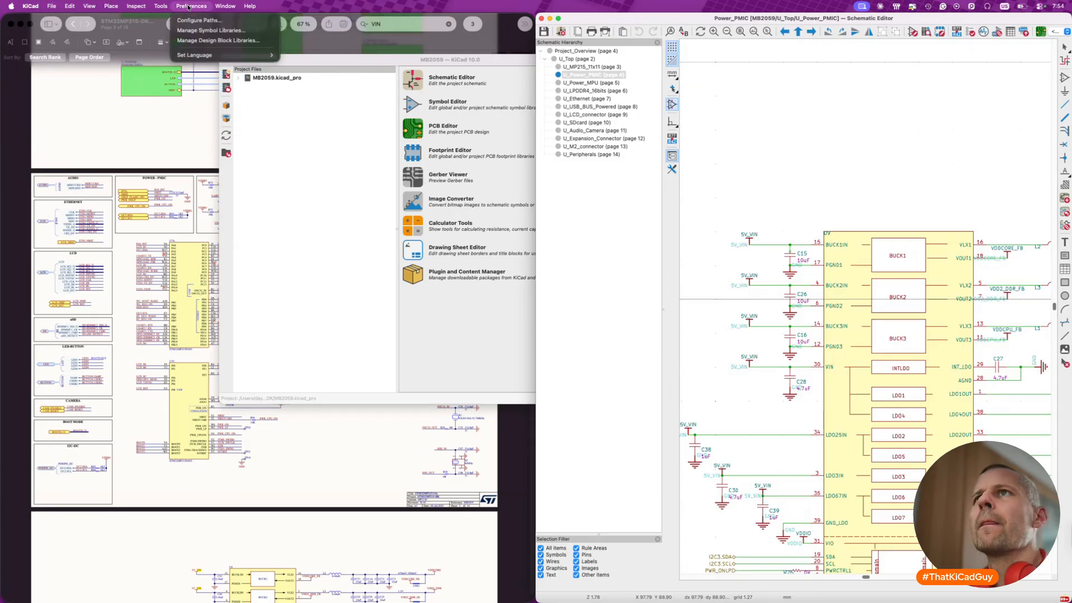
{"action": "left_click", "coordinate": [194, 21]}
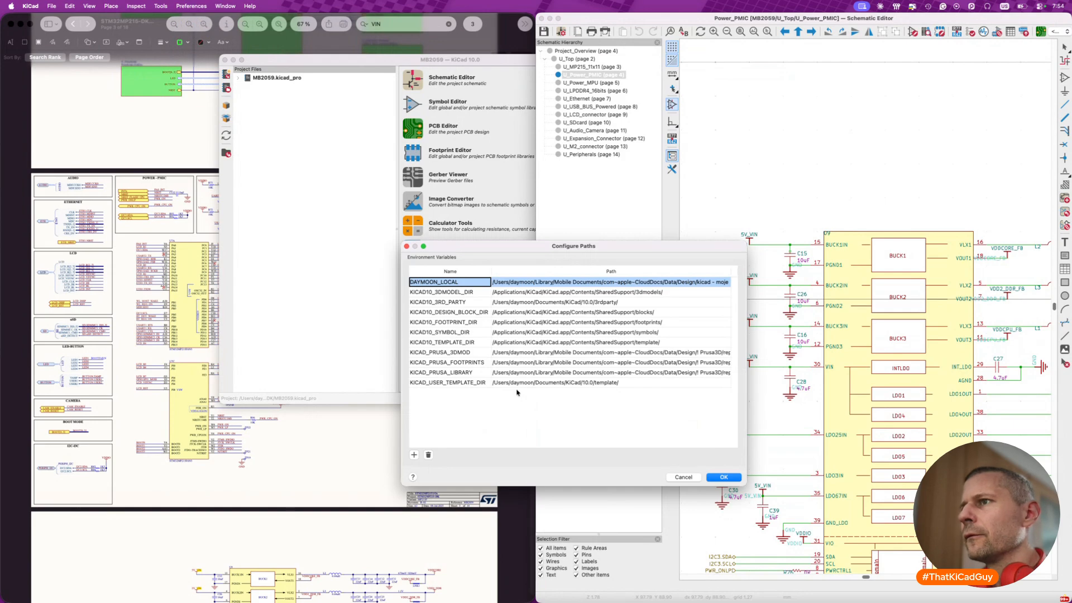
{"action": "left_click", "coordinate": [717, 477]}
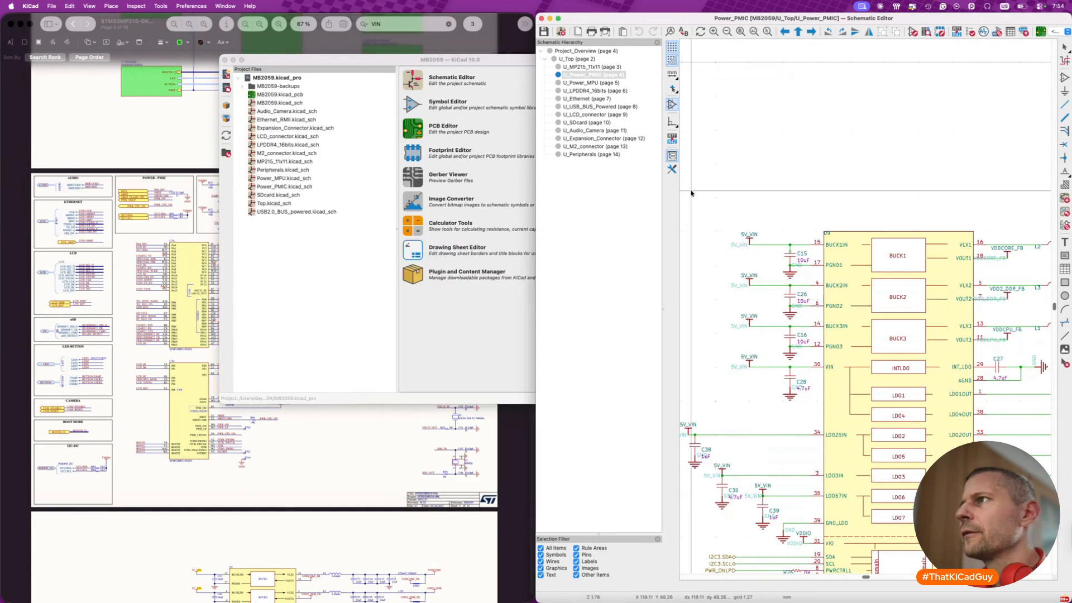
- Try to open the STPMIC2L library symbol for editing from its properties, and close the Symbol Editor
{"action": "left_click", "coordinate": [842, 256]}
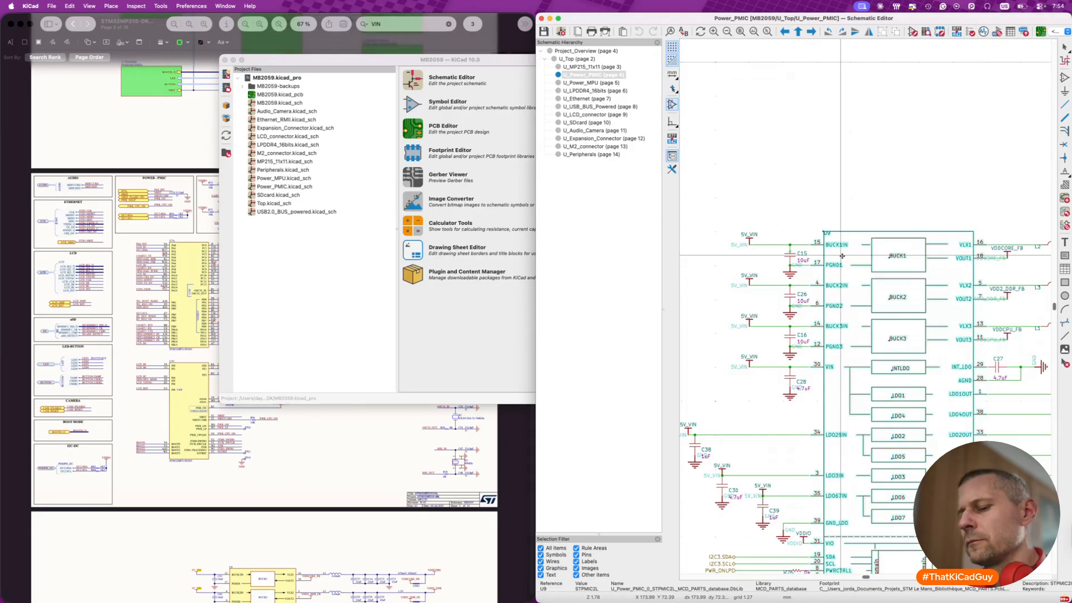
{"action": "double_click", "coordinate": [842, 255]}
{"action": "left_click", "coordinate": [571, 453]}
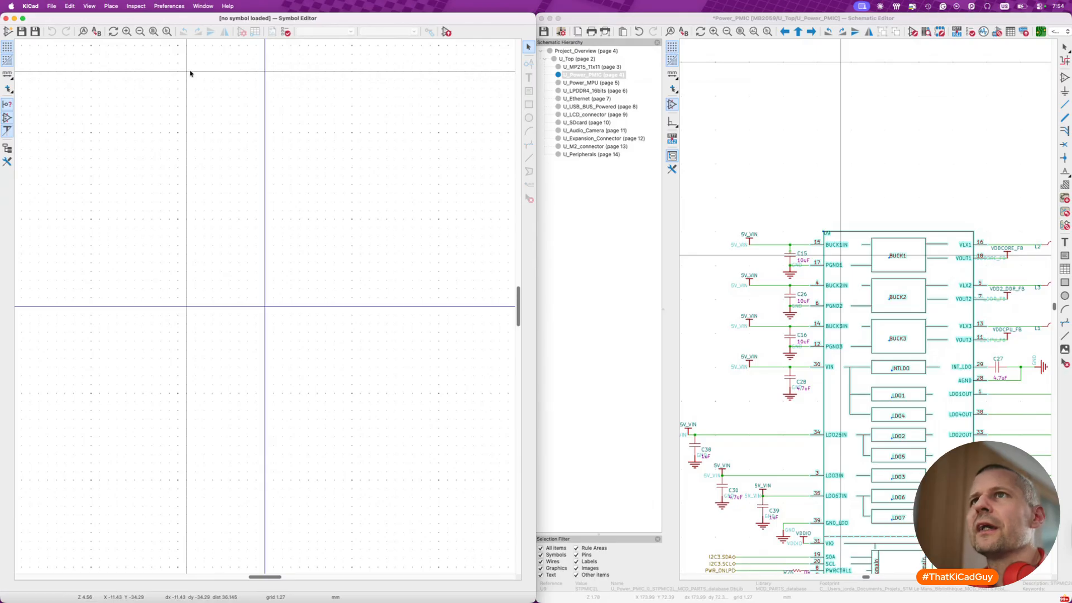
{"action": "left_click", "coordinate": [5, 18]}
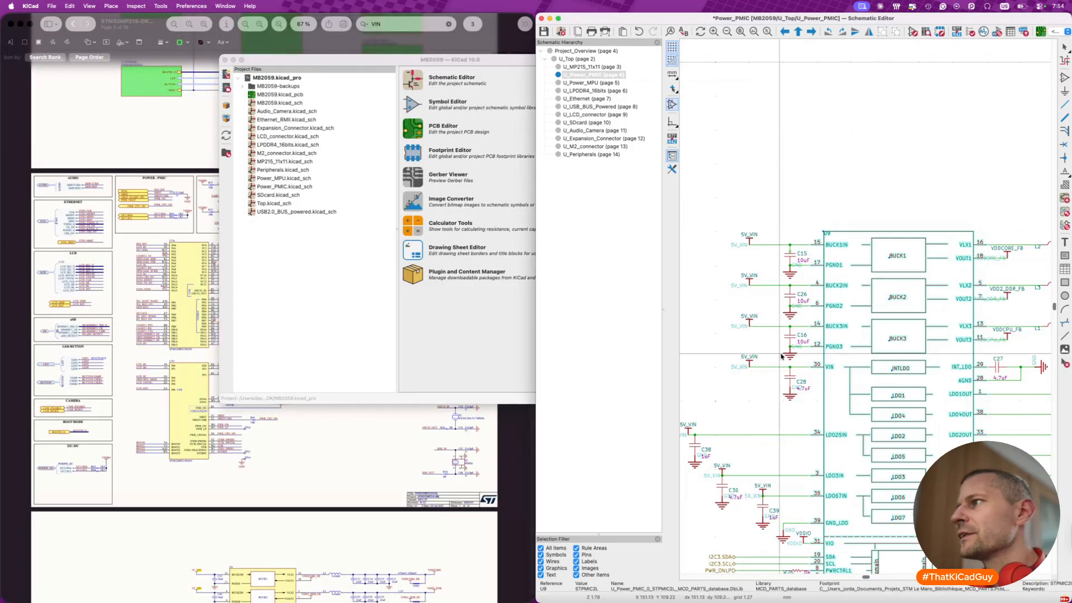
{"action": "left_click", "coordinate": [694, 98]}
{"action": "left_click", "coordinate": [618, 77]}
{"action": "type", "text": "e"}
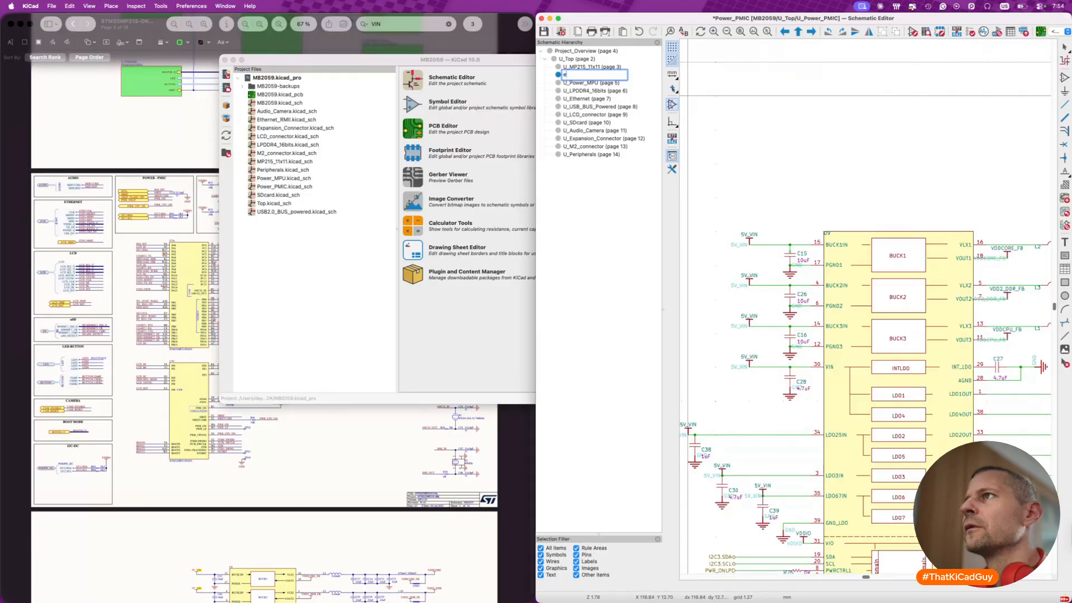
{"action": "key", "text": "Escape"}
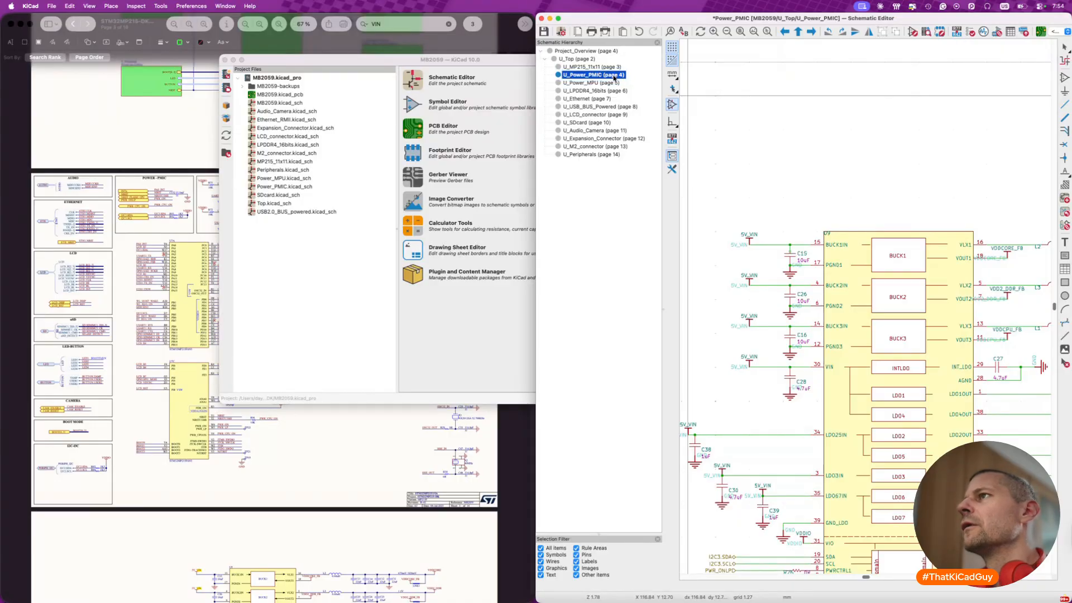
- Save the schematic and open the properties of the STPMIC2L symbol on the U_Power_PMIC sheet
{"action": "key", "text": "super+s"}
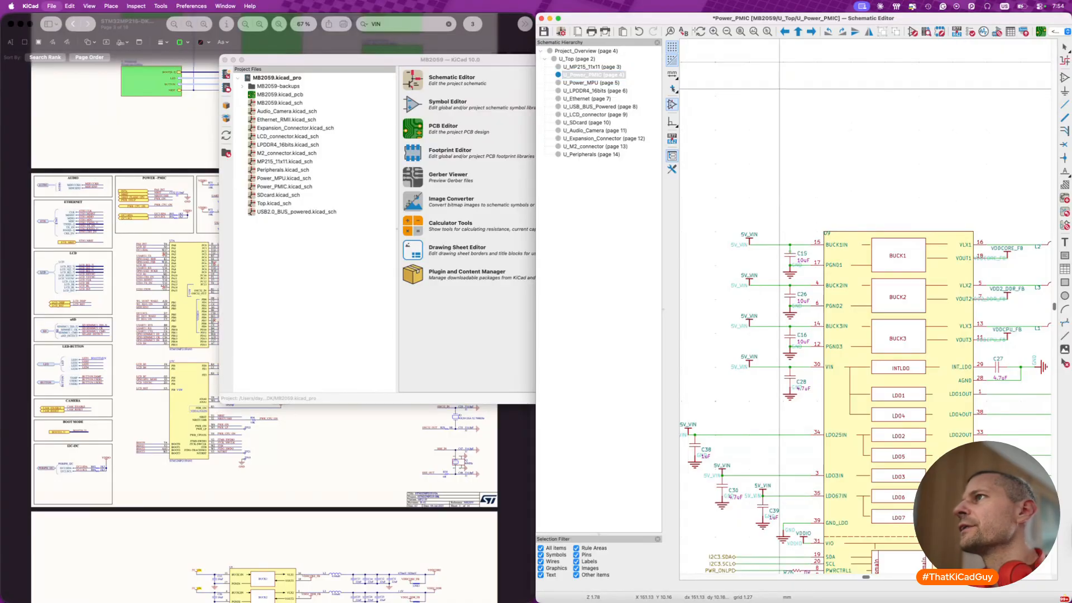
{"action": "left_click", "coordinate": [859, 293]}
{"action": "key", "text": "e"}
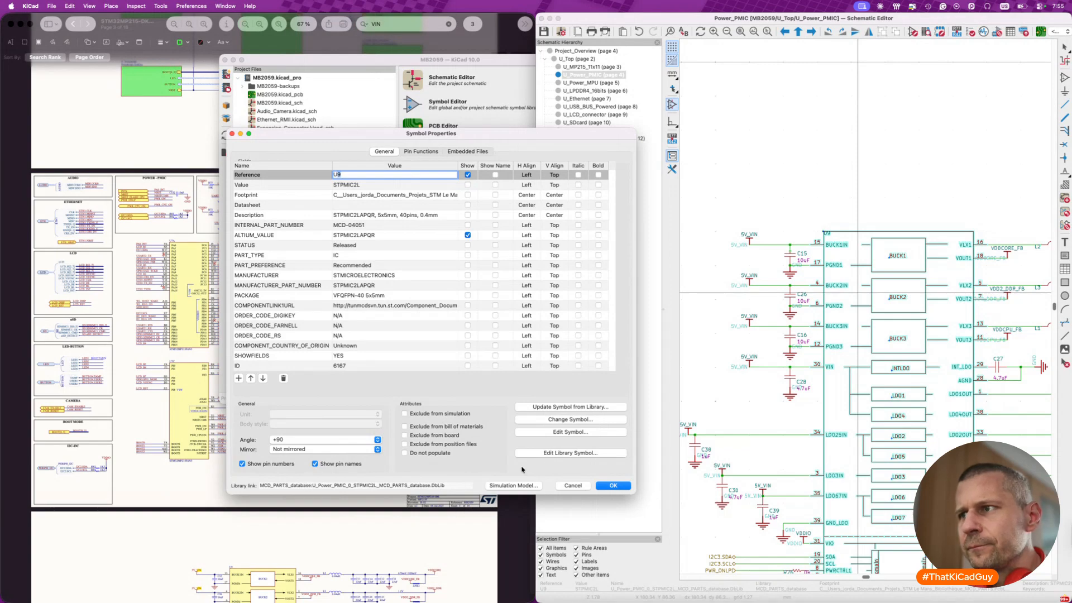
- Switch to Finder and look through the Imported_DK folder and its MB2059-backups subfolder for symbol library files
{"action": "key", "text": "super+Tab"}
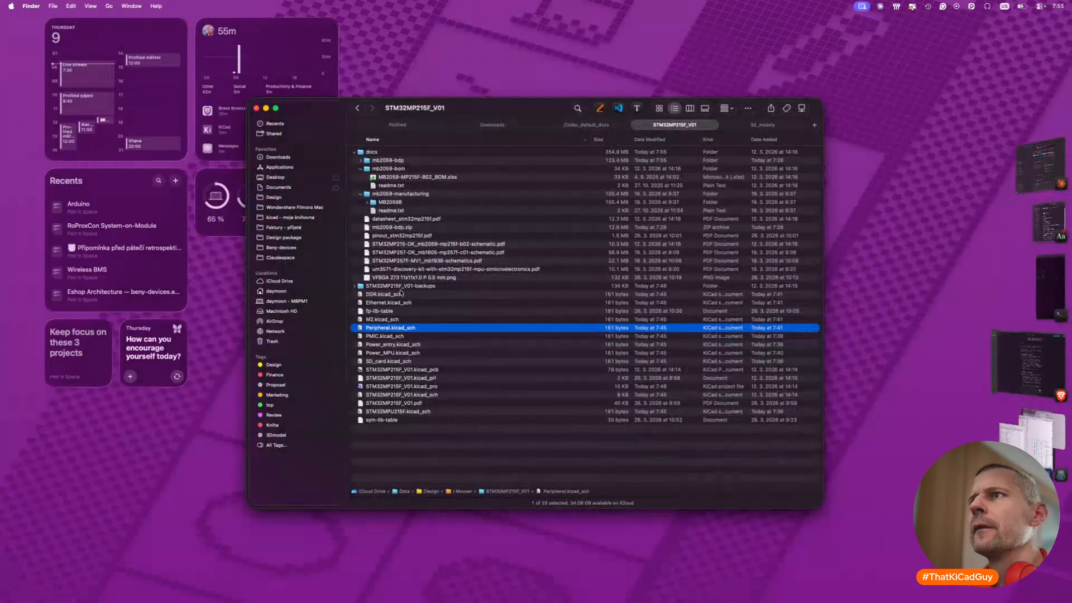
{"action": "double_click", "coordinate": [391, 161]}
{"action": "left_click", "coordinate": [358, 313]}
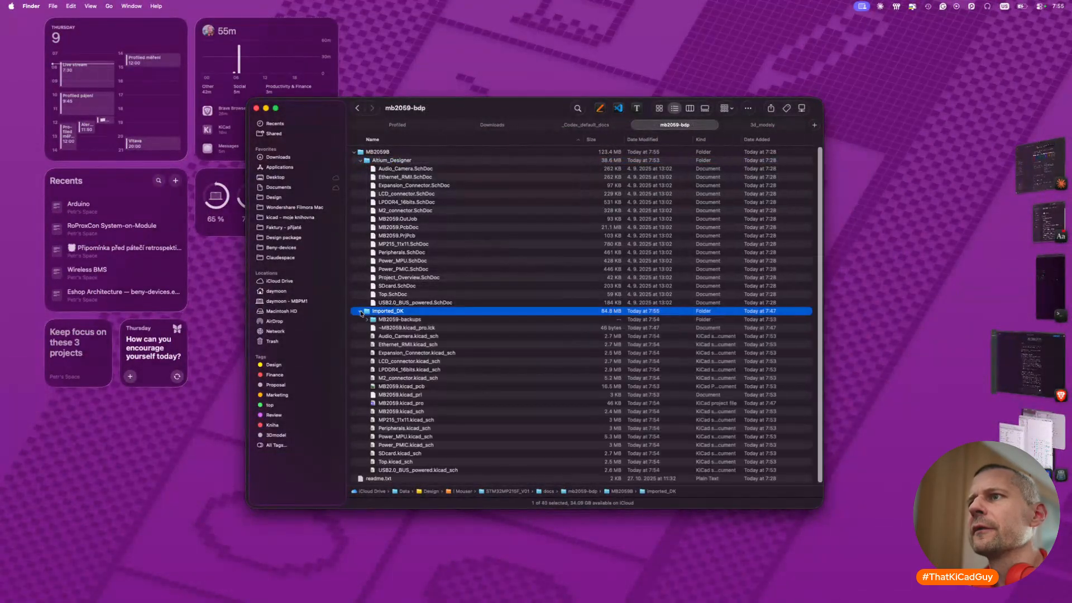
{"action": "scroll", "coordinate": [405, 370], "scroll_direction": "down", "scroll_amount": 1}
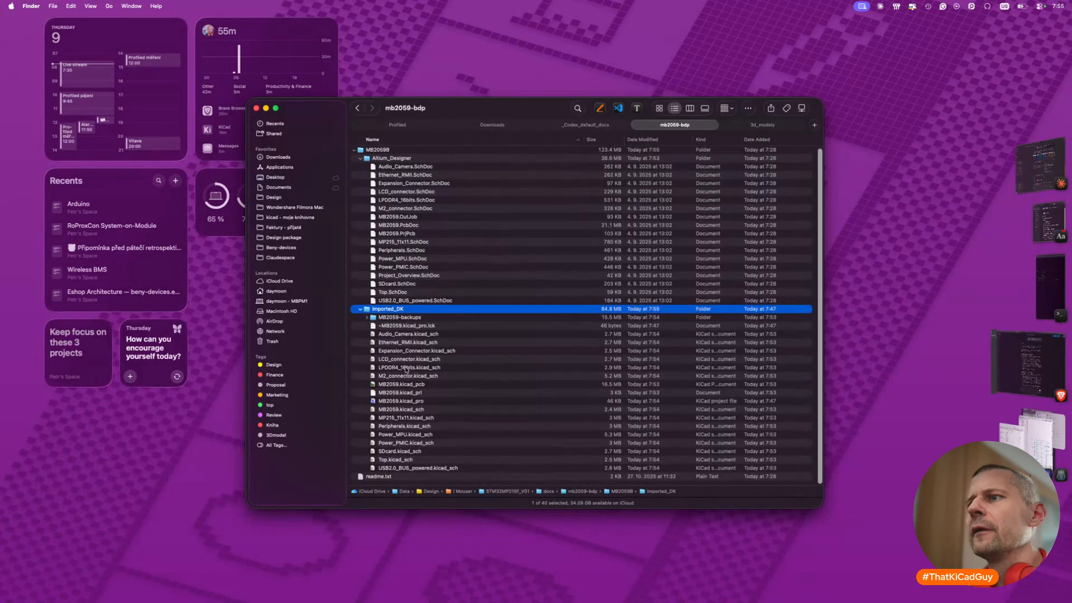
{"action": "left_click", "coordinate": [366, 318]}
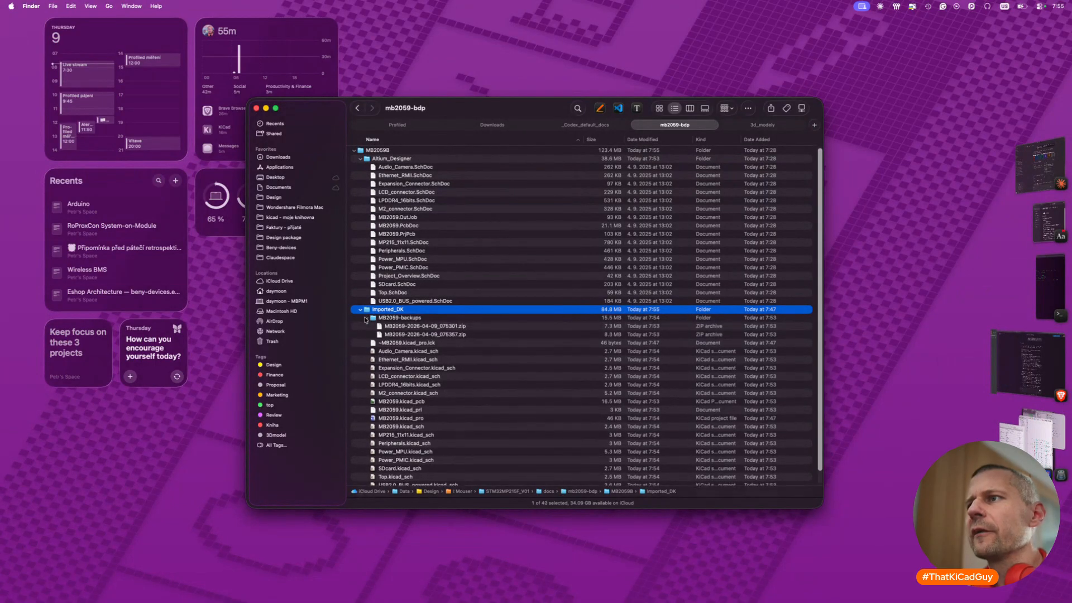
{"action": "left_click", "coordinate": [365, 319]}
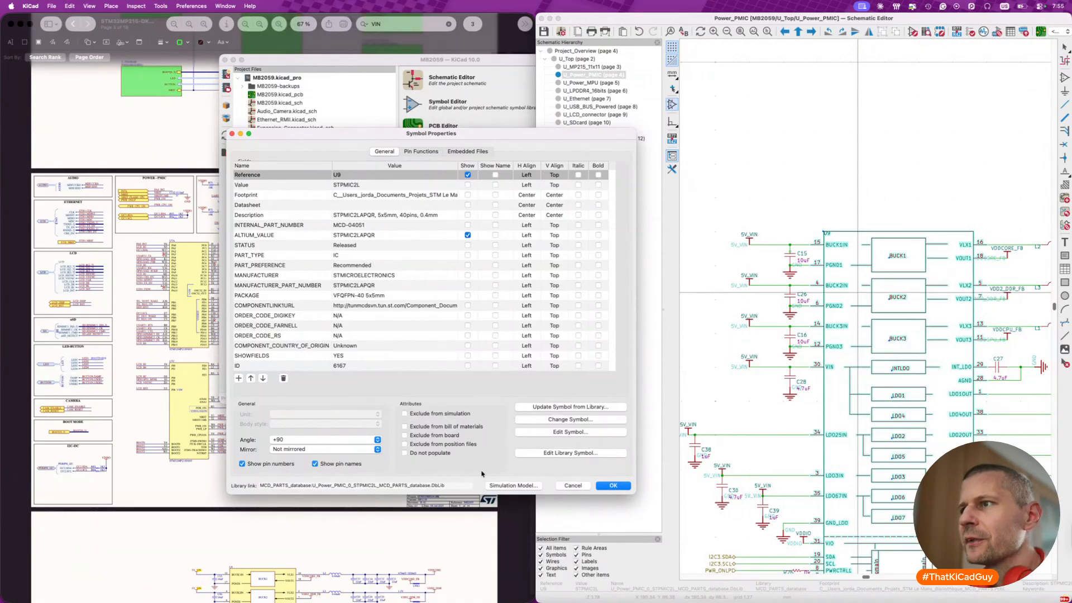
- Try again to open the STPMIC2L library symbol for editing, close the Symbol Editor and clear the selection on the sheet
{"action": "left_click", "coordinate": [565, 455]}
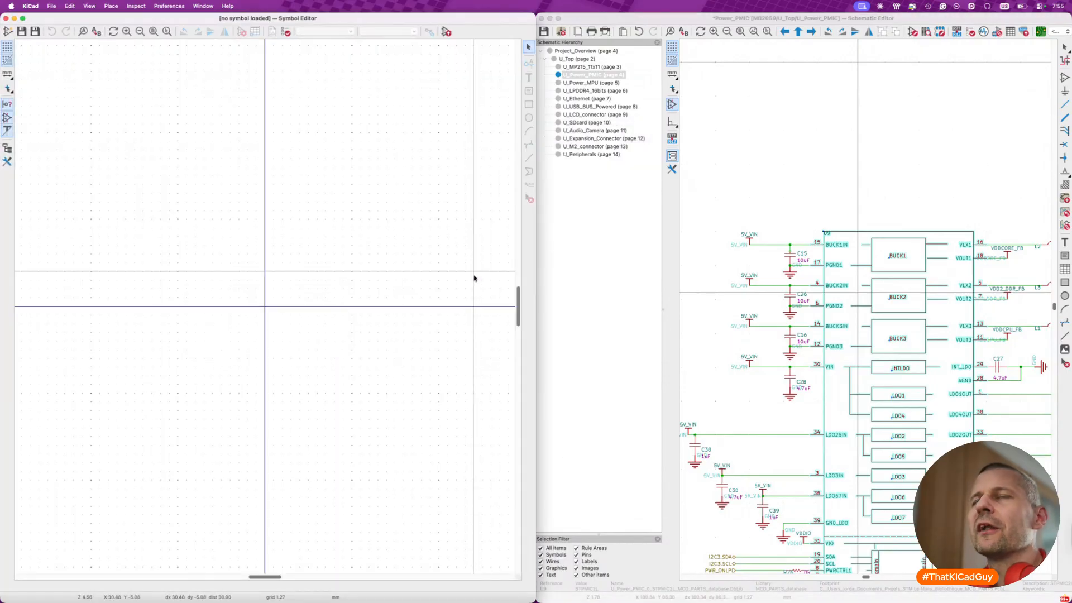
{"action": "left_click", "coordinate": [6, 18]}
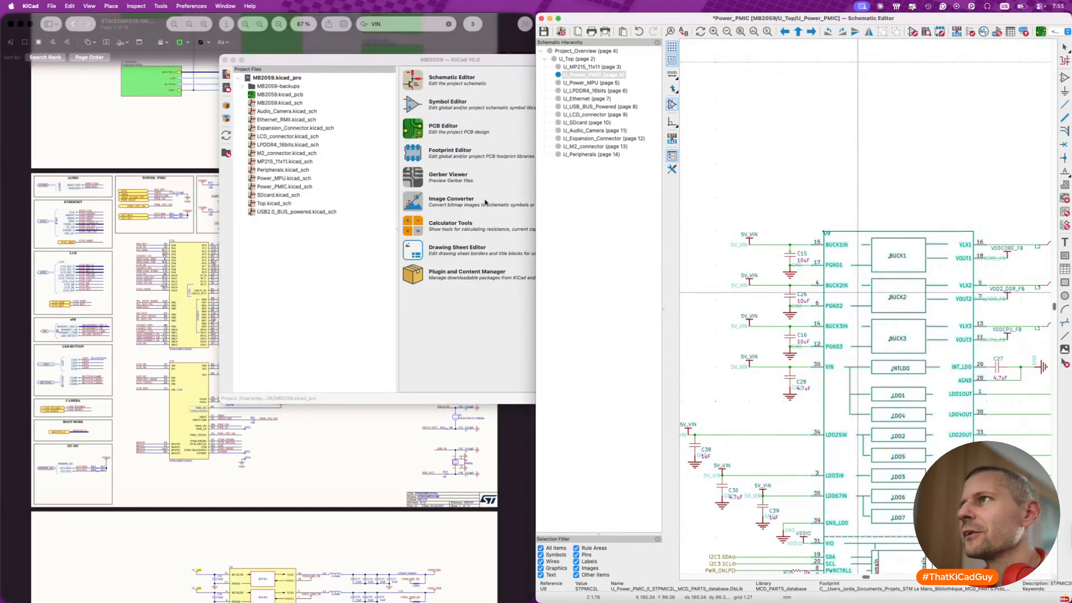
{"action": "scroll", "coordinate": [854, 241], "scroll_direction": "down", "scroll_amount": 2}
{"action": "left_click", "coordinate": [985, 153]}
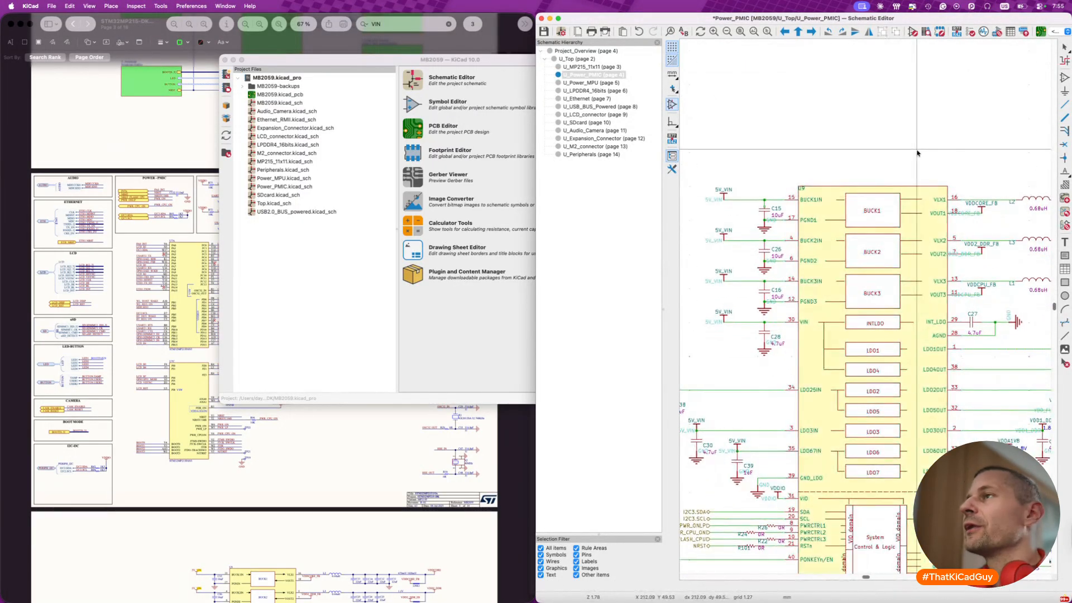
- Save and close the MB2059 schematic and reopen the recent project STM32MP215F_V01
{"action": "key", "text": "super+s"}
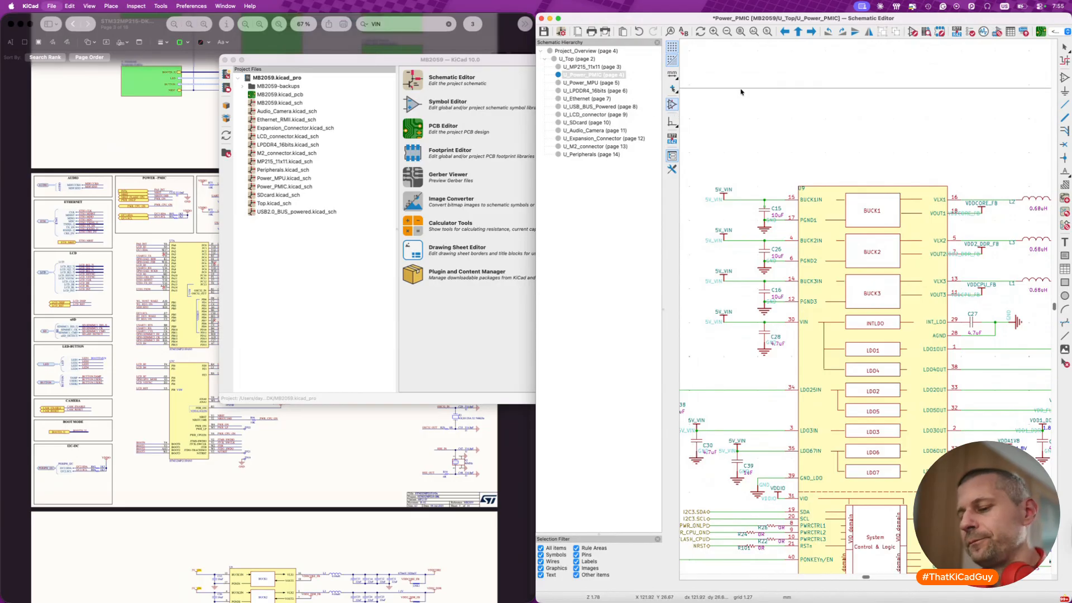
{"action": "left_click", "coordinate": [542, 20]}
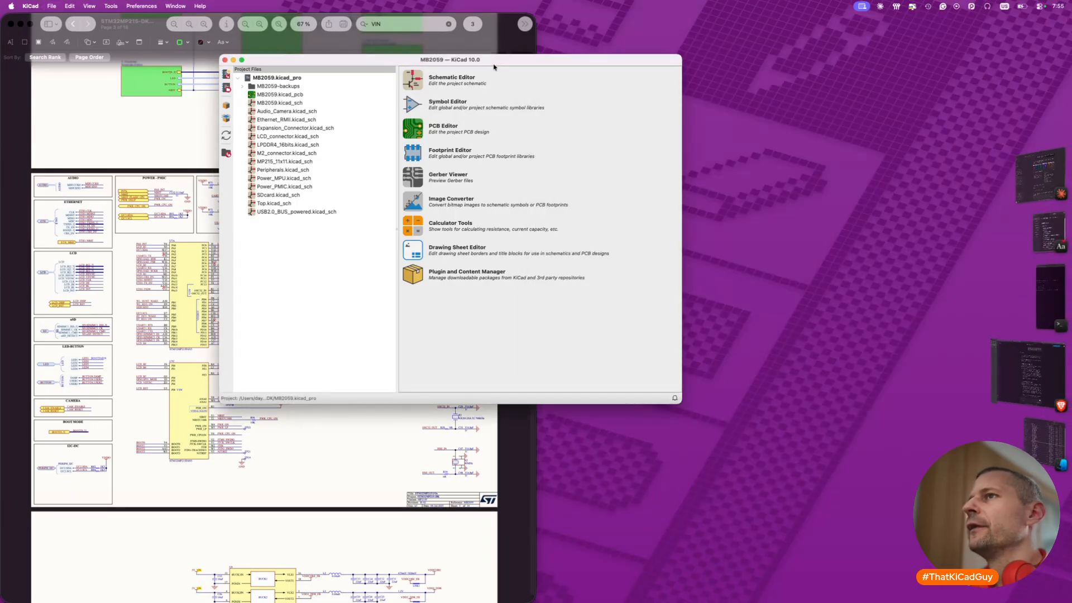
{"action": "left_click", "coordinate": [52, 5]}
{"action": "mouse_move", "coordinate": [78, 51]}
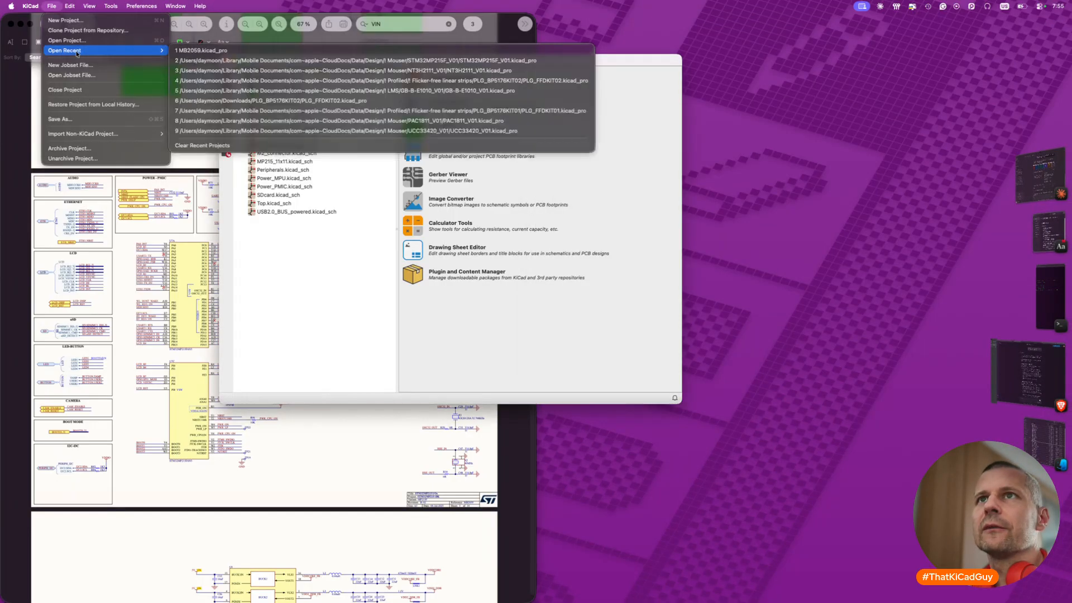
{"action": "left_click", "coordinate": [284, 59]}
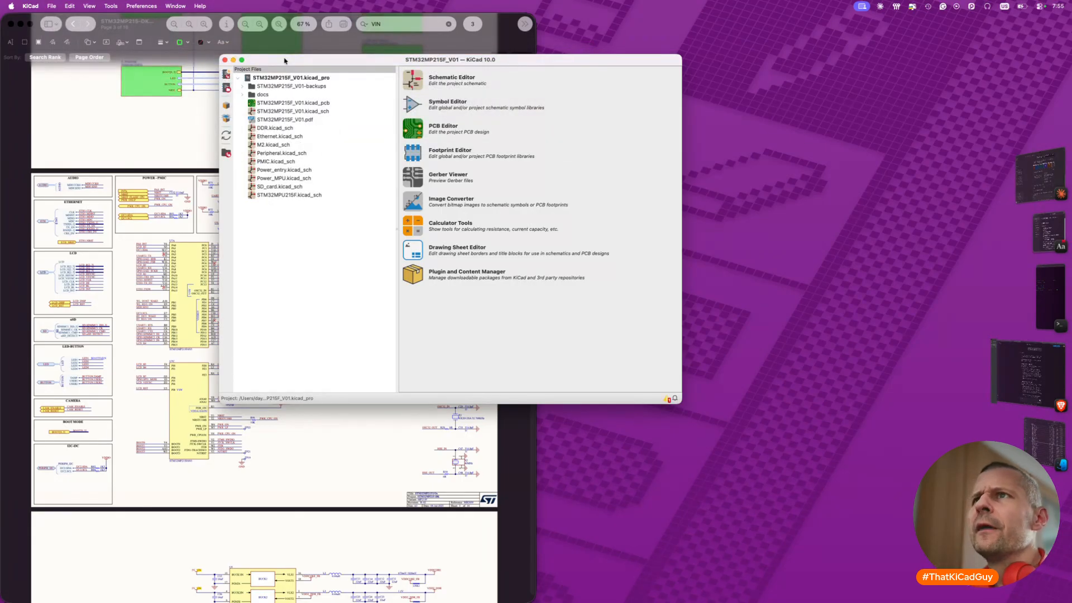
- Open the STM32MP215F_V01 root schematic, check its sheets including Power entry, and show the MPU sheet with the Schematic Hierarchy hidden
{"action": "double_click", "coordinate": [303, 112]}
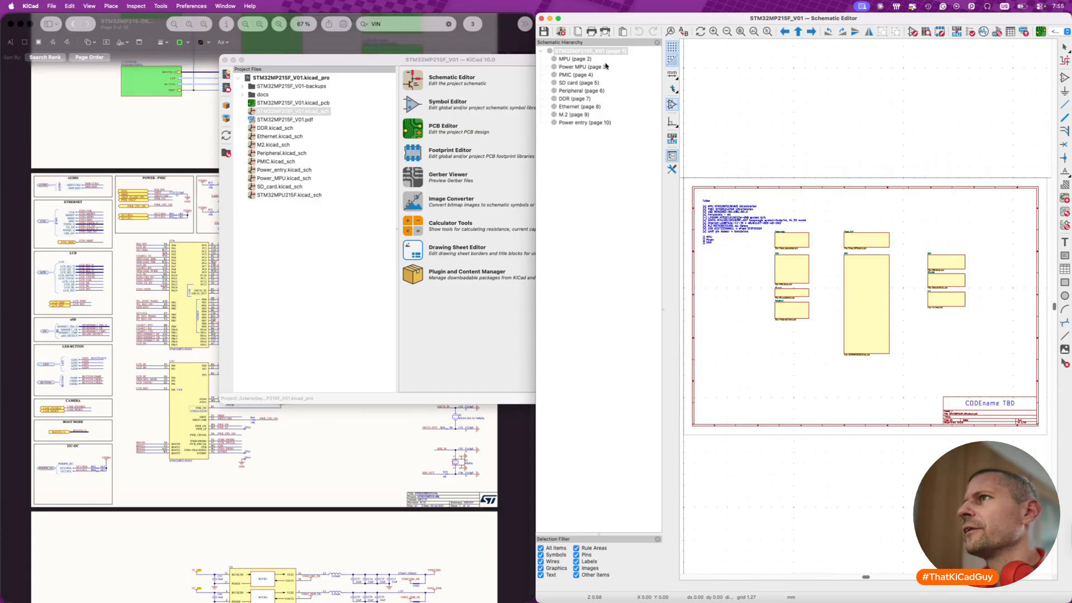
{"action": "left_click", "coordinate": [581, 60]}
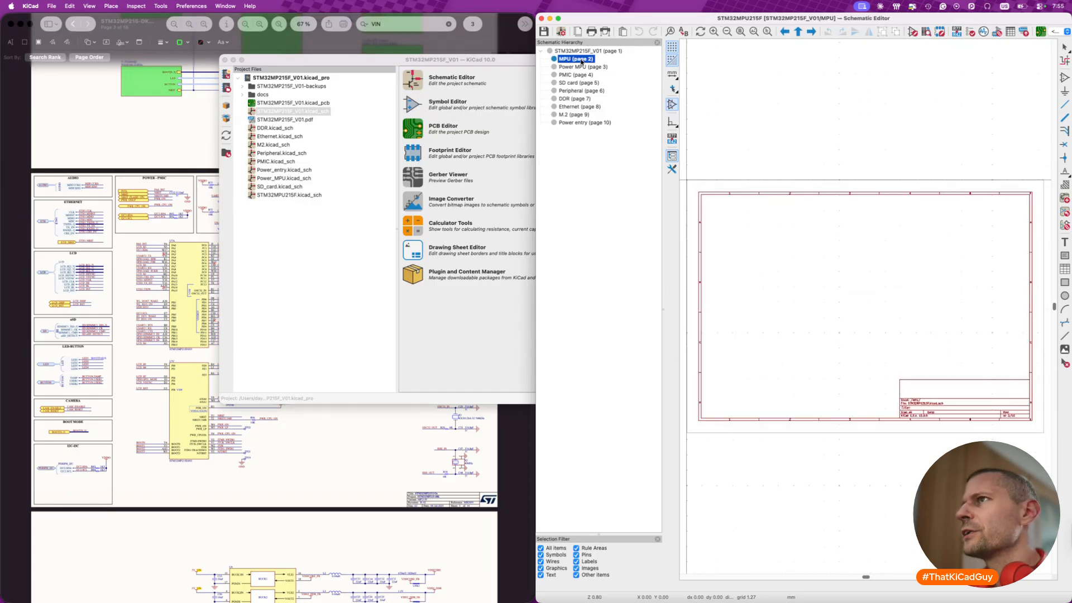
{"action": "left_click", "coordinate": [581, 52]}
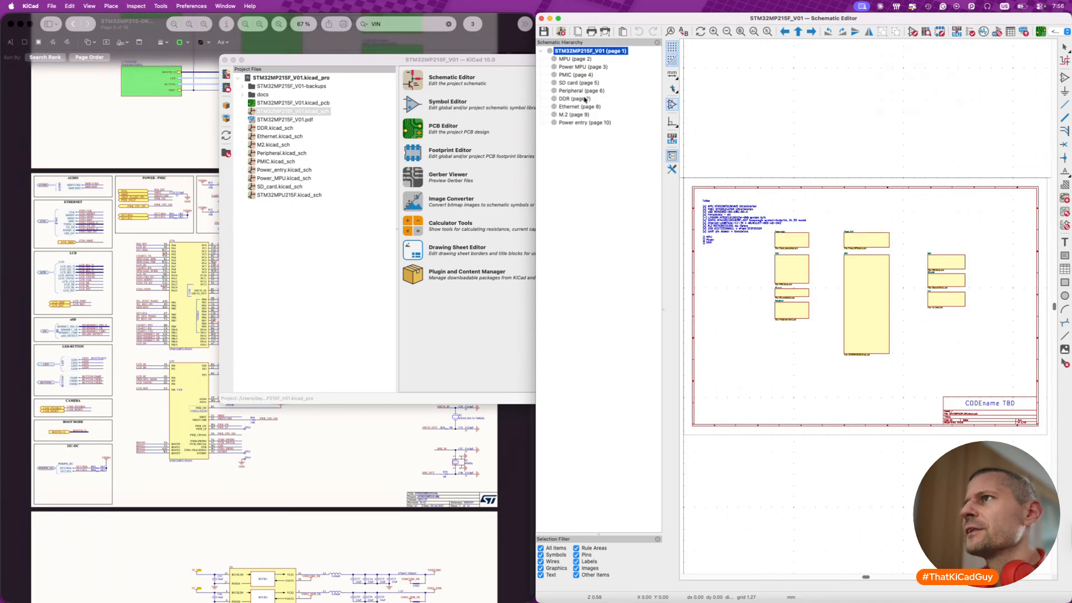
{"action": "left_click", "coordinate": [579, 124]}
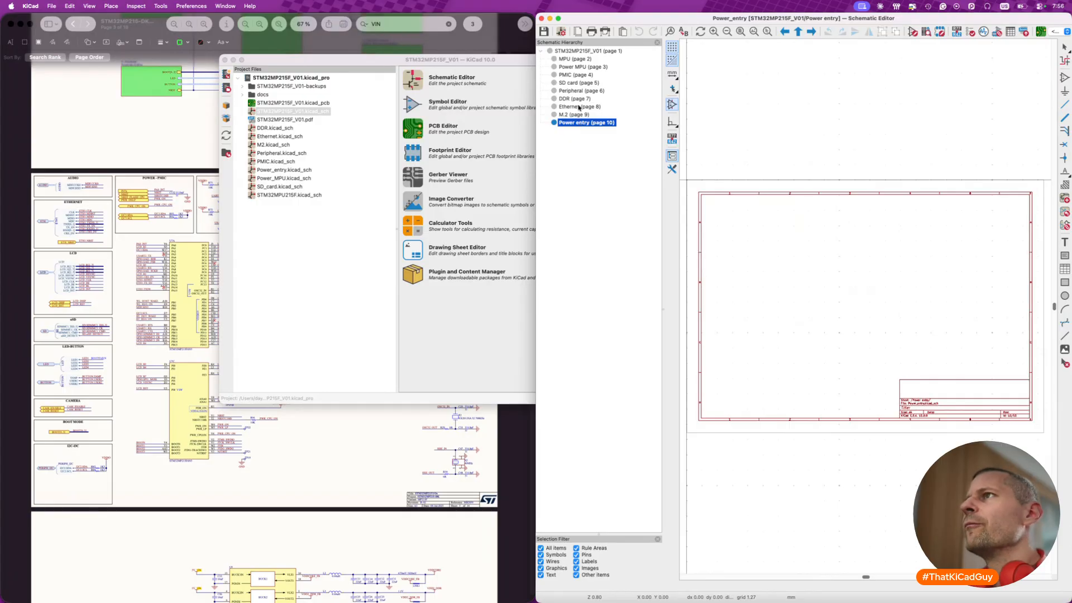
{"action": "left_click", "coordinate": [579, 60]}
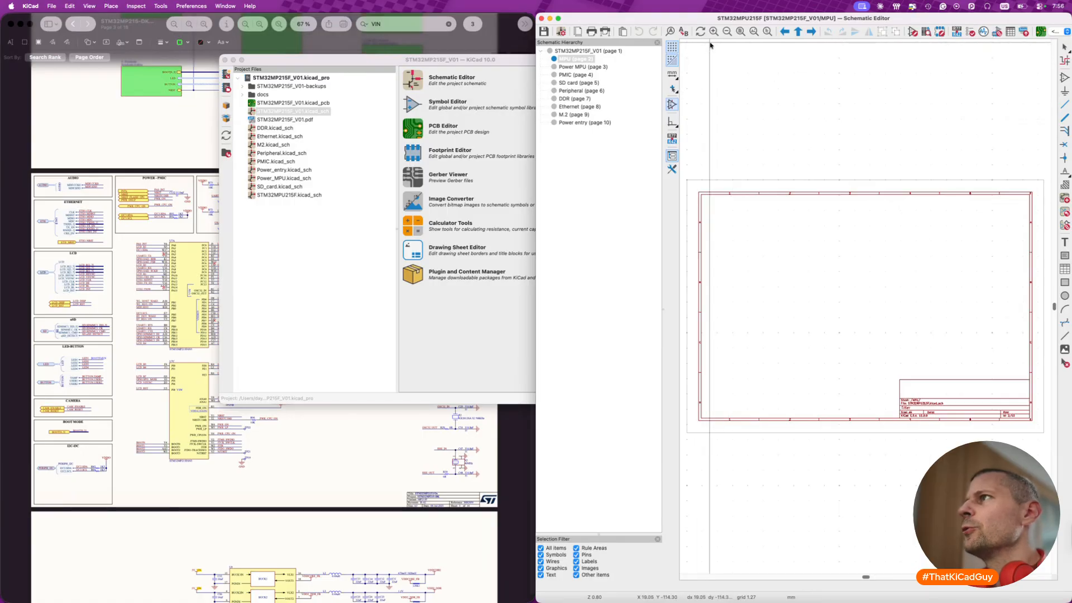
{"action": "left_click", "coordinate": [672, 157]}
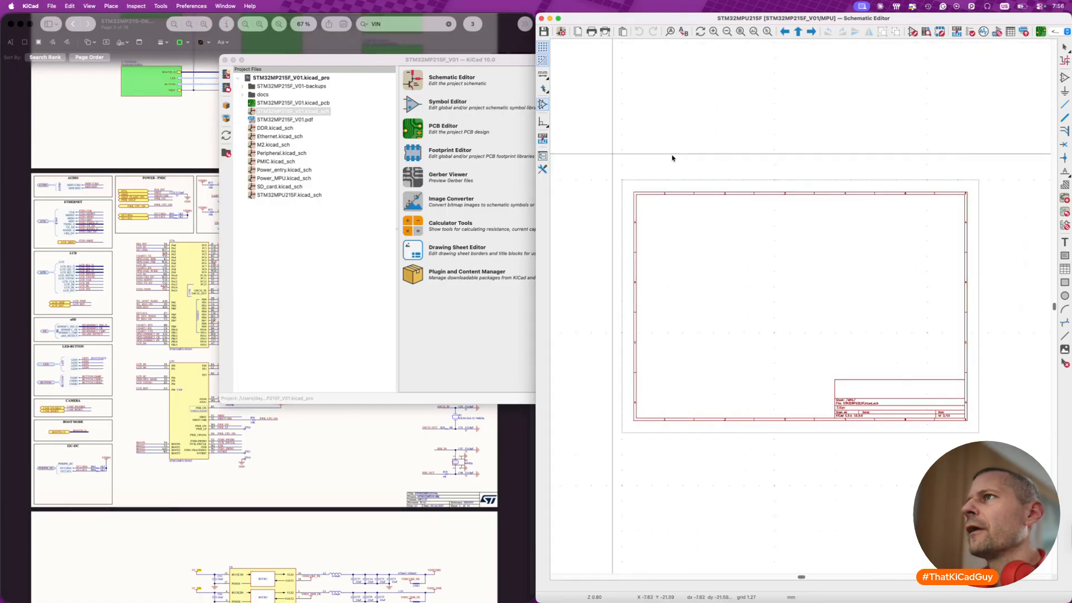
- Set the MPU sheet's paper size to A3 297 x 420mm and save the schematic
{"action": "left_click", "coordinate": [51, 6]}
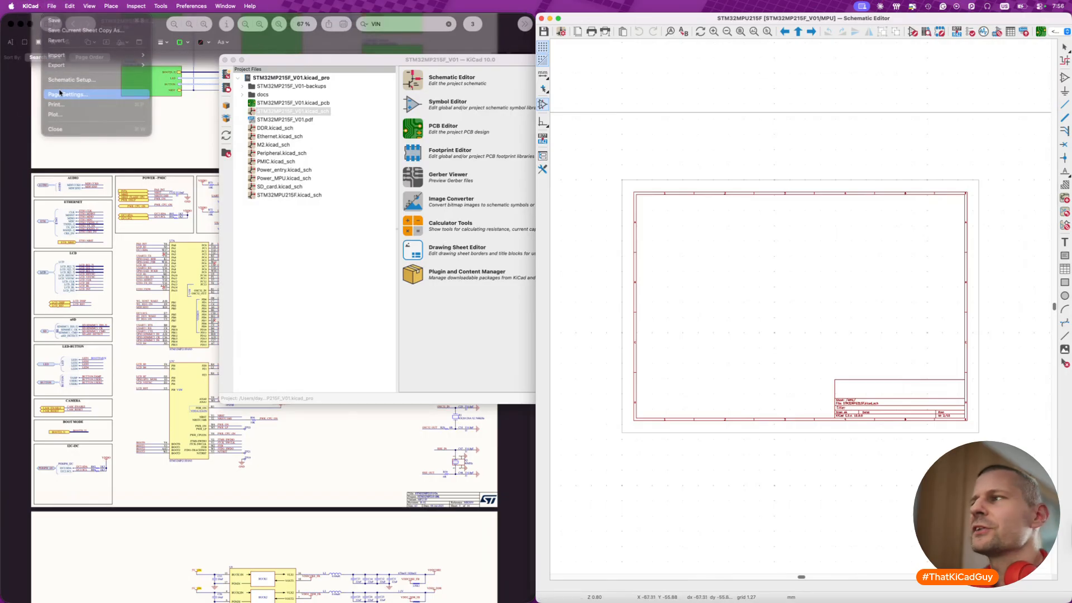
{"action": "left_click", "coordinate": [61, 94]}
{"action": "left_click", "coordinate": [652, 221]}
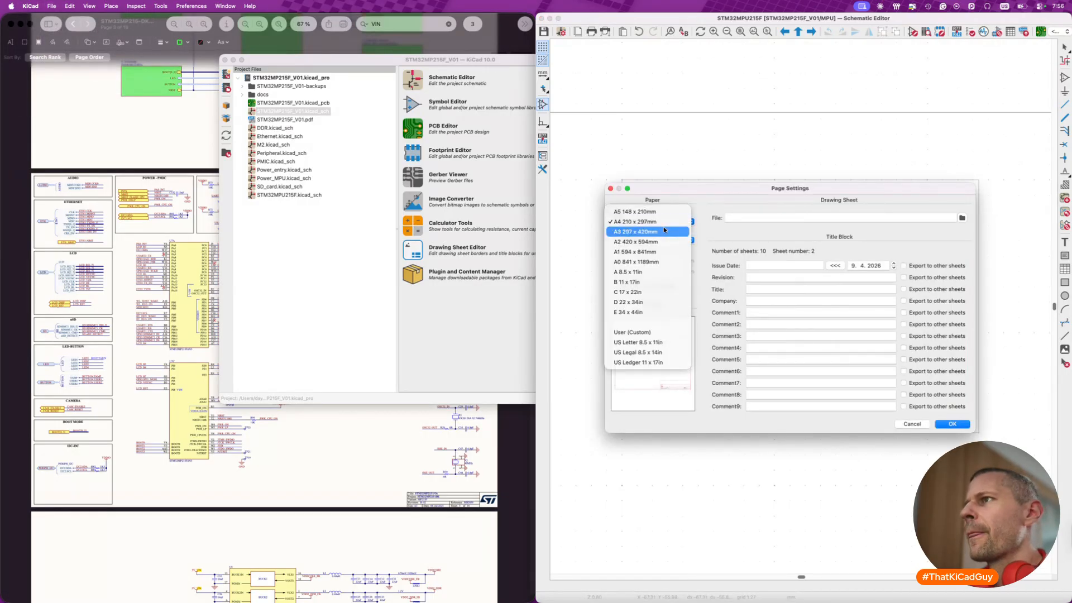
{"action": "left_click", "coordinate": [643, 232]}
{"action": "left_click", "coordinate": [951, 424]}
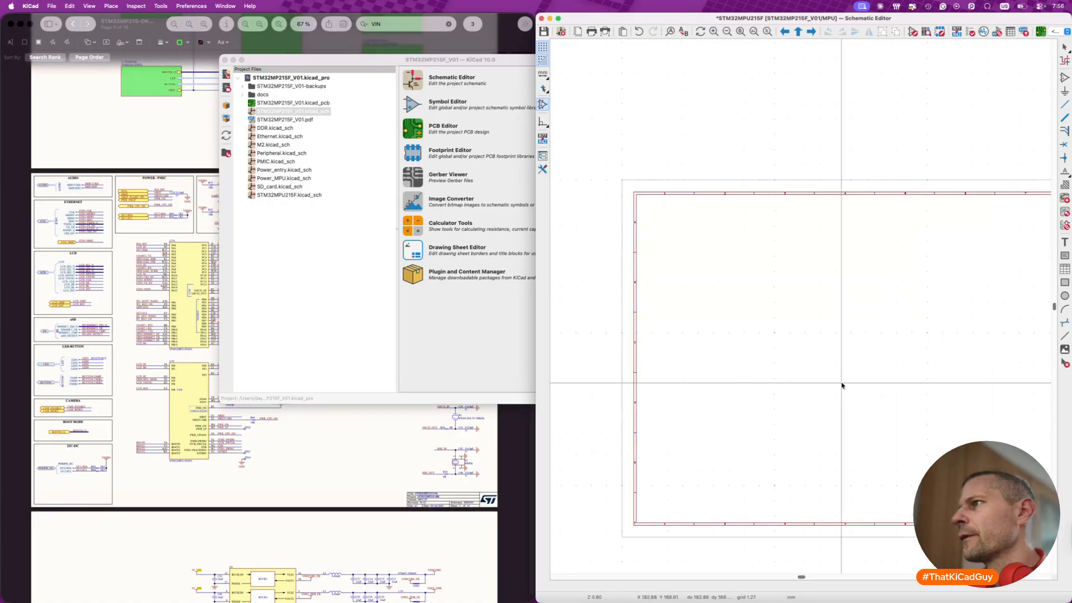
{"action": "scroll", "coordinate": [802, 352], "scroll_direction": "down", "scroll_amount": 2}
{"action": "key", "text": "super+s"}
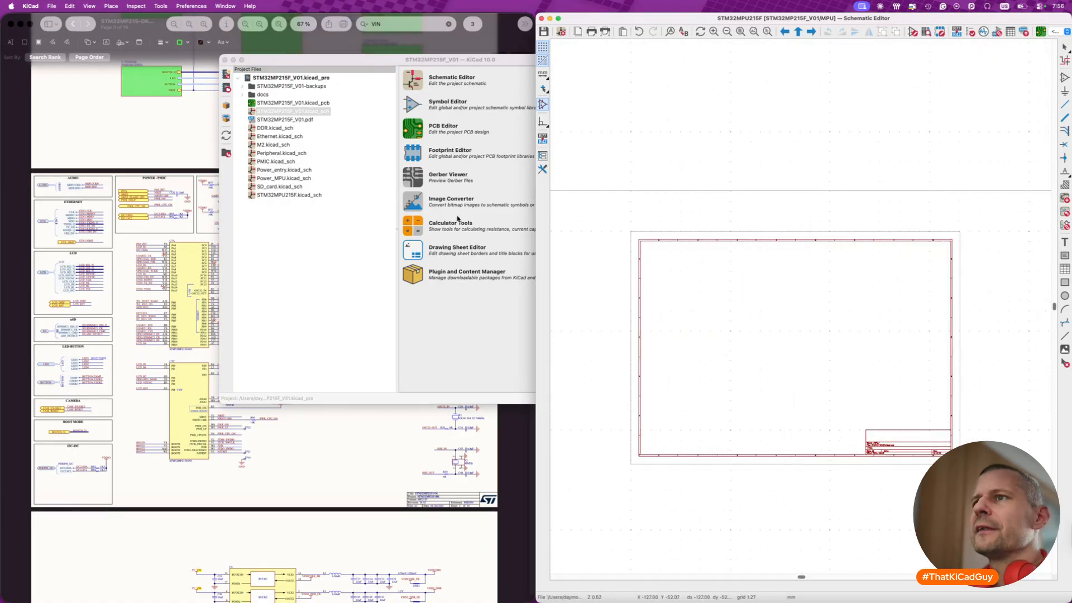
- Locate MP215_11x11.kicad_sch in the Imported_DK folder and check its sheet name against the STM32MP215-DK reference PDF
{"action": "key", "text": "super+Tab"}
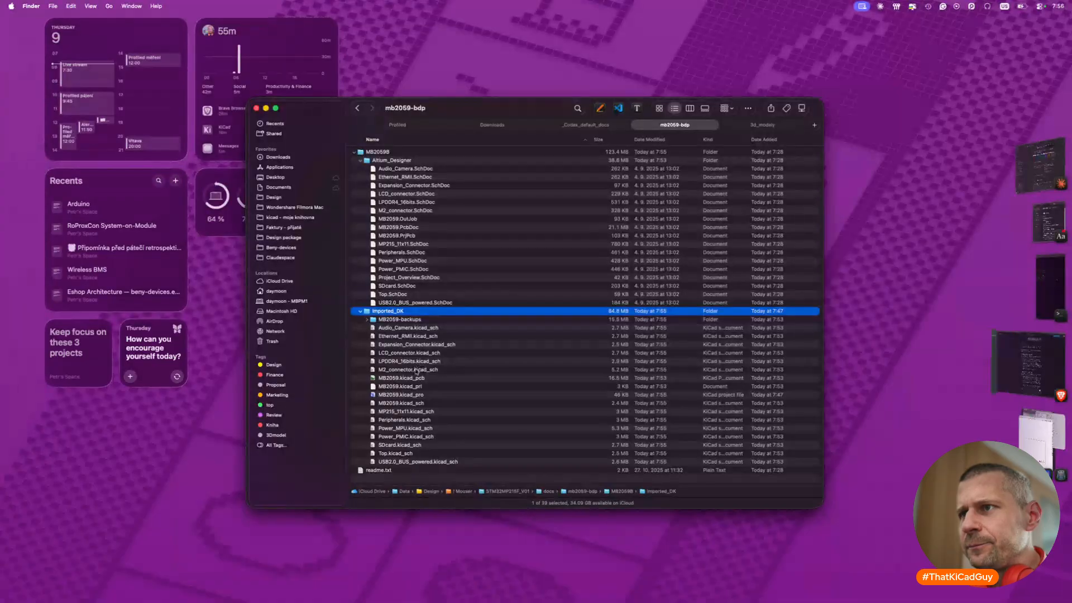
{"action": "left_click", "coordinate": [408, 412]}
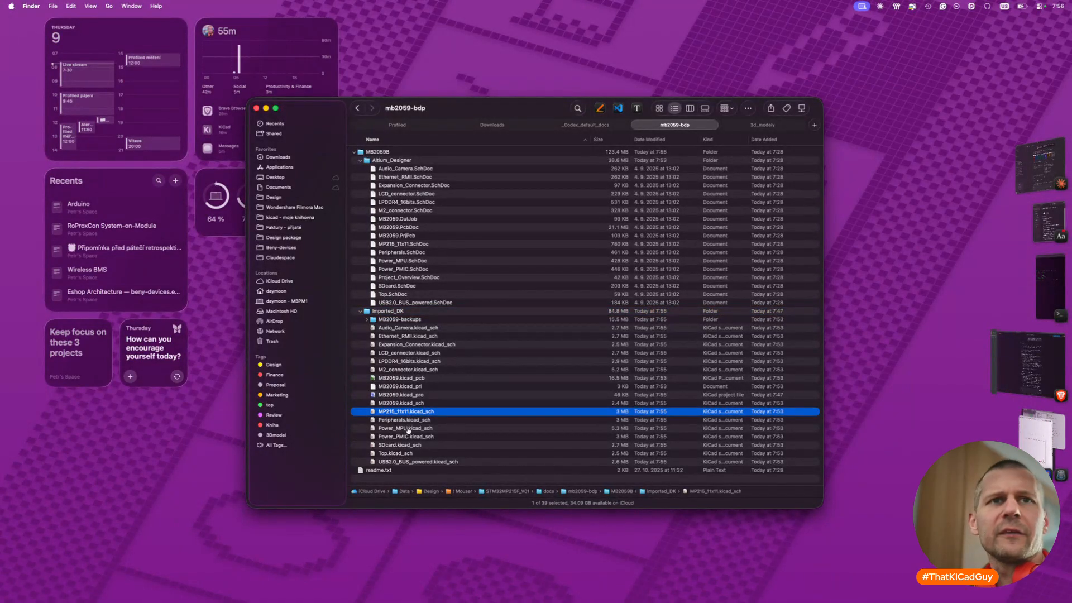
{"action": "key", "text": "super+Tab"}
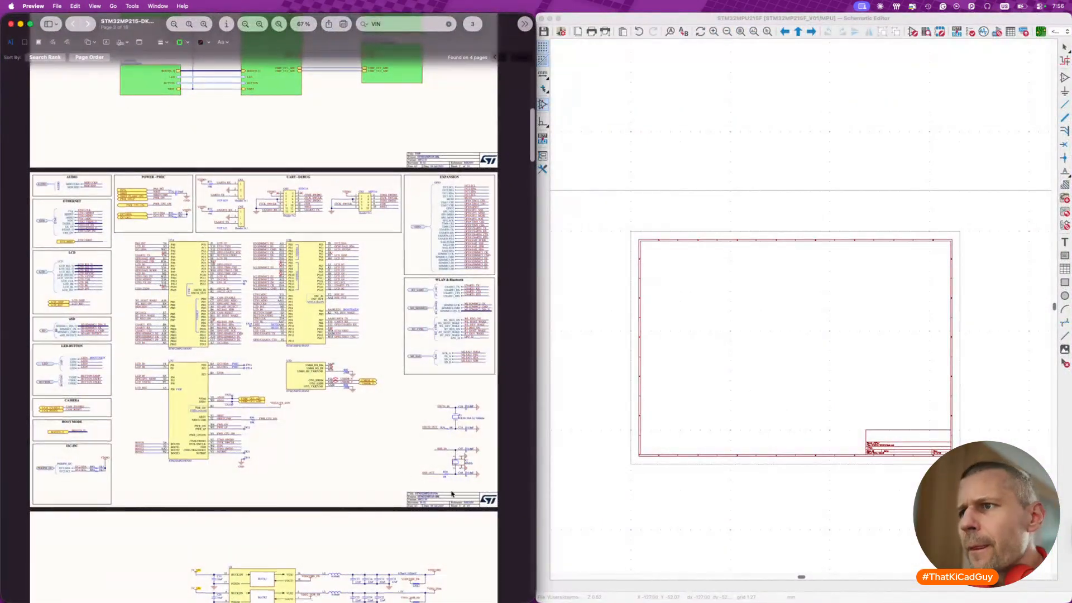
{"action": "scroll", "coordinate": [452, 492], "scroll_direction": "up", "scroll_amount": 8}
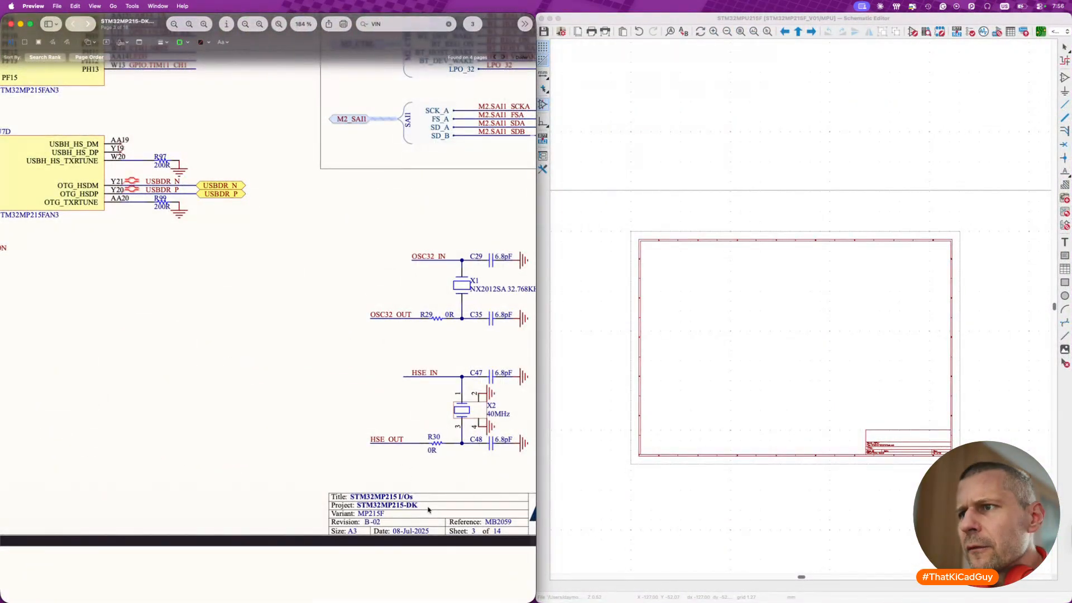
{"action": "scroll", "coordinate": [209, 319], "scroll_direction": "up", "scroll_amount": 10}
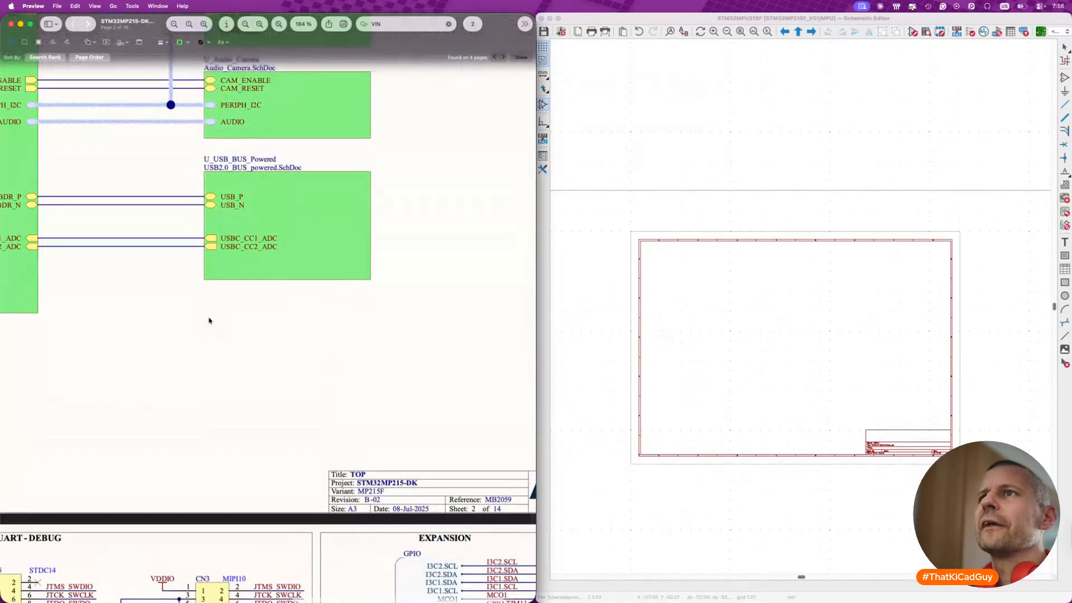
{"action": "scroll", "coordinate": [209, 320], "scroll_direction": "up", "scroll_amount": 15}
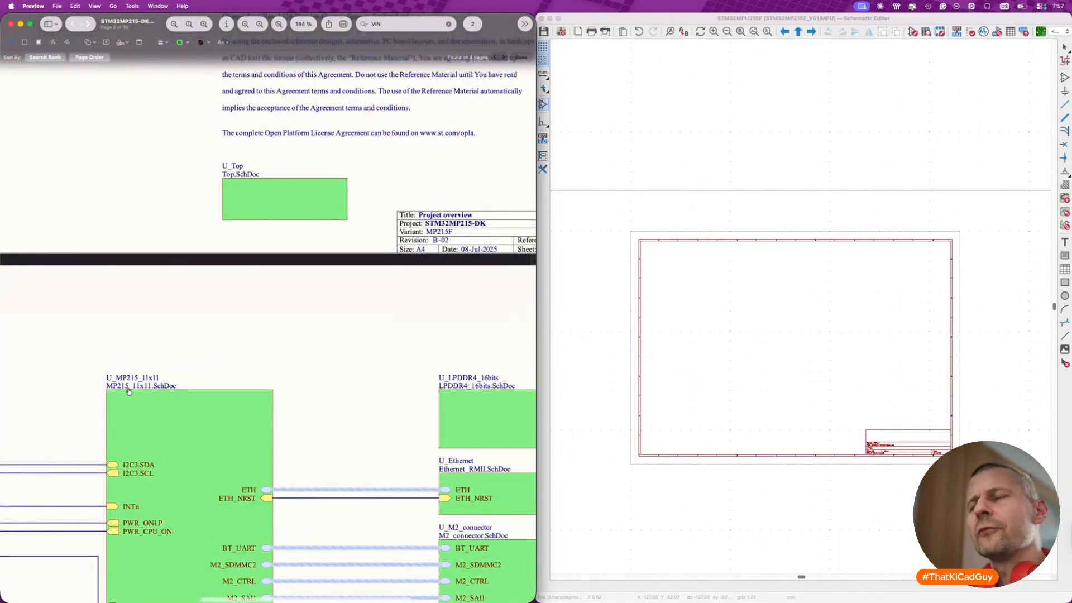
- Open MP215_11x11.kicad_sch from the Imported_DK folder in a separate Schematic Editor beside the project's MPU sheet
{"action": "key", "text": "super+Tab"}
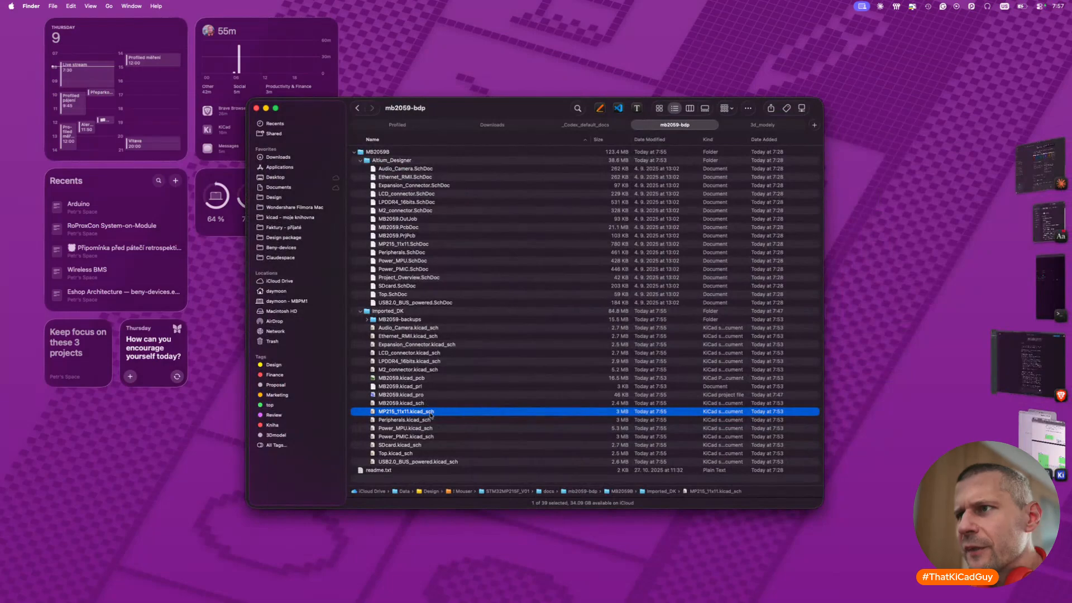
{"action": "double_click", "coordinate": [430, 413]}
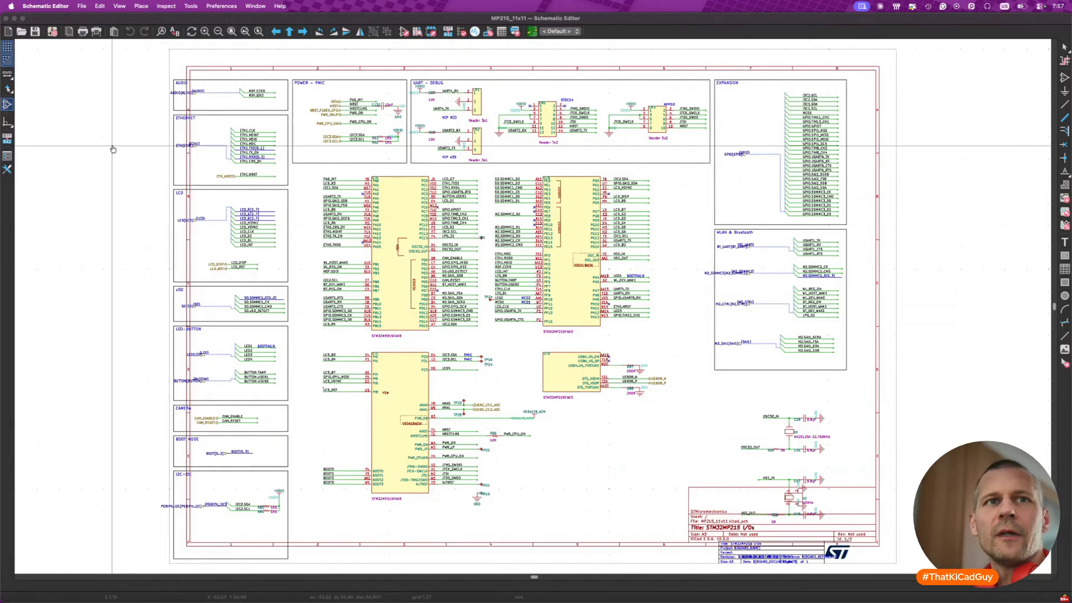
{"action": "key", "text": "super+Tab"}
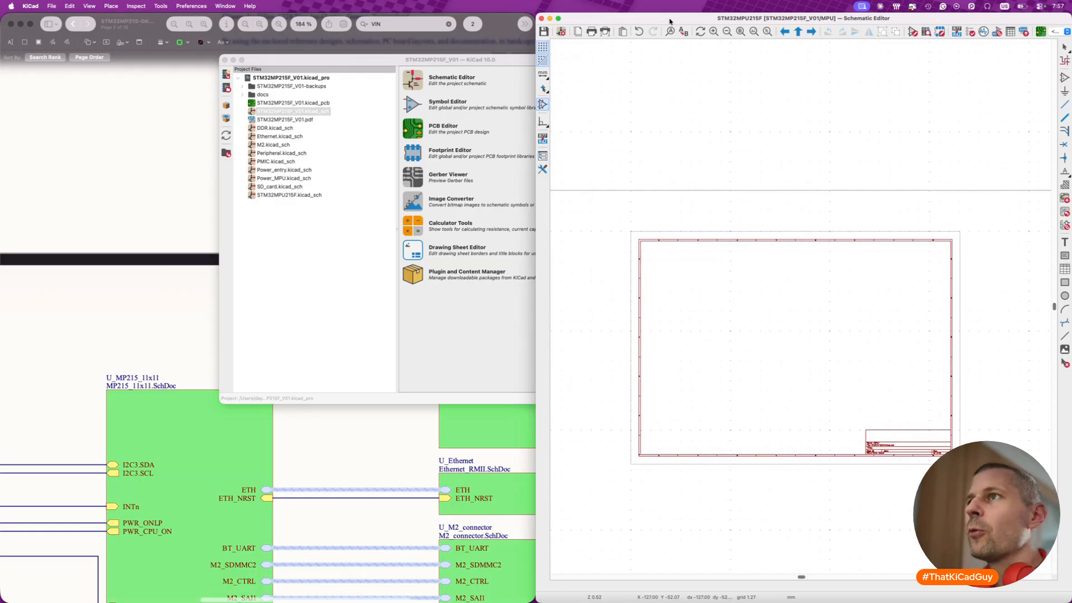
{"action": "key", "text": "super+Tab"}
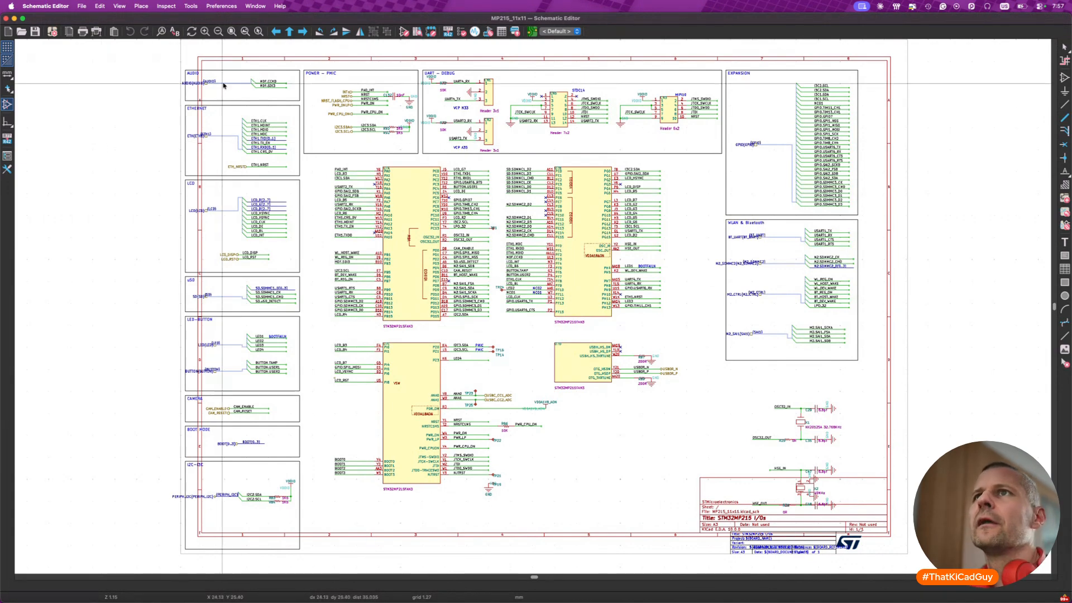
- Copy the whole MP215_11x11 schematic content and paste it into the project's MPU sheet, just above the page frame
{"action": "left_click_drag", "start_coordinate": [168, 49], "coordinate": [942, 560]}
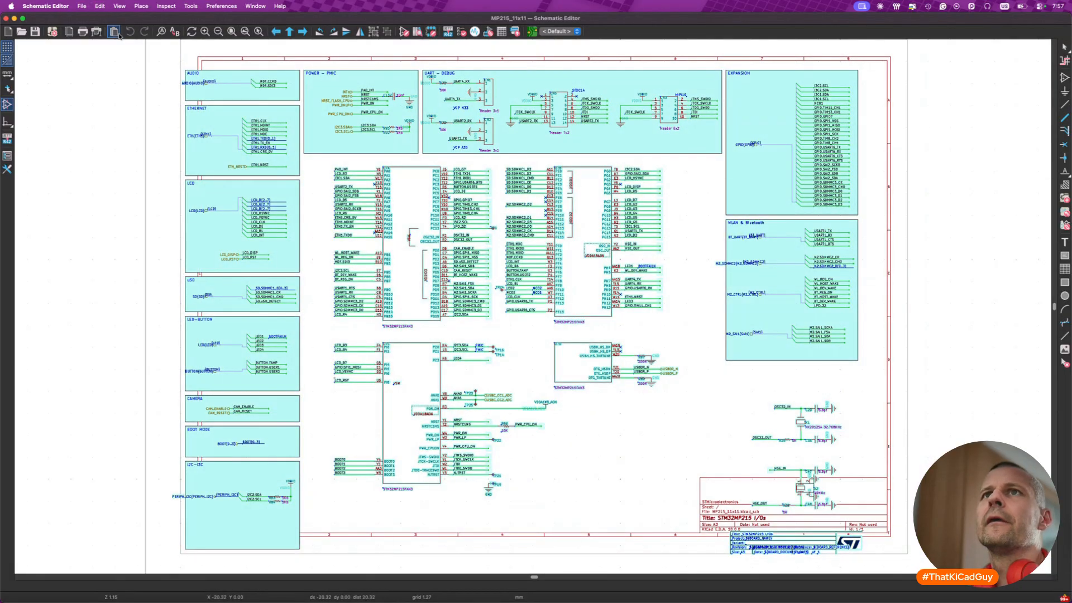
{"action": "left_click", "coordinate": [6, 19]}
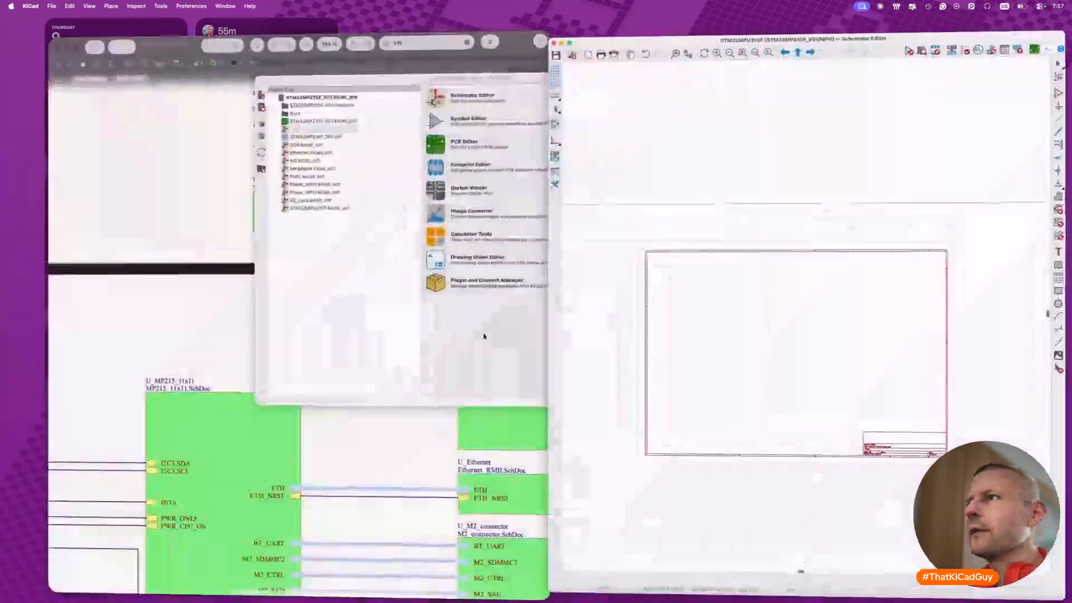
{"action": "key", "text": "super+v"}
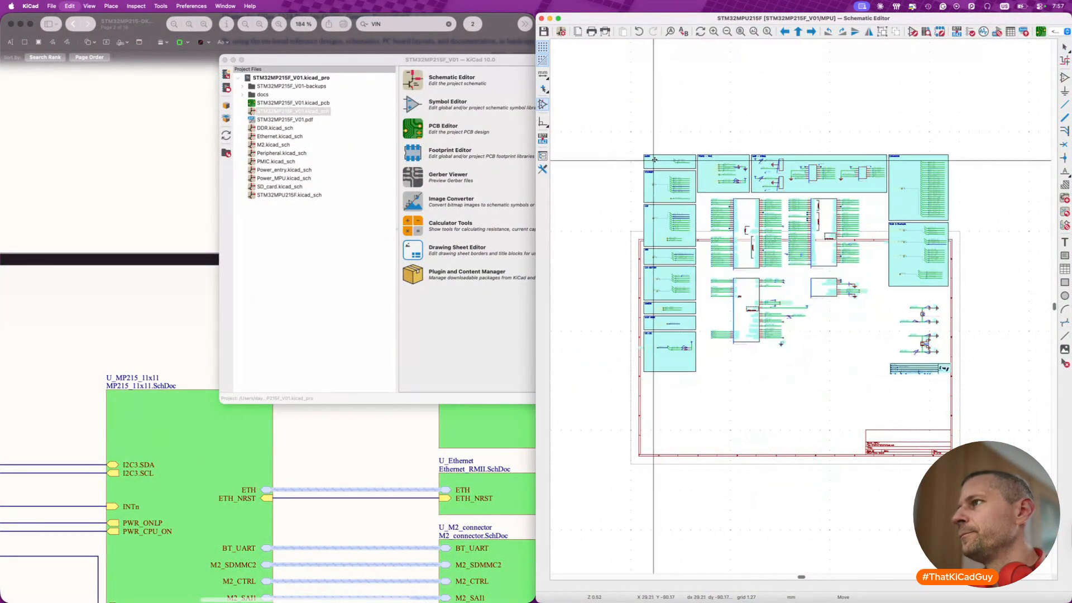
{"action": "scroll", "coordinate": [655, 159], "scroll_direction": "right", "scroll_amount": 4}
{"action": "scroll", "coordinate": [655, 160], "scroll_direction": "up", "scroll_amount": 5}
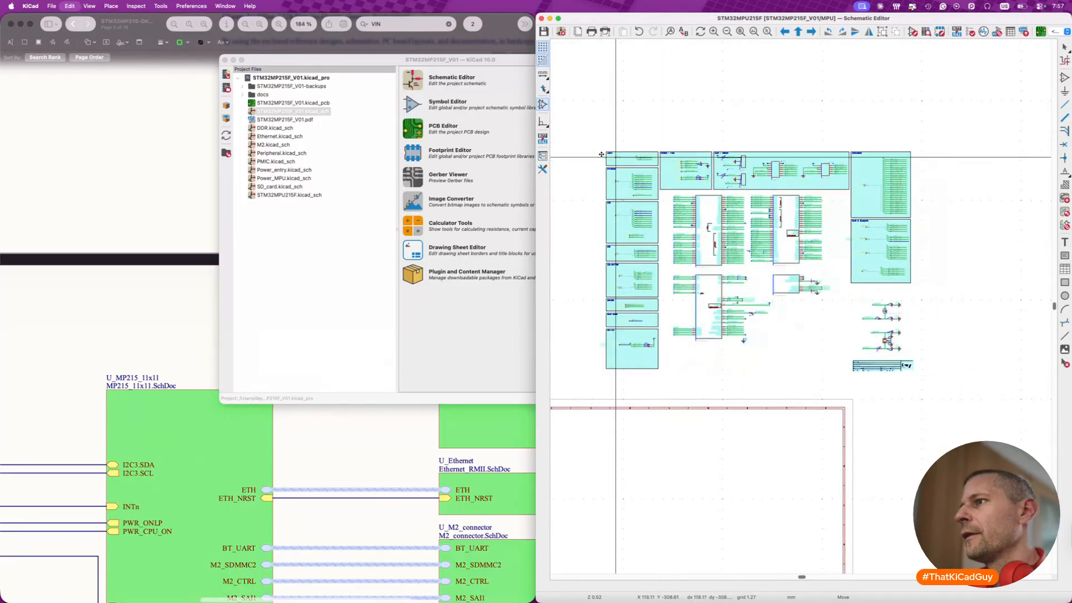
{"action": "scroll", "coordinate": [583, 162], "scroll_direction": "left", "scroll_amount": 3}
{"action": "left_click", "coordinate": [592, 172]}
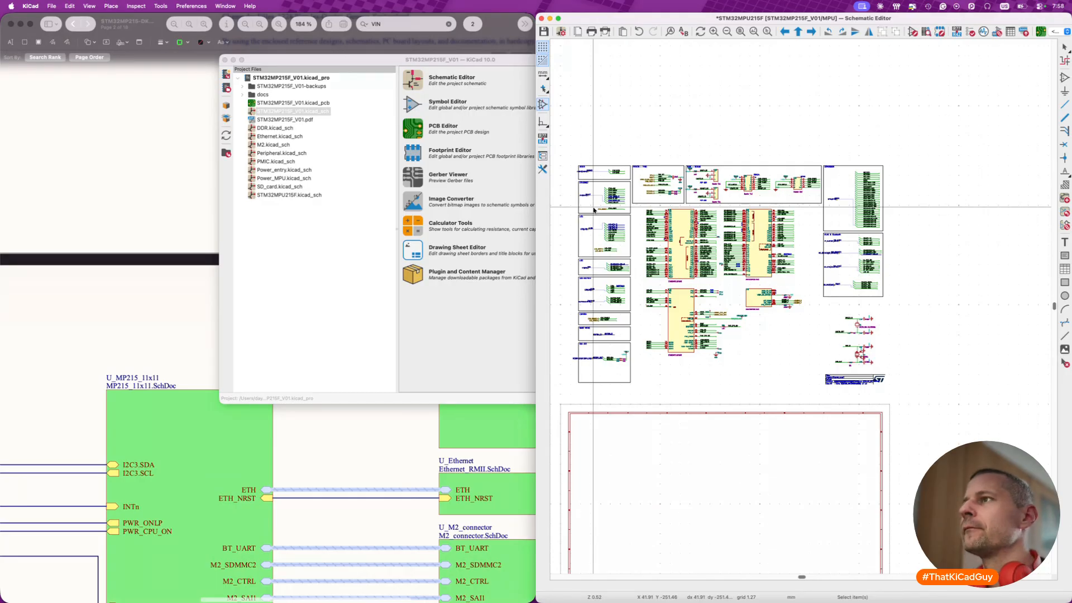
- Enlarge the MPU sheet's editor window and examine the pasted Audio, Ethernet, LCD, uSD and LED-BUTTON blocks beside the MPU symbol units
{"action": "double_click", "coordinate": [636, 22]}
{"action": "scroll", "coordinate": [316, 392], "scroll_direction": "up", "scroll_amount": 5}
{"action": "scroll", "coordinate": [319, 396], "scroll_direction": "down", "scroll_amount": 3}
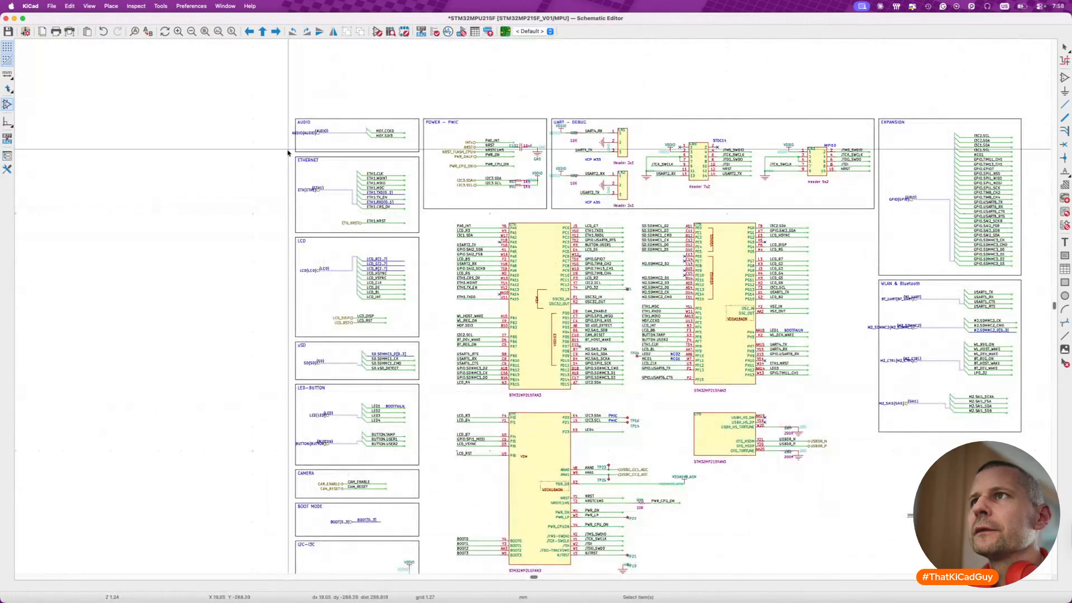
{"action": "scroll", "coordinate": [287, 153], "scroll_direction": "up", "scroll_amount": 2}
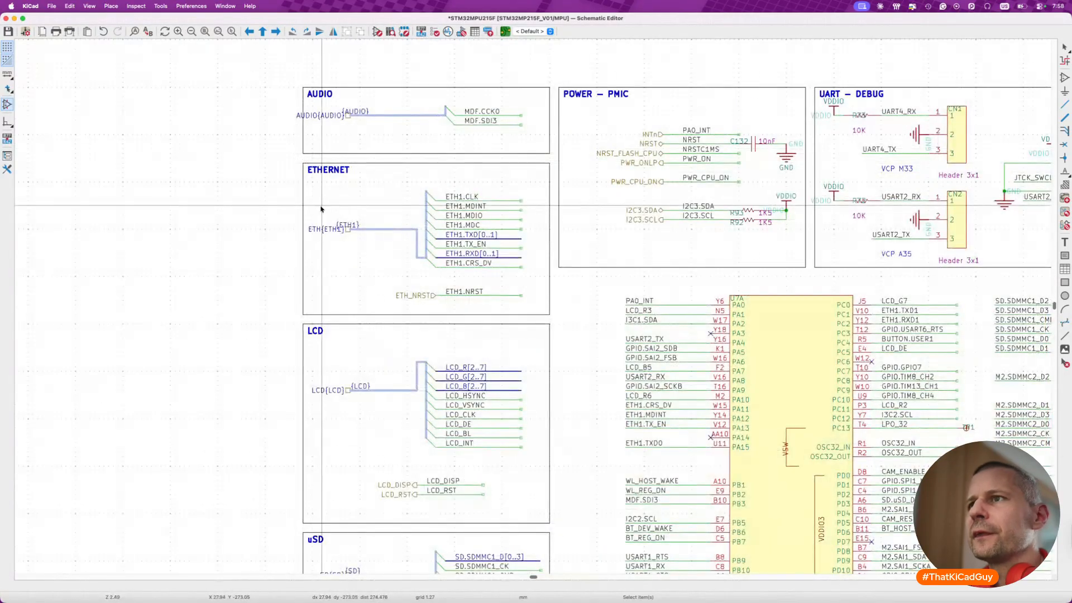
{"action": "scroll", "coordinate": [326, 262], "scroll_direction": "up", "scroll_amount": 2}
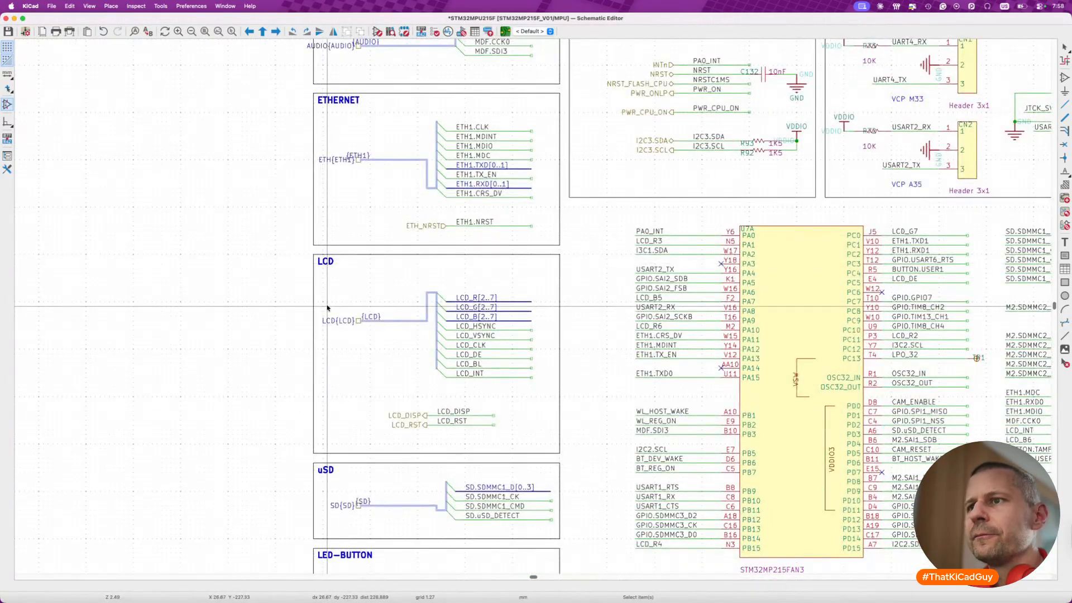
{"action": "scroll", "coordinate": [327, 308], "scroll_direction": "down", "scroll_amount": 5}
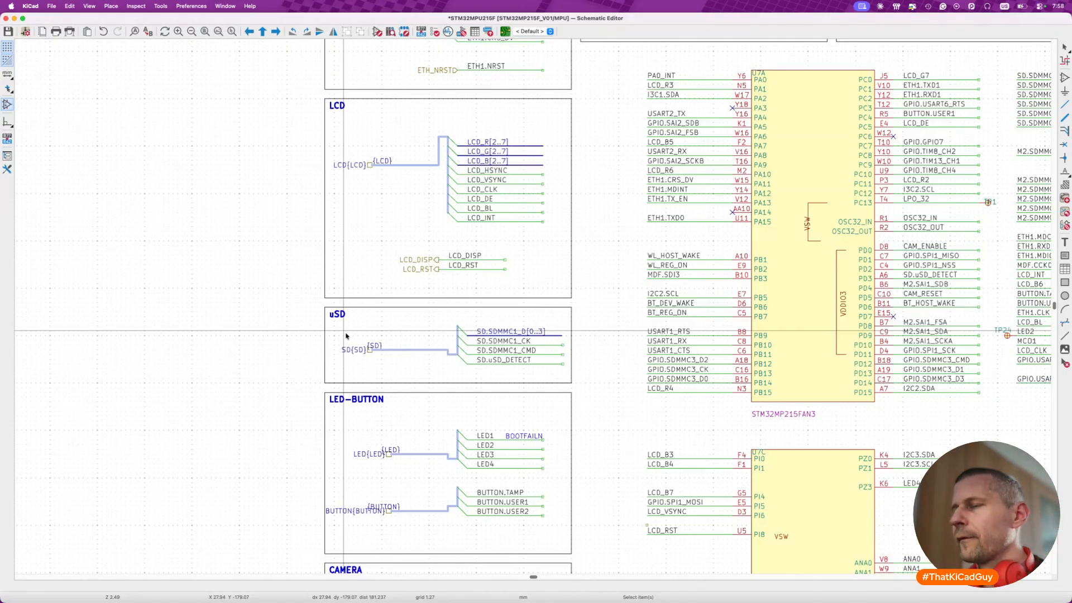
{"action": "scroll", "coordinate": [630, 272], "scroll_direction": "right", "scroll_amount": 5}
{"action": "scroll", "coordinate": [630, 273], "scroll_direction": "up", "scroll_amount": 2}
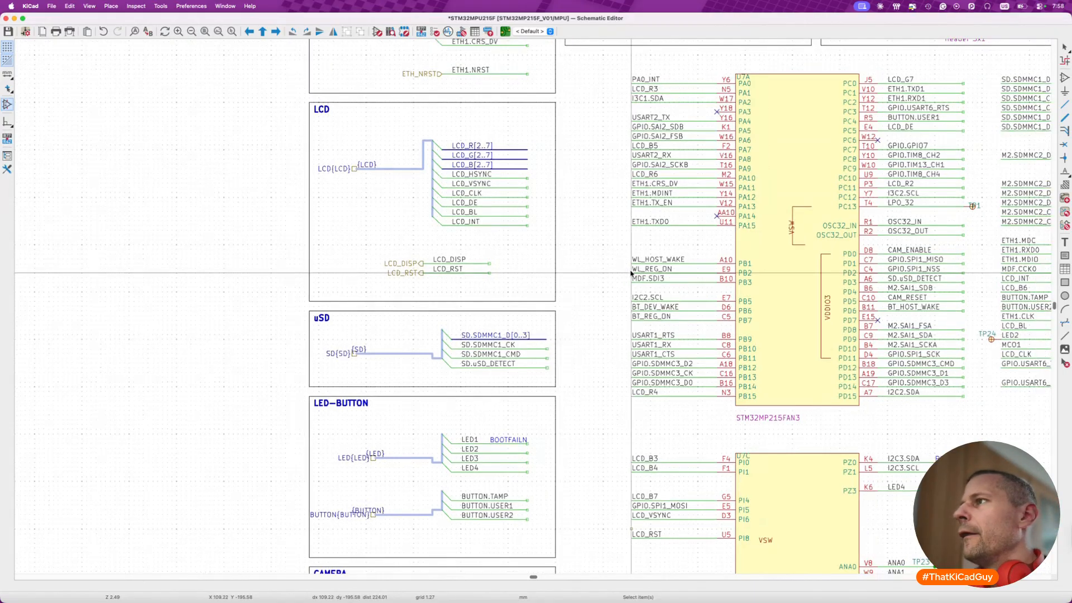
{"action": "scroll", "coordinate": [631, 272], "scroll_direction": "down", "scroll_amount": 5}
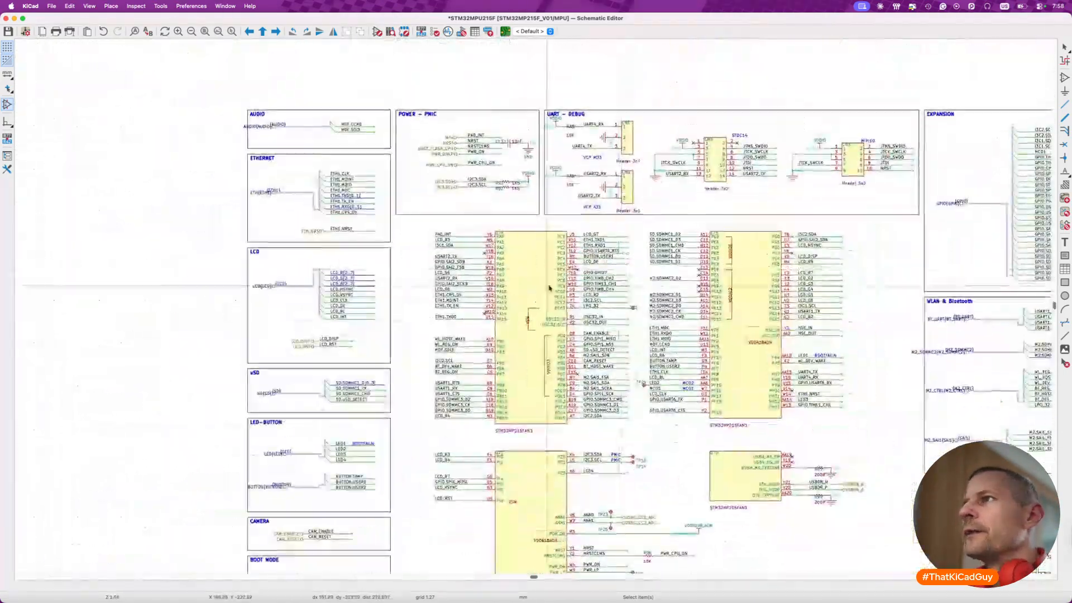
{"action": "scroll", "coordinate": [514, 307], "scroll_direction": "right", "scroll_amount": 2}
{"action": "scroll", "coordinate": [514, 307], "scroll_direction": "up", "scroll_amount": 1}
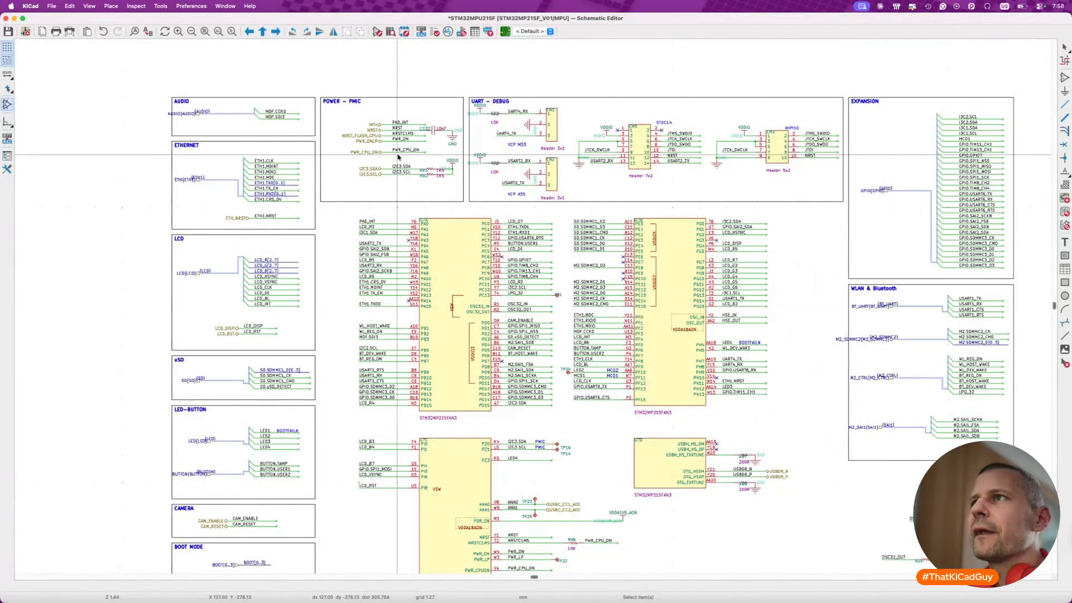
- Examine the POWER – PMIC block, its PA0_INT net label and INTn hierarchical label, plus the UART – DEBUG and EXPANSION blocks
{"action": "scroll", "coordinate": [459, 223], "scroll_direction": "right", "scroll_amount": 2}
{"action": "scroll", "coordinate": [459, 222], "scroll_direction": "down", "scroll_amount": 1}
{"action": "scroll", "coordinate": [325, 137], "scroll_direction": "up", "scroll_amount": 8}
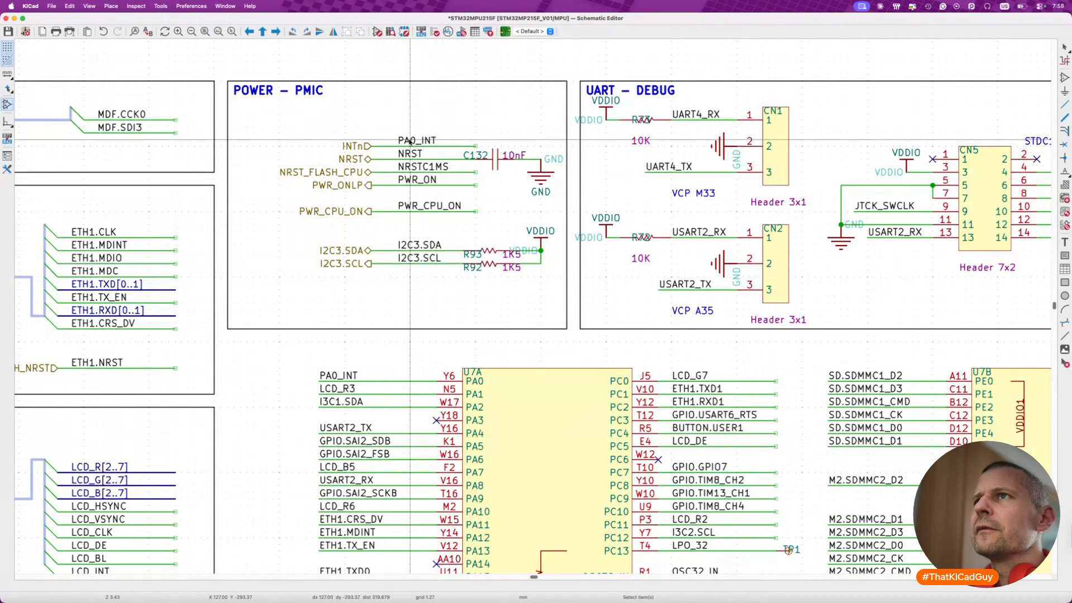
{"action": "left_click_drag", "start_coordinate": [219, 75], "coordinate": [575, 339]}
{"action": "left_click", "coordinate": [416, 54]}
{"action": "left_click", "coordinate": [425, 140]}
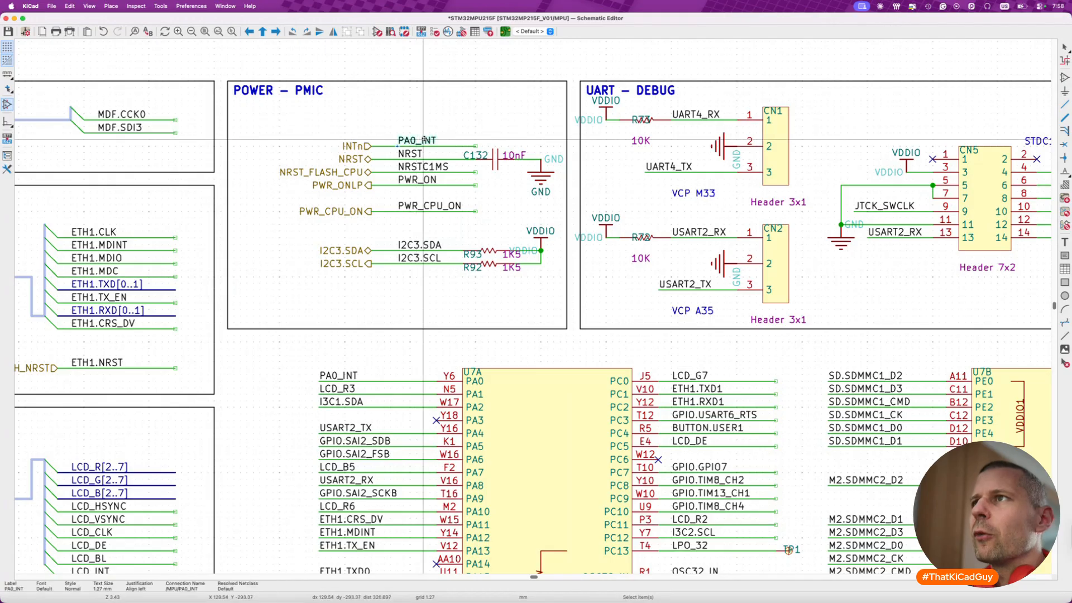
{"action": "left_click", "coordinate": [363, 146]}
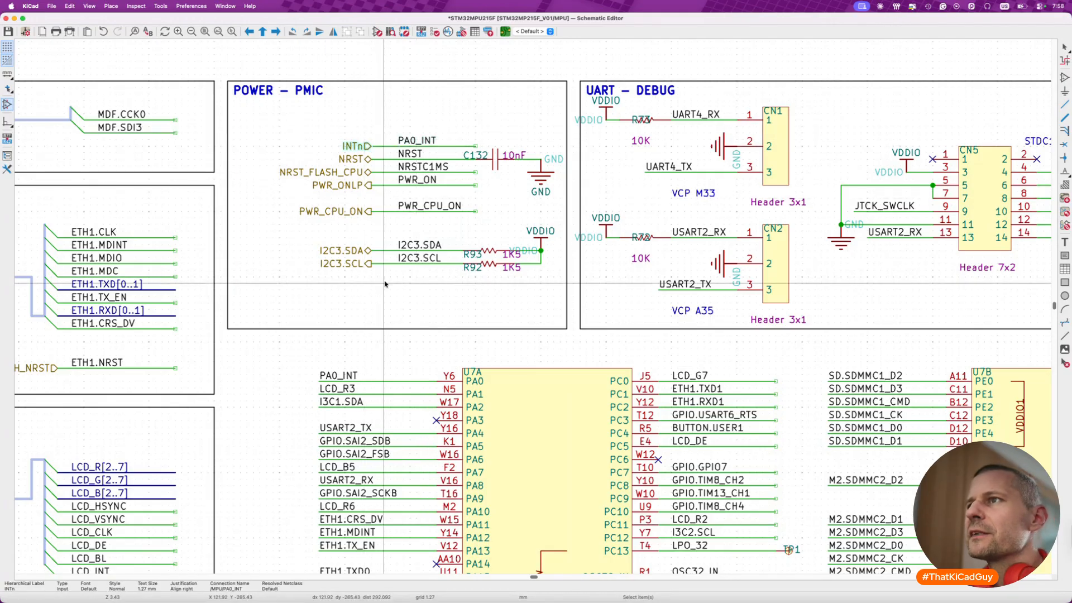
{"action": "scroll", "coordinate": [385, 285], "scroll_direction": "down", "scroll_amount": 3}
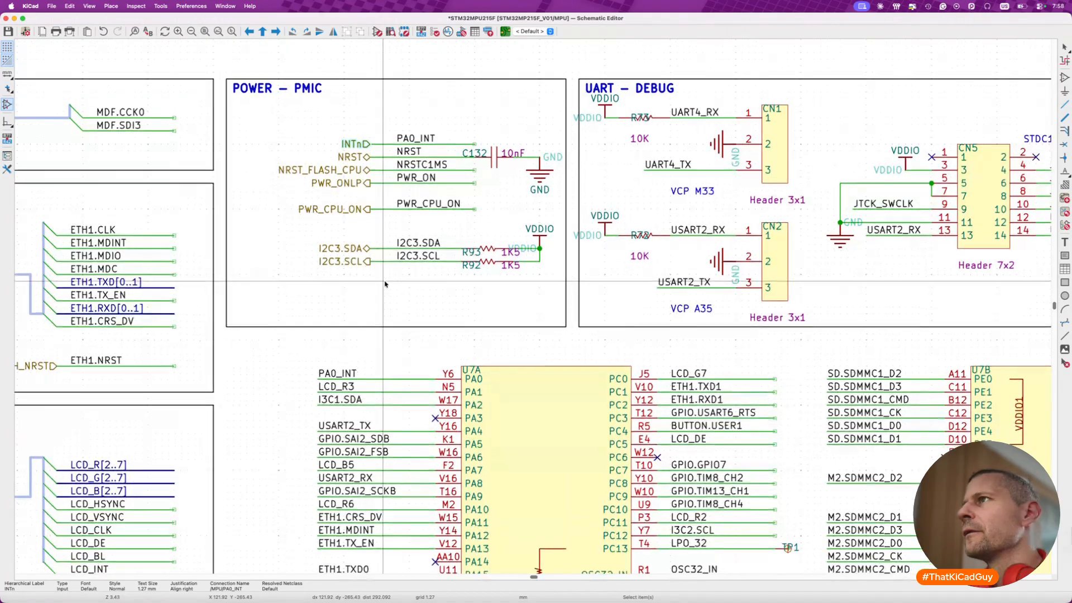
{"action": "scroll", "coordinate": [373, 287], "scroll_direction": "down", "scroll_amount": 5}
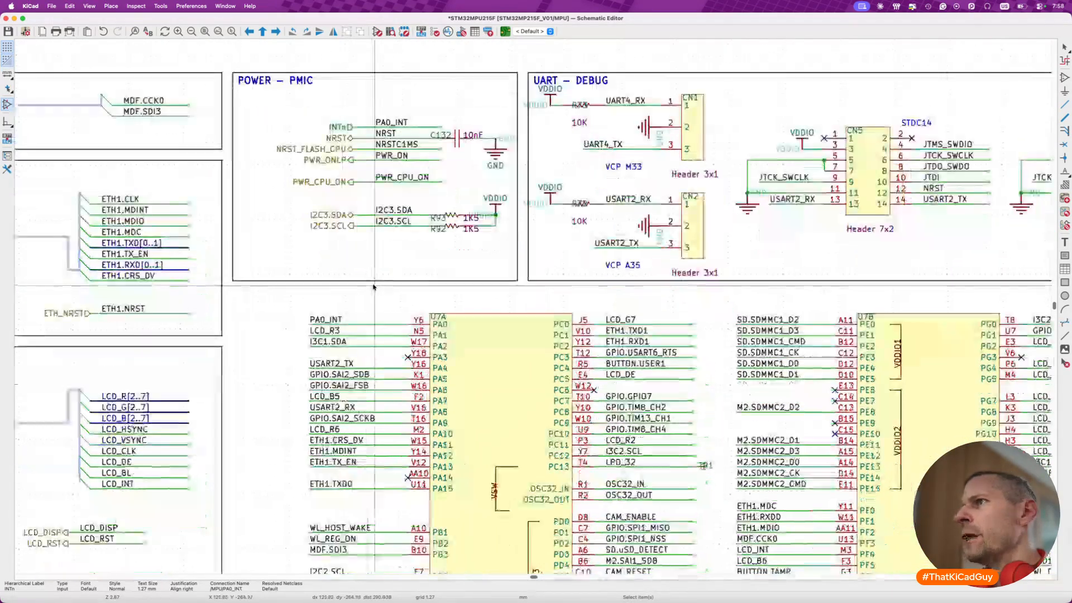
{"action": "scroll", "coordinate": [373, 287], "scroll_direction": "right", "scroll_amount": 10}
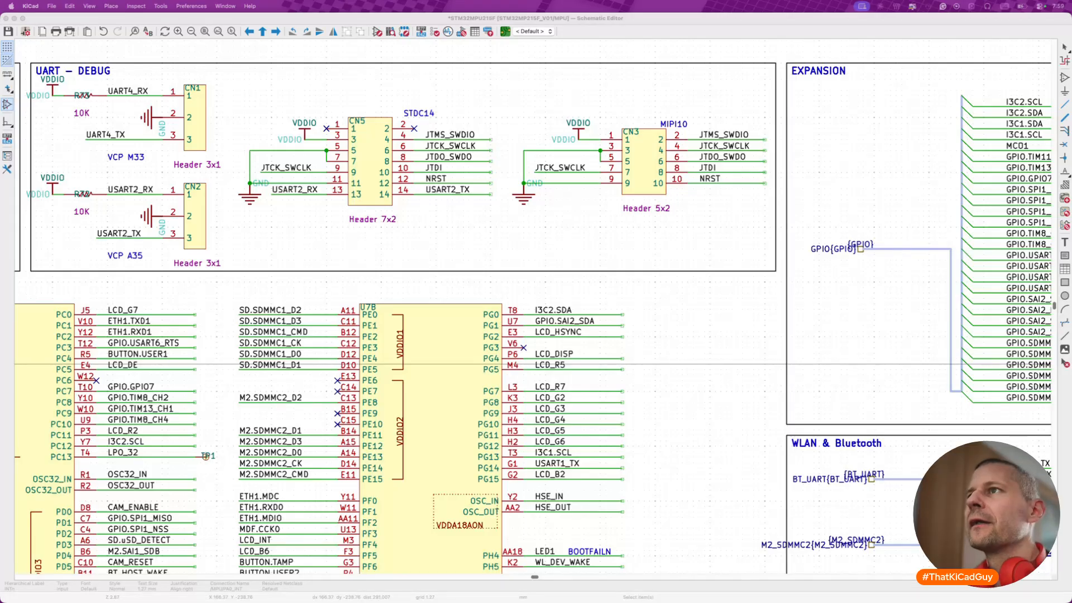
{"action": "left_click", "coordinate": [508, 222]}
{"action": "scroll", "coordinate": [507, 222], "scroll_direction": "right", "scroll_amount": 5}
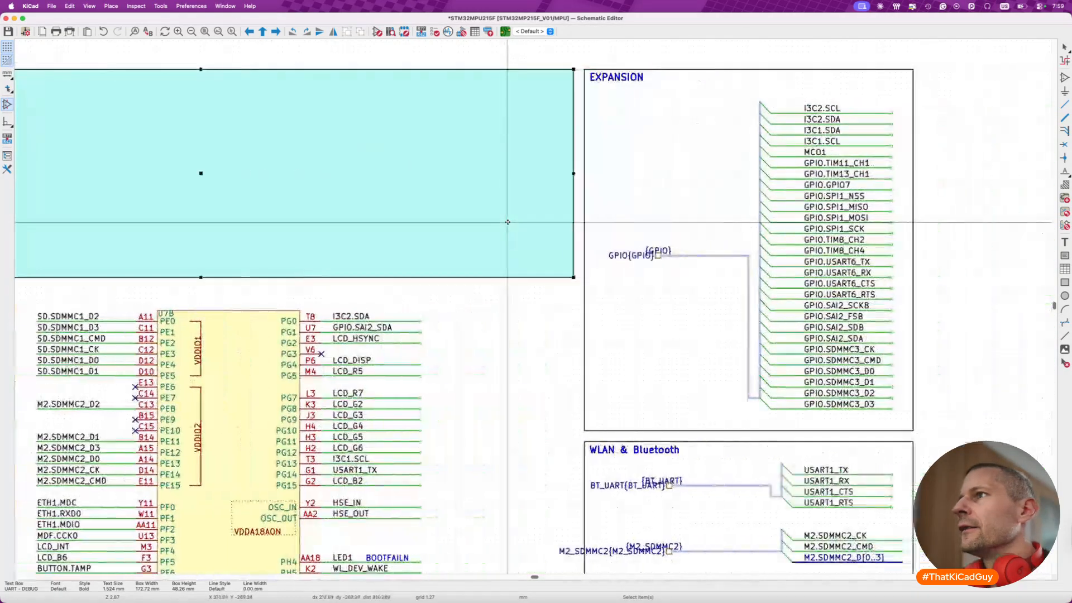
{"action": "left_click", "coordinate": [520, 382]}
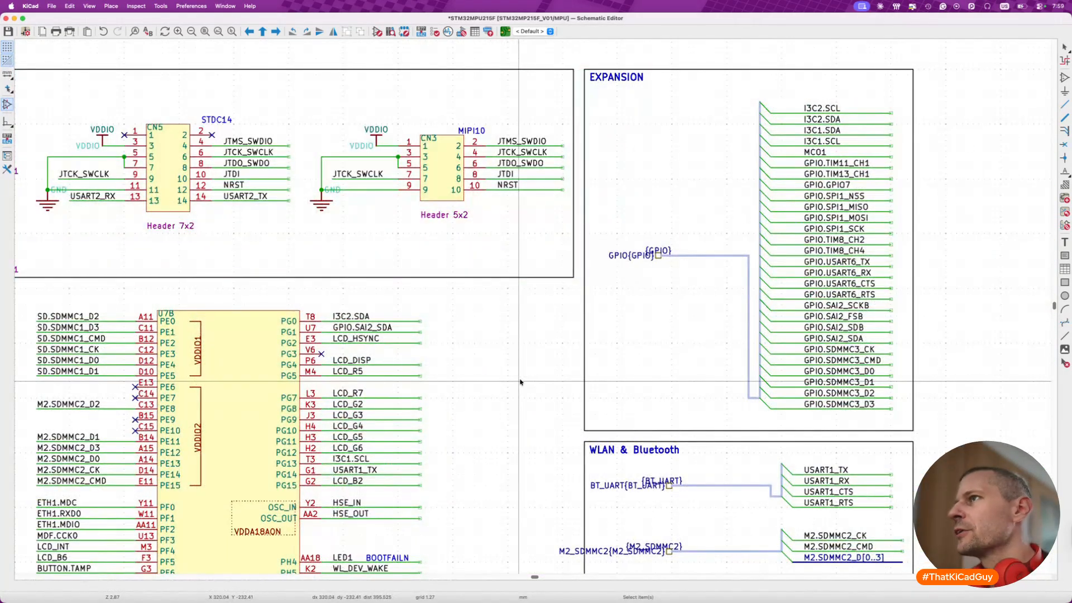
- Move the {M2_SDMMC2}, {BT_UART} and {M2_CTRL} bus labels along their buses, clear of the hierarchical labels, and save the schematic
{"action": "scroll", "coordinate": [521, 382], "scroll_direction": "down", "scroll_amount": 10}
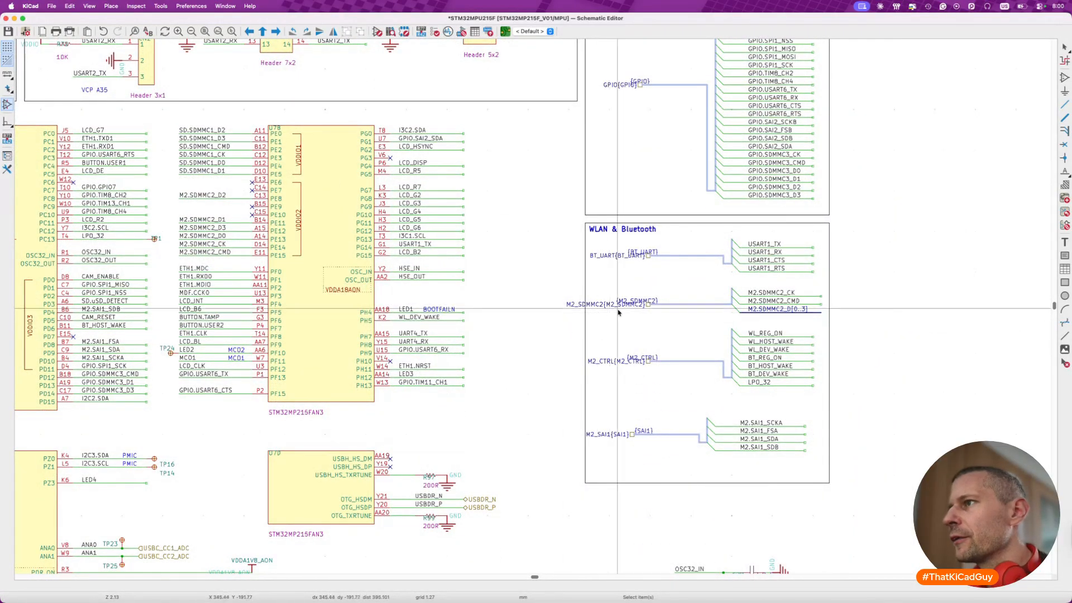
{"action": "scroll", "coordinate": [598, 314], "scroll_direction": "up", "scroll_amount": 4}
{"action": "left_click", "coordinate": [671, 285]}
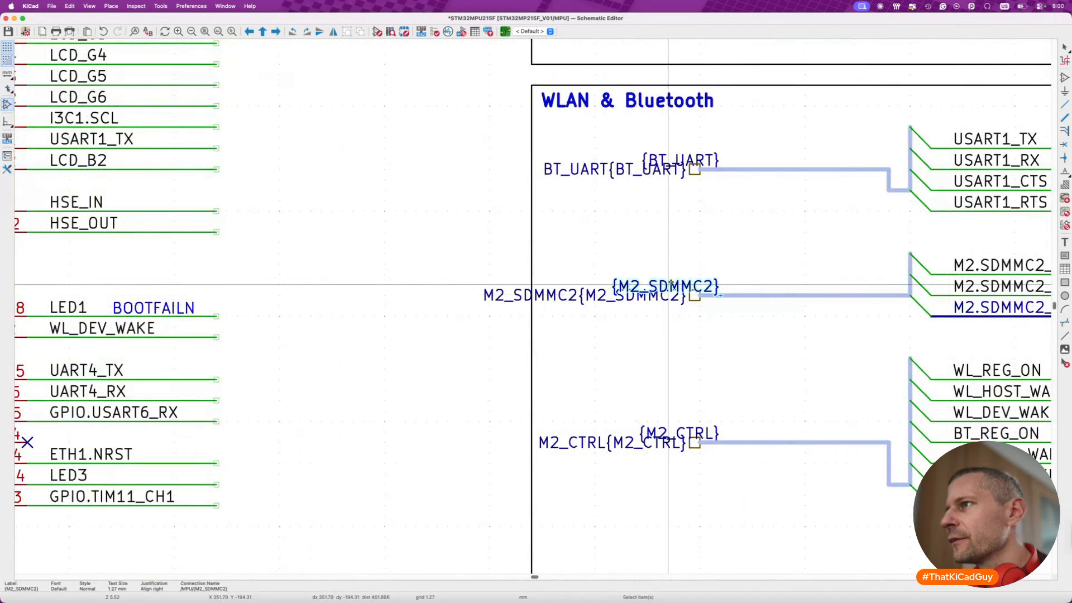
{"action": "left_click_drag", "start_coordinate": [671, 285], "coordinate": [777, 285]}
{"action": "left_click", "coordinate": [684, 159]}
{"action": "left_click_drag", "start_coordinate": [684, 159], "coordinate": [824, 168]}
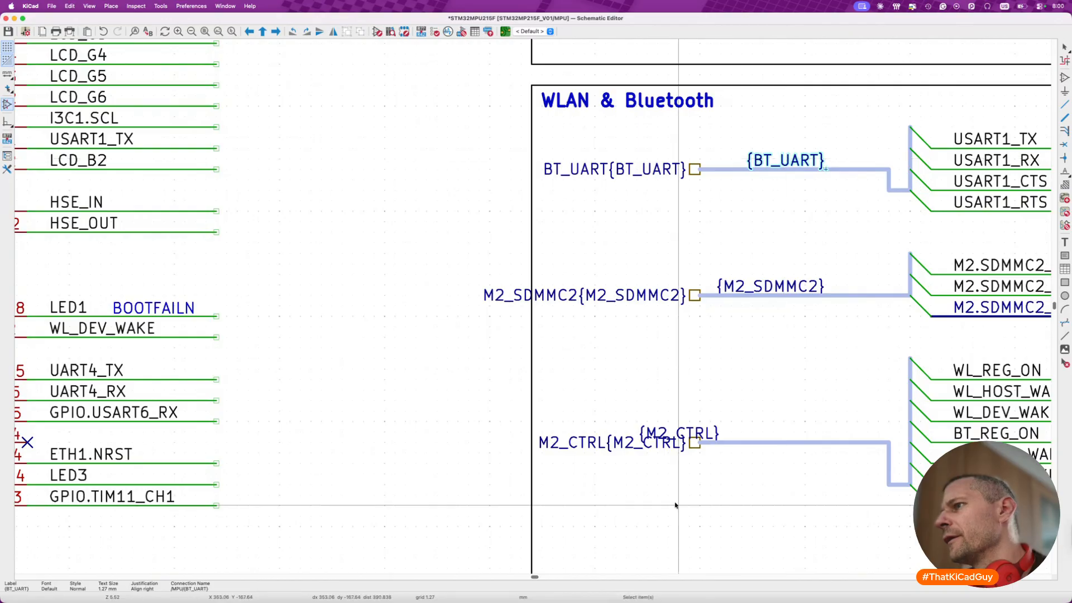
{"action": "left_click", "coordinate": [708, 433]}
{"action": "left_click_drag", "start_coordinate": [707, 433], "coordinate": [815, 433]}
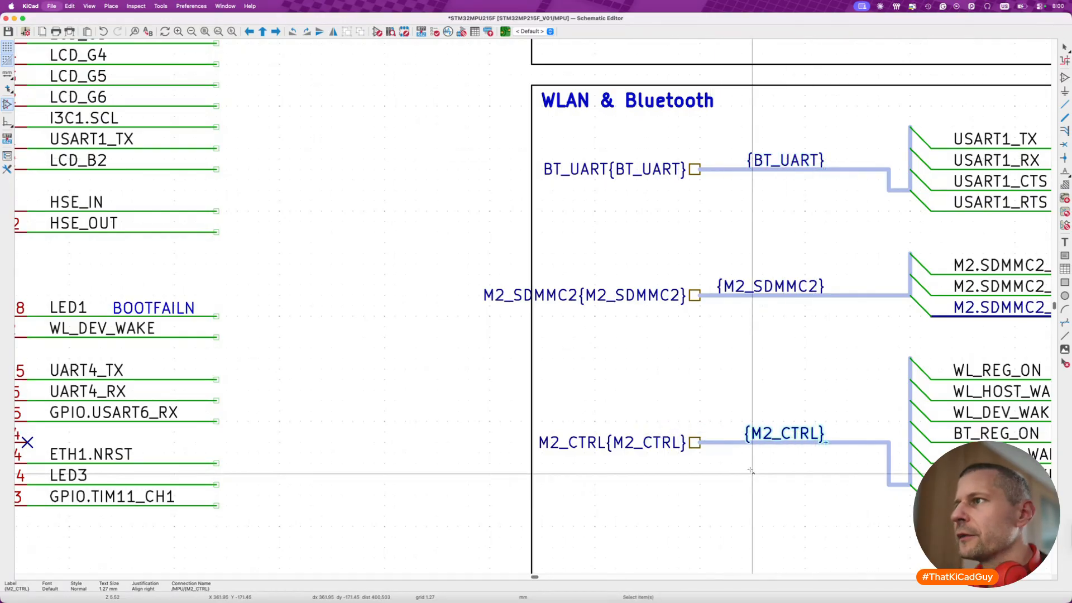
{"action": "key", "text": "super+s"}
- Move the four STM32MP215FAN3 symbol units with their attached nets into the middle of the A3 page frame and save the schematic
{"action": "scroll", "coordinate": [751, 471], "scroll_direction": "down", "scroll_amount": 5}
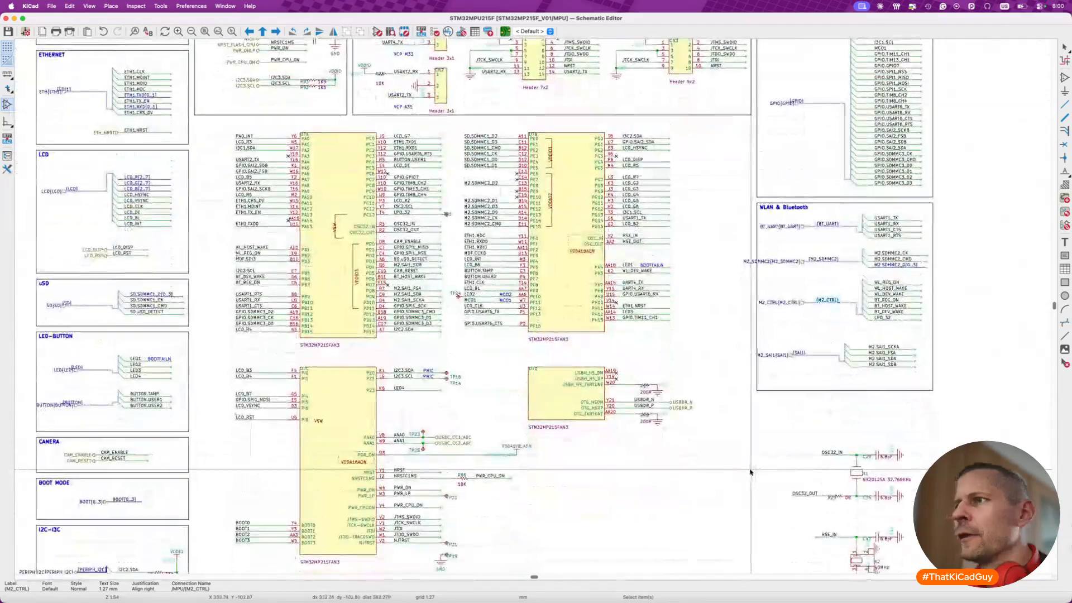
{"action": "scroll", "coordinate": [445, 375], "scroll_direction": "left", "scroll_amount": 3}
{"action": "scroll", "coordinate": [445, 375], "scroll_direction": "up", "scroll_amount": 1}
{"action": "scroll", "coordinate": [307, 162], "scroll_direction": "down", "scroll_amount": 2}
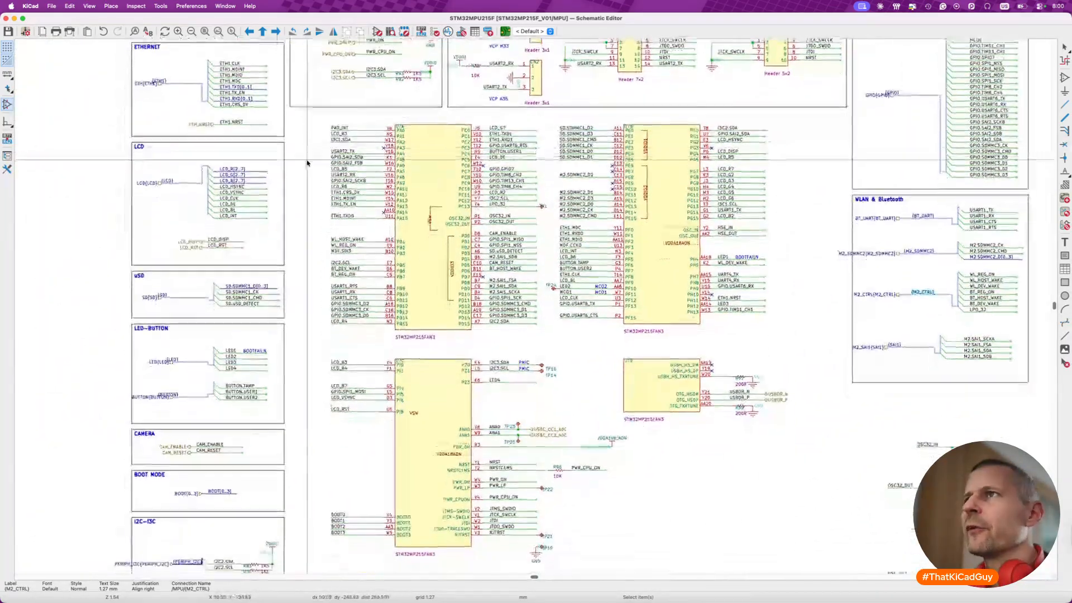
{"action": "scroll", "coordinate": [301, 112], "scroll_direction": "down", "scroll_amount": 2}
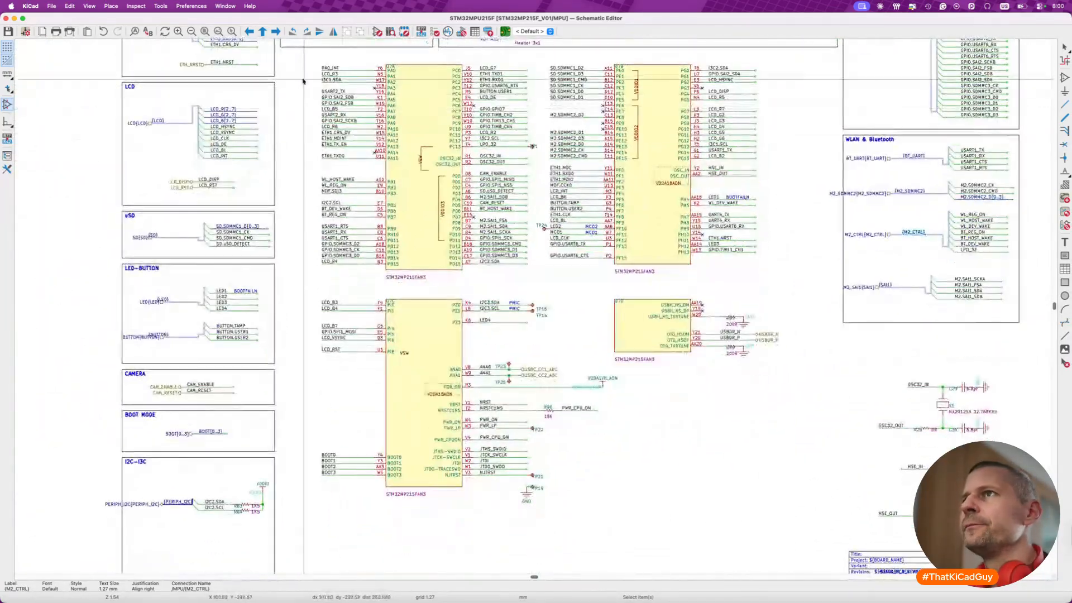
{"action": "left_click_drag", "start_coordinate": [299, 60], "coordinate": [808, 529]}
{"action": "key", "text": "m"}
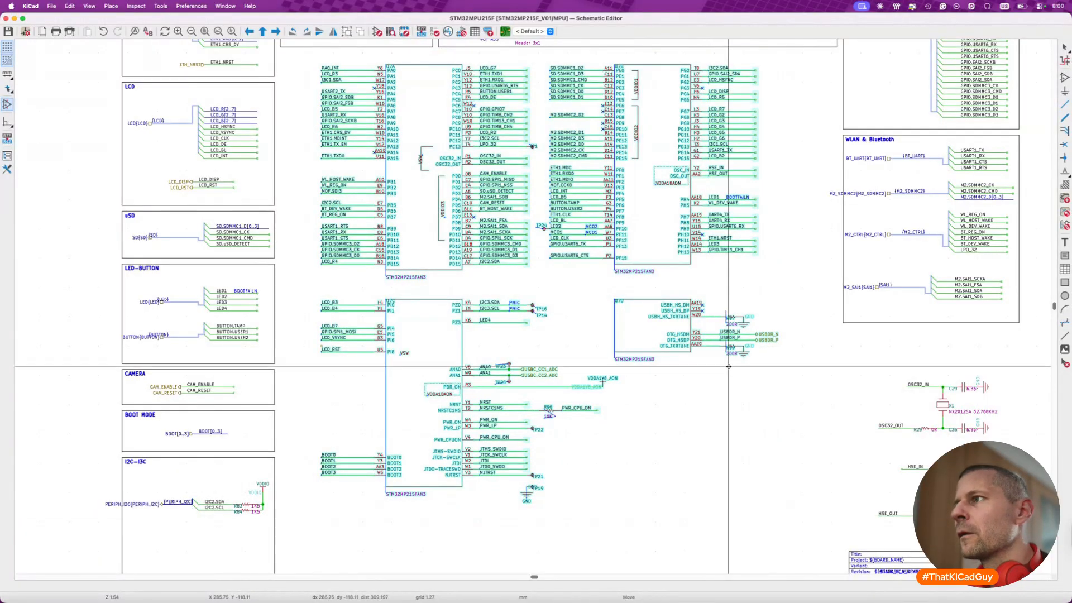
{"action": "scroll", "coordinate": [710, 367], "scroll_direction": "down", "scroll_amount": 3}
{"action": "scroll", "coordinate": [723, 367], "scroll_direction": "down", "scroll_amount": 5}
{"action": "scroll", "coordinate": [723, 367], "scroll_direction": "right", "scroll_amount": 3}
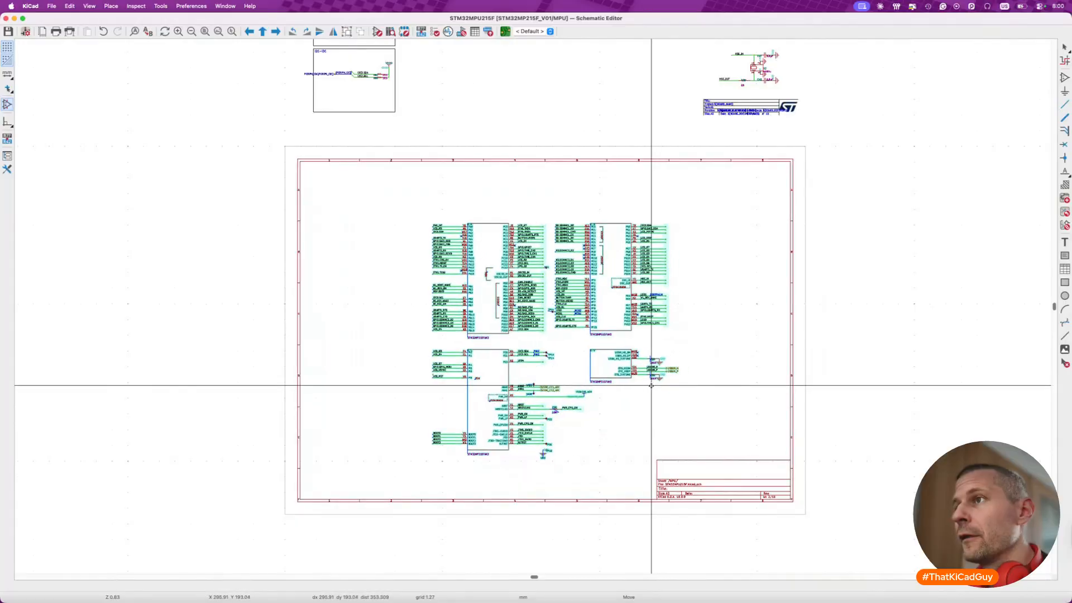
{"action": "left_click", "coordinate": [647, 385]}
{"action": "key", "text": "ctrl+s"}
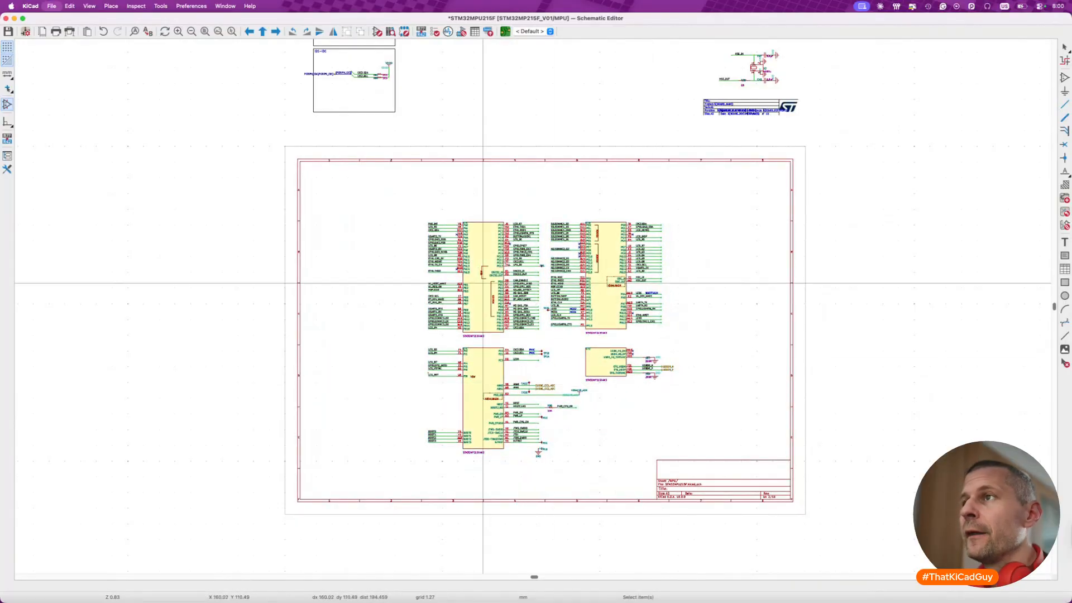
- Search the symbol library for stm32mp215 and list the individual units of STM32MP215FAN3
{"action": "scroll", "coordinate": [359, 280], "scroll_direction": "up", "scroll_amount": 2}
{"action": "scroll", "coordinate": [359, 280], "scroll_direction": "left", "scroll_amount": 2}
{"action": "scroll", "coordinate": [503, 333], "scroll_direction": "up", "scroll_amount": 3}
{"action": "key", "text": "a"}
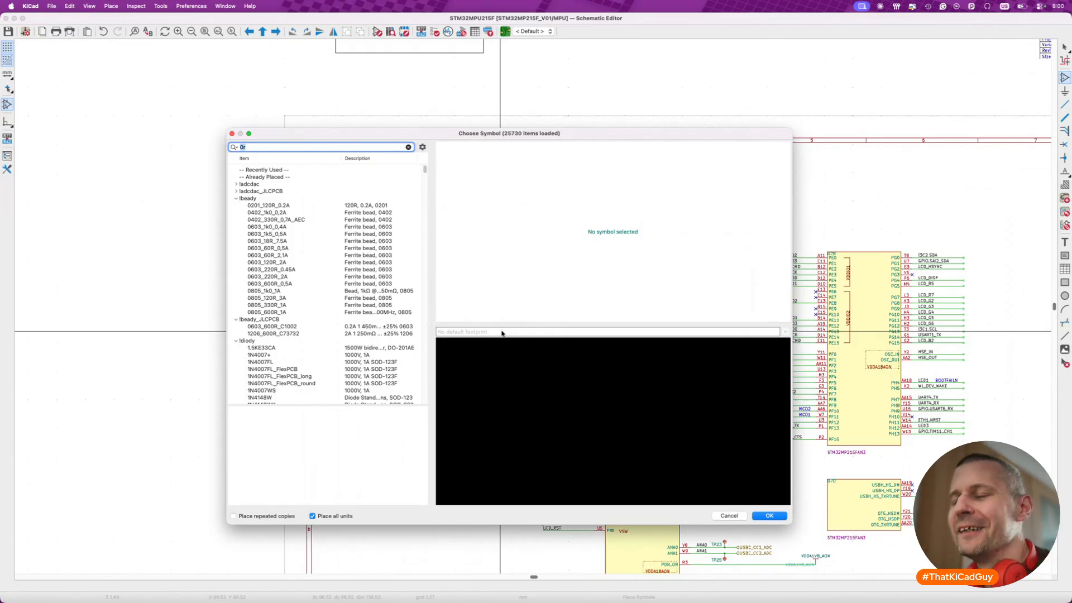
{"action": "type", "text": "stm32"}
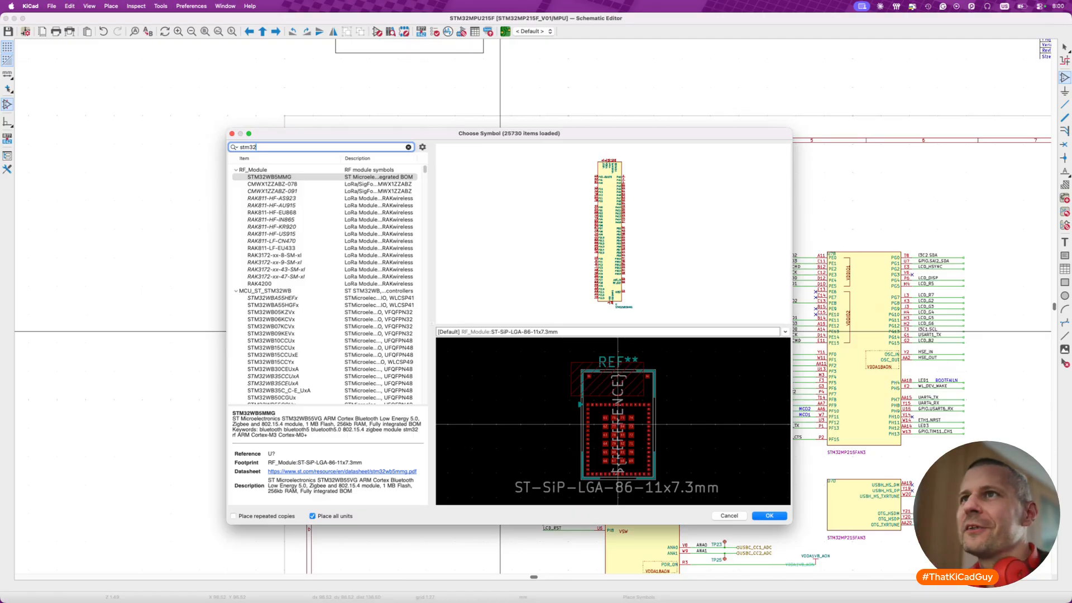
{"action": "type", "text": "mp215"}
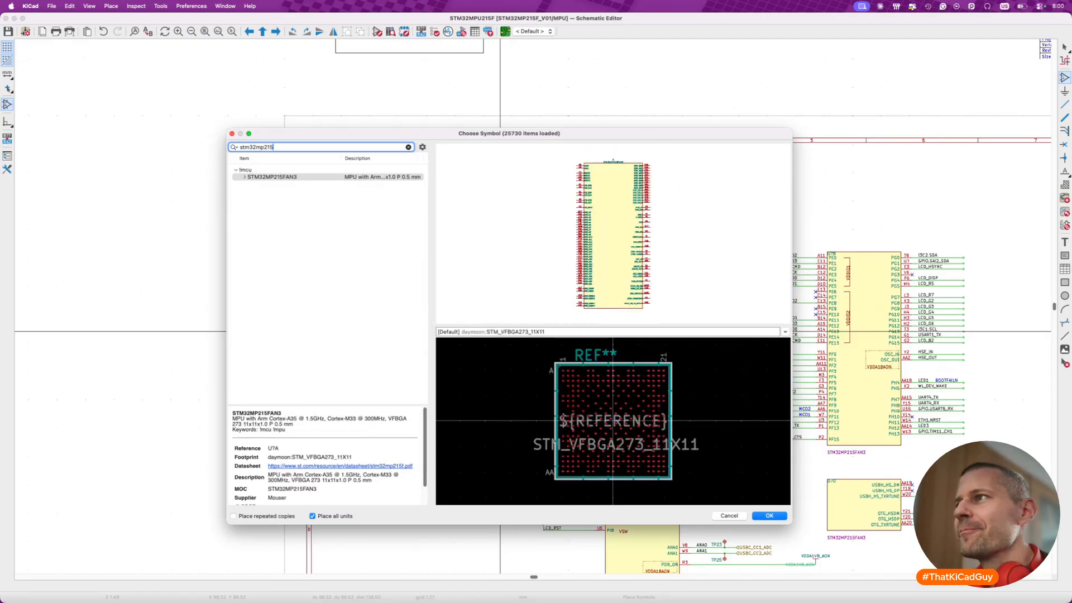
{"action": "left_click", "coordinate": [244, 177]}
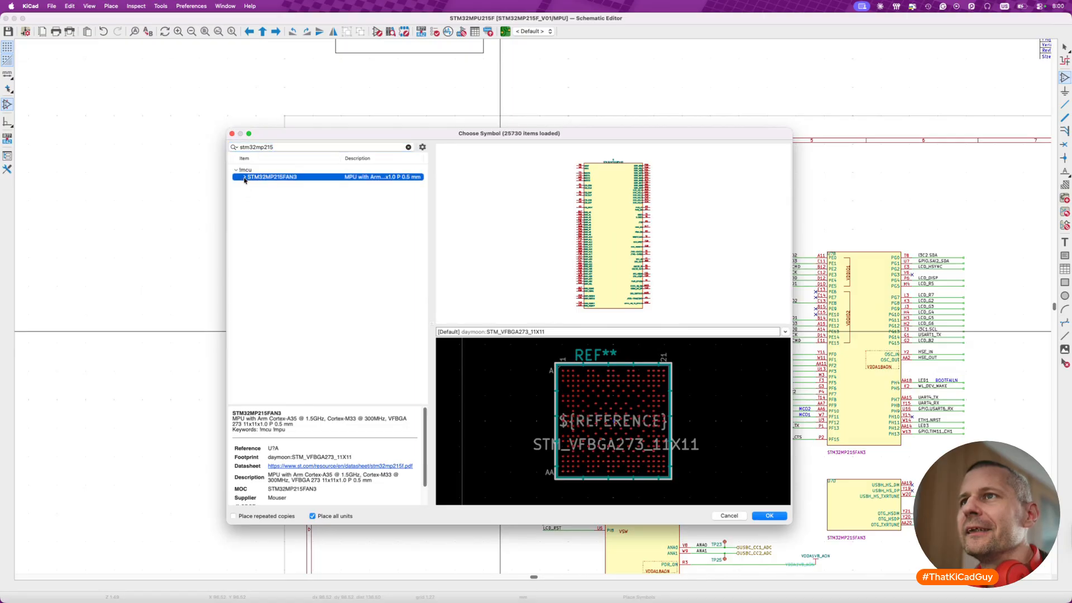
- Preview units A, B, C and D of the STM32MP215FAN3 symbol one after another
{"action": "left_click", "coordinate": [264, 184]}
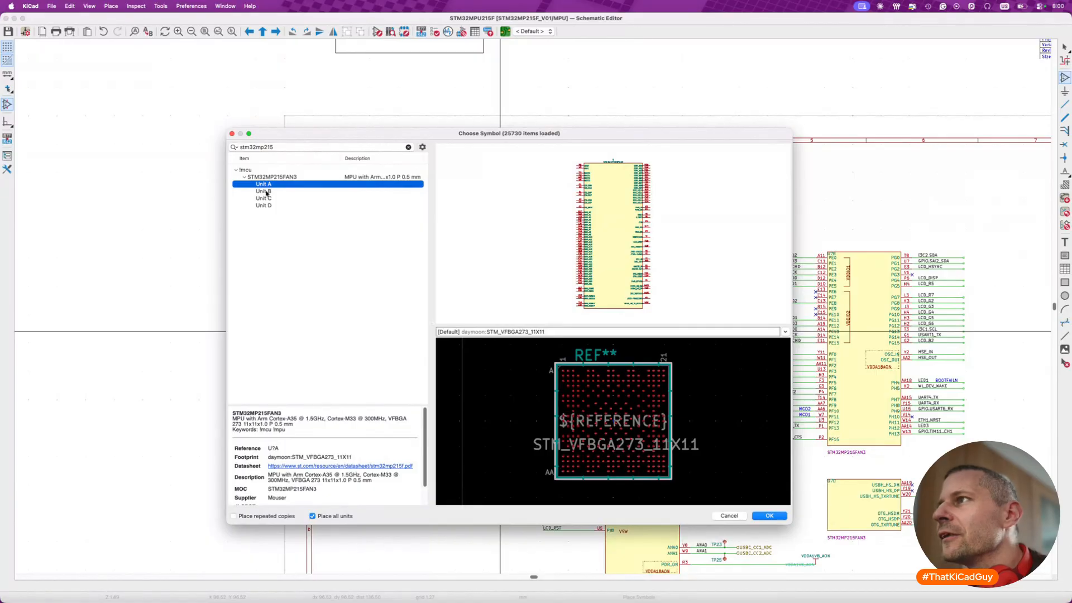
{"action": "left_click", "coordinate": [265, 192]}
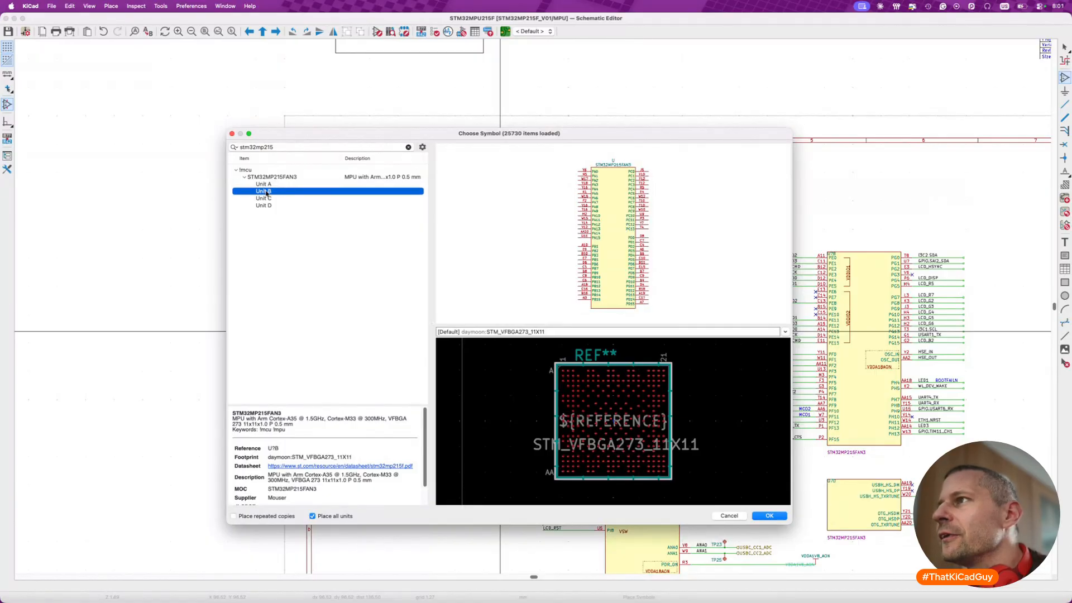
{"action": "left_click", "coordinate": [266, 199]}
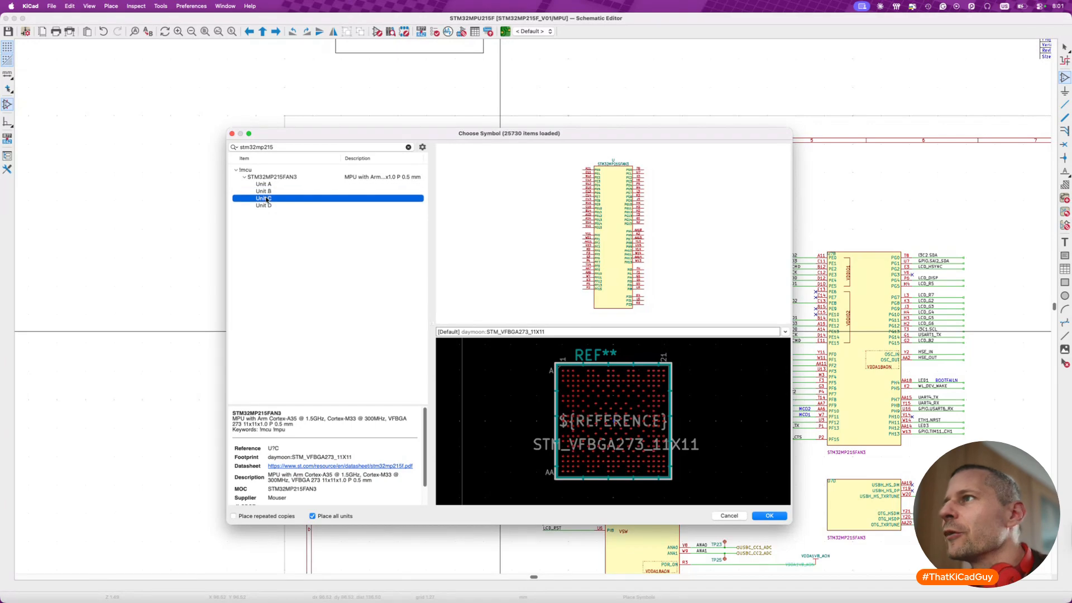
{"action": "left_click", "coordinate": [266, 206]}
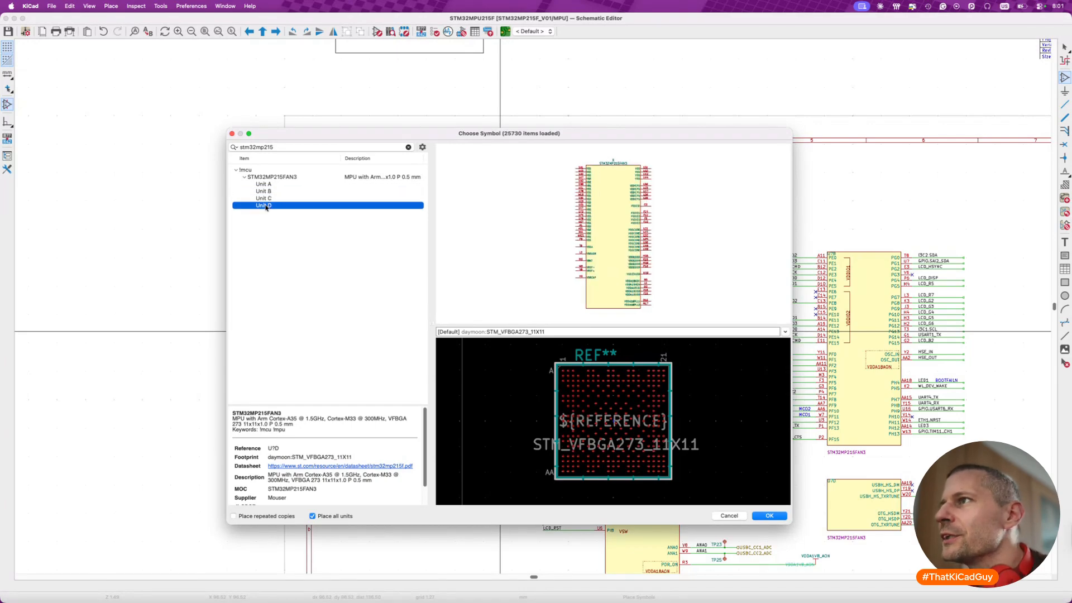
- Place unit B of STM32MP215FAN3 on the left border of the page frame, beside the existing U7A unit
{"action": "left_click", "coordinate": [269, 192]}
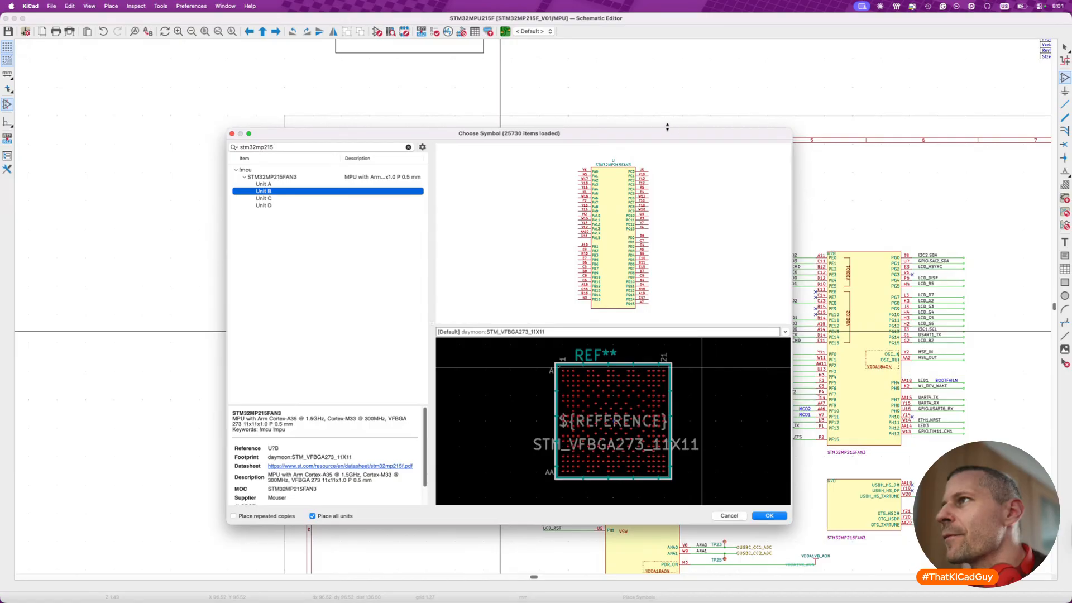
{"action": "left_click_drag", "start_coordinate": [669, 135], "coordinate": [427, 123]}
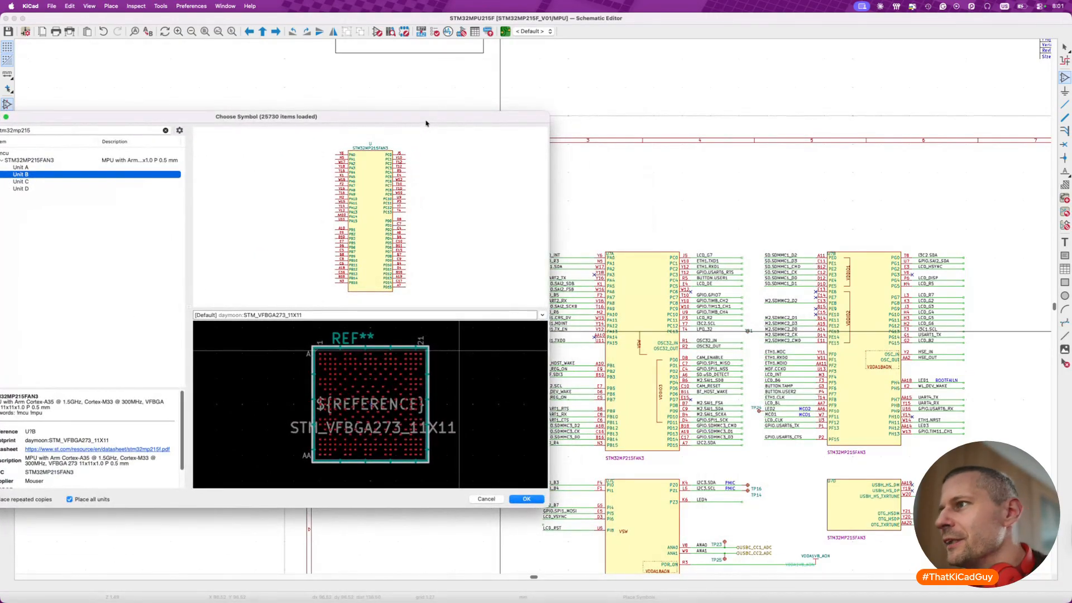
{"action": "left_click_drag", "start_coordinate": [426, 123], "coordinate": [600, 96]}
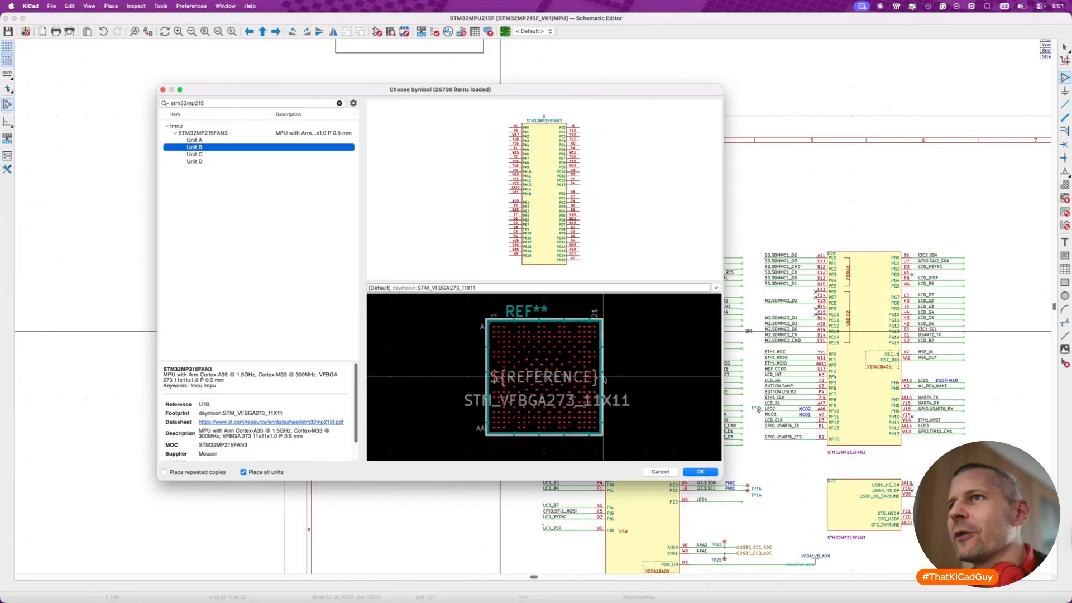
{"action": "left_click", "coordinate": [700, 472]}
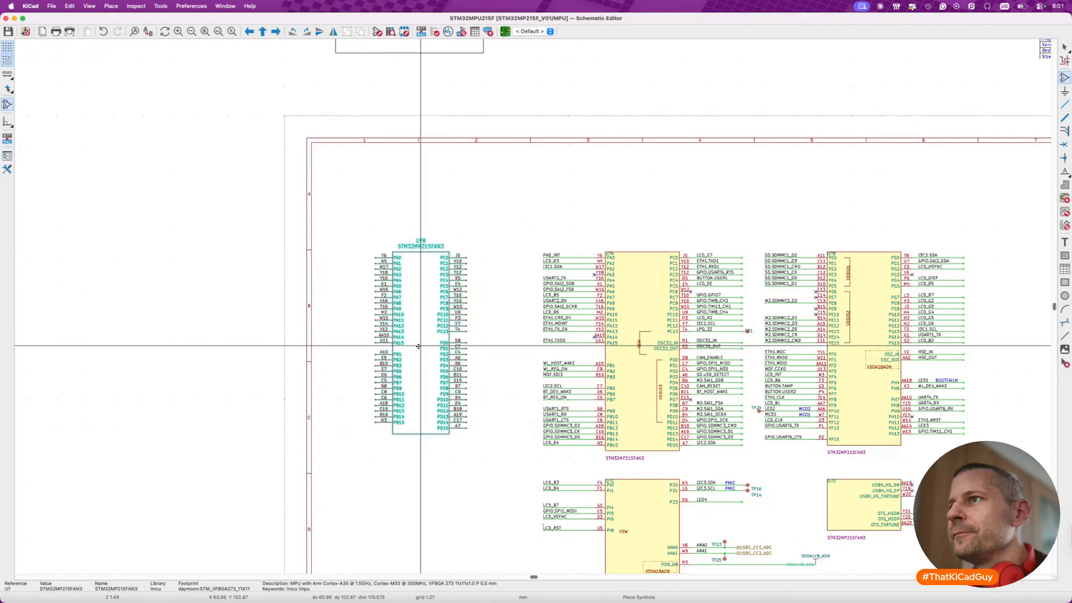
{"action": "scroll", "coordinate": [350, 349], "scroll_direction": "left", "scroll_amount": 3}
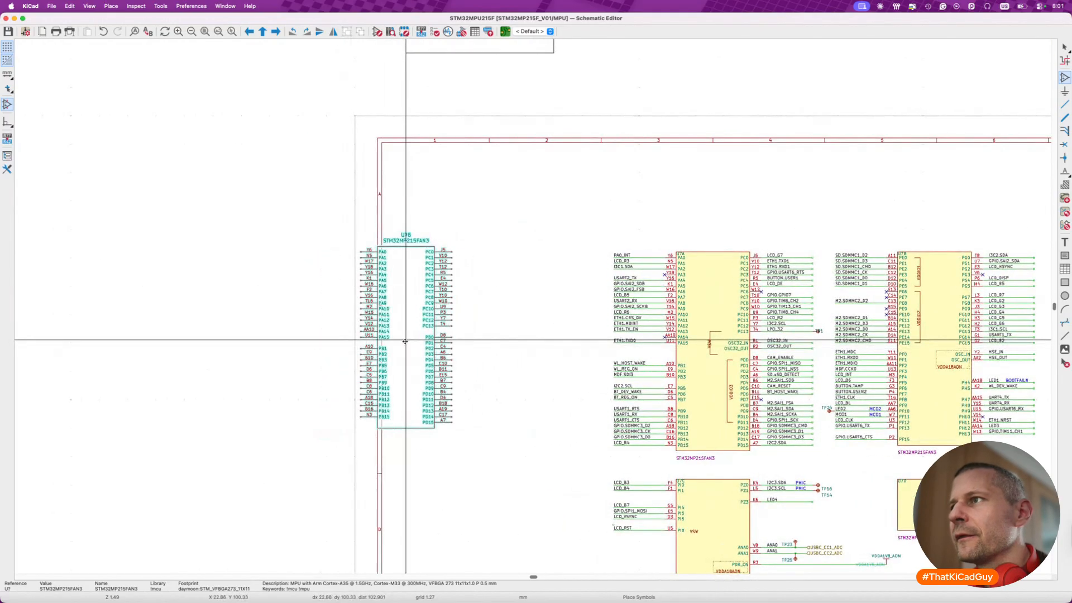
{"action": "left_click", "coordinate": [408, 350]}
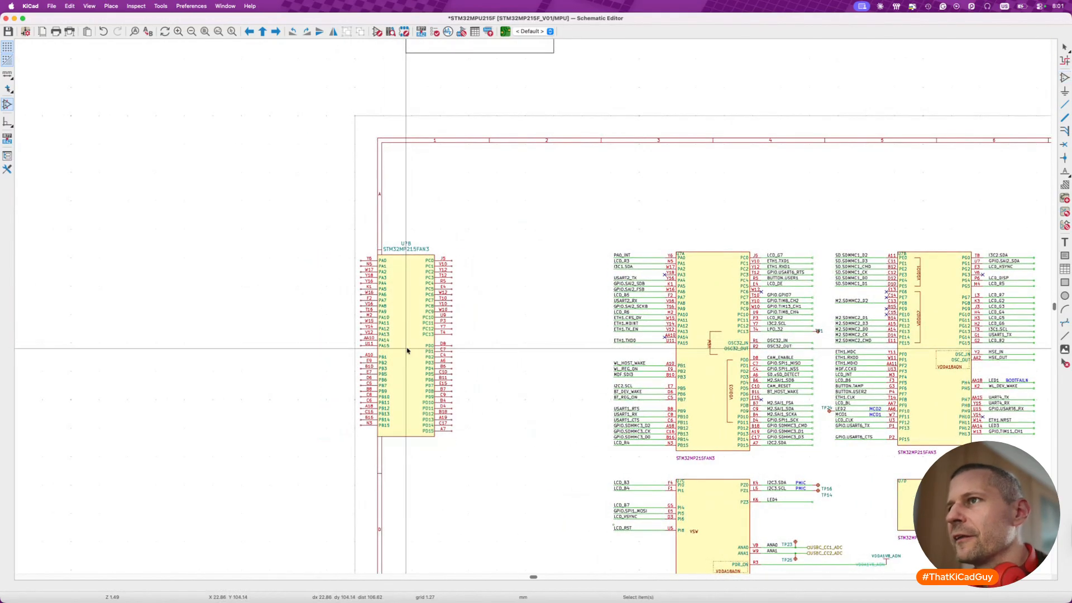
- Shift the new unit's value and reference texts closer to the top of its body and save the schematic
{"action": "scroll", "coordinate": [552, 291], "scroll_direction": "up", "scroll_amount": 3}
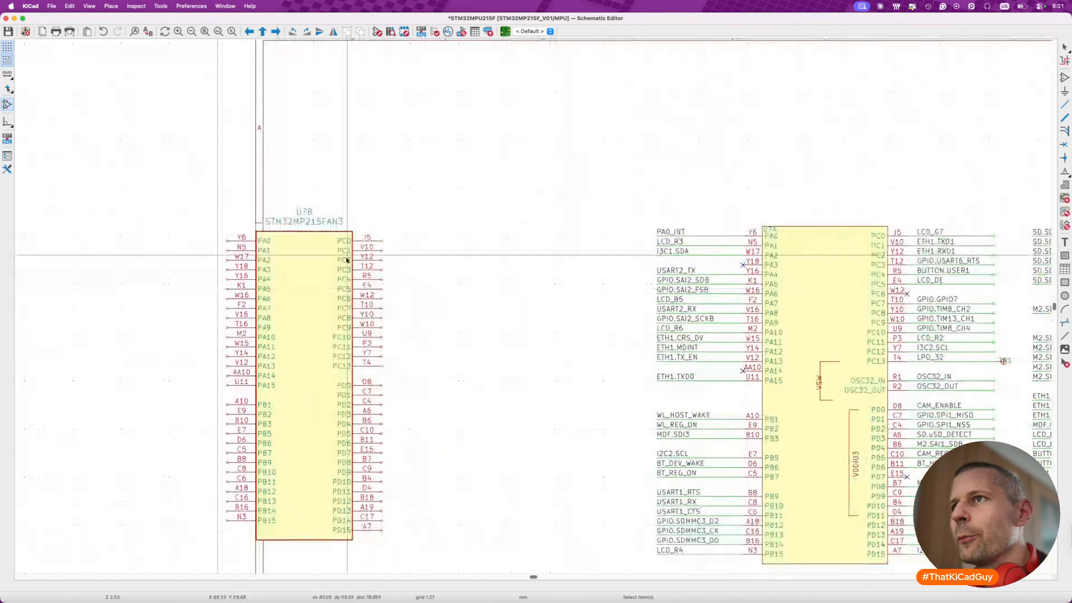
{"action": "left_click", "coordinate": [319, 226]}
{"action": "key", "text": "m"}
{"action": "left_click_drag", "start_coordinate": [319, 226], "coordinate": [312, 212]}
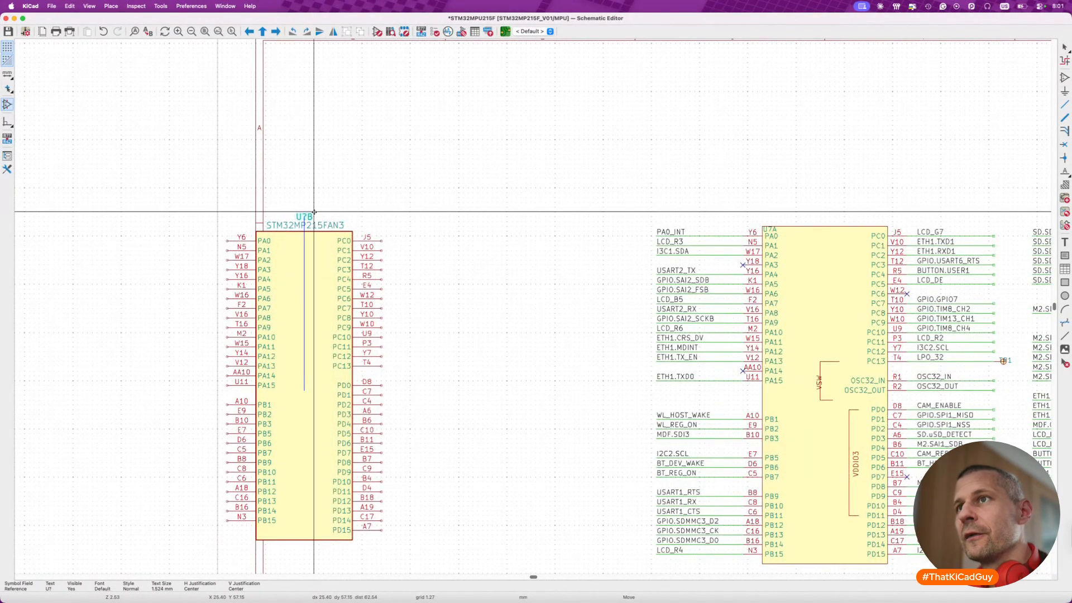
{"action": "left_click", "coordinate": [314, 211]}
{"action": "key", "text": "Escape"}
{"action": "key", "text": "super+s"}
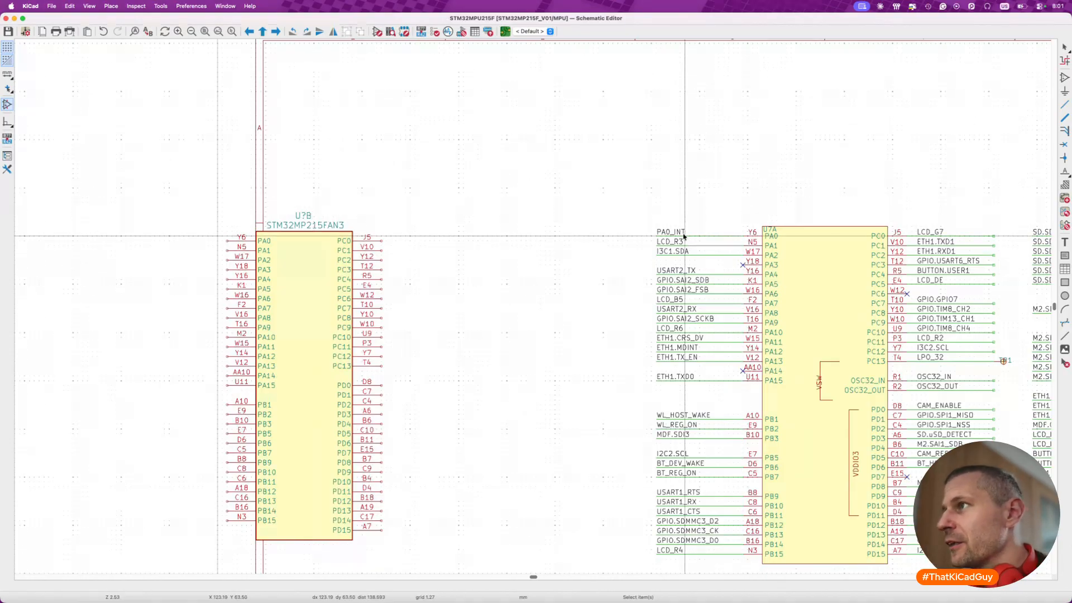
- Move the nets PA0_INT through ETH1.TXD0, with their no-connect flags, from U7A onto pins PA0–PA15 of the new unit
{"action": "left_click_drag", "start_coordinate": [643, 219], "coordinate": [600, 382]}
{"action": "key", "text": "Escape"}
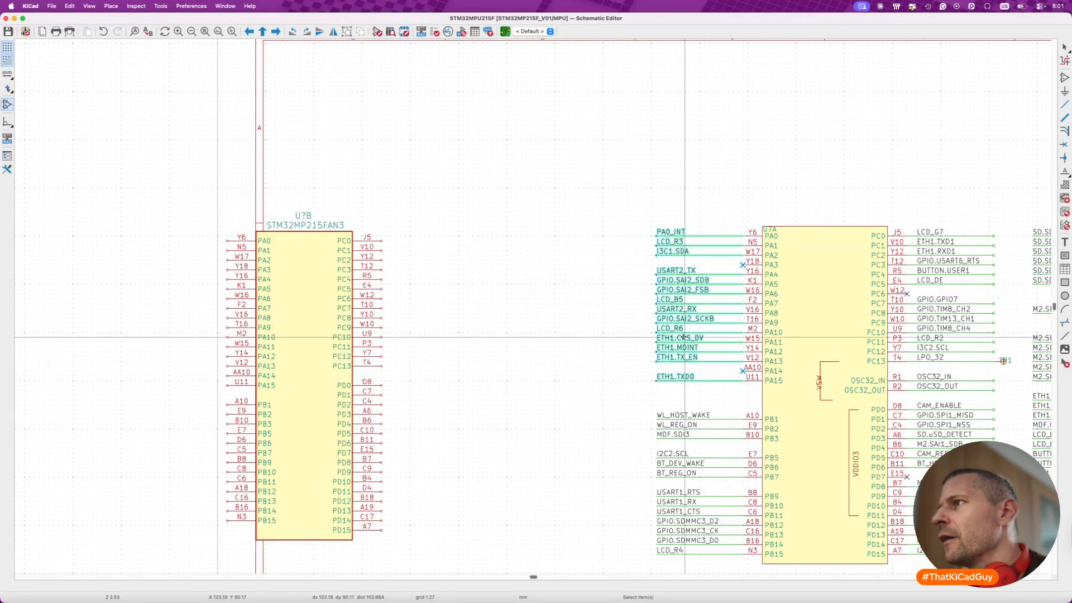
{"action": "left_click_drag", "start_coordinate": [713, 330], "coordinate": [199, 336]}
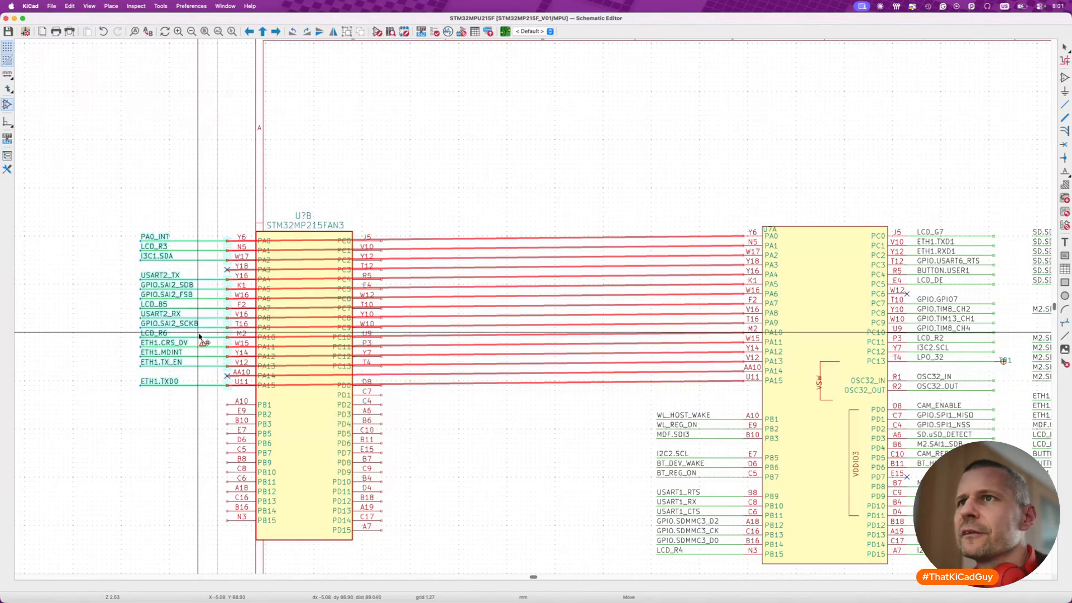
{"action": "left_click", "coordinate": [200, 335]}
- Try to pull the PB1–PB15 nets off U7A and carry WL_HOST_WAKE, WL_REG_ON and MDF.SDI3 to the new unit
{"action": "scroll", "coordinate": [366, 373], "scroll_direction": "left", "scroll_amount": 3}
{"action": "scroll", "coordinate": [365, 373], "scroll_direction": "down", "scroll_amount": 2}
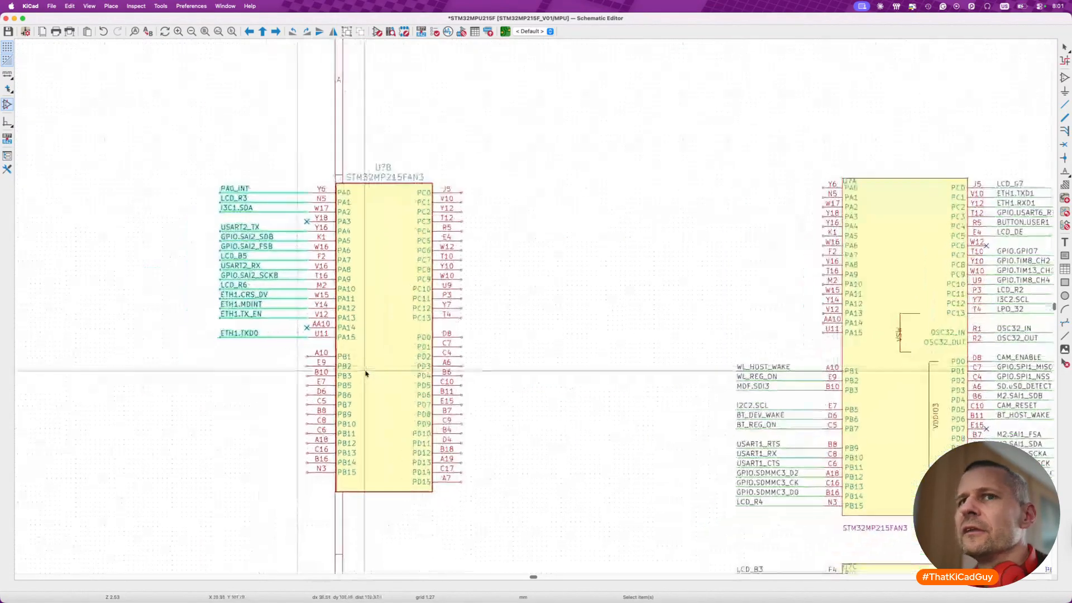
{"action": "scroll", "coordinate": [365, 373], "scroll_direction": "left", "scroll_amount": 2}
{"action": "scroll", "coordinate": [366, 374], "scroll_direction": "down", "scroll_amount": 1}
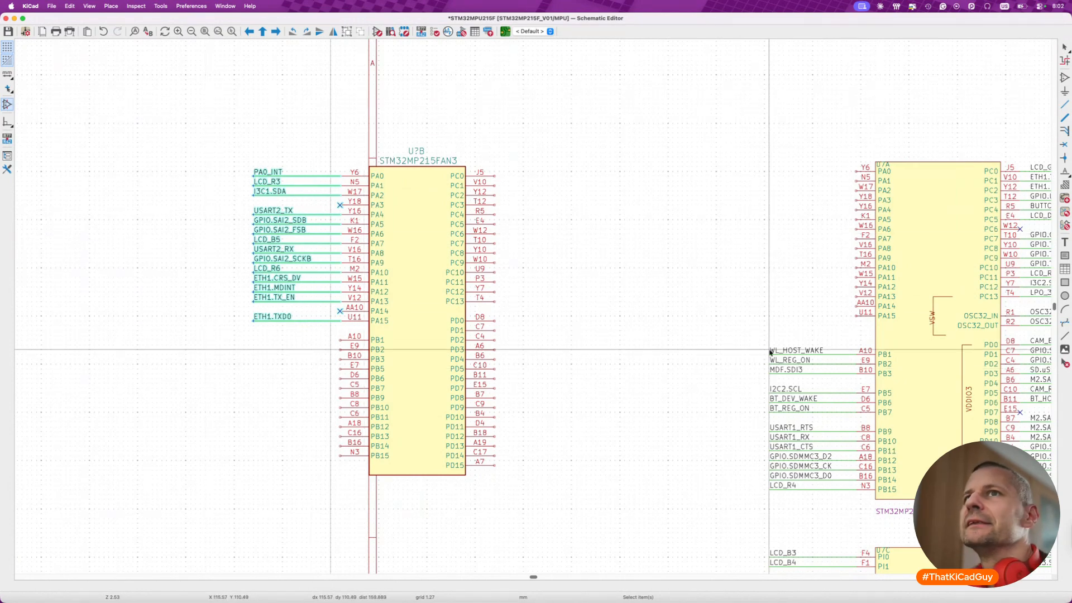
{"action": "left_click_drag", "start_coordinate": [744, 331], "coordinate": [875, 496]}
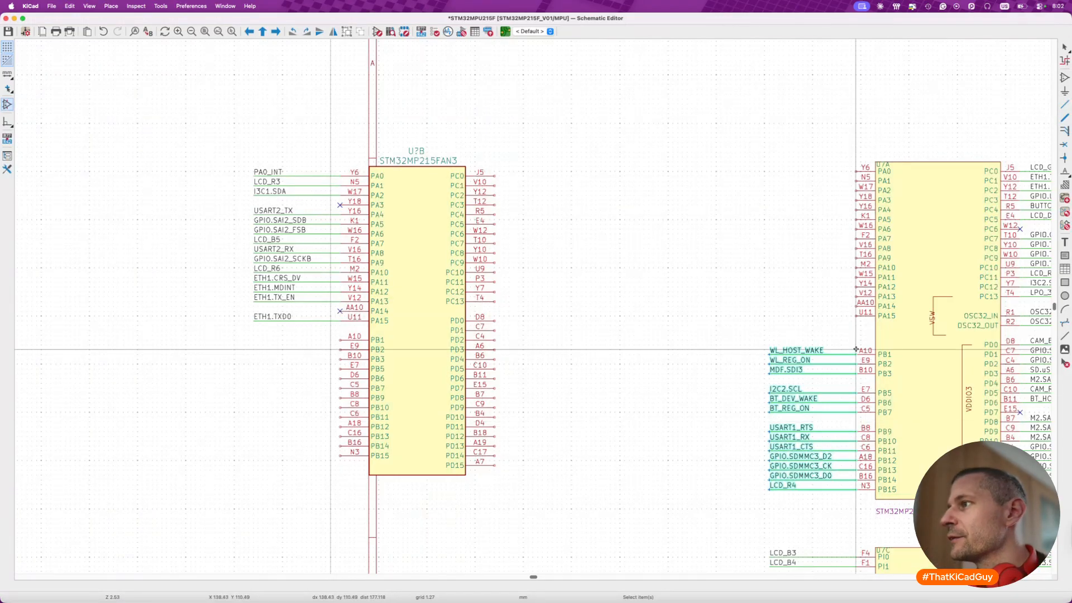
{"action": "key", "text": "m"}
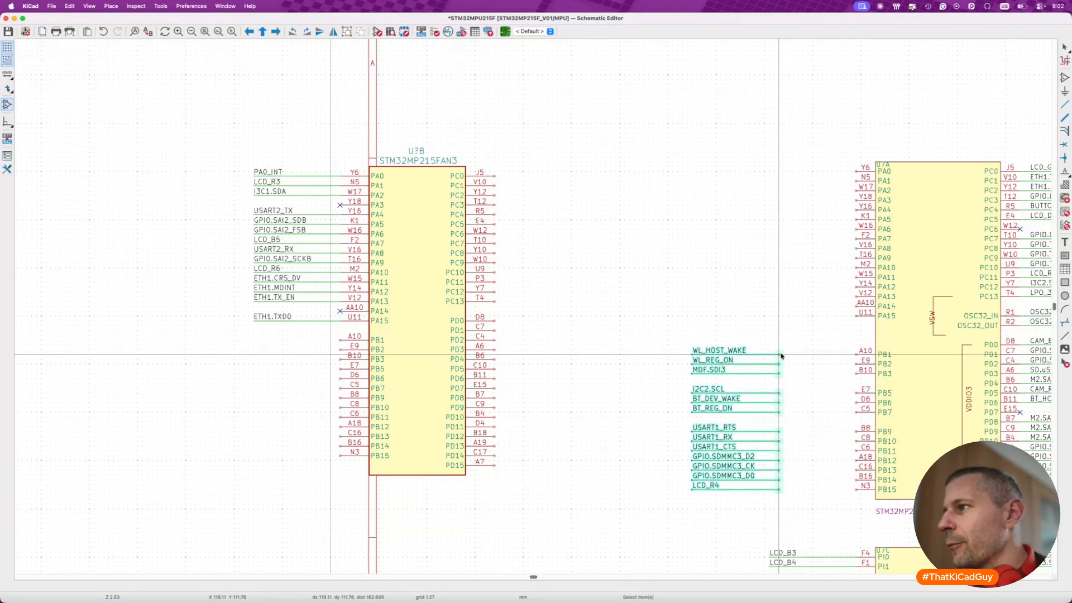
{"action": "left_click", "coordinate": [781, 355]}
{"action": "left_click_drag", "start_coordinate": [668, 334], "coordinate": [790, 385]}
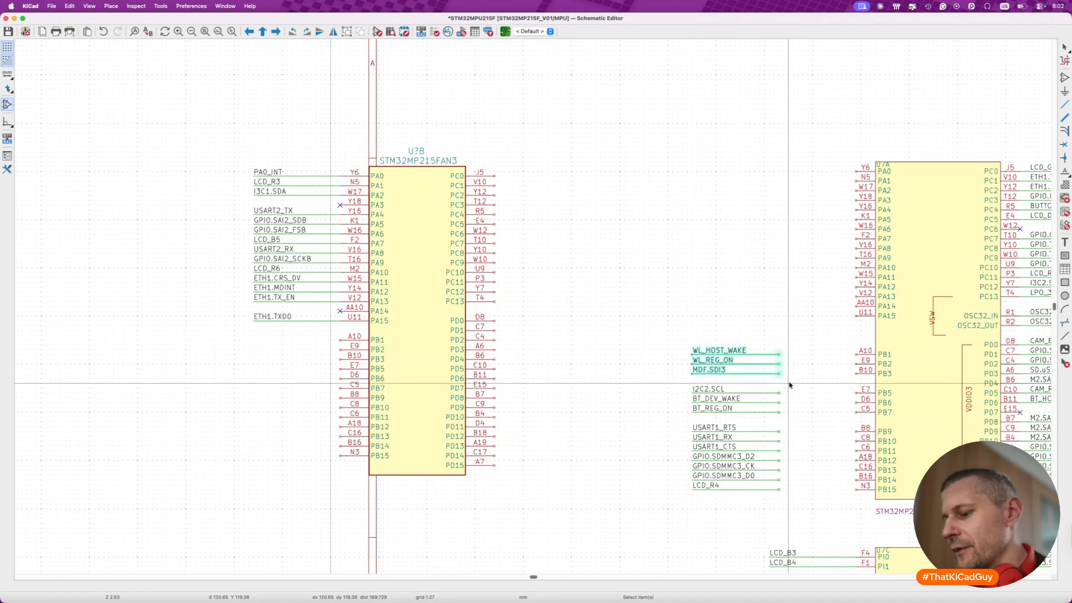
{"action": "key", "text": "m"}
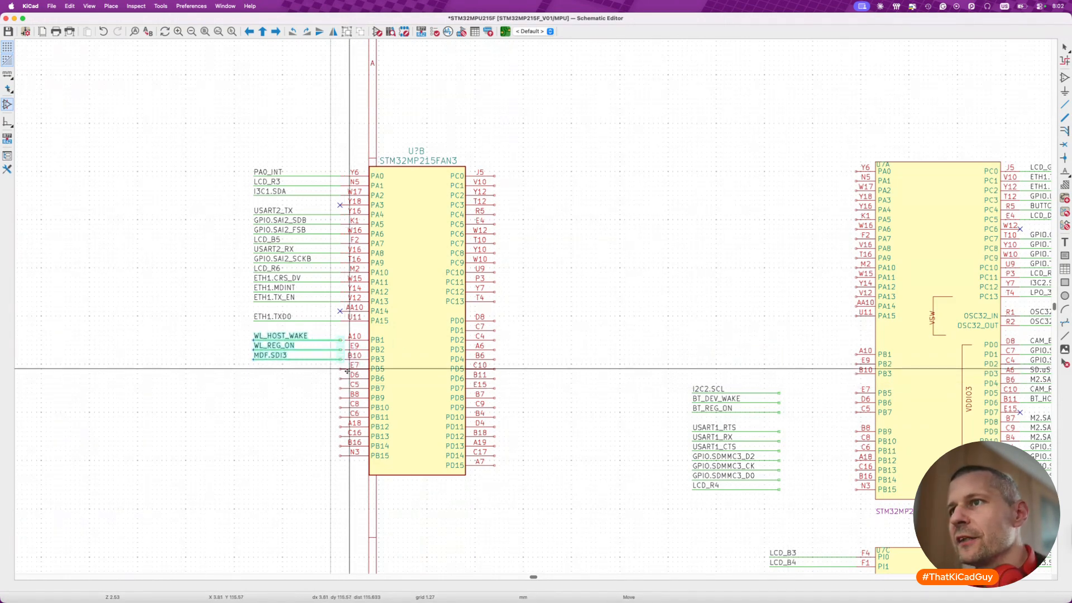
{"action": "key", "text": "Escape"}
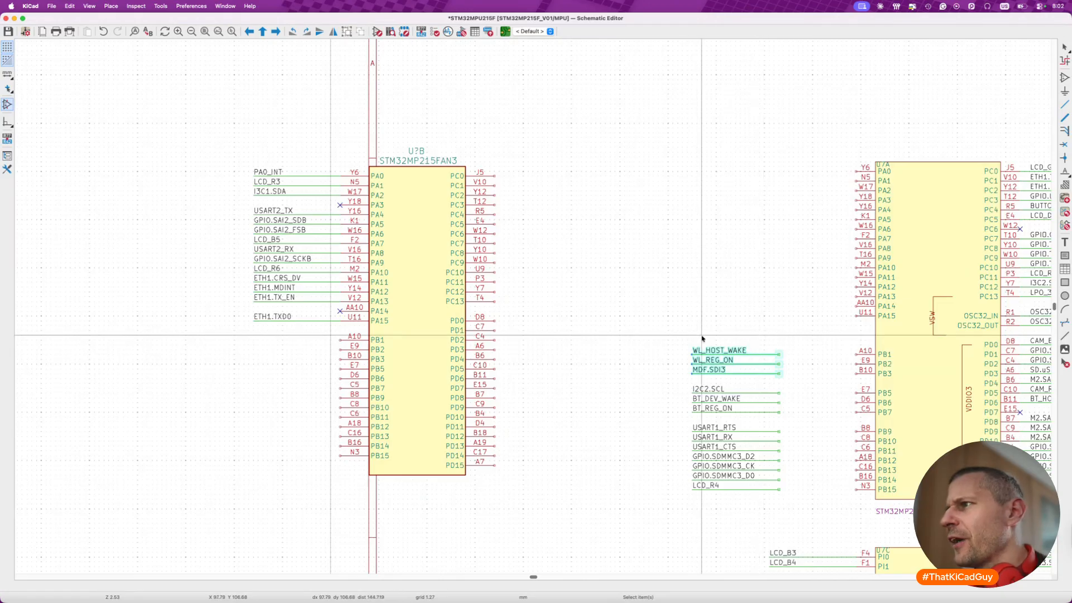
{"action": "left_click_drag", "start_coordinate": [666, 326], "coordinate": [792, 384]}
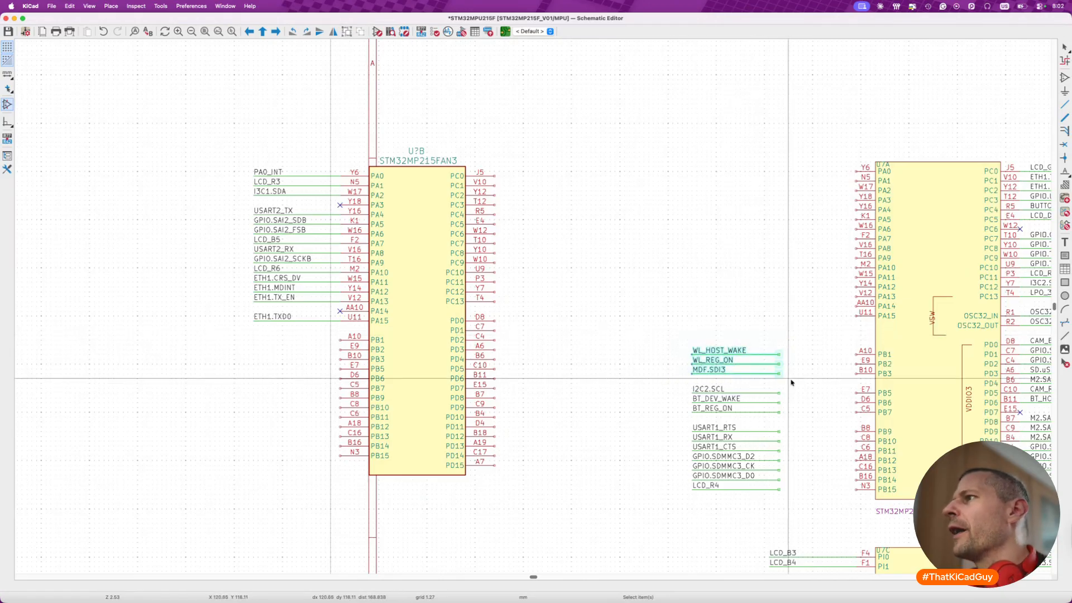
{"action": "left_click", "coordinate": [792, 383]}
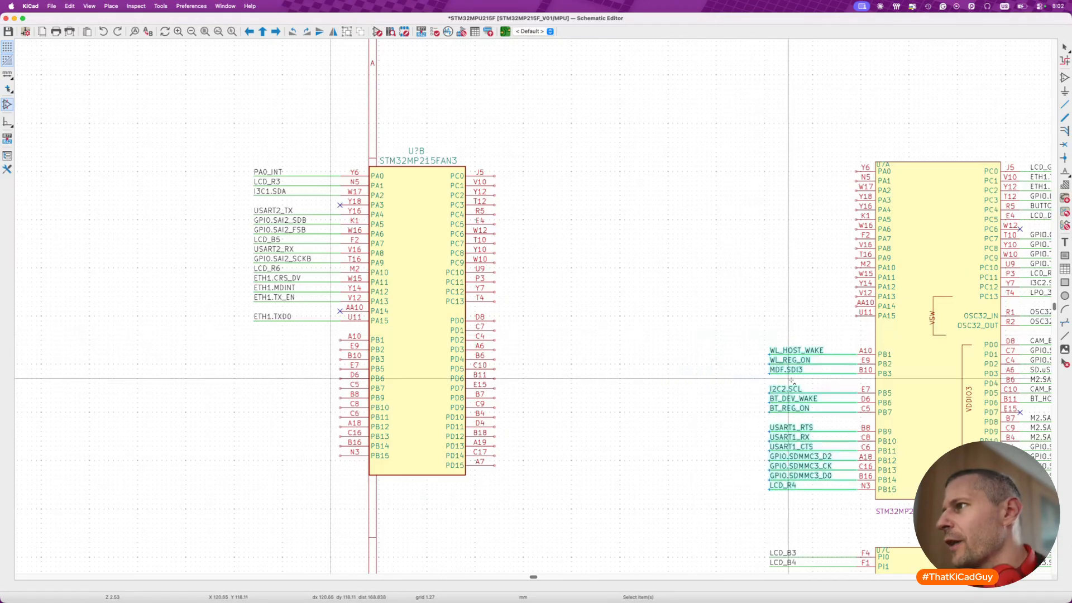
- Move the WL_HOST_WAKE, WL_REG_ON and MDF.SDI3 nets from U7A onto pins PB1–PB3 of the new unit
{"action": "left_click", "coordinate": [753, 329]}
{"action": "left_click_drag", "start_coordinate": [731, 325], "coordinate": [866, 379]}
{"action": "key", "text": "g"}
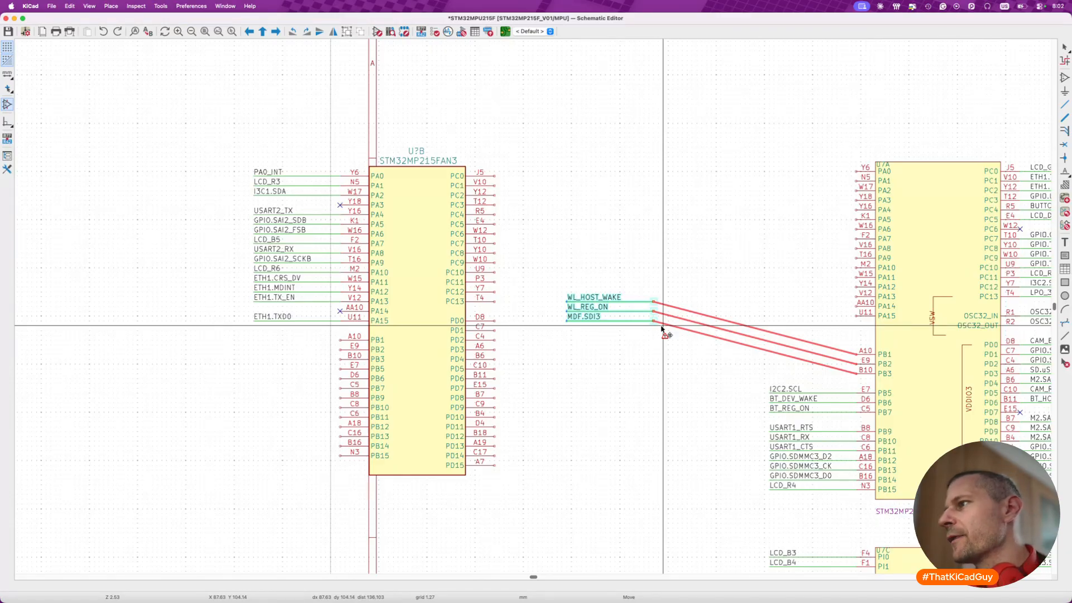
{"action": "left_click_drag", "start_coordinate": [663, 329], "coordinate": [771, 349]}
{"action": "left_click", "coordinate": [817, 379]}
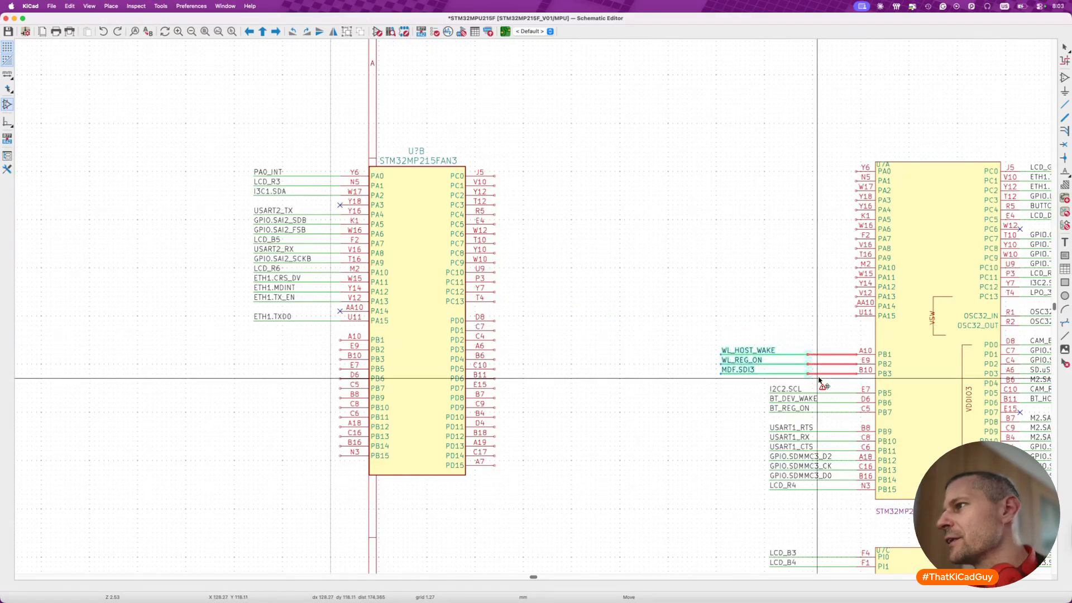
{"action": "left_click_drag", "start_coordinate": [707, 332], "coordinate": [813, 380]}
{"action": "key", "text": "m"}
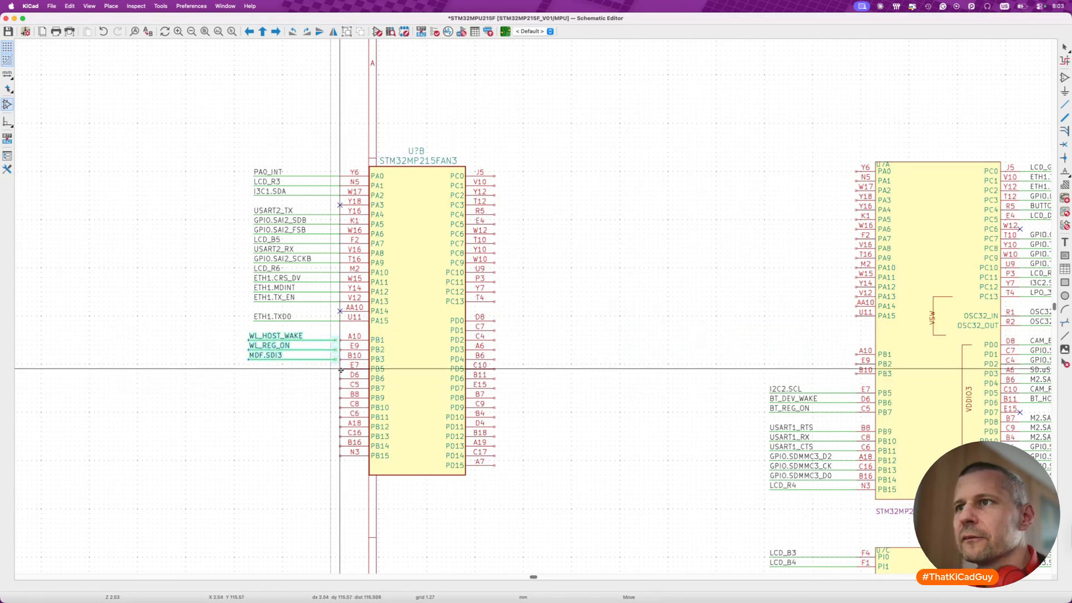
{"action": "left_click", "coordinate": [342, 369]}
- Move nets I2C2.SCL through BT_REG_ON onto pins PB5–PB7 and USART1_RTS through LCD_R4 onto pins PB9–PB15 of the new unit
{"action": "left_click_drag", "start_coordinate": [726, 379], "coordinate": [860, 418]}
{"action": "key", "text": "g"}
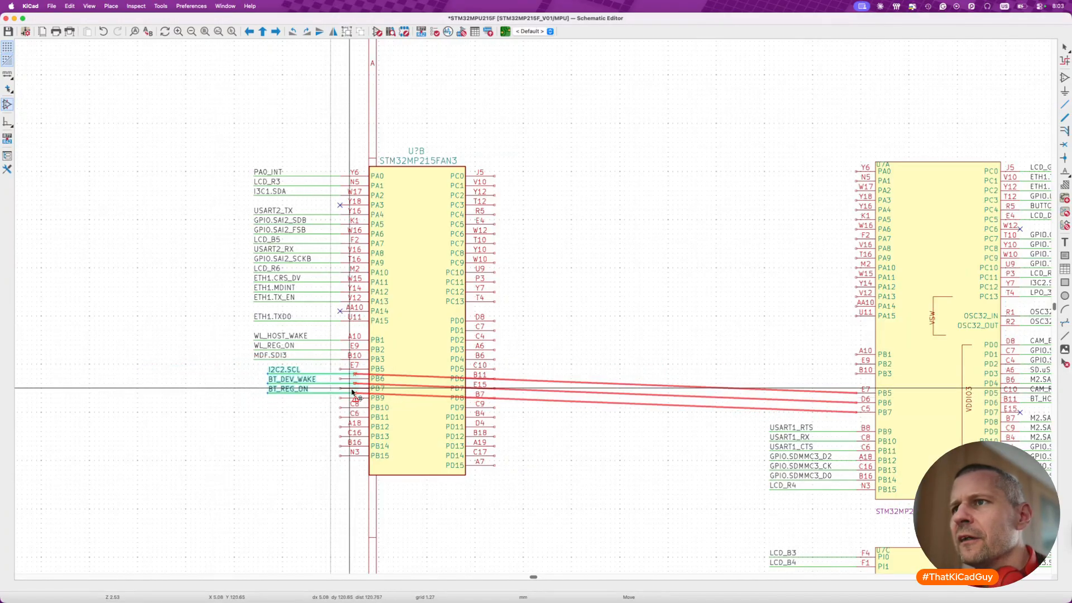
{"action": "left_click", "coordinate": [339, 384]}
{"action": "left_click_drag", "start_coordinate": [748, 414], "coordinate": [883, 501]}
{"action": "key", "text": "g"}
{"action": "left_click", "coordinate": [363, 471]}
- Move the nets LCD_G7 through LPO_32, with the no-connect flag and test point, from U7A onto pins PC0–PC13 of the new unit
{"action": "scroll", "coordinate": [619, 430], "scroll_direction": "right", "scroll_amount": 5}
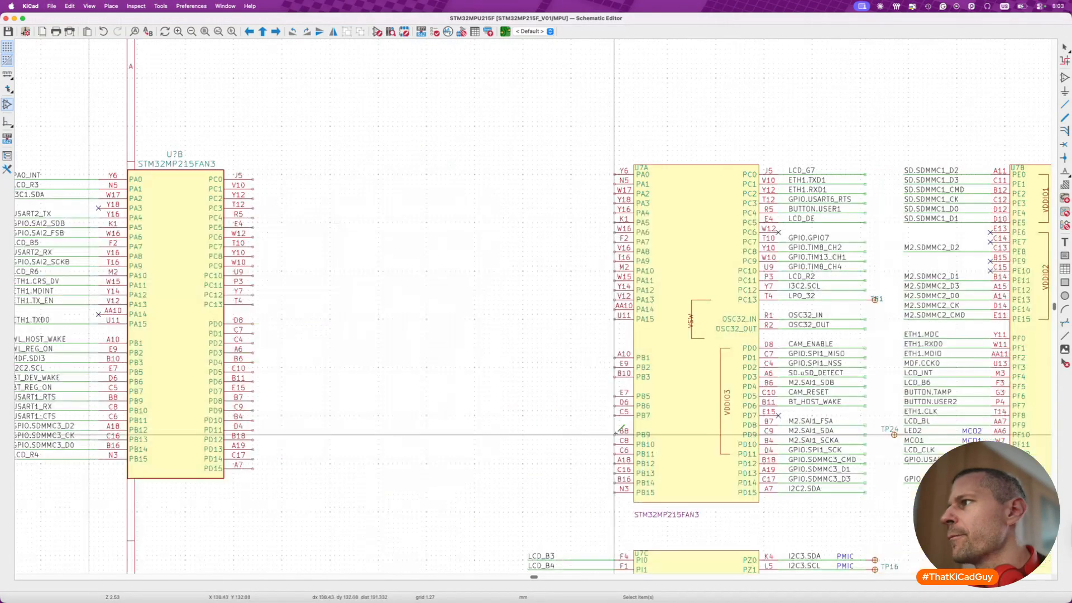
{"action": "scroll", "coordinate": [619, 430], "scroll_direction": "right", "scroll_amount": 4}
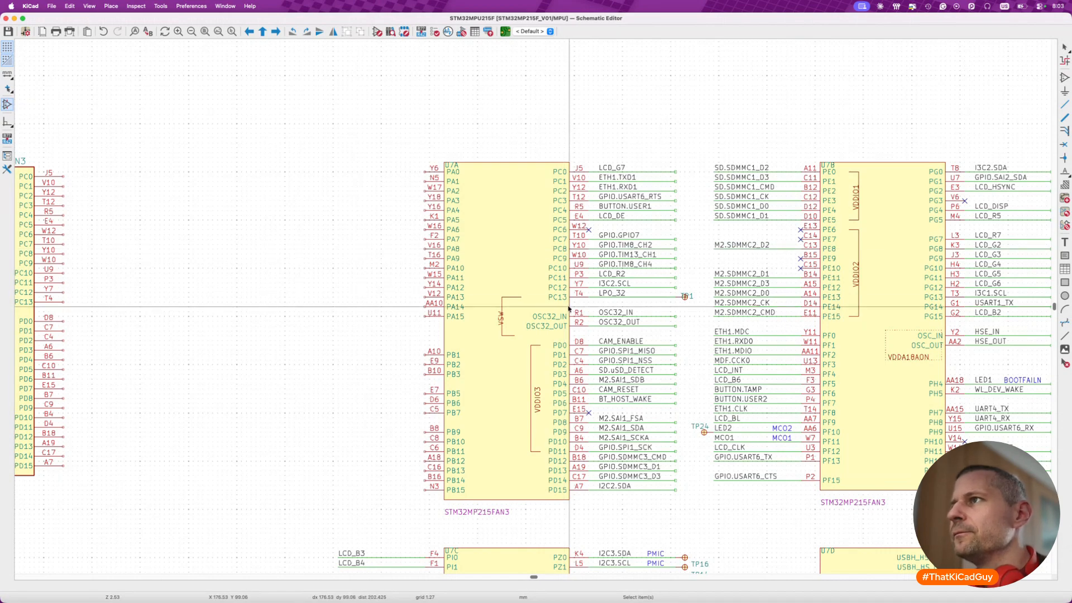
{"action": "left_click_drag", "start_coordinate": [534, 148], "coordinate": [700, 302]}
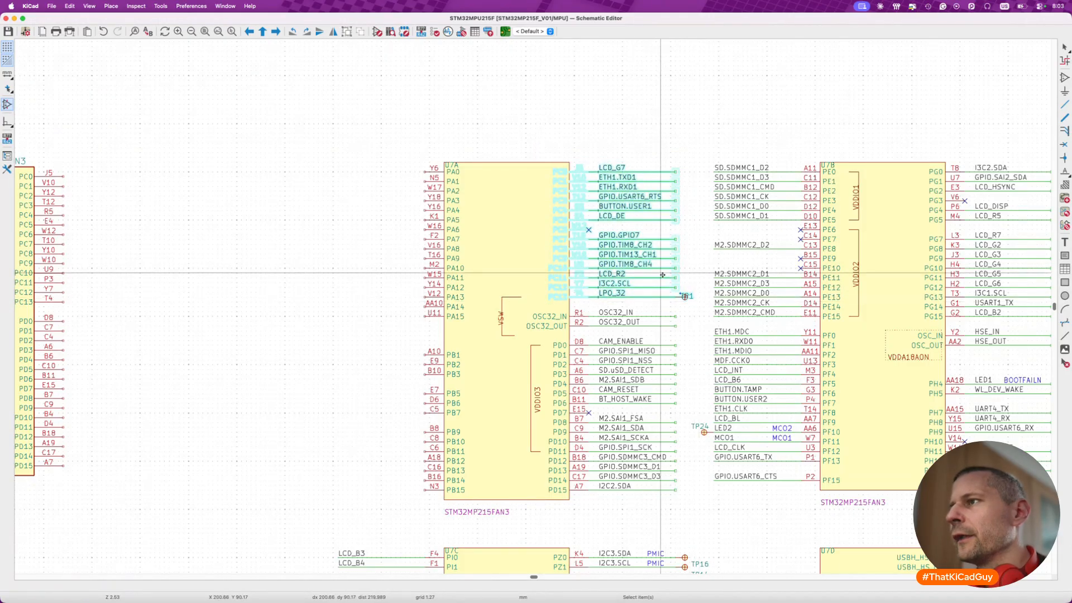
{"action": "key", "text": "m"}
{"action": "scroll", "coordinate": [617, 273], "scroll_direction": "left", "scroll_amount": 14}
{"action": "scroll", "coordinate": [882, 286], "scroll_direction": "right", "scroll_amount": 4}
{"action": "scroll", "coordinate": [882, 286], "scroll_direction": "right", "scroll_amount": 1}
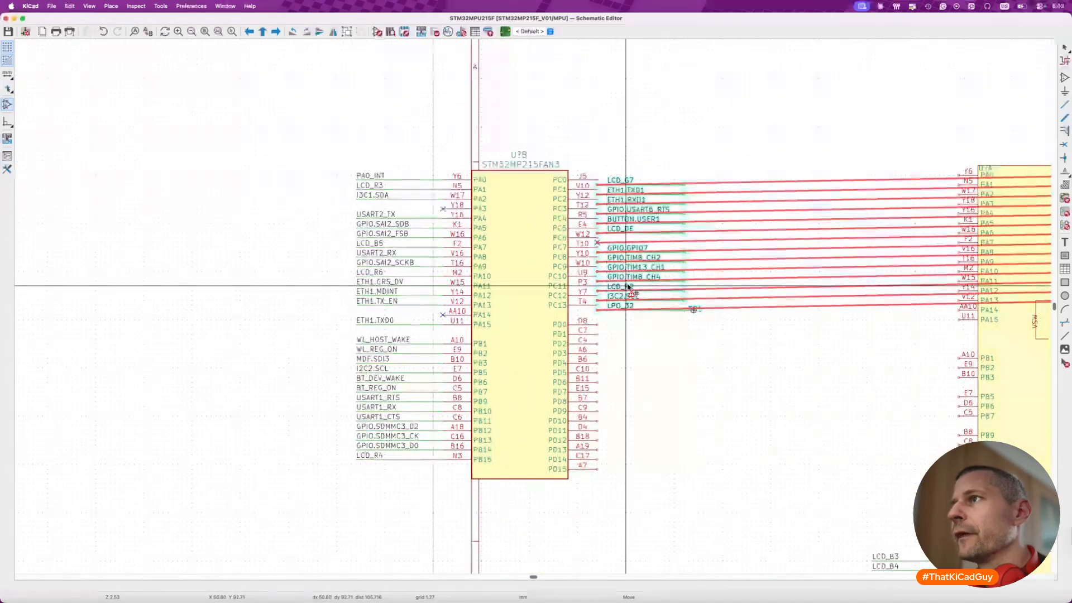
{"action": "left_click", "coordinate": [627, 286]}
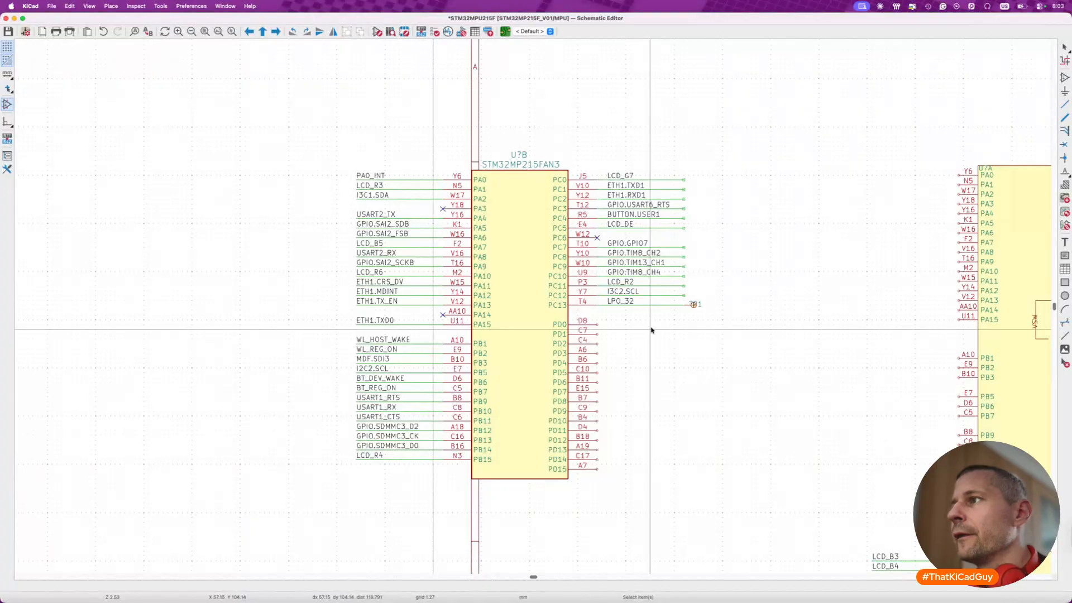
- Move the TP1 reference text above its test point symbol on the LPO_32 net and save the schematic
{"action": "scroll", "coordinate": [694, 305], "scroll_direction": "up", "scroll_amount": 6}
{"action": "left_click", "coordinate": [705, 319]}
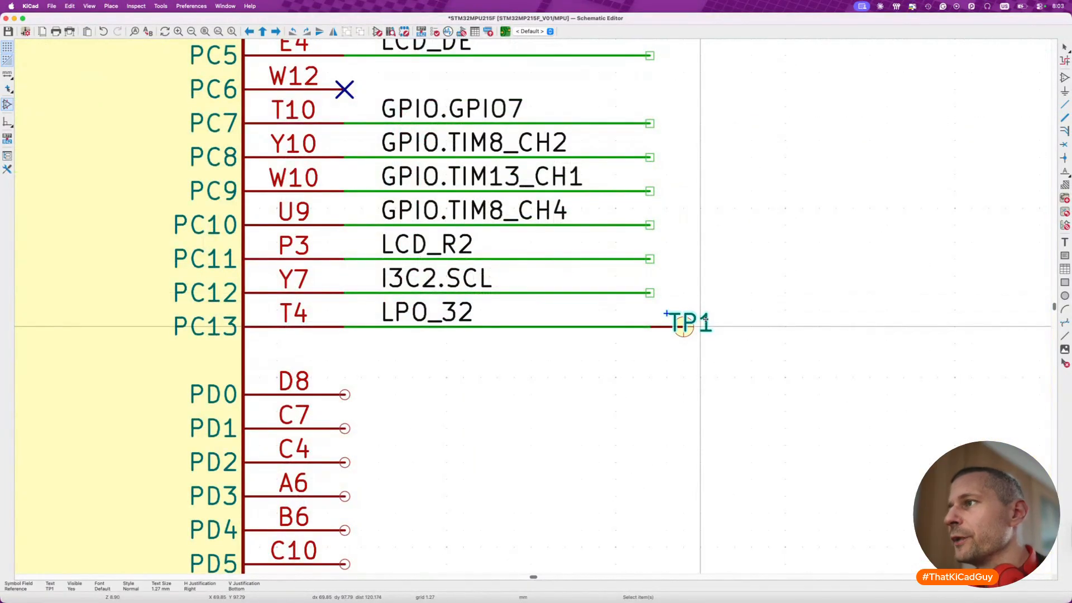
{"action": "left_click_drag", "start_coordinate": [705, 319], "coordinate": [702, 306]}
{"action": "key", "text": "Escape"}
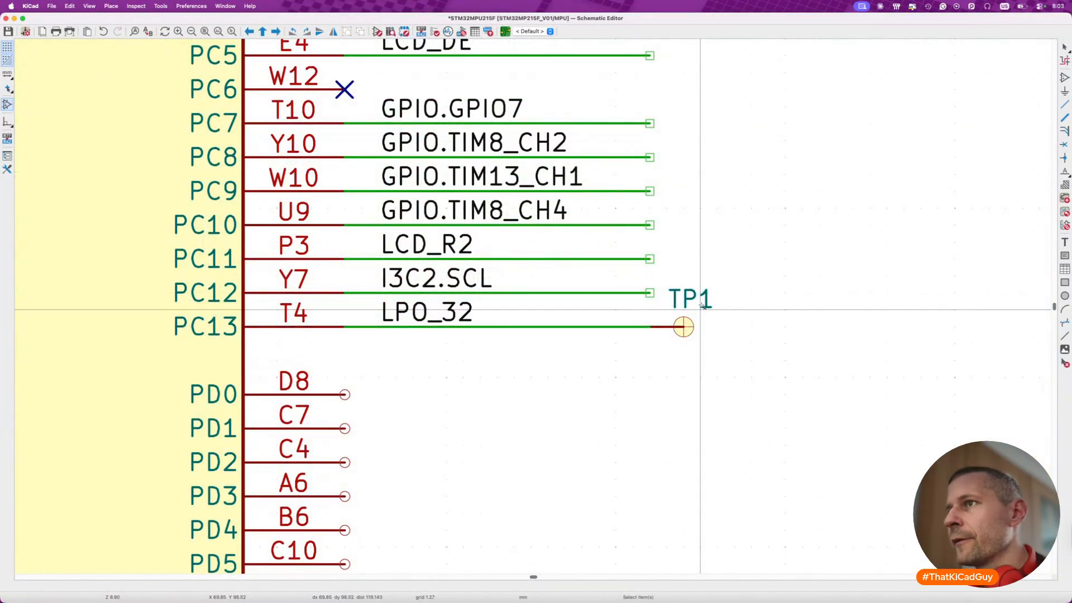
{"action": "key", "text": "super+s"}
{"action": "scroll", "coordinate": [703, 306], "scroll_direction": "down", "scroll_amount": 8}
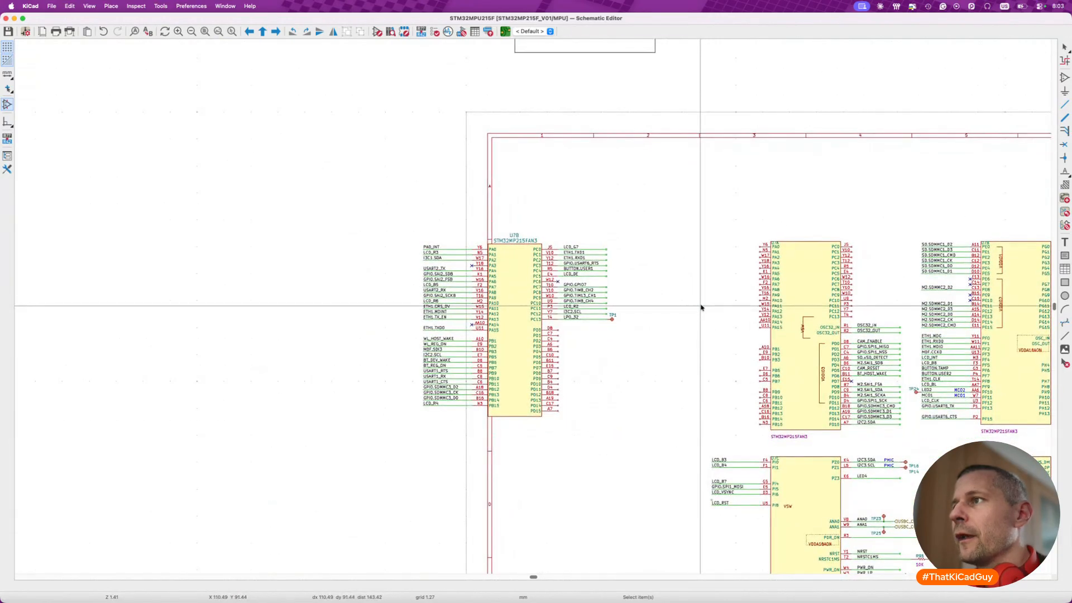
- Mirror the PC0–PC13 net labels horizontally, align them with the outer ends of their wires, and save the schematic
{"action": "scroll", "coordinate": [609, 249], "scroll_direction": "up", "scroll_amount": 4}
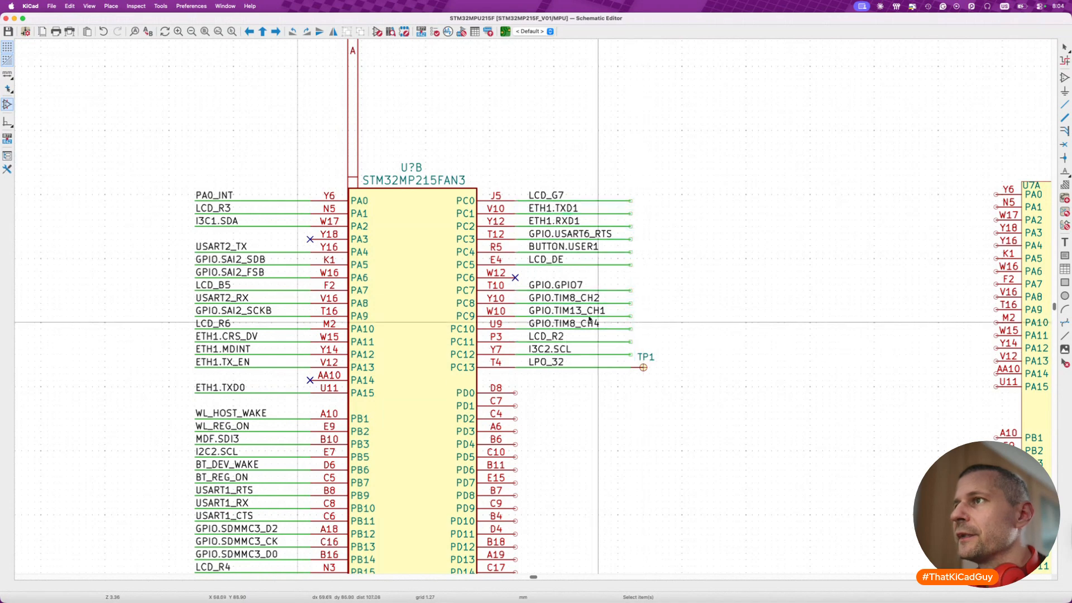
{"action": "left_click_drag", "start_coordinate": [524, 188], "coordinate": [616, 372]}
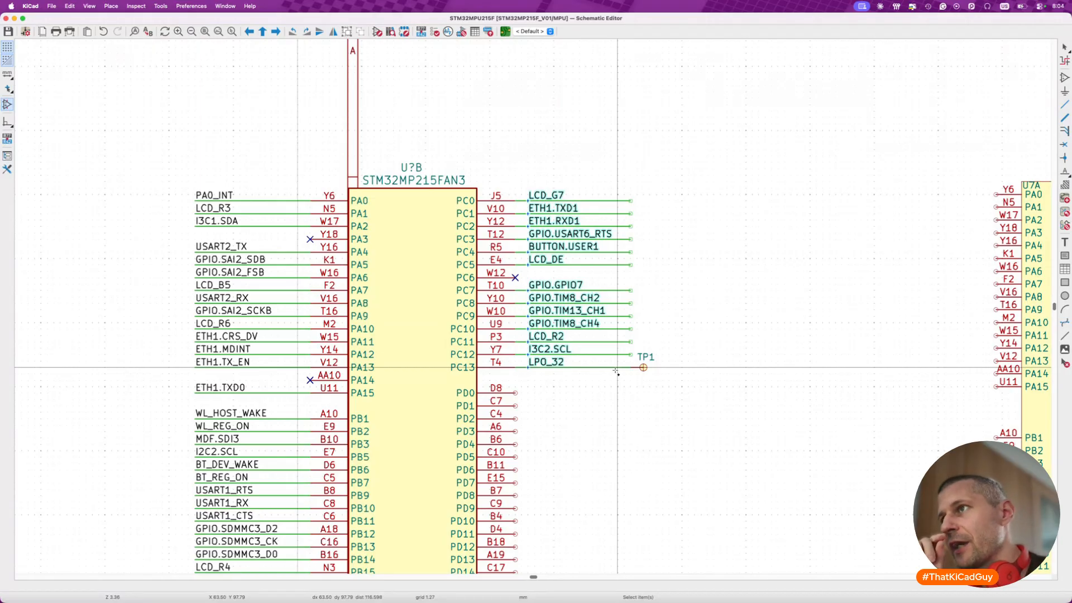
{"action": "key", "text": "x"}
{"action": "key", "text": "m"}
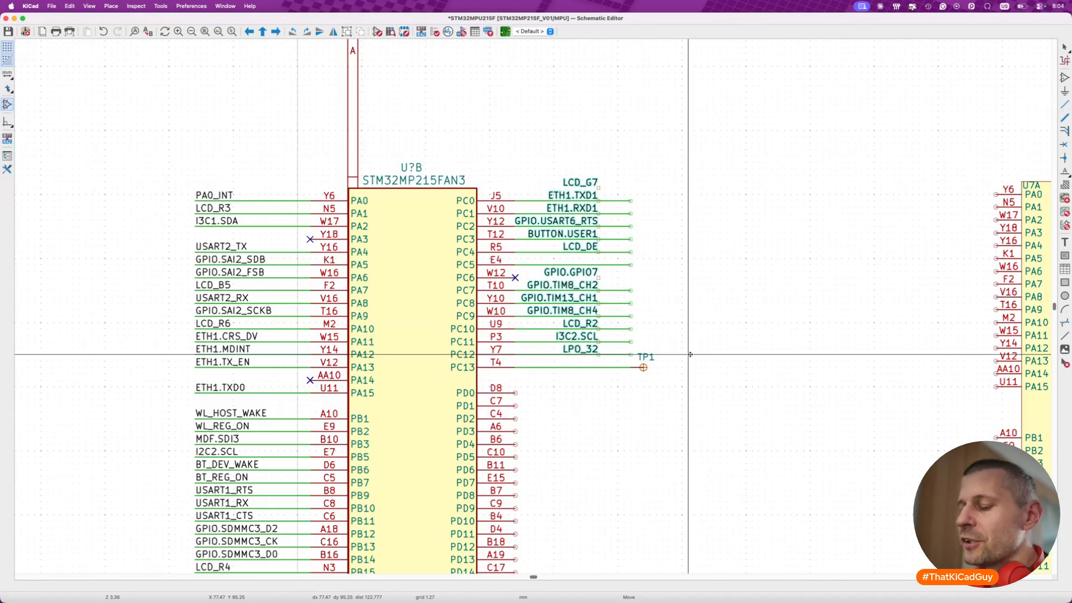
{"action": "left_click", "coordinate": [692, 356]}
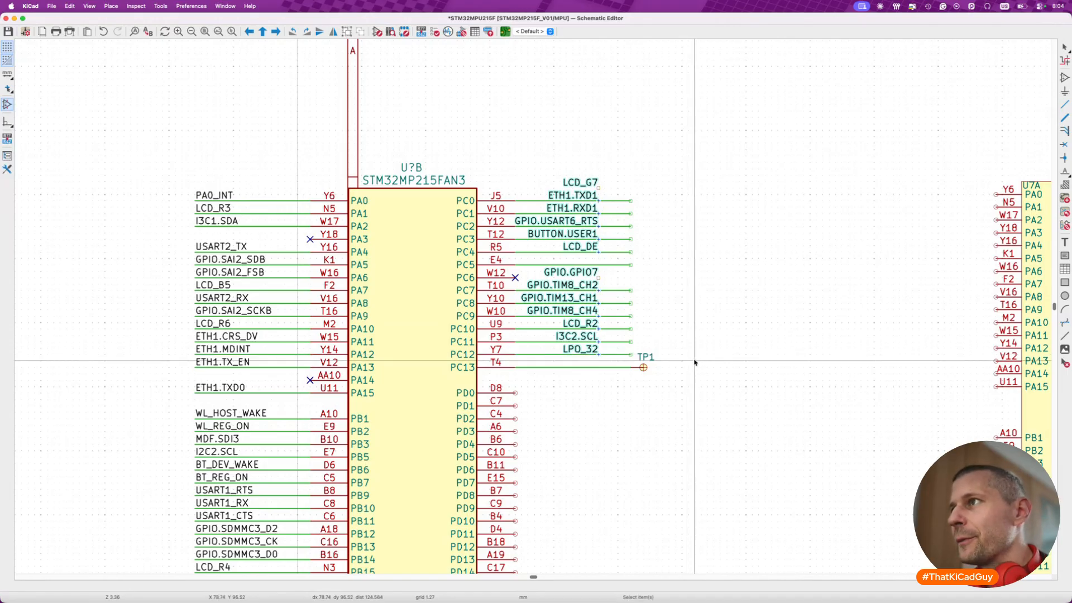
{"action": "key", "text": "m"}
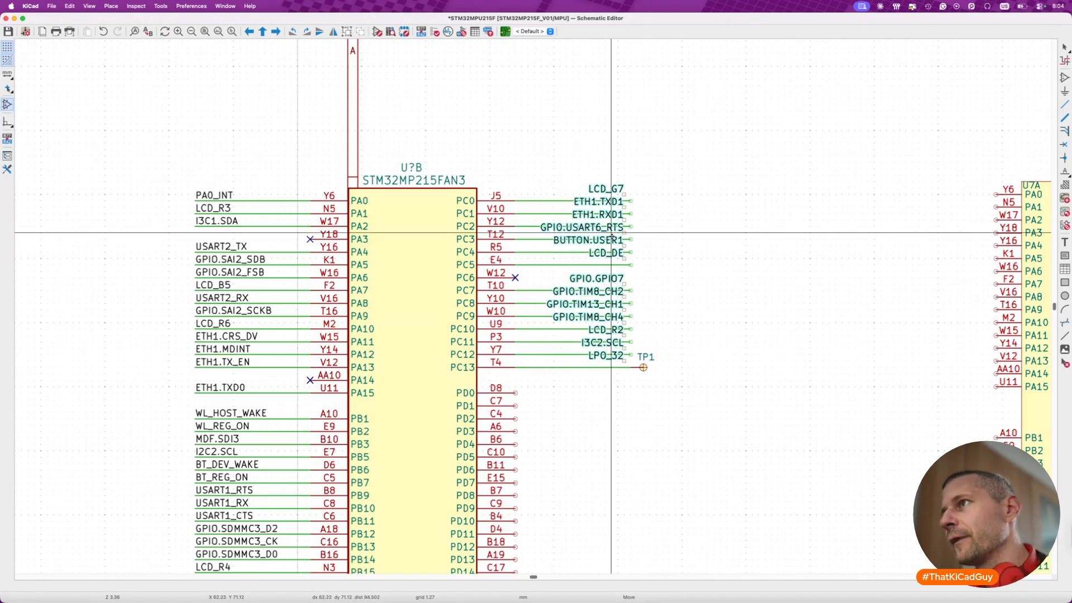
{"action": "left_click", "coordinate": [618, 240]}
{"action": "key", "text": "Escape"}
{"action": "key", "text": "super+s"}
{"action": "scroll", "coordinate": [561, 384], "scroll_direction": "down", "scroll_amount": 3}
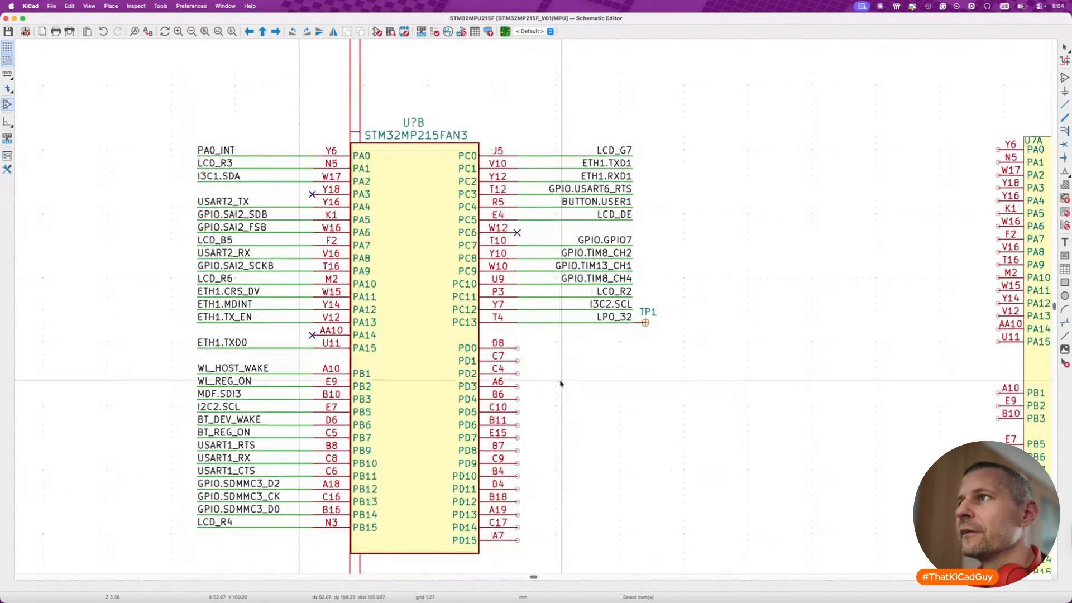
- Move the nets CAM_ENABLE through I2C2.SDA, with their no-connect flag, from U7A onto pins PD0–PD15 of the new unit
{"action": "scroll", "coordinate": [714, 356], "scroll_direction": "right", "scroll_amount": 5}
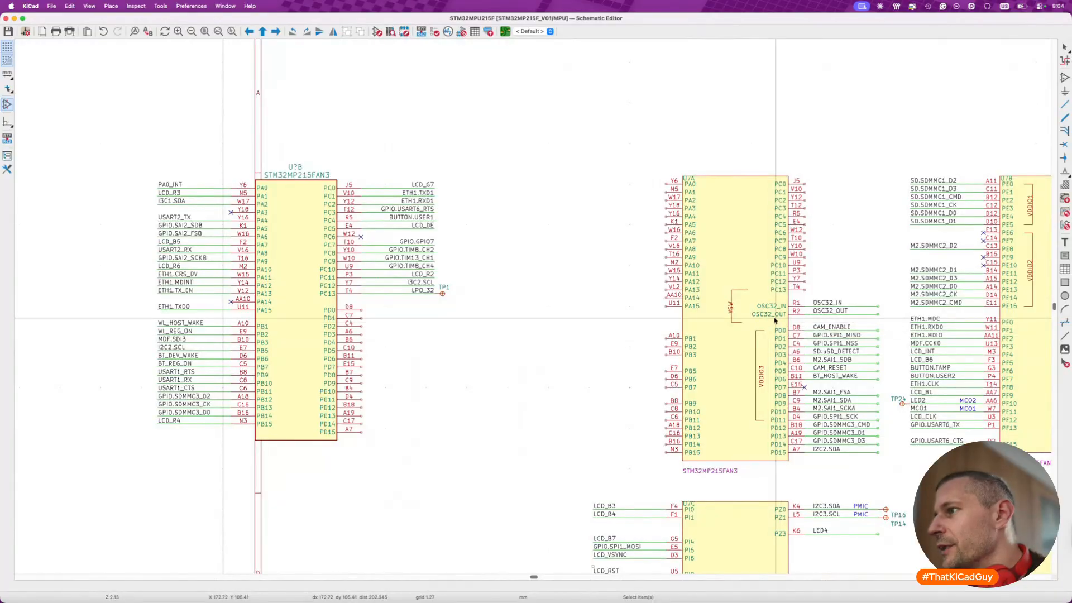
{"action": "left_click_drag", "start_coordinate": [771, 321], "coordinate": [890, 466]}
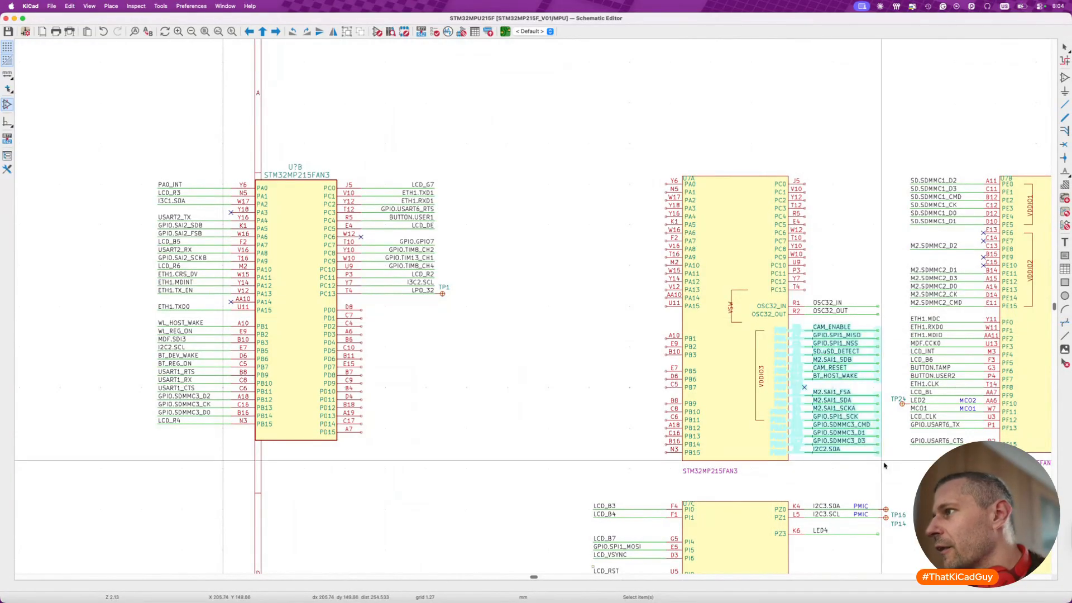
{"action": "left_click_drag", "start_coordinate": [853, 410], "coordinate": [411, 394]}
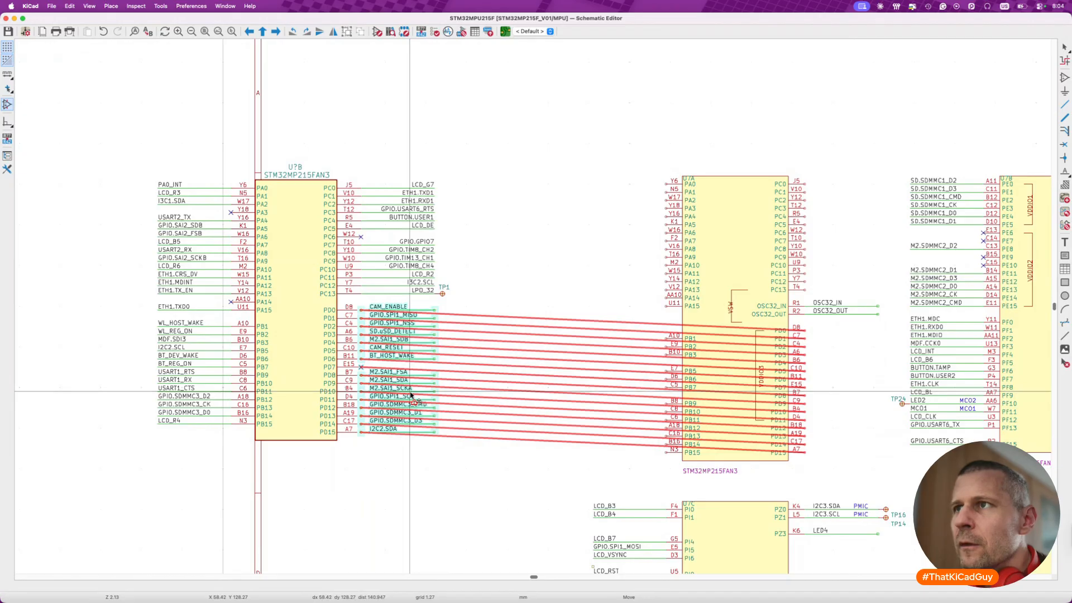
{"action": "left_click", "coordinate": [410, 394]}
- Mirror the PD0–PD15 net labels horizontally, align them with the outer ends of their wires, and save the schematic
{"action": "left_click_drag", "start_coordinate": [364, 299], "coordinate": [429, 447]}
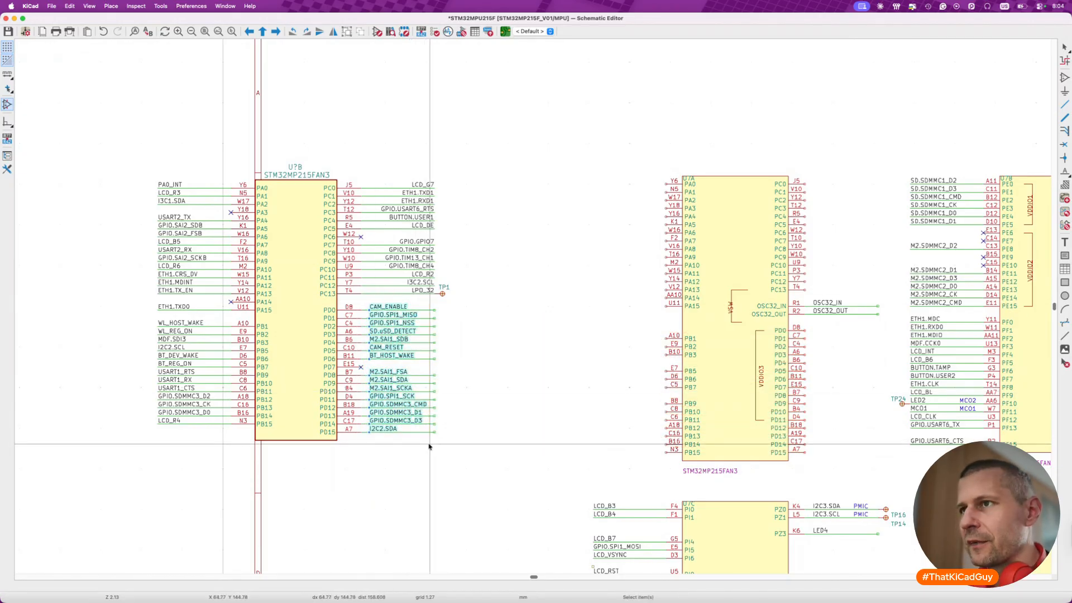
{"action": "key", "text": "m"}
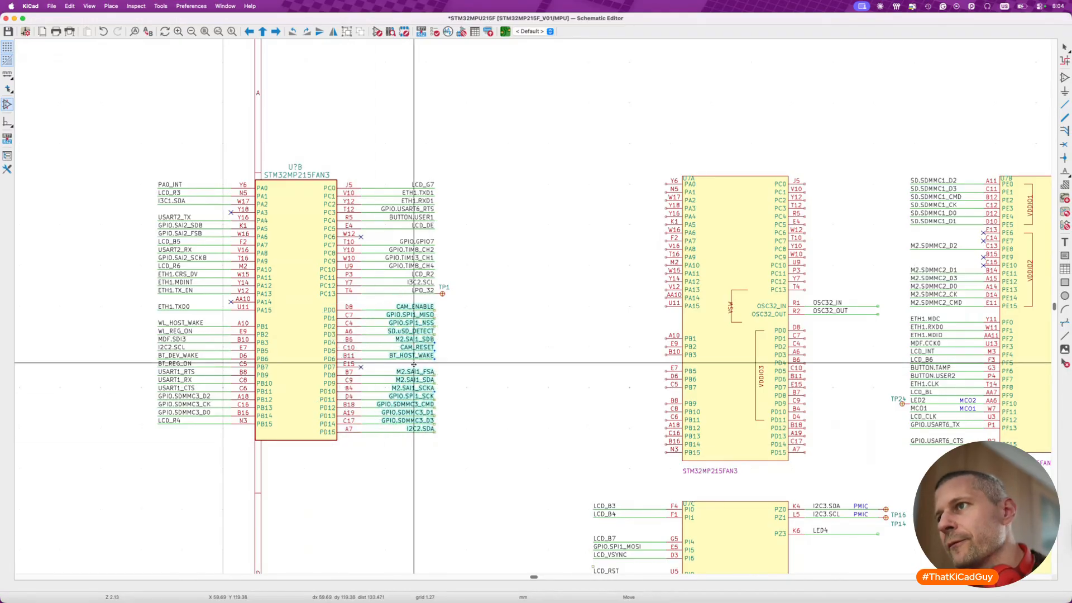
{"action": "left_click", "coordinate": [414, 363]}
{"action": "scroll", "coordinate": [390, 417], "scroll_direction": "left", "scroll_amount": 1}
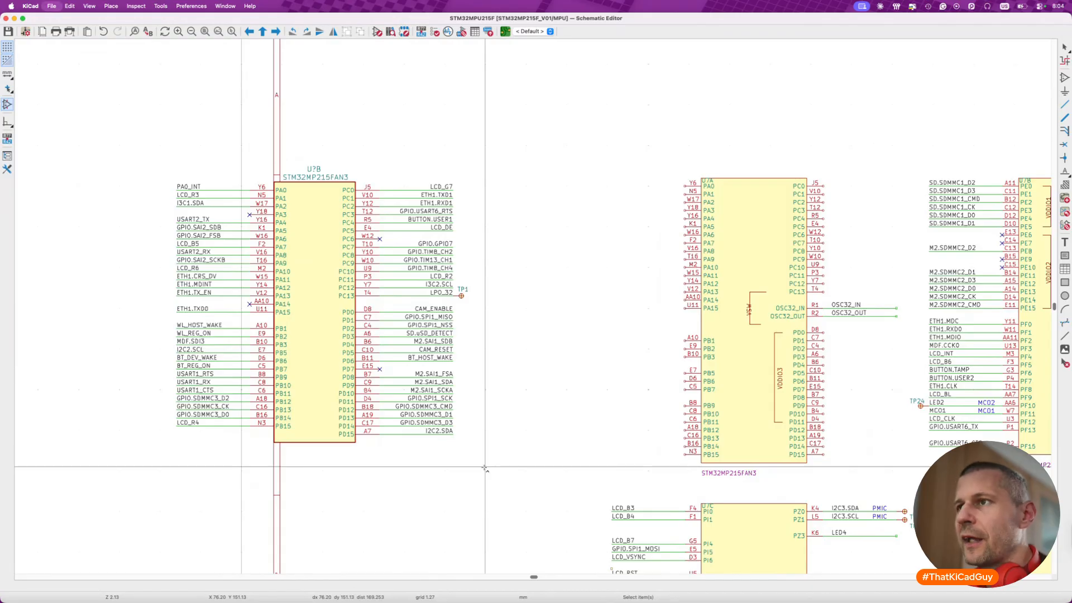
{"action": "scroll", "coordinate": [494, 409], "scroll_direction": "left", "scroll_amount": 3}
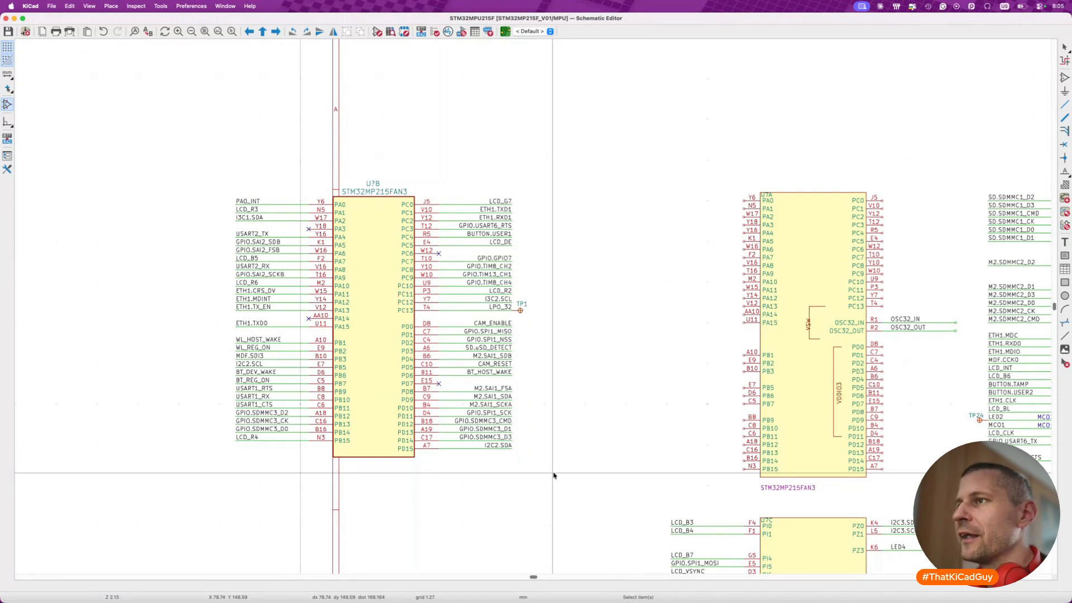
- Move the old U7A symbol outside the sheet's left edge and place the new unit with all its nets inside the sheet frame
{"action": "scroll", "coordinate": [554, 475], "scroll_direction": "down", "scroll_amount": 2}
{"action": "scroll", "coordinate": [554, 475], "scroll_direction": "right", "scroll_amount": 2}
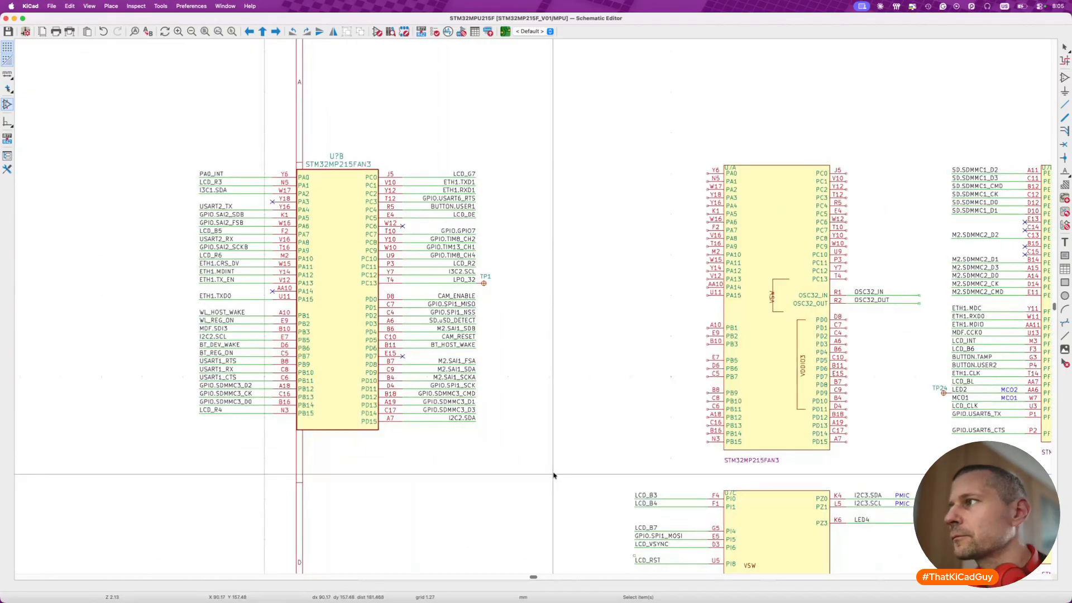
{"action": "scroll", "coordinate": [554, 476], "scroll_direction": "right", "scroll_amount": 5}
{"action": "scroll", "coordinate": [554, 475], "scroll_direction": "down", "scroll_amount": 1}
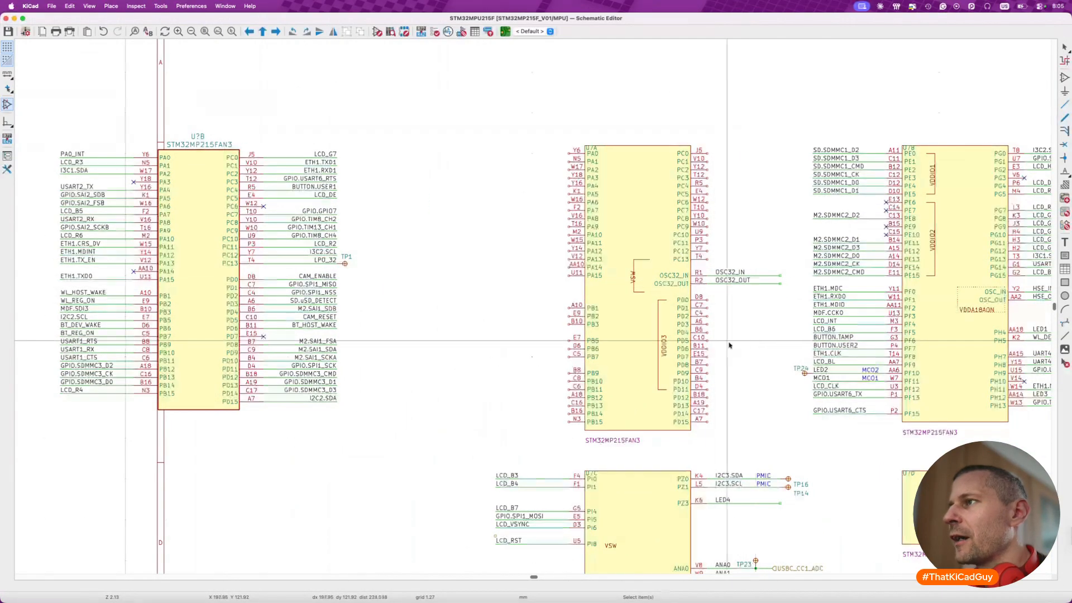
{"action": "scroll", "coordinate": [755, 343], "scroll_direction": "down", "scroll_amount": 2, "text": "ctrl"}
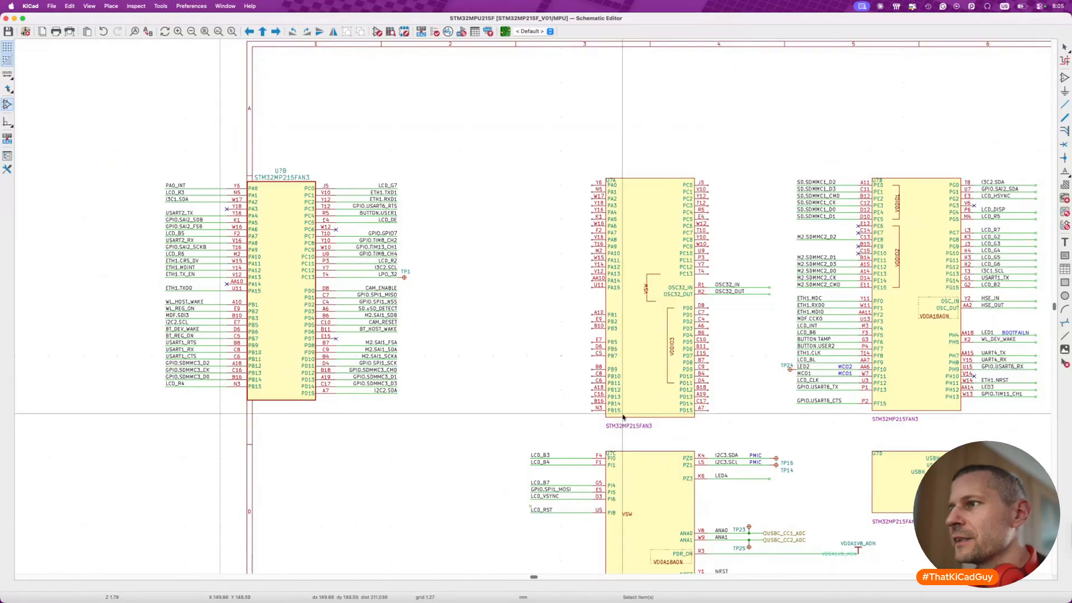
{"action": "scroll", "coordinate": [595, 438], "scroll_direction": "down", "scroll_amount": 3}
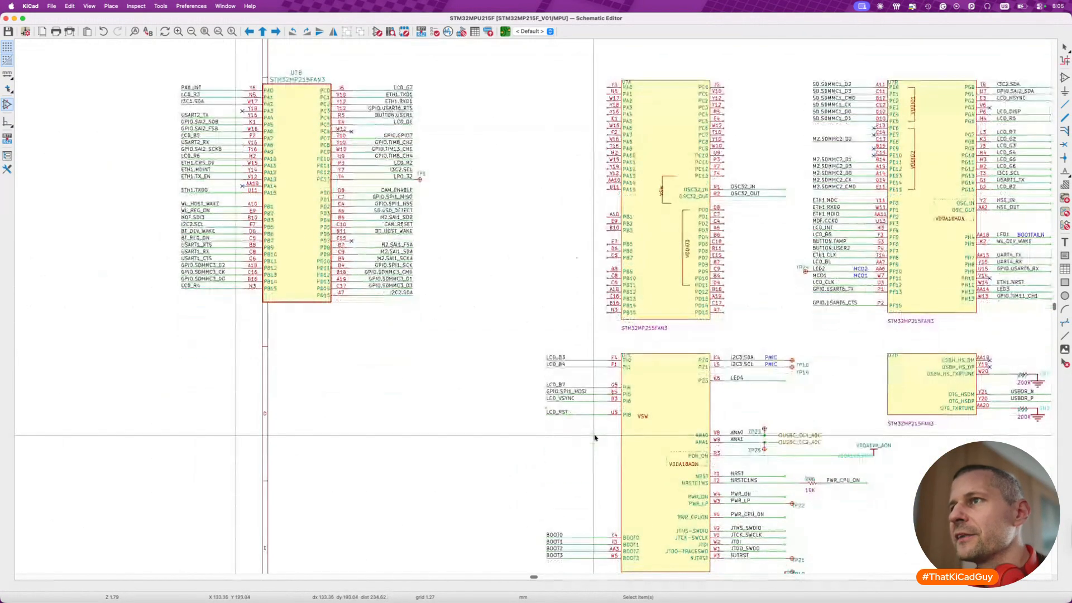
{"action": "scroll", "coordinate": [596, 438], "scroll_direction": "right", "scroll_amount": 5}
{"action": "scroll", "coordinate": [596, 438], "scroll_direction": "up", "scroll_amount": 1}
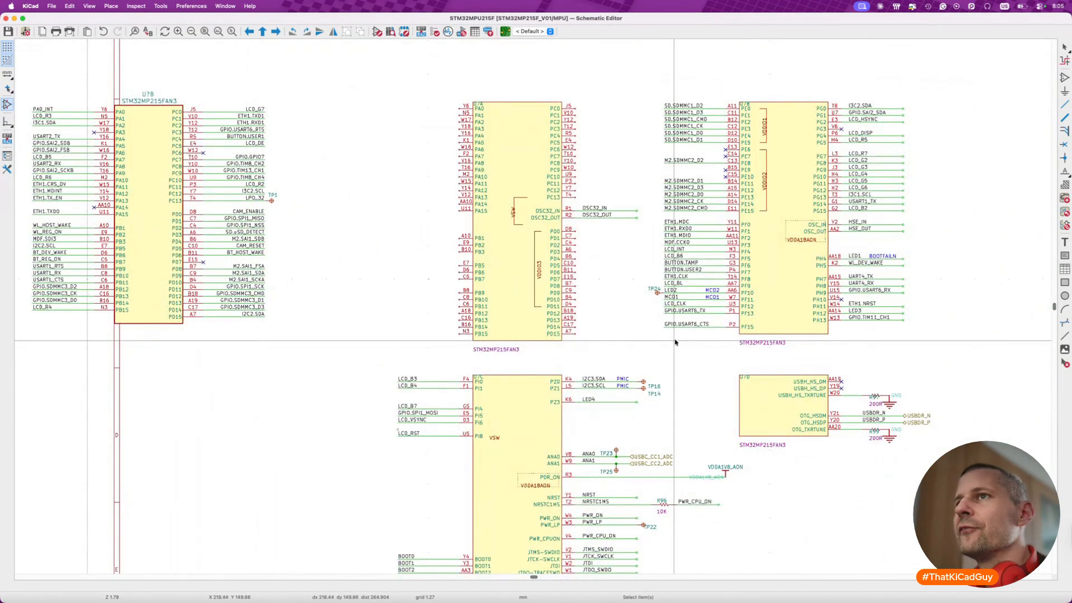
{"action": "scroll", "coordinate": [676, 341], "scroll_direction": "down", "scroll_amount": 5, "text": "ctrl"}
{"action": "left_click_drag", "start_coordinate": [530, 195], "coordinate": [287, 328]}
{"action": "left_click_drag", "start_coordinate": [324, 188], "coordinate": [486, 353]}
{"action": "key", "text": "m"}
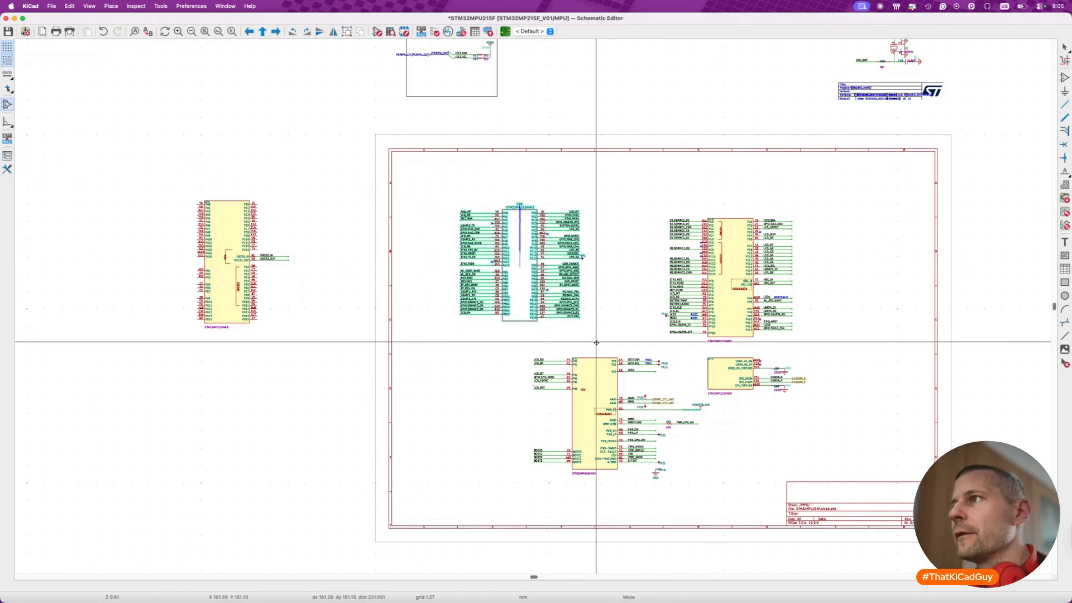
{"action": "left_click", "coordinate": [652, 352]}
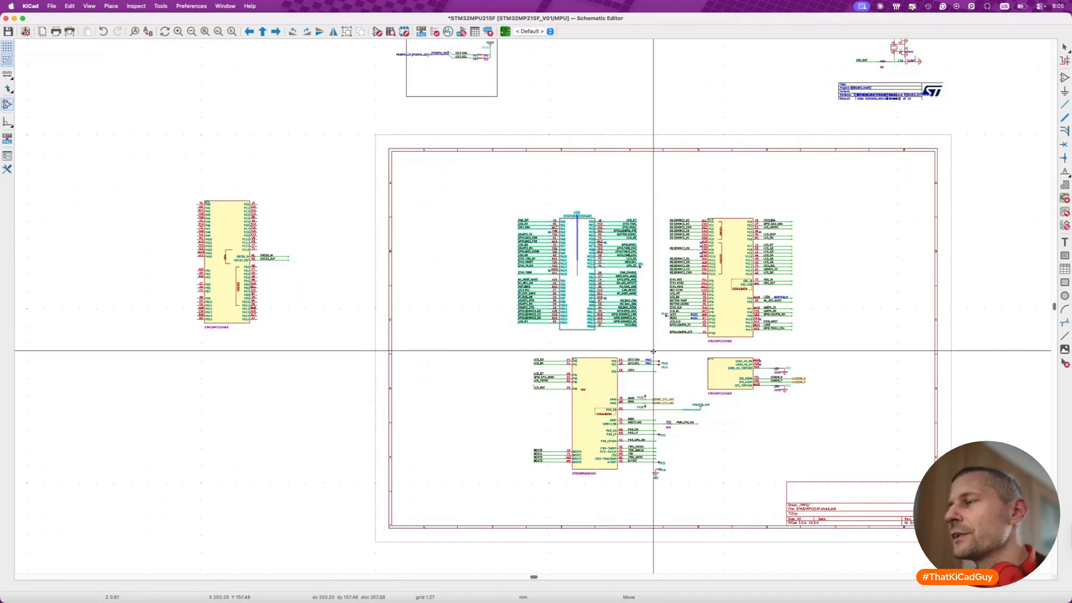
- Move the old U7B block outside the sheet's right edge and the U7C and U7D blocks below the sheet, including their nets
{"action": "left_click_drag", "start_coordinate": [660, 207], "coordinate": [821, 352]}
{"action": "key", "text": "m"}
{"action": "left_click", "coordinate": [932, 338]}
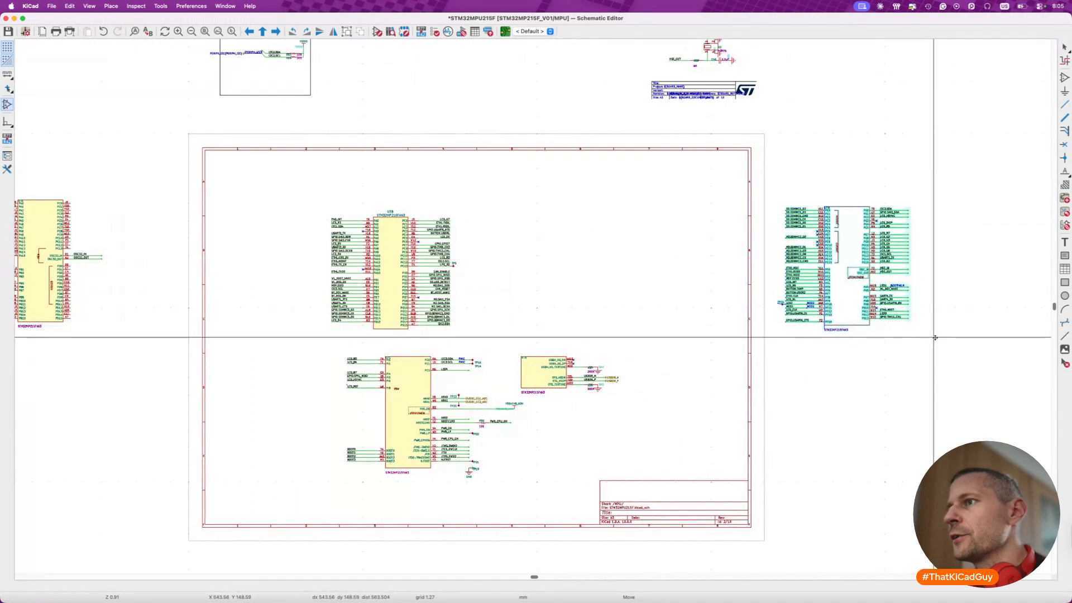
{"action": "left_click_drag", "start_coordinate": [334, 355], "coordinate": [641, 507]}
{"action": "key", "text": "m"}
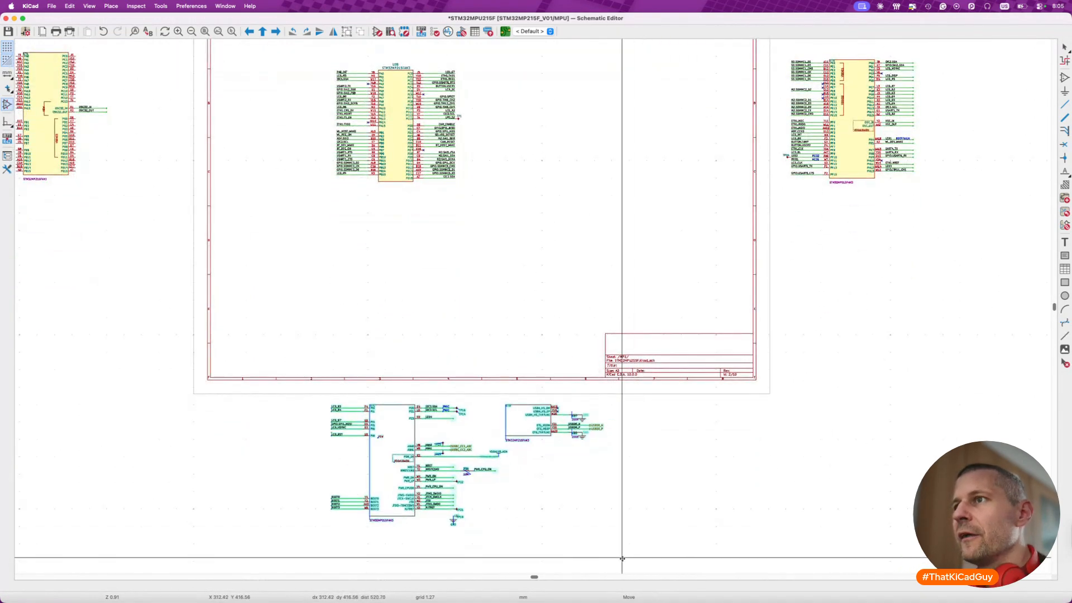
{"action": "left_click", "coordinate": [540, 449]}
- Place only unit C of the STM32MP215FAN3 library symbol inside the sheet frame, between the new unit B and the frame's right edge
{"action": "scroll", "coordinate": [540, 452], "scroll_direction": "up", "scroll_amount": 2}
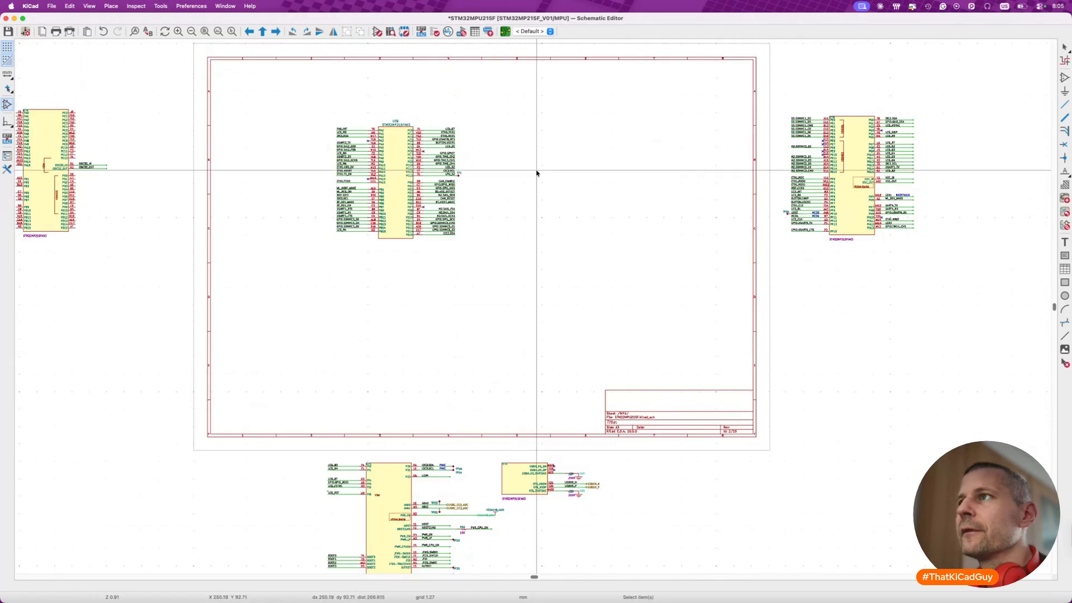
{"action": "scroll", "coordinate": [766, 168], "scroll_direction": "up", "scroll_amount": 3}
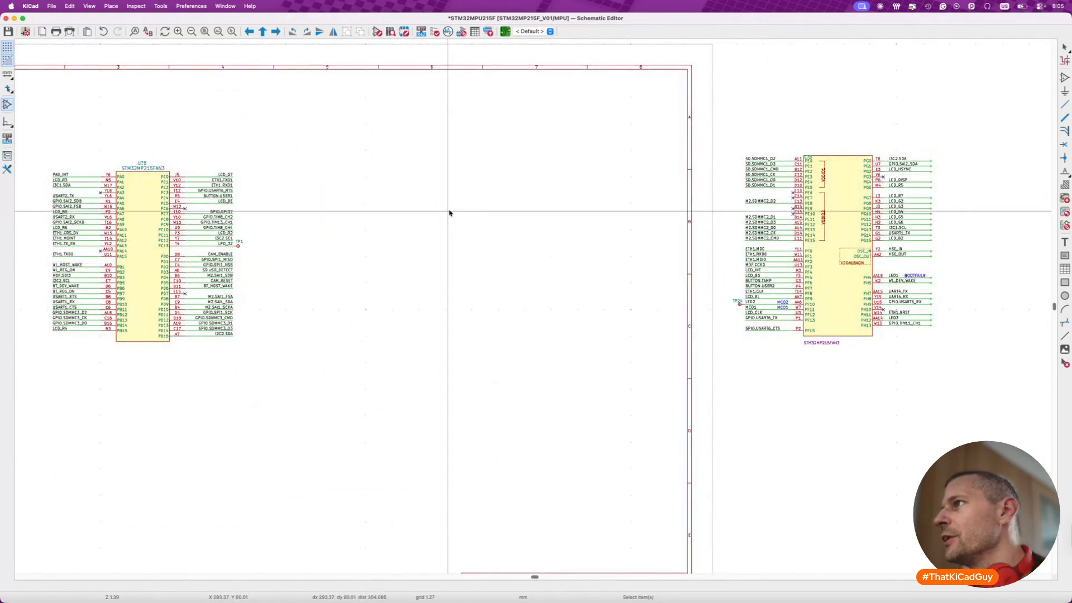
{"action": "key", "text": "a"}
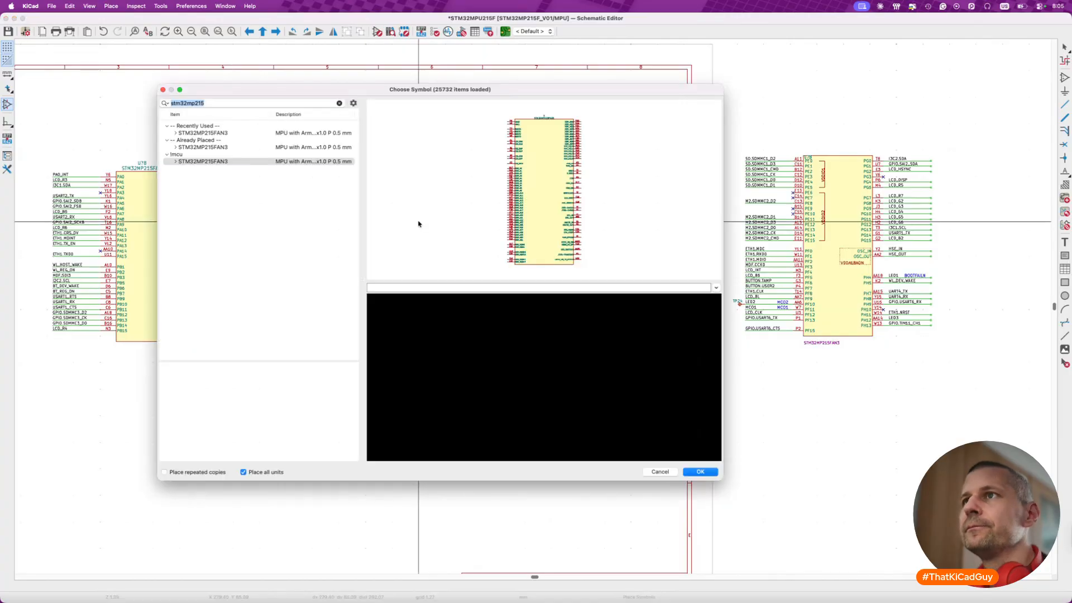
{"action": "left_click", "coordinate": [176, 162]}
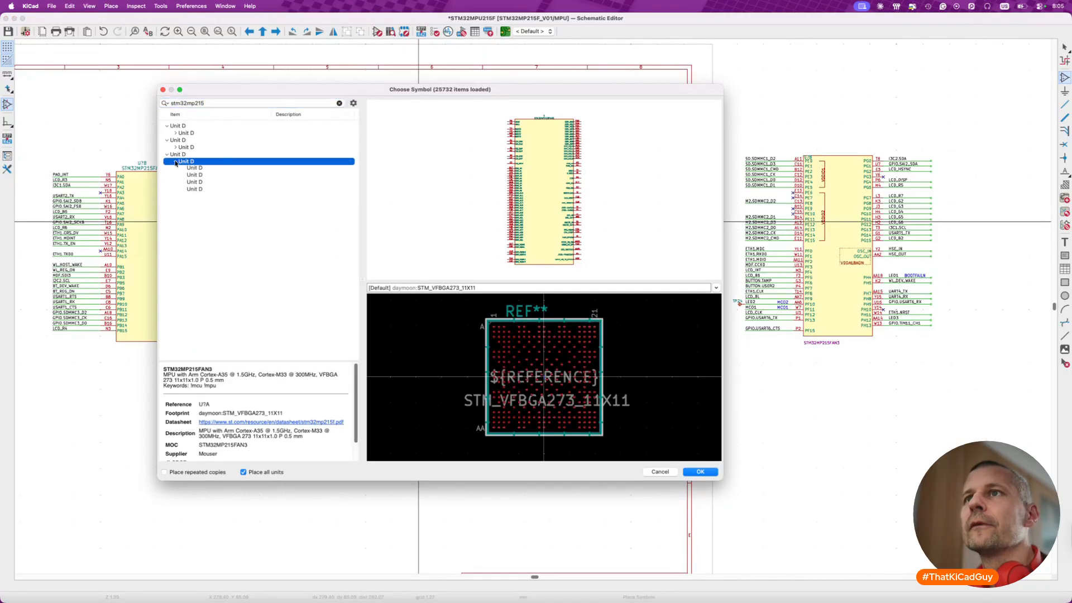
{"action": "left_click", "coordinate": [200, 184]}
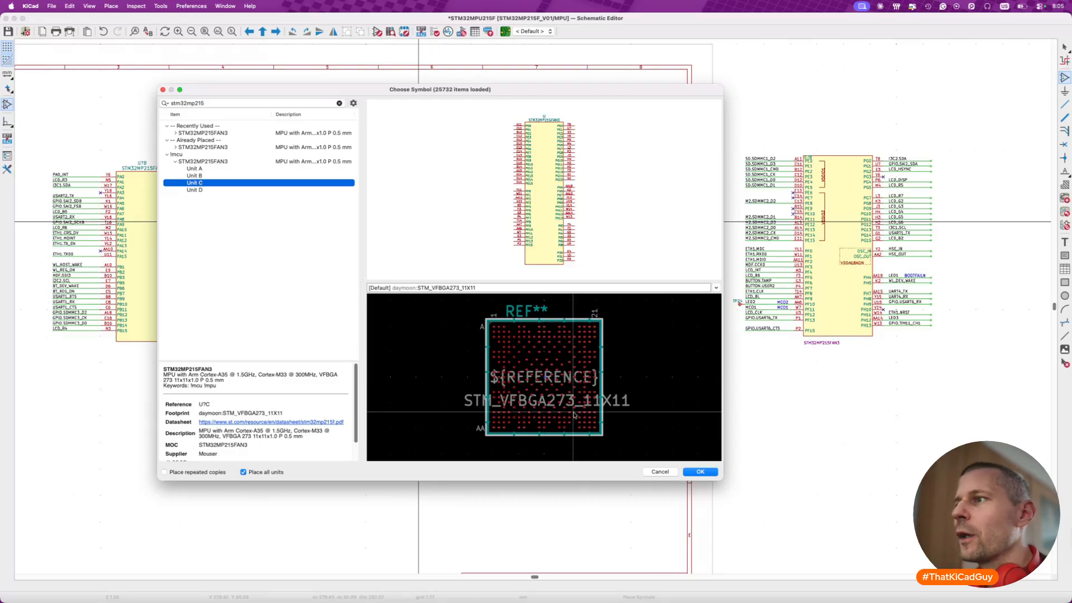
{"action": "left_click", "coordinate": [699, 471]}
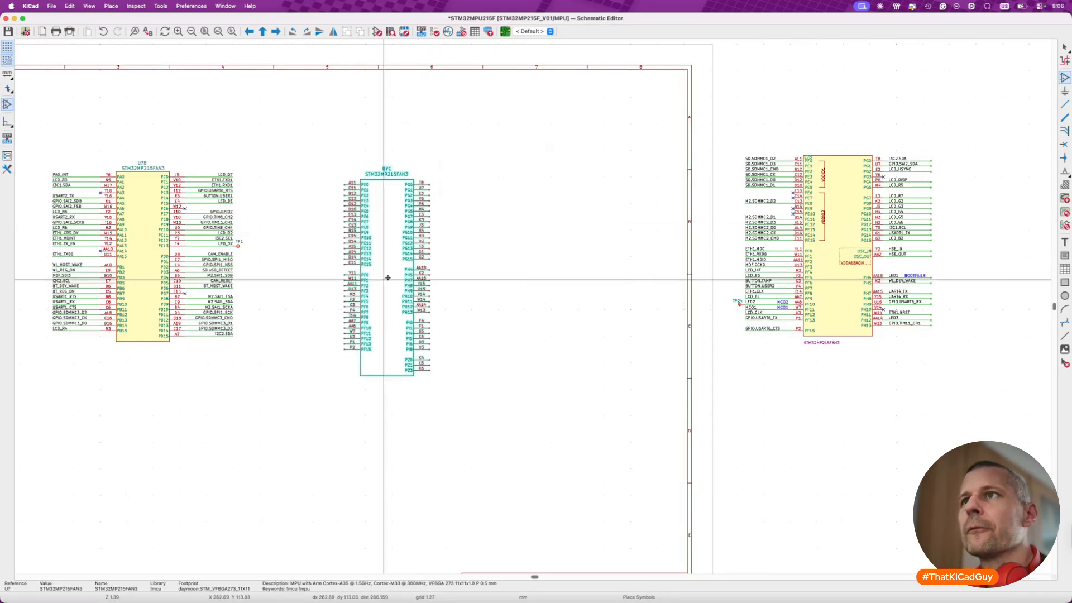
{"action": "left_click", "coordinate": [395, 271]}
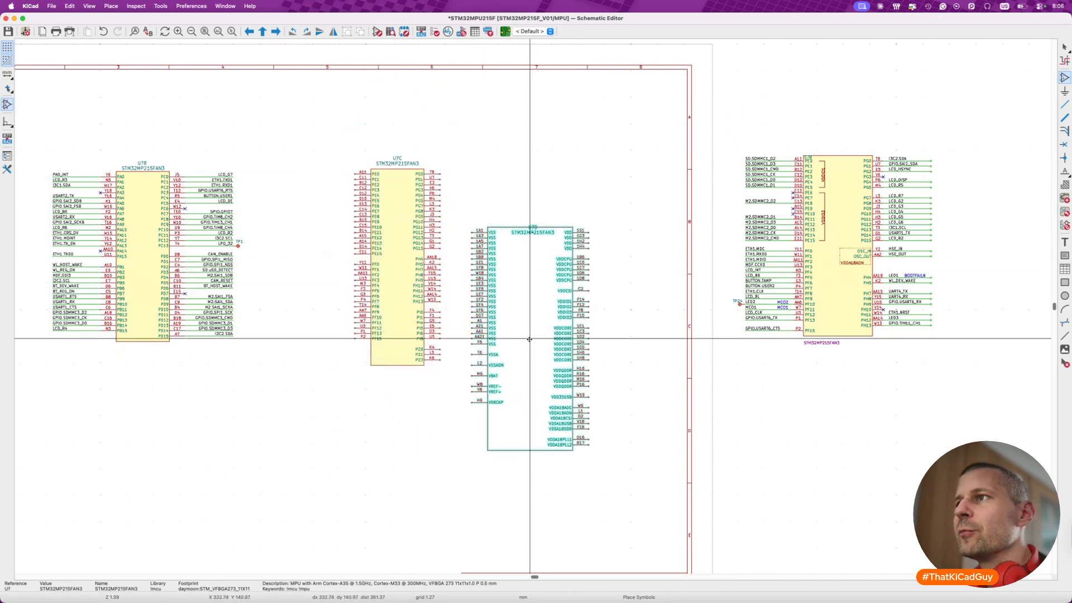
{"action": "key", "text": "Escape"}
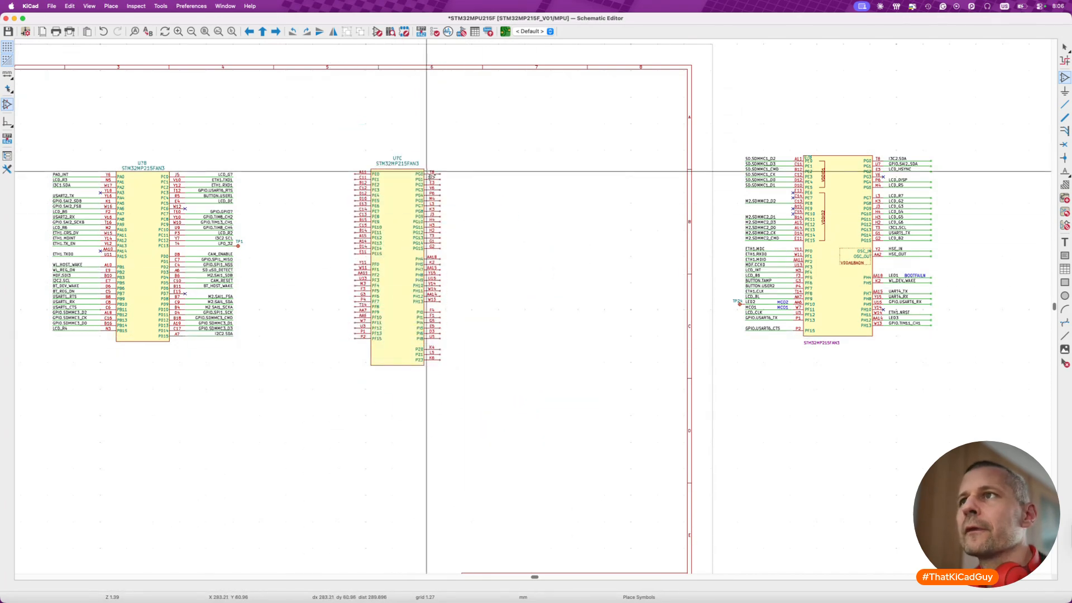
- Reposition the value and reference fields of the new unit C just above its symbol body
{"action": "scroll", "coordinate": [427, 171], "scroll_direction": "up", "scroll_amount": 3}
{"action": "key", "text": "m"}
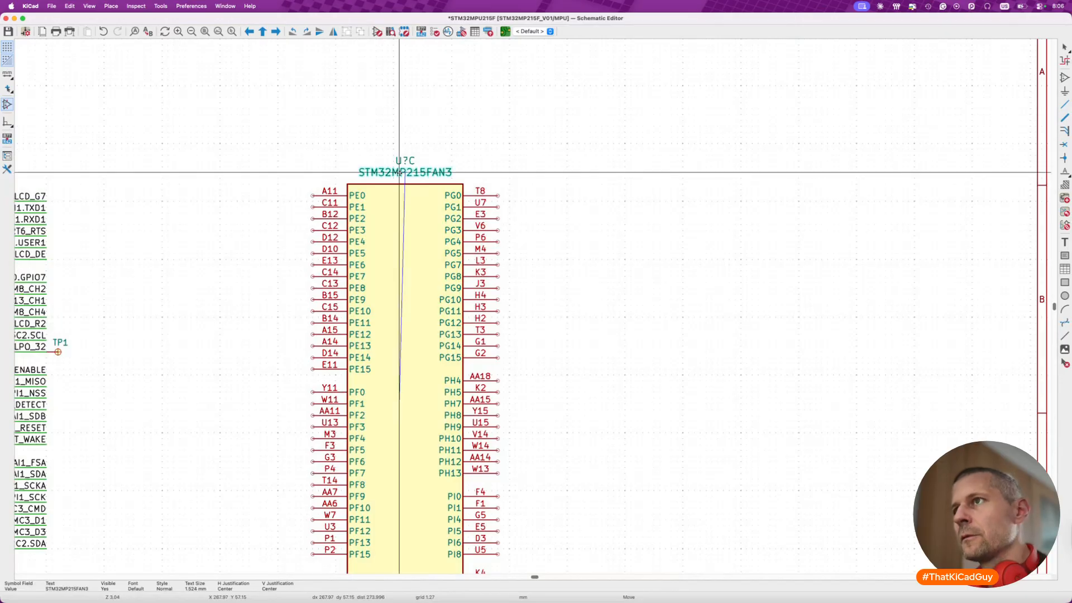
{"action": "left_click", "coordinate": [401, 176]}
{"action": "key", "text": "m"}
{"action": "left_click", "coordinate": [405, 165]}
{"action": "scroll", "coordinate": [398, 227], "scroll_direction": "down", "scroll_amount": 2}
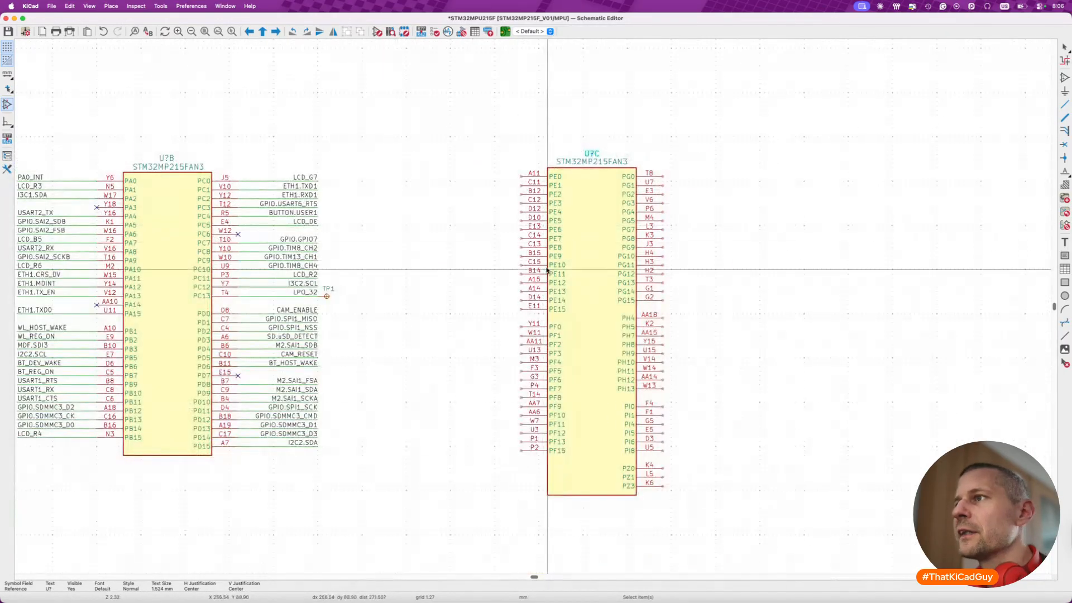
- Move the SD.SDMMC1 and M2.SDMMC2 nets, with their no-connect flags, from old U7B onto pins PE0–PE15 of the new unit C
{"action": "scroll", "coordinate": [559, 292], "scroll_direction": "right", "scroll_amount": 10}
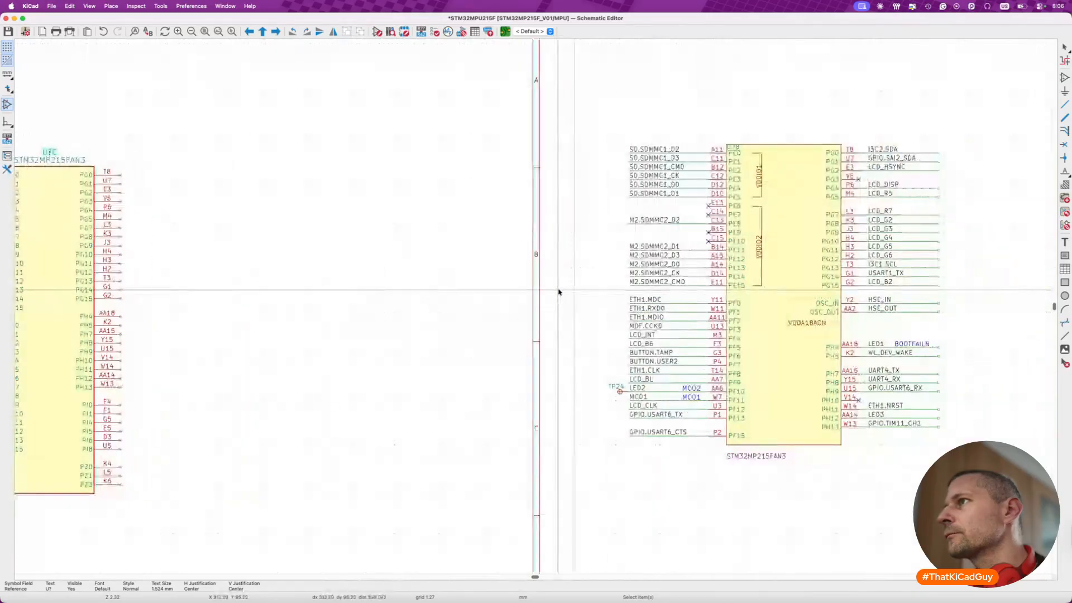
{"action": "left_click_drag", "start_coordinate": [594, 125], "coordinate": [741, 293]}
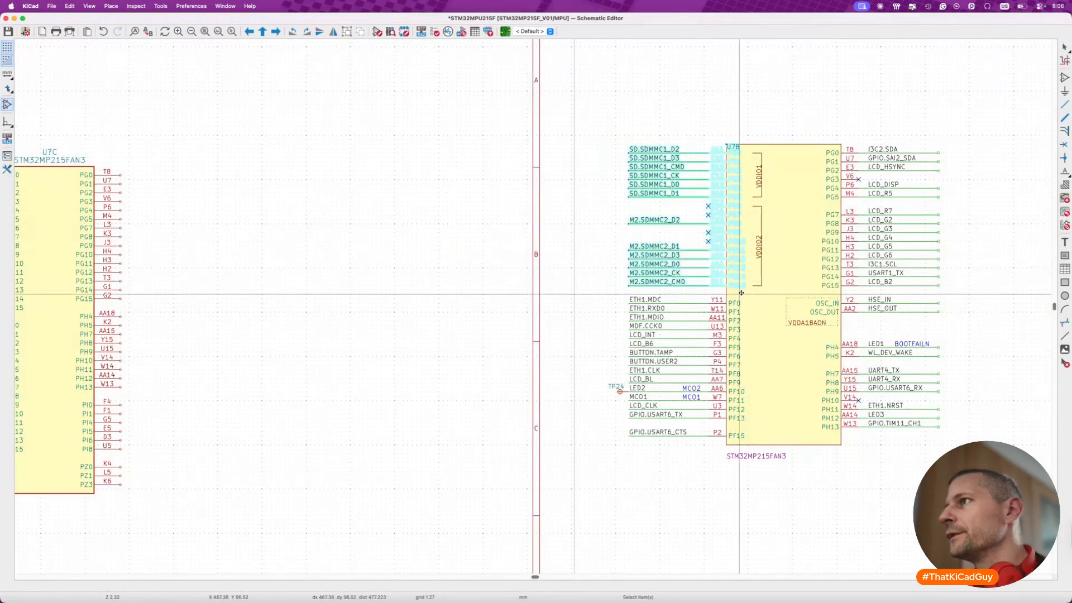
{"action": "key", "text": "m"}
{"action": "scroll", "coordinate": [741, 293], "scroll_direction": "left", "scroll_amount": 13}
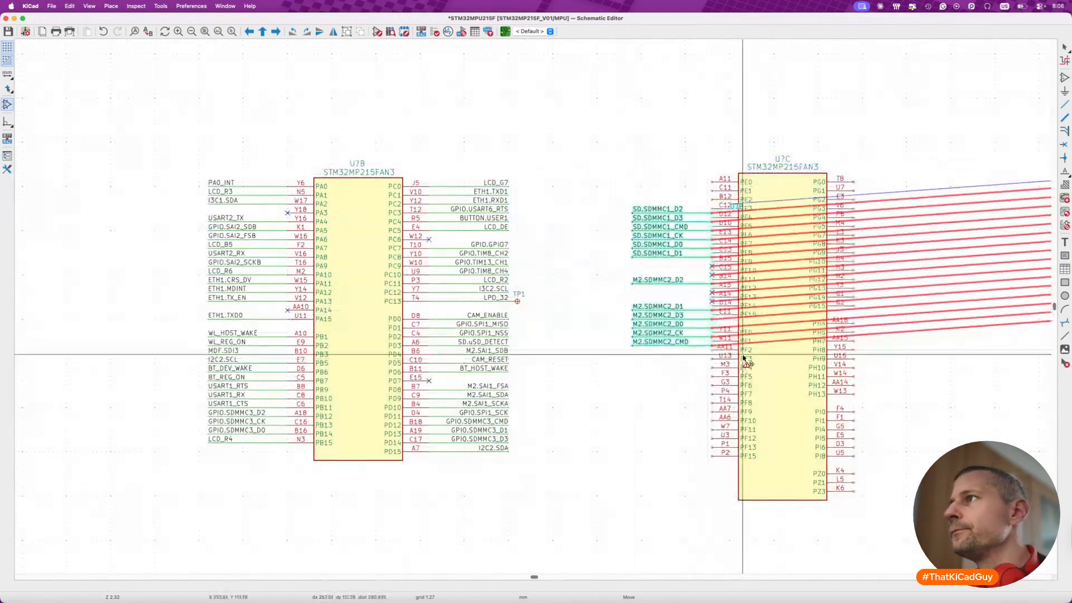
{"action": "left_click", "coordinate": [744, 324]}
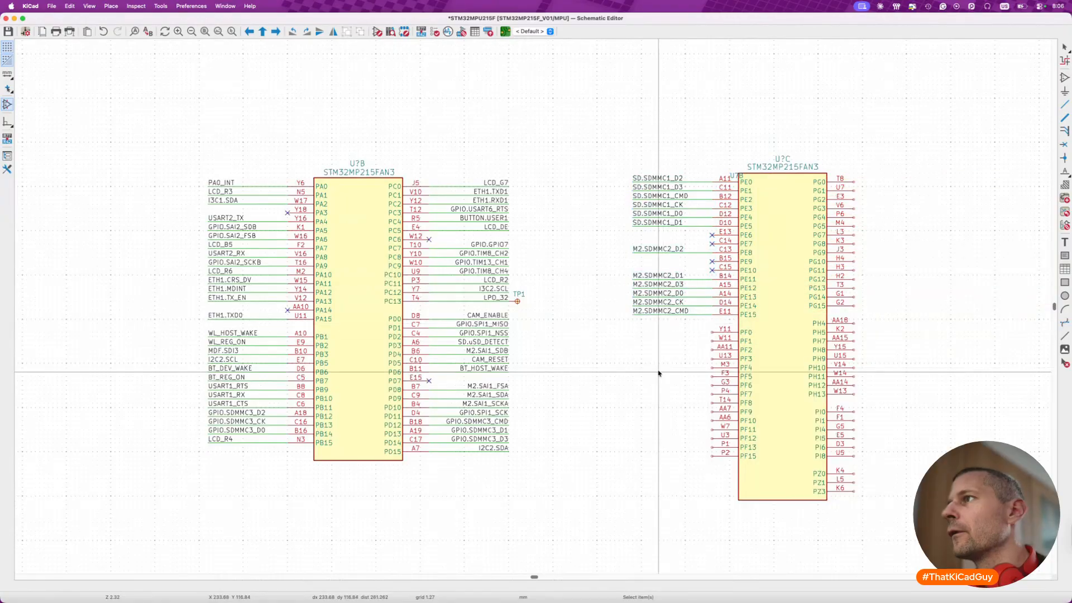
- Move the nets ETH1.MDC through GPIO.USART6_TX, including test point TP24, from old U7B onto pins PF0–PF13 of the new unit
{"action": "scroll", "coordinate": [659, 373], "scroll_direction": "right", "scroll_amount": 5}
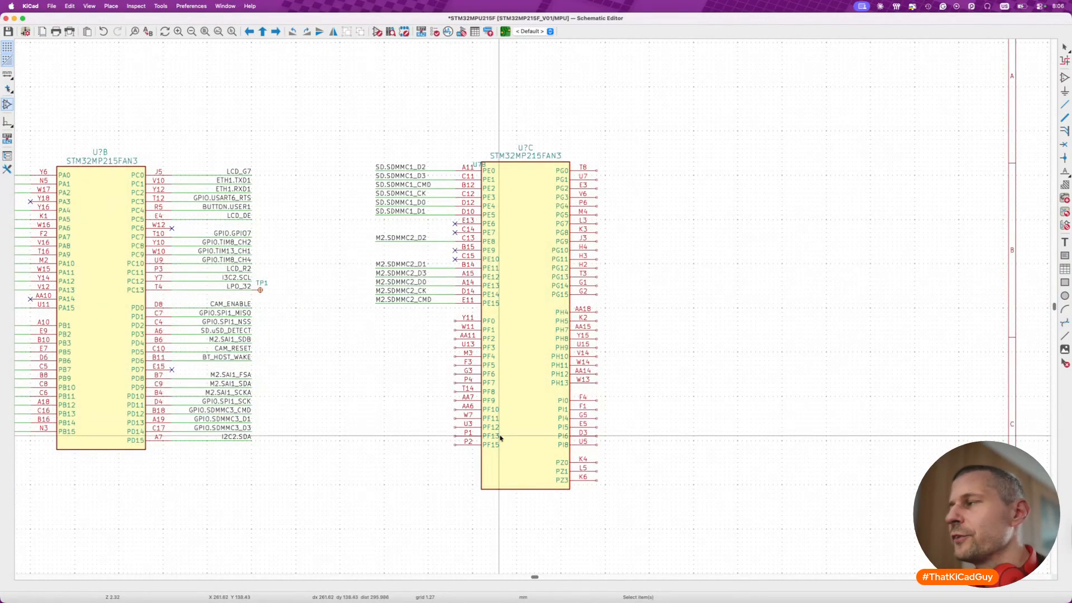
{"action": "scroll", "coordinate": [500, 437], "scroll_direction": "right", "scroll_amount": 5}
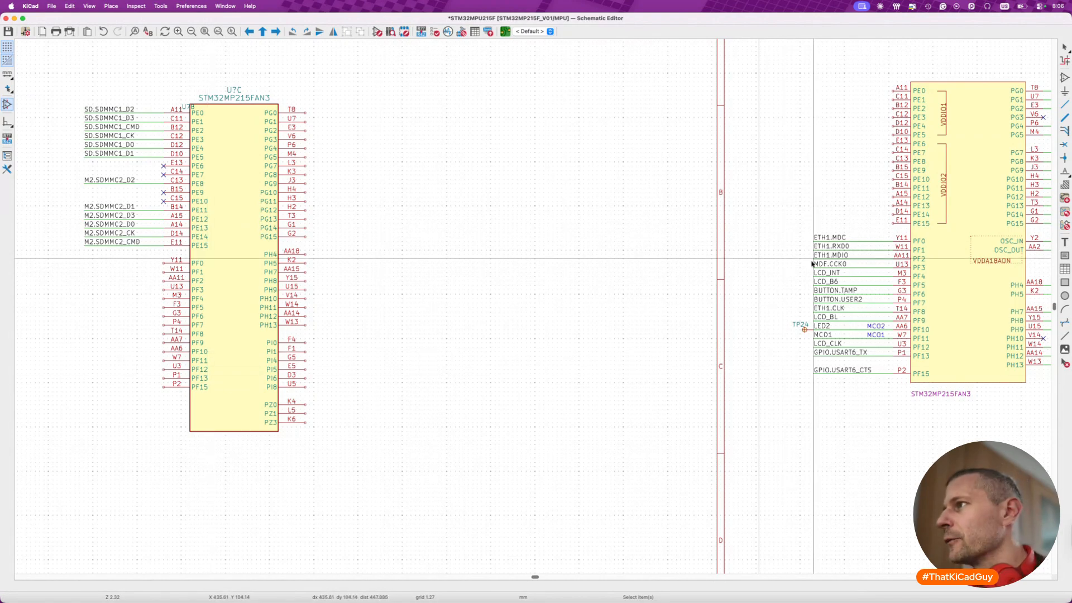
{"action": "left_click_drag", "start_coordinate": [773, 224], "coordinate": [927, 369]}
{"action": "key", "text": "g"}
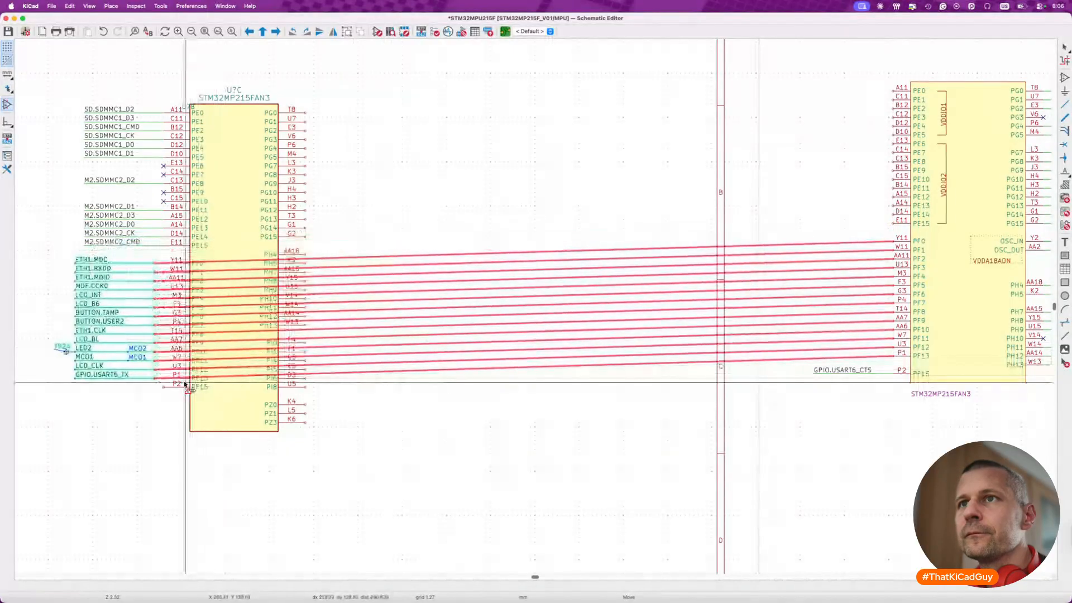
{"action": "left_click", "coordinate": [195, 384]}
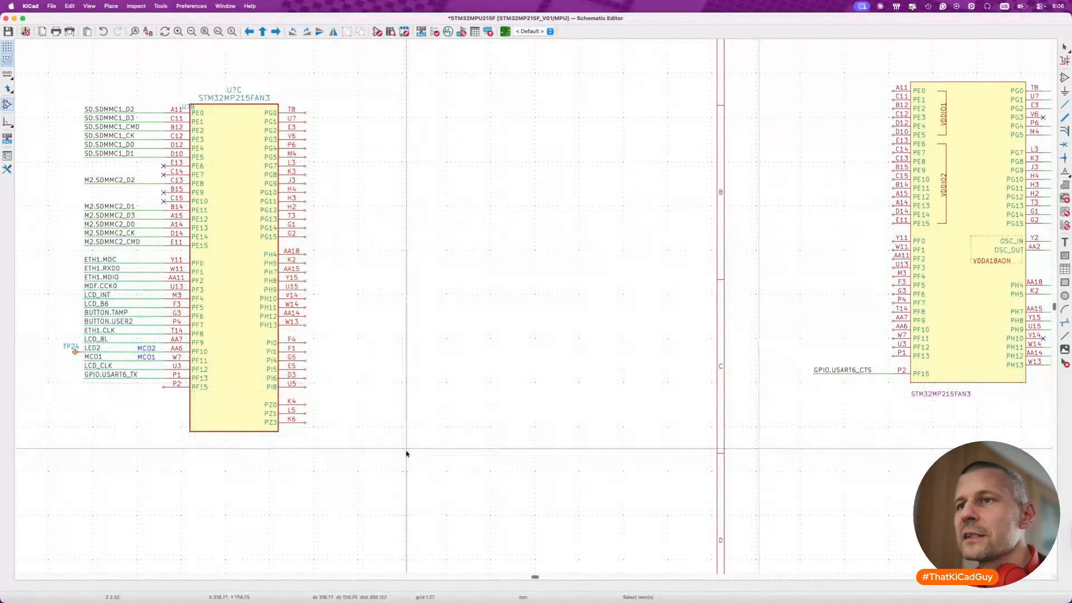
- Move the GPIO.USART6_CTS net from old U7B onto pin PF15 of the new unit and save the schematic
{"action": "left_click_drag", "start_coordinate": [818, 369], "coordinate": [944, 397]}
{"action": "key", "text": "g"}
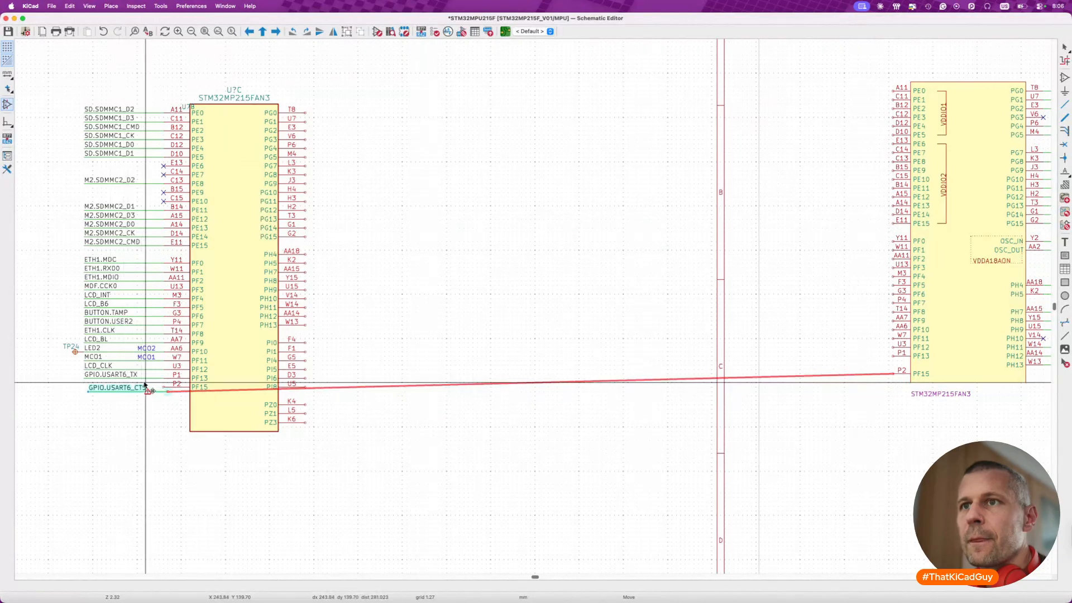
{"action": "left_click", "coordinate": [143, 383]}
{"action": "left_click", "coordinate": [141, 436]}
{"action": "key", "text": "super+s"}
- Move the nets I3C2.SDA through LCD_R5, with their no-connect flag, from old U7B onto pins PG0–PG5 of the new unit
{"action": "scroll", "coordinate": [652, 353], "scroll_direction": "left", "scroll_amount": 5}
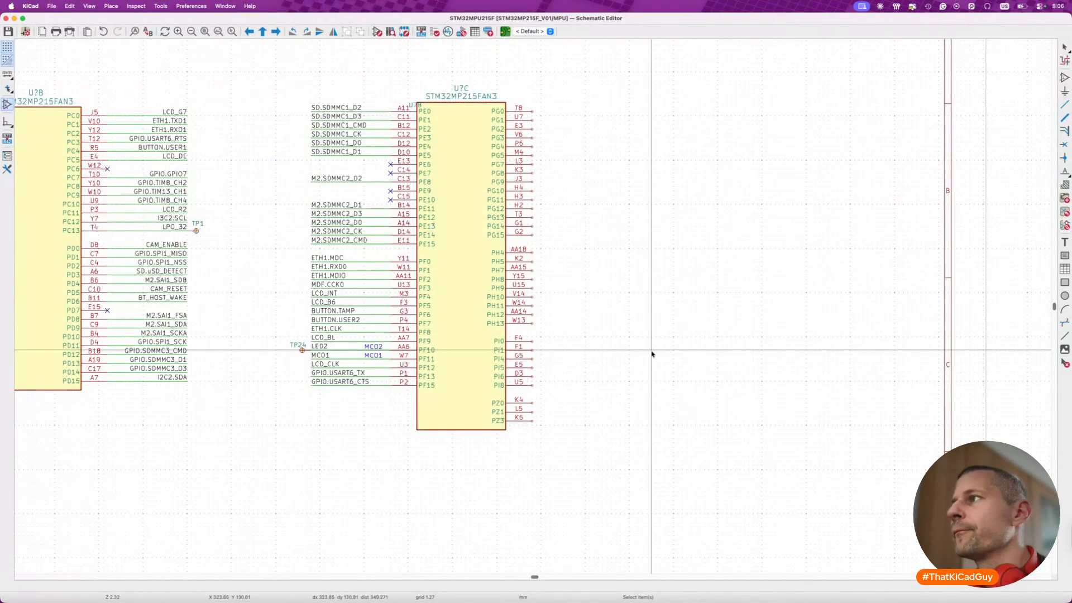
{"action": "scroll", "coordinate": [652, 353], "scroll_direction": "right", "scroll_amount": 10}
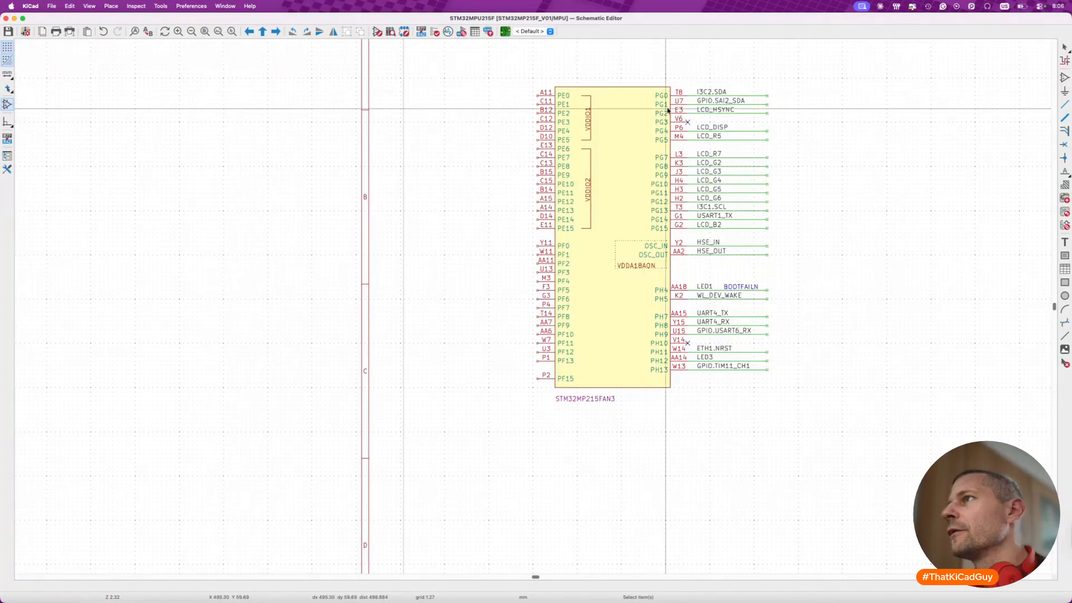
{"action": "left_click_drag", "start_coordinate": [638, 67], "coordinate": [776, 149]}
{"action": "key", "text": "m"}
{"action": "scroll", "coordinate": [776, 149], "scroll_direction": "left", "scroll_amount": 8}
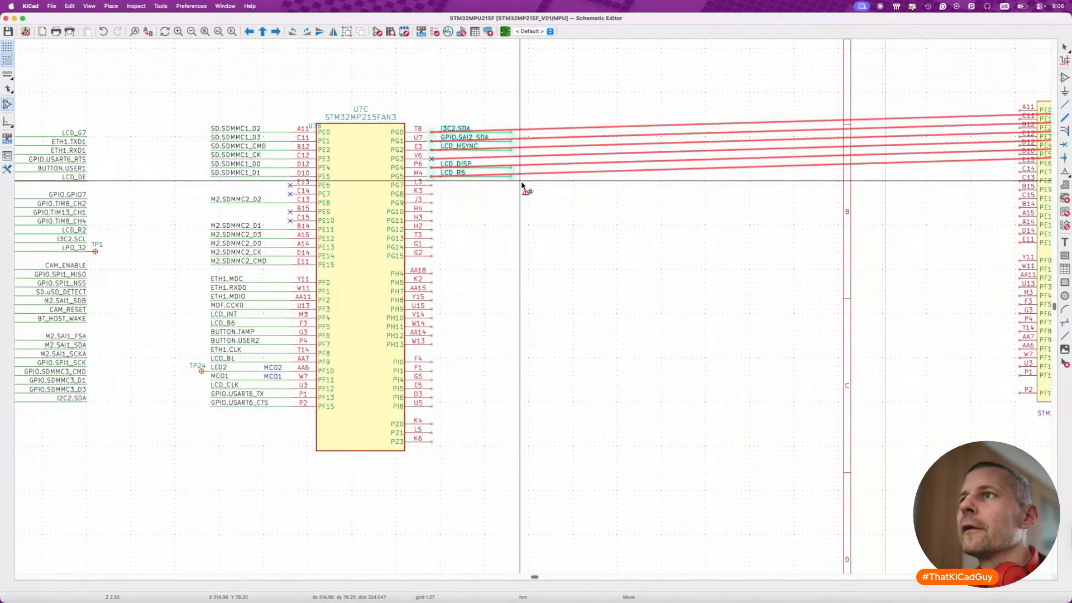
{"action": "left_click", "coordinate": [522, 184]}
- Mirror the PG0–PG5 net labels horizontally and align them with the outer ends of their wires
{"action": "left_click_drag", "start_coordinate": [436, 117], "coordinate": [497, 191]}
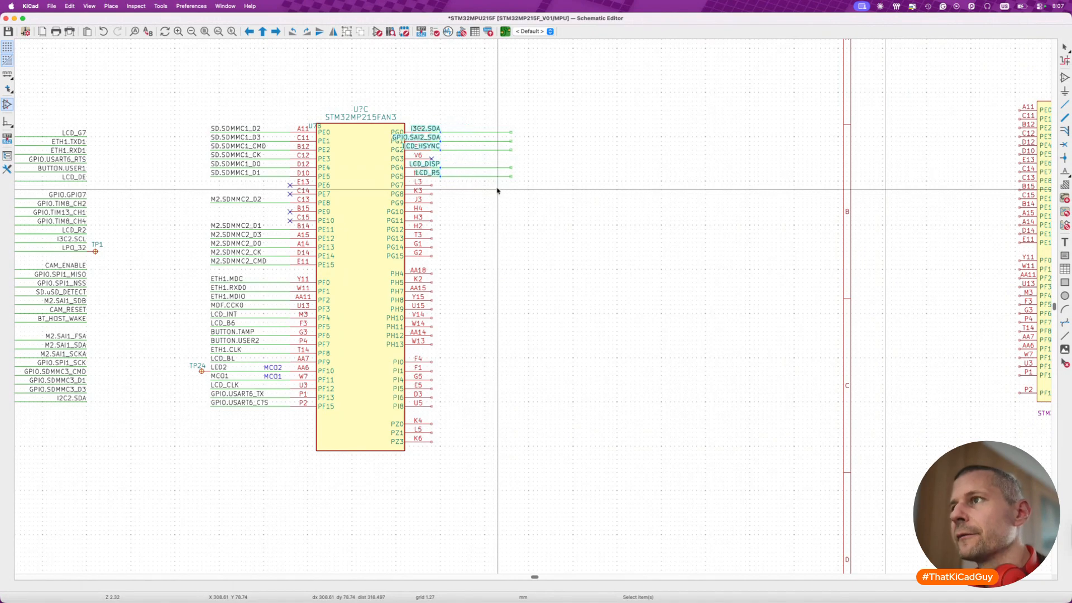
{"action": "key", "text": "m"}
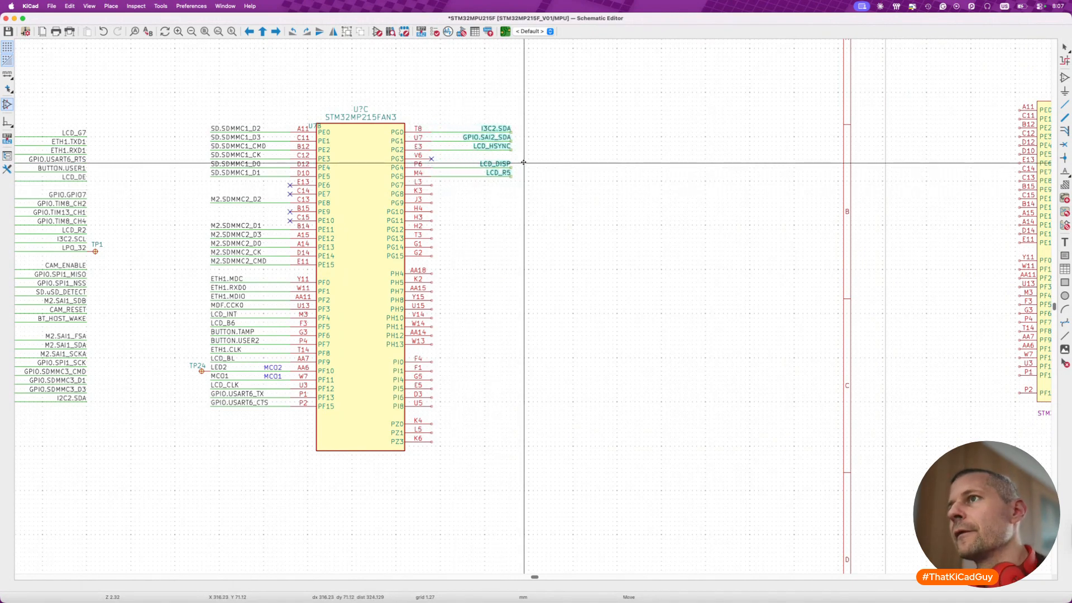
{"action": "left_click", "coordinate": [524, 162]}
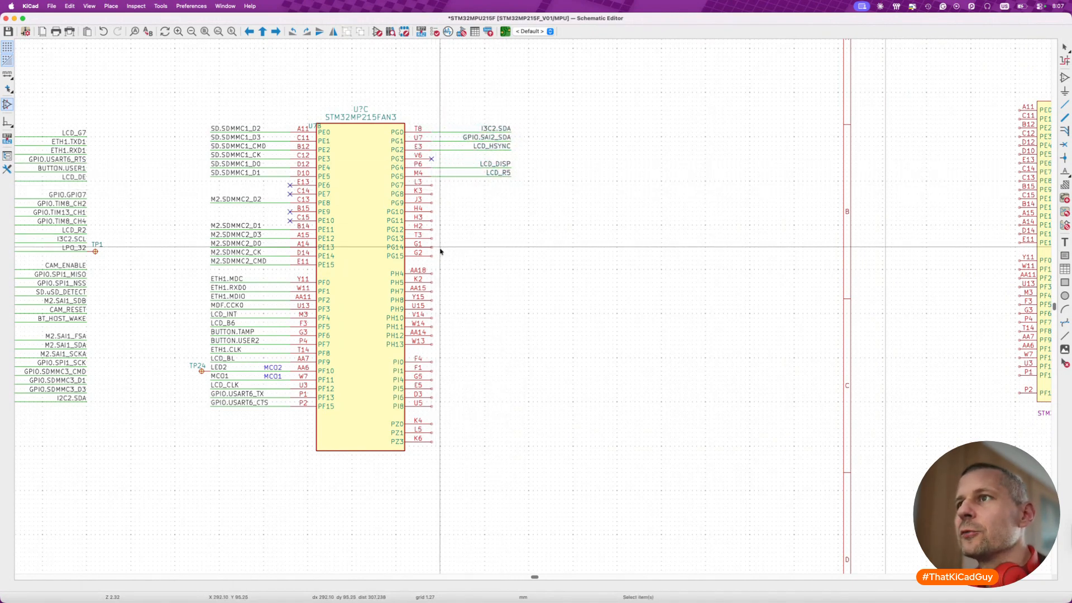
- Move the nets LCD_R7 through LCD_B2 from old U7B onto pins PG7–PG15 of the new unit
{"action": "scroll", "coordinate": [441, 241], "scroll_direction": "right", "scroll_amount": 6}
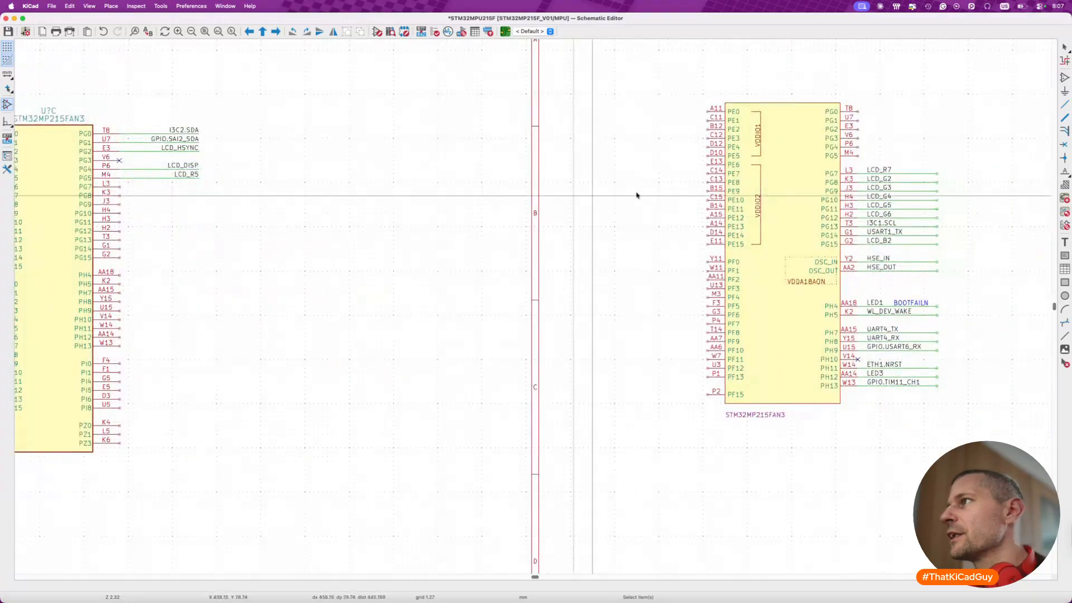
{"action": "left_click_drag", "start_coordinate": [826, 162], "coordinate": [959, 250]}
{"action": "left_click_drag", "start_coordinate": [881, 219], "coordinate": [294, 230]}
{"action": "scroll", "coordinate": [919, 221], "scroll_direction": "left", "scroll_amount": 3}
{"action": "key", "text": "x"}
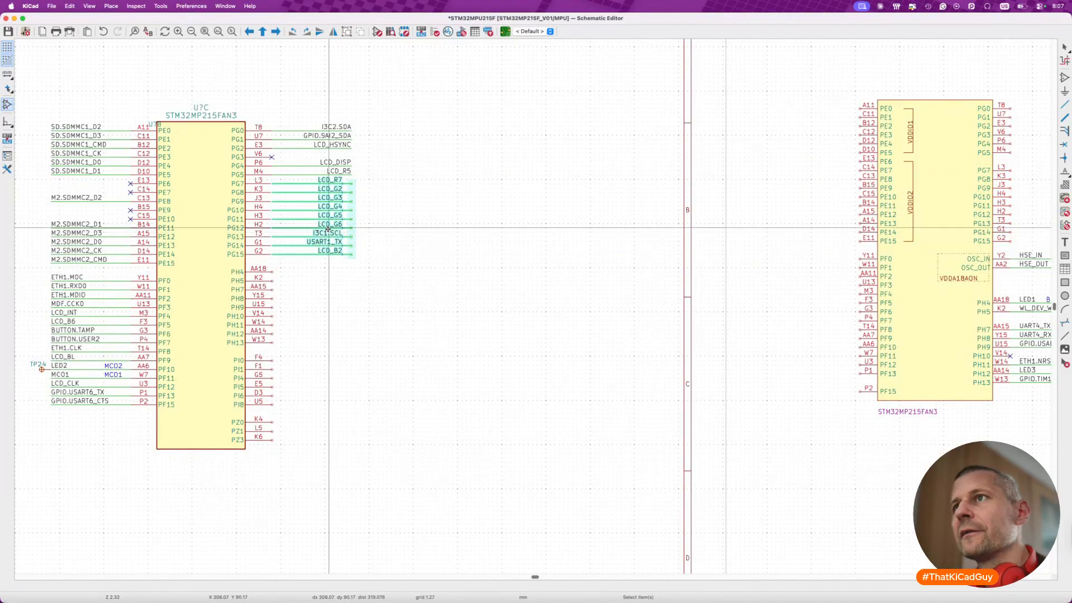
{"action": "key", "text": "x"}
{"action": "left_click", "coordinate": [329, 264]}
- Mirror the PG7–PG15 net labels horizontally, align them with the outer ends of their wires, and save the schematic
{"action": "left_click_drag", "start_coordinate": [277, 178], "coordinate": [329, 274]}
{"action": "key", "text": "x"}
{"action": "key", "text": "m"}
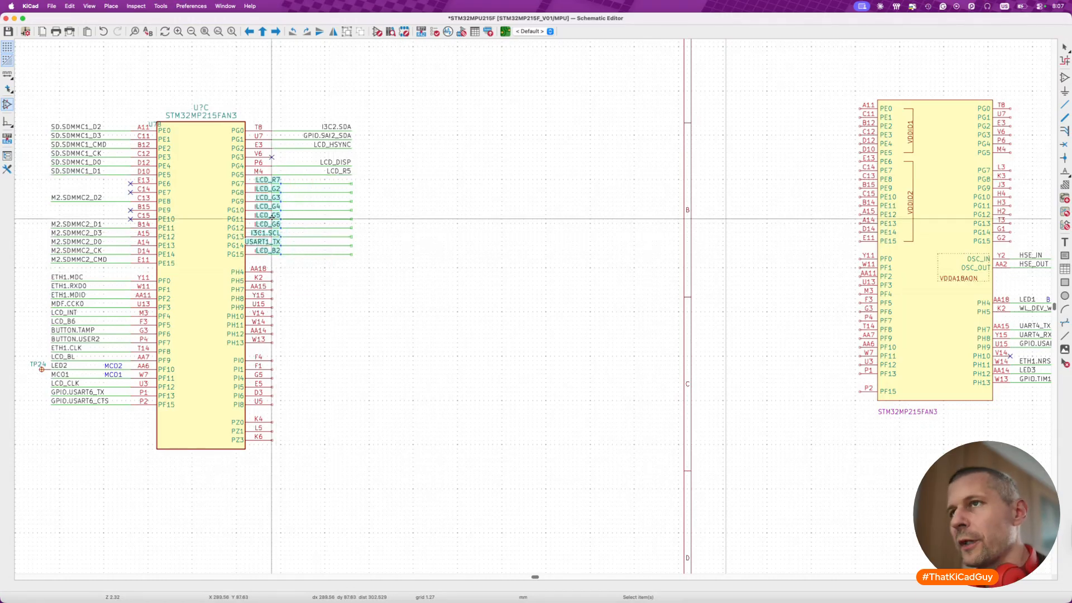
{"action": "left_click", "coordinate": [342, 223]}
{"action": "scroll", "coordinate": [351, 180], "scroll_direction": "up", "scroll_amount": 3}
{"action": "key", "text": "super+s"}
- Try to place no-connect flags on the outer wire ends of LCD_R7 and LCD_B2
{"action": "key", "text": "q"}
{"action": "left_click", "coordinate": [350, 185]}
{"action": "left_click", "coordinate": [350, 331]}
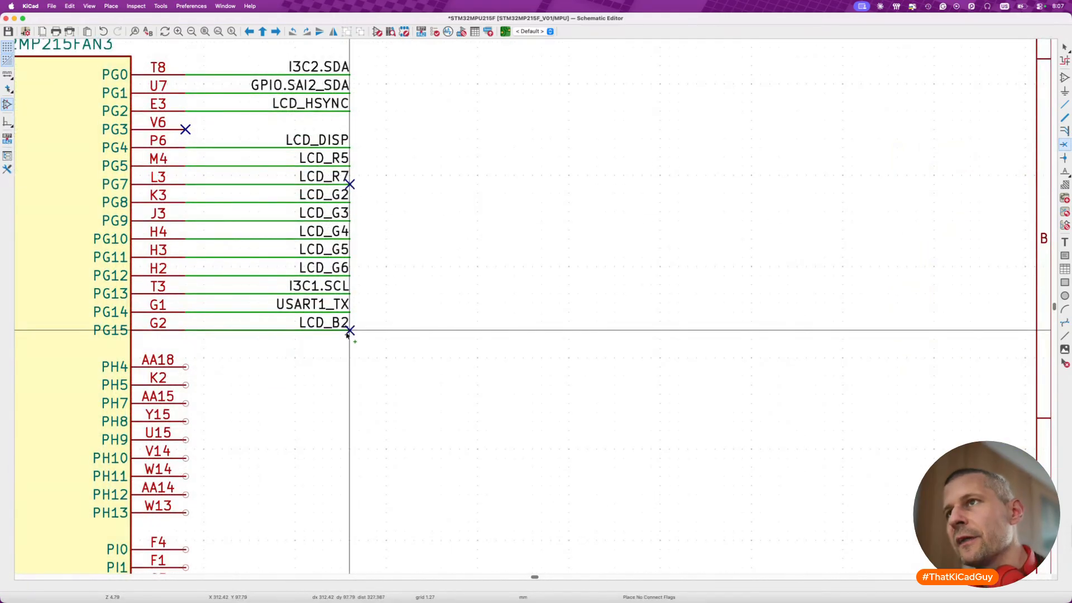
{"action": "key", "text": "Escape"}
- Save the schematic and move the old symbol's stray U7B reference text clear of the new unit C's upper-left corner
{"action": "key", "text": "super+s"}
{"action": "scroll", "coordinate": [359, 263], "scroll_direction": "down", "scroll_amount": 3}
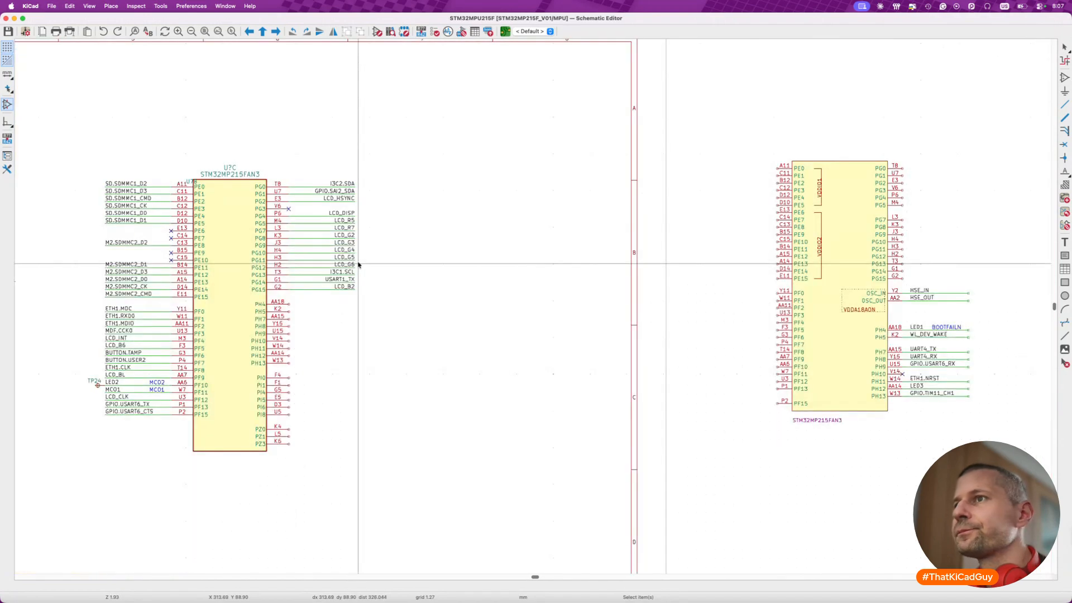
{"action": "scroll", "coordinate": [781, 316], "scroll_direction": "down", "scroll_amount": 2}
{"action": "scroll", "coordinate": [781, 317], "scroll_direction": "left", "scroll_amount": 3}
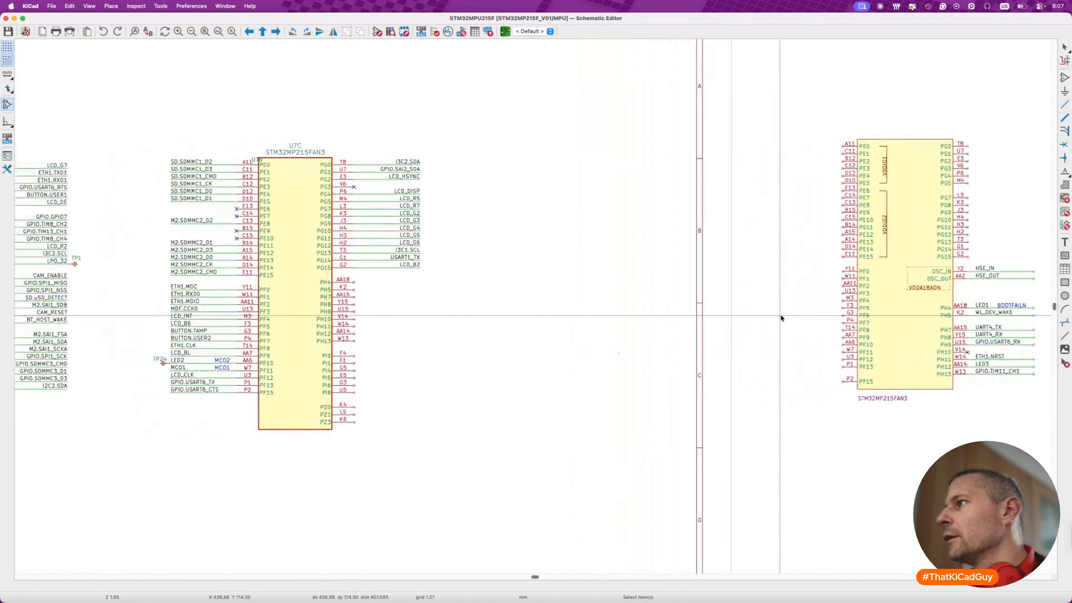
{"action": "scroll", "coordinate": [781, 317], "scroll_direction": "right", "scroll_amount": 4}
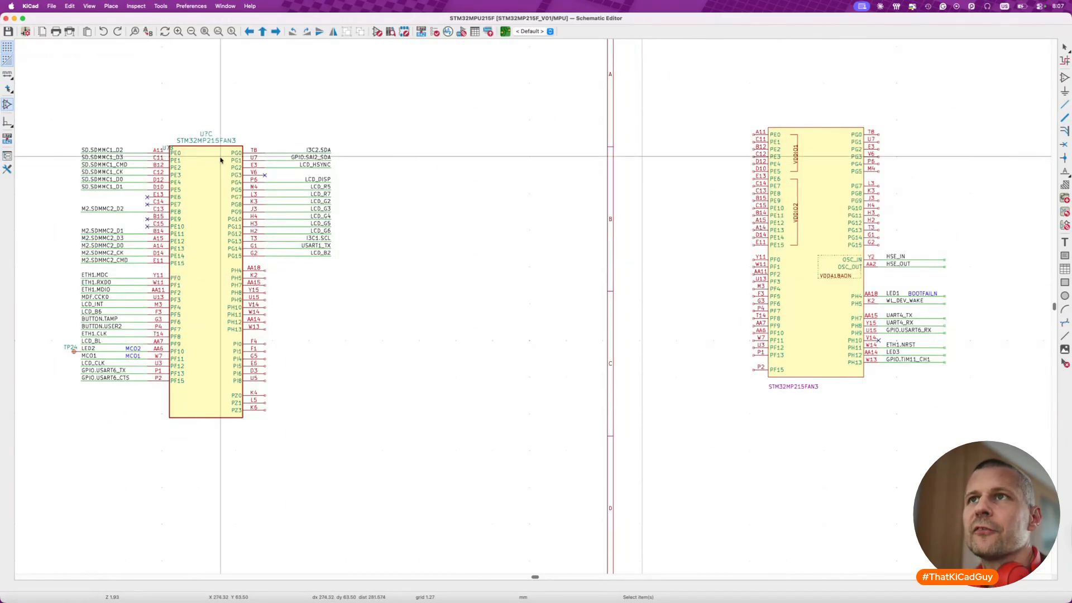
{"action": "scroll", "coordinate": [165, 147], "scroll_direction": "up", "scroll_amount": 3}
{"action": "left_click_drag", "start_coordinate": [165, 147], "coordinate": [137, 115]}
{"action": "left_click", "coordinate": [137, 115]}
{"action": "scroll", "coordinate": [137, 116], "scroll_direction": "down", "scroll_amount": 5}
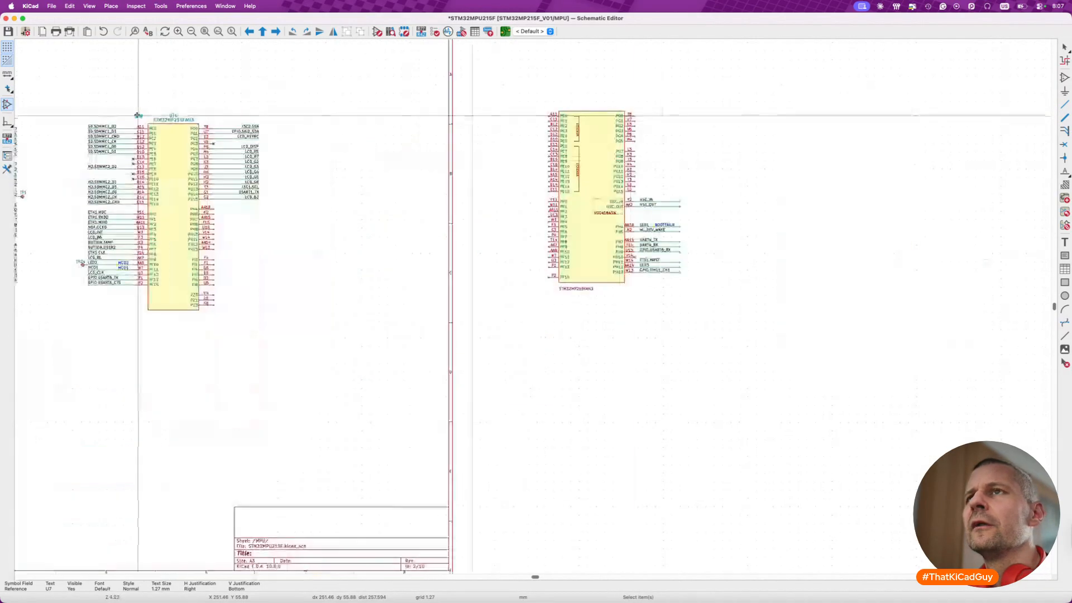
{"action": "scroll", "coordinate": [627, 146], "scroll_direction": "up", "scroll_amount": 4}
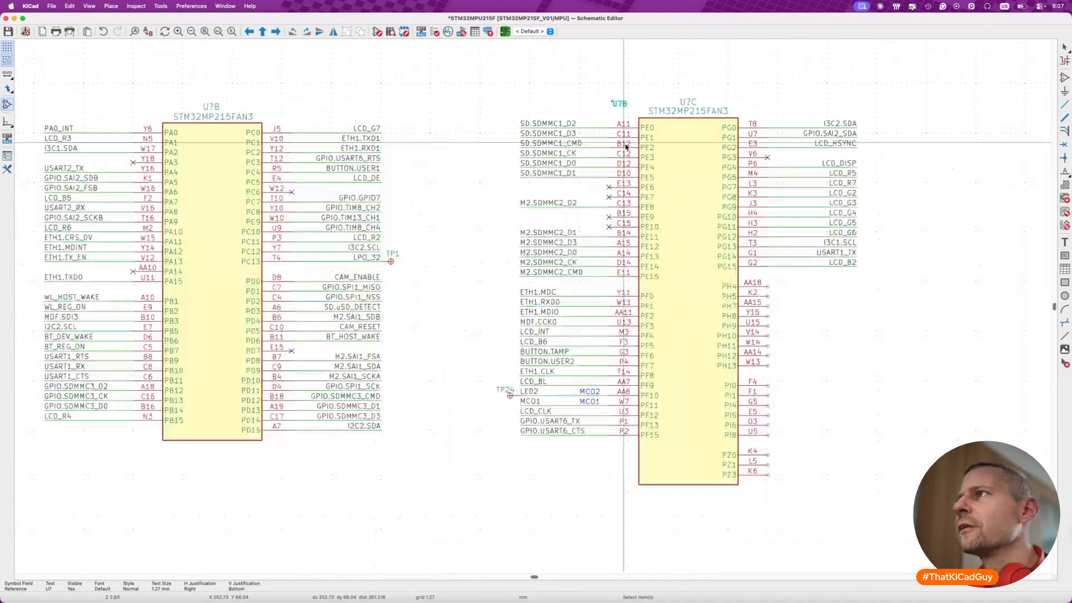
{"action": "scroll", "coordinate": [627, 147], "scroll_direction": "right", "scroll_amount": 10}
{"action": "scroll", "coordinate": [626, 147], "scroll_direction": "right", "scroll_amount": 10}
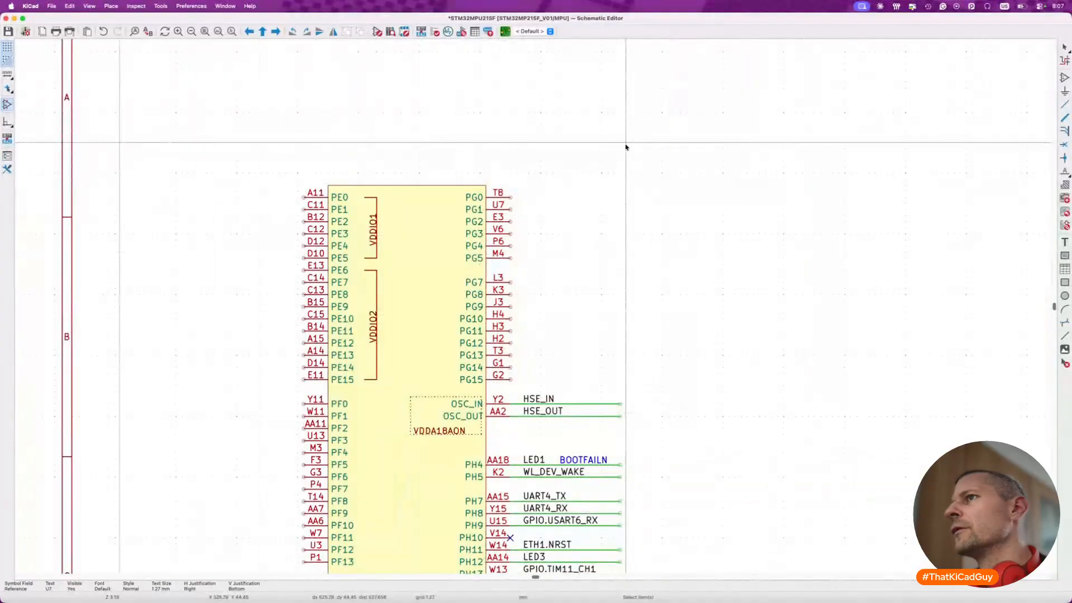
- Move the stray U7B reference text back to just above the old symbol's upper edge
{"action": "scroll", "coordinate": [627, 147], "scroll_direction": "left", "scroll_amount": 8}
{"action": "scroll", "coordinate": [149, 179], "scroll_direction": "left", "scroll_amount": 8}
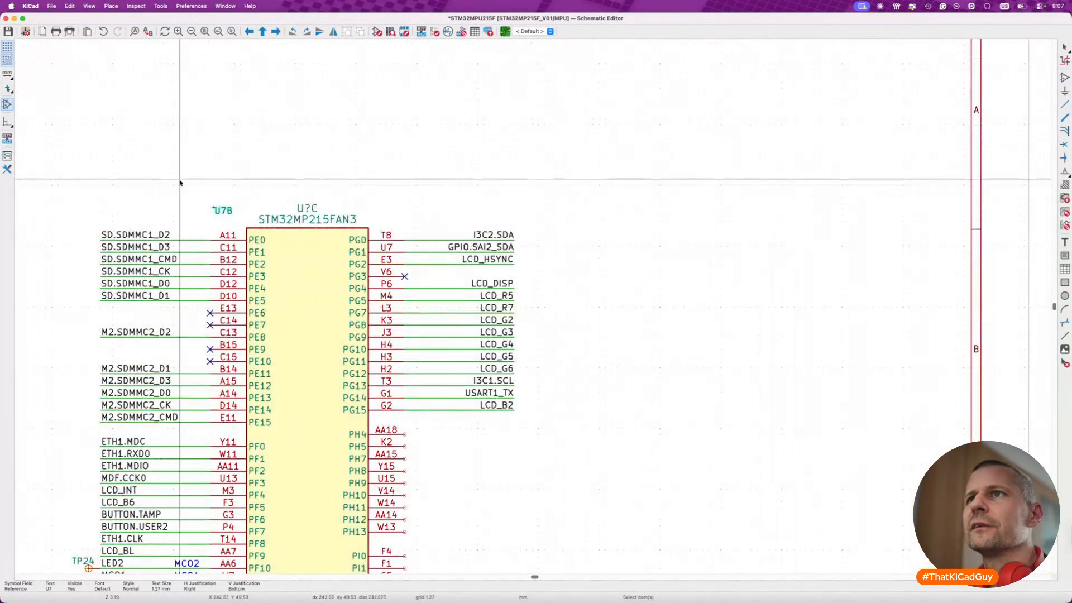
{"action": "key", "text": "m"}
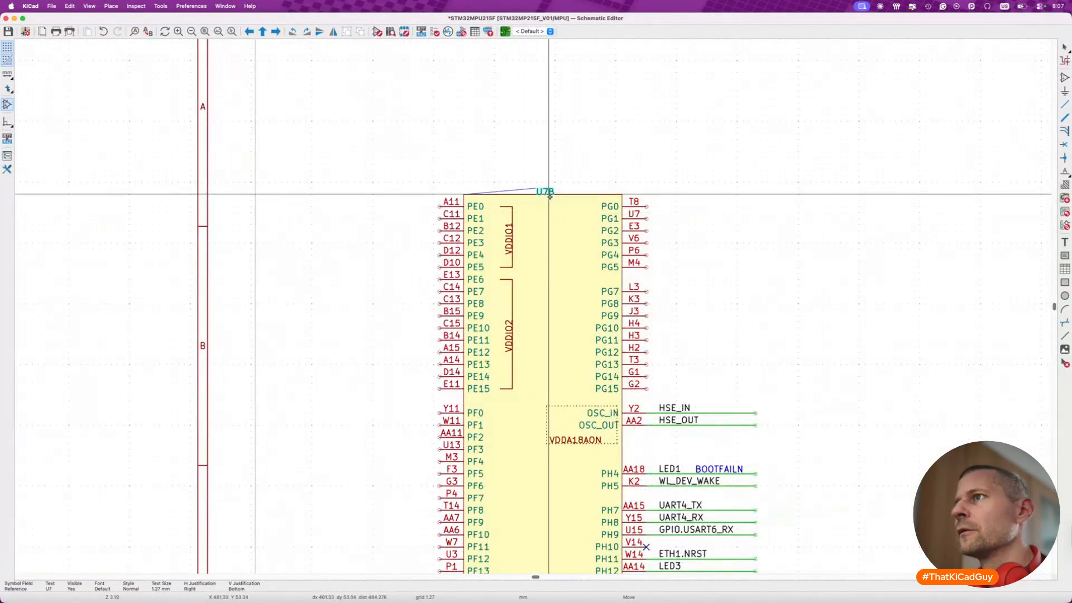
{"action": "left_click", "coordinate": [551, 192]}
- Move the LED1 net with its BOOTFAILN note and the WL_DEV_WAKE net from old U7B onto pins PH4 and PH5 of unit C
{"action": "scroll", "coordinate": [599, 232], "scroll_direction": "left", "scroll_amount": 4}
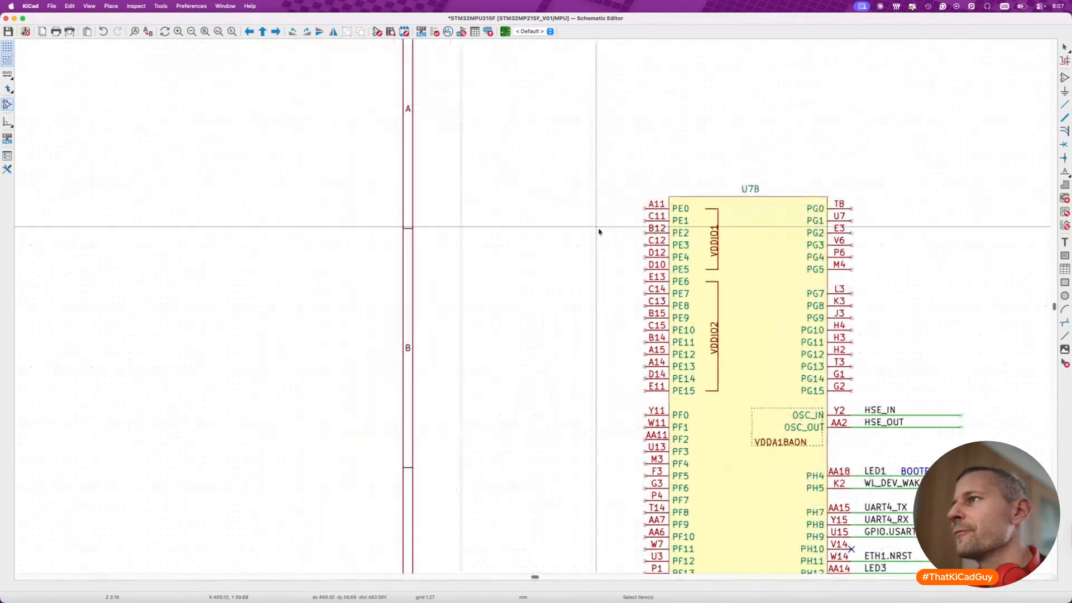
{"action": "scroll", "coordinate": [598, 232], "scroll_direction": "right", "scroll_amount": 4}
{"action": "scroll", "coordinate": [580, 233], "scroll_direction": "down", "scroll_amount": 3}
{"action": "scroll", "coordinate": [570, 307], "scroll_direction": "up", "scroll_amount": 3}
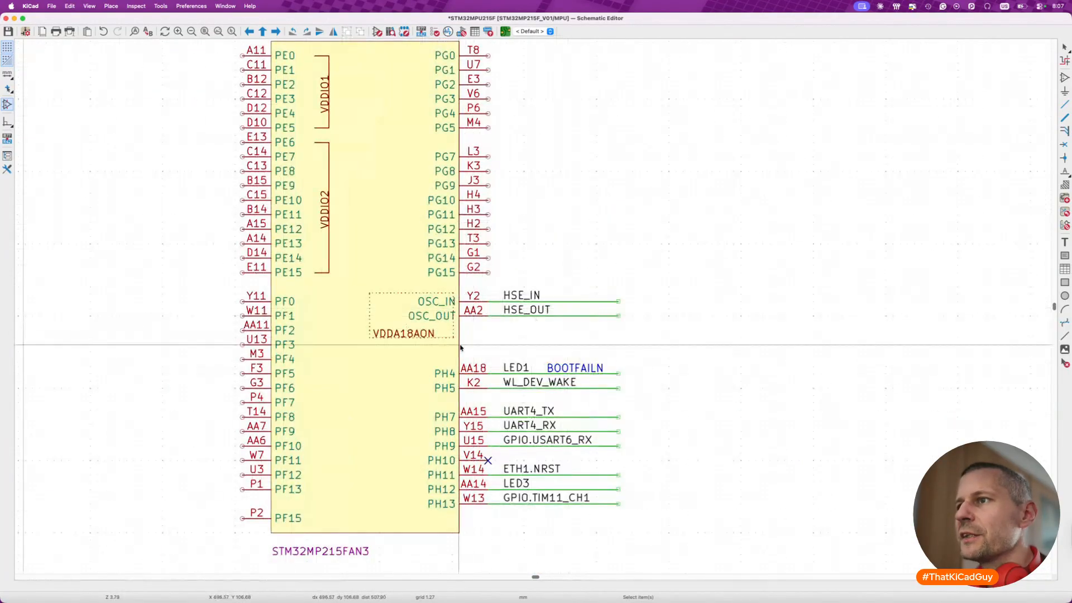
{"action": "scroll", "coordinate": [461, 347], "scroll_direction": "down", "scroll_amount": 2}
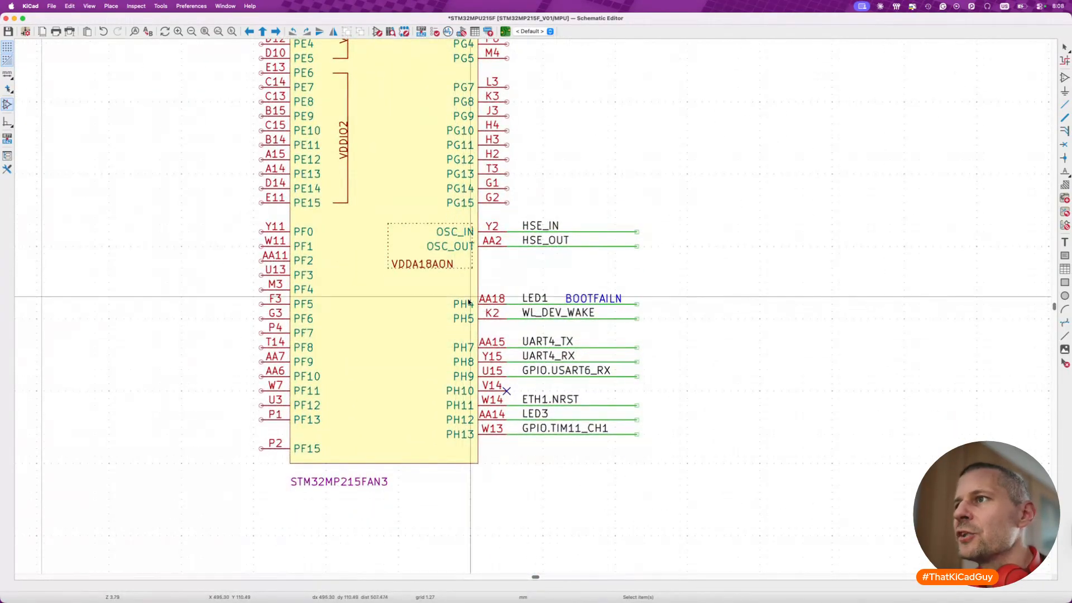
{"action": "left_click_drag", "start_coordinate": [447, 289], "coordinate": [666, 337]}
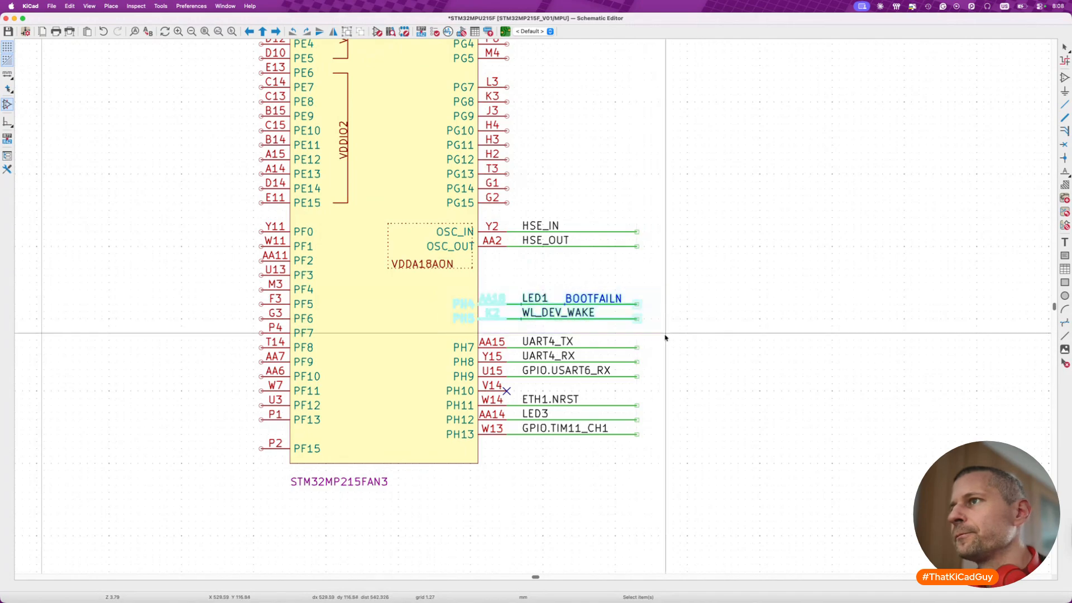
{"action": "key", "text": "m"}
{"action": "scroll", "coordinate": [666, 333], "scroll_direction": "left", "scroll_amount": 15}
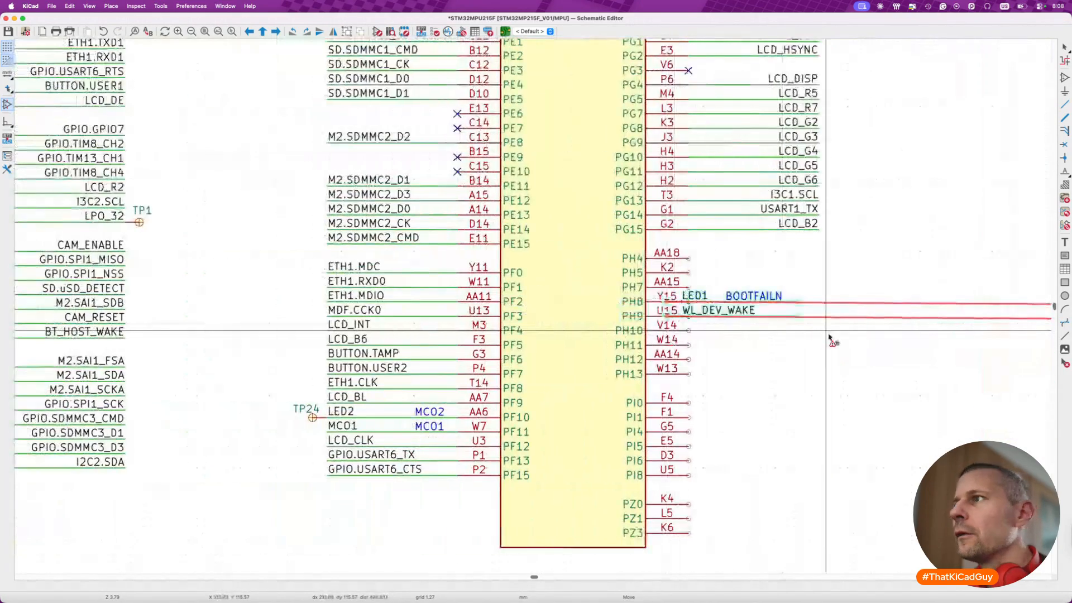
{"action": "left_click", "coordinate": [846, 287]}
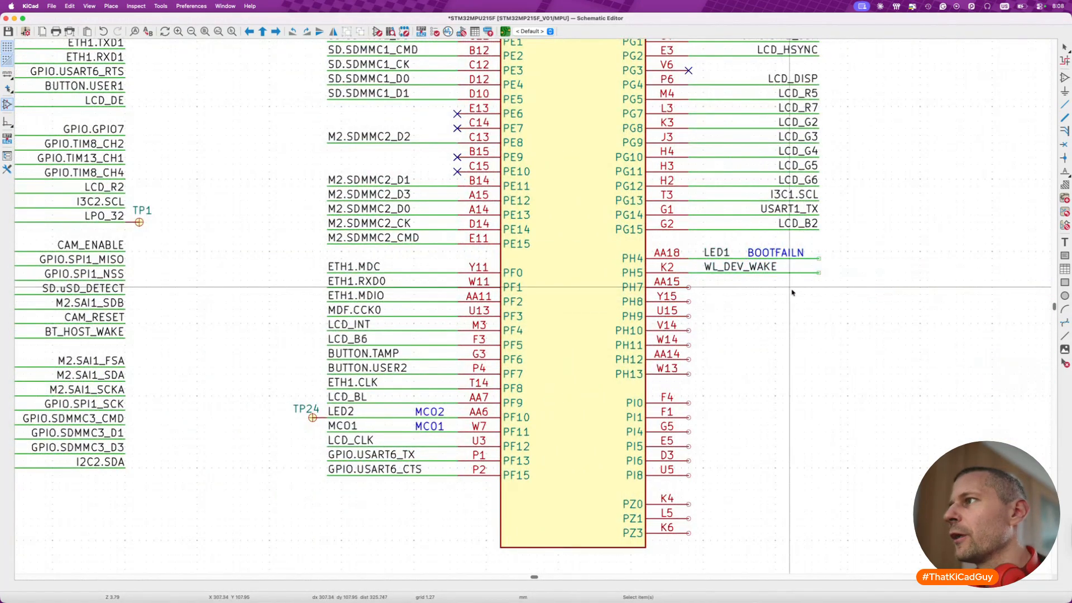
- Move the nets UART4_TX through GPIO.TIM11_CH1, including the no-connect flag, from old U7B onto pins PH7–PH13 of unit C
{"action": "scroll", "coordinate": [762, 287], "scroll_direction": "down", "scroll_amount": 2}
{"action": "scroll", "coordinate": [758, 288], "scroll_direction": "right", "scroll_amount": 8}
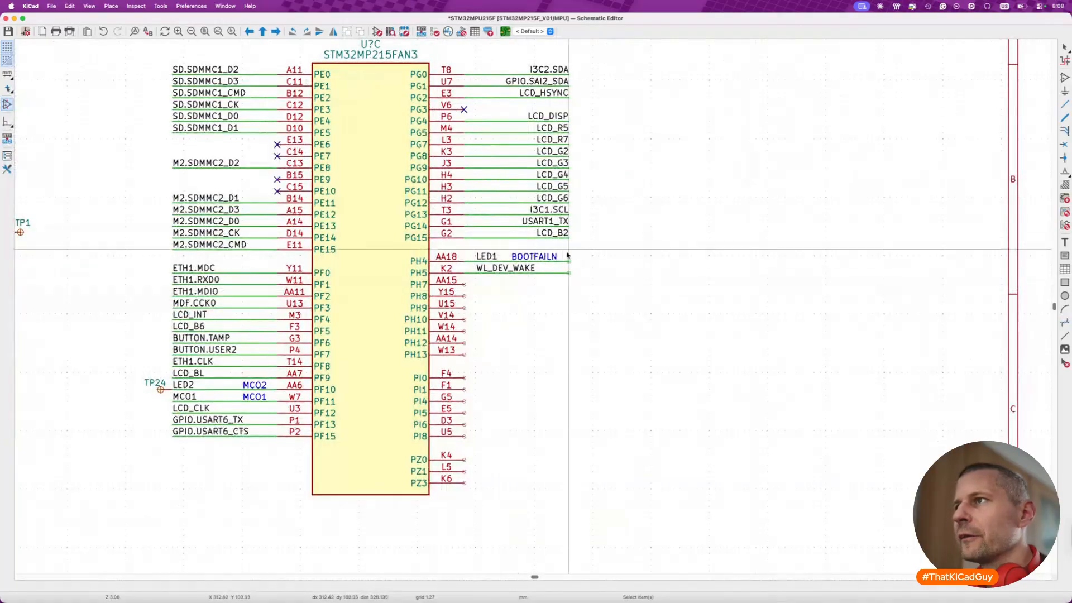
{"action": "scroll", "coordinate": [575, 264], "scroll_direction": "right", "scroll_amount": 8}
{"action": "scroll", "coordinate": [576, 265], "scroll_direction": "down", "scroll_amount": 1}
{"action": "scroll", "coordinate": [575, 265], "scroll_direction": "right", "scroll_amount": 10}
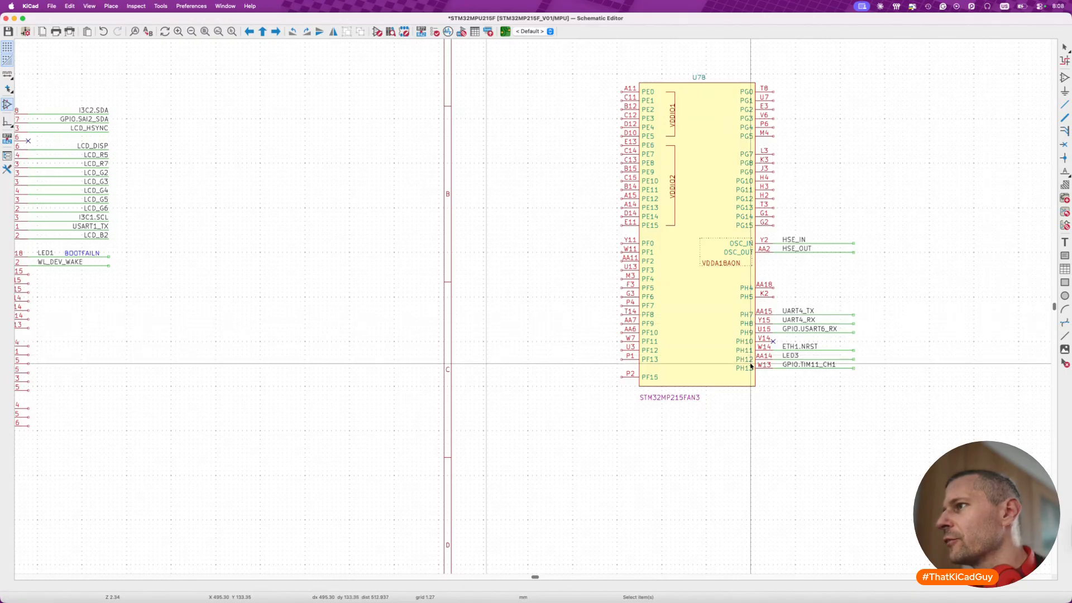
{"action": "left_click_drag", "start_coordinate": [719, 307], "coordinate": [886, 382]}
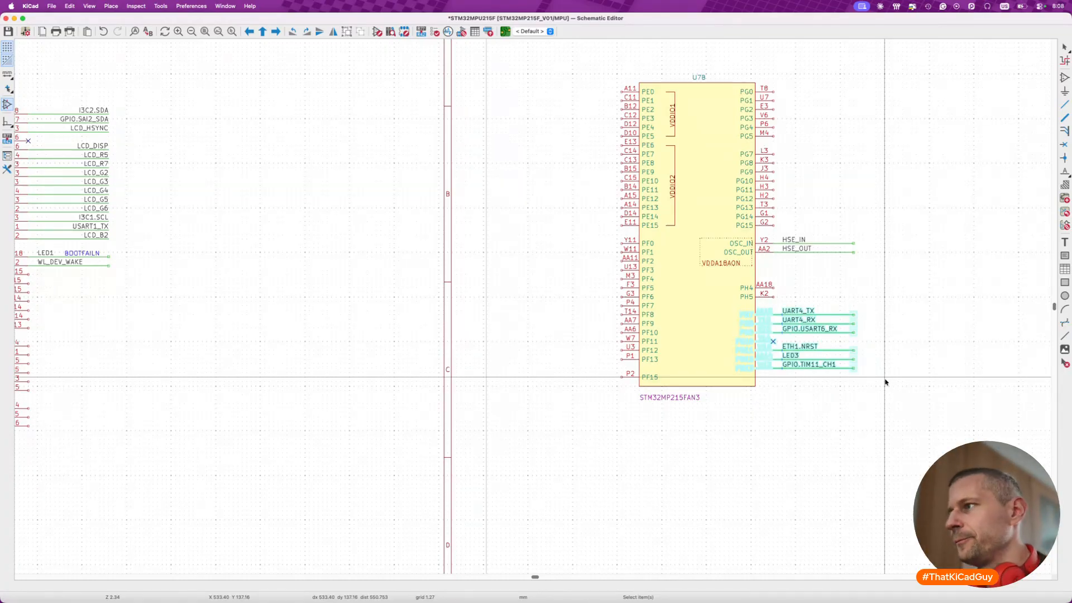
{"action": "key", "text": "m"}
{"action": "scroll", "coordinate": [741, 371], "scroll_direction": "left", "scroll_amount": 10}
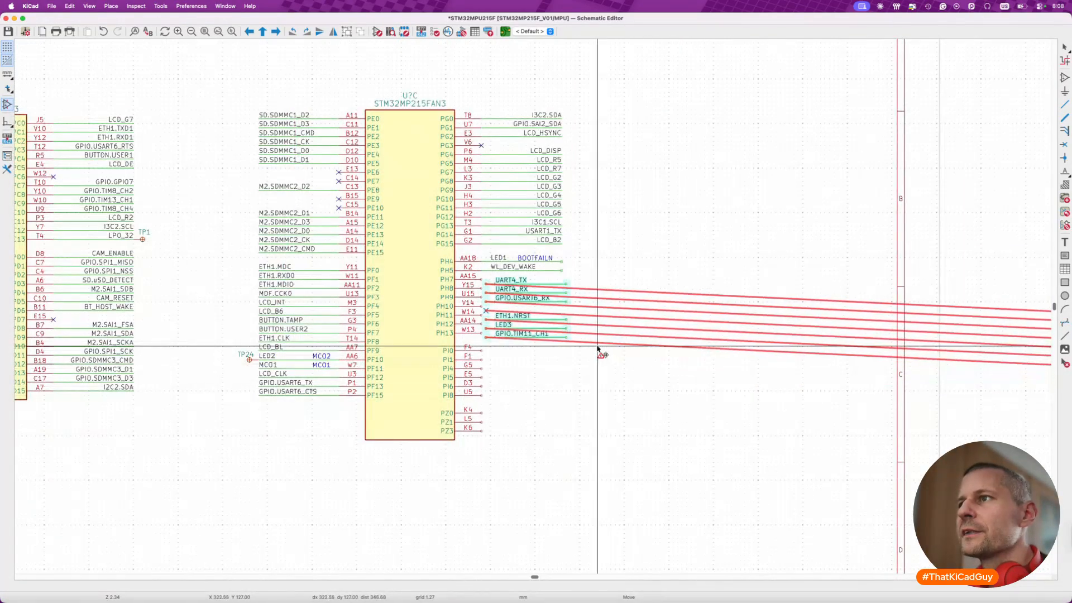
{"action": "left_click", "coordinate": [593, 345]}
{"action": "key", "text": "Escape"}
- Mirror the PH4–PH13 net labels and BOOTFAILN note horizontally, align the labels with their wires' outer ends, and save the schematic
{"action": "left_click_drag", "start_coordinate": [488, 250], "coordinate": [556, 346]}
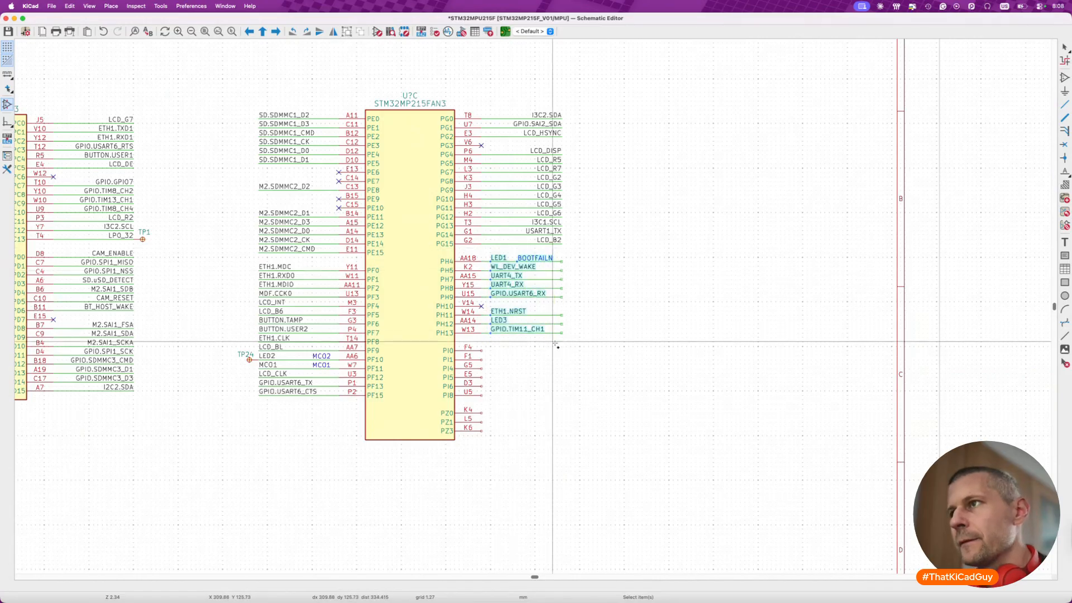
{"action": "key", "text": "y"}
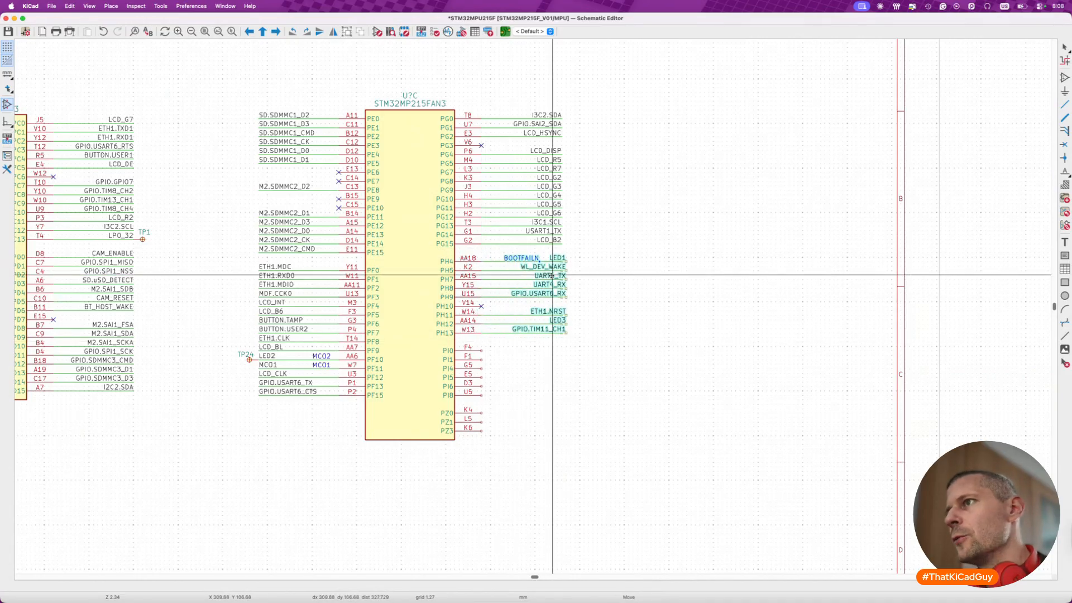
{"action": "left_click", "coordinate": [549, 276]}
{"action": "key", "text": "Escape"}
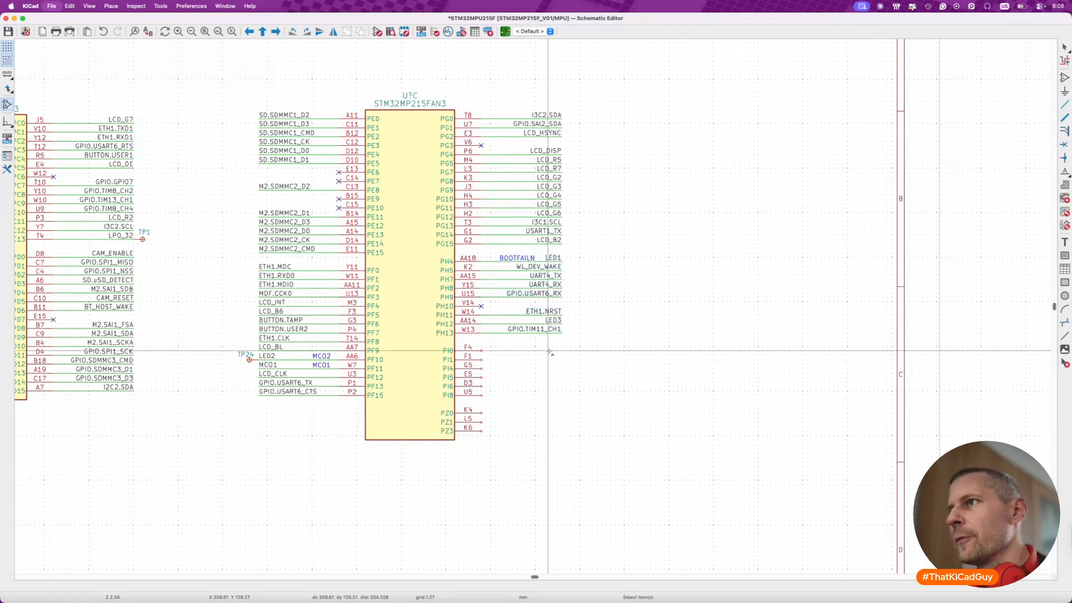
{"action": "key", "text": "super+s"}
{"action": "scroll", "coordinate": [550, 351], "scroll_direction": "down", "scroll_amount": 2}
{"action": "scroll", "coordinate": [550, 351], "scroll_direction": "right", "scroll_amount": 8}
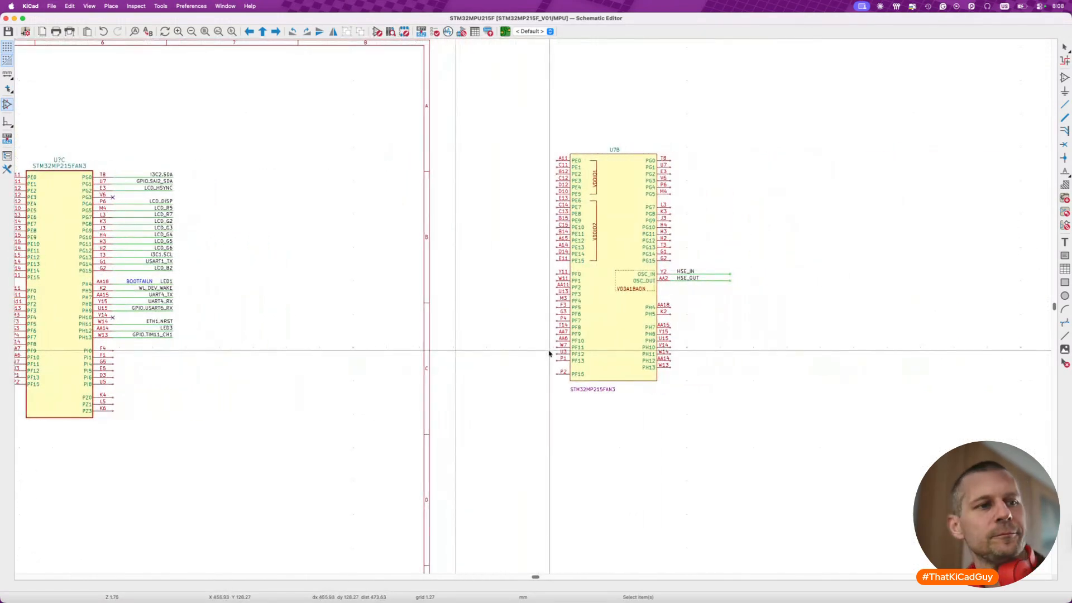
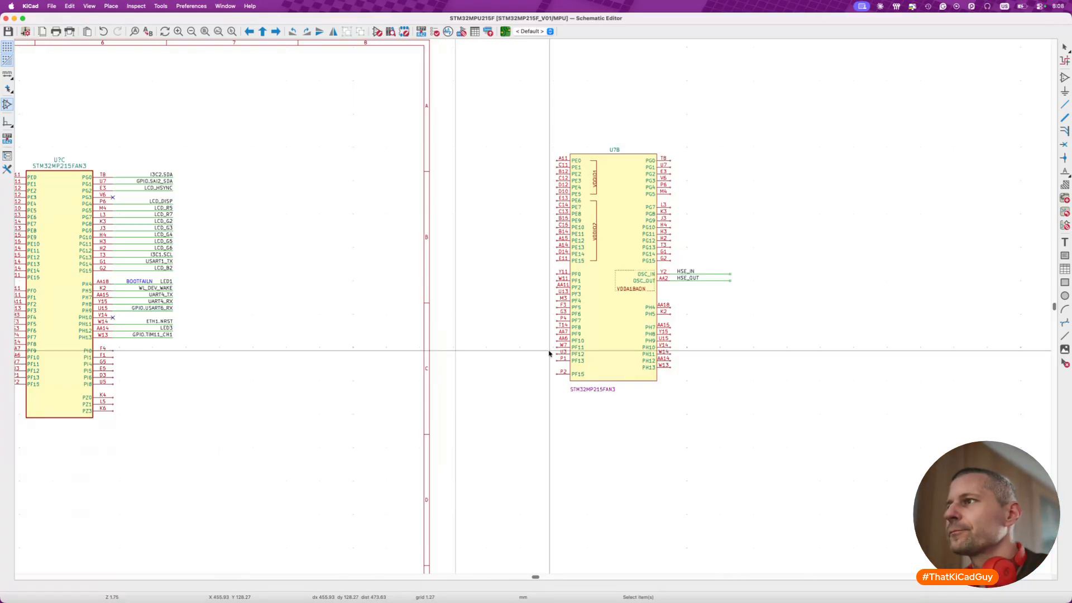
- Move old U7B with its HSE_IN and HSE_OUT wires beyond the sheet's left border, beside the other old MPU symbol, and save the schematic
{"action": "scroll", "coordinate": [551, 354], "scroll_direction": "down", "scroll_amount": 5}
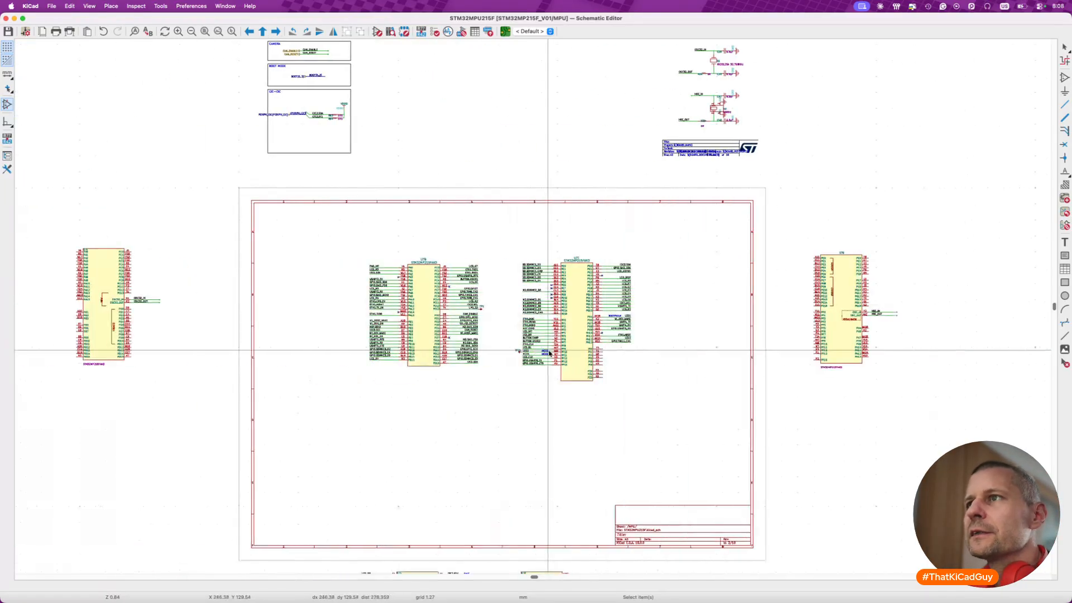
{"action": "left_click_drag", "start_coordinate": [810, 235], "coordinate": [938, 395]}
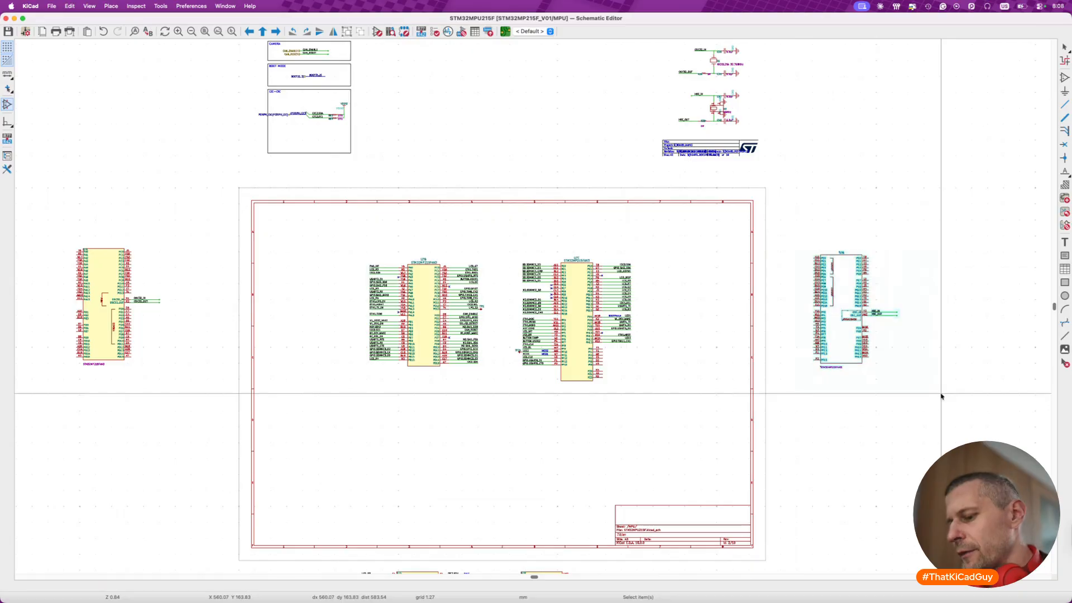
{"action": "key", "text": "m"}
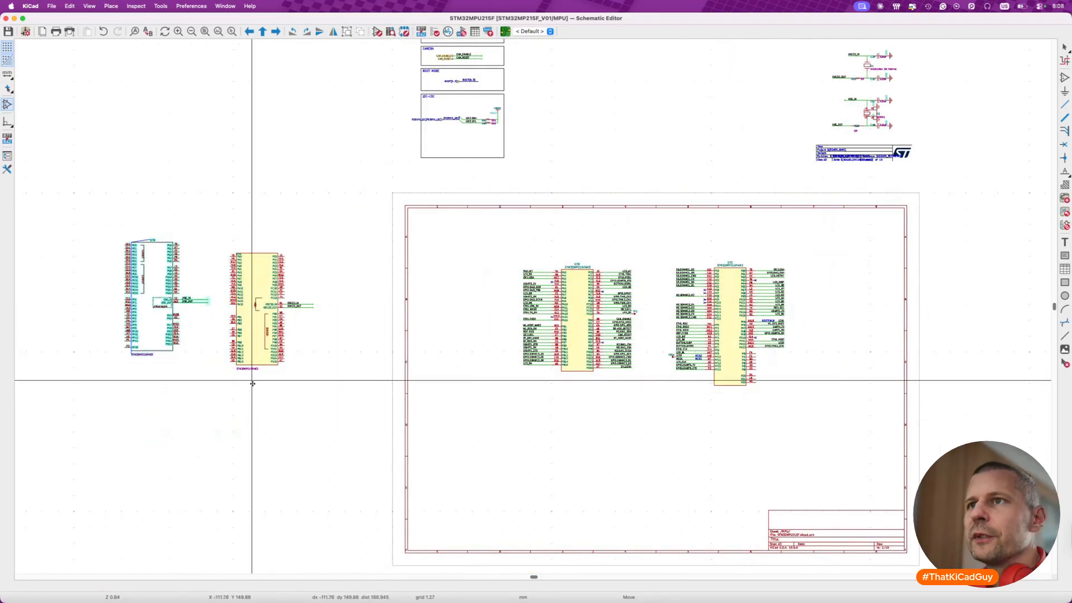
{"action": "left_click", "coordinate": [254, 395]}
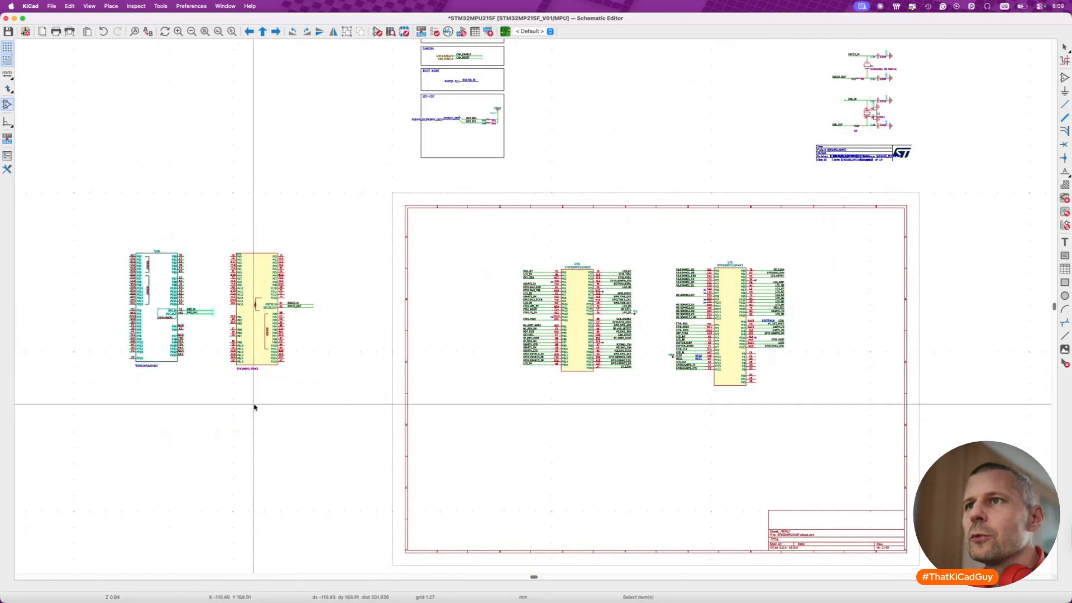
{"action": "scroll", "coordinate": [204, 306], "scroll_direction": "up", "scroll_amount": 3}
{"action": "key", "text": "super+s"}
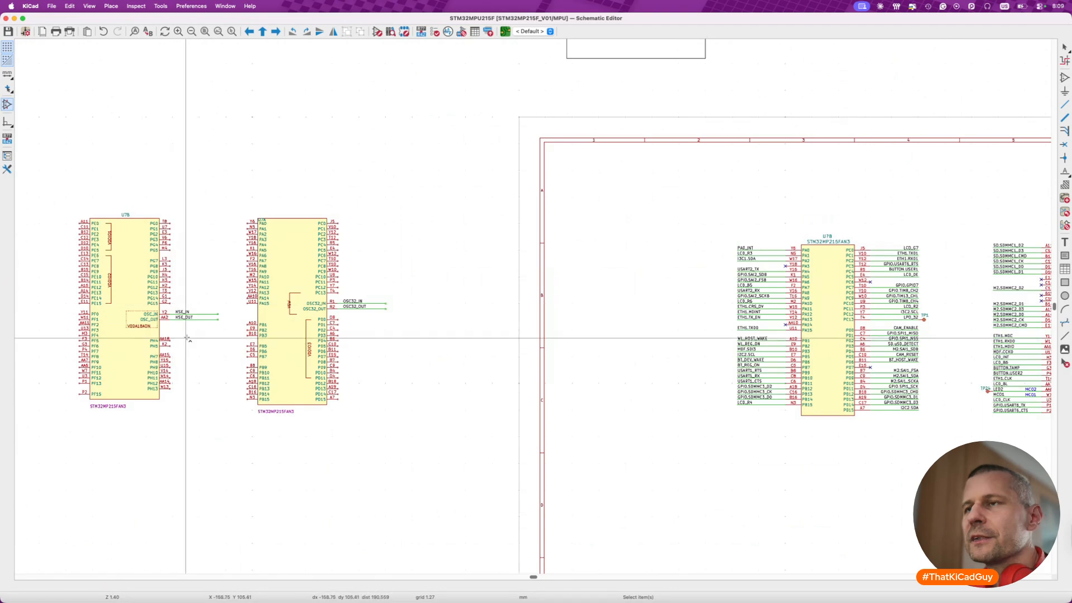
- Move the LCD_B3 and LCD_B4 nets from old U7C below the sheet onto pins PI0 and PI1 of unit C, mirrored horizontally
{"action": "scroll", "coordinate": [341, 402], "scroll_direction": "right", "scroll_amount": 5}
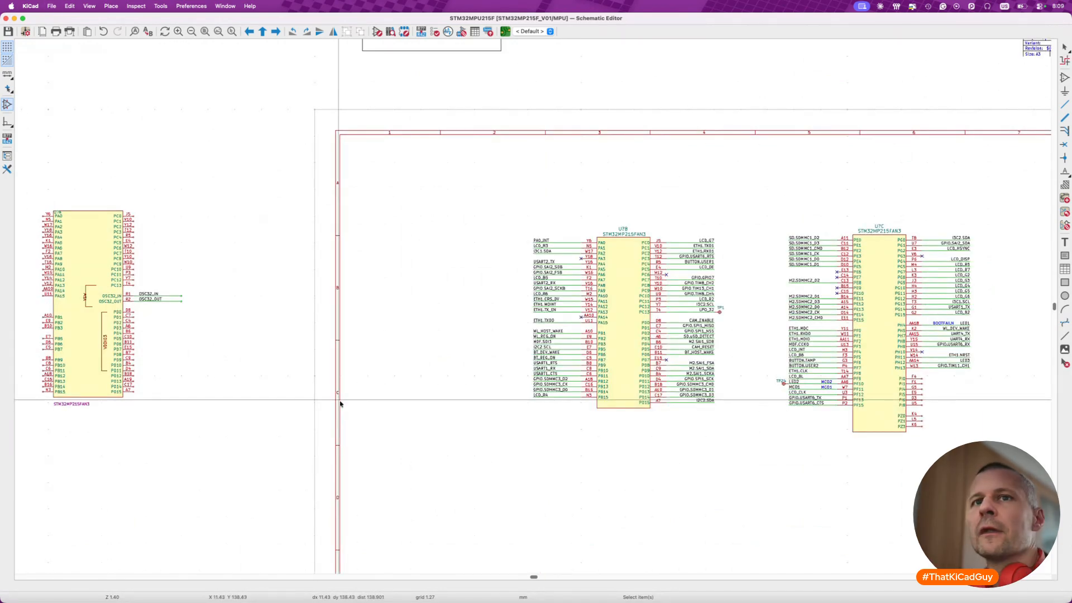
{"action": "scroll", "coordinate": [544, 301], "scroll_direction": "up", "scroll_amount": 10}
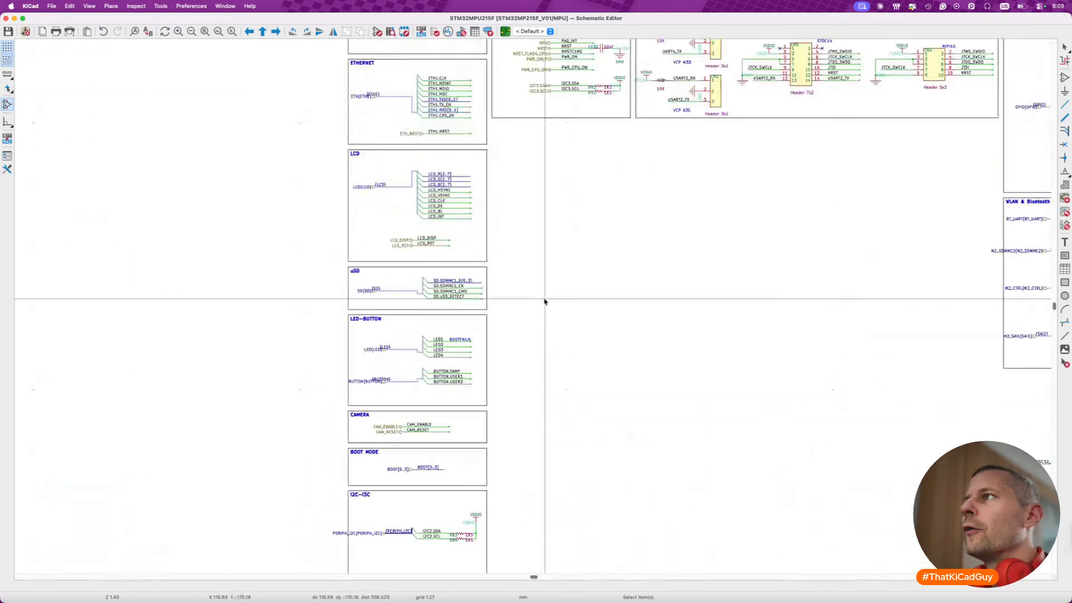
{"action": "scroll", "coordinate": [544, 301], "scroll_direction": "down", "scroll_amount": 15}
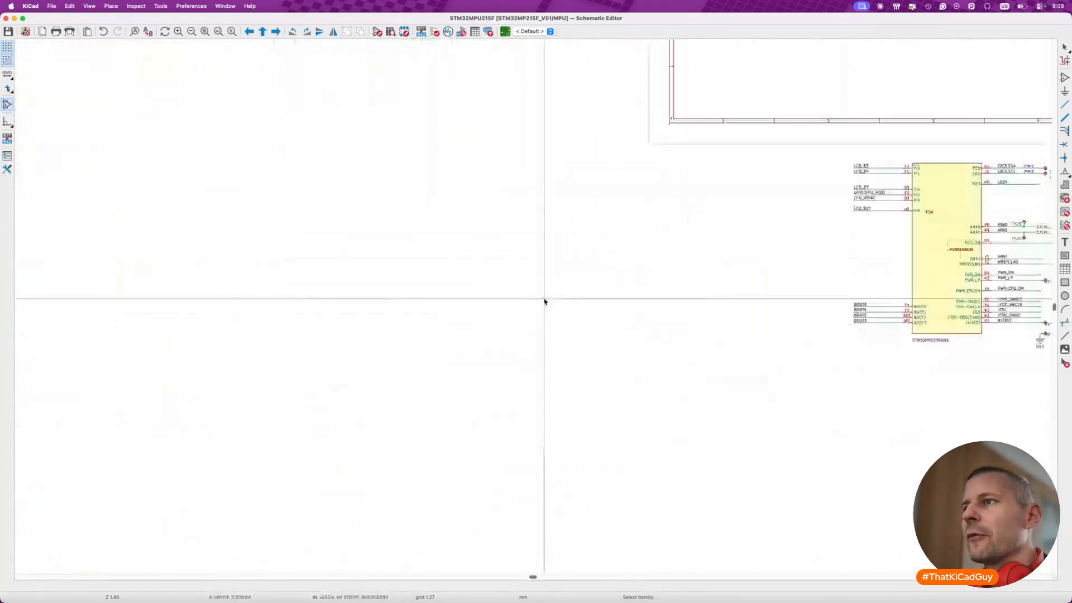
{"action": "scroll", "coordinate": [545, 302], "scroll_direction": "up", "scroll_amount": 5, "text": "ctrl"}
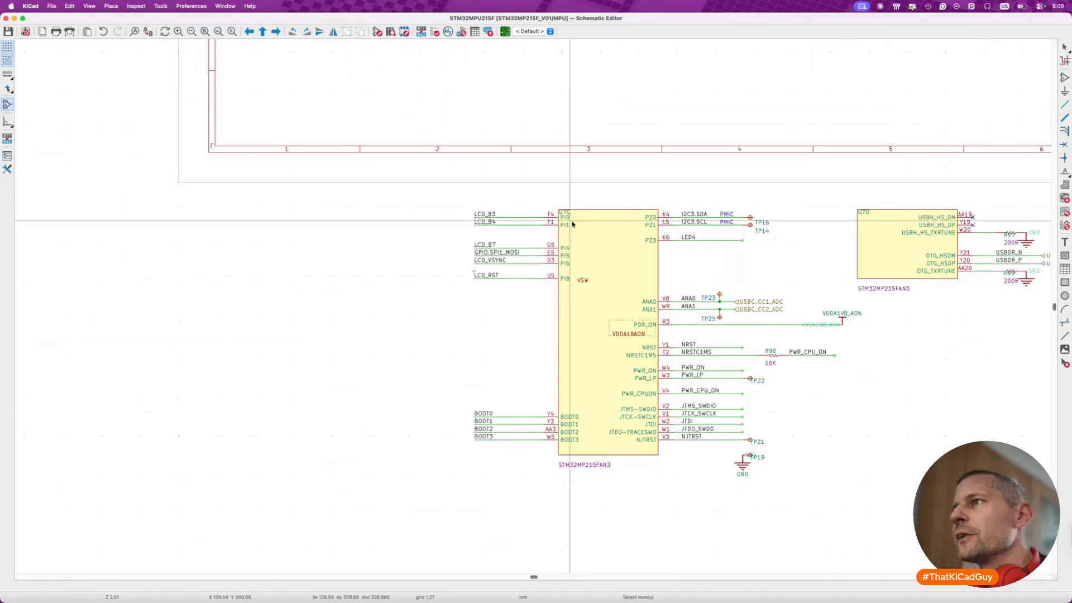
{"action": "left_click_drag", "start_coordinate": [445, 208], "coordinate": [562, 228]}
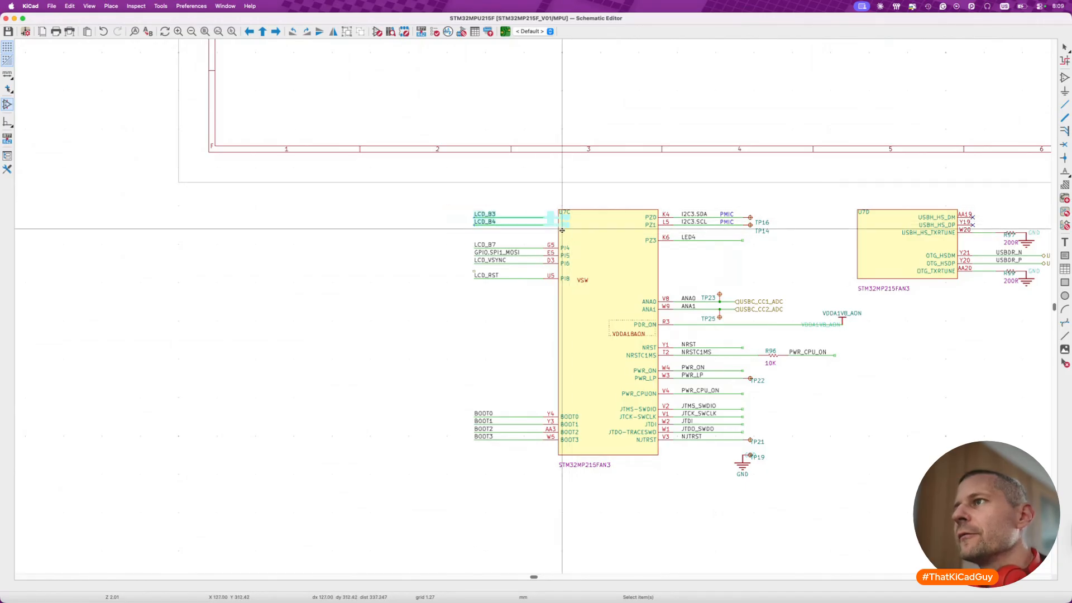
{"action": "key", "text": "m"}
{"action": "scroll", "coordinate": [517, 201], "scroll_direction": "up", "scroll_amount": 10}
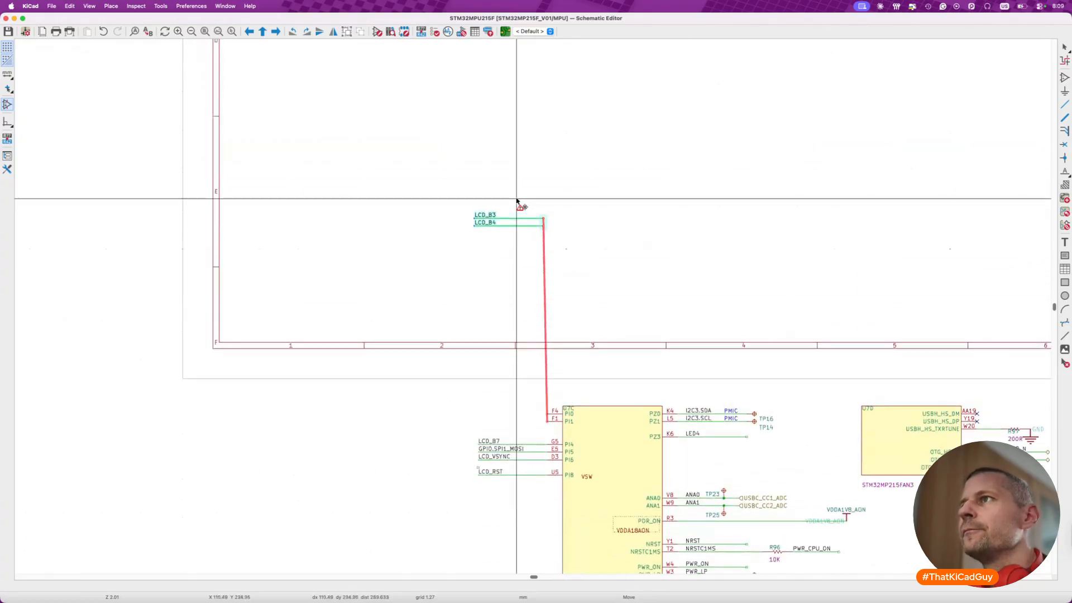
{"action": "scroll", "coordinate": [516, 201], "scroll_direction": "up", "scroll_amount": 2}
{"action": "scroll", "coordinate": [517, 201], "scroll_direction": "right", "scroll_amount": 10}
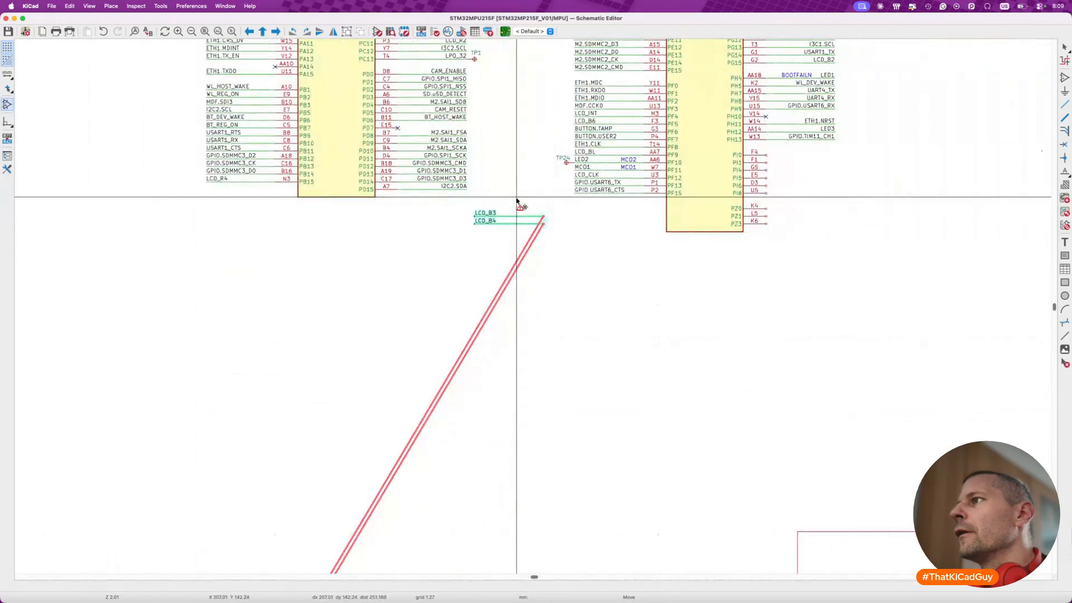
{"action": "left_click", "coordinate": [813, 144]}
- Move the LCD_B7, GPIO.SPI1_MOSI and LCD_VSYNC nets from old U7C onto pins PI4–PI6 of unit C, mirrored horizontally
{"action": "scroll", "coordinate": [767, 315], "scroll_direction": "down", "scroll_amount": 3}
{"action": "scroll", "coordinate": [767, 314], "scroll_direction": "down", "scroll_amount": 10}
{"action": "scroll", "coordinate": [766, 314], "scroll_direction": "left", "scroll_amount": 5}
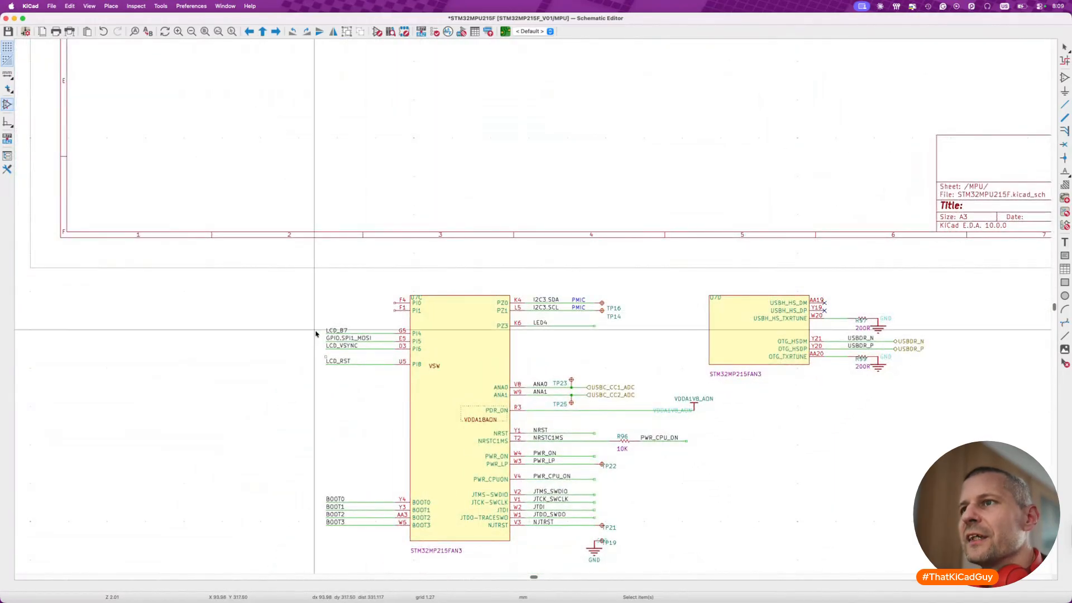
{"action": "left_click_drag", "start_coordinate": [313, 324], "coordinate": [419, 355]}
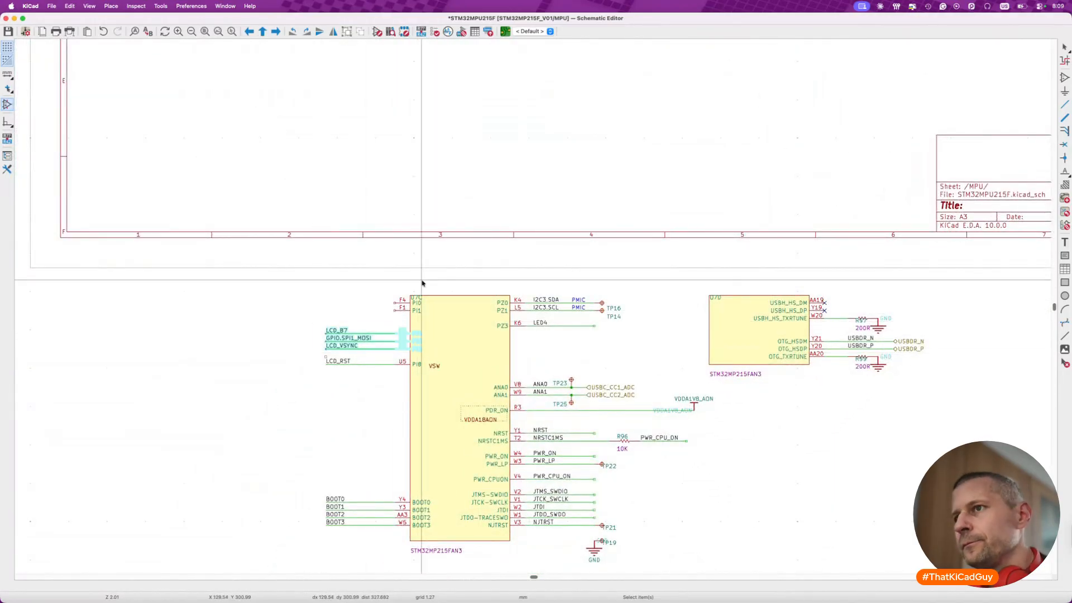
{"action": "key", "text": "m"}
{"action": "key", "text": "x"}
{"action": "scroll", "coordinate": [520, 137], "scroll_direction": "up", "scroll_amount": 11}
{"action": "scroll", "coordinate": [520, 138], "scroll_direction": "right", "scroll_amount": 7}
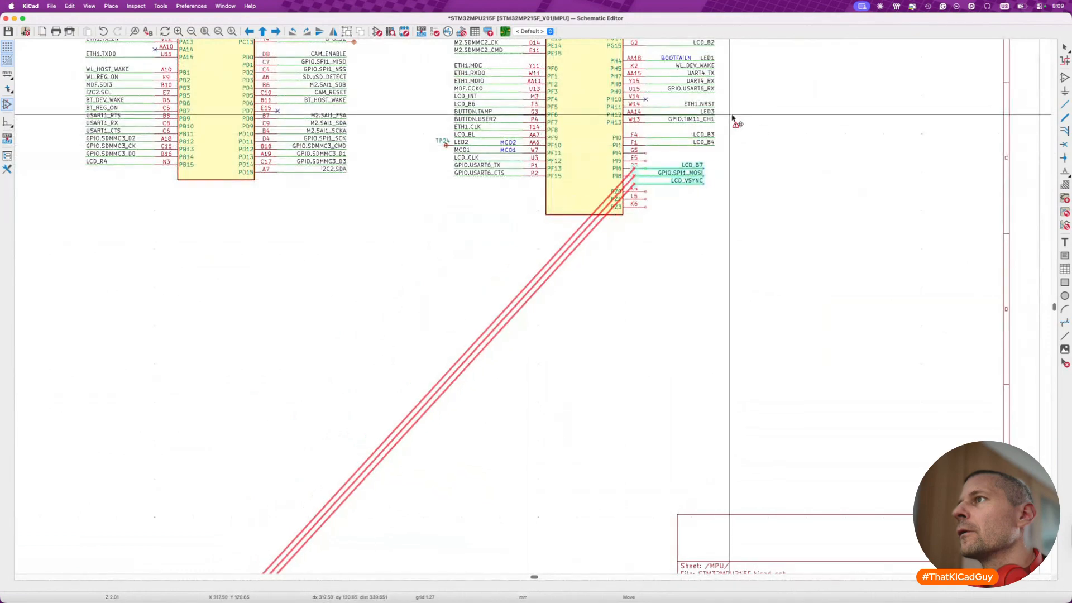
{"action": "left_click", "coordinate": [744, 102]}
{"action": "key", "text": "Escape"}
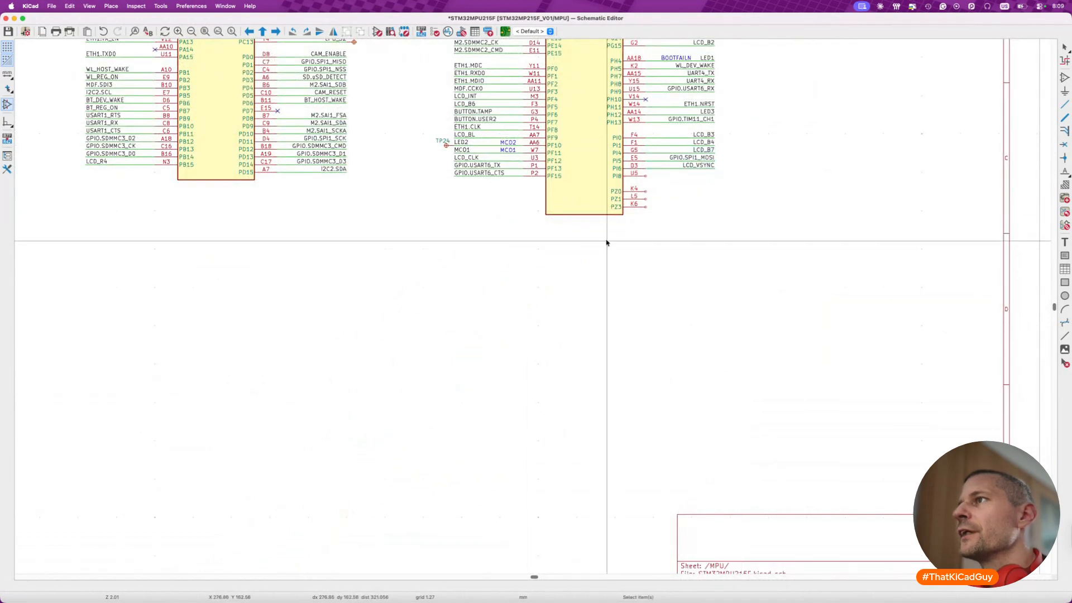
- Move the LCD_RST net from old U7C onto pin PI8 of unit C, mirrored horizontally
{"action": "scroll", "coordinate": [606, 241], "scroll_direction": "down", "scroll_amount": 11}
{"action": "scroll", "coordinate": [607, 241], "scroll_direction": "left", "scroll_amount": 9}
{"action": "left_click_drag", "start_coordinate": [375, 372], "coordinate": [494, 399]}
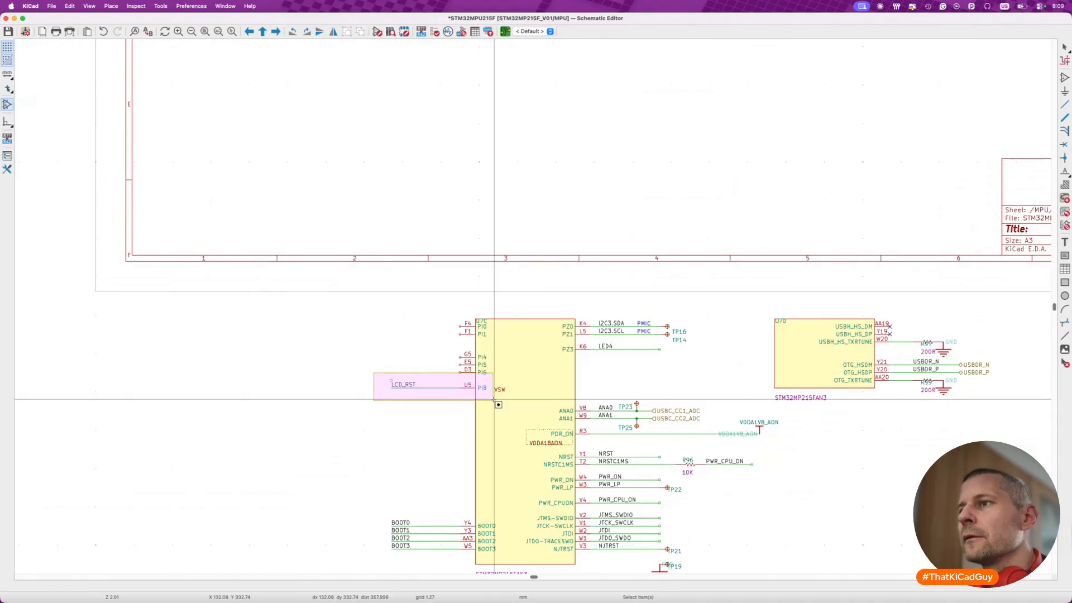
{"action": "left_click_drag", "start_coordinate": [494, 399], "coordinate": [494, 399]}
{"action": "key", "text": "m"}
{"action": "scroll", "coordinate": [524, 223], "scroll_direction": "up", "scroll_amount": 15}
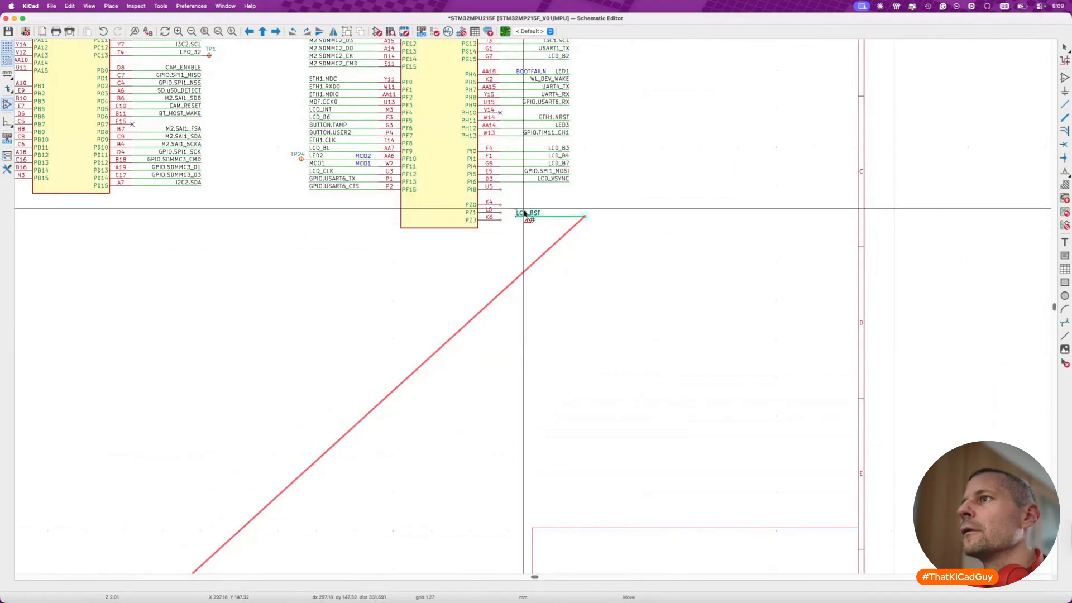
{"action": "key", "text": "x"}
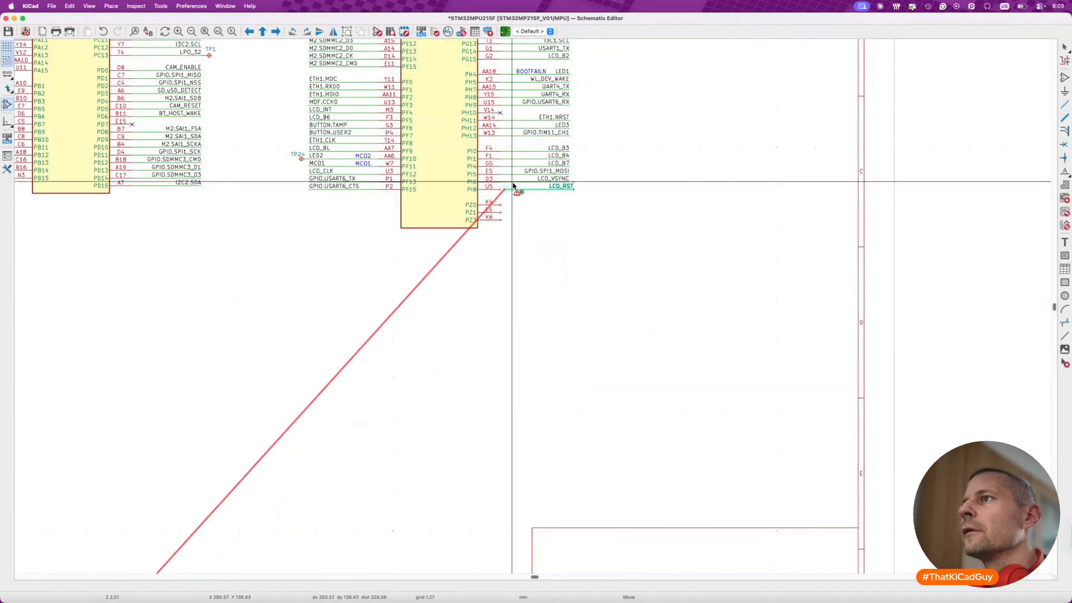
{"action": "left_click", "coordinate": [510, 187]}
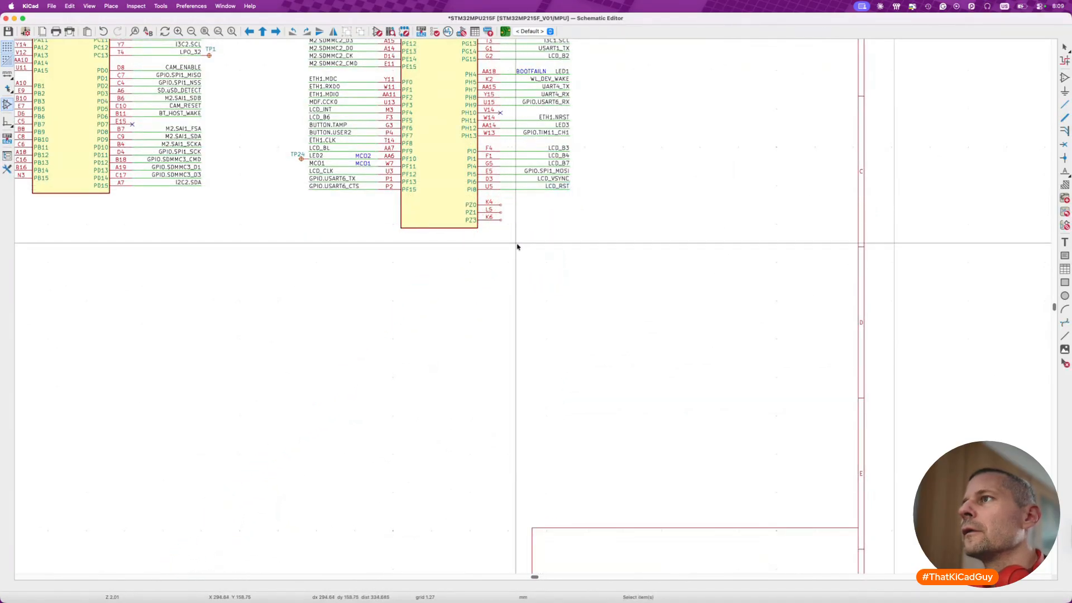
- Move the I2C3.SDA and I2C3.SCL nets with their PMIC notes and test points TP16 and TP14 onto pins PZ0 and PZ1 of unit C
{"action": "scroll", "coordinate": [557, 282], "scroll_direction": "down", "scroll_amount": 3}
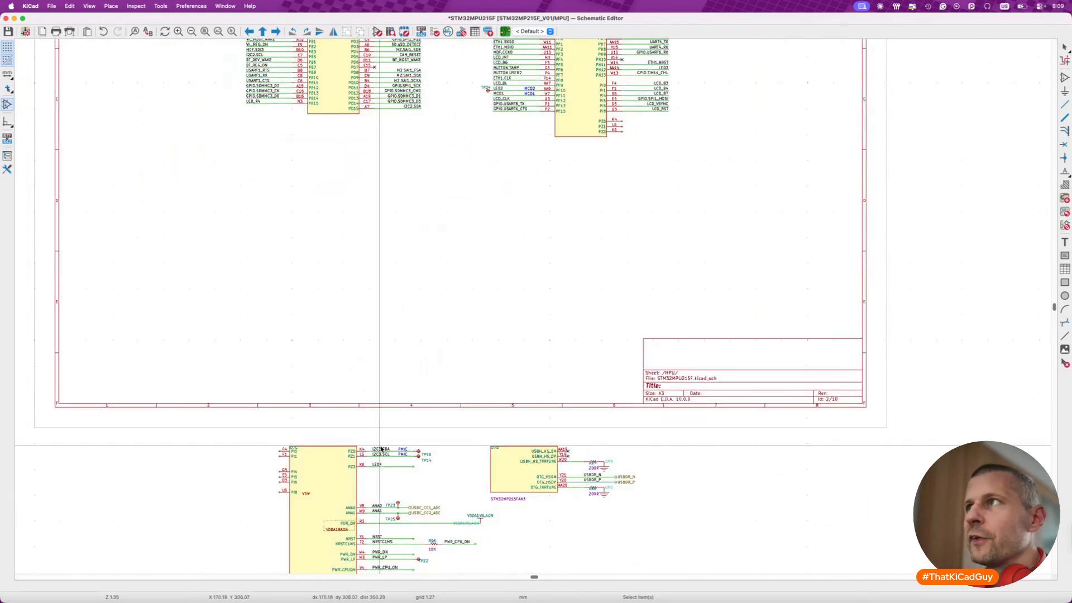
{"action": "scroll", "coordinate": [385, 449], "scroll_direction": "up", "scroll_amount": 4}
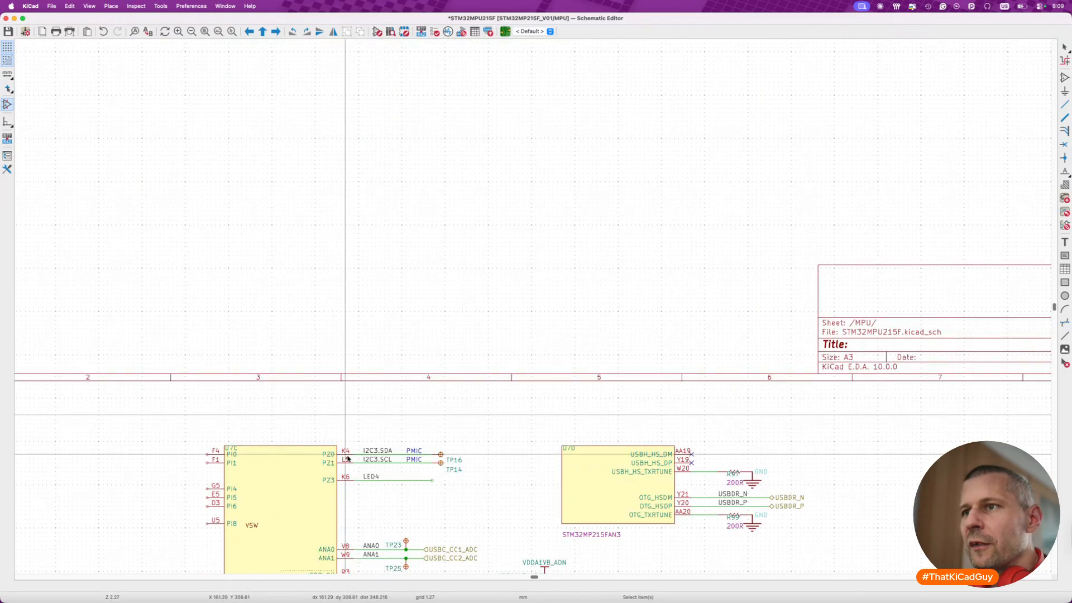
{"action": "left_click_drag", "start_coordinate": [322, 437], "coordinate": [479, 479]}
{"action": "left_click_drag", "start_coordinate": [428, 454], "coordinate": [613, 158]}
{"action": "left_click", "coordinate": [614, 160]}
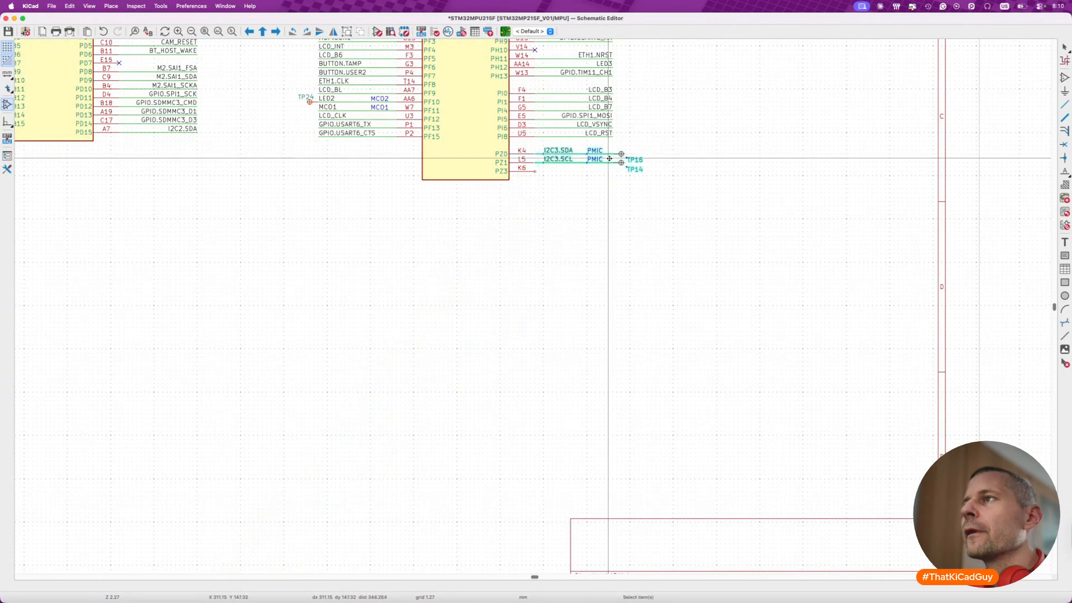
- Move the LED4 net from old U7C onto pin PZ3 of unit C
{"action": "scroll", "coordinate": [452, 411], "scroll_direction": "down", "scroll_amount": 5}
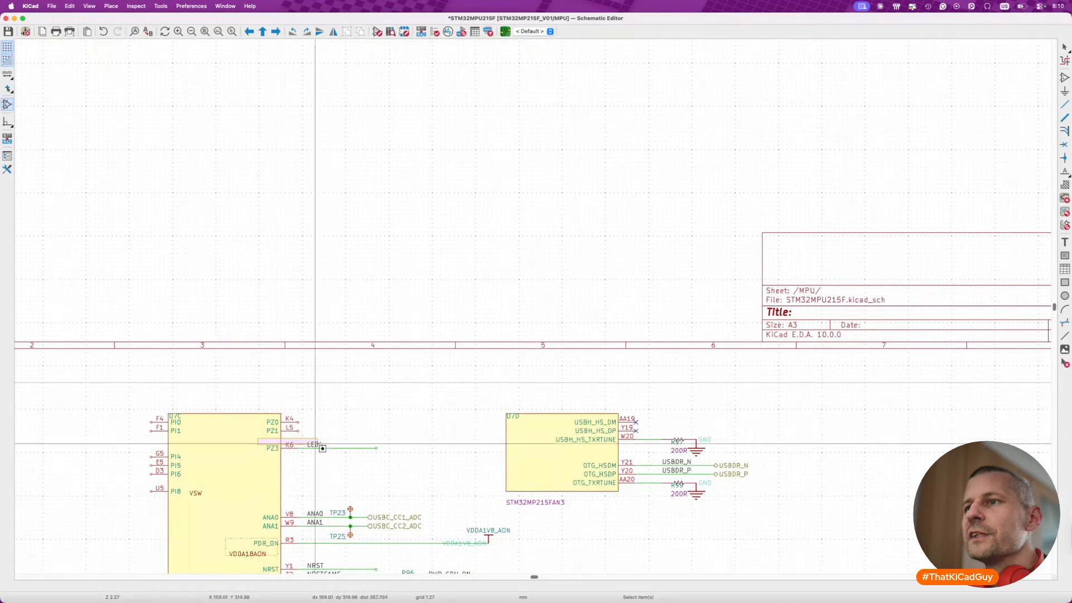
{"action": "left_click_drag", "start_coordinate": [290, 438], "coordinate": [399, 462]}
{"action": "key", "text": "m"}
{"action": "middle_click_drag", "start_coordinate": [629, 124], "coordinate": [501, 333]}
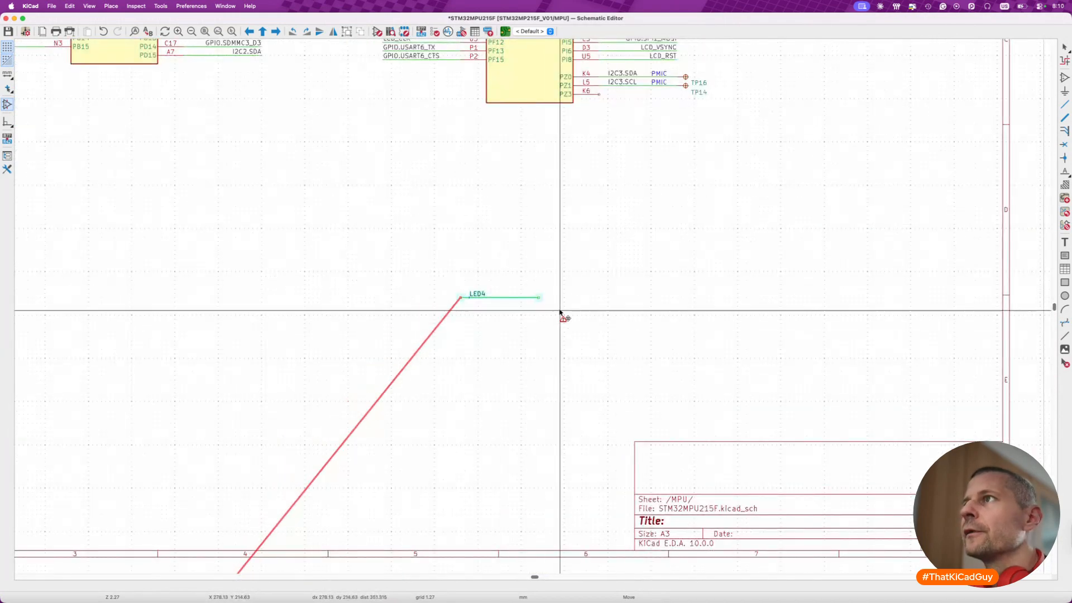
{"action": "middle_click_drag", "start_coordinate": [773, 77], "coordinate": [670, 222]}
{"action": "left_click", "coordinate": [597, 255]}
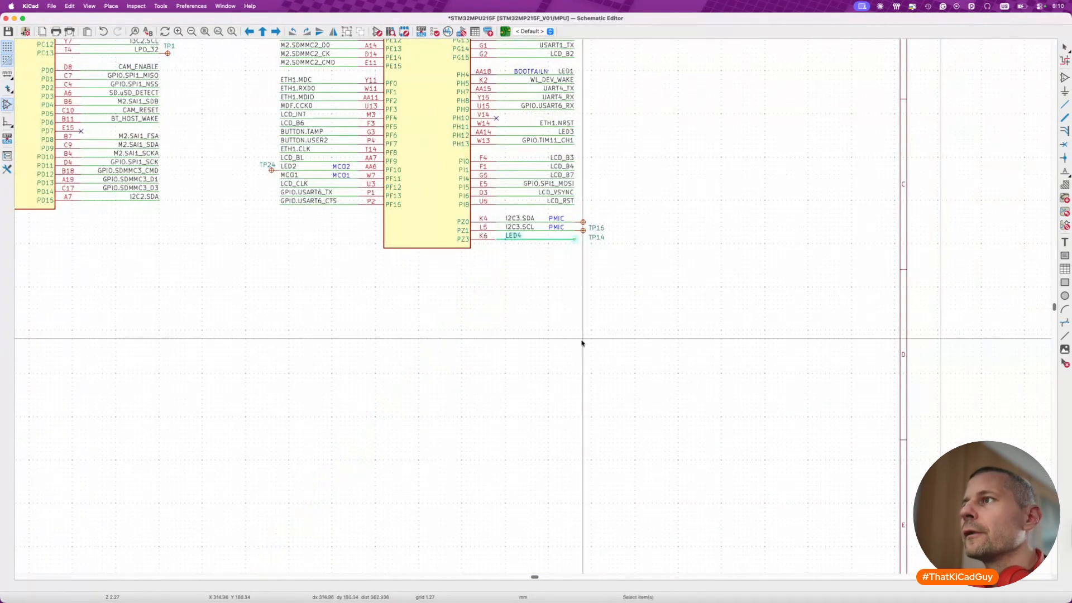
- Mirror the LED4 label to the outer end of its PZ3 wire and save the schematic
{"action": "scroll", "coordinate": [581, 343], "scroll_direction": "up", "scroll_amount": 3}
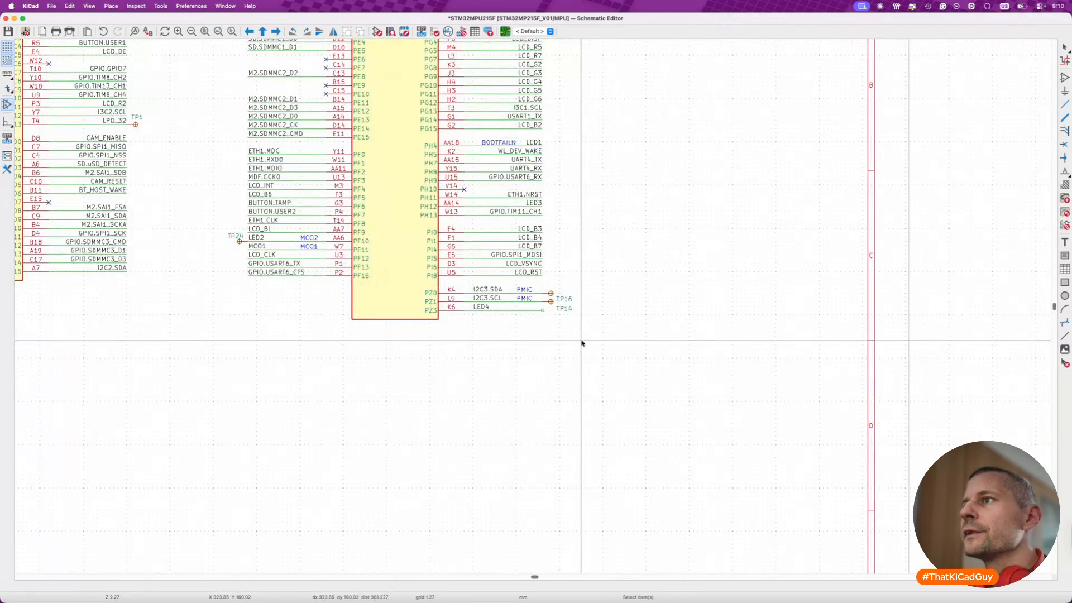
{"action": "left_click", "coordinate": [478, 307]}
{"action": "key", "text": "m"}
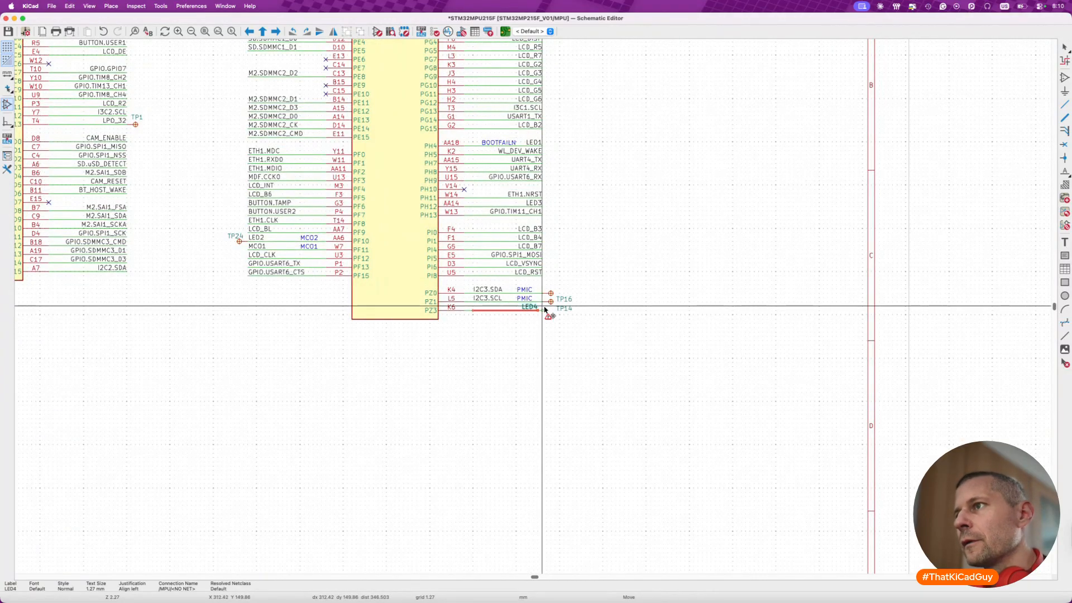
{"action": "left_click", "coordinate": [546, 310]}
{"action": "key", "text": "super+s"}
- Shift both PMIC notes toward the pins and mirror the I2C3.SDA and I2C3.SCL labels to their wires' outer ends
{"action": "scroll", "coordinate": [528, 290], "scroll_direction": "up", "scroll_amount": 5}
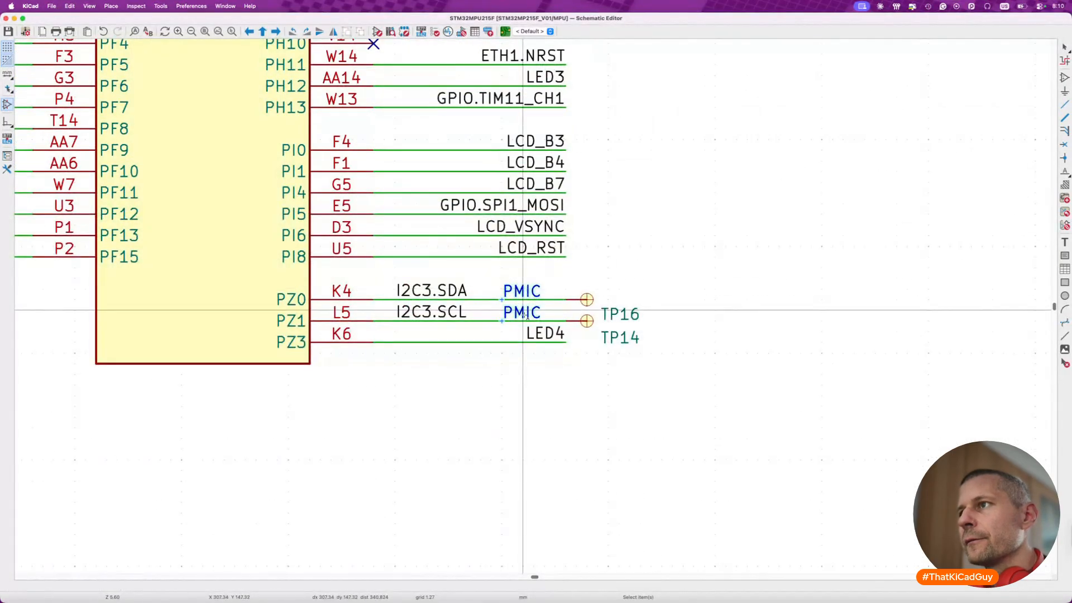
{"action": "left_click_drag", "start_coordinate": [523, 311], "coordinate": [383, 310]}
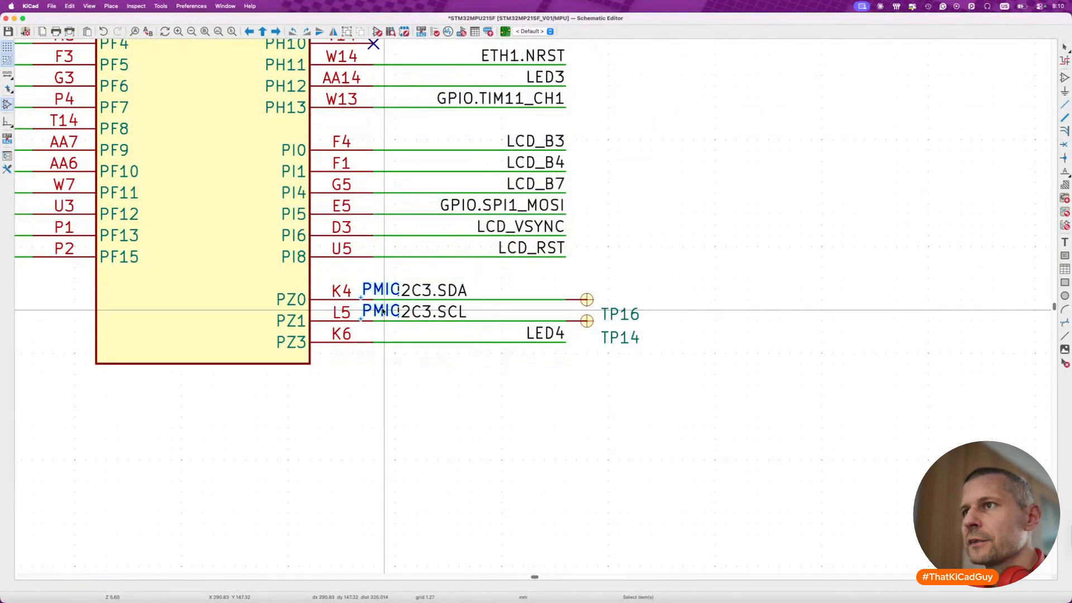
{"action": "left_click", "coordinate": [430, 312], "text": "shift"}
{"action": "key", "text": "m"}
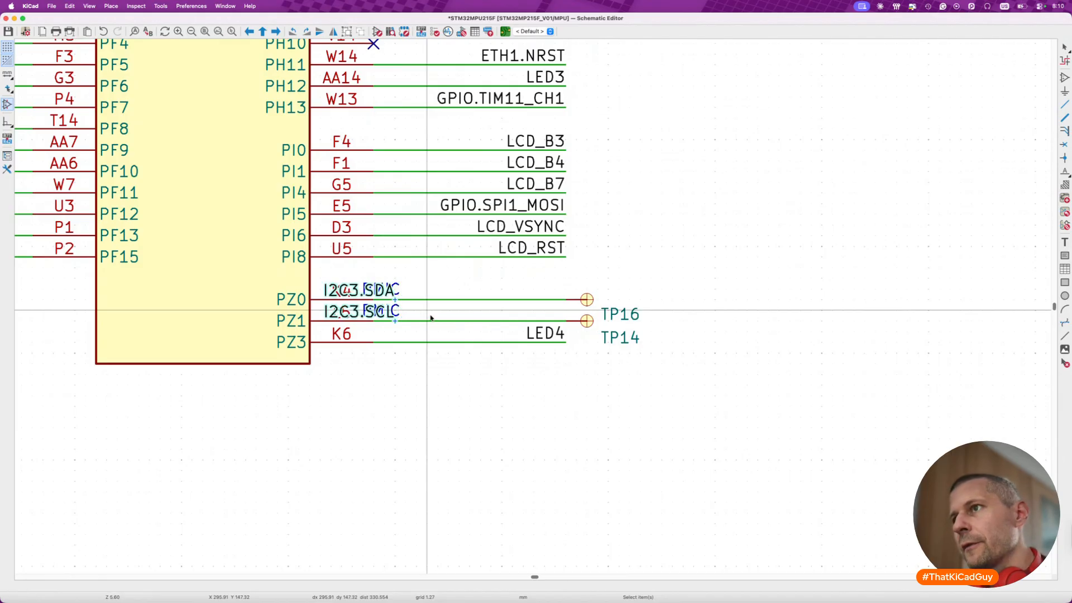
{"action": "left_click", "coordinate": [591, 316]}
{"action": "left_click", "coordinate": [395, 320]}
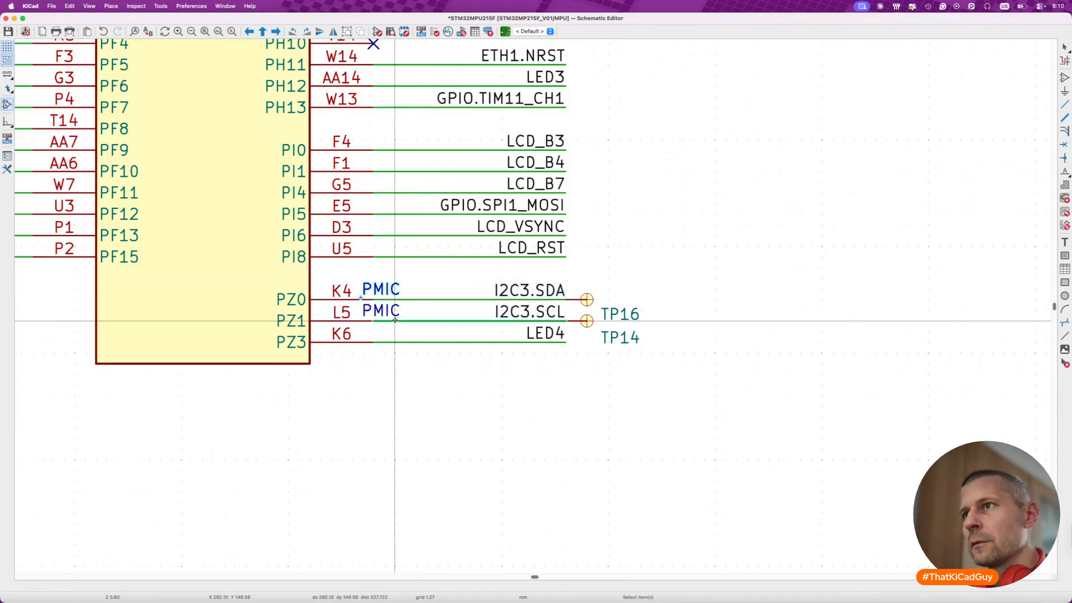
{"action": "left_click", "coordinate": [394, 291]}
{"action": "left_click", "coordinate": [392, 301], "text": "shift"}
{"action": "key", "text": "m"}
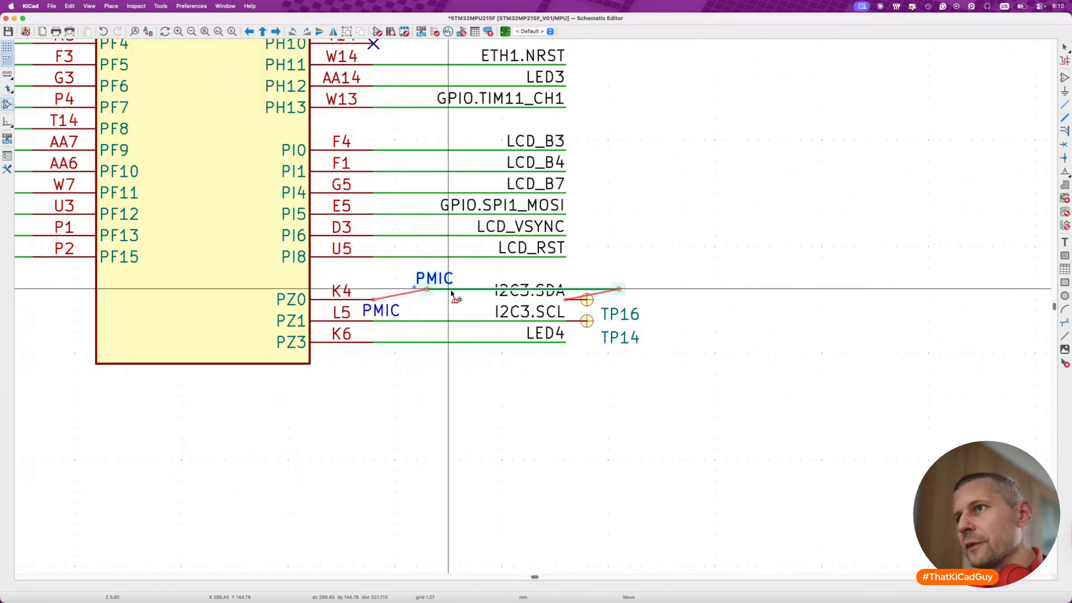
- Place both PMIC notes between the PZ0 and PZ1 pin numbers and the I2C3 labels
{"action": "left_click", "coordinate": [383, 289]}
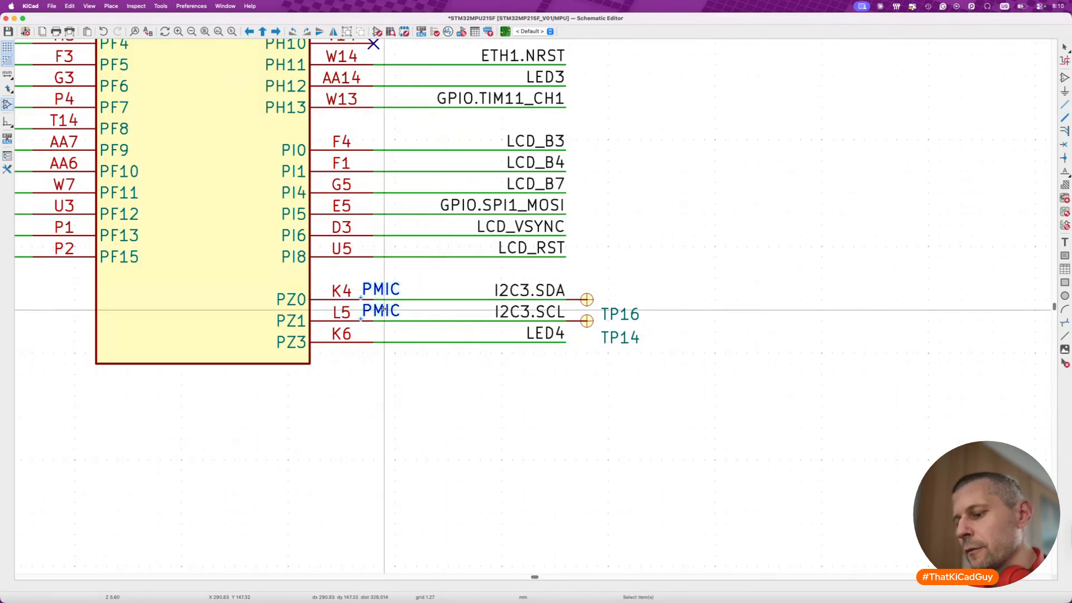
{"action": "key", "text": "m"}
{"action": "left_click", "coordinate": [450, 311]}
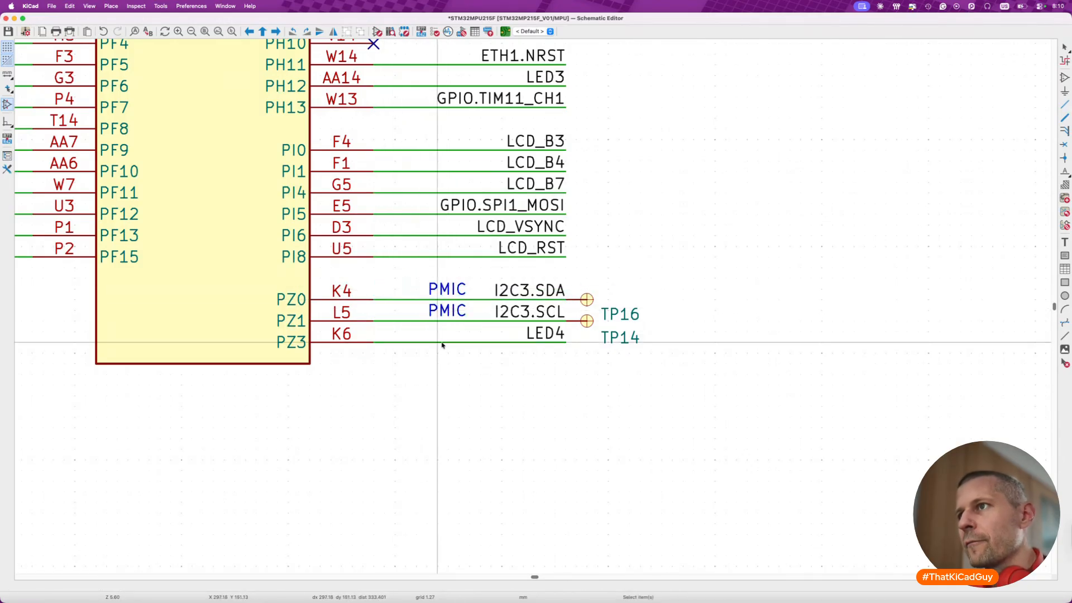
- Save the schematic and check the symbol properties of the test point on the I2C3.SDA net
{"action": "key", "text": "super+s"}
{"action": "scroll", "coordinate": [439, 344], "scroll_direction": "down", "scroll_amount": 4}
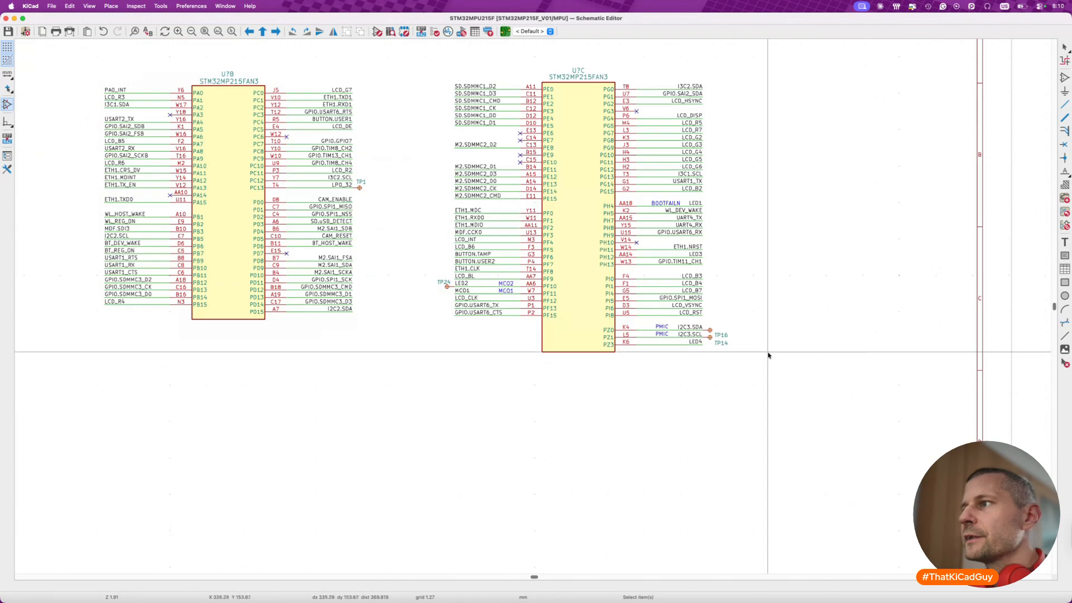
{"action": "scroll", "coordinate": [720, 332], "scroll_direction": "up", "scroll_amount": 5}
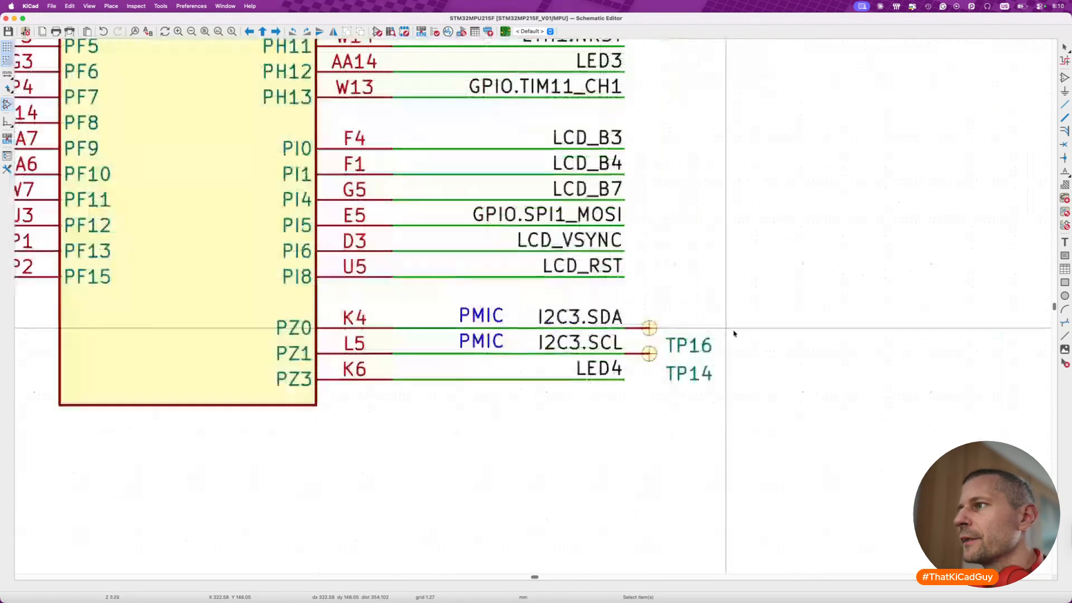
{"action": "double_click", "coordinate": [655, 332]}
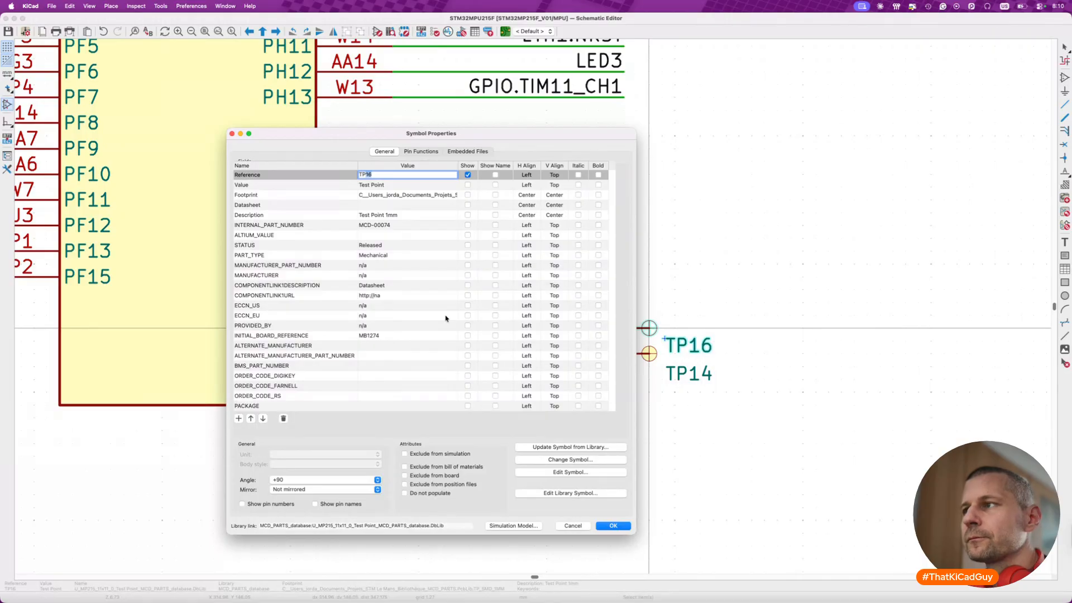
{"action": "key", "text": "Escape"}
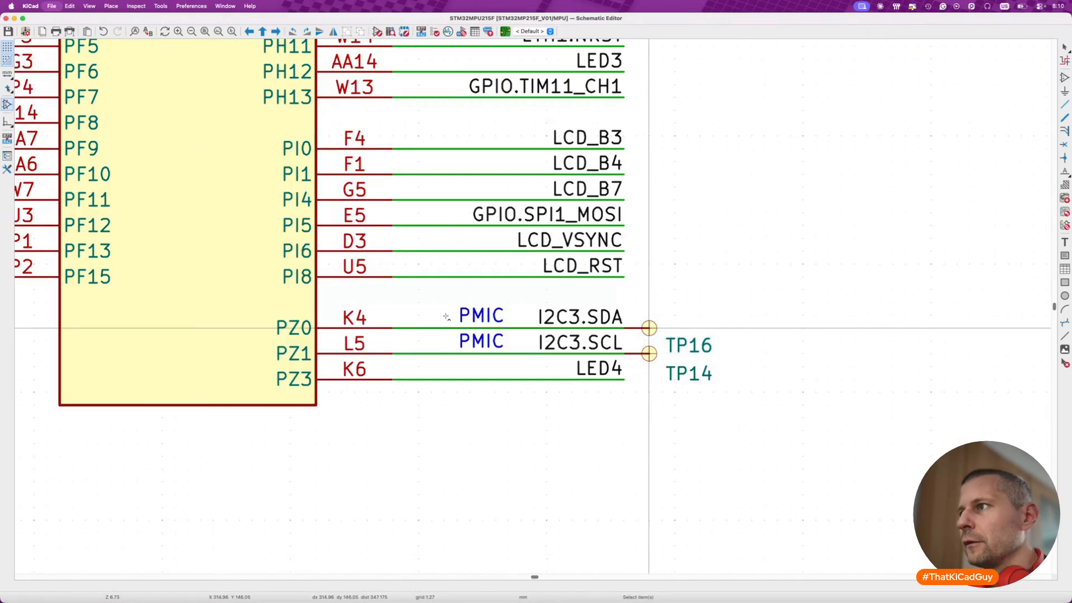
- Examine placed MPU units B and C and the nets still attached to old U7C and U7D below the sheet
{"action": "scroll", "coordinate": [447, 316], "scroll_direction": "down", "scroll_amount": 3}
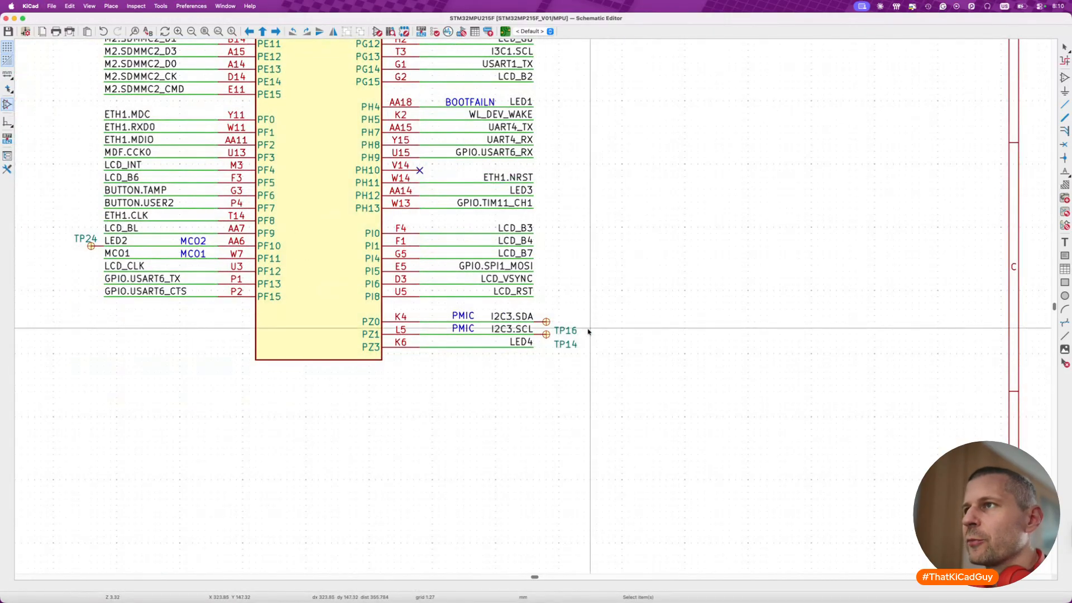
{"action": "scroll", "coordinate": [588, 332], "scroll_direction": "down", "scroll_amount": 3}
{"action": "scroll", "coordinate": [588, 332], "scroll_direction": "up", "scroll_amount": 3}
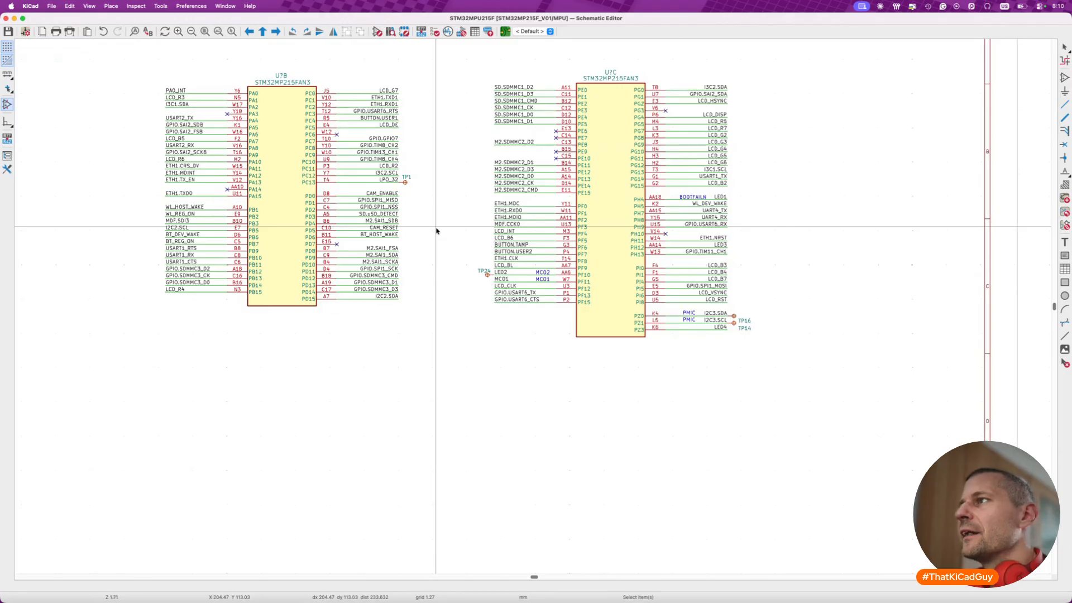
{"action": "scroll", "coordinate": [436, 231], "scroll_direction": "down", "scroll_amount": 2}
{"action": "scroll", "coordinate": [436, 232], "scroll_direction": "down", "scroll_amount": 5}
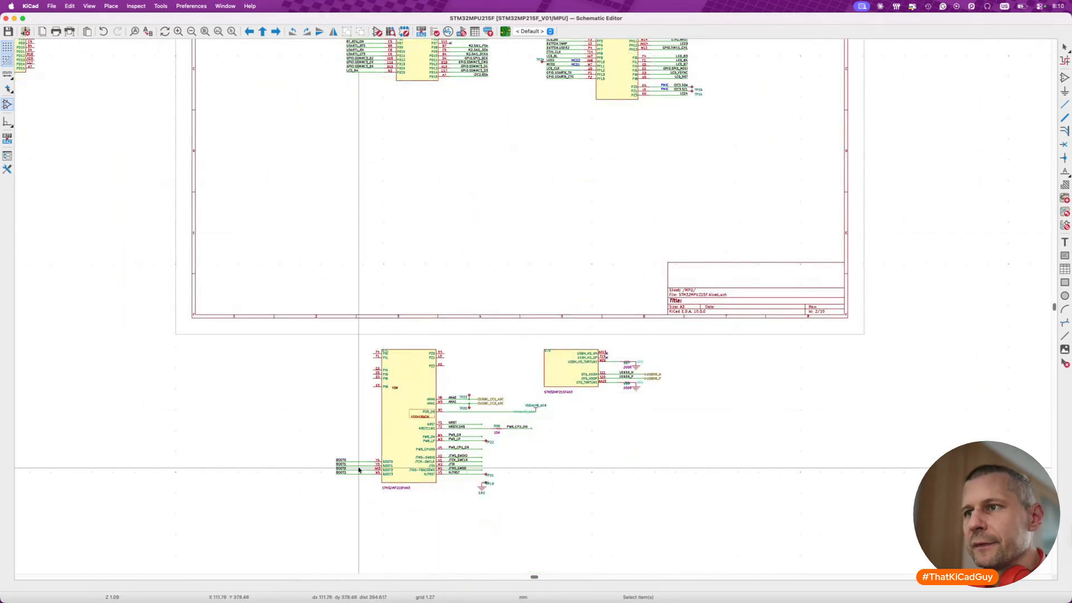
{"action": "scroll", "coordinate": [360, 468], "scroll_direction": "up", "scroll_amount": 3}
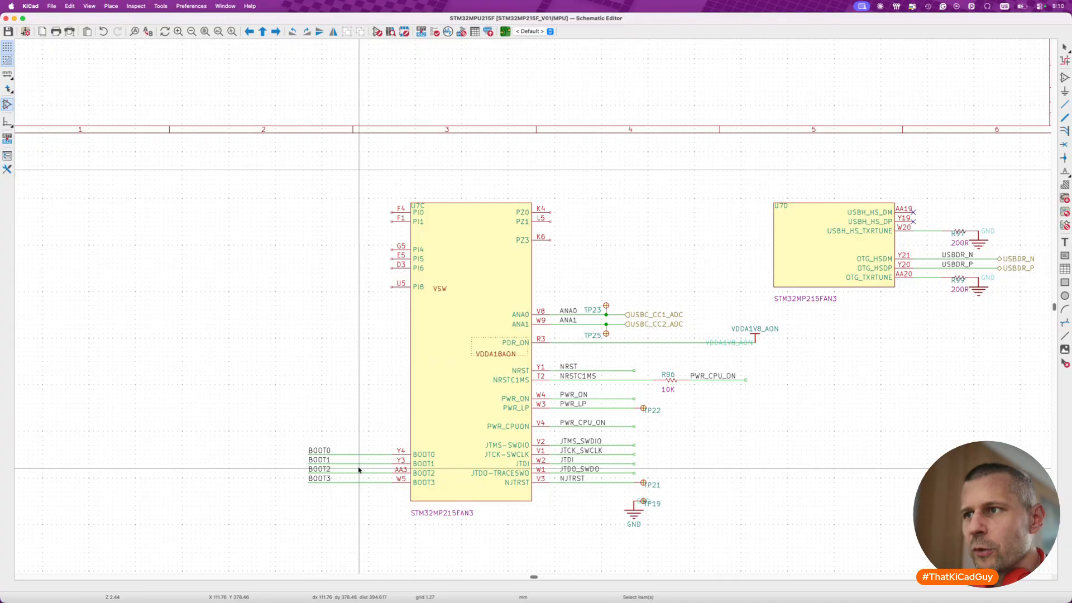
{"action": "scroll", "coordinate": [359, 470], "scroll_direction": "up", "scroll_amount": 12}
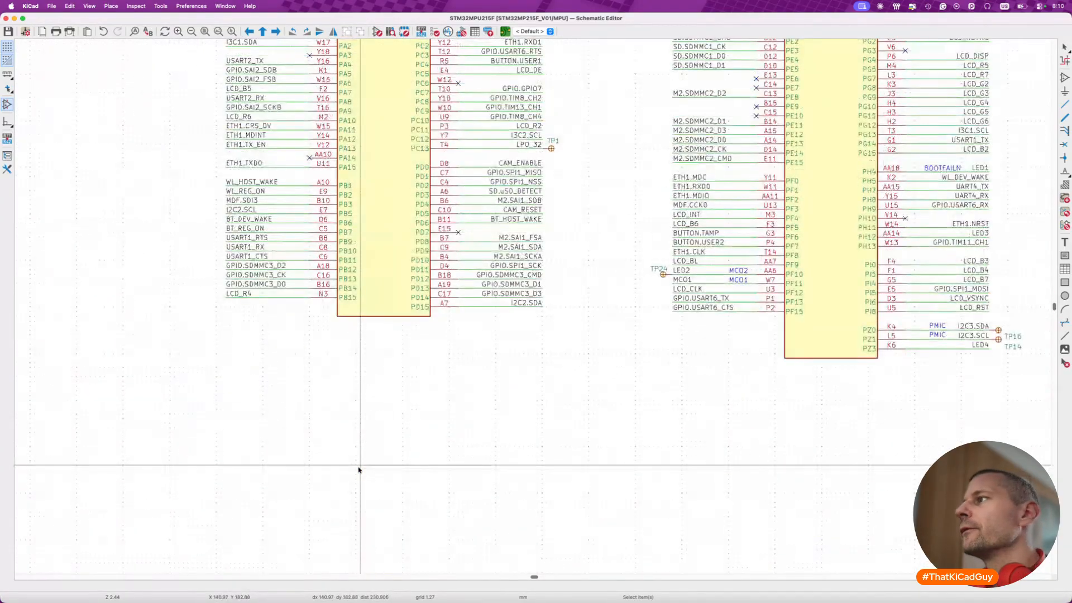
{"action": "scroll", "coordinate": [359, 470], "scroll_direction": "up", "scroll_amount": 2}
{"action": "scroll", "coordinate": [359, 469], "scroll_direction": "right", "scroll_amount": 2}
{"action": "scroll", "coordinate": [359, 470], "scroll_direction": "down", "scroll_amount": 2}
{"action": "scroll", "coordinate": [359, 470], "scroll_direction": "left", "scroll_amount": 3}
{"action": "scroll", "coordinate": [359, 469], "scroll_direction": "down", "scroll_amount": 2}
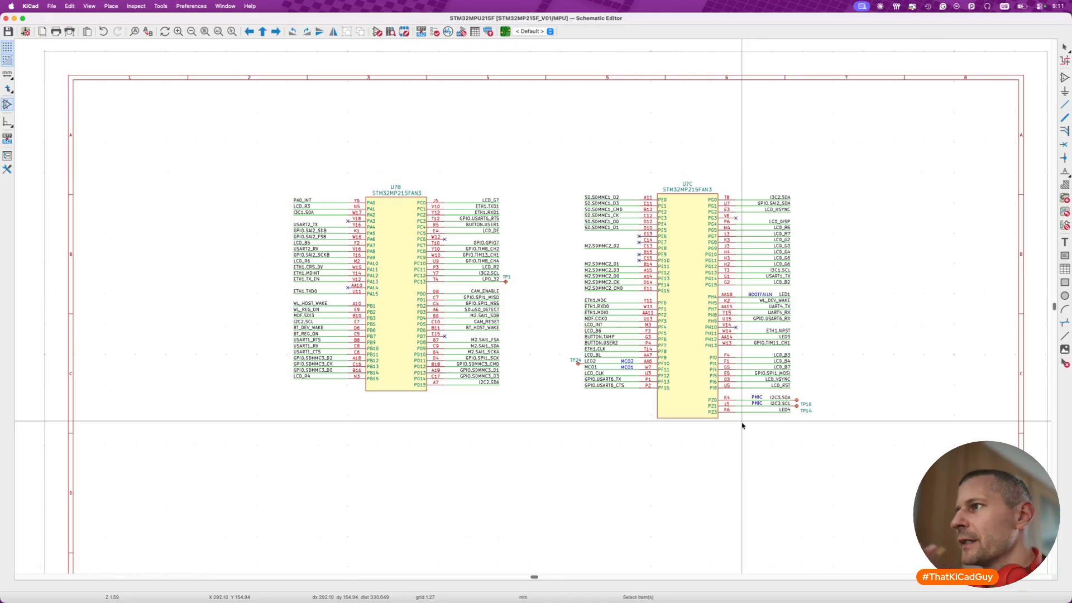
{"action": "scroll", "coordinate": [742, 424], "scroll_direction": "down", "scroll_amount": 4}
{"action": "scroll", "coordinate": [588, 375], "scroll_direction": "down", "scroll_amount": 5}
{"action": "scroll", "coordinate": [457, 495], "scroll_direction": "up", "scroll_amount": 6}
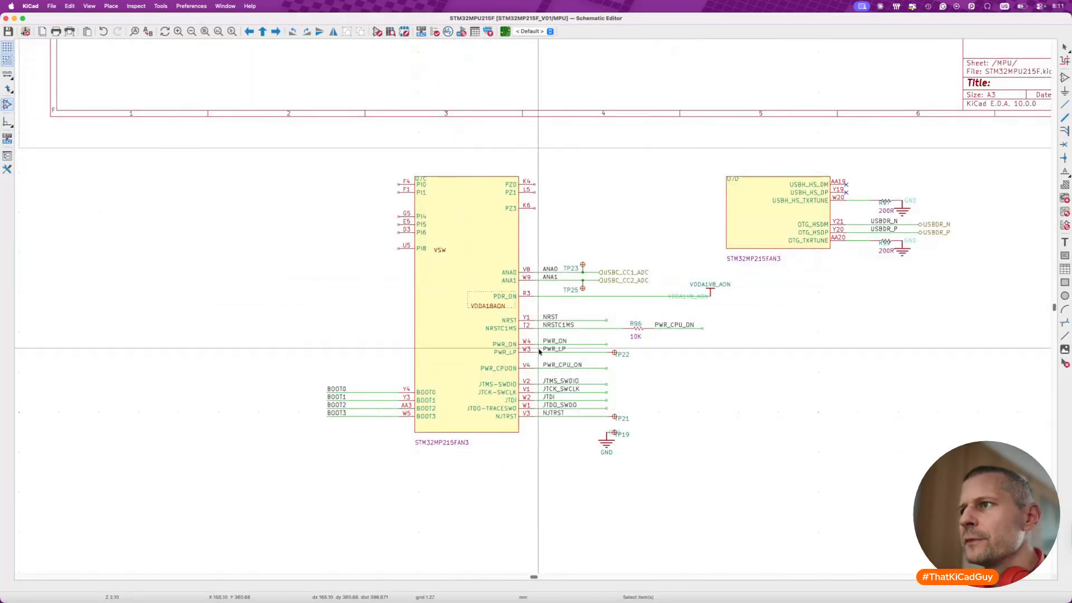
{"action": "scroll", "coordinate": [534, 335], "scroll_direction": "up", "scroll_amount": 2}
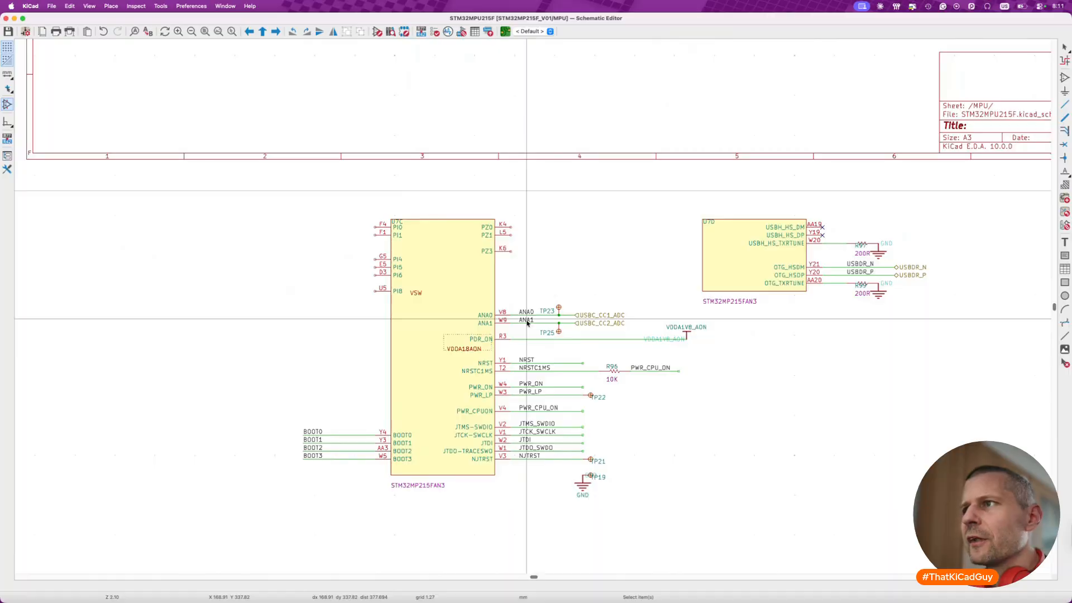
{"action": "scroll", "coordinate": [609, 322], "scroll_direction": "right", "scroll_amount": 6}
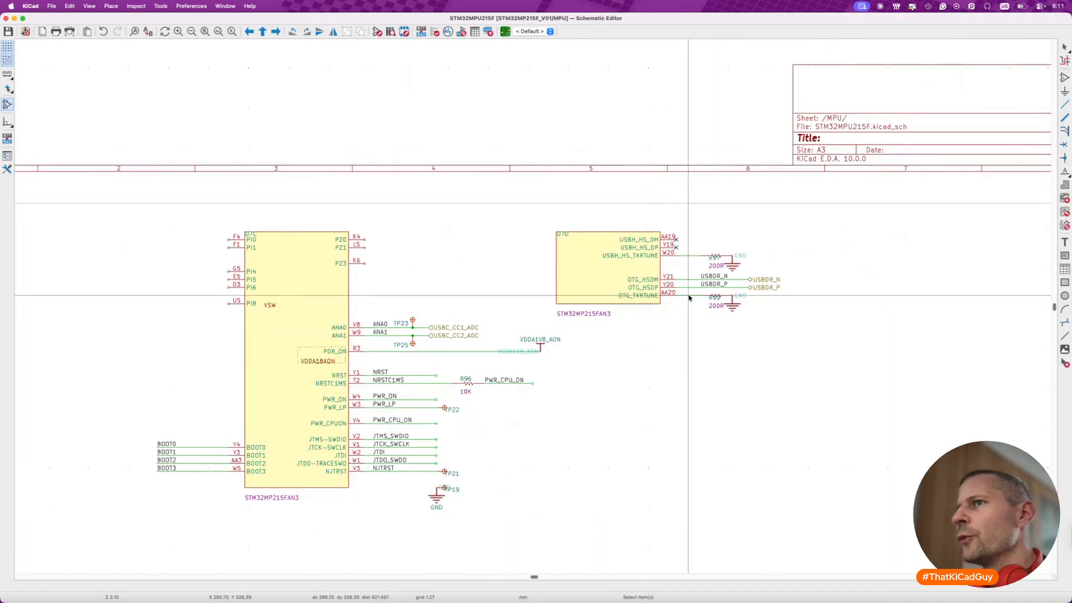
{"action": "scroll", "coordinate": [585, 383], "scroll_direction": "left", "scroll_amount": 9}
{"action": "scroll", "coordinate": [585, 383], "scroll_direction": "up", "scroll_amount": 3}
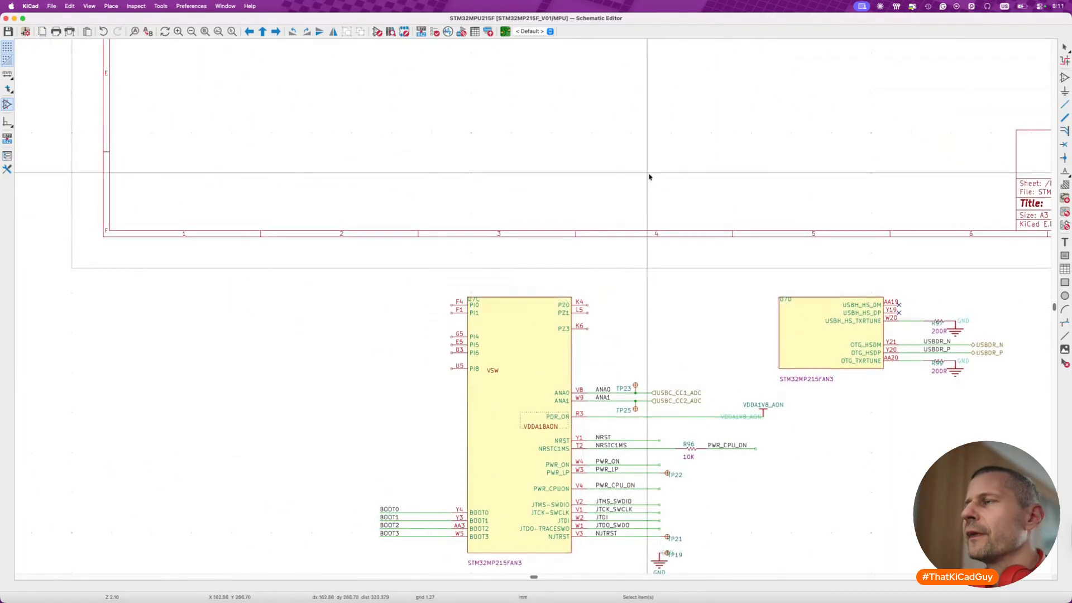
- Place unit A of the STM32MP215FAN3 symbol on the MPU sheet below unit B
{"action": "scroll", "coordinate": [648, 175], "scroll_direction": "down", "scroll_amount": 3}
{"action": "scroll", "coordinate": [649, 175], "scroll_direction": "up", "scroll_amount": 10}
{"action": "scroll", "coordinate": [648, 175], "scroll_direction": "right", "scroll_amount": 11}
{"action": "scroll", "coordinate": [623, 221], "scroll_direction": "left", "scroll_amount": 7}
{"action": "scroll", "coordinate": [622, 222], "scroll_direction": "up", "scroll_amount": 2}
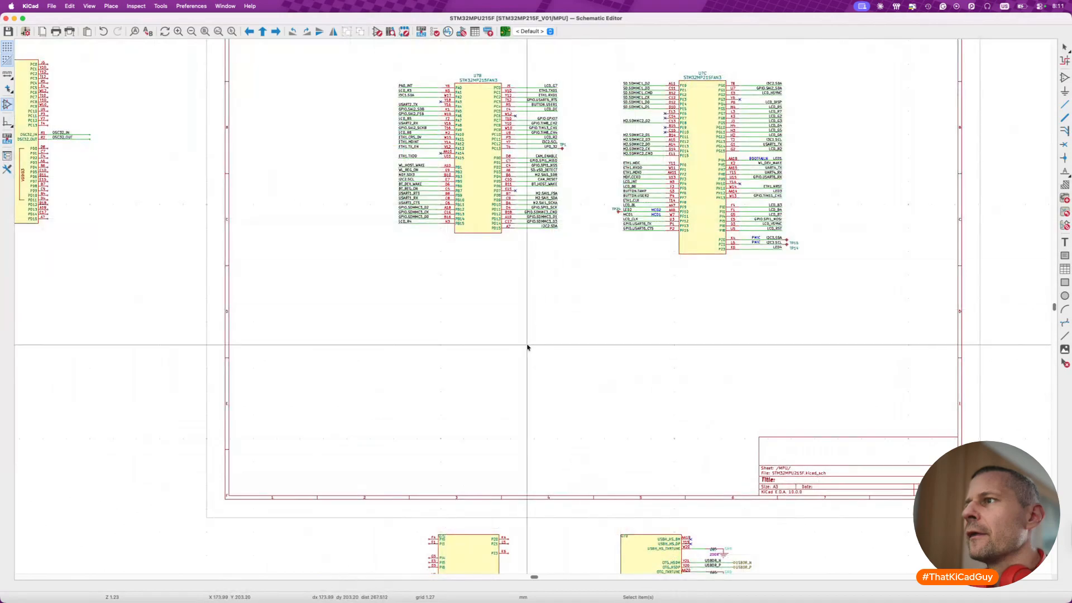
{"action": "key", "text": "a"}
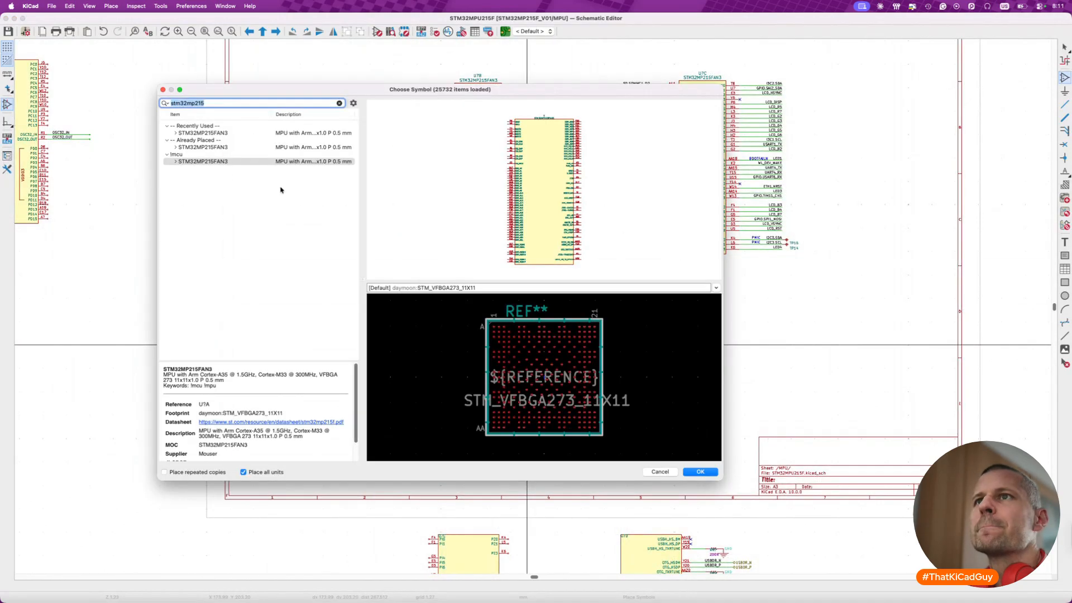
{"action": "left_click", "coordinate": [176, 161]}
{"action": "left_click", "coordinate": [192, 169]}
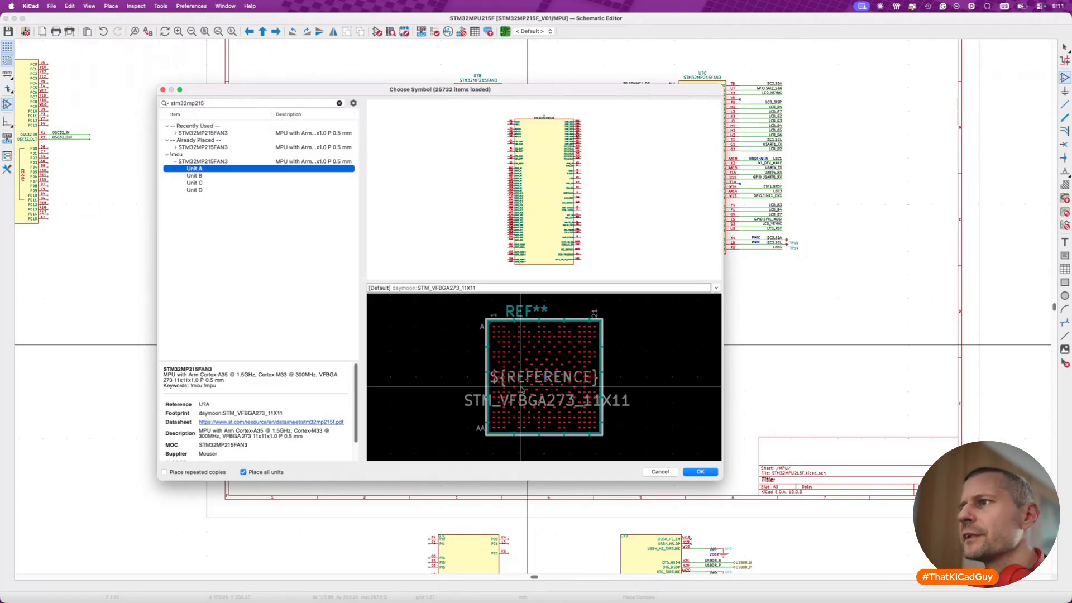
{"action": "left_click", "coordinate": [700, 472]}
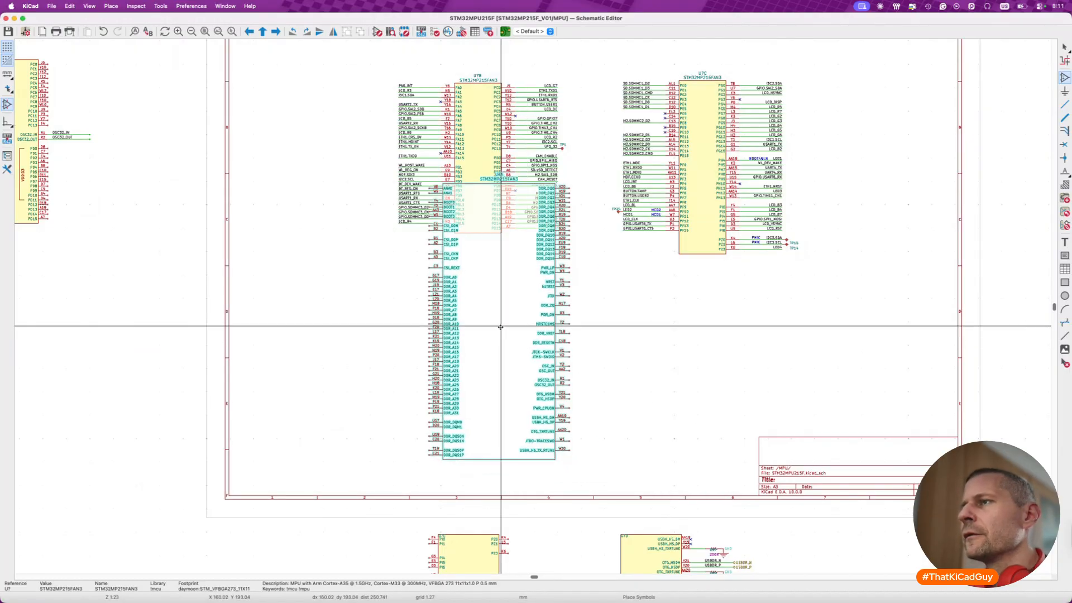
{"action": "scroll", "coordinate": [497, 324], "scroll_direction": "down", "scroll_amount": 3}
{"action": "left_click", "coordinate": [491, 364]}
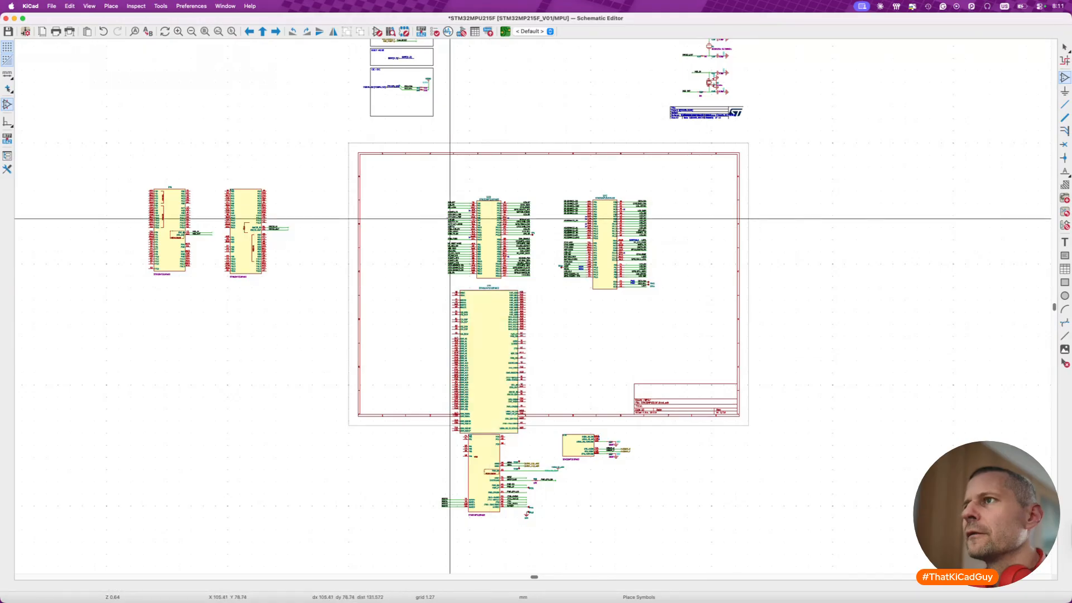
- Move units B and C with their nets up toward the sheet's upper border
{"action": "left_click_drag", "start_coordinate": [410, 168], "coordinate": [691, 304]}
{"action": "key", "text": "m"}
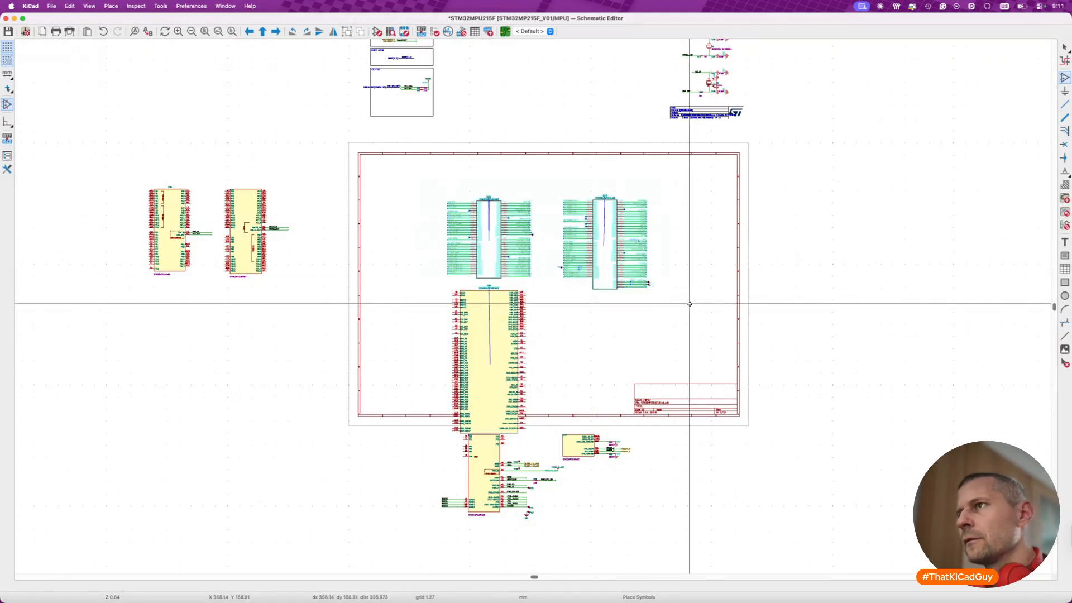
{"action": "left_click", "coordinate": [697, 272]}
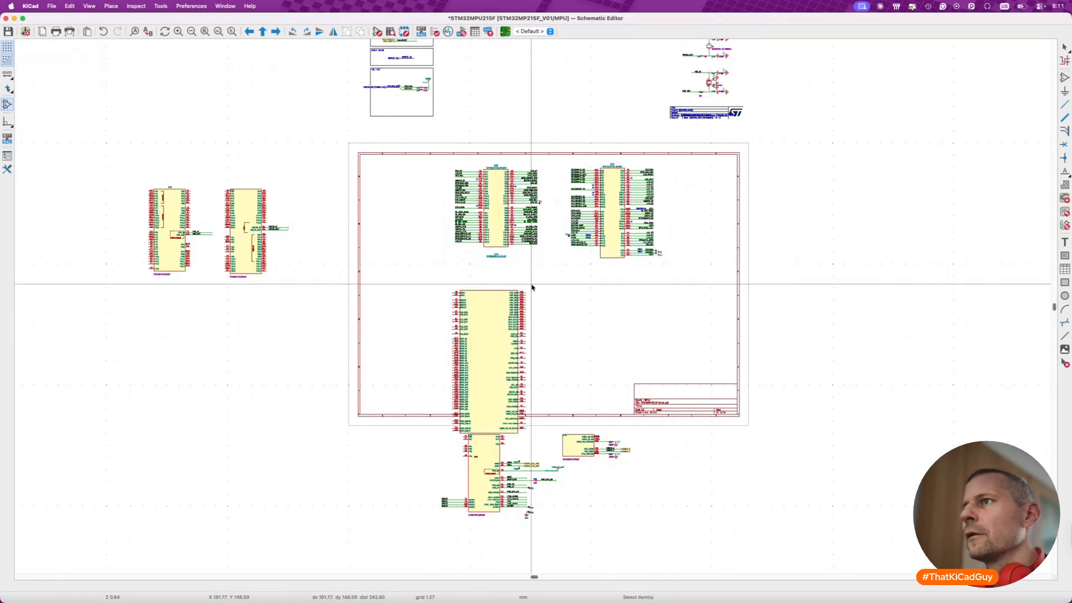
- Place unit A's STM32MP215FAN3 value text above its upper right corner and its reference above its upper left corner
{"action": "scroll", "coordinate": [495, 256], "scroll_direction": "up", "scroll_amount": 5}
{"action": "left_click_drag", "start_coordinate": [490, 253], "coordinate": [596, 292]}
{"action": "key", "text": "m"}
{"action": "left_click", "coordinate": [626, 381]}
{"action": "left_click", "coordinate": [619, 311]}
{"action": "key", "text": "m"}
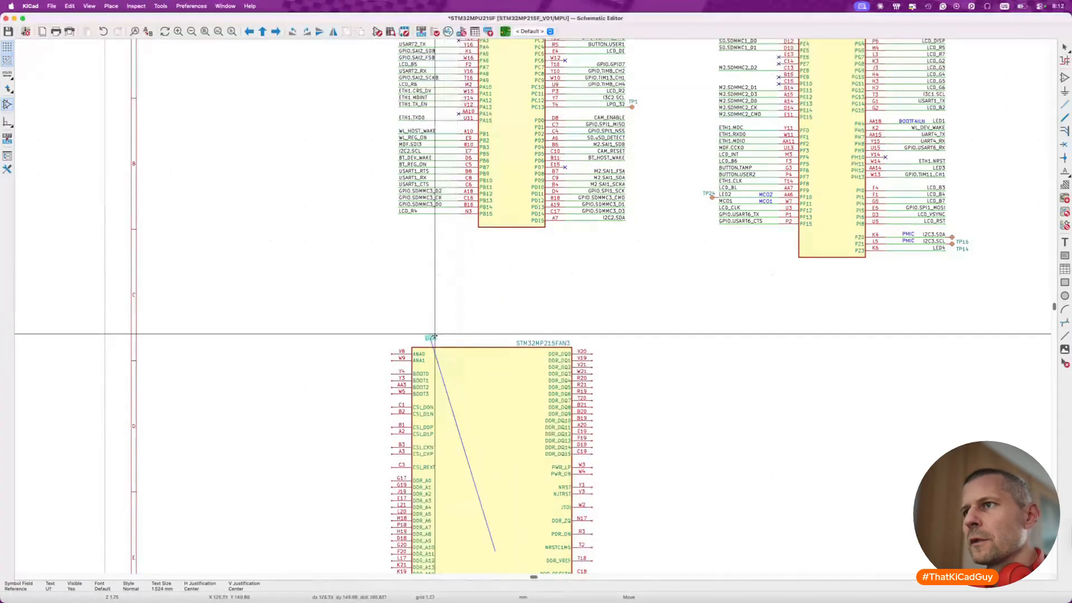
{"action": "left_click", "coordinate": [425, 342]}
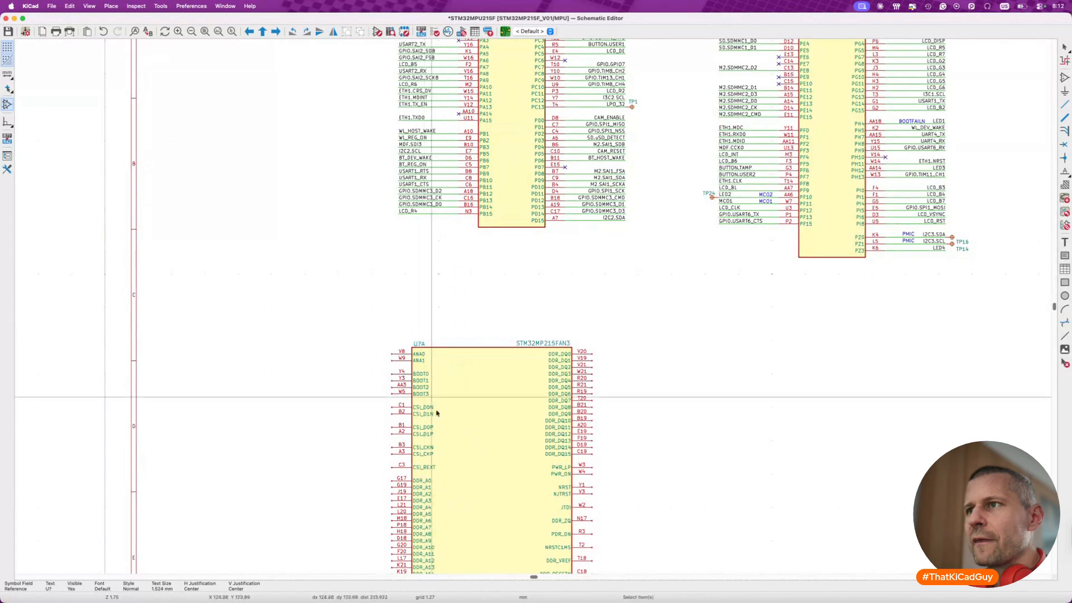
- Move unit A up to just below unit B, inside the sheet frame, and save the schematic
{"action": "key", "text": "m"}
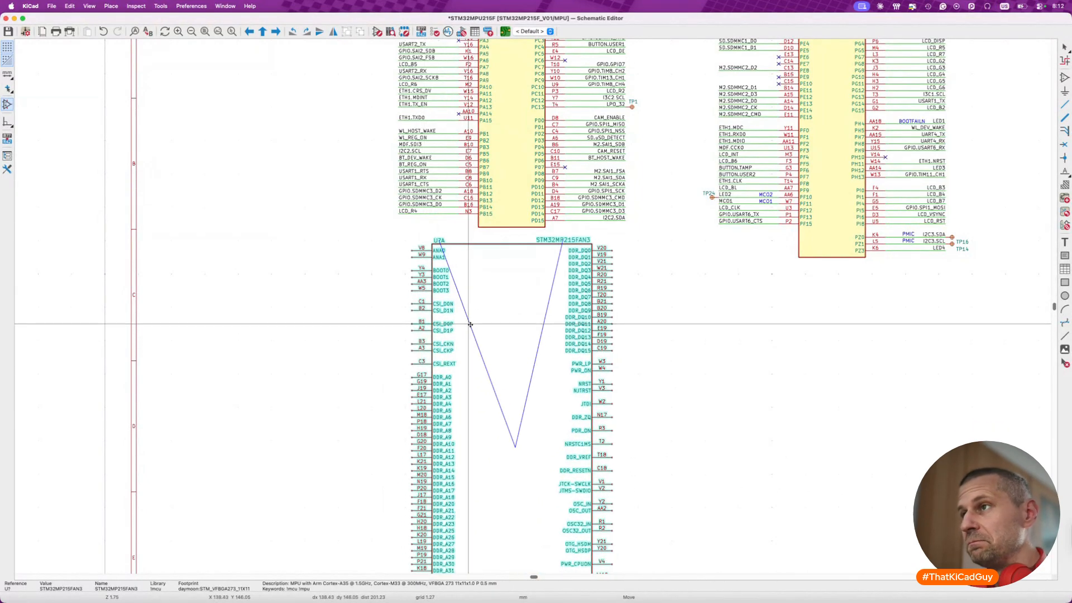
{"action": "left_click", "coordinate": [472, 328]}
{"action": "scroll", "coordinate": [472, 328], "scroll_direction": "down", "scroll_amount": 2}
{"action": "key", "text": "super+s"}
- Move the ANA0 and ANA1 nets with TP23, TP25 and the USBC_CC ADC labels from old U7C, mirrored, onto unit A's ANA0 and ANA1 pins
{"action": "scroll", "coordinate": [472, 328], "scroll_direction": "up", "scroll_amount": 1}
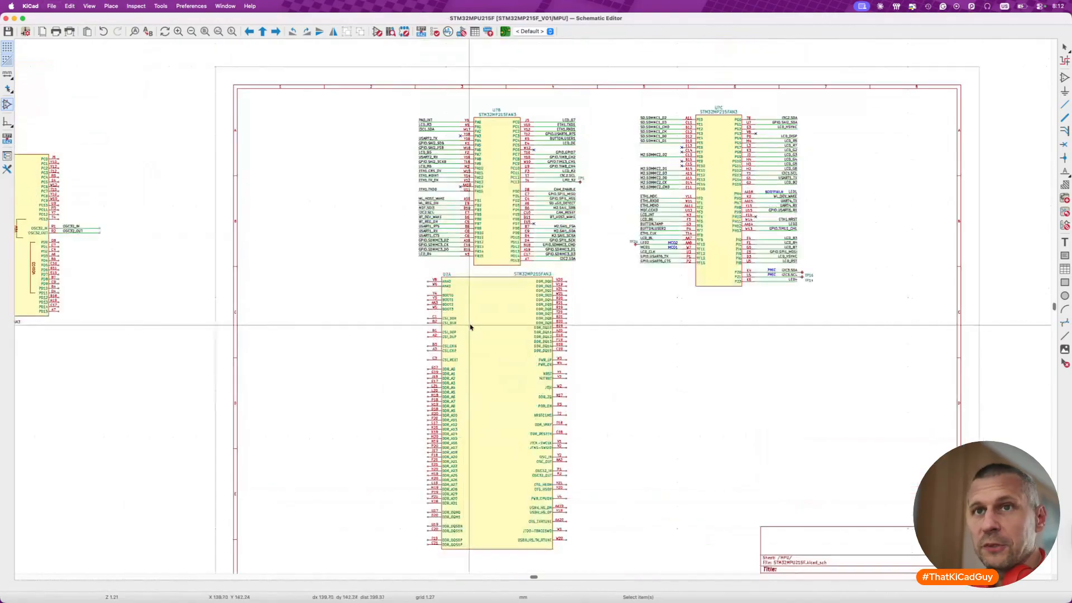
{"action": "scroll", "coordinate": [547, 345], "scroll_direction": "up", "scroll_amount": 3}
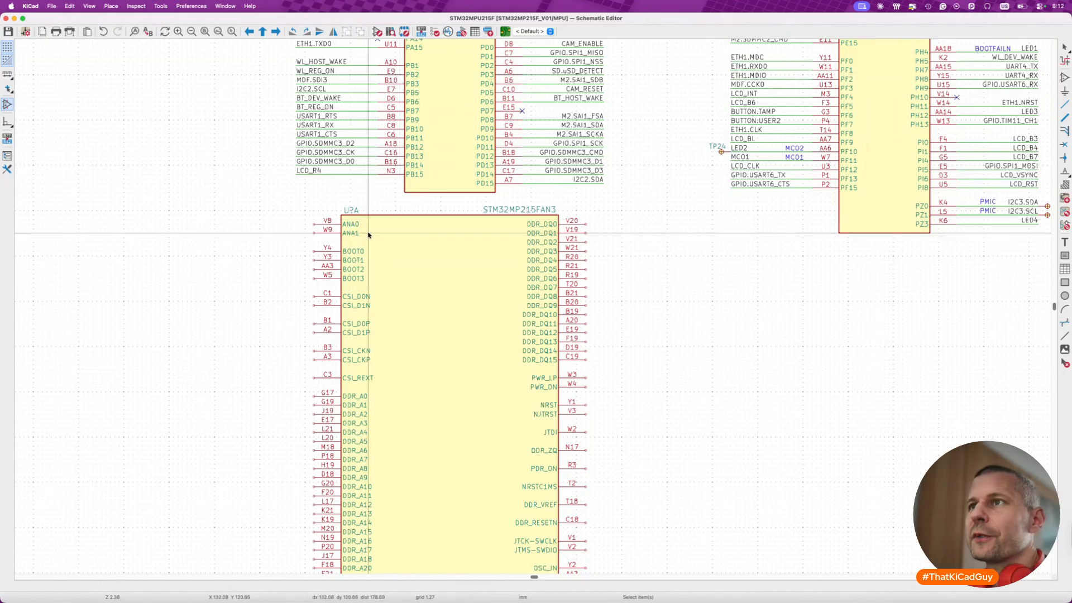
{"action": "scroll", "coordinate": [413, 360], "scroll_direction": "down", "scroll_amount": 10}
{"action": "scroll", "coordinate": [413, 360], "scroll_direction": "right", "scroll_amount": 4}
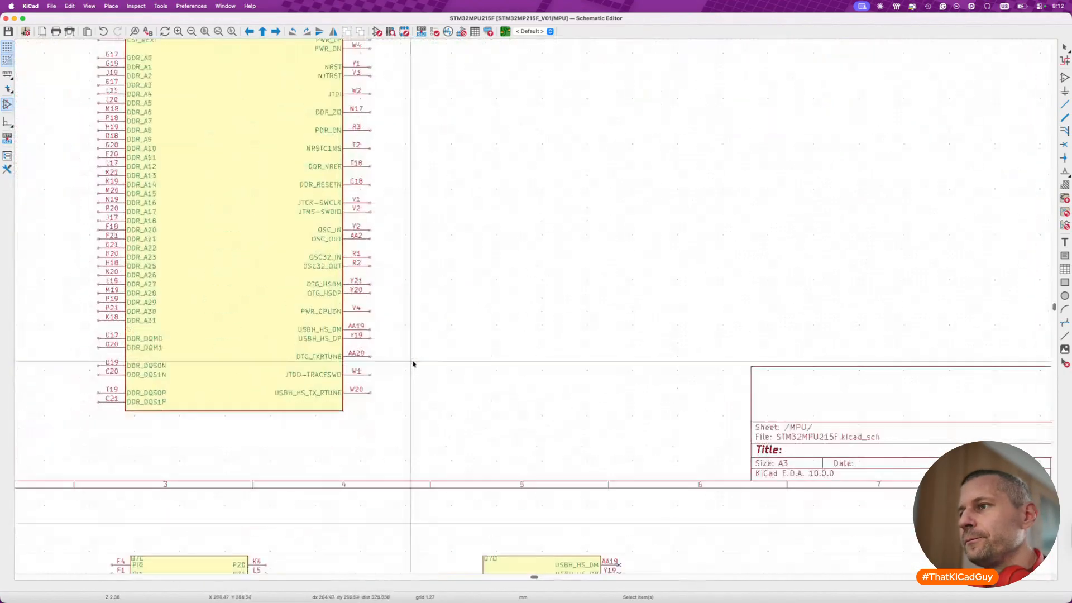
{"action": "scroll", "coordinate": [413, 364], "scroll_direction": "left", "scroll_amount": 6}
{"action": "scroll", "coordinate": [414, 364], "scroll_direction": "down", "scroll_amount": 3}
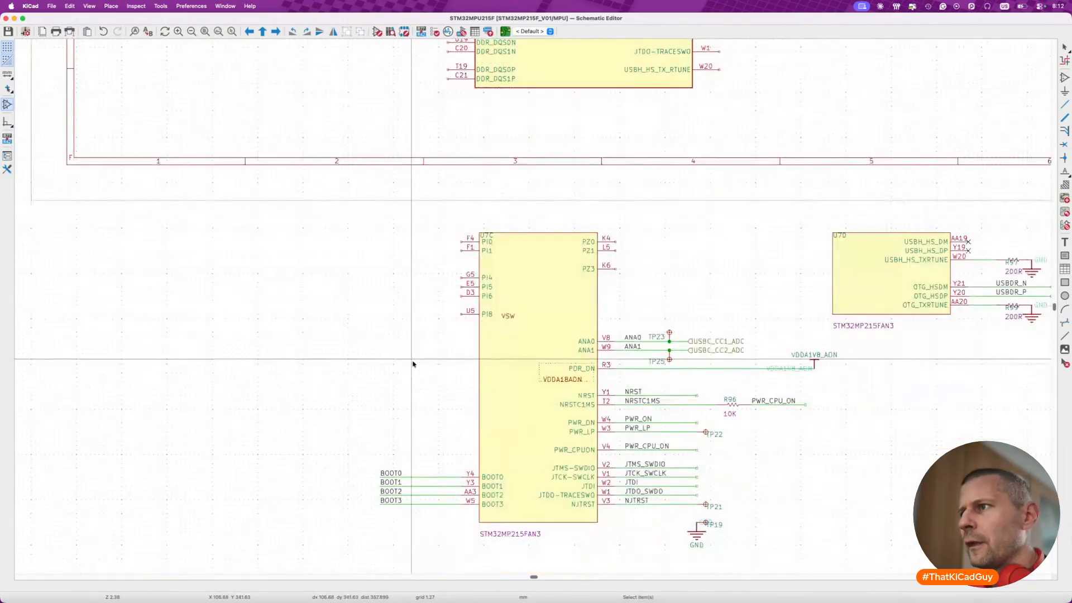
{"action": "left_click_drag", "start_coordinate": [550, 318], "coordinate": [755, 364]}
{"action": "key", "text": "m"}
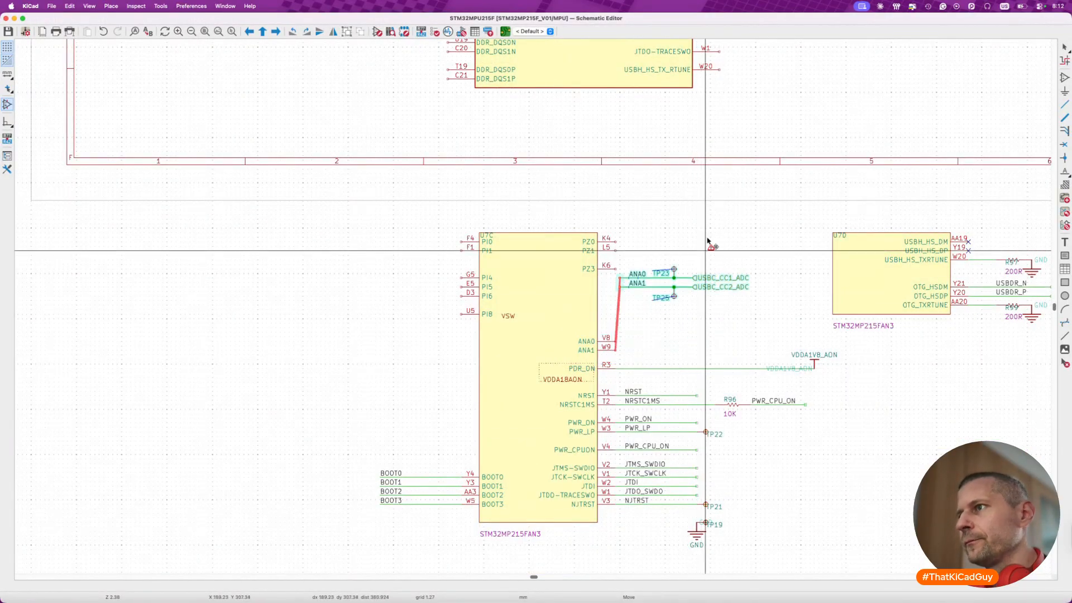
{"action": "scroll", "coordinate": [705, 257], "scroll_direction": "up", "scroll_amount": 10}
{"action": "key", "text": "x"}
{"action": "scroll", "coordinate": [462, 170], "scroll_direction": "up", "scroll_amount": 3}
{"action": "scroll", "coordinate": [462, 170], "scroll_direction": "left", "scroll_amount": 3}
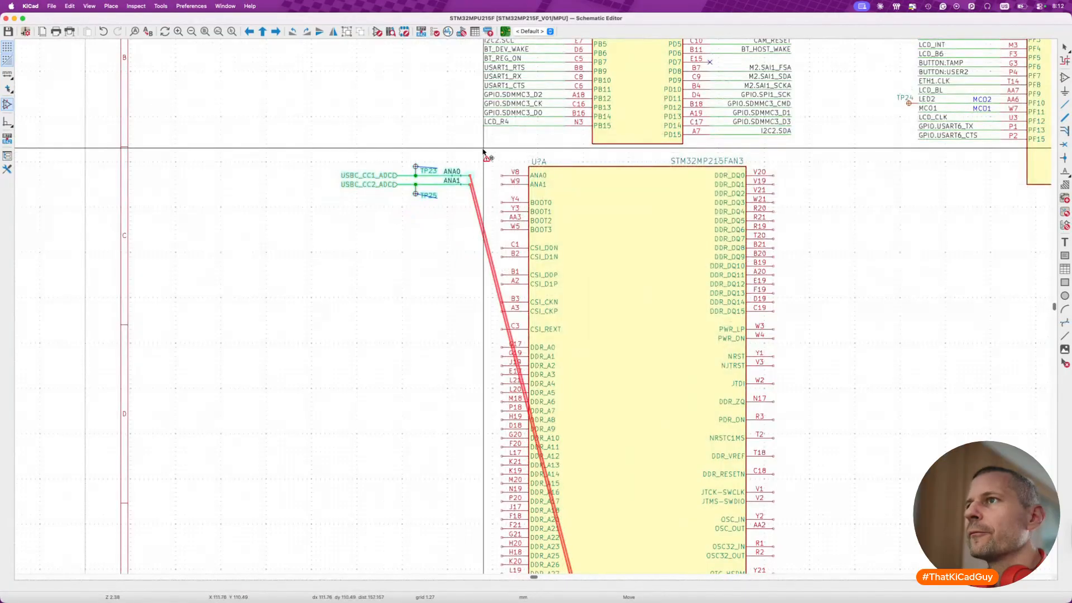
{"action": "left_click", "coordinate": [515, 151]}
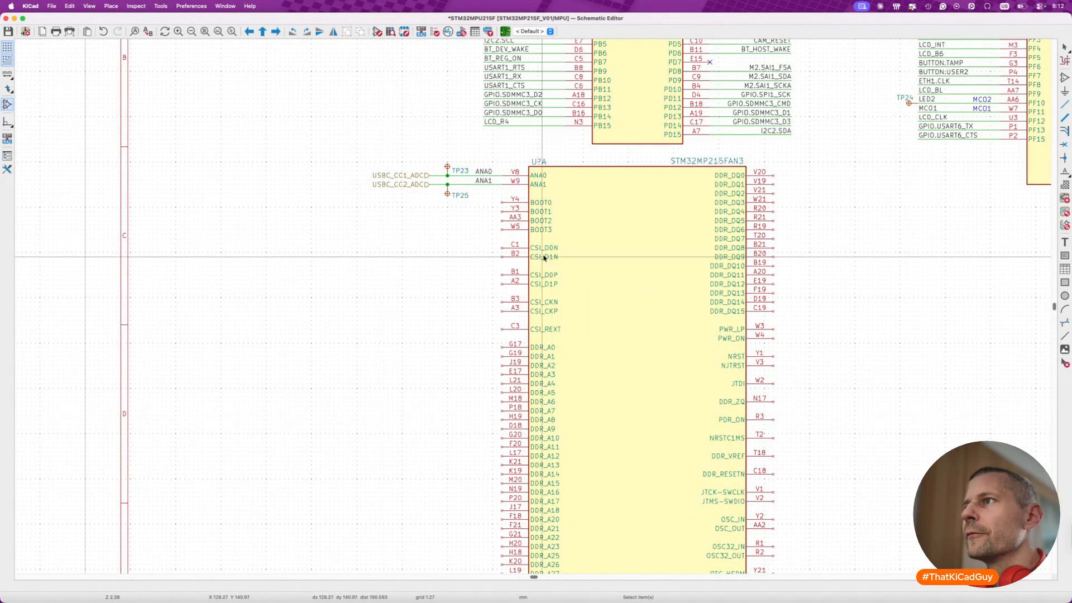
- Move the BOOT0 to BOOT3 labelled wires from old U7C onto the matching boot pins of unit A
{"action": "scroll", "coordinate": [545, 257], "scroll_direction": "down", "scroll_amount": 15}
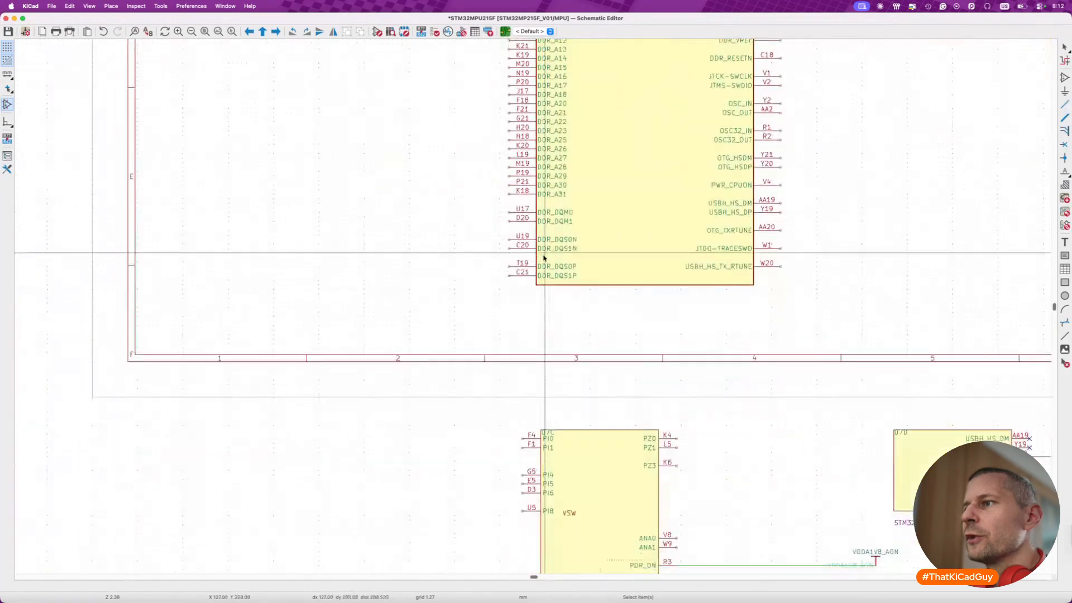
{"action": "left_click_drag", "start_coordinate": [420, 451], "coordinate": [542, 511]}
{"action": "key", "text": "m"}
{"action": "scroll", "coordinate": [543, 513], "scroll_direction": "up", "scroll_amount": 5}
{"action": "scroll", "coordinate": [543, 513], "scroll_direction": "up", "scroll_amount": 6}
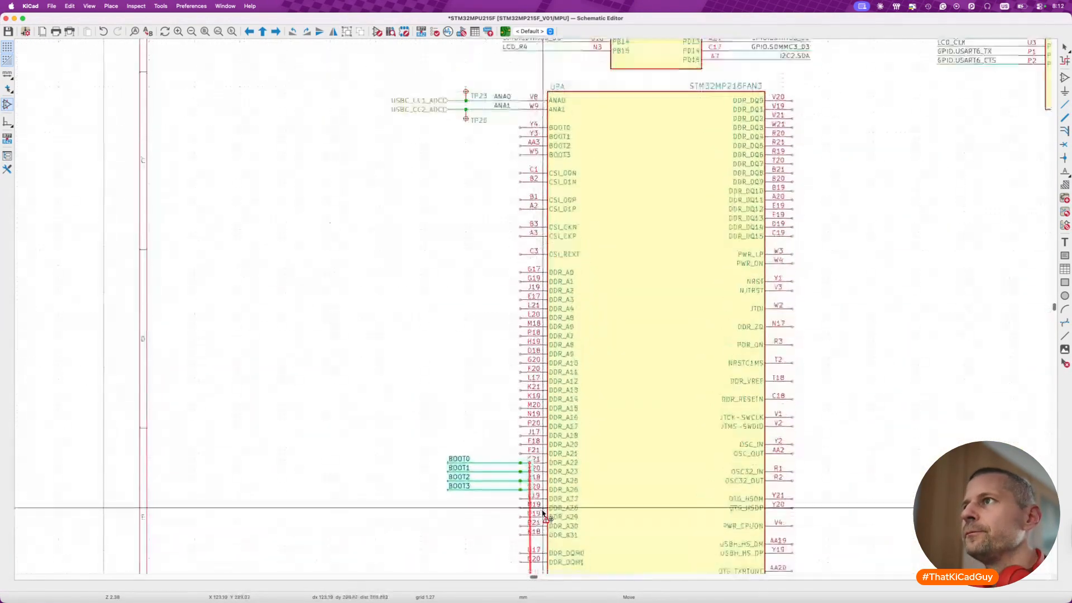
{"action": "left_click", "coordinate": [535, 247]}
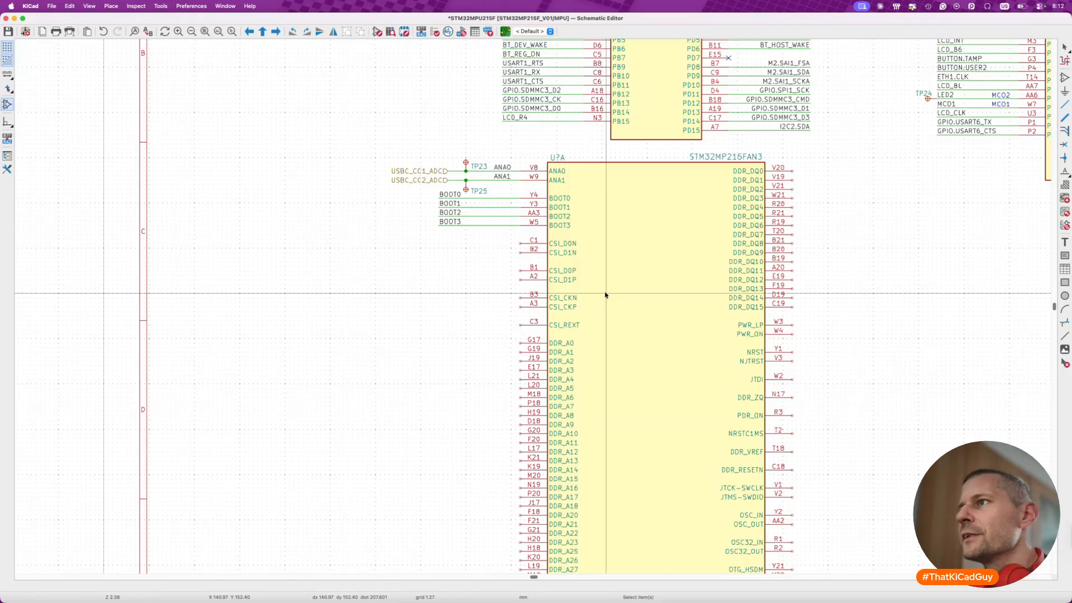
{"action": "scroll", "coordinate": [605, 295], "scroll_direction": "down", "scroll_amount": 3}
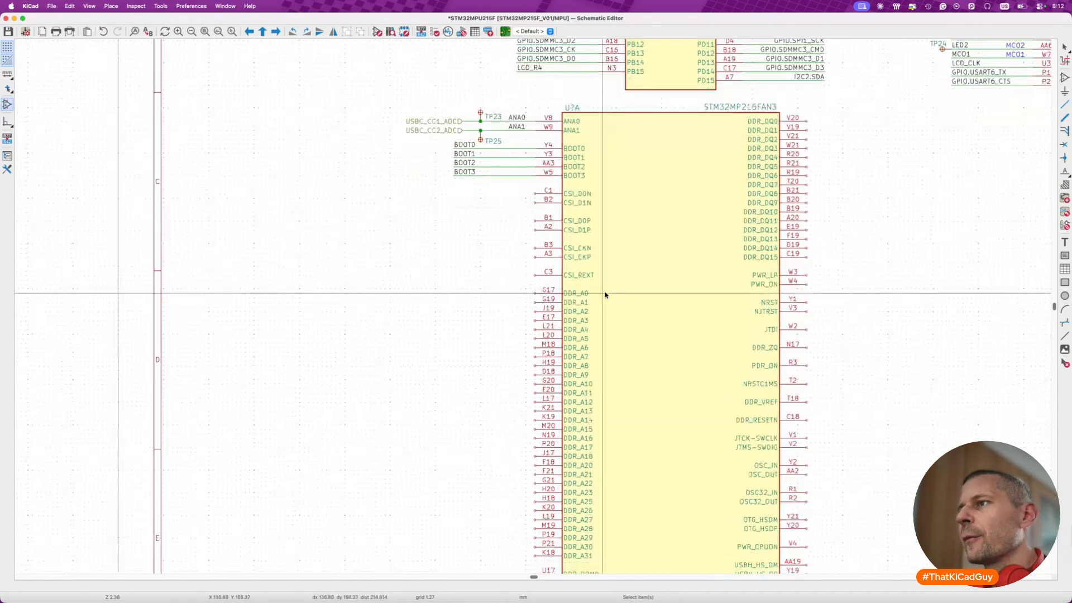
- Move the PWR_ON and PWR_LP wires with TP22 from old U7C, flipped vertically, onto unit A's PWR_LP and PWR_ON pins
{"action": "scroll", "coordinate": [605, 295], "scroll_direction": "down", "scroll_amount": 5}
{"action": "scroll", "coordinate": [605, 295], "scroll_direction": "right", "scroll_amount": 10}
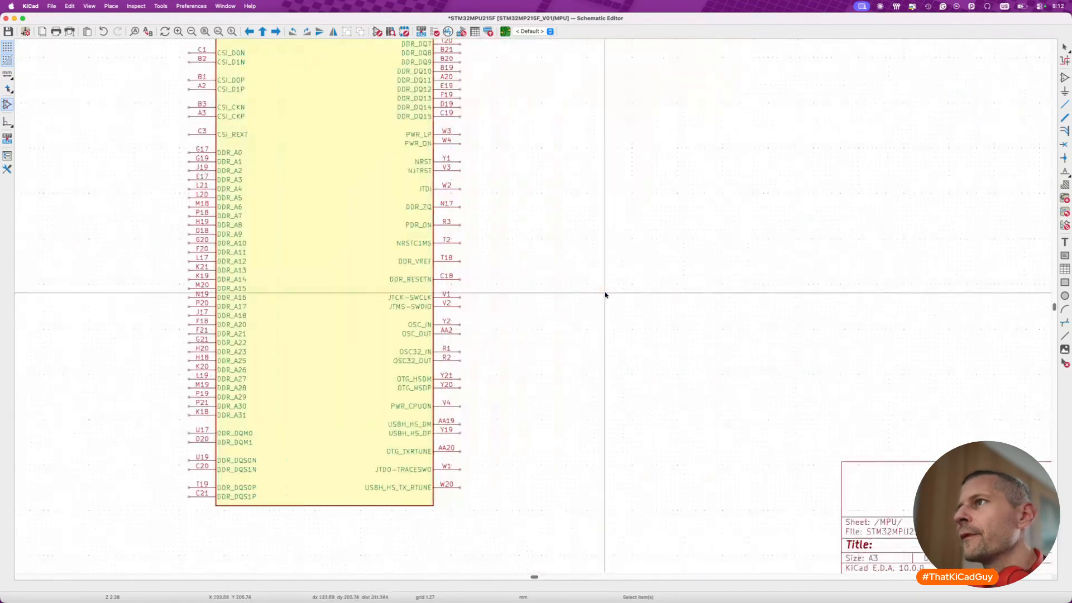
{"action": "scroll", "coordinate": [606, 295], "scroll_direction": "up", "scroll_amount": 8}
{"action": "scroll", "coordinate": [442, 183], "scroll_direction": "down", "scroll_amount": 5}
{"action": "scroll", "coordinate": [442, 183], "scroll_direction": "left", "scroll_amount": 4}
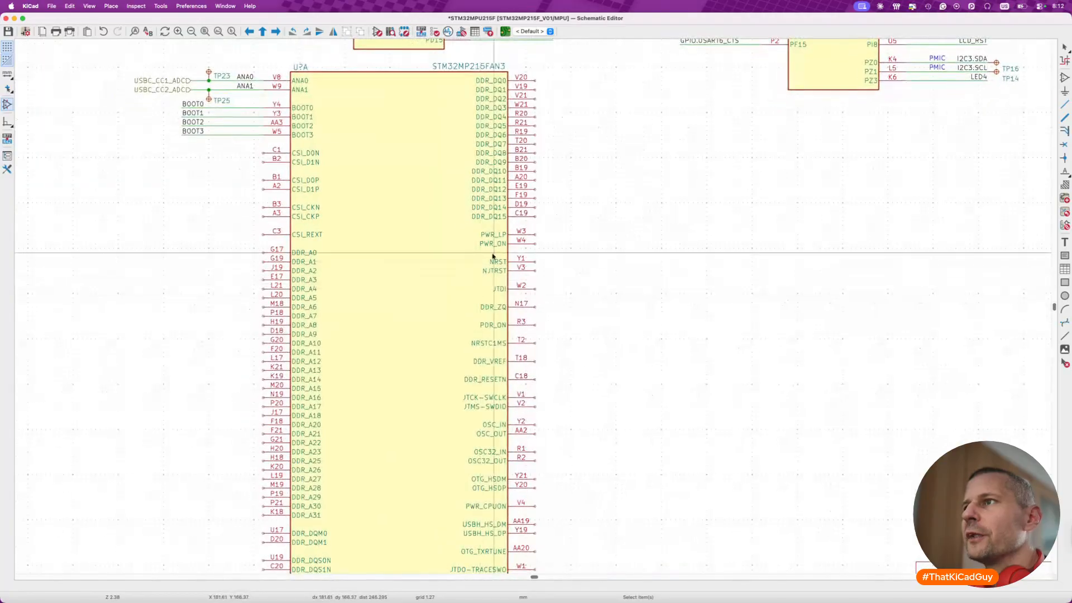
{"action": "scroll", "coordinate": [618, 376], "scroll_direction": "down", "scroll_amount": 20}
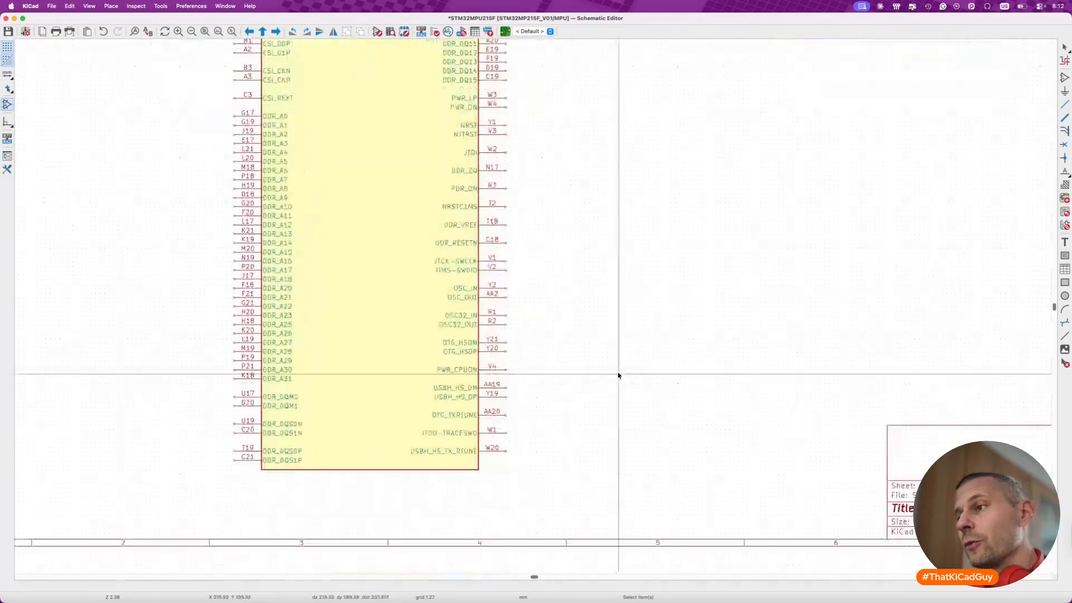
{"action": "scroll", "coordinate": [618, 375], "scroll_direction": "down", "scroll_amount": 1}
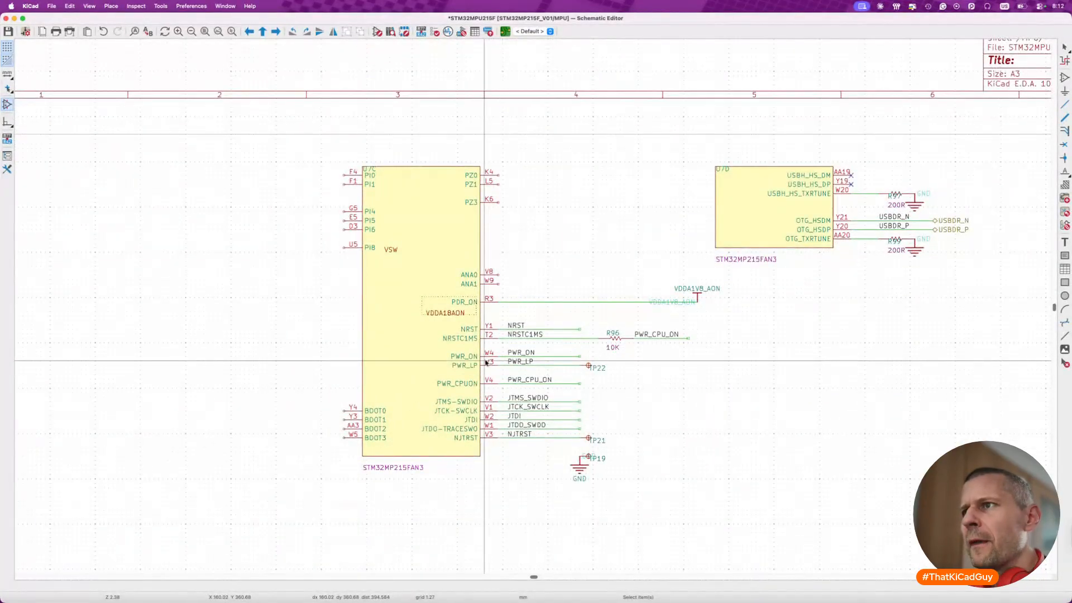
{"action": "left_click_drag", "start_coordinate": [463, 346], "coordinate": [589, 361]}
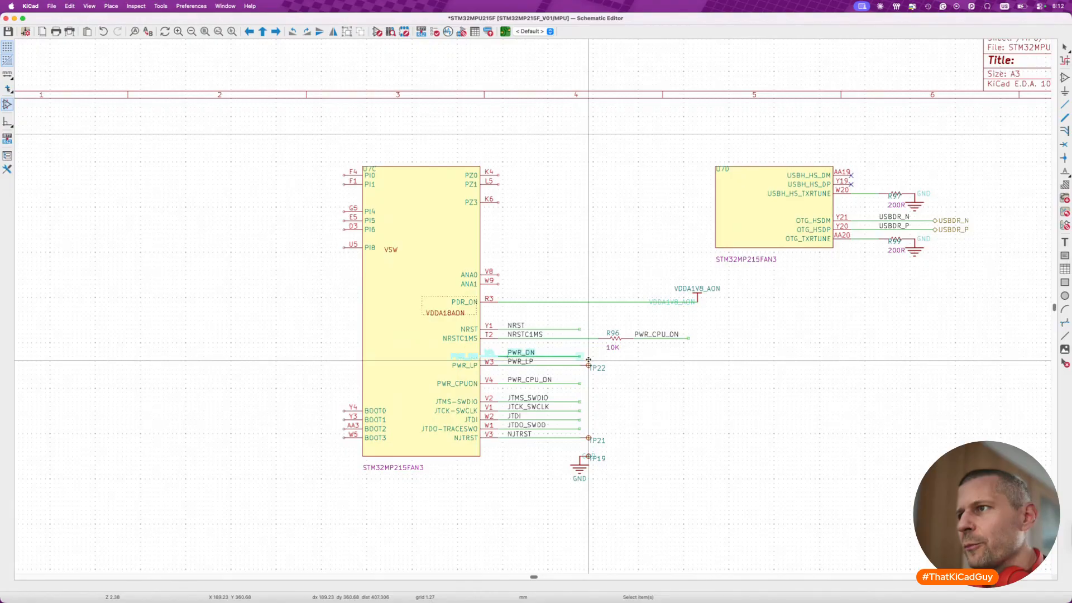
{"action": "left_click_drag", "start_coordinate": [449, 346], "coordinate": [608, 375]}
{"action": "key", "text": "m"}
{"action": "scroll", "coordinate": [571, 362], "scroll_direction": "up", "scroll_amount": 10}
{"action": "scroll", "coordinate": [570, 363], "scroll_direction": "up", "scroll_amount": 8}
{"action": "scroll", "coordinate": [604, 376], "scroll_direction": "right", "scroll_amount": 3}
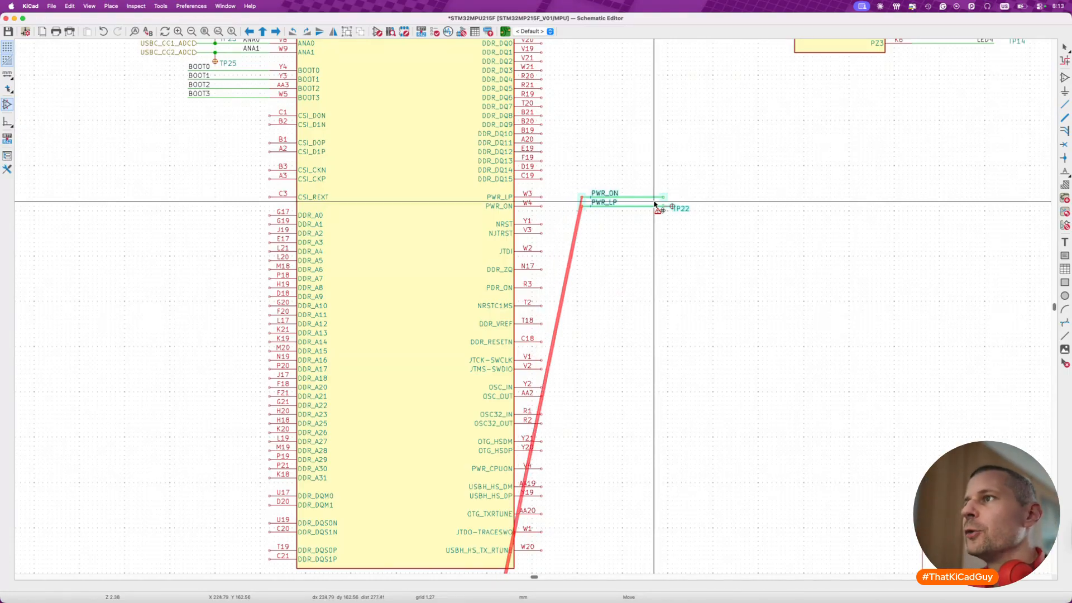
{"action": "key", "text": "y"}
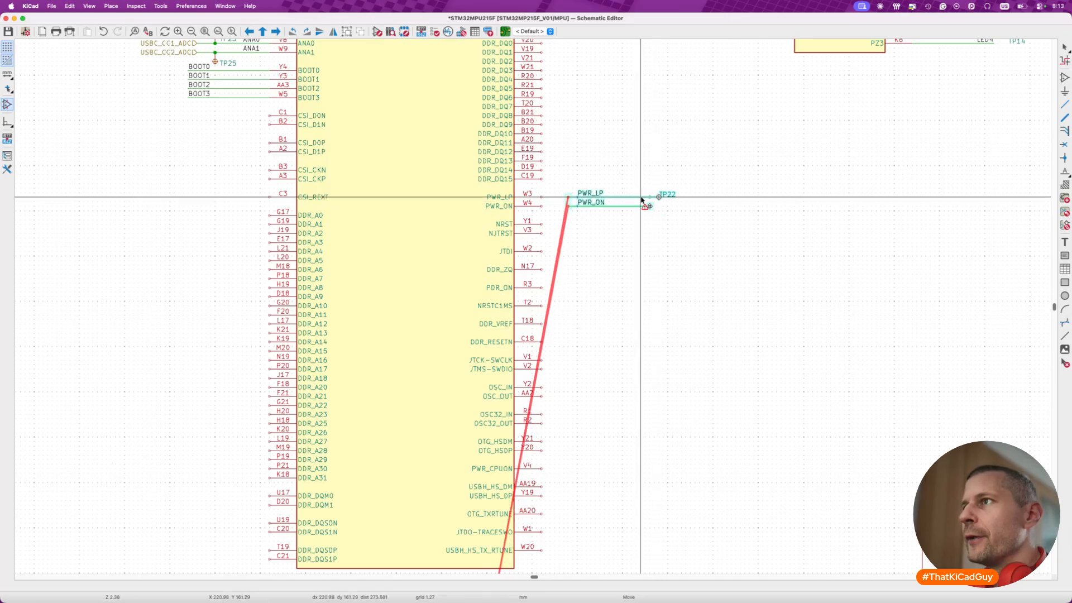
{"action": "left_click", "coordinate": [614, 202]}
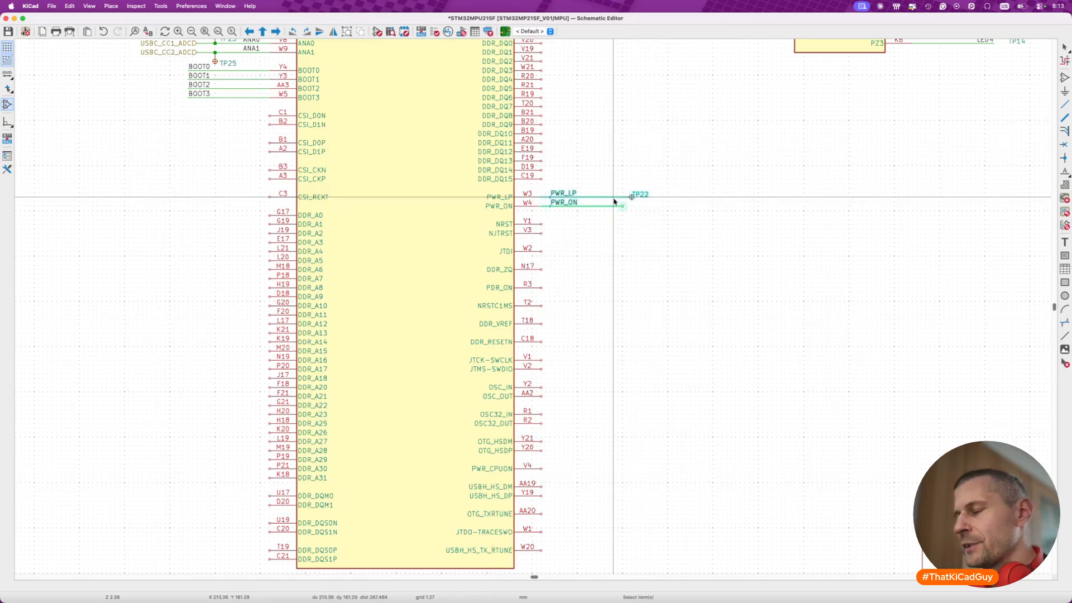
{"action": "left_click", "coordinate": [615, 225]}
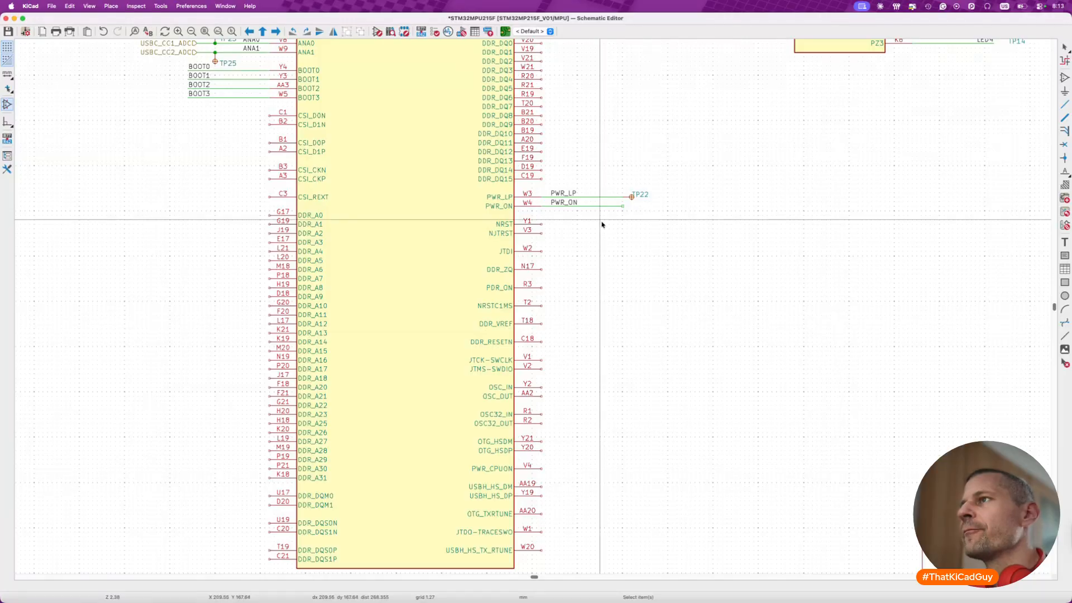
- Shift the PWR_LP and PWR_ON labels to the outer ends of their wires and save the schematic
{"action": "left_click", "coordinate": [569, 193]}
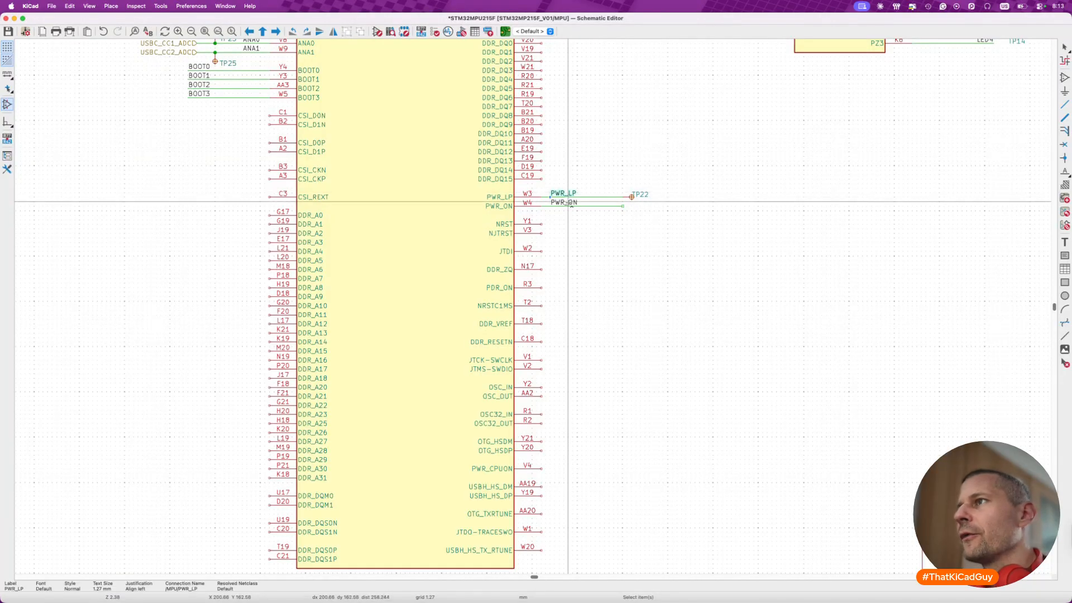
{"action": "left_click", "coordinate": [569, 203], "text": "shift"}
{"action": "left_click_drag", "start_coordinate": [569, 203], "coordinate": [640, 203]}
{"action": "left_click", "coordinate": [613, 233]}
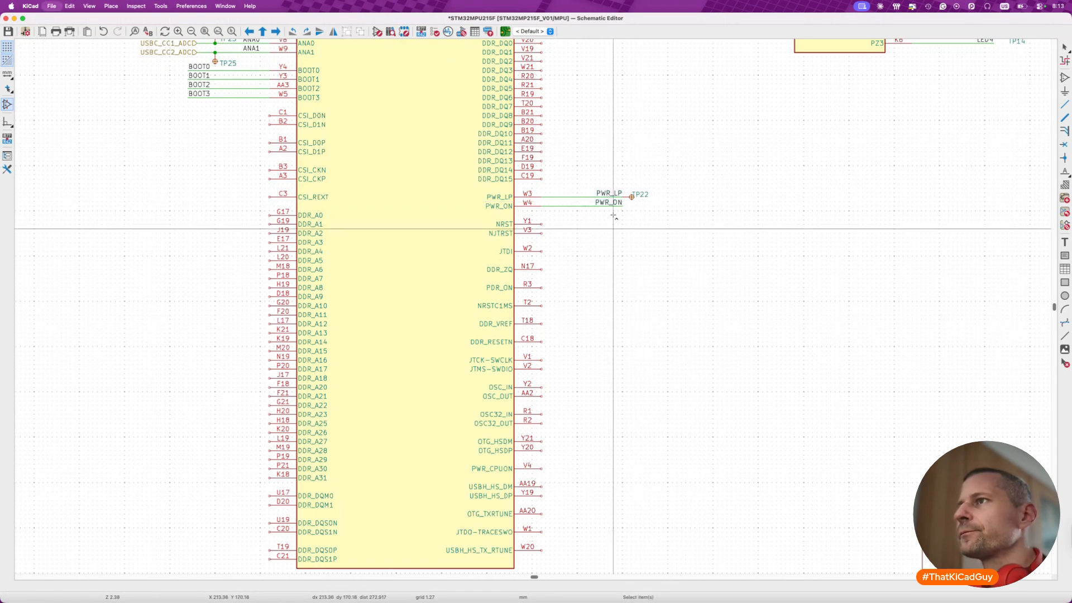
{"action": "key", "text": "super+s"}
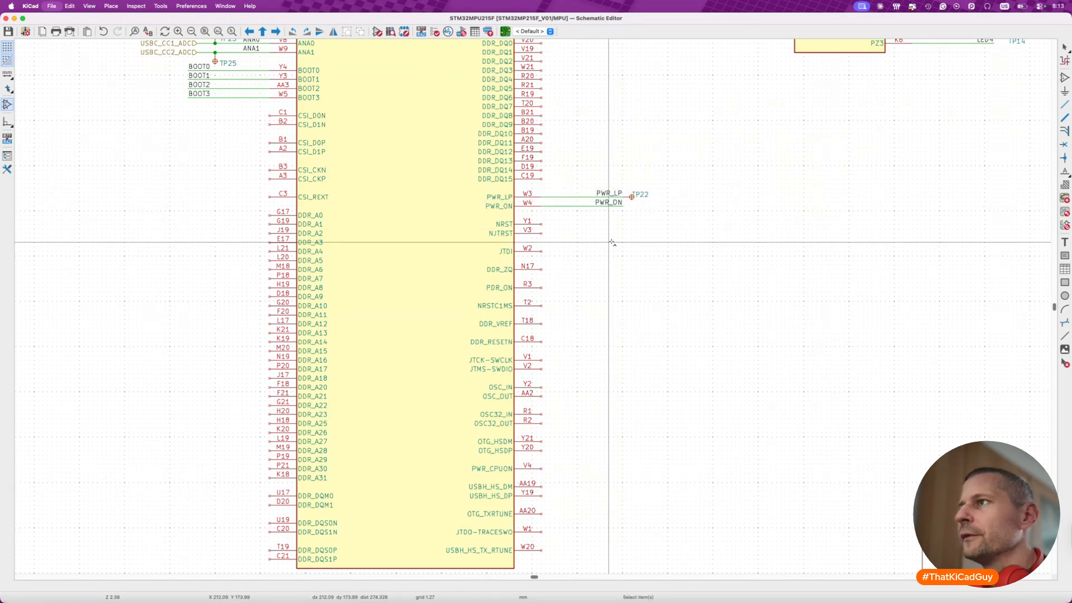
- Move the NRST wire from old U7C onto unit A's NRST pin and shift its label to the wire's outer end
{"action": "scroll", "coordinate": [612, 242], "scroll_direction": "down", "scroll_amount": 2}
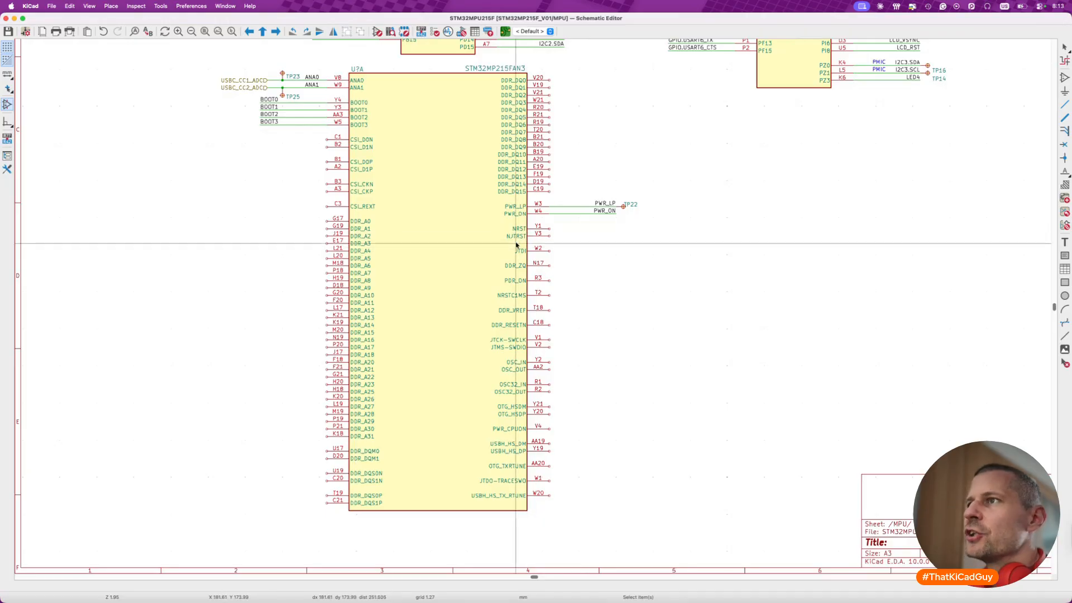
{"action": "scroll", "coordinate": [519, 252], "scroll_direction": "down", "scroll_amount": 10}
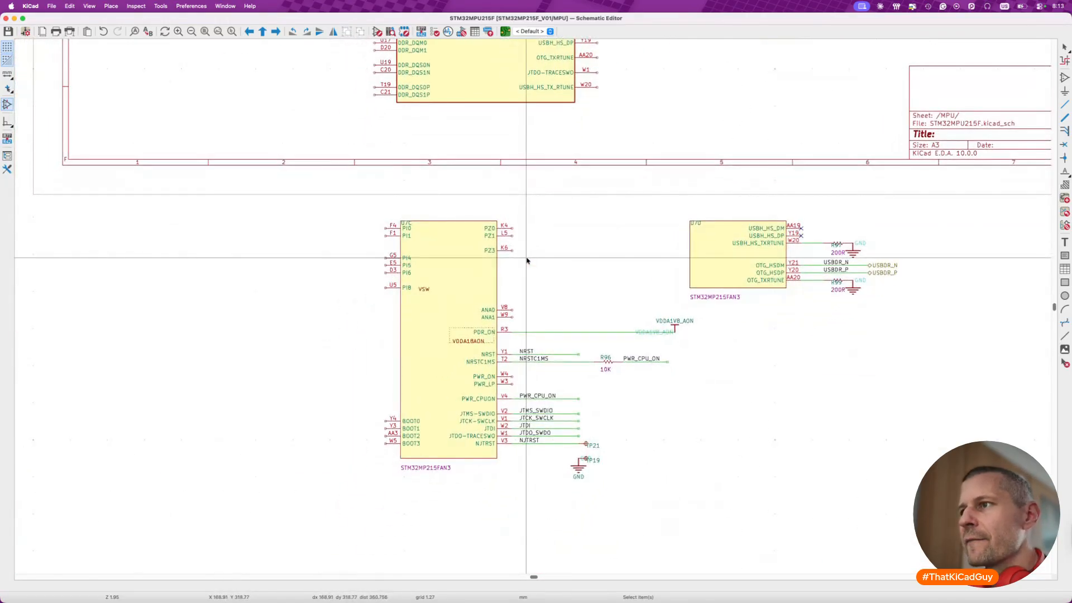
{"action": "left_click", "coordinate": [525, 352]}
{"action": "left_click", "coordinate": [570, 354], "text": "super"}
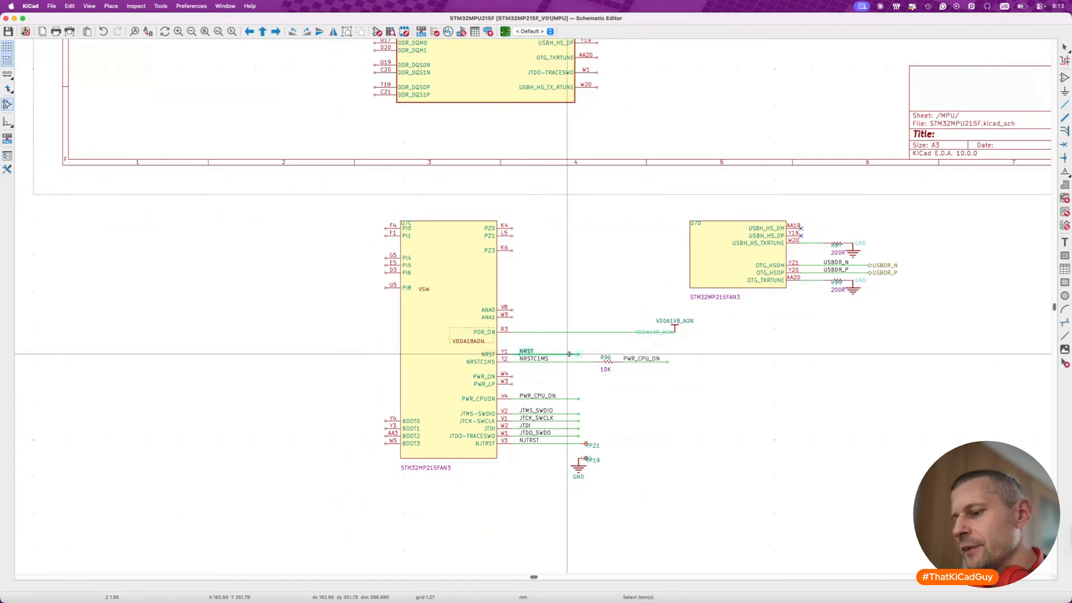
{"action": "key", "text": "m"}
{"action": "scroll", "coordinate": [569, 355], "scroll_direction": "up", "scroll_amount": 11}
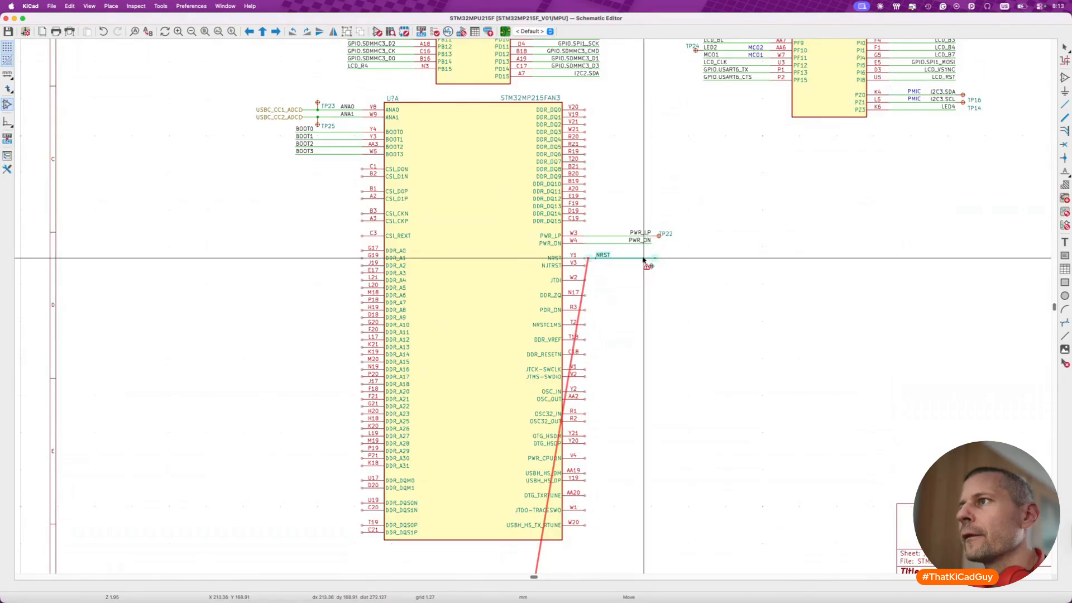
{"action": "left_click", "coordinate": [642, 258]}
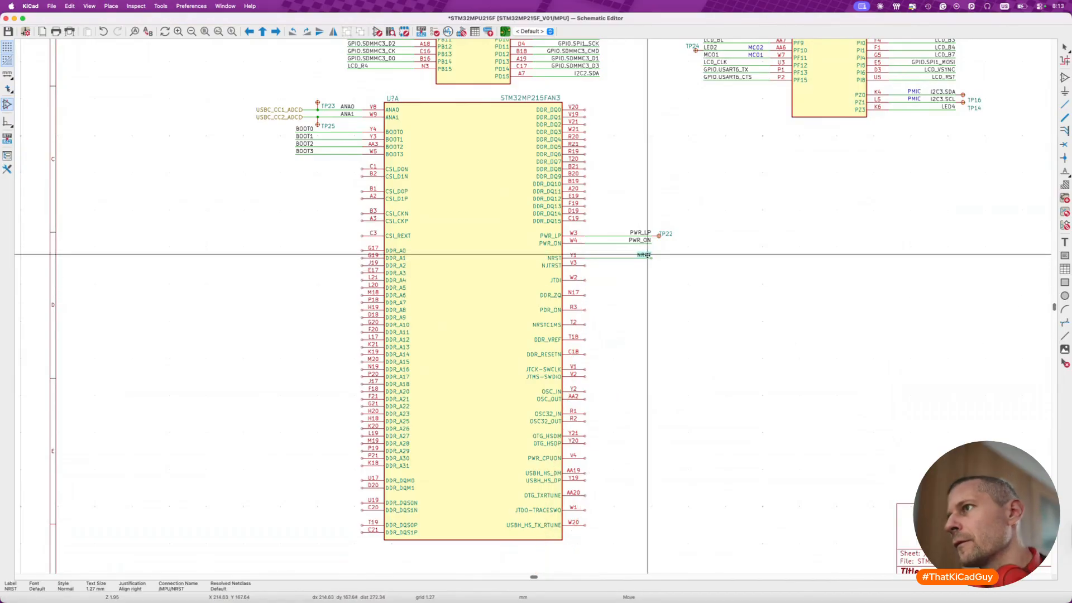
- Move the NJTRST wire with TP21 onto unit A's NJTRST pin, shift its label to the outer end, and save
{"action": "scroll", "coordinate": [637, 328], "scroll_direction": "down", "scroll_amount": 10}
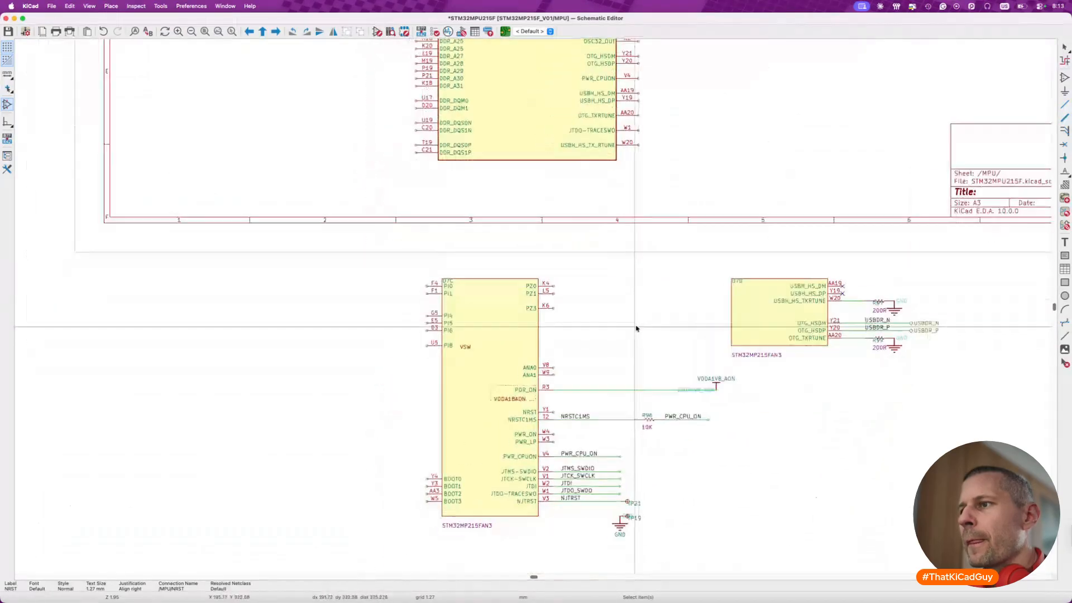
{"action": "left_click", "coordinate": [597, 388]}
{"action": "left_click", "coordinate": [610, 392], "text": "shift"}
{"action": "left_click", "coordinate": [649, 391], "text": "shift"}
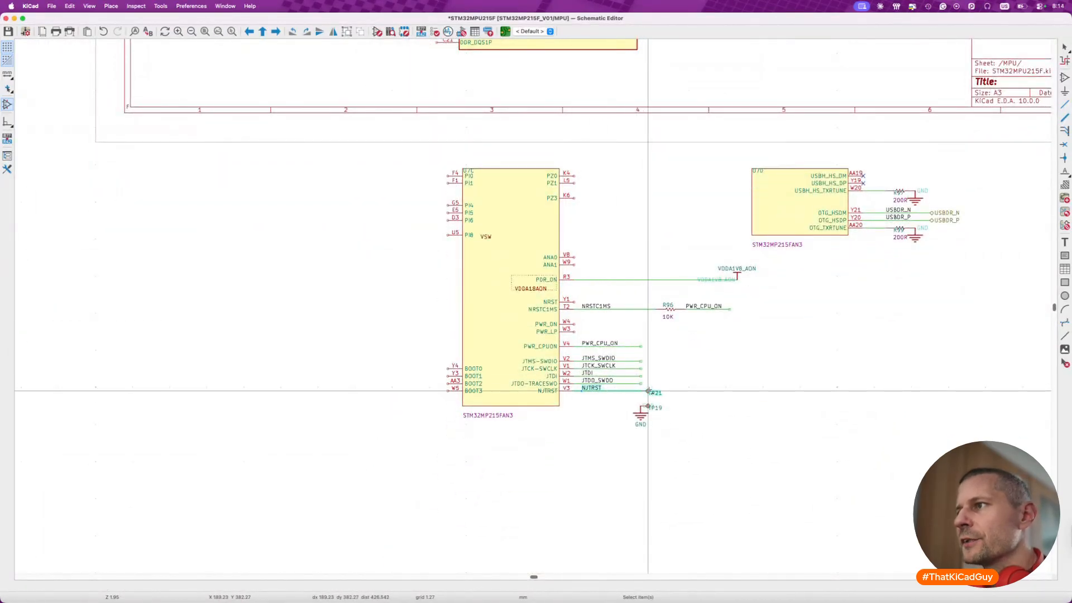
{"action": "key", "text": "m"}
{"action": "scroll", "coordinate": [649, 391], "scroll_direction": "up", "scroll_amount": 5}
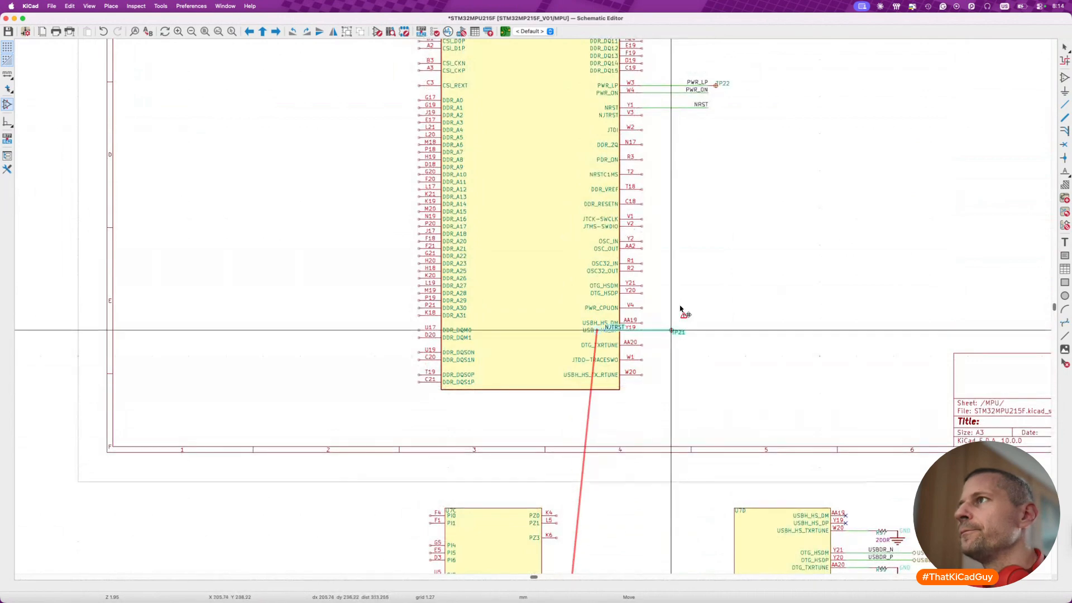
{"action": "left_click", "coordinate": [716, 115]}
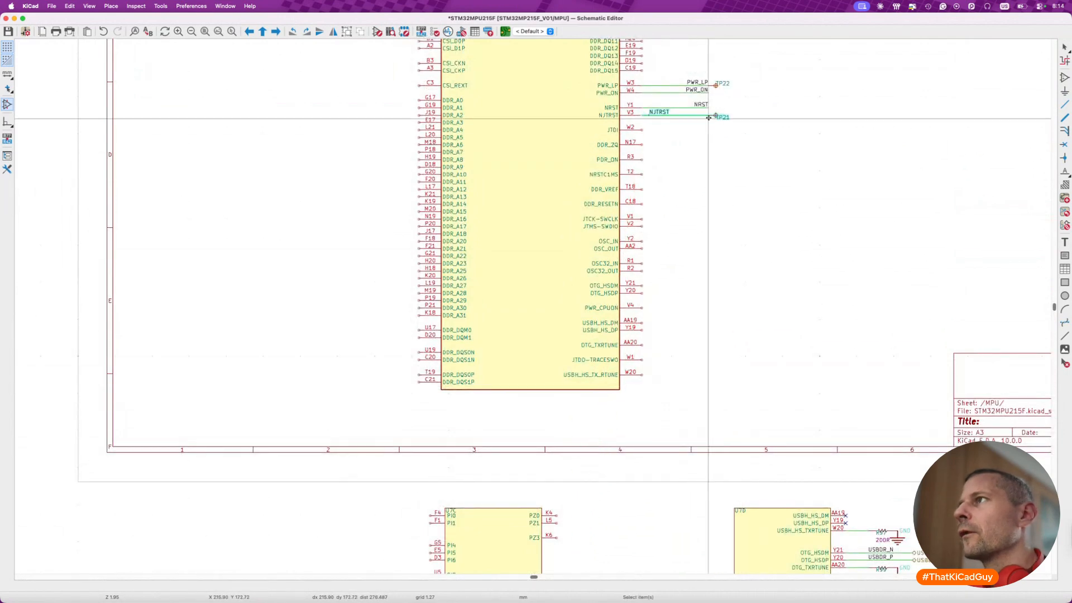
{"action": "left_click", "coordinate": [668, 112]}
{"action": "left_click_drag", "start_coordinate": [667, 113], "coordinate": [727, 113]}
{"action": "key", "text": "super+s"}
- Compare the JTAG pins on old U7C and unit A, and open unit A's STM32MP215FAN3 symbol in the Symbol Editor
{"action": "scroll", "coordinate": [573, 405], "scroll_direction": "down", "scroll_amount": 10}
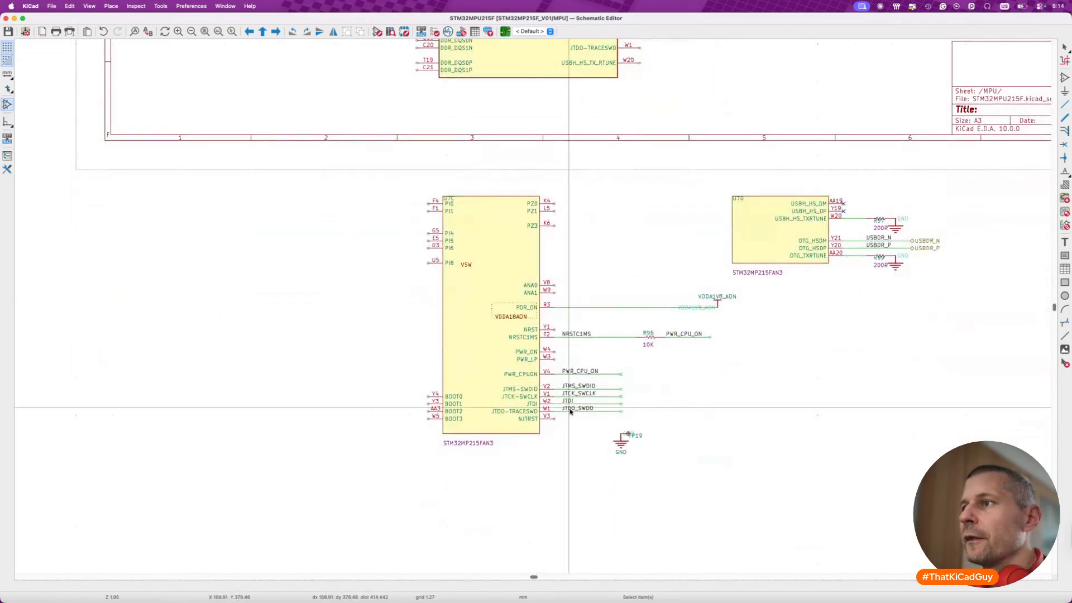
{"action": "scroll", "coordinate": [553, 408], "scroll_direction": "up", "scroll_amount": 15}
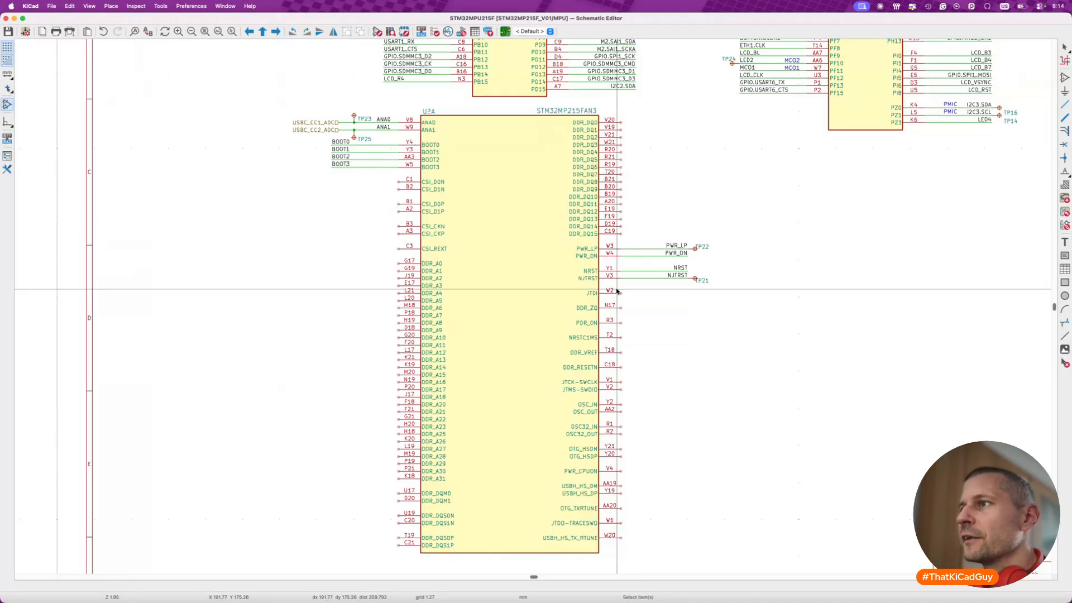
{"action": "left_click", "coordinate": [585, 287]}
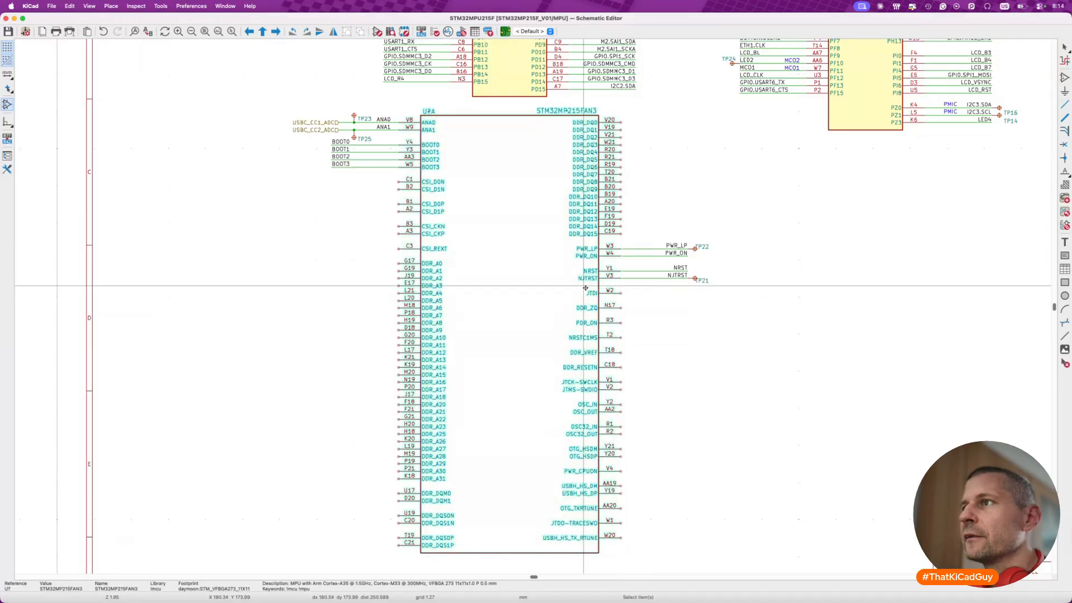
{"action": "double_click", "coordinate": [585, 288]}
{"action": "left_click", "coordinate": [558, 494]}
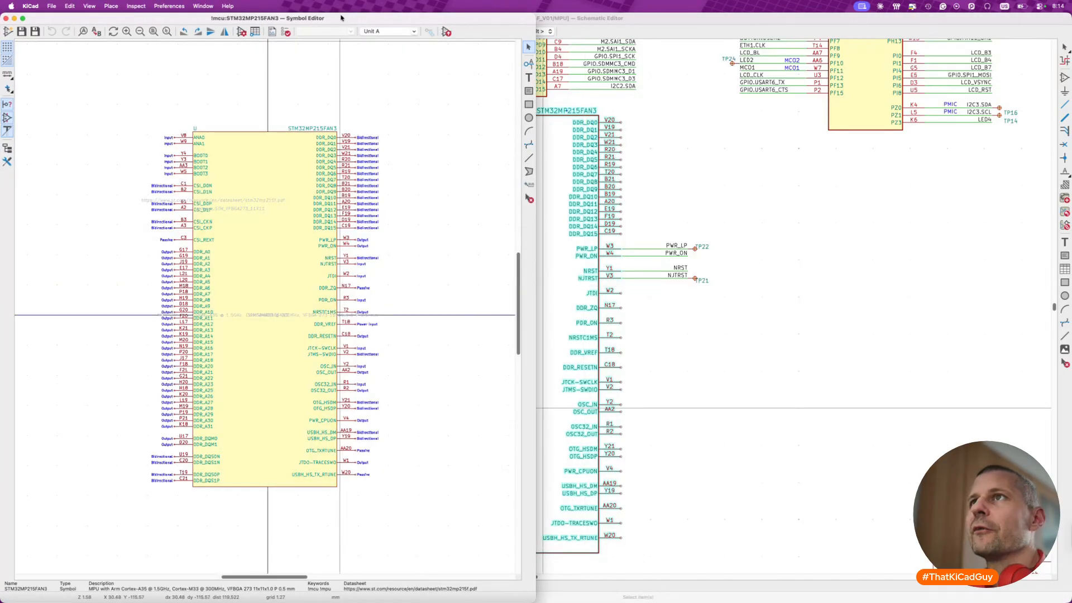
- Stack the JTDI, JTCK-SWCLK and JTMS-SWDIO pins directly beneath the NJTRST pin
{"action": "scroll", "coordinate": [304, 239], "scroll_direction": "up", "scroll_amount": 5}
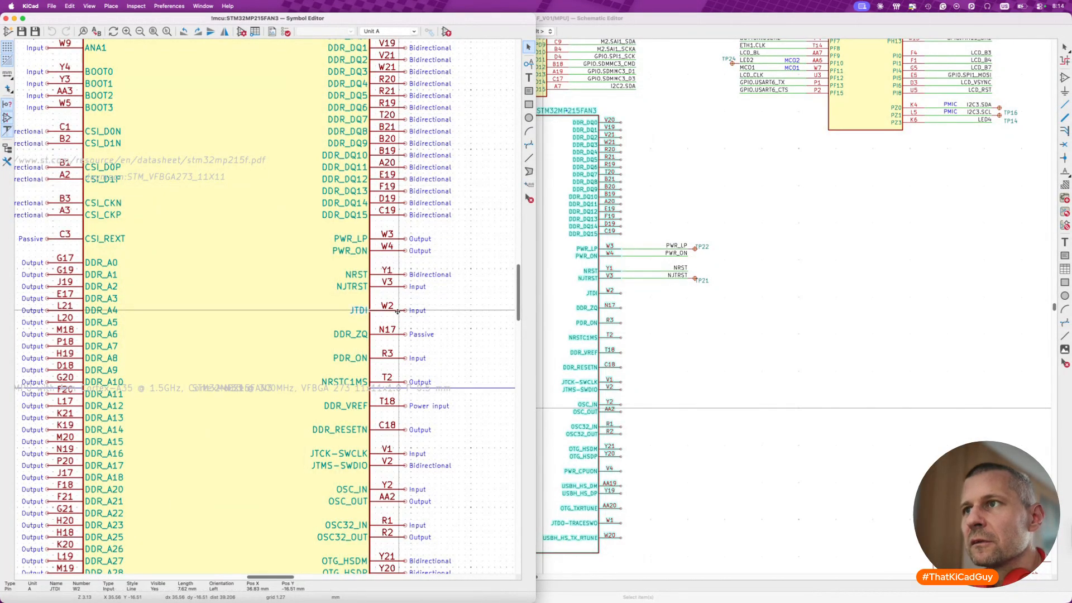
{"action": "left_click_drag", "start_coordinate": [399, 314], "coordinate": [400, 301]}
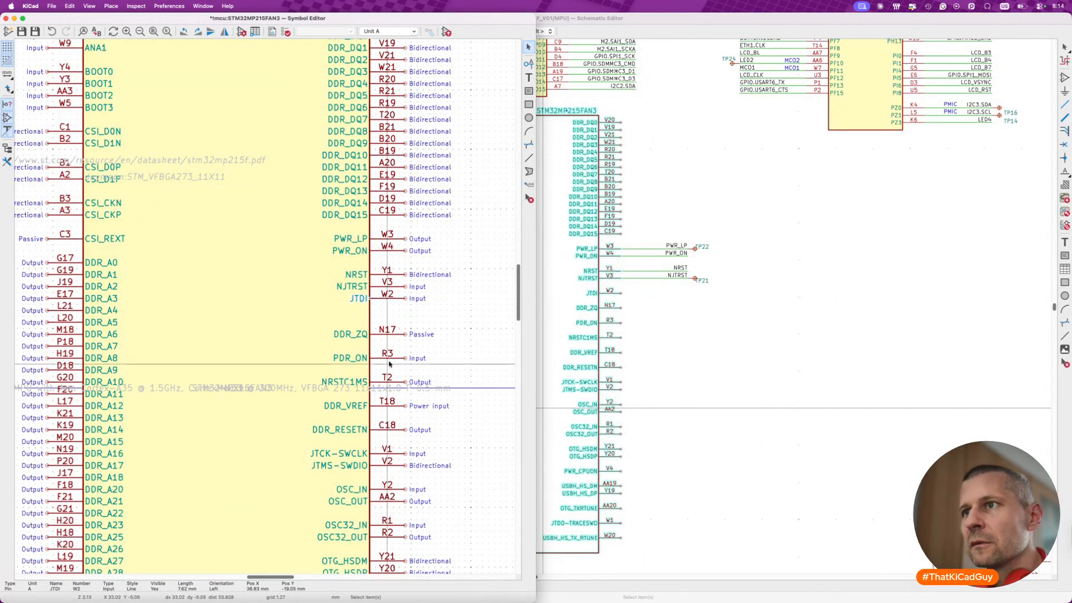
{"action": "left_click_drag", "start_coordinate": [398, 455], "coordinate": [406, 311]}
{"action": "left_click", "coordinate": [404, 311]}
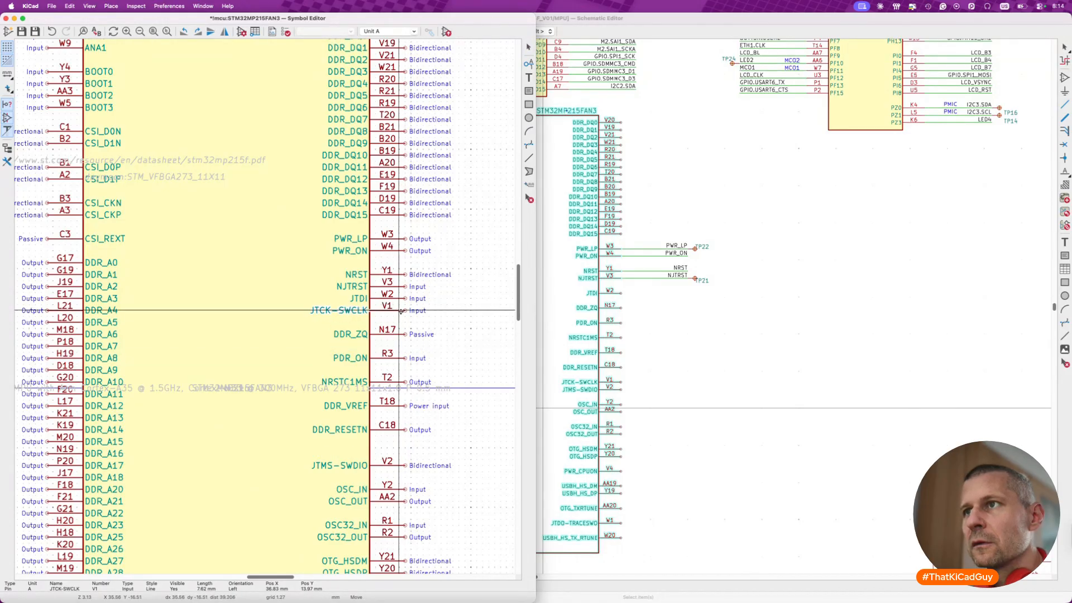
{"action": "left_click_drag", "start_coordinate": [403, 461], "coordinate": [410, 396]}
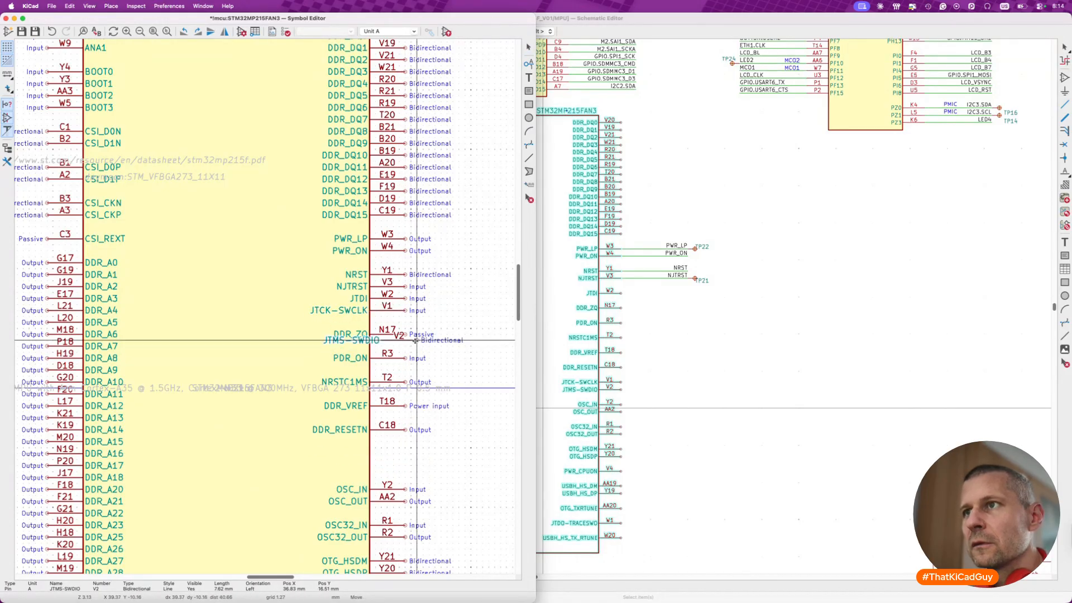
{"action": "left_click", "coordinate": [407, 322]}
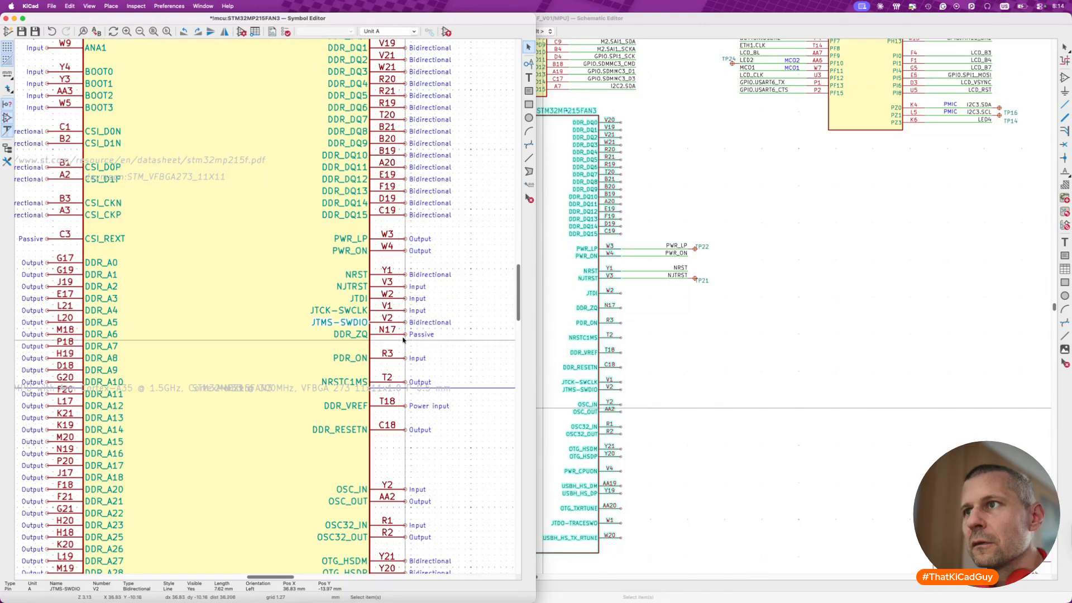
- Park the DDR_ZQ pin outside the symbol body, beyond its upper right corner
{"action": "key", "text": "m"}
{"action": "scroll", "coordinate": [352, 208], "scroll_direction": "up", "scroll_amount": 8}
{"action": "left_click", "coordinate": [404, 177]}
{"action": "scroll", "coordinate": [356, 338], "scroll_direction": "down", "scroll_amount": 9}
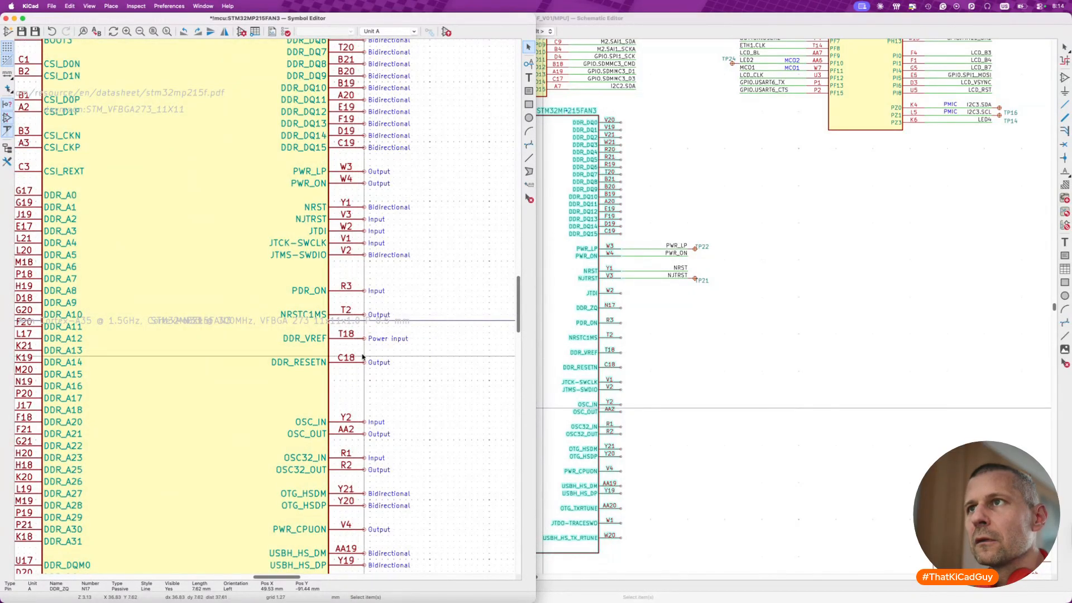
- Move the JTDO-TRACESWO pin up to directly beneath JTMS-SWDIO, completing the JTAG pin group
{"action": "left_click_drag", "start_coordinate": [237, 157], "coordinate": [443, 272]}
{"action": "scroll", "coordinate": [419, 366], "scroll_direction": "down", "scroll_amount": 3}
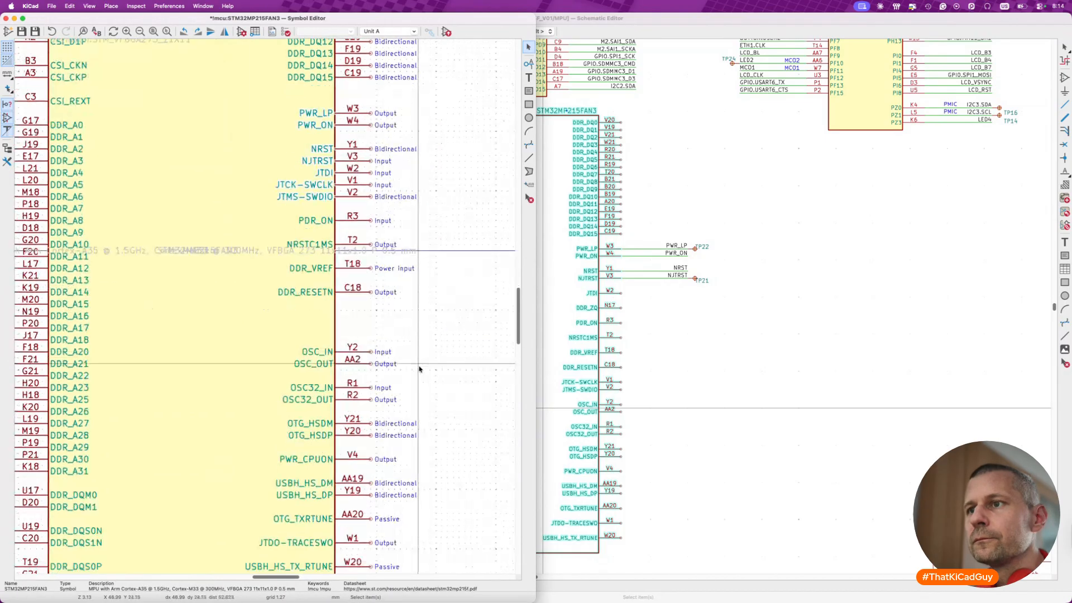
{"action": "scroll", "coordinate": [364, 503], "scroll_direction": "down", "scroll_amount": 2}
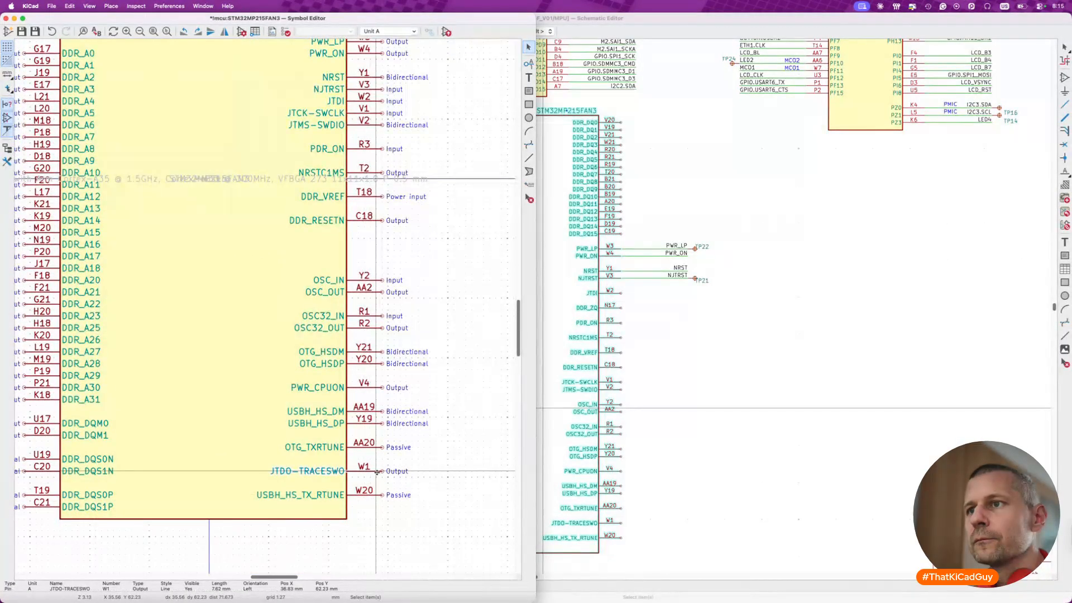
{"action": "scroll", "coordinate": [376, 471], "scroll_direction": "up", "scroll_amount": 5}
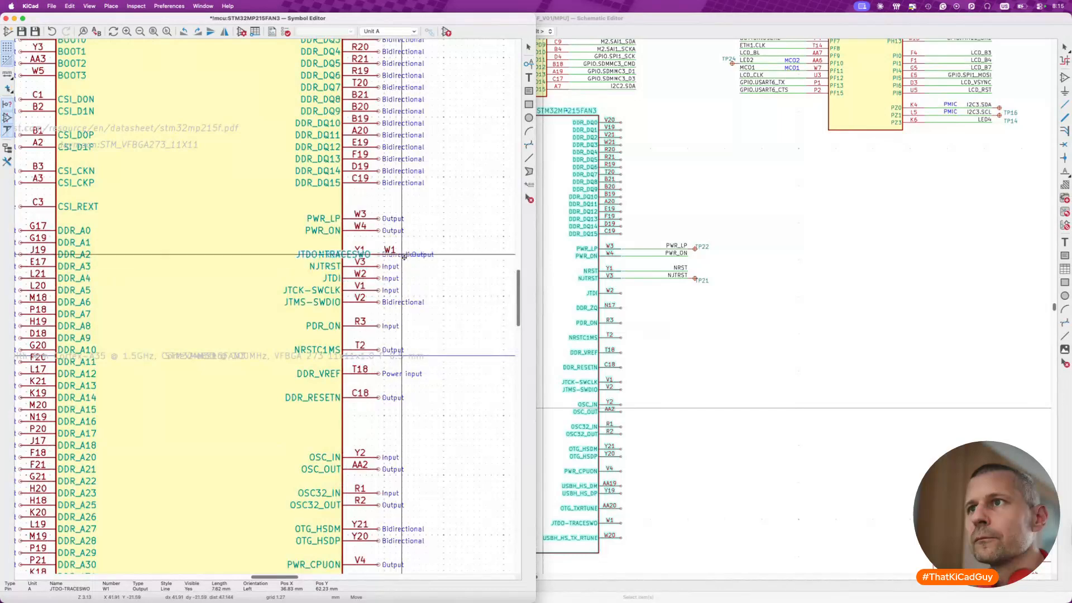
{"action": "left_click", "coordinate": [376, 315]}
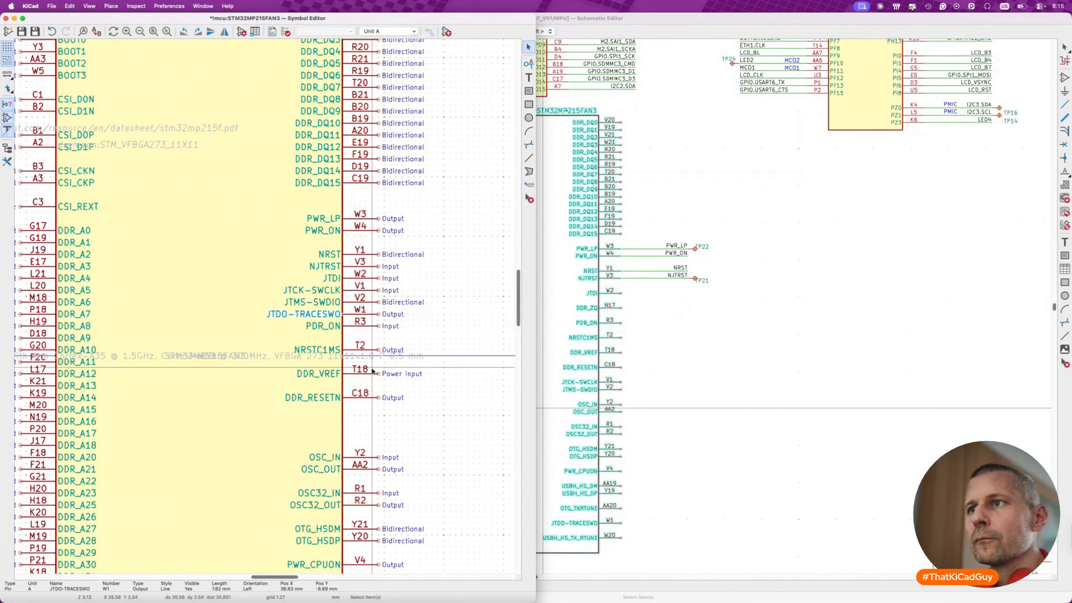
- Group the DDR_VREF, DDR_RESETN and DDR_ZQ pins on three consecutive rows, with DDR_VREF above and DDR_ZQ below DDR_RESETN
{"action": "key", "text": "m"}
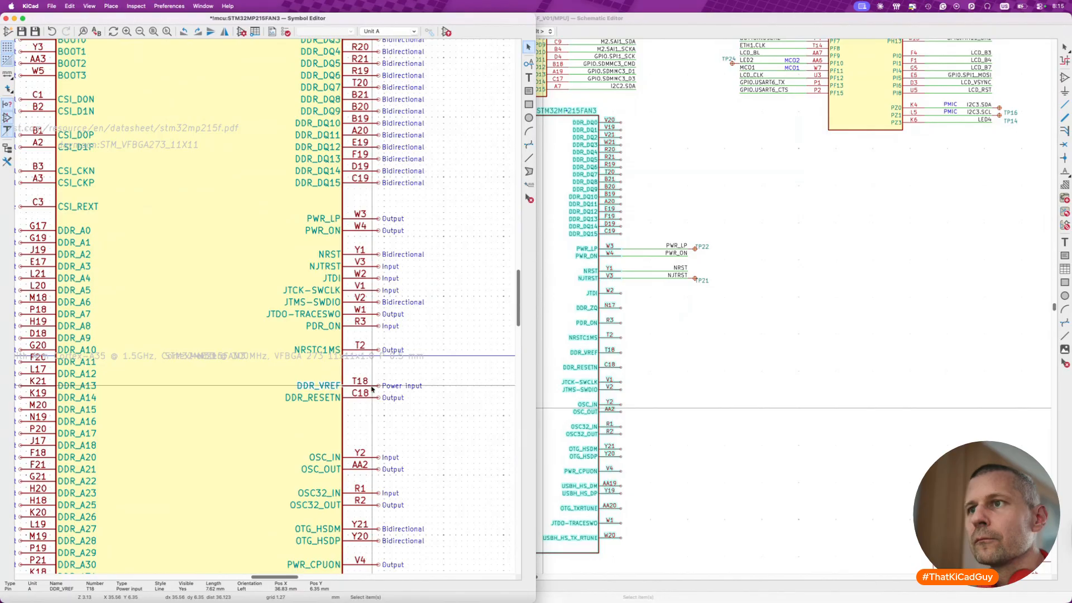
{"action": "scroll", "coordinate": [372, 389], "scroll_direction": "up", "scroll_amount": 8}
{"action": "left_click", "coordinate": [442, 225]}
{"action": "key", "text": "m"}
{"action": "scroll", "coordinate": [385, 285], "scroll_direction": "down", "scroll_amount": 5}
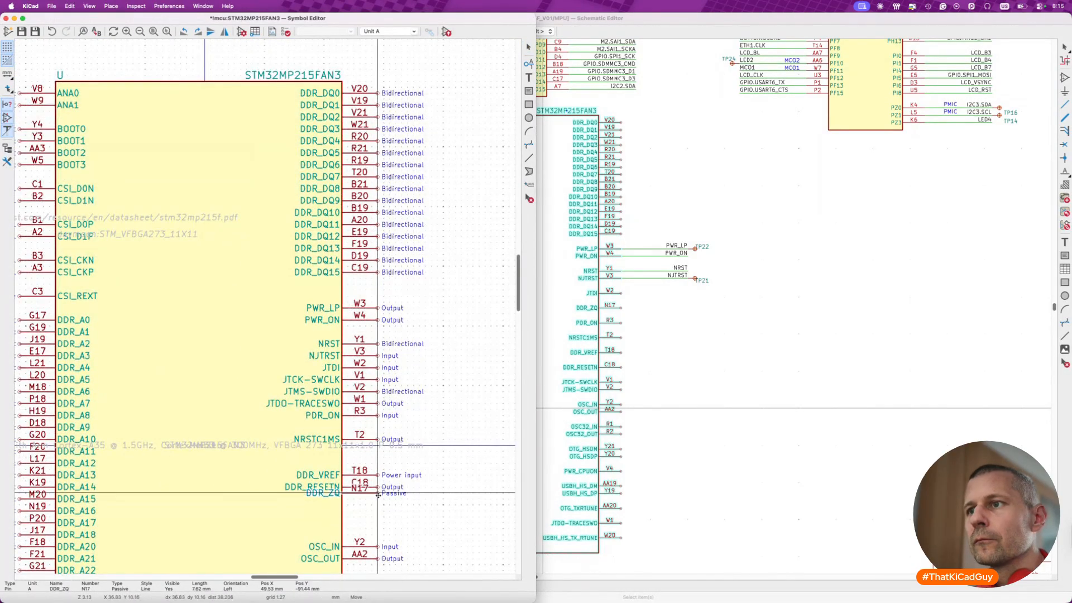
{"action": "left_click", "coordinate": [379, 500]}
{"action": "scroll", "coordinate": [379, 500], "scroll_direction": "down", "scroll_amount": 3}
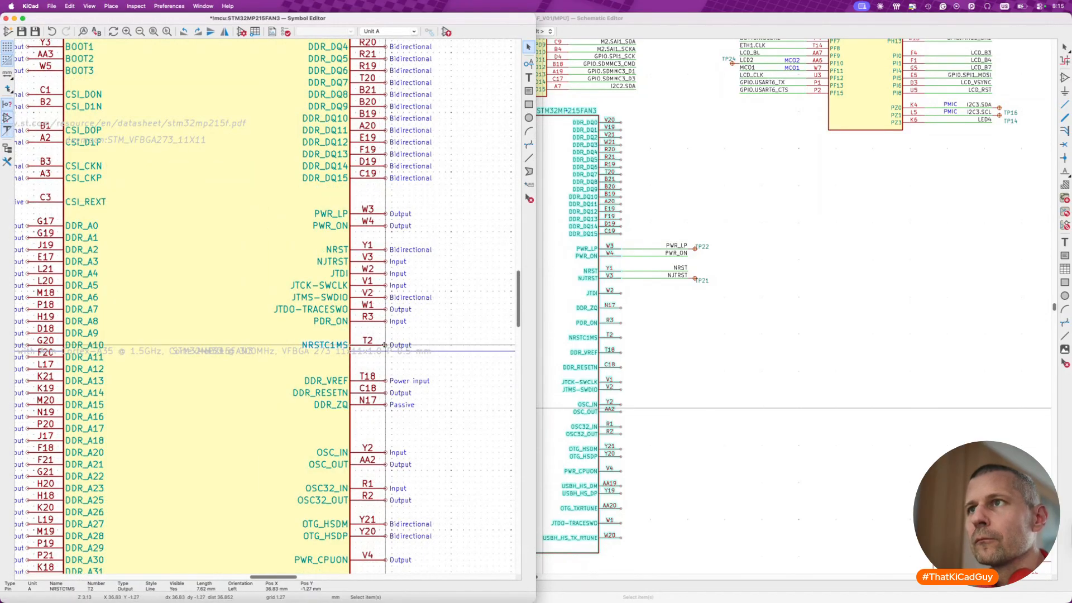
- Insert the NRSTC1MS pin between PWR_ON and NRST, and shift the whole PWR_LP to PDR_ON group down towards the DDR_VREF pin
{"action": "key", "text": "m"}
{"action": "left_click", "coordinate": [388, 238]}
{"action": "left_click_drag", "start_coordinate": [275, 198], "coordinate": [460, 330]}
{"action": "key", "text": "m"}
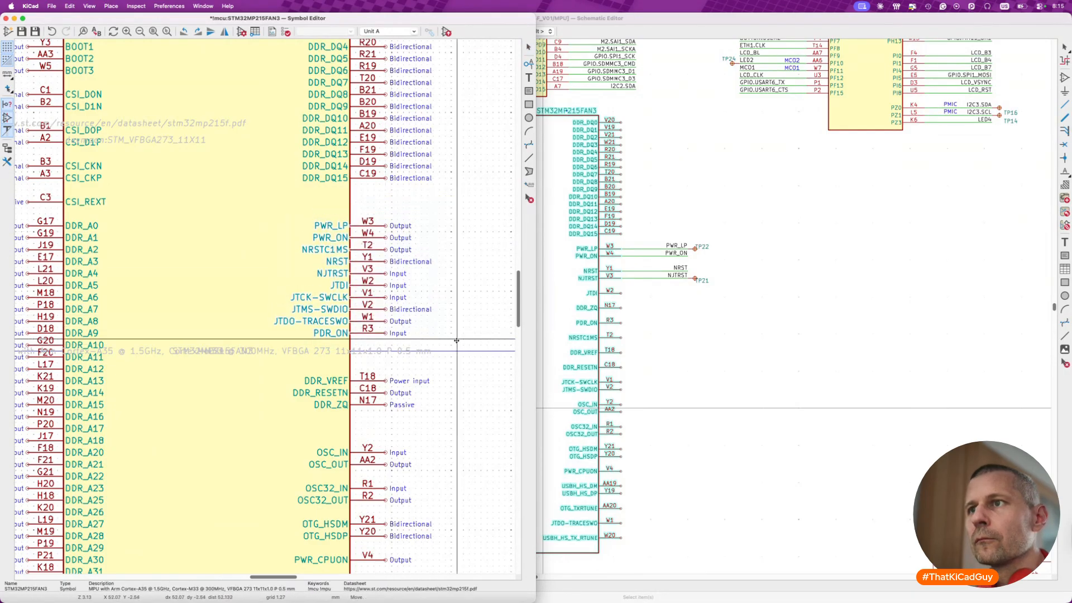
{"action": "left_click", "coordinate": [457, 367]}
- Move the DDR_VREF, DDR_RESETN and DDR_ZQ pins up below DDR_DQ15, and lower the PWR_LP to PDR_ON group to leave a gap beneath them
{"action": "left_click_drag", "start_coordinate": [278, 375], "coordinate": [452, 430]}
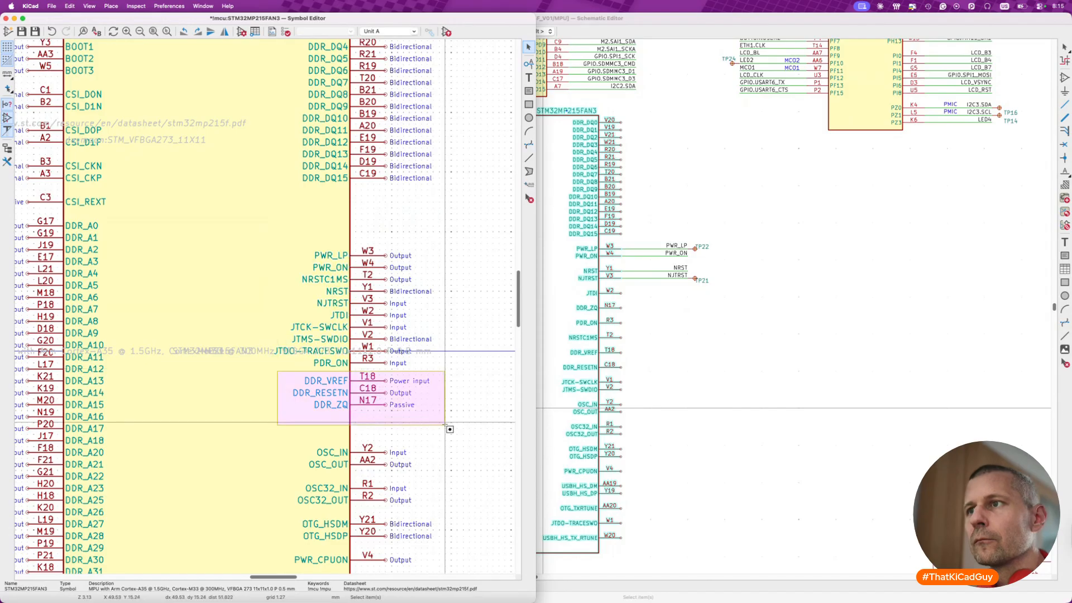
{"action": "key", "text": "m"}
{"action": "left_click", "coordinate": [446, 241]}
{"action": "left_click_drag", "start_coordinate": [265, 240], "coordinate": [462, 386]}
{"action": "key", "text": "m"}
{"action": "left_click", "coordinate": [463, 403]}
- Move the USBH_HS_TX_RTUNE pin directly beneath OTG_TXRTUNE and save the symbol
{"action": "scroll", "coordinate": [463, 405], "scroll_direction": "down", "scroll_amount": 5}
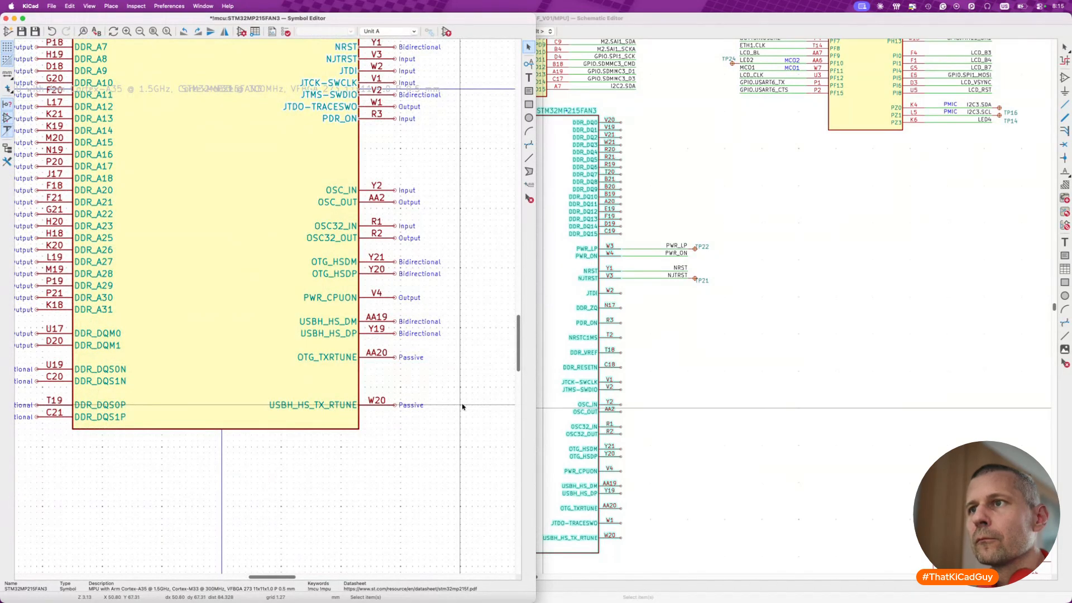
{"action": "left_click_drag", "start_coordinate": [396, 404], "coordinate": [396, 371]}
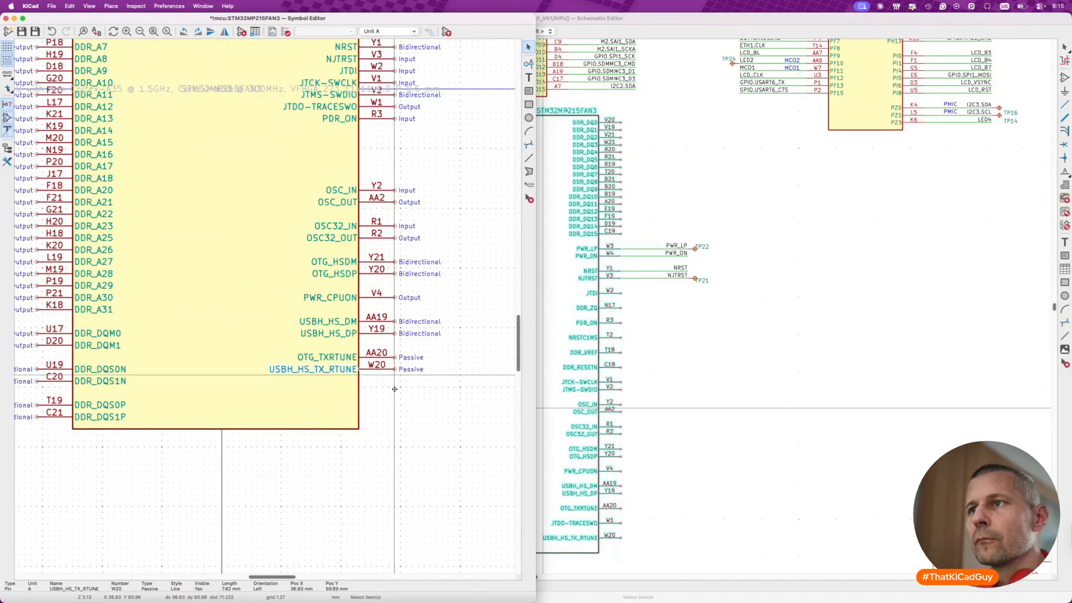
{"action": "scroll", "coordinate": [386, 434], "scroll_direction": "down", "scroll_amount": 3}
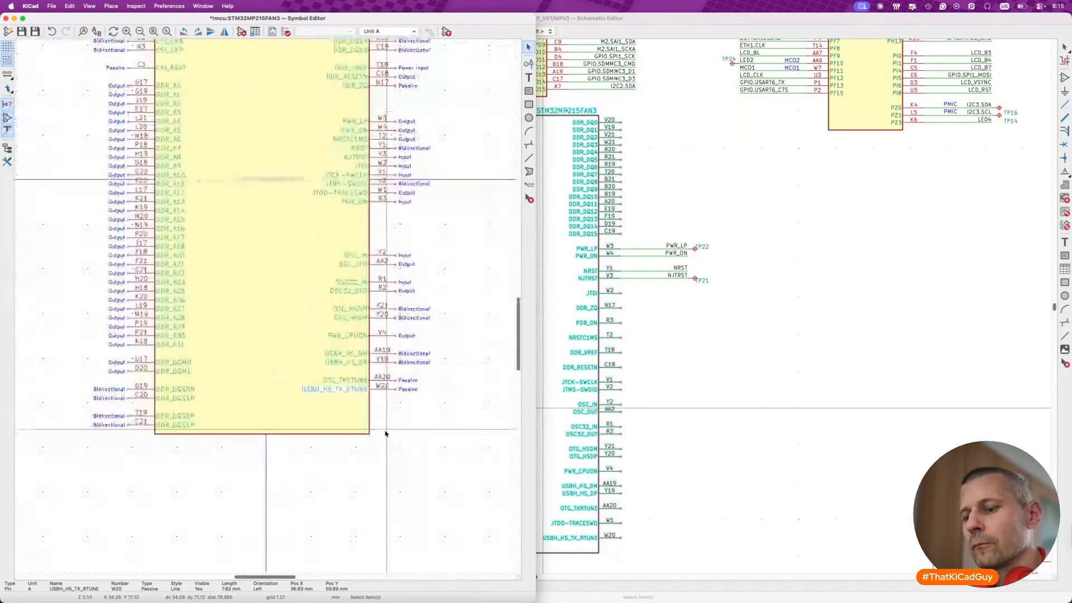
{"action": "left_click", "coordinate": [385, 434]}
{"action": "key", "text": "super+s"}
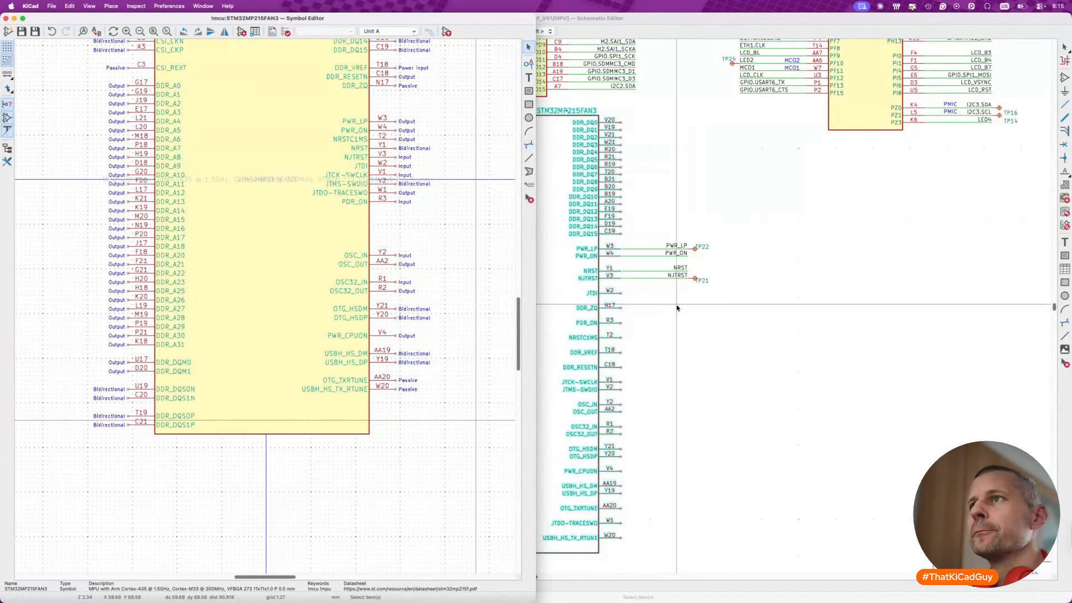
- Close the Symbol Editor and update the selected unit A symbol on the MPU sheet from the library
{"action": "left_click", "coordinate": [5, 18]}
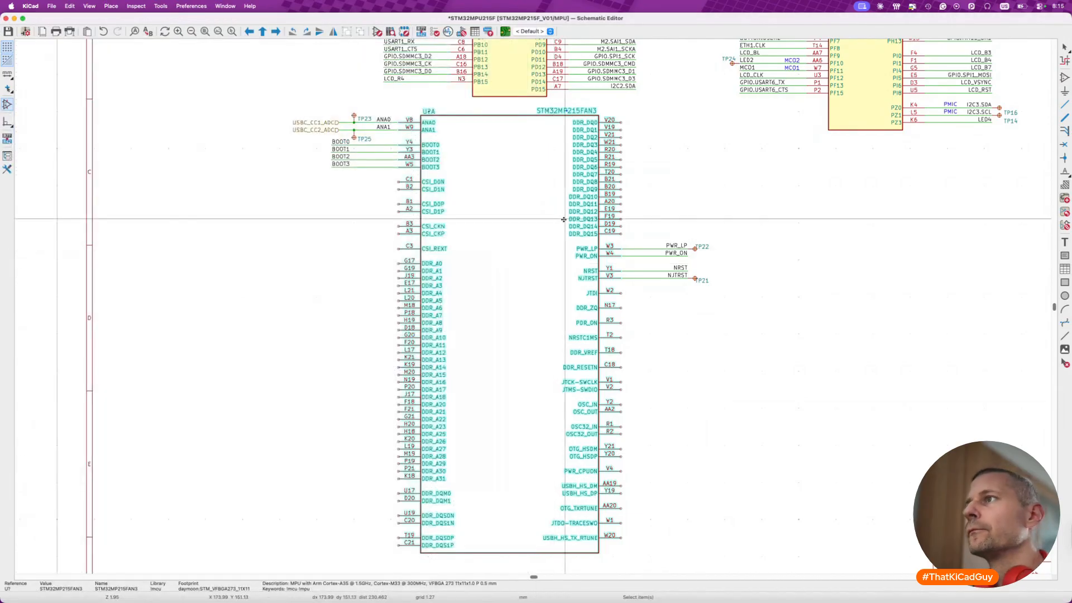
{"action": "key", "text": "shift+u"}
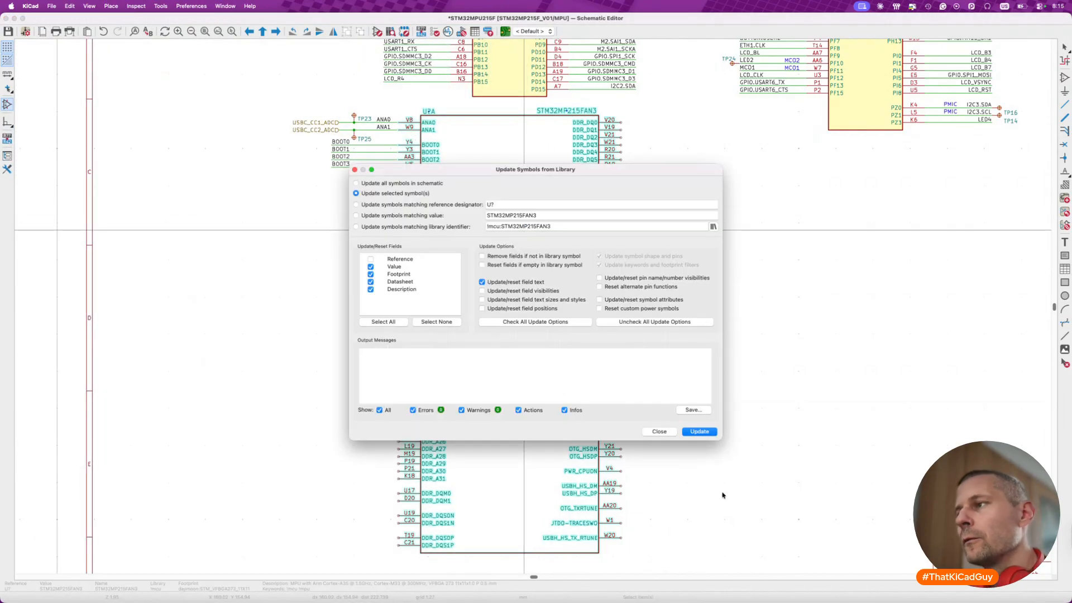
{"action": "left_click", "coordinate": [700, 432]}
{"action": "left_click", "coordinate": [659, 432]}
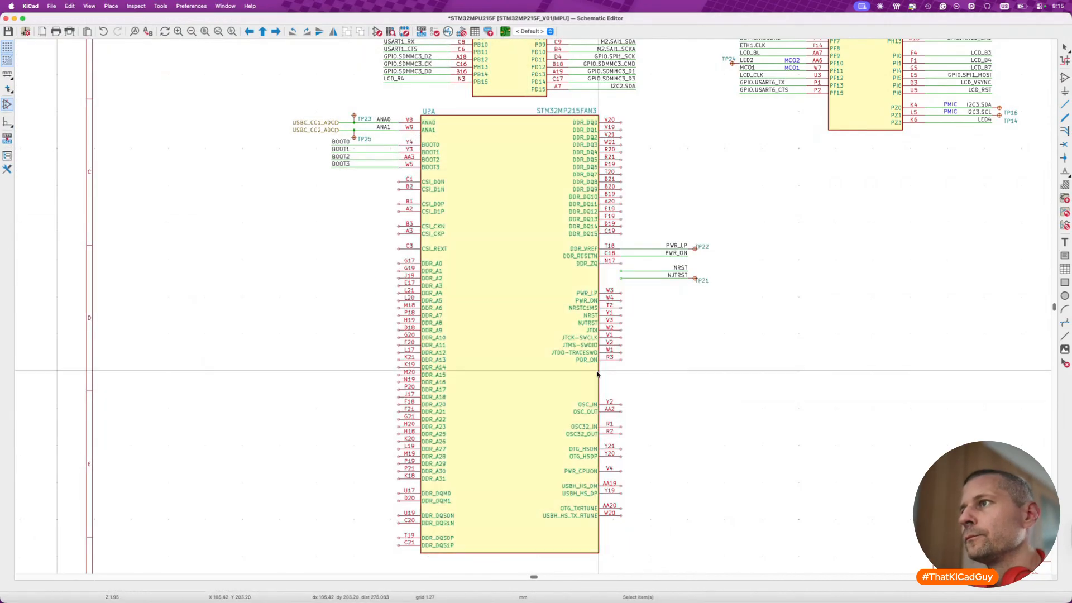
- Move the NRST, NJTRST, PWR_LP and PWR_ON wires, with test points TP21 and TP22, onto their matching pins on unit A
{"action": "scroll", "coordinate": [628, 276], "scroll_direction": "up", "scroll_amount": 5}
{"action": "left_click_drag", "start_coordinate": [614, 256], "coordinate": [830, 311]}
{"action": "key", "text": "m"}
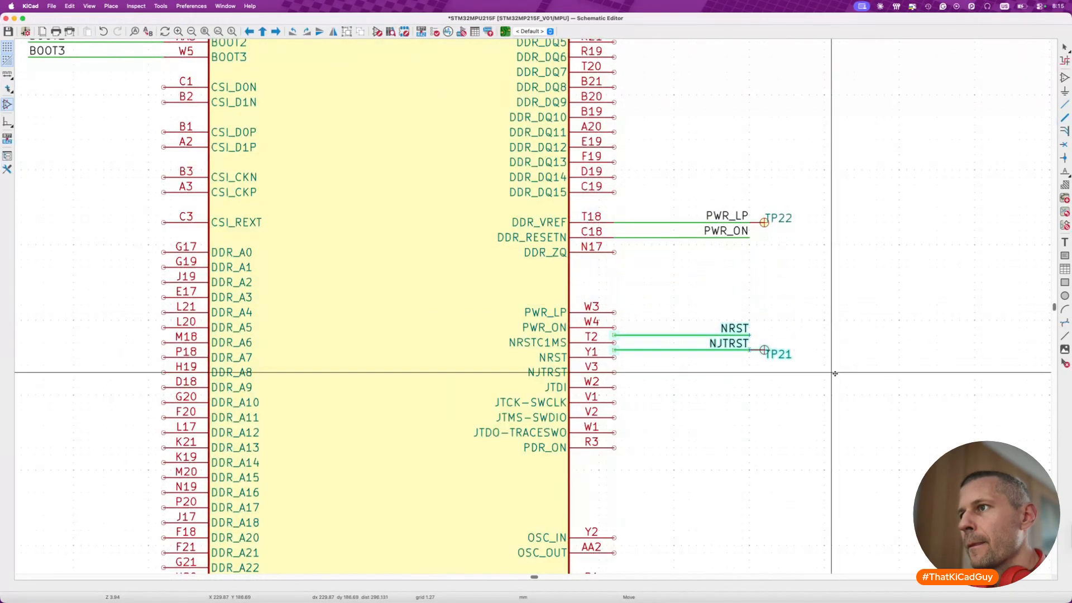
{"action": "left_click", "coordinate": [831, 393]}
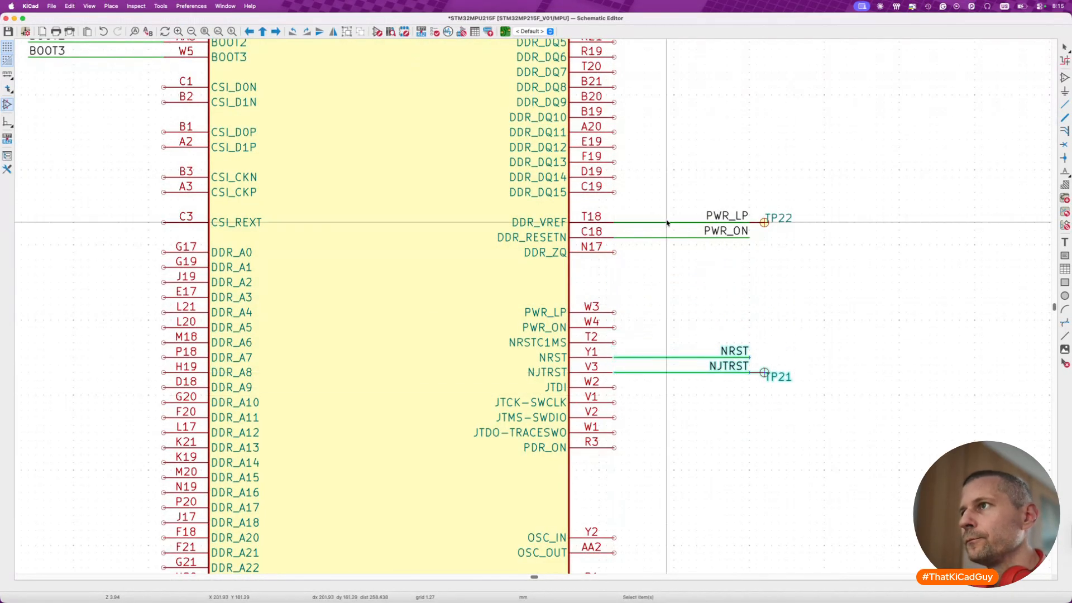
{"action": "left_click_drag", "start_coordinate": [598, 193], "coordinate": [825, 263]}
{"action": "key", "text": "m"}
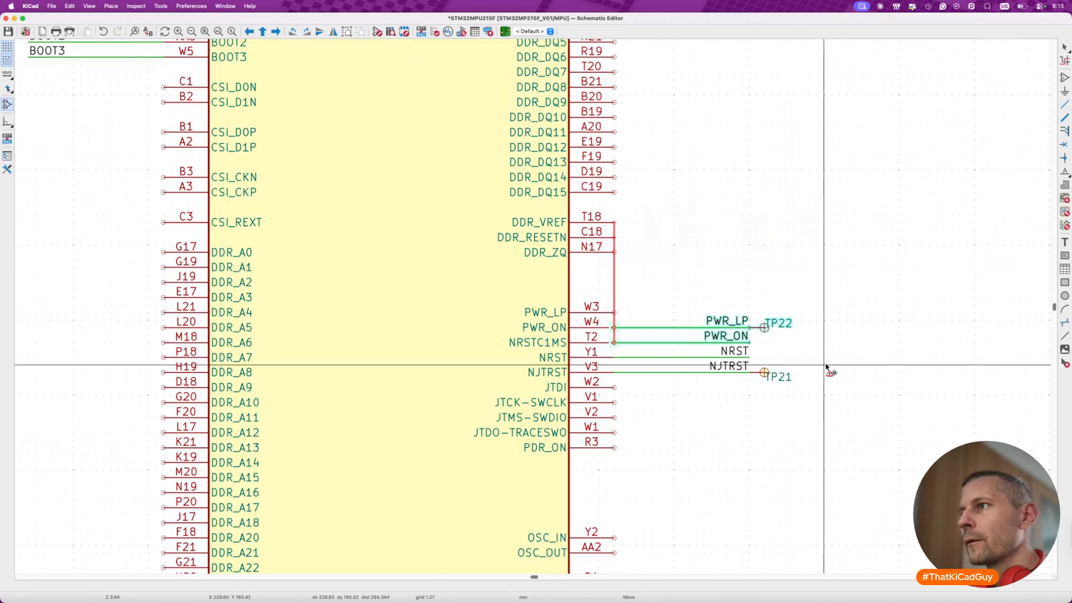
{"action": "left_click", "coordinate": [828, 360]}
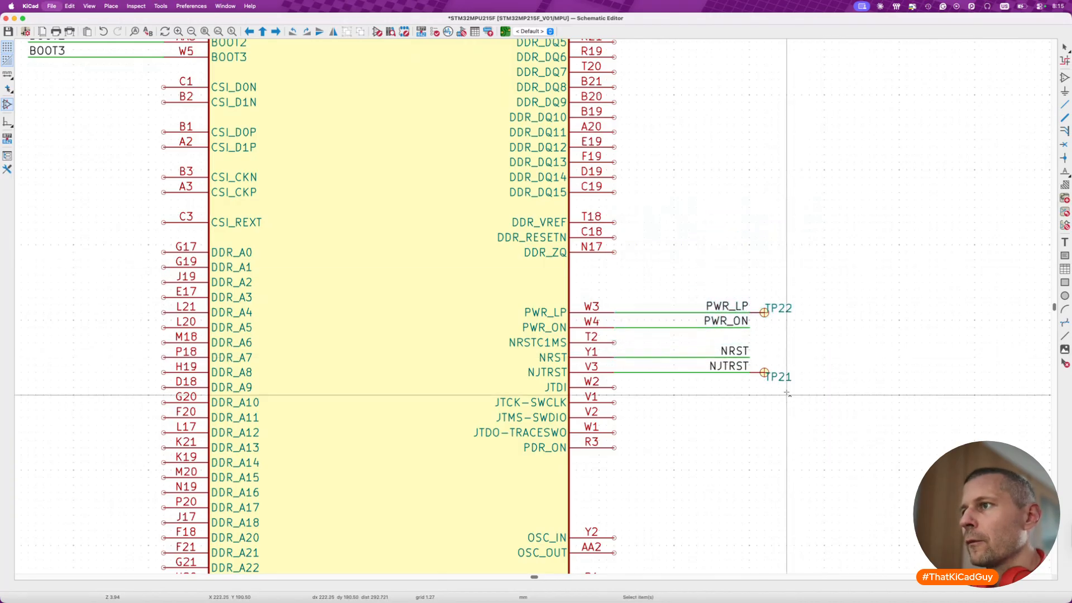
- Move the NRSTC1MS wire with resistor R96 and its PWR_CPU_ON net from old U7C to unit A's NRSTC1MS pin
{"action": "scroll", "coordinate": [726, 406], "scroll_direction": "down", "scroll_amount": 3}
{"action": "scroll", "coordinate": [726, 407], "scroll_direction": "right", "scroll_amount": 4}
{"action": "scroll", "coordinate": [654, 419], "scroll_direction": "down", "scroll_amount": 3, "text": "ctrl"}
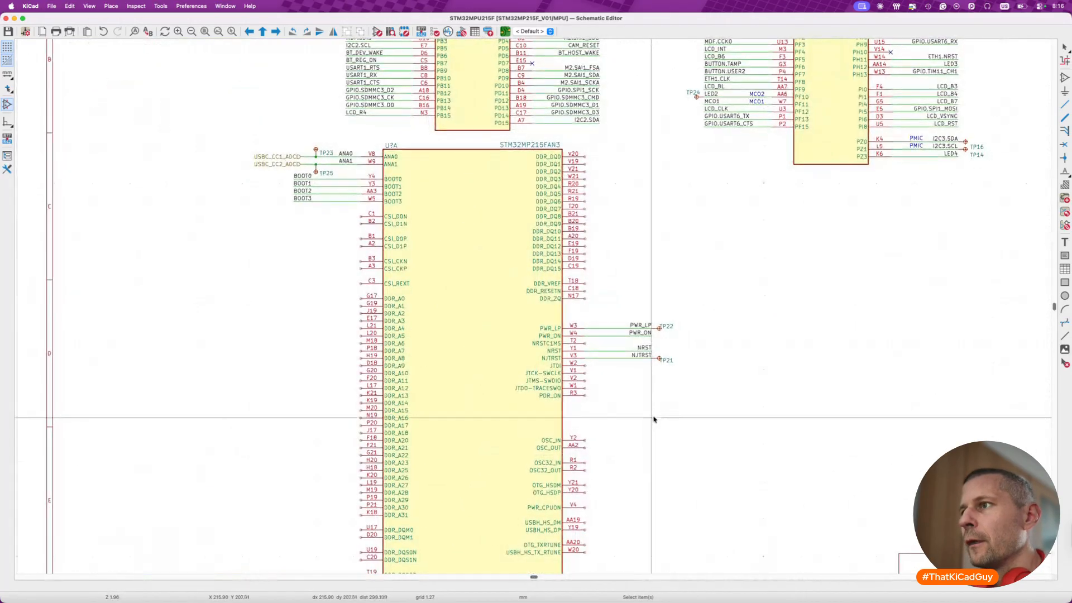
{"action": "scroll", "coordinate": [654, 419], "scroll_direction": "down", "scroll_amount": 3}
{"action": "scroll", "coordinate": [654, 419], "scroll_direction": "right", "scroll_amount": 3}
{"action": "scroll", "coordinate": [654, 419], "scroll_direction": "down", "scroll_amount": 5}
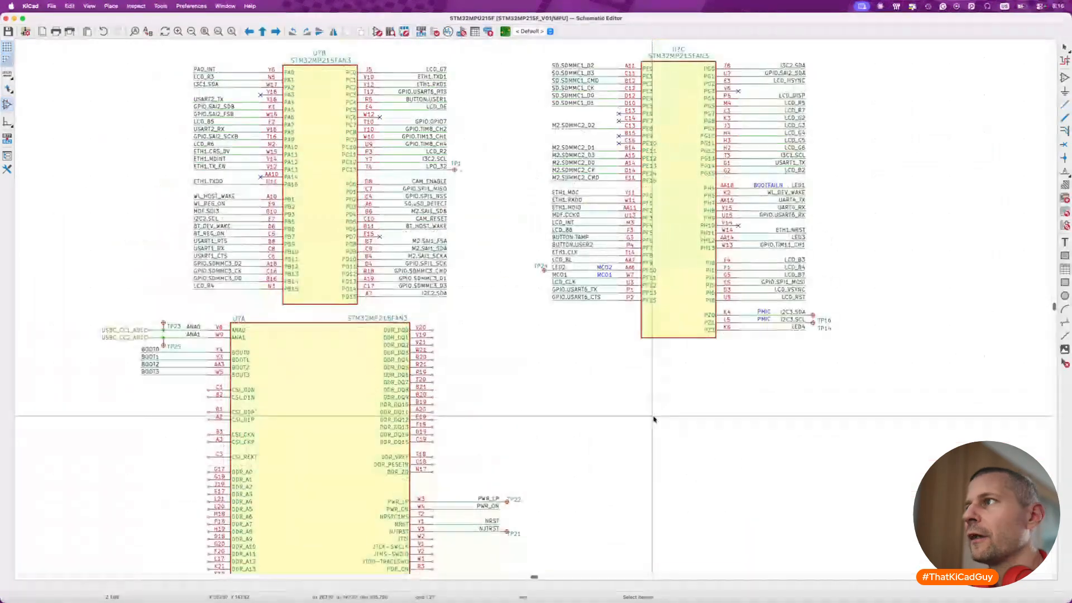
{"action": "scroll", "coordinate": [424, 448], "scroll_direction": "down", "scroll_amount": 2}
{"action": "scroll", "coordinate": [424, 448], "scroll_direction": "left", "scroll_amount": 5}
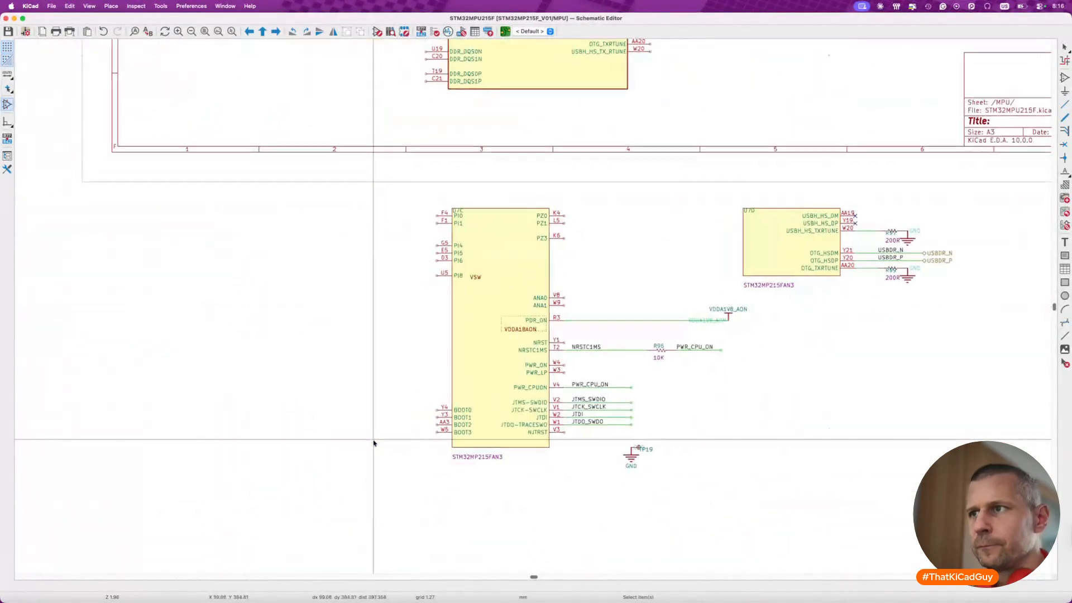
{"action": "scroll", "coordinate": [581, 381], "scroll_direction": "up", "scroll_amount": 5, "text": "ctrl"}
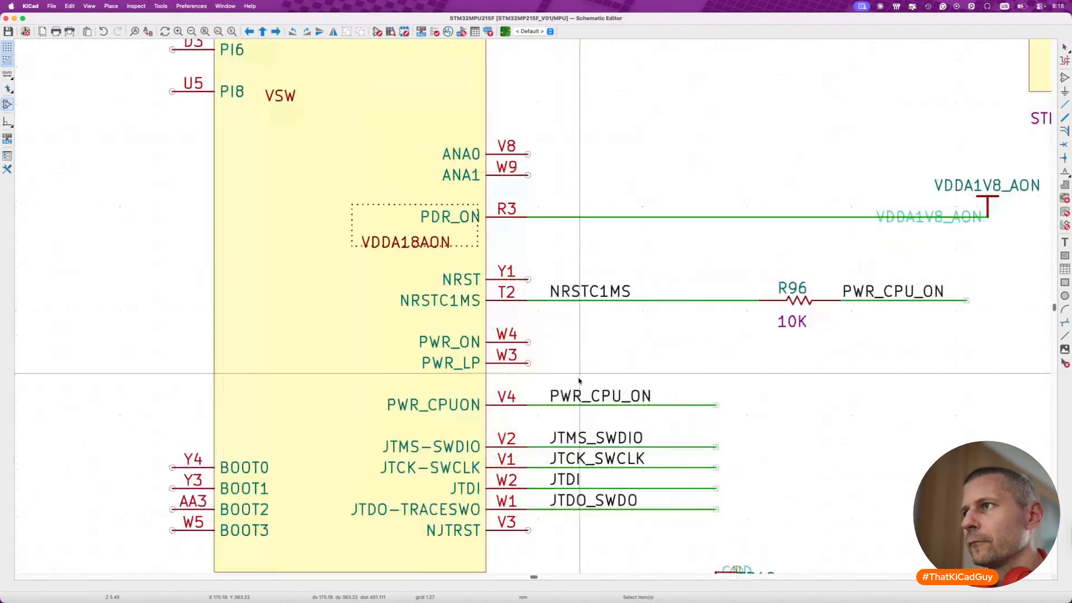
{"action": "left_click_drag", "start_coordinate": [501, 257], "coordinate": [1017, 359]}
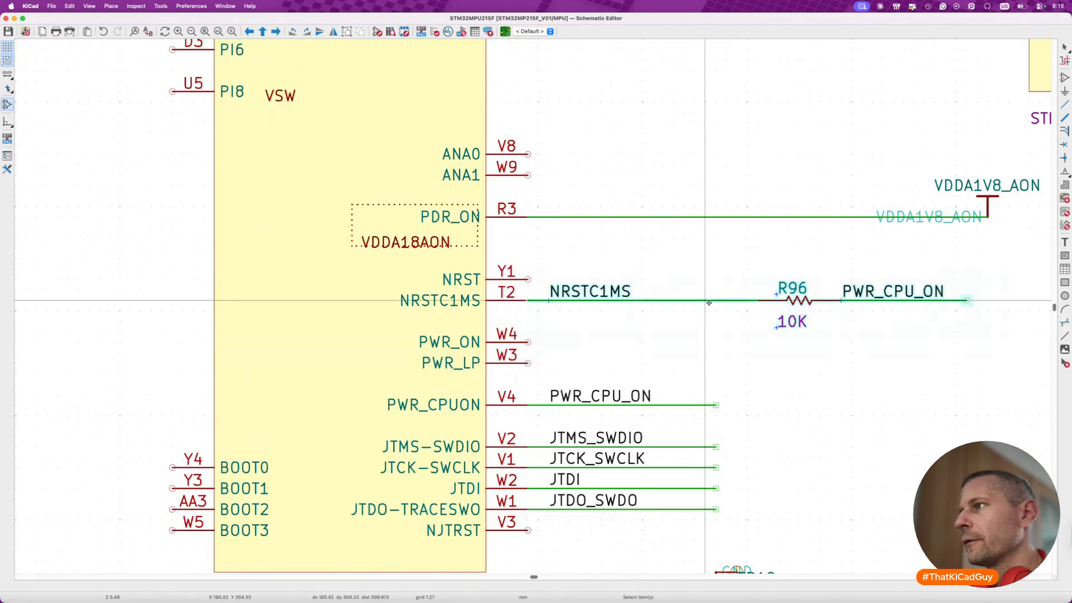
{"action": "key", "text": "m"}
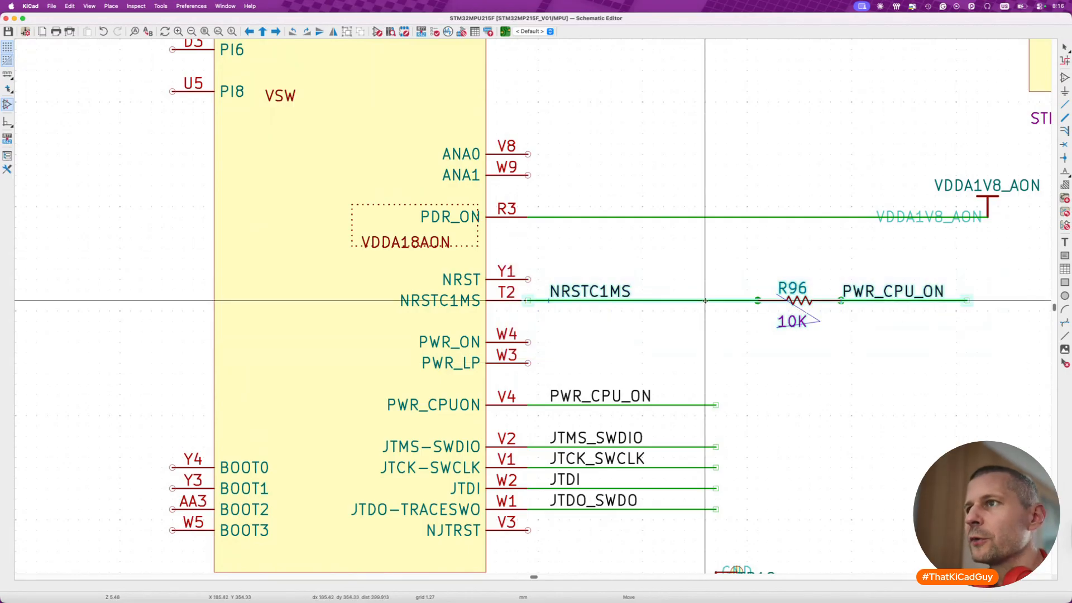
{"action": "scroll", "coordinate": [705, 301], "scroll_direction": "down", "scroll_amount": 5, "text": "ctrl"}
{"action": "scroll", "coordinate": [693, 294], "scroll_direction": "up", "scroll_amount": 8}
{"action": "scroll", "coordinate": [692, 295], "scroll_direction": "right", "scroll_amount": 2}
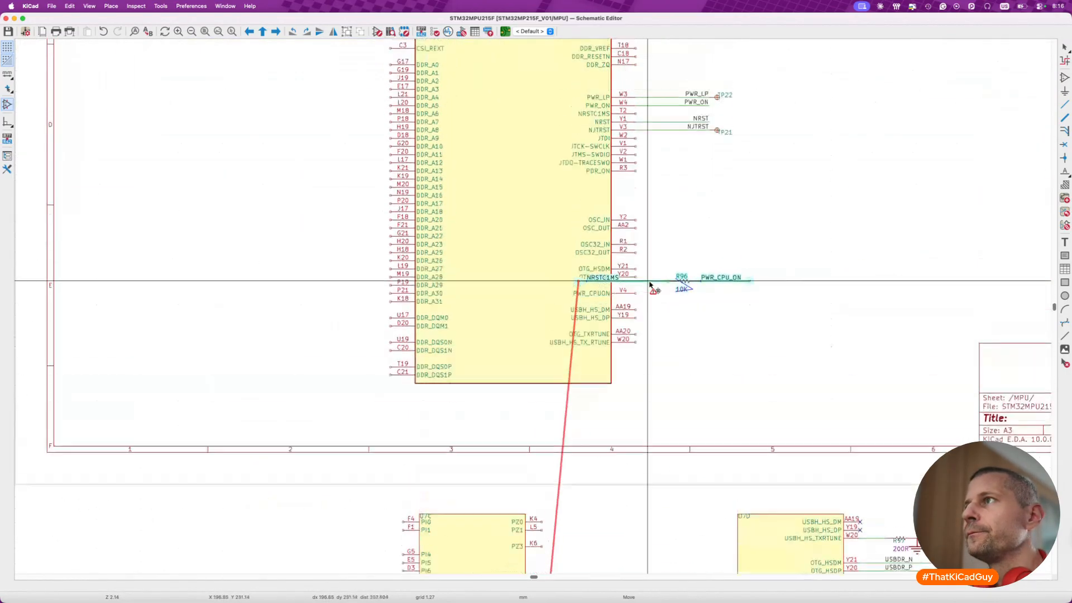
{"action": "left_click", "coordinate": [709, 192]}
- Right-align the NRSTC1MS label with the neighbouring net labels and the PWR_CPU_ON label with the outer end of its wire
{"action": "scroll", "coordinate": [667, 187], "scroll_direction": "up", "scroll_amount": 4, "text": "ctrl"}
{"action": "key", "text": "m"}
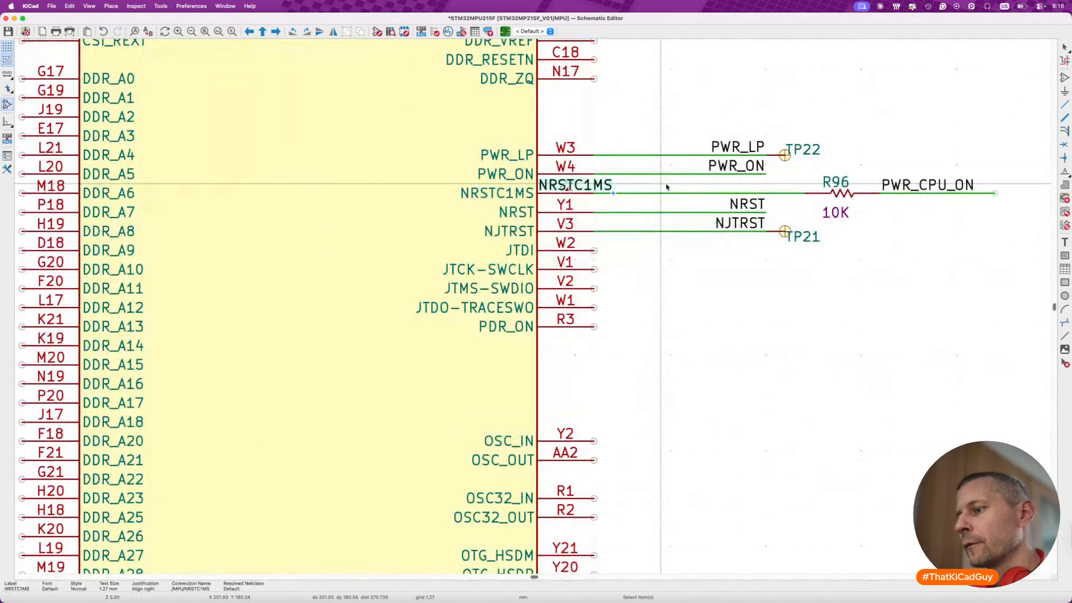
{"action": "left_click", "coordinate": [766, 193]}
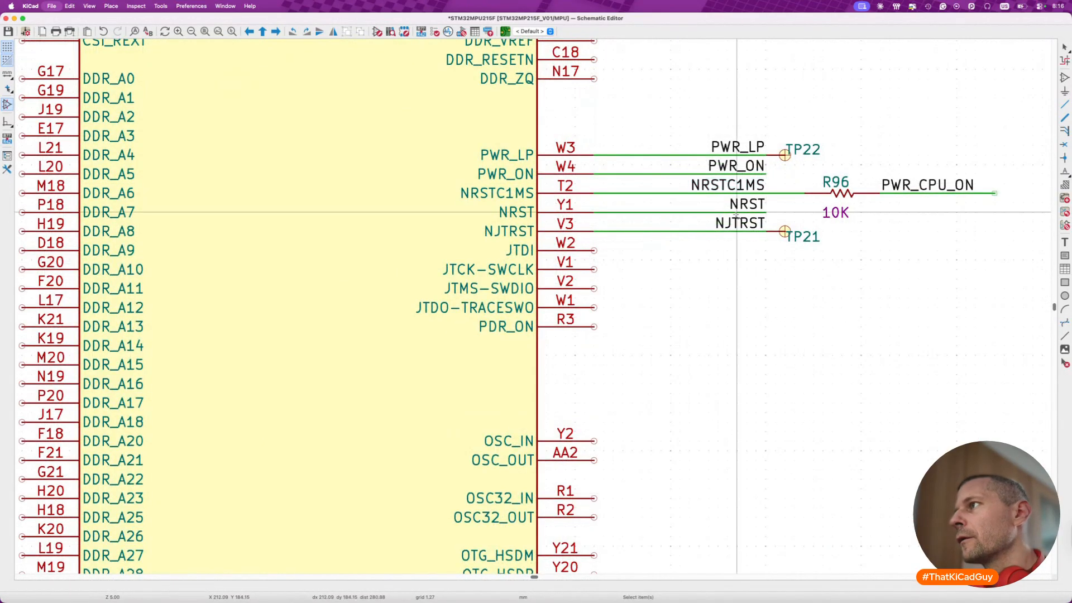
{"action": "left_click", "coordinate": [928, 187]}
{"action": "key", "text": "x"}
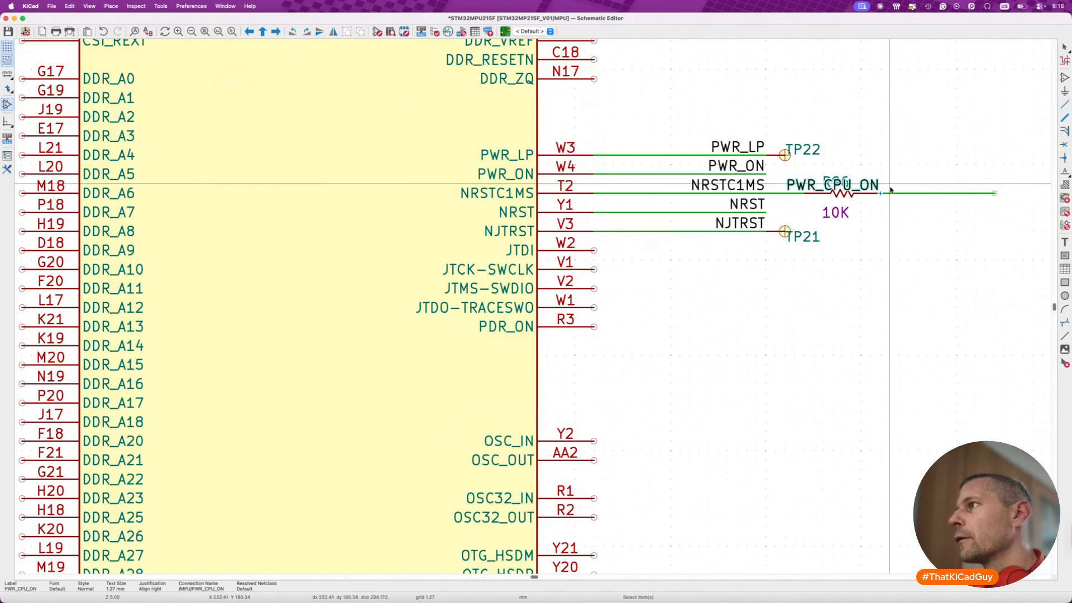
{"action": "left_click_drag", "start_coordinate": [870, 185], "coordinate": [985, 184]}
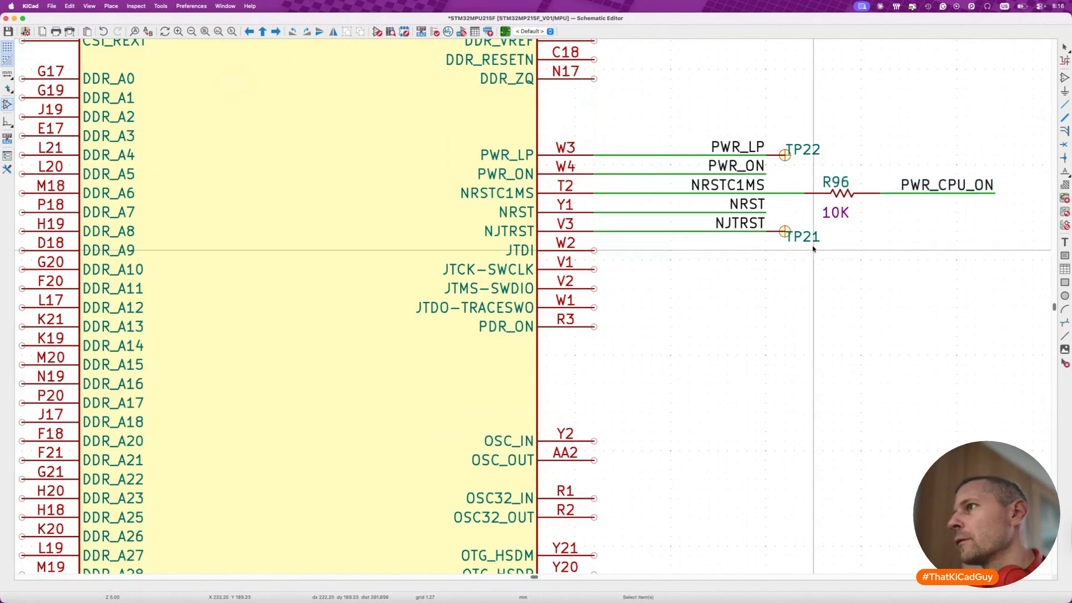
- Move the JTMS_SWDIO, JTCK_SWCLK, JTDI and JTDO_SWDO wires from old U7C, mirrored horizontally, to the empty area beside unit A
{"action": "scroll", "coordinate": [556, 256], "scroll_direction": "down", "scroll_amount": 8}
{"action": "scroll", "coordinate": [555, 256], "scroll_direction": "down", "scroll_amount": 5}
{"action": "scroll", "coordinate": [556, 256], "scroll_direction": "down", "scroll_amount": 3}
{"action": "scroll", "coordinate": [484, 355], "scroll_direction": "up", "scroll_amount": 5}
{"action": "scroll", "coordinate": [484, 355], "scroll_direction": "left", "scroll_amount": 3}
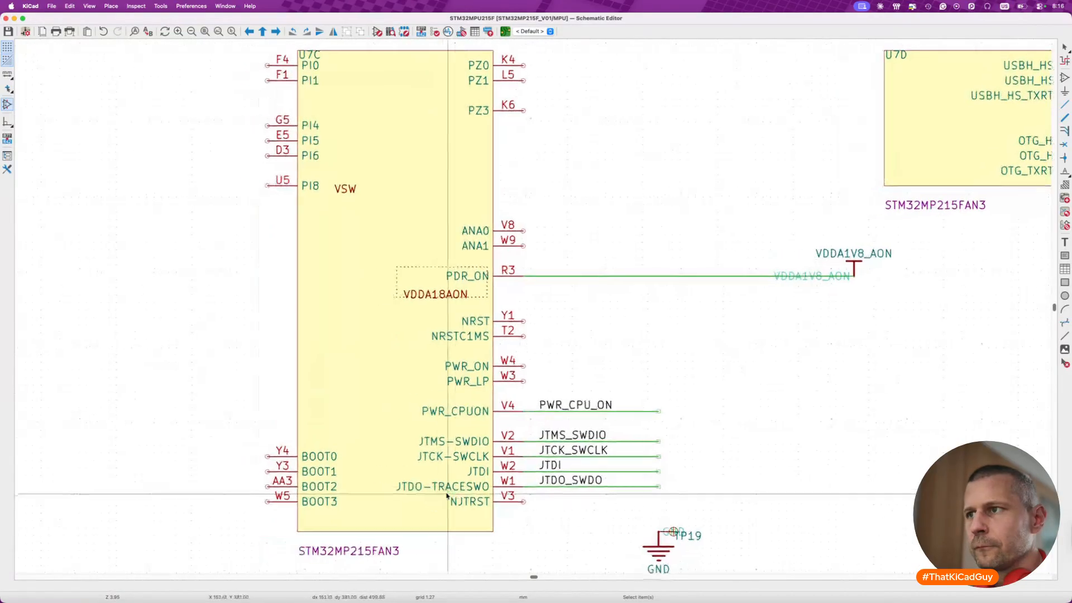
{"action": "left_click_drag", "start_coordinate": [531, 423], "coordinate": [691, 508]}
{"action": "key", "text": "m"}
{"action": "scroll", "coordinate": [694, 491], "scroll_direction": "up", "scroll_amount": 10}
{"action": "scroll", "coordinate": [694, 491], "scroll_direction": "right", "scroll_amount": 2}
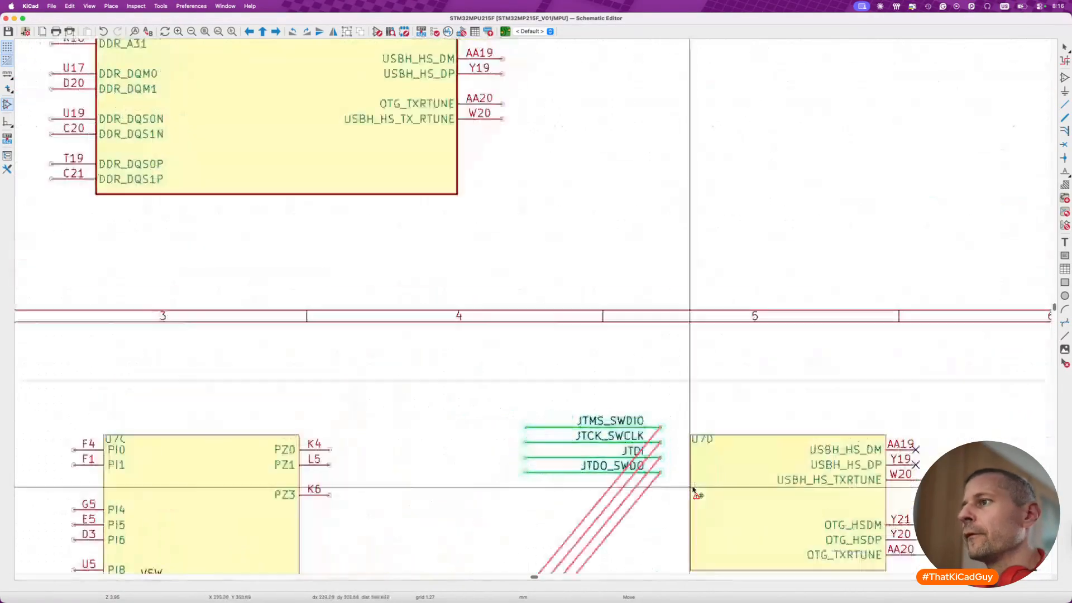
{"action": "scroll", "coordinate": [679, 438], "scroll_direction": "up", "scroll_amount": 6}
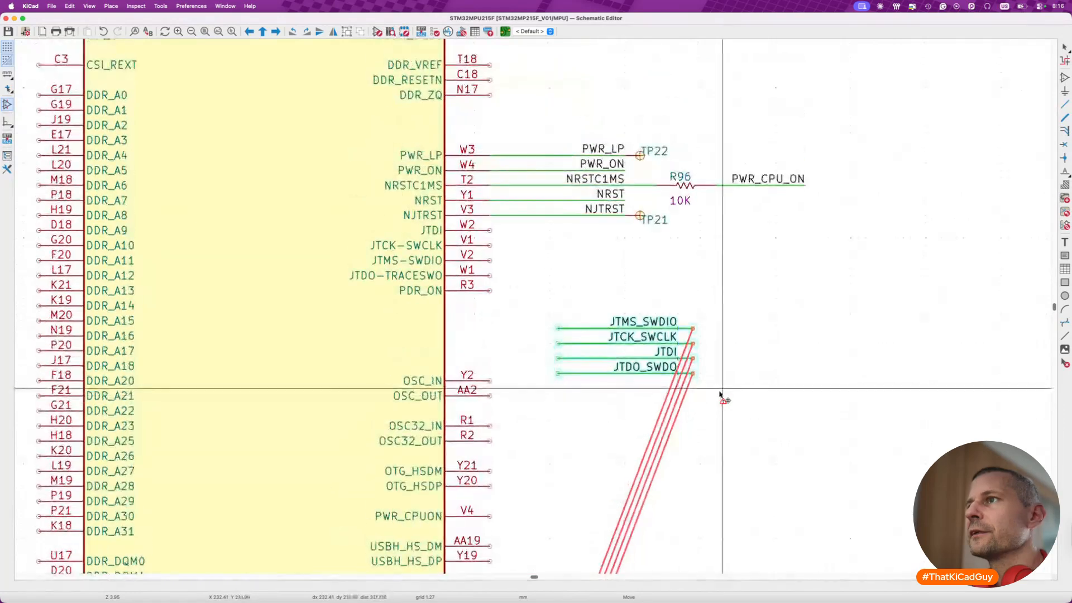
{"action": "left_click", "coordinate": [792, 418]}
- Connect the JTDI and JTCK_SWCLK wires to their matching pins on unit A, aligning their labels with the ones above
{"action": "left_click", "coordinate": [779, 380]}
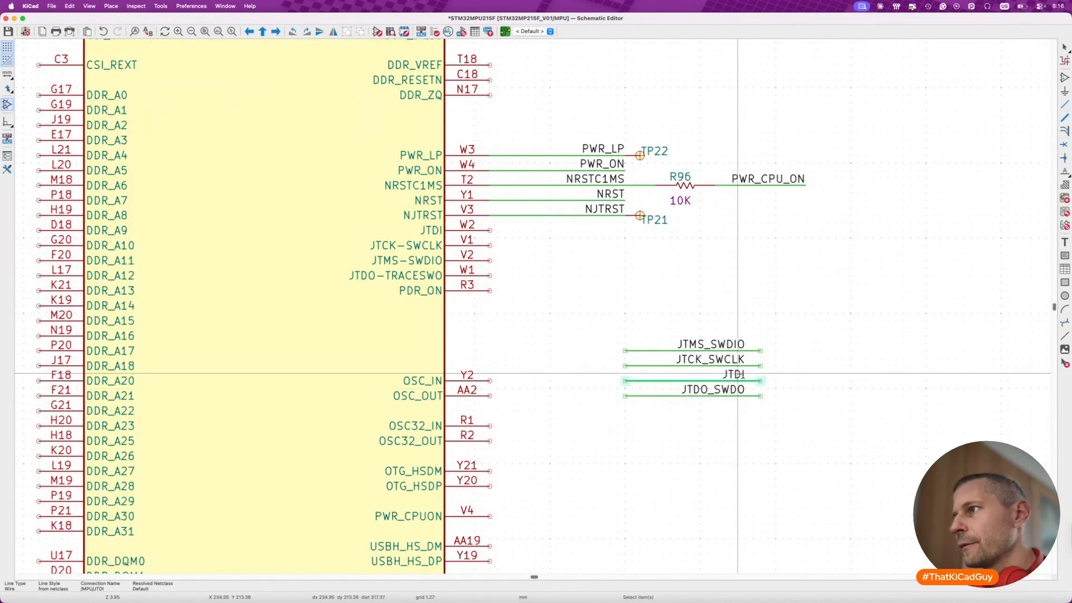
{"action": "left_click_drag", "start_coordinate": [738, 374], "coordinate": [598, 224]}
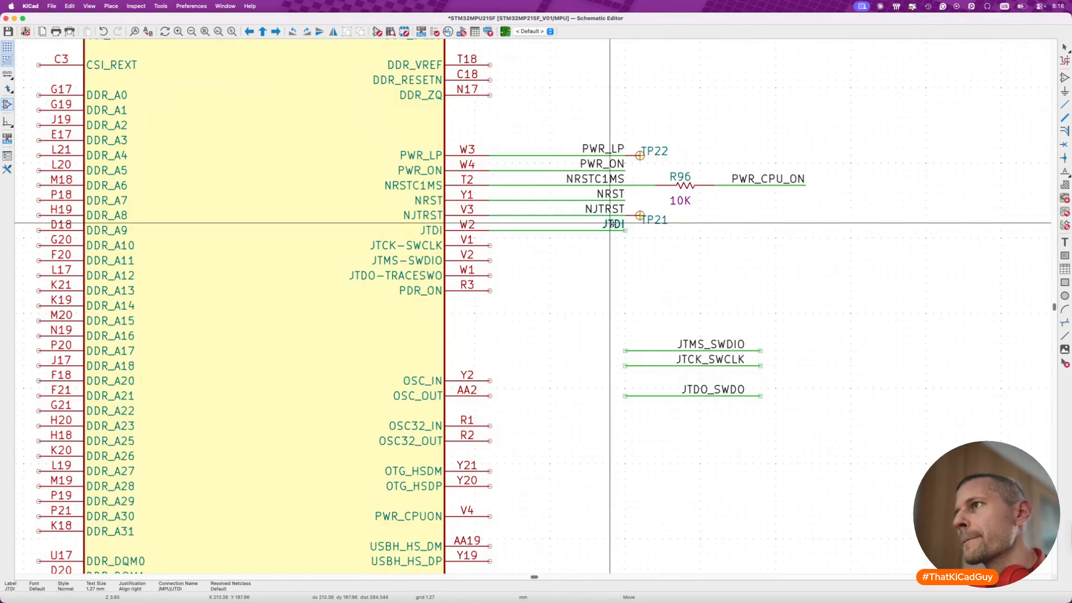
{"action": "left_click_drag", "start_coordinate": [603, 358], "coordinate": [604, 246]}
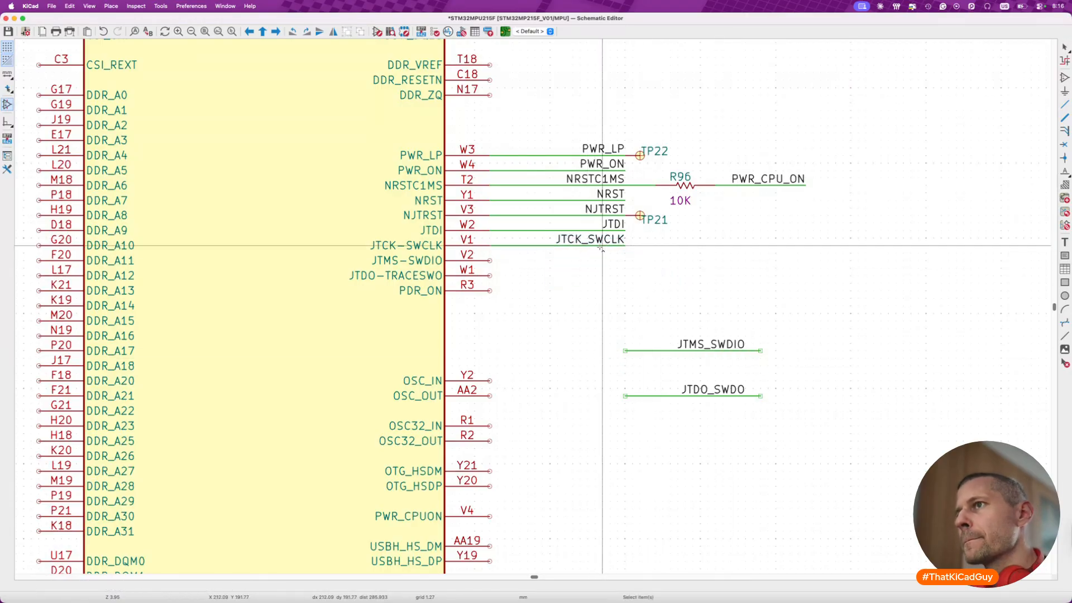
- Connect the JTMS_SWDIO and JTDO_SWDO wires to unit A's JTMS-SWDIO and JTDO-TRACESWO pins, align their labels, and save the schematic
{"action": "left_click_drag", "start_coordinate": [590, 334], "coordinate": [825, 389]}
{"action": "left_click_drag", "start_coordinate": [739, 357], "coordinate": [586, 254]}
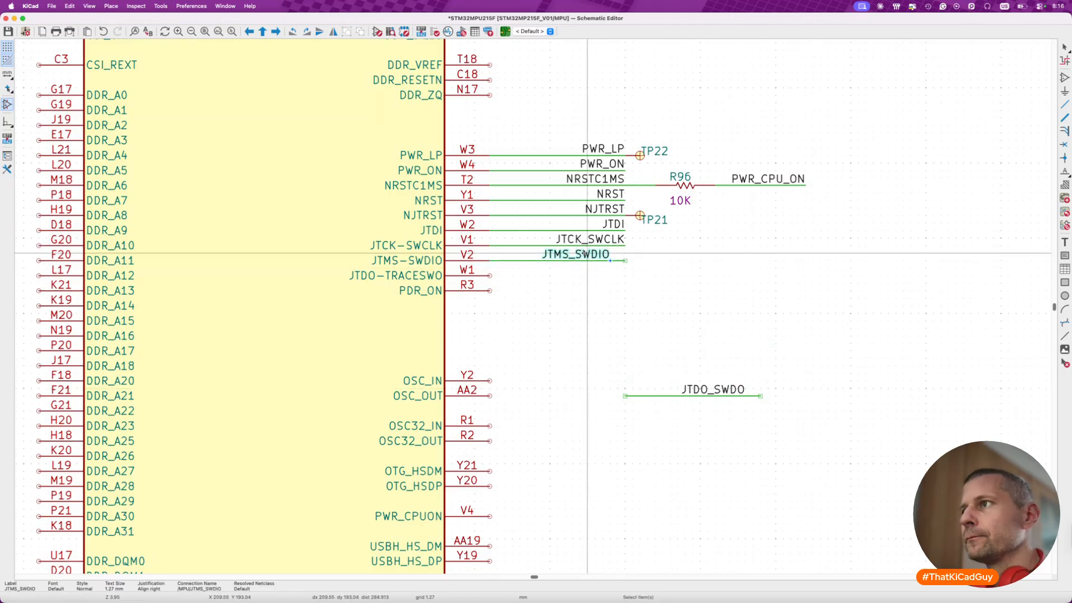
{"action": "left_click_drag", "start_coordinate": [593, 347], "coordinate": [798, 446]}
{"action": "left_click_drag", "start_coordinate": [739, 396], "coordinate": [595, 271]}
{"action": "key", "text": "Escape"}
{"action": "key", "text": "super+s"}
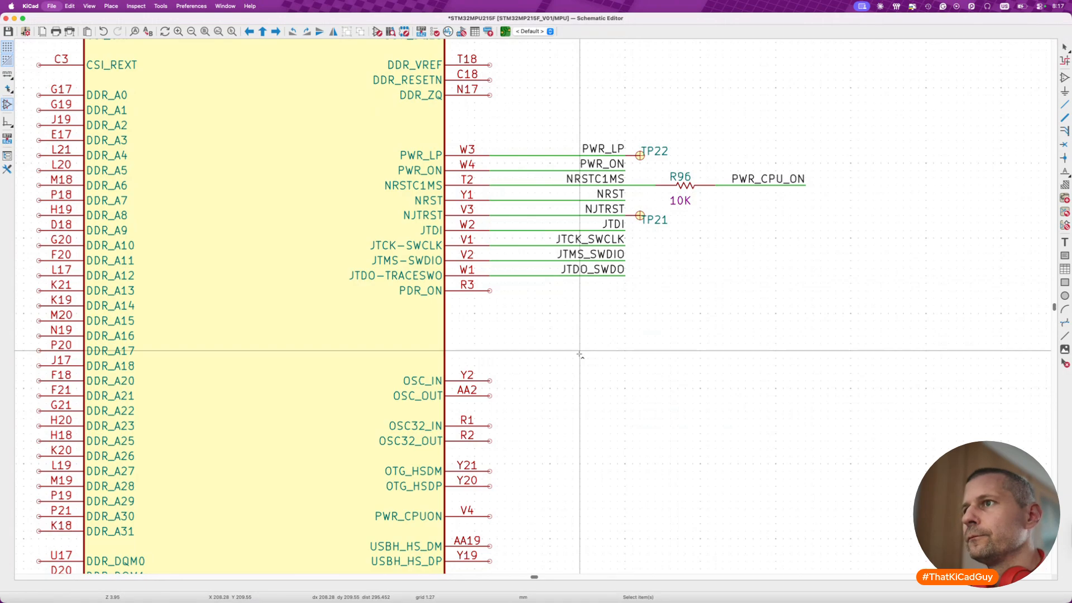
- Move the VDDA1V8_AON power symbol and its wire from old U7C's PDR_ON pin to unit A's PDR_ON pin
{"action": "scroll", "coordinate": [579, 355], "scroll_direction": "down", "scroll_amount": 2}
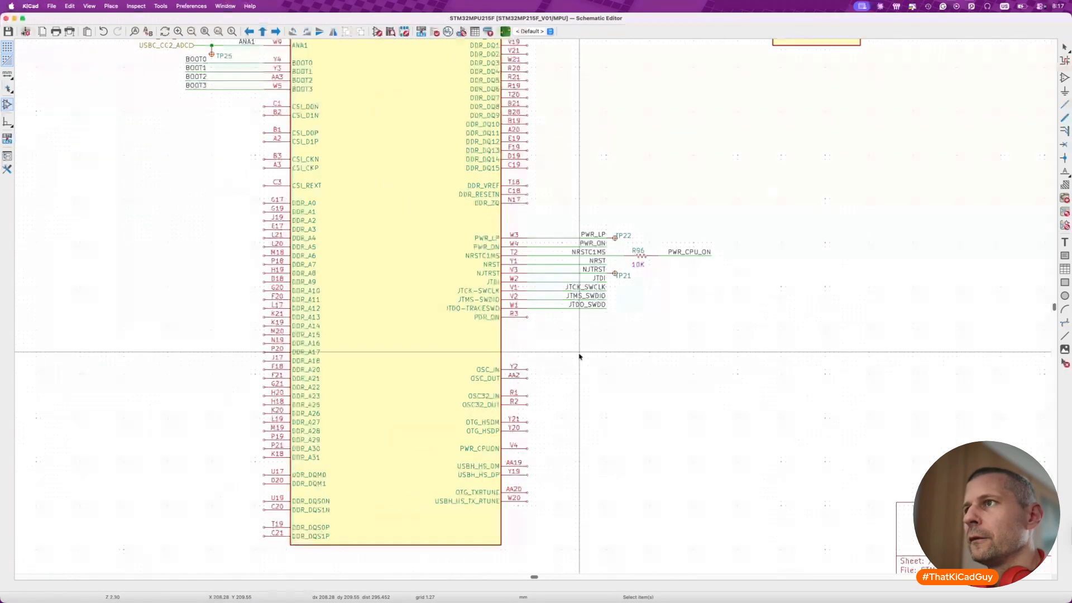
{"action": "scroll", "coordinate": [579, 355], "scroll_direction": "down", "scroll_amount": 10}
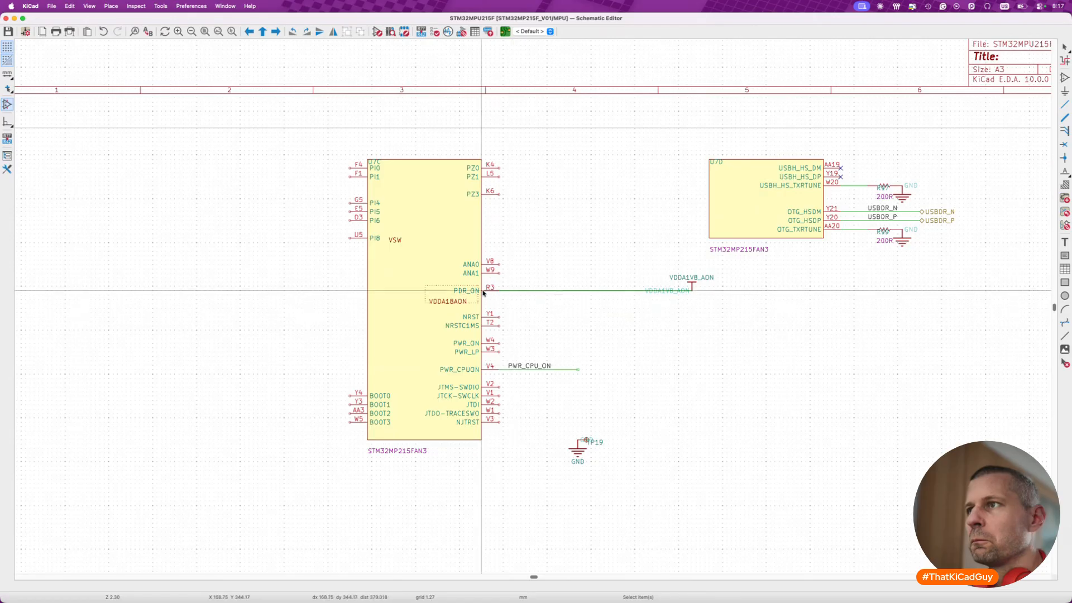
{"action": "left_click_drag", "start_coordinate": [475, 269], "coordinate": [748, 313]}
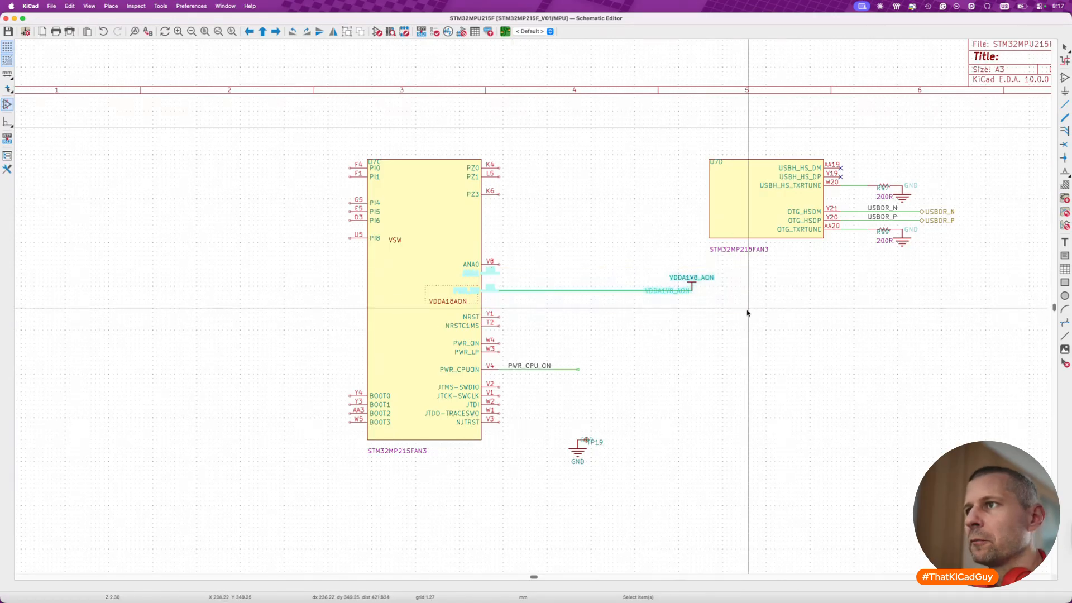
{"action": "key", "text": "m"}
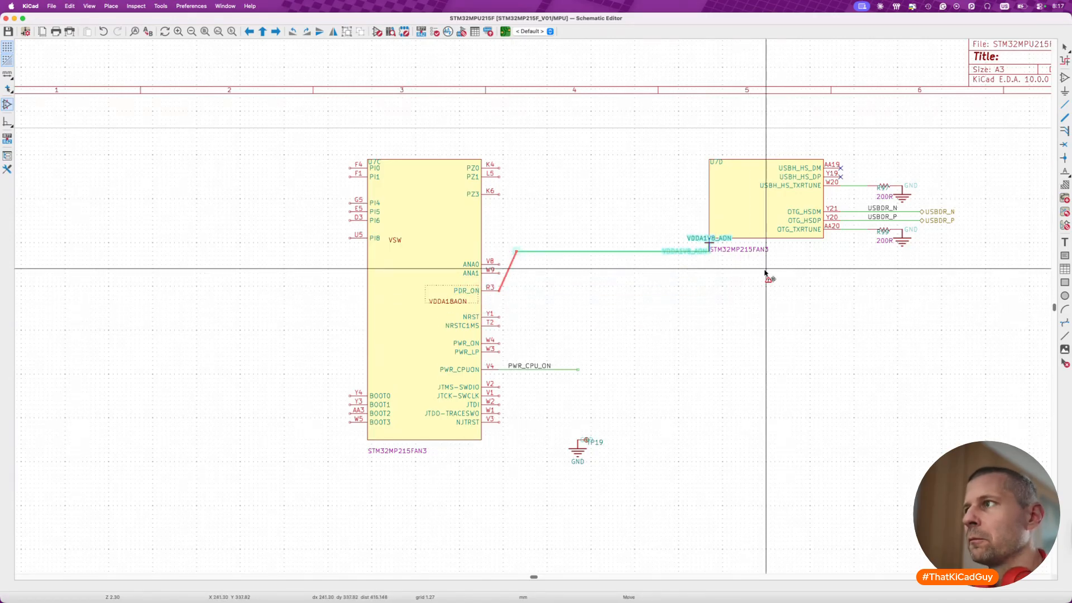
{"action": "scroll", "coordinate": [765, 273], "scroll_direction": "up", "scroll_amount": 10}
{"action": "scroll", "coordinate": [765, 272], "scroll_direction": "right", "scroll_amount": 7}
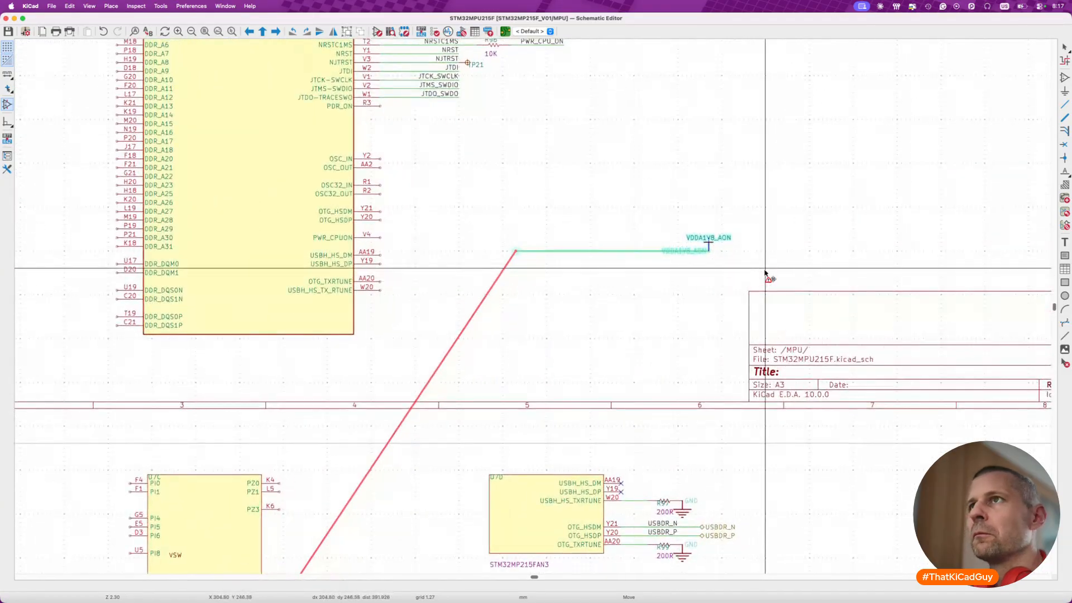
{"action": "left_click", "coordinate": [629, 128]}
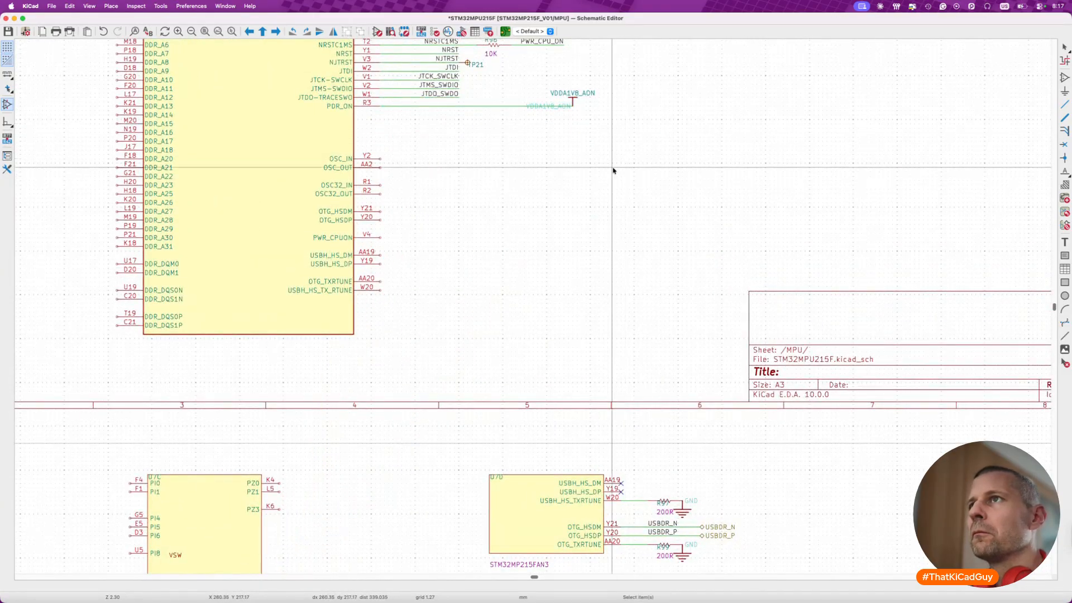
{"action": "scroll", "coordinate": [613, 170], "scroll_direction": "up", "scroll_amount": 5}
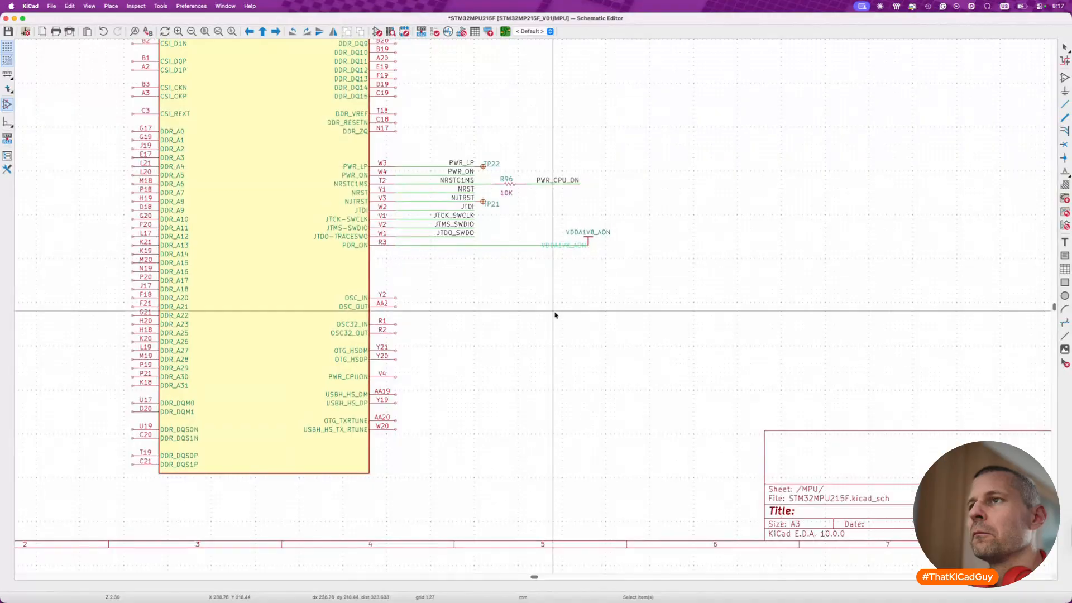
{"action": "scroll", "coordinate": [555, 313], "scroll_direction": "down", "scroll_amount": 15}
{"action": "scroll", "coordinate": [555, 313], "scroll_direction": "left", "scroll_amount": 9}
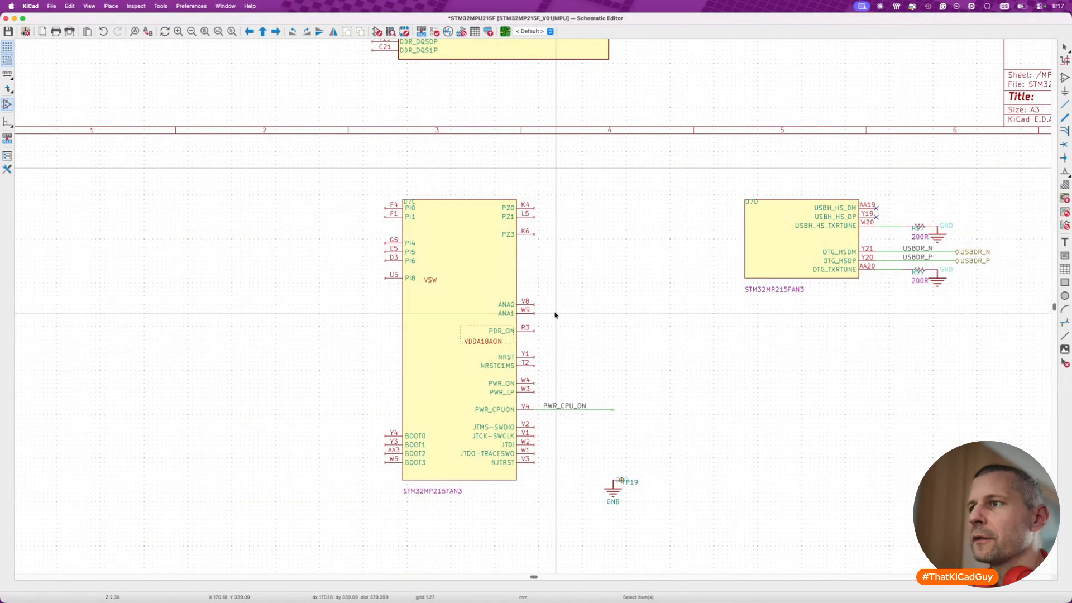
{"action": "scroll", "coordinate": [527, 371], "scroll_direction": "up", "scroll_amount": 10}
{"action": "scroll", "coordinate": [527, 370], "scroll_direction": "right", "scroll_amount": 5}
{"action": "right_click", "coordinate": [527, 371]}
{"action": "scroll", "coordinate": [585, 263], "scroll_direction": "up", "scroll_amount": 4}
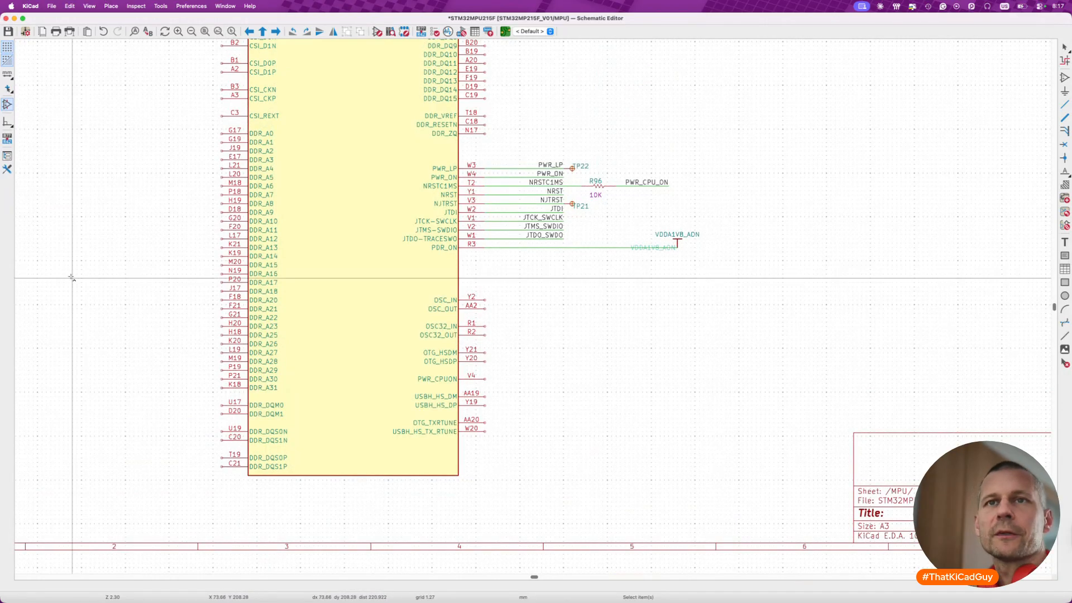
- Switch to Finder, go up to the docs folder and open datasheet_stm32mp215f.pdf
{"action": "left_click", "coordinate": [11, 235]}
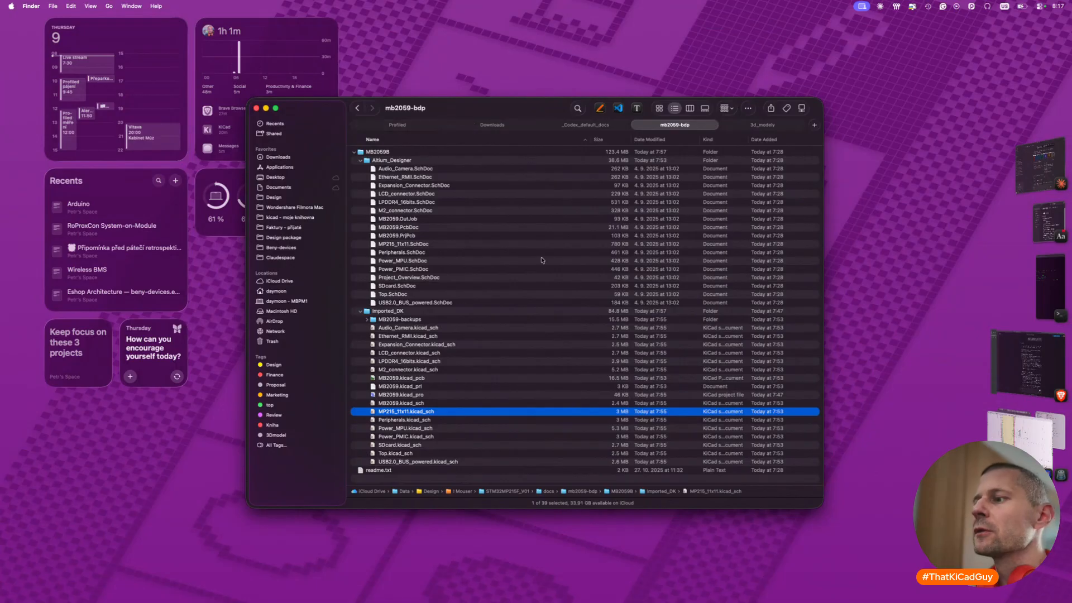
{"action": "key", "text": "super+Up"}
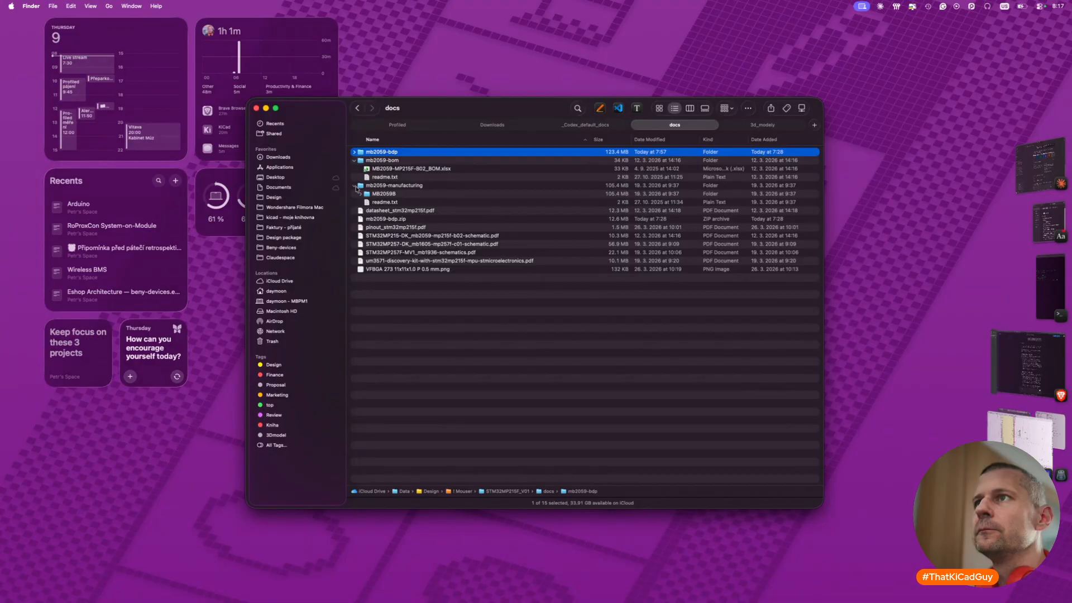
{"action": "left_click", "coordinate": [355, 187]}
{"action": "left_click", "coordinate": [356, 187]}
{"action": "left_click", "coordinate": [360, 194]}
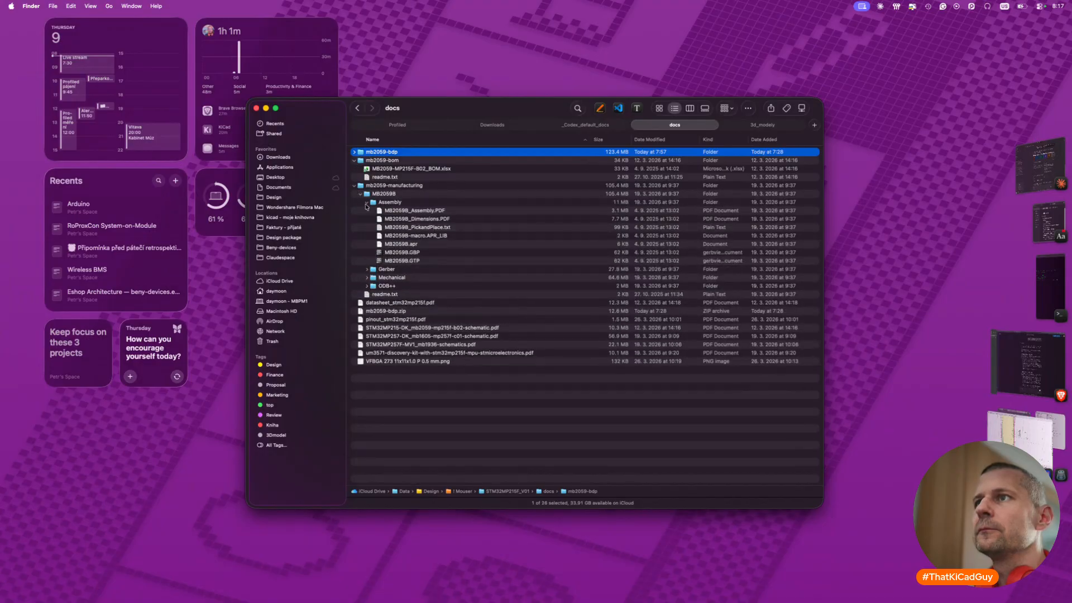
{"action": "left_click", "coordinate": [367, 202]}
{"action": "left_click", "coordinate": [360, 194]}
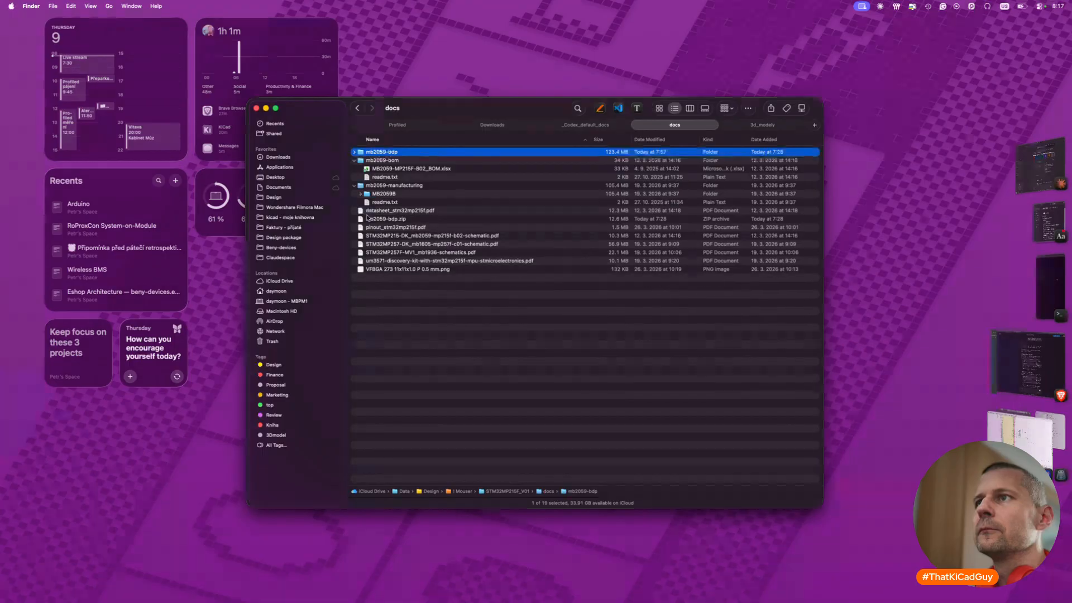
{"action": "double_click", "coordinate": [407, 213]}
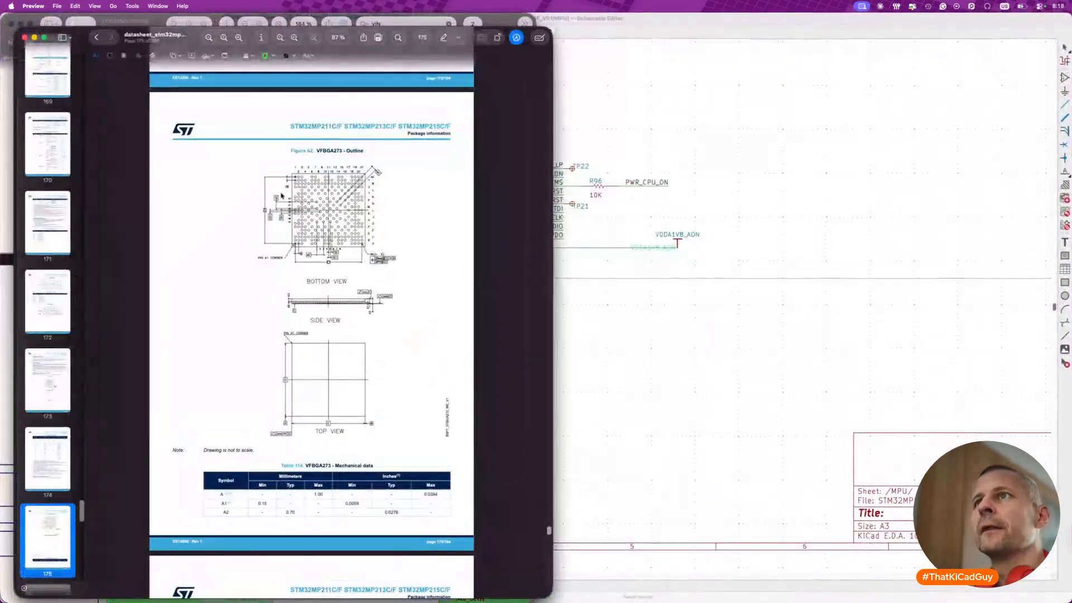
- Search the datasheet for PDR_ON and examine its row in the pin description table
{"action": "left_click", "coordinate": [398, 37]}
{"action": "type", "text": "PDR_ON"}
{"action": "key", "text": "Return"}
{"action": "key", "text": "Return"}
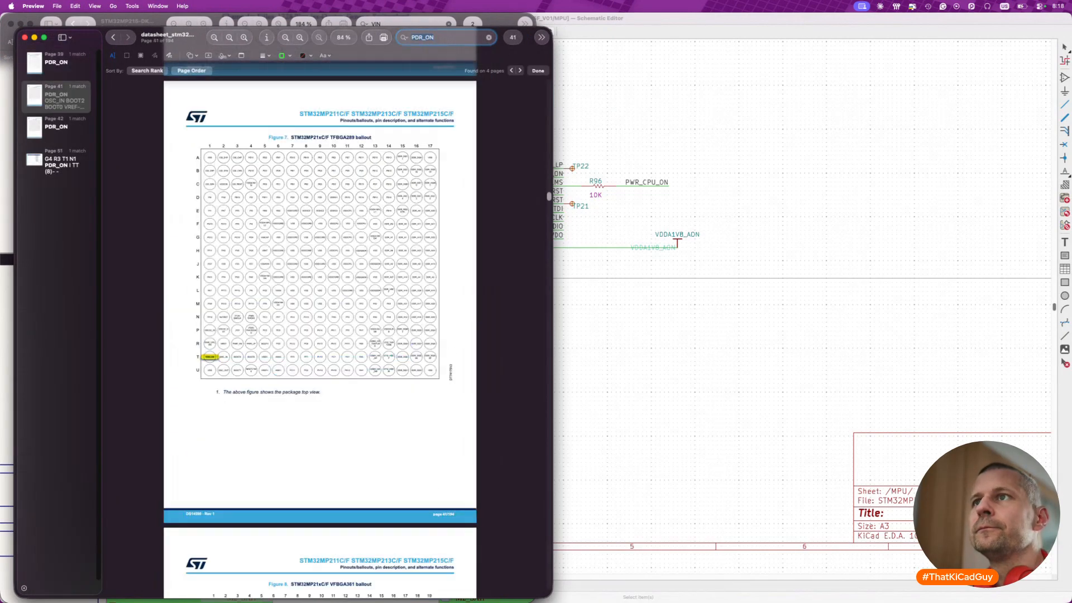
{"action": "key", "text": "Return"}
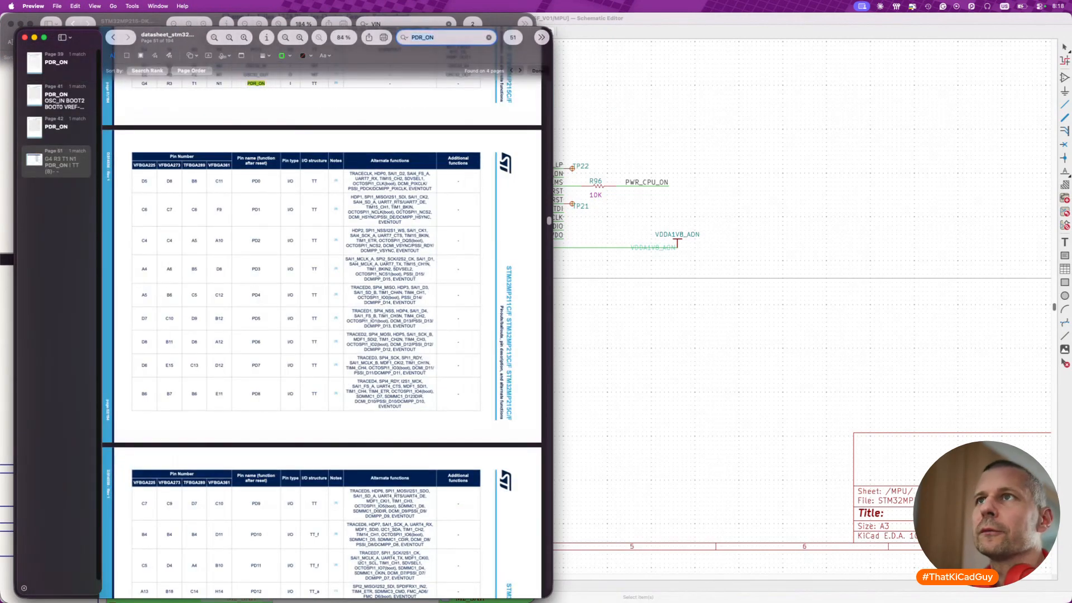
{"action": "scroll", "coordinate": [279, 181], "scroll_direction": "up", "scroll_amount": 3}
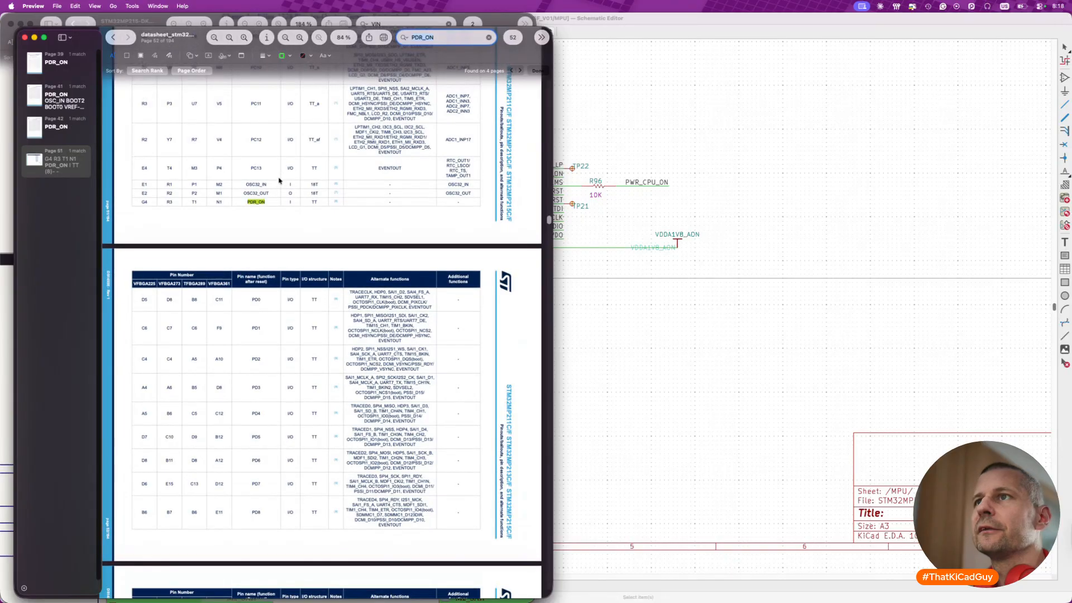
- Go through the PDR_ON matches in the ballout figures and pin table, then close the datasheet and return to the KiCad schematic
{"action": "key", "text": "Return"}
{"action": "key", "text": "Return"}
{"action": "key", "text": "Return"}
{"action": "key", "text": "Return"}
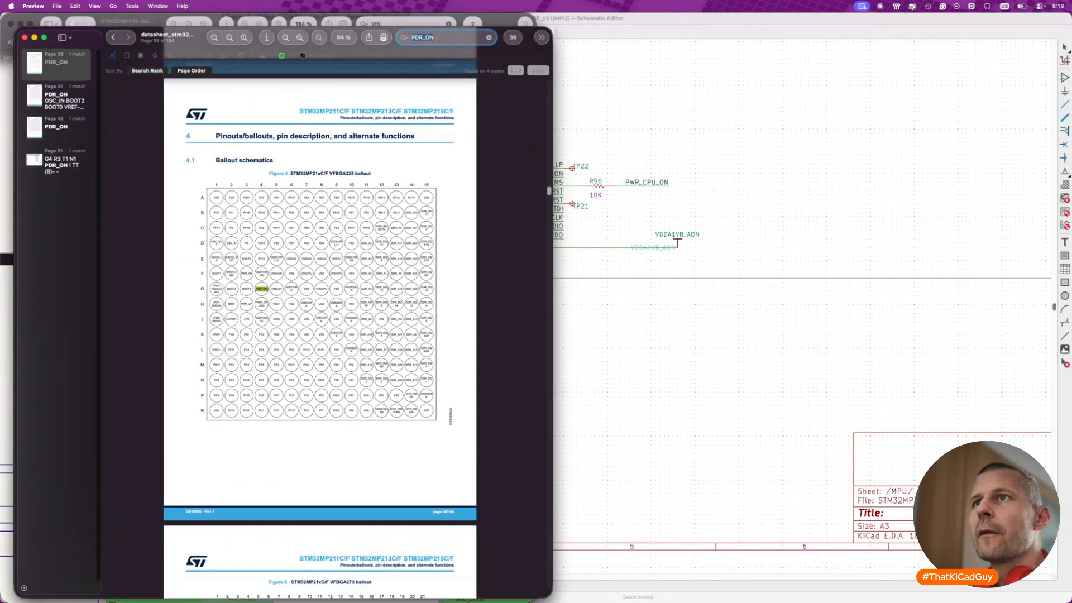
{"action": "key", "text": "Return"}
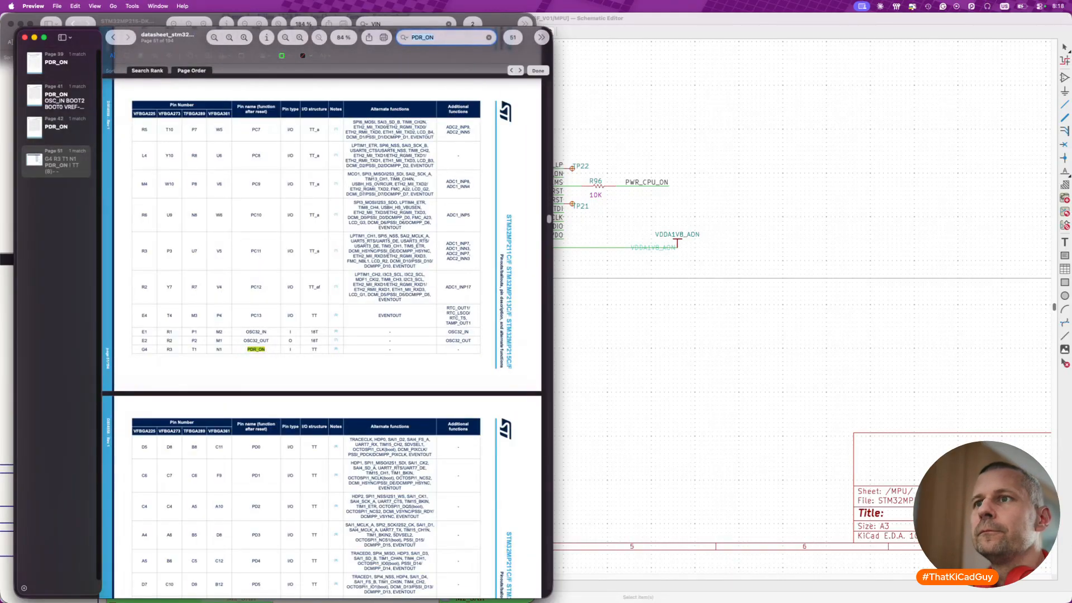
{"action": "key", "text": "Return"}
{"action": "key", "text": "Return"}
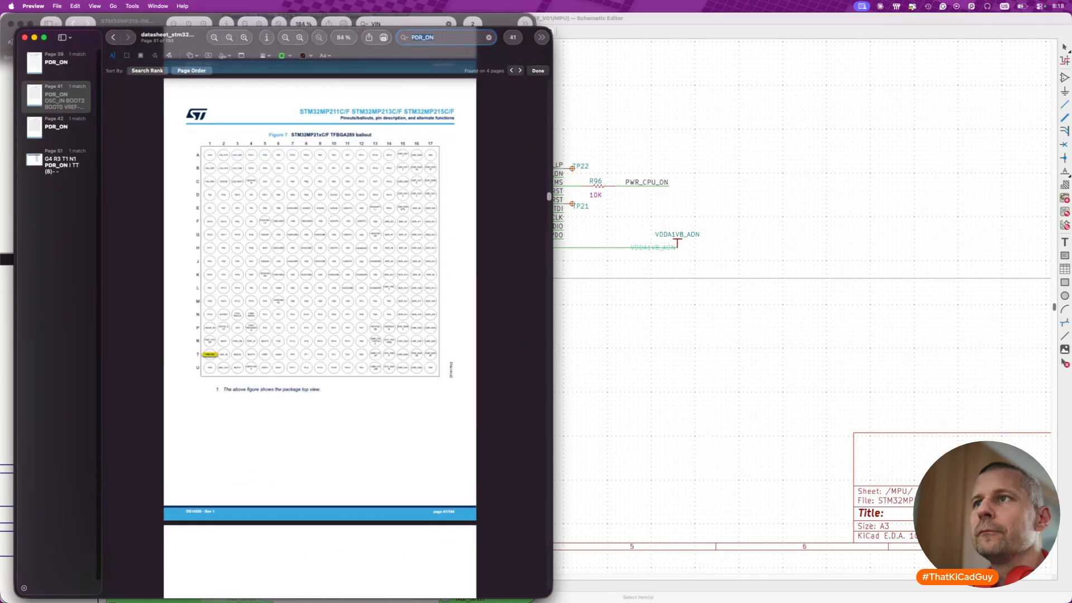
{"action": "key", "text": "Return"}
{"action": "key", "text": "Return"}
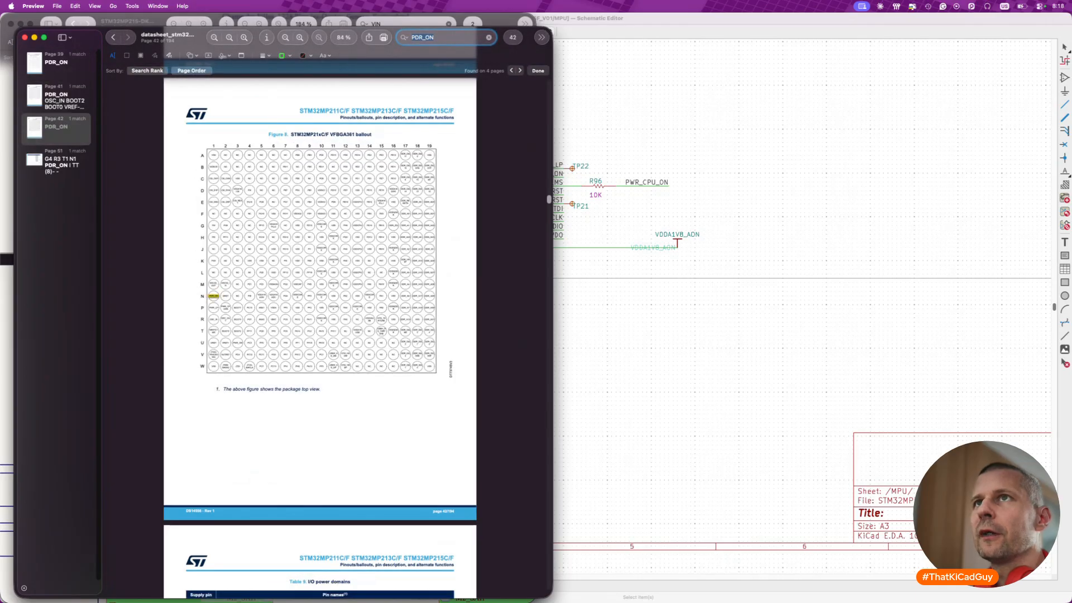
{"action": "key", "text": "Return"}
{"action": "key", "text": "Return"}
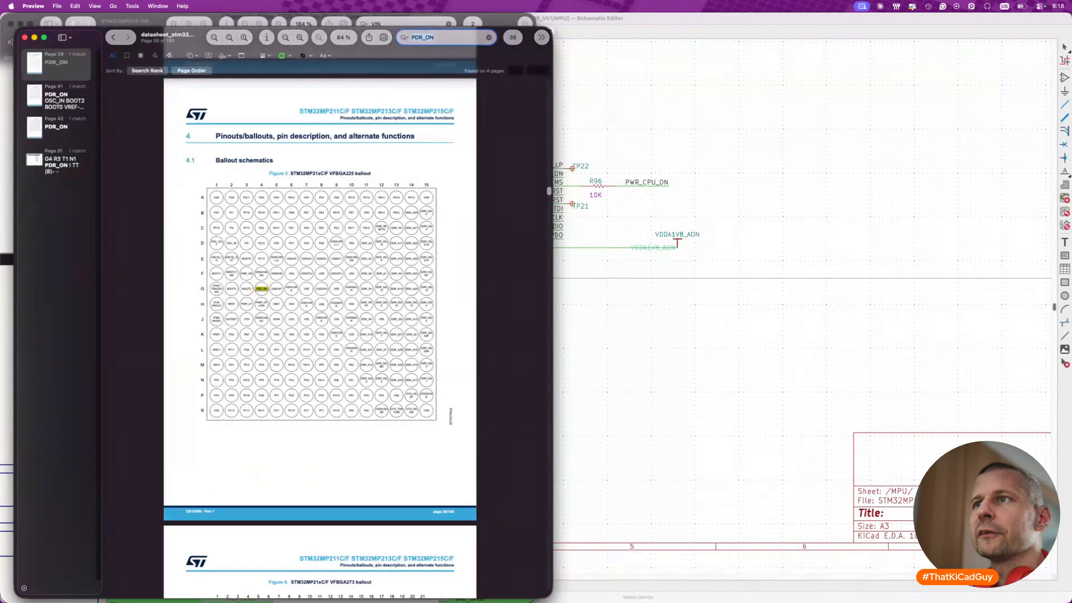
{"action": "key", "text": "Return"}
{"action": "key", "text": "Return"}
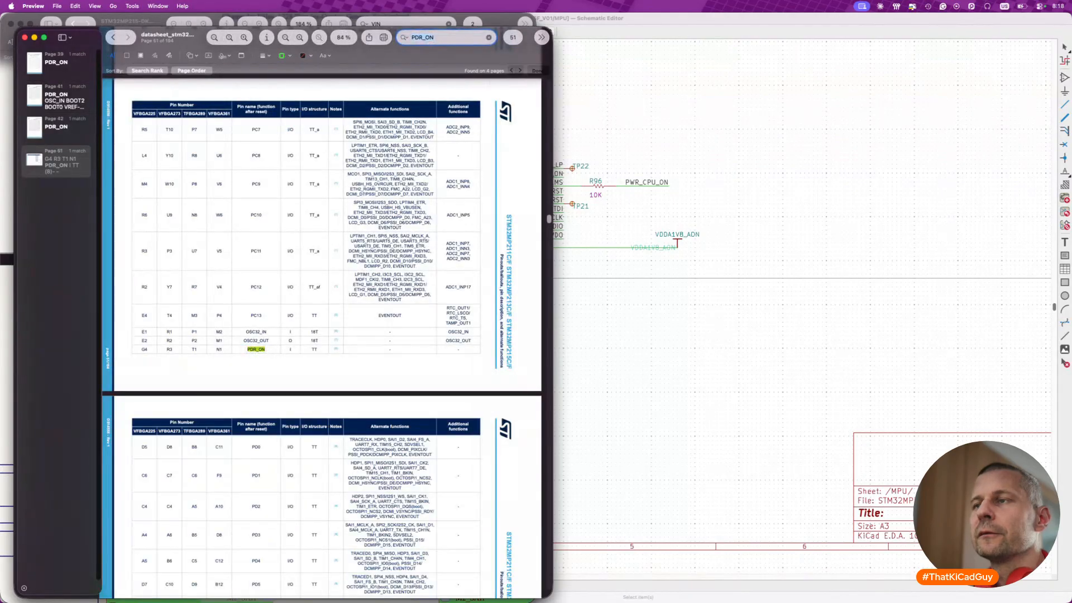
{"action": "key", "text": "Escape"}
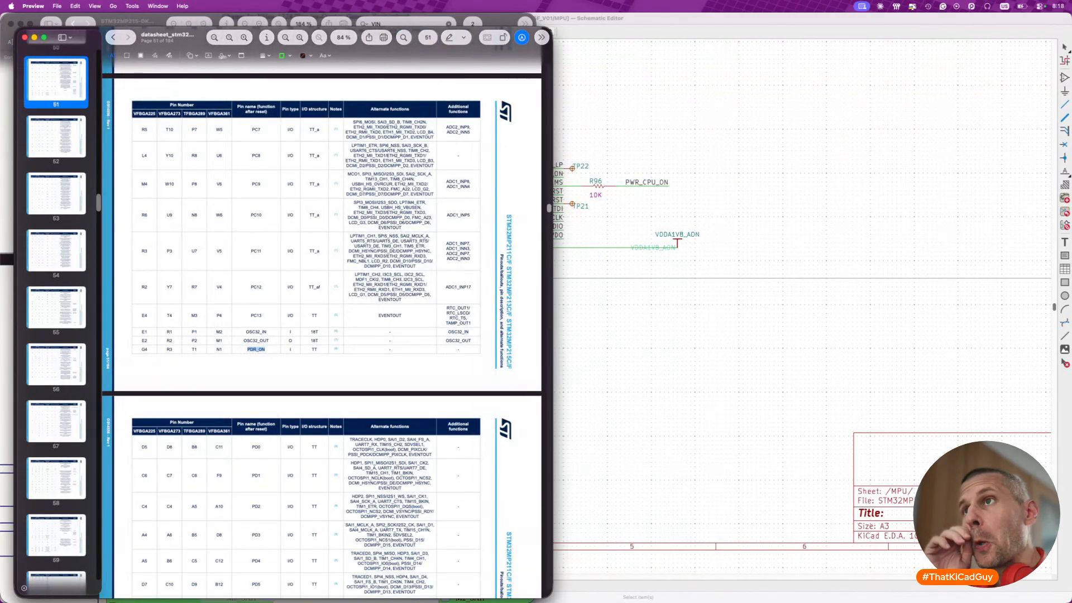
{"action": "left_click", "coordinate": [25, 40]}
{"action": "left_click", "coordinate": [642, 314]}
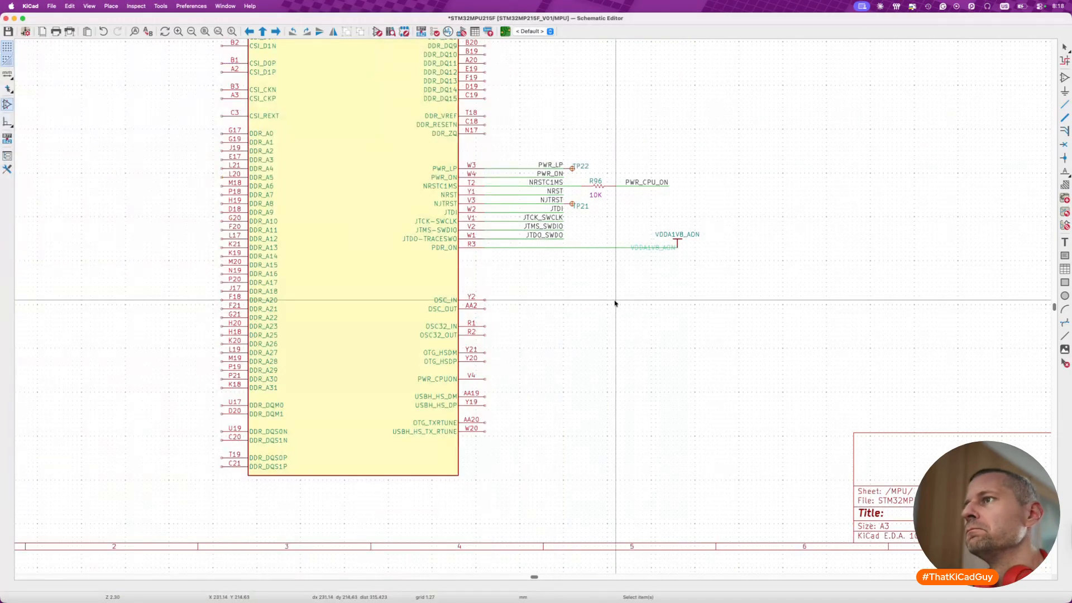
- Inspect the properties of the VDDA1V8_AON power symbol on the PDR_ON wire without changing them, and save the schematic
{"action": "scroll", "coordinate": [649, 247], "scroll_direction": "up", "scroll_amount": 3}
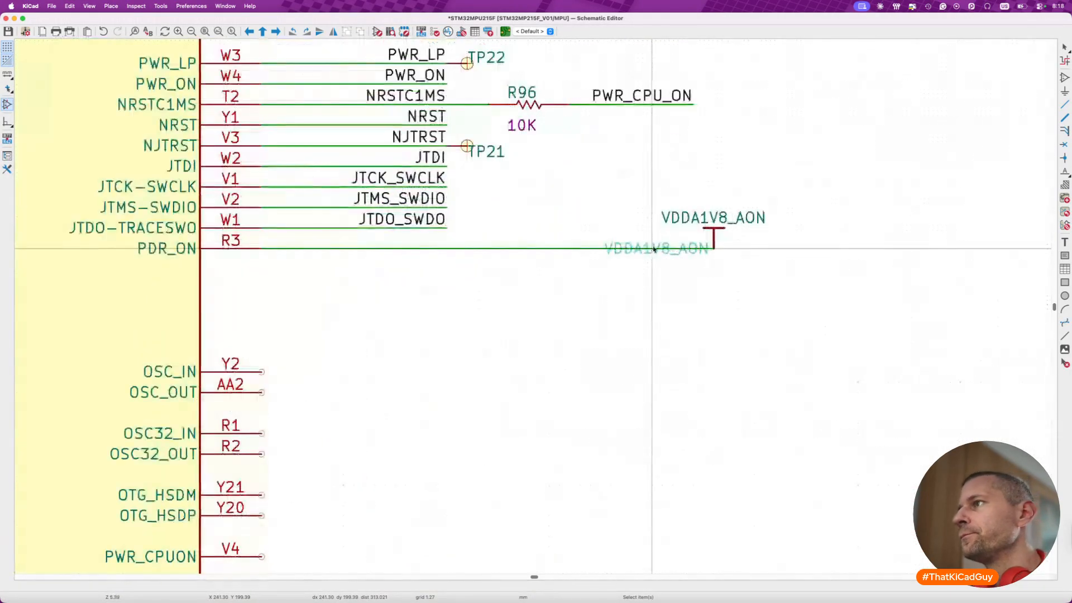
{"action": "left_click", "coordinate": [713, 237]}
{"action": "double_click", "coordinate": [713, 238]}
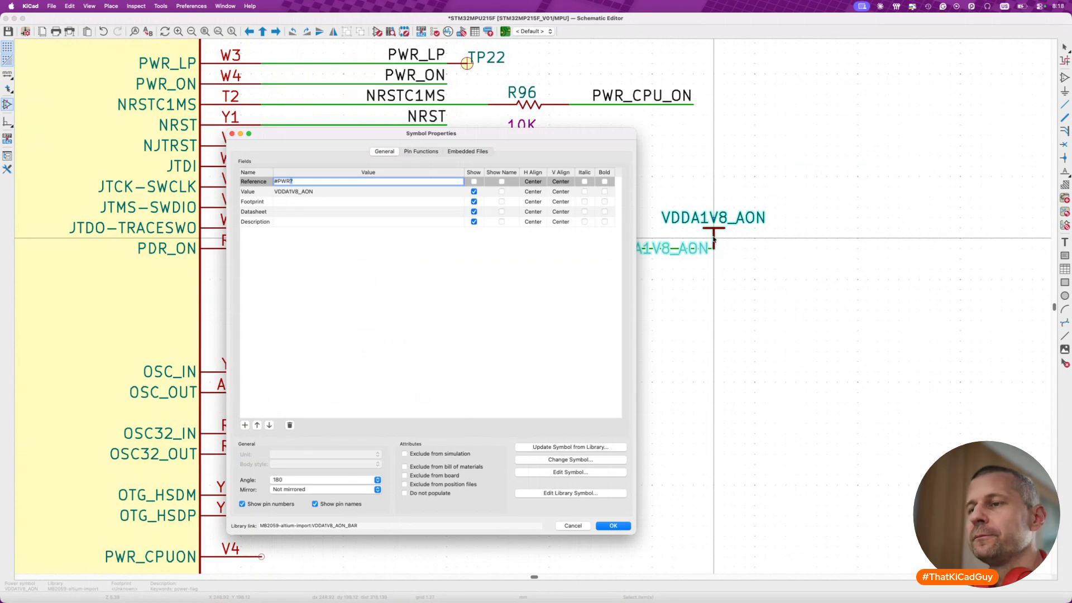
{"action": "key", "text": "Escape"}
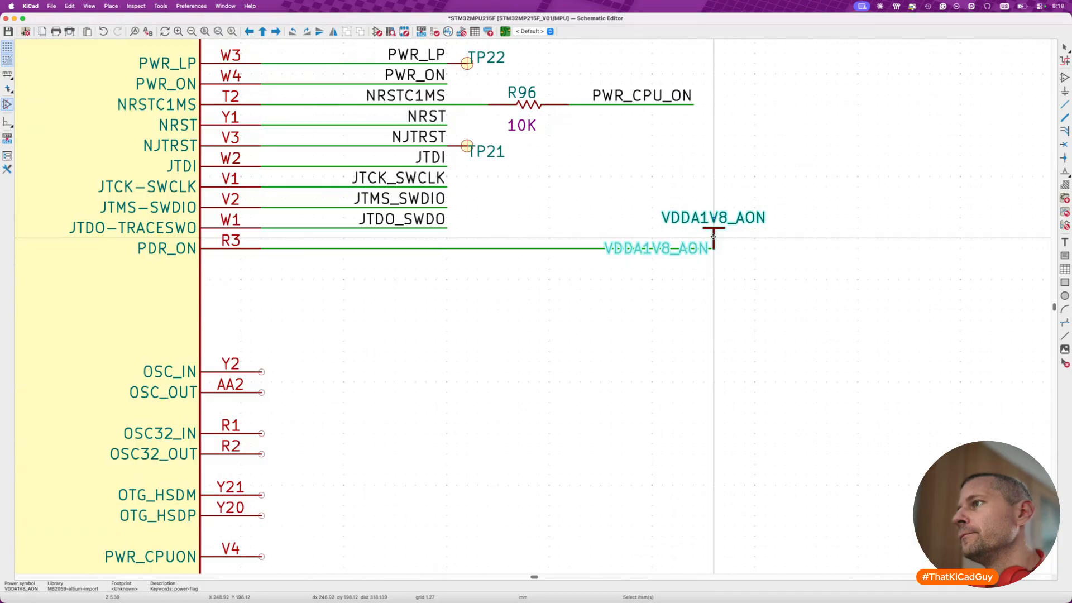
{"action": "scroll", "coordinate": [713, 238], "scroll_direction": "down", "scroll_amount": 5}
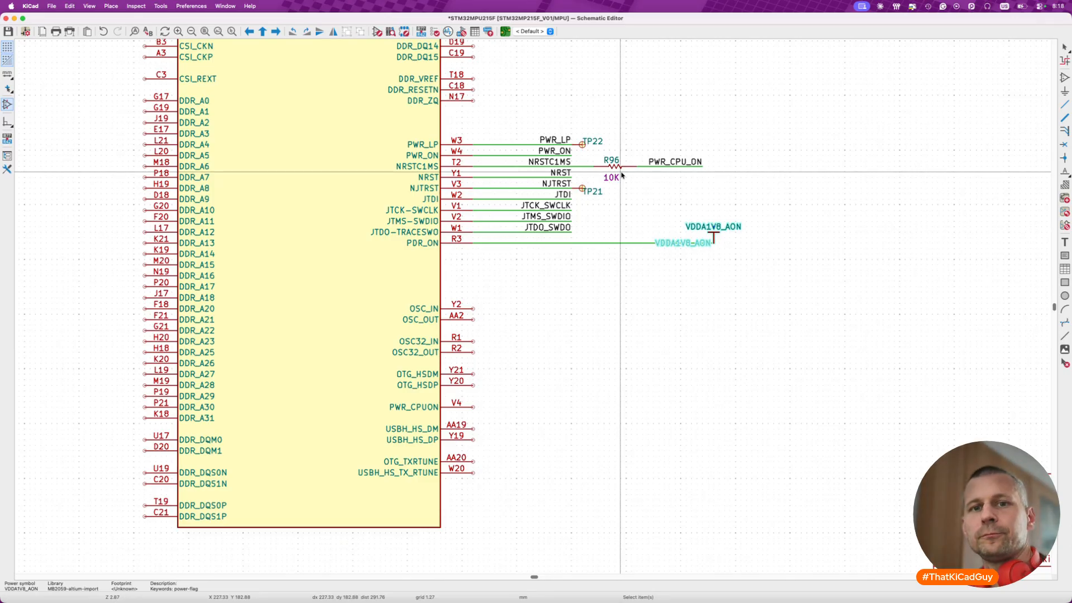
{"action": "left_click", "coordinate": [627, 264]}
{"action": "key", "text": "super+s"}
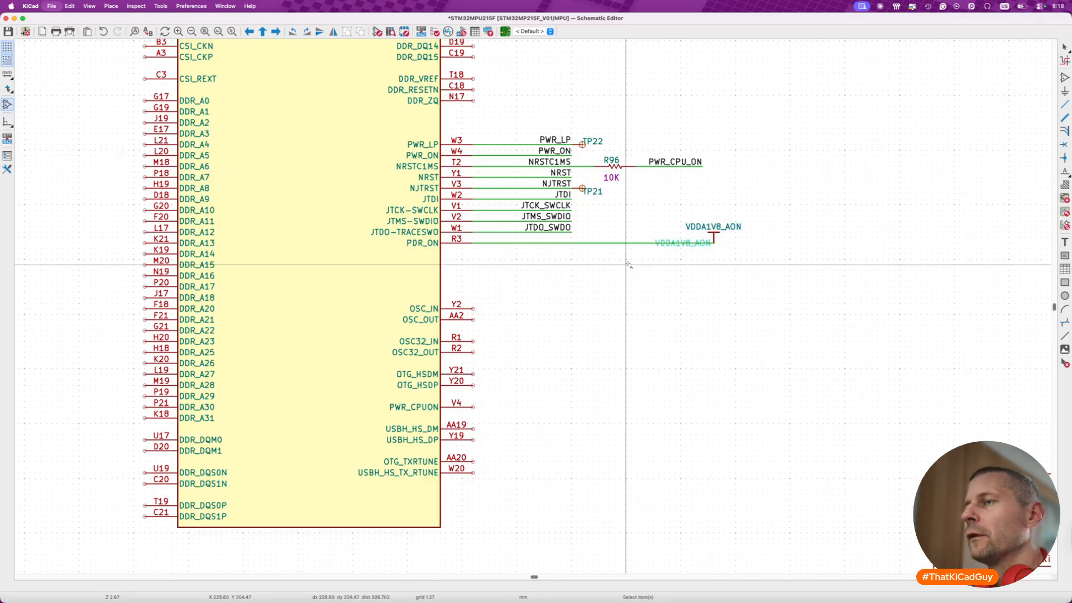
- Create a text note listing VDDA1V8_AON, Testpoints and resistors as [] checklist lines, and place it in the title block area
{"action": "scroll", "coordinate": [627, 263], "scroll_direction": "down", "scroll_amount": 6}
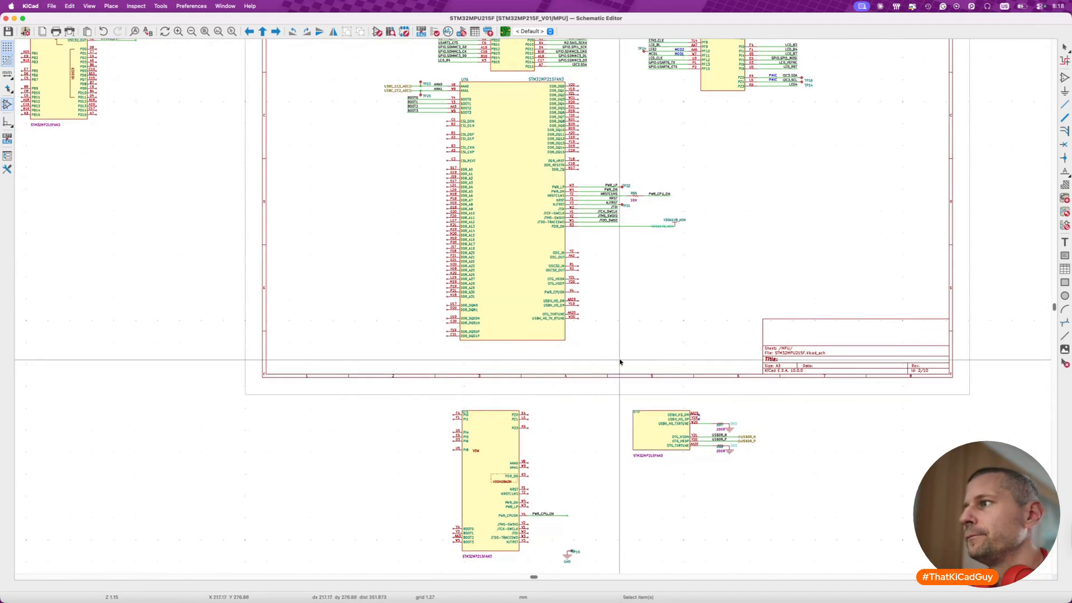
{"action": "scroll", "coordinate": [690, 385], "scroll_direction": "right", "scroll_amount": 2}
{"action": "key", "text": "t"}
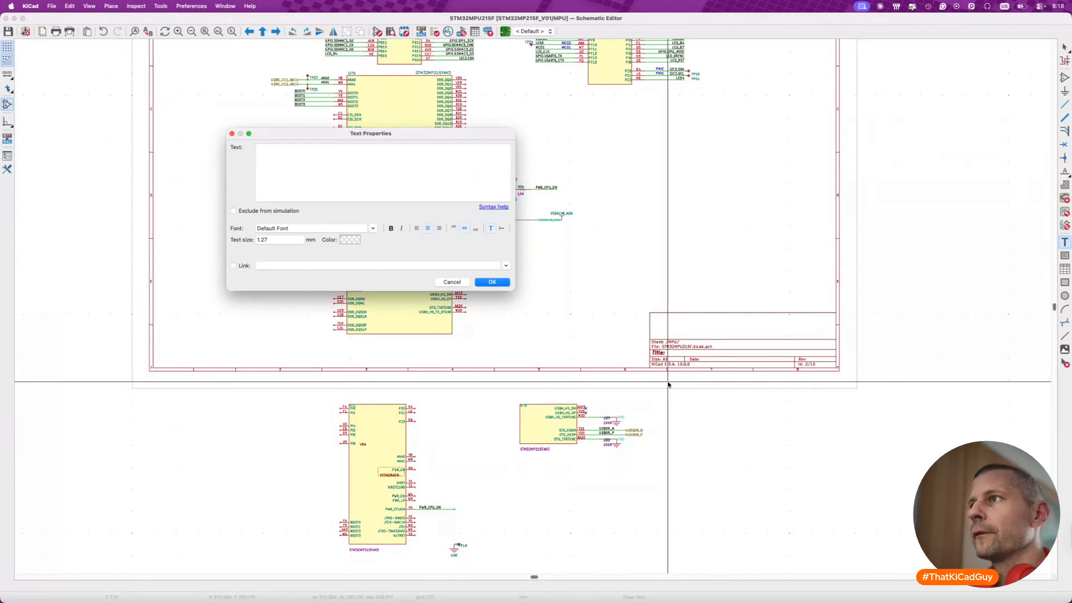
{"action": "type", "text": "VDDA1V8_A"}
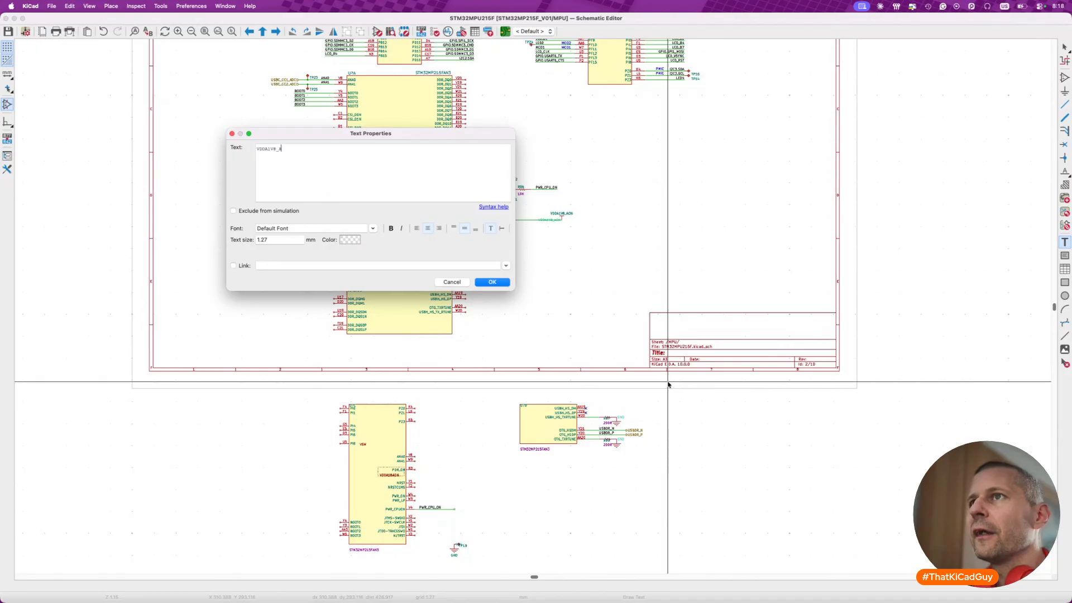
{"action": "type", "text": "]"}
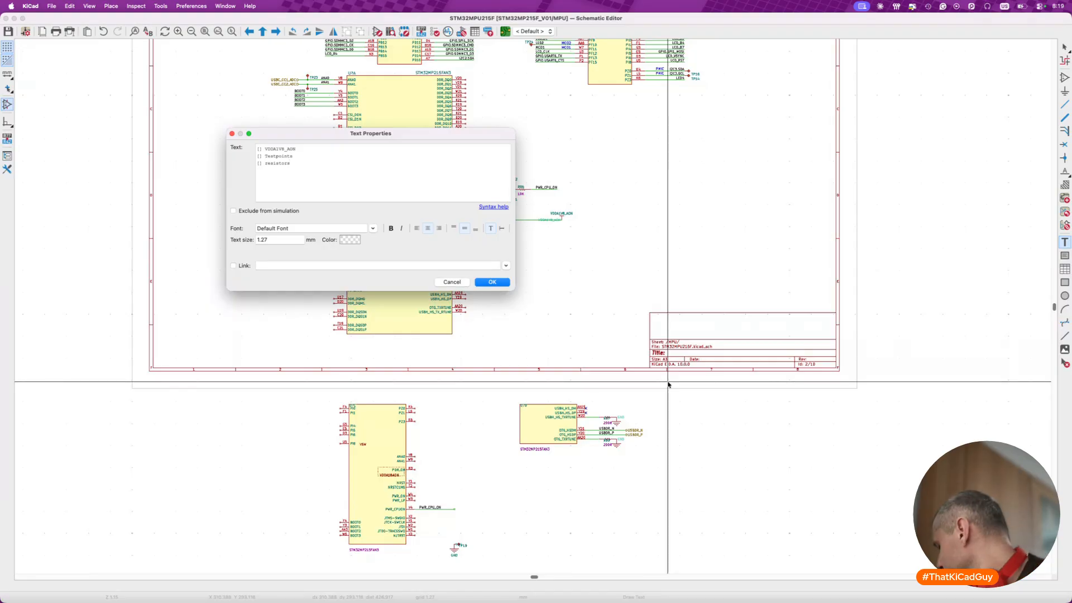
{"action": "left_click", "coordinate": [491, 286]}
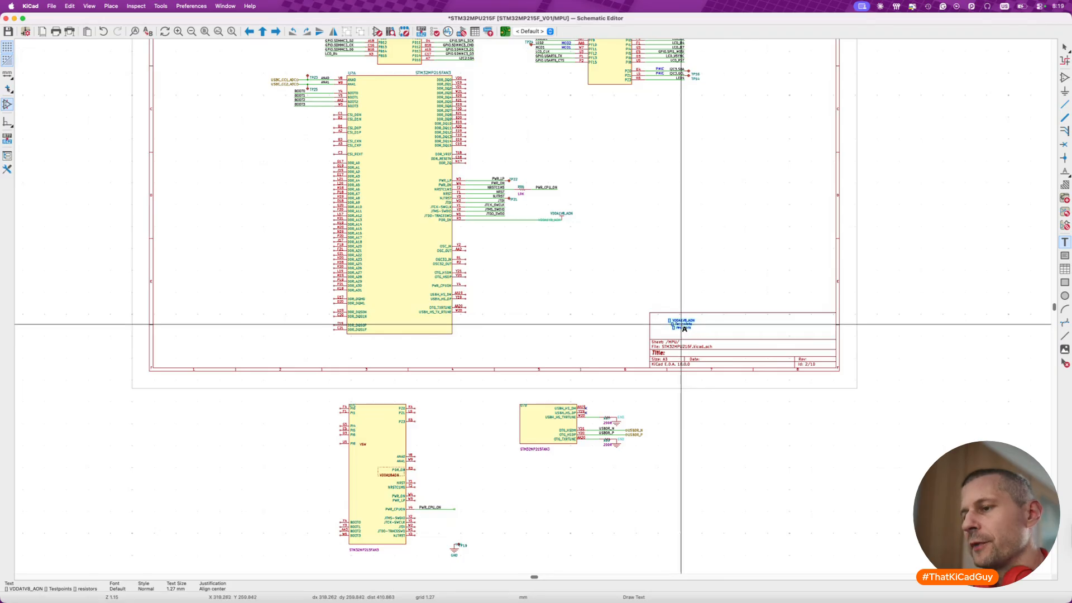
- Set the checklist note's text size to 2 mm with left alignment, move it to the title block's left edge, and save
{"action": "double_click", "coordinate": [682, 324]}
{"action": "left_click", "coordinate": [284, 239]}
{"action": "type", "text": "2"}
{"action": "left_click", "coordinate": [492, 282]}
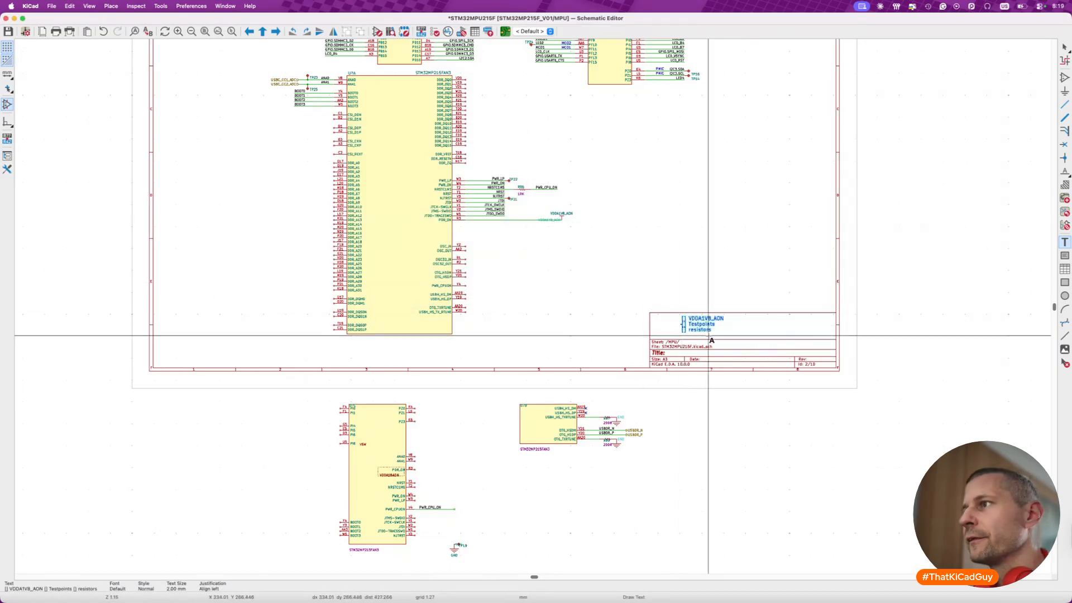
{"action": "left_click_drag", "start_coordinate": [694, 329], "coordinate": [670, 329]}
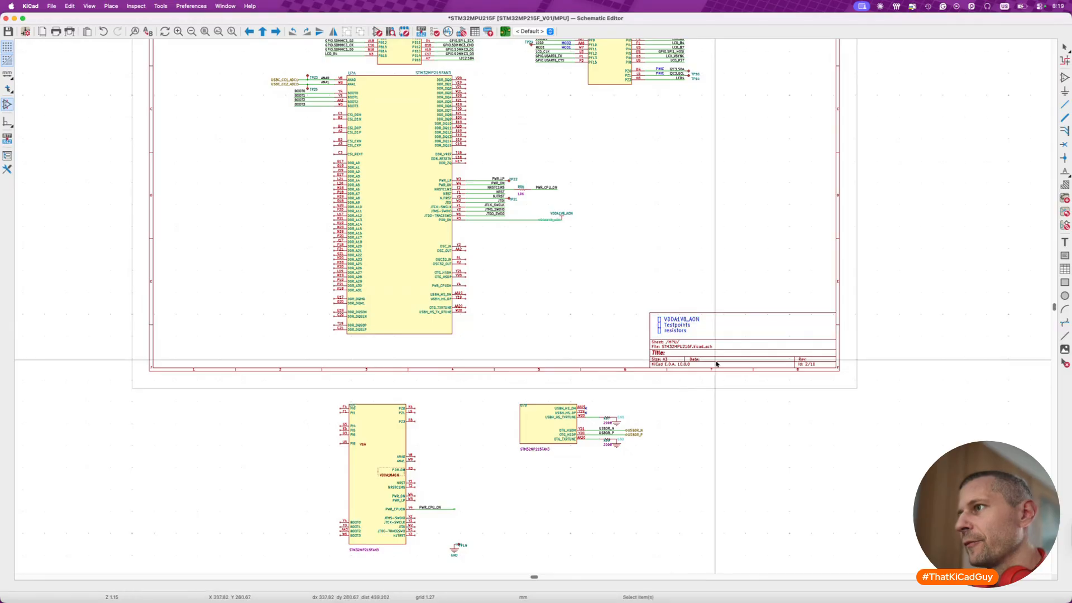
{"action": "key", "text": "super+s"}
- Move the PWR_CPU_ON wire and label from old U7C to the PWR_CPUON pin V4 of MPU unit A
{"action": "scroll", "coordinate": [583, 317], "scroll_direction": "up", "scroll_amount": 5}
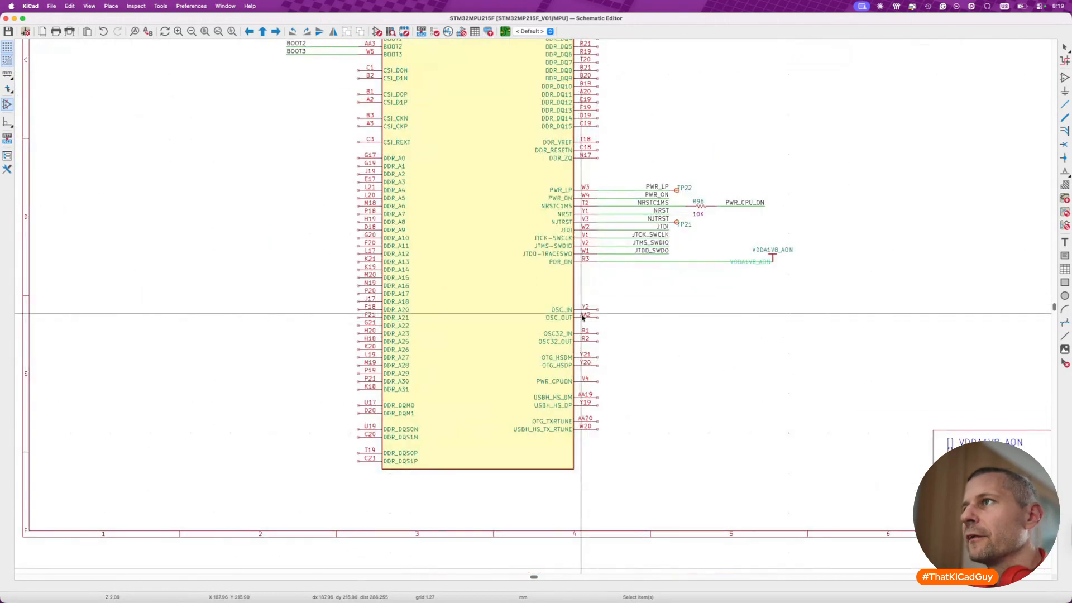
{"action": "scroll", "coordinate": [583, 319], "scroll_direction": "down", "scroll_amount": 10}
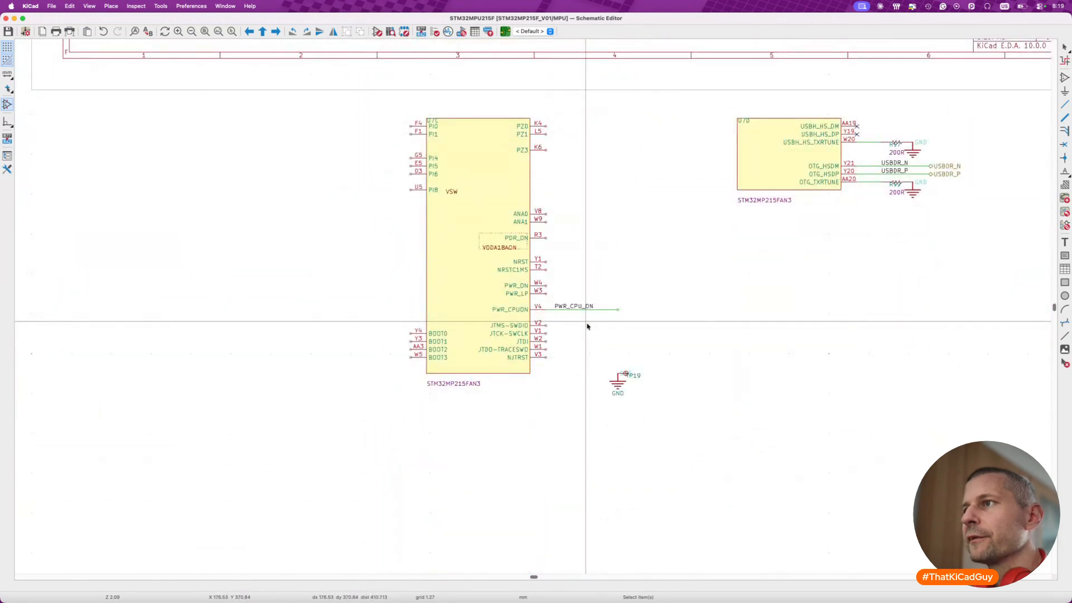
{"action": "left_click_drag", "start_coordinate": [543, 308], "coordinate": [662, 269]}
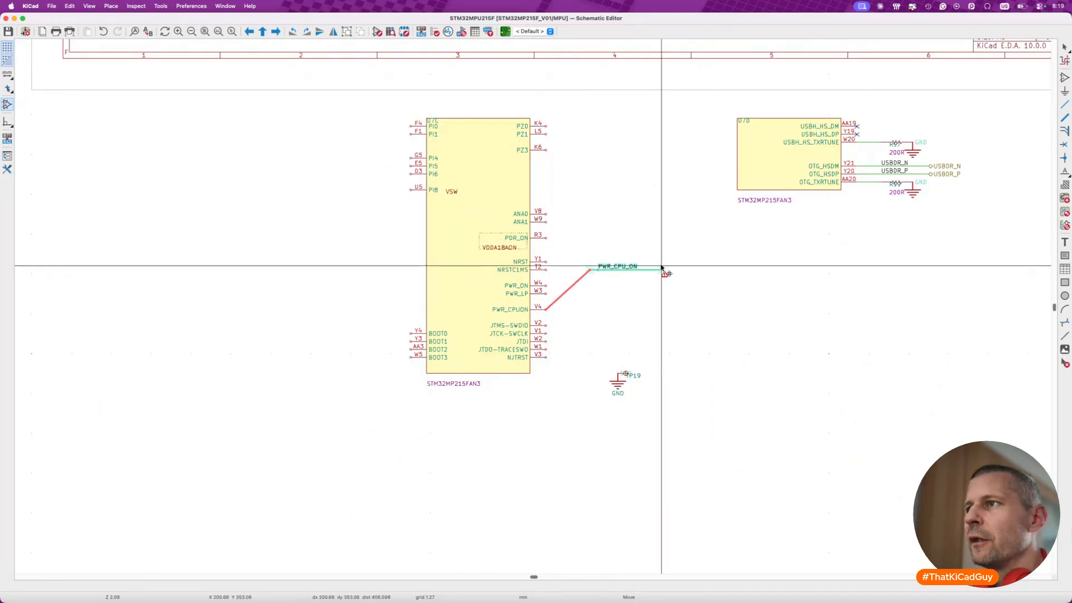
{"action": "scroll", "coordinate": [662, 270], "scroll_direction": "up", "scroll_amount": 5}
{"action": "scroll", "coordinate": [661, 269], "scroll_direction": "right", "scroll_amount": 3}
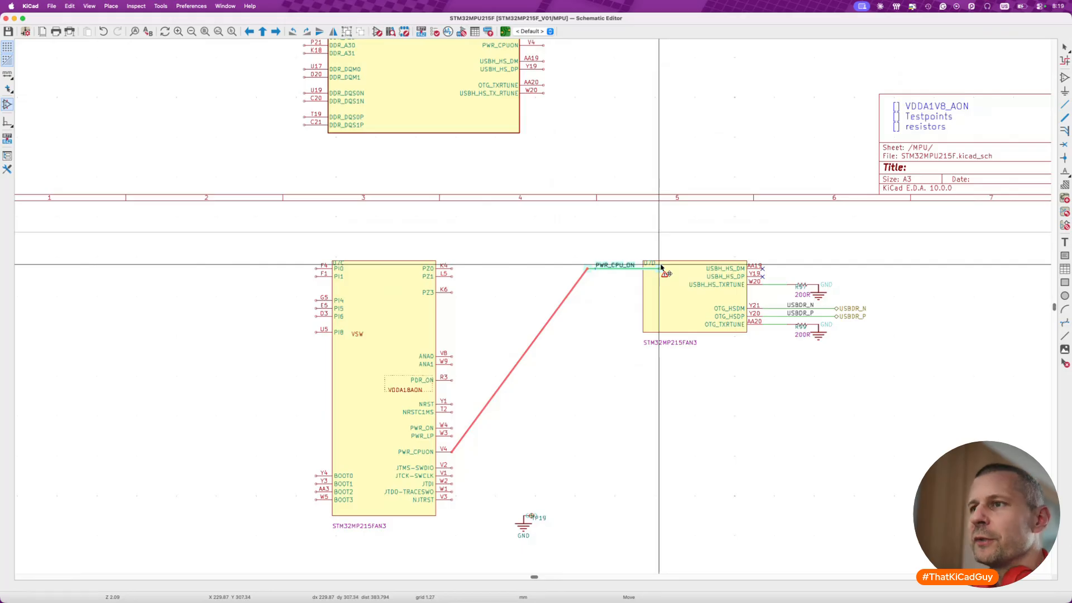
{"action": "scroll", "coordinate": [662, 267], "scroll_direction": "up", "scroll_amount": 5}
{"action": "scroll", "coordinate": [662, 267], "scroll_direction": "right", "scroll_amount": 2}
{"action": "left_click_drag", "start_coordinate": [662, 267], "coordinate": [551, 220]}
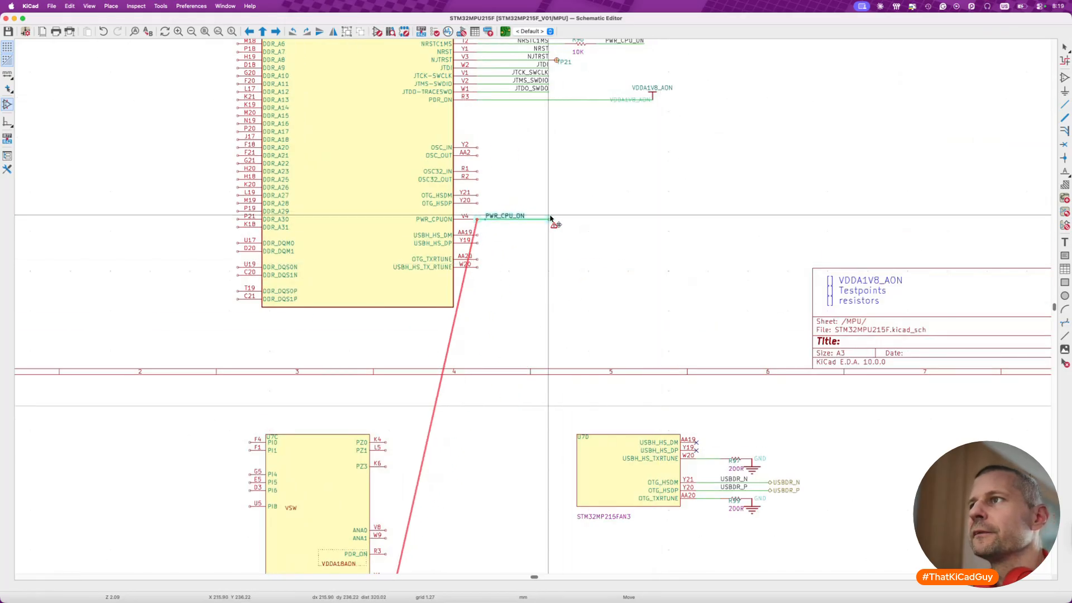
- Flip the moved PWR_CPU_ON label and align it with the wire's free end, and save the schematic
{"action": "left_click", "coordinate": [513, 217]}
{"action": "key", "text": "x"}
{"action": "left_click_drag", "start_coordinate": [481, 219], "coordinate": [548, 219]}
{"action": "key", "text": "s"}
{"action": "key", "text": "super+s"}
{"action": "scroll", "coordinate": [531, 297], "scroll_direction": "left", "scroll_amount": 10}
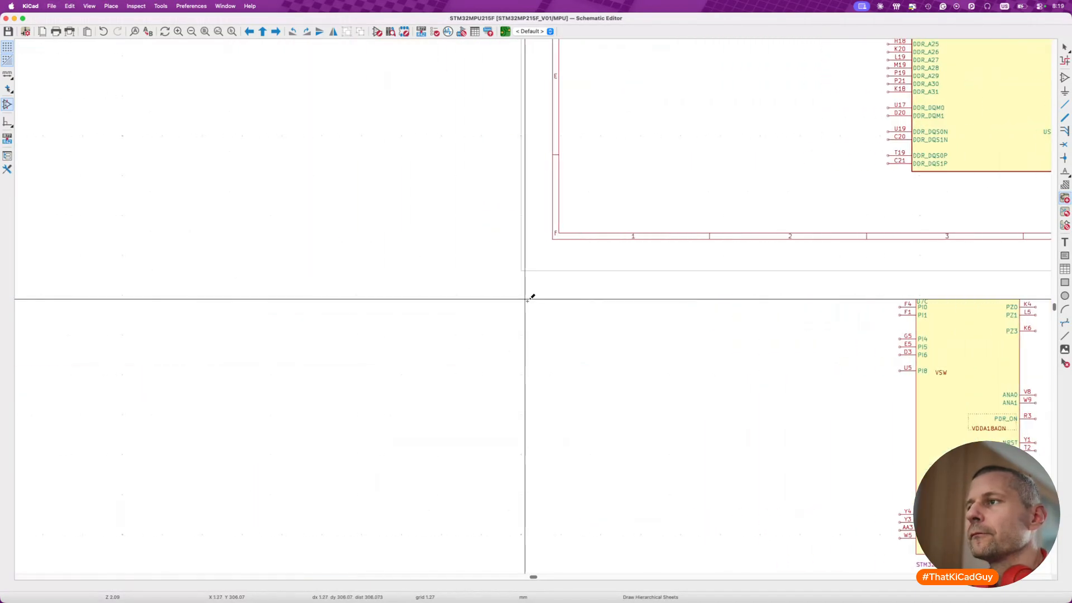
{"action": "key", "text": "Escape"}
- Move the HSE_IN and HSE_OUT wires with their labels from old U7B to MPU unit A's OSC_IN and OSC_OUT pins
{"action": "scroll", "coordinate": [527, 304], "scroll_direction": "up", "scroll_amount": 8}
{"action": "scroll", "coordinate": [528, 304], "scroll_direction": "left", "scroll_amount": 3}
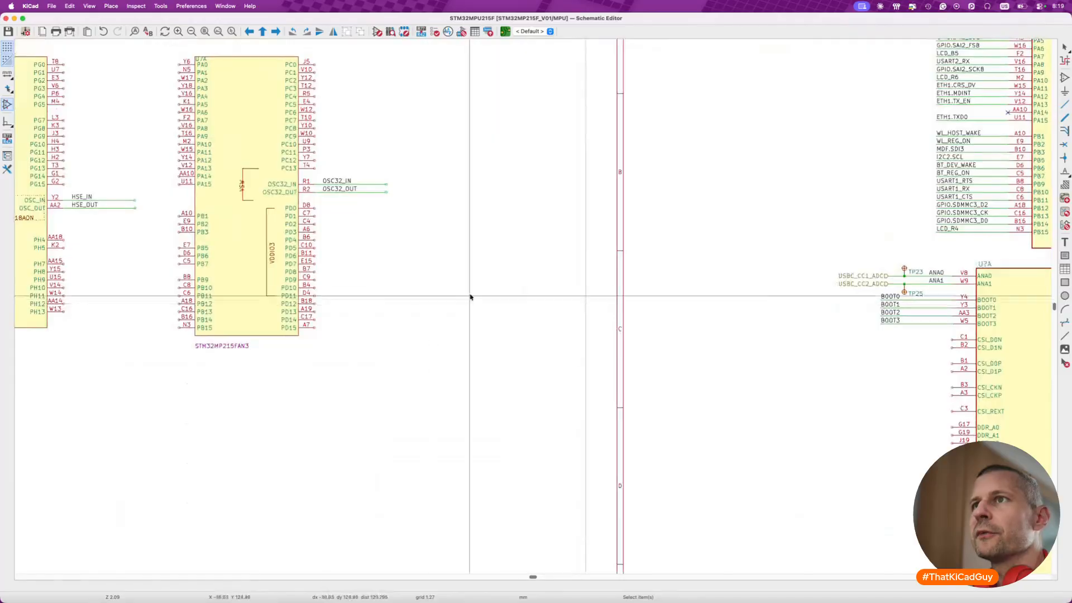
{"action": "scroll", "coordinate": [526, 304], "scroll_direction": "left", "scroll_amount": 9}
{"action": "left_click_drag", "start_coordinate": [280, 218], "coordinate": [426, 261]}
{"action": "key", "text": "m"}
{"action": "scroll", "coordinate": [477, 254], "scroll_direction": "right", "scroll_amount": 15}
{"action": "scroll", "coordinate": [477, 255], "scroll_direction": "right", "scroll_amount": 10}
{"action": "scroll", "coordinate": [480, 257], "scroll_direction": "down", "scroll_amount": 10}
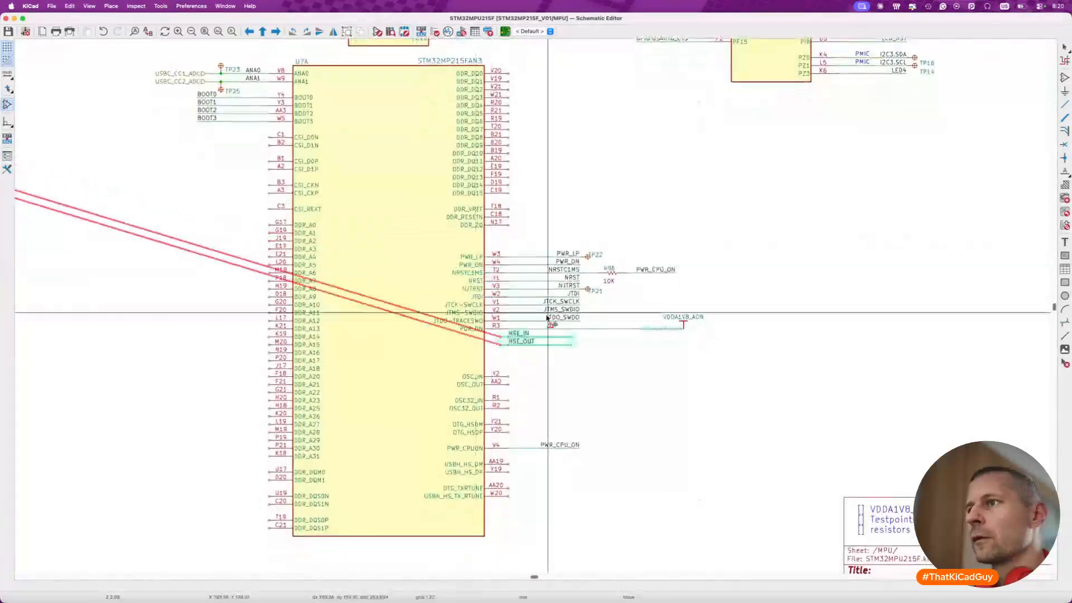
{"action": "left_click", "coordinate": [557, 355]}
- Flip the HSE_IN and HSE_OUT labels and shift them to the free ends of their wires
{"action": "left_click", "coordinate": [524, 372]}
{"action": "left_click", "coordinate": [524, 381], "text": "shift"}
{"action": "key", "text": "x"}
{"action": "left_click_drag", "start_coordinate": [516, 382], "coordinate": [581, 381]}
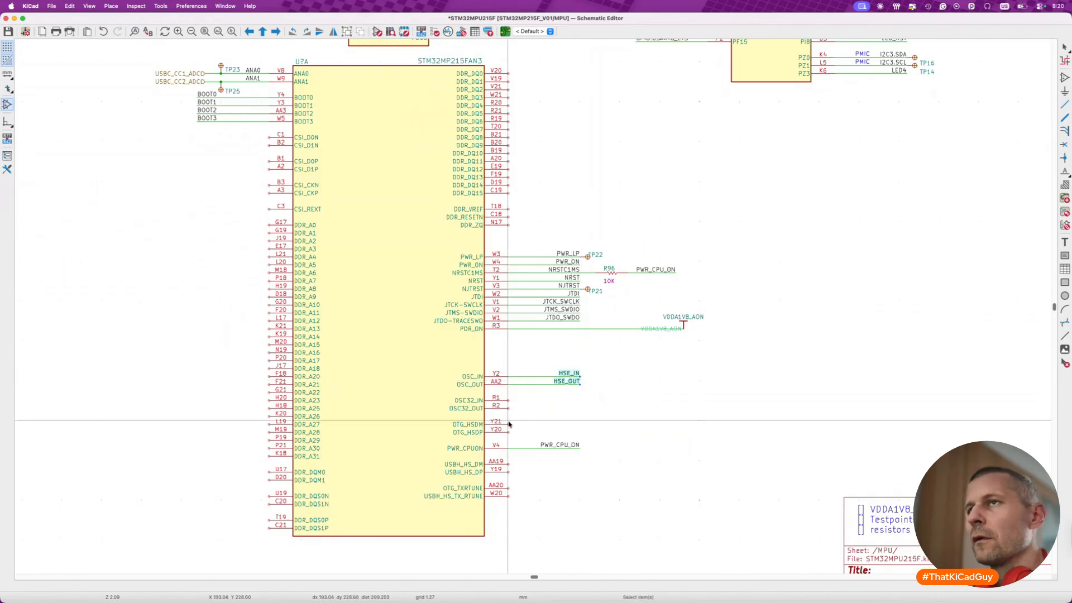
- Move the OSC32_IN and OSC32_OUT wires with labels from the old port A–D symbol to the matching MPU unit A pins
{"action": "scroll", "coordinate": [509, 425], "scroll_direction": "left", "scroll_amount": 10}
{"action": "scroll", "coordinate": [508, 425], "scroll_direction": "up", "scroll_amount": 5}
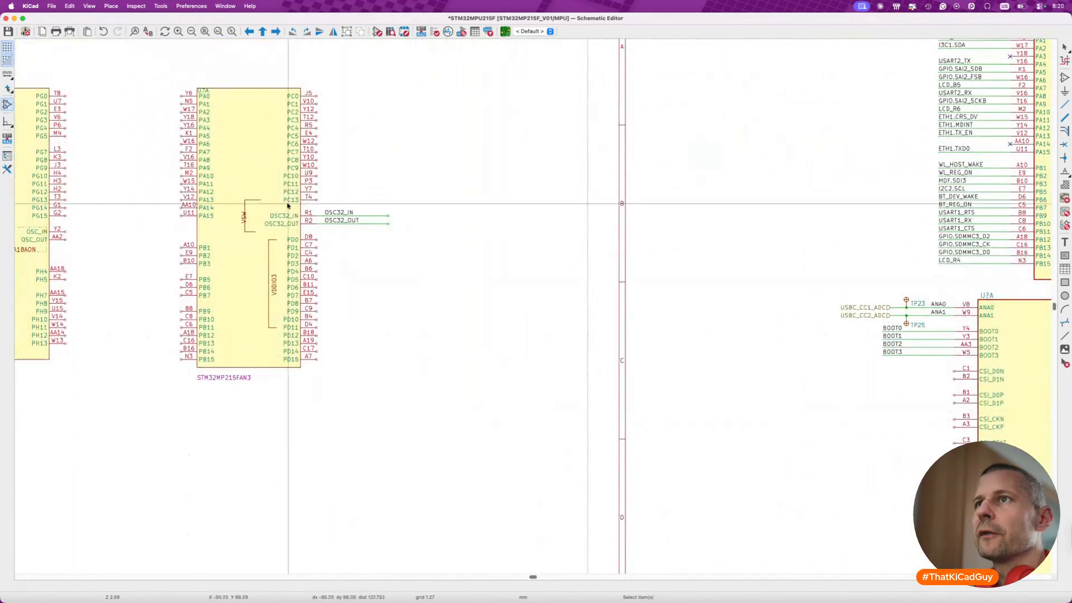
{"action": "left_click_drag", "start_coordinate": [247, 200], "coordinate": [412, 233]}
{"action": "key", "text": "m"}
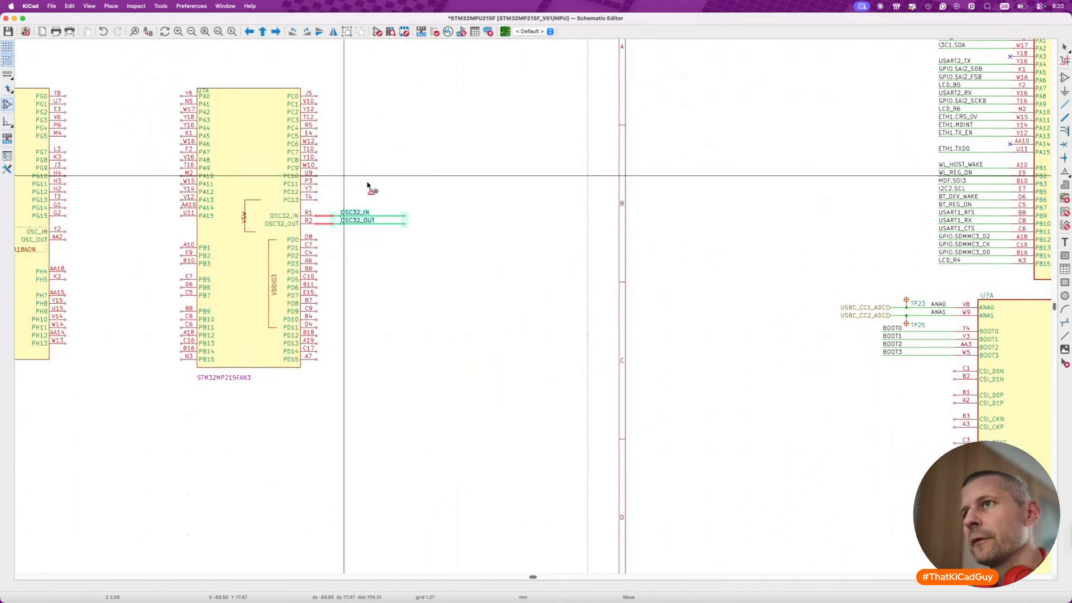
{"action": "scroll", "coordinate": [525, 234], "scroll_direction": "right", "scroll_amount": 15}
{"action": "scroll", "coordinate": [525, 235], "scroll_direction": "down", "scroll_amount": 5}
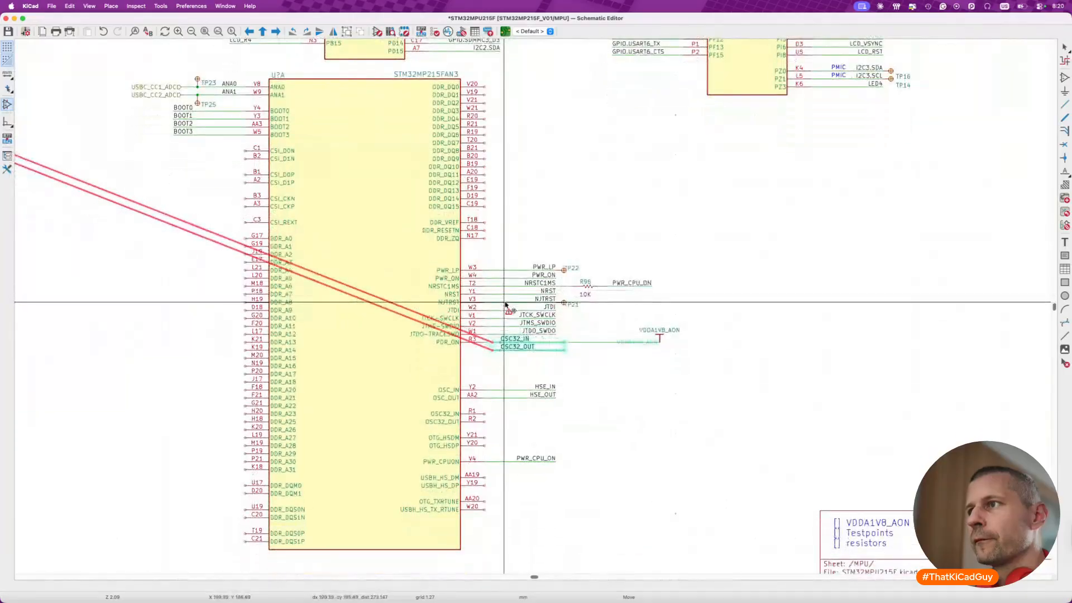
{"action": "left_click", "coordinate": [503, 403]}
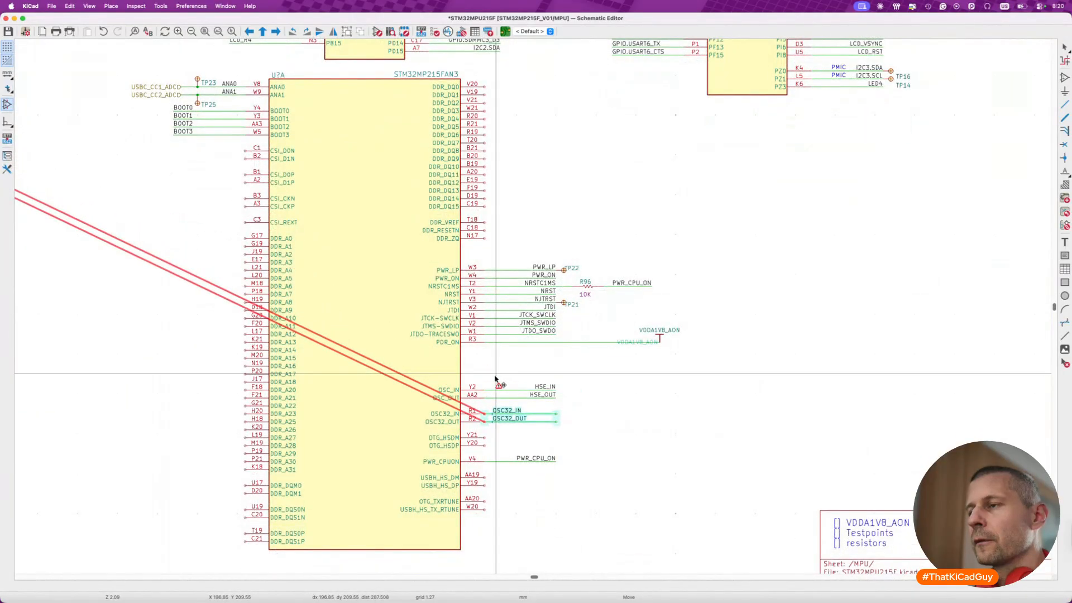
- Flip the OSC32_IN and OSC32_OUT labels and shift them to the free ends of their wires
{"action": "left_click", "coordinate": [507, 412]}
{"action": "left_click", "coordinate": [509, 419], "text": "shift"}
{"action": "key", "text": "x"}
{"action": "left_click_drag", "start_coordinate": [481, 412], "coordinate": [546, 411]}
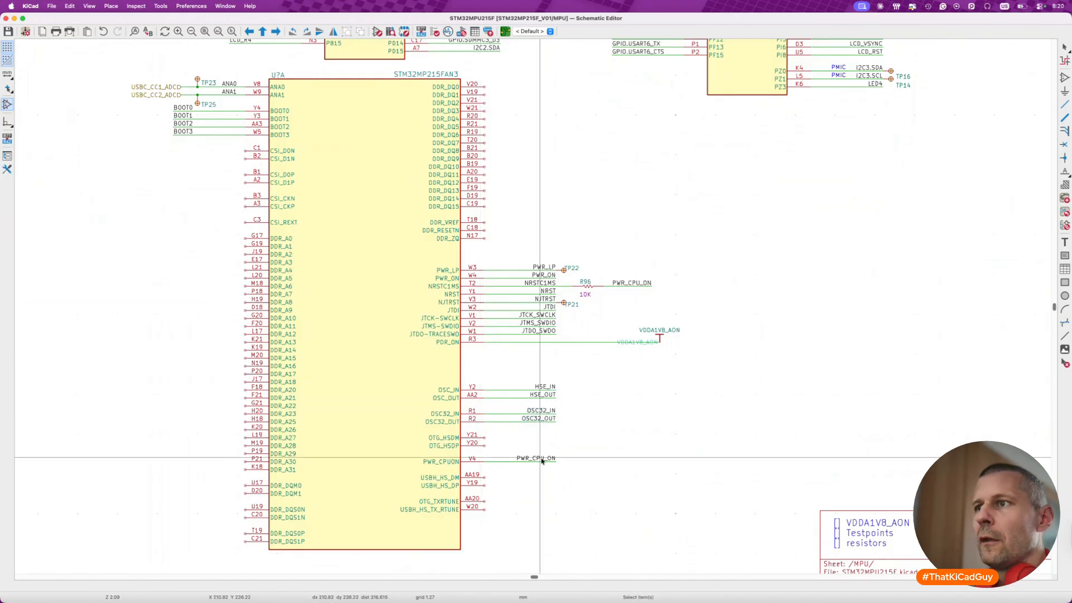
- Check the old MPU symbols outside the sheet frame for nets that still need transferring
{"action": "scroll", "coordinate": [541, 461], "scroll_direction": "left", "scroll_amount": 15}
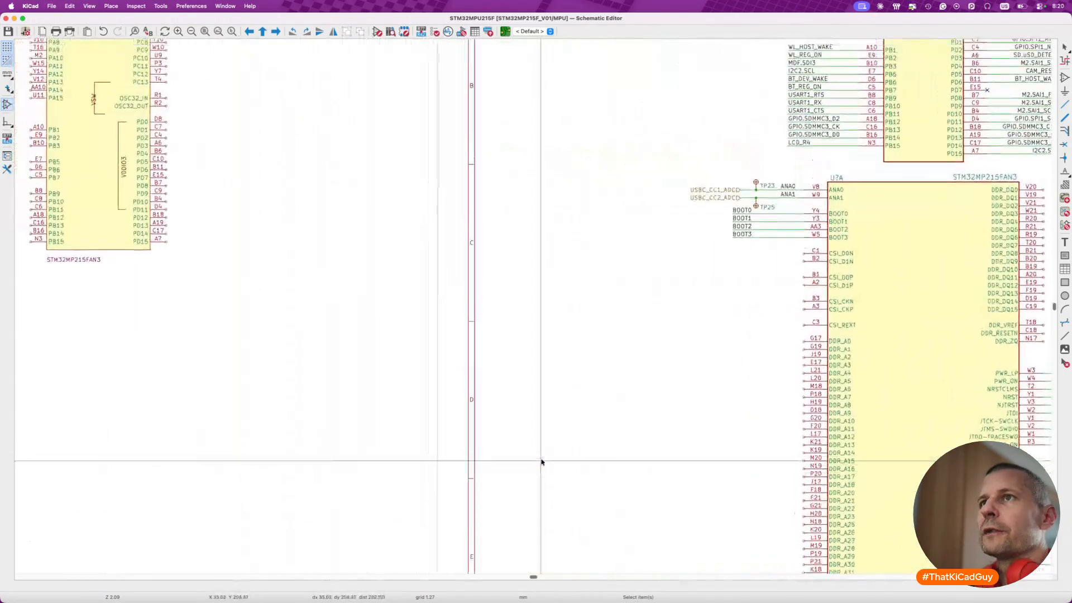
{"action": "scroll", "coordinate": [541, 462], "scroll_direction": "up", "scroll_amount": 3}
{"action": "scroll", "coordinate": [541, 462], "scroll_direction": "down", "scroll_amount": 3}
{"action": "scroll", "coordinate": [541, 462], "scroll_direction": "left", "scroll_amount": 5}
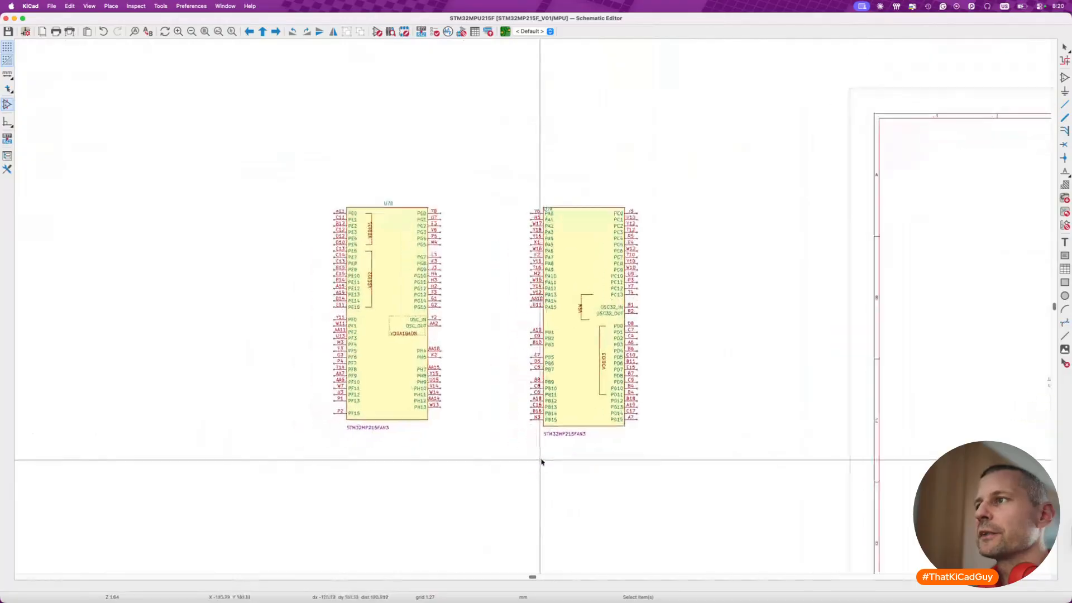
{"action": "left_click", "coordinate": [427, 352]}
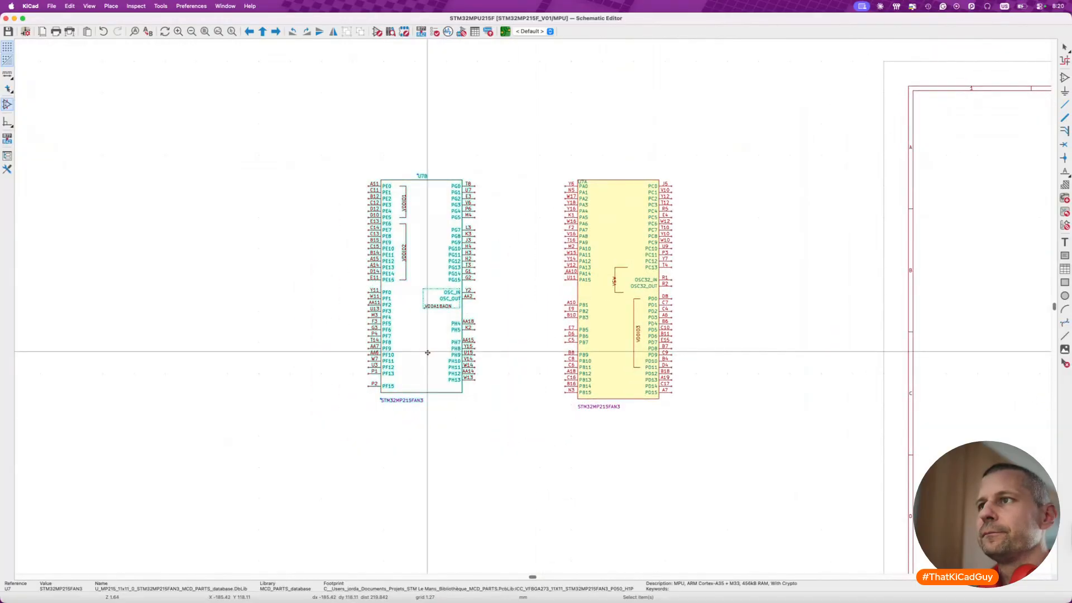
{"action": "scroll", "coordinate": [427, 352], "scroll_direction": "down", "scroll_amount": 5}
{"action": "scroll", "coordinate": [428, 352], "scroll_direction": "right", "scroll_amount": 12}
{"action": "scroll", "coordinate": [427, 352], "scroll_direction": "down", "scroll_amount": 5}
{"action": "scroll", "coordinate": [427, 352], "scroll_direction": "left", "scroll_amount": 5}
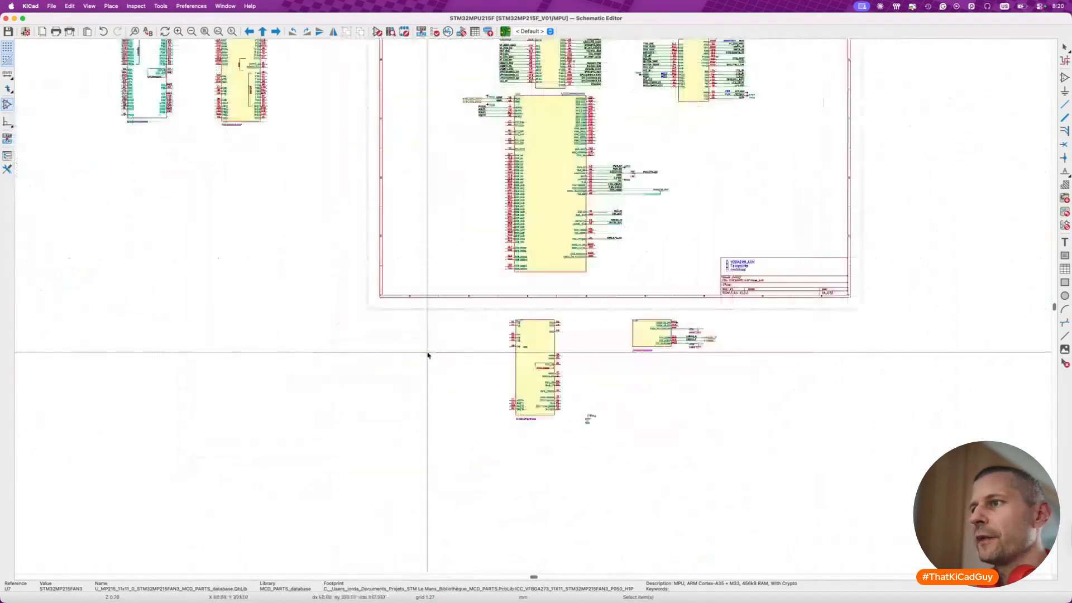
- Delete the leftover GND symbol and test point TP19 beside old U7C
{"action": "scroll", "coordinate": [599, 412], "scroll_direction": "up", "scroll_amount": 5}
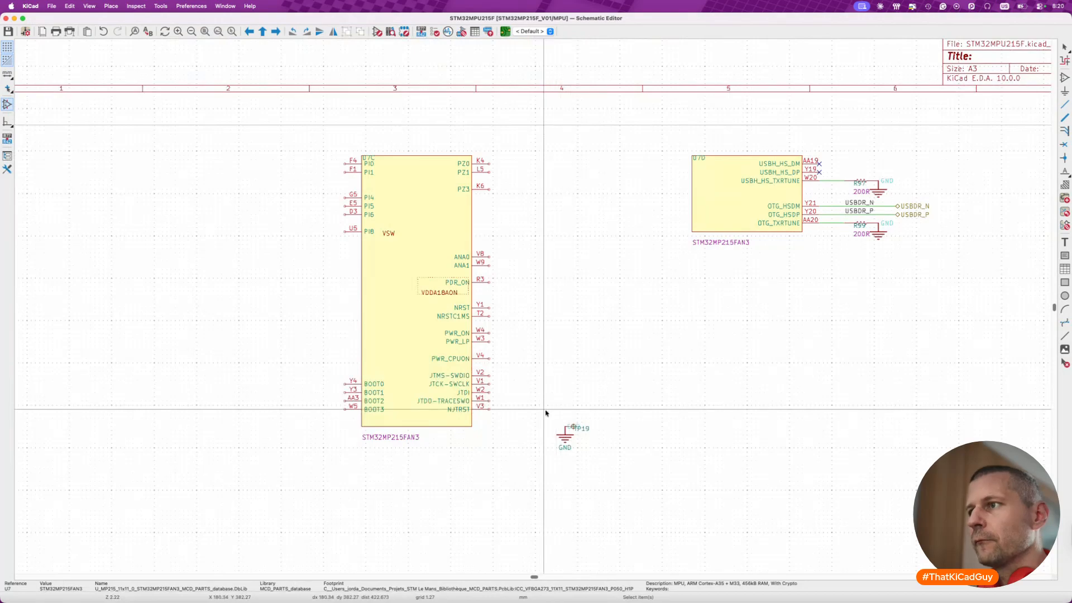
{"action": "left_click_drag", "start_coordinate": [546, 416], "coordinate": [675, 496]}
{"action": "key", "text": "Delete"}
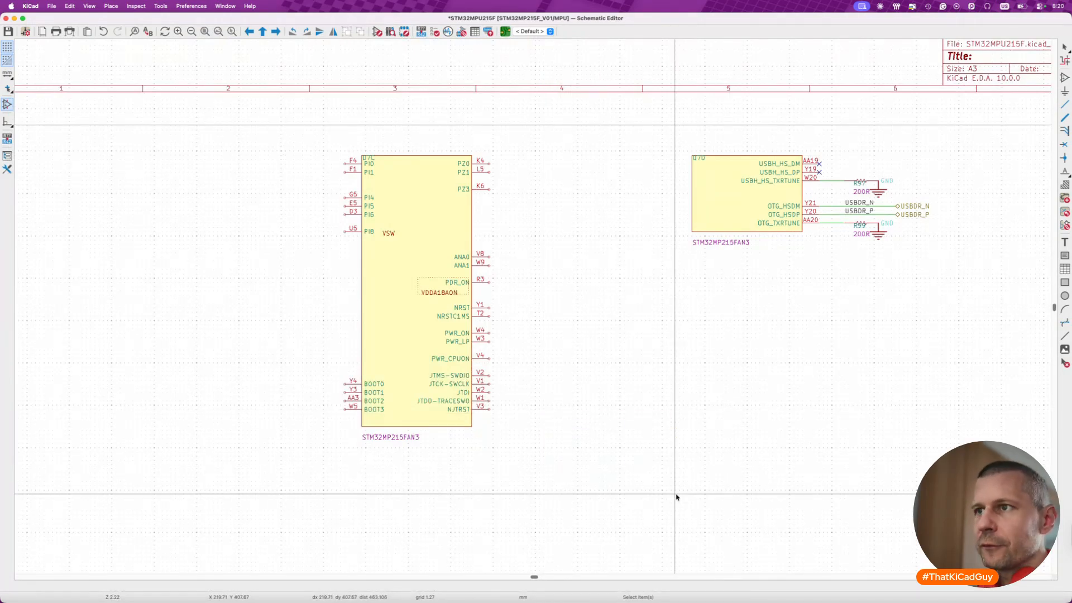
- Switch to Finder and reopen datasheet_stm32mp215f.pdf to check the USB pins of old U7D
{"action": "scroll", "coordinate": [576, 432], "scroll_direction": "up", "scroll_amount": 2}
{"action": "scroll", "coordinate": [576, 432], "scroll_direction": "right", "scroll_amount": 2}
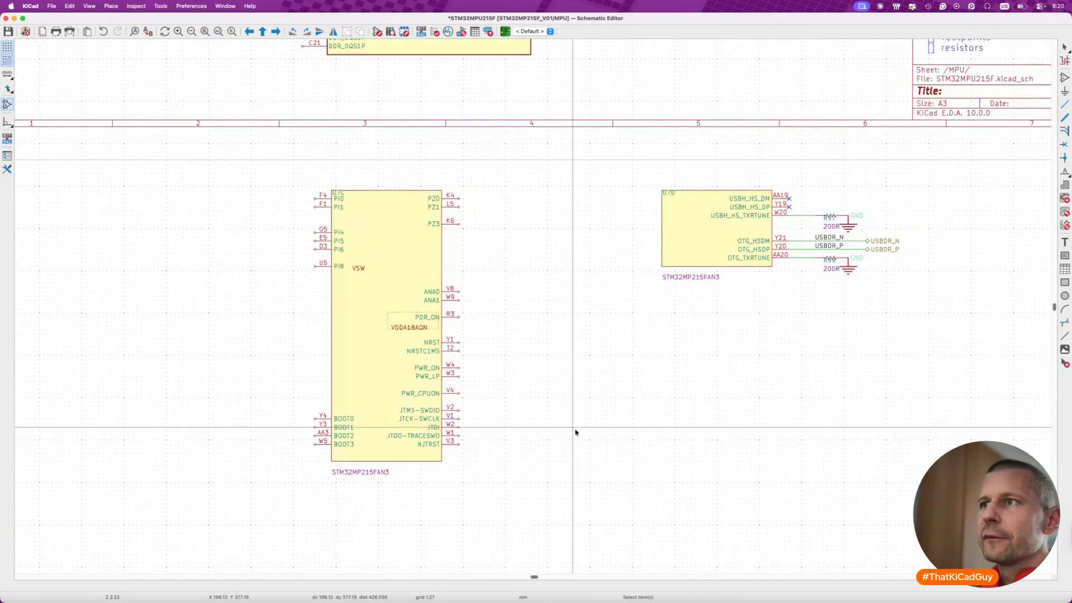
{"action": "scroll", "coordinate": [816, 258], "scroll_direction": "right", "scroll_amount": 10}
{"action": "scroll", "coordinate": [815, 258], "scroll_direction": "up", "scroll_amount": 4}
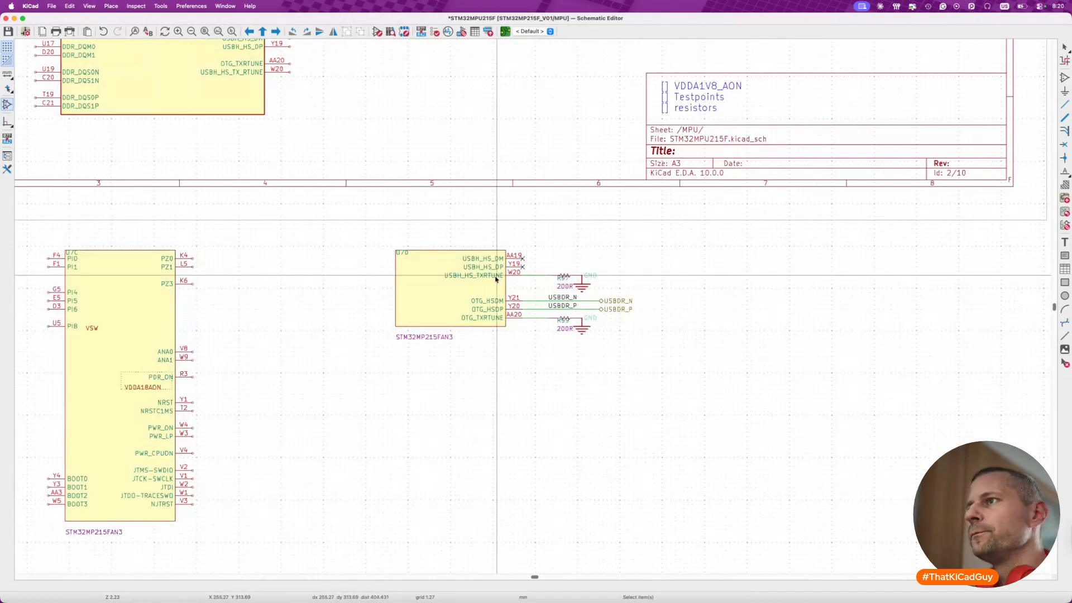
{"action": "scroll", "coordinate": [496, 277], "scroll_direction": "up", "scroll_amount": 3}
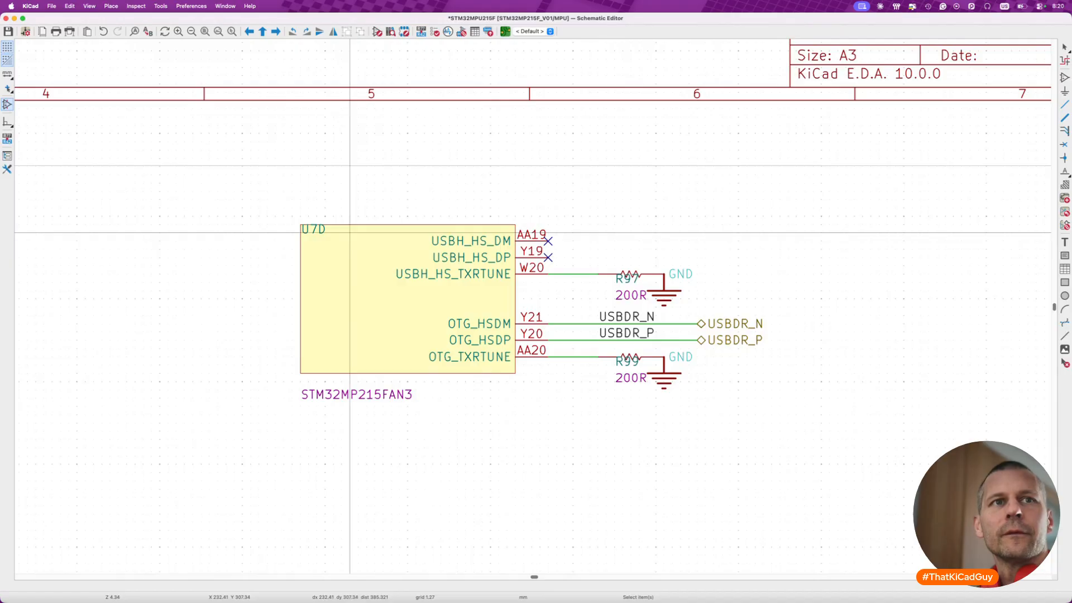
{"action": "key", "text": "super+Tab"}
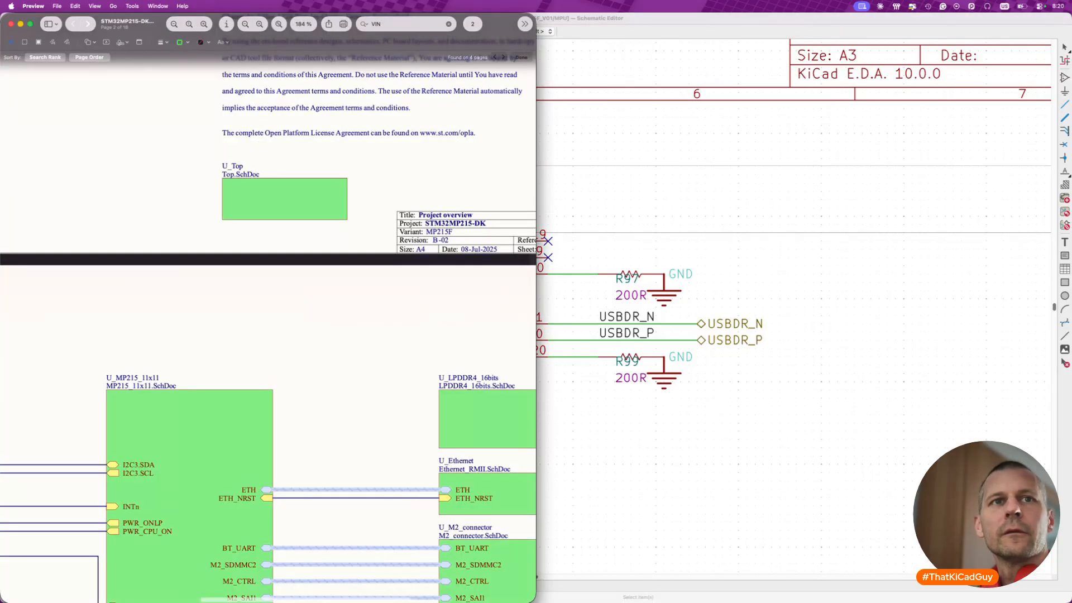
{"action": "key", "text": "super+Tab"}
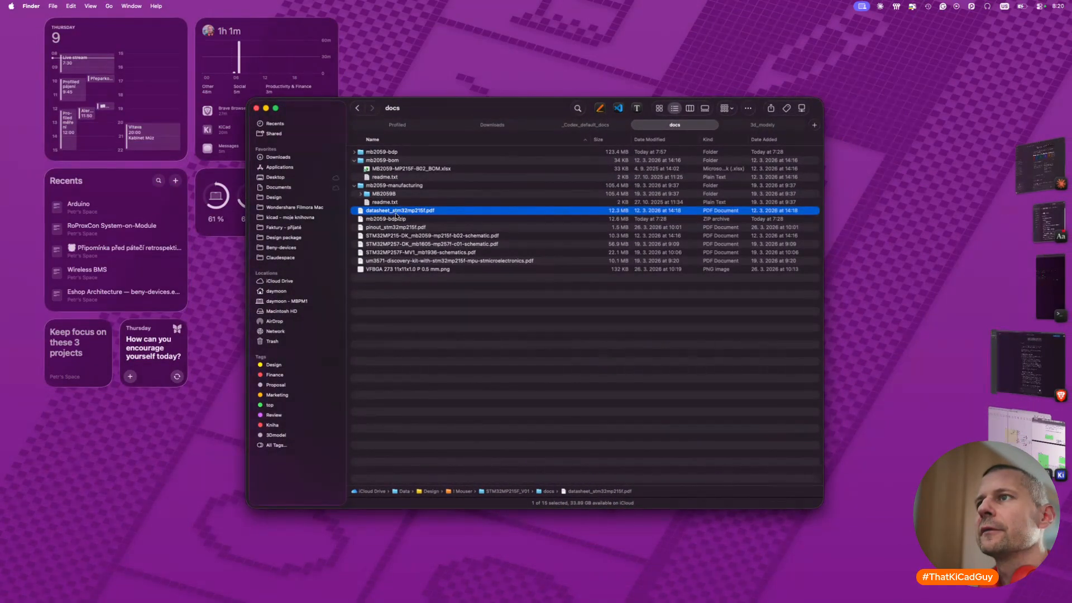
{"action": "double_click", "coordinate": [396, 212]}
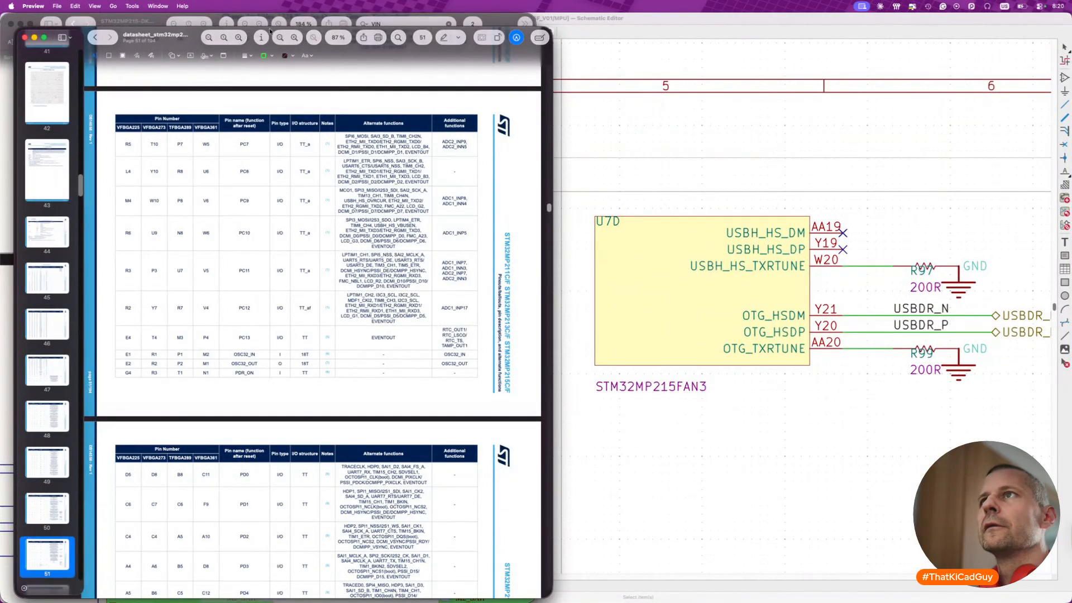
- Search the datasheet for USB
{"action": "left_click", "coordinate": [403, 37]}
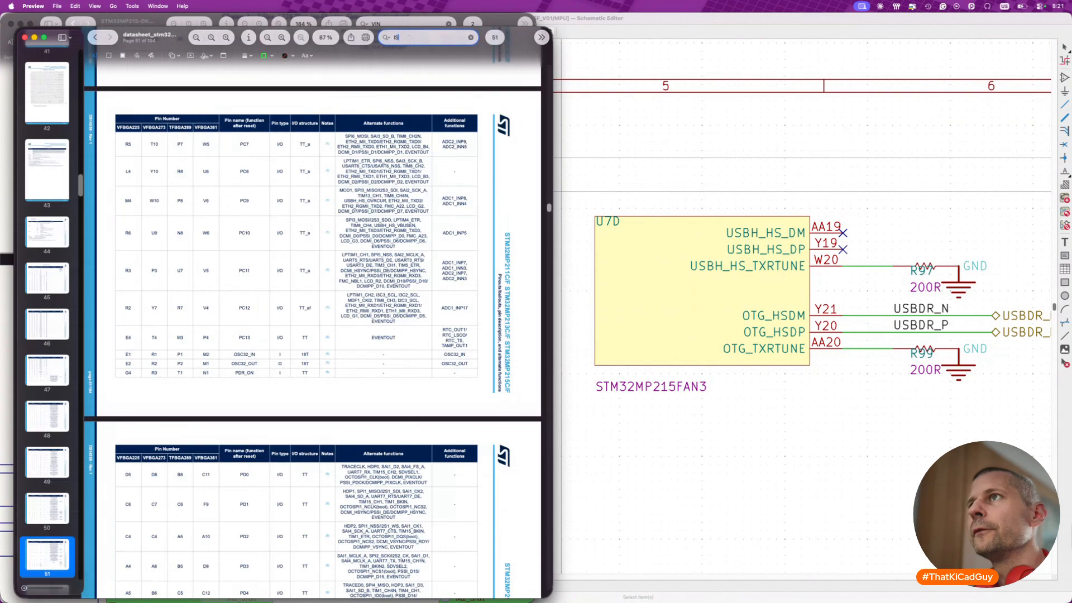
{"action": "type", "text": "i"}
{"action": "key", "text": "BackSpace"}
{"action": "type", "text": "USB"}
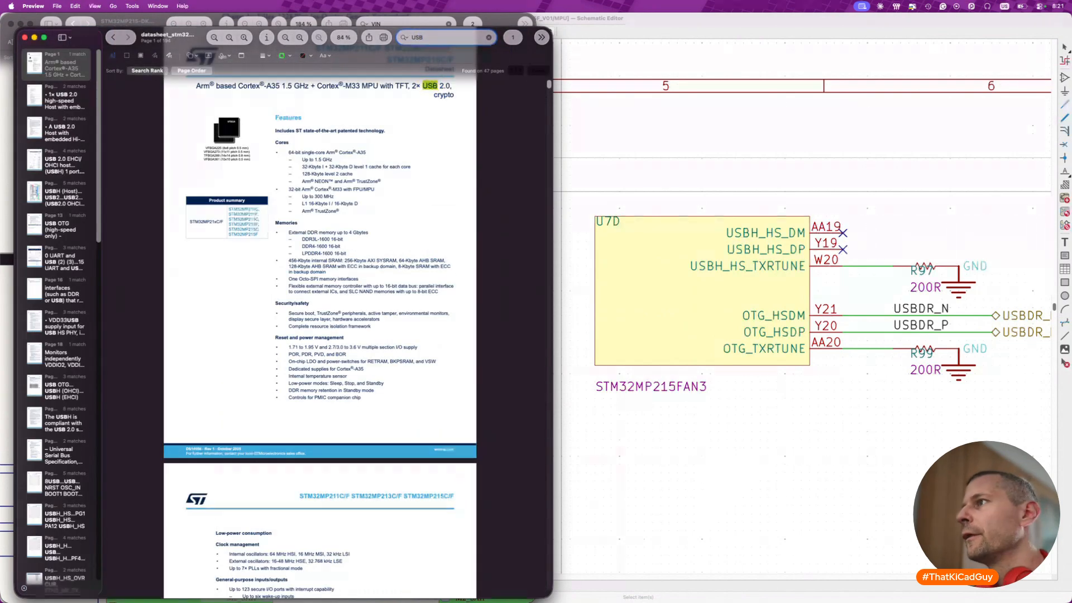
{"action": "type", "text": "H_HS"}
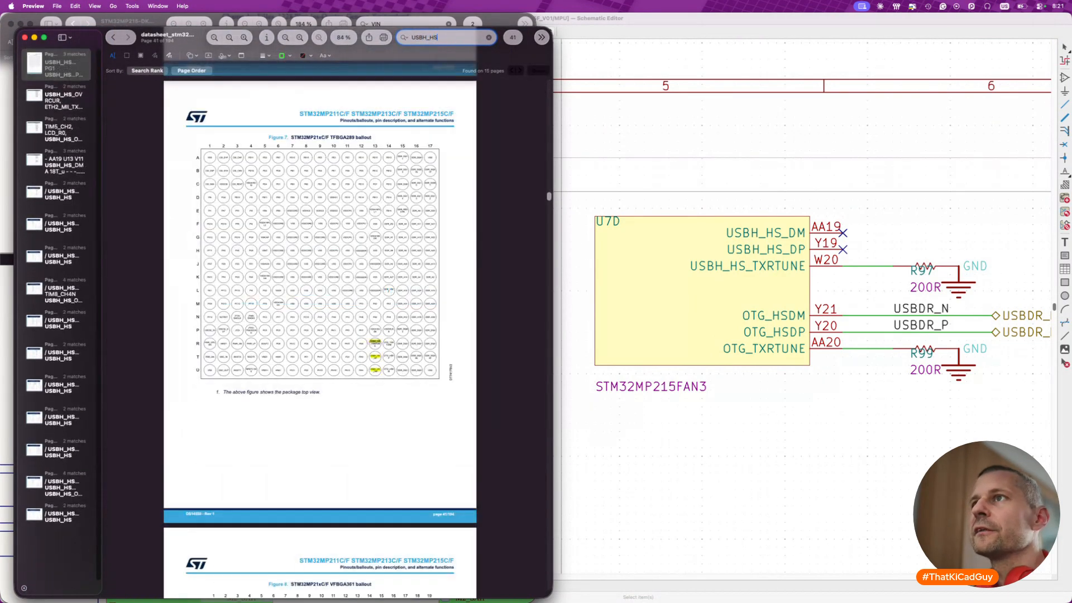
- Search the datasheet for USBH_HS and go through the matches to the USB pins in the pin table
{"action": "key", "text": "Return"}
{"action": "key", "text": "Return"}
{"action": "key", "text": "Return"}
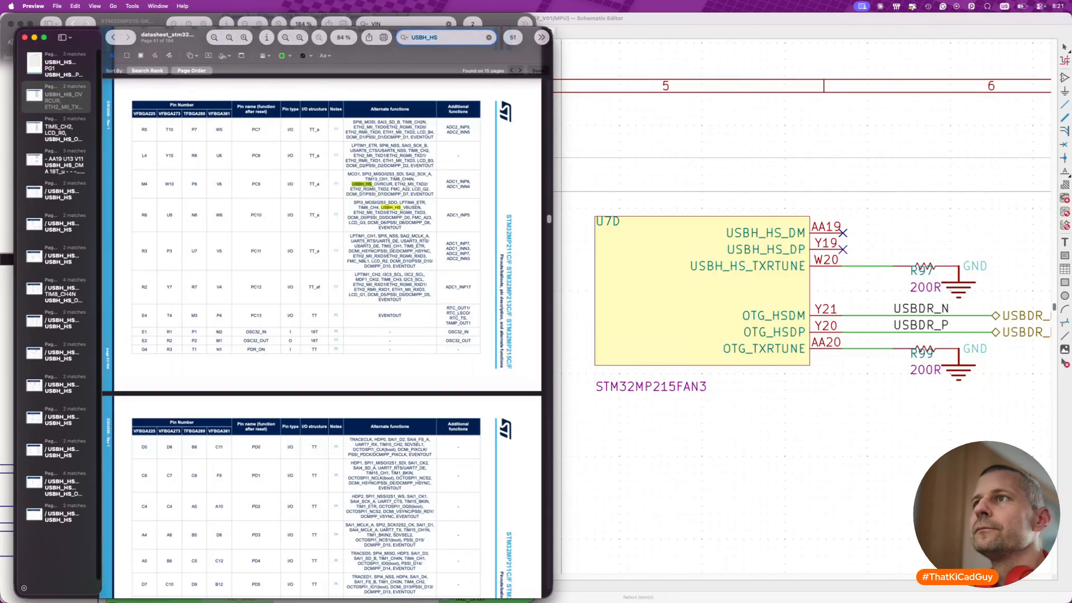
{"action": "key", "text": "Return"}
{"action": "key", "text": "Return"}
{"action": "key", "text": "Return"}
{"action": "key", "text": "Return"}
{"action": "key", "text": "Return"}
{"action": "key", "text": "Return"}
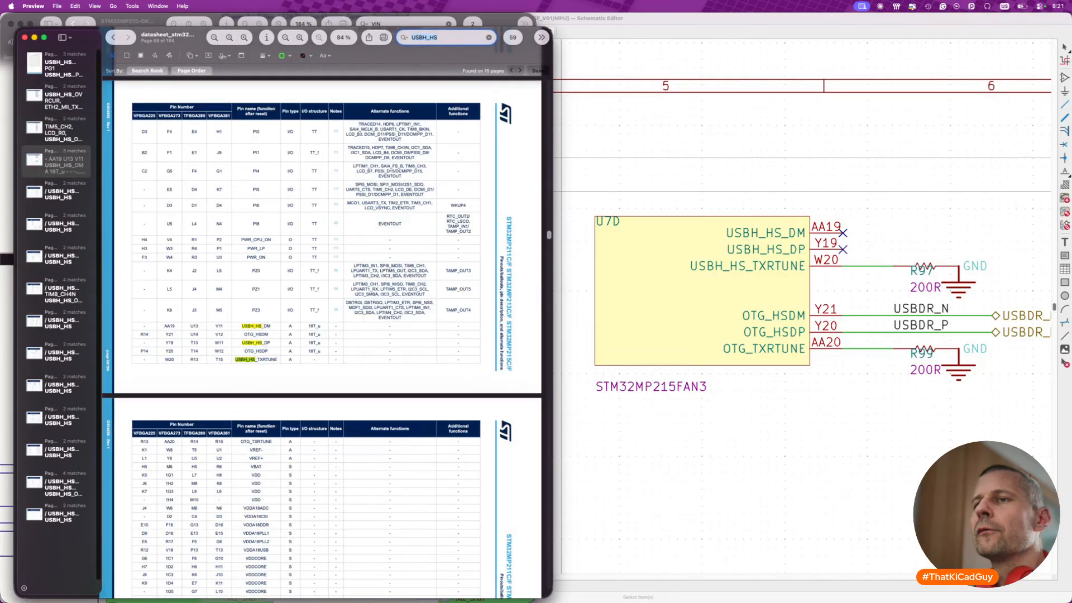
- Broaden the datasheet search to USBH and compare the USB host information with the pins of old U7D
{"action": "key", "text": "BackSpace"}
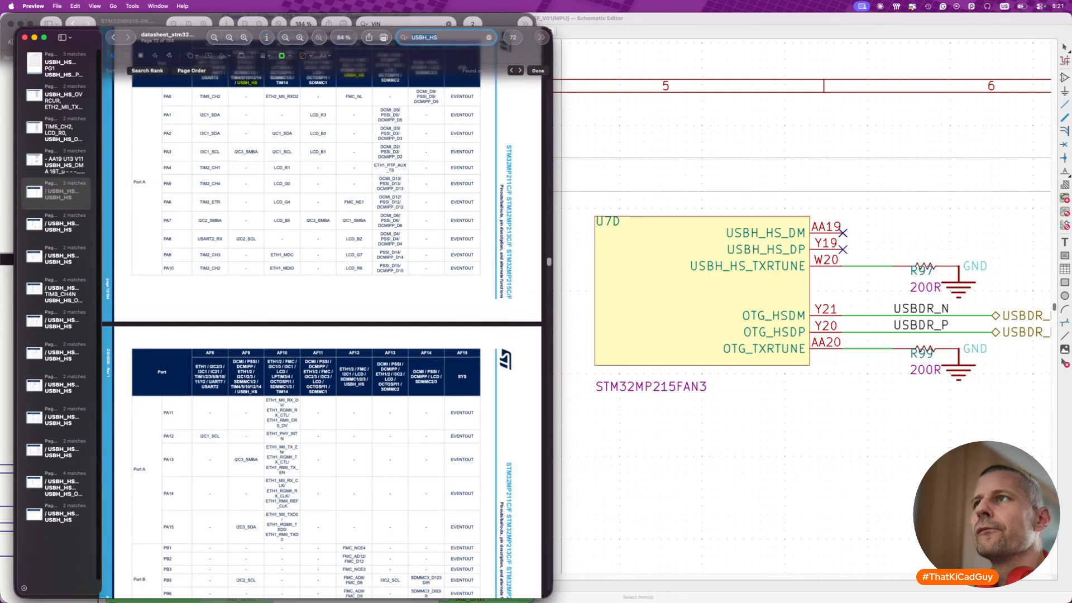
{"action": "key", "text": "BackSpace"}
{"action": "key", "text": "BackSpace"}
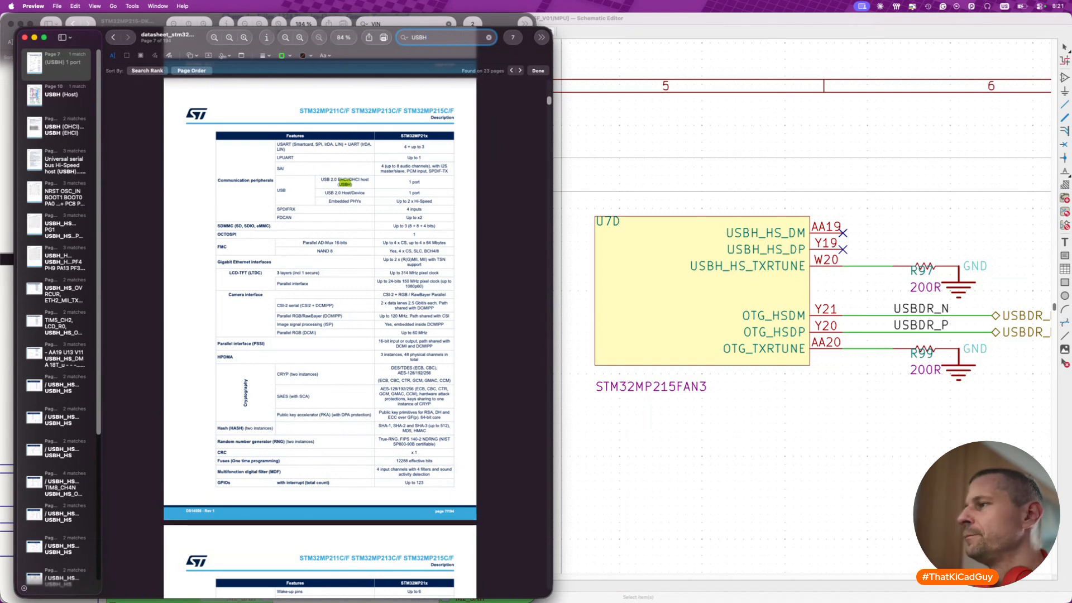
{"action": "scroll", "coordinate": [860, 306], "scroll_direction": "right", "scroll_amount": 5}
{"action": "scroll", "coordinate": [860, 306], "scroll_direction": "up", "scroll_amount": 3}
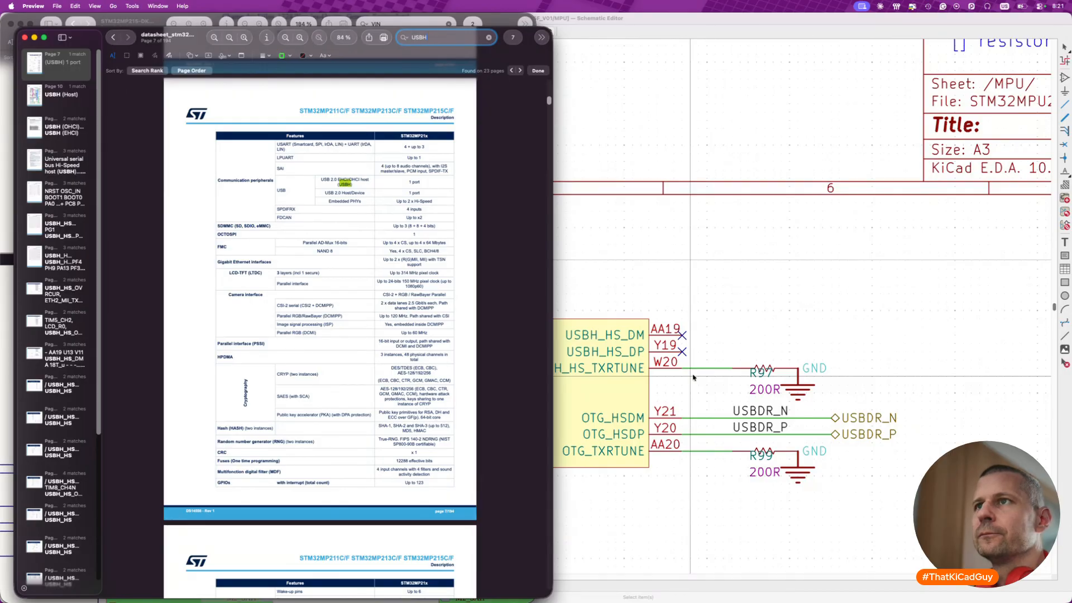
{"action": "scroll", "coordinate": [693, 377], "scroll_direction": "down", "scroll_amount": 2}
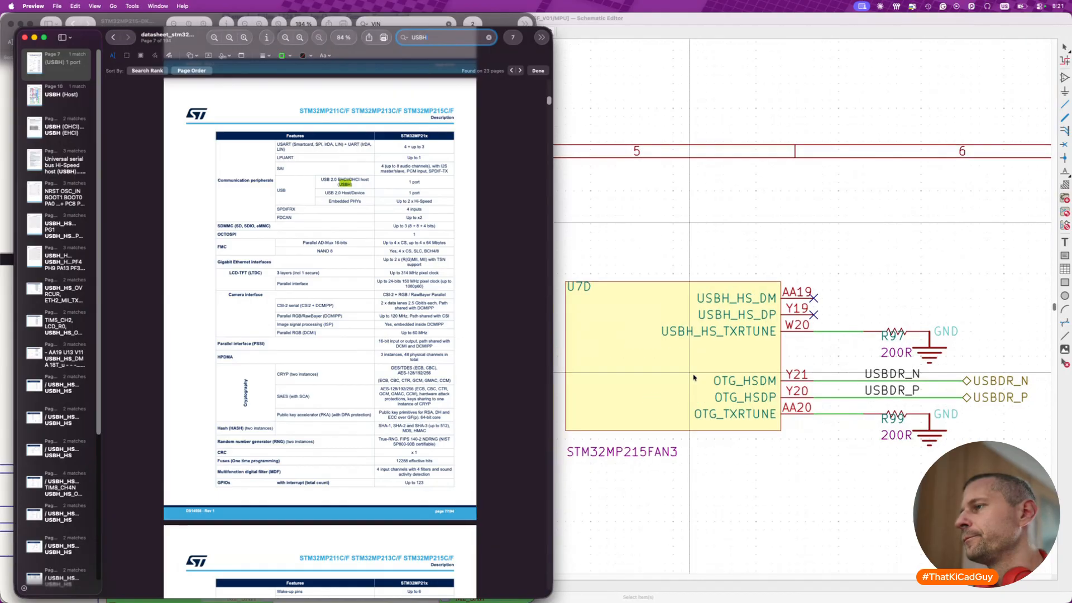
- Switch to the schematic and move 200R resistor R97 with its wire and GND symbol from U7D to unit A's USBH_HS_TX_RTUNE pin W20
{"action": "left_click", "coordinate": [725, 222]}
{"action": "scroll", "coordinate": [725, 221], "scroll_direction": "down", "scroll_amount": 2}
{"action": "scroll", "coordinate": [725, 222], "scroll_direction": "right", "scroll_amount": 4}
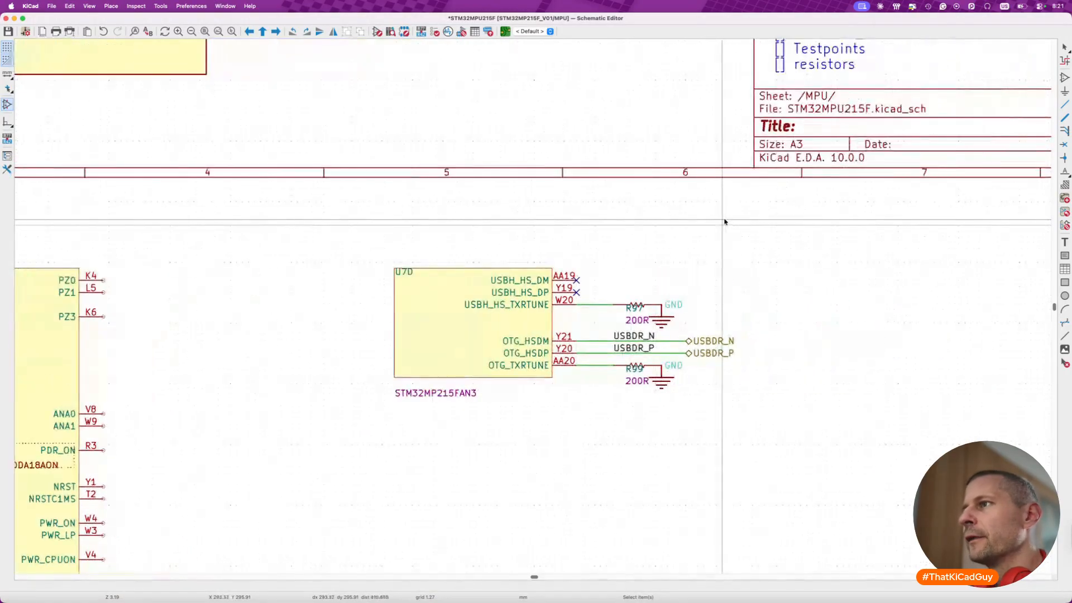
{"action": "left_click_drag", "start_coordinate": [545, 300], "coordinate": [699, 329]}
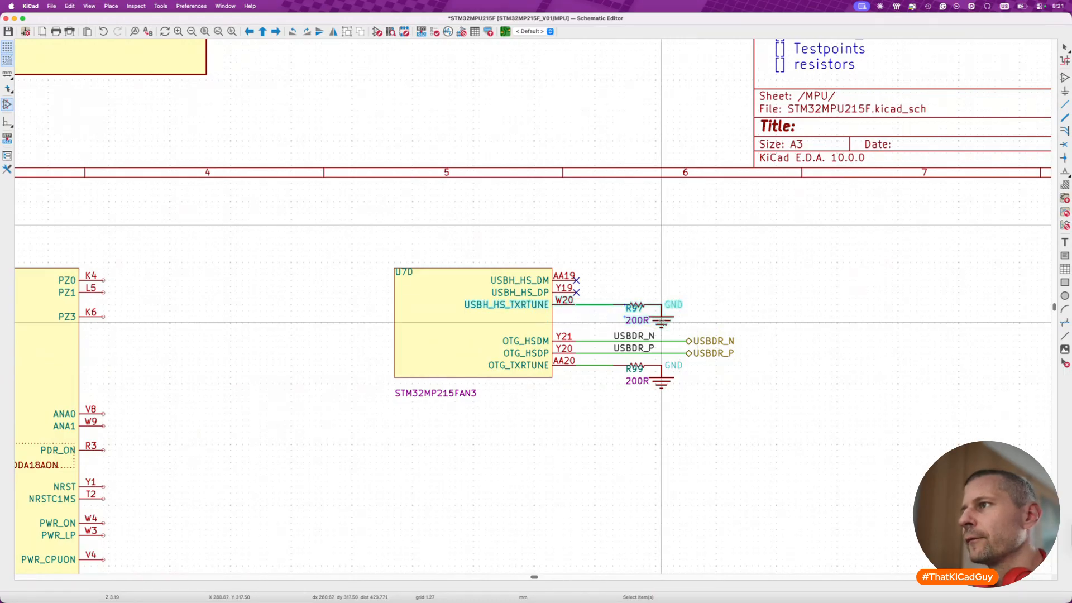
{"action": "key", "text": "m"}
{"action": "scroll", "coordinate": [662, 324], "scroll_direction": "left", "scroll_amount": 2}
{"action": "scroll", "coordinate": [662, 324], "scroll_direction": "down", "scroll_amount": 2}
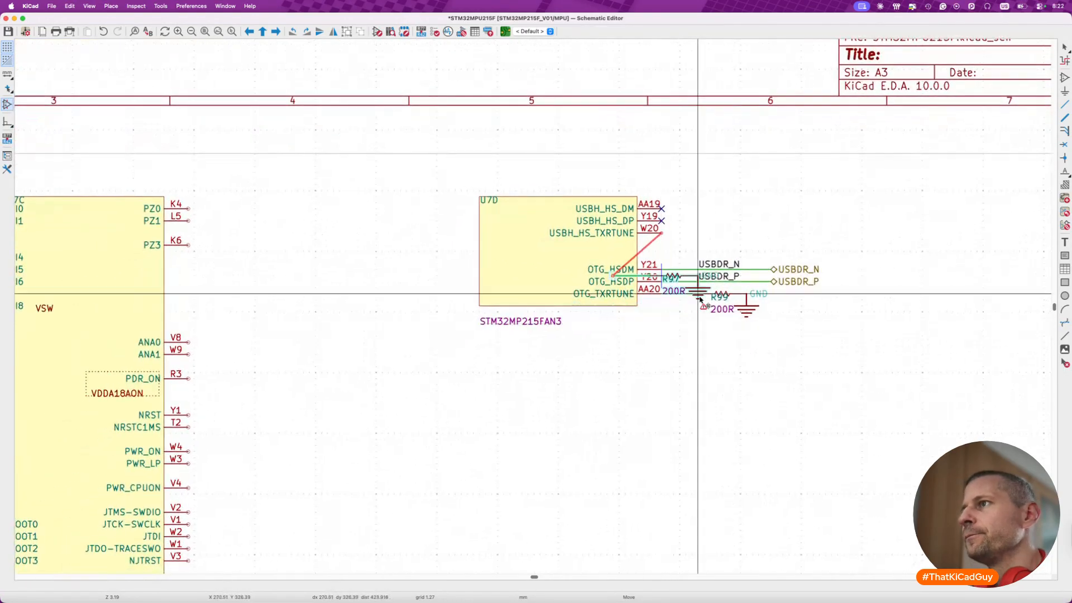
{"action": "scroll", "coordinate": [813, 204], "scroll_direction": "up", "scroll_amount": 5}
{"action": "scroll", "coordinate": [813, 204], "scroll_direction": "right", "scroll_amount": 2}
{"action": "scroll", "coordinate": [813, 204], "scroll_direction": "down", "scroll_amount": 3}
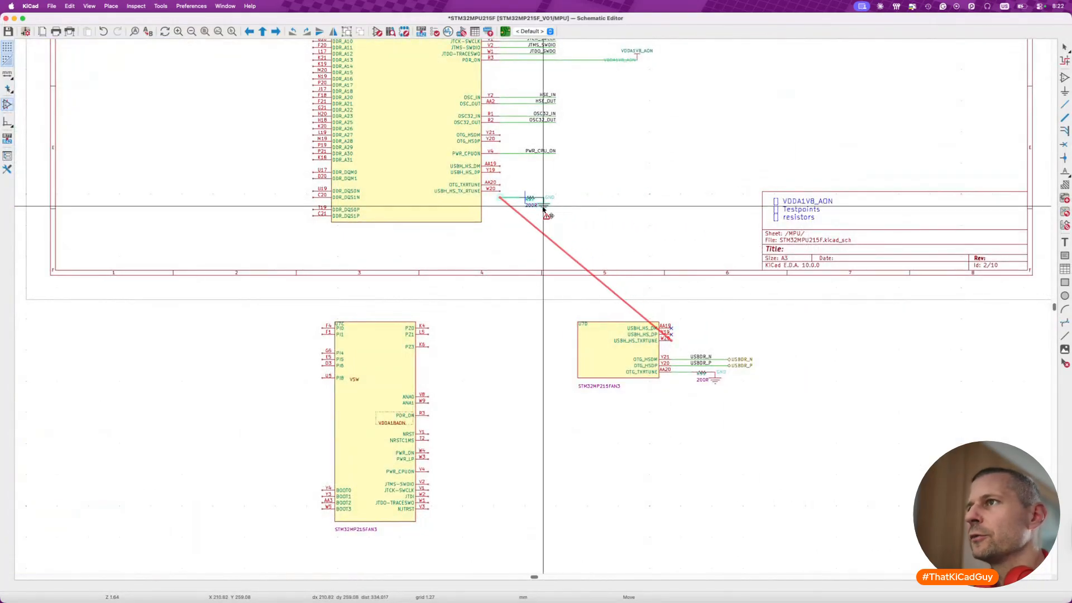
{"action": "left_click", "coordinate": [541, 203]}
{"action": "key", "text": "Escape"}
{"action": "scroll", "coordinate": [540, 230], "scroll_direction": "up", "scroll_amount": 3}
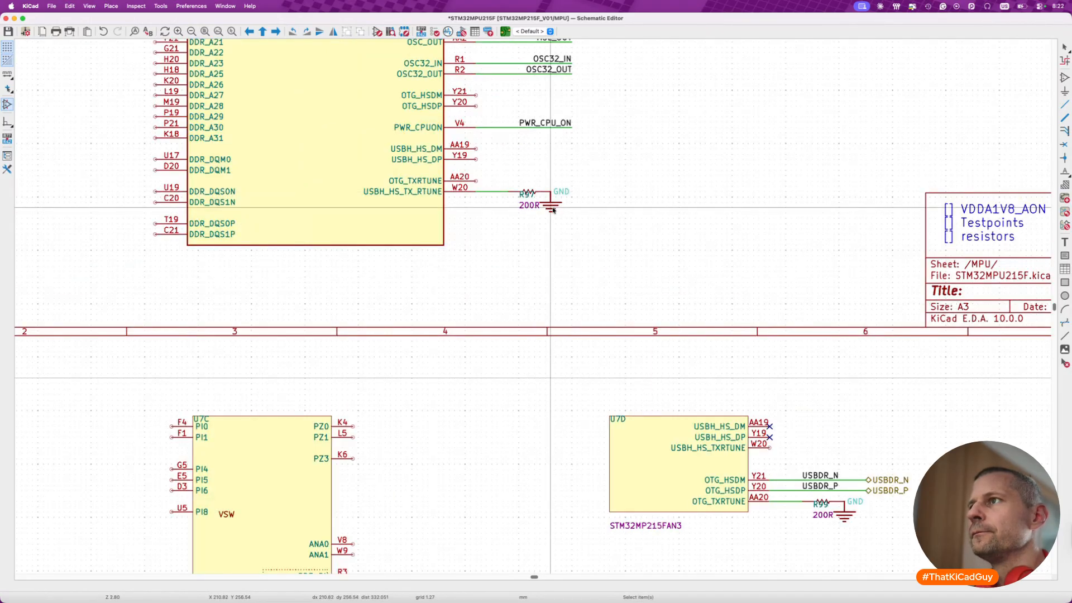
{"action": "scroll", "coordinate": [531, 209], "scroll_direction": "up", "scroll_amount": 5}
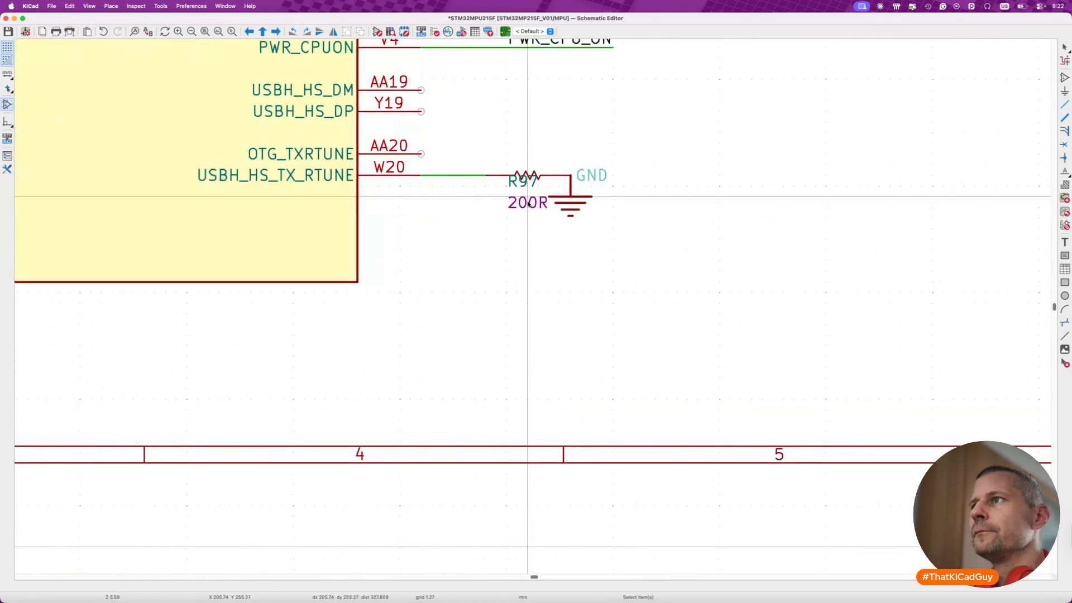
{"action": "left_click", "coordinate": [525, 188]}
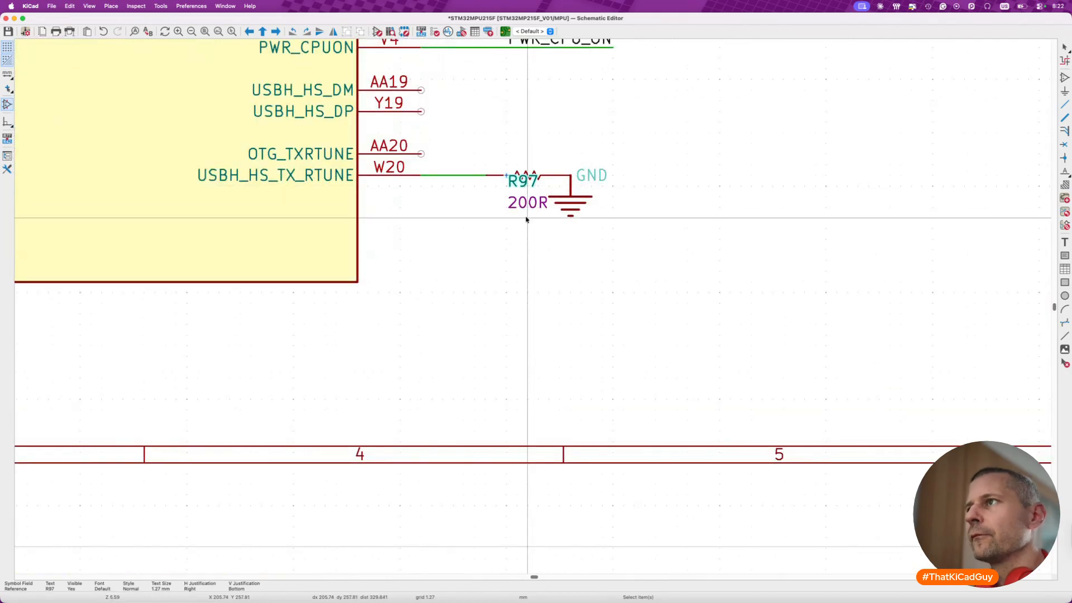
- Add the line "[] GNDs" to the to-do note above the title block
{"action": "scroll", "coordinate": [526, 218], "scroll_direction": "down", "scroll_amount": 6}
{"action": "double_click", "coordinate": [887, 244]}
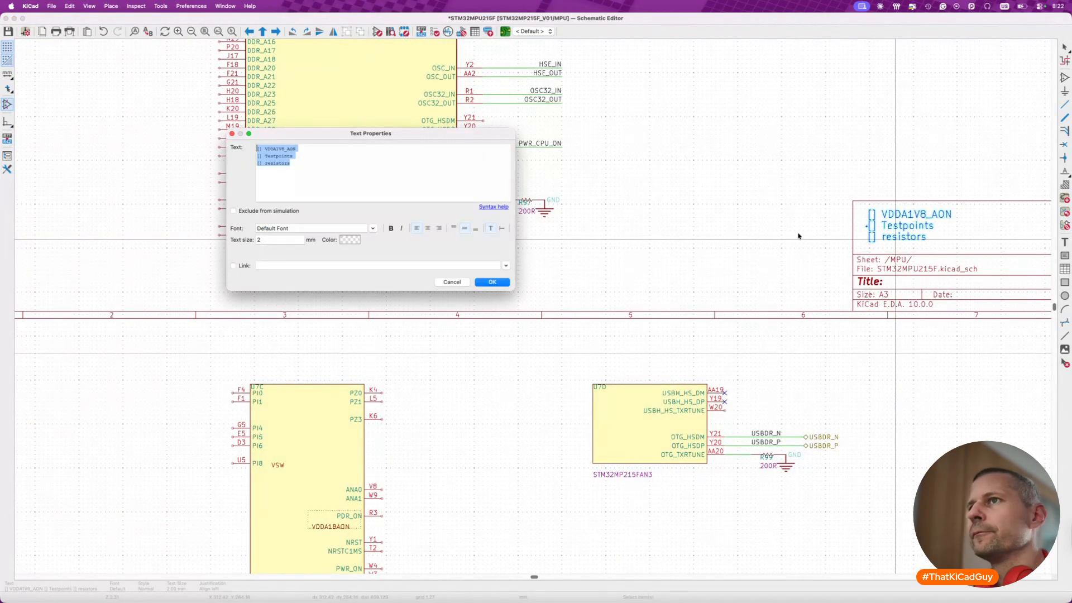
{"action": "left_click", "coordinate": [325, 173]}
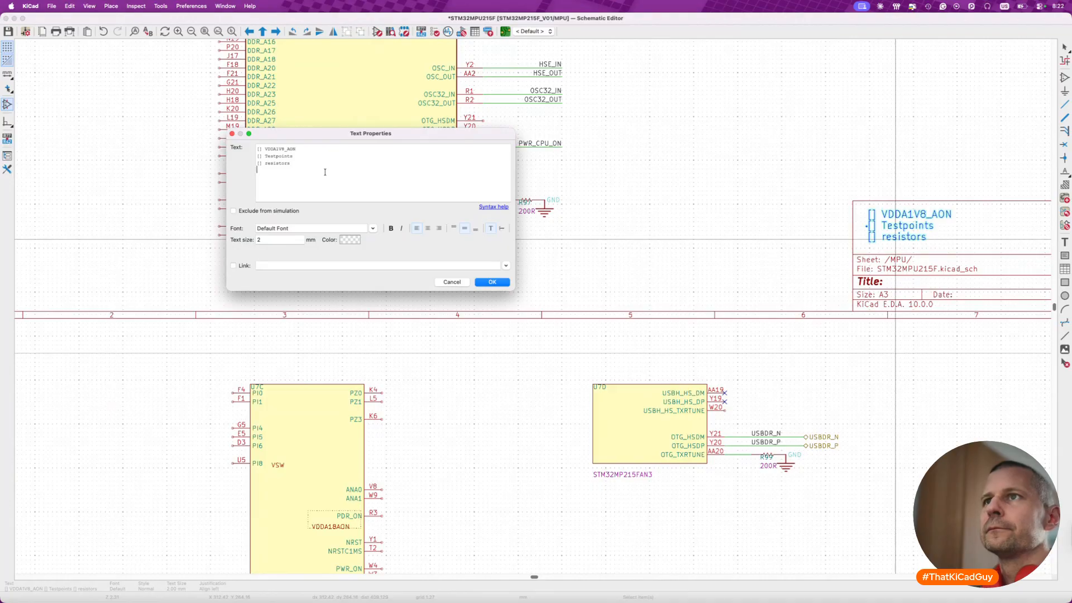
{"action": "type", "text": "[] "}
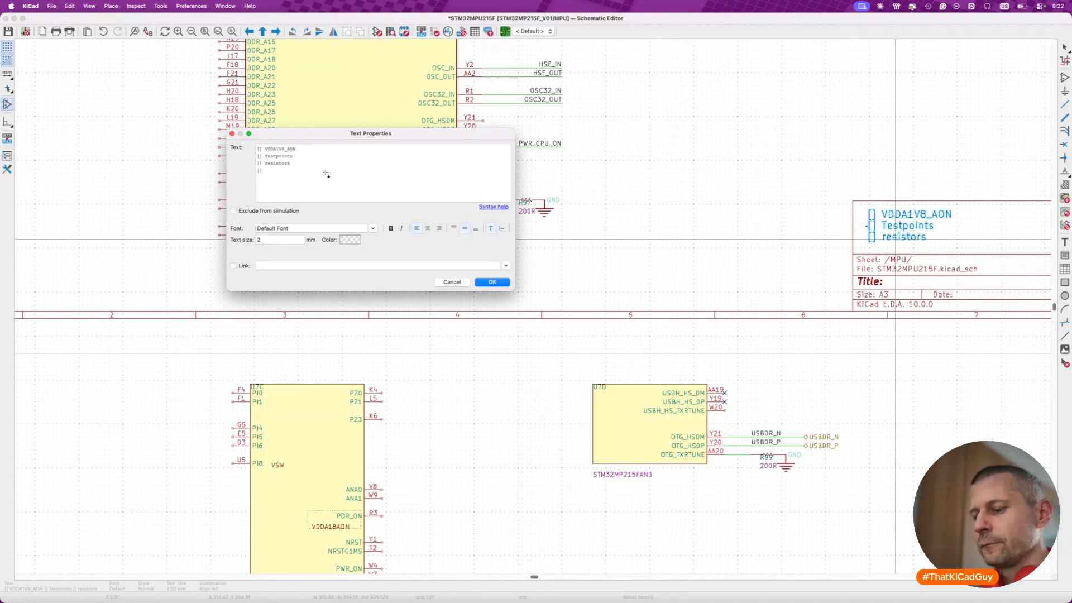
{"action": "type", "text": "GND"}
{"action": "left_click", "coordinate": [492, 283]}
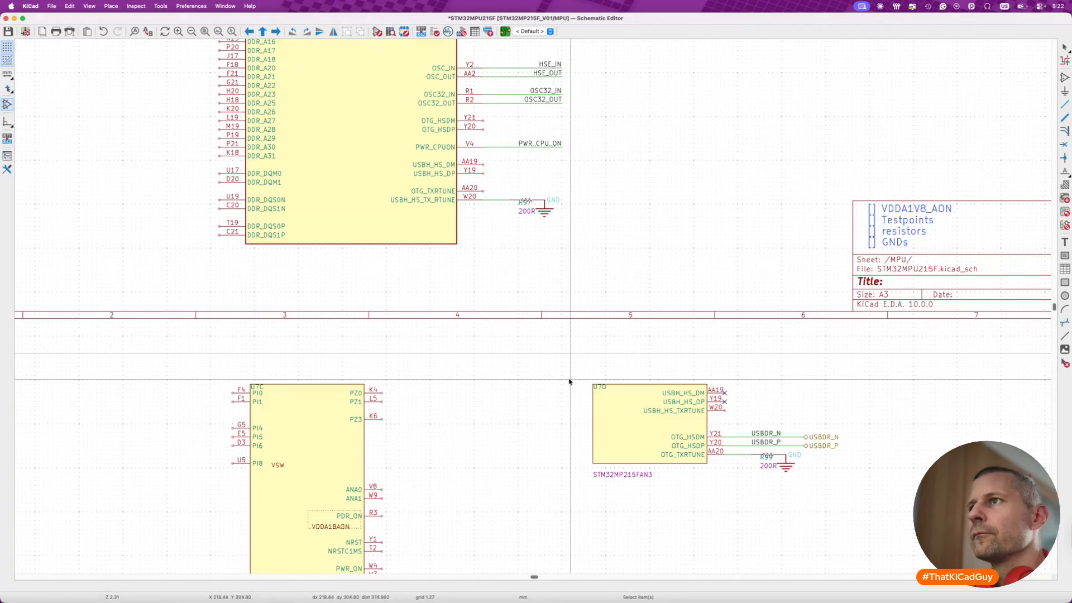
- Move the USBDR_N and USBDR_P wires with their labels from U7D to unit A's OTG_HSDM and OTG_HSDP pins
{"action": "scroll", "coordinate": [568, 363], "scroll_direction": "right", "scroll_amount": 3}
{"action": "scroll", "coordinate": [568, 363], "scroll_direction": "down", "scroll_amount": 1}
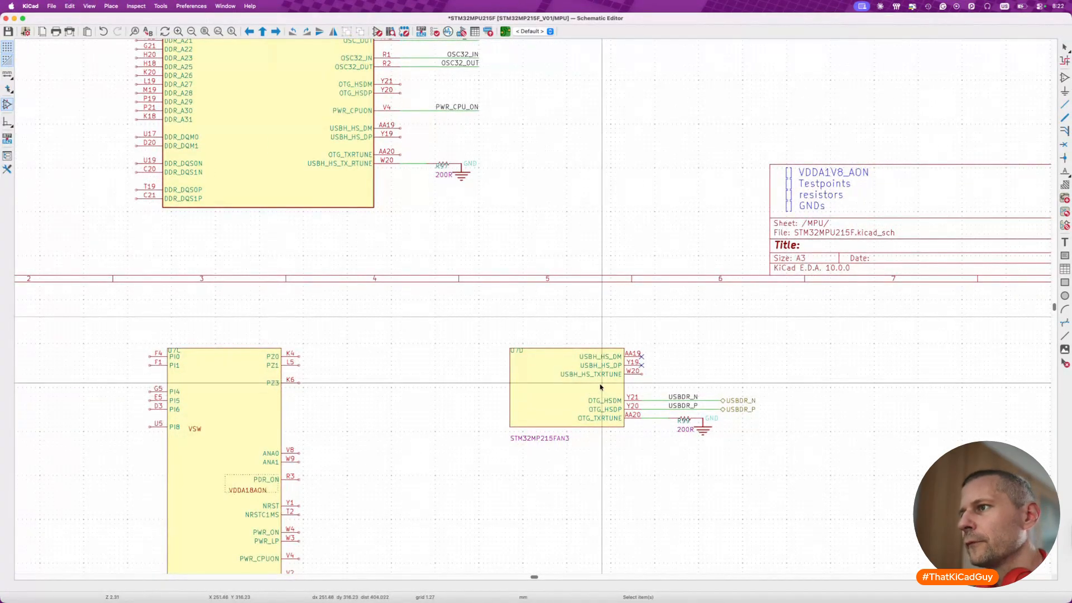
{"action": "left_click_drag", "start_coordinate": [600, 385], "coordinate": [774, 417]}
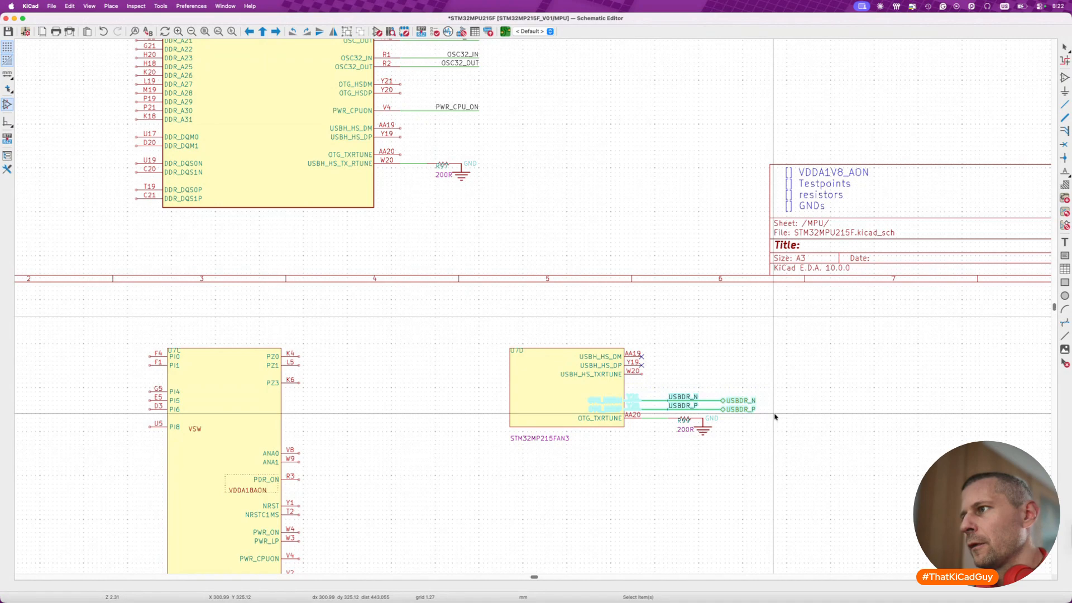
{"action": "key", "text": "m"}
{"action": "scroll", "coordinate": [752, 326], "scroll_direction": "up", "scroll_amount": 5}
{"action": "scroll", "coordinate": [752, 326], "scroll_direction": "left", "scroll_amount": 4}
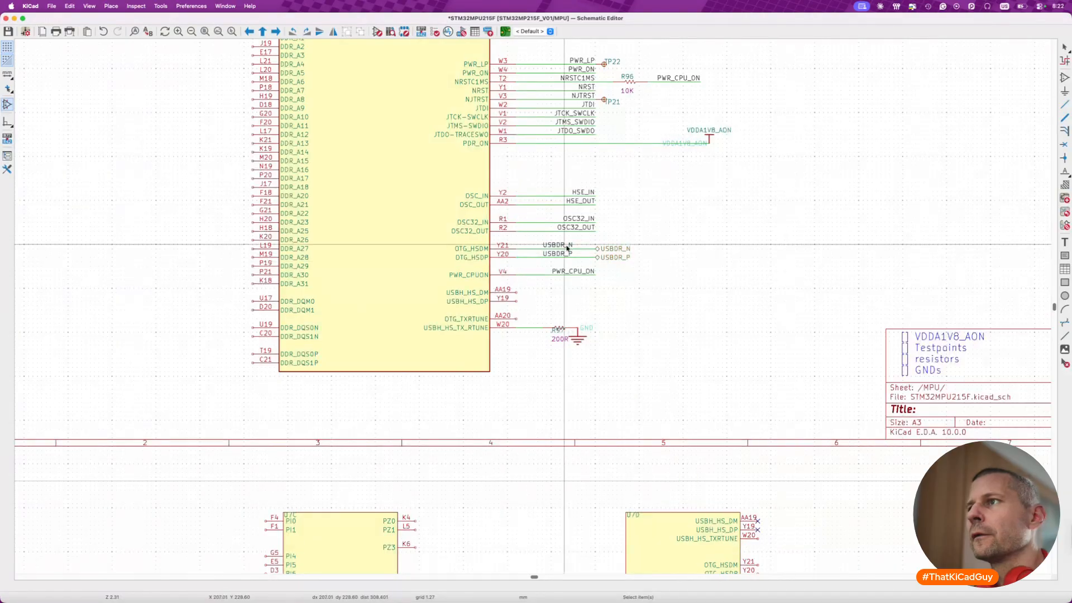
{"action": "left_click", "coordinate": [552, 258]}
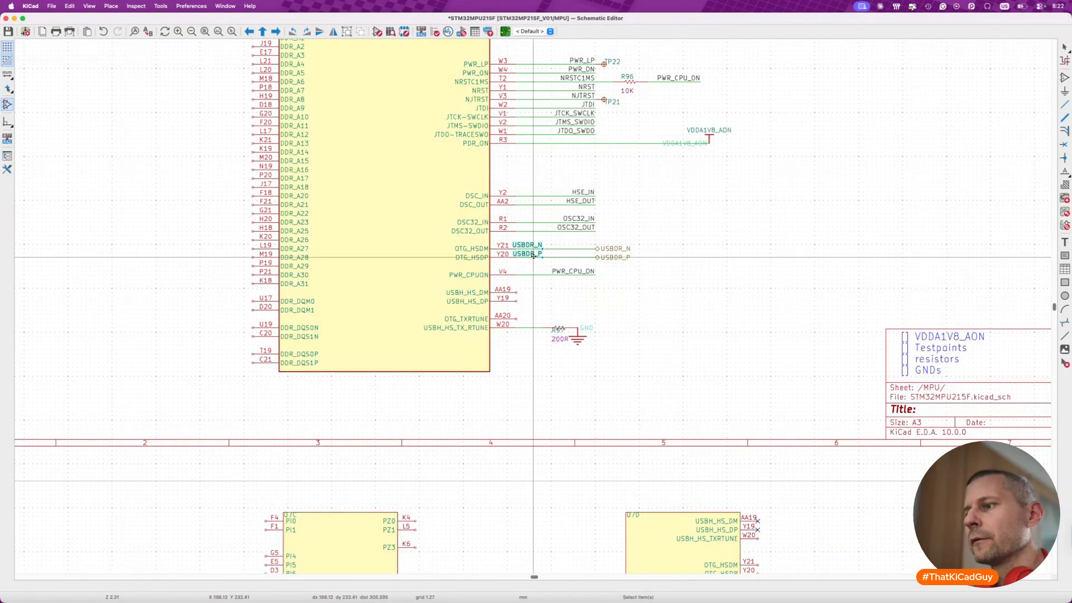
- Align the USBDR_N and USBDR_P net labels with the labels above, shift their hierarchical labels outward, and save the schematic
{"action": "key", "text": "m"}
{"action": "left_click", "coordinate": [586, 259]}
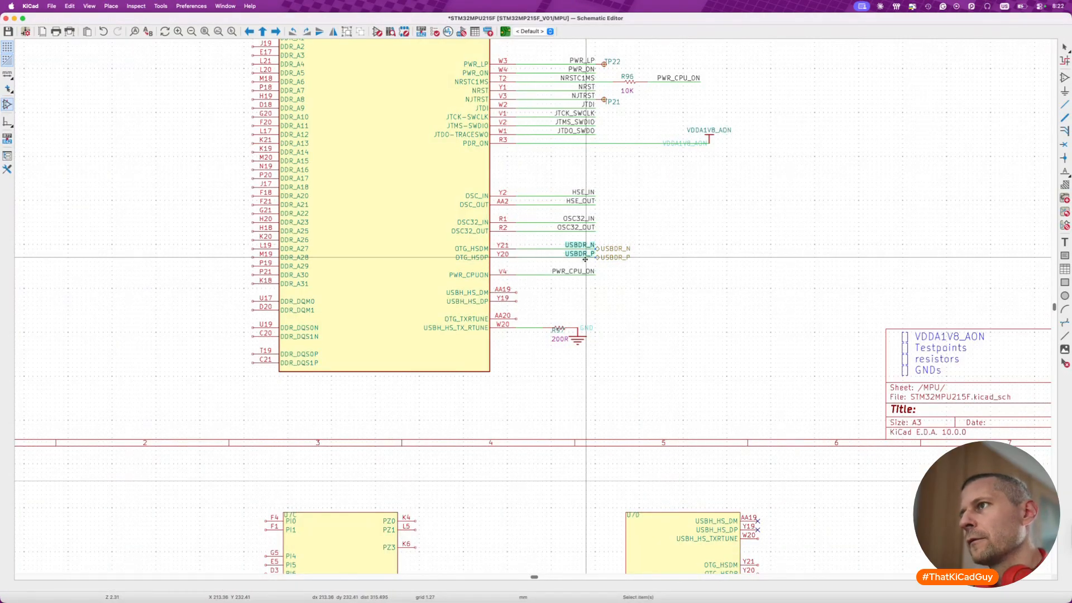
{"action": "left_click", "coordinate": [600, 250]}
{"action": "left_click", "coordinate": [600, 257], "text": "shift"}
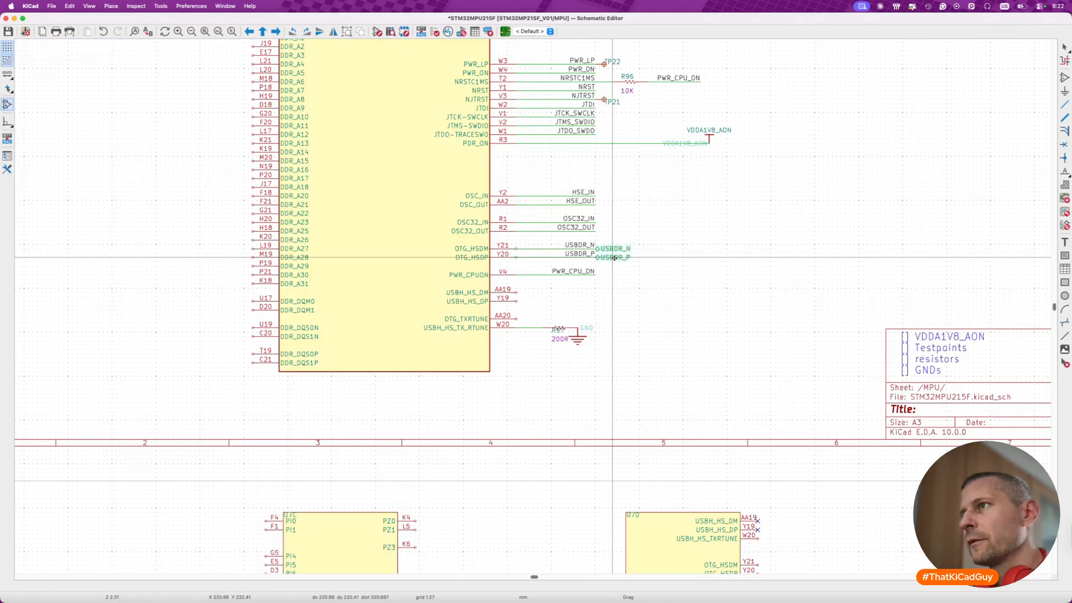
{"action": "mouse_move", "coordinate": [603, 258]}
{"action": "left_mouse_down"}
{"action": "mouse_move", "coordinate": [628, 258]}
{"action": "mouse_move", "coordinate": [583, 253]}
{"action": "left_mouse_up"}
{"action": "left_click", "coordinate": [605, 245]}
{"action": "left_click", "coordinate": [605, 253], "text": "shift"}
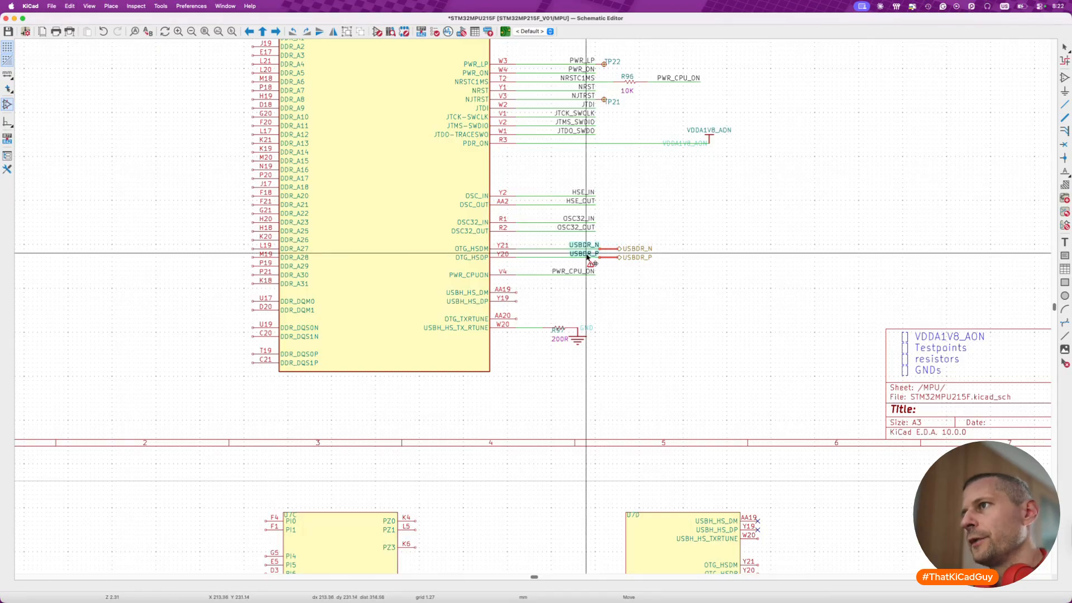
{"action": "key", "text": "Escape"}
{"action": "key", "text": "super+s"}
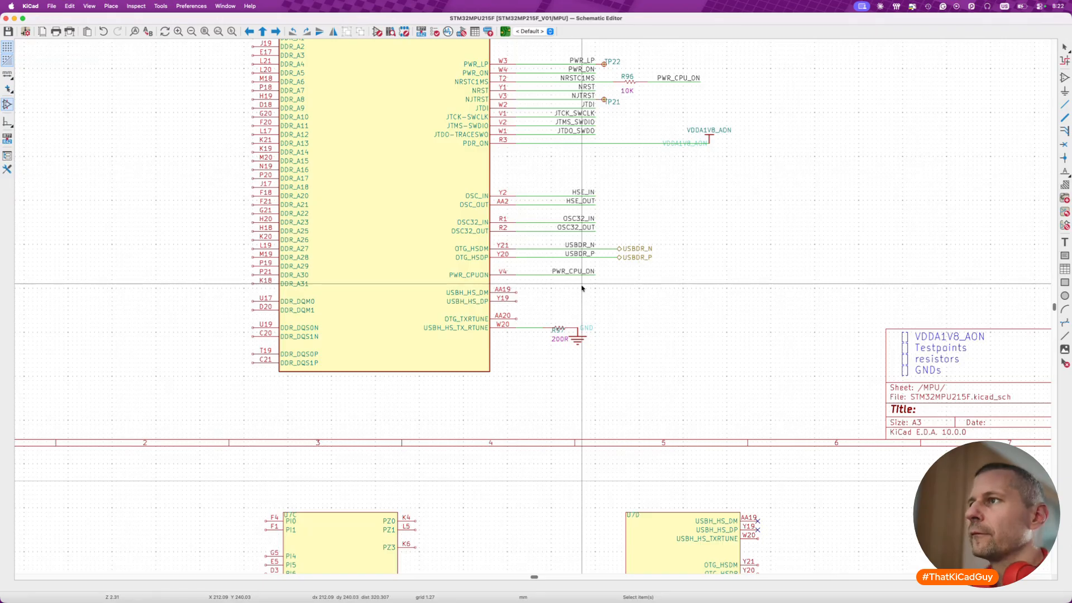
{"action": "scroll", "coordinate": [582, 288], "scroll_direction": "down", "scroll_amount": 3}
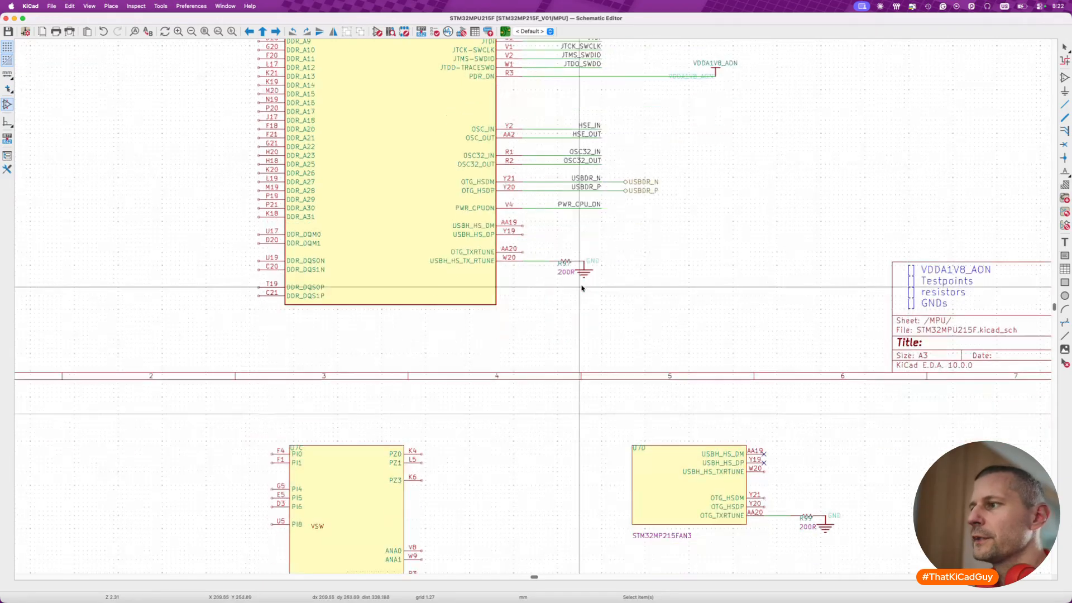
{"action": "scroll", "coordinate": [584, 163], "scroll_direction": "up", "scroll_amount": 4}
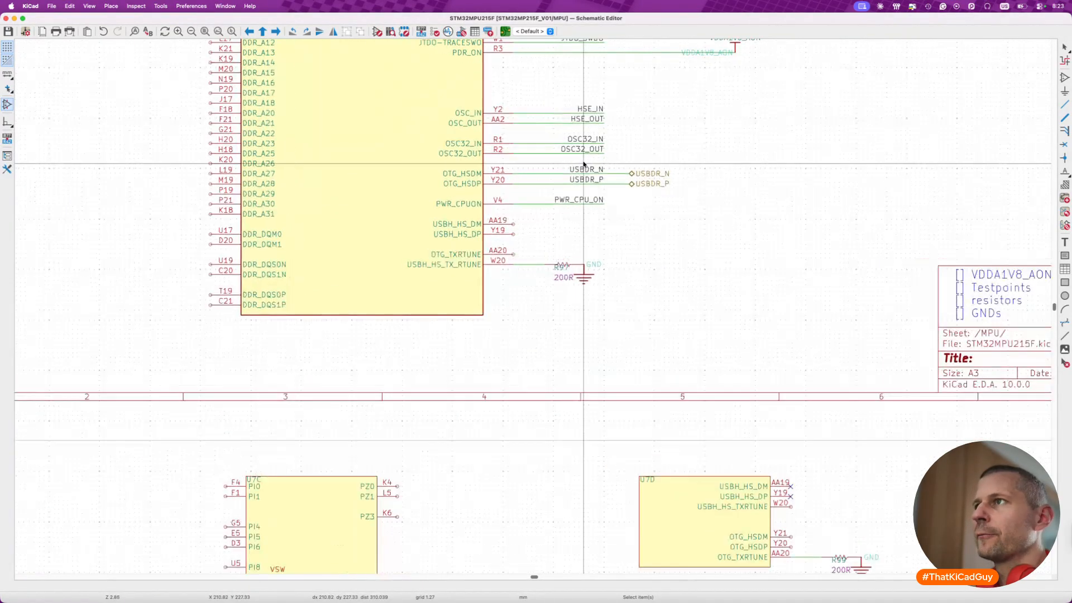
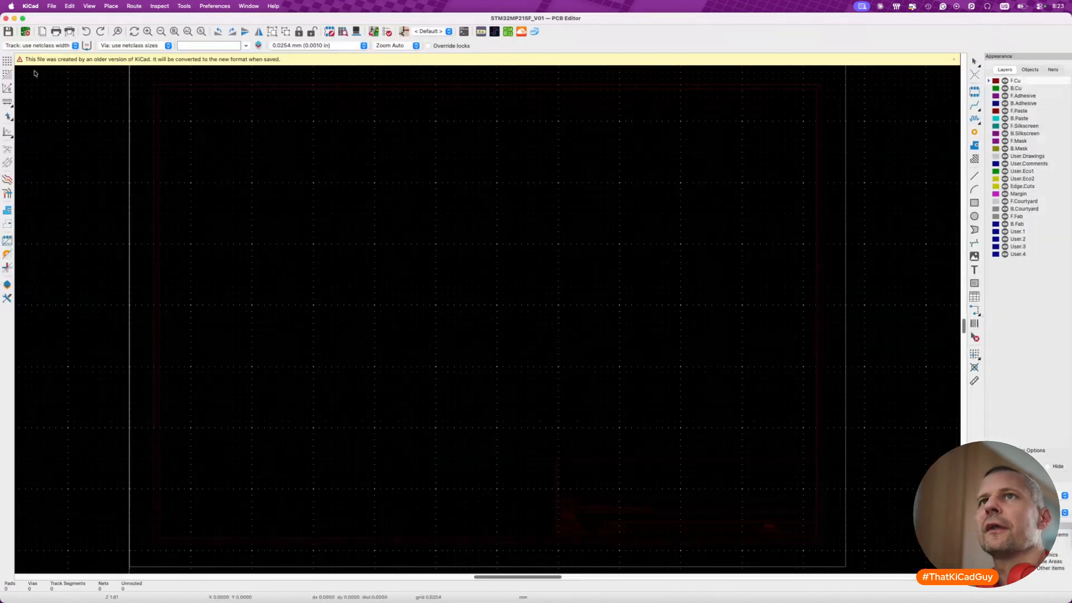
- Create a net class named DP_90R in the board setup and save the board
{"action": "left_click", "coordinate": [51, 8]}
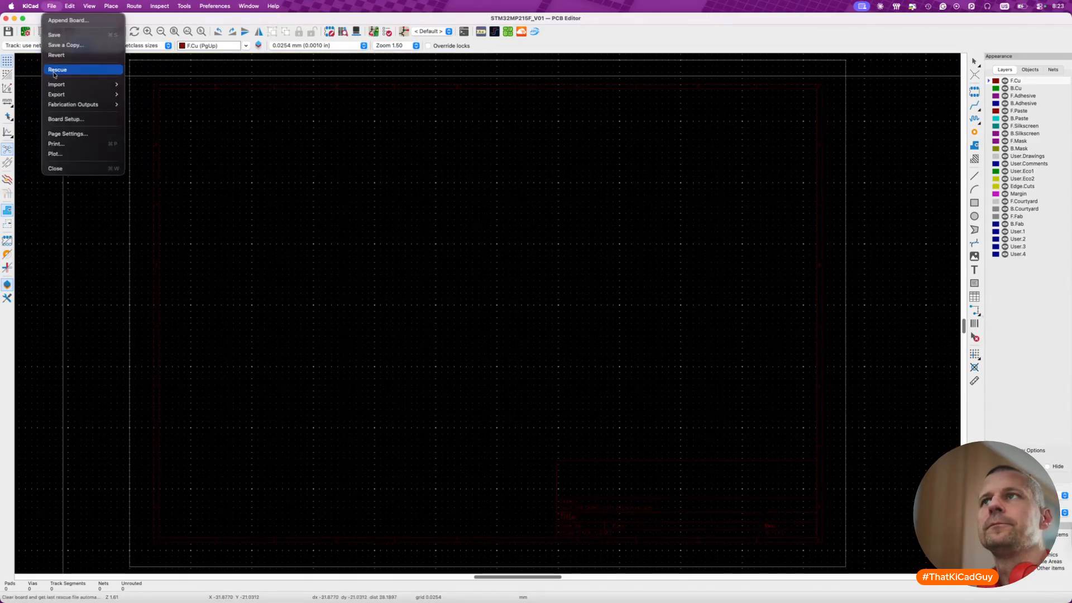
{"action": "left_click", "coordinate": [56, 119]}
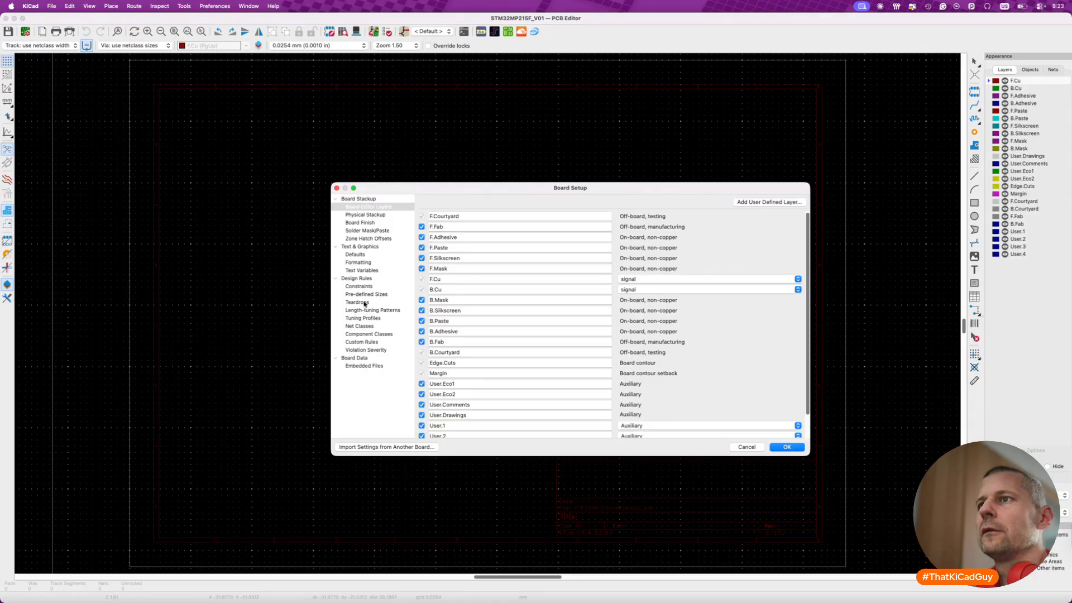
{"action": "left_click", "coordinate": [364, 326]}
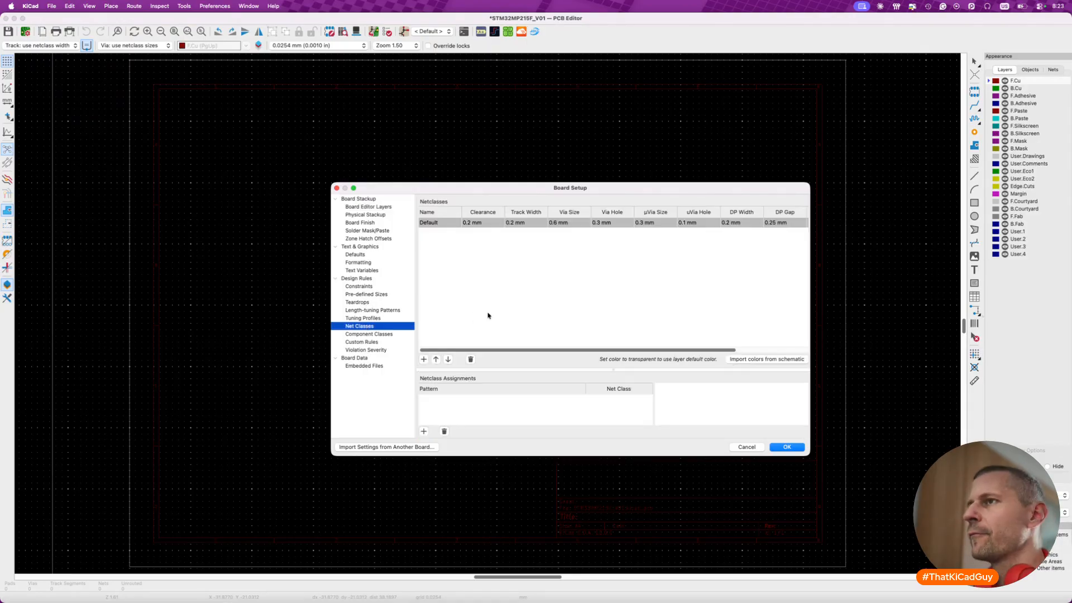
{"action": "left_click", "coordinate": [424, 360]}
{"action": "type", "text": "DP_90R"}
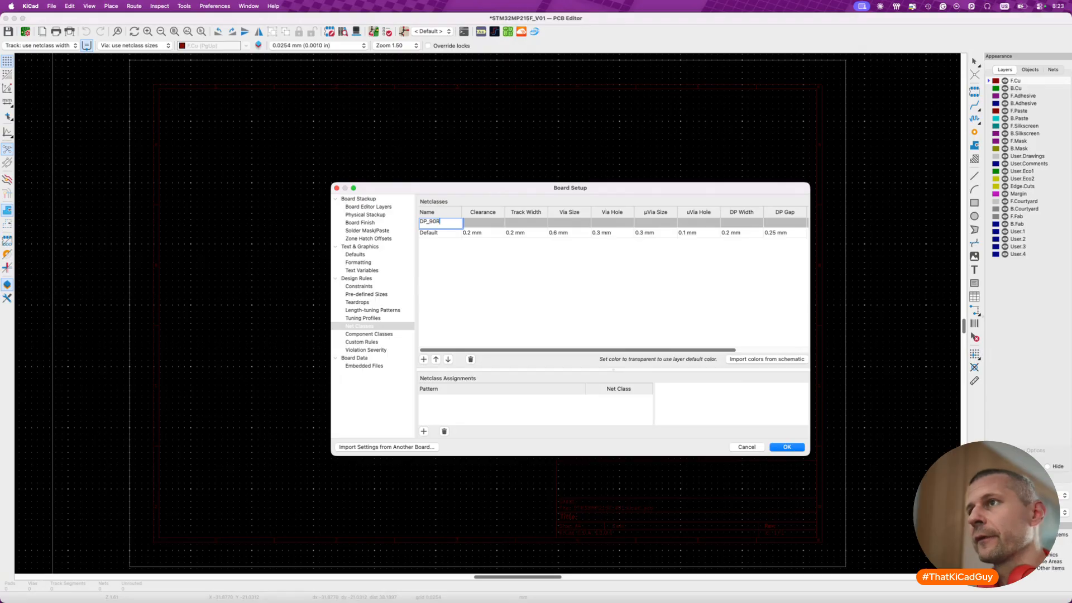
{"action": "left_click", "coordinate": [786, 447]}
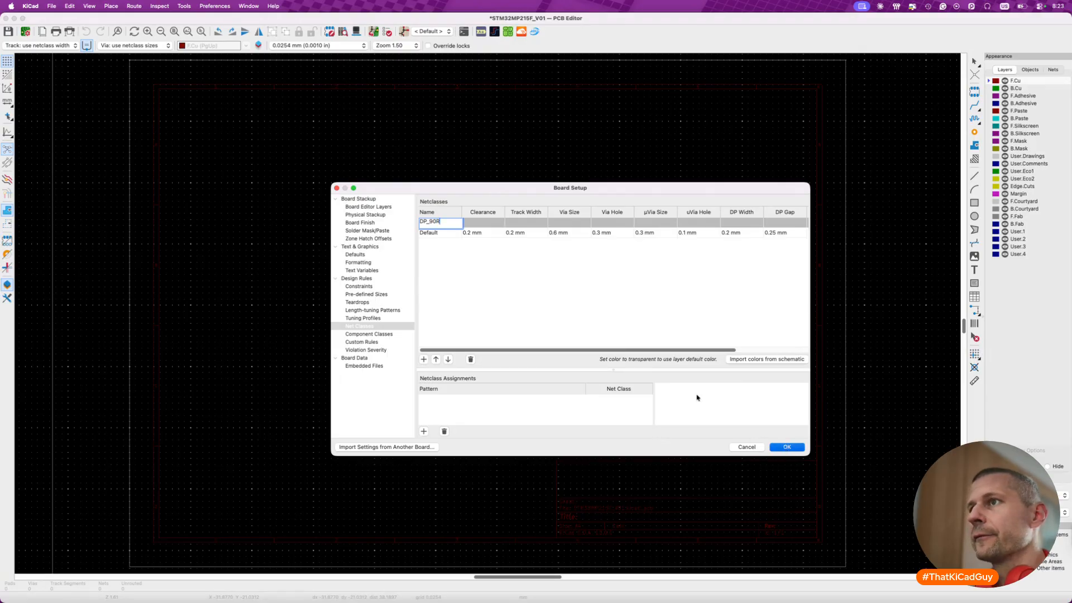
{"action": "key", "text": "super+s"}
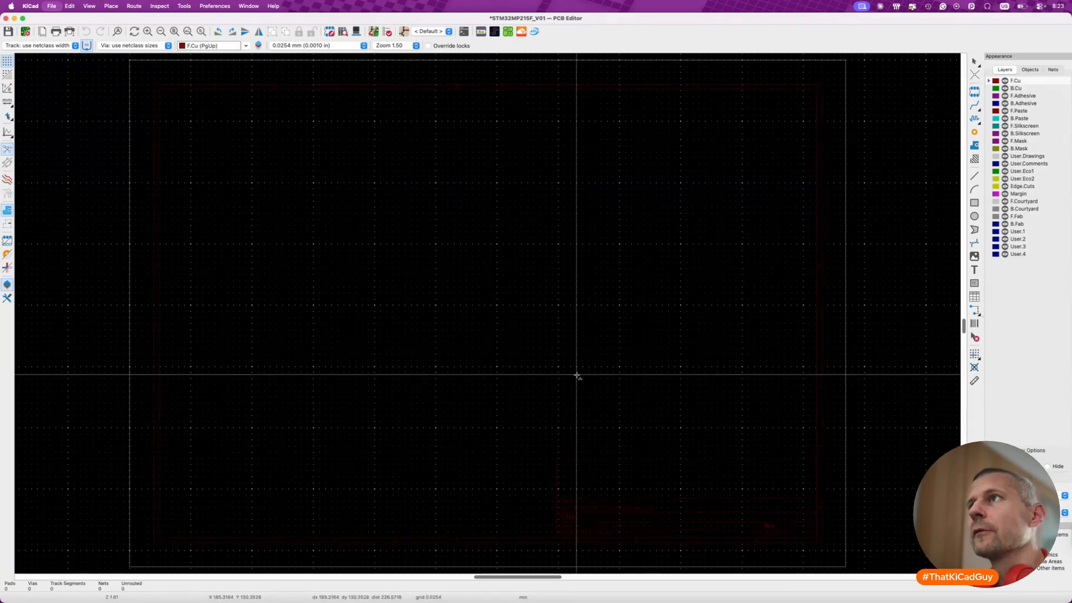
- Switch to the schematic and add a visible Net Class field with value DP_90R to the USBDR_N net label
{"action": "key", "text": "super+grave"}
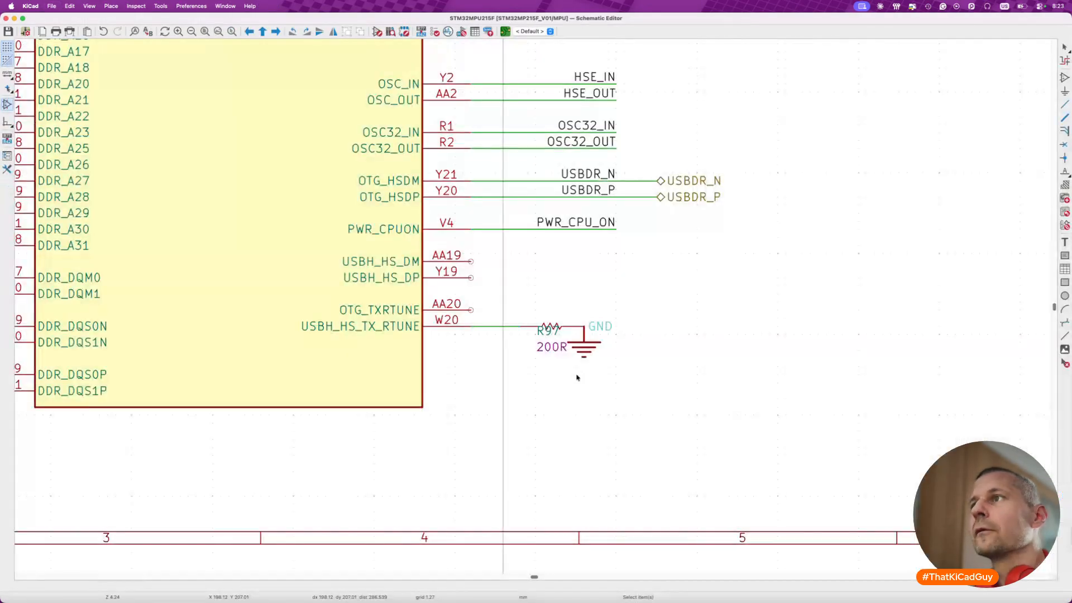
{"action": "left_click", "coordinate": [596, 175]}
{"action": "double_click", "coordinate": [596, 174]}
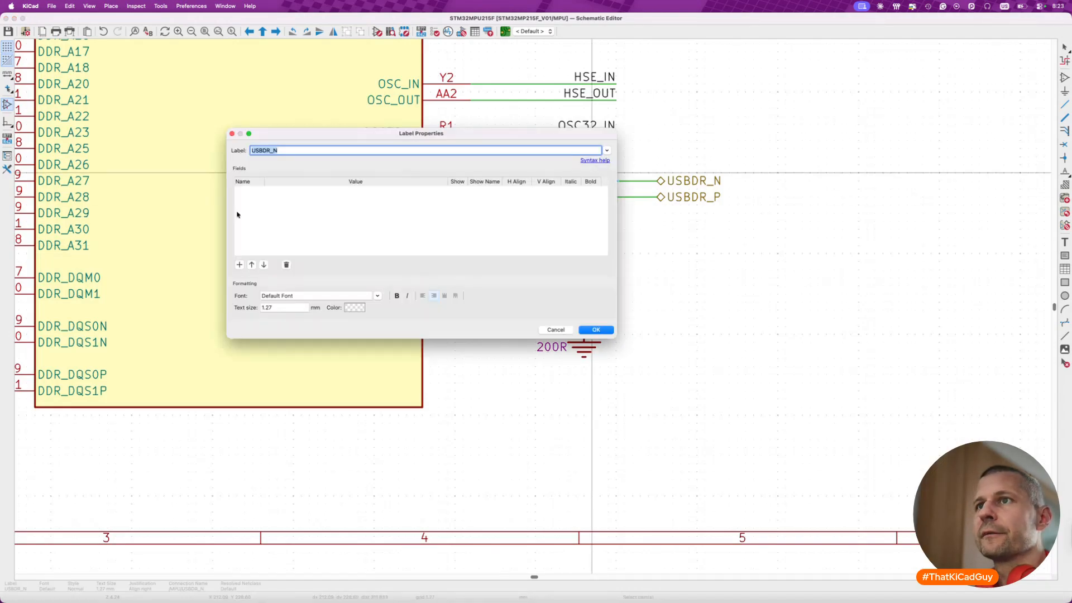
{"action": "left_click", "coordinate": [240, 264]}
{"action": "key", "text": "Tab"}
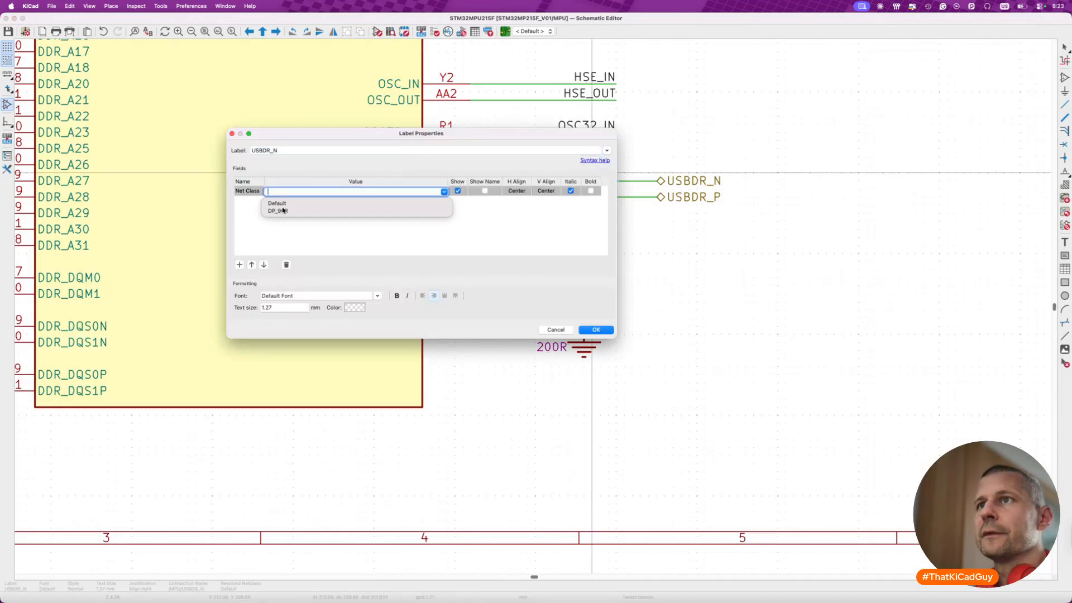
{"action": "left_click", "coordinate": [280, 209]}
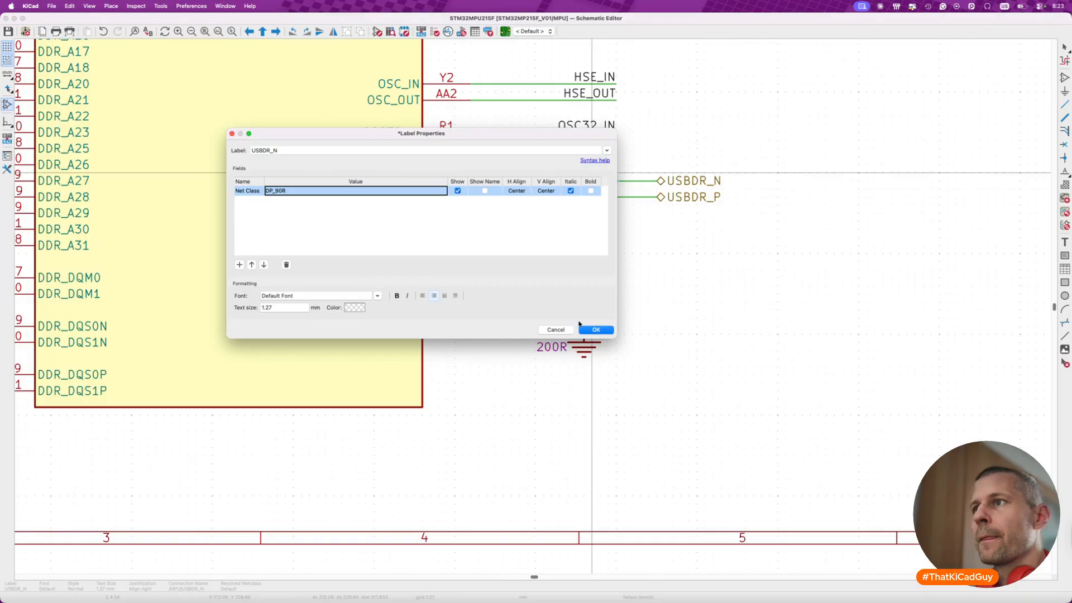
{"action": "left_click", "coordinate": [596, 330]}
- Move USBDR_N's DP_90R field beside pin Y21, and put the displaced USBDR_P label back on its wire
{"action": "left_click", "coordinate": [609, 188]}
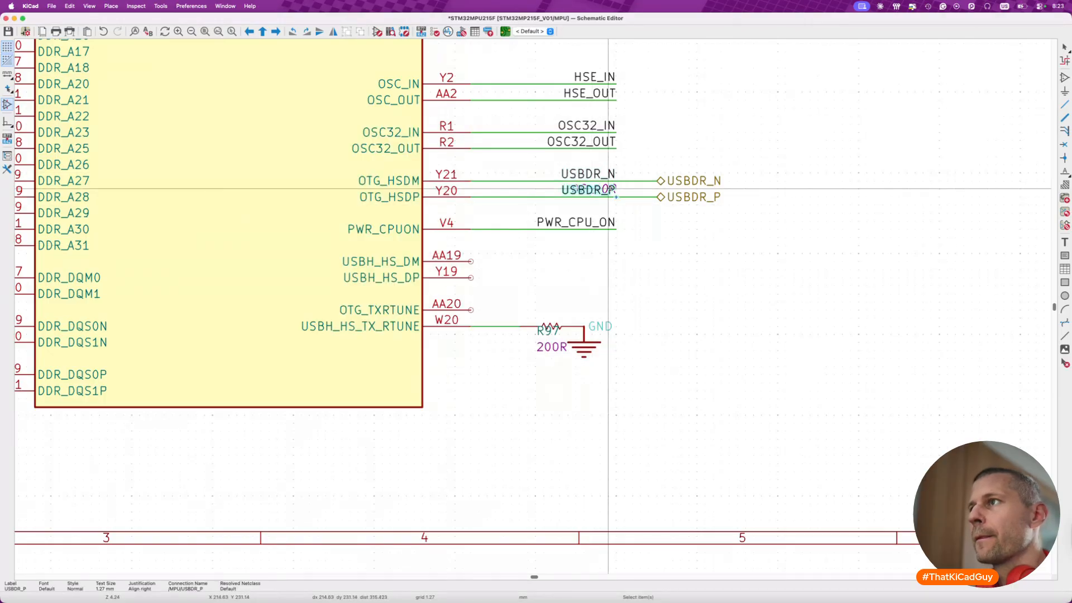
{"action": "key", "text": "m"}
{"action": "left_click", "coordinate": [625, 221]}
{"action": "left_click", "coordinate": [608, 189]}
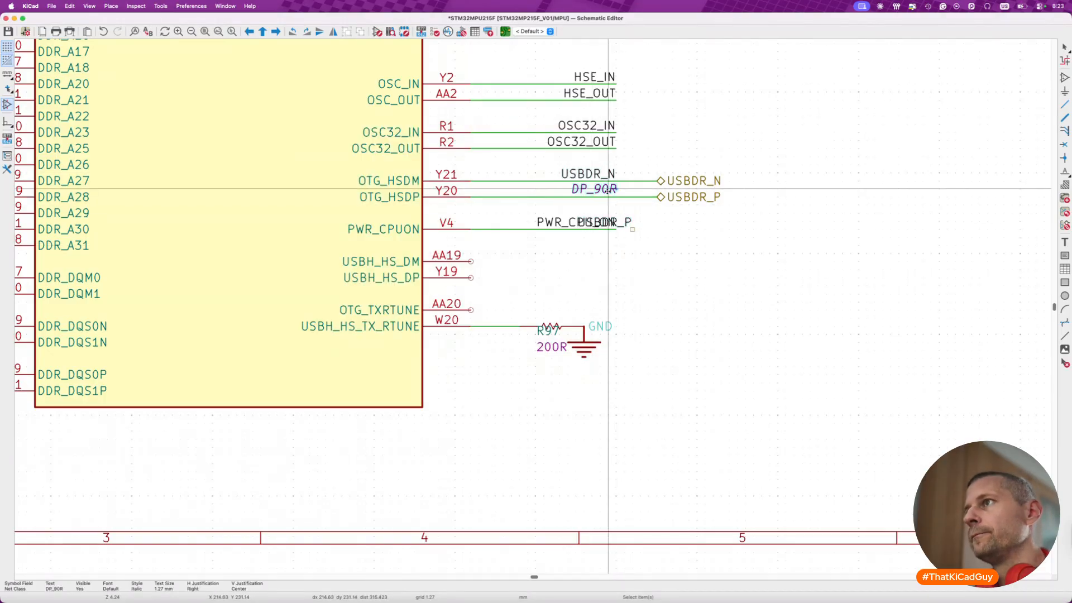
{"action": "key", "text": "m"}
{"action": "left_click_drag", "start_coordinate": [512, 174], "coordinate": [512, 174]}
{"action": "left_click_drag", "start_coordinate": [630, 222], "coordinate": [616, 189]}
- Assign net class DP_90R to the USBDR_P label, place its field beside pin Y20, and save the schematic
{"action": "double_click", "coordinate": [596, 191]}
{"action": "left_click", "coordinate": [234, 258]}
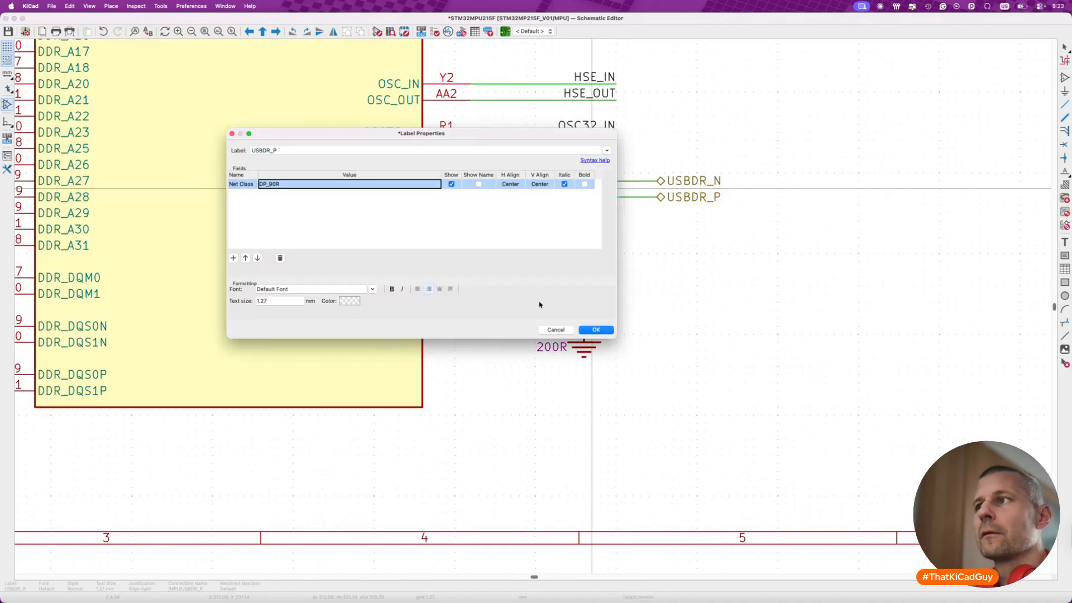
{"action": "left_click", "coordinate": [596, 330]}
{"action": "left_click", "coordinate": [606, 205]}
{"action": "left_click_drag", "start_coordinate": [606, 205], "coordinate": [509, 190]}
{"action": "key", "text": "super+s"}
- Duplicate the USBDR_N and USBDR_P wires with all their labels onto the USBH_HS_DM and USBH_HS_DP pins
{"action": "scroll", "coordinate": [504, 260], "scroll_direction": "down", "scroll_amount": 3}
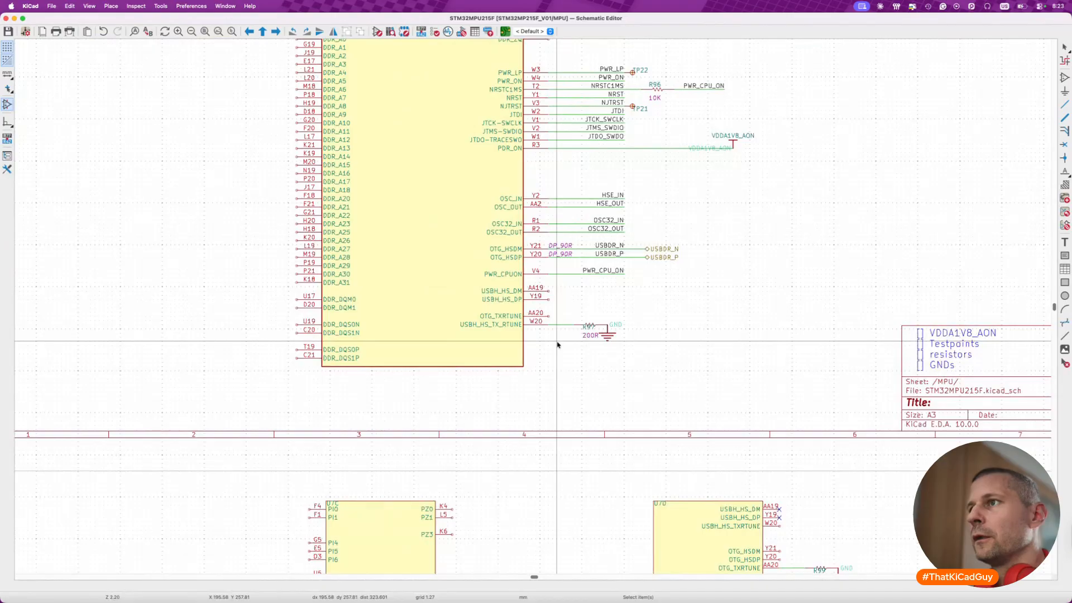
{"action": "scroll", "coordinate": [557, 344], "scroll_direction": "down", "scroll_amount": 5}
{"action": "scroll", "coordinate": [529, 123], "scroll_direction": "up", "scroll_amount": 3}
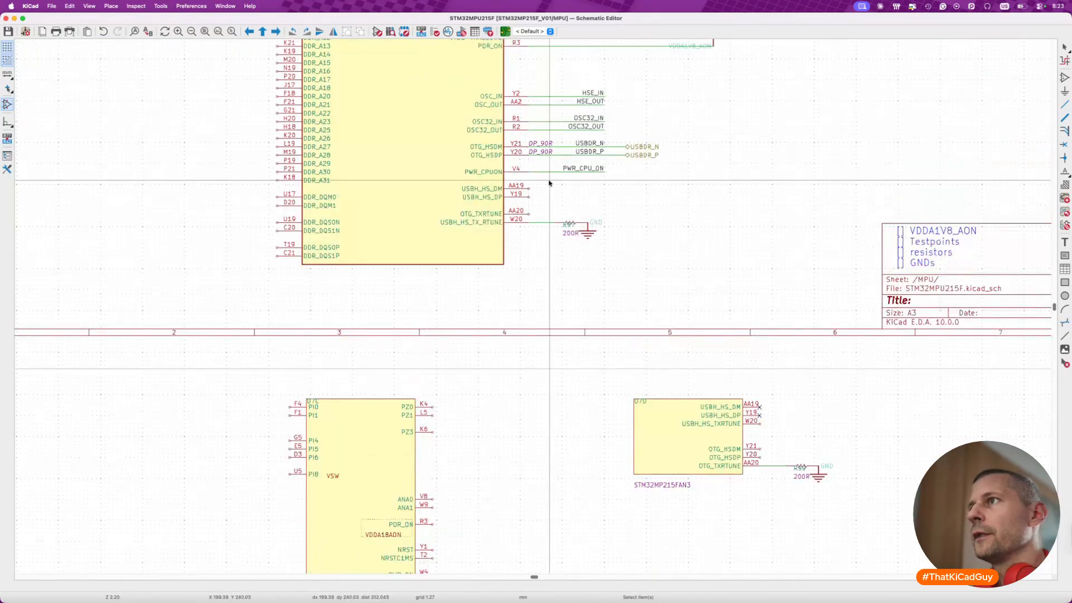
{"action": "scroll", "coordinate": [522, 178], "scroll_direction": "up", "scroll_amount": 3}
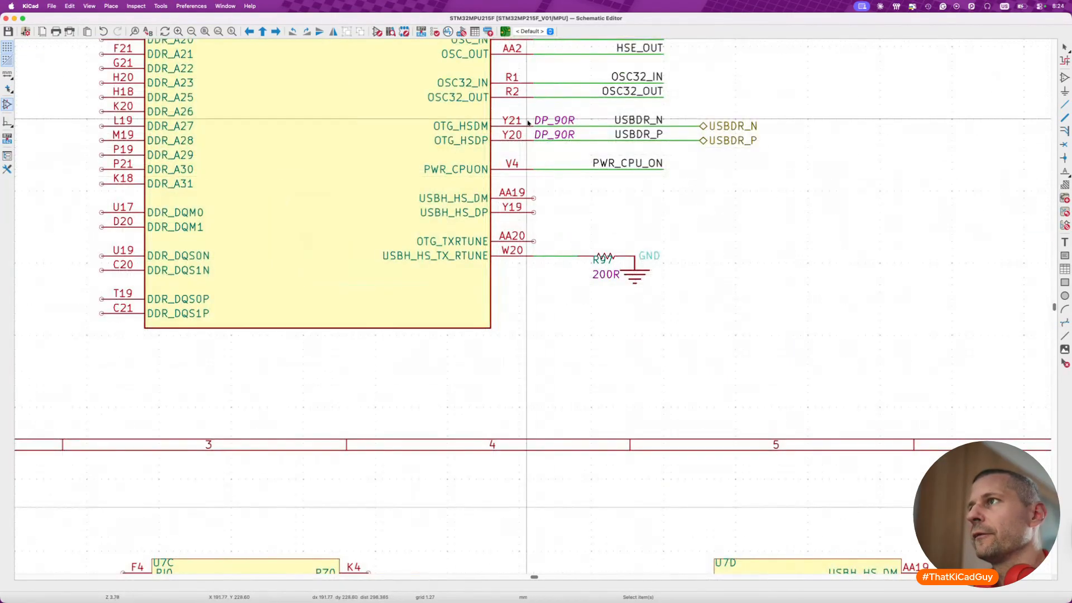
{"action": "left_click_drag", "start_coordinate": [512, 104], "coordinate": [782, 155]}
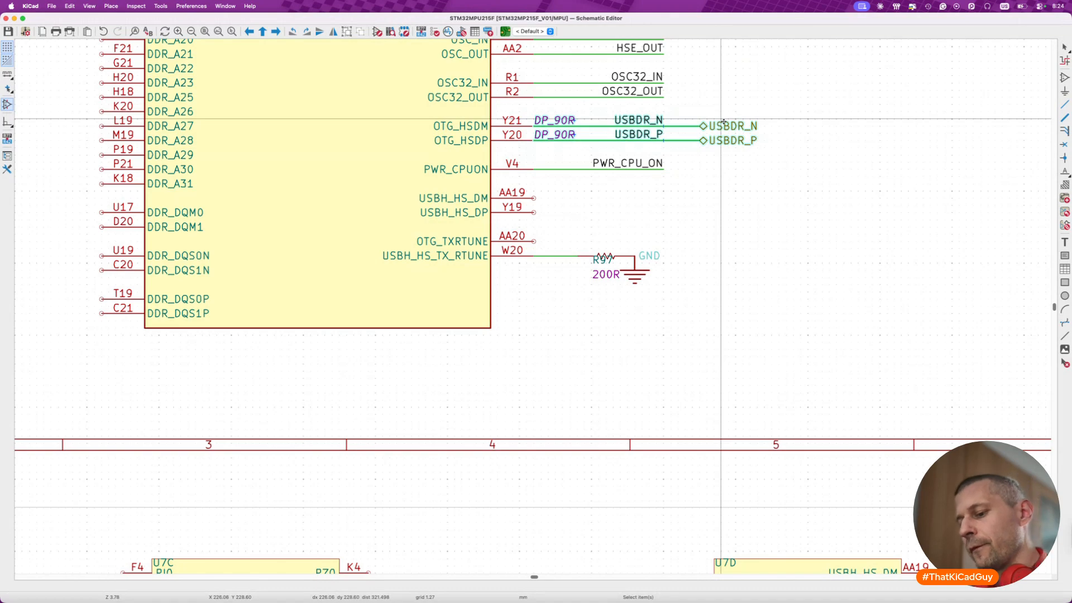
{"action": "key", "text": "ctrl+d"}
{"action": "left_click", "coordinate": [698, 197]}
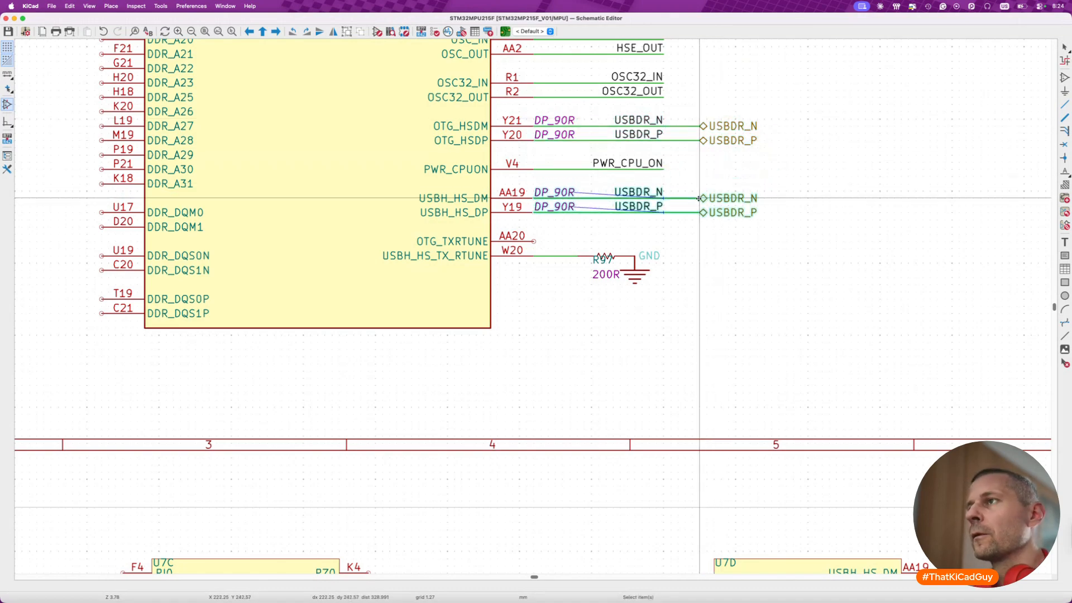
- Rename the duplicated net labels on the USBH_HS_DM and USBH_HS_DP wires as USBH_DR_N and USBH_DR_P
{"action": "double_click", "coordinate": [634, 192]}
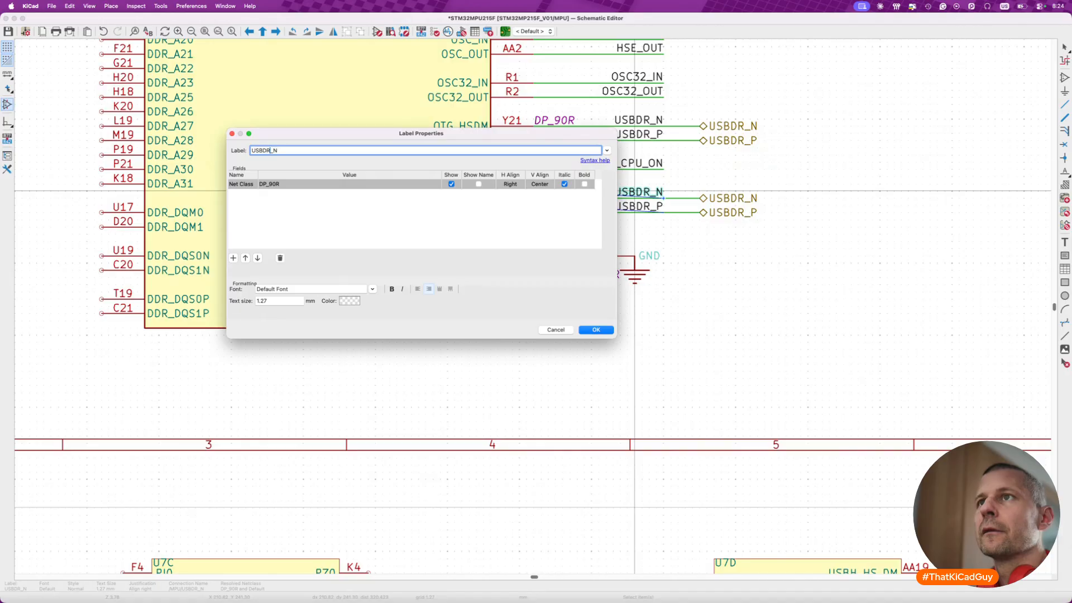
{"action": "type", "text": "H_"}
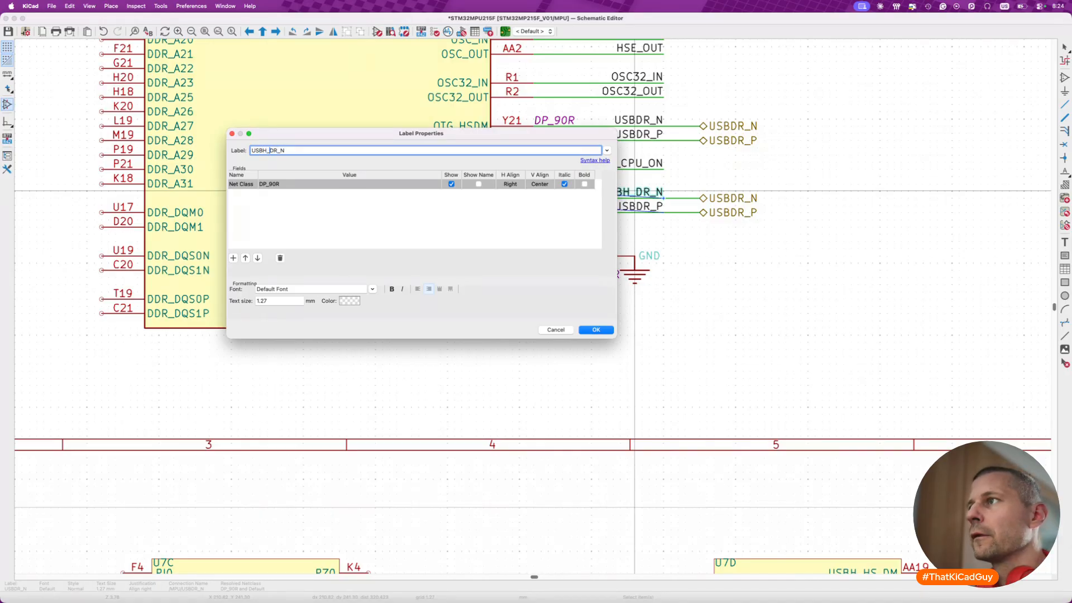
{"action": "key", "text": "Return"}
{"action": "double_click", "coordinate": [628, 206]}
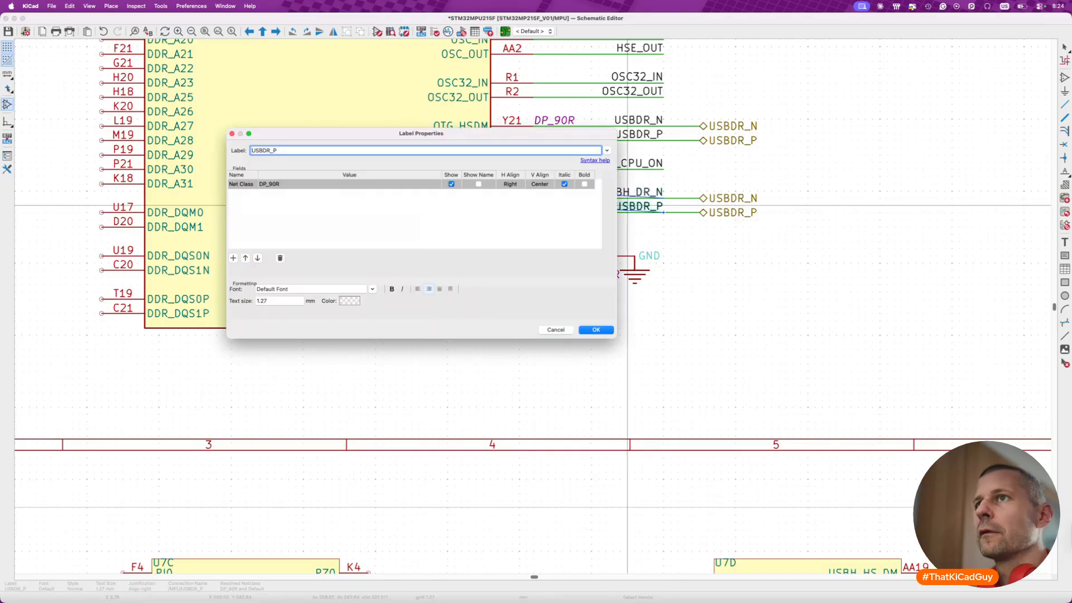
{"action": "type", "text": "H_"}
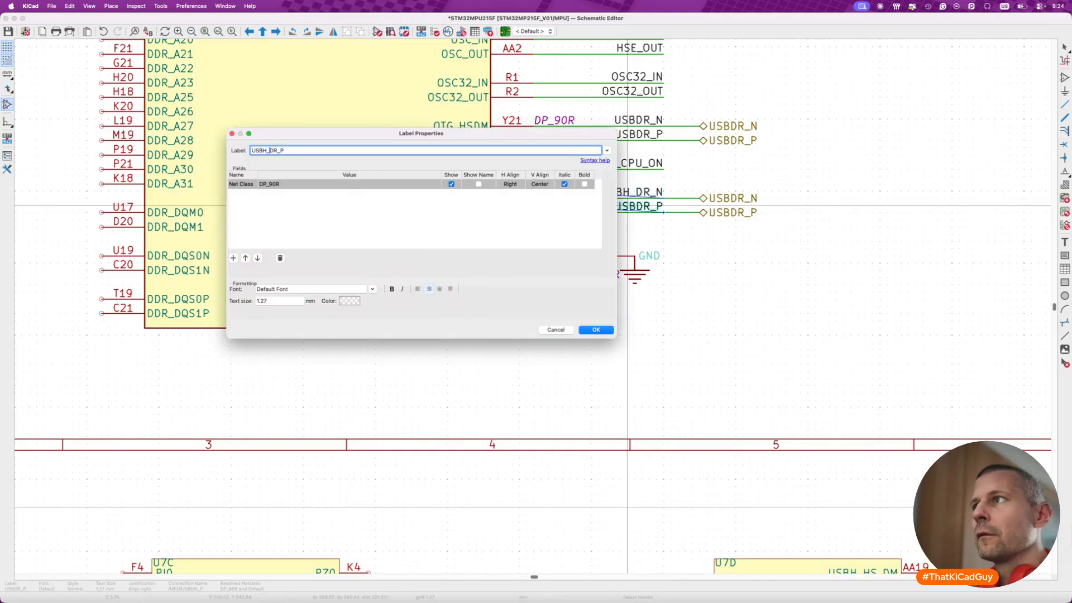
{"action": "key", "text": "Return"}
- Rename the duplicated hierarchical labels as USBH_DR_N and USBH_DR_P, and save the schematic
{"action": "double_click", "coordinate": [729, 198]}
{"action": "left_click", "coordinate": [251, 149]}
{"action": "type", "text": "H_"}
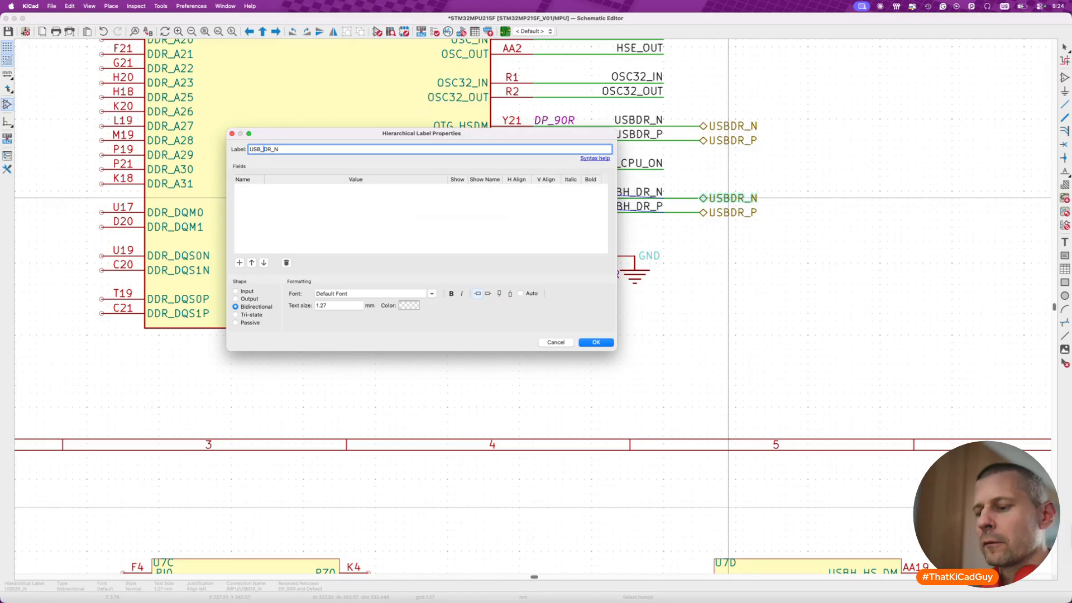
{"action": "key", "text": "Return"}
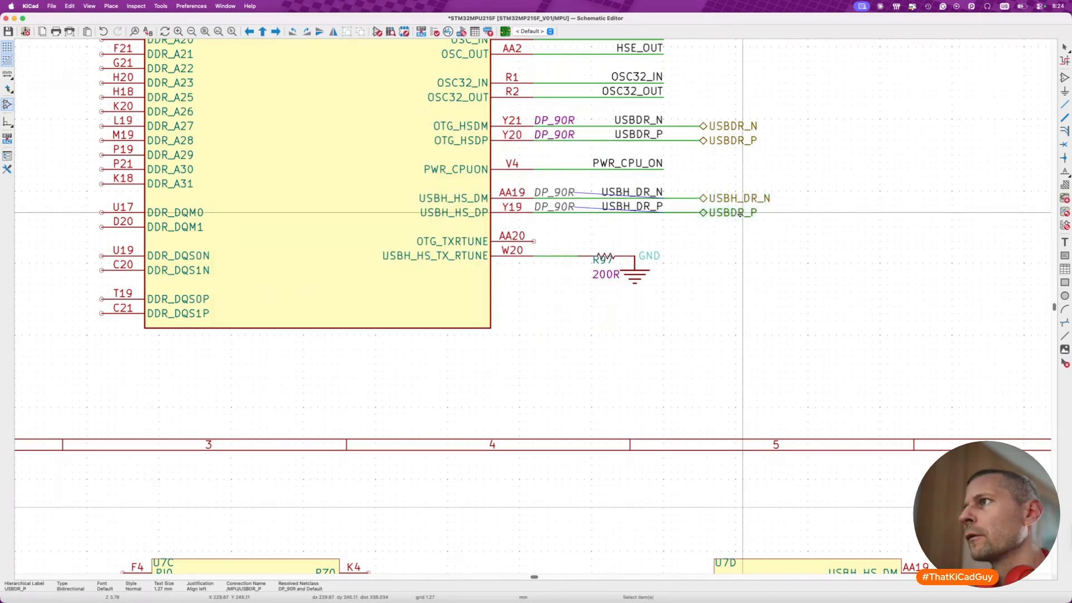
{"action": "double_click", "coordinate": [743, 212]}
{"action": "type", "text": "H_"}
{"action": "key", "text": "Return"}
{"action": "key", "text": "super+s"}
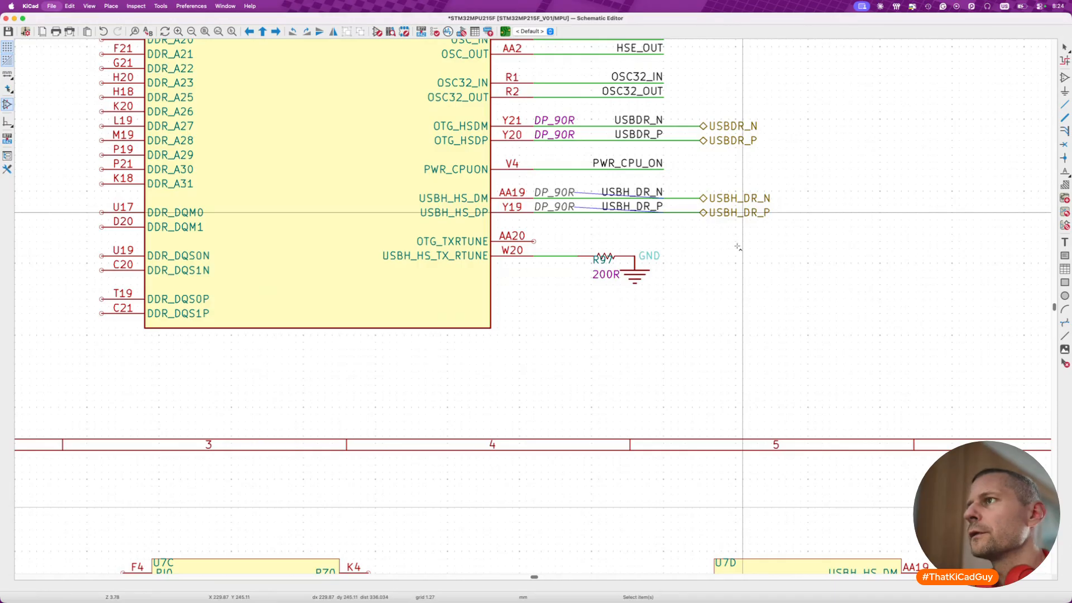
- Delete the DP_90R net class fields beside pins AA19 and Y19
{"action": "key", "text": "Delete"}
{"action": "left_click", "coordinate": [558, 206]}
{"action": "key", "text": "Delete"}
- Turn the display of USBH_DR_N's DP_90R net class field back on and save the schematic
{"action": "left_click", "coordinate": [659, 192]}
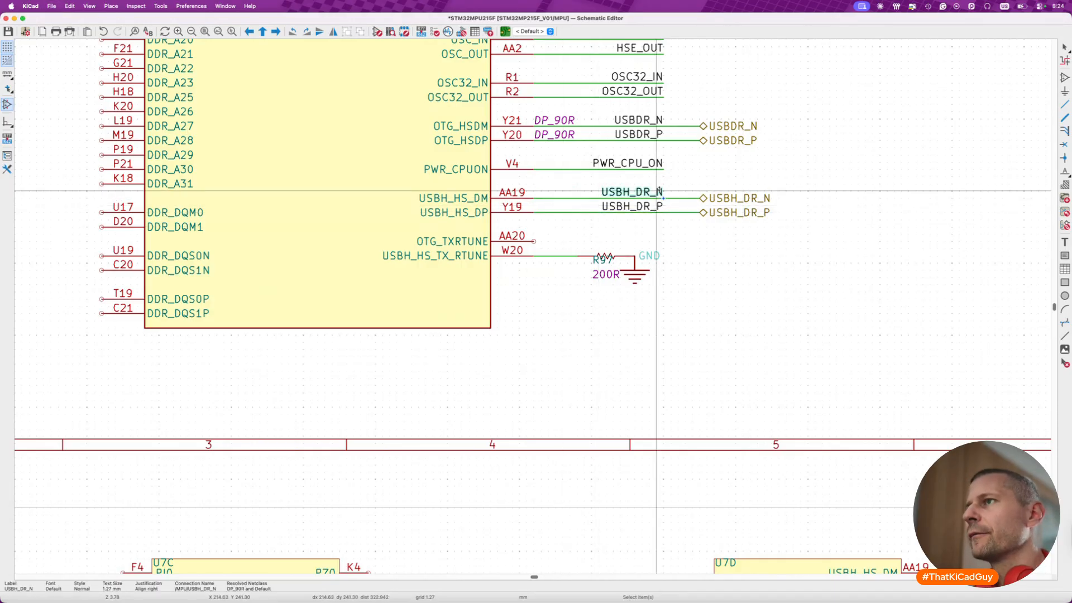
{"action": "double_click", "coordinate": [659, 191]}
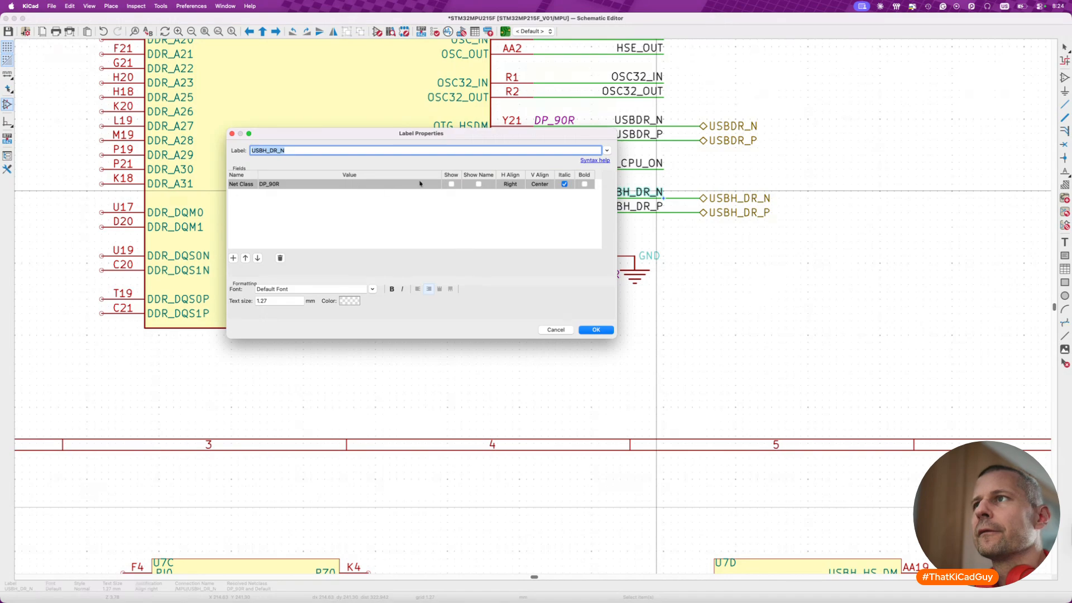
{"action": "left_click", "coordinate": [451, 184]}
{"action": "left_click", "coordinate": [597, 330]}
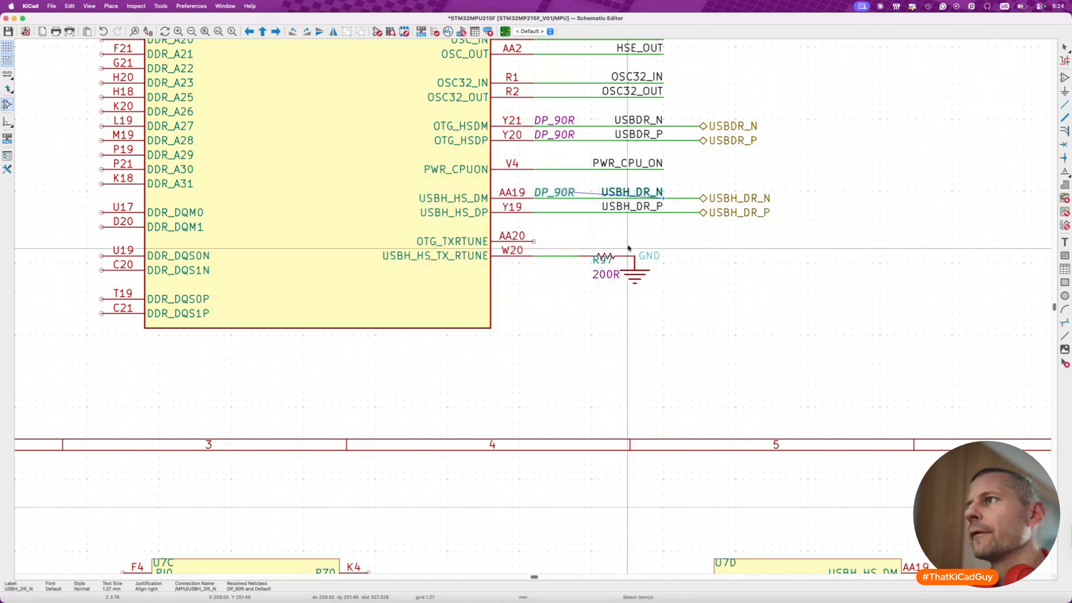
{"action": "scroll", "coordinate": [567, 192], "scroll_direction": "up", "scroll_amount": 4}
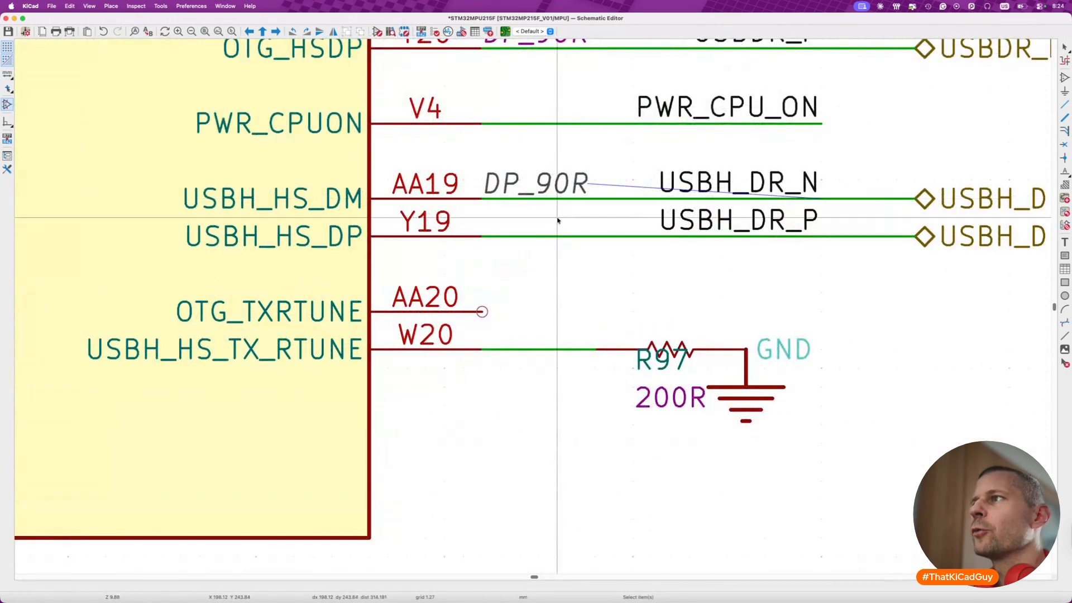
{"action": "scroll", "coordinate": [559, 213], "scroll_direction": "up", "scroll_amount": 3}
{"action": "left_click", "coordinate": [541, 297]}
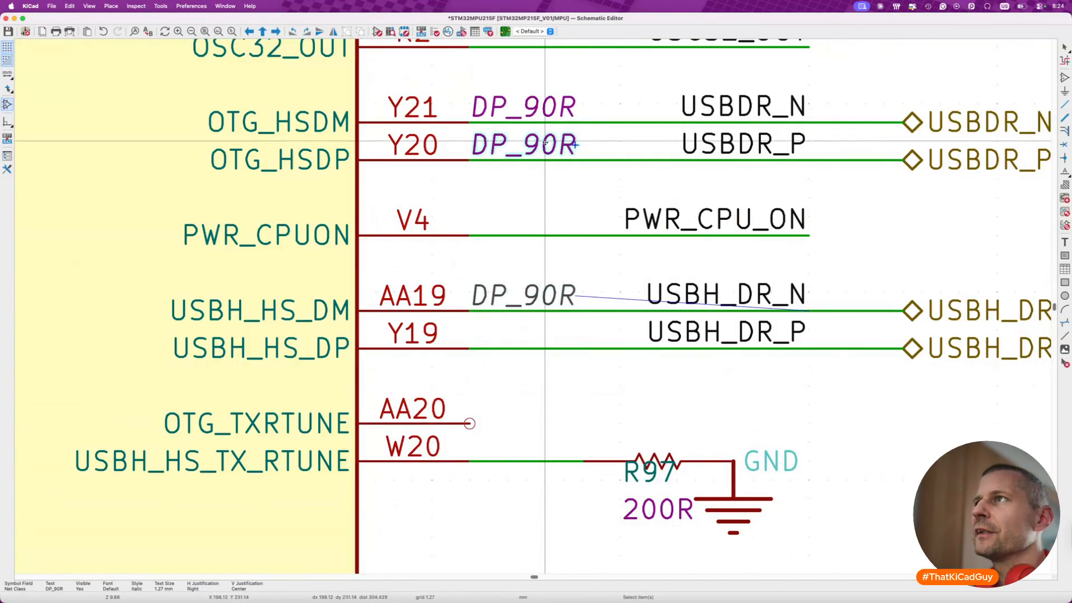
{"action": "key", "text": "super+s"}
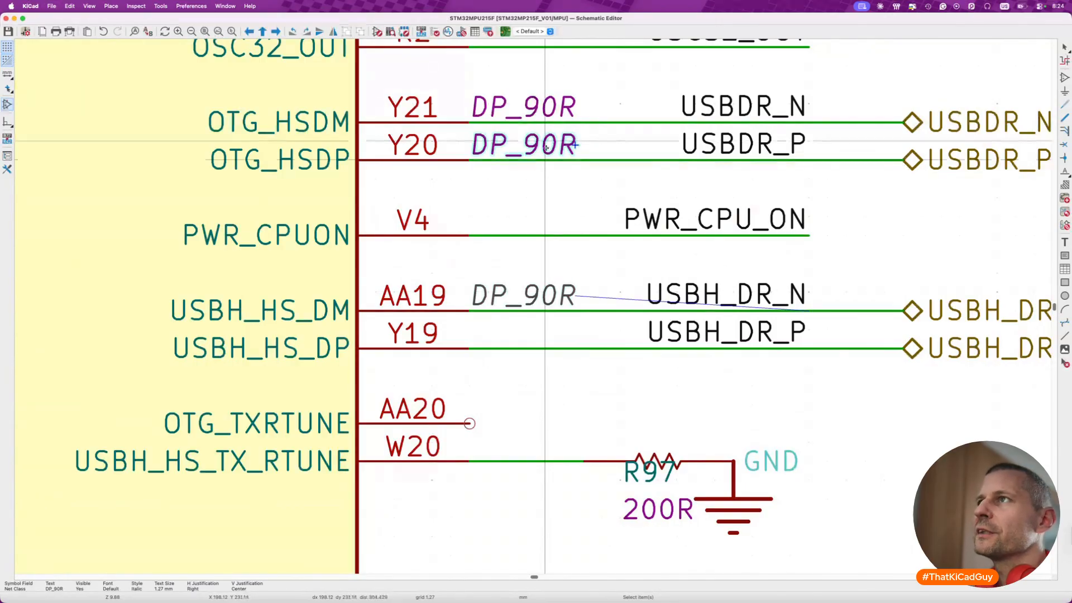
- Compare the net class field properties of USBH_DR_N and USBDR_P without changing them
{"action": "left_click", "coordinate": [562, 195]}
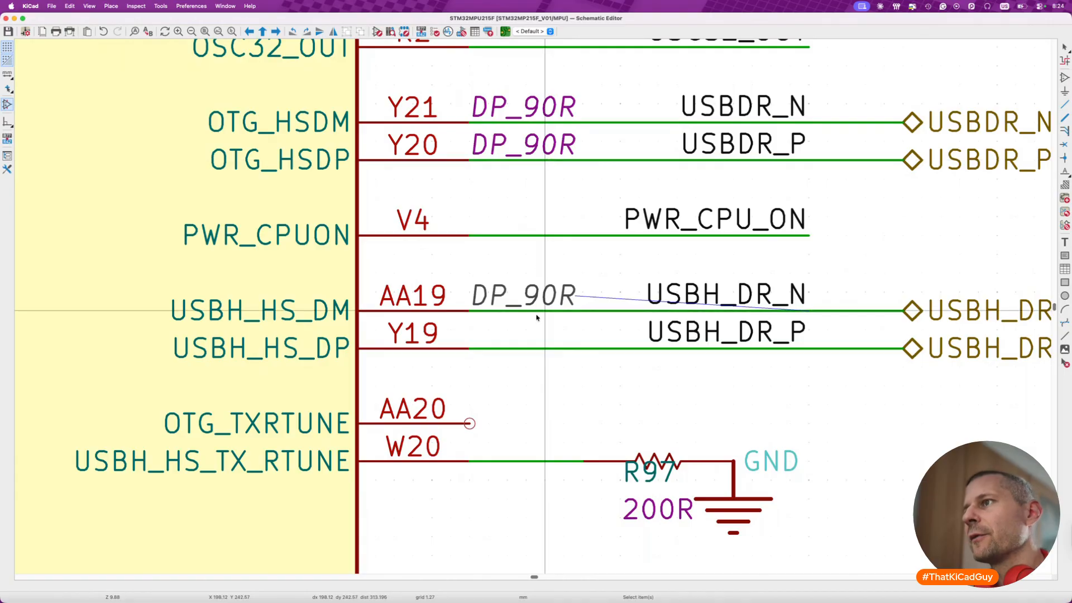
{"action": "double_click", "coordinate": [563, 293]}
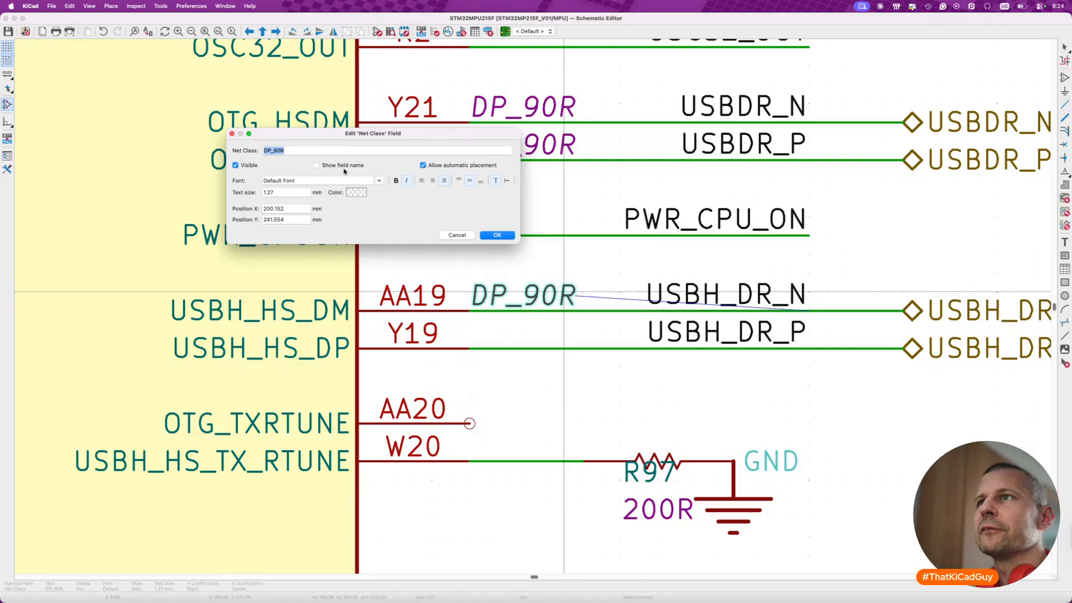
{"action": "key", "text": "Escape"}
{"action": "double_click", "coordinate": [528, 153]}
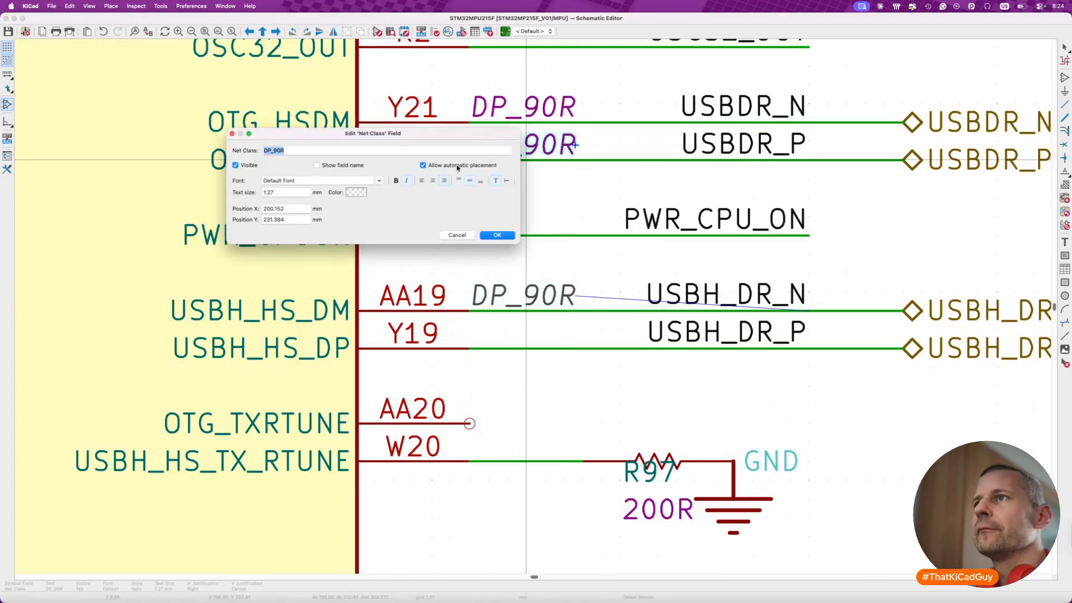
{"action": "key", "text": "Escape"}
{"action": "double_click", "coordinate": [551, 298]}
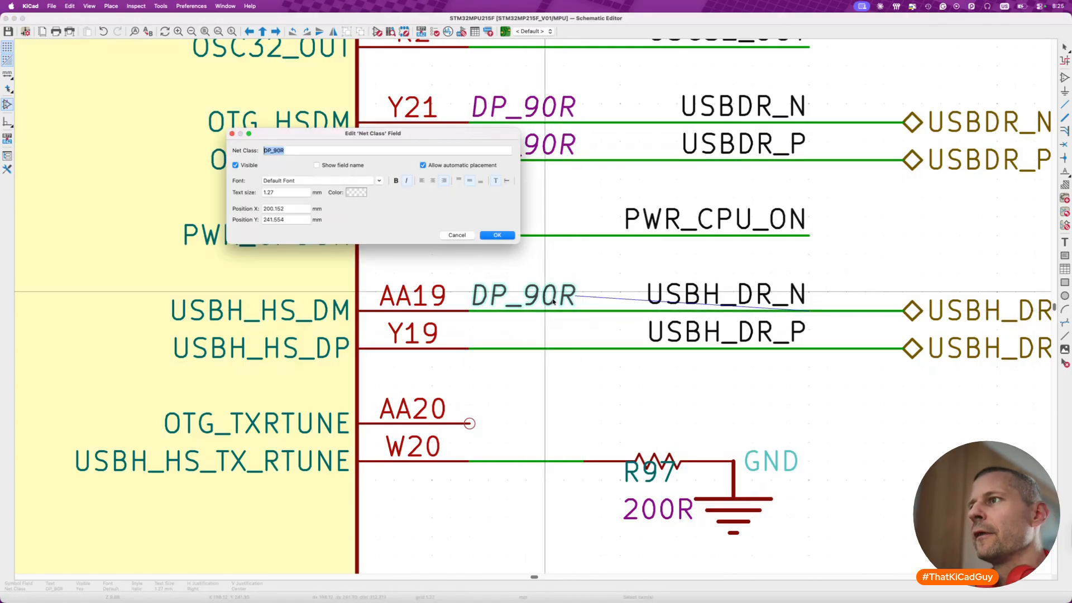
{"action": "key", "text": "Escape"}
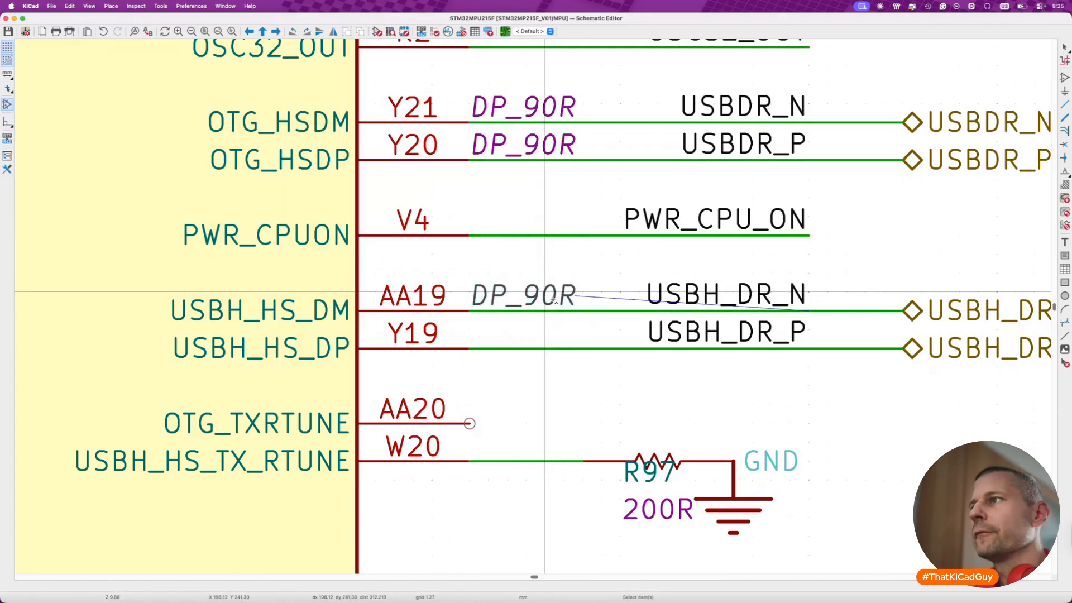
- Turn on the display of the DP_90R net class field of label USBH_DR_P
{"action": "double_click", "coordinate": [690, 330]}
{"action": "left_click", "coordinate": [451, 184]}
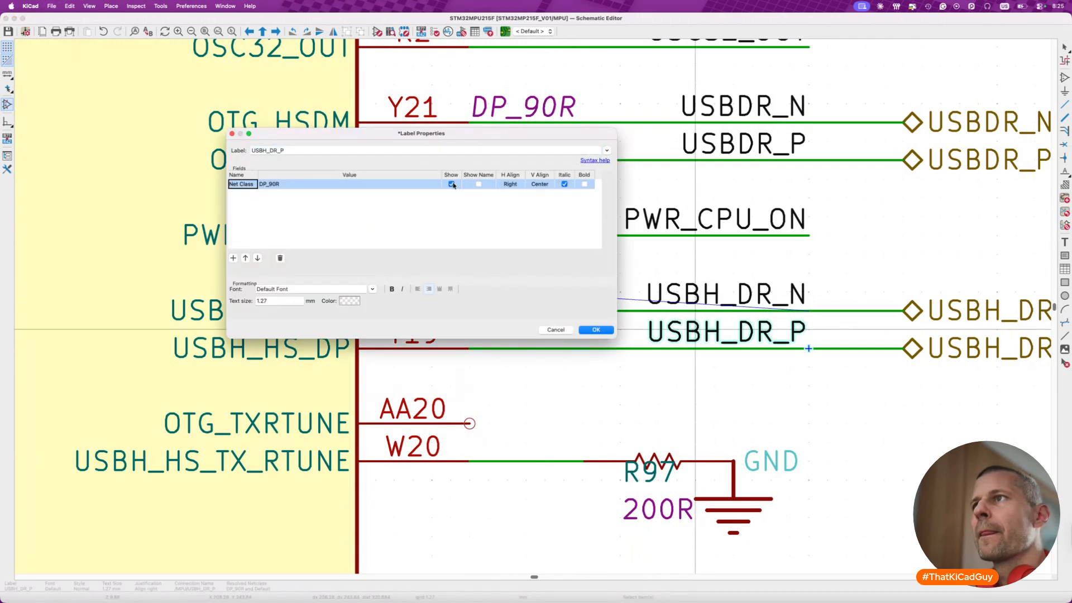
{"action": "left_click", "coordinate": [596, 330]}
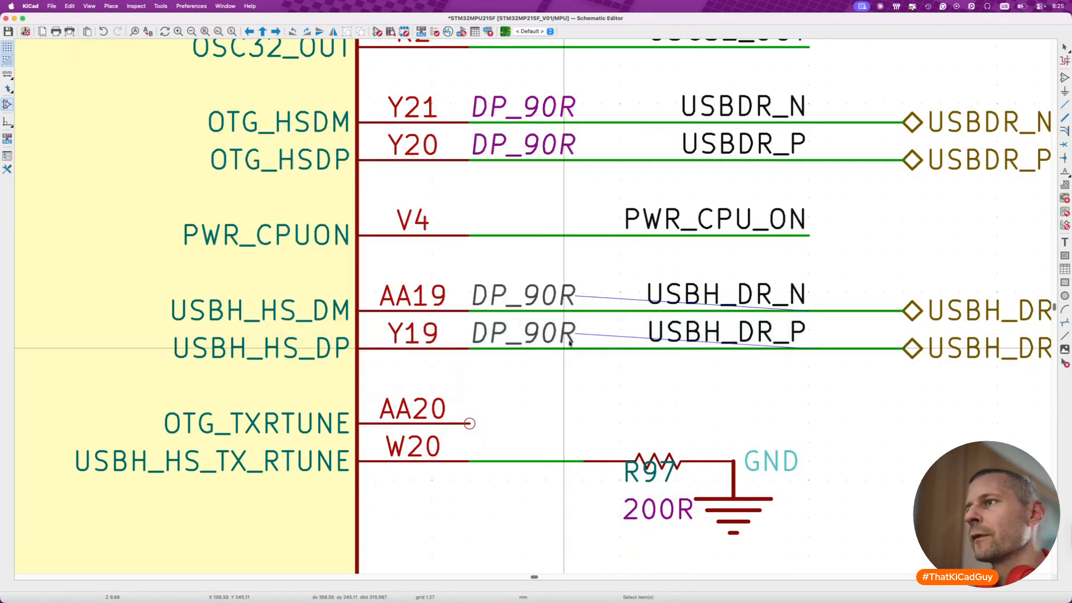
- Close the schematic editor, reopen STM32MP215F_V01.kicad_sch from the project files and enter the MPU sheet to check unit A's USB labels
{"action": "scroll", "coordinate": [570, 342], "scroll_direction": "down", "scroll_amount": 5}
{"action": "scroll", "coordinate": [546, 403], "scroll_direction": "down", "scroll_amount": 4}
{"action": "key", "text": "super+w"}
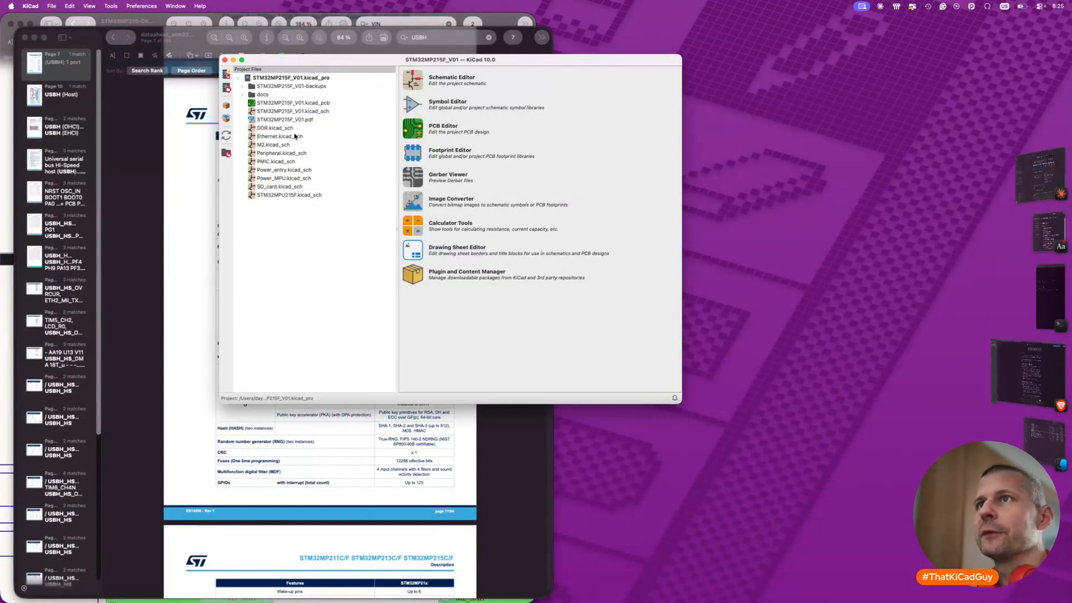
{"action": "double_click", "coordinate": [283, 111]}
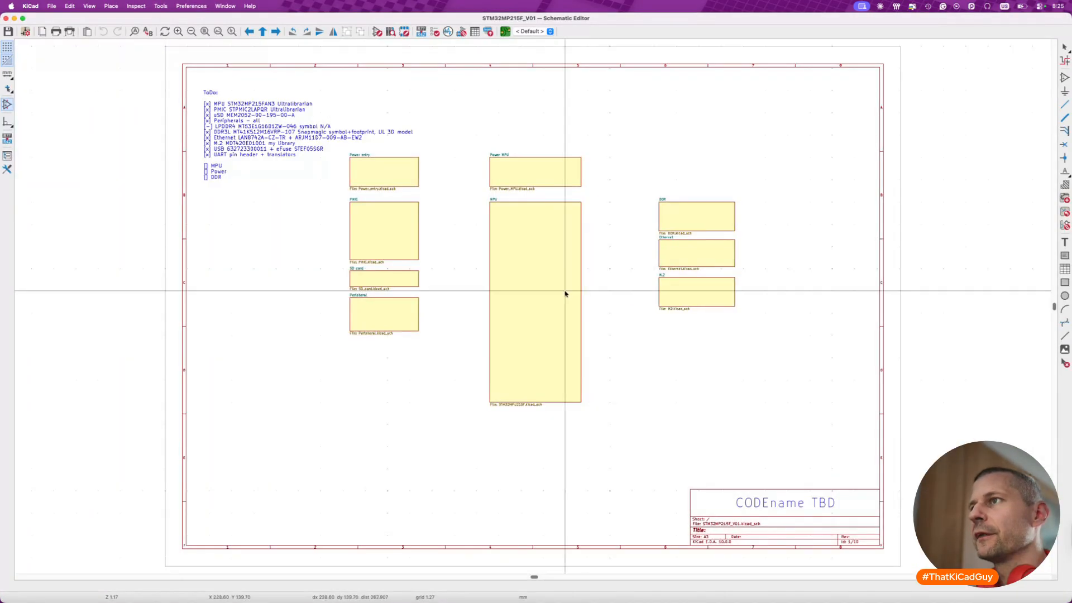
{"action": "double_click", "coordinate": [565, 294]}
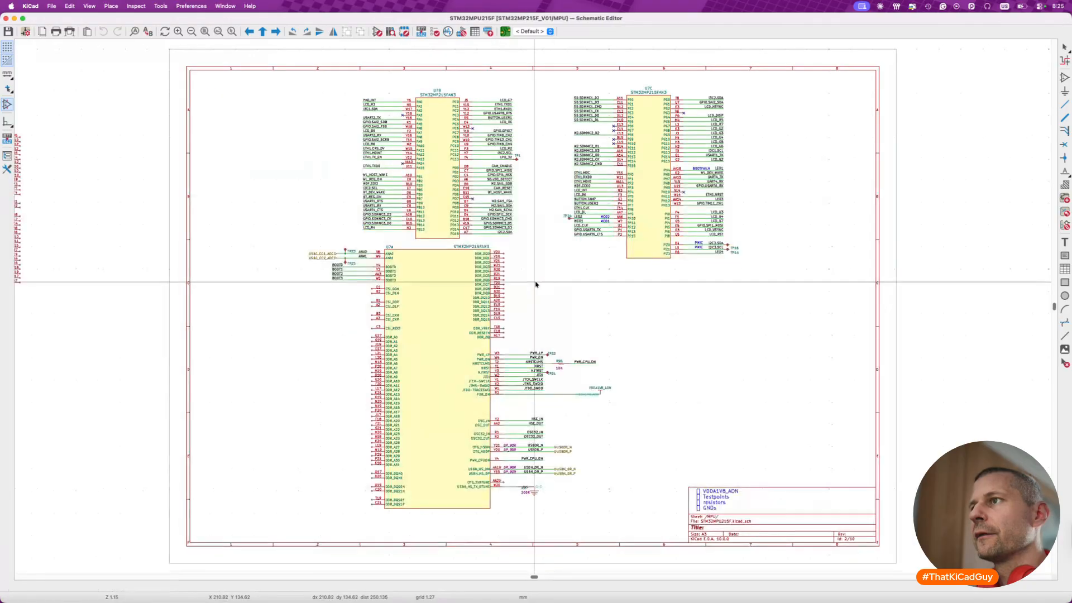
{"action": "scroll", "coordinate": [520, 484], "scroll_direction": "up", "scroll_amount": 5}
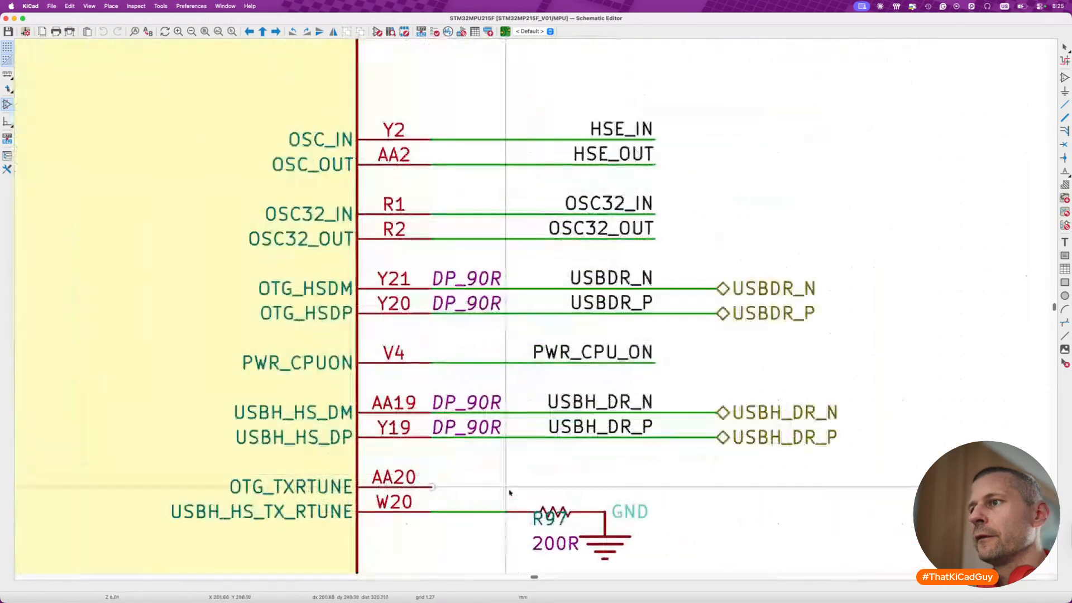
{"action": "scroll", "coordinate": [510, 493], "scroll_direction": "up", "scroll_amount": 6}
- Move the 200R resistor with its wire and GND symbol from unit D's OTG_TXRTUNE pin to beside unit A's OTG_TXRTUNE pin
{"action": "scroll", "coordinate": [486, 440], "scroll_direction": "down", "scroll_amount": 8}
{"action": "scroll", "coordinate": [486, 440], "scroll_direction": "down", "scroll_amount": 5}
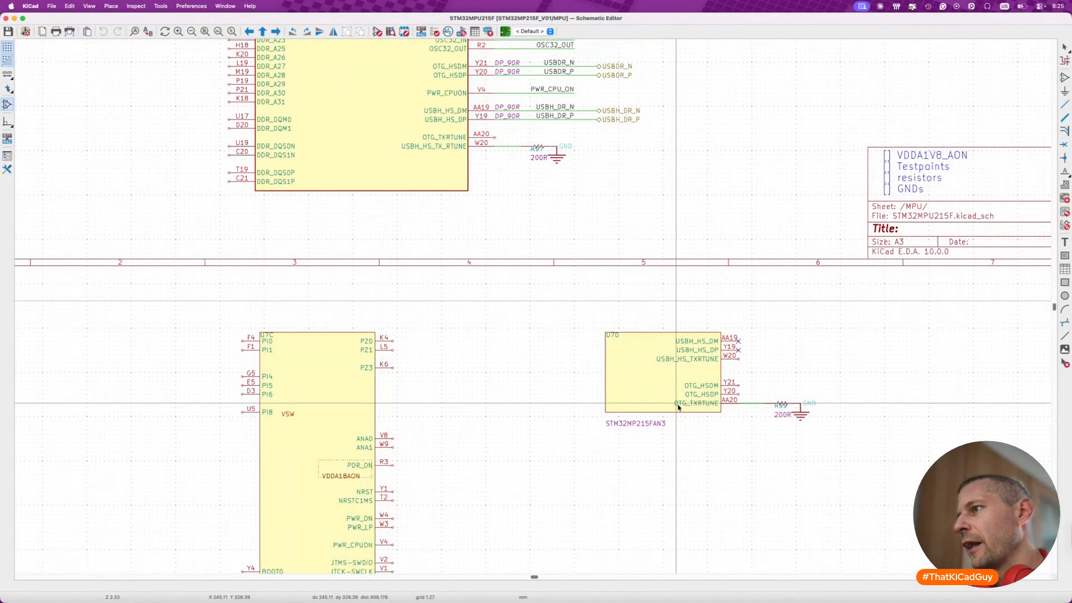
{"action": "left_click_drag", "start_coordinate": [721, 394], "coordinate": [832, 443]}
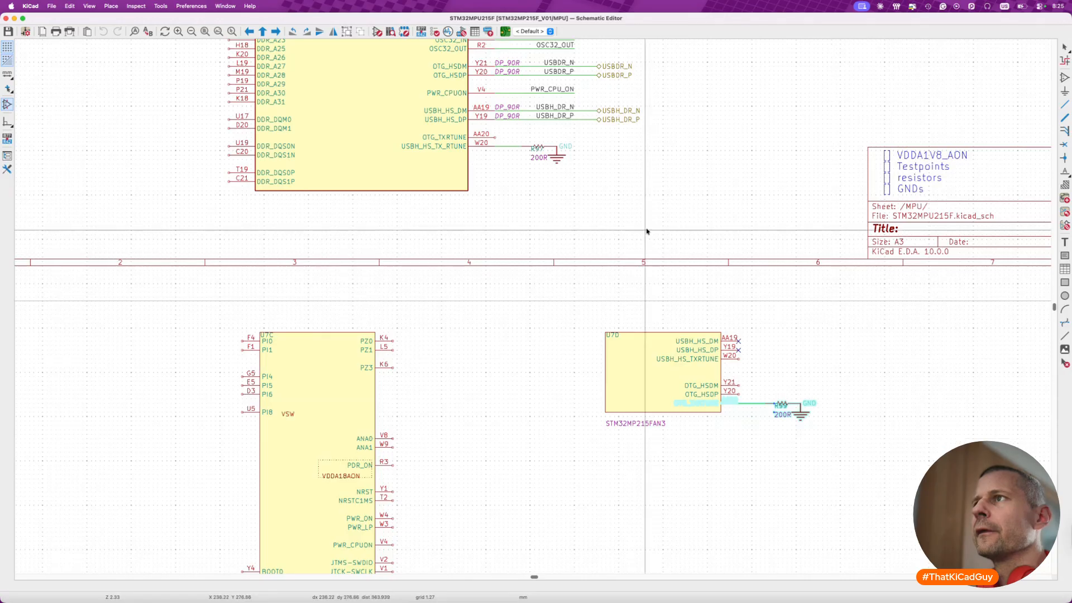
{"action": "key", "text": "m"}
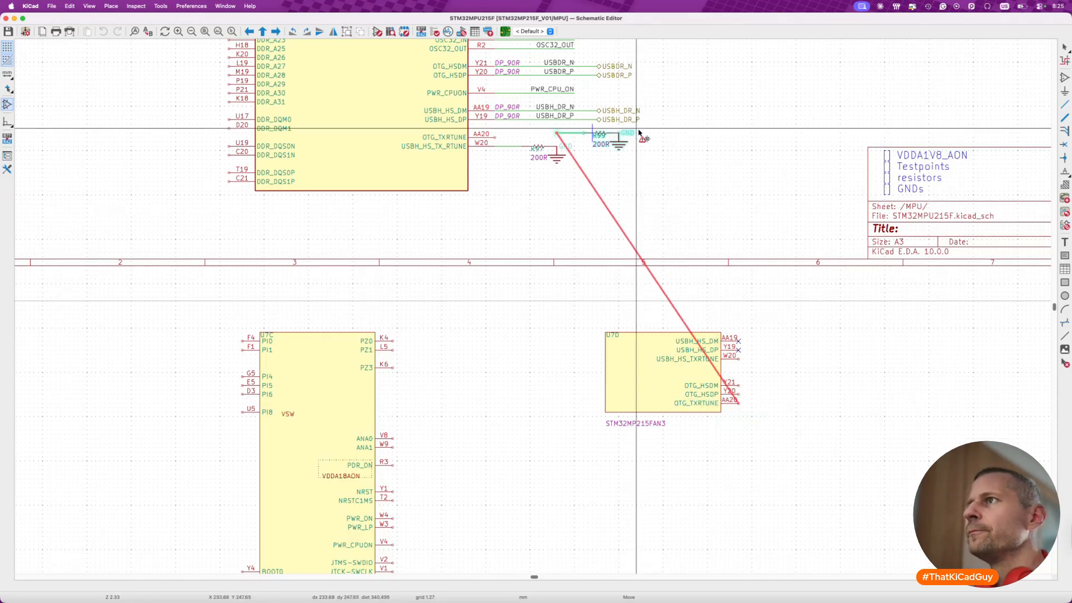
{"action": "left_click", "coordinate": [633, 137]}
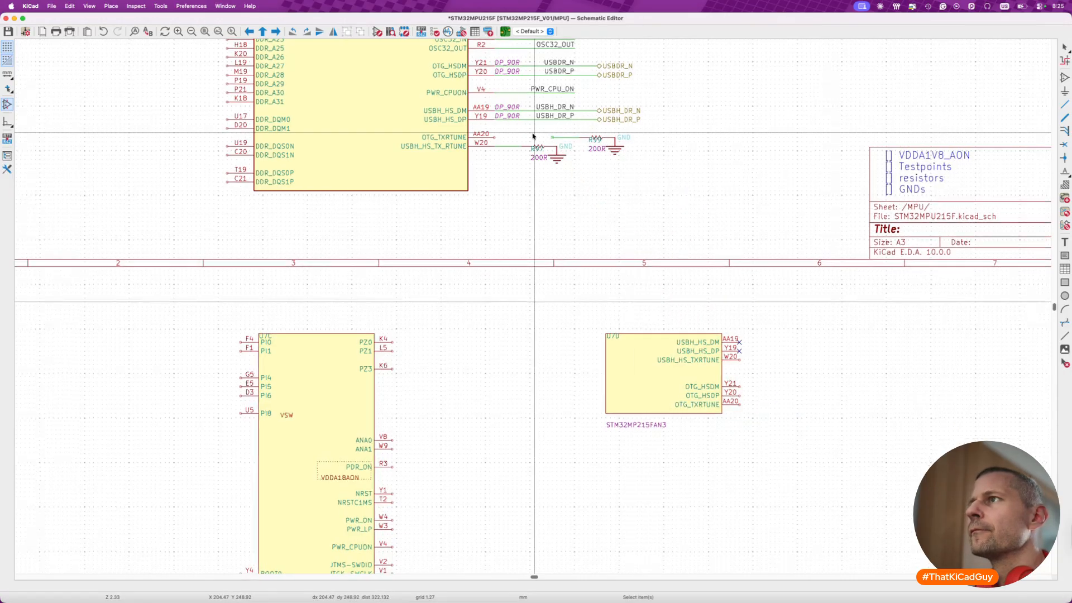
- Wire the moved 200R resistor to unit A's pin AA20 and save the schematic
{"action": "scroll", "coordinate": [533, 133], "scroll_direction": "up", "scroll_amount": 5}
{"action": "key", "text": "w"}
{"action": "left_click", "coordinate": [442, 142]}
{"action": "key", "text": "Escape"}
{"action": "key", "text": "super+s"}
- Move the leftover units C and D from below the sheet frame to beneath the two spare units beside it, and save
{"action": "scroll", "coordinate": [735, 186], "scroll_direction": "down", "scroll_amount": 11}
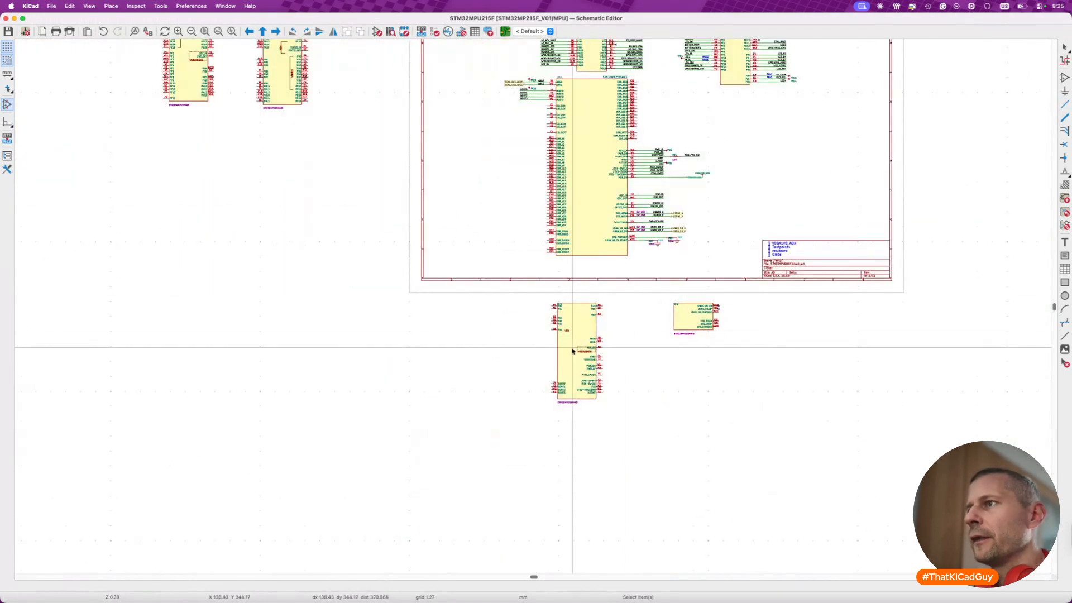
{"action": "key", "text": "m"}
{"action": "scroll", "coordinate": [570, 347], "scroll_direction": "up", "scroll_amount": 3}
{"action": "scroll", "coordinate": [569, 348], "scroll_direction": "left", "scroll_amount": 1}
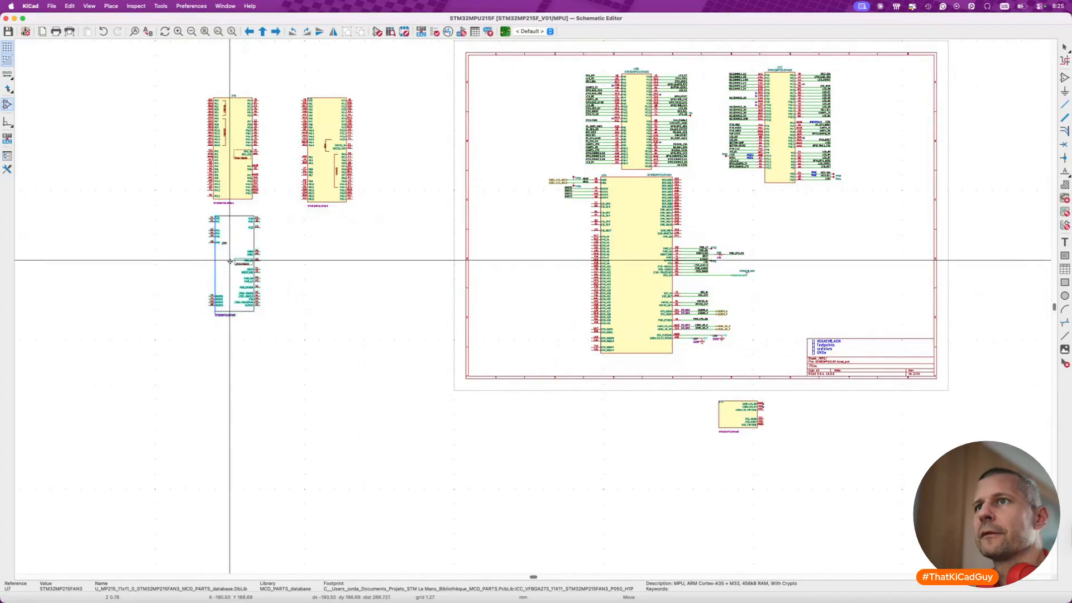
{"action": "left_click", "coordinate": [231, 259]}
{"action": "key", "text": "m"}
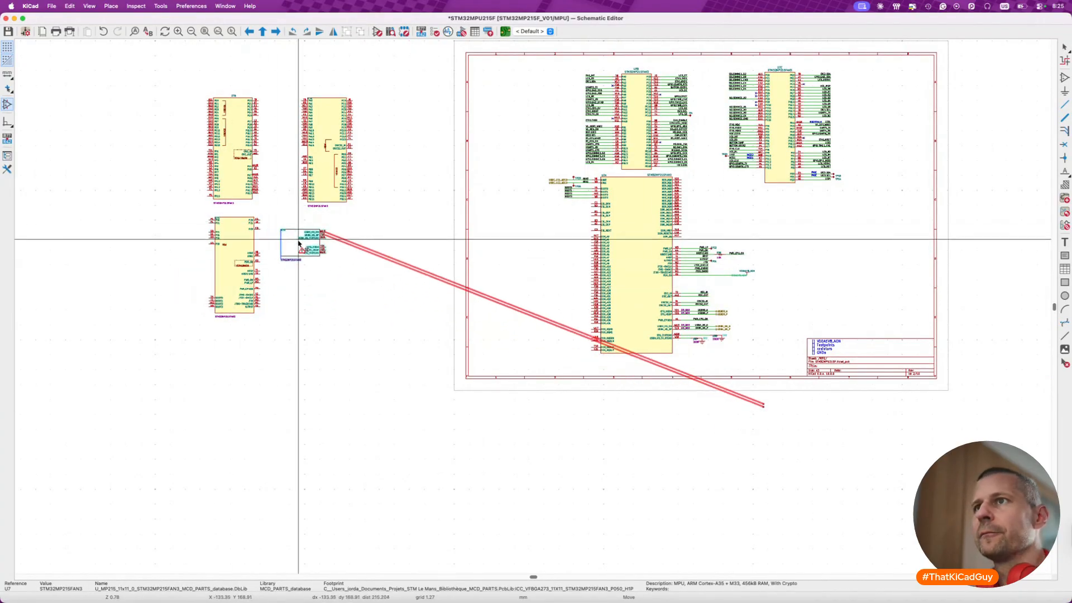
{"action": "left_click", "coordinate": [313, 232]}
{"action": "key", "text": "ctrl+s"}
- Delete the imported ST title block below the HSE crystal circuit
{"action": "scroll", "coordinate": [314, 320], "scroll_direction": "up", "scroll_amount": 10}
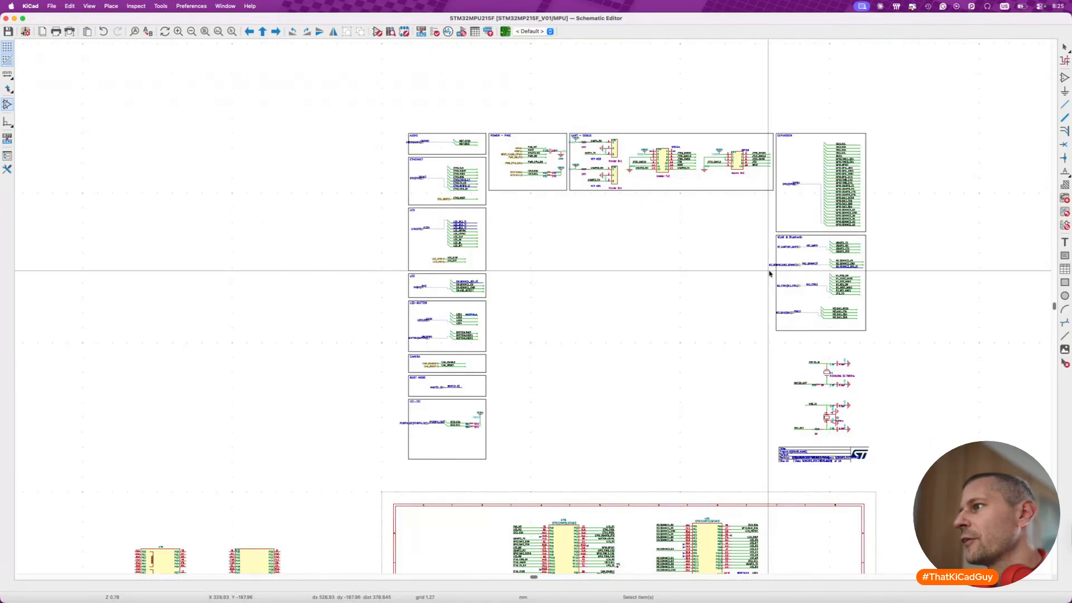
{"action": "scroll", "coordinate": [781, 388], "scroll_direction": "down", "scroll_amount": 2}
{"action": "scroll", "coordinate": [681, 334], "scroll_direction": "up", "scroll_amount": 5}
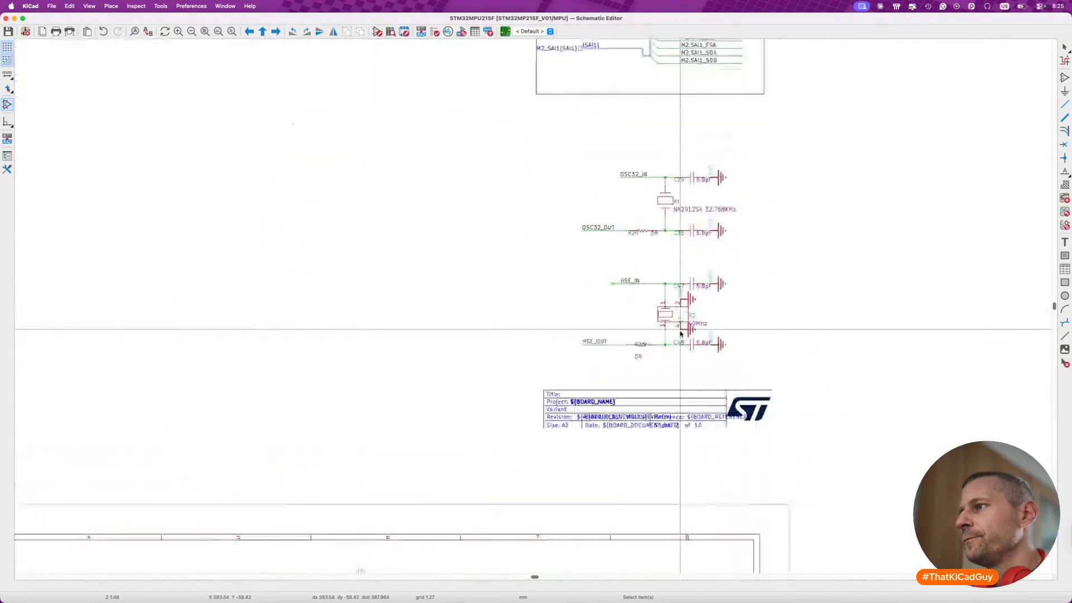
{"action": "left_click_drag", "start_coordinate": [538, 379], "coordinate": [808, 464]}
{"action": "key", "text": "Delete"}
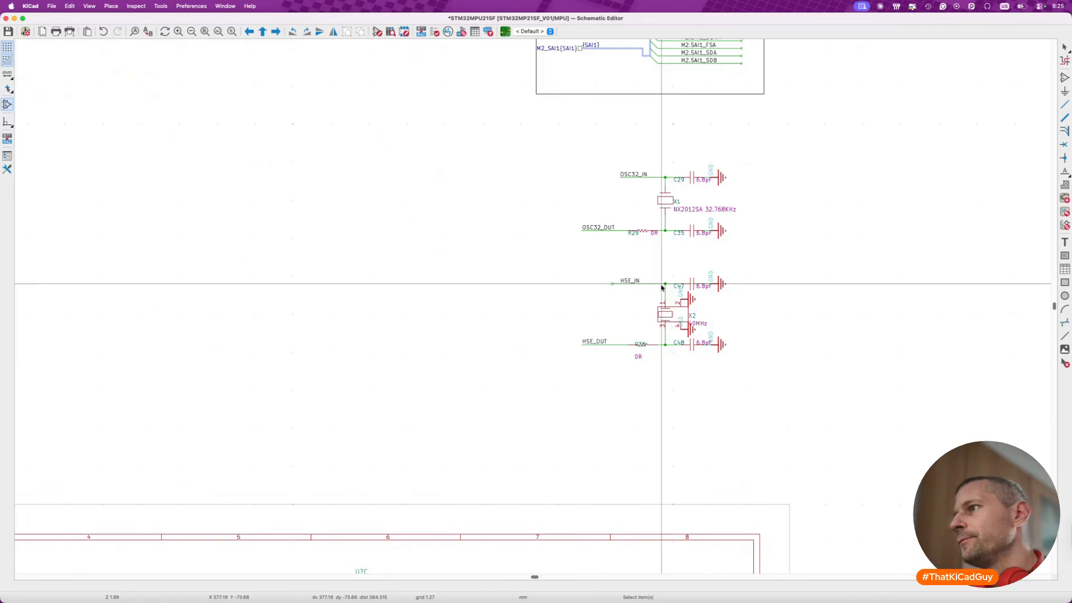
- Review the imported interface blocks outside the sheet frame, including WLAN & Bluetooth, POWER - PMIC, UART - DEBUG, LCD and I2C-I3C
{"action": "scroll", "coordinate": [662, 286], "scroll_direction": "up", "scroll_amount": 2}
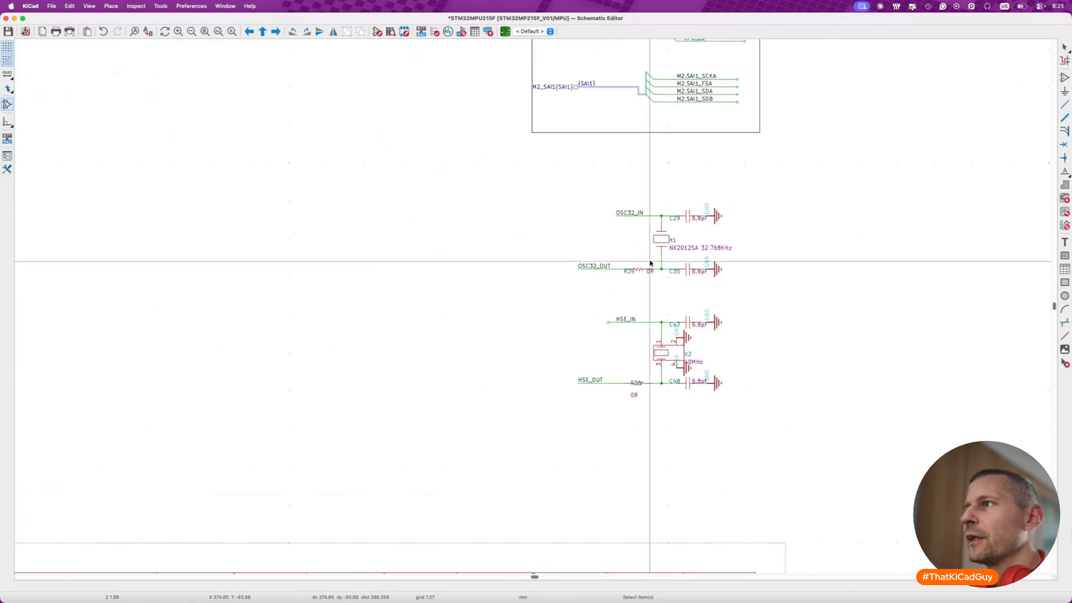
{"action": "scroll", "coordinate": [650, 263], "scroll_direction": "up", "scroll_amount": 5}
{"action": "scroll", "coordinate": [650, 263], "scroll_direction": "up", "scroll_amount": 3}
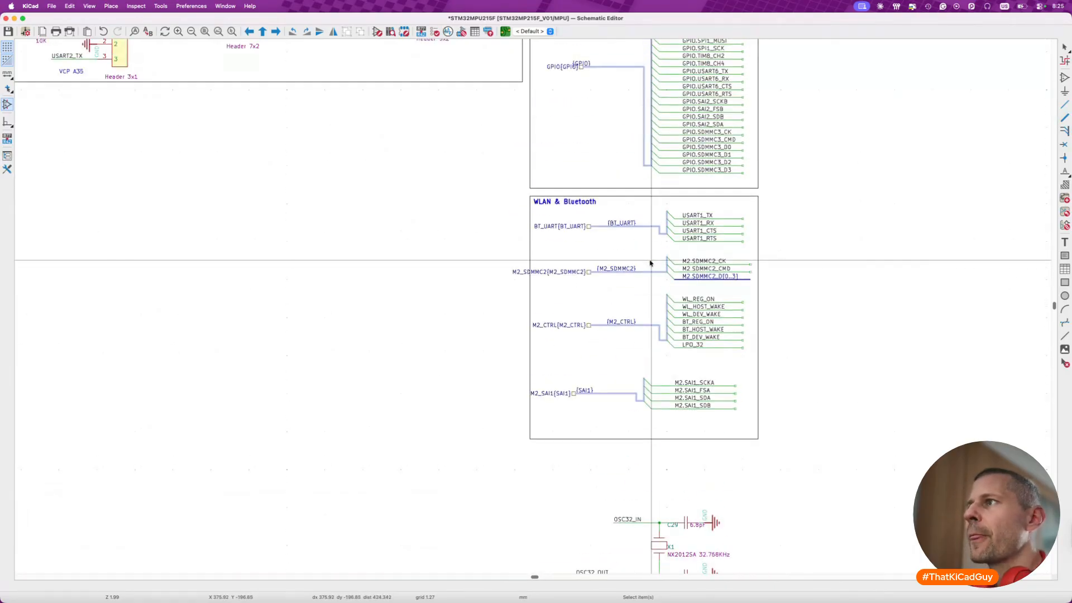
{"action": "scroll", "coordinate": [651, 263], "scroll_direction": "down", "scroll_amount": 4}
{"action": "scroll", "coordinate": [650, 262], "scroll_direction": "left", "scroll_amount": 5}
{"action": "scroll", "coordinate": [632, 141], "scroll_direction": "up", "scroll_amount": 6}
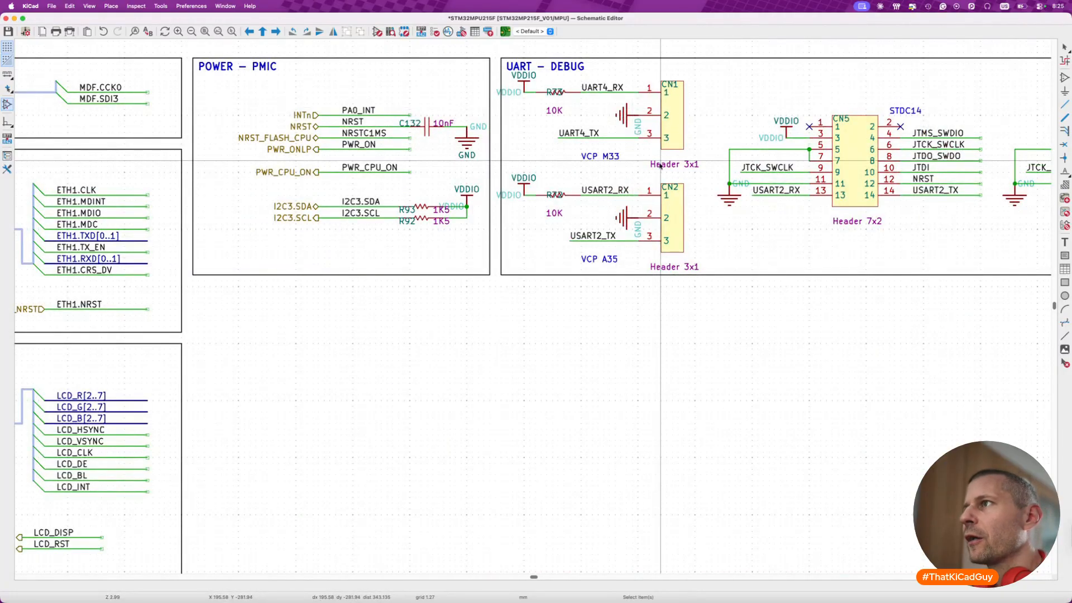
{"action": "scroll", "coordinate": [660, 165], "scroll_direction": "right", "scroll_amount": 4}
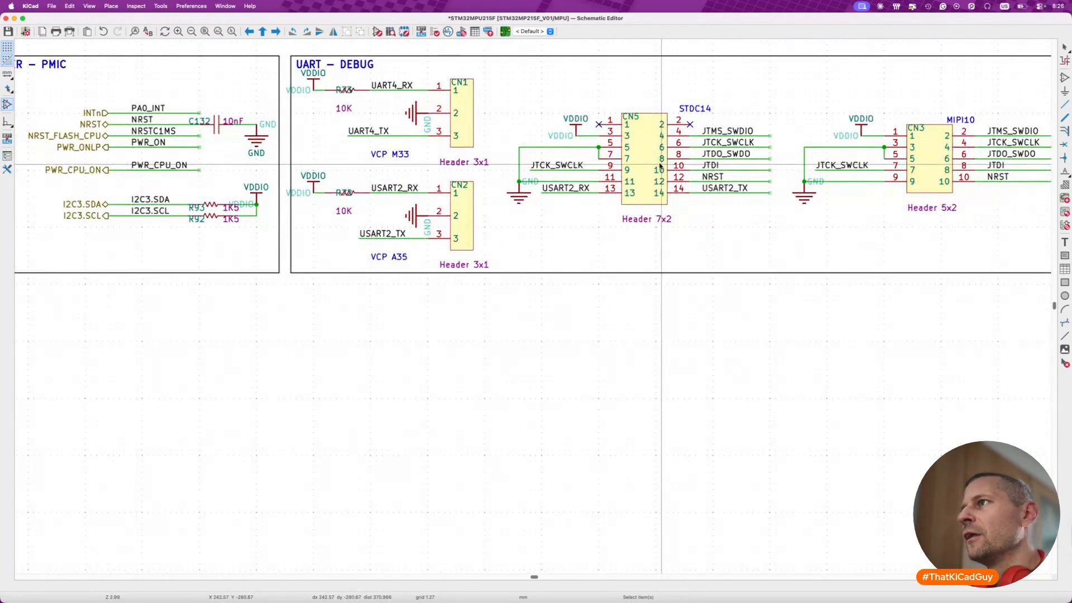
{"action": "scroll", "coordinate": [661, 165], "scroll_direction": "right", "scroll_amount": 5}
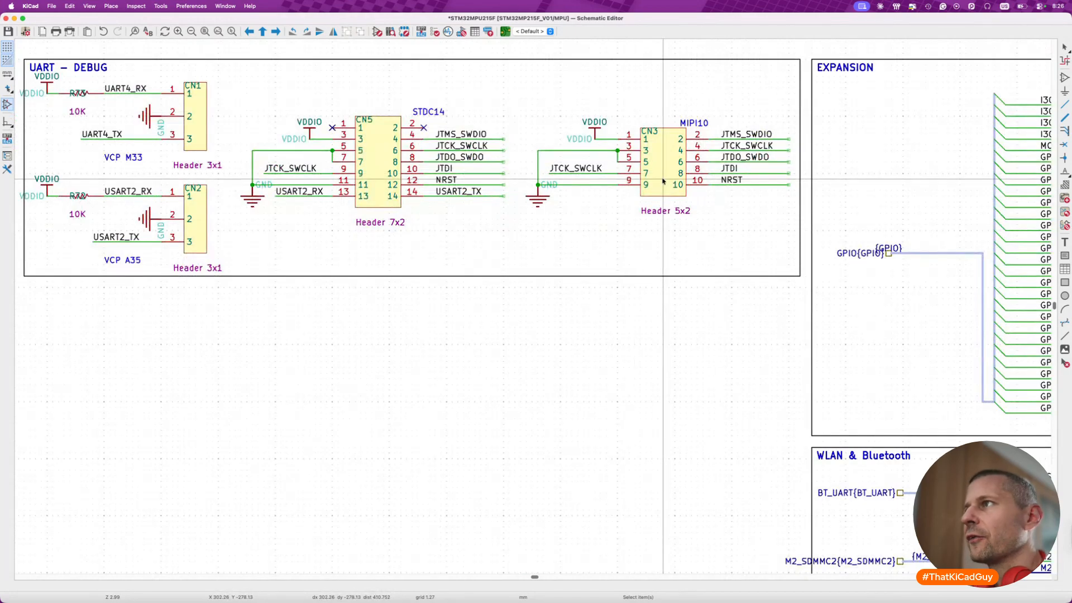
{"action": "scroll", "coordinate": [628, 257], "scroll_direction": "down", "scroll_amount": 5}
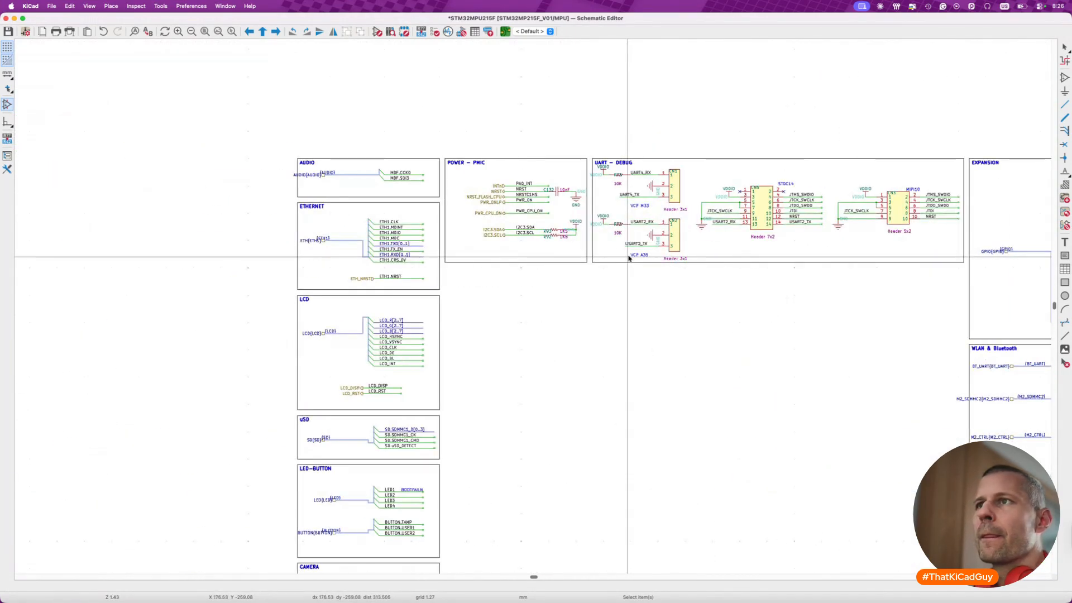
{"action": "scroll", "coordinate": [629, 258], "scroll_direction": "down", "scroll_amount": 4}
{"action": "scroll", "coordinate": [628, 258], "scroll_direction": "left", "scroll_amount": 3}
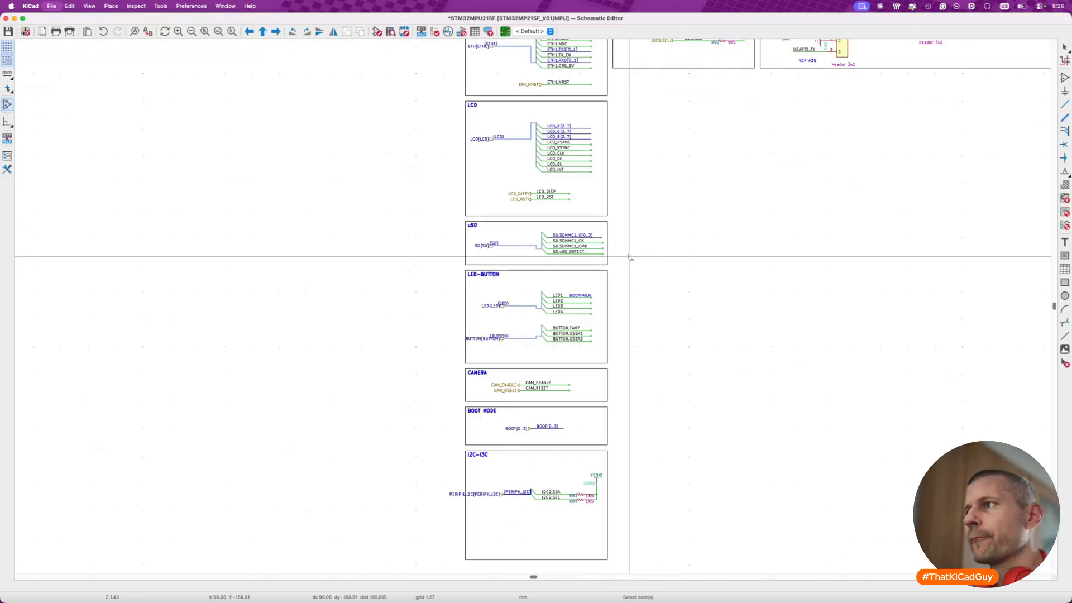
- Save the schematic and check the MPU sheet's overall layout together with the blocks and spare units outside its frame
{"action": "key", "text": "super+s"}
{"action": "scroll", "coordinate": [629, 257], "scroll_direction": "down", "scroll_amount": 5}
{"action": "scroll", "coordinate": [630, 257], "scroll_direction": "right", "scroll_amount": 5}
{"action": "scroll", "coordinate": [629, 257], "scroll_direction": "down", "scroll_amount": 3}
{"action": "scroll", "coordinate": [629, 257], "scroll_direction": "left", "scroll_amount": 2}
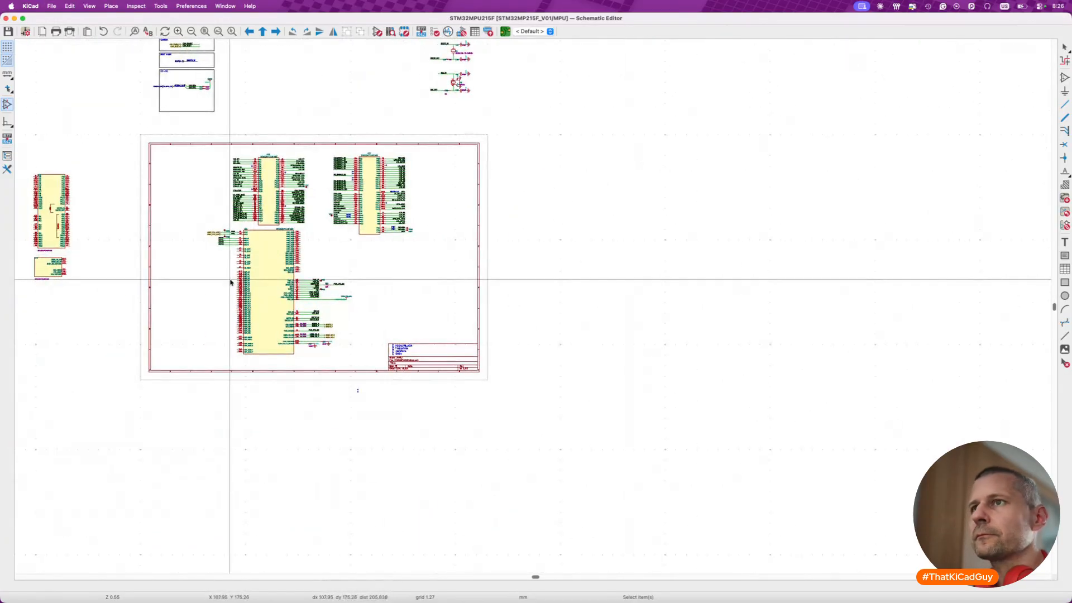
{"action": "scroll", "coordinate": [229, 279], "scroll_direction": "up", "scroll_amount": 5}
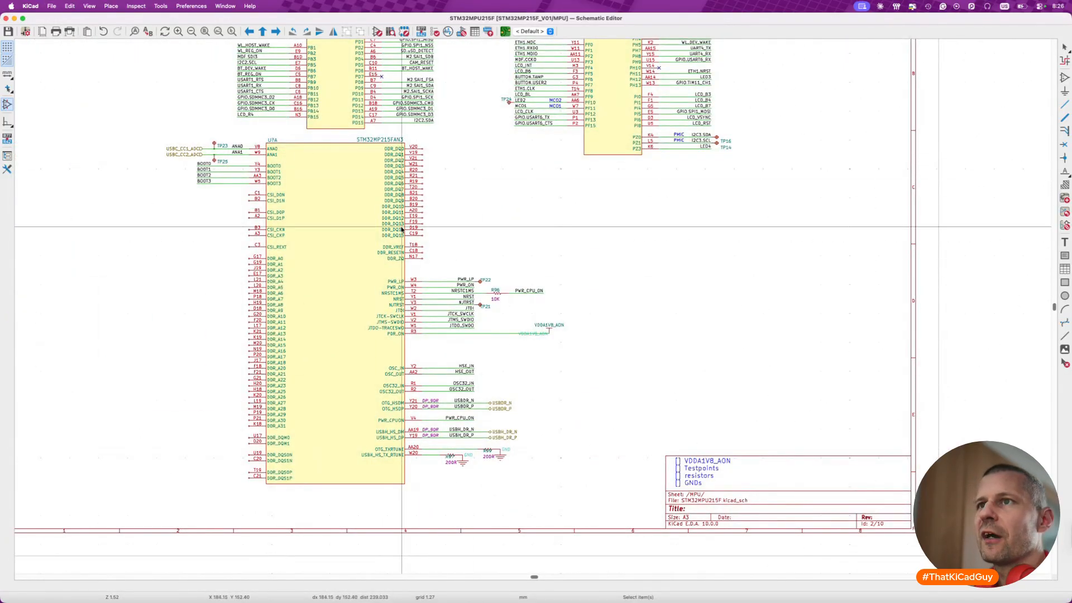
{"action": "key", "text": "super+s"}
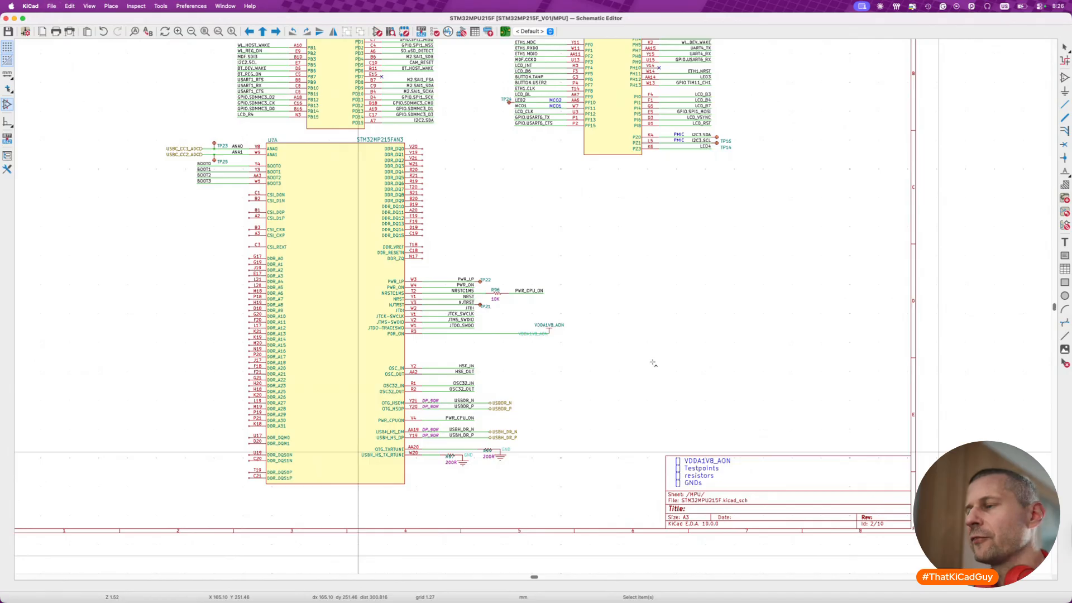
{"action": "scroll", "coordinate": [652, 363], "scroll_direction": "down", "scroll_amount": 5}
{"action": "scroll", "coordinate": [653, 363], "scroll_direction": "up", "scroll_amount": 5}
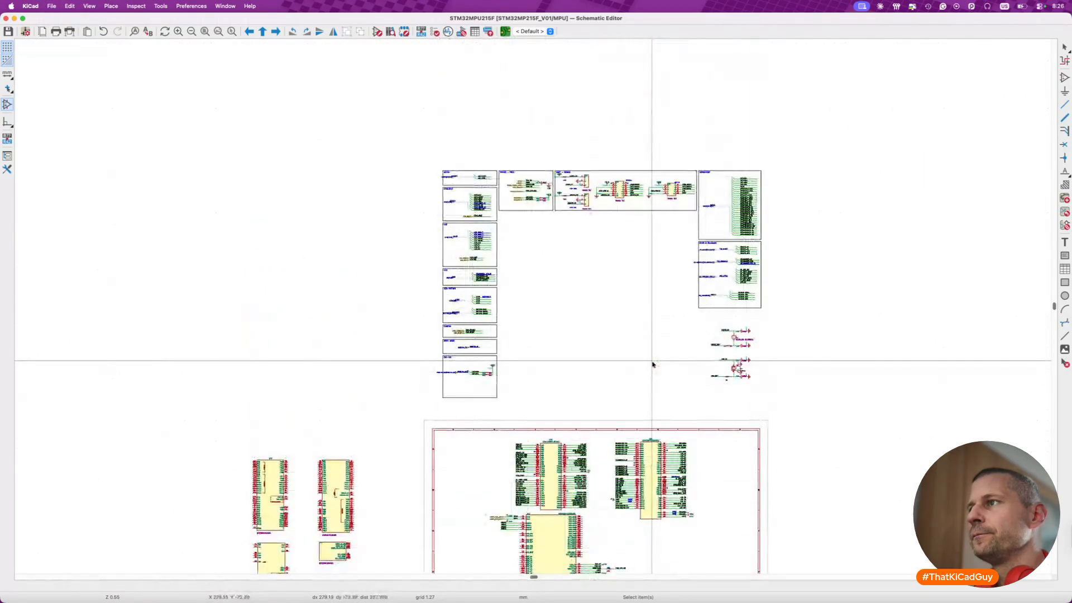
{"action": "scroll", "coordinate": [653, 364], "scroll_direction": "down", "scroll_amount": 3}
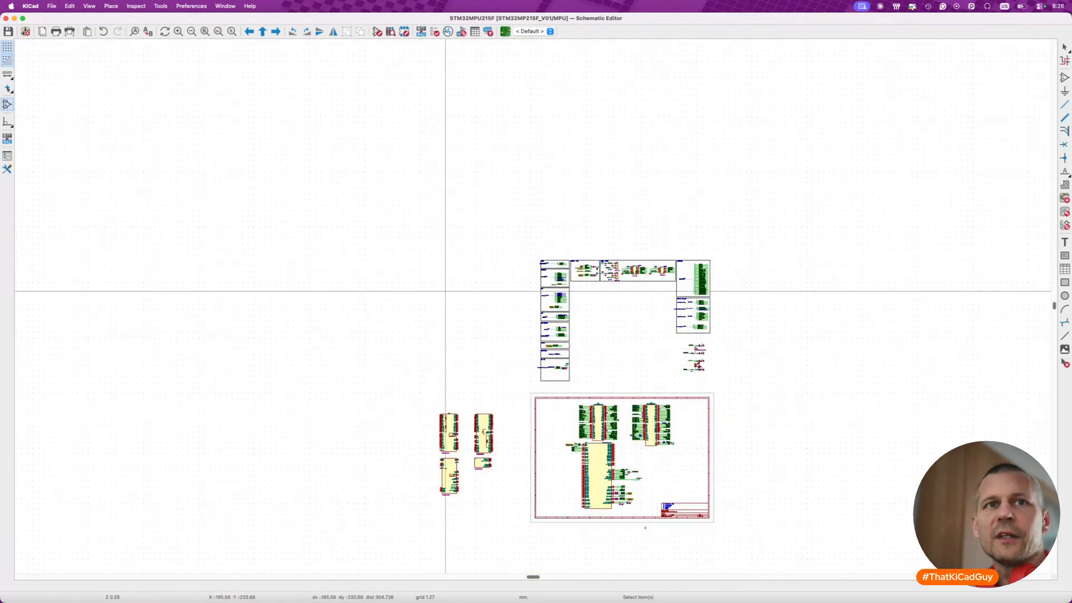
- Open LPDDR4_16bits.kicad_sch from the imported reference project, copy its circuitry without the sheet frame or title block, and close that schematic
{"action": "key", "text": "super+Tab"}
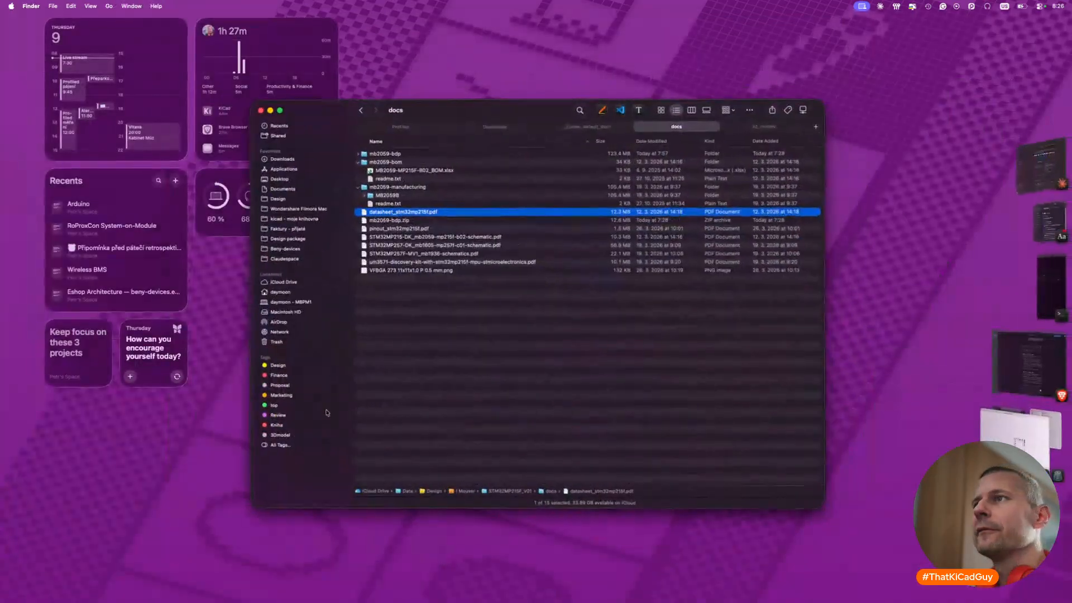
{"action": "left_click", "coordinate": [354, 152]}
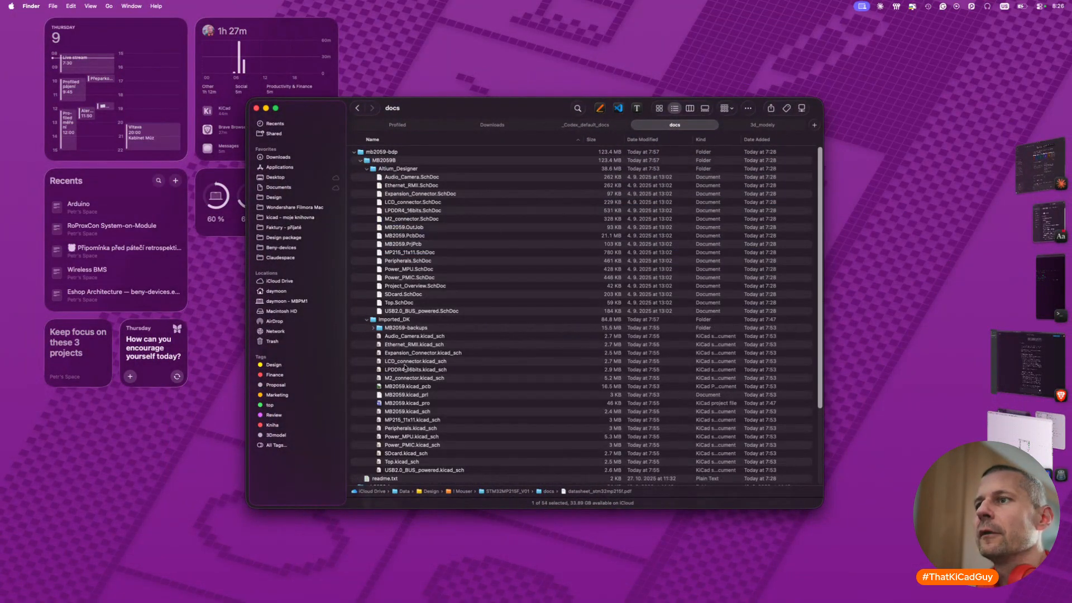
{"action": "double_click", "coordinate": [422, 371]}
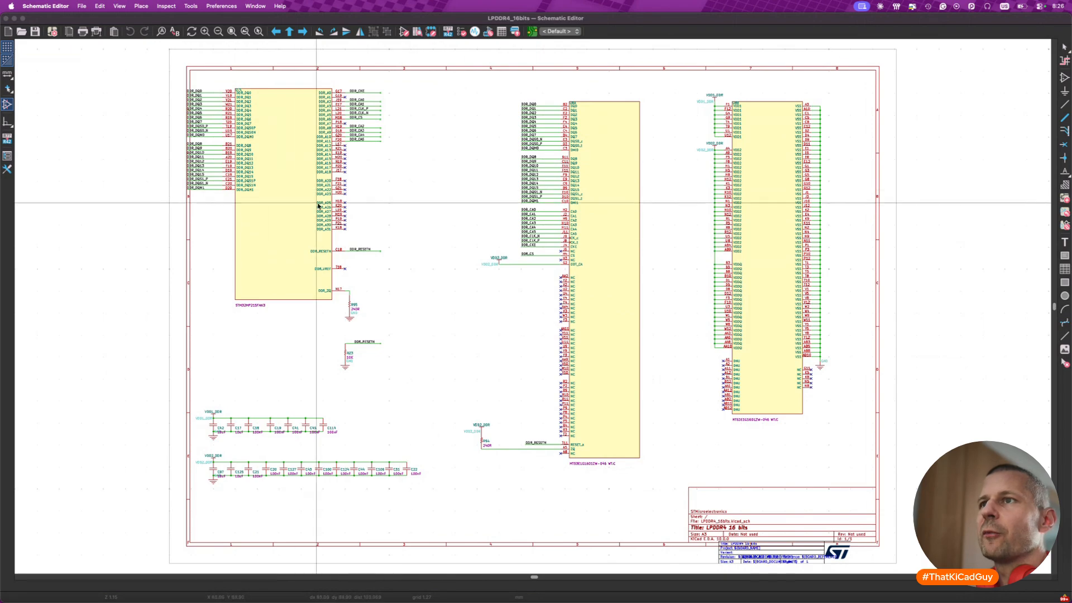
{"action": "scroll", "coordinate": [318, 206], "scroll_direction": "down", "scroll_amount": 3}
{"action": "scroll", "coordinate": [318, 204], "scroll_direction": "left", "scroll_amount": 3}
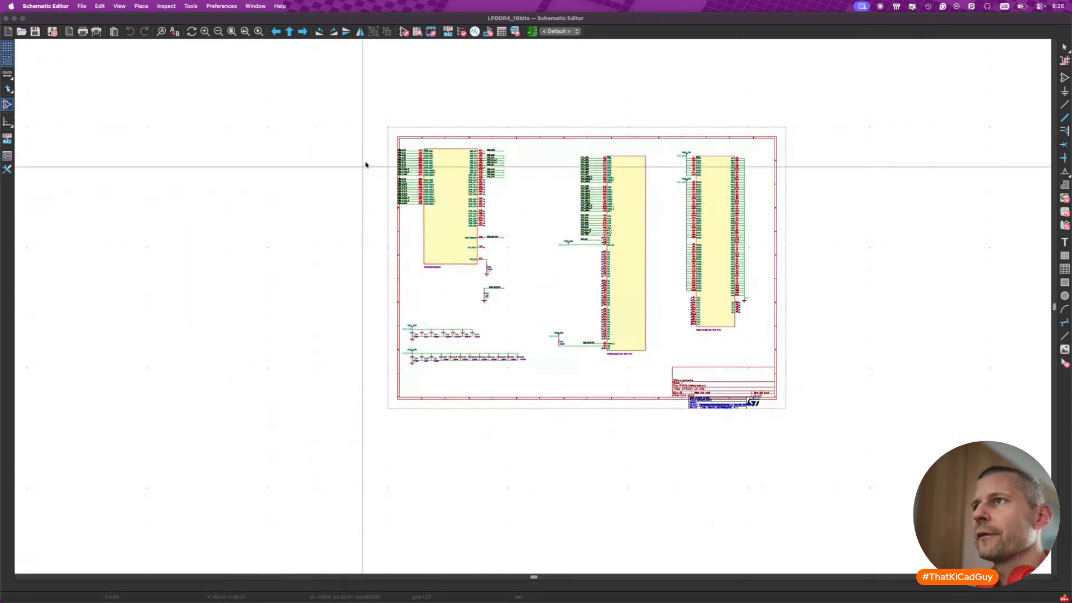
{"action": "left_click_drag", "start_coordinate": [363, 131], "coordinate": [778, 390]}
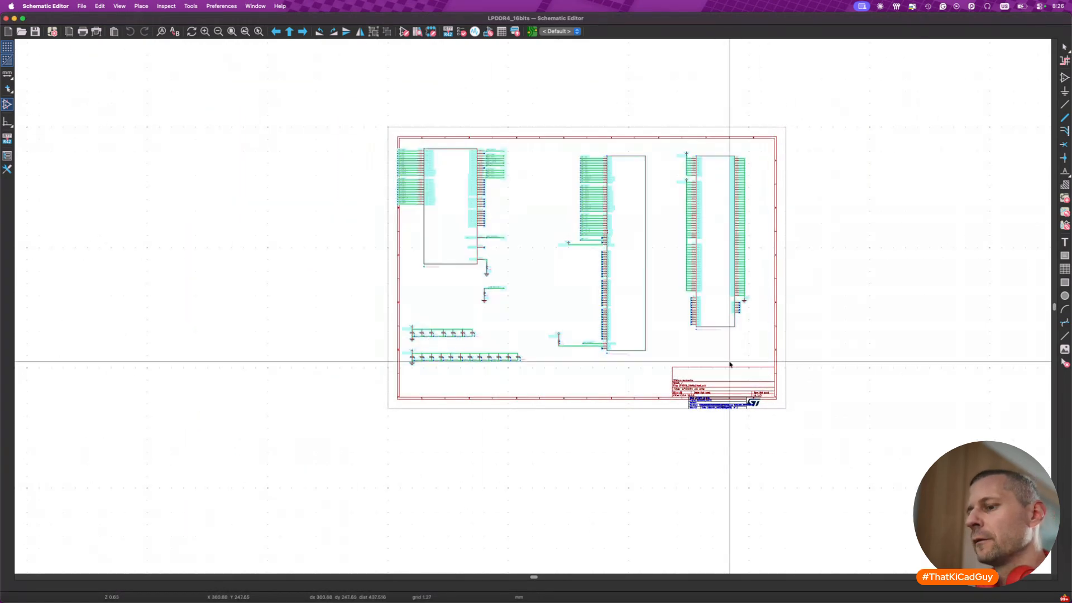
{"action": "left_click", "coordinate": [6, 19]}
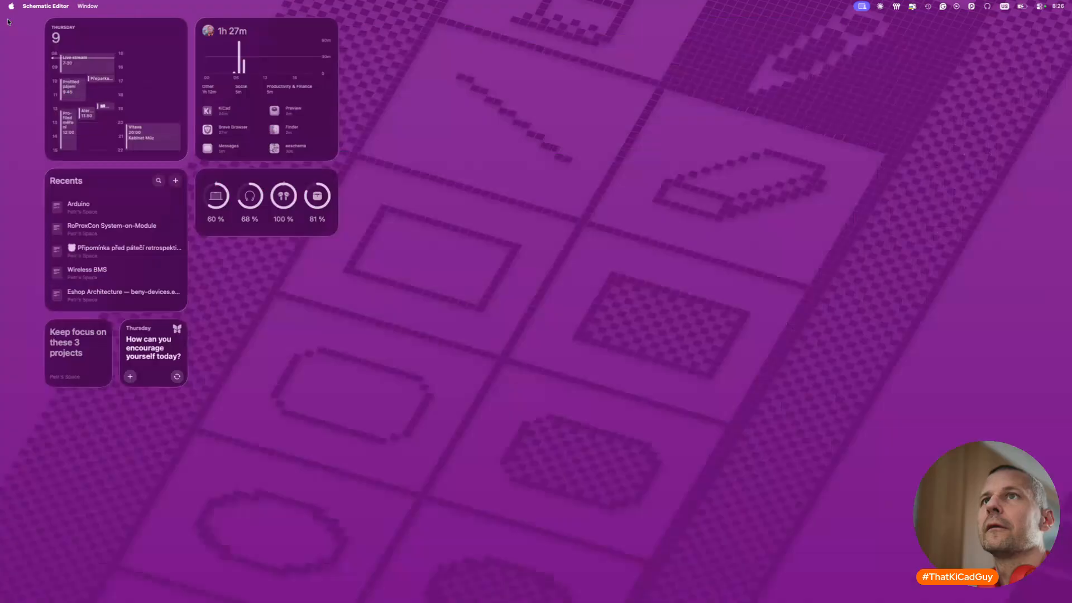
- Paste the copied LPDDR4 circuitry into the MPU sheet, outside the frame beside the EXPANSION and WLAN & Bluetooth blocks
{"action": "key", "text": "super+Tab"}
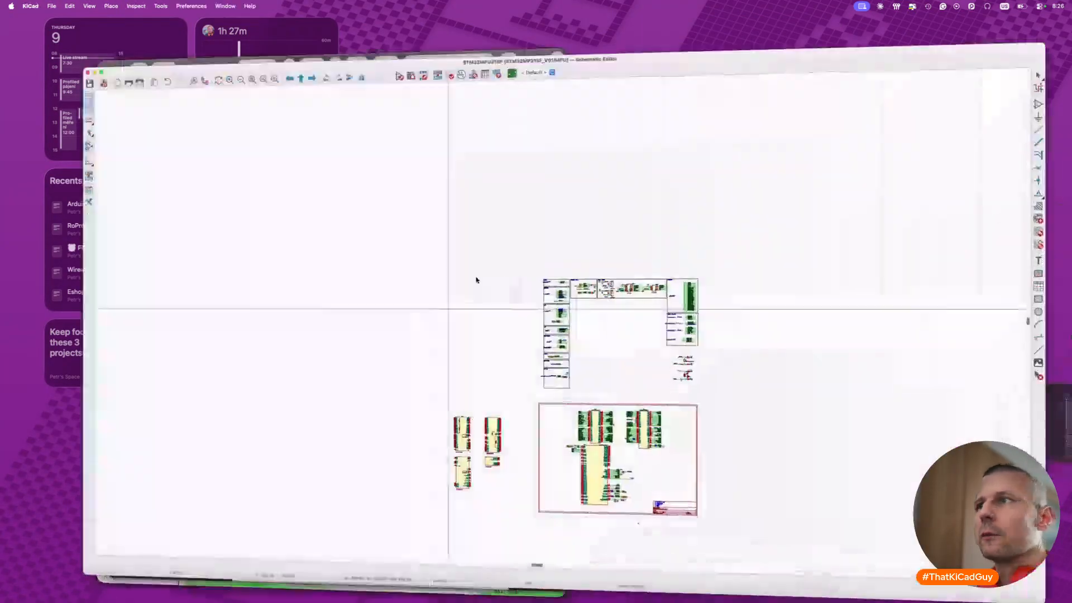
{"action": "scroll", "coordinate": [476, 280], "scroll_direction": "down", "scroll_amount": 2}
{"action": "key", "text": "super+v"}
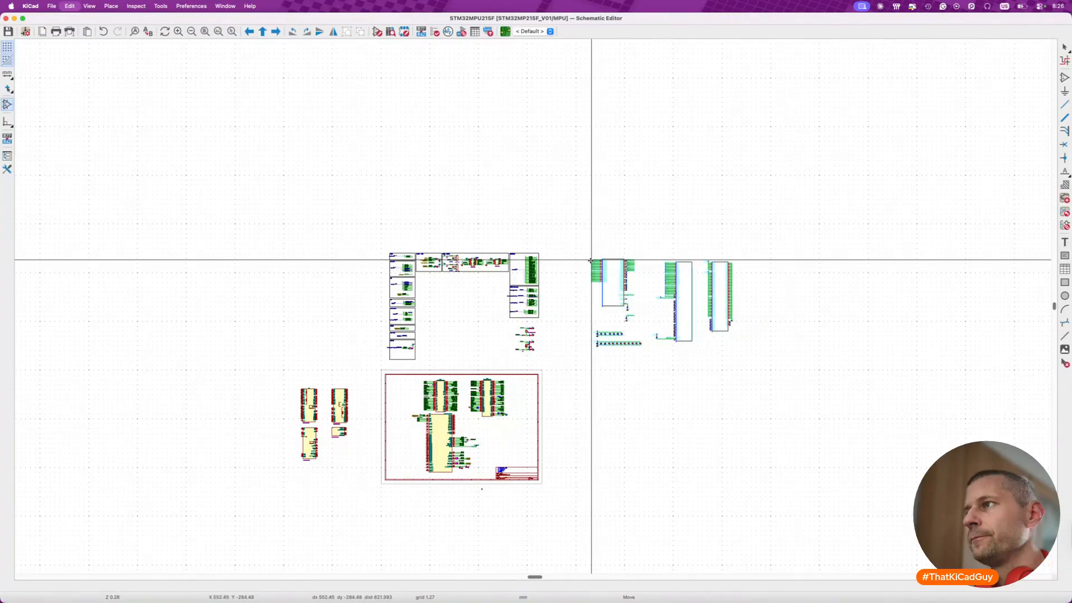
{"action": "left_click", "coordinate": [575, 254]}
- Move the labelled wires DDR_DQ0 through DDR_DQM0 from the pasted MPU symbol to beside unit A's DDR data pins, with labels facing outward
{"action": "scroll", "coordinate": [613, 290], "scroll_direction": "up", "scroll_amount": 8}
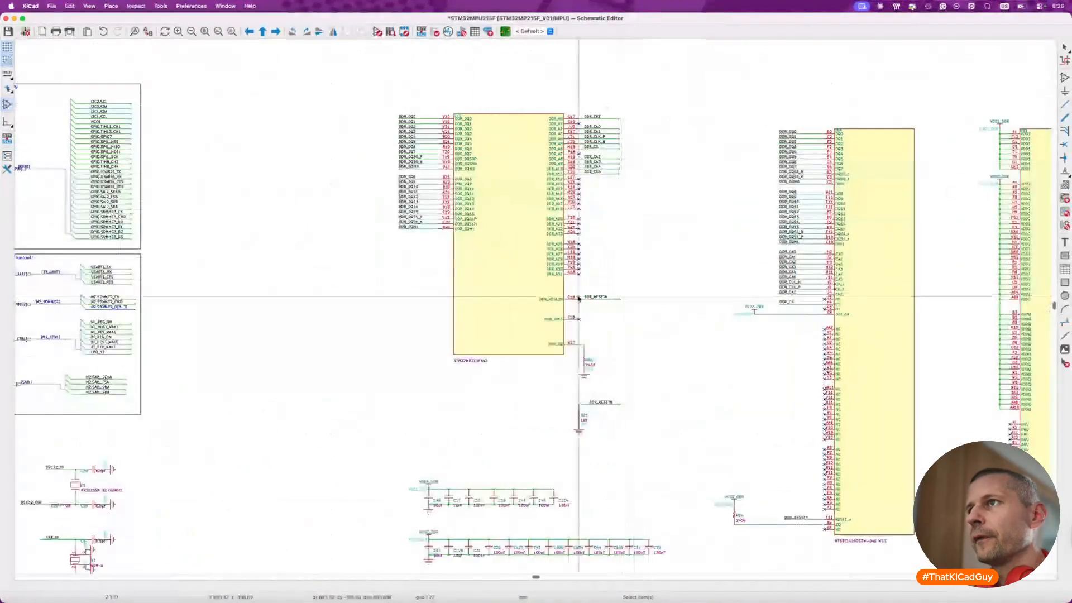
{"action": "scroll", "coordinate": [617, 226], "scroll_direction": "up", "scroll_amount": 6}
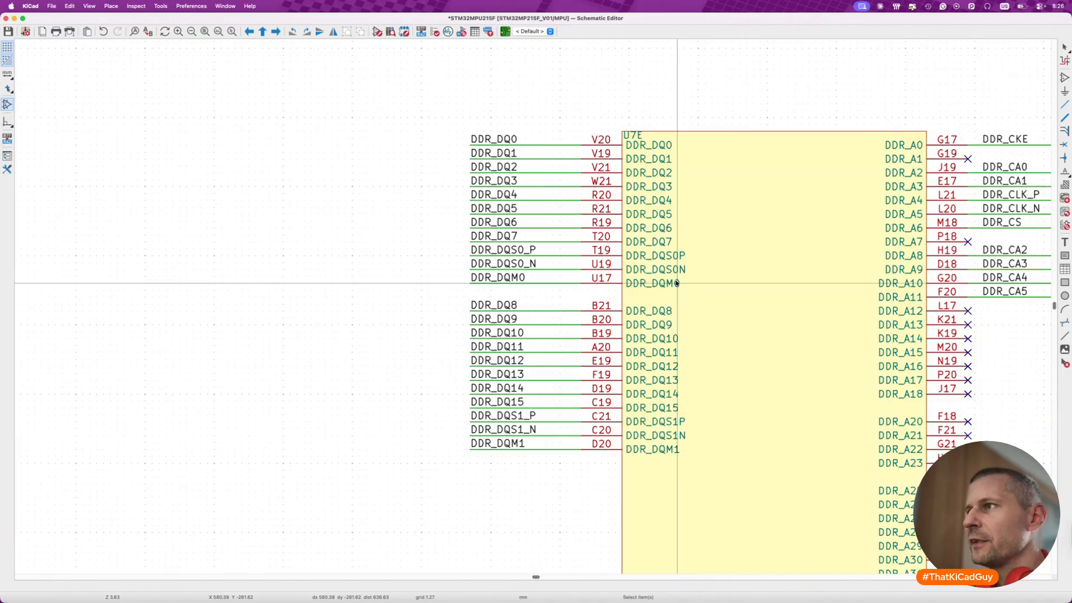
{"action": "left_click_drag", "start_coordinate": [412, 124], "coordinate": [600, 291]}
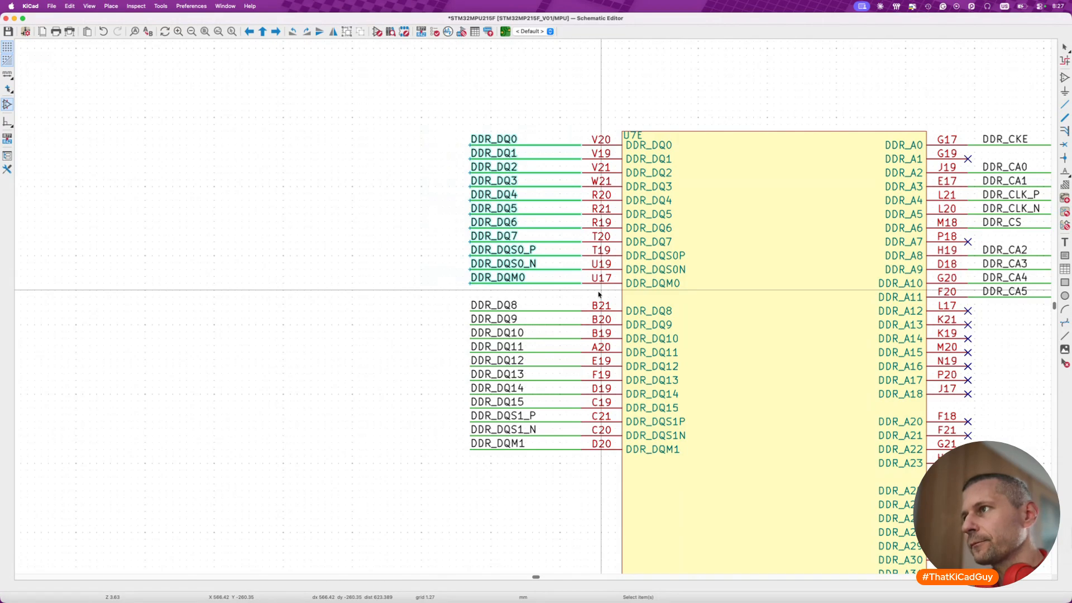
{"action": "scroll", "coordinate": [600, 294], "scroll_direction": "down", "scroll_amount": 5}
{"action": "key", "text": "m"}
{"action": "scroll", "coordinate": [485, 315], "scroll_direction": "left", "scroll_amount": 5}
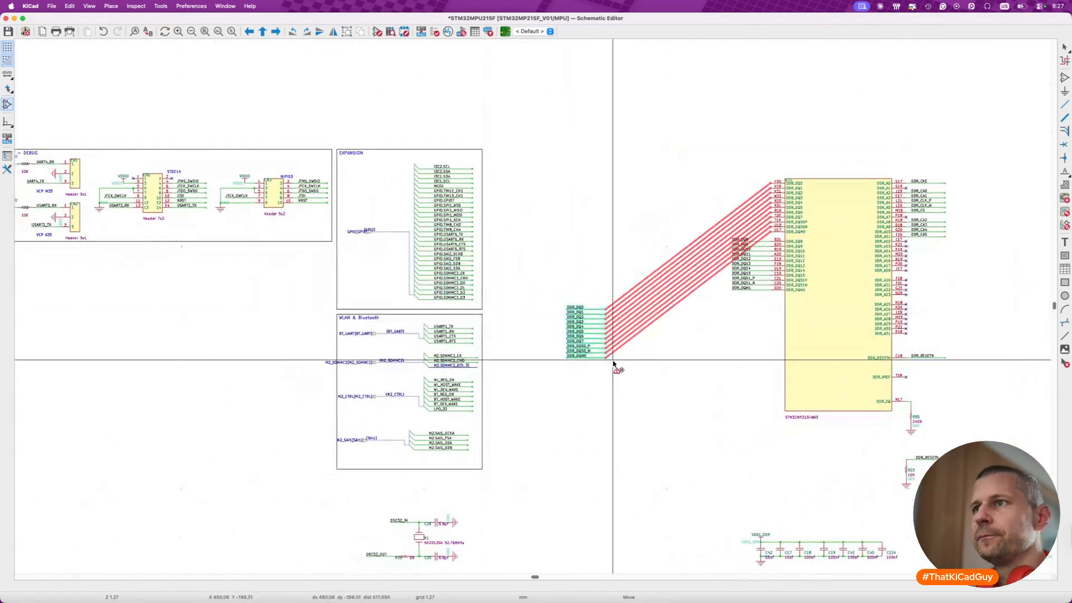
{"action": "scroll", "coordinate": [613, 363], "scroll_direction": "down", "scroll_amount": 10}
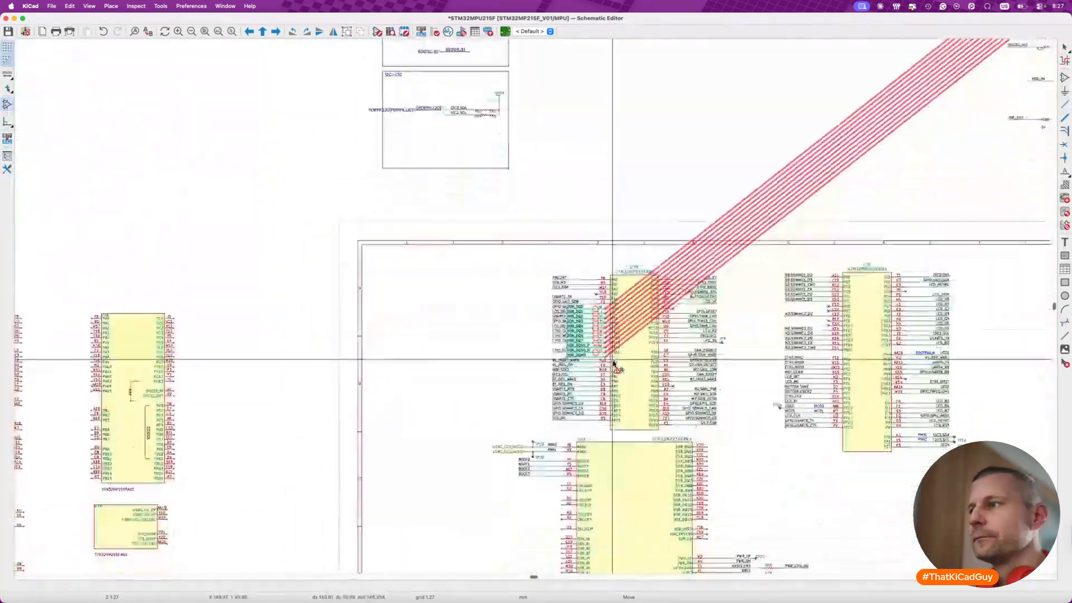
{"action": "scroll", "coordinate": [613, 363], "scroll_direction": "down", "scroll_amount": 6}
{"action": "scroll", "coordinate": [614, 364], "scroll_direction": "left", "scroll_amount": 1}
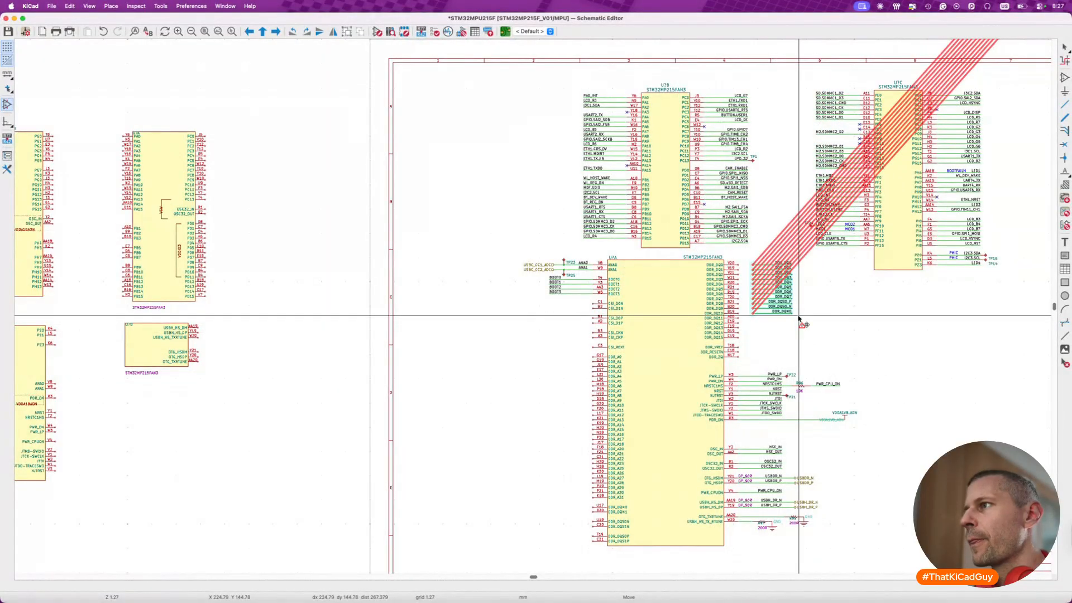
{"action": "scroll", "coordinate": [800, 319], "scroll_direction": "up", "scroll_amount": 5}
{"action": "left_click", "coordinate": [799, 317]}
- Connect the DDR_DQ0 to DDR_DQ7 wires to unit A's matching data pins, leaving out the DQS0 and DQM0 wires
{"action": "left_click_drag", "start_coordinate": [656, 154], "coordinate": [806, 271]}
{"action": "key", "text": "m"}
{"action": "left_click", "coordinate": [768, 268]}
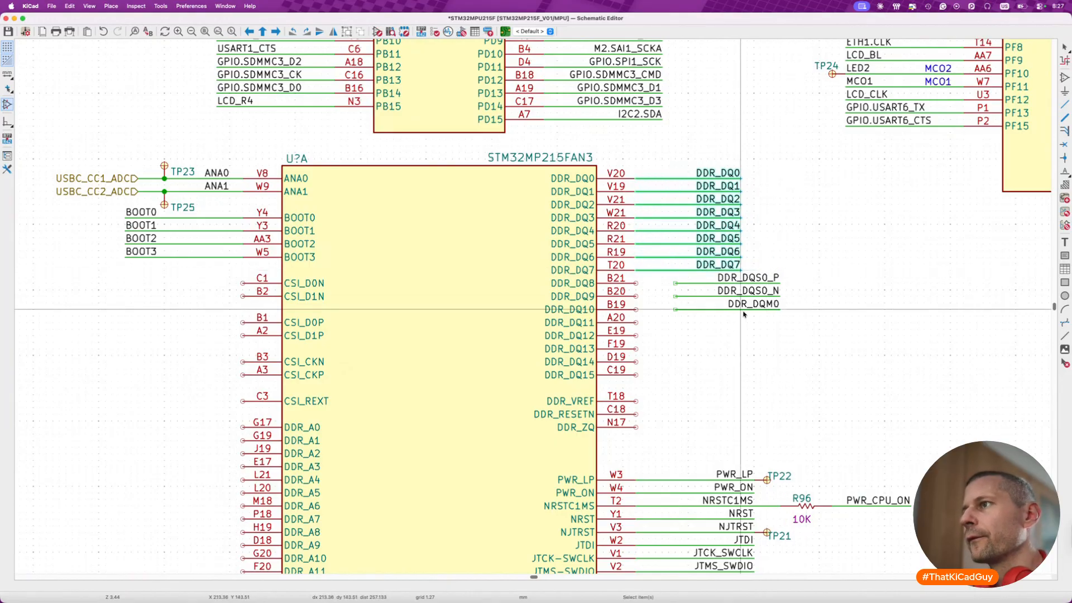
- Move the DDR_DQS0_P, DDR_DQS0_N and DDR_DQM0 wires across to unit A's lower DQM and DQS pins
{"action": "left_click_drag", "start_coordinate": [659, 273], "coordinate": [787, 310]}
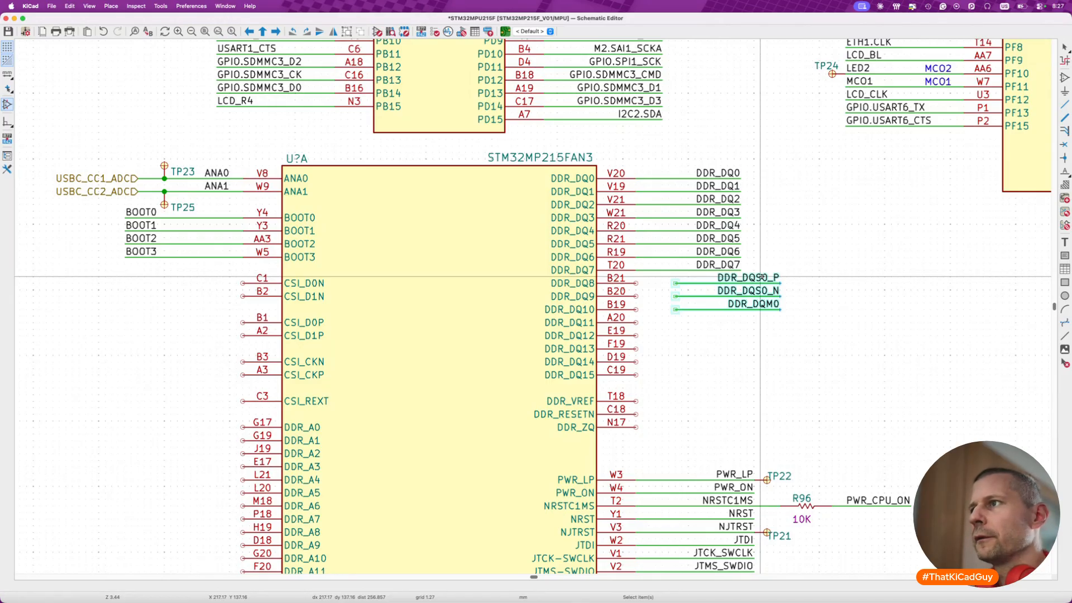
{"action": "key", "text": "m"}
{"action": "scroll", "coordinate": [760, 276], "scroll_direction": "down", "scroll_amount": 5}
{"action": "scroll", "coordinate": [761, 276], "scroll_direction": "left", "scroll_amount": 3}
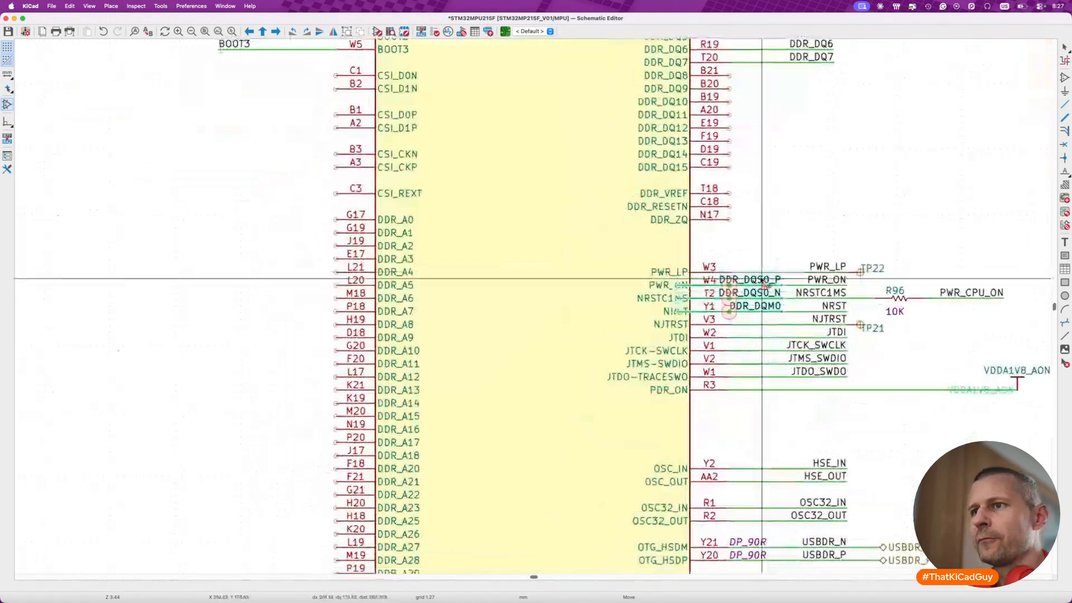
{"action": "scroll", "coordinate": [758, 273], "scroll_direction": "down", "scroll_amount": 4}
{"action": "scroll", "coordinate": [759, 274], "scroll_direction": "left", "scroll_amount": 2}
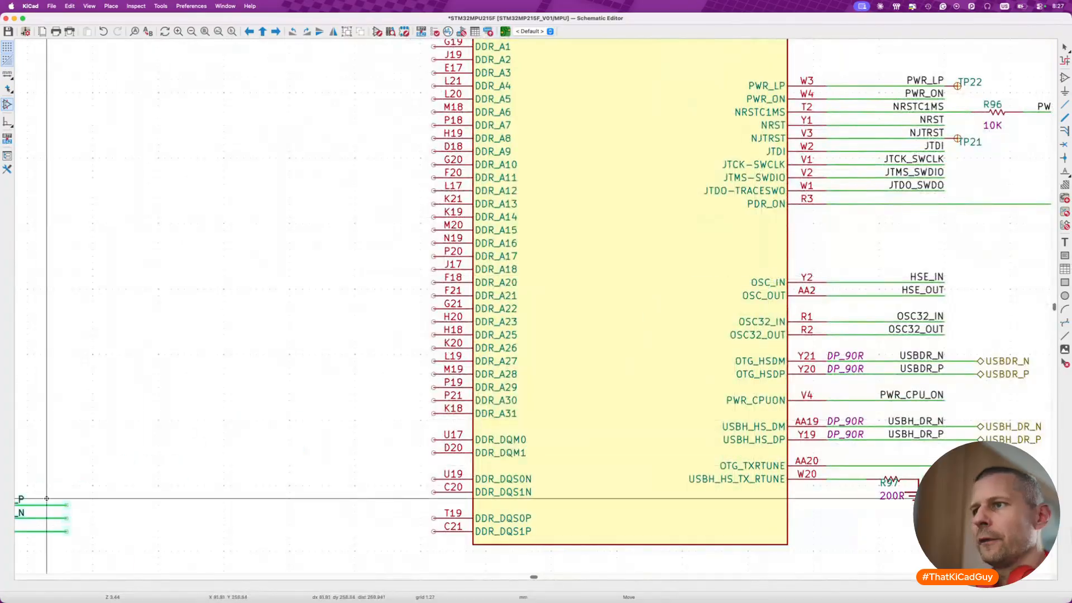
{"action": "left_click", "coordinate": [353, 466]}
- Attach DDR_DQM0 to pin U17 and place the DQS0 pair, with DDR_DQS0_N above DDR_DQS0_P, on pins U19 and C20
{"action": "left_click_drag", "start_coordinate": [249, 452], "coordinate": [398, 496]}
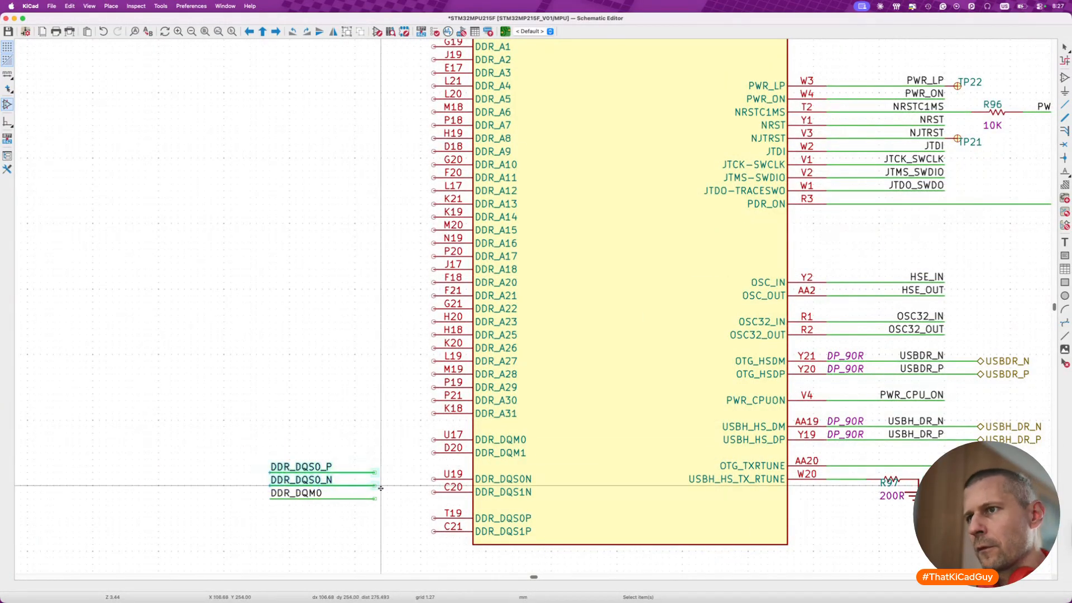
{"action": "left_click_drag", "start_coordinate": [251, 453], "coordinate": [403, 524]}
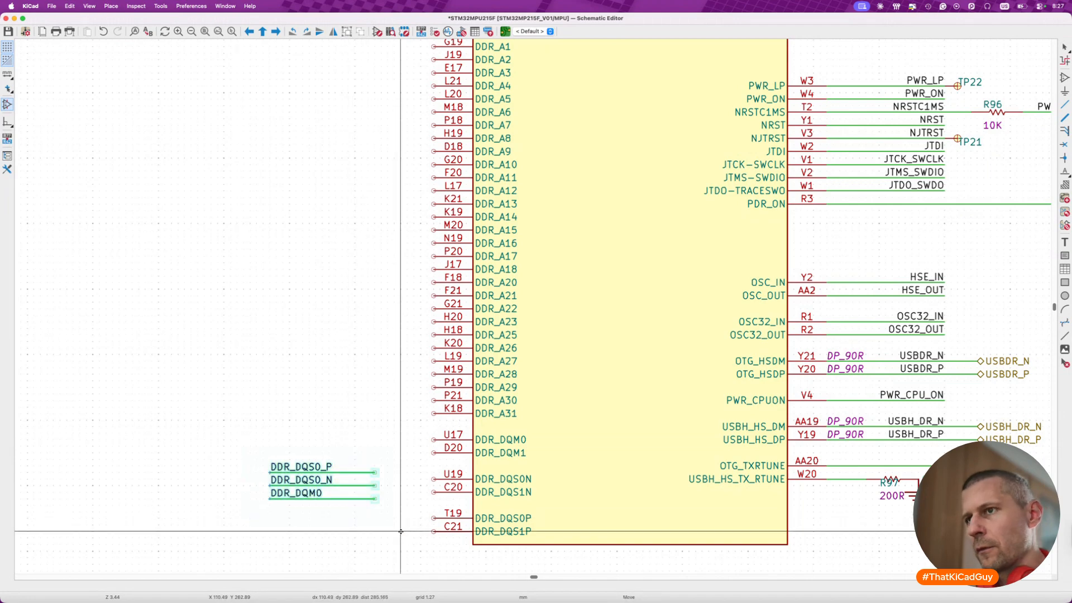
{"action": "key", "text": "m"}
{"action": "left_click", "coordinate": [232, 449]}
{"action": "left_click_drag", "start_coordinate": [85, 369], "coordinate": [215, 405]}
{"action": "key", "text": "m"}
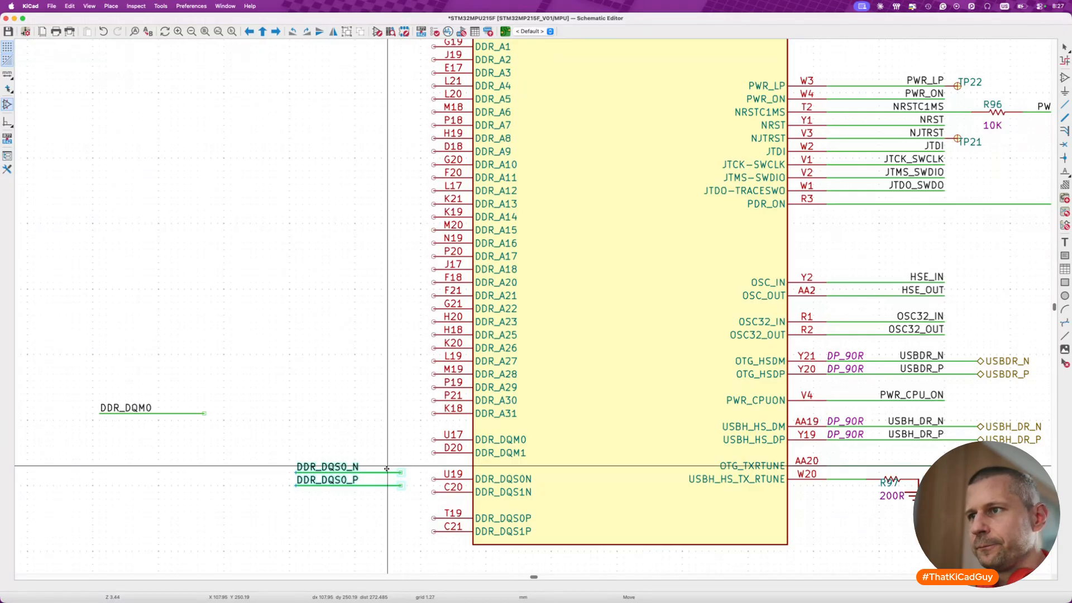
{"action": "left_click", "coordinate": [419, 475]}
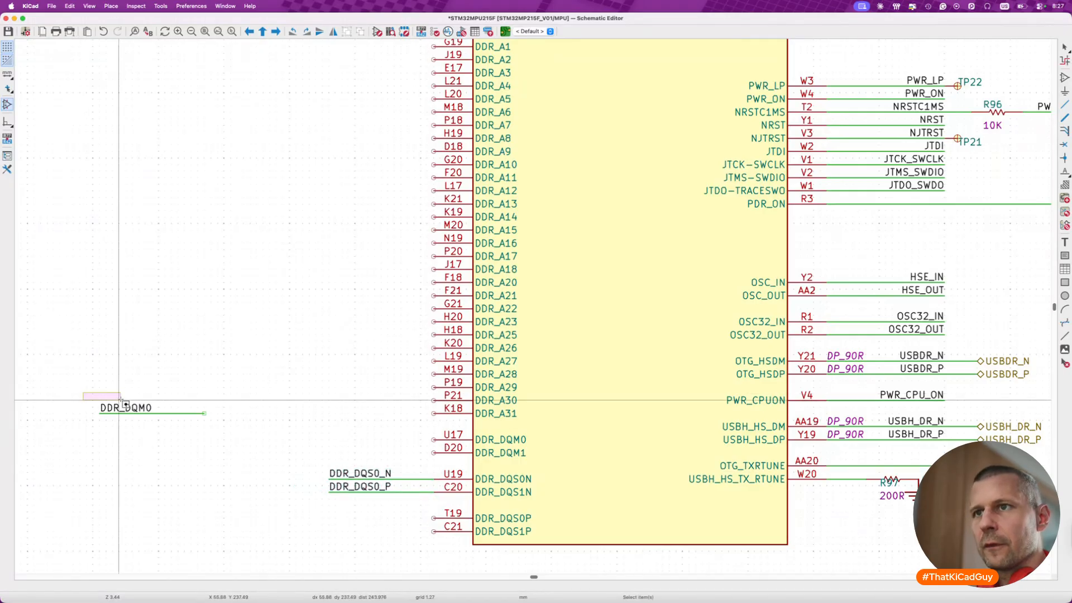
{"action": "left_click", "coordinate": [473, 446]}
- Save, and move the labelled wires DDR_DQ8 through DDR_DQM1 from the pasted MPU symbol to beside unit A's upper data pins
{"action": "scroll", "coordinate": [496, 285], "scroll_direction": "down", "scroll_amount": 6}
{"action": "scroll", "coordinate": [496, 286], "scroll_direction": "up", "scroll_amount": 4}
{"action": "scroll", "coordinate": [497, 285], "scroll_direction": "down", "scroll_amount": 5}
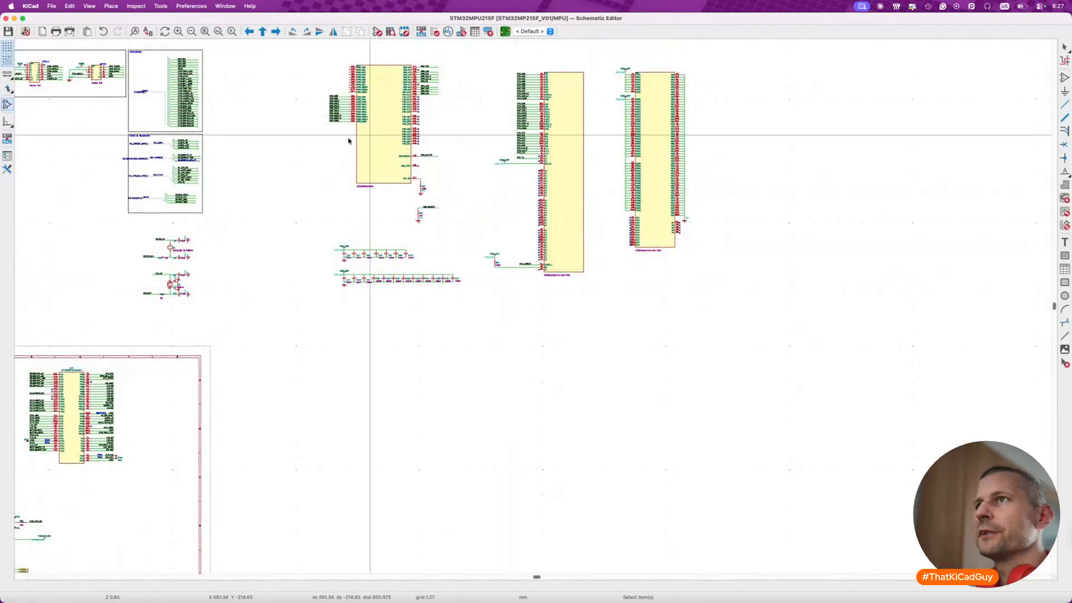
{"action": "scroll", "coordinate": [277, 108], "scroll_direction": "up", "scroll_amount": 5}
{"action": "scroll", "coordinate": [412, 182], "scroll_direction": "up", "scroll_amount": 3}
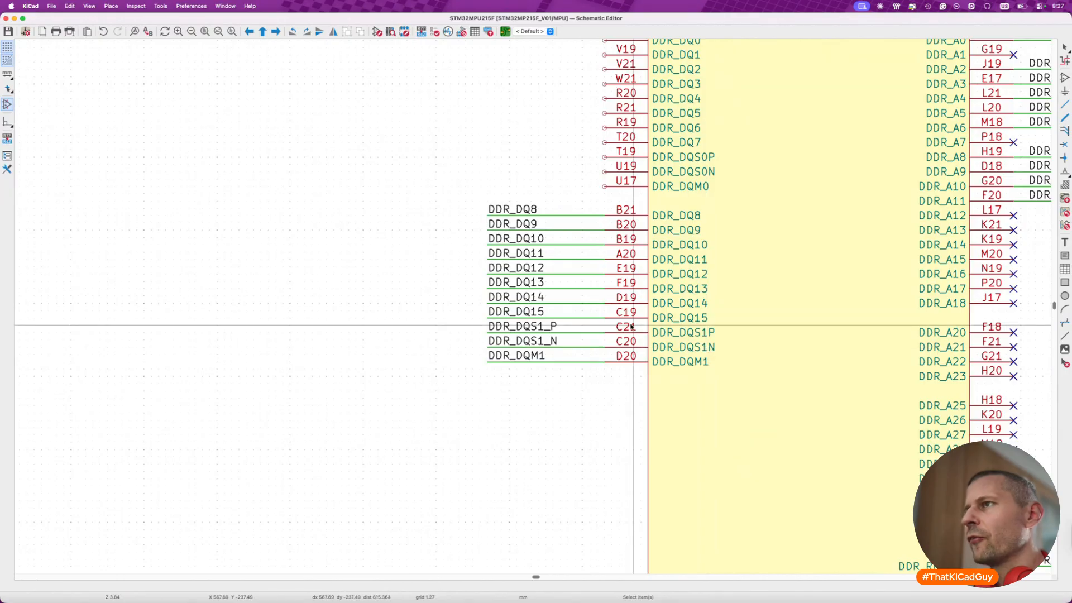
{"action": "left_click_drag", "start_coordinate": [458, 196], "coordinate": [663, 383]}
{"action": "key", "text": "m"}
{"action": "scroll", "coordinate": [663, 383], "scroll_direction": "down", "scroll_amount": 6}
{"action": "scroll", "coordinate": [663, 383], "scroll_direction": "down", "scroll_amount": 10}
{"action": "scroll", "coordinate": [663, 384], "scroll_direction": "left", "scroll_amount": 6}
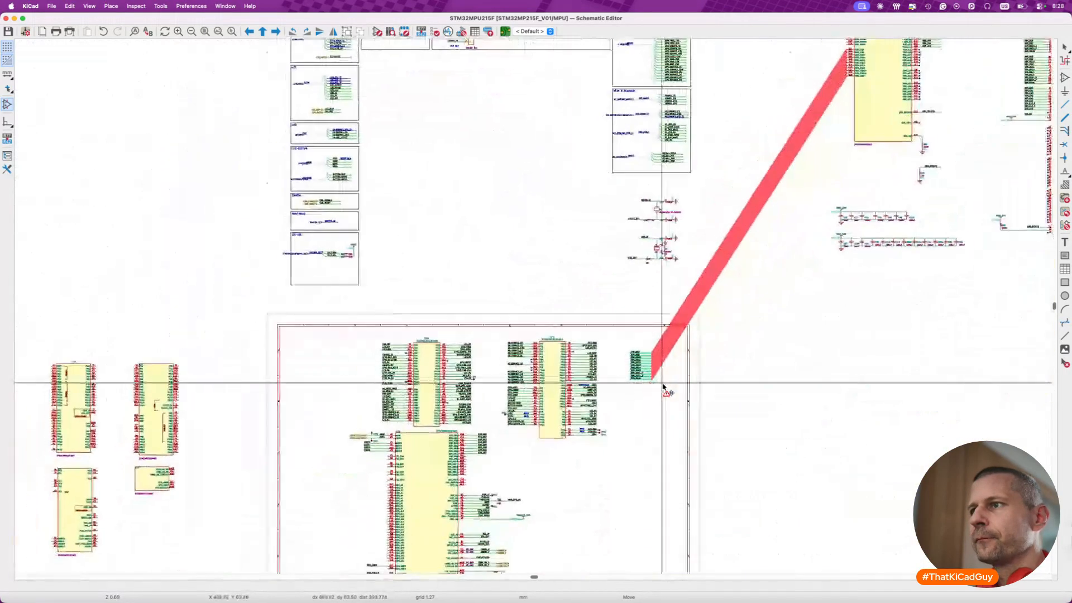
{"action": "left_click", "coordinate": [547, 471]}
- Connect the DDR_DQ8 to DDR_DQ15 wires to unit A's matching data pins
{"action": "scroll", "coordinate": [513, 438], "scroll_direction": "up", "scroll_amount": 8}
{"action": "scroll", "coordinate": [551, 376], "scroll_direction": "up", "scroll_amount": 2}
{"action": "left_click_drag", "start_coordinate": [558, 150], "coordinate": [805, 351]}
{"action": "key", "text": "m"}
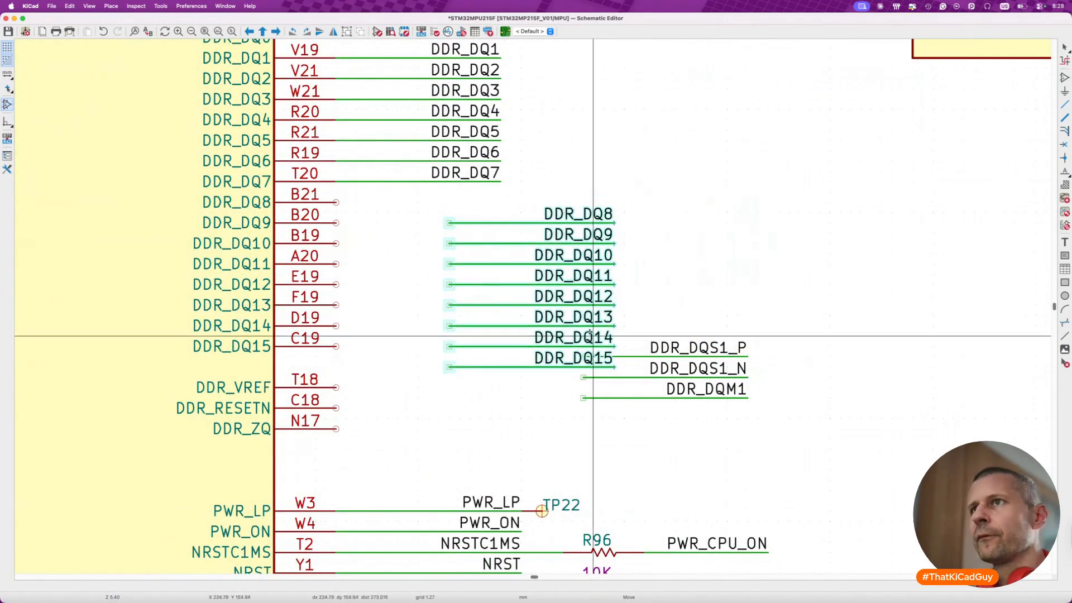
{"action": "left_click", "coordinate": [480, 316]}
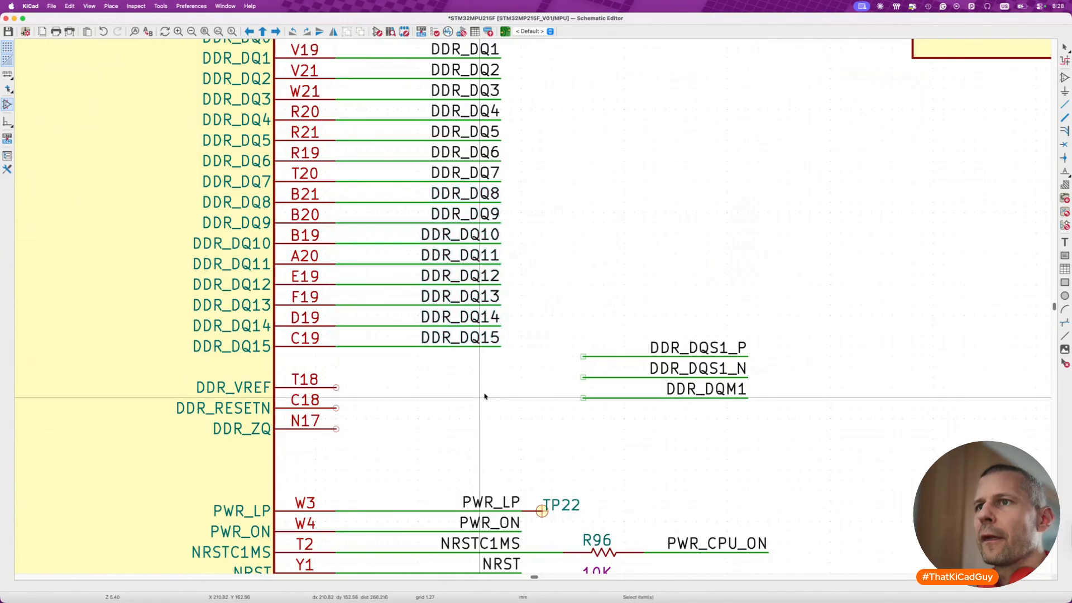
- Move the DDR_DQS1_P, DDR_DQS1_N and DDR_DQM1 wires next to unit A's DQS0P and DQS1P pins, leaving them unconnected
{"action": "scroll", "coordinate": [485, 314], "scroll_direction": "down", "scroll_amount": 3}
{"action": "left_click_drag", "start_coordinate": [601, 255], "coordinate": [840, 363]}
{"action": "key", "text": "m"}
{"action": "scroll", "coordinate": [841, 367], "scroll_direction": "down", "scroll_amount": 5}
{"action": "scroll", "coordinate": [840, 369], "scroll_direction": "down", "scroll_amount": 5}
{"action": "scroll", "coordinate": [840, 368], "scroll_direction": "left", "scroll_amount": 2}
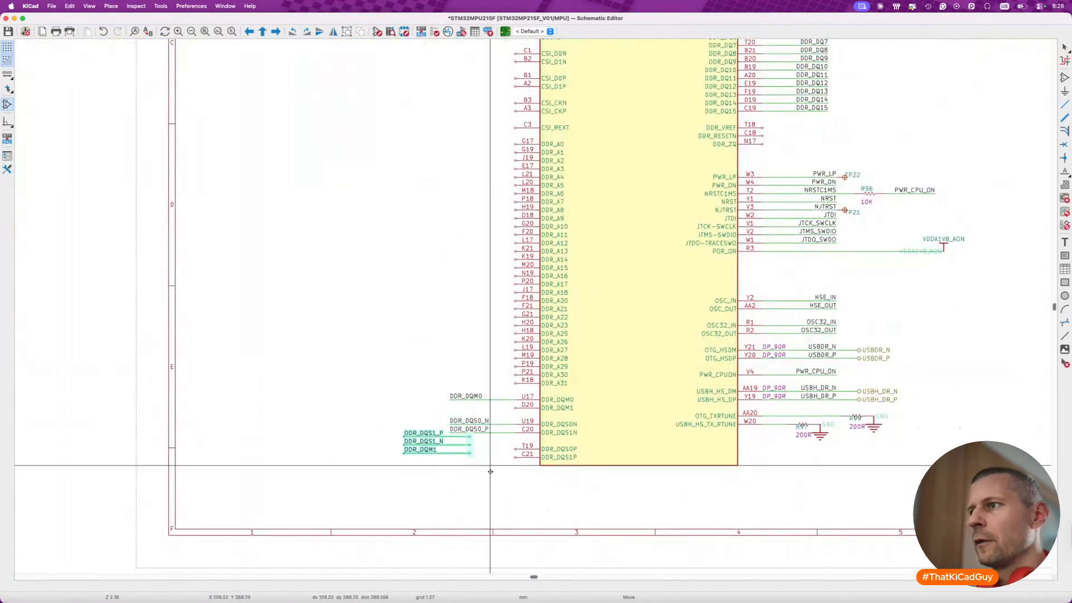
{"action": "scroll", "coordinate": [491, 481], "scroll_direction": "up", "scroll_amount": 5}
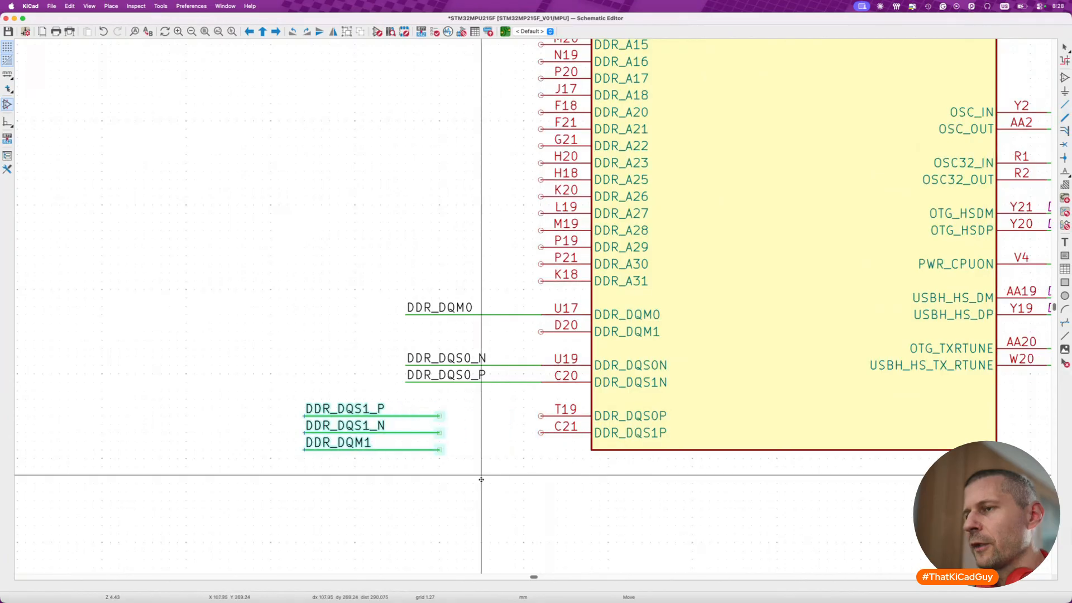
{"action": "left_click", "coordinate": [481, 480]}
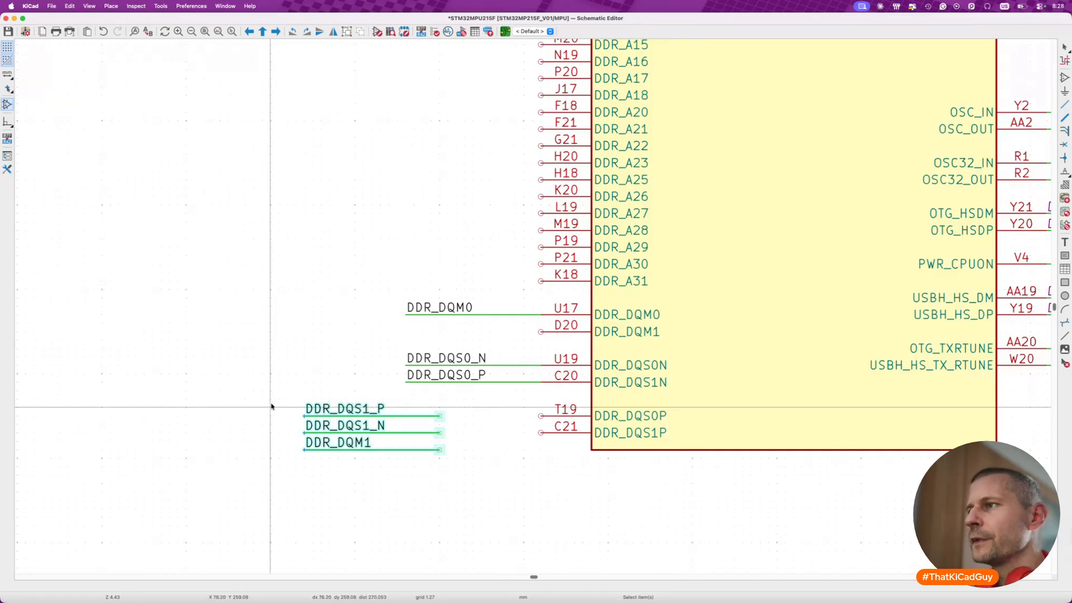
- In unit A's library symbol, regroup the DQS pins so DDR_DQS0P sits directly below DDR_DQS0N and DDR_DQS1N directly above DDR_DQS1P
{"action": "left_click", "coordinate": [733, 329]}
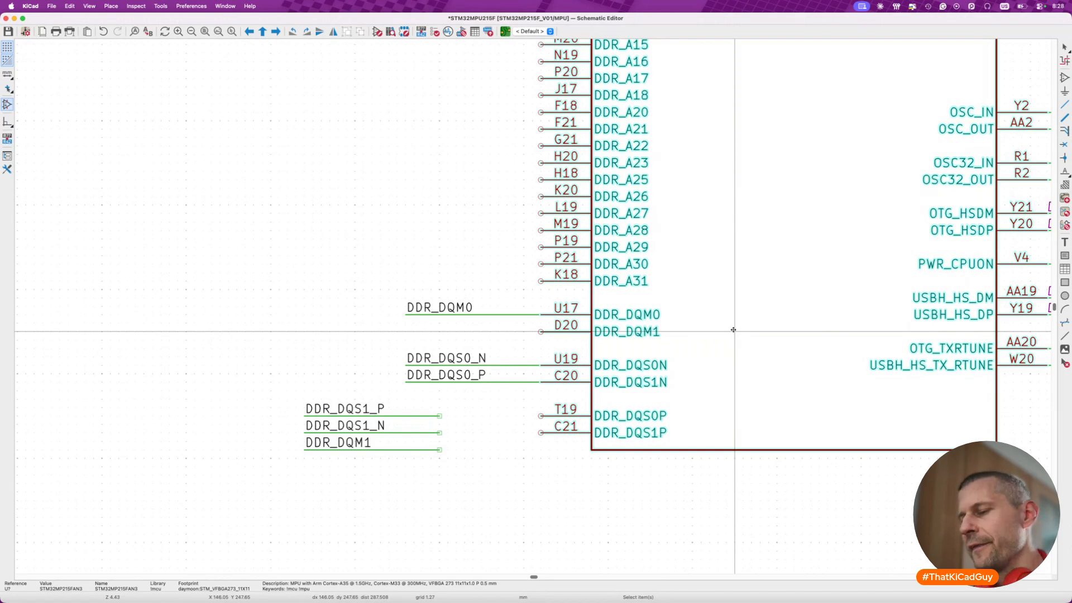
{"action": "double_click", "coordinate": [733, 330]}
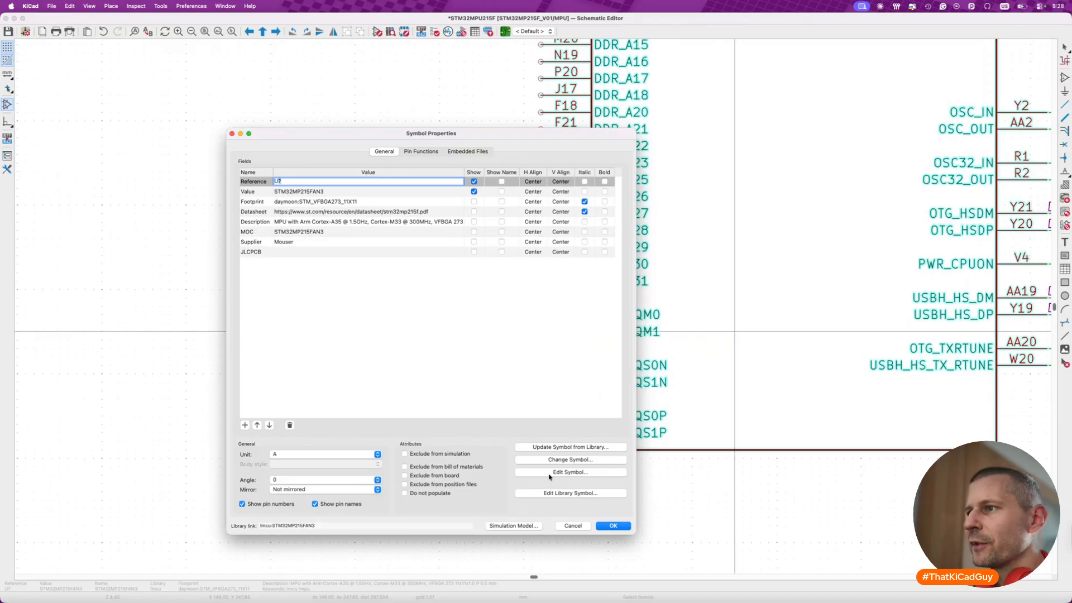
{"action": "left_click", "coordinate": [569, 494]}
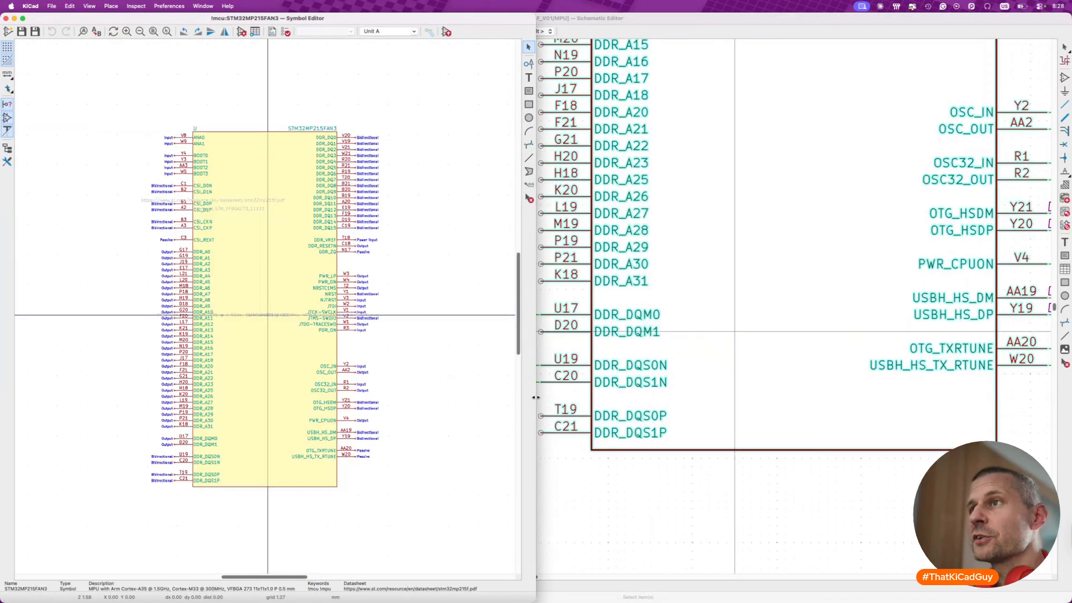
{"action": "scroll", "coordinate": [137, 473], "scroll_direction": "up", "scroll_amount": 3}
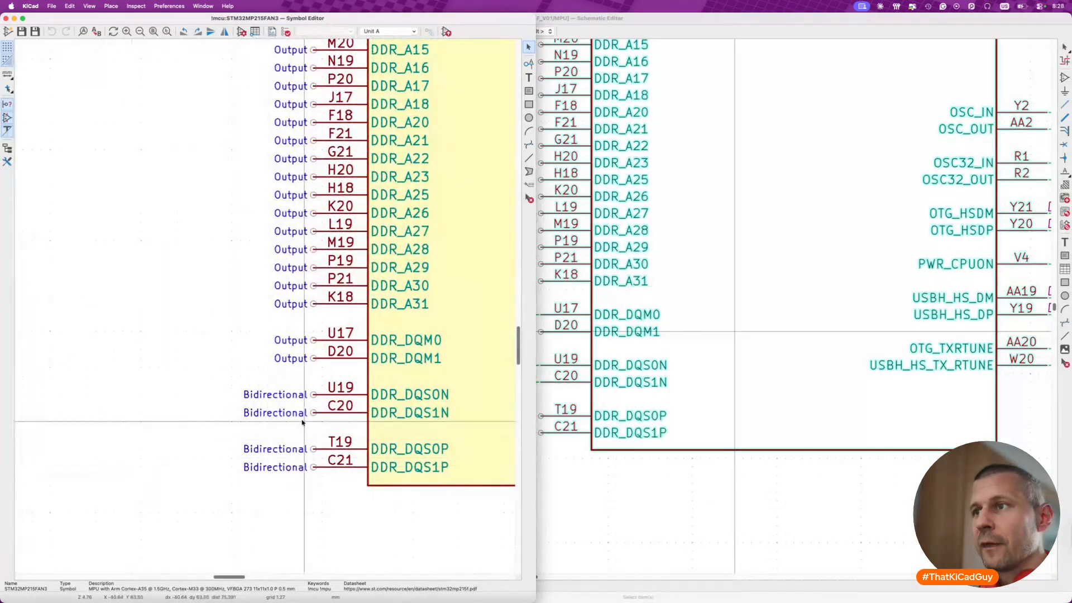
{"action": "left_click", "coordinate": [330, 412]}
{"action": "left_click", "coordinate": [276, 539]}
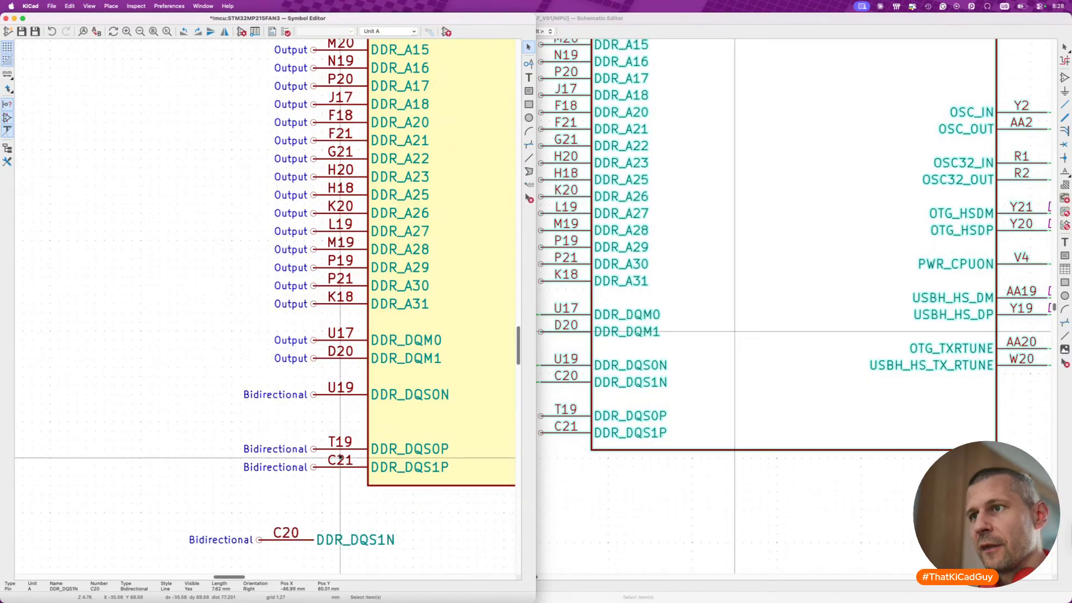
{"action": "key", "text": "m"}
{"action": "left_click", "coordinate": [345, 408]}
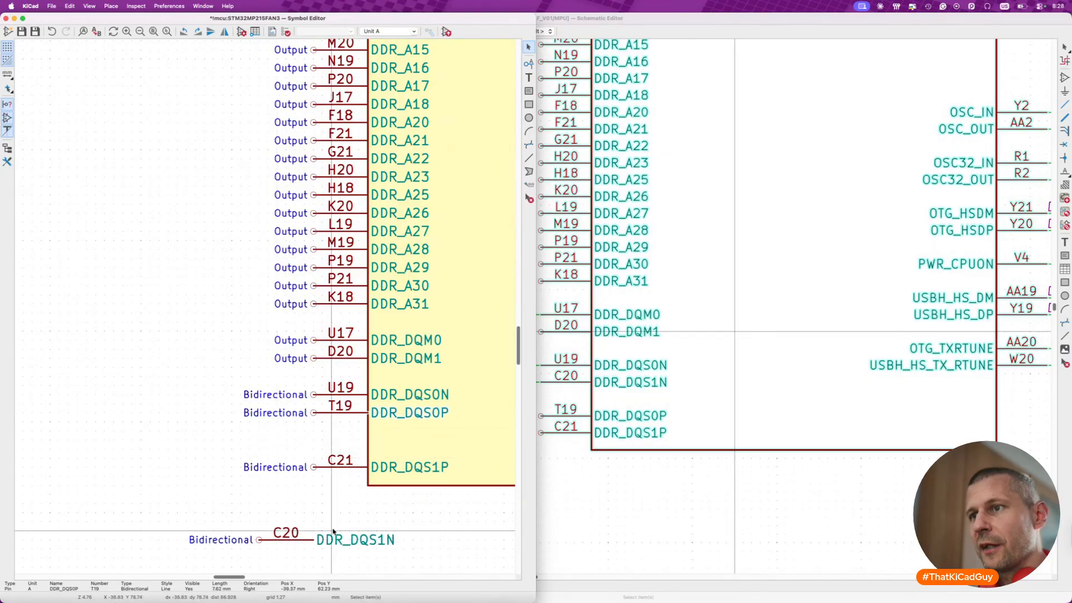
{"action": "key", "text": "m"}
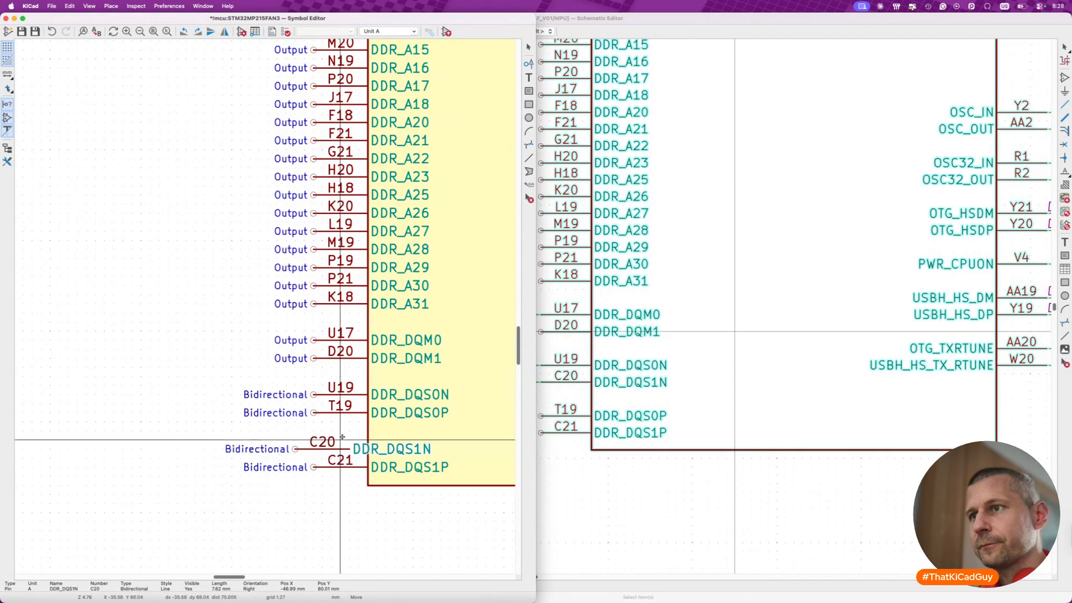
{"action": "left_click", "coordinate": [313, 449]}
- Save and close the edited library symbol, and update the placed STM32MP215FAN3 symbol from the library
{"action": "key", "text": "super+s"}
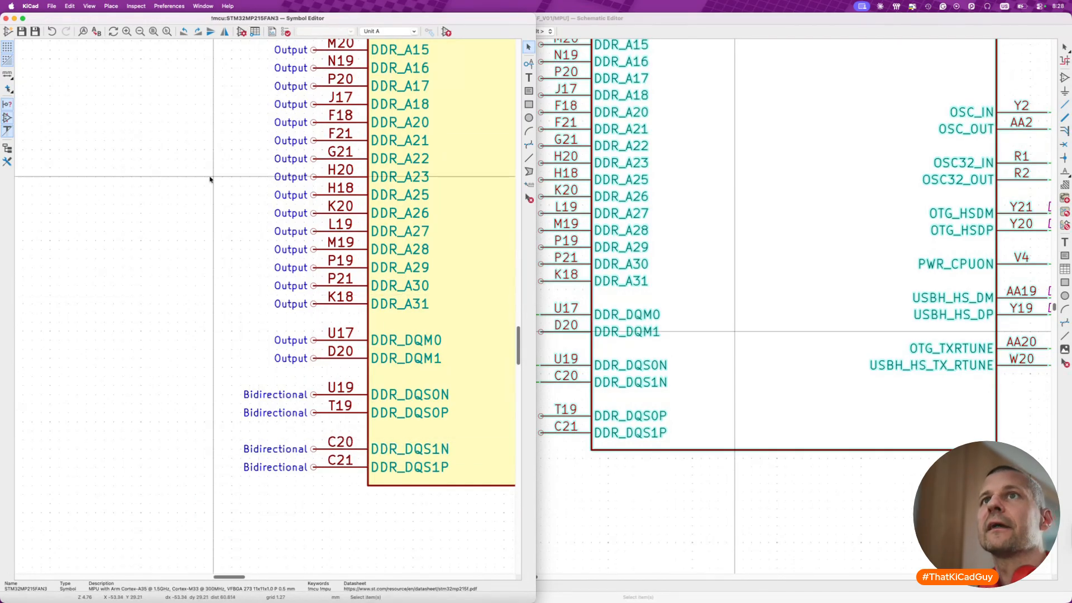
{"action": "left_click", "coordinate": [5, 19]}
{"action": "key", "text": "shift+u"}
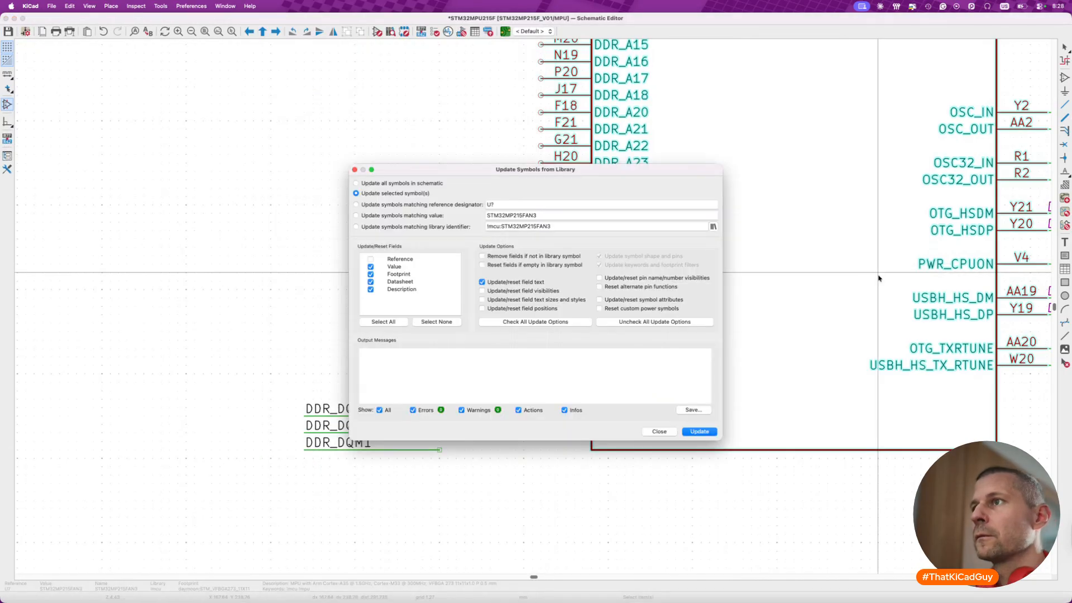
{"action": "left_click", "coordinate": [665, 432]}
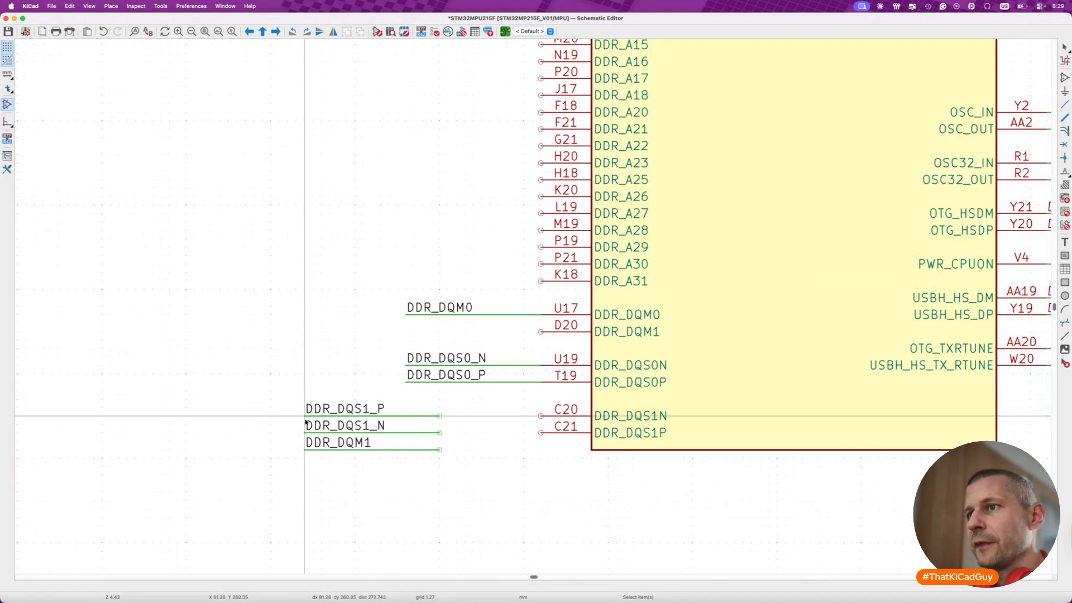
- Attach DDR_DQM1 to pin D20 and the DQS1 pair, swapped so DDR_DQS1_N is above DDR_DQS1_P, to pins C20 and C21, and save
{"action": "left_click", "coordinate": [307, 445]}
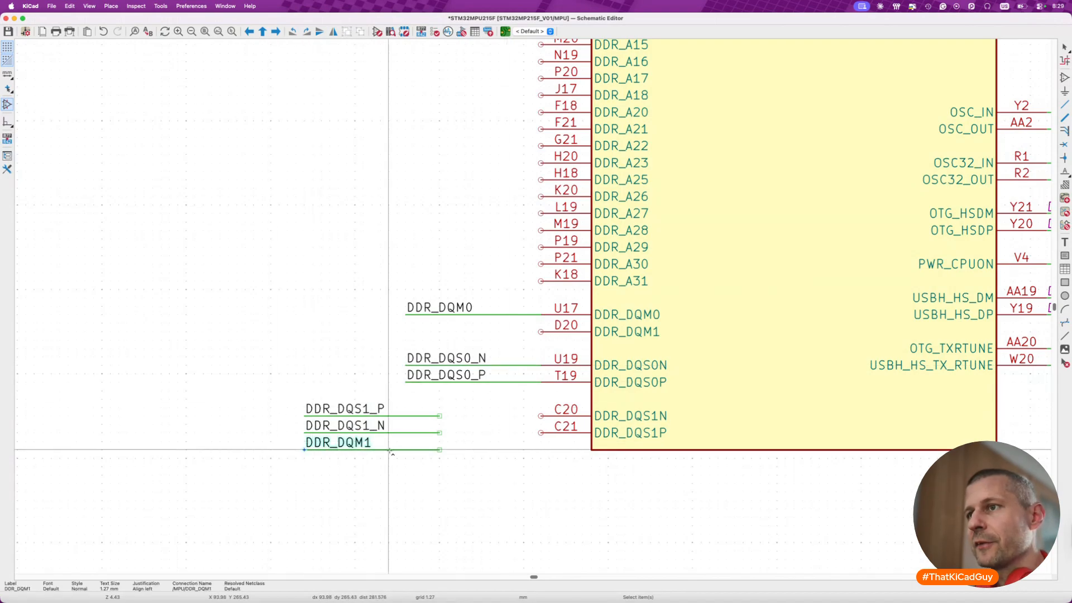
{"action": "left_click_drag", "start_coordinate": [389, 450], "coordinate": [490, 331]}
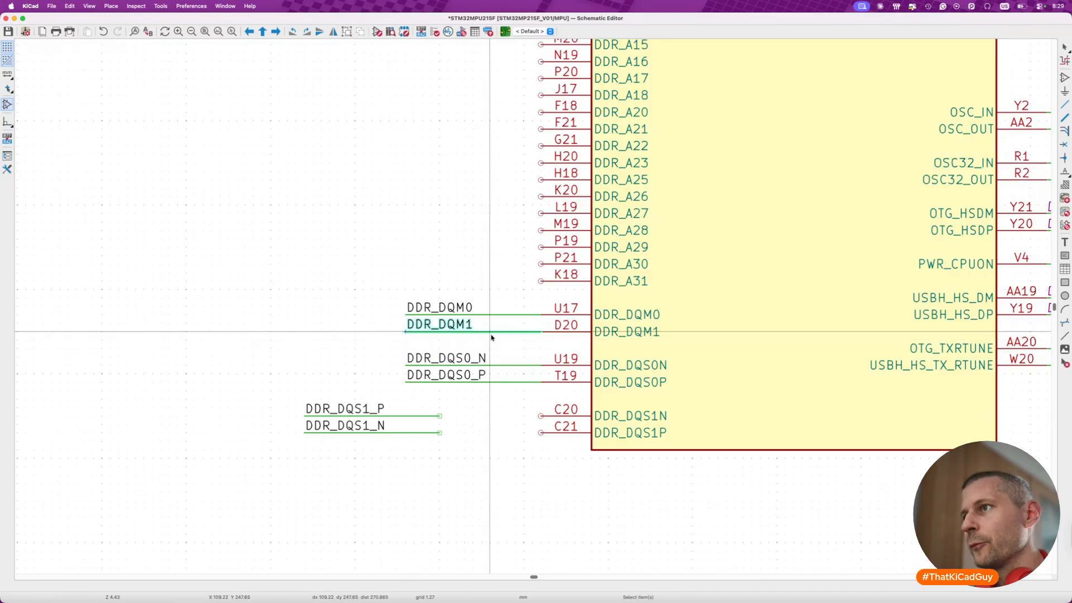
{"action": "left_click_drag", "start_coordinate": [286, 396], "coordinate": [498, 441]}
{"action": "key", "text": "alt+s"}
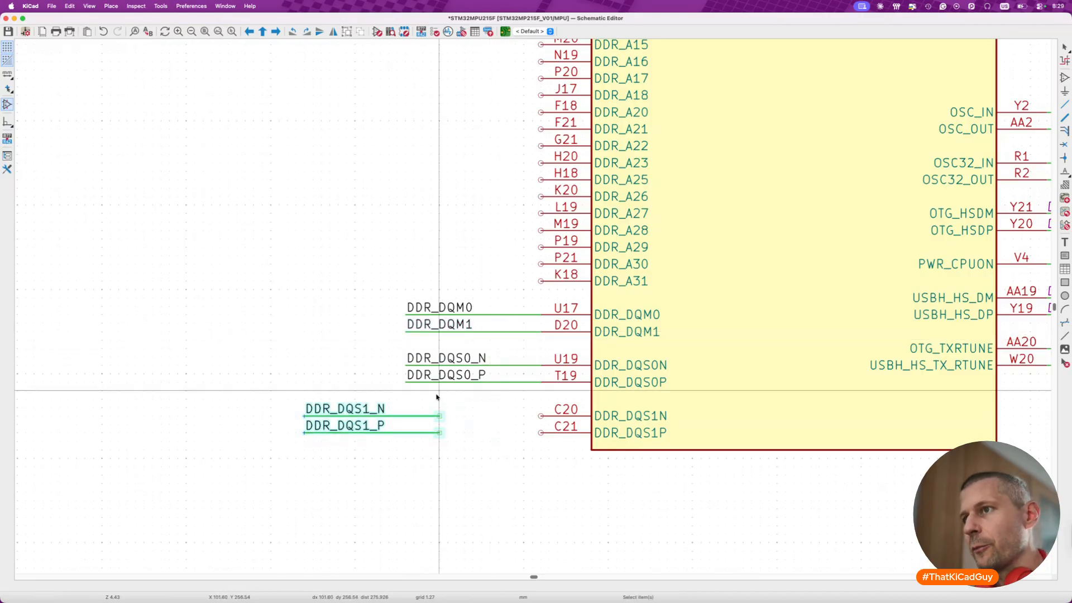
{"action": "left_click_drag", "start_coordinate": [388, 432], "coordinate": [491, 434]}
{"action": "left_click", "coordinate": [470, 481]}
{"action": "key", "text": "super+s"}
- Move the labelled wires DDR_CKE through DDR_CA5 from the pasted MPU symbol onto unit A's matching pins between DDR_A0 and DDR_A11
{"action": "scroll", "coordinate": [470, 481], "scroll_direction": "down", "scroll_amount": 3}
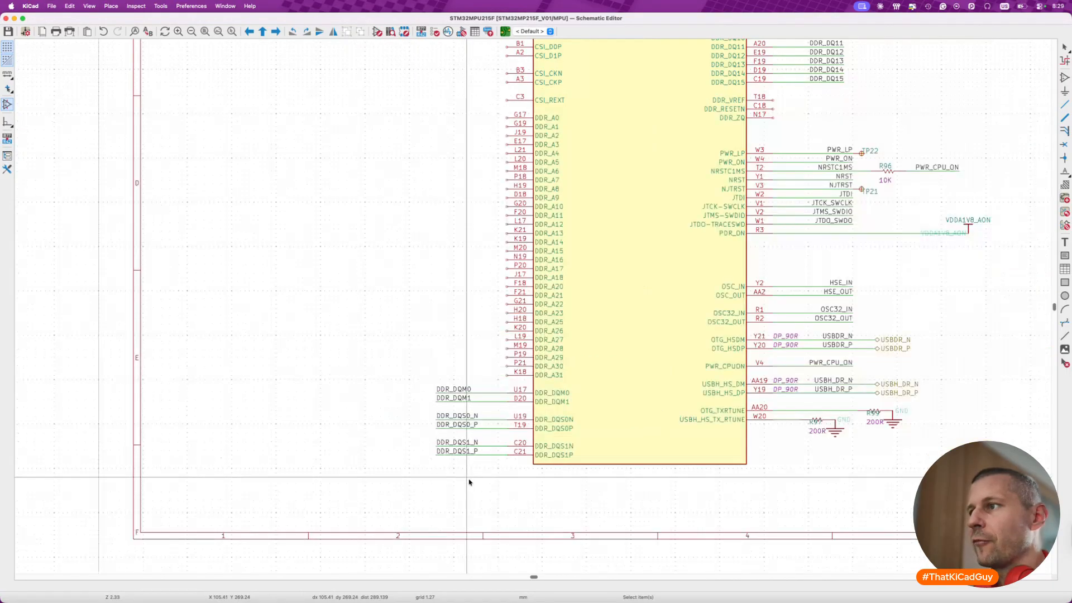
{"action": "scroll", "coordinate": [470, 482], "scroll_direction": "right", "scroll_amount": 10}
{"action": "scroll", "coordinate": [469, 482], "scroll_direction": "up", "scroll_amount": 8}
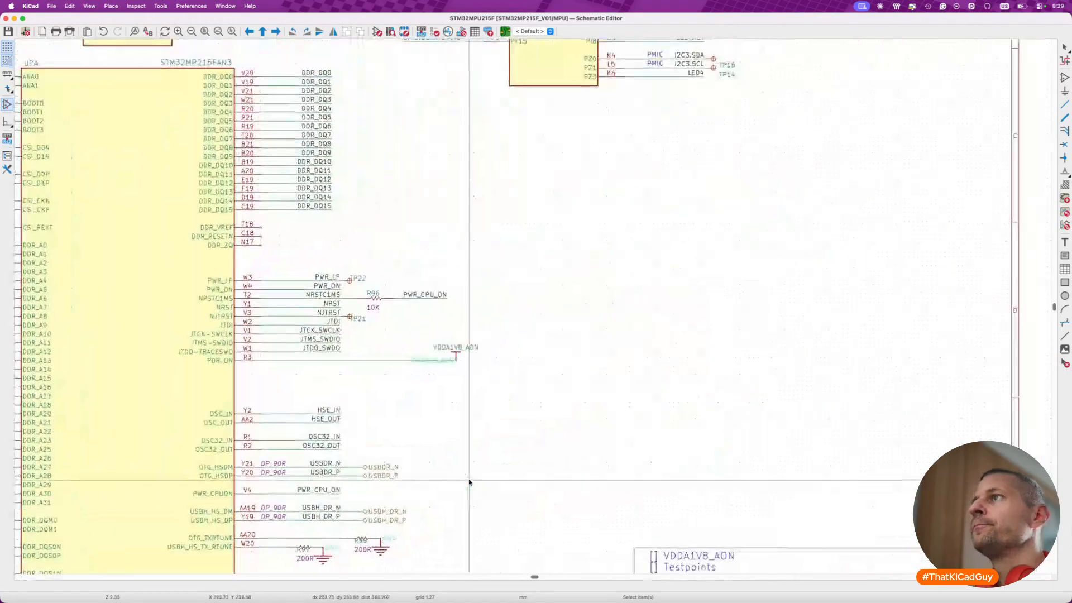
{"action": "scroll", "coordinate": [469, 482], "scroll_direction": "down", "scroll_amount": 5}
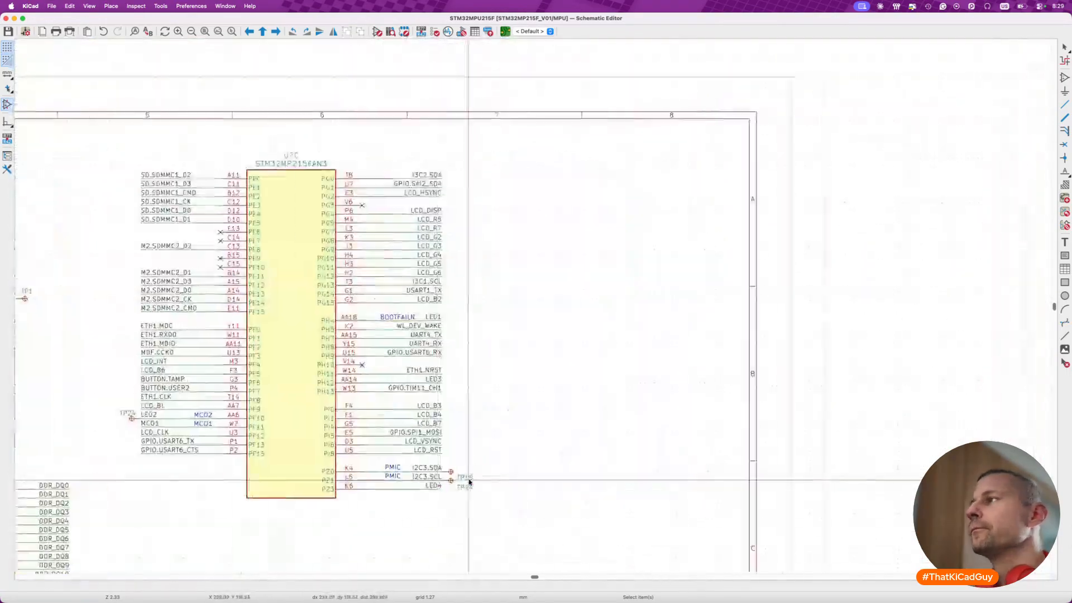
{"action": "scroll", "coordinate": [469, 482], "scroll_direction": "up", "scroll_amount": 5}
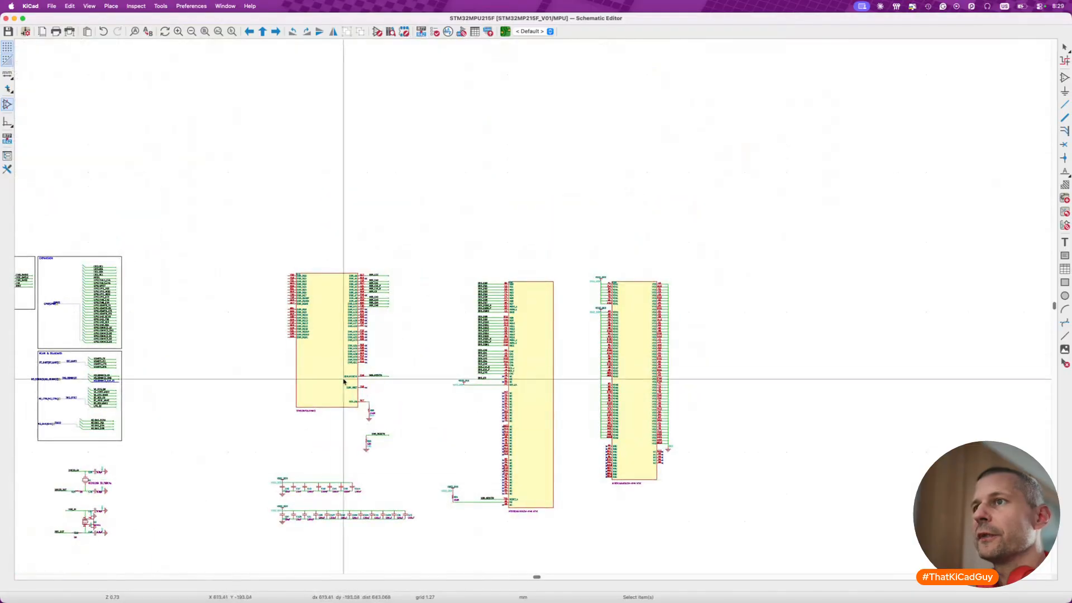
{"action": "scroll", "coordinate": [496, 270], "scroll_direction": "up", "scroll_amount": 4}
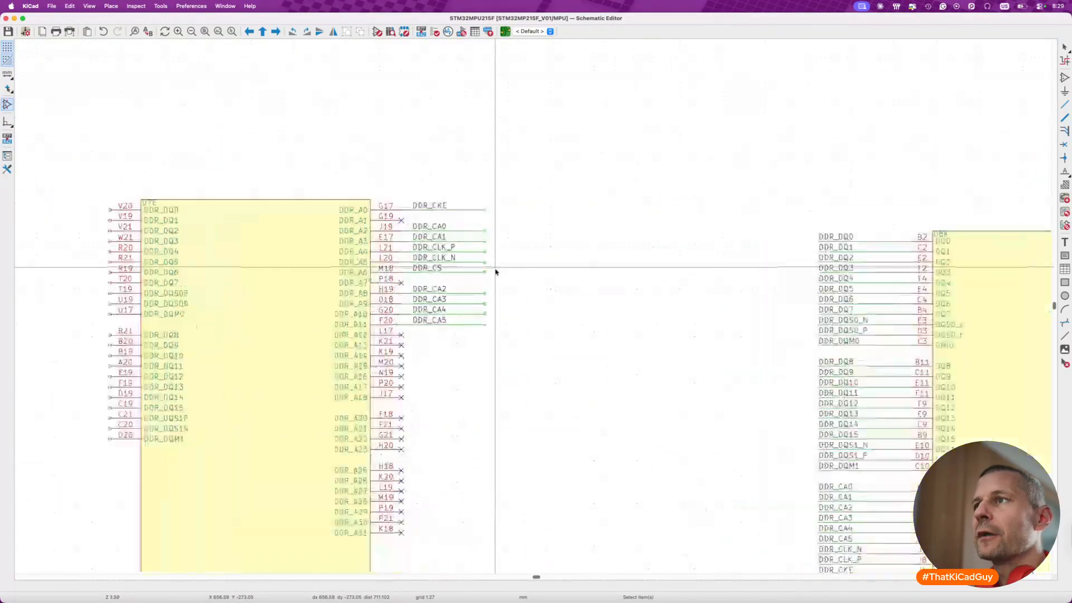
{"action": "scroll", "coordinate": [411, 252], "scroll_direction": "left", "scroll_amount": 4}
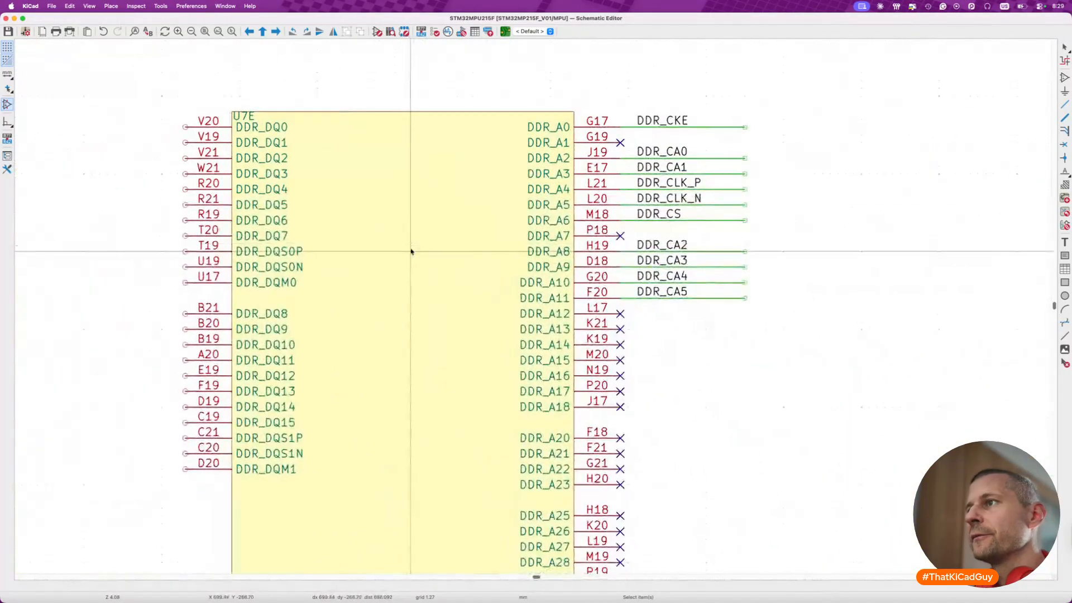
{"action": "scroll", "coordinate": [411, 252], "scroll_direction": "down", "scroll_amount": 2}
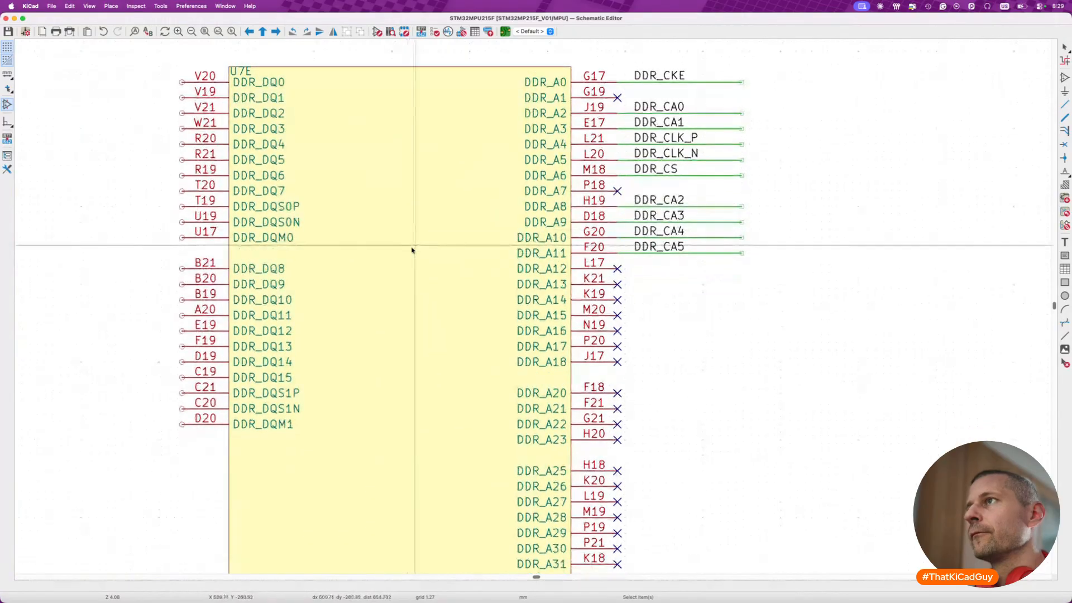
{"action": "scroll", "coordinate": [412, 252], "scroll_direction": "right", "scroll_amount": 2}
{"action": "left_click_drag", "start_coordinate": [502, 57], "coordinate": [802, 273]}
{"action": "key", "text": "m"}
{"action": "scroll", "coordinate": [698, 239], "scroll_direction": "down", "scroll_amount": 3}
{"action": "scroll", "coordinate": [732, 317], "scroll_direction": "down", "scroll_amount": 2}
{"action": "scroll", "coordinate": [732, 318], "scroll_direction": "left", "scroll_amount": 1}
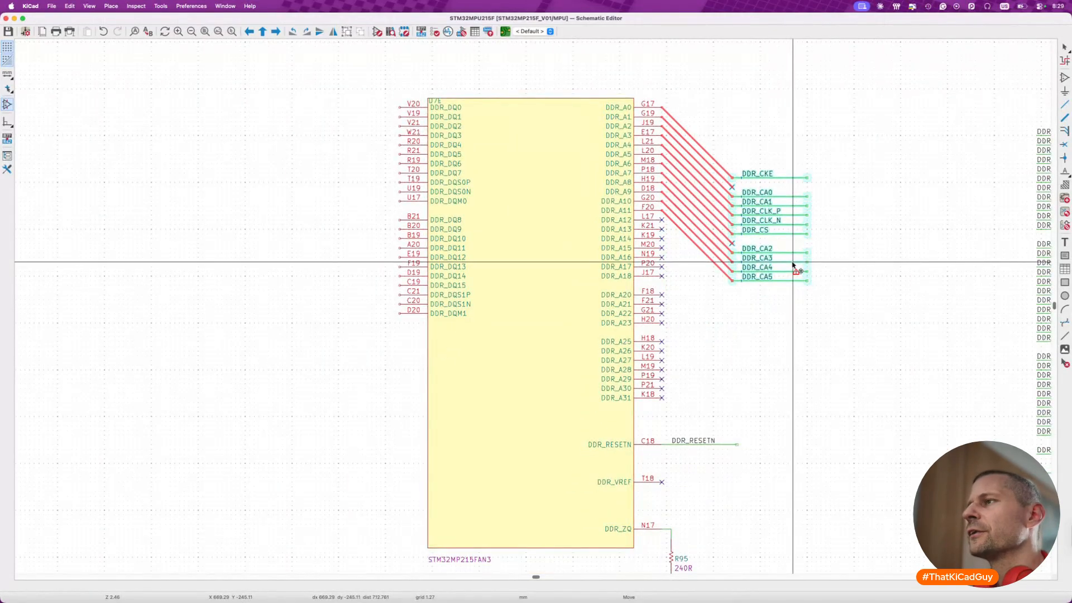
{"action": "scroll", "coordinate": [793, 263], "scroll_direction": "down", "scroll_amount": 3}
{"action": "scroll", "coordinate": [793, 263], "scroll_direction": "down", "scroll_amount": 5}
{"action": "scroll", "coordinate": [793, 264], "scroll_direction": "left", "scroll_amount": 3}
{"action": "scroll", "coordinate": [553, 353], "scroll_direction": "down", "scroll_amount": 2}
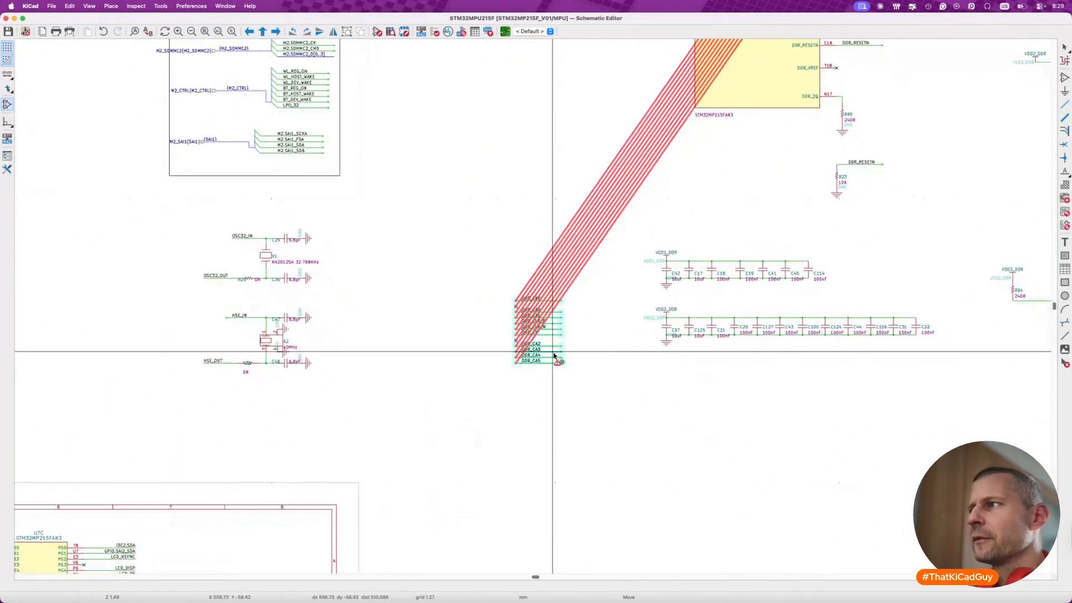
{"action": "scroll", "coordinate": [554, 356], "scroll_direction": "down", "scroll_amount": 7}
{"action": "scroll", "coordinate": [554, 355], "scroll_direction": "left", "scroll_amount": 6}
{"action": "scroll", "coordinate": [533, 427], "scroll_direction": "left", "scroll_amount": 4}
{"action": "scroll", "coordinate": [532, 427], "scroll_direction": "down", "scroll_amount": 2}
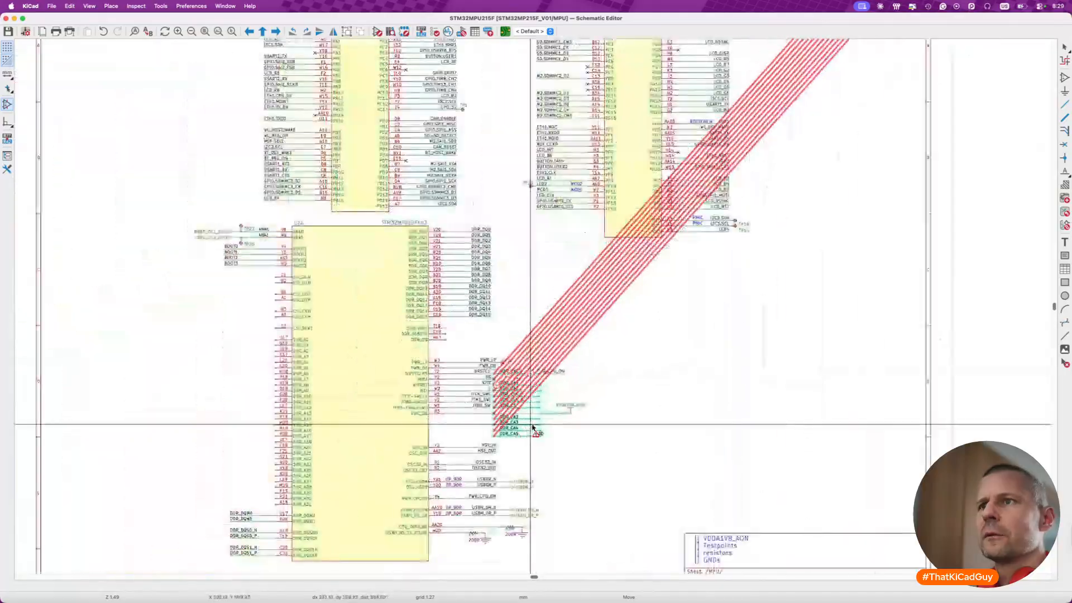
{"action": "scroll", "coordinate": [532, 427], "scroll_direction": "up", "scroll_amount": 6}
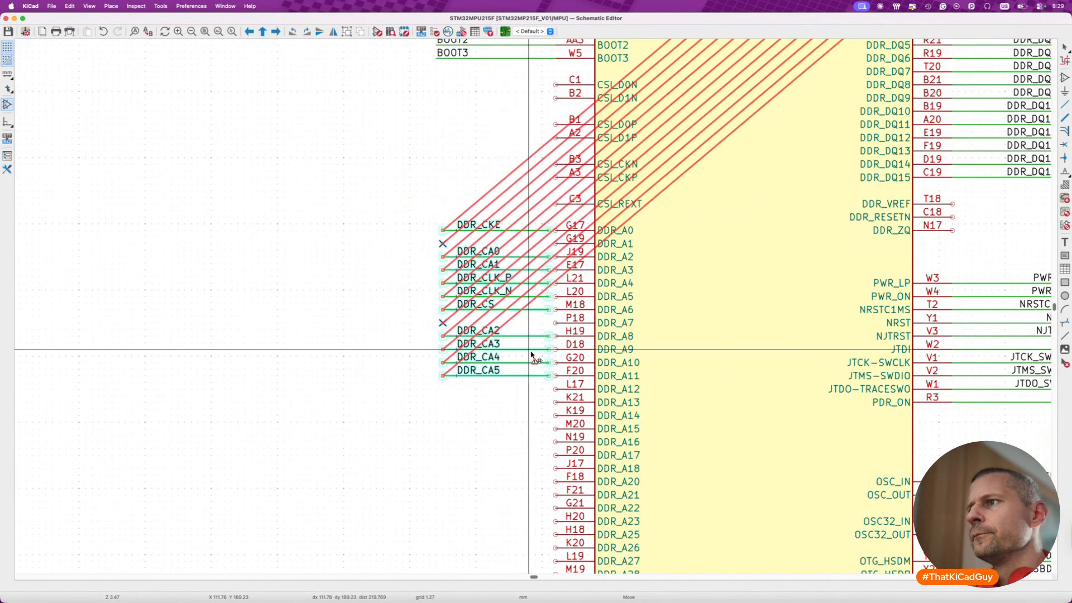
{"action": "left_click", "coordinate": [534, 355]}
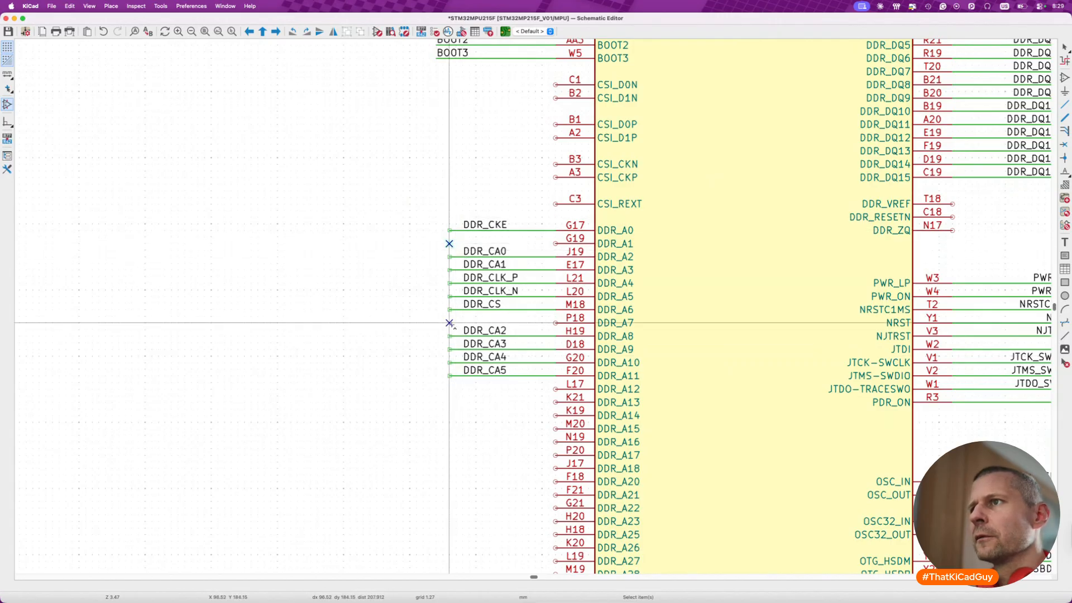
- Move the two no-connect flags onto pins G19 and P18, and shift the labels DDR_CKE to DDR_CA5 to their wires' outer ends
{"action": "left_click_drag", "start_coordinate": [450, 323], "coordinate": [556, 323]}
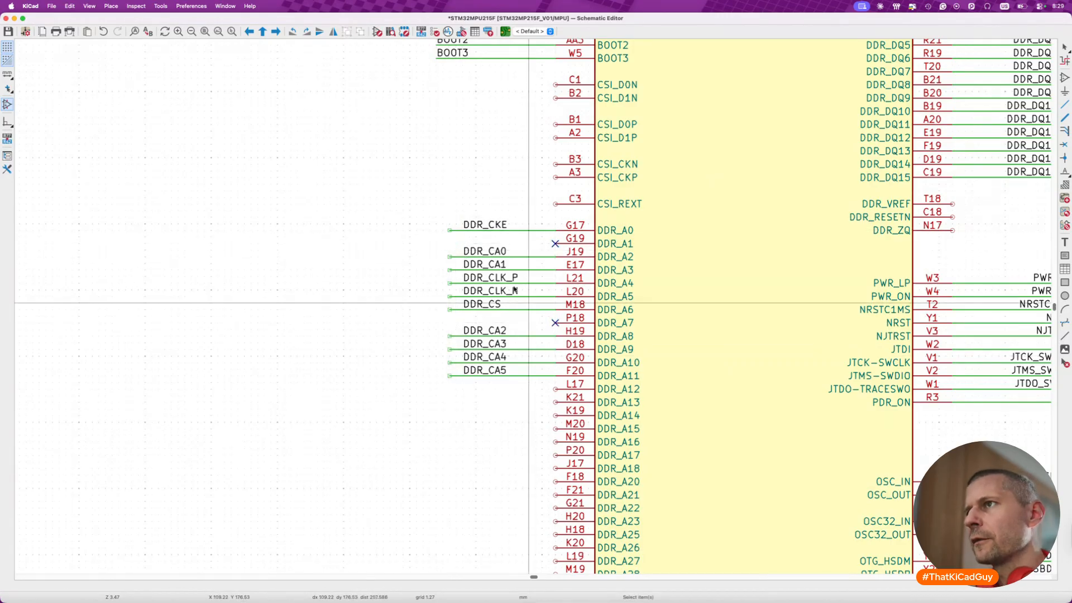
{"action": "left_click", "coordinate": [536, 314]}
{"action": "left_click_drag", "start_coordinate": [453, 203], "coordinate": [536, 381]}
{"action": "key", "text": "m"}
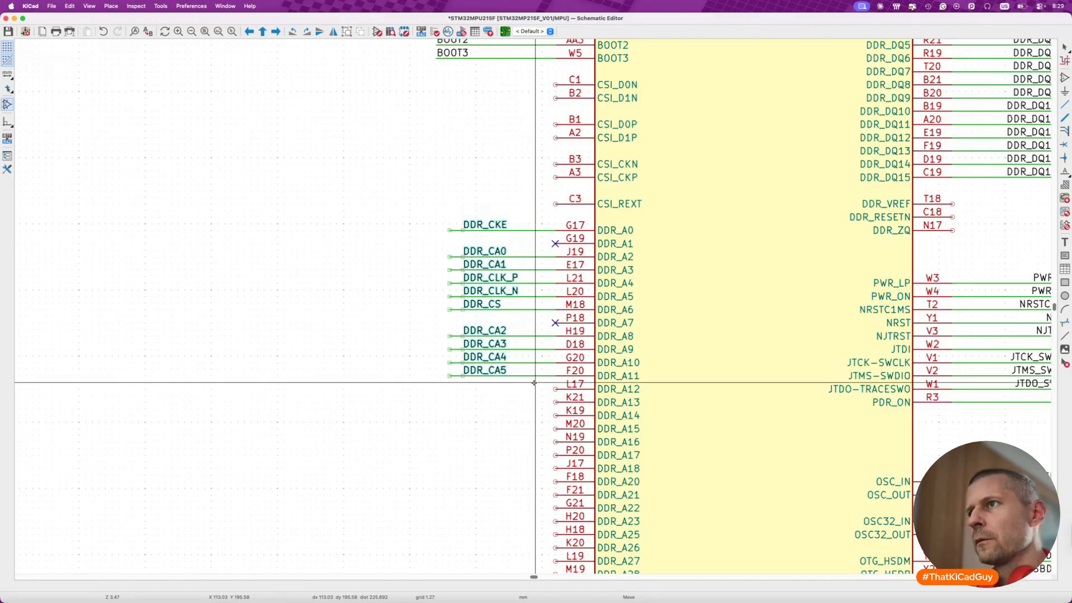
{"action": "left_click", "coordinate": [523, 385]}
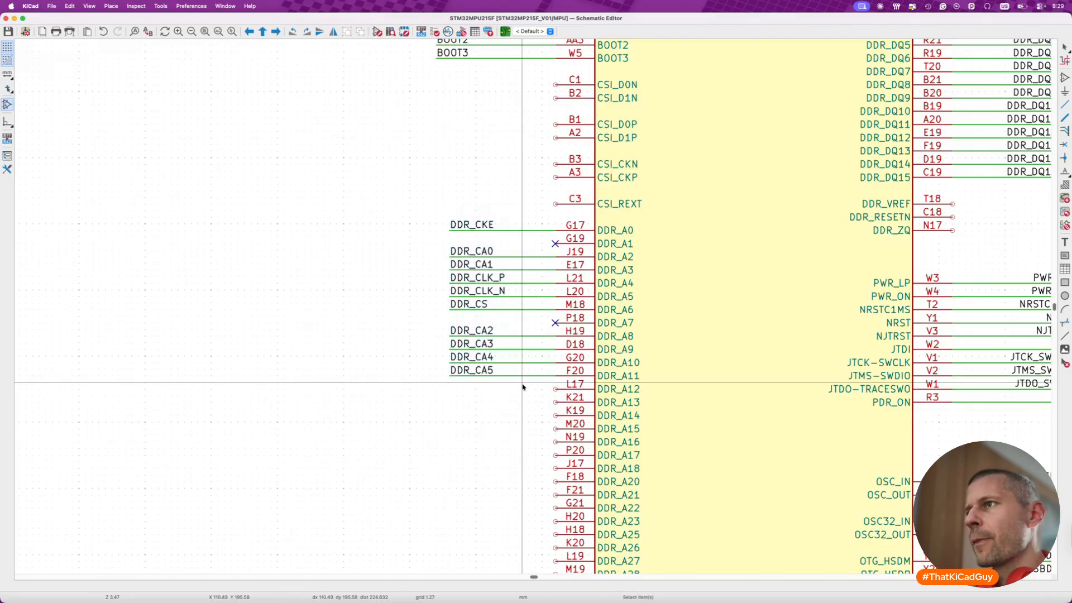
{"action": "scroll", "coordinate": [522, 387], "scroll_direction": "down", "scroll_amount": 2}
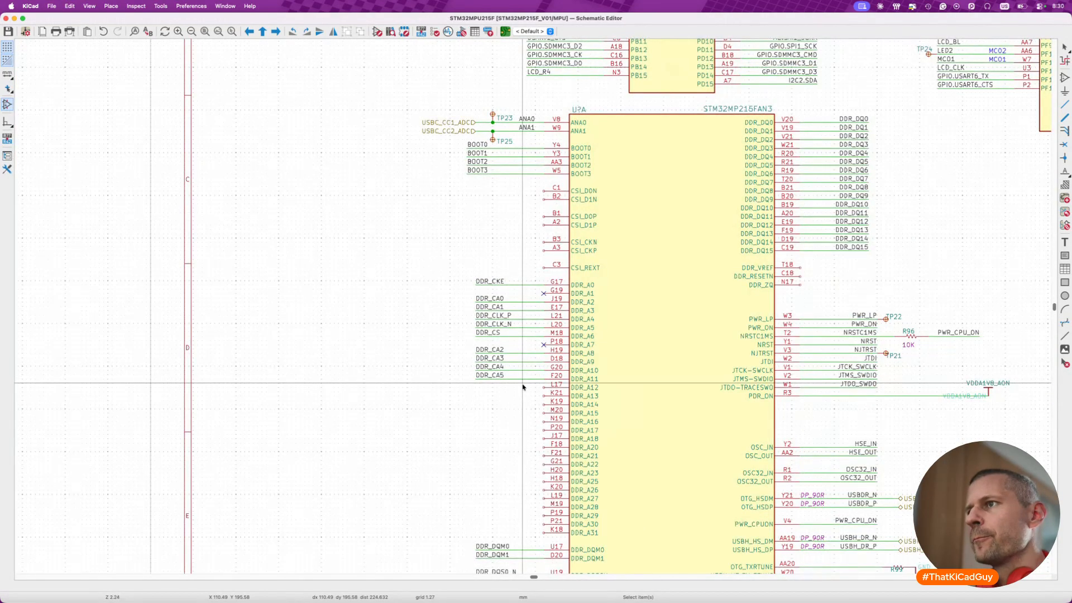
{"action": "scroll", "coordinate": [523, 386], "scroll_direction": "right", "scroll_amount": 15}
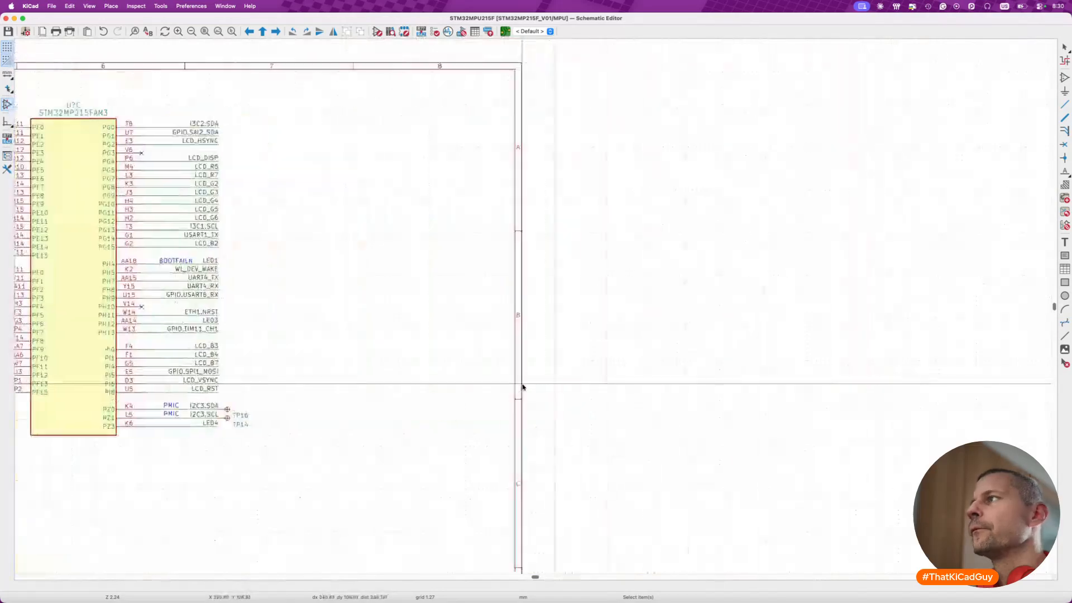
{"action": "scroll", "coordinate": [523, 386], "scroll_direction": "up", "scroll_amount": 12}
{"action": "scroll", "coordinate": [523, 386], "scroll_direction": "right", "scroll_amount": 5}
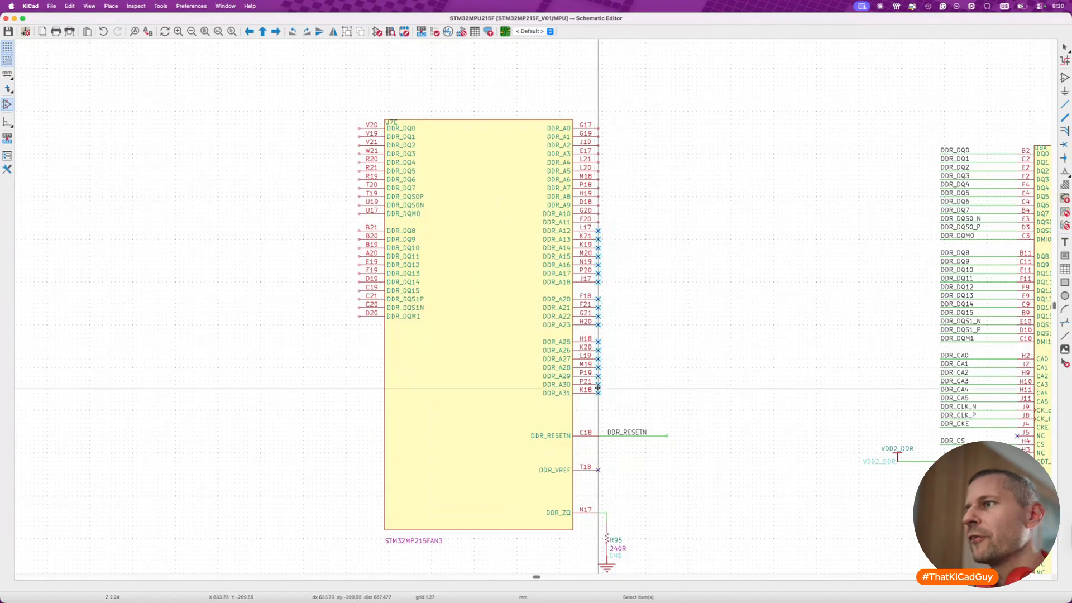
{"action": "key", "text": "m"}
{"action": "scroll", "coordinate": [611, 395], "scroll_direction": "down", "scroll_amount": 5}
{"action": "scroll", "coordinate": [611, 395], "scroll_direction": "left", "scroll_amount": 5}
{"action": "scroll", "coordinate": [611, 395], "scroll_direction": "down", "scroll_amount": 3}
{"action": "scroll", "coordinate": [611, 396], "scroll_direction": "up", "scroll_amount": 5}
{"action": "scroll", "coordinate": [647, 465], "scroll_direction": "up", "scroll_amount": 2}
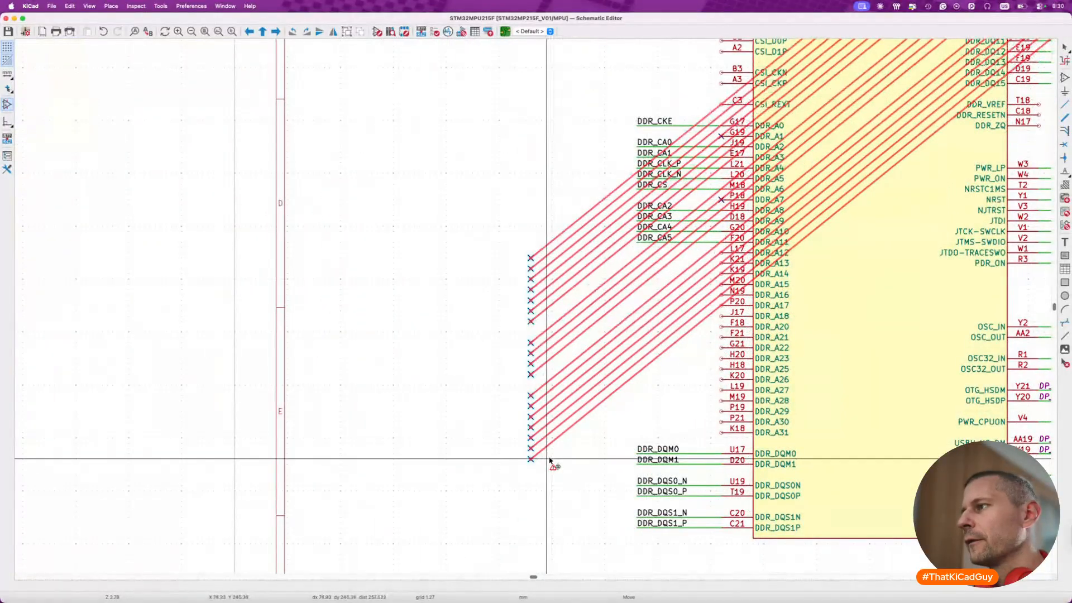
{"action": "key", "text": "Delete"}
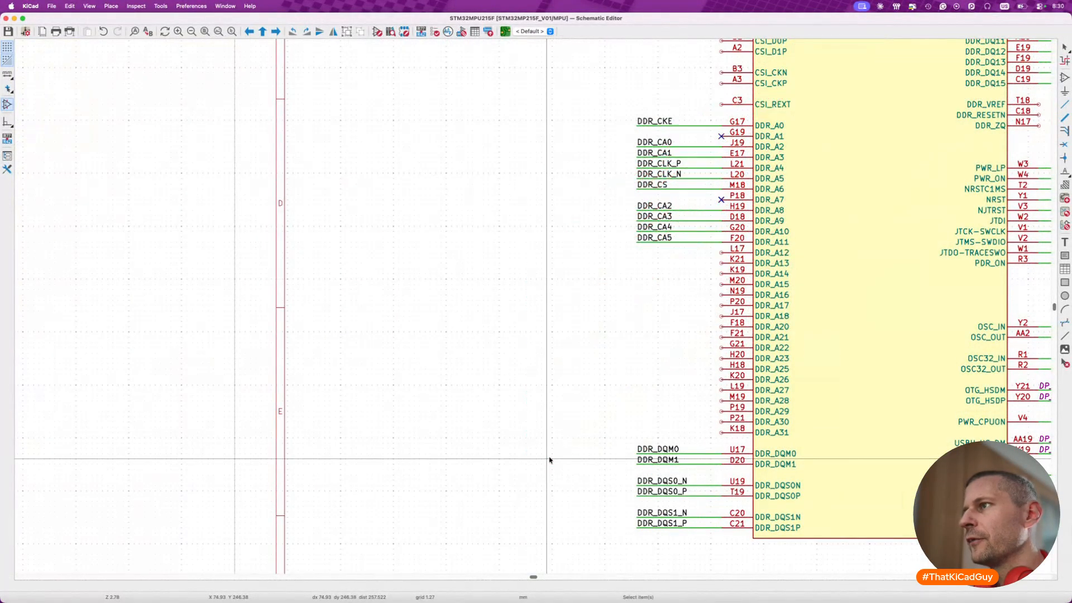
- Place a no-connect flag on unit A's pin L17 (DDR_A12)
{"action": "key", "text": "q"}
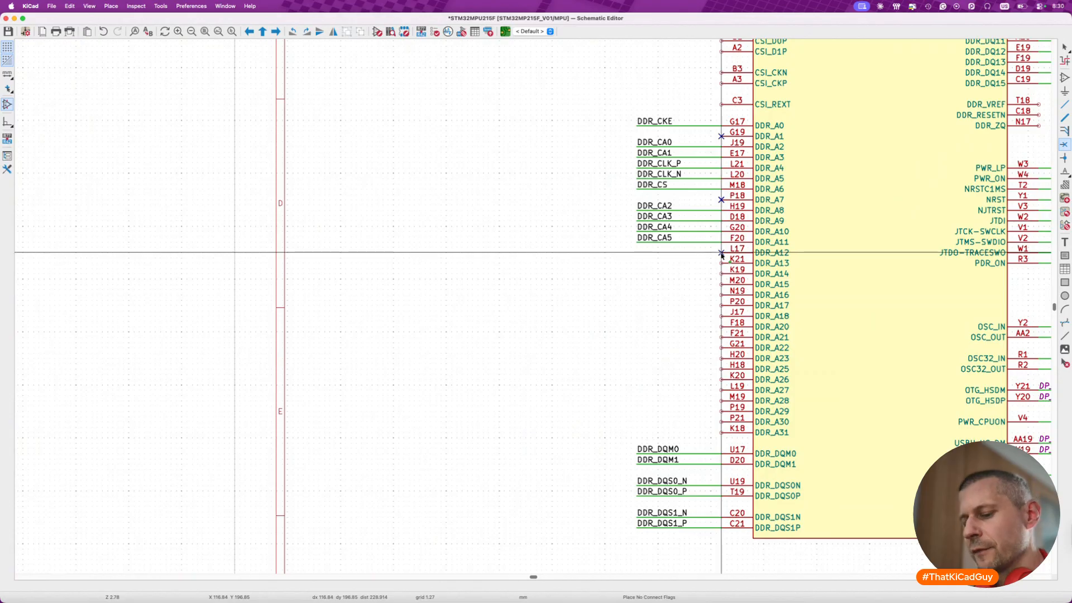
{"action": "key", "text": "Escape"}
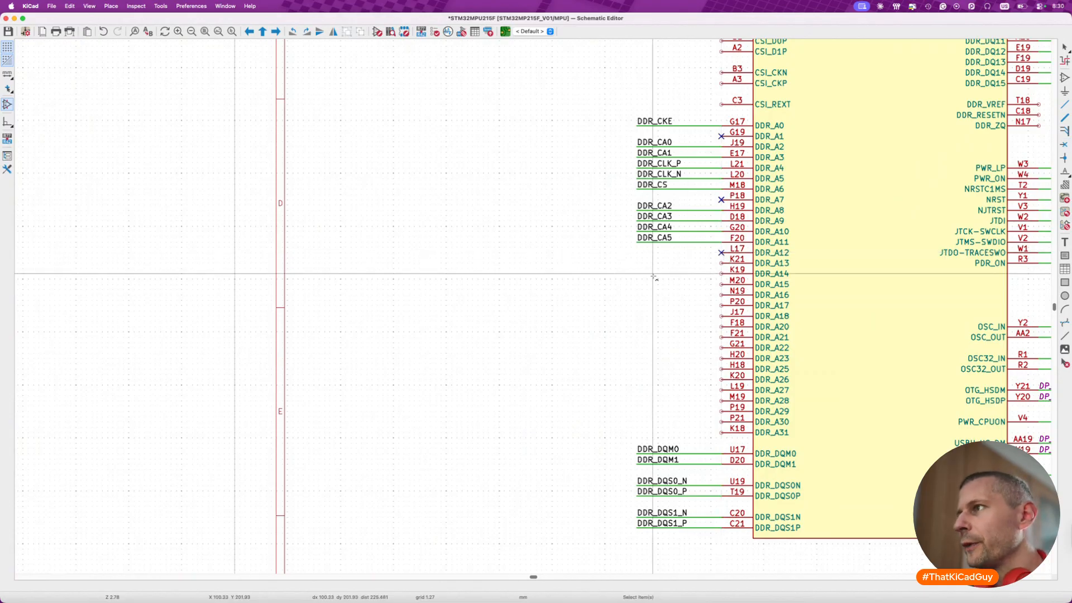
- Save the schematic, then assign Cmd+I as the hotkey for the Schematic Editor's Repeat Last Item command
{"action": "key", "text": "super+s"}
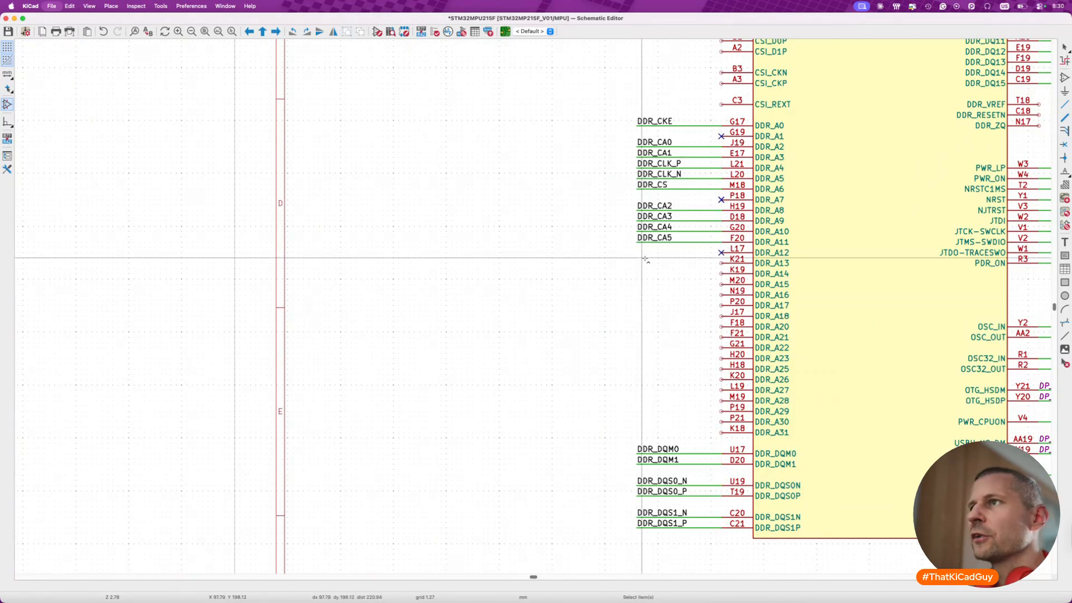
{"action": "left_click", "coordinate": [32, 6]}
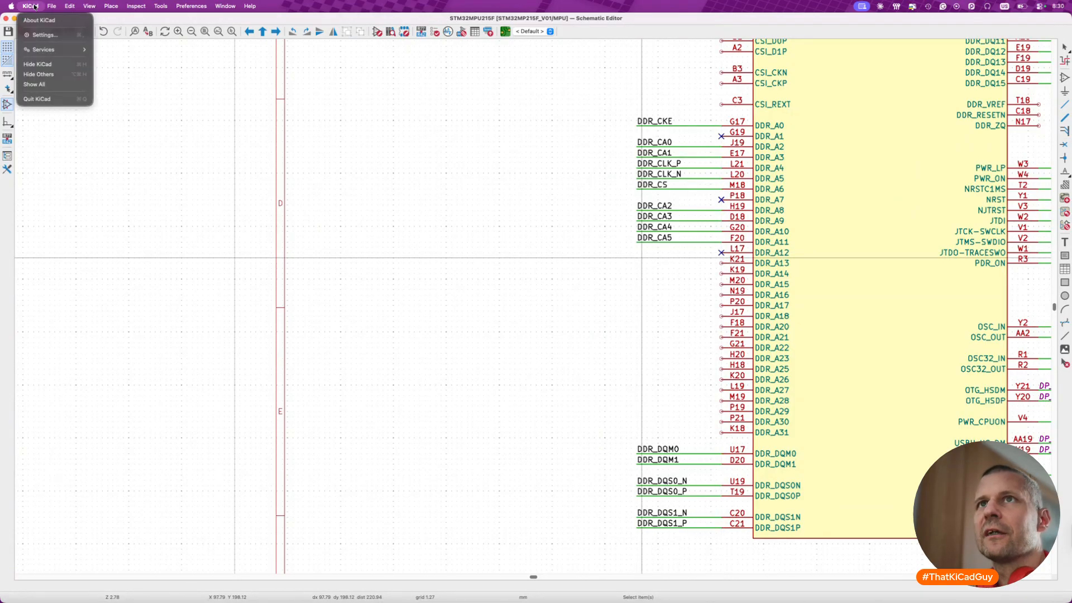
{"action": "left_click", "coordinate": [39, 37]}
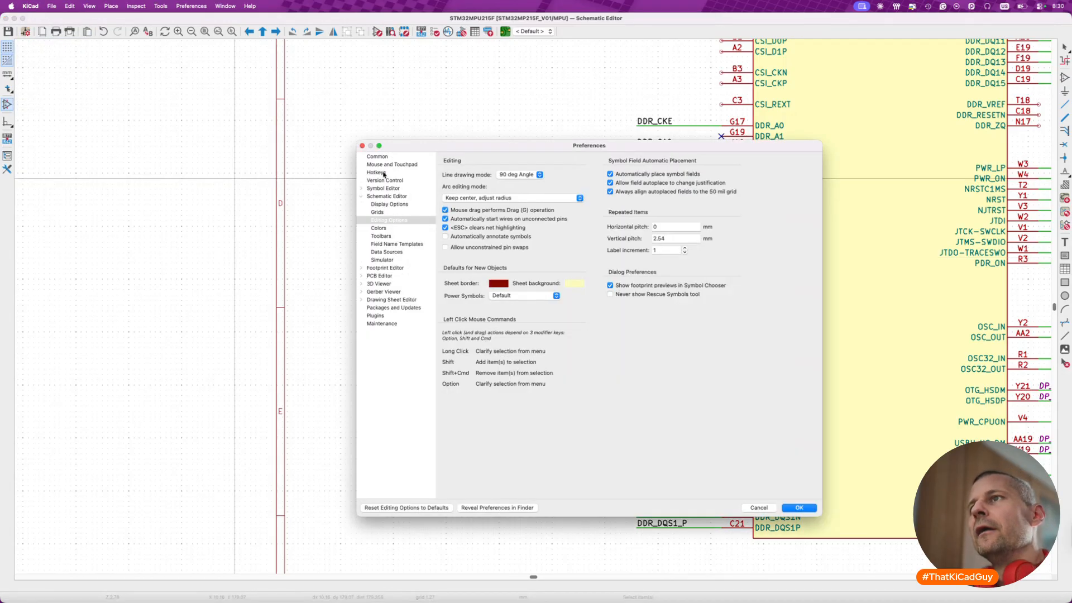
{"action": "left_click", "coordinate": [383, 174]}
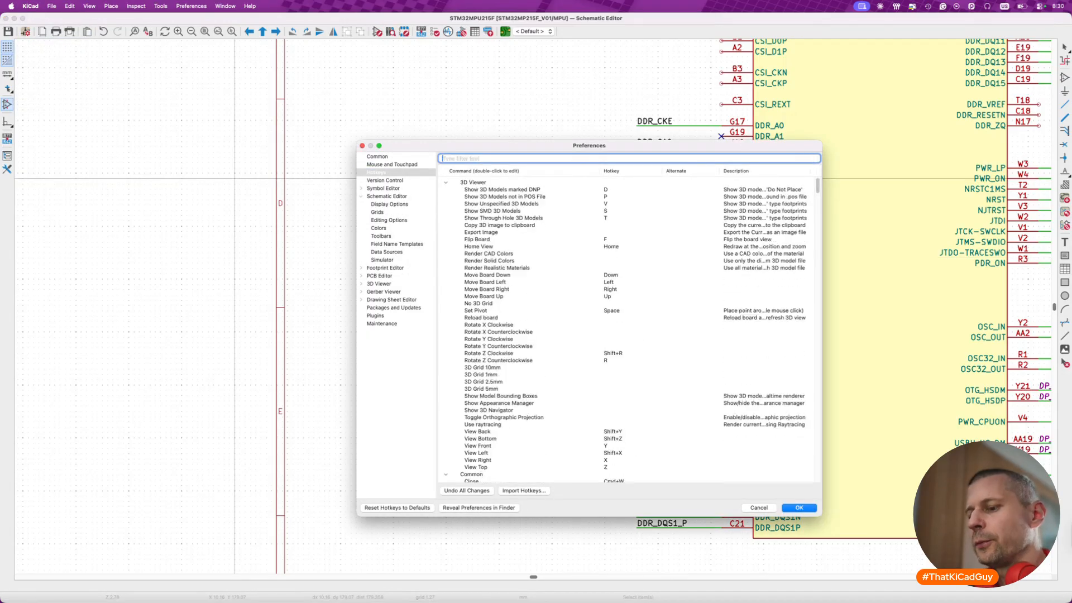
{"action": "type", "text": "last"}
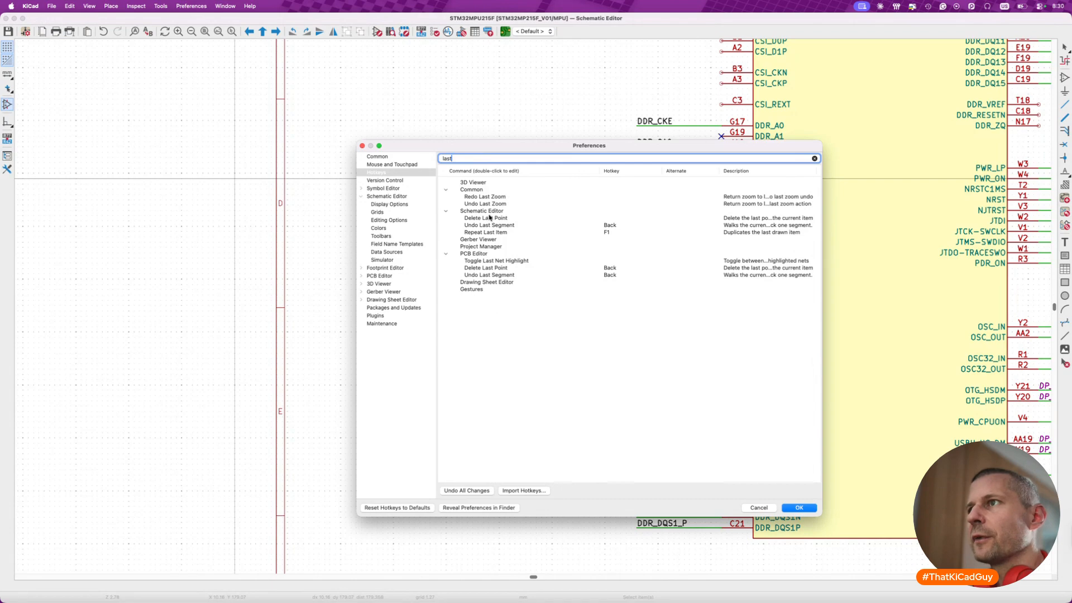
{"action": "left_click", "coordinate": [499, 234]}
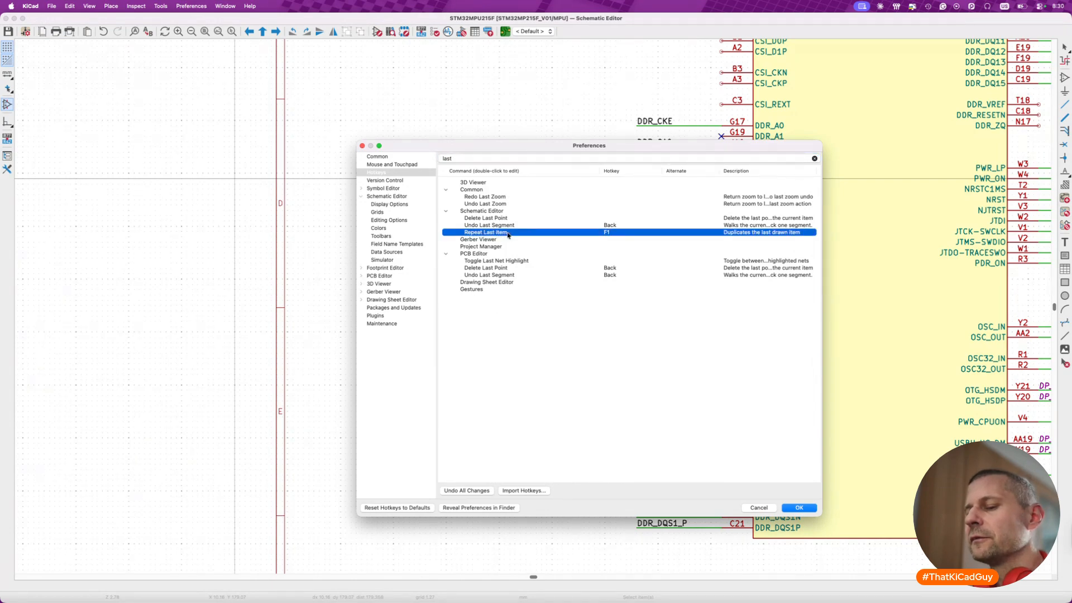
{"action": "double_click", "coordinate": [609, 236]}
{"action": "key", "text": "super+i"}
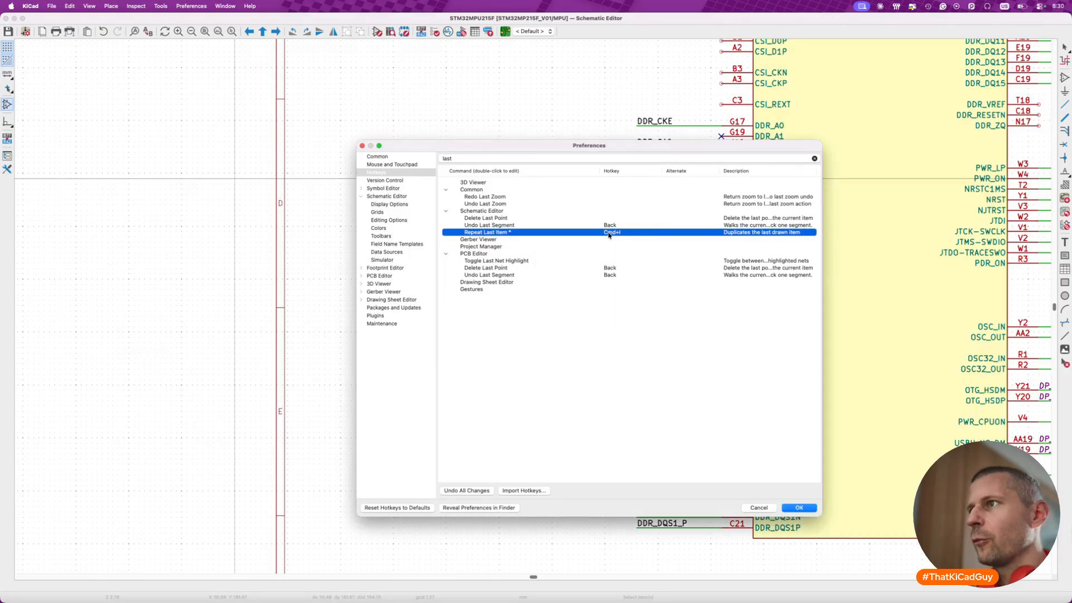
{"action": "left_click", "coordinate": [800, 508]}
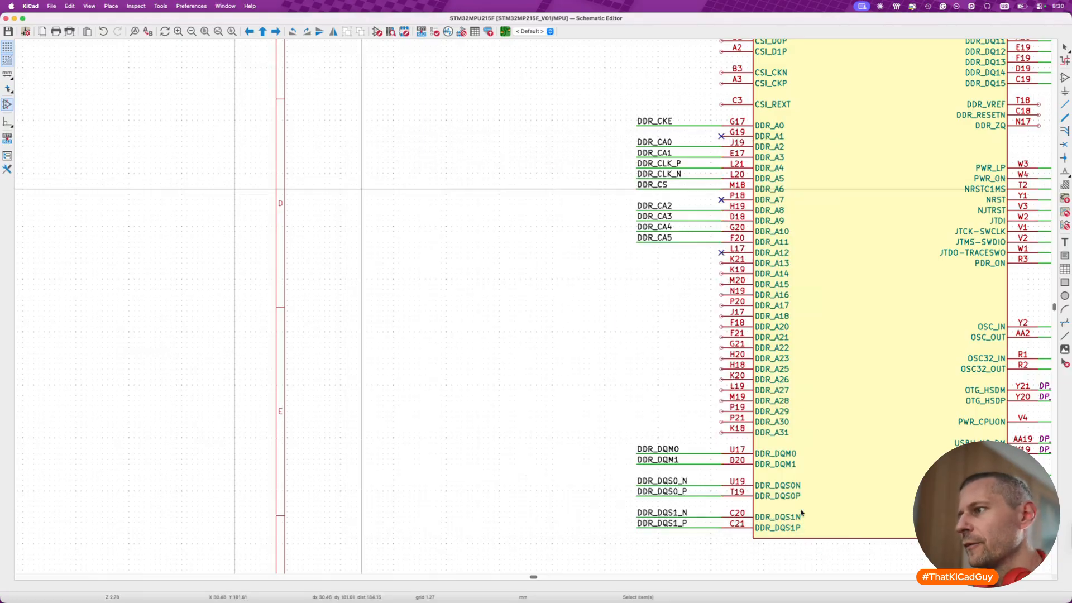
- Place no-connect flags on all of unit A's unused address pins from L17 (DDR_A12) down to K18 (DDR_A31)
{"action": "key", "text": "super+i"}
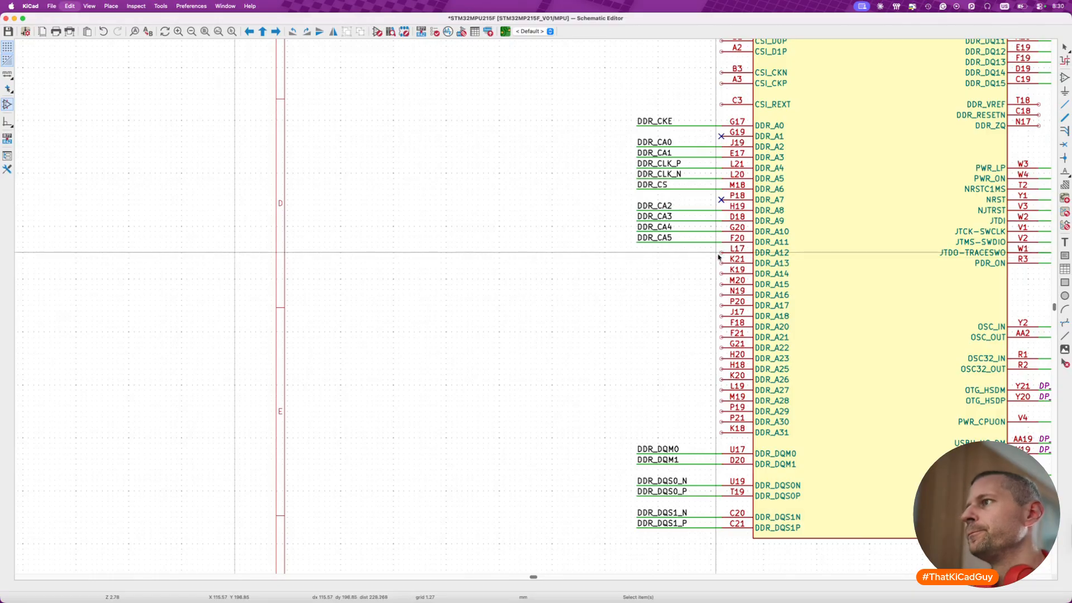
{"action": "key", "text": "q"}
{"action": "key", "text": "Escape"}
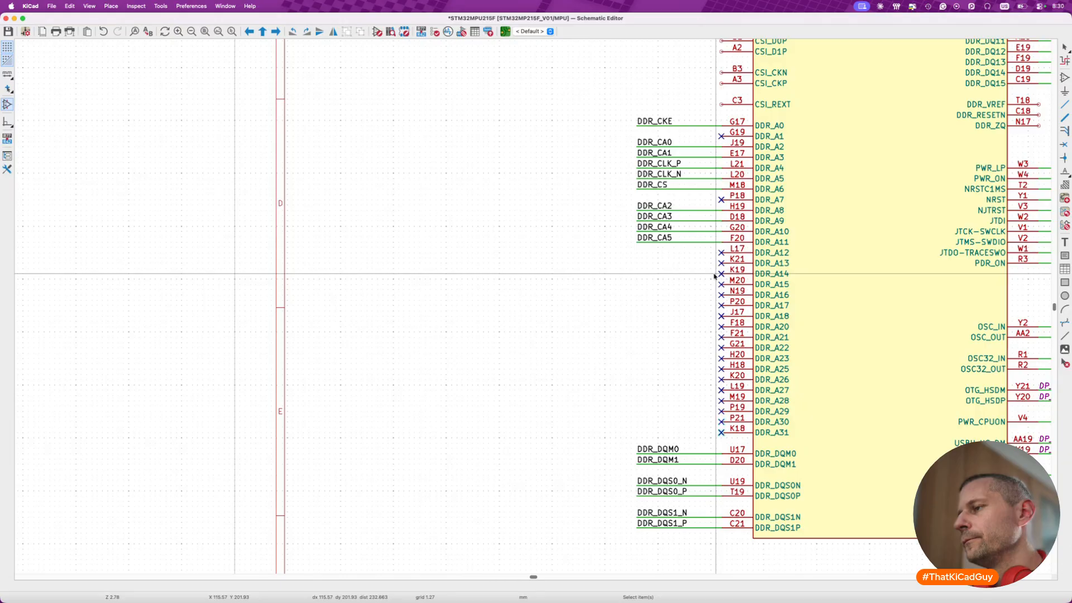
- Move the DDR_RESETN wire from the imported DDR symbol to unit A's pin C18 and shift its label to the wire's outer end
{"action": "scroll", "coordinate": [716, 275], "scroll_direction": "down", "scroll_amount": 4}
{"action": "scroll", "coordinate": [716, 274], "scroll_direction": "right", "scroll_amount": 6}
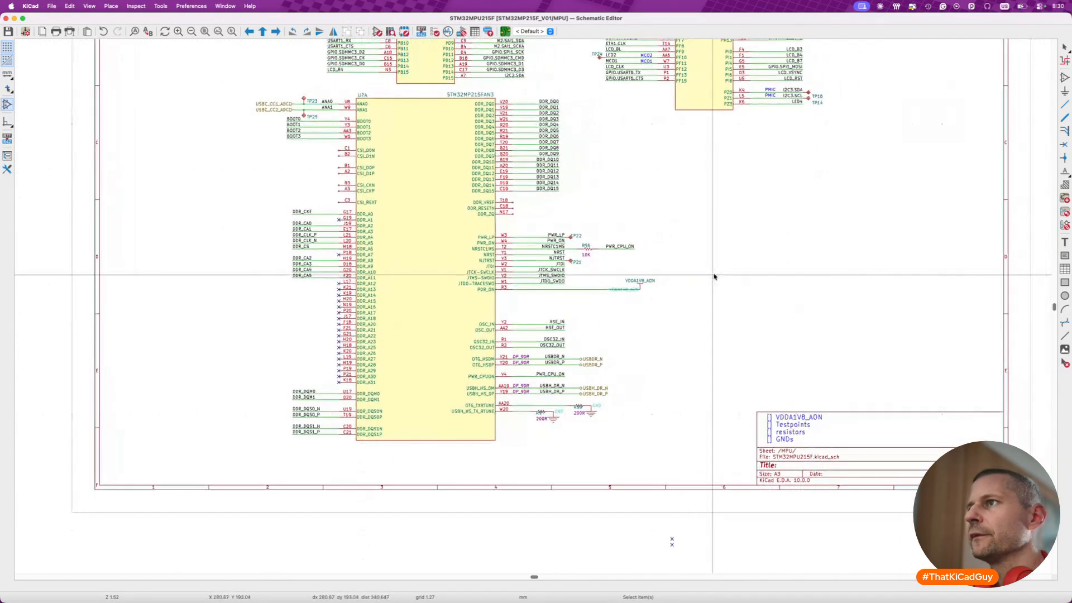
{"action": "scroll", "coordinate": [636, 316], "scroll_direction": "right", "scroll_amount": 6}
{"action": "scroll", "coordinate": [637, 317], "scroll_direction": "up", "scroll_amount": 4}
{"action": "scroll", "coordinate": [637, 317], "scroll_direction": "up", "scroll_amount": 6}
{"action": "scroll", "coordinate": [637, 316], "scroll_direction": "right", "scroll_amount": 3}
{"action": "scroll", "coordinate": [636, 317], "scroll_direction": "down", "scroll_amount": 3}
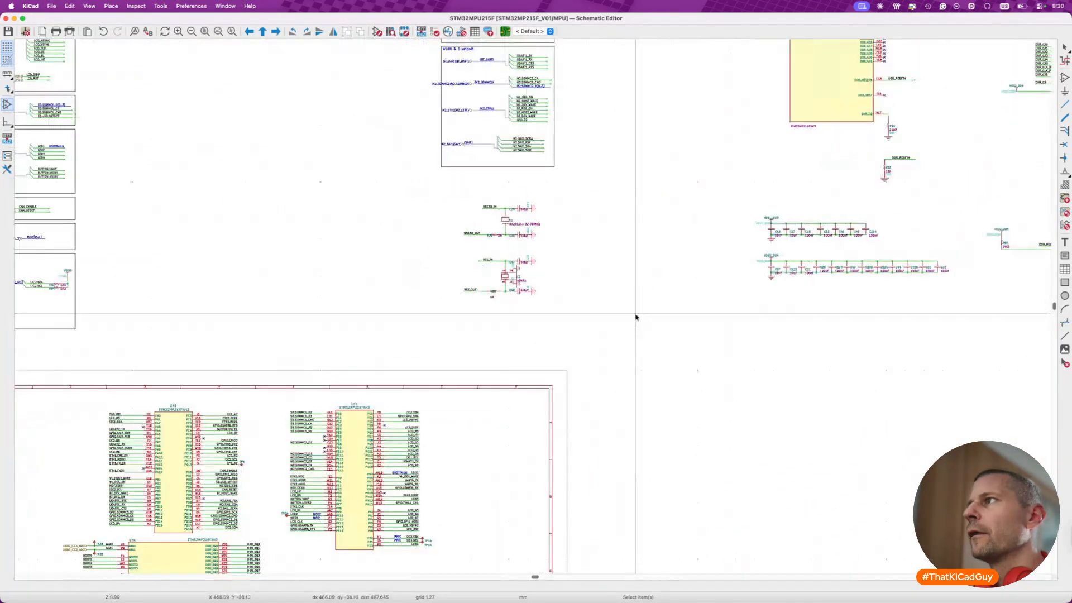
{"action": "scroll", "coordinate": [636, 317], "scroll_direction": "up", "scroll_amount": 3}
{"action": "scroll", "coordinate": [636, 316], "scroll_direction": "right", "scroll_amount": 2}
{"action": "scroll", "coordinate": [800, 306], "scroll_direction": "up", "scroll_amount": 5}
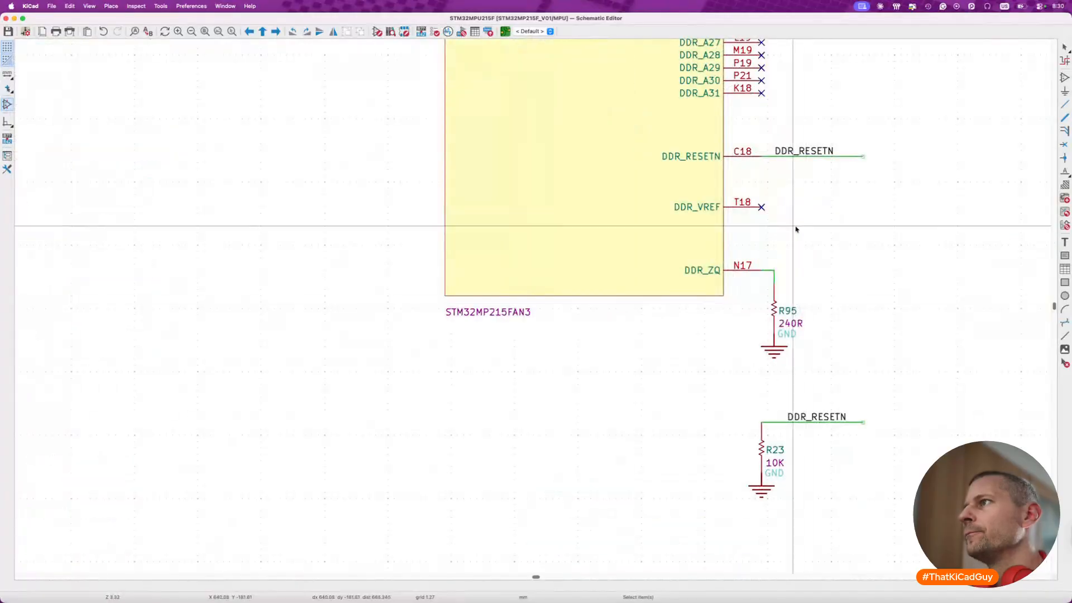
{"action": "scroll", "coordinate": [681, 179], "scroll_direction": "up", "scroll_amount": 1}
{"action": "left_click_drag", "start_coordinate": [646, 129], "coordinate": [924, 184]}
{"action": "key", "text": "m"}
{"action": "scroll", "coordinate": [794, 146], "scroll_direction": "down", "scroll_amount": 6}
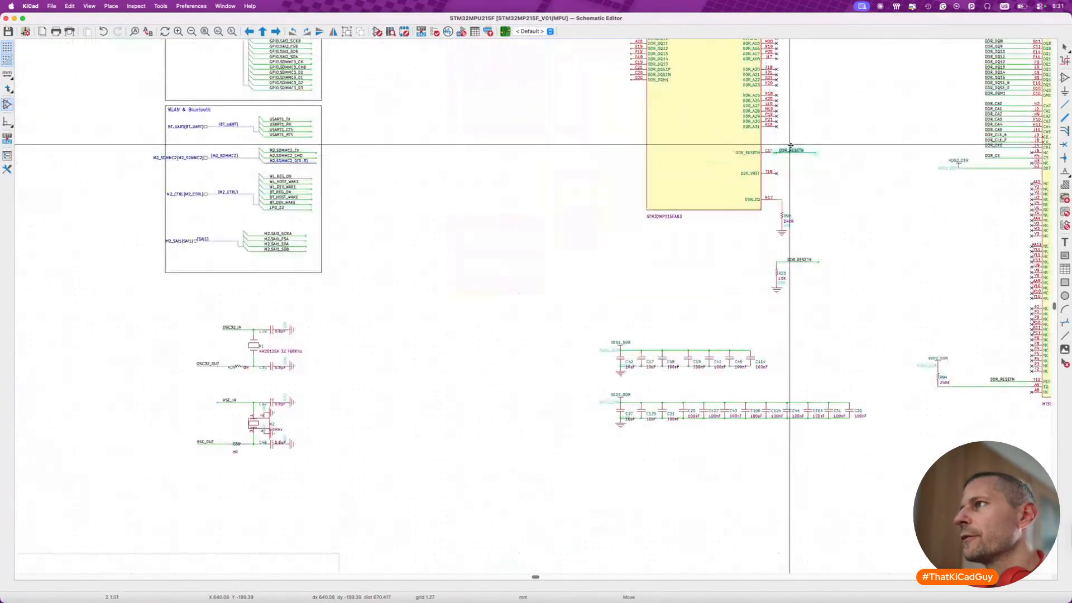
{"action": "scroll", "coordinate": [616, 272], "scroll_direction": "up", "scroll_amount": 4}
{"action": "scroll", "coordinate": [616, 272], "scroll_direction": "down", "scroll_amount": 5}
{"action": "scroll", "coordinate": [616, 272], "scroll_direction": "left", "scroll_amount": 5}
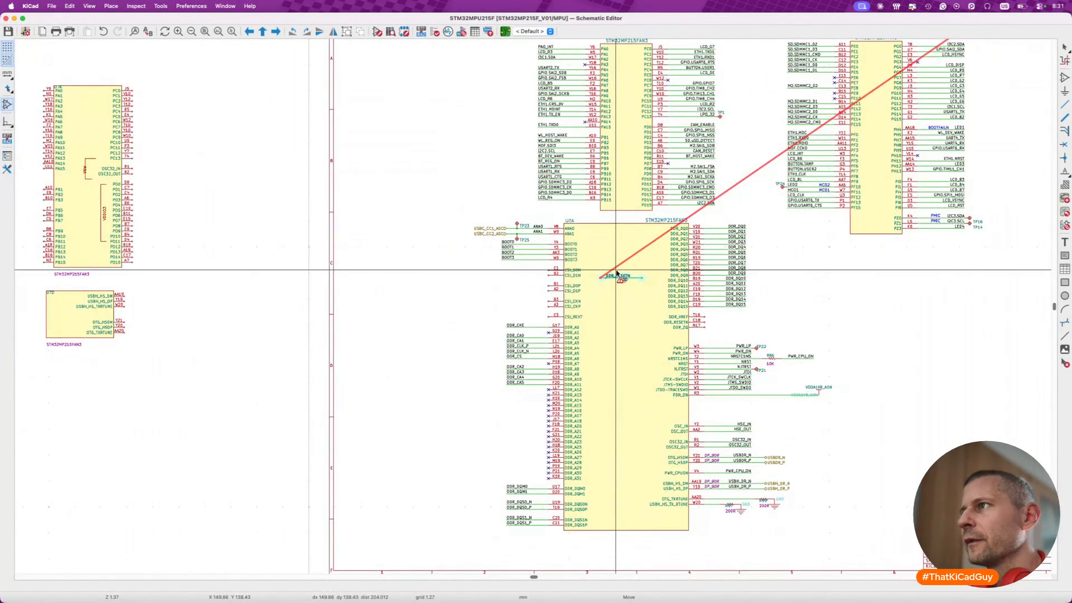
{"action": "scroll", "coordinate": [702, 307], "scroll_direction": "up", "scroll_amount": 5}
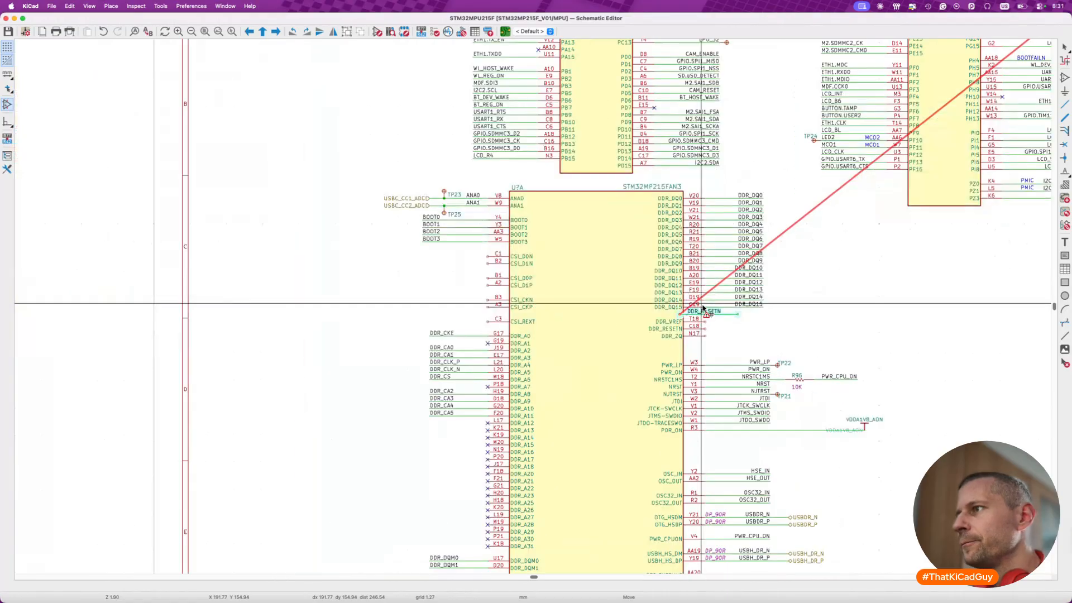
{"action": "left_click", "coordinate": [788, 360]}
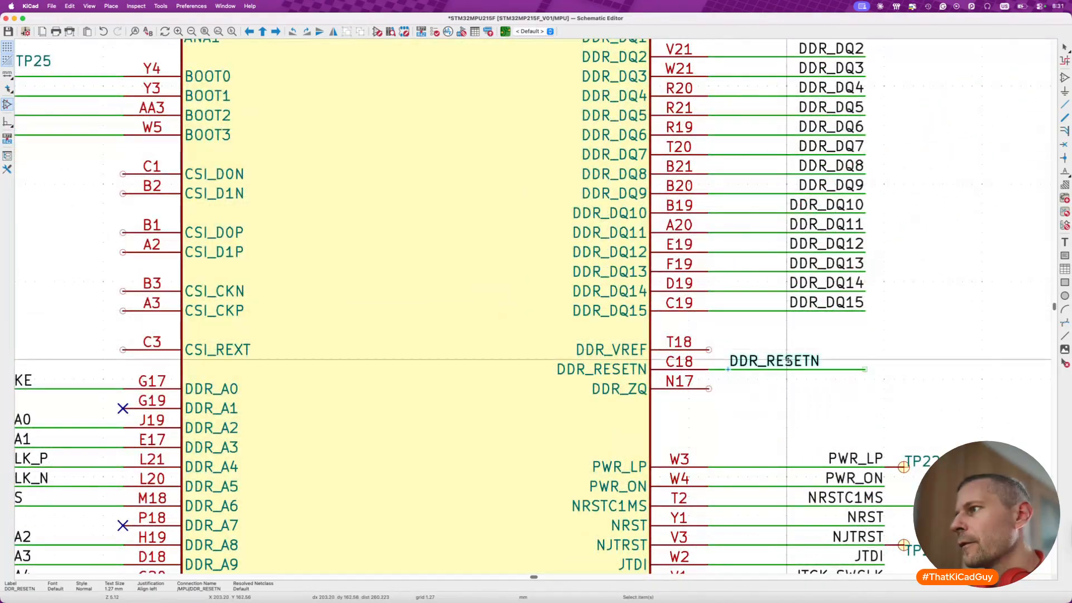
{"action": "key", "text": "m"}
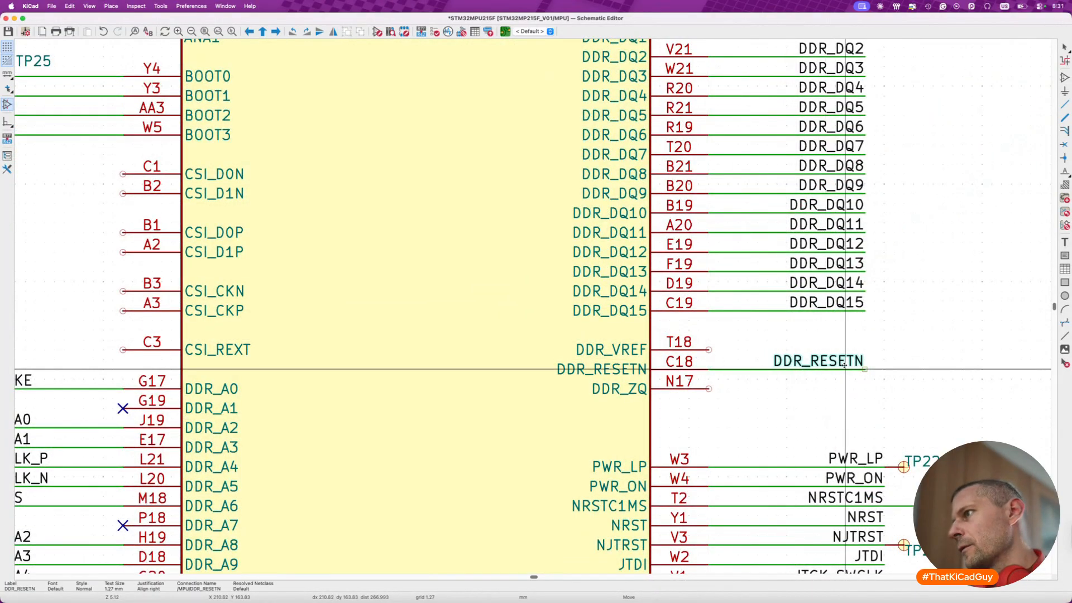
- Move resistor R95 (240R) with its wire stub and GND symbol from the imported DDR symbol to the free area beside unit A's DDR_ZQ pin
{"action": "scroll", "coordinate": [847, 367], "scroll_direction": "down", "scroll_amount": 5}
{"action": "scroll", "coordinate": [847, 367], "scroll_direction": "right", "scroll_amount": 10}
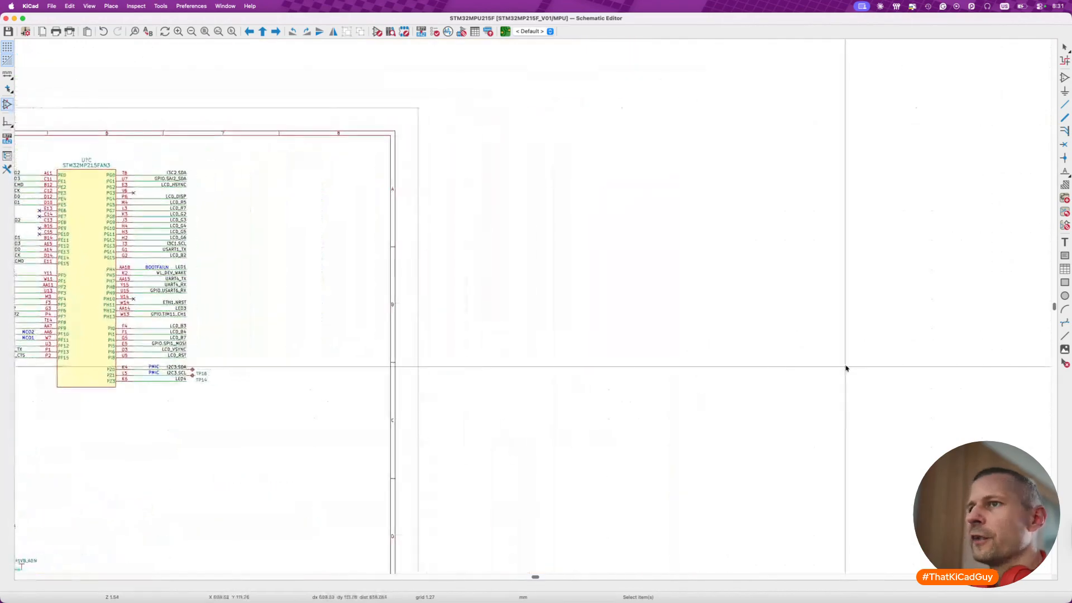
{"action": "scroll", "coordinate": [500, 356], "scroll_direction": "up", "scroll_amount": 8}
{"action": "scroll", "coordinate": [622, 232], "scroll_direction": "up", "scroll_amount": 5}
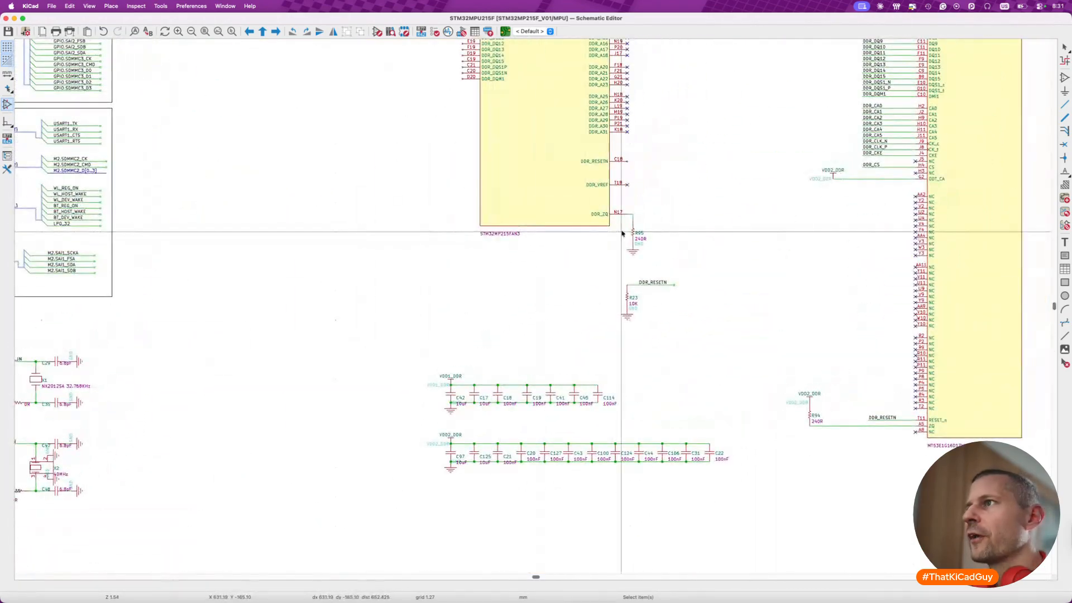
{"action": "scroll", "coordinate": [622, 232], "scroll_direction": "up", "scroll_amount": 5}
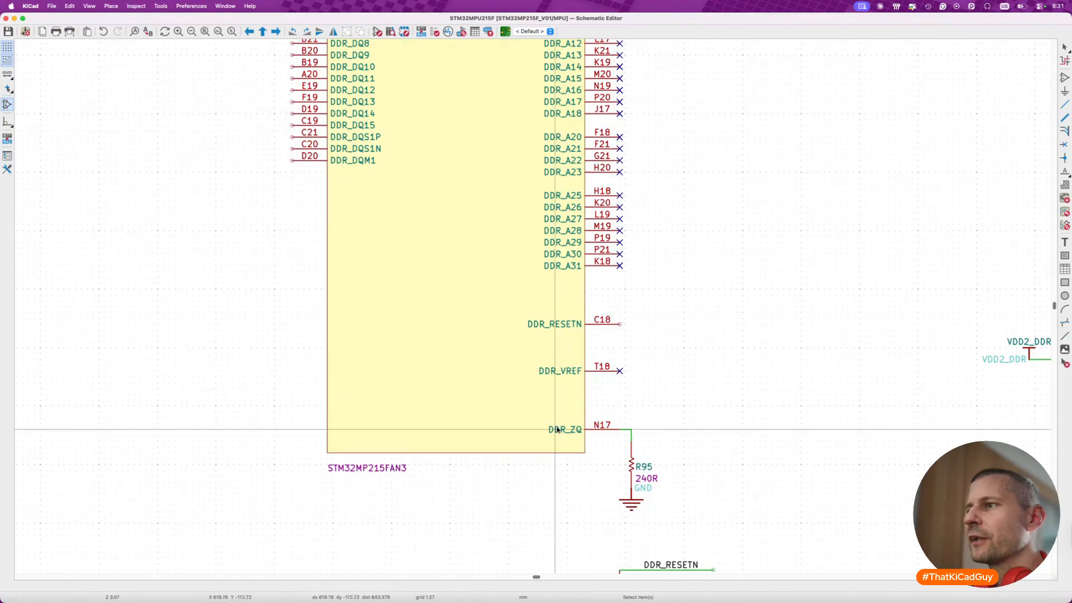
{"action": "scroll", "coordinate": [564, 391], "scroll_direction": "down", "scroll_amount": 5}
{"action": "left_click_drag", "start_coordinate": [556, 298], "coordinate": [727, 424]}
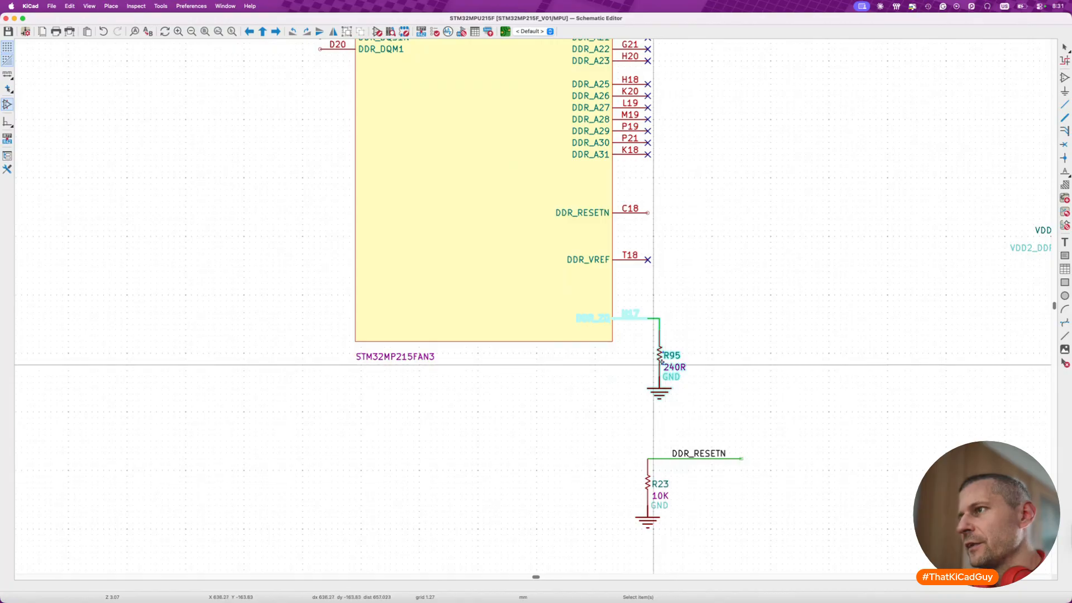
{"action": "scroll", "coordinate": [654, 360], "scroll_direction": "down", "scroll_amount": 3}
{"action": "left_click_drag", "start_coordinate": [654, 360], "coordinate": [557, 410]}
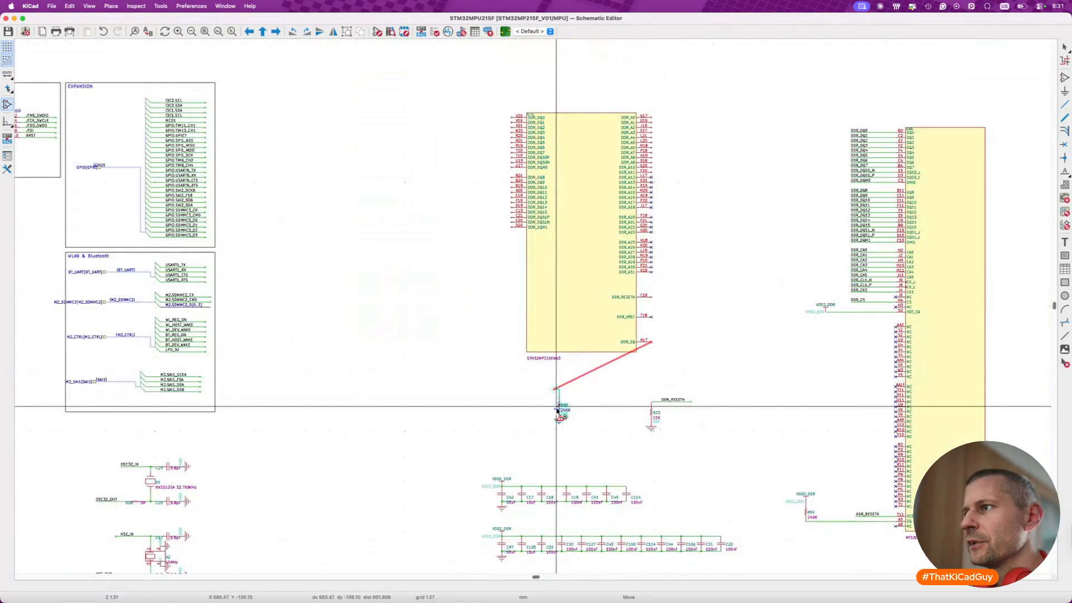
{"action": "scroll", "coordinate": [557, 411], "scroll_direction": "down", "scroll_amount": 10}
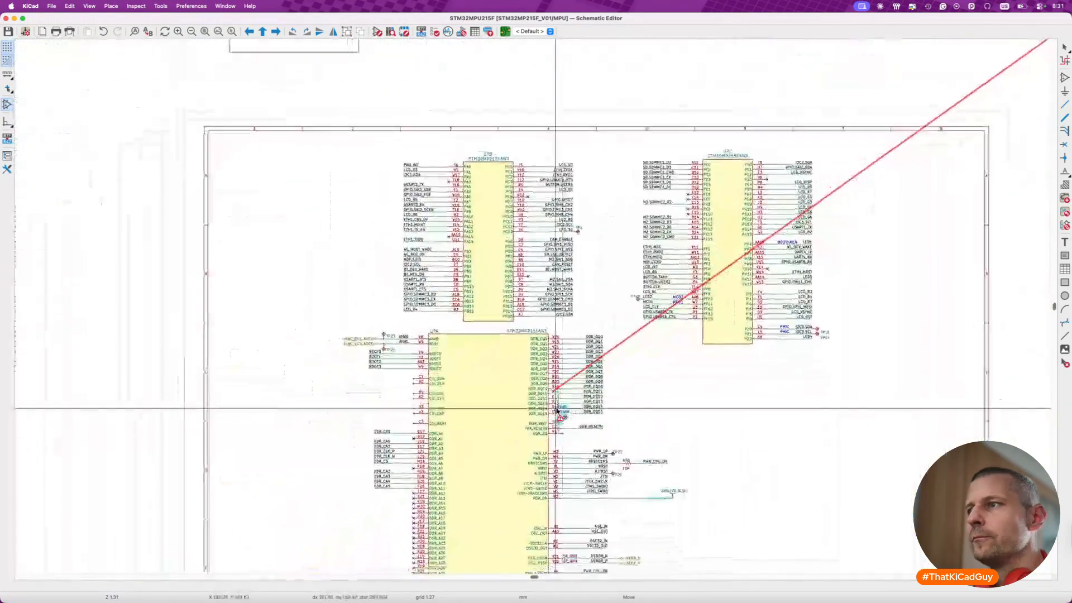
{"action": "left_click_drag", "start_coordinate": [557, 409], "coordinate": [722, 433]}
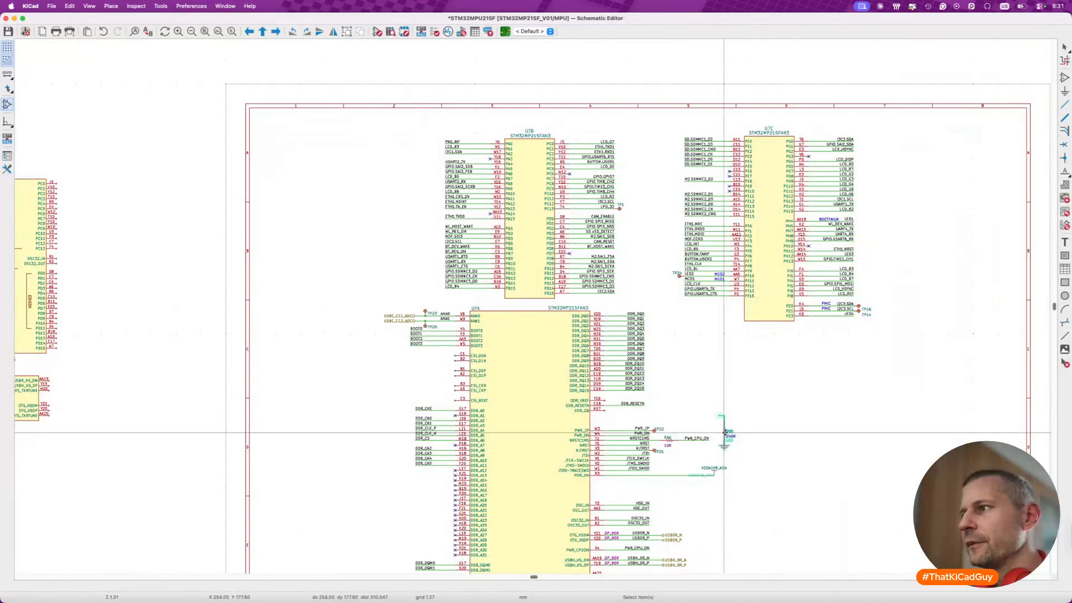
{"action": "scroll", "coordinate": [725, 431], "scroll_direction": "up", "scroll_amount": 3}
{"action": "left_click", "coordinate": [724, 431]}
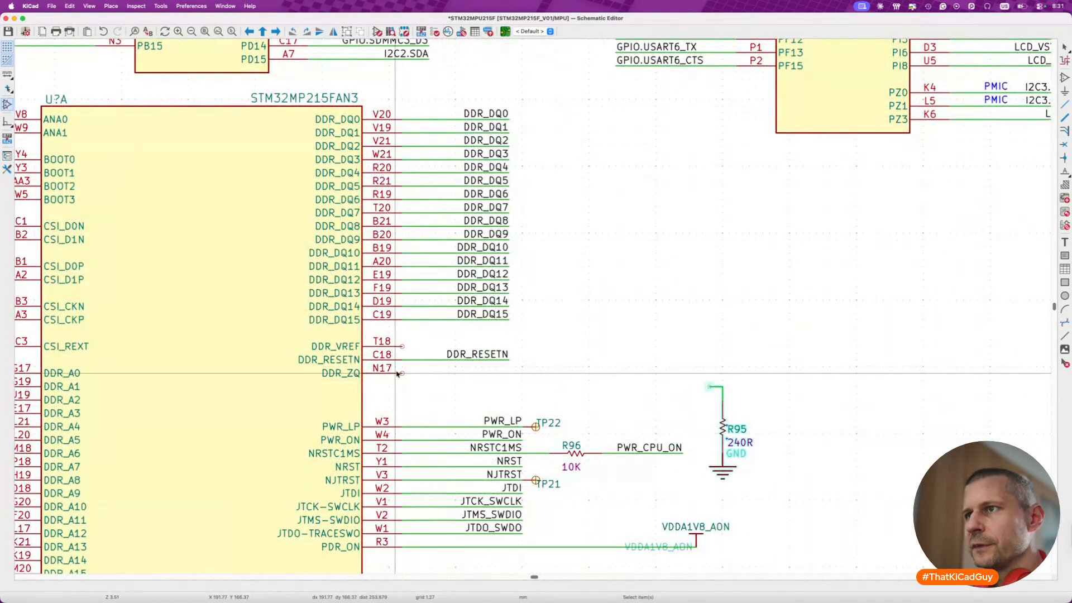
- Wire unit A's pin N17 (DDR_ZQ) toward R95, move R95 with its GND symbol up onto the wire's end, and save
{"action": "key", "text": "w"}
{"action": "double_click", "coordinate": [709, 373]}
{"action": "key", "text": "Escape"}
{"action": "left_click_drag", "start_coordinate": [697, 378], "coordinate": [784, 494]}
{"action": "key", "text": "m"}
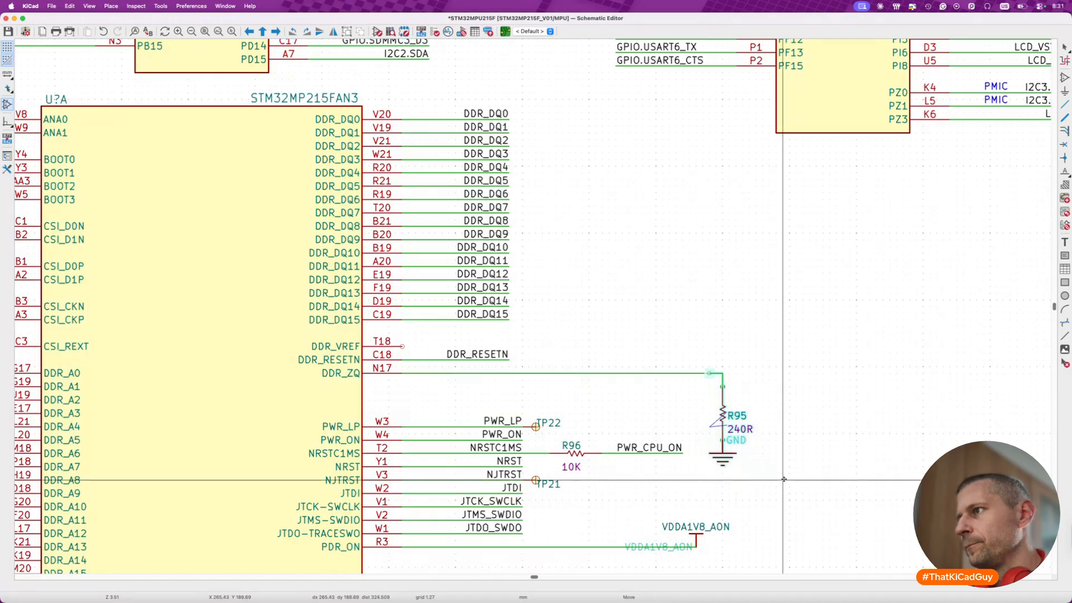
{"action": "key", "text": "super+s"}
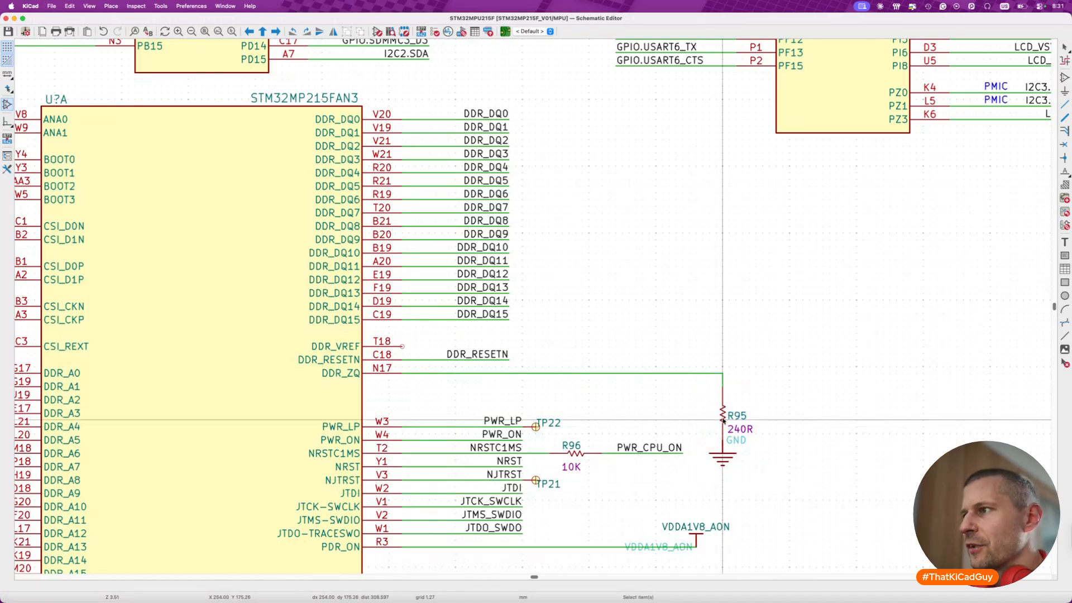
- Line up the VDDA1V8_AON power symbol on the PDR_ON wire vertically below R95, and save the schematic
{"action": "scroll", "coordinate": [744, 461], "scroll_direction": "down", "scroll_amount": 4}
{"action": "left_click_drag", "start_coordinate": [689, 481], "coordinate": [757, 514]}
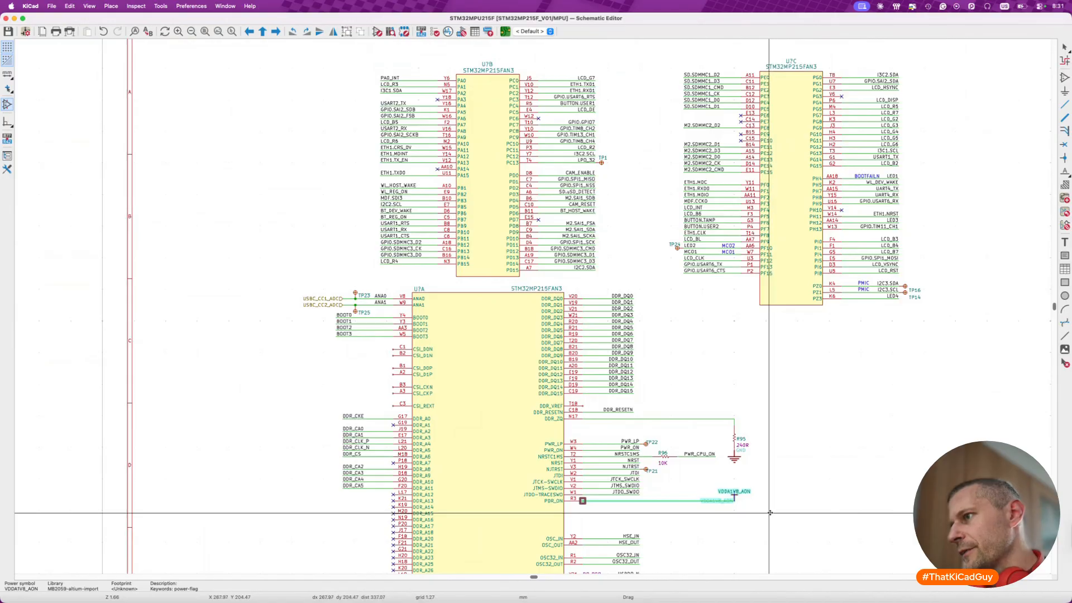
{"action": "left_click", "coordinate": [769, 513]}
{"action": "key", "text": "Escape"}
{"action": "key", "text": "super+s"}
- Place a no-connect flag on unit A's pin T18 (DDR_VREF)
{"action": "scroll", "coordinate": [743, 510], "scroll_direction": "down", "scroll_amount": 10}
{"action": "scroll", "coordinate": [743, 510], "scroll_direction": "right", "scroll_amount": 8}
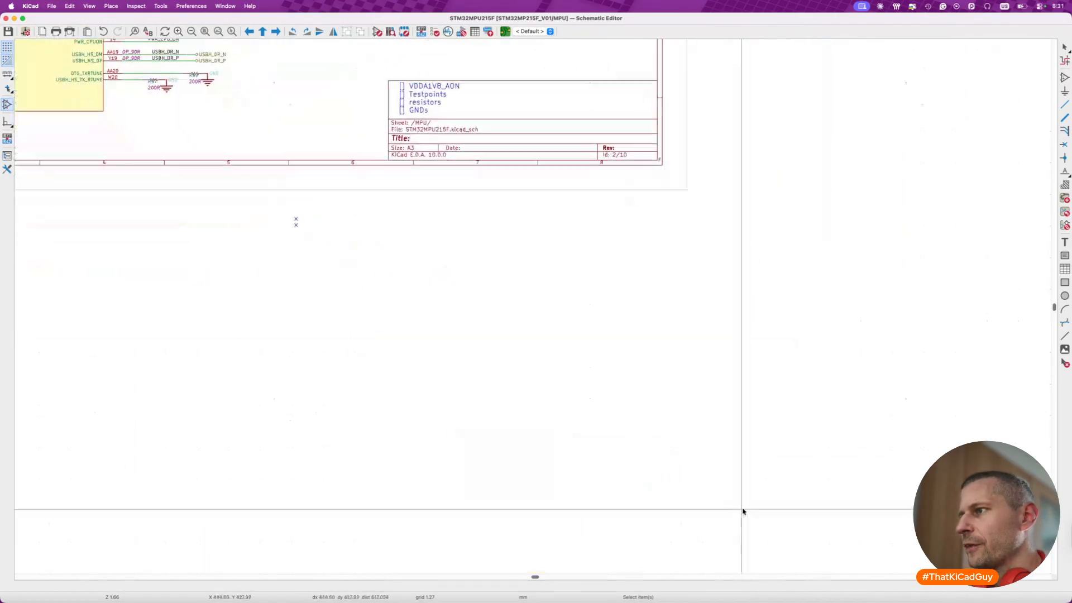
{"action": "scroll", "coordinate": [462, 148], "scroll_direction": "up", "scroll_amount": 6}
{"action": "scroll", "coordinate": [463, 148], "scroll_direction": "left", "scroll_amount": 4}
{"action": "scroll", "coordinate": [462, 148], "scroll_direction": "up", "scroll_amount": 8}
{"action": "scroll", "coordinate": [462, 148], "scroll_direction": "left", "scroll_amount": 5}
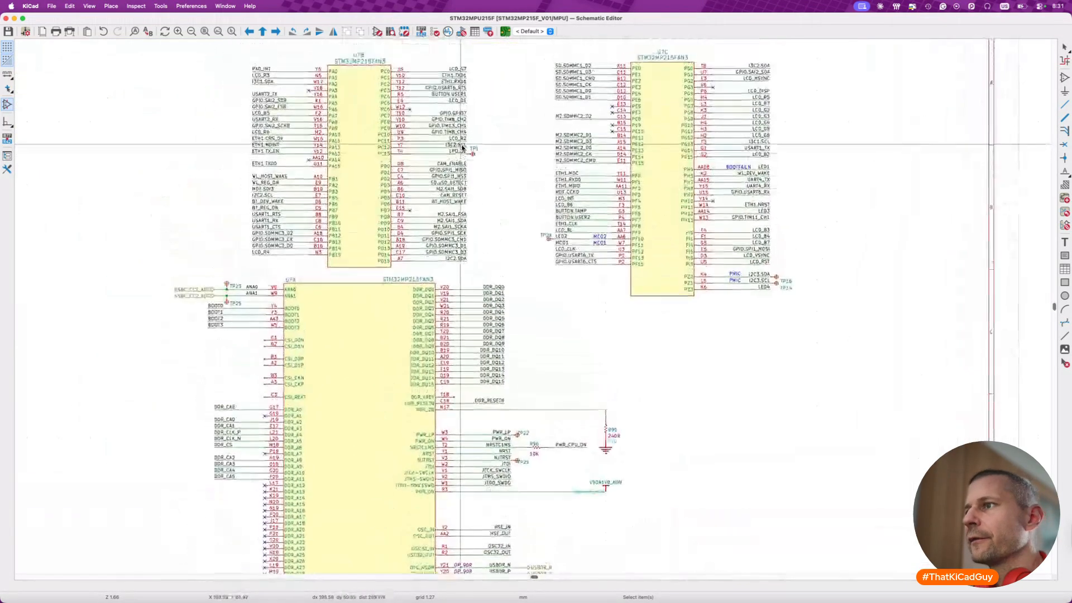
{"action": "scroll", "coordinate": [543, 459], "scroll_direction": "up", "scroll_amount": 4}
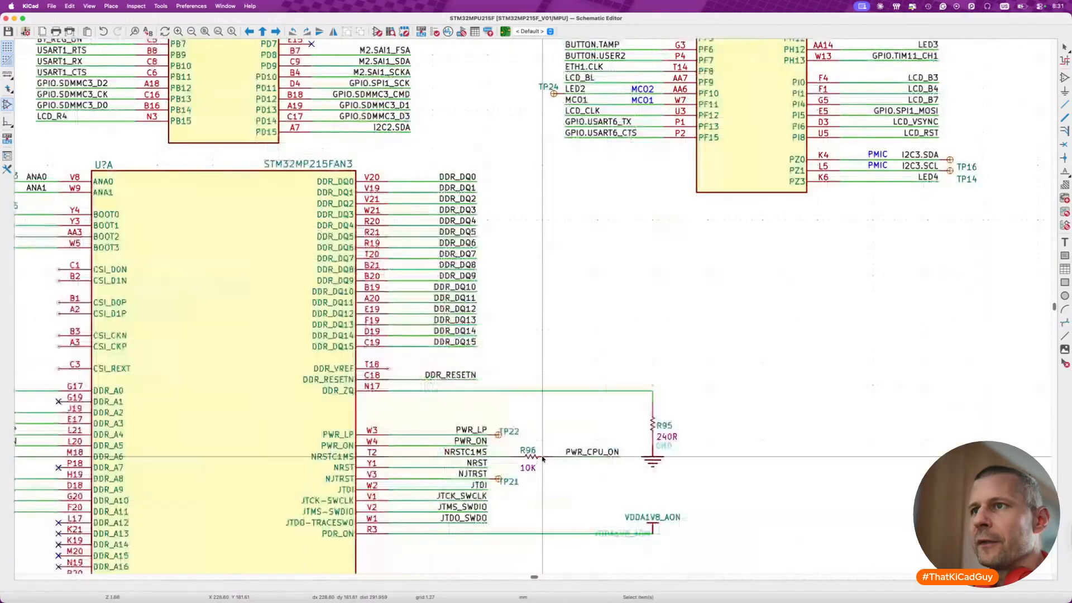
{"action": "key", "text": "Escape"}
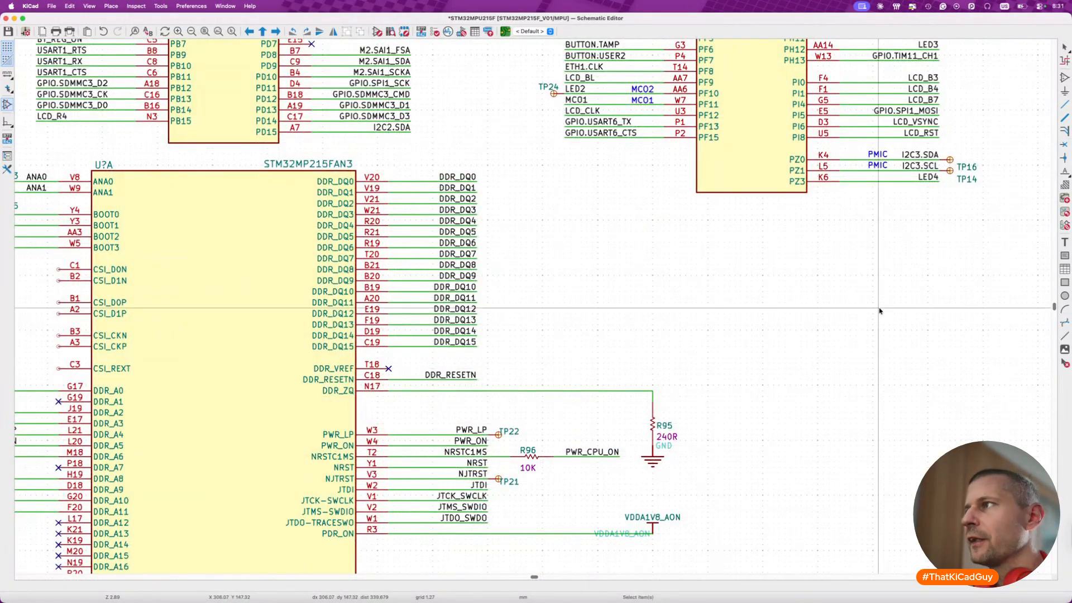
- Move resistor R23 (10K) with its DDR_RESETN label and GND symbol from the imported DDR reference block to the free area beside R95
{"action": "scroll", "coordinate": [880, 308], "scroll_direction": "right", "scroll_amount": 15}
{"action": "scroll", "coordinate": [880, 309], "scroll_direction": "up", "scroll_amount": 5}
{"action": "scroll", "coordinate": [689, 385], "scroll_direction": "up", "scroll_amount": 10}
{"action": "scroll", "coordinate": [688, 385], "scroll_direction": "right", "scroll_amount": 3}
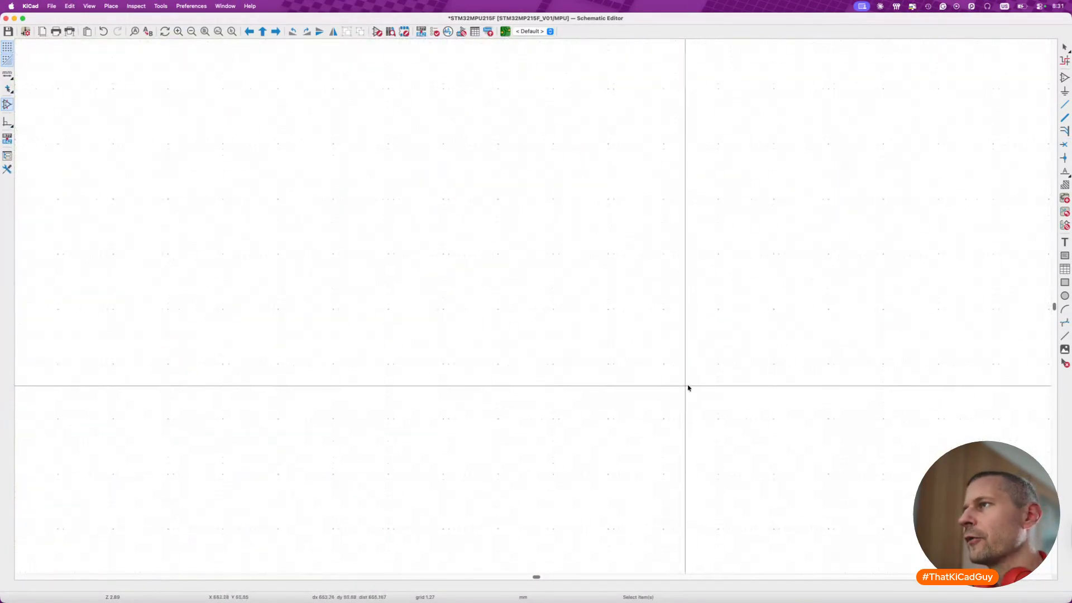
{"action": "left_click_drag", "start_coordinate": [479, 197], "coordinate": [673, 362]}
{"action": "scroll", "coordinate": [674, 360], "scroll_direction": "down", "scroll_amount": 10}
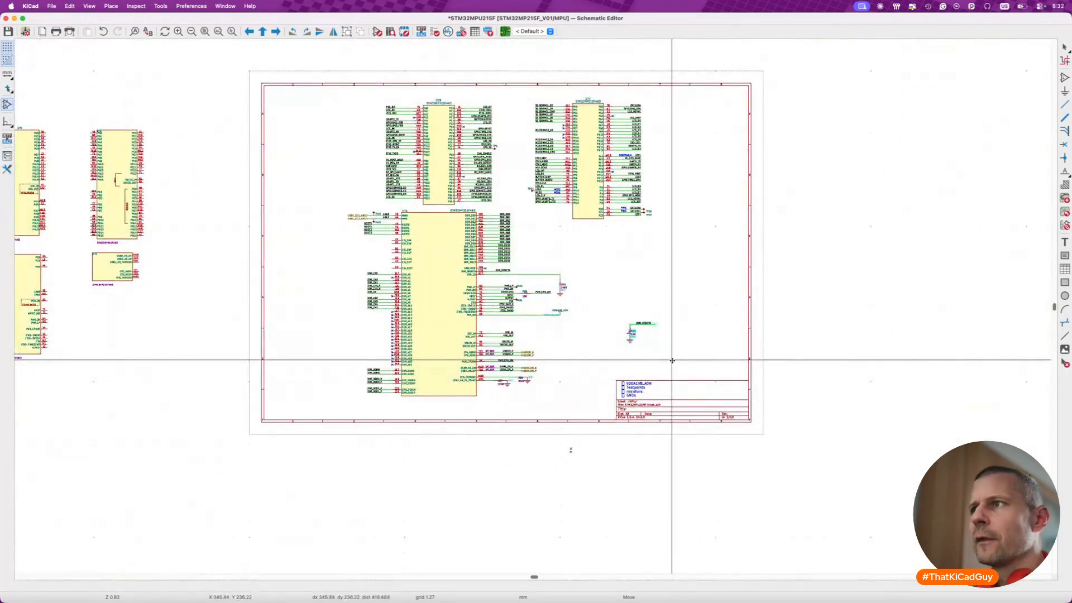
{"action": "scroll", "coordinate": [674, 361], "scroll_direction": "up", "scroll_amount": 5}
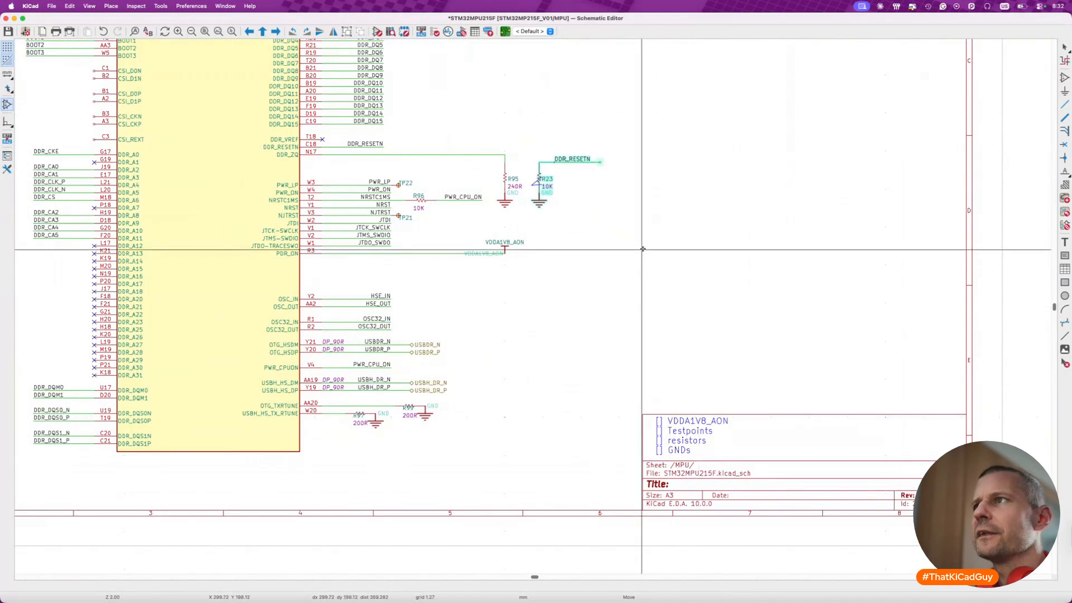
{"action": "left_click", "coordinate": [597, 236]}
- Lower R23 with its GND symbol until it is level with R95, keeping its wire attached
{"action": "left_click_drag", "start_coordinate": [527, 153], "coordinate": [571, 226]}
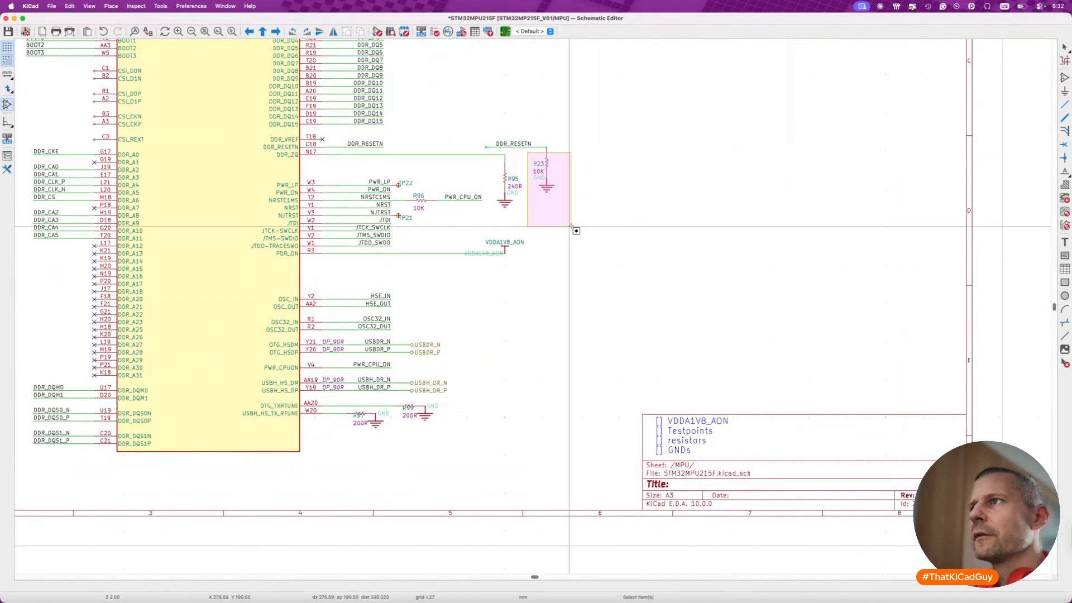
{"action": "key", "text": "g"}
{"action": "left_click", "coordinate": [571, 244]}
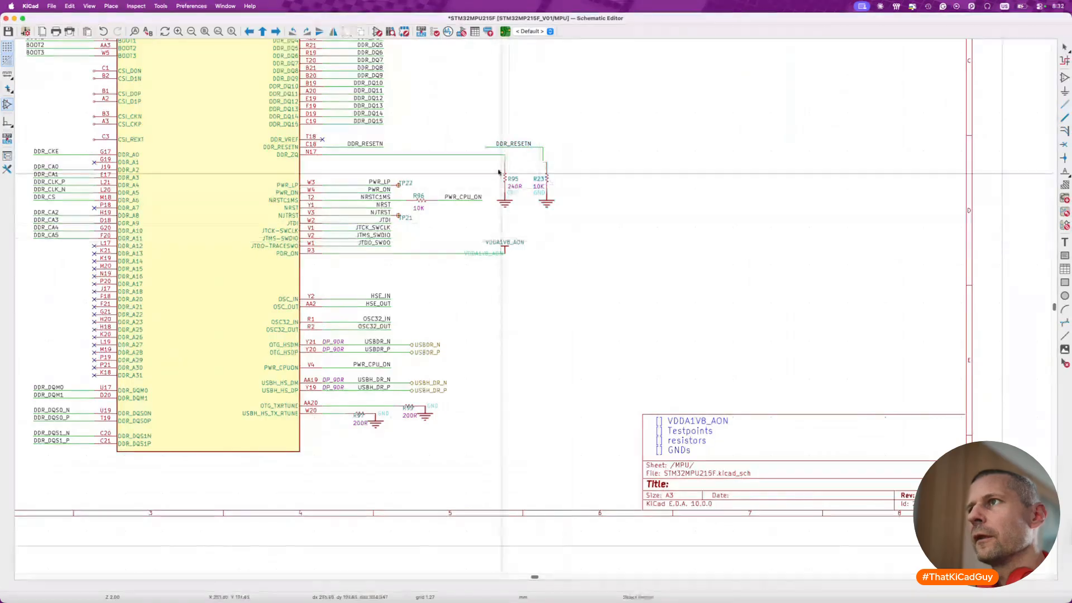
- Wire unit A's DDR_RESETN net through to R23, removing the duplicate label and straightening the vertical wire above the resistor
{"action": "key", "text": "w"}
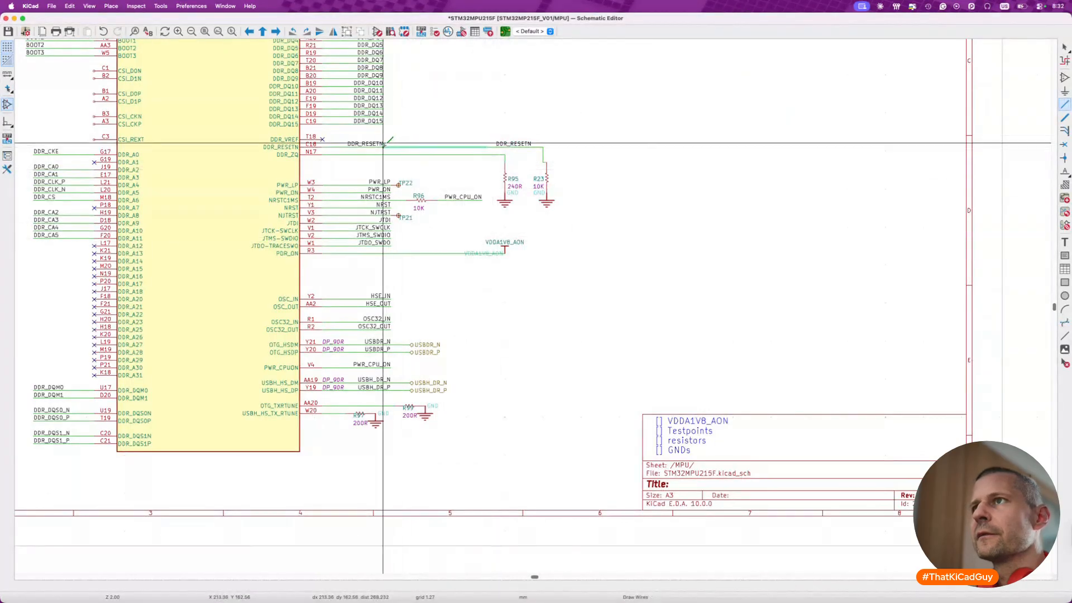
{"action": "key", "text": "Delete"}
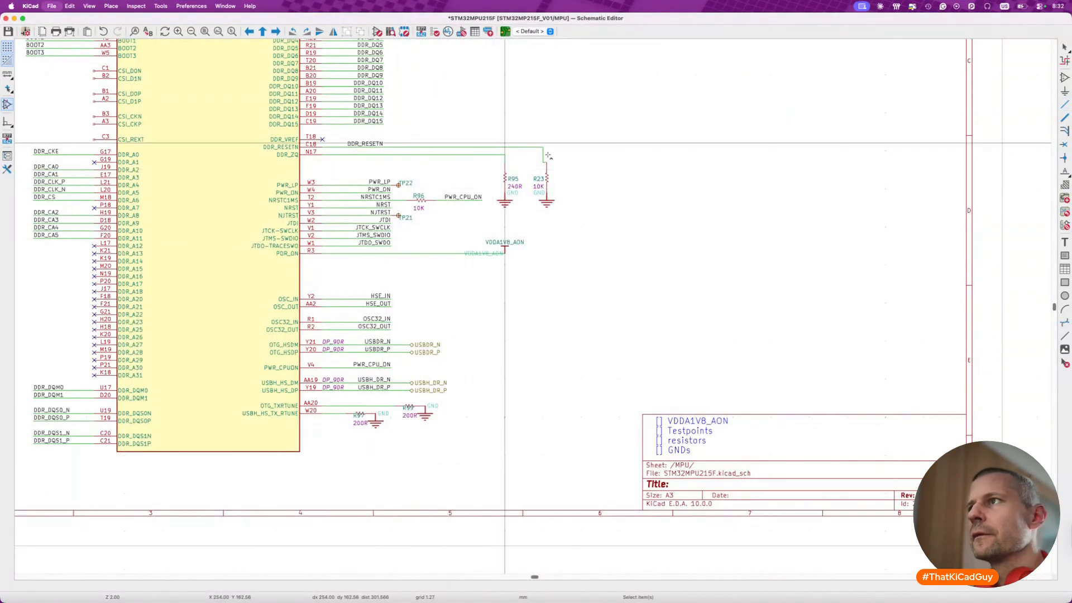
{"action": "scroll", "coordinate": [548, 155], "scroll_direction": "up", "scroll_amount": 3}
{"action": "left_click_drag", "start_coordinate": [539, 159], "coordinate": [546, 167]}
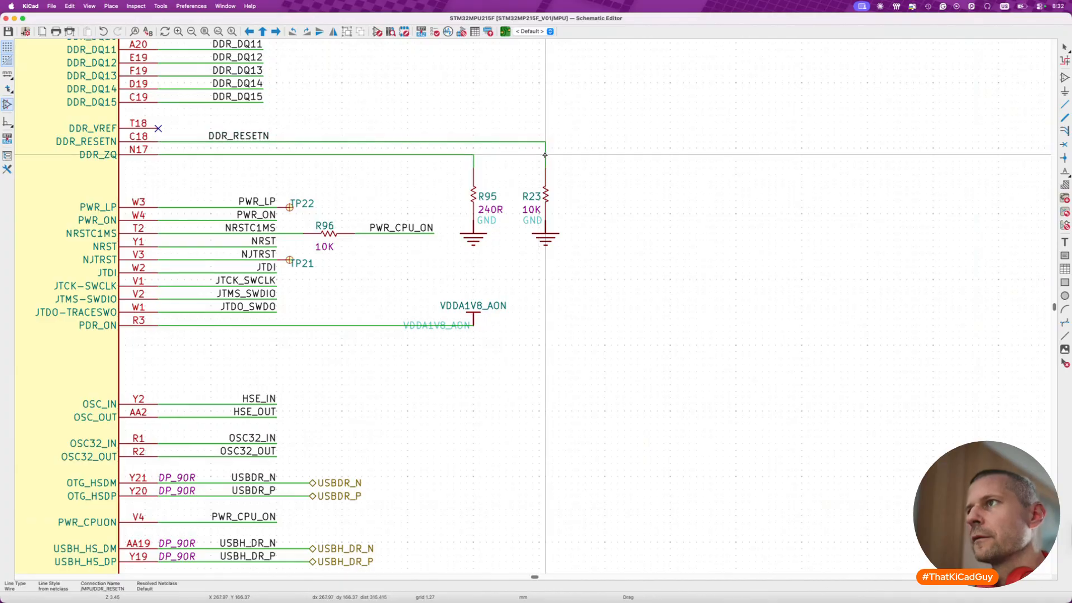
{"action": "key", "text": "super+s"}
- Shift the DDR_RESETN label along its wire to line up with the DDR_DQ labels above, and save the schematic
{"action": "left_click", "coordinate": [252, 129]}
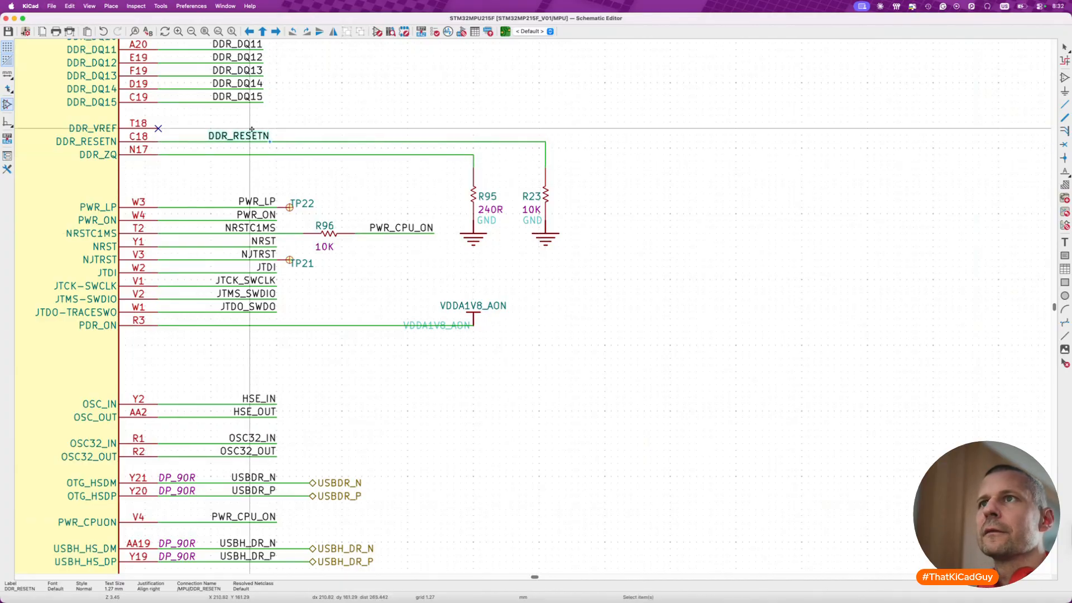
{"action": "left_click", "coordinate": [243, 191]}
{"action": "key", "text": "super+s"}
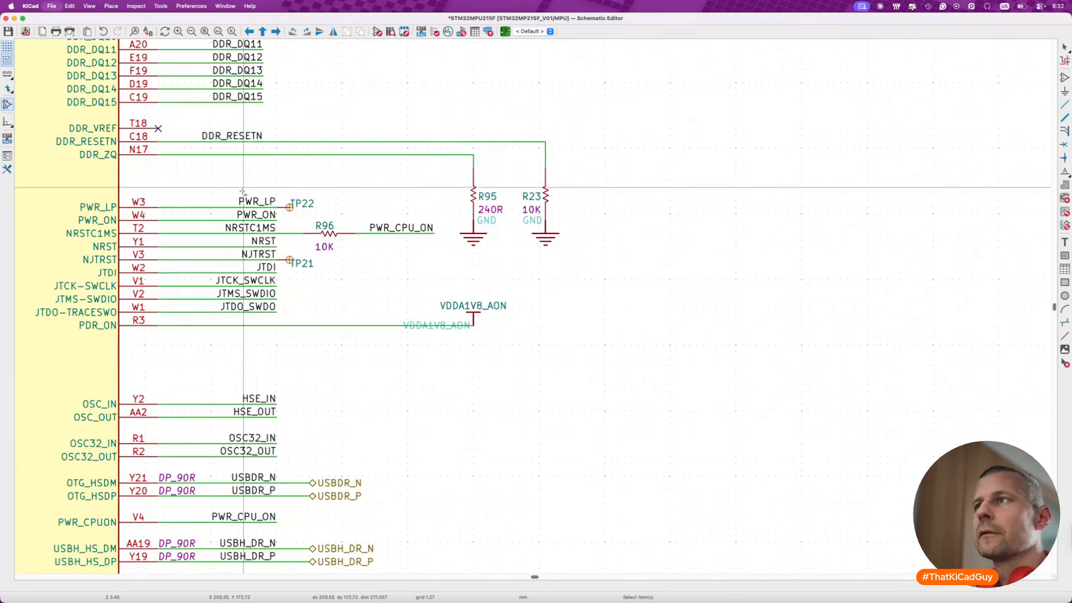
{"action": "scroll", "coordinate": [558, 240], "scroll_direction": "down", "scroll_amount": 5}
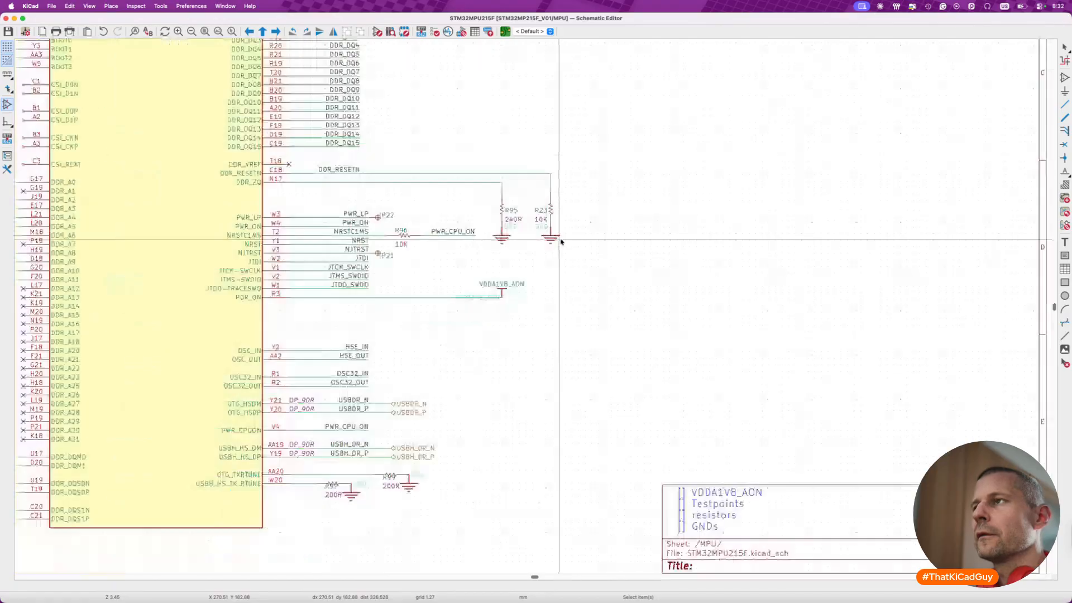
{"action": "key", "text": "super+s"}
- Examine the remaining imported DDR blocks: the processor's DDR unit, the decoupling capacitor rows and the LPDDR4 memory symbols
{"action": "scroll", "coordinate": [564, 258], "scroll_direction": "down", "scroll_amount": 6}
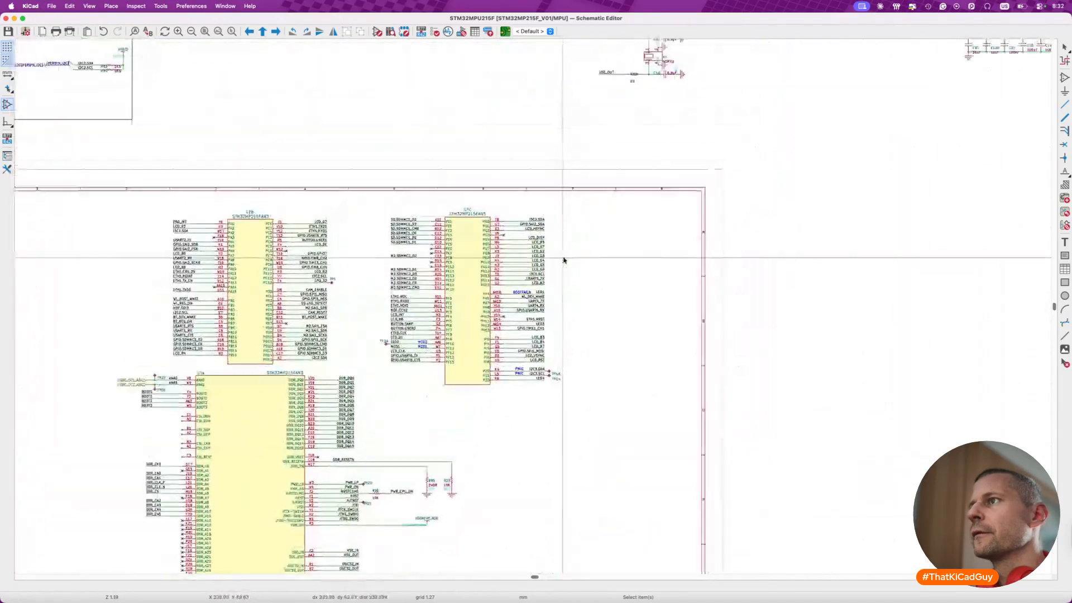
{"action": "scroll", "coordinate": [622, 314], "scroll_direction": "right", "scroll_amount": 3}
{"action": "scroll", "coordinate": [621, 314], "scroll_direction": "down", "scroll_amount": 1}
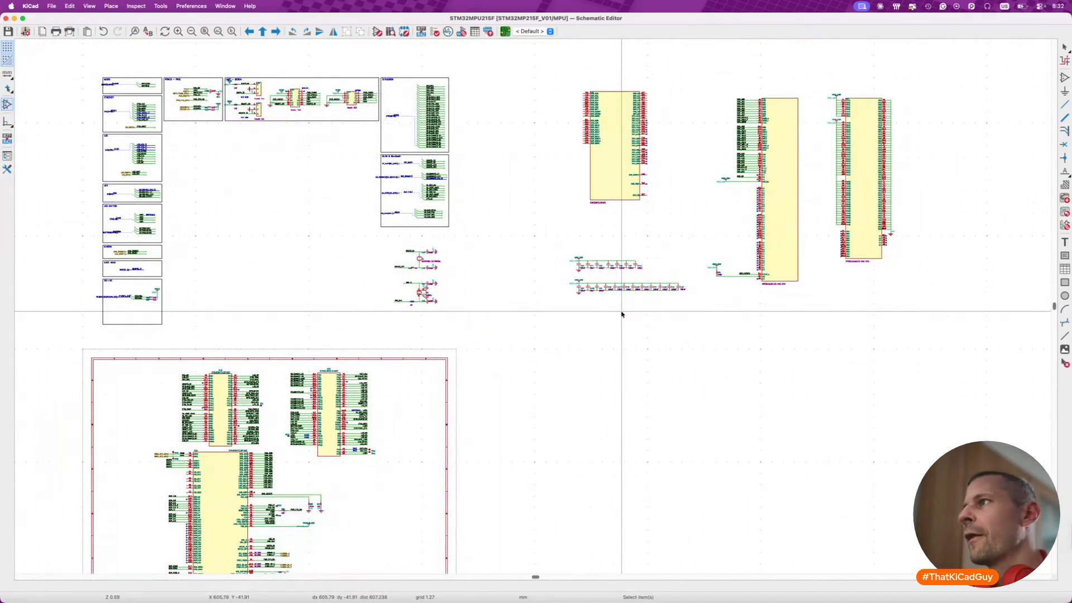
{"action": "scroll", "coordinate": [626, 267], "scroll_direction": "up", "scroll_amount": 7}
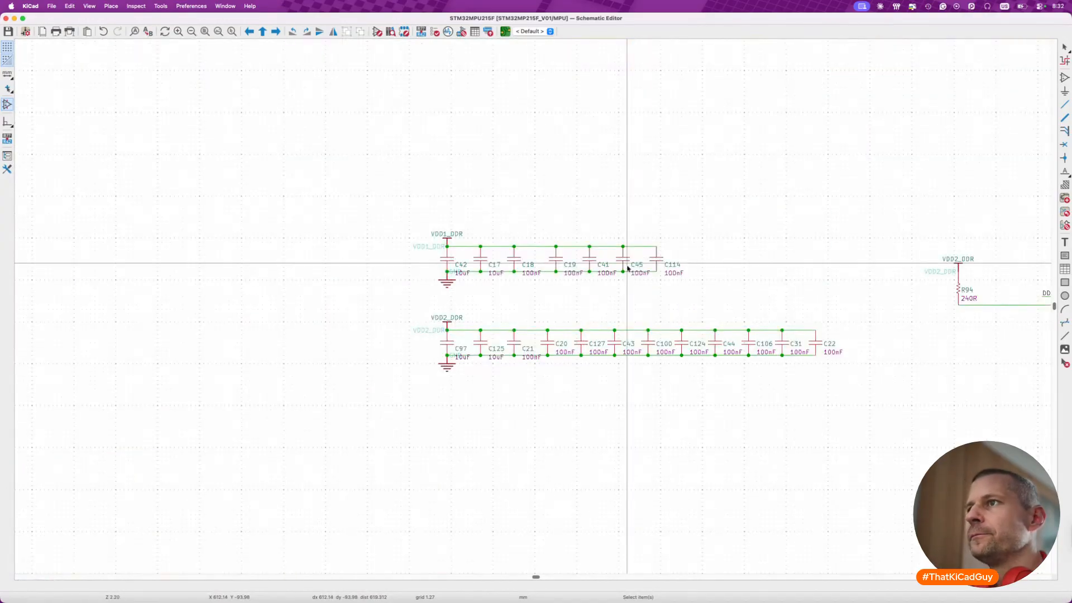
{"action": "scroll", "coordinate": [628, 268], "scroll_direction": "up", "scroll_amount": 4}
{"action": "scroll", "coordinate": [628, 269], "scroll_direction": "right", "scroll_amount": 3}
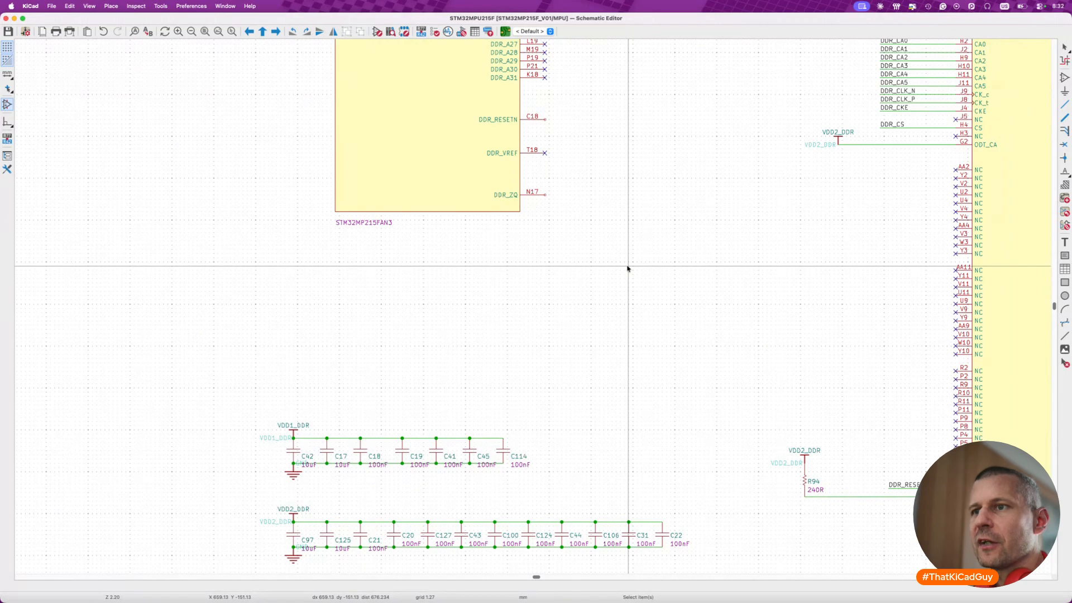
{"action": "scroll", "coordinate": [627, 268], "scroll_direction": "down", "scroll_amount": 3}
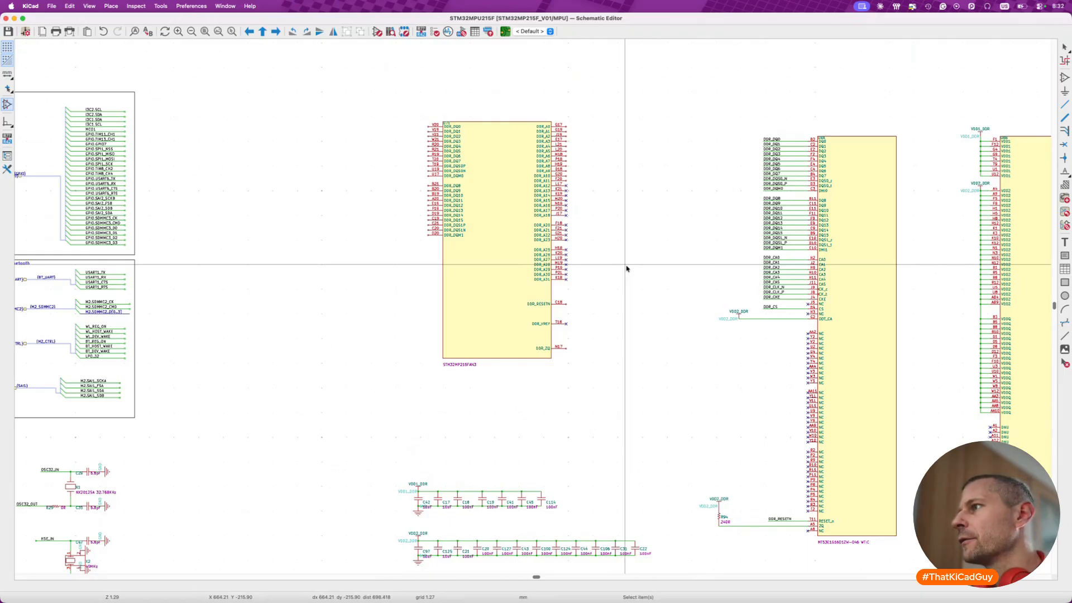
{"action": "scroll", "coordinate": [628, 268], "scroll_direction": "right", "scroll_amount": 5}
{"action": "scroll", "coordinate": [627, 268], "scroll_direction": "down", "scroll_amount": 2}
{"action": "scroll", "coordinate": [627, 269], "scroll_direction": "right", "scroll_amount": 1}
{"action": "left_click_drag", "start_coordinate": [814, 72], "coordinate": [858, 158]}
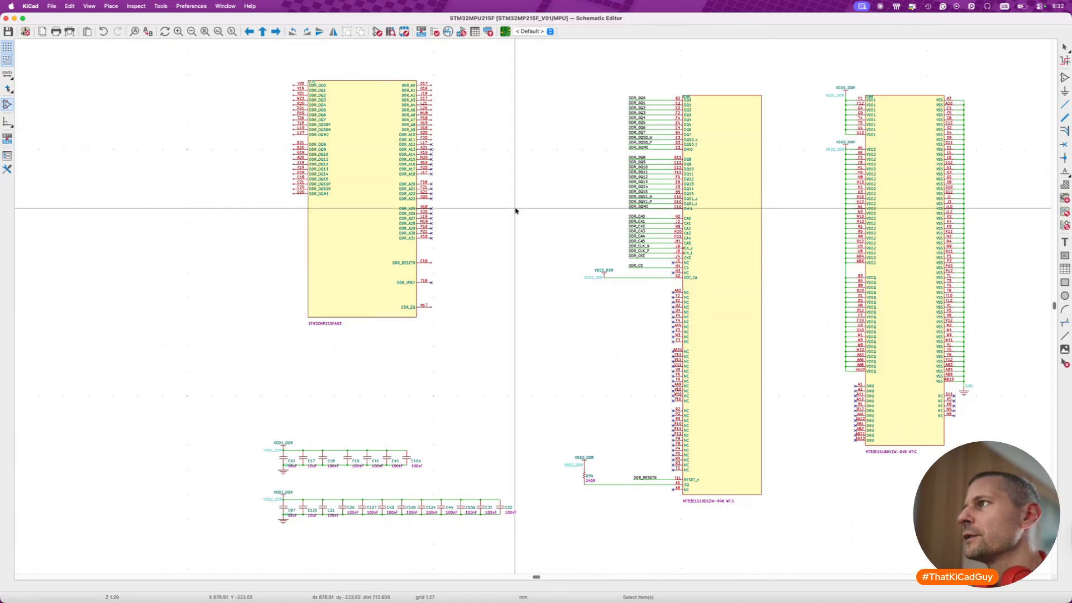
{"action": "scroll", "coordinate": [515, 211], "scroll_direction": "down", "scroll_amount": 5}
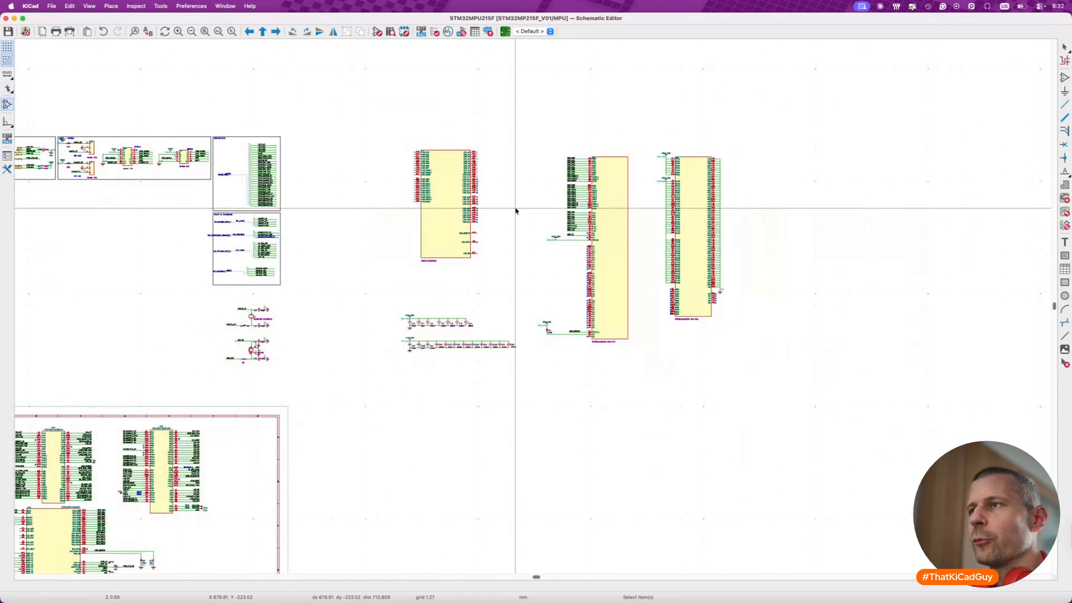
{"action": "scroll", "coordinate": [516, 210], "scroll_direction": "up", "scroll_amount": 2}
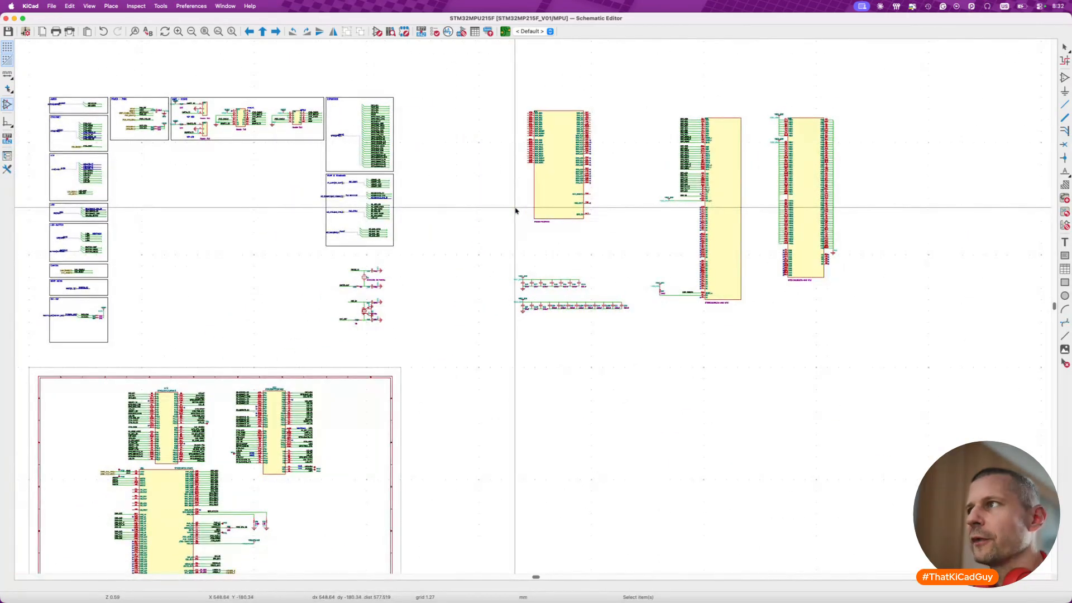
- Move the imported STM32MP215FAN3 DDR unit below the other used processor units outside the page's left edge, and save
{"action": "left_click_drag", "start_coordinate": [491, 89], "coordinate": [617, 250]}
{"action": "scroll", "coordinate": [616, 247], "scroll_direction": "left", "scroll_amount": 7}
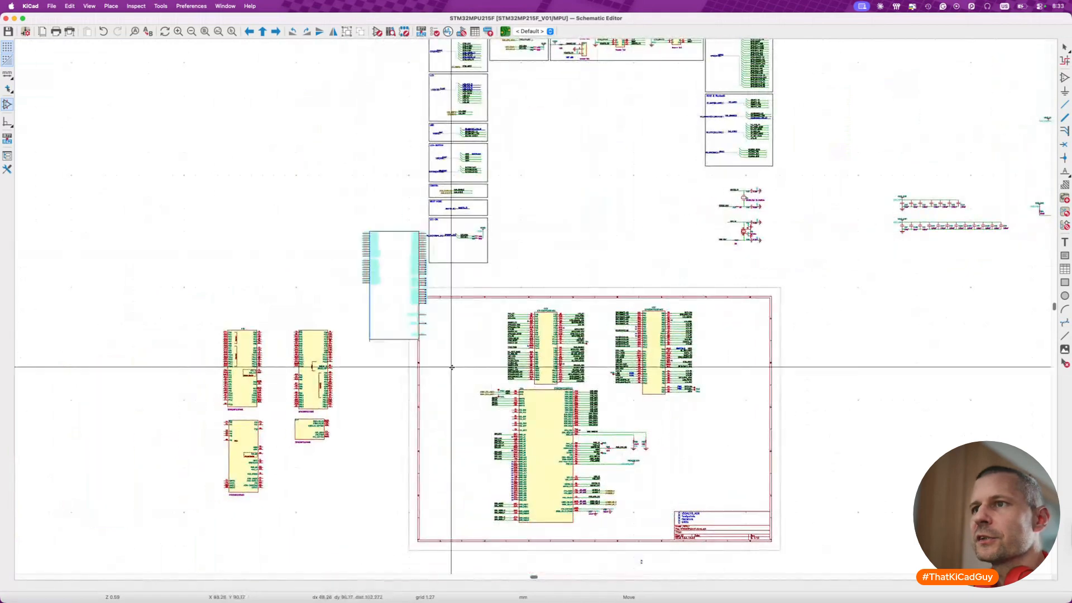
{"action": "scroll", "coordinate": [450, 366], "scroll_direction": "down", "scroll_amount": 3}
{"action": "left_click", "coordinate": [473, 480]}
{"action": "scroll", "coordinate": [449, 348], "scroll_direction": "up", "scroll_amount": 5}
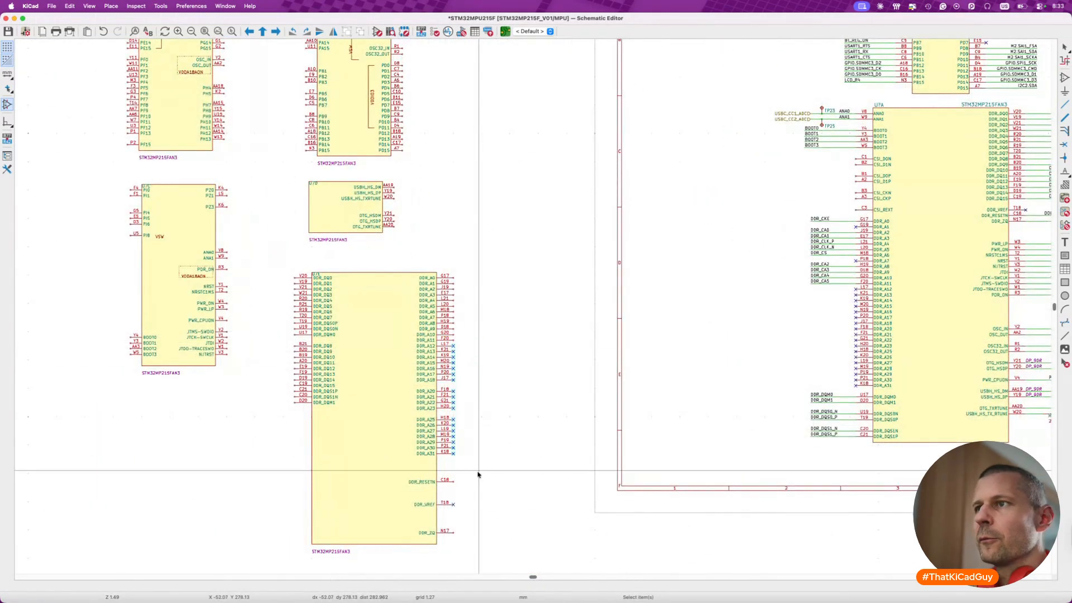
{"action": "key", "text": "super+s"}
- Cut both LPDDR4 memory symbols with their wiring and the VDD1_DDR and VDD2_DDR capacitor rows from the MPU sheet
{"action": "scroll", "coordinate": [478, 473], "scroll_direction": "down", "scroll_amount": 6}
{"action": "scroll", "coordinate": [478, 473], "scroll_direction": "right", "scroll_amount": 12}
{"action": "scroll", "coordinate": [463, 391], "scroll_direction": "left", "scroll_amount": 11}
{"action": "scroll", "coordinate": [649, 238], "scroll_direction": "right", "scroll_amount": 12}
{"action": "left_click_drag", "start_coordinate": [467, 158], "coordinate": [822, 402]}
{"action": "key", "text": "Delete"}
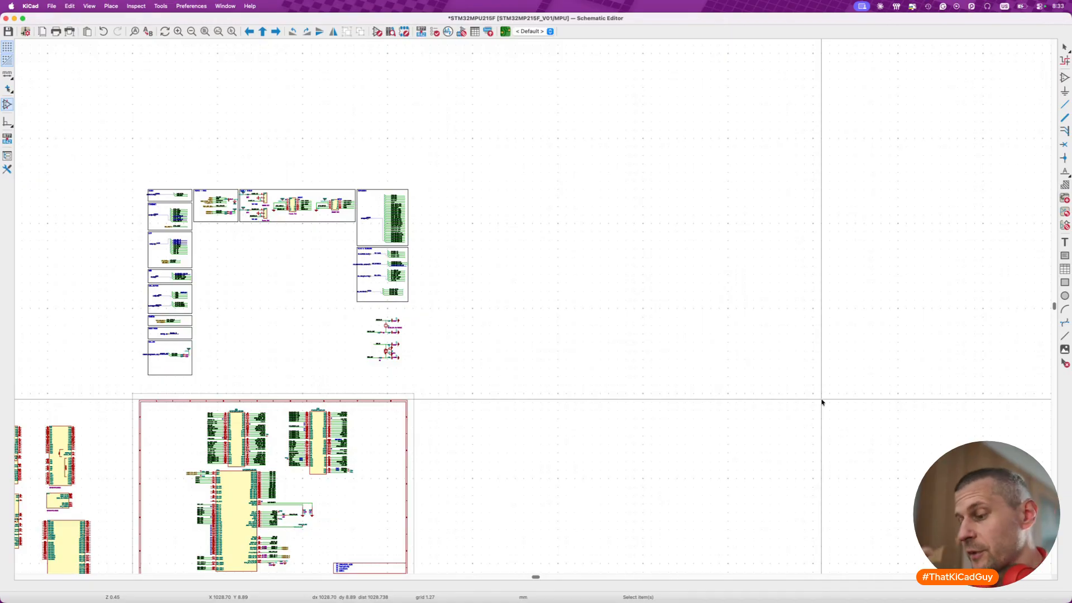
- Go to the DDR sheet via the root sheet and paste the LPDDR4 symbols and capacitor rows there
{"action": "key", "text": "alt+BackSpace"}
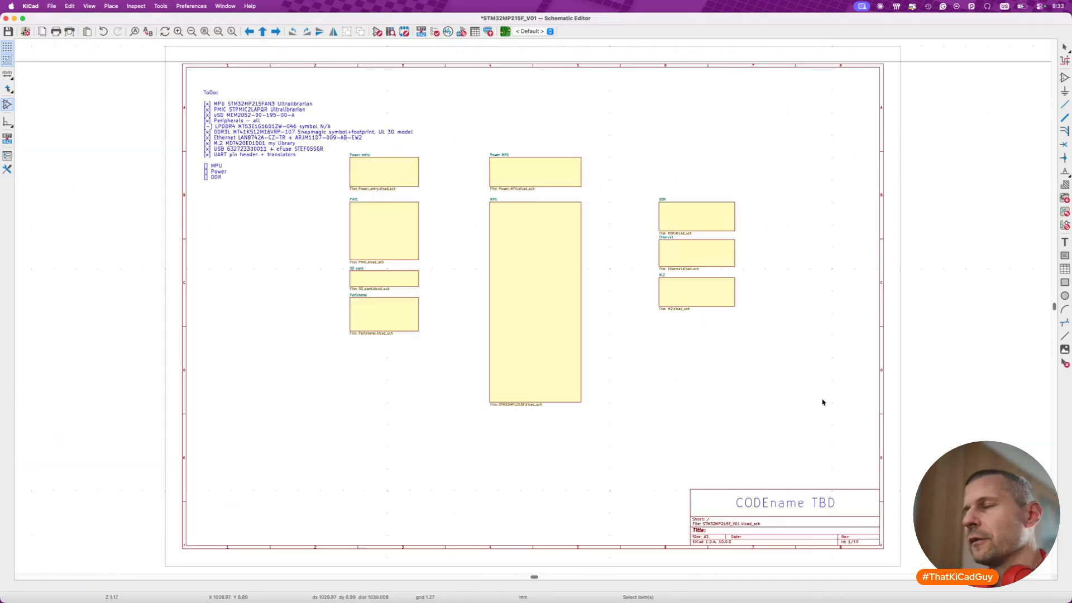
{"action": "double_click", "coordinate": [709, 223]}
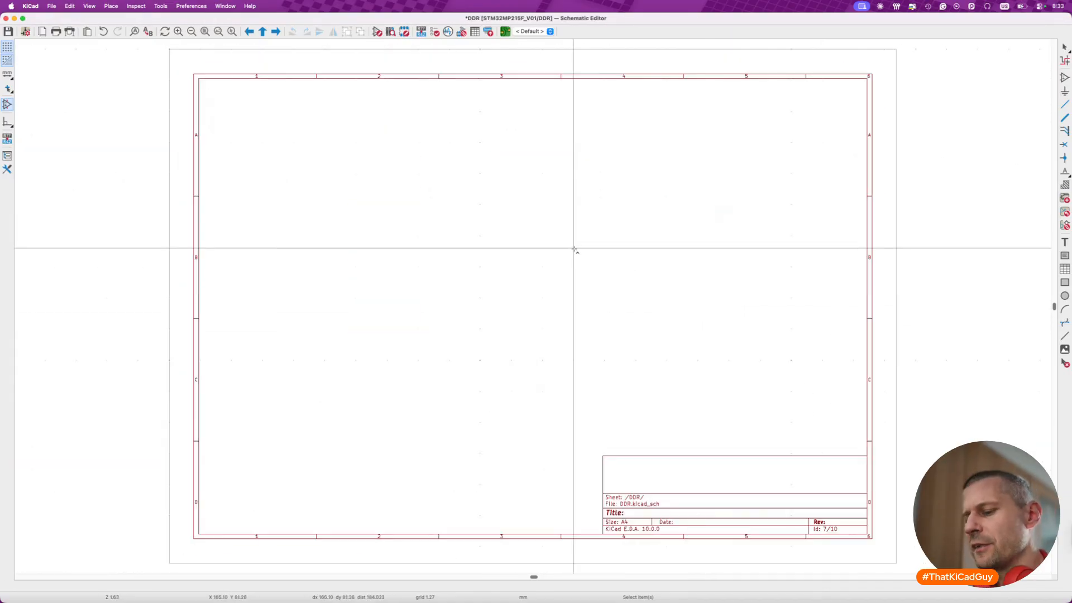
{"action": "key", "text": "super+v"}
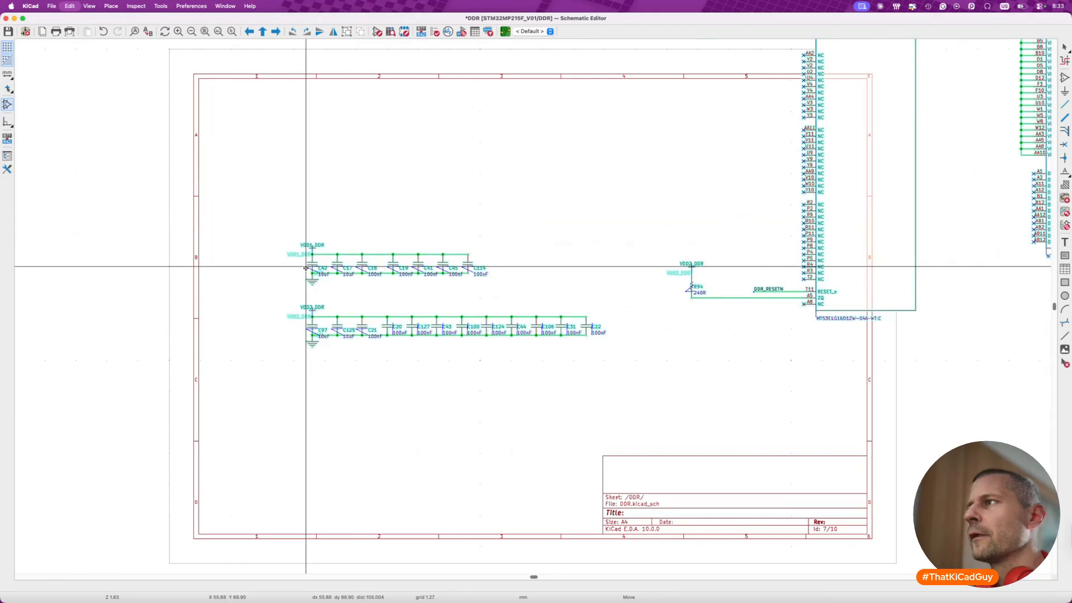
{"action": "scroll", "coordinate": [250, 290], "scroll_direction": "down", "scroll_amount": 3}
{"action": "left_click", "coordinate": [196, 323]}
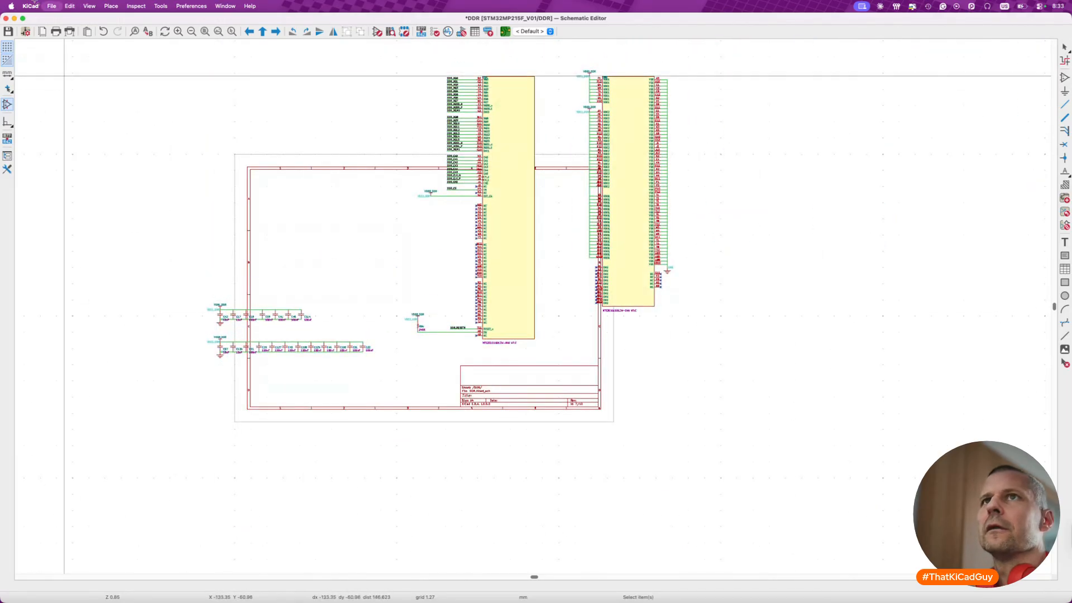
- Set the DDR sheet's paper size to A3 297 x 420mm
{"action": "left_click", "coordinate": [52, 7]}
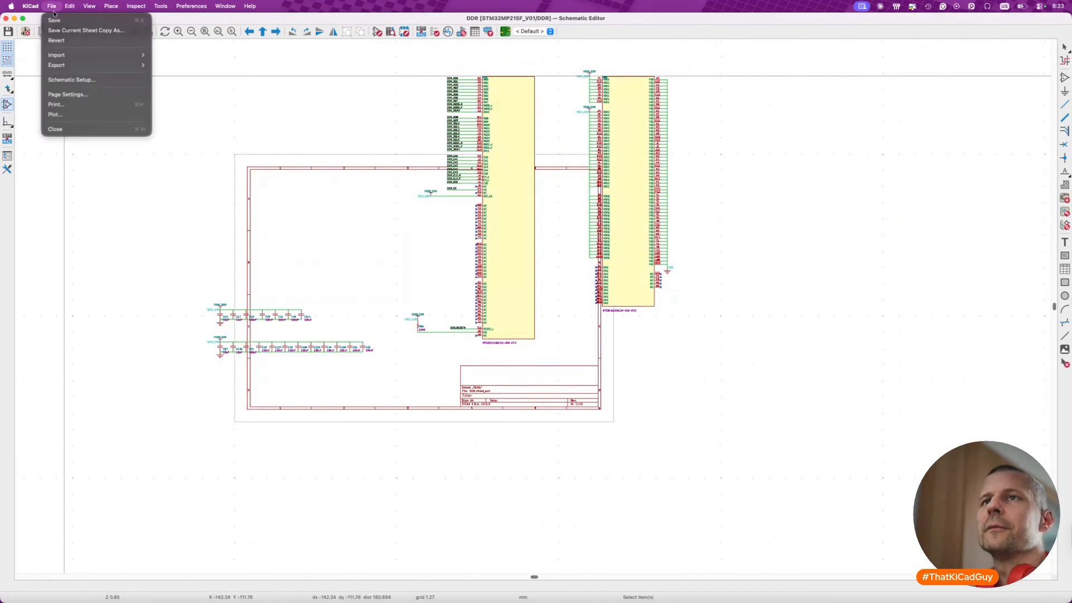
{"action": "left_click", "coordinate": [64, 95]}
{"action": "left_click", "coordinate": [633, 221]}
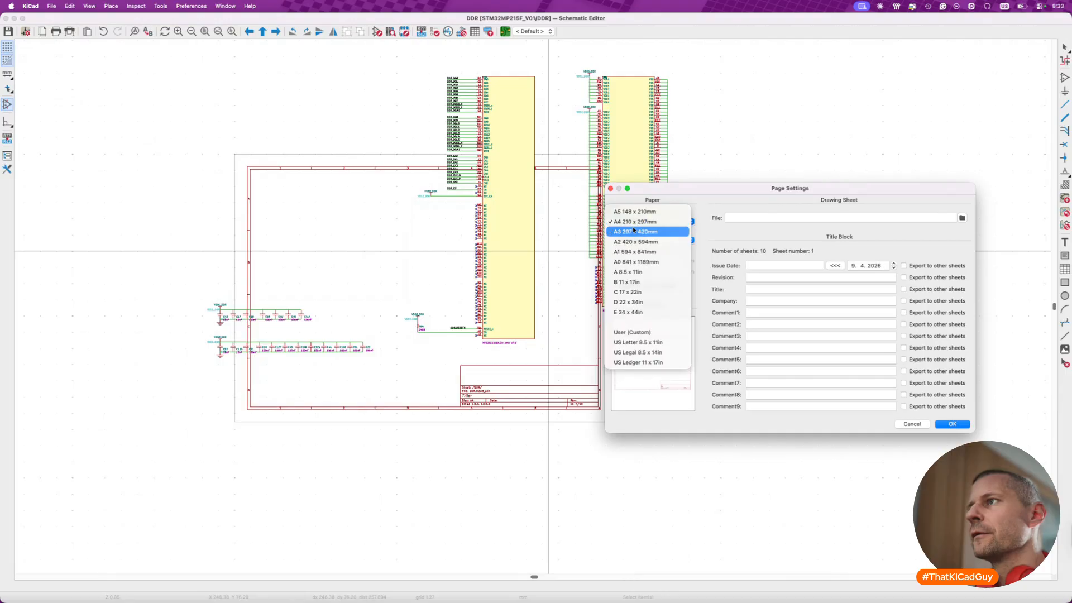
{"action": "left_click", "coordinate": [634, 230]}
{"action": "left_click", "coordinate": [953, 425]}
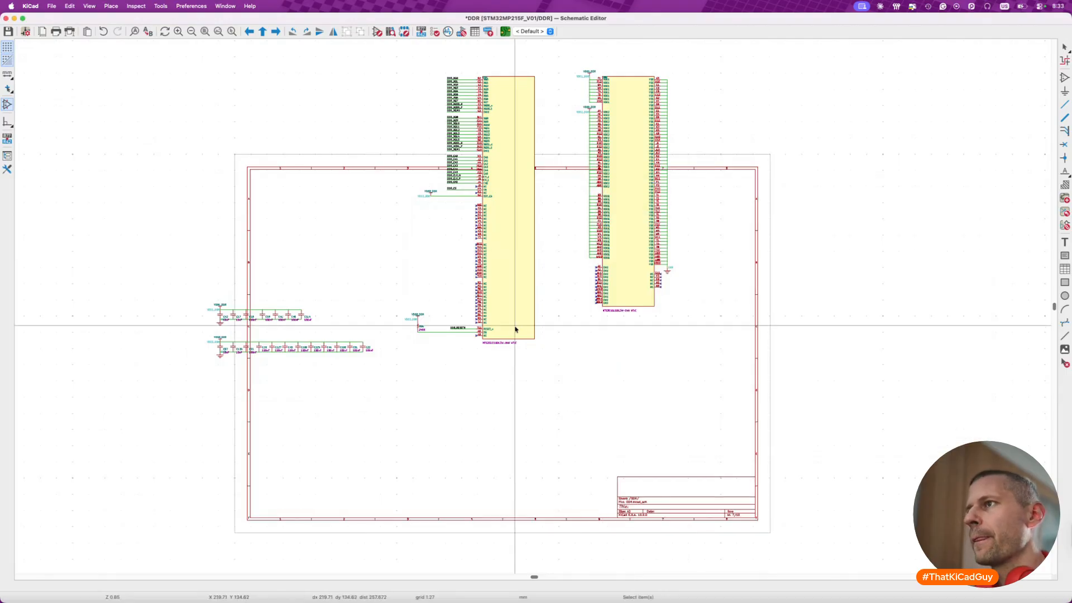
- Clear the DDR page by moving both LPDDR4 symbols outside its right edge and the capacitor rows outside its left edge
{"action": "scroll", "coordinate": [511, 319], "scroll_direction": "down", "scroll_amount": 3}
{"action": "left_click_drag", "start_coordinate": [454, 166], "coordinate": [663, 378]}
{"action": "key", "text": "m"}
{"action": "left_click", "coordinate": [851, 458]}
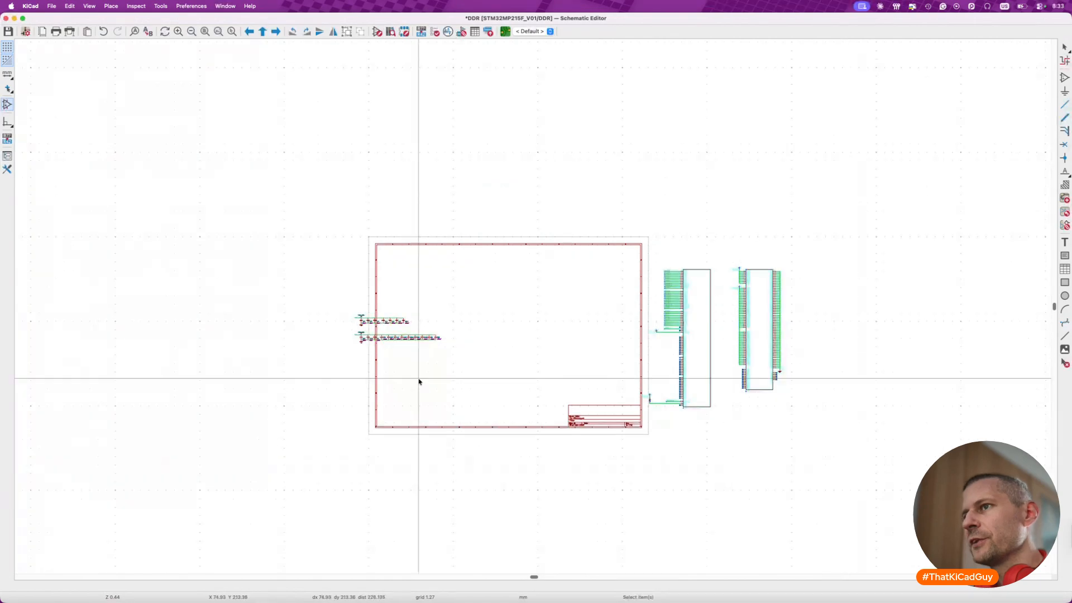
{"action": "key", "text": "m"}
{"action": "left_click", "coordinate": [382, 441]}
{"action": "left_click", "coordinate": [431, 474]}
{"action": "left_click_drag", "start_coordinate": [617, 244], "coordinate": [838, 440]}
{"action": "key", "text": "m"}
{"action": "left_click", "coordinate": [878, 434]}
{"action": "left_click", "coordinate": [838, 441]}
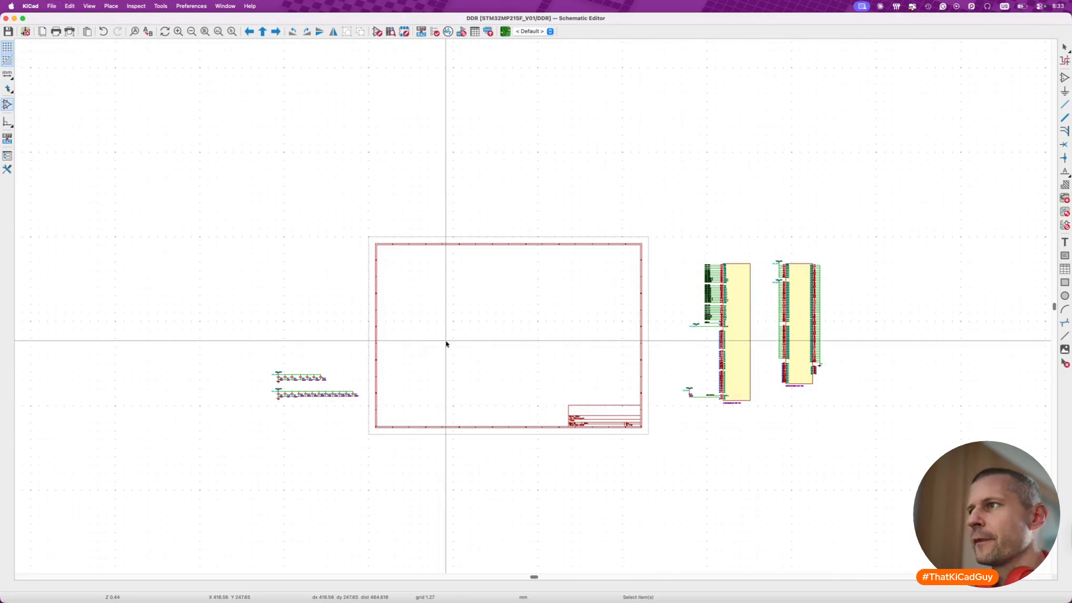
- Leave the DDR sheet and open the MPU sheet from the root sheet
{"action": "scroll", "coordinate": [447, 342], "scroll_direction": "up", "scroll_amount": 2}
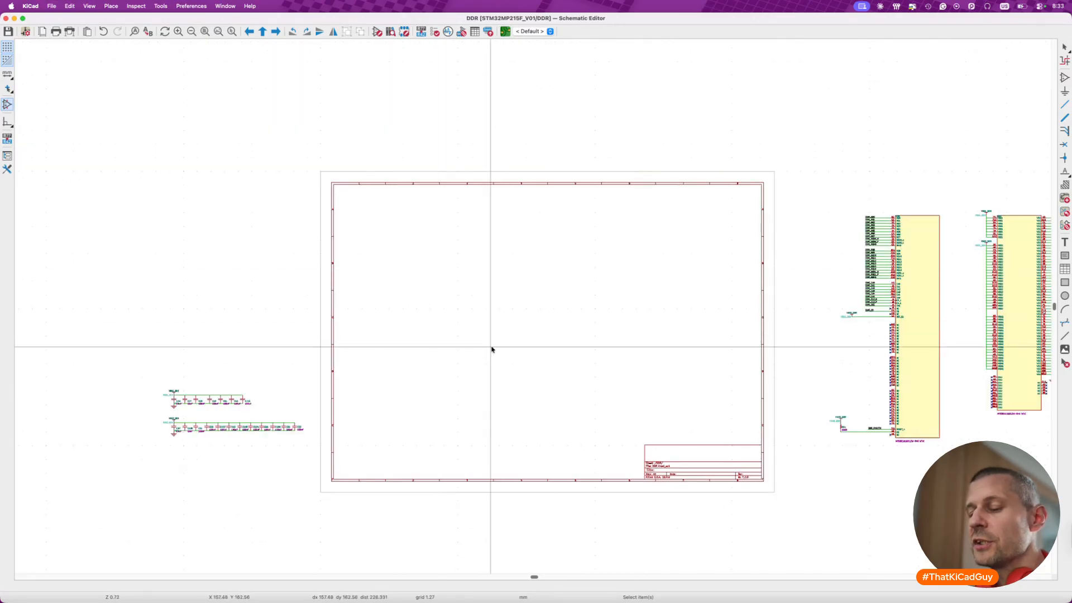
{"action": "key", "text": "alt+BackSpace"}
{"action": "double_click", "coordinate": [527, 304]}
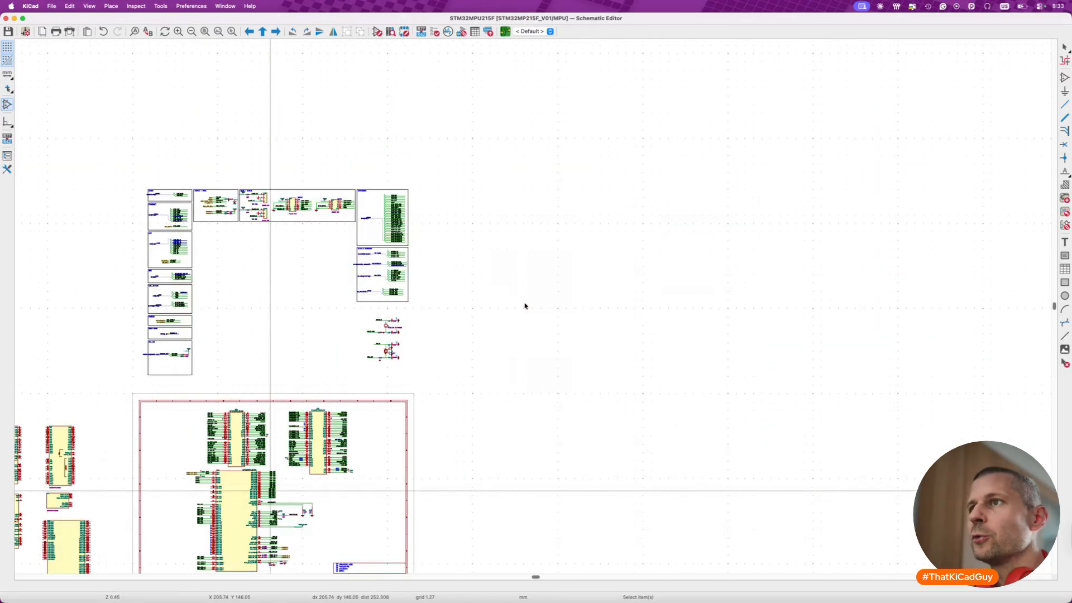
{"action": "middle_click_drag", "start_coordinate": [525, 305], "coordinate": [642, 275]}
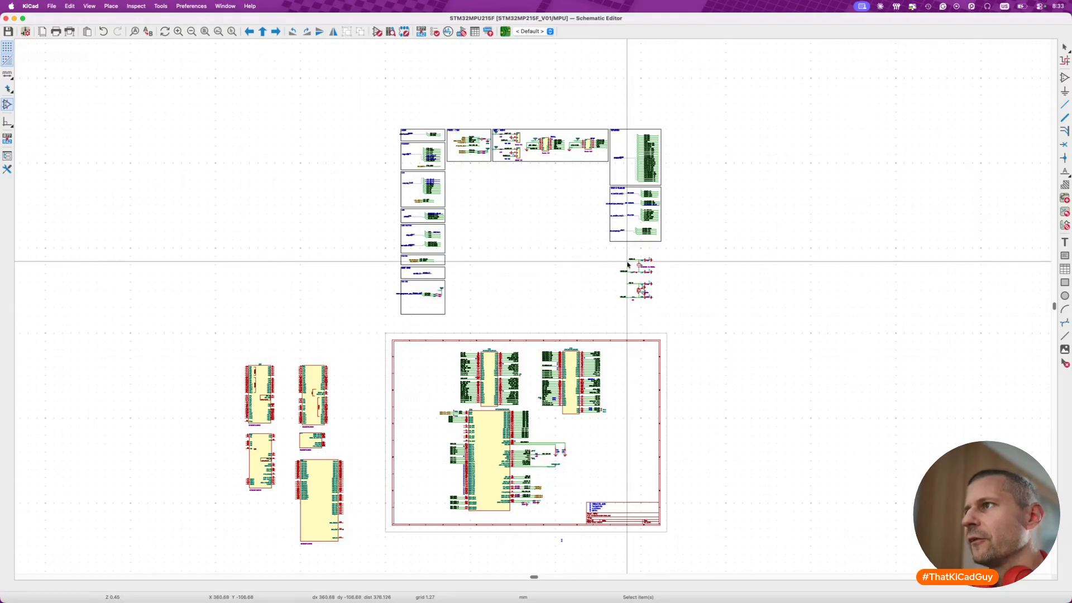
- Move both crystal circuits from above the MPU page to the free area beside unit A, above the title block
{"action": "scroll", "coordinate": [625, 260], "scroll_direction": "up", "scroll_amount": 5}
{"action": "left_click_drag", "start_coordinate": [550, 224], "coordinate": [811, 422]}
{"action": "key", "text": "m"}
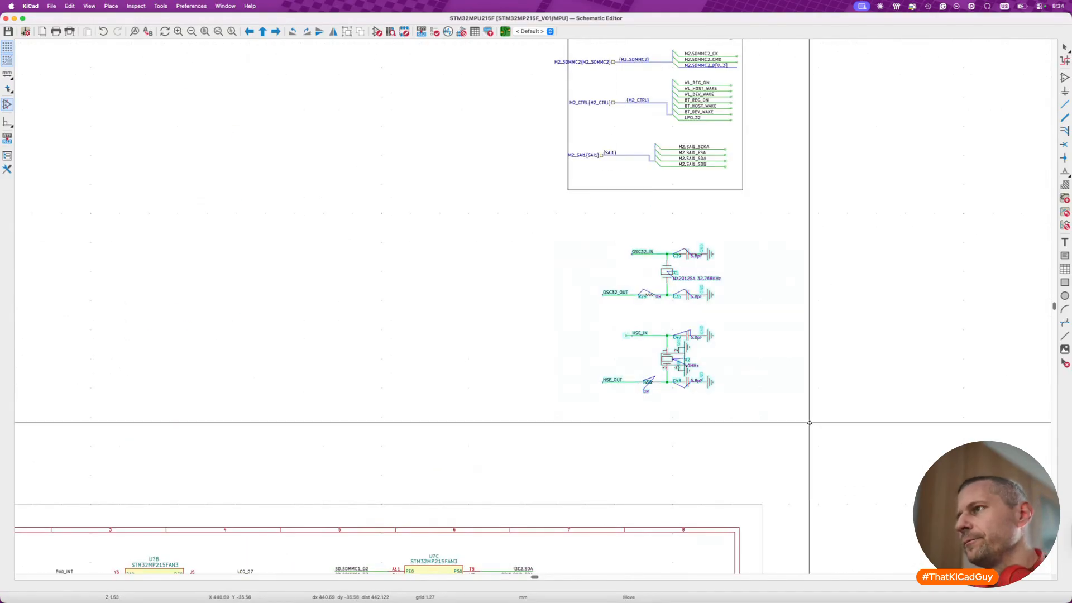
{"action": "scroll", "coordinate": [810, 423], "scroll_direction": "down", "scroll_amount": 8}
{"action": "scroll", "coordinate": [809, 423], "scroll_direction": "left", "scroll_amount": 4}
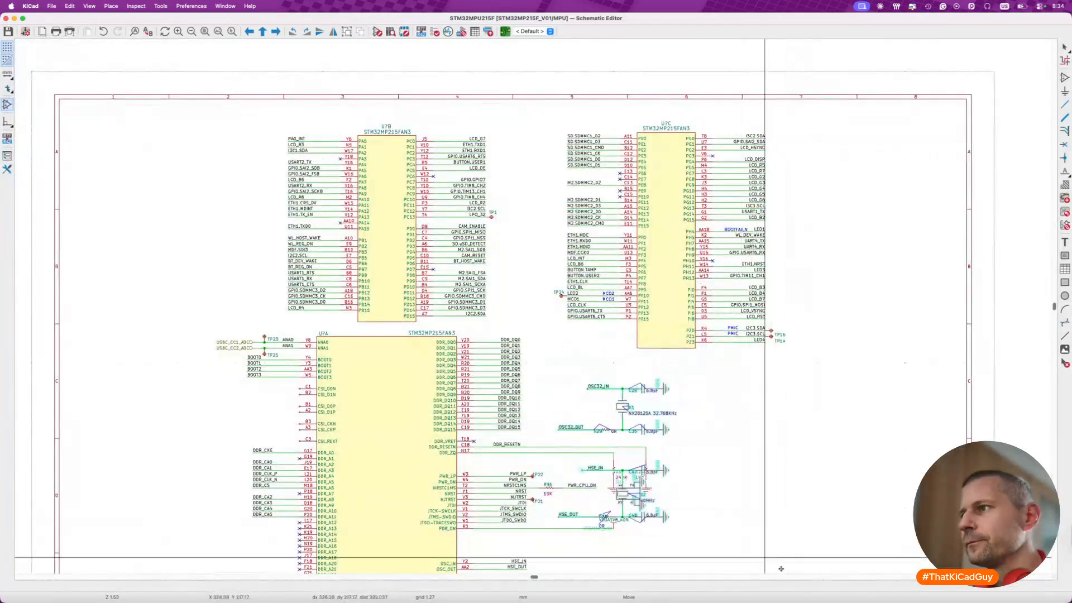
{"action": "scroll", "coordinate": [944, 556], "scroll_direction": "down", "scroll_amount": 5}
{"action": "scroll", "coordinate": [943, 555], "scroll_direction": "down", "scroll_amount": 3}
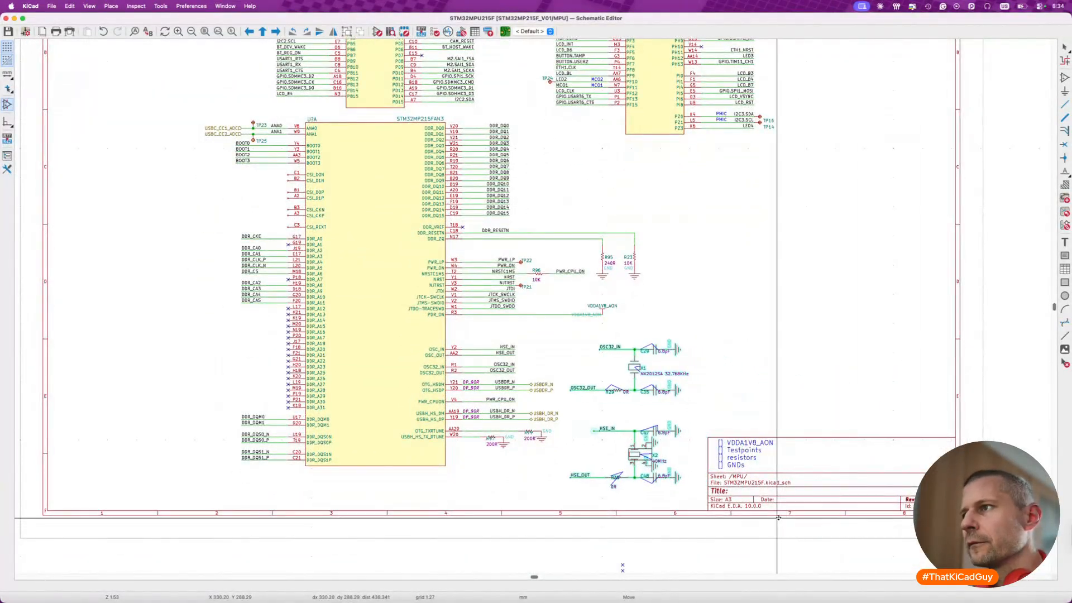
{"action": "left_click", "coordinate": [732, 267]}
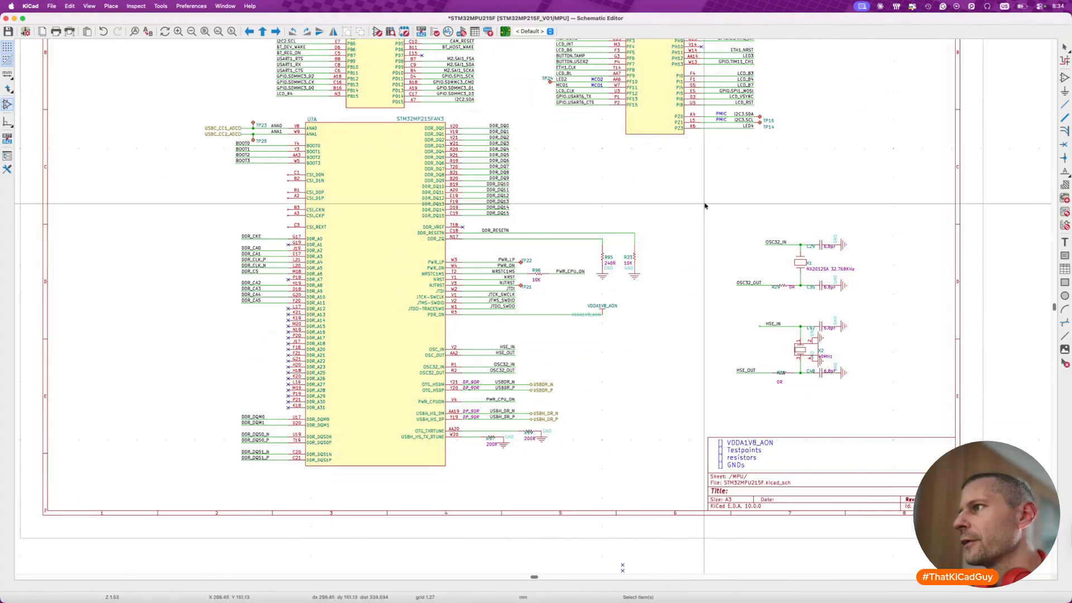
- Shift the OSC32_OUT label closer to its resistor and move the 32.768 kHz crystal circuit next to unit A's oscillator pins
{"action": "scroll", "coordinate": [748, 254], "scroll_direction": "up", "scroll_amount": 4}
{"action": "left_click", "coordinate": [746, 321]}
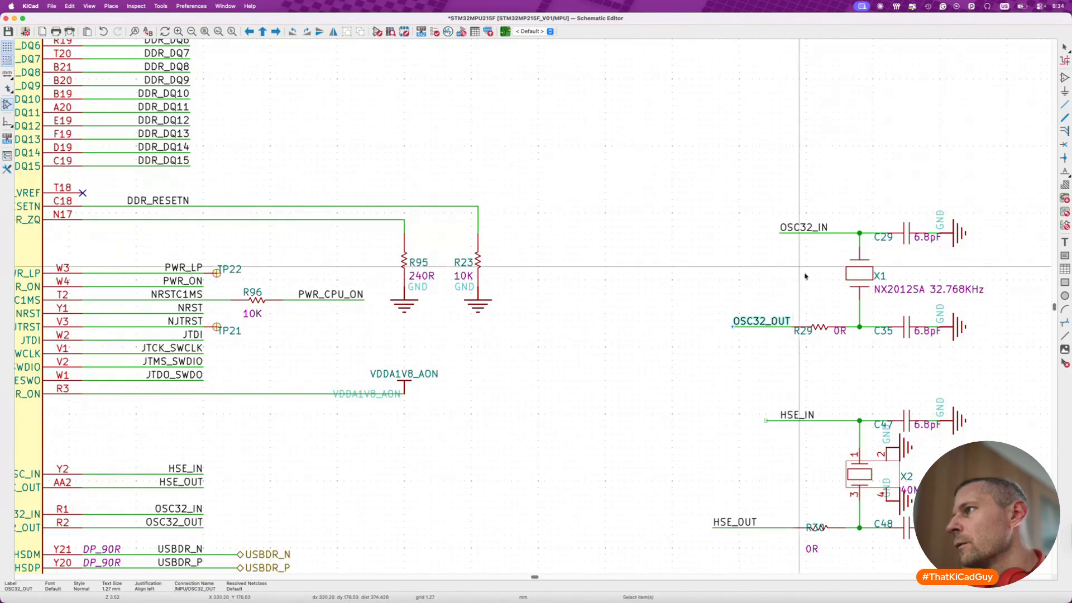
{"action": "scroll", "coordinate": [782, 251], "scroll_direction": "down", "scroll_amount": 3}
{"action": "left_click_drag", "start_coordinate": [714, 223], "coordinate": [947, 345]}
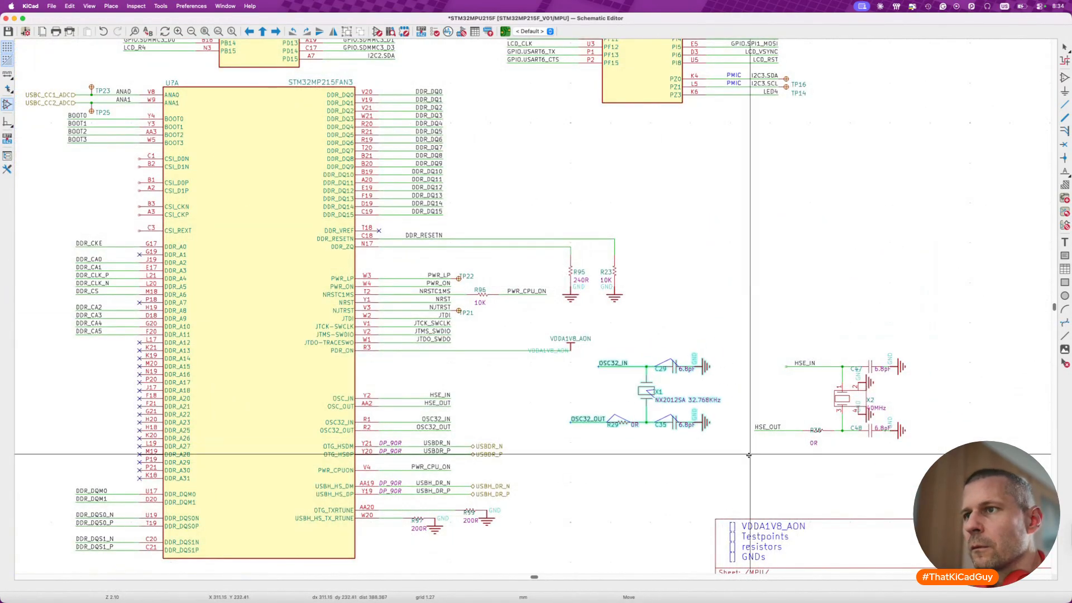
{"action": "left_click", "coordinate": [697, 481]}
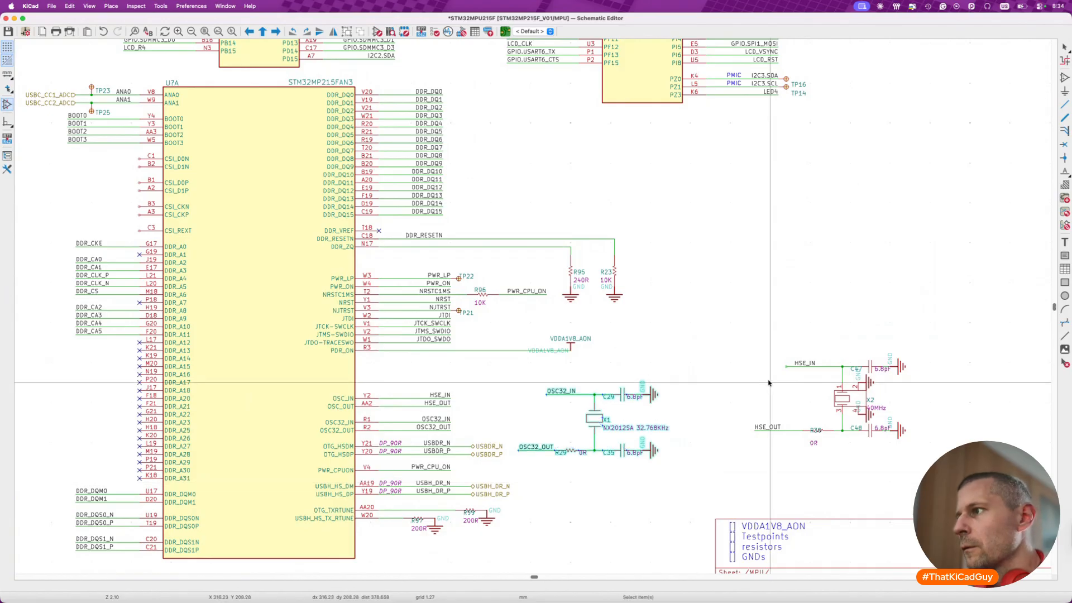
- Shift the HSE_OUT label closer to its resistor and move the HSE crystal circuit directly below the 32.768 kHz circuit
{"action": "left_click", "coordinate": [766, 427]}
{"action": "left_click_drag", "start_coordinate": [766, 427], "coordinate": [790, 427]}
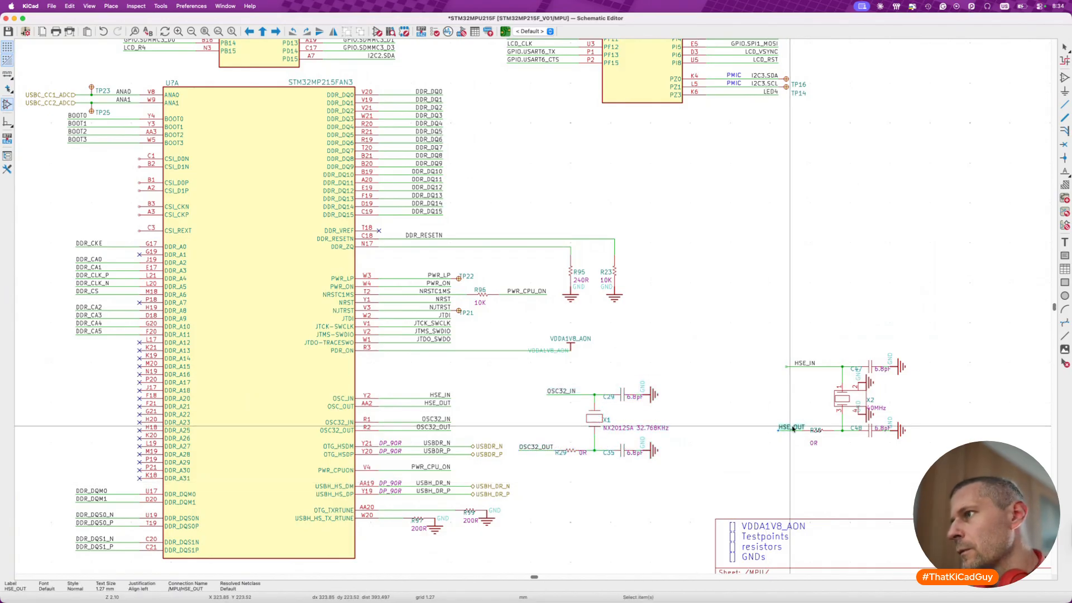
{"action": "left_click_drag", "start_coordinate": [754, 330], "coordinate": [910, 467]}
{"action": "key", "text": "m"}
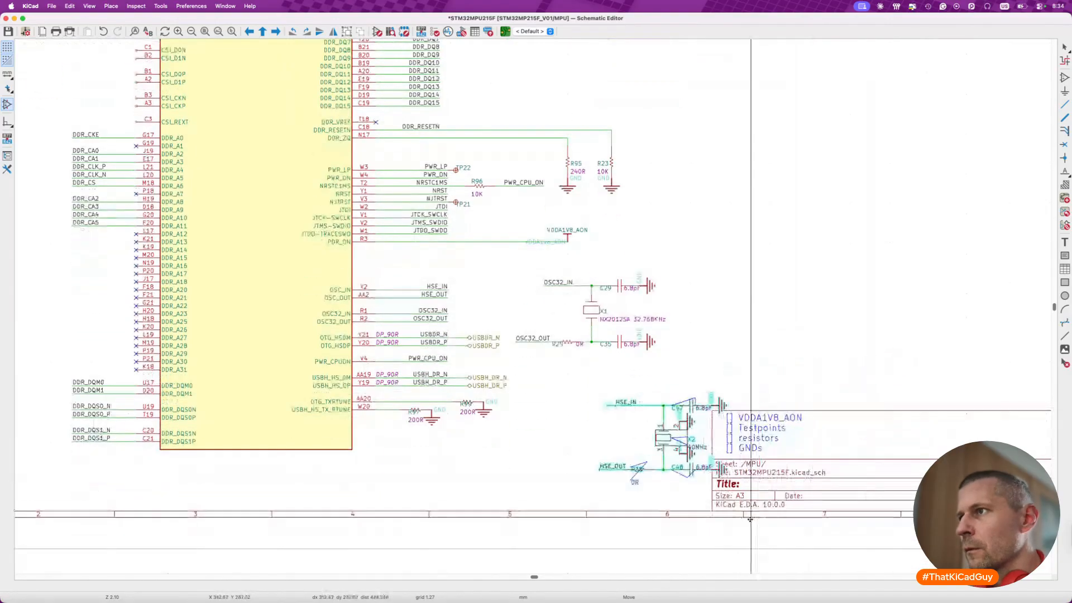
{"action": "left_click", "coordinate": [681, 487]}
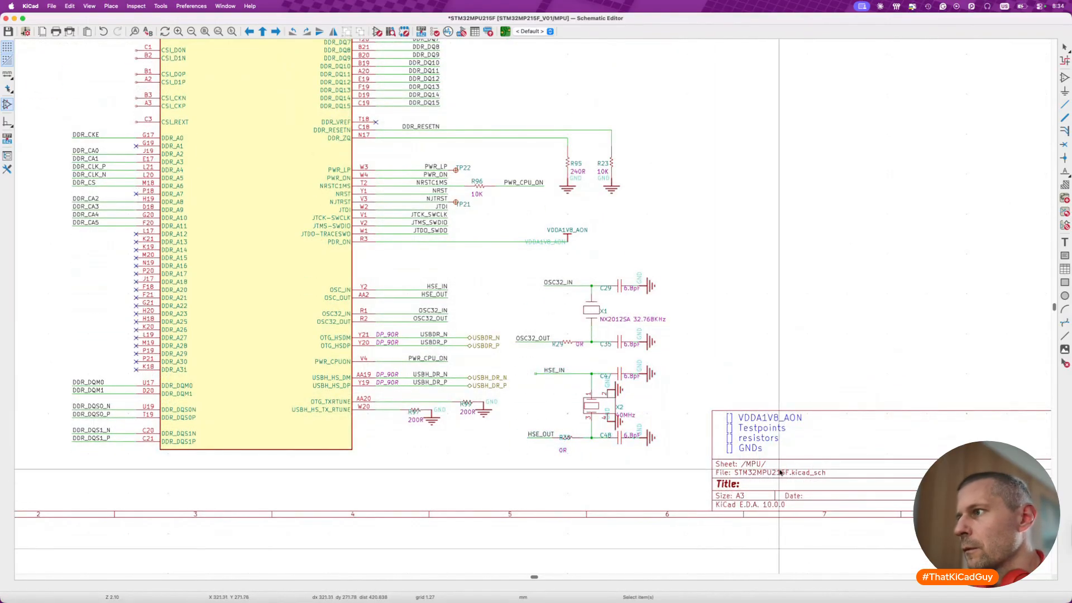
- Add the line "[] crystals+caps" to the checklist text above the title block and save the schematic
{"action": "double_click", "coordinate": [759, 437]}
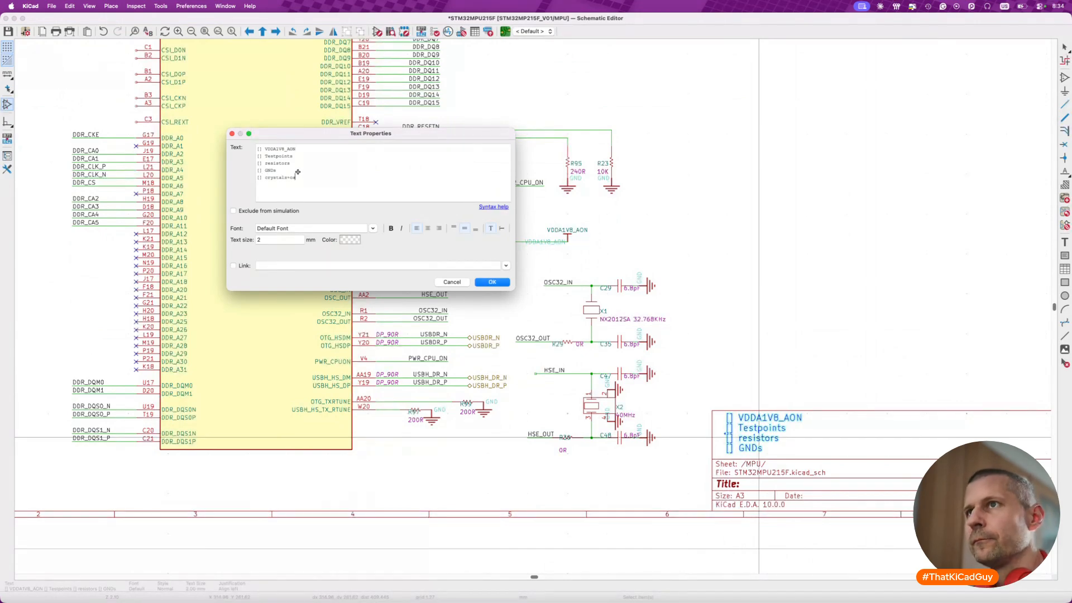
{"action": "left_click", "coordinate": [492, 283]}
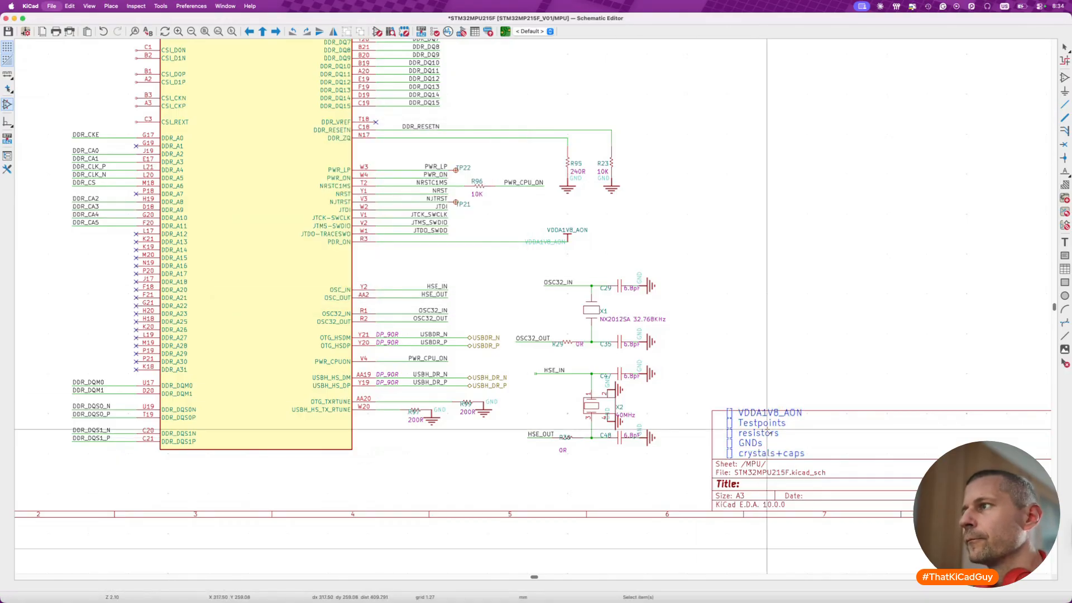
{"action": "key", "text": "super+s"}
- Examine the functional blocks above the page, including POWER - PMIC, UART - DEBUG and EXPANSION, against the space on the MPU page
{"action": "scroll", "coordinate": [766, 433], "scroll_direction": "down", "scroll_amount": 10}
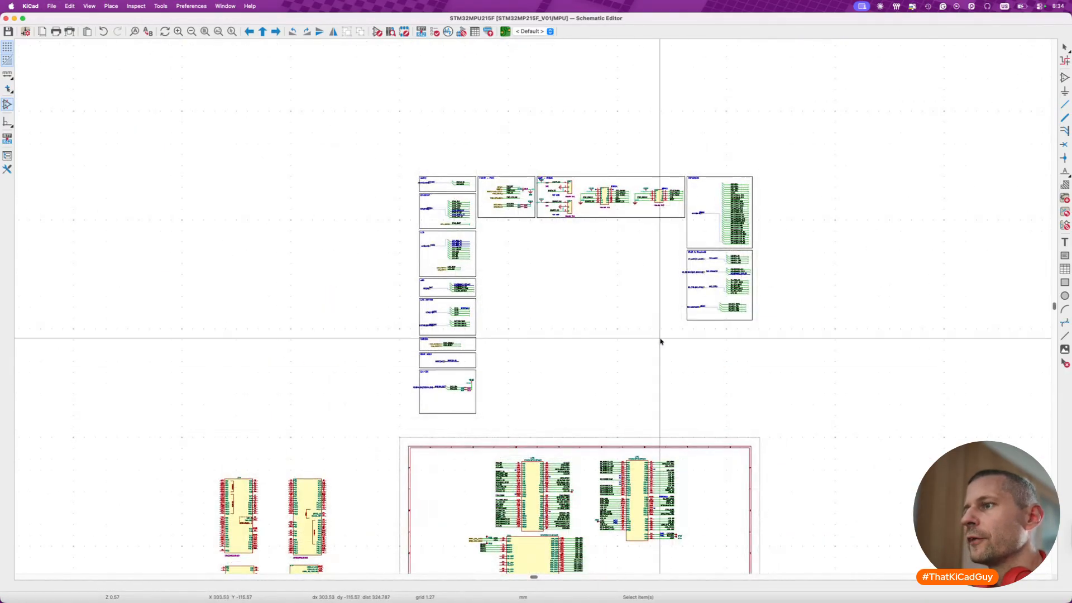
{"action": "scroll", "coordinate": [618, 179], "scroll_direction": "up", "scroll_amount": 8}
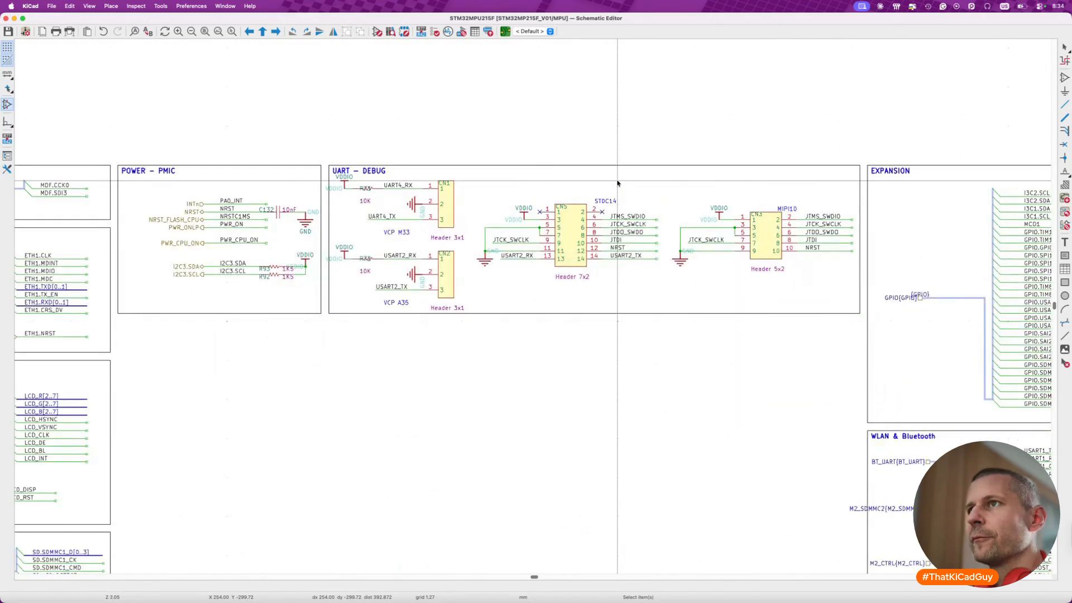
{"action": "scroll", "coordinate": [418, 162], "scroll_direction": "down", "scroll_amount": 1}
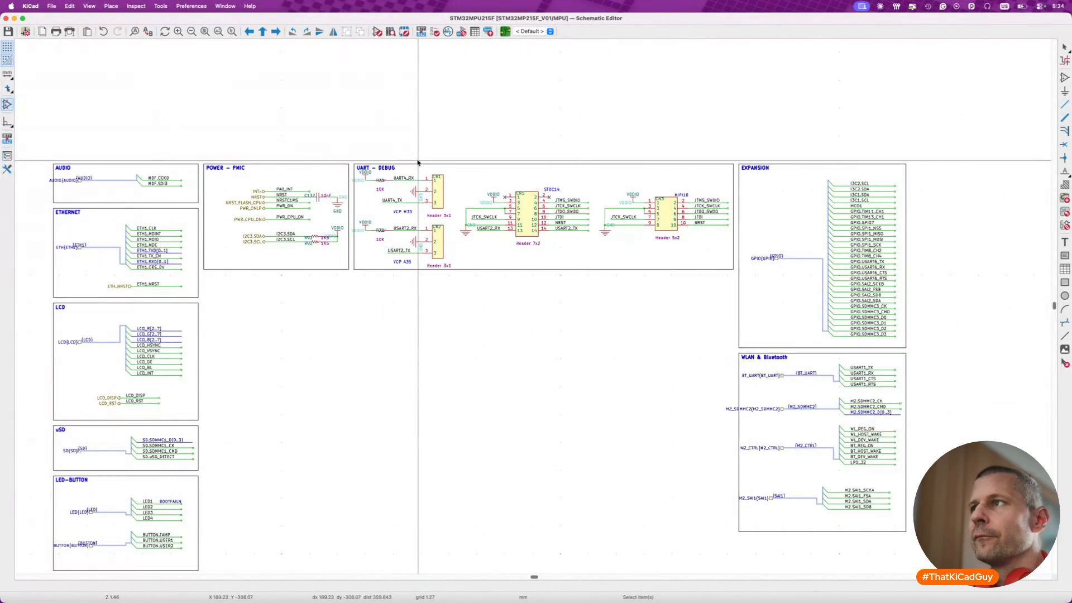
{"action": "scroll", "coordinate": [418, 163], "scroll_direction": "down", "scroll_amount": 3}
{"action": "scroll", "coordinate": [391, 292], "scroll_direction": "down", "scroll_amount": 10}
{"action": "scroll", "coordinate": [390, 292], "scroll_direction": "left", "scroll_amount": 10}
{"action": "scroll", "coordinate": [391, 291], "scroll_direction": "down", "scroll_amount": 5}
{"action": "scroll", "coordinate": [391, 291], "scroll_direction": "right", "scroll_amount": 3}
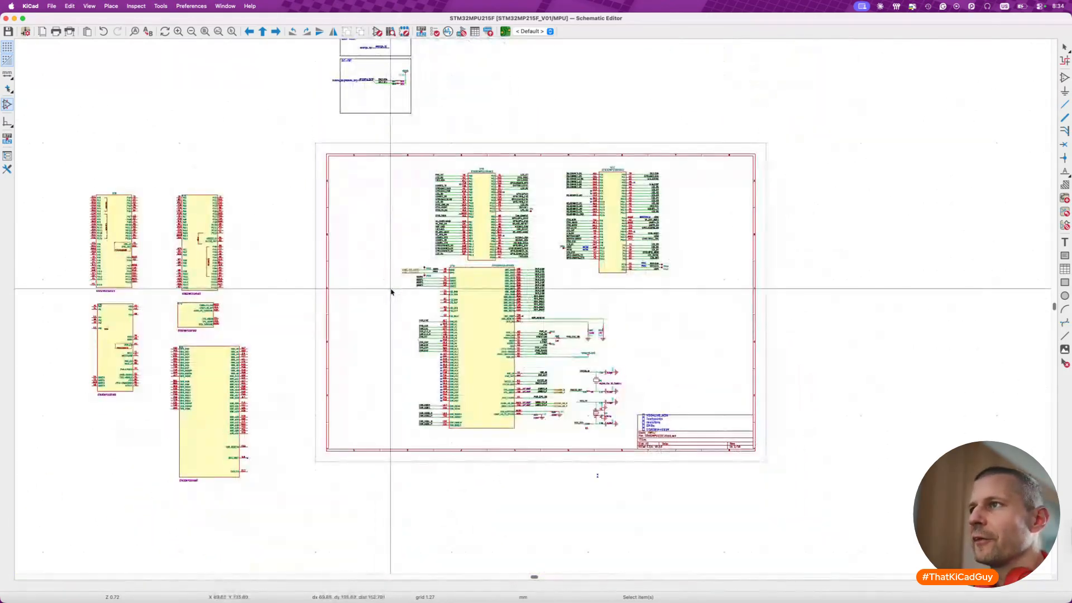
- Move units B and C with their labelled wires slightly up towards the page's upper border and save the schematic
{"action": "left_click_drag", "start_coordinate": [399, 150], "coordinate": [542, 263]}
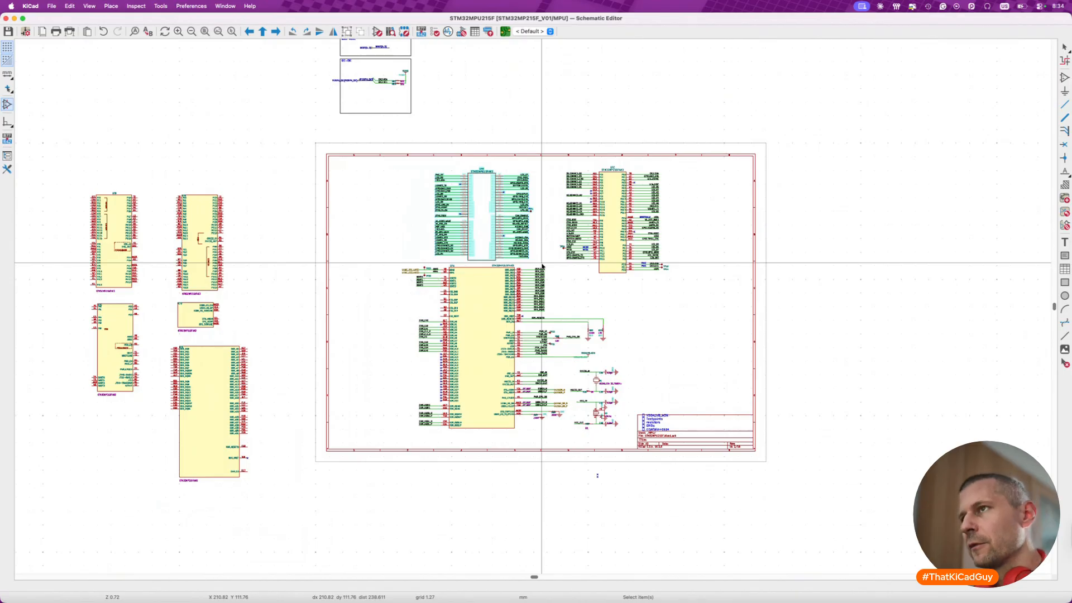
{"action": "key", "text": "m"}
{"action": "left_click", "coordinate": [542, 258]}
{"action": "left_click", "coordinate": [542, 258]}
{"action": "left_click_drag", "start_coordinate": [554, 154], "coordinate": [702, 296]}
{"action": "key", "text": "m"}
{"action": "left_click", "coordinate": [702, 292]}
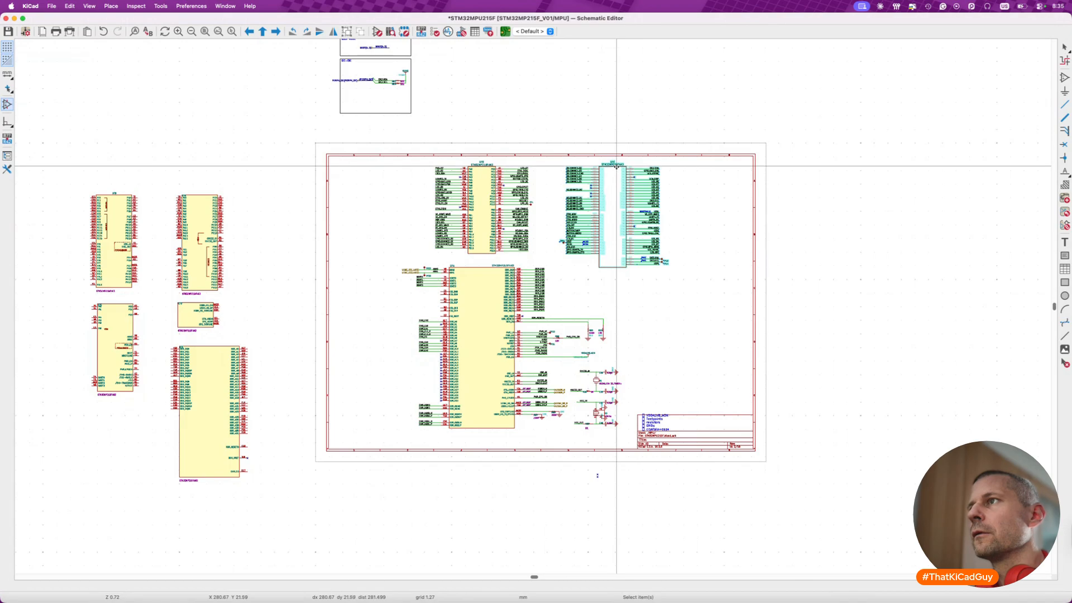
{"action": "key", "text": "Escape"}
{"action": "key", "text": "super+s"}
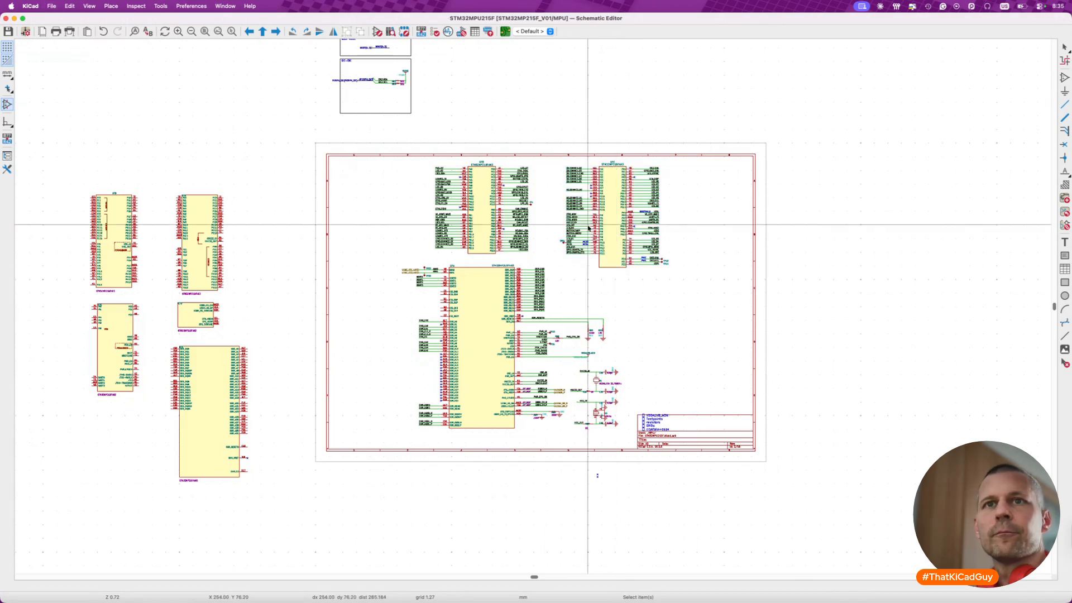
- Move the column of blocks from AUDIO down to the last block below it onto the page, along its left border
{"action": "scroll", "coordinate": [403, 233], "scroll_direction": "up", "scroll_amount": 5}
{"action": "scroll", "coordinate": [402, 233], "scroll_direction": "left", "scroll_amount": 3}
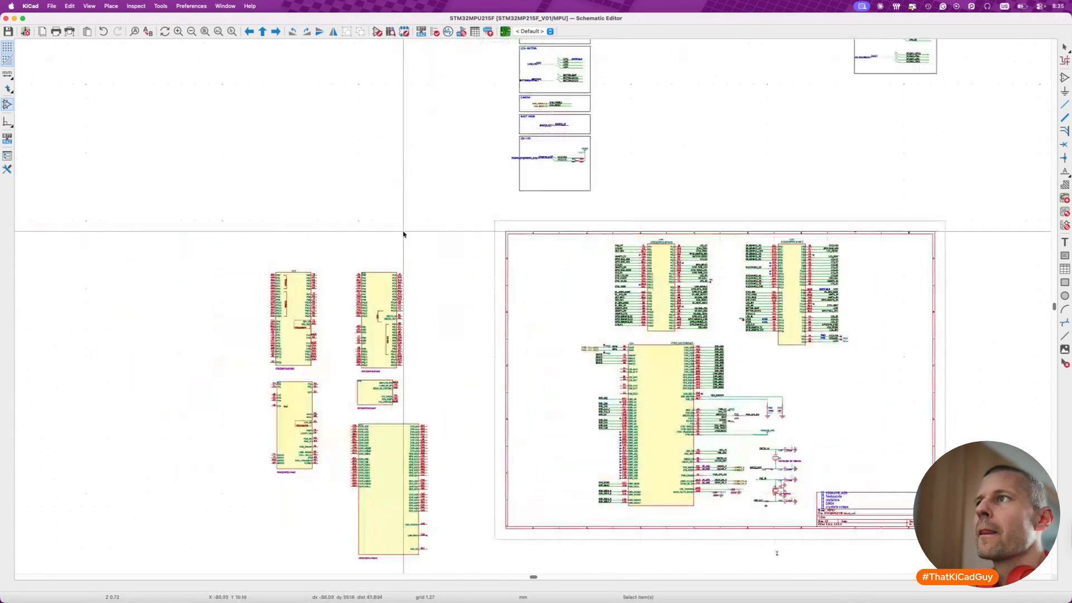
{"action": "scroll", "coordinate": [403, 233], "scroll_direction": "down", "scroll_amount": 5}
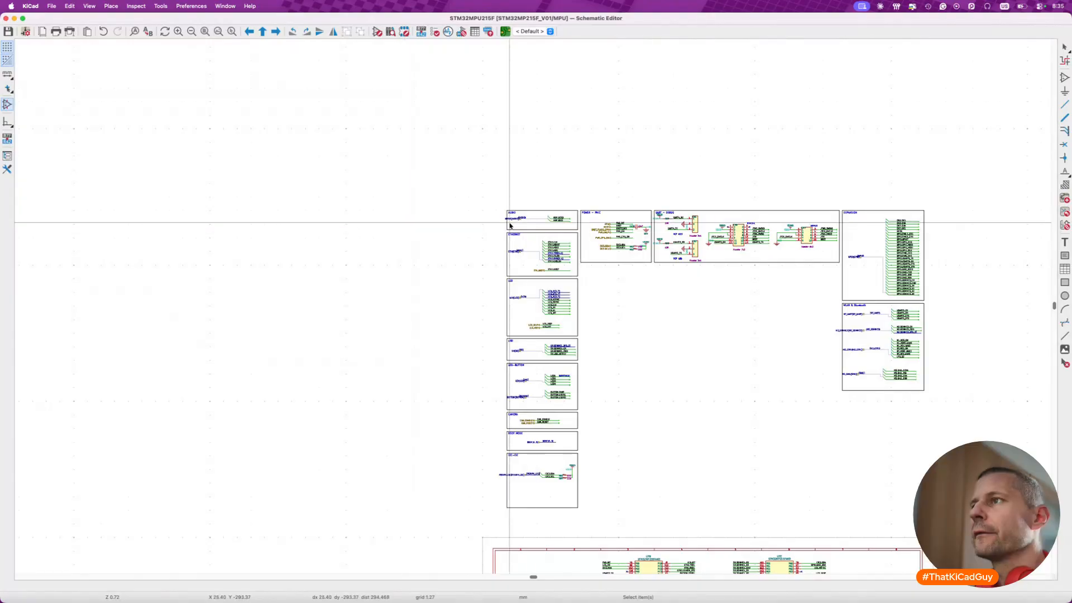
{"action": "scroll", "coordinate": [484, 225], "scroll_direction": "down", "scroll_amount": 3}
{"action": "scroll", "coordinate": [530, 226], "scroll_direction": "right", "scroll_amount": 2}
{"action": "scroll", "coordinate": [530, 226], "scroll_direction": "down", "scroll_amount": 8}
{"action": "scroll", "coordinate": [531, 226], "scroll_direction": "right", "scroll_amount": 1}
{"action": "scroll", "coordinate": [417, 134], "scroll_direction": "up", "scroll_amount": 5}
{"action": "scroll", "coordinate": [418, 134], "scroll_direction": "up", "scroll_amount": 3}
{"action": "left_click_drag", "start_coordinate": [398, 98], "coordinate": [515, 427]}
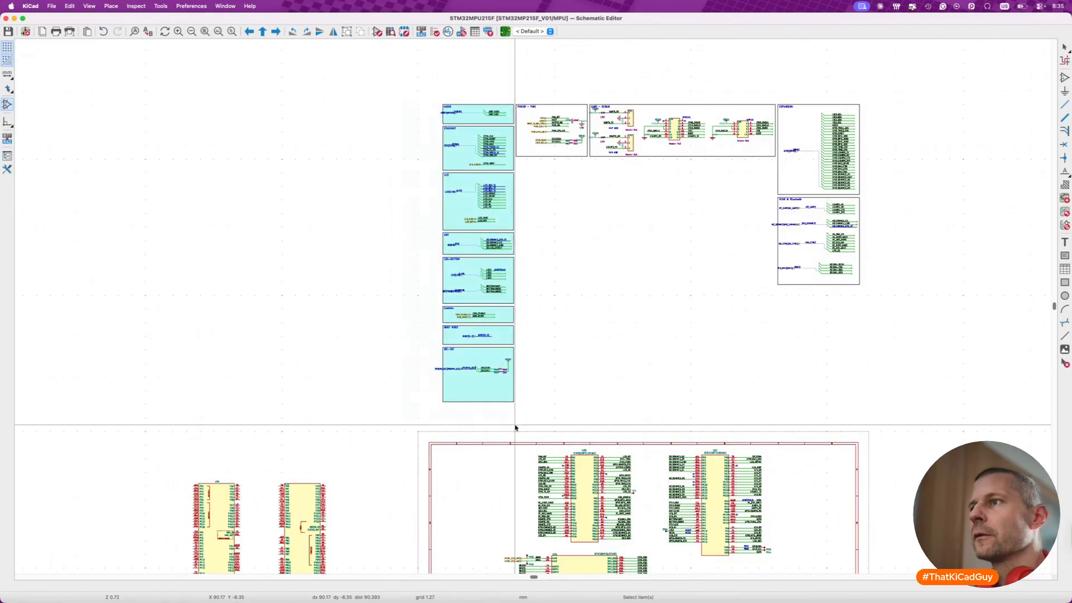
{"action": "key", "text": "m"}
{"action": "scroll", "coordinate": [514, 427], "scroll_direction": "down", "scroll_amount": 4}
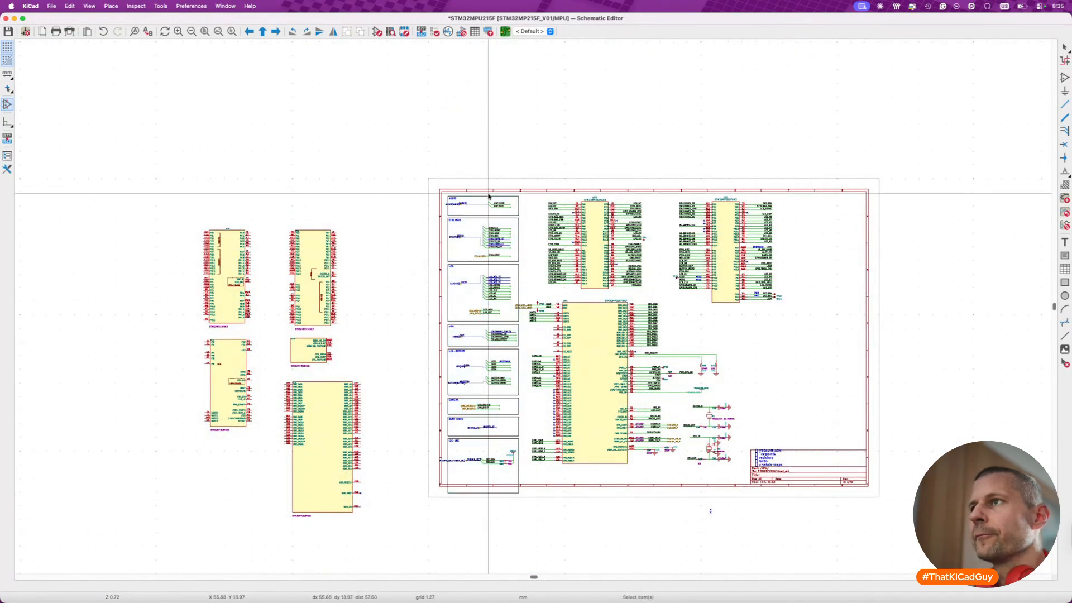
{"action": "left_click", "coordinate": [441, 203]}
- Compare the nets in the AUDIO, ETHERNET and LCD blocks with the pin labels on units B and C
{"action": "scroll", "coordinate": [441, 203], "scroll_direction": "up", "scroll_amount": 2}
{"action": "scroll", "coordinate": [474, 237], "scroll_direction": "up", "scroll_amount": 5}
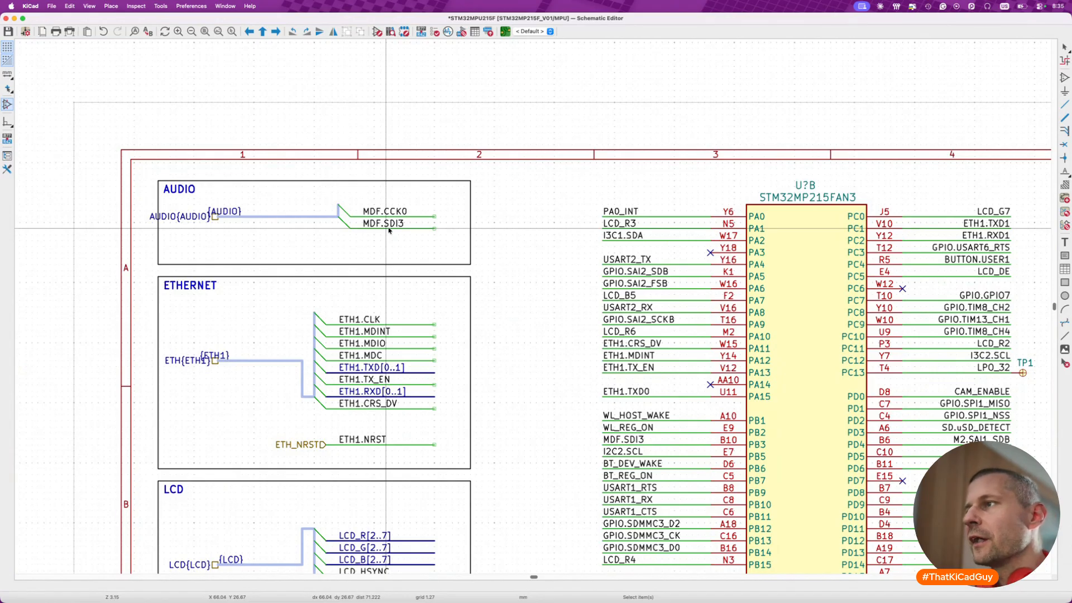
{"action": "scroll", "coordinate": [537, 320], "scroll_direction": "down", "scroll_amount": 2}
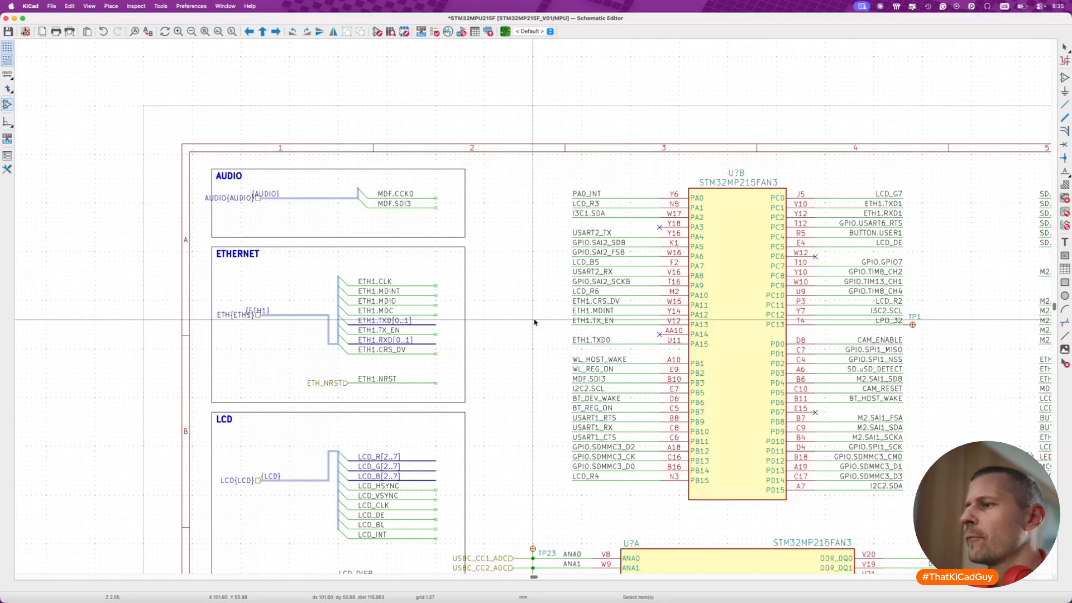
{"action": "scroll", "coordinate": [535, 323], "scroll_direction": "down", "scroll_amount": 10}
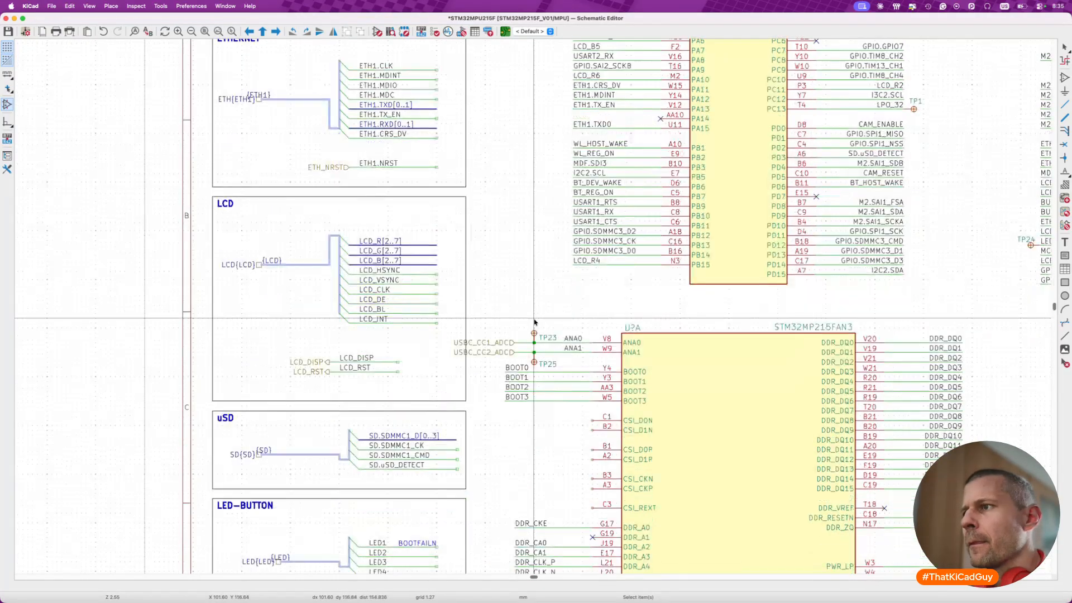
{"action": "scroll", "coordinate": [535, 322], "scroll_direction": "down", "scroll_amount": 10}
{"action": "scroll", "coordinate": [534, 323], "scroll_direction": "right", "scroll_amount": 20}
{"action": "scroll", "coordinate": [535, 322], "scroll_direction": "up", "scroll_amount": 18}
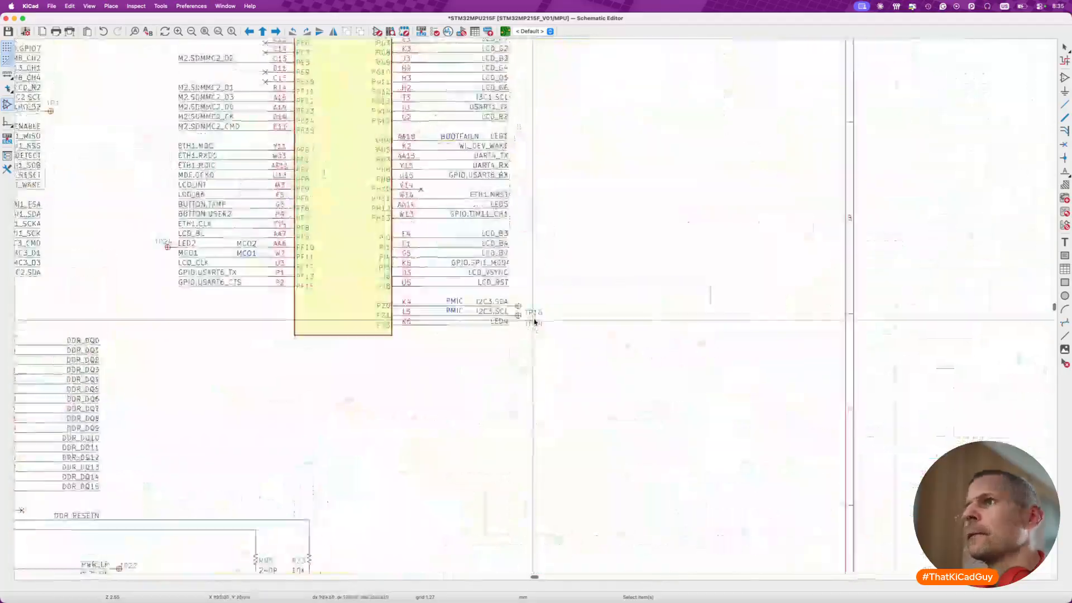
{"action": "scroll", "coordinate": [535, 322], "scroll_direction": "left", "scroll_amount": 6}
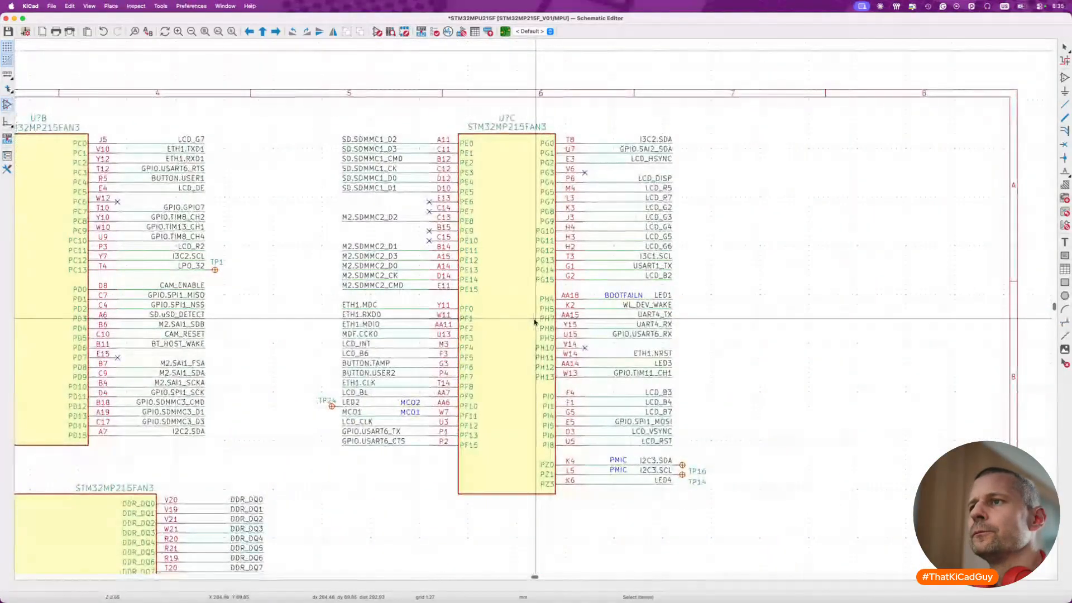
{"action": "scroll", "coordinate": [534, 322], "scroll_direction": "left", "scroll_amount": 20}
{"action": "scroll", "coordinate": [534, 323], "scroll_direction": "up", "scroll_amount": 3}
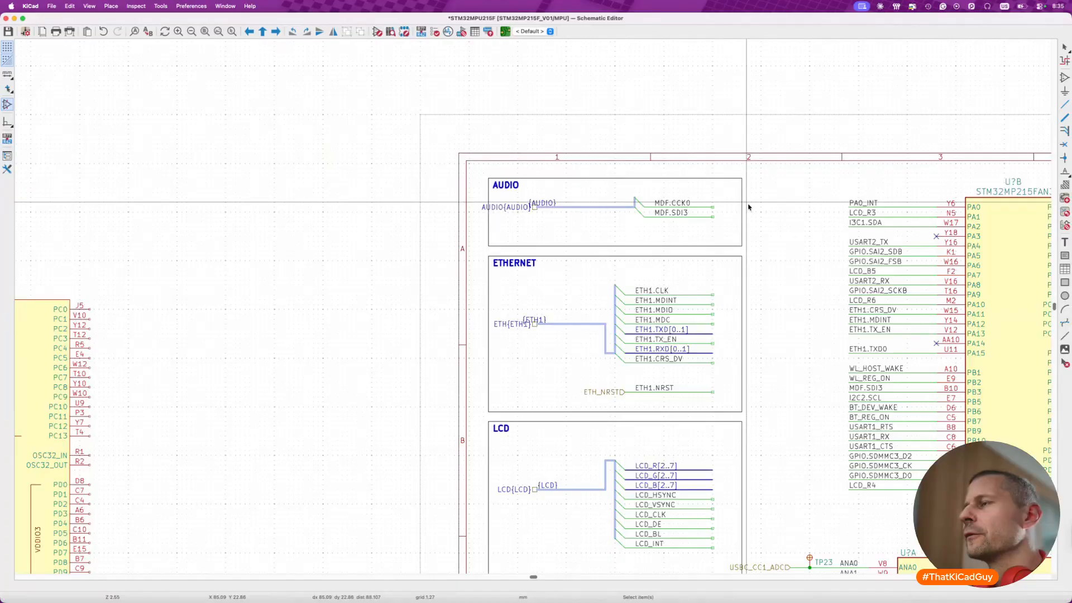
{"action": "scroll", "coordinate": [748, 207], "scroll_direction": "up", "scroll_amount": 5}
{"action": "scroll", "coordinate": [687, 198], "scroll_direction": "down", "scroll_amount": 2}
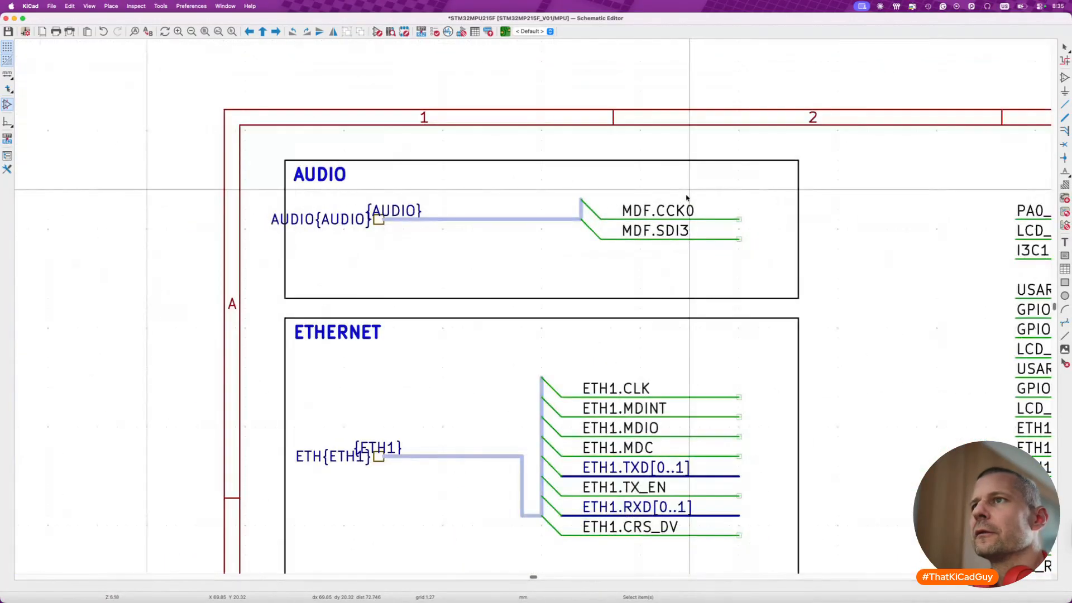
- Delete the AUDIO block's bus, bus entries, hierarchical label, title and frame, keeping the MDF.CCK0 and MDF.SDI3 wires
{"action": "left_click_drag", "start_coordinate": [288, 161], "coordinate": [601, 271]}
{"action": "key", "text": "Delete"}
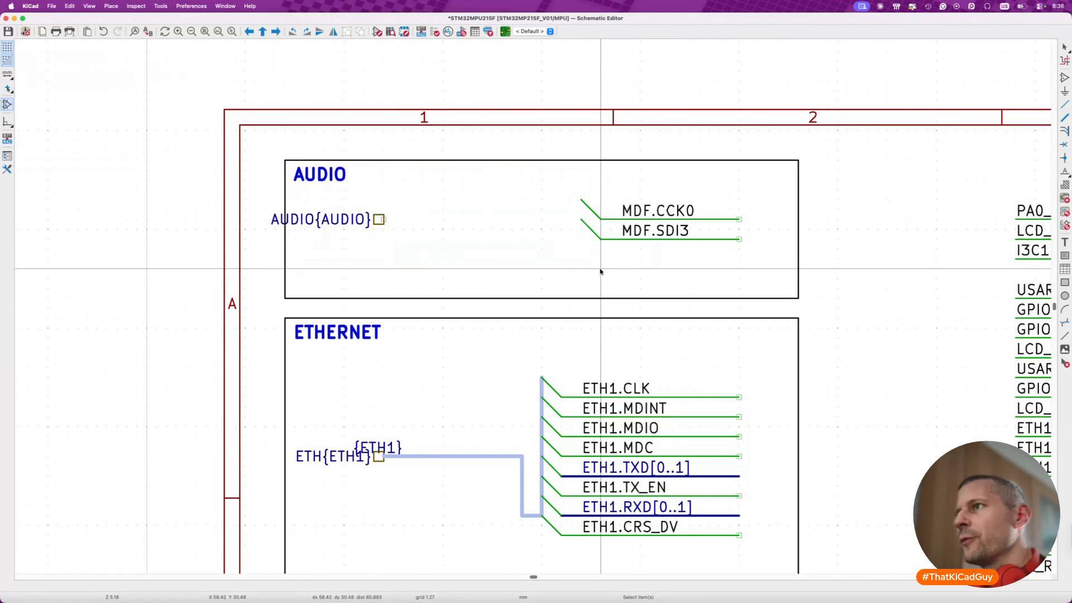
{"action": "key", "text": "Delete"}
{"action": "key", "text": "Delete"}
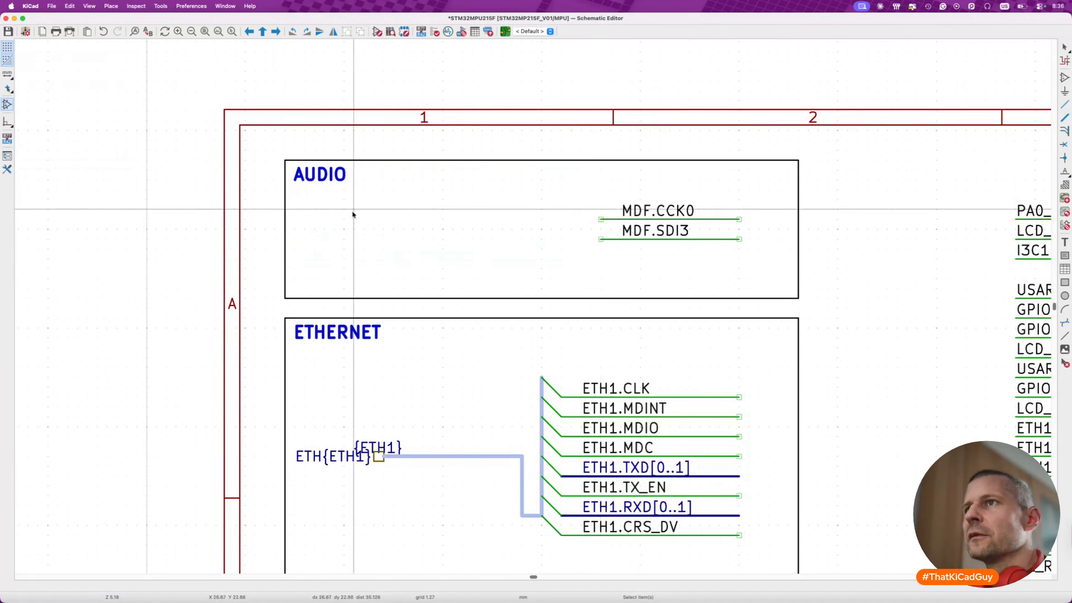
{"action": "key", "text": "Delete"}
- Put no-connect flags on the MDF.CCK0 and MDF.SDI3 wires, align both labels with the opposite wire ends, and save
{"action": "key", "text": "q"}
{"action": "left_click", "coordinate": [743, 240]}
{"action": "key", "text": "Escape"}
{"action": "left_click", "coordinate": [669, 210]}
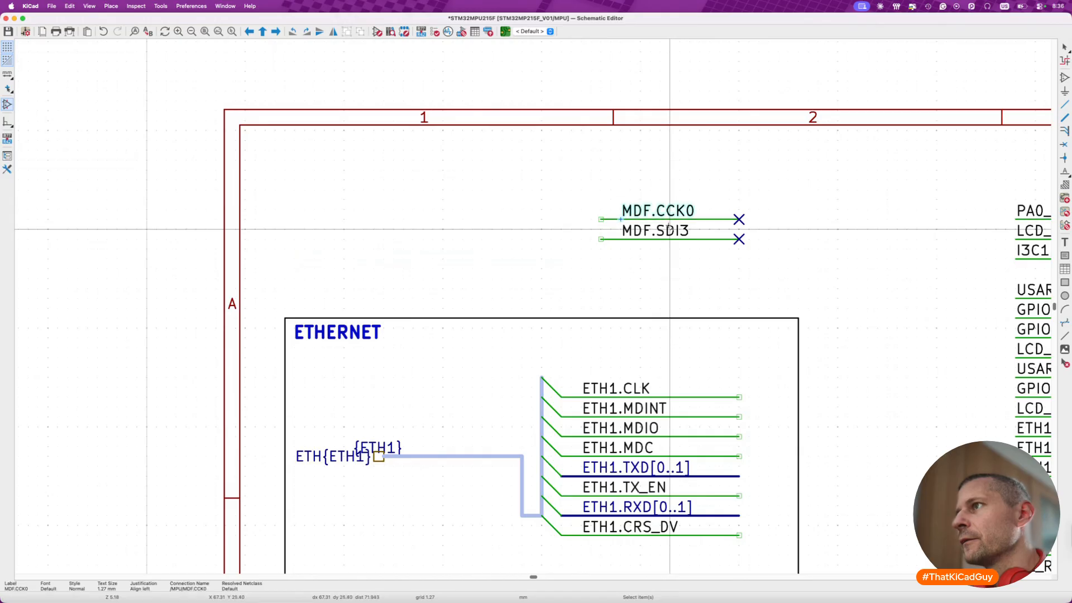
{"action": "left_click", "coordinate": [669, 230], "text": "shift"}
{"action": "left_click_drag", "start_coordinate": [670, 230], "coordinate": [652, 229]}
{"action": "left_click", "coordinate": [613, 323]}
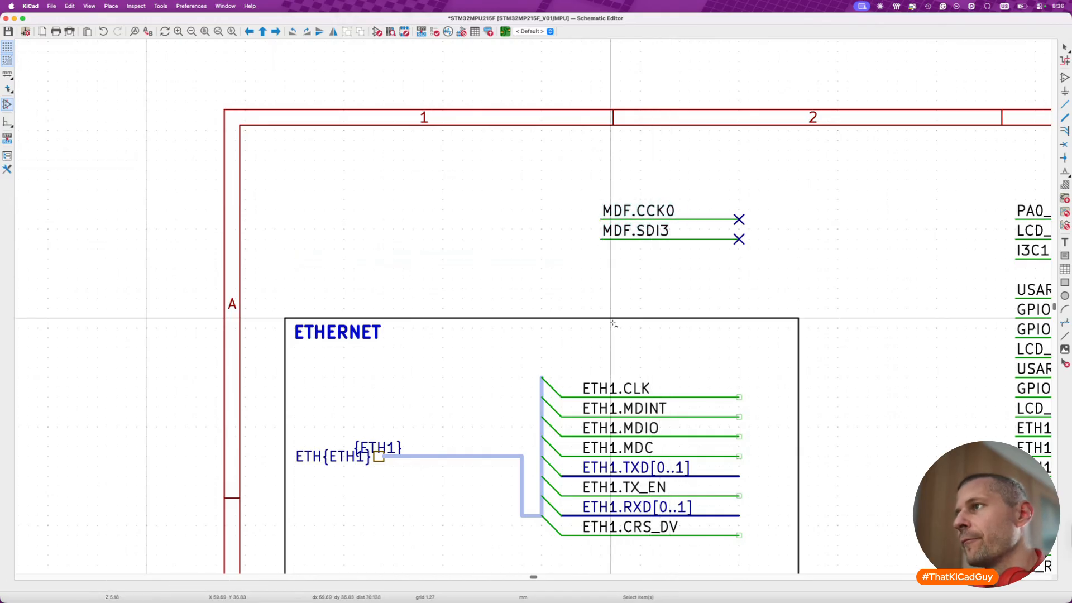
{"action": "key", "text": "super+s"}
{"action": "scroll", "coordinate": [613, 322], "scroll_direction": "down", "scroll_amount": 4}
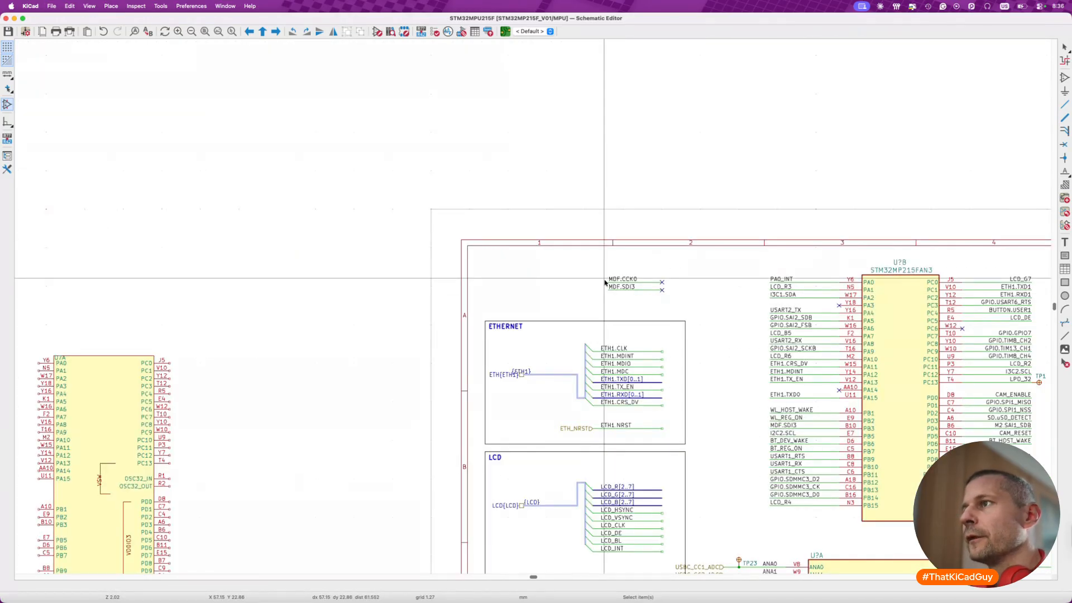
- Undo the recent edits on the AUDIO block back to where its frame and title still exist
{"action": "key", "text": "super+grave"}
{"action": "left_click", "coordinate": [690, 281]}
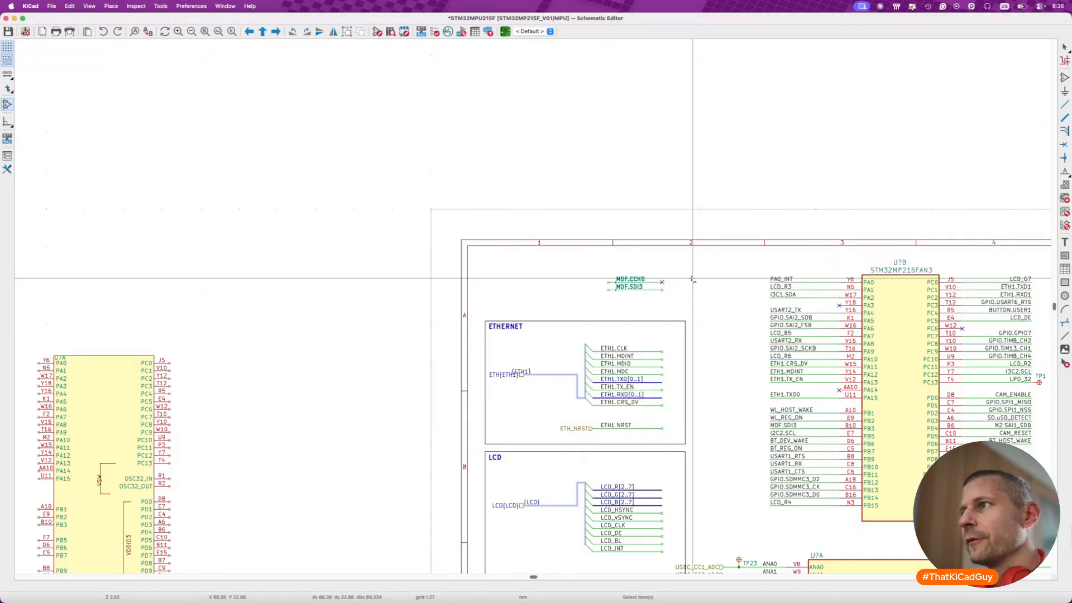
{"action": "scroll", "coordinate": [693, 279], "scroll_direction": "up", "scroll_amount": 4}
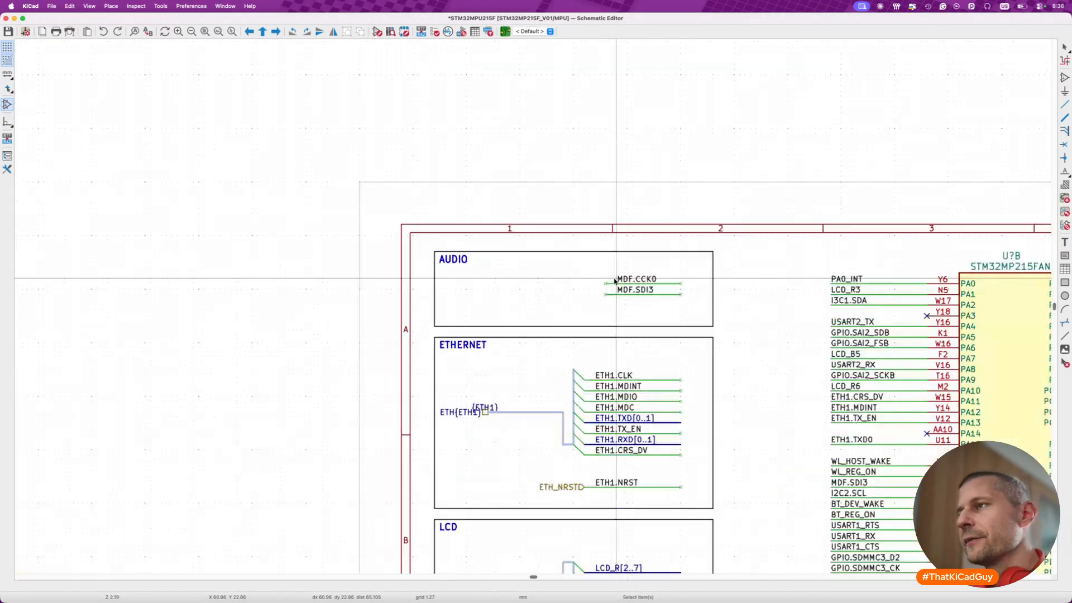
- Put no-connect flags back on the right ends of the MDF.CCK0 and MDF.SDI3 wires, with both labels aligned to the left wire ends
{"action": "key", "text": "q"}
{"action": "left_click", "coordinate": [724, 287]}
{"action": "left_click", "coordinate": [724, 305]}
{"action": "key", "text": "Escape"}
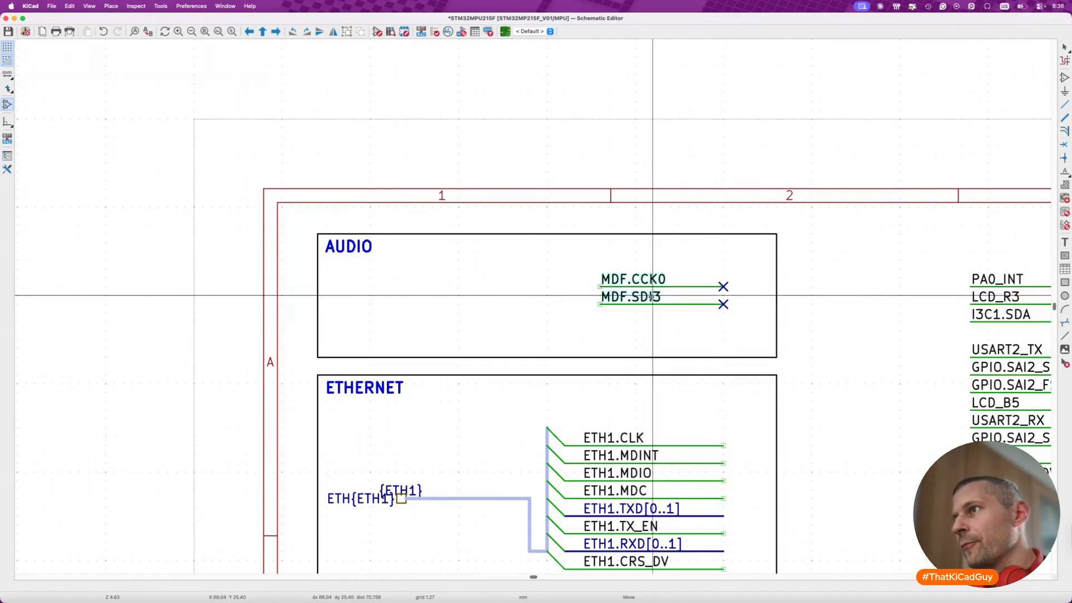
- Move the MDF.CCK0 and MDF.SDI3 wires up beside the AUDIO title and shorten the AUDIO frame to fit them
{"action": "left_click_drag", "start_coordinate": [572, 259], "coordinate": [741, 332]}
{"action": "key", "text": "m"}
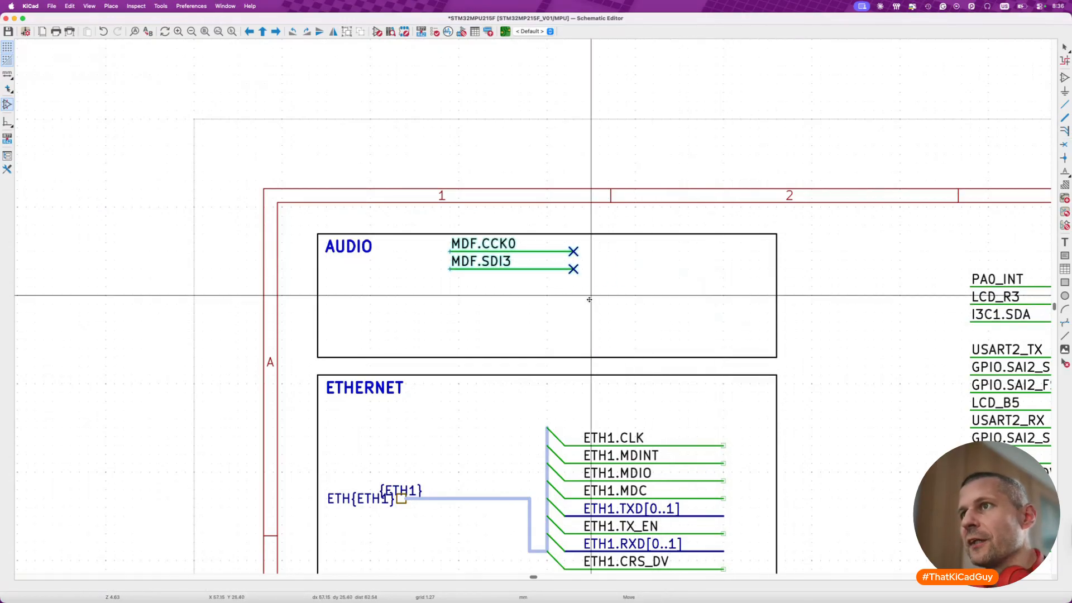
{"action": "left_click", "coordinate": [530, 304]}
{"action": "left_click", "coordinate": [619, 354]}
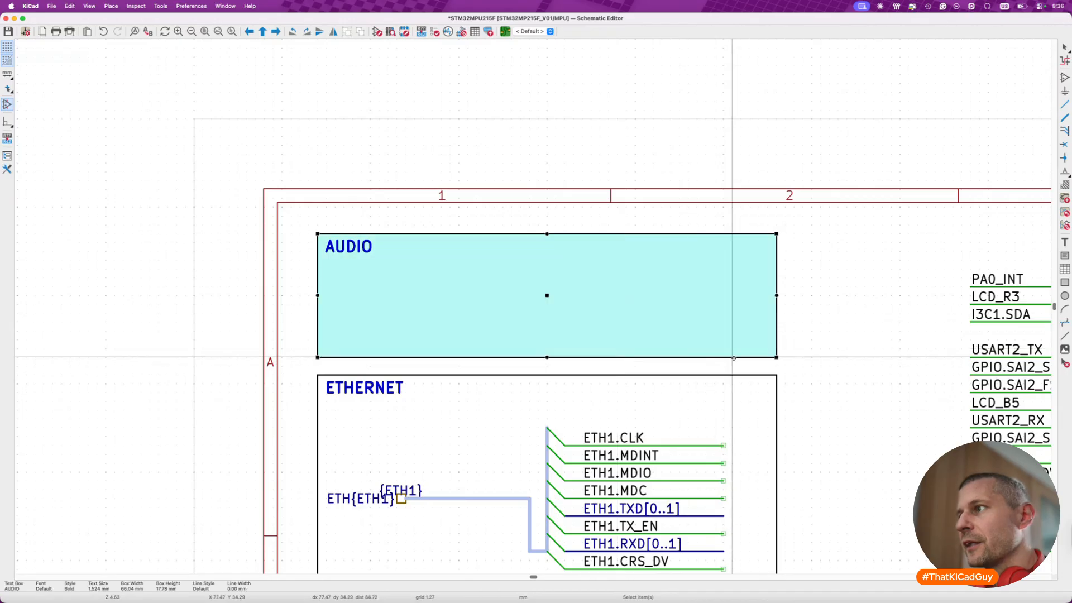
{"action": "left_click_drag", "start_coordinate": [776, 357], "coordinate": [777, 287]}
{"action": "left_click", "coordinate": [755, 341]}
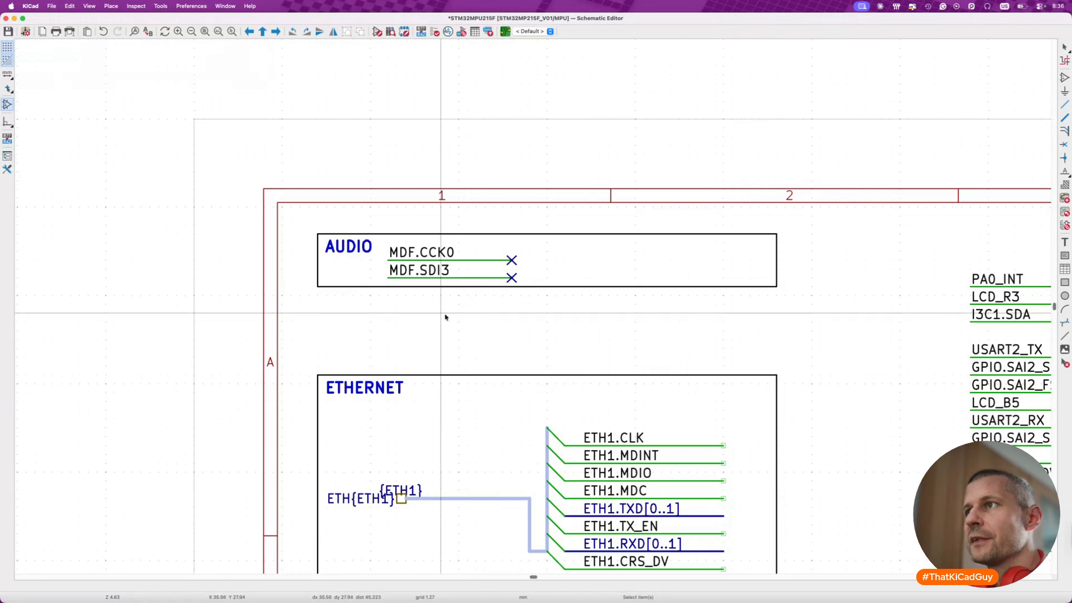
- Move the whole ETHERNET block up to sit directly below the AUDIO frame, and save
{"action": "scroll", "coordinate": [411, 344], "scroll_direction": "down", "scroll_amount": 5}
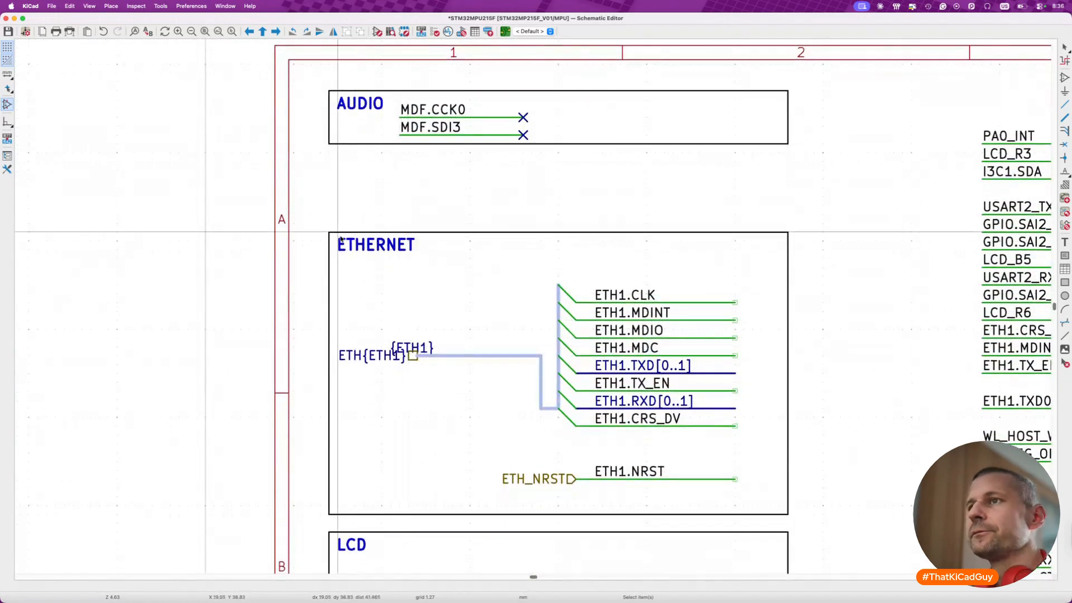
{"action": "left_click_drag", "start_coordinate": [321, 230], "coordinate": [793, 517]}
{"action": "key", "text": "m"}
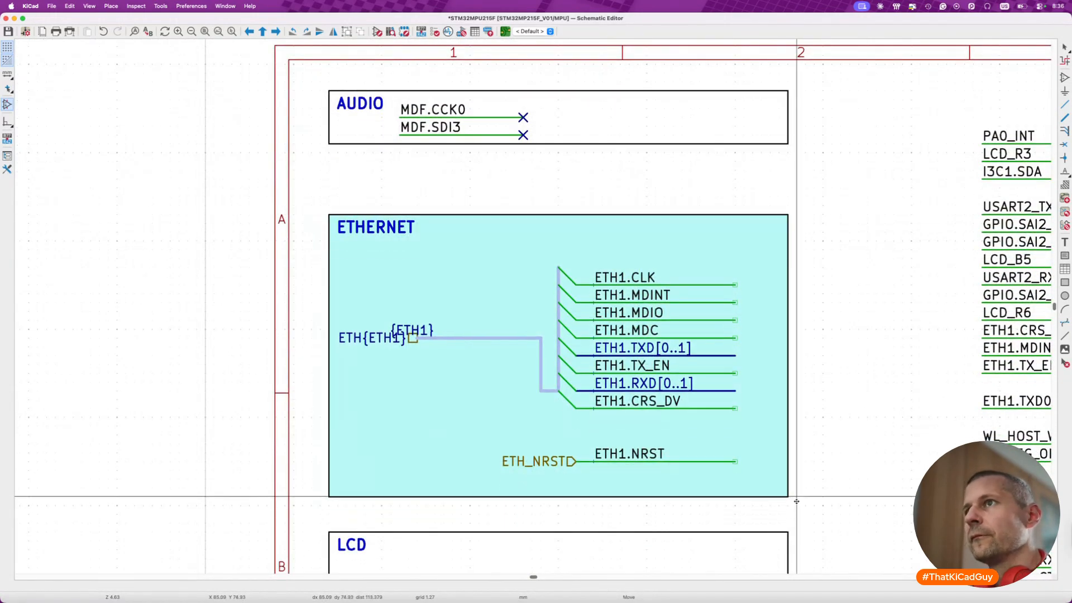
{"action": "left_click", "coordinate": [802, 440]}
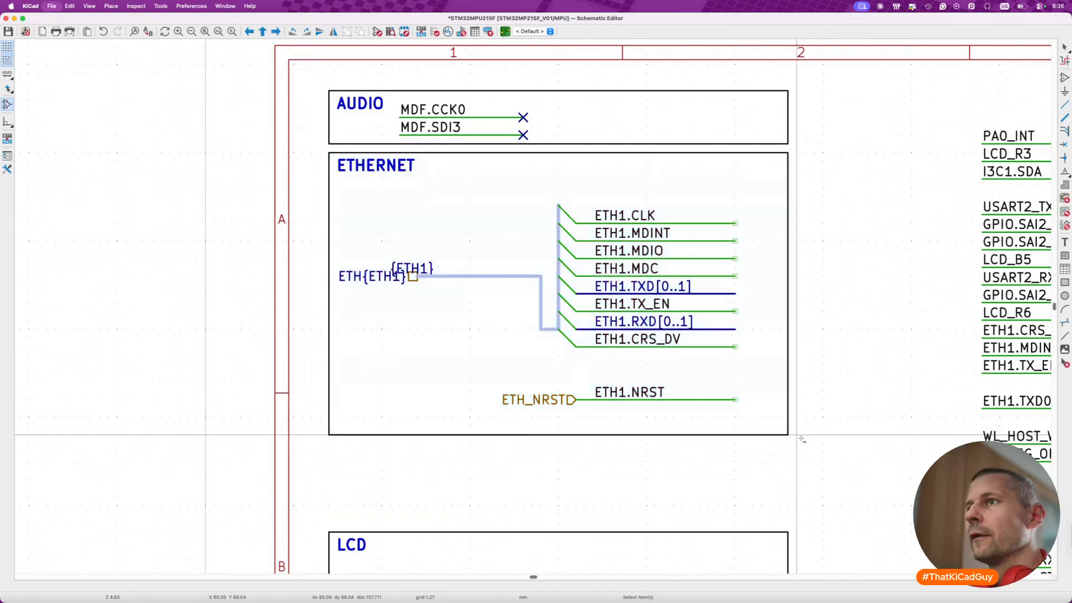
{"action": "key", "text": "super+s"}
- Shift the {ETH1} bus label along the bus, clear of the ETH{ETH1} hierarchical label, and save
{"action": "scroll", "coordinate": [432, 295], "scroll_direction": "up", "scroll_amount": 2}
{"action": "left_click_drag", "start_coordinate": [483, 299], "coordinate": [574, 299]}
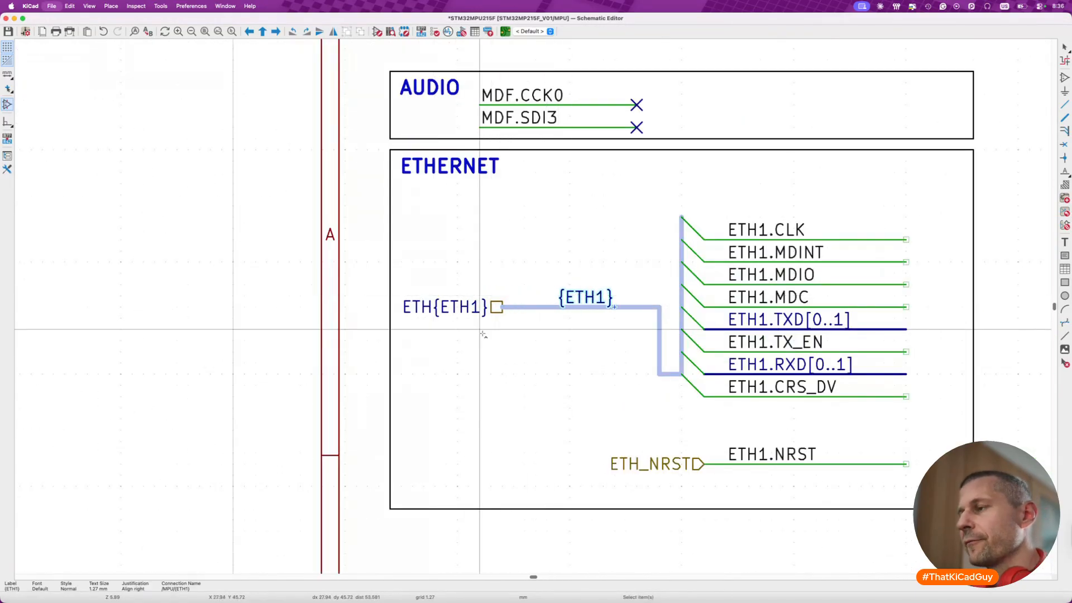
{"action": "key", "text": "super+s"}
{"action": "scroll", "coordinate": [483, 334], "scroll_direction": "down", "scroll_amount": 10}
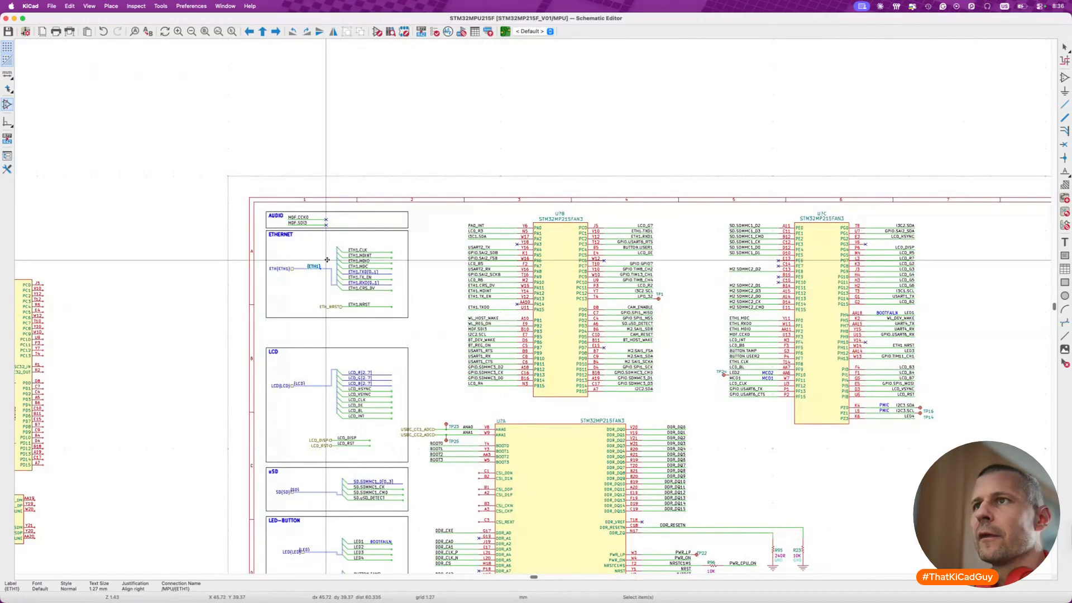
- Move the ETHERNET block's bus and wires up within the frame, with the ETH_NRST wire directly beneath ETH1.CRS_DV
{"action": "scroll", "coordinate": [327, 259], "scroll_direction": "up", "scroll_amount": 7}
{"action": "left_click_drag", "start_coordinate": [162, 213], "coordinate": [514, 363]}
{"action": "key", "text": "m"}
{"action": "left_click", "coordinate": [522, 334]}
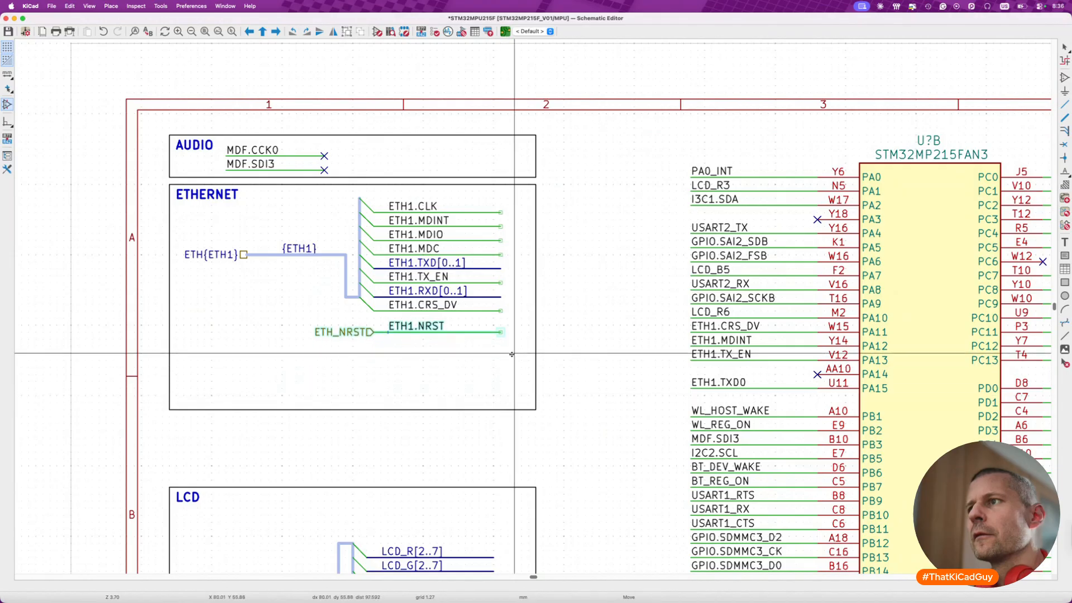
{"action": "left_click", "coordinate": [514, 348]}
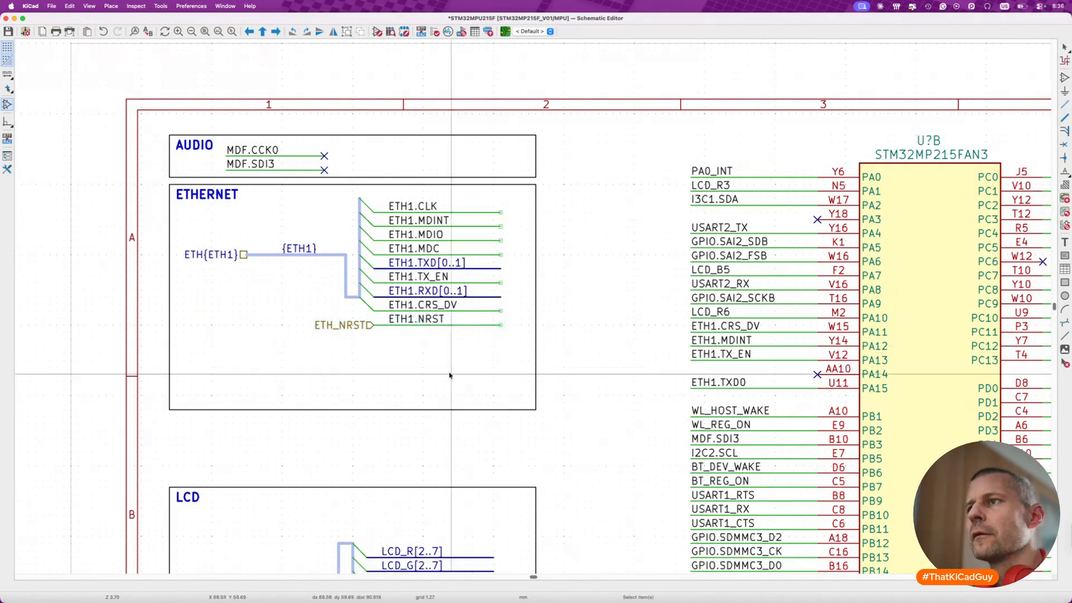
- Shorten the ETHERNET frame to a box height of 27.94 mm, with its lower edge just below the ETH1.NRST wire
{"action": "left_click", "coordinate": [522, 410]}
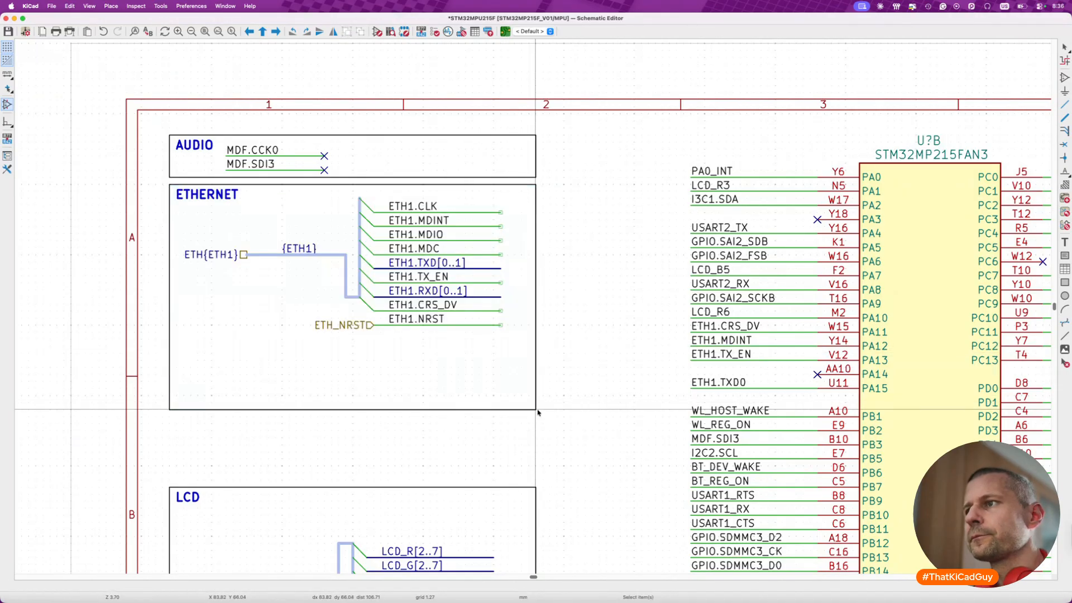
{"action": "left_click_drag", "start_coordinate": [537, 410], "coordinate": [535, 353]}
{"action": "left_click", "coordinate": [524, 382]}
{"action": "left_click", "coordinate": [525, 353]}
{"action": "left_click_drag", "start_coordinate": [535, 353], "coordinate": [535, 339]}
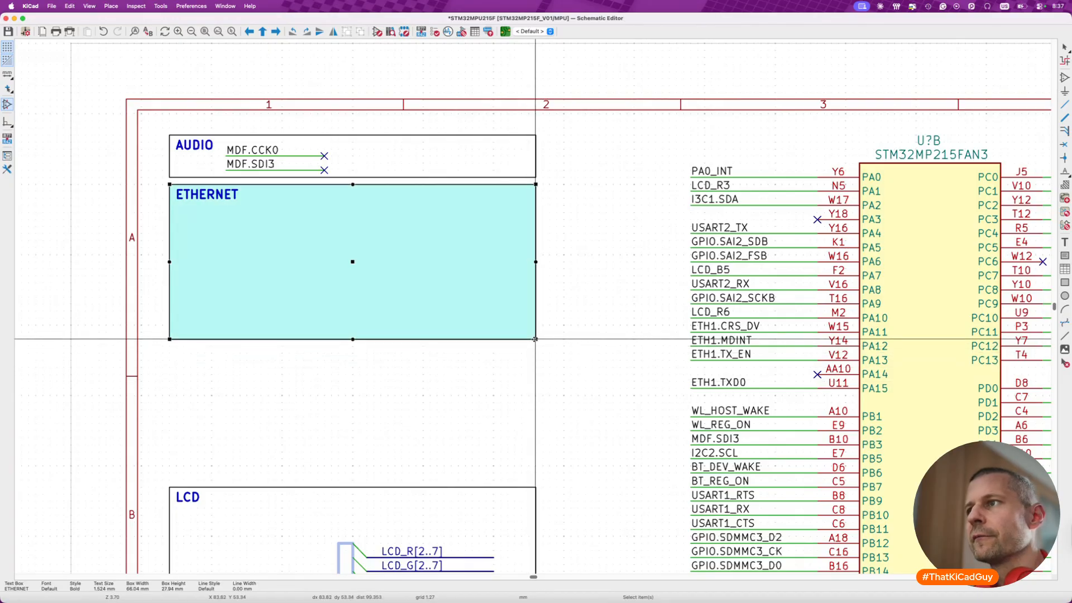
{"action": "left_click", "coordinate": [523, 375]}
- Add a "[] buses" line at the end of the checklist text over the title block, and save
{"action": "scroll", "coordinate": [524, 374], "scroll_direction": "down", "scroll_amount": 5}
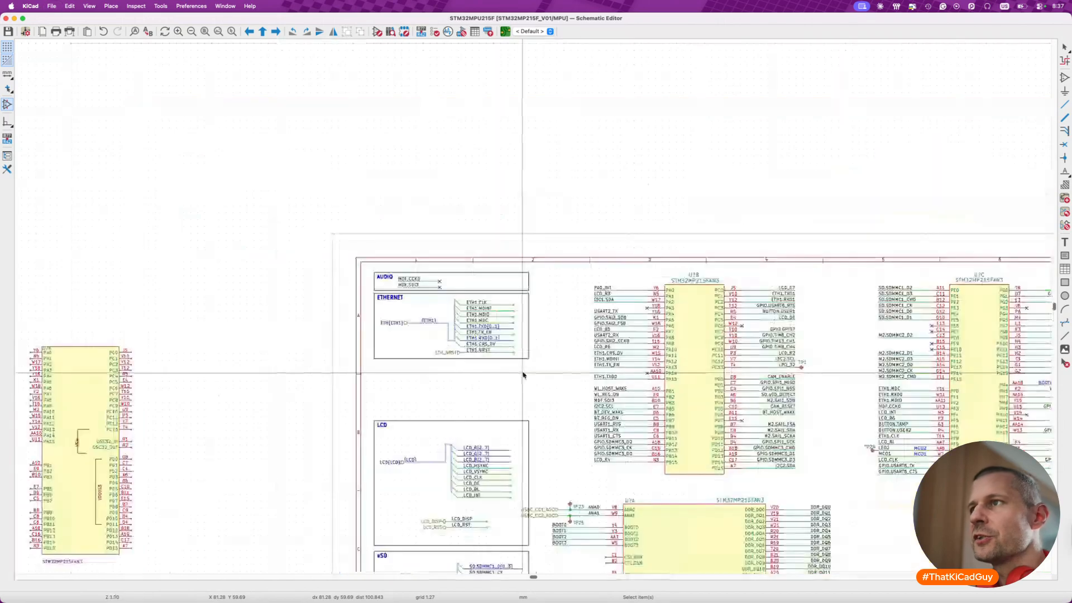
{"action": "scroll", "coordinate": [524, 374], "scroll_direction": "up", "scroll_amount": 3}
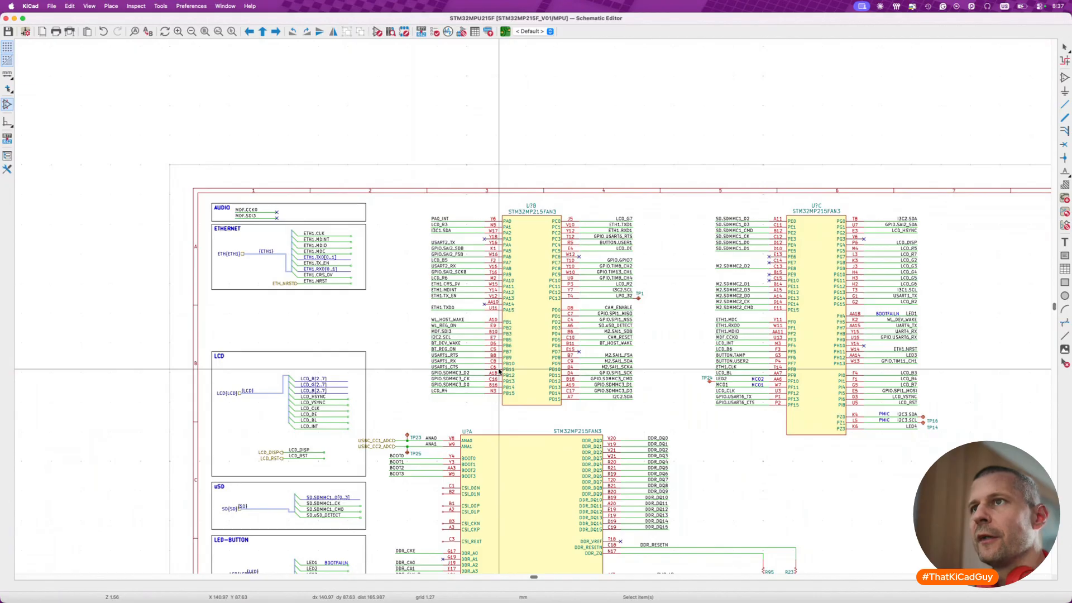
{"action": "scroll", "coordinate": [500, 371], "scroll_direction": "down", "scroll_amount": 10}
{"action": "scroll", "coordinate": [500, 371], "scroll_direction": "right", "scroll_amount": 10}
{"action": "double_click", "coordinate": [486, 442]}
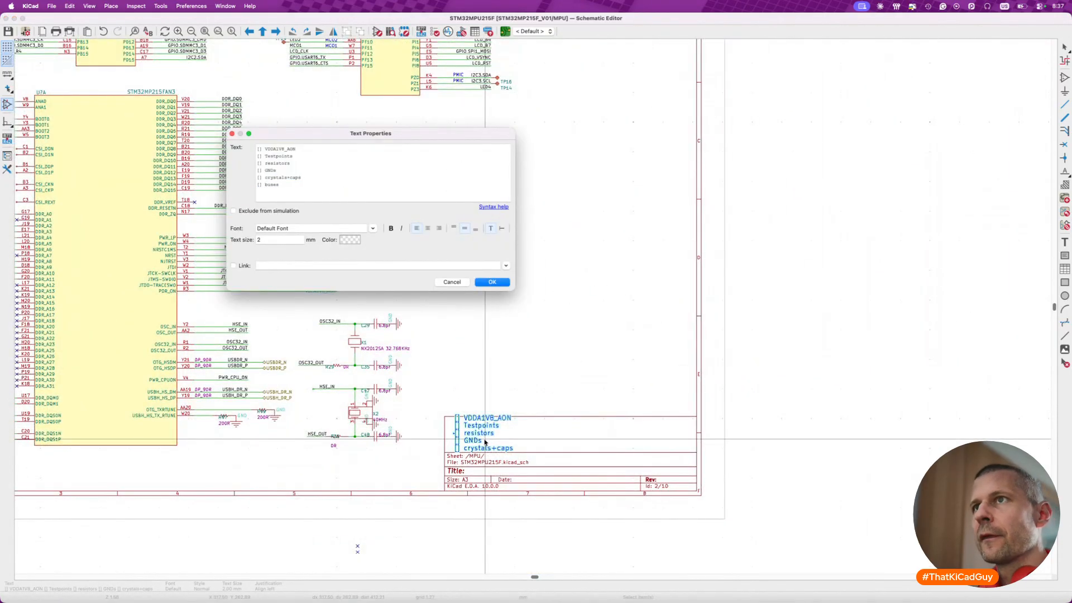
{"action": "left_click", "coordinate": [492, 283]}
{"action": "key", "text": "super+s"}
- Delete the LCD block's LCD{LCD} hierarchical label, {LCD} bus label and bus segments
{"action": "scroll", "coordinate": [438, 332], "scroll_direction": "left", "scroll_amount": 20}
{"action": "scroll", "coordinate": [439, 332], "scroll_direction": "up", "scroll_amount": 5}
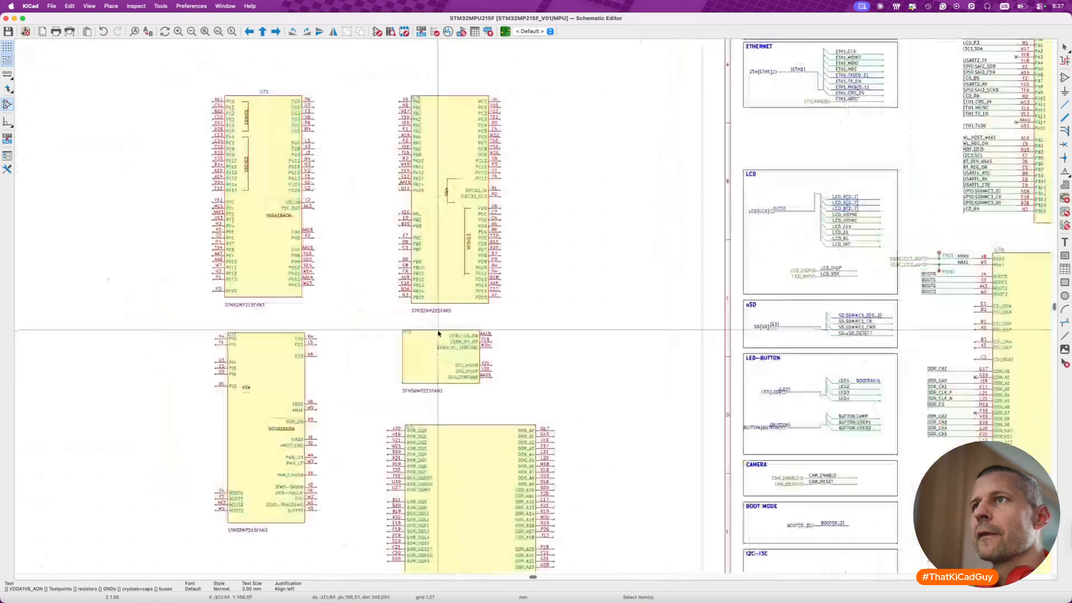
{"action": "scroll", "coordinate": [438, 332], "scroll_direction": "right", "scroll_amount": 20}
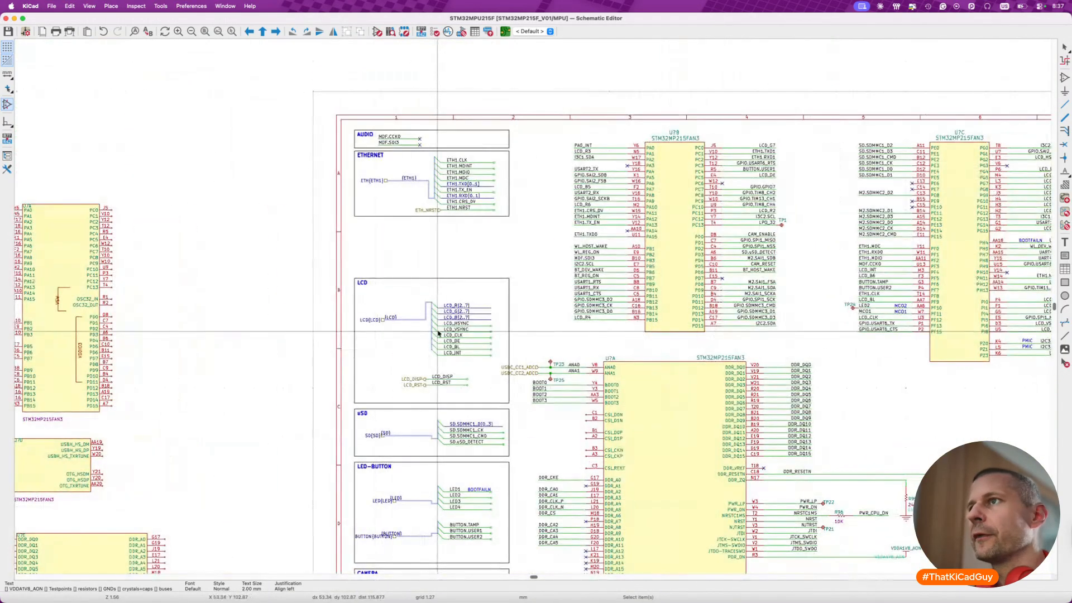
{"action": "right_click", "coordinate": [438, 331]}
{"action": "left_click", "coordinate": [448, 263]}
{"action": "scroll", "coordinate": [390, 292], "scroll_direction": "up", "scroll_amount": 5}
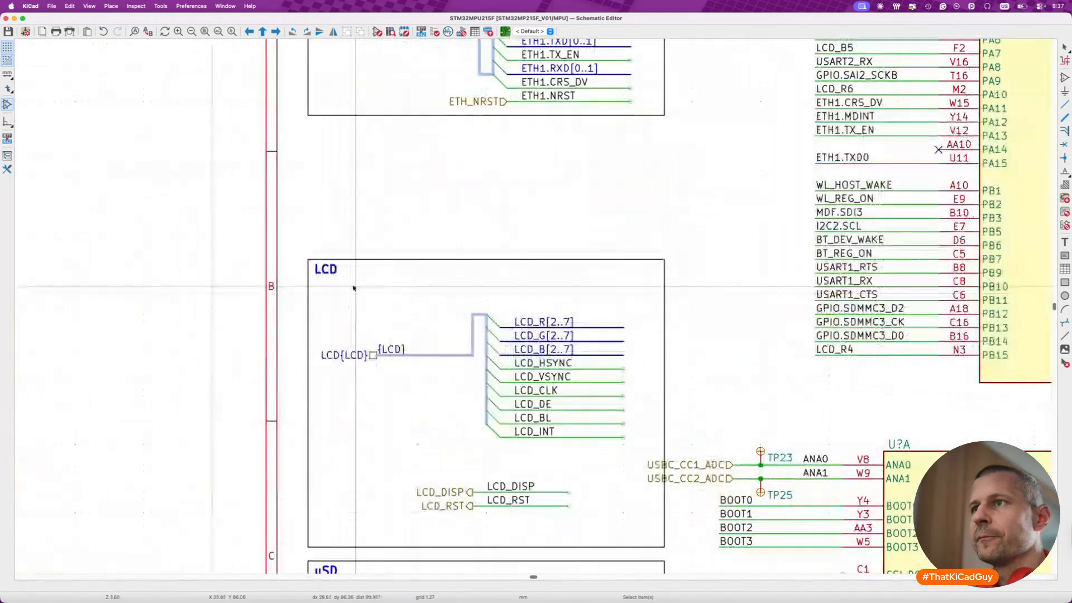
{"action": "left_click_drag", "start_coordinate": [315, 331], "coordinate": [391, 358]}
{"action": "key", "text": "Delete"}
{"action": "key", "text": "Delete"}
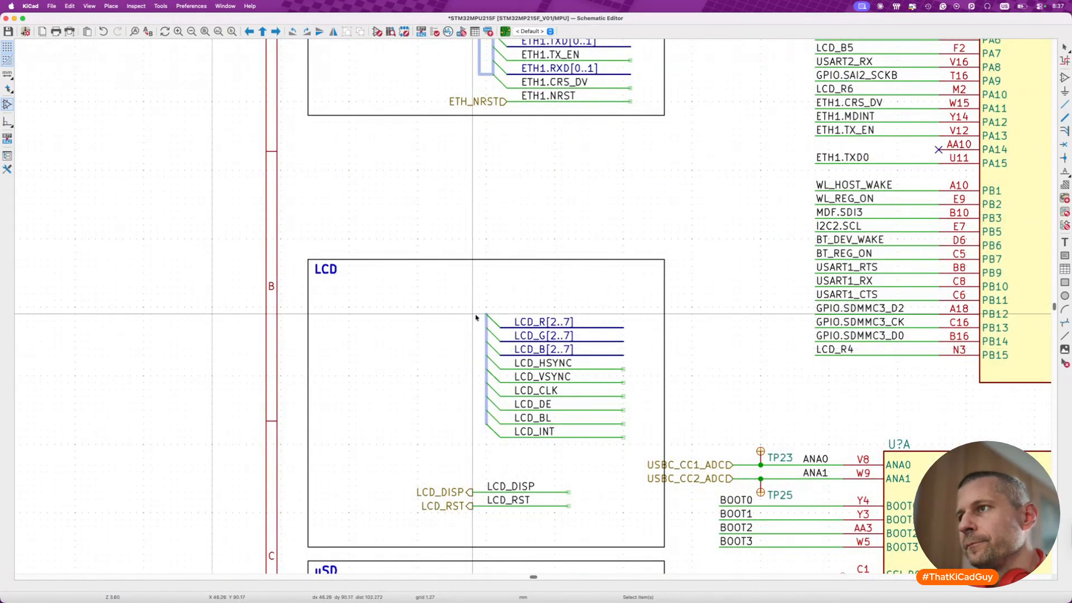
{"action": "left_click_drag", "start_coordinate": [464, 298], "coordinate": [500, 446]}
{"action": "key", "text": "Delete"}
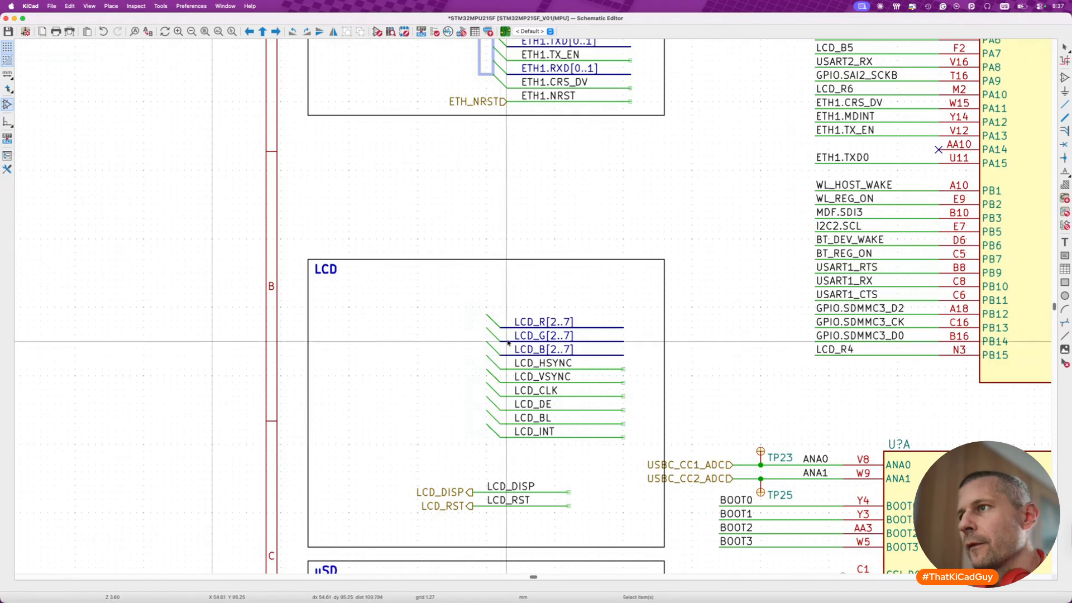
- Delete the bus entries on all the LCD nets together with the LCD frame and title
{"action": "key", "text": "Delete"}
{"action": "key", "text": "Delete"}
{"action": "key", "text": "Delete"}
{"action": "key", "text": "Delete"}
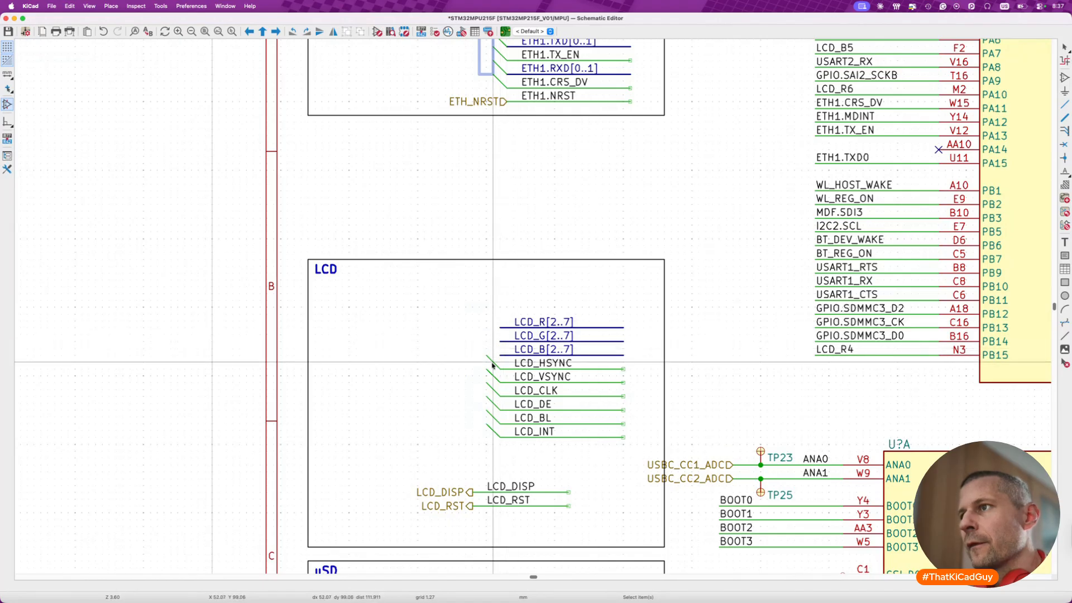
{"action": "key", "text": "Delete"}
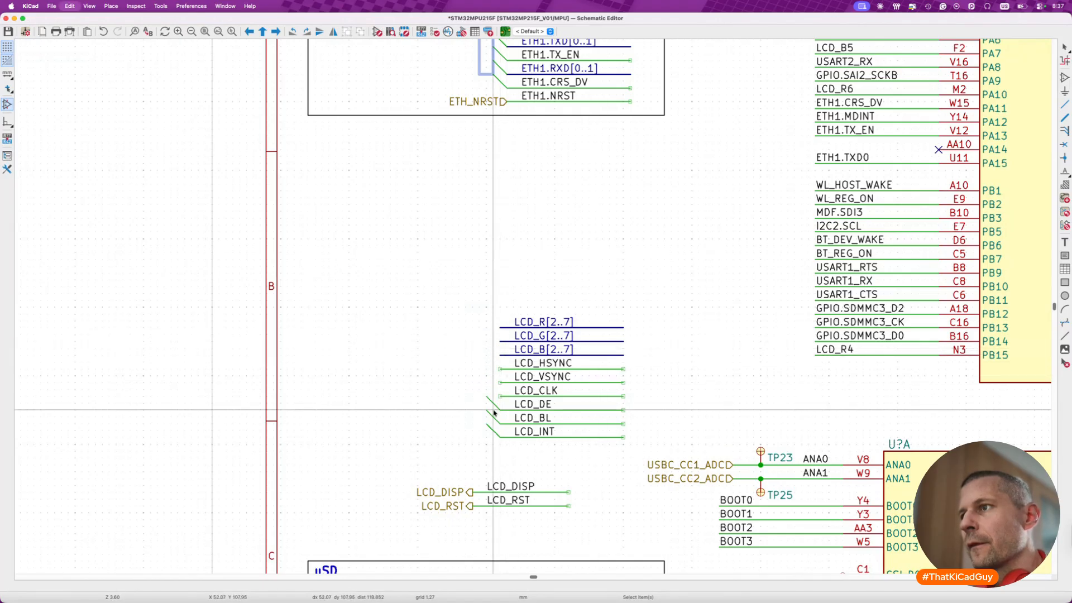
{"action": "key", "text": "Delete"}
{"action": "key", "text": "Delete"}
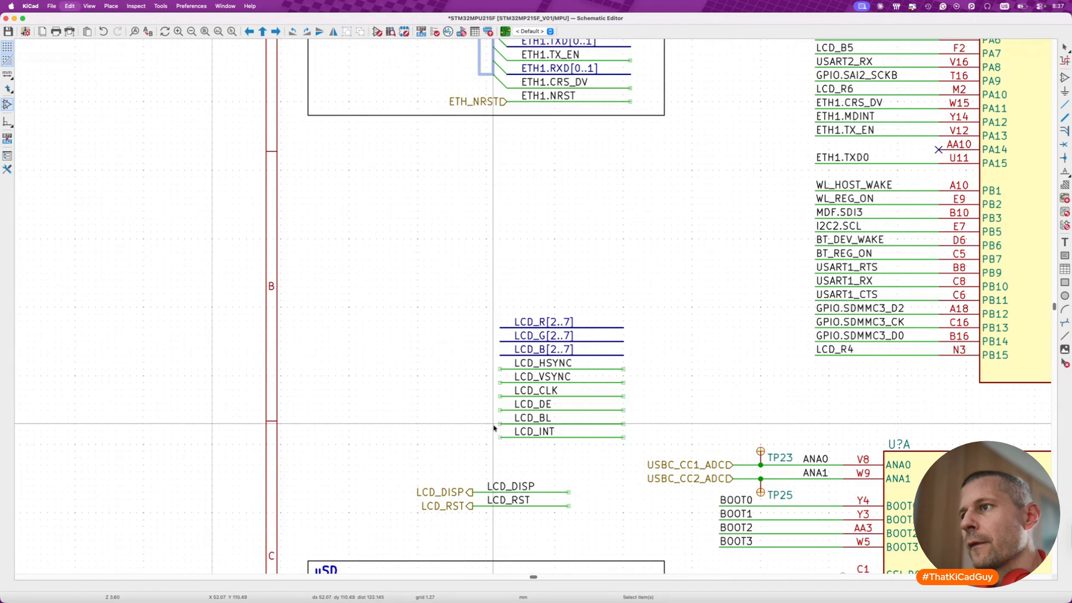
- Put no-connect flags on the right ends of the nine LCD lines from LCD_R[2..7] down to LCD_INT
{"action": "key", "text": "b"}
{"action": "key", "text": "q"}
{"action": "left_click", "coordinate": [624, 328]}
{"action": "left_click", "coordinate": [623, 342]}
{"action": "left_click", "coordinate": [623, 355]}
{"action": "left_click", "coordinate": [624, 370]}
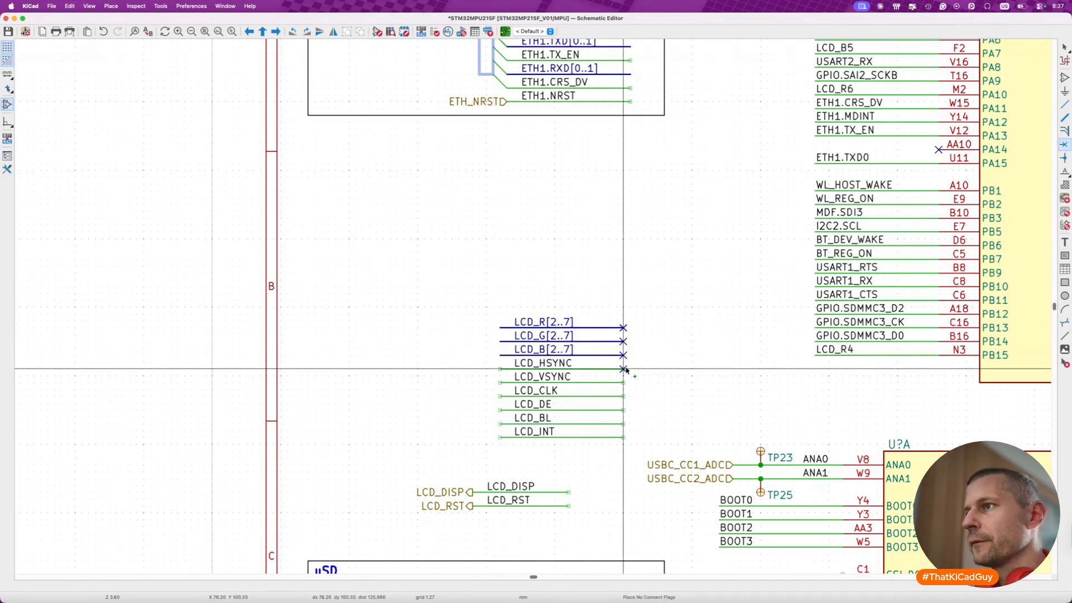
{"action": "left_click", "coordinate": [623, 383]}
{"action": "left_click", "coordinate": [624, 396]}
{"action": "key", "text": "Escape"}
{"action": "left_click", "coordinate": [623, 410]}
{"action": "left_click", "coordinate": [623, 423]}
{"action": "left_click", "coordinate": [623, 438]}
- Move the nine labels from LCD_R[2..7] to LCD_INT to align with the left ends of their lines
{"action": "left_click_drag", "start_coordinate": [506, 311], "coordinate": [588, 451]}
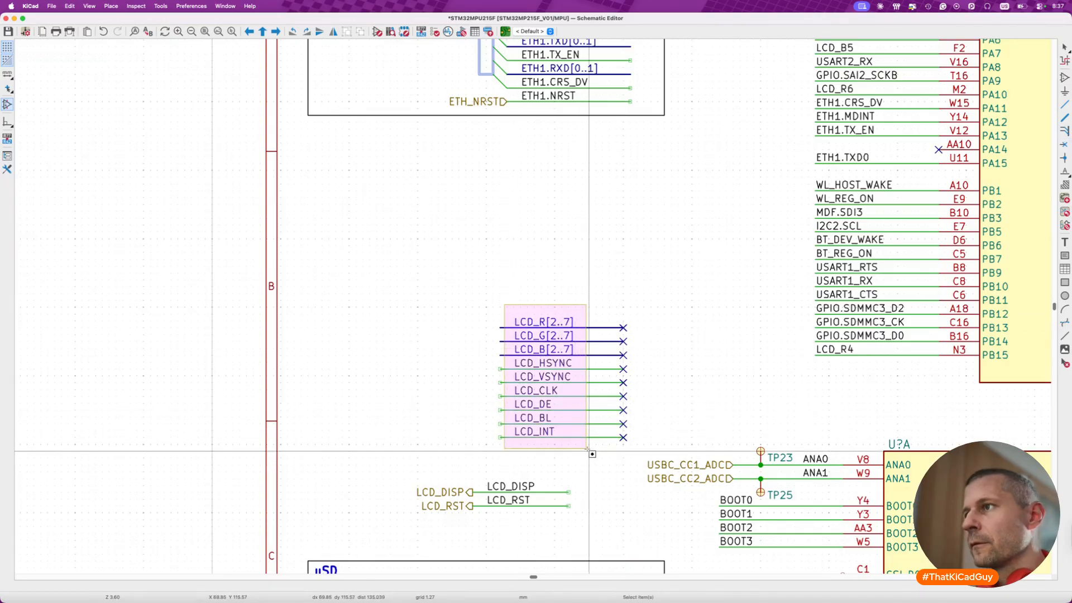
{"action": "key", "text": "m"}
{"action": "left_click", "coordinate": [578, 451]}
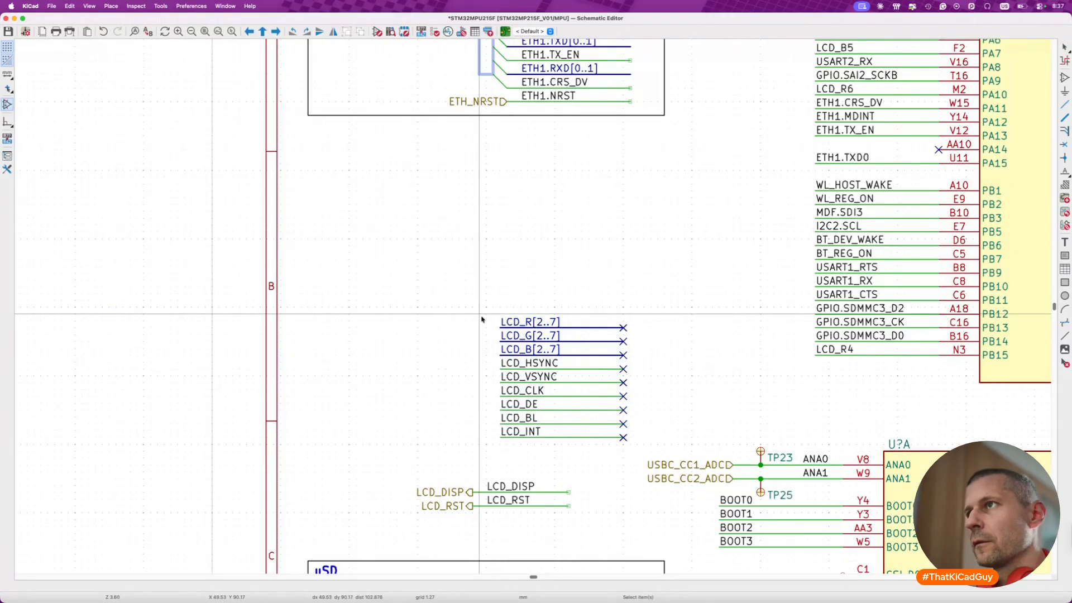
- Duplicate the ETHERNET frame and place the copy directly below the original, aligned with its left edge
{"action": "scroll", "coordinate": [481, 316], "scroll_direction": "down", "scroll_amount": 3}
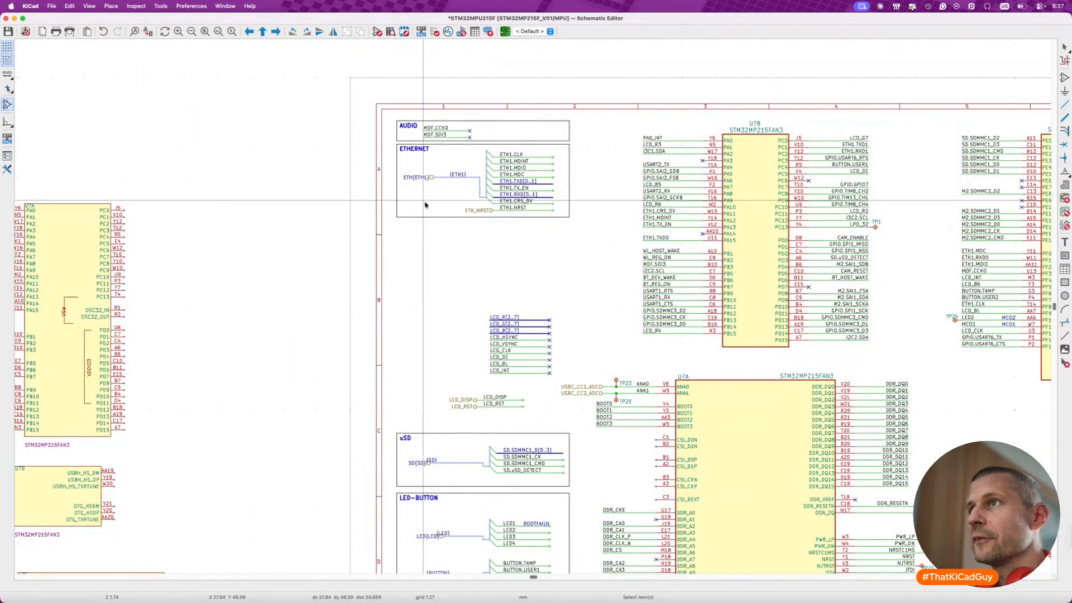
{"action": "left_click", "coordinate": [437, 148]}
{"action": "key", "text": "Escape"}
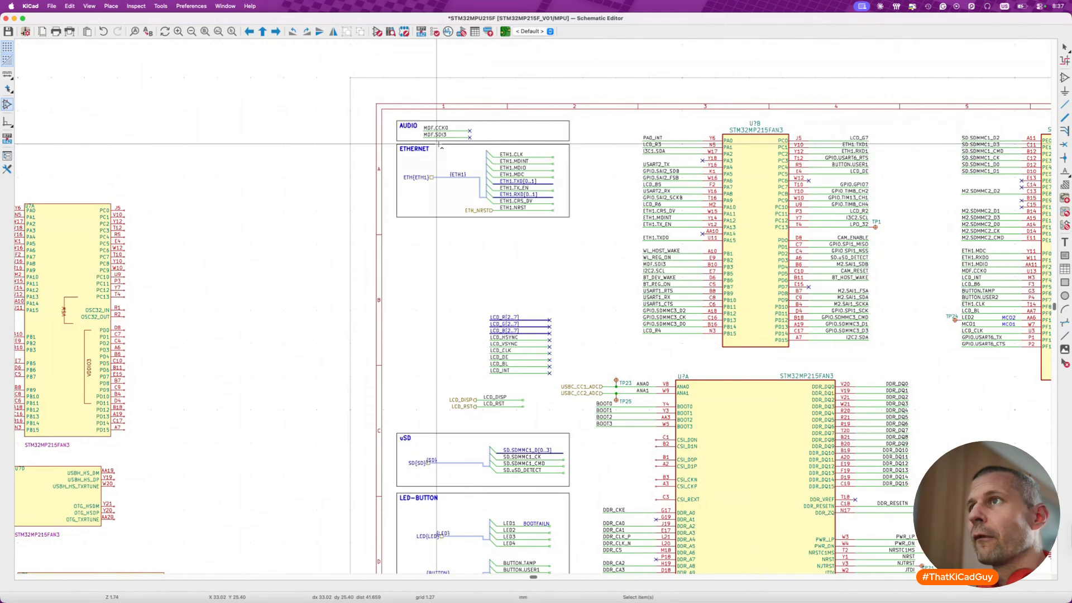
{"action": "left_click", "coordinate": [423, 147]}
{"action": "key", "text": "ctrl+d"}
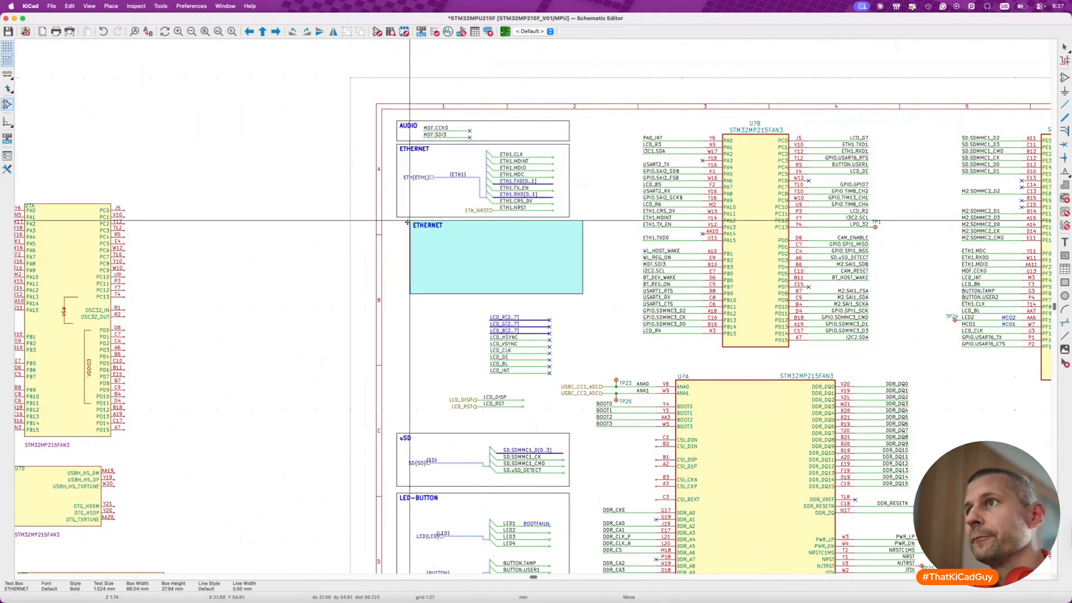
{"action": "left_click", "coordinate": [396, 222]}
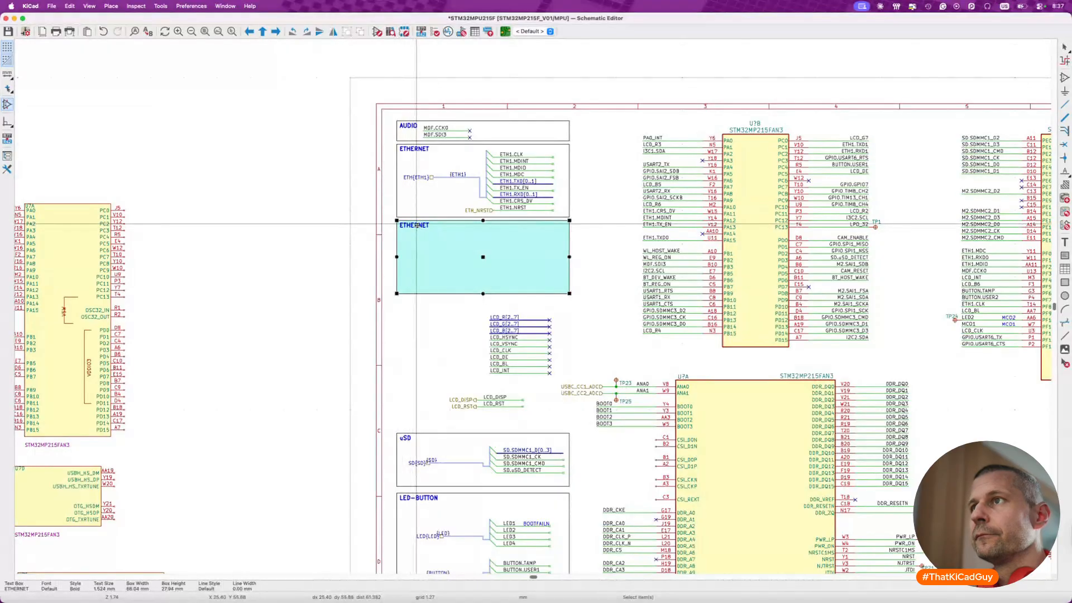
- Change the title of the duplicated frame below the ETHERNET block to LCD
{"action": "double_click", "coordinate": [417, 225]}
{"action": "key", "text": "Escape"}
{"action": "key", "text": "Escape"}
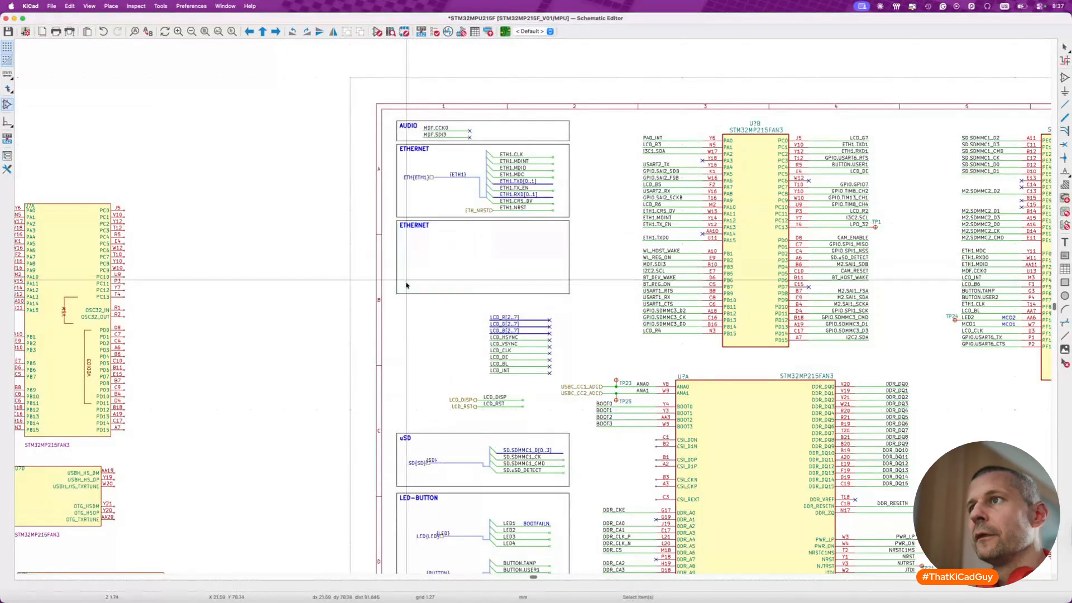
{"action": "double_click", "coordinate": [410, 224]}
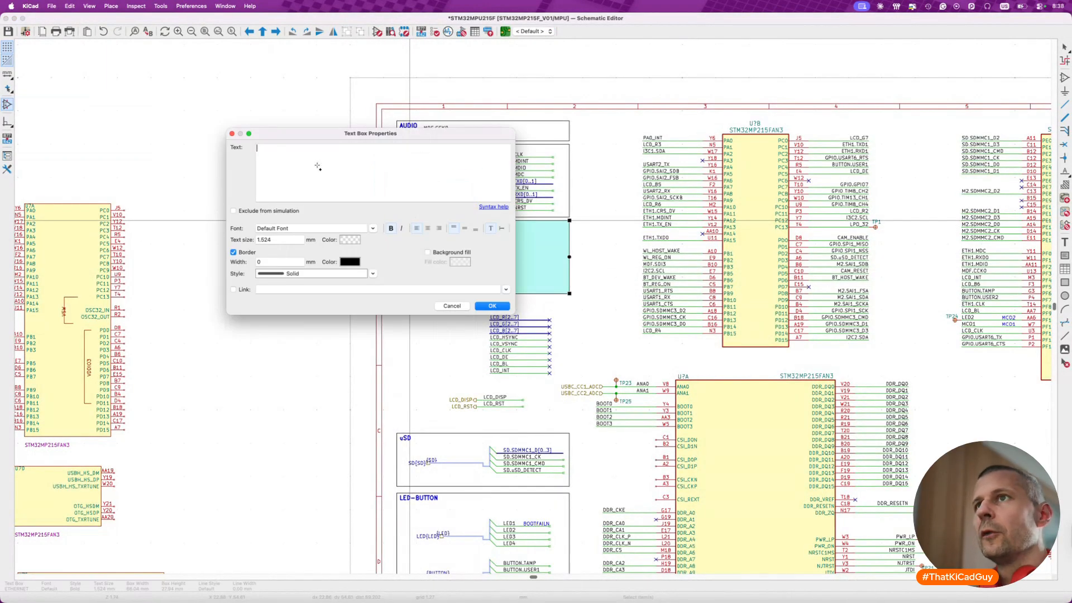
{"action": "type", "text": "LCD"}
{"action": "key", "text": "shift+Return"}
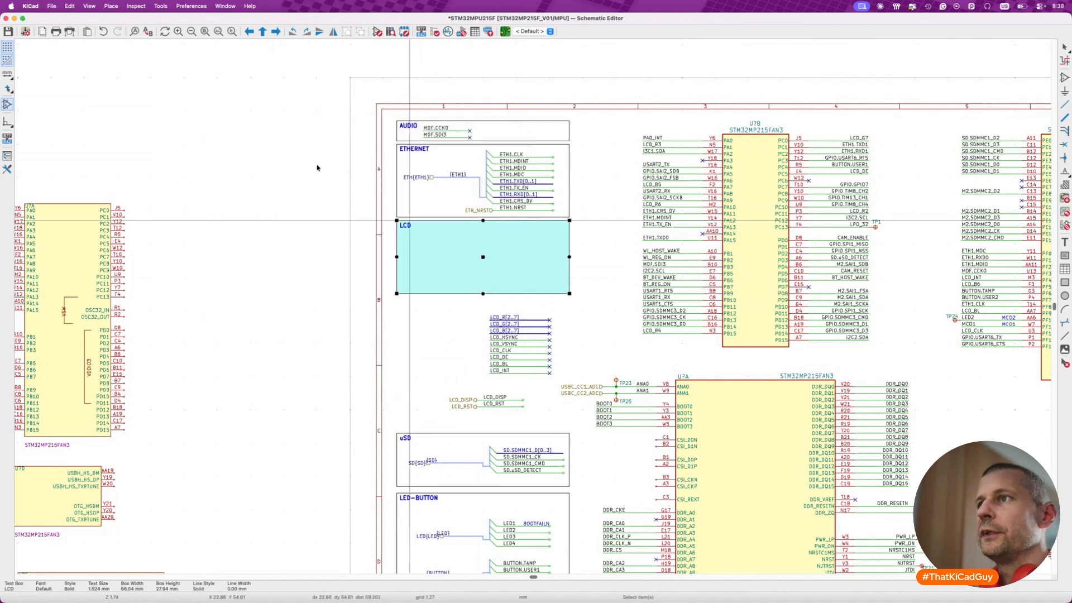
{"action": "key", "text": "Escape"}
- Move the nine no-connect LCD lines, from LCD_R[2..7] down to LCD_INT, into the right half of the LCD frame
{"action": "left_click_drag", "start_coordinate": [471, 307], "coordinate": [565, 383]}
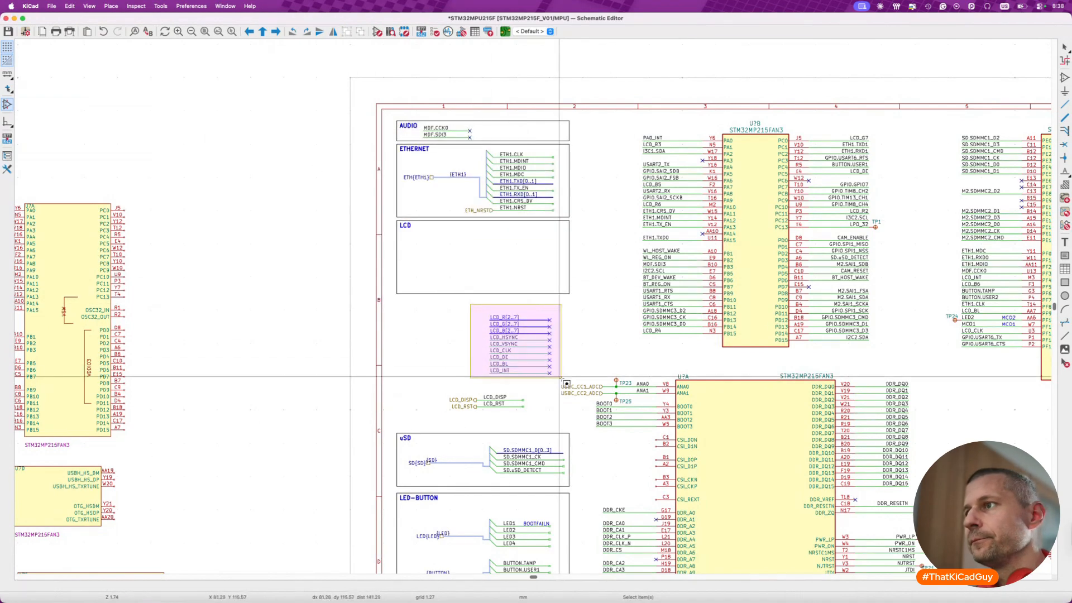
{"action": "key", "text": "m"}
{"action": "left_click", "coordinate": [565, 292]}
- Move the LCD_DISP and LCD_RST lines with their hierarchical labels into the left half of the LCD frame
{"action": "left_click_drag", "start_coordinate": [435, 380], "coordinate": [538, 418]}
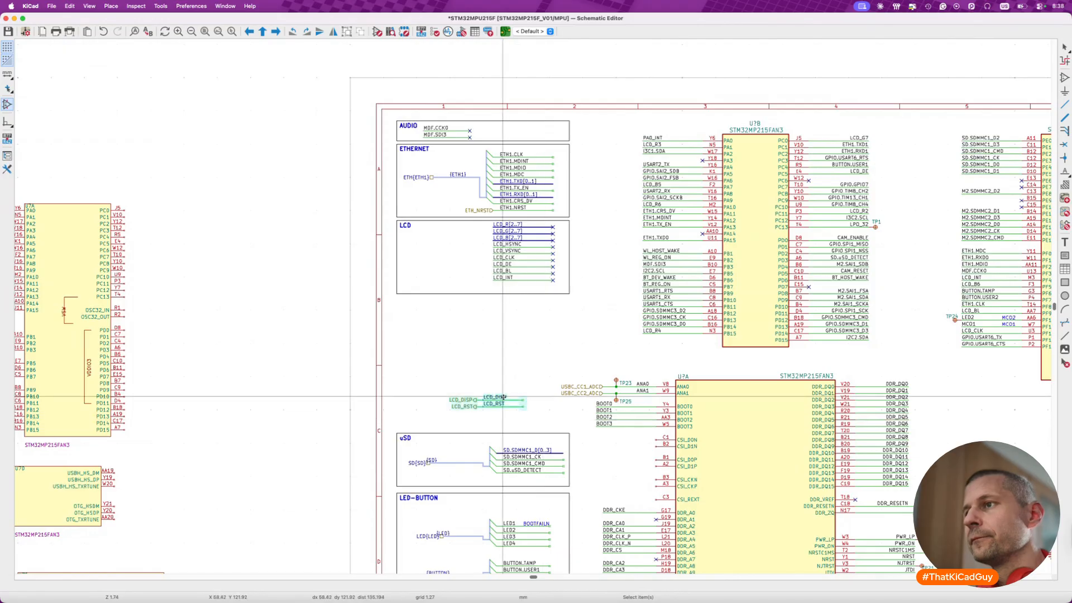
{"action": "key", "text": "m"}
{"action": "scroll", "coordinate": [502, 396], "scroll_direction": "up", "scroll_amount": 5}
{"action": "scroll", "coordinate": [430, 189], "scroll_direction": "up", "scroll_amount": 4}
{"action": "left_click", "coordinate": [415, 176]}
- Delete the LCD_DISP and LCD_RST hierarchical labels and put no-connect flags on the right ends of both lines
{"action": "left_click", "coordinate": [345, 192]}
{"action": "key", "text": "Escape"}
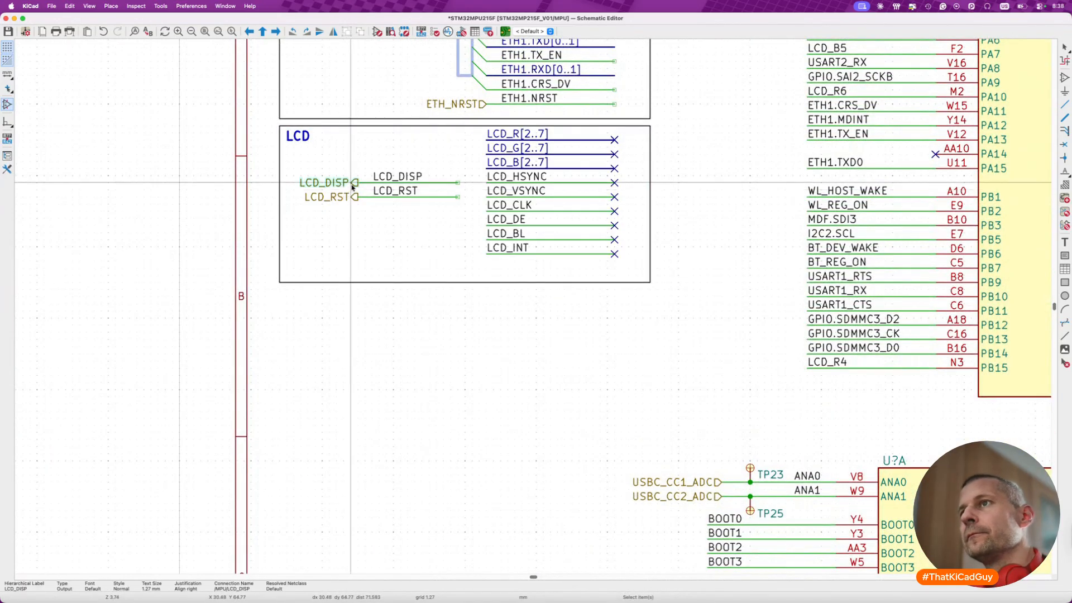
{"action": "key", "text": "Delete"}
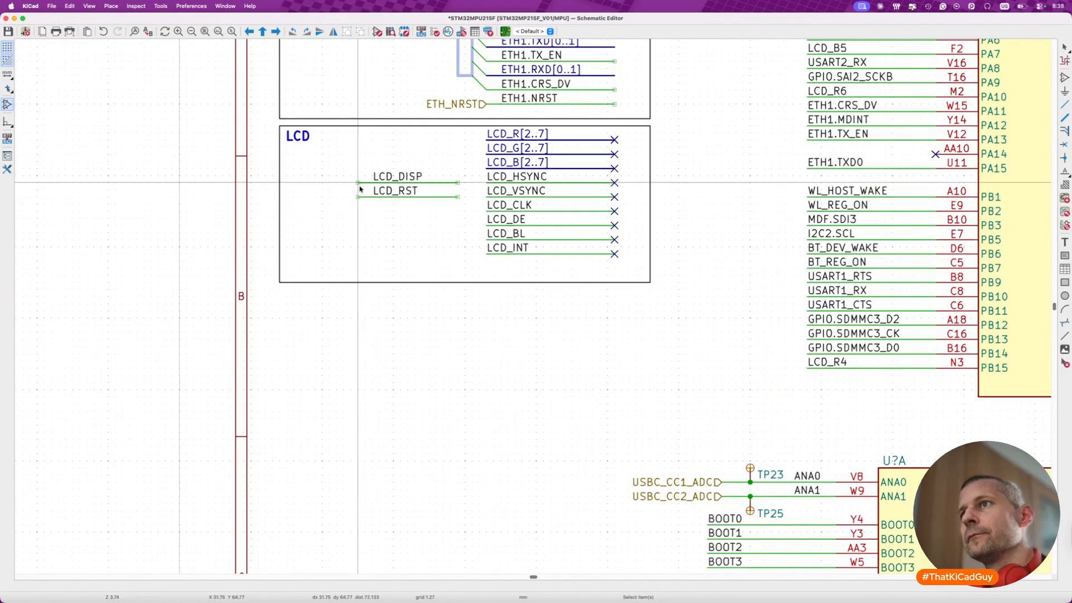
{"action": "key", "text": "q"}
{"action": "left_click", "coordinate": [458, 197]}
{"action": "key", "text": "Escape"}
- Move the LCD_DISP and LCD_RST net labels to align with the left ends of their lines
{"action": "left_click", "coordinate": [409, 178]}
{"action": "left_click", "coordinate": [408, 193], "text": "shift"}
{"action": "left_click_drag", "start_coordinate": [408, 193], "coordinate": [393, 191]}
{"action": "left_click", "coordinate": [369, 231]}
- Shorten the LCD frame by raising its lower edge to just below the LCD_INT line, and save the schematic
{"action": "scroll", "coordinate": [335, 247], "scroll_direction": "down", "scroll_amount": 1}
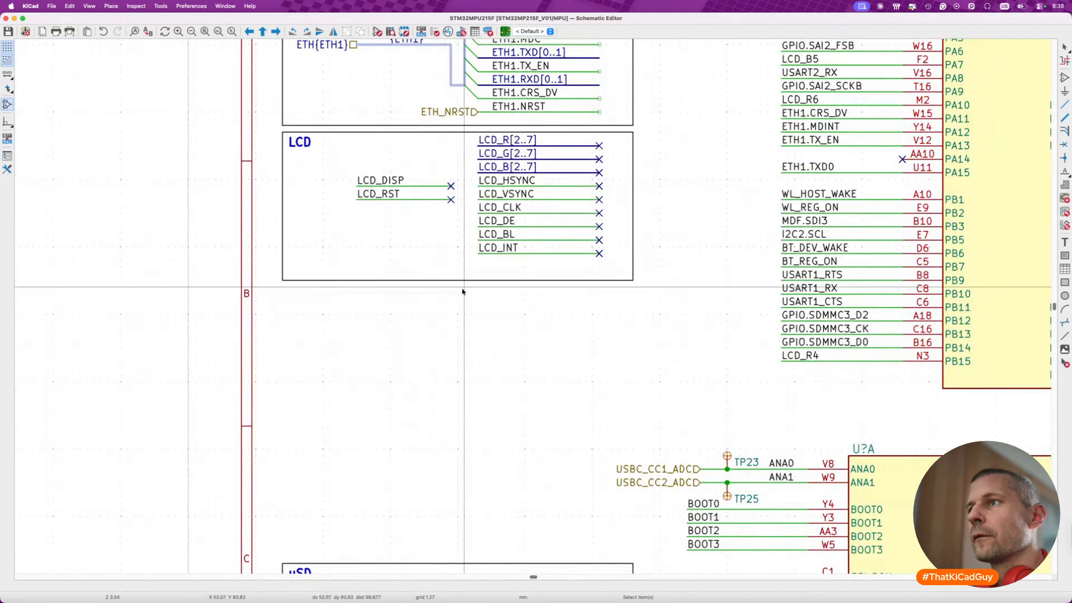
{"action": "left_click", "coordinate": [465, 281]}
{"action": "left_click_drag", "start_coordinate": [633, 281], "coordinate": [633, 267]}
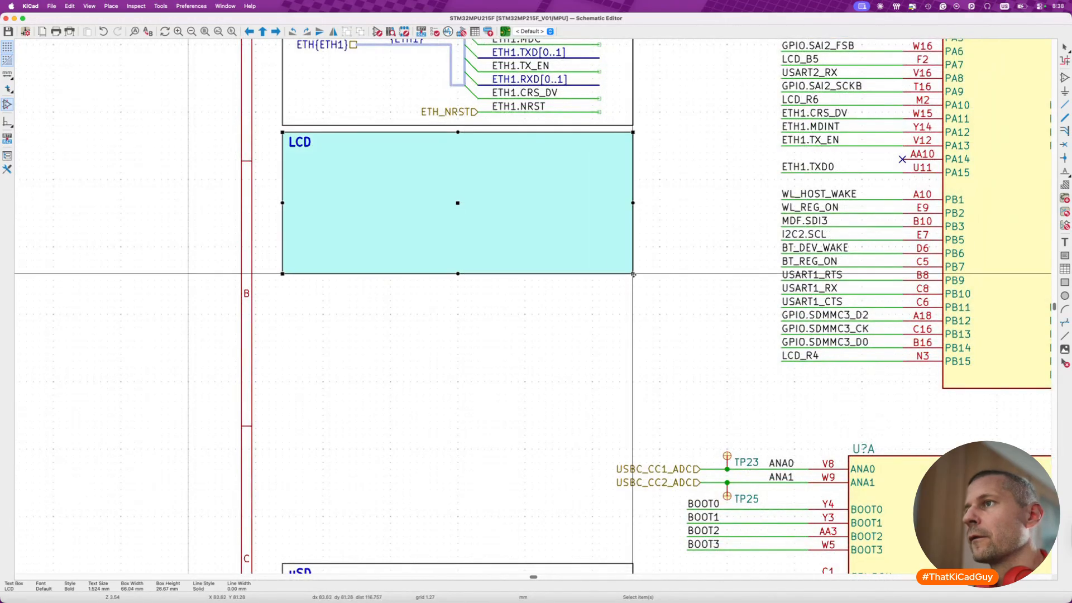
{"action": "left_click", "coordinate": [633, 284]}
{"action": "scroll", "coordinate": [632, 284], "scroll_direction": "down", "scroll_amount": 5}
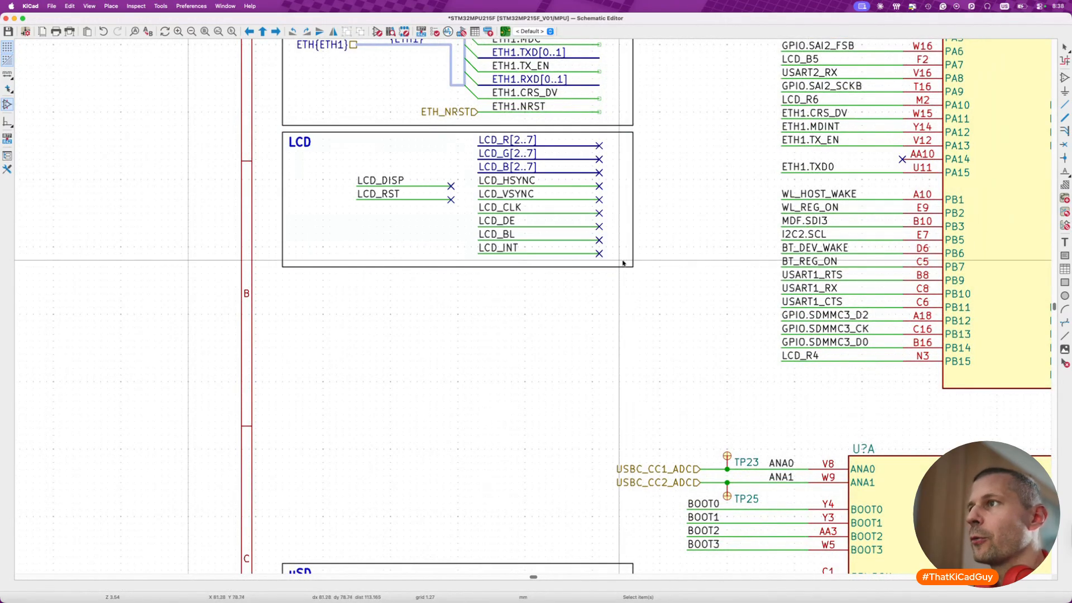
{"action": "key", "text": "super+s"}
{"action": "middle_click_drag", "start_coordinate": [677, 307], "coordinate": [546, 310]}
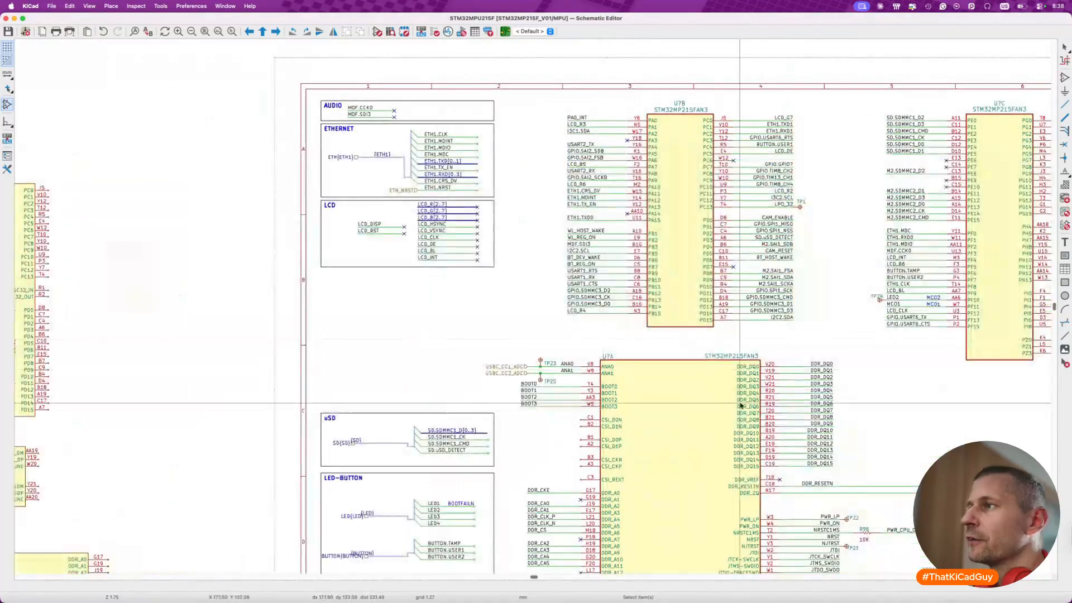
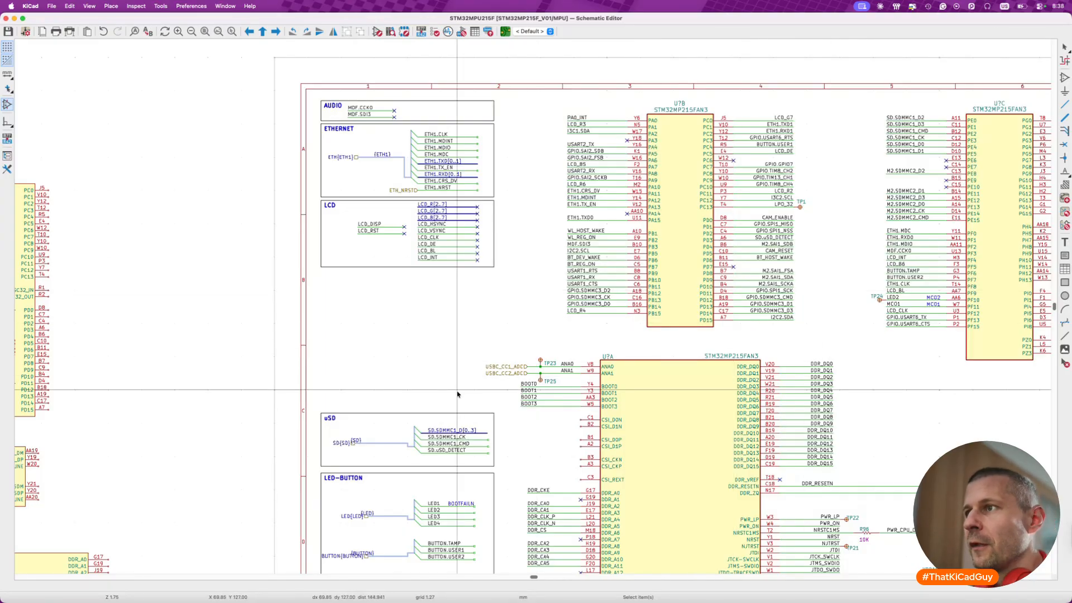
- Drag the USBC_CC1_ADC and USBC_CC2_ADC labels closer to pins ANA0 and ANA1, and place test points TP23 and TP25 right beside the labels
{"action": "scroll", "coordinate": [457, 395], "scroll_direction": "up", "scroll_amount": 5}
{"action": "left_click_drag", "start_coordinate": [410, 351], "coordinate": [595, 420]}
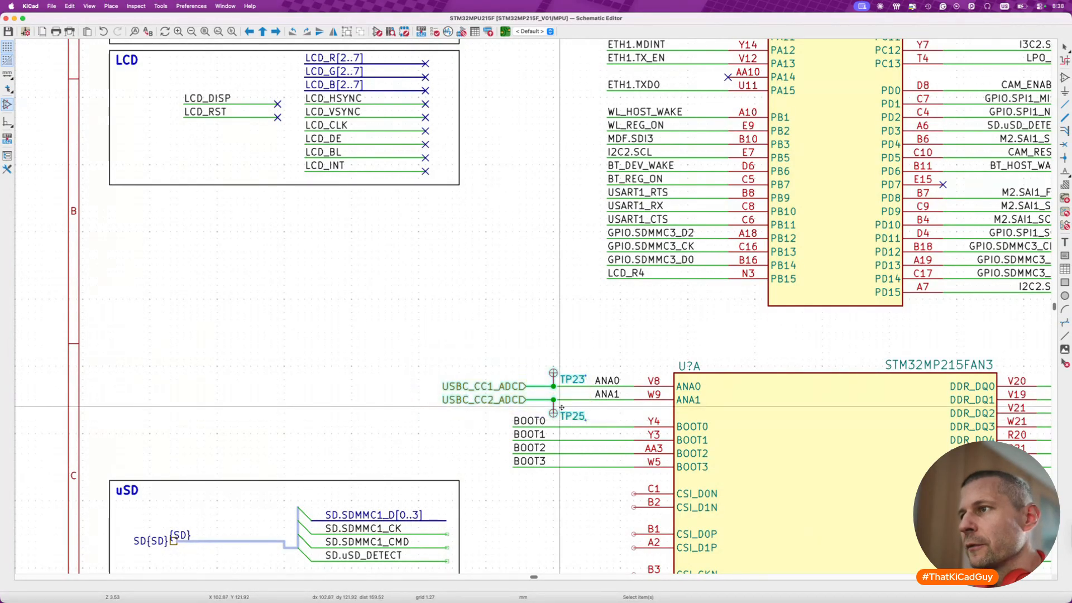
{"action": "key", "text": "g"}
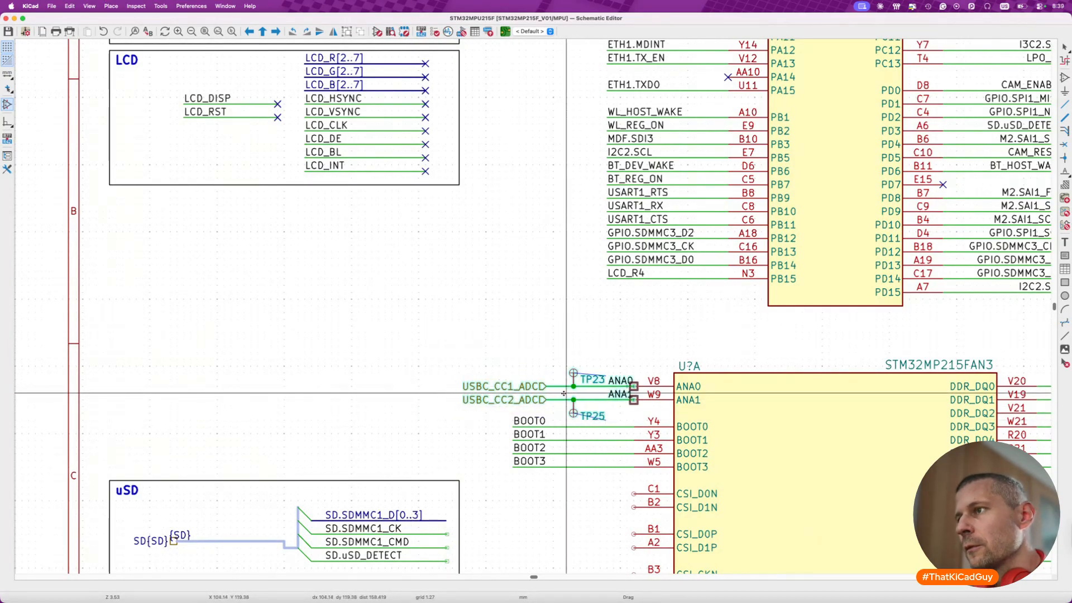
{"action": "left_click", "coordinate": [567, 394]}
{"action": "key", "text": "g"}
{"action": "left_click", "coordinate": [555, 417]}
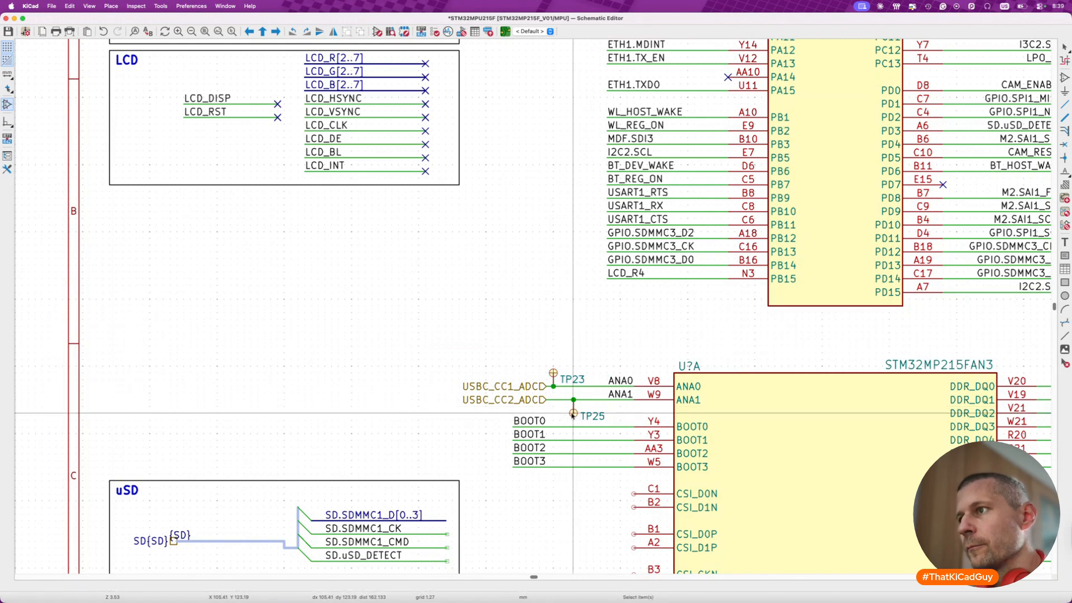
{"action": "key", "text": "g"}
{"action": "left_click", "coordinate": [554, 413]}
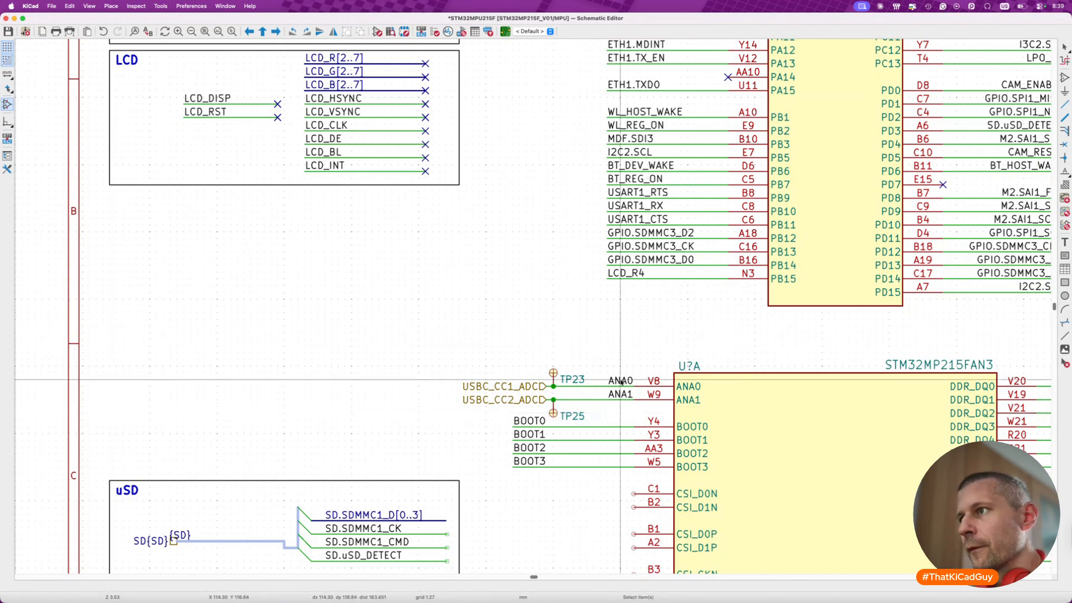
- Move the whole uSD block up so it sits directly below the LCD block
{"action": "scroll", "coordinate": [592, 393], "scroll_direction": "down", "scroll_amount": 2}
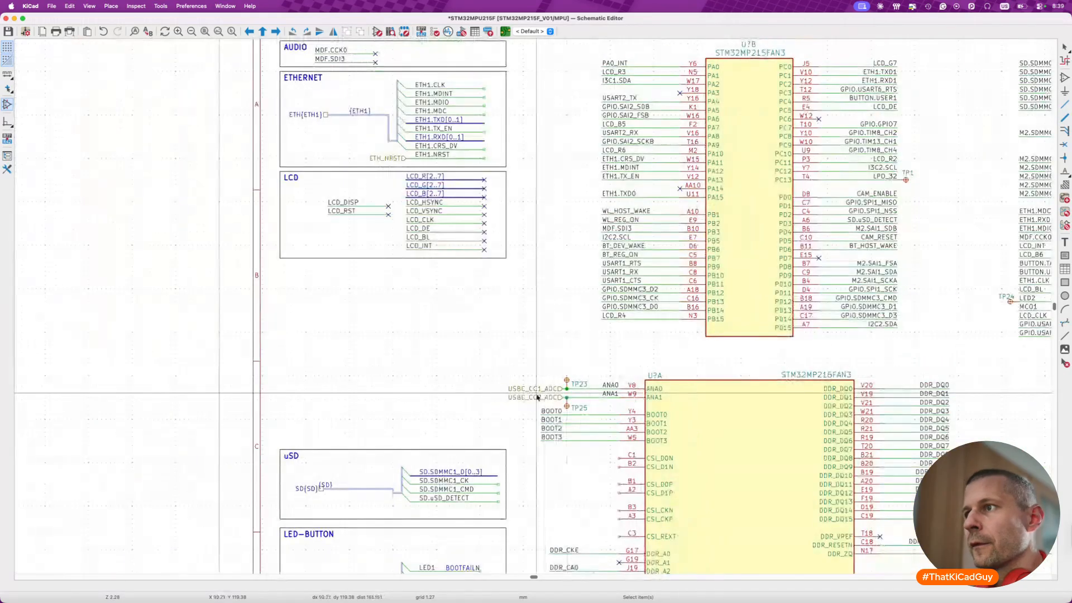
{"action": "scroll", "coordinate": [537, 406], "scroll_direction": "down", "scroll_amount": 2}
{"action": "left_click_drag", "start_coordinate": [272, 389], "coordinate": [515, 478]}
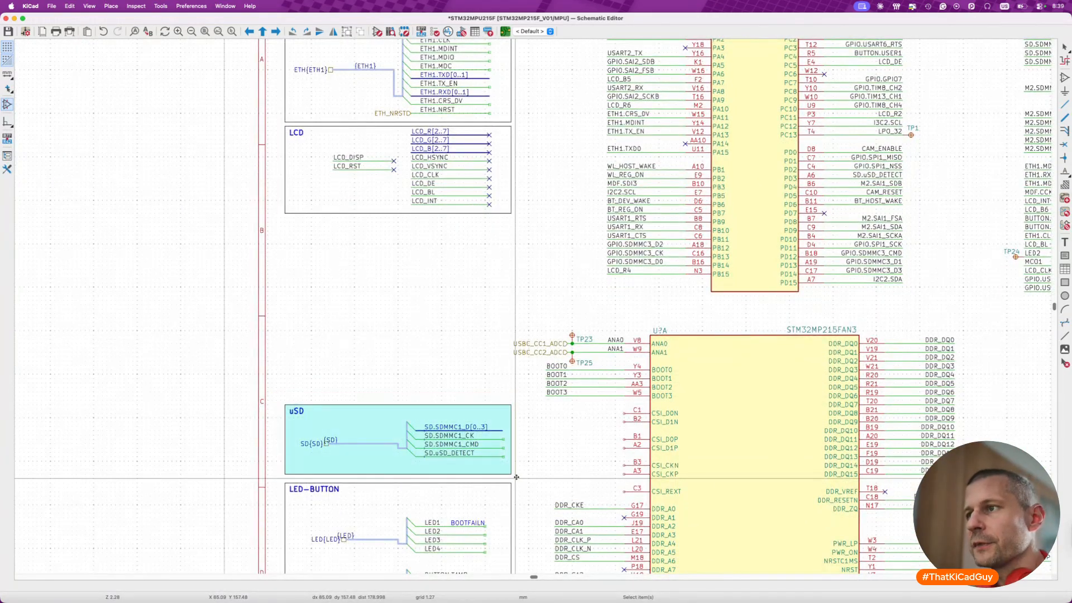
{"action": "key", "text": "m"}
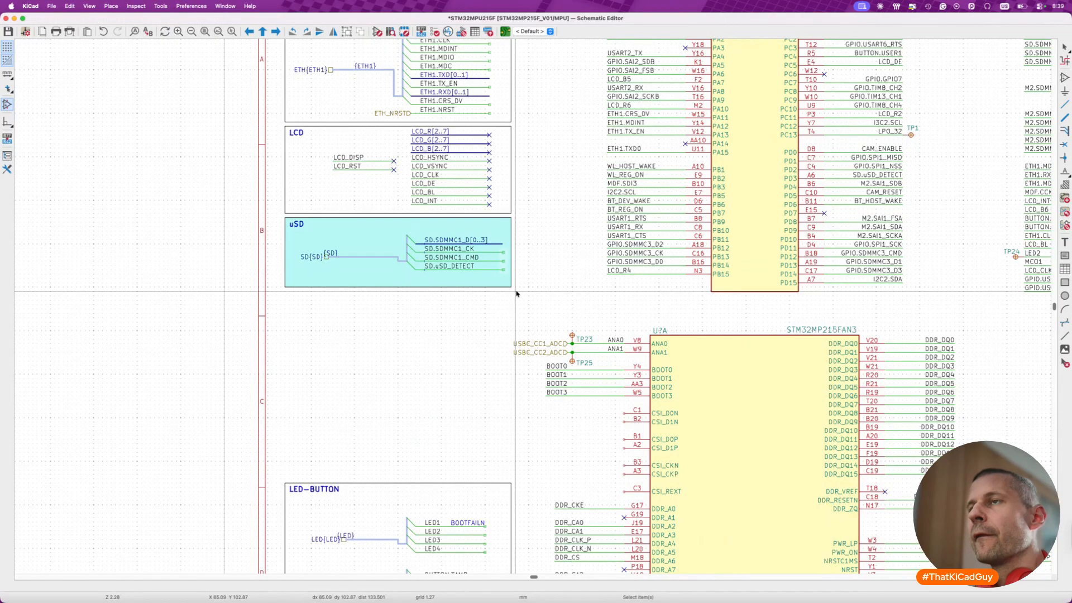
{"action": "left_click", "coordinate": [517, 291]}
- Mirror the SD.SDMMC1_CK, SD.SDMMC1_CMD and SD.uSD_DETECT labels and place them at the outer ends of their wires
{"action": "scroll", "coordinate": [412, 256], "scroll_direction": "up", "scroll_amount": 3}
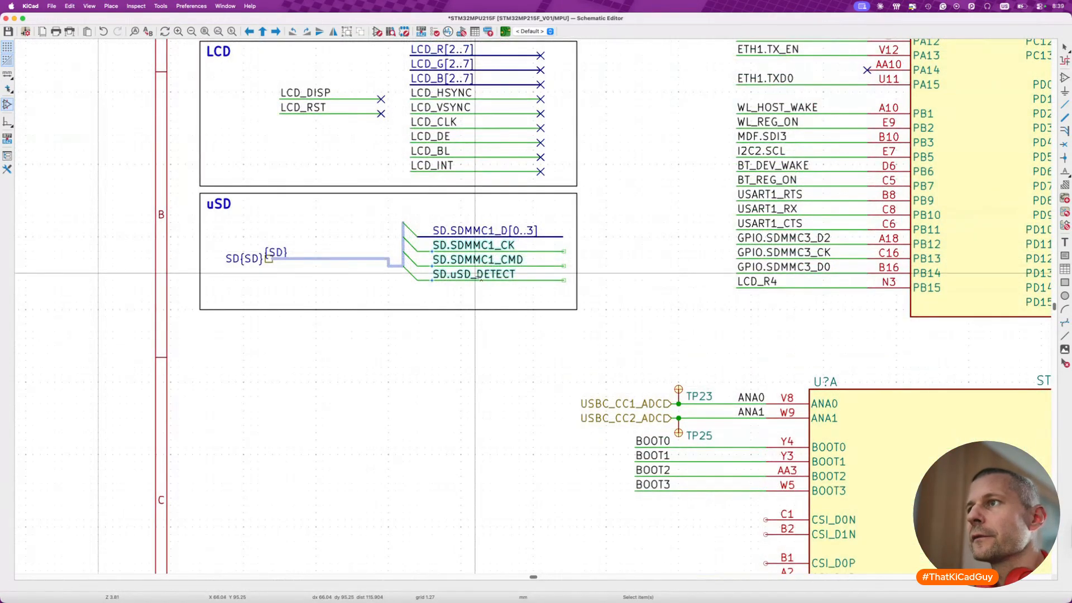
{"action": "key", "text": "x"}
{"action": "left_click_drag", "start_coordinate": [429, 274], "coordinate": [562, 272]}
{"action": "left_click", "coordinate": [505, 310]}
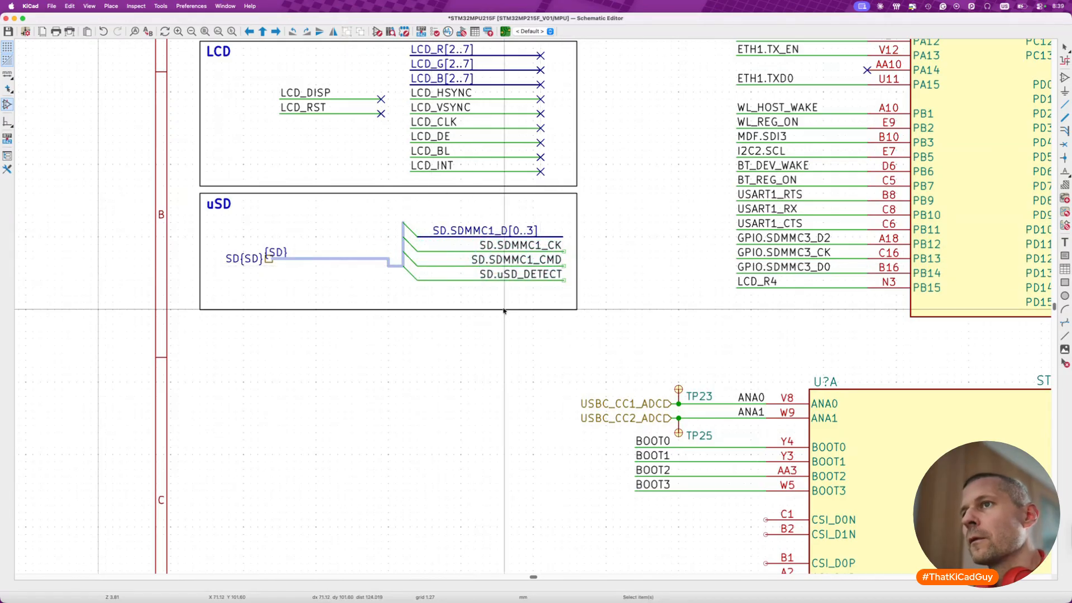
{"action": "scroll", "coordinate": [504, 309], "scroll_direction": "down", "scroll_amount": 2}
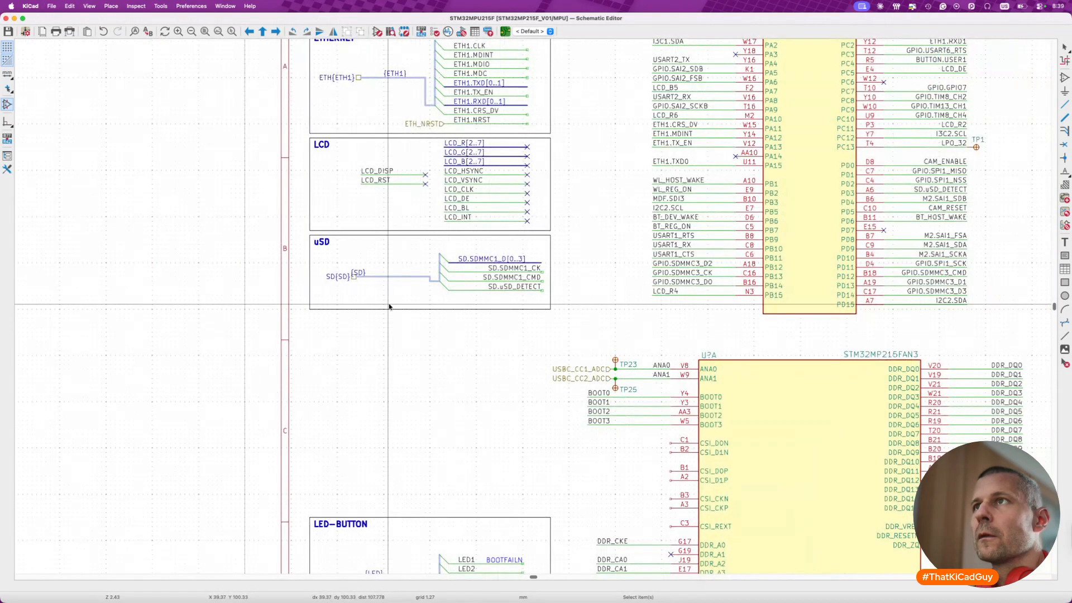
{"action": "scroll", "coordinate": [390, 306], "scroll_direction": "down", "scroll_amount": 3}
- Shorten the uSD frame from its lower edge to a height of 17.78 mm and save the schematic
{"action": "scroll", "coordinate": [500, 232], "scroll_direction": "up", "scroll_amount": 3}
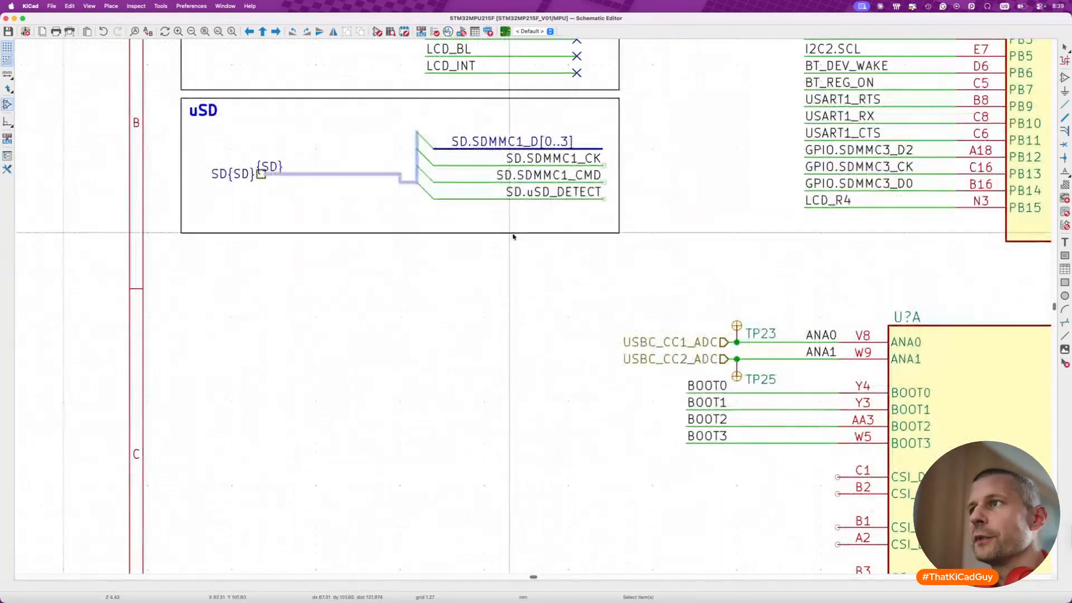
{"action": "left_click", "coordinate": [610, 229]}
{"action": "left_click_drag", "start_coordinate": [610, 229], "coordinate": [610, 216]}
{"action": "left_click", "coordinate": [609, 242]}
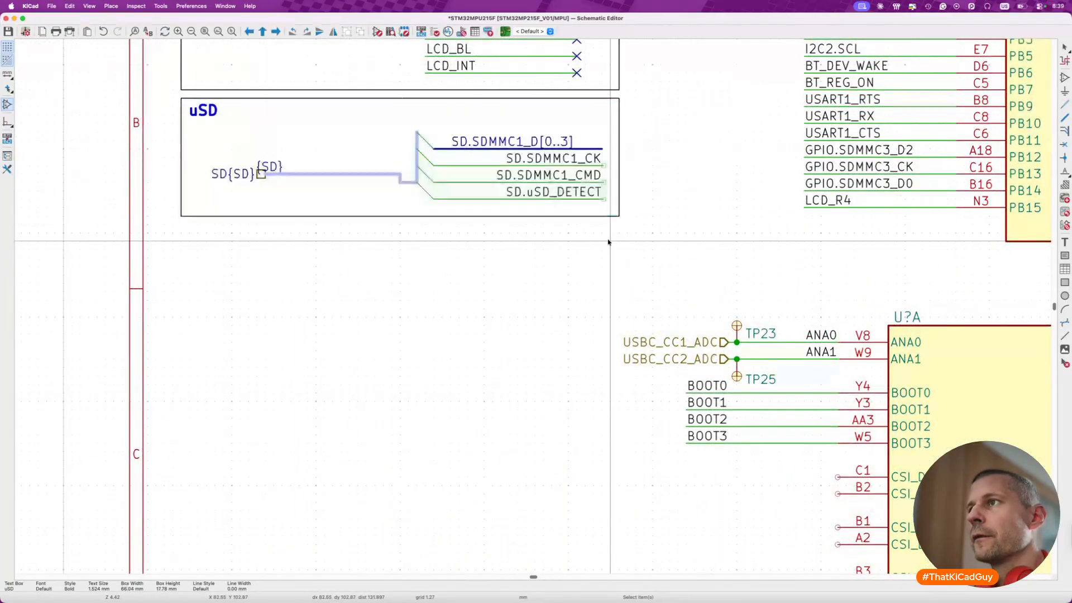
{"action": "scroll", "coordinate": [503, 237], "scroll_direction": "down", "scroll_amount": 3}
{"action": "key", "text": "ctrl+s"}
- Align the bus entries, wires and net labels inside the uSD frame to the grid
{"action": "scroll", "coordinate": [541, 207], "scroll_direction": "up", "scroll_amount": 4}
{"action": "mouse_move", "coordinate": [543, 187]}
{"action": "left_mouse_down"}
{"action": "mouse_move", "coordinate": [507, 193]}
{"action": "mouse_move", "coordinate": [537, 193]}
{"action": "left_mouse_up"}
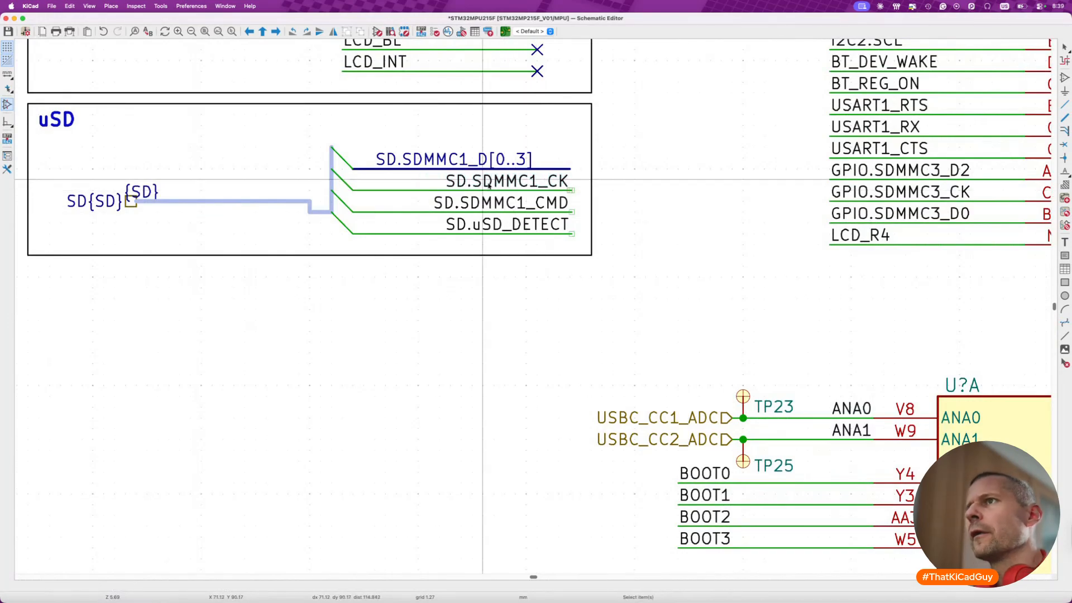
{"action": "left_click_drag", "start_coordinate": [263, 117], "coordinate": [581, 250]}
{"action": "right_click", "coordinate": [520, 195]}
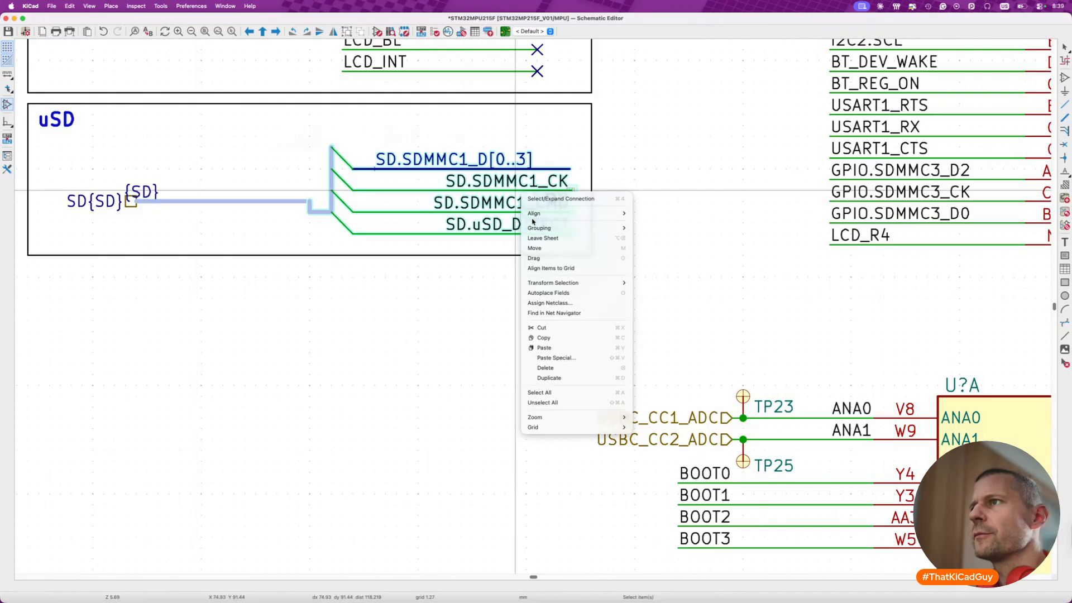
{"action": "left_click", "coordinate": [547, 268]}
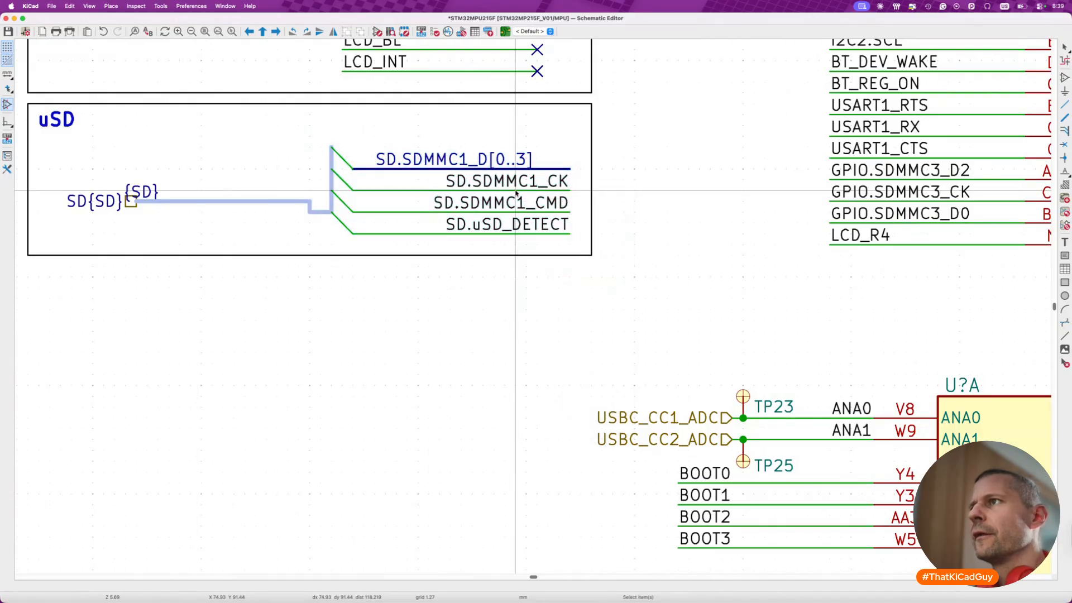
{"action": "scroll", "coordinate": [494, 230], "scroll_direction": "down", "scroll_amount": 4}
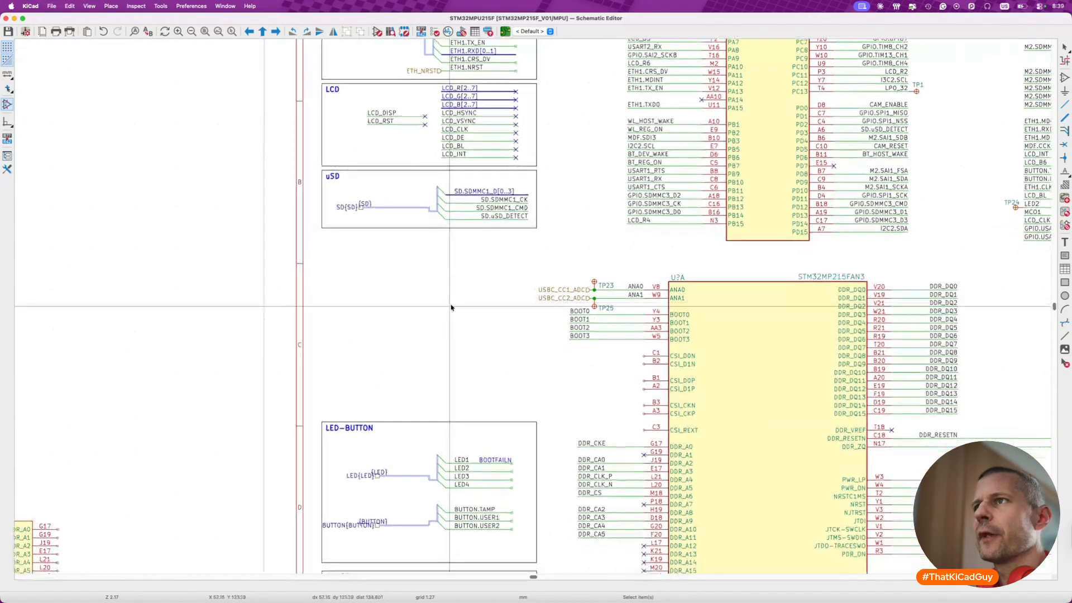
- Move the uSD bus, wires and labels up inside their frame, shorten the frame to fit, and save the schematic
{"action": "scroll", "coordinate": [342, 166], "scroll_direction": "up", "scroll_amount": 2}
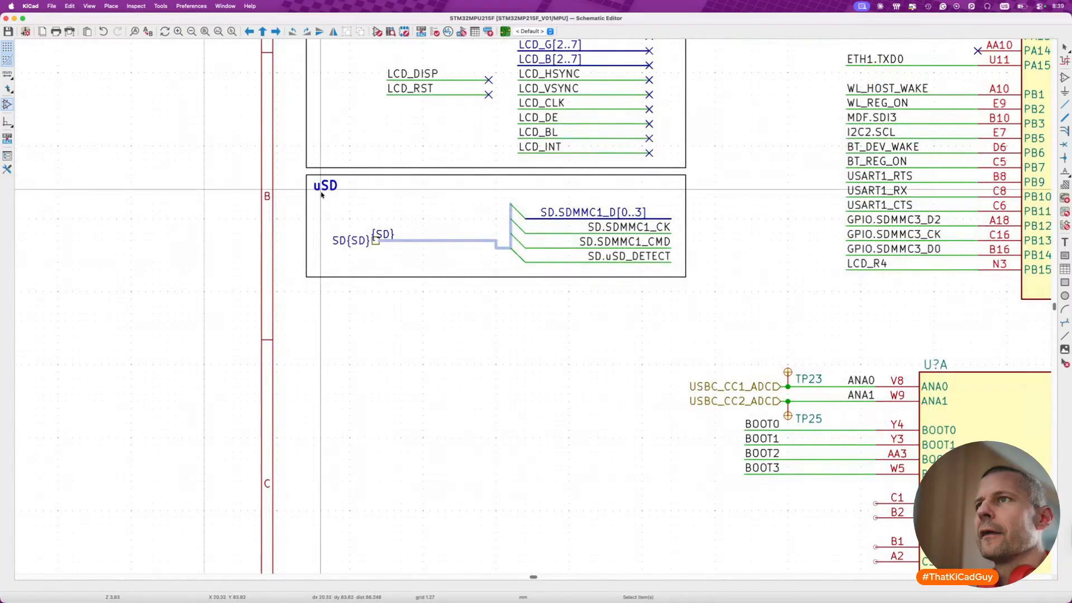
{"action": "left_click_drag", "start_coordinate": [326, 204], "coordinate": [677, 271]}
{"action": "key", "text": "m"}
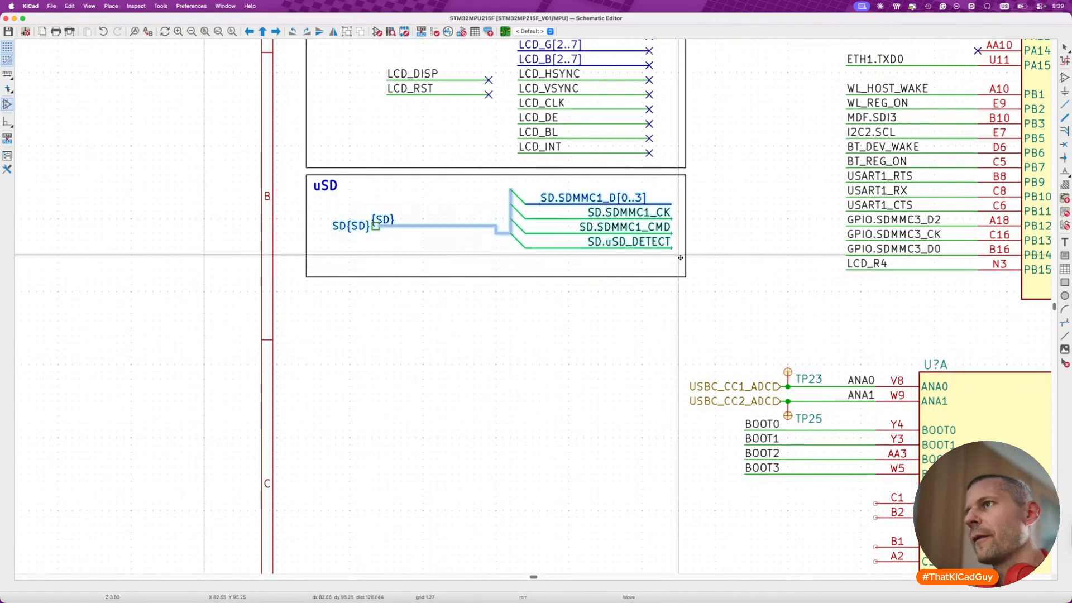
{"action": "left_click", "coordinate": [681, 256]}
{"action": "left_click", "coordinate": [678, 277]}
{"action": "left_click_drag", "start_coordinate": [686, 277], "coordinate": [687, 262]}
{"action": "left_click", "coordinate": [687, 274]}
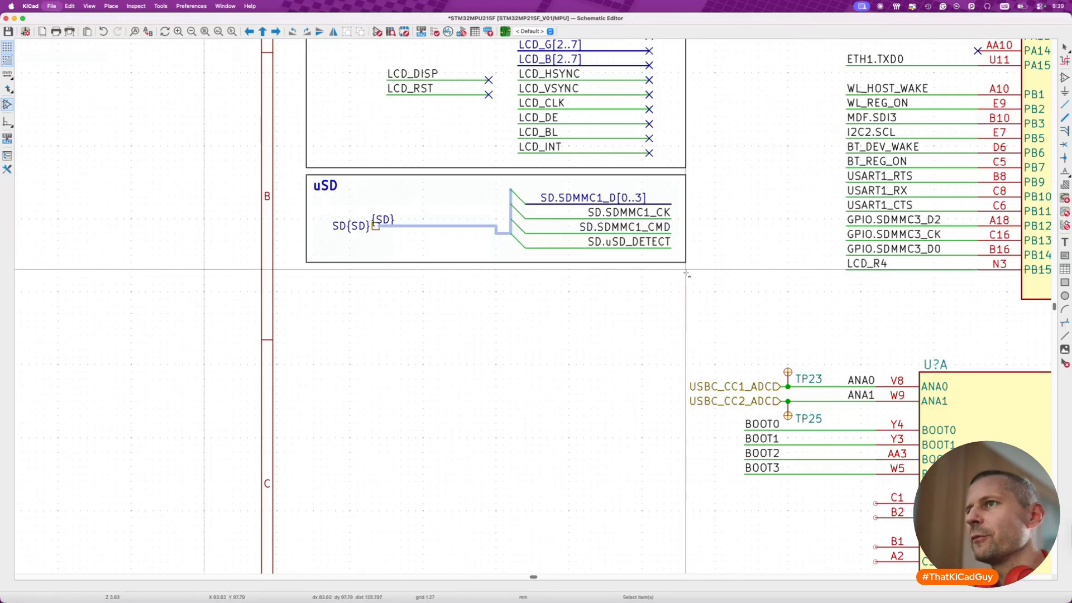
{"action": "key", "text": "super+s"}
- Move the complete LED-BUTTON block up so it sits directly below the uSD block
{"action": "scroll", "coordinate": [687, 275], "scroll_direction": "down", "scroll_amount": 3}
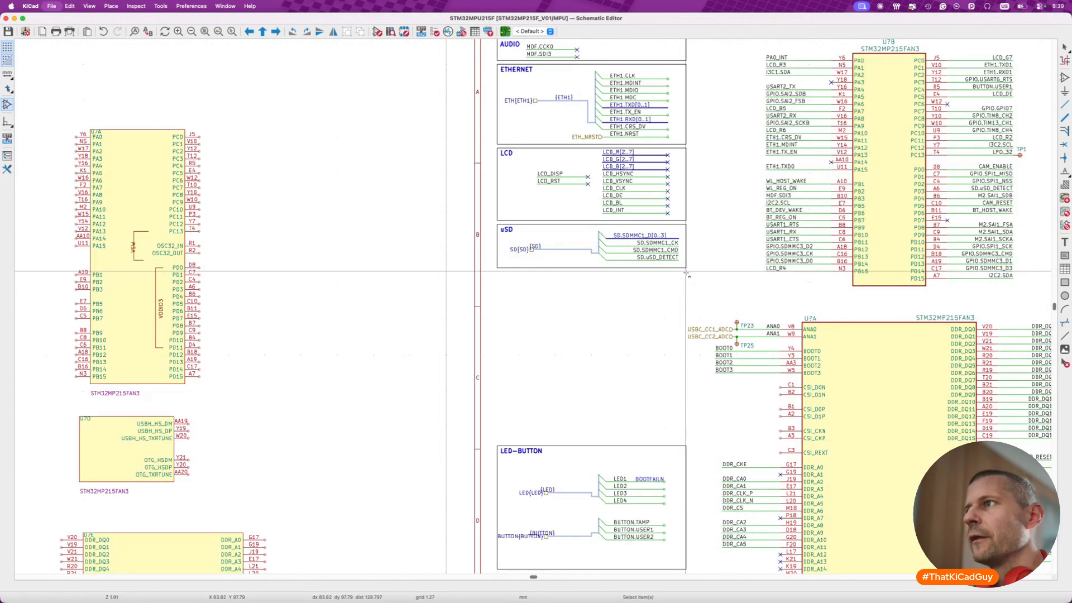
{"action": "scroll", "coordinate": [687, 275], "scroll_direction": "down", "scroll_amount": 3}
{"action": "left_click_drag", "start_coordinate": [476, 353], "coordinate": [680, 488]}
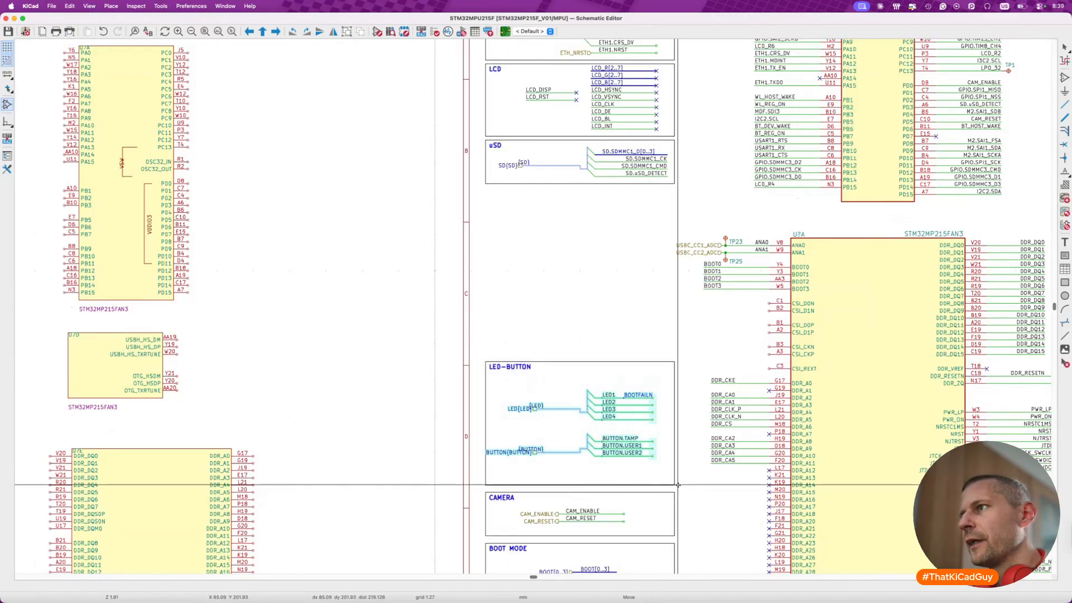
{"action": "key", "text": "Escape"}
{"action": "left_click_drag", "start_coordinate": [478, 353], "coordinate": [686, 490]}
{"action": "key", "text": "m"}
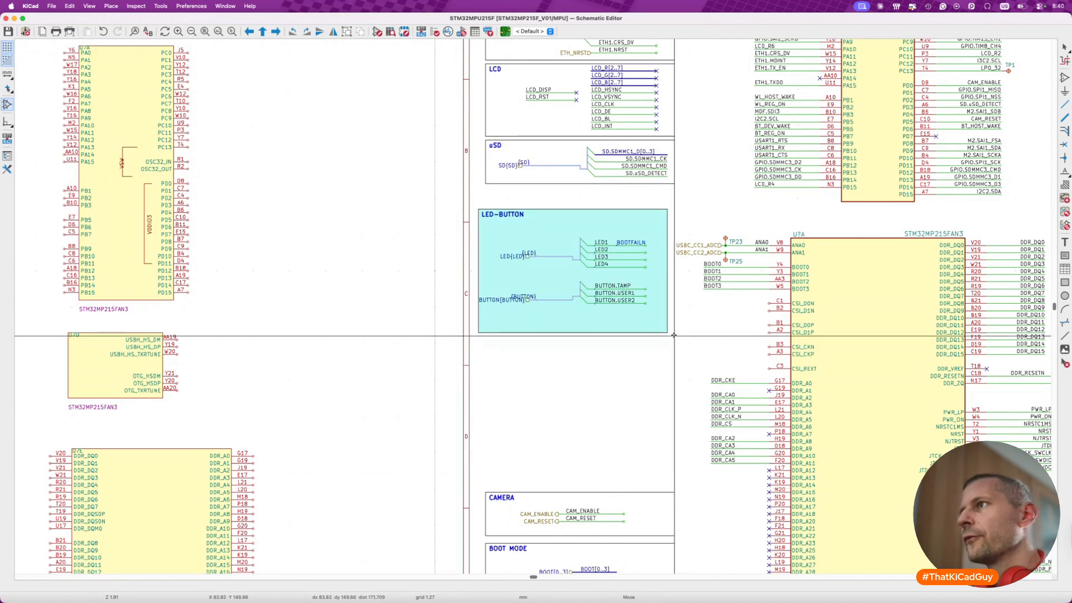
{"action": "left_click", "coordinate": [681, 316]}
- Move the LED bus group and the BUTTON bus group up inside the LED-BUTTON frame, close beneath its title
{"action": "scroll", "coordinate": [558, 217], "scroll_direction": "up", "scroll_amount": 4}
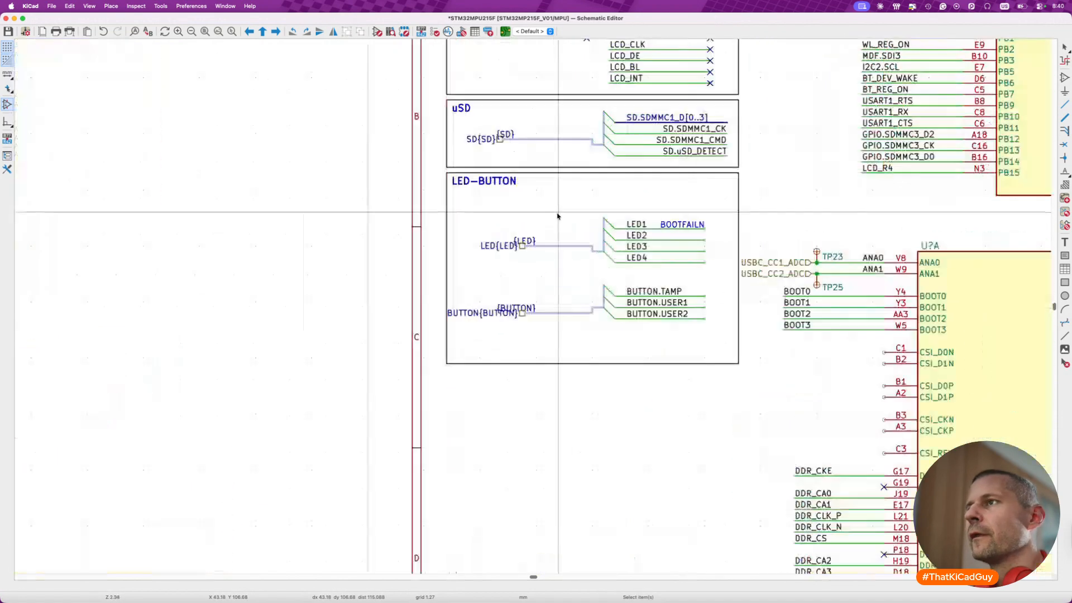
{"action": "left_click_drag", "start_coordinate": [497, 208], "coordinate": [621, 247]}
{"action": "left_click_drag", "start_coordinate": [683, 278], "coordinate": [770, 296]}
{"action": "key", "text": "m"}
{"action": "left_click", "coordinate": [770, 242]}
{"action": "left_click_drag", "start_coordinate": [397, 277], "coordinate": [766, 383]}
{"action": "key", "text": "m"}
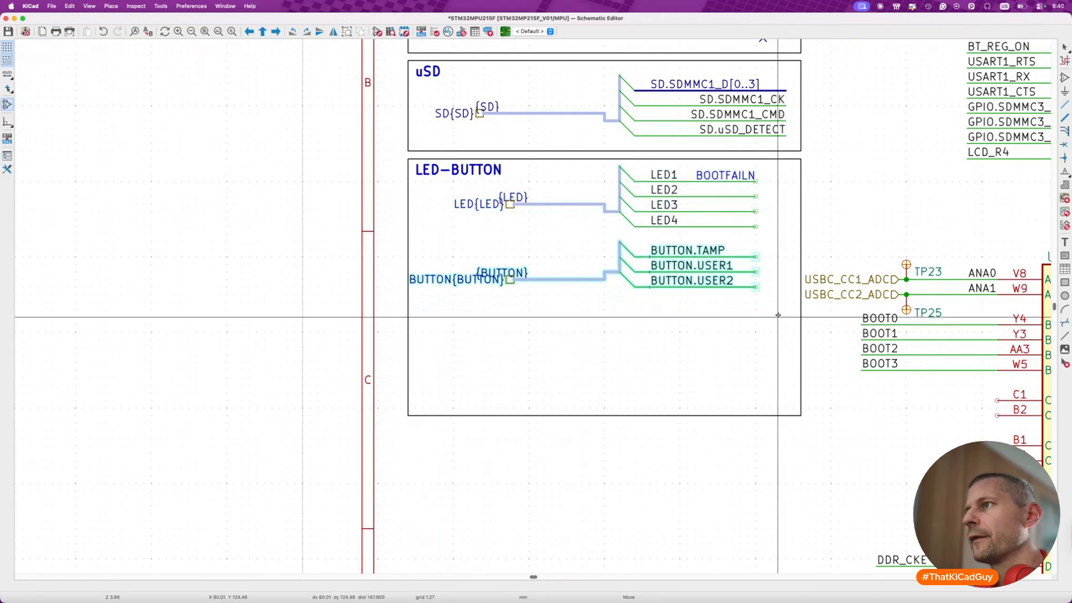
{"action": "left_click", "coordinate": [778, 311]}
- Shorten the LED-BUTTON frame to fit just below the BUTTON.USER2 wire and save the schematic
{"action": "left_click", "coordinate": [801, 415]}
{"action": "left_click_drag", "start_coordinate": [801, 415], "coordinate": [801, 294]}
{"action": "left_click", "coordinate": [785, 325]}
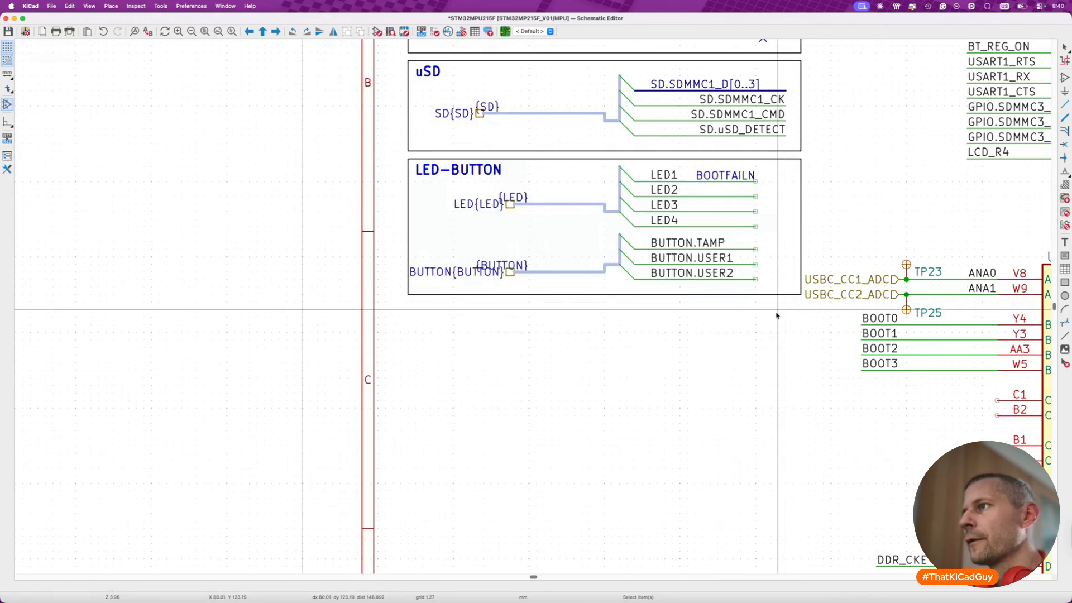
{"action": "key", "text": "super+s"}
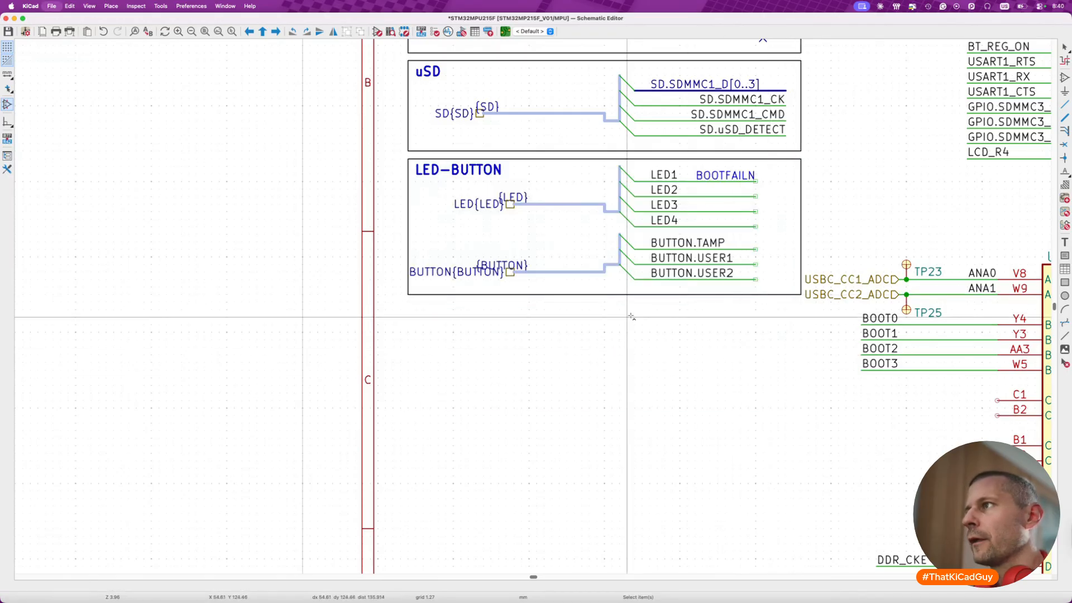
- Move the BOOTFAILN text to the bus side of its wire, and mirror labels LED1 to LED4 onto the outer wire ends
{"action": "scroll", "coordinate": [629, 314], "scroll_direction": "down", "scroll_amount": 5}
{"action": "scroll", "coordinate": [675, 287], "scroll_direction": "up", "scroll_amount": 6}
{"action": "scroll", "coordinate": [675, 287], "scroll_direction": "up", "scroll_amount": 2}
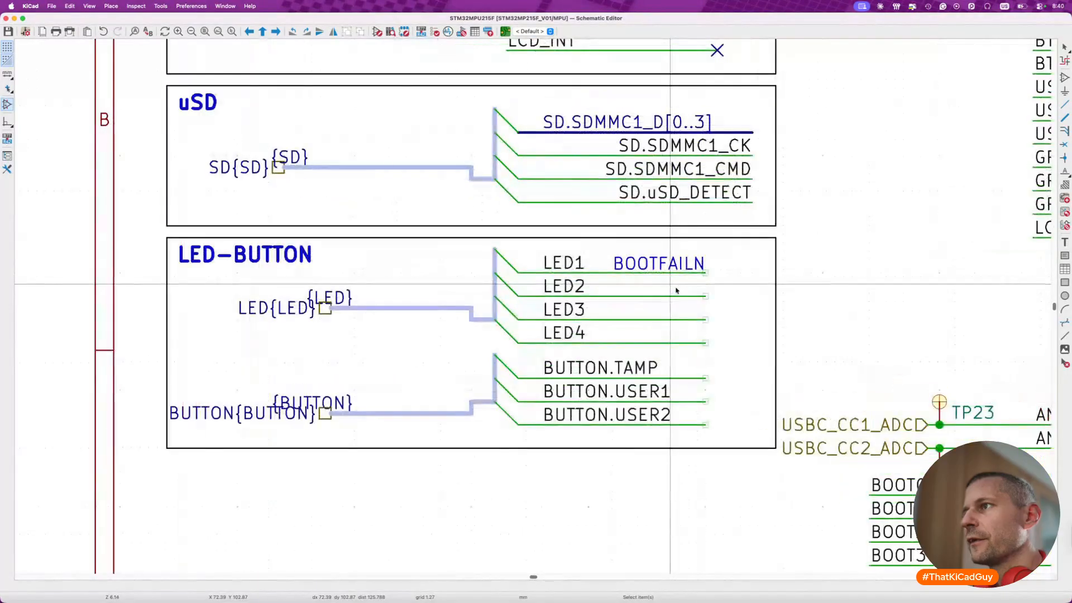
{"action": "left_click_drag", "start_coordinate": [639, 263], "coordinate": [576, 320]}
{"action": "left_click", "coordinate": [552, 261]}
{"action": "left_click", "coordinate": [575, 333], "text": "shift"}
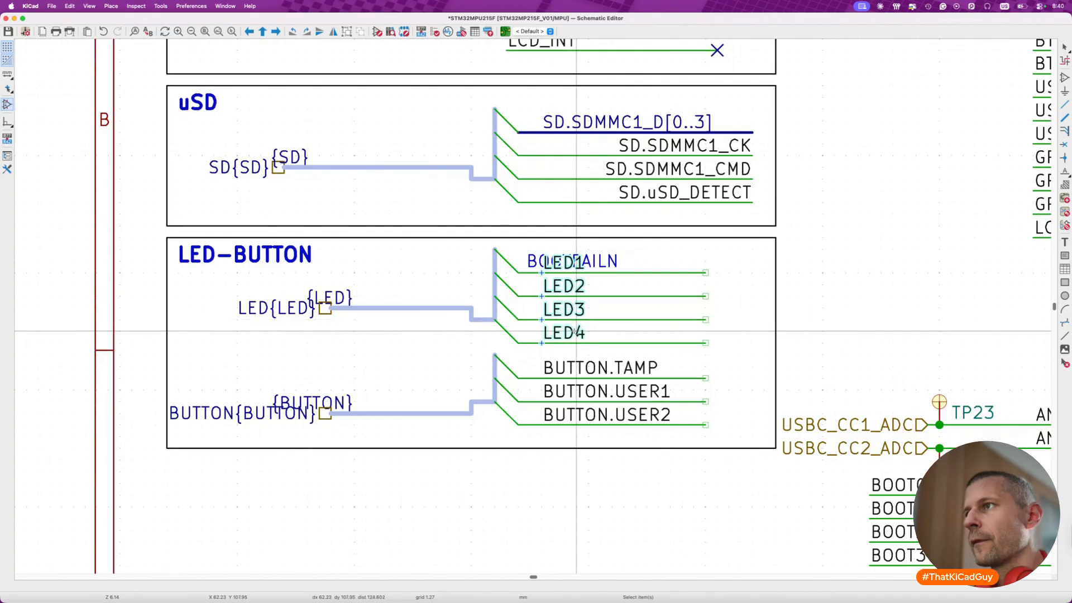
{"action": "key", "text": "x"}
{"action": "left_click_drag", "start_coordinate": [519, 286], "coordinate": [687, 285]}
{"action": "key", "text": "Escape"}
- Mirror the BUTTON.TAMP, BUTTON.USER1 and BUTTON.USER2 labels and place them at the outer ends of their wires
{"action": "left_click", "coordinate": [600, 368]}
{"action": "left_click", "coordinate": [600, 392], "text": "shift"}
{"action": "left_click", "coordinate": [600, 415], "text": "shift"}
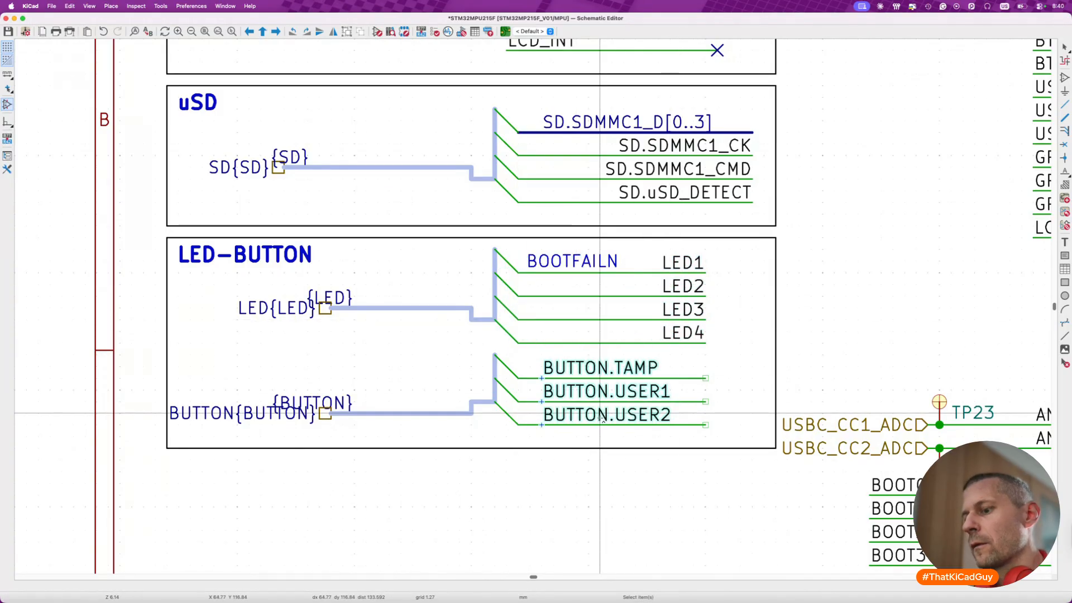
{"action": "key", "text": "x"}
{"action": "left_click_drag", "start_coordinate": [529, 366], "coordinate": [694, 367]}
{"action": "key", "text": "Escape"}
- Move the complete CAMERA block up so it sits directly below the LED-BUTTON block
{"action": "scroll", "coordinate": [652, 384], "scroll_direction": "down", "scroll_amount": 10}
{"action": "scroll", "coordinate": [652, 357], "scroll_direction": "up", "scroll_amount": 5}
{"action": "scroll", "coordinate": [582, 417], "scroll_direction": "down", "scroll_amount": 1}
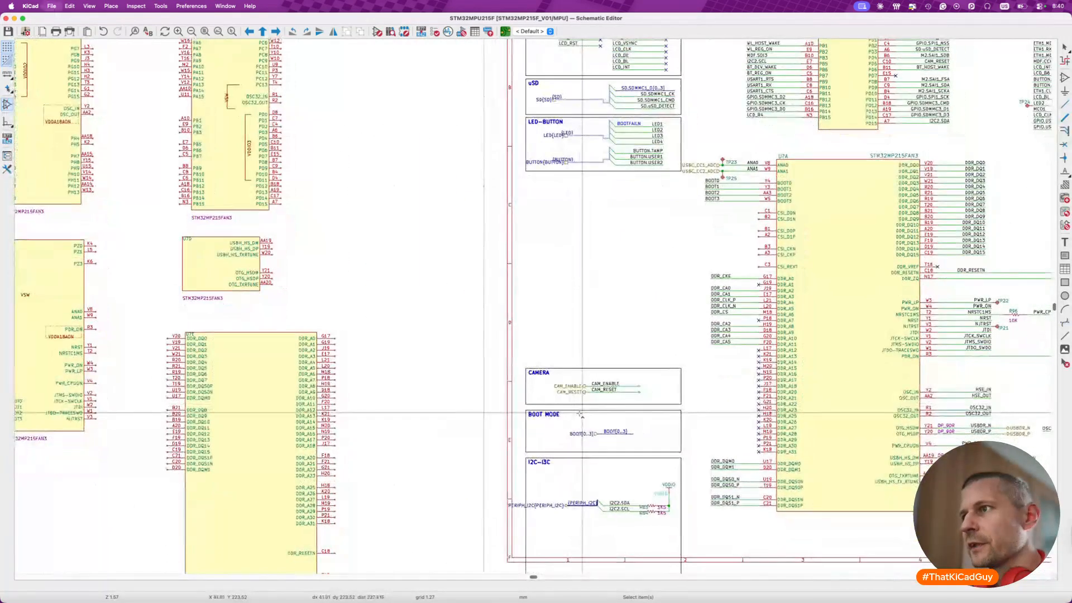
{"action": "scroll", "coordinate": [532, 363], "scroll_direction": "up", "scroll_amount": 4}
{"action": "left_click_drag", "start_coordinate": [472, 370], "coordinate": [795, 446]}
{"action": "key", "text": "m"}
{"action": "scroll", "coordinate": [760, 417], "scroll_direction": "up", "scroll_amount": 3}
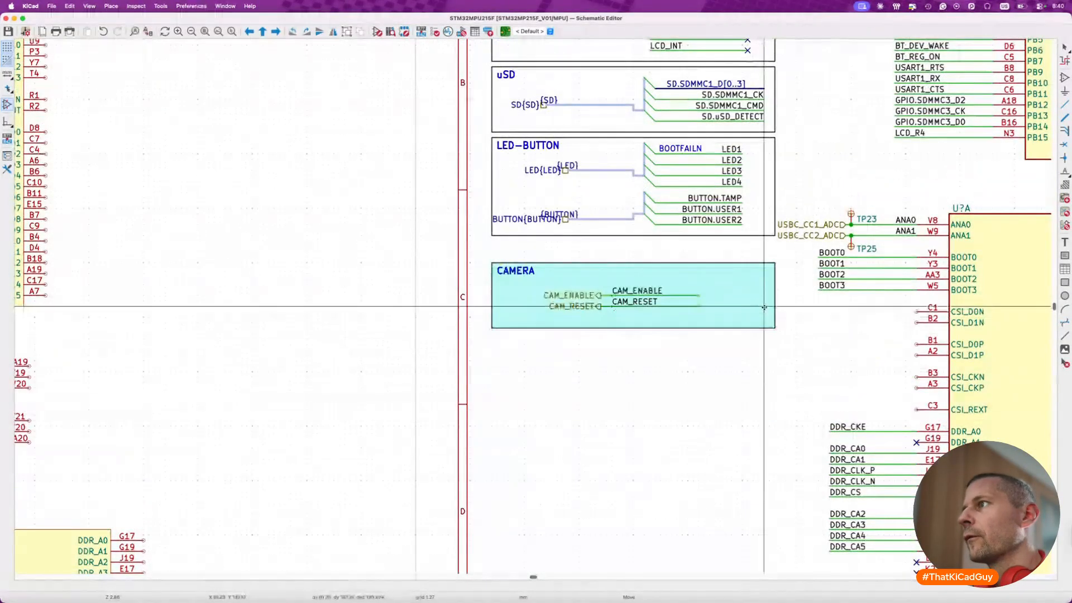
{"action": "left_click", "coordinate": [767, 284]}
- Move the CAM_ENABLE and CAM_RESET wires and labels to the frame's upper outer area and add no-connect flags on their open ends
{"action": "left_click_drag", "start_coordinate": [536, 250], "coordinate": [722, 297]}
{"action": "key", "text": "m"}
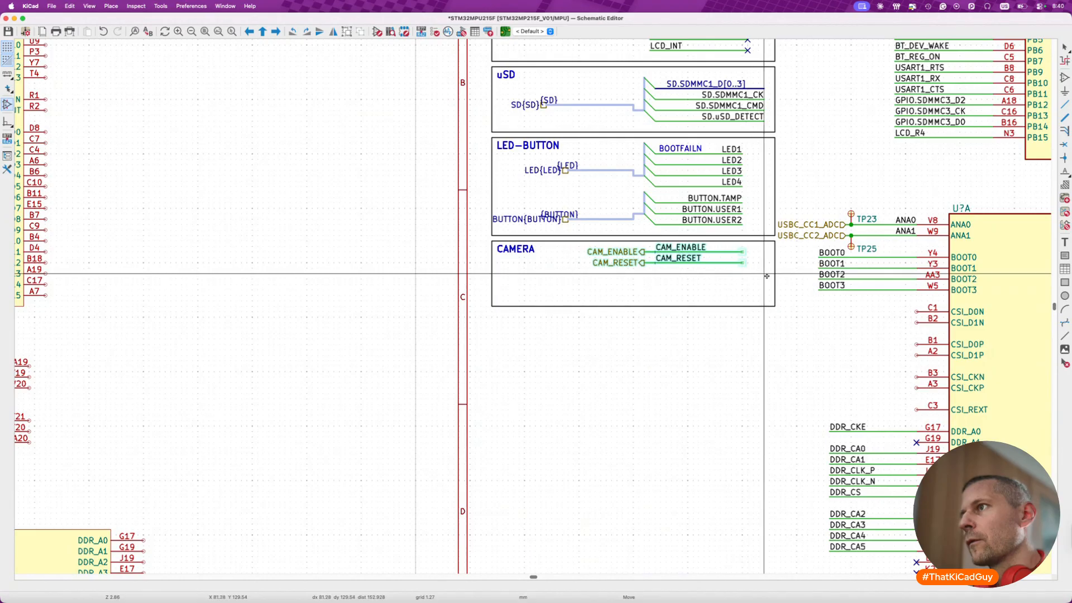
{"action": "left_click", "coordinate": [767, 276]}
{"action": "left_click", "coordinate": [743, 264]}
{"action": "key", "text": "Escape"}
- Delete the CAM_ENABLE and CAM_RESET hierarchical labels in the CAMERA block, keeping both wires and their net labels
{"action": "key", "text": "Delete"}
{"action": "key", "text": "Delete"}
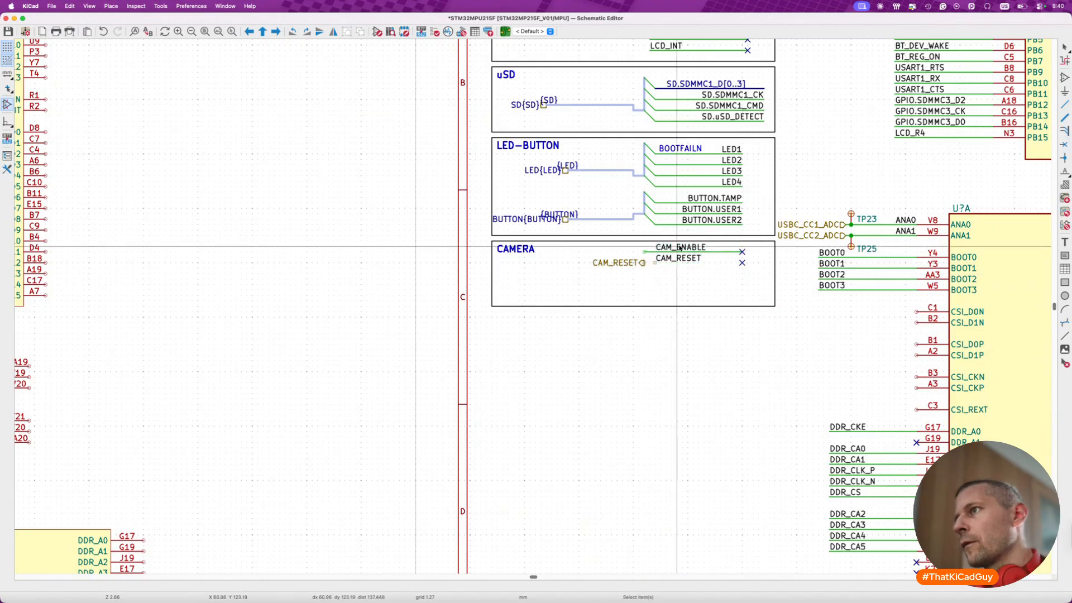
{"action": "key", "text": "super+z"}
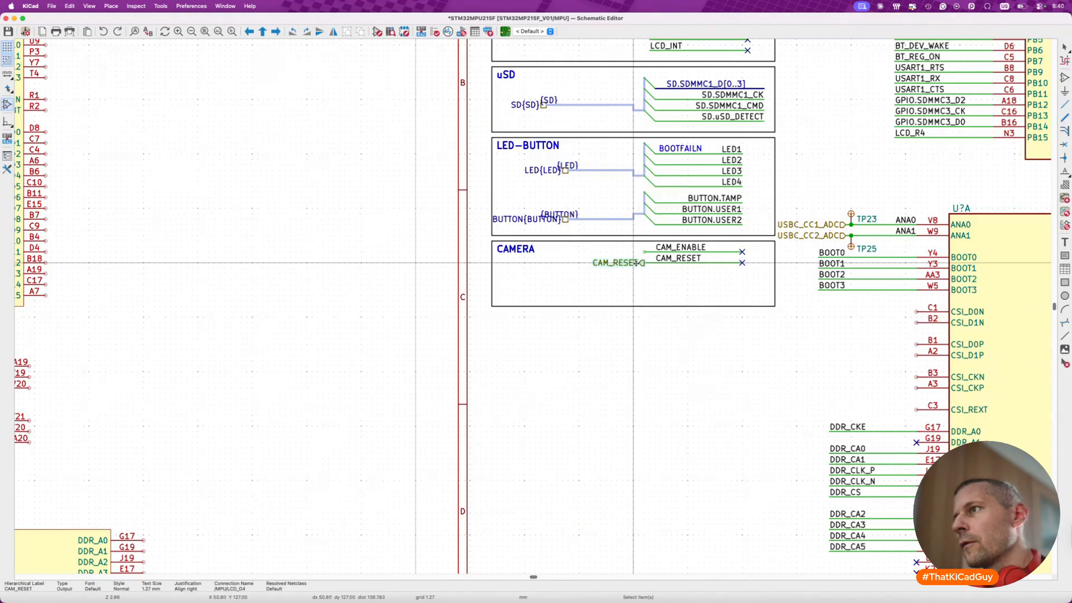
{"action": "key", "text": "Delete"}
- Align the CAM_ENABLE and CAM_RESET net labels with the inner ends of their wires and shorten the CAMERA frame to fit them
{"action": "left_click", "coordinate": [673, 258]}
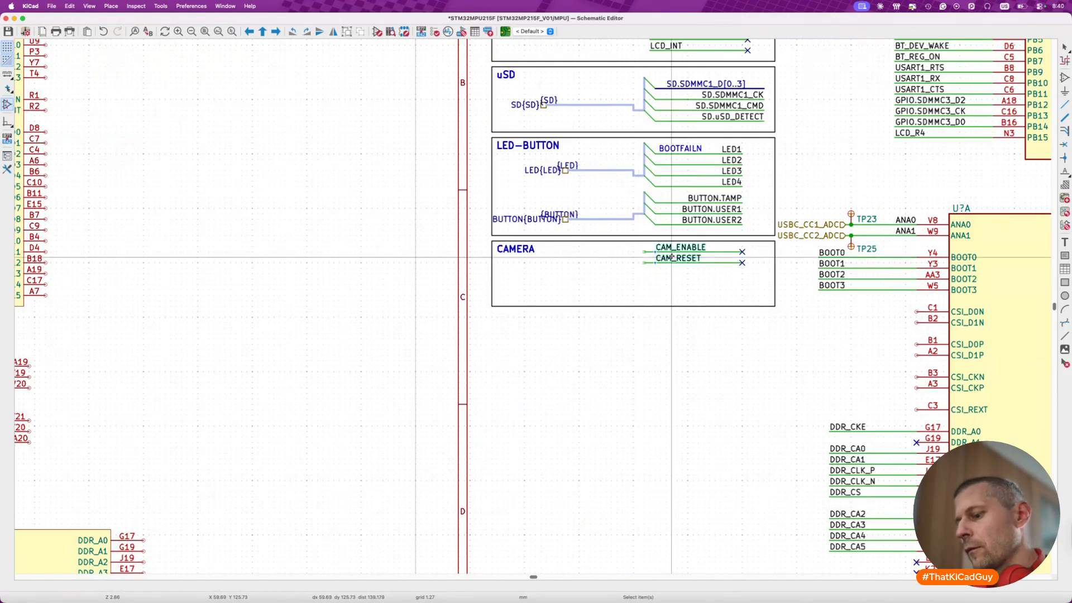
{"action": "left_click", "coordinate": [772, 303]}
{"action": "left_click_drag", "start_coordinate": [771, 303], "coordinate": [772, 274]}
{"action": "left_click", "coordinate": [772, 288]}
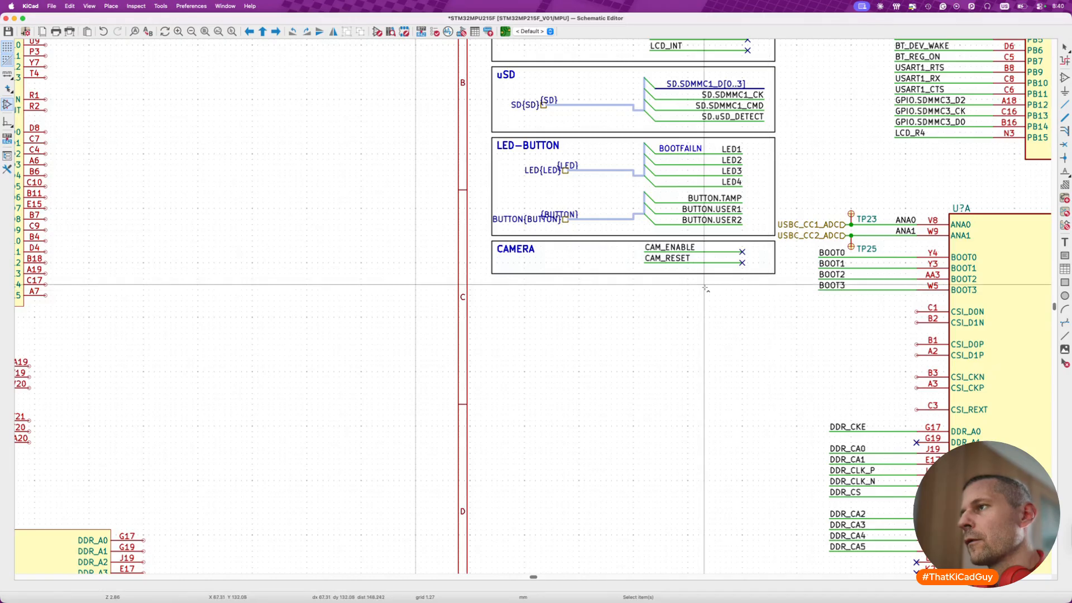
- Move the BOOT MODE block up so it sits directly below the CAMERA block
{"action": "scroll", "coordinate": [704, 287], "scroll_direction": "down", "scroll_amount": 5}
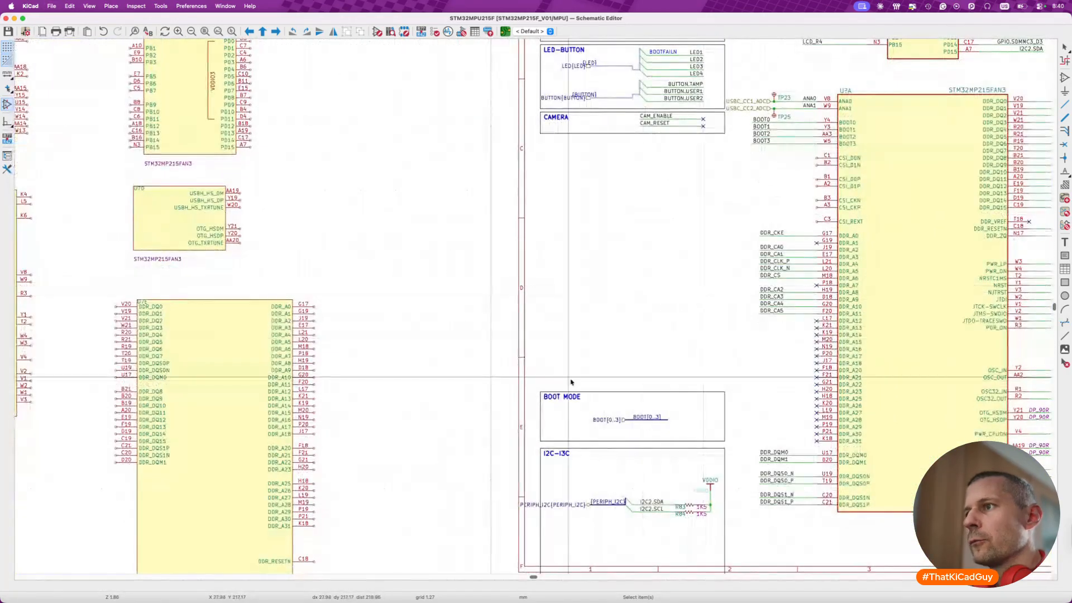
{"action": "left_click", "coordinate": [690, 404]}
{"action": "left_click_drag", "start_coordinate": [690, 403], "coordinate": [690, 152]}
{"action": "left_click", "coordinate": [690, 150]}
{"action": "key", "text": "m"}
{"action": "left_click", "coordinate": [689, 147]}
- Shift the BOOT[0..3] bus and its labels outward to line up with the wire ends above, and shorten the BOOT MODE frame around them
{"action": "scroll", "coordinate": [675, 167], "scroll_direction": "up", "scroll_amount": 3}
{"action": "scroll", "coordinate": [675, 168], "scroll_direction": "up", "scroll_amount": 3}
{"action": "left_click_drag", "start_coordinate": [436, 140], "coordinate": [697, 181]}
{"action": "key", "text": "m"}
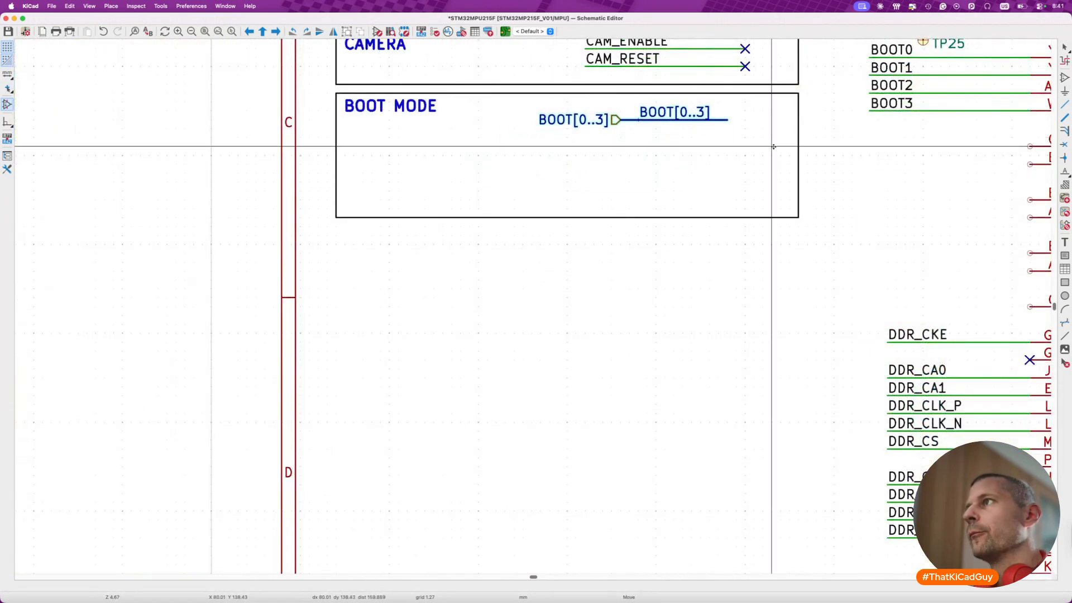
{"action": "left_click", "coordinate": [789, 146]}
{"action": "left_click", "coordinate": [736, 218]}
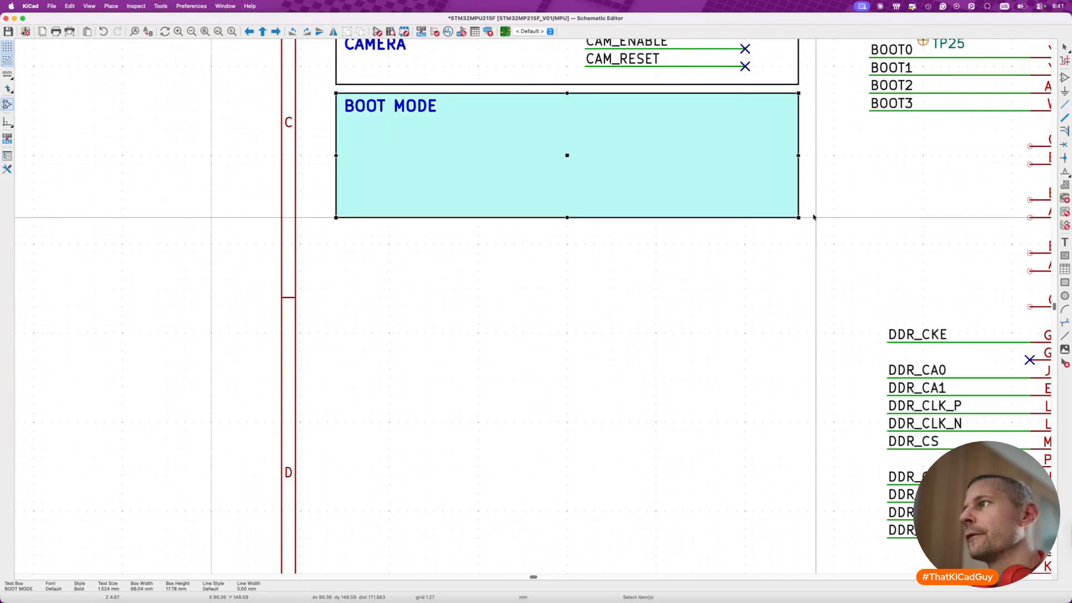
{"action": "left_click_drag", "start_coordinate": [798, 217], "coordinate": [799, 137]}
{"action": "left_click", "coordinate": [798, 146]}
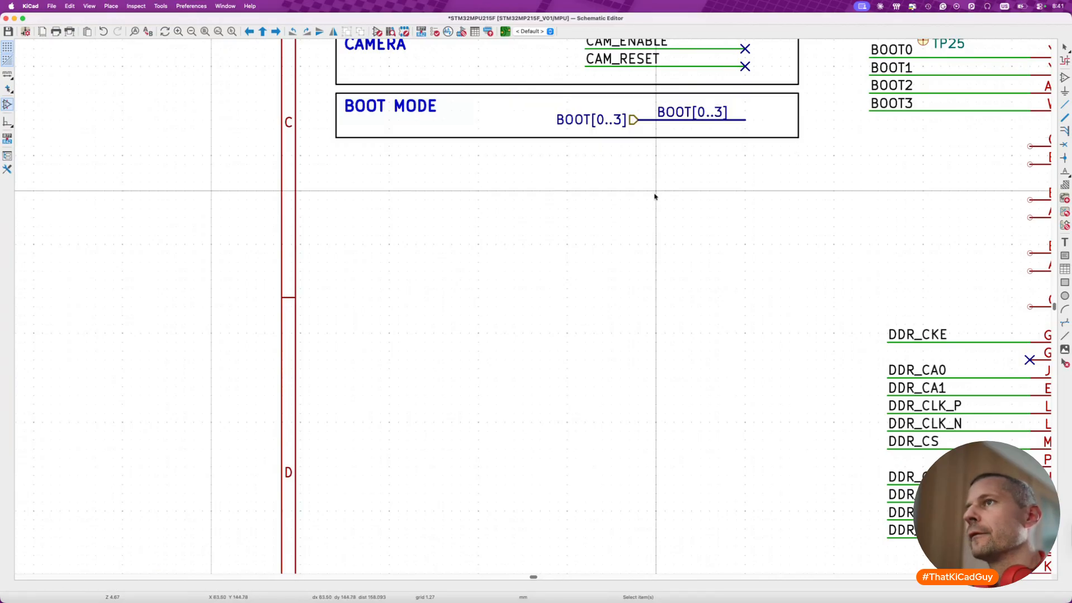
- Move the I2C-I3C block up so its frame sits directly below the BOOT MODE block
{"action": "scroll", "coordinate": [614, 252], "scroll_direction": "down", "scroll_amount": 7}
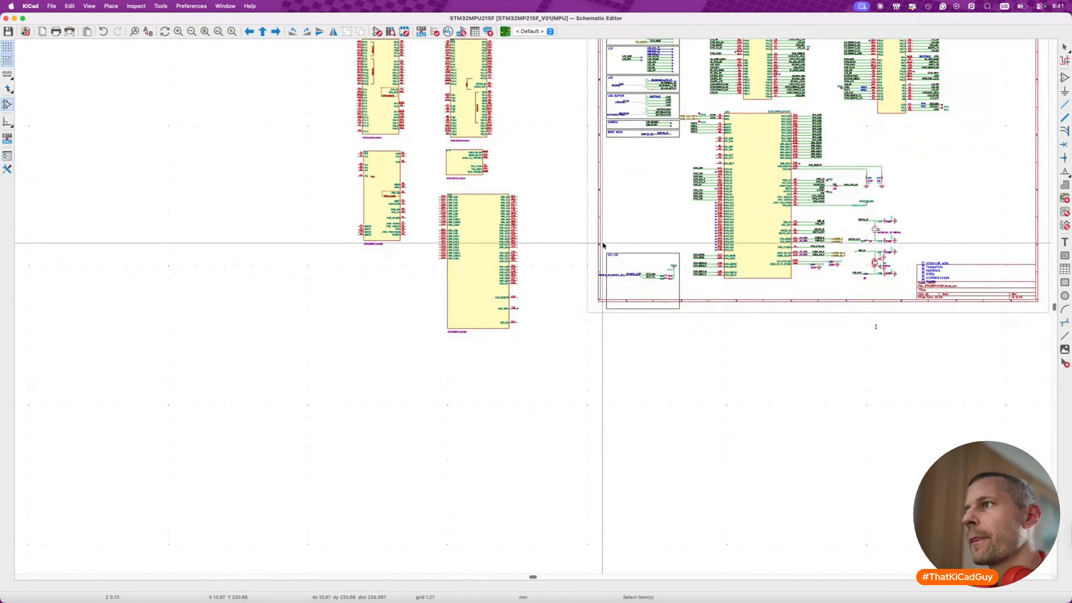
{"action": "scroll", "coordinate": [603, 256], "scroll_direction": "up", "scroll_amount": 3}
{"action": "left_click_drag", "start_coordinate": [611, 276], "coordinate": [798, 407]}
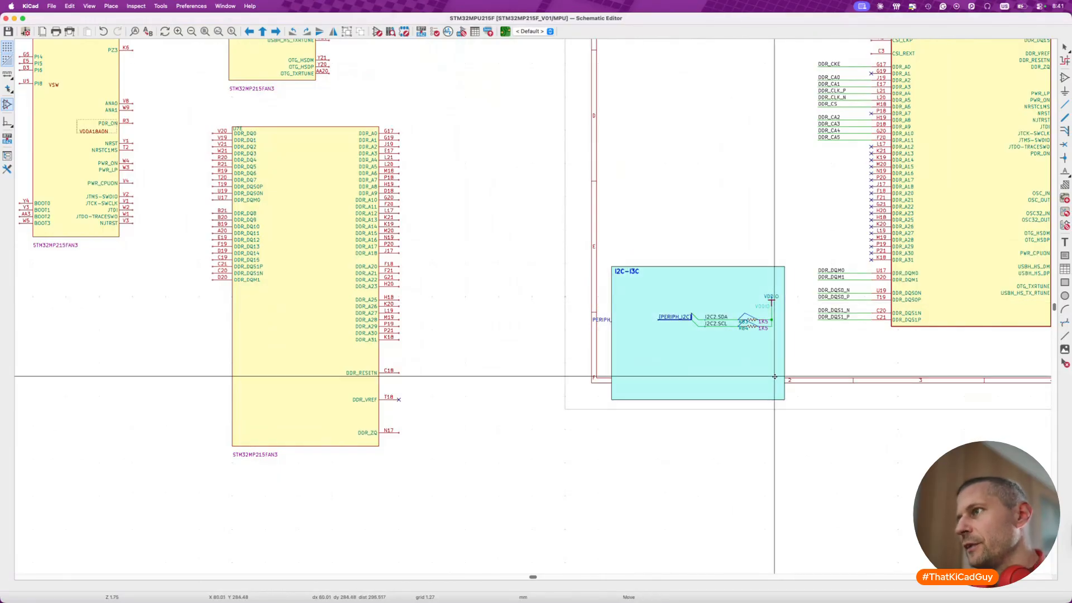
{"action": "scroll", "coordinate": [775, 377], "scroll_direction": "up", "scroll_amount": 5}
{"action": "left_click", "coordinate": [772, 388]}
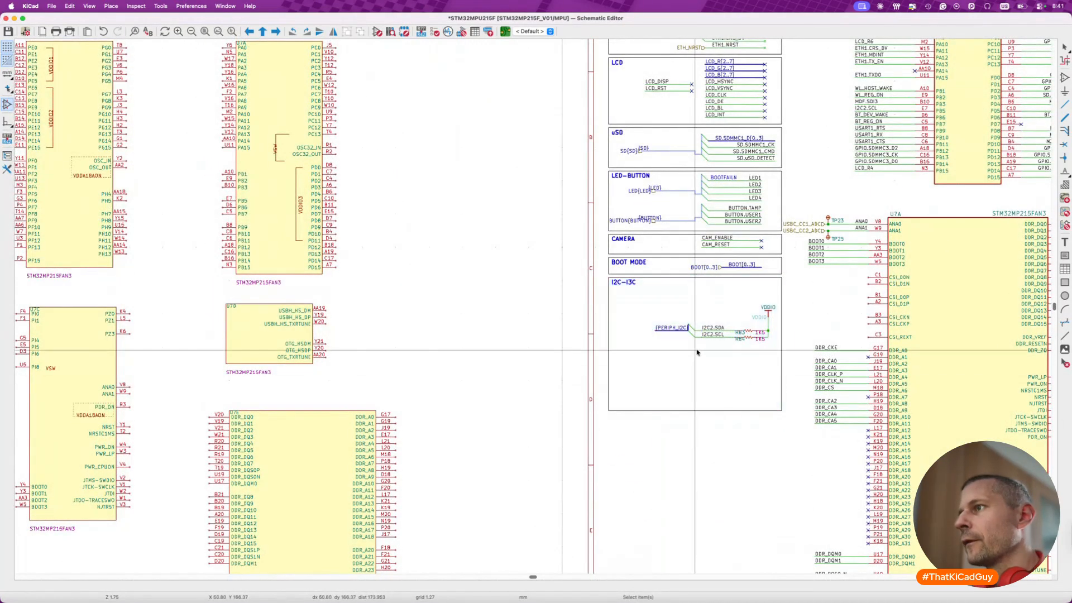
- Move the I2C2 wires, pull-up resistors and VDDIO symbol to the top of the I2C-I3C frame and shorten the frame to fit
{"action": "scroll", "coordinate": [697, 353], "scroll_direction": "up", "scroll_amount": 3}
{"action": "left_click_drag", "start_coordinate": [641, 294], "coordinate": [817, 356]}
{"action": "key", "text": "m"}
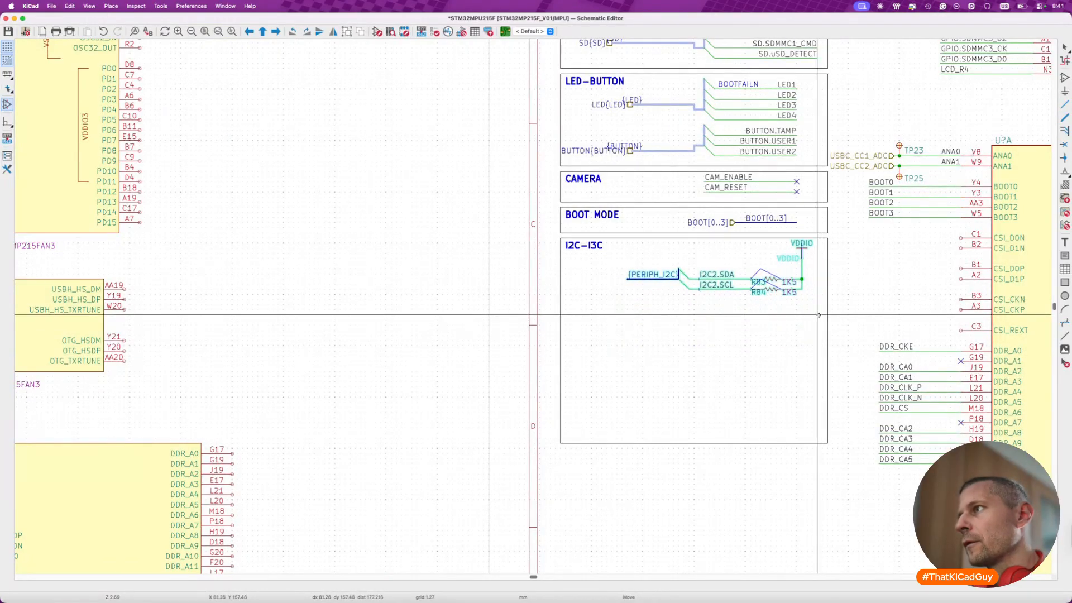
{"action": "left_click", "coordinate": [784, 428]}
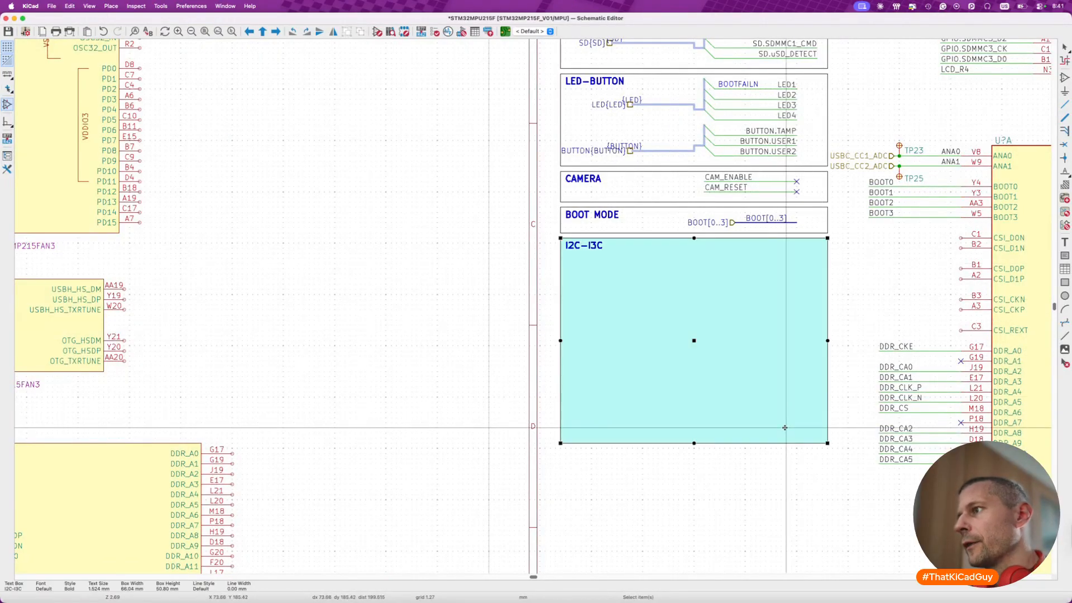
{"action": "left_click_drag", "start_coordinate": [824, 446], "coordinate": [831, 301]}
{"action": "left_click", "coordinate": [828, 311]}
{"action": "left_click", "coordinate": [828, 300]}
{"action": "left_click_drag", "start_coordinate": [832, 299], "coordinate": [828, 300]}
{"action": "left_click", "coordinate": [826, 311]}
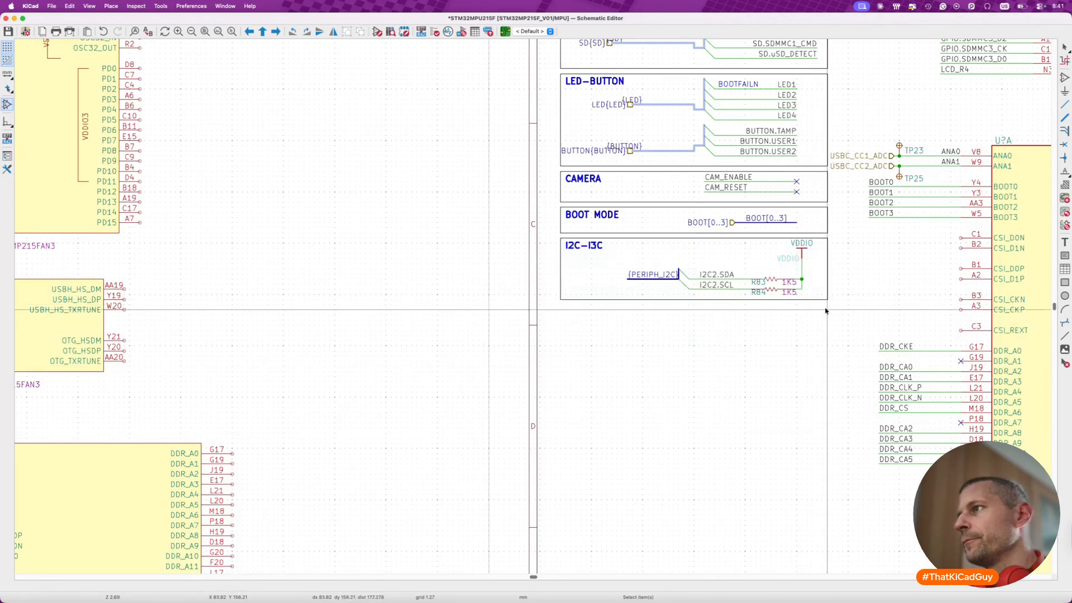
- Move the stray PERIPH_I2C{PERIPH_I2C} hierarchical label back to the {PERIPH_I2C} bus end in the I2C-I3C block and save the schematic
{"action": "scroll", "coordinate": [752, 329], "scroll_direction": "down", "scroll_amount": 5}
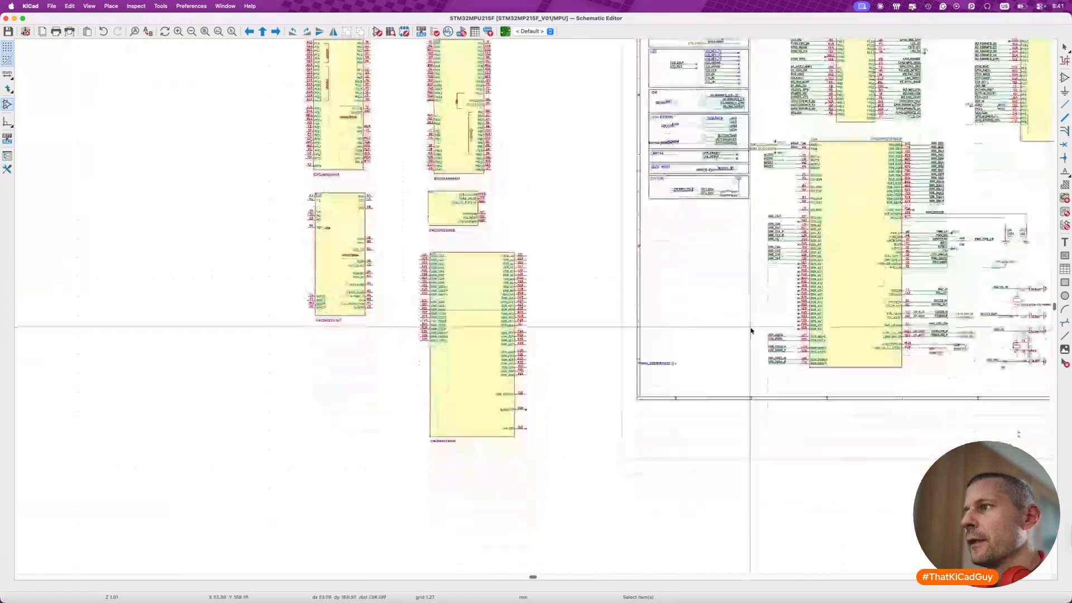
{"action": "scroll", "coordinate": [689, 359], "scroll_direction": "up", "scroll_amount": 5}
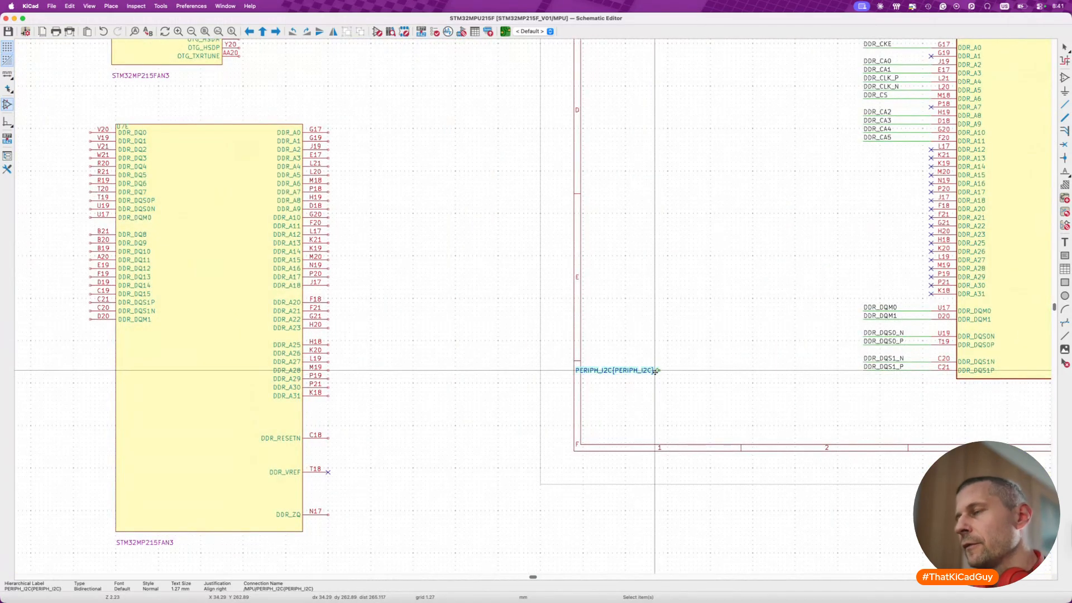
{"action": "key", "text": "m"}
{"action": "scroll", "coordinate": [655, 372], "scroll_direction": "up", "scroll_amount": 7}
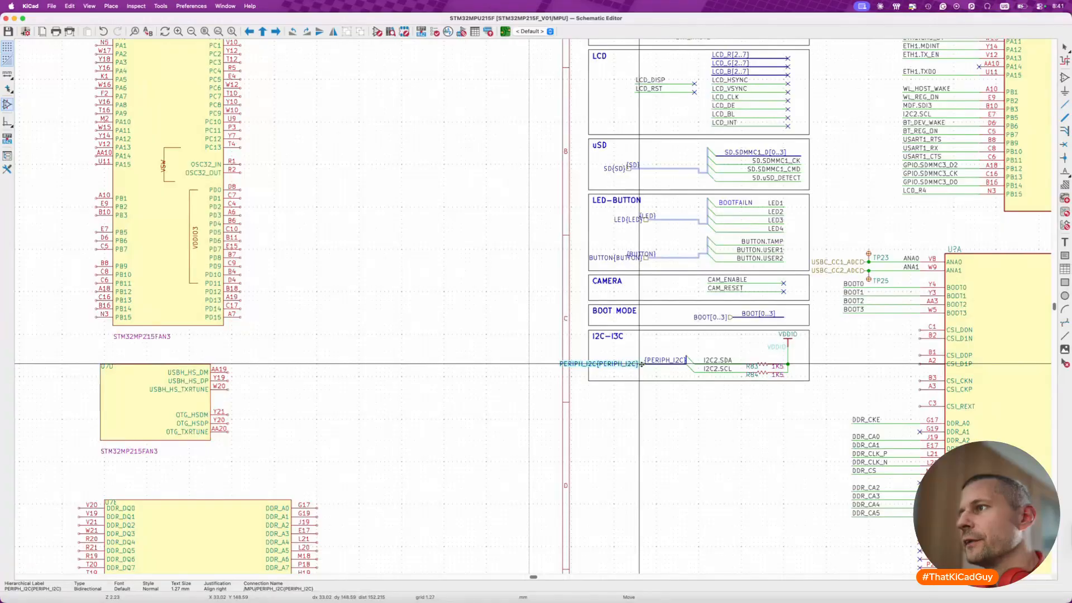
{"action": "left_click", "coordinate": [642, 364]}
{"action": "key", "text": "ctrl+s"}
- Move the EXPANSION and WLAN & Bluetooth blocks together from above the drawing sheet to just below its lower edge
{"action": "scroll", "coordinate": [640, 386], "scroll_direction": "down", "scroll_amount": 2}
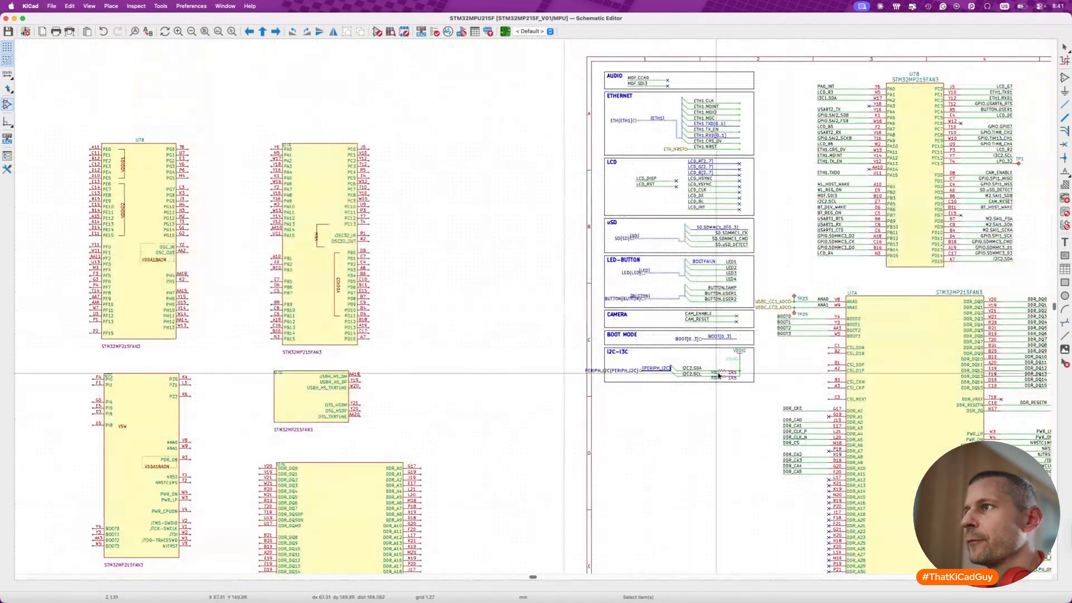
{"action": "scroll", "coordinate": [717, 373], "scroll_direction": "down", "scroll_amount": 4}
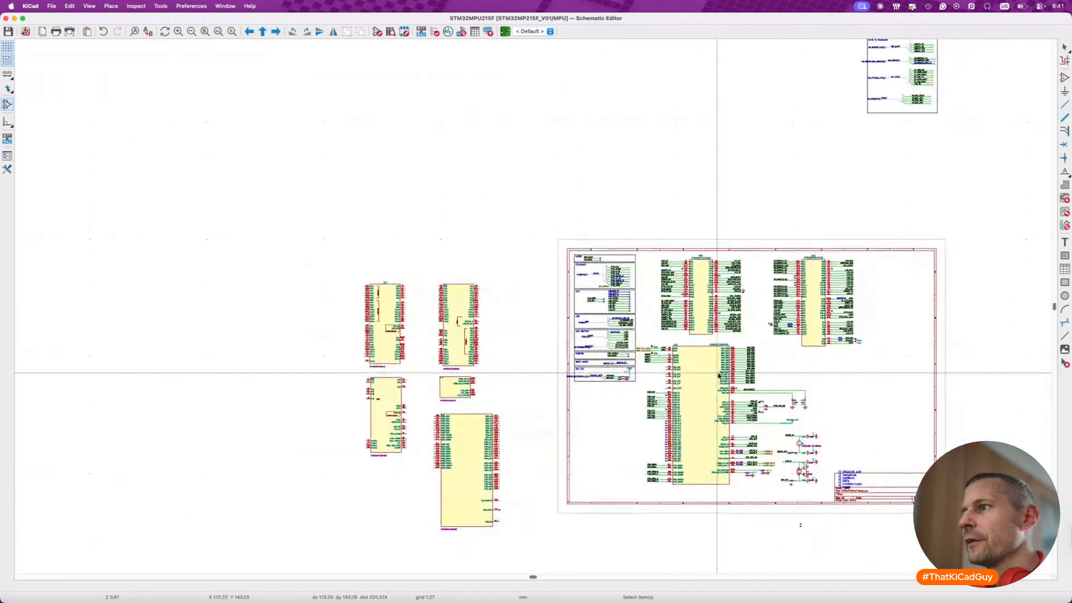
{"action": "scroll", "coordinate": [719, 374], "scroll_direction": "up", "scroll_amount": 5}
{"action": "scroll", "coordinate": [719, 374], "scroll_direction": "right", "scroll_amount": 5}
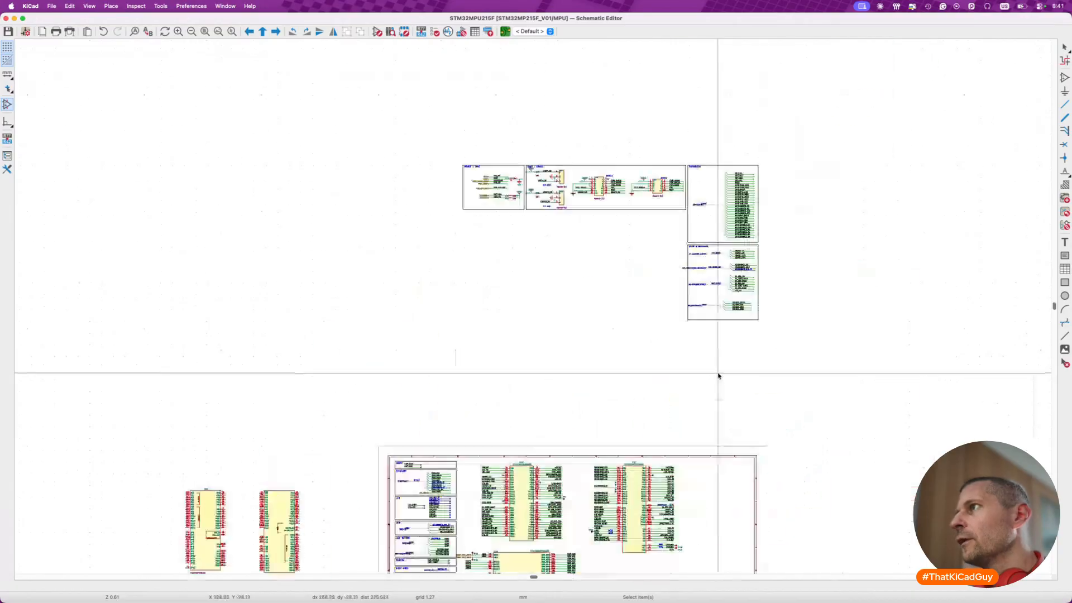
{"action": "scroll", "coordinate": [580, 300], "scroll_direction": "down", "scroll_amount": 3}
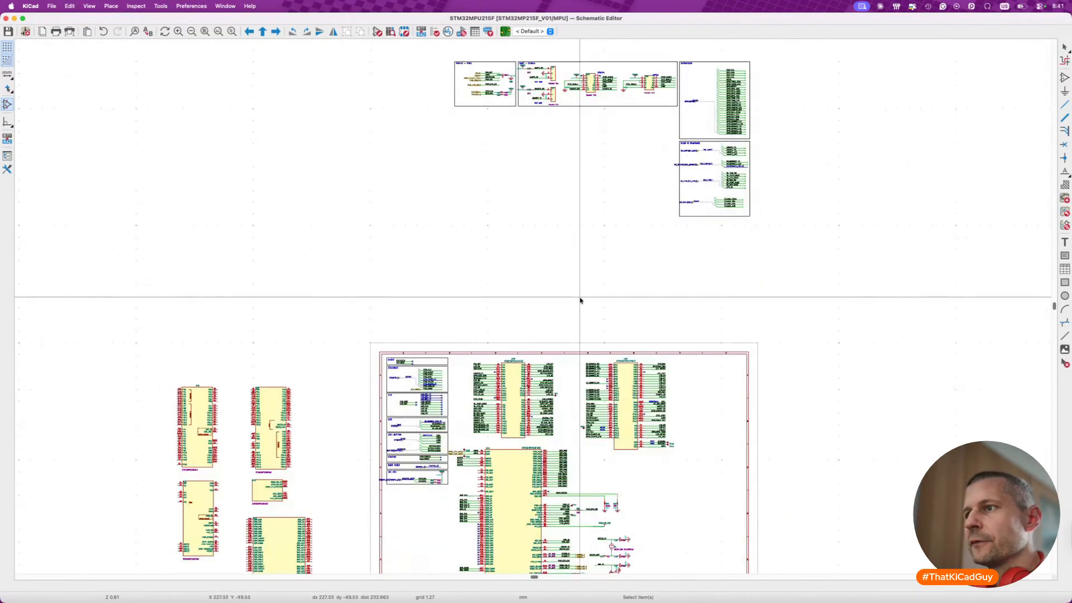
{"action": "scroll", "coordinate": [580, 300], "scroll_direction": "up", "scroll_amount": 3}
{"action": "scroll", "coordinate": [580, 300], "scroll_direction": "right", "scroll_amount": 3}
{"action": "left_click_drag", "start_coordinate": [621, 214], "coordinate": [702, 365]}
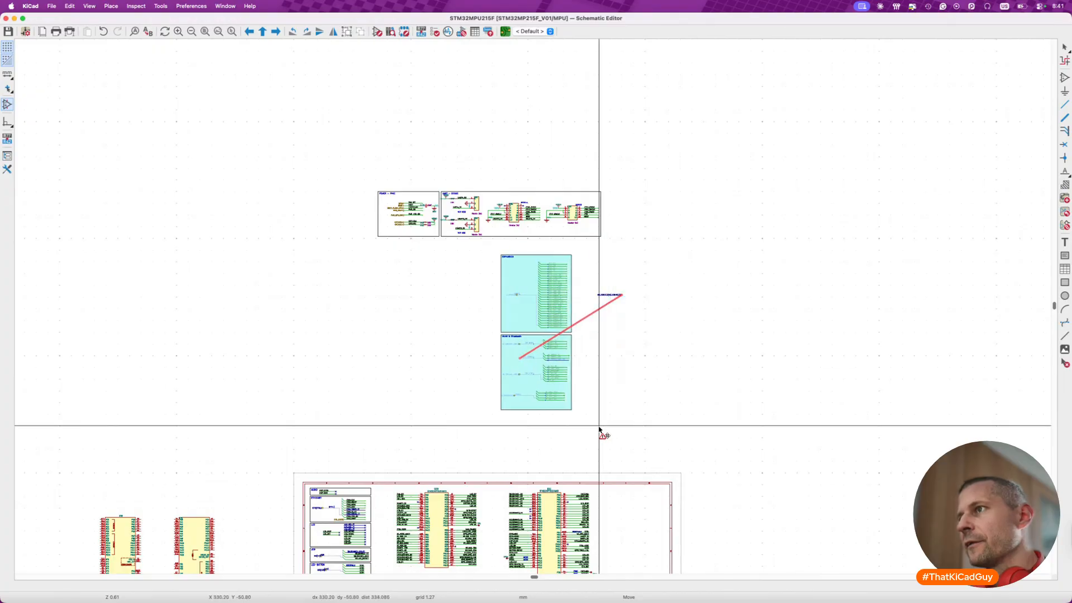
{"action": "key", "text": "Escape"}
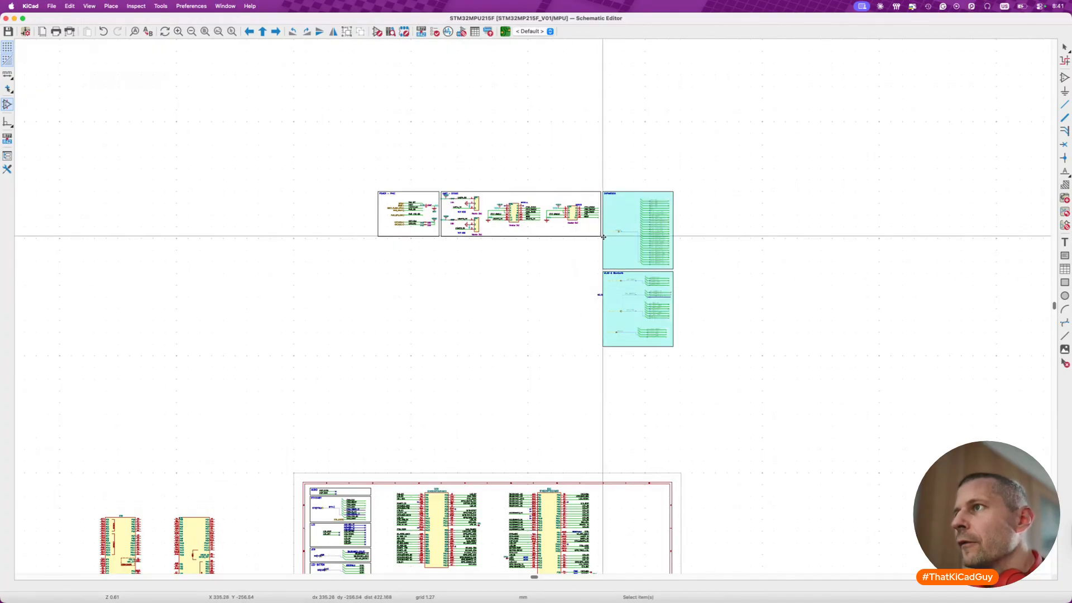
{"action": "key", "text": "m"}
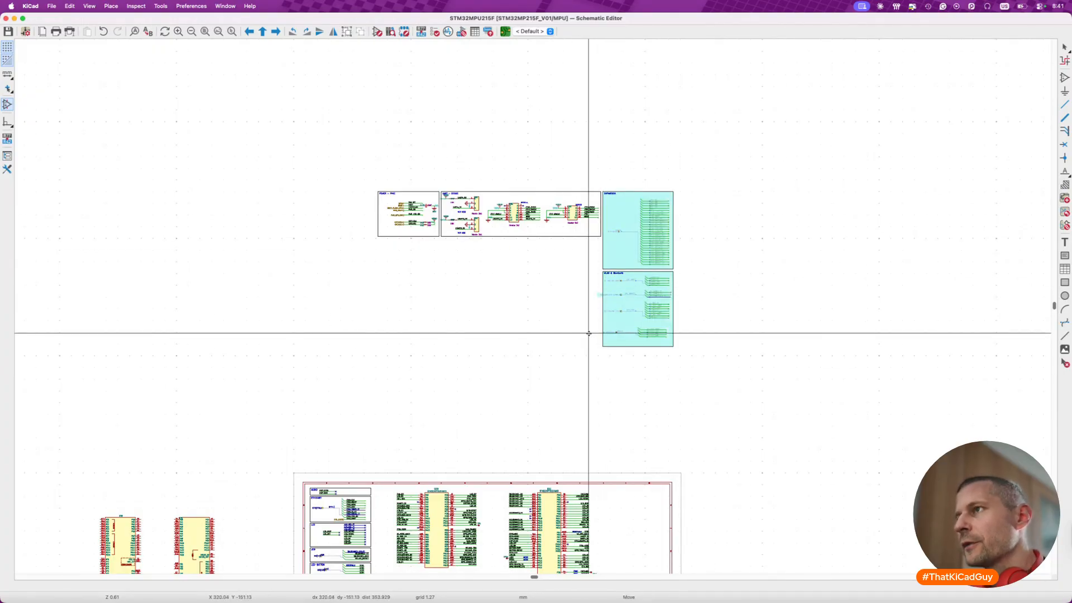
{"action": "scroll", "coordinate": [589, 334], "scroll_direction": "right", "scroll_amount": 3}
{"action": "scroll", "coordinate": [589, 334], "scroll_direction": "up", "scroll_amount": 2}
{"action": "scroll", "coordinate": [588, 333], "scroll_direction": "down", "scroll_amount": 8}
{"action": "scroll", "coordinate": [588, 334], "scroll_direction": "left", "scroll_amount": 8}
{"action": "scroll", "coordinate": [589, 334], "scroll_direction": "down", "scroll_amount": 5}
{"action": "scroll", "coordinate": [589, 333], "scroll_direction": "left", "scroll_amount": 3}
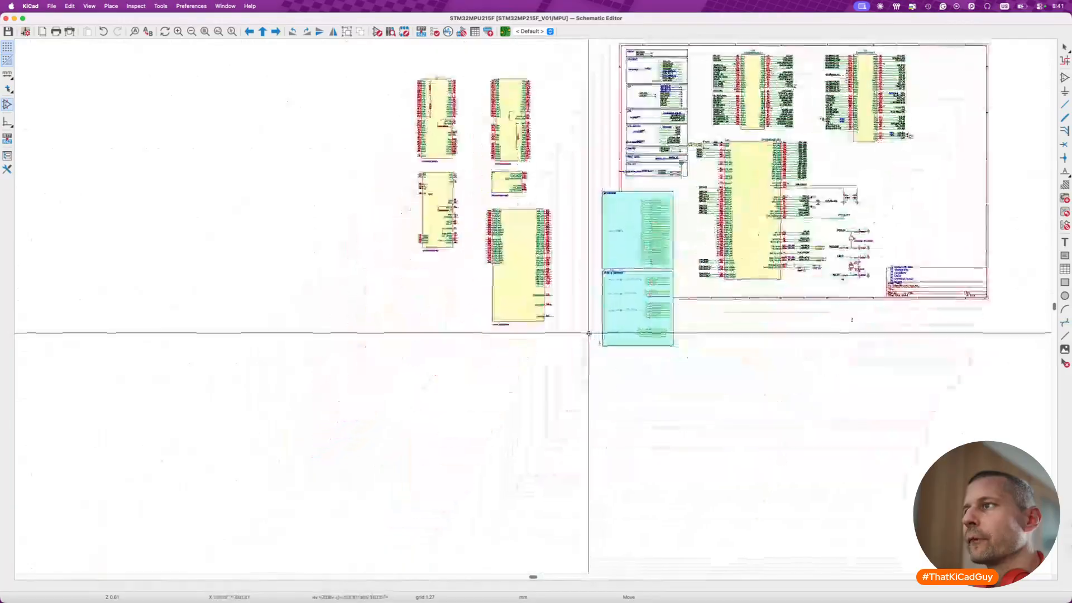
{"action": "left_click", "coordinate": [607, 448]}
- Move the complete EXPANSION block up onto the sheet, directly below the I2C-I3C block
{"action": "scroll", "coordinate": [629, 381], "scroll_direction": "up", "scroll_amount": 5, "text": "ctrl"}
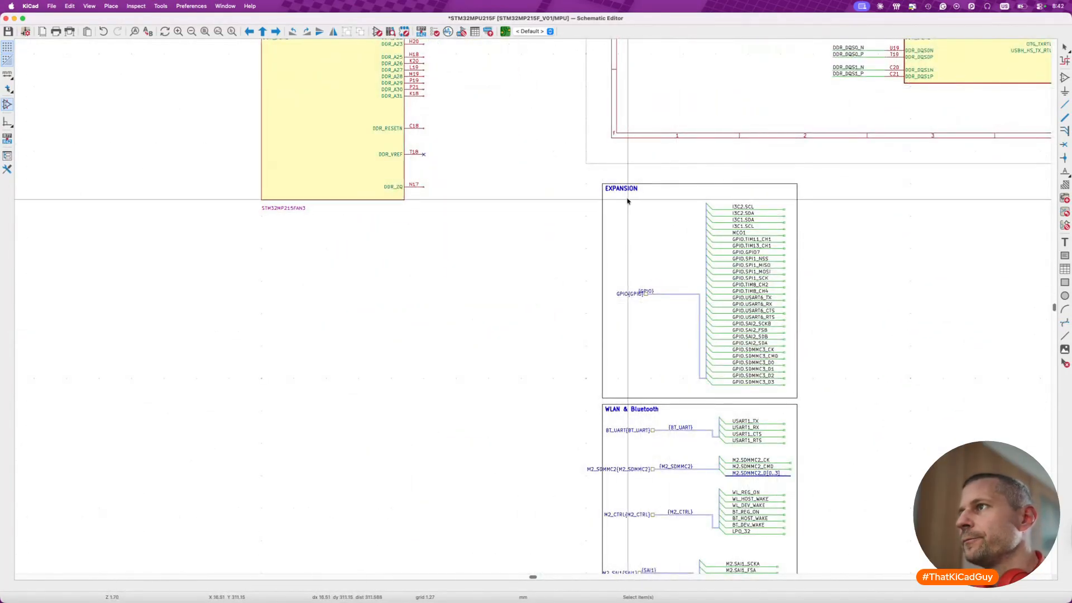
{"action": "left_click_drag", "start_coordinate": [594, 178], "coordinate": [816, 401]}
{"action": "key", "text": "m"}
{"action": "scroll", "coordinate": [781, 288], "scroll_direction": "up", "scroll_amount": 3}
{"action": "scroll", "coordinate": [747, 254], "scroll_direction": "up", "scroll_amount": 3}
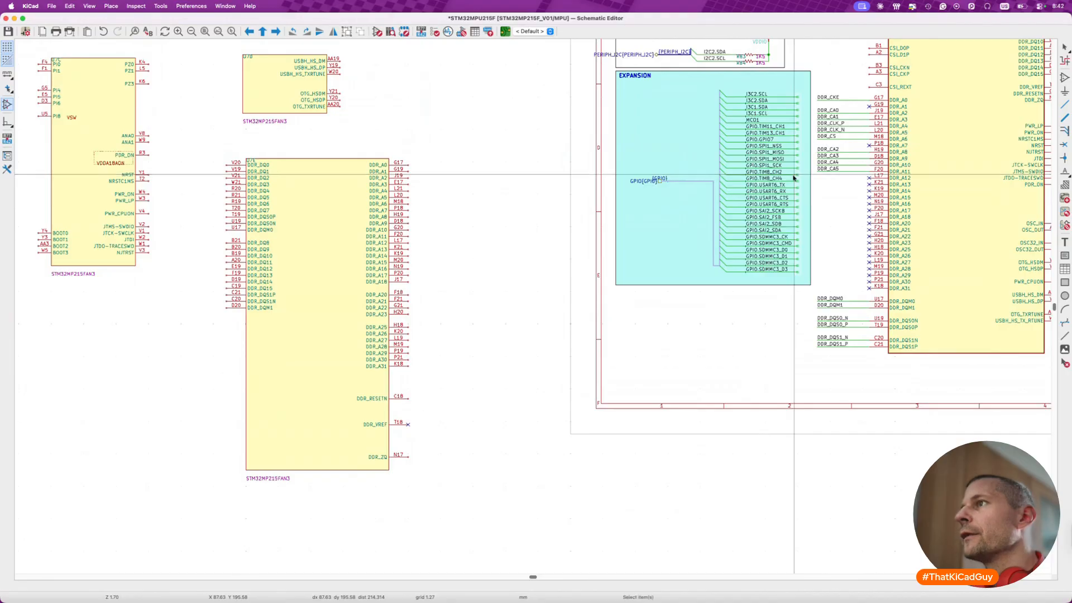
{"action": "left_click", "coordinate": [794, 176]}
- Shift the GPIO bus, wires and labels up and inward within the EXPANSION frame, and shorten the frame's height to fit them
{"action": "scroll", "coordinate": [659, 180], "scroll_direction": "up", "scroll_amount": 5}
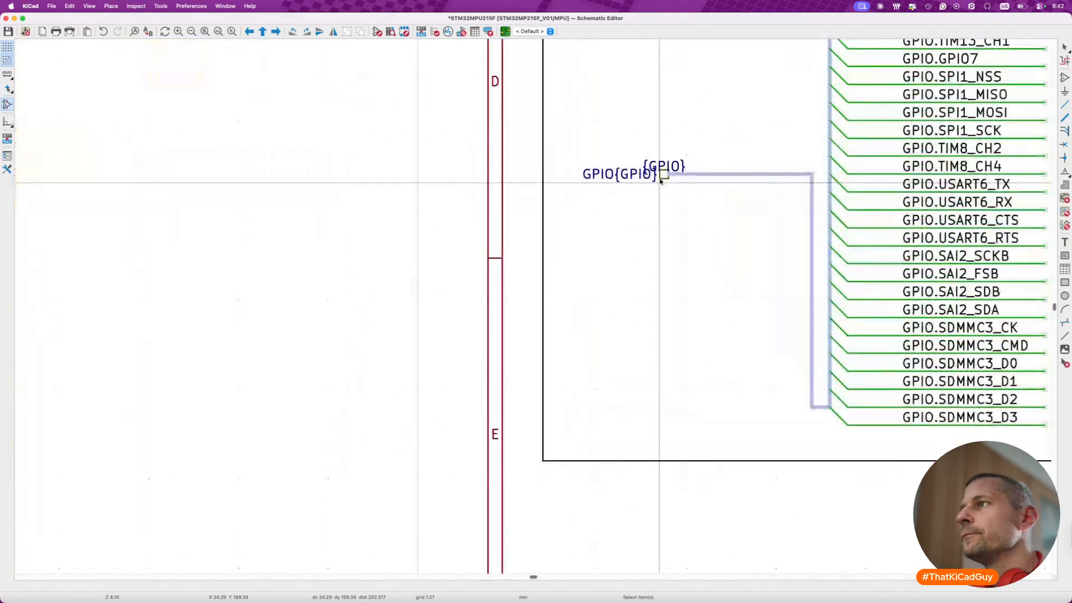
{"action": "left_click", "coordinate": [663, 177]}
{"action": "left_click", "coordinate": [678, 169], "text": "shift"}
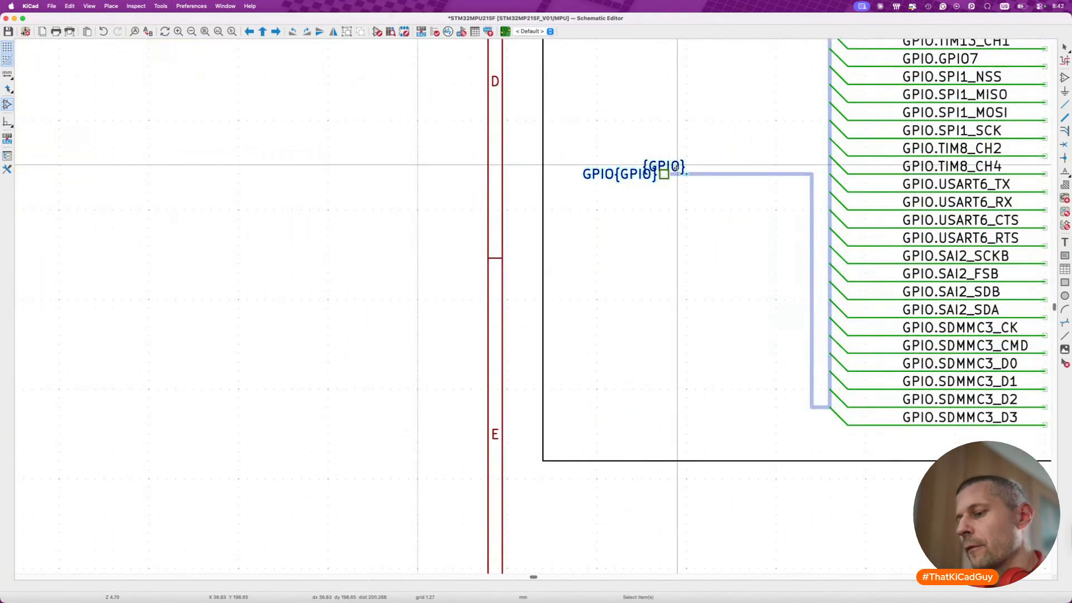
{"action": "scroll", "coordinate": [676, 168], "scroll_direction": "down", "scroll_amount": 5}
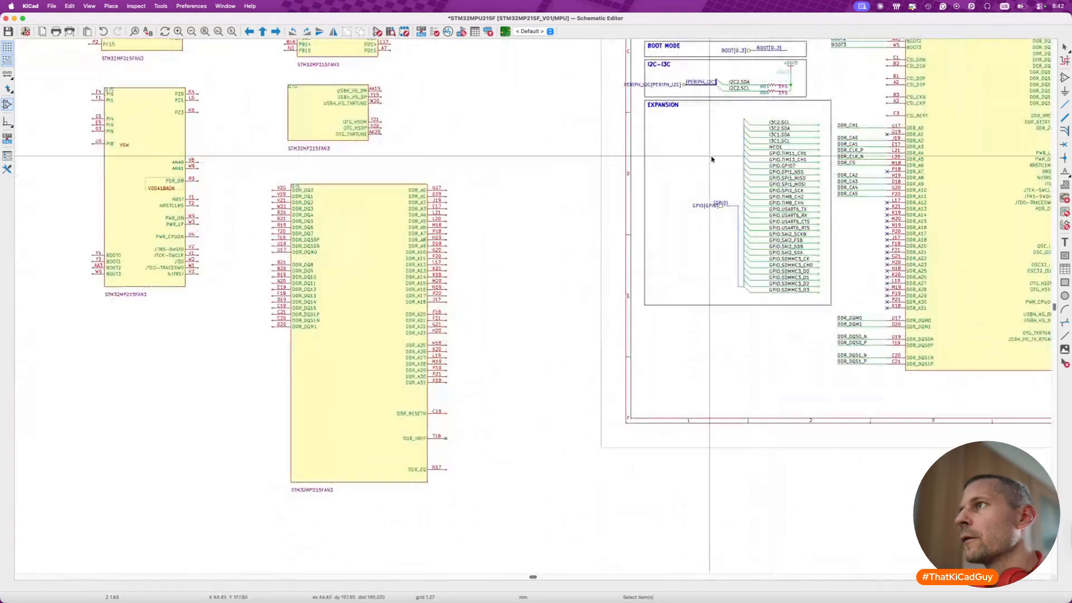
{"action": "left_click_drag", "start_coordinate": [684, 109], "coordinate": [833, 303]}
{"action": "key", "text": "m"}
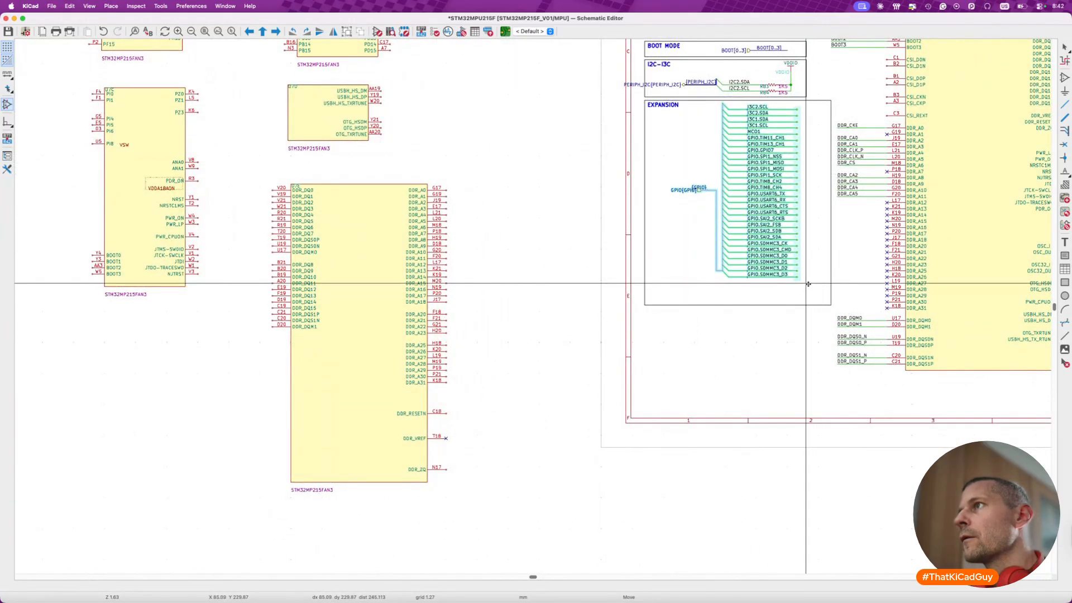
{"action": "left_click", "coordinate": [807, 284]}
{"action": "left_click", "coordinate": [823, 305]}
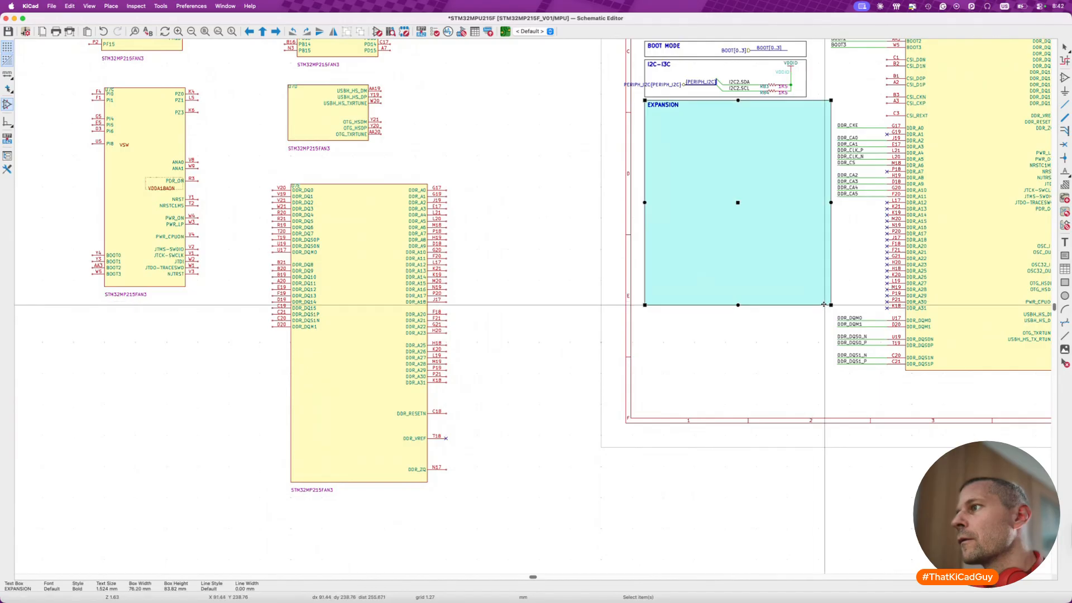
{"action": "left_click_drag", "start_coordinate": [831, 304], "coordinate": [831, 280]}
{"action": "left_click", "coordinate": [818, 306]}
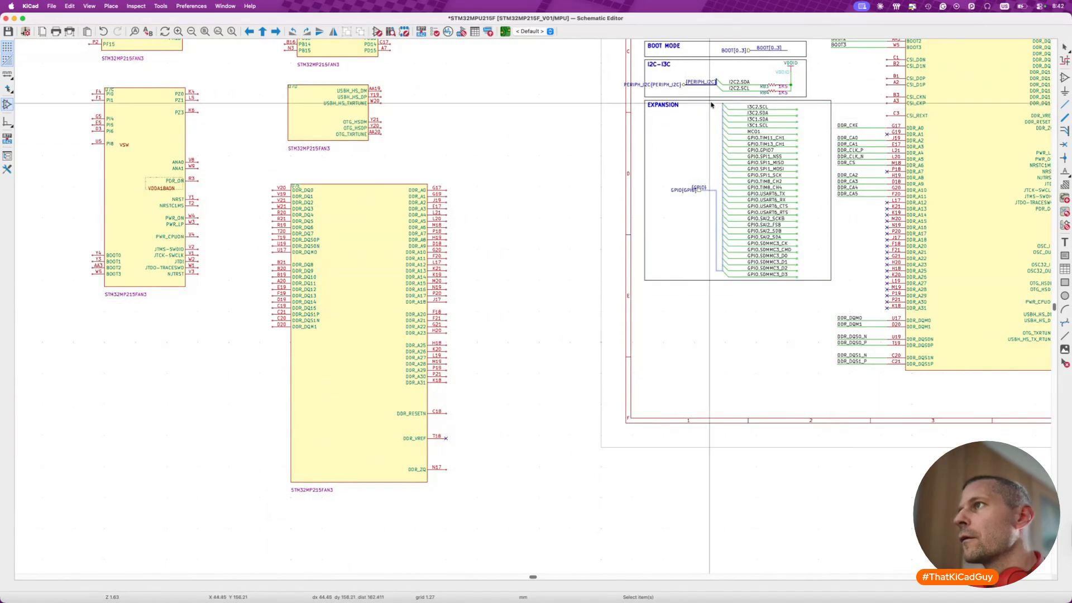
- Delete the GPIO bus, its bus entries and both GPIO labels from the EXPANSION block, keeping the individual net wires
{"action": "left_click_drag", "start_coordinate": [719, 104], "coordinate": [729, 279]}
{"action": "left_click_drag", "start_coordinate": [666, 170], "coordinate": [727, 278]}
{"action": "key", "text": "Delete"}
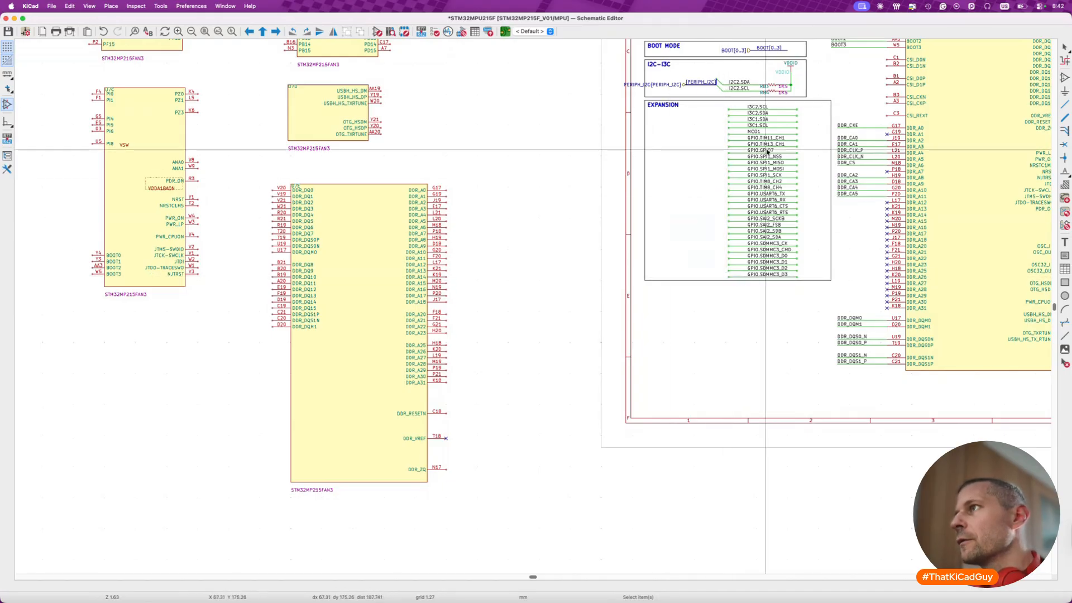
- Move all EXPANSION net labels, from I3C2.SCL to GPIO.SDMMC3_D3, to the inner ends of their wires and save the schematic
{"action": "scroll", "coordinate": [733, 107], "scroll_direction": "up", "scroll_amount": 2}
{"action": "left_click_drag", "start_coordinate": [737, 104], "coordinate": [802, 328]}
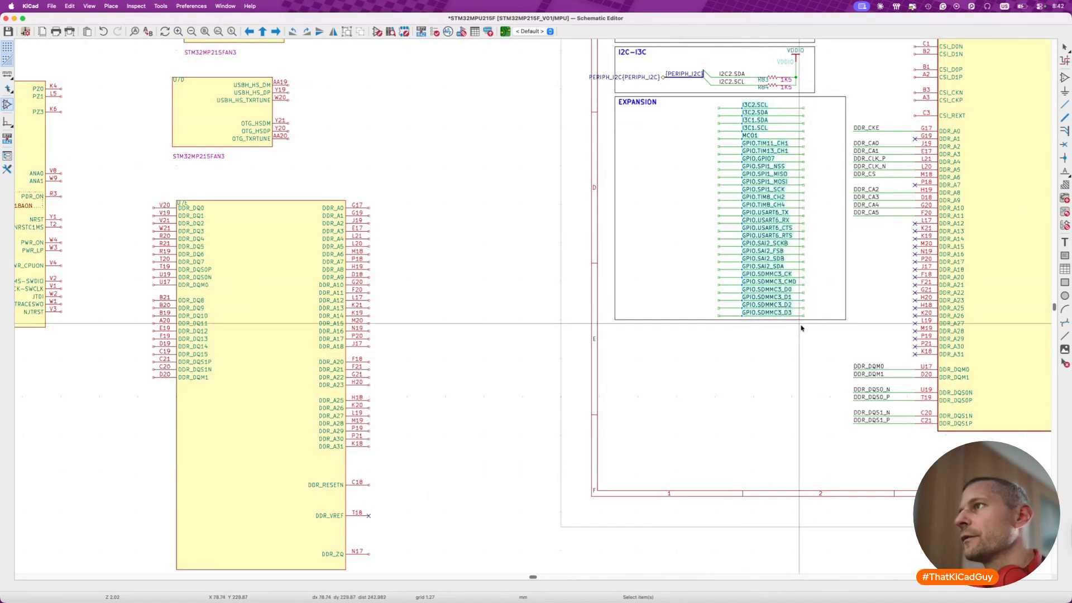
{"action": "key", "text": "m"}
{"action": "left_click", "coordinate": [745, 308]}
{"action": "key", "text": "super+s"}
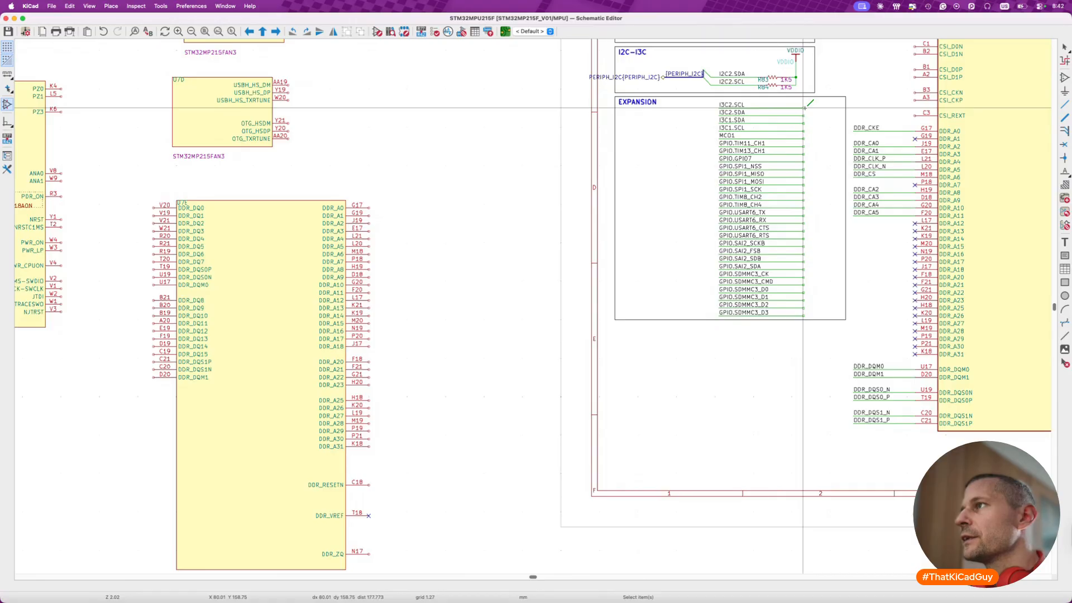
{"action": "left_click", "coordinate": [804, 109]}
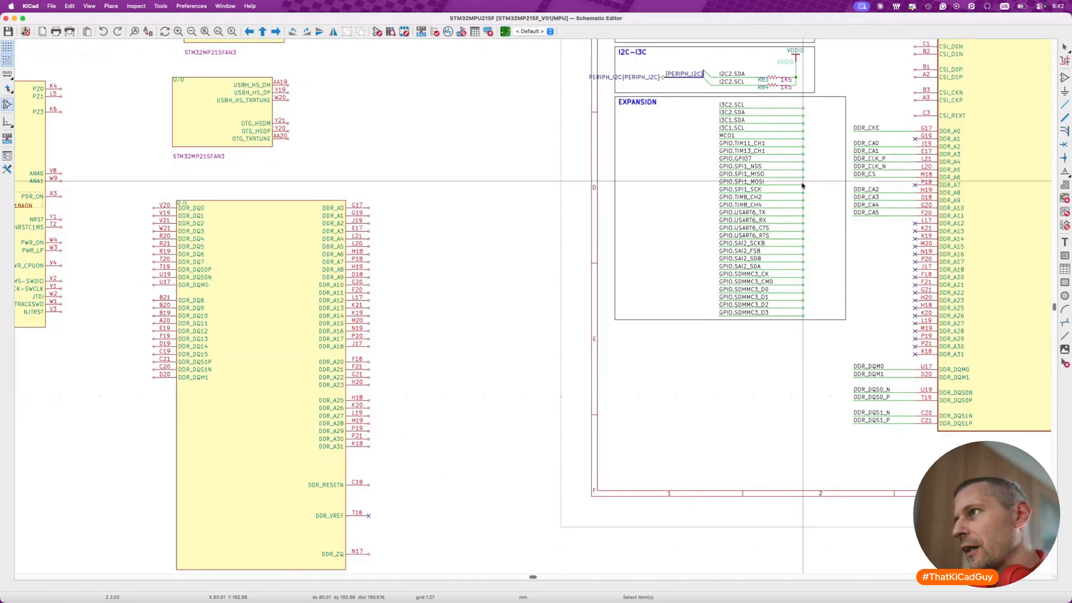
- Narrow the EXPANSION frame to match the width of the I2C-I3C frame above it and save the schematic
{"action": "scroll", "coordinate": [803, 186], "scroll_direction": "up", "scroll_amount": 5}
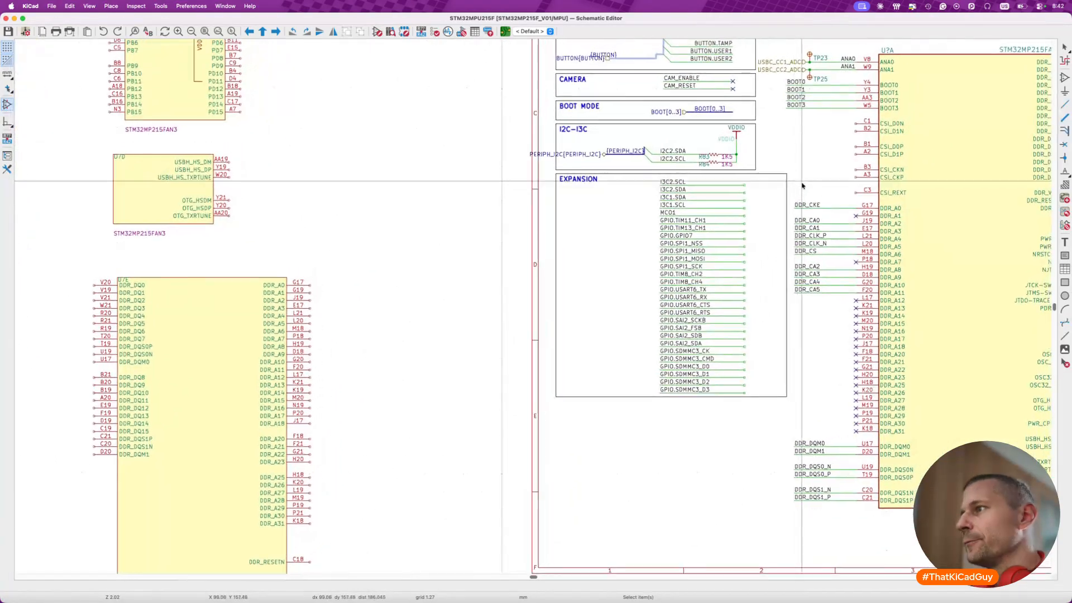
{"action": "left_click", "coordinate": [783, 400]}
{"action": "left_click_drag", "start_coordinate": [783, 400], "coordinate": [753, 401]}
{"action": "left_click", "coordinate": [777, 407]}
{"action": "key", "text": "super+s"}
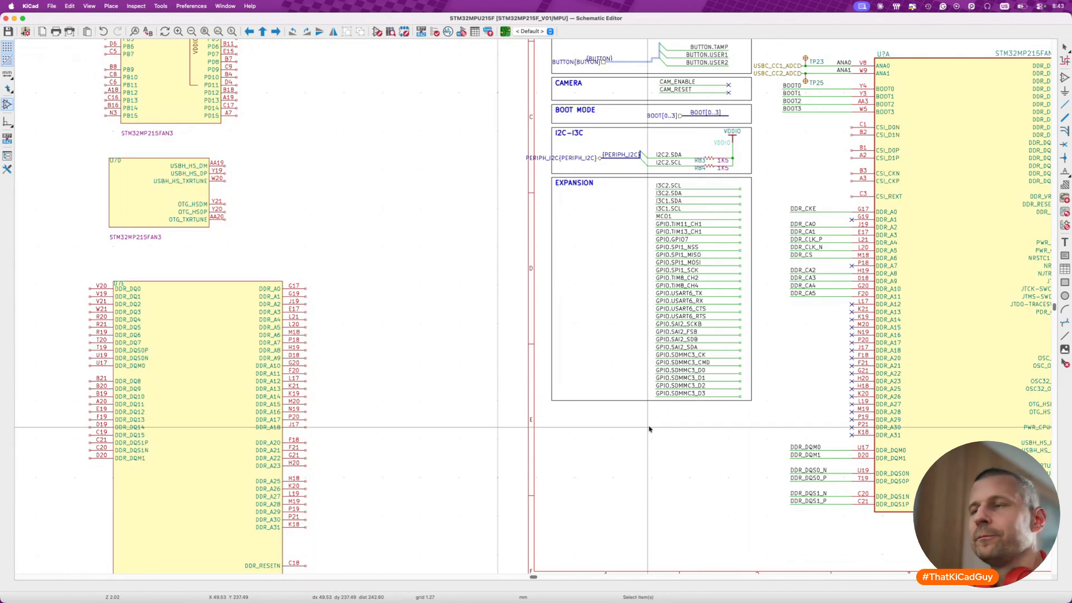
{"action": "scroll", "coordinate": [672, 427], "scroll_direction": "down", "scroll_amount": 5}
{"action": "scroll", "coordinate": [673, 427], "scroll_direction": "down", "scroll_amount": 5}
{"action": "left_click_drag", "start_coordinate": [597, 379], "coordinate": [753, 555]}
{"action": "key", "text": "m"}
{"action": "scroll", "coordinate": [753, 553], "scroll_direction": "up", "scroll_amount": 5}
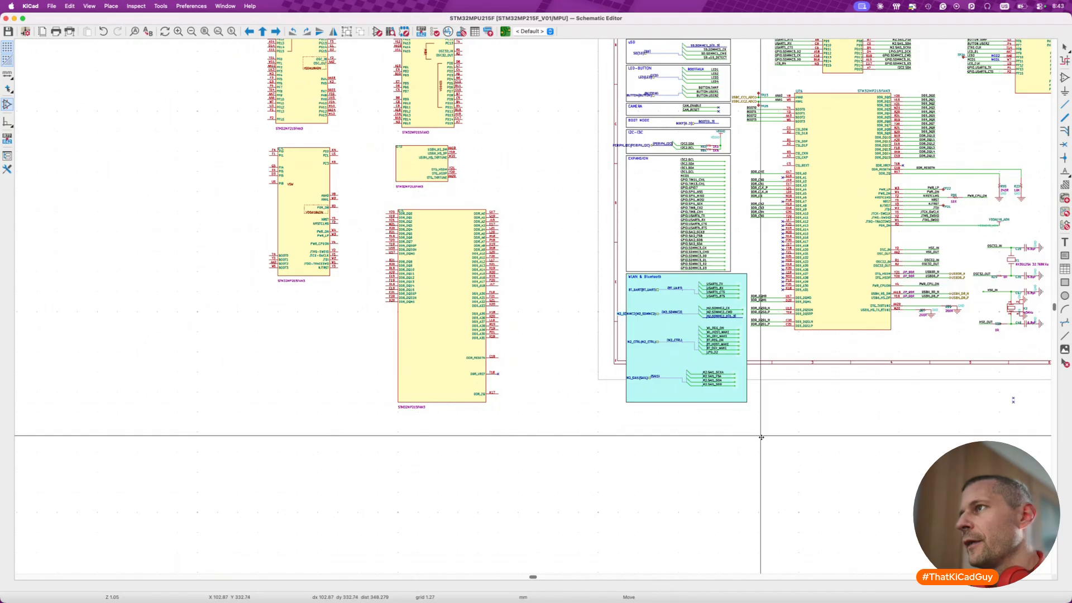
{"action": "left_click", "coordinate": [742, 592]}
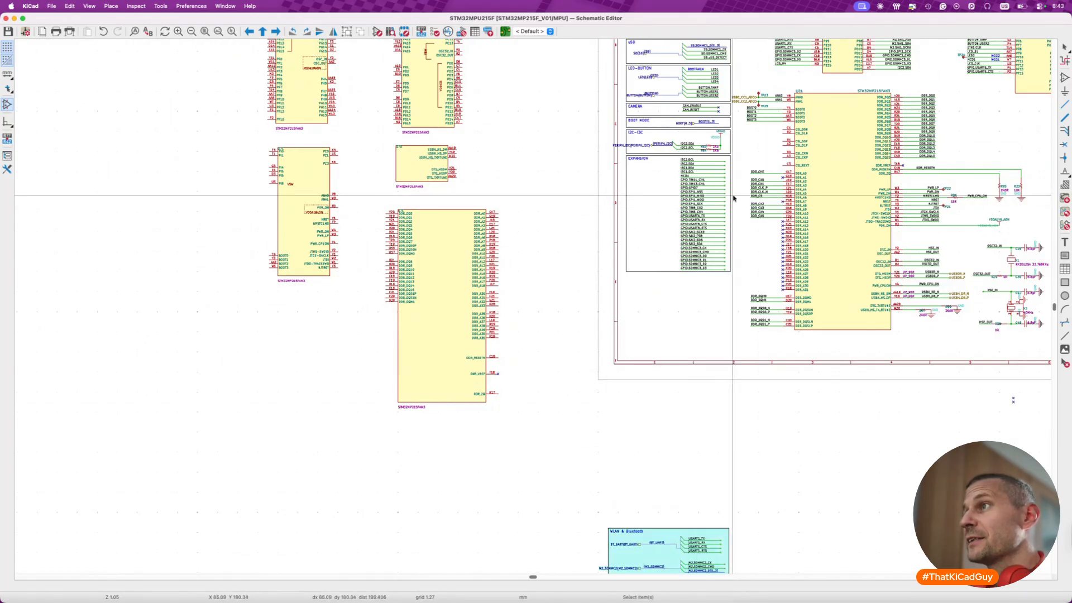
- Shift all EXPANSION wires and net labels up and over to the frame's left edge, just below the title
{"action": "scroll", "coordinate": [665, 213], "scroll_direction": "up", "scroll_amount": 5}
{"action": "left_click", "coordinate": [665, 213]}
{"action": "scroll", "coordinate": [665, 213], "scroll_direction": "up", "scroll_amount": 3}
{"action": "key", "text": "Escape"}
{"action": "left_click_drag", "start_coordinate": [687, 158], "coordinate": [827, 457]}
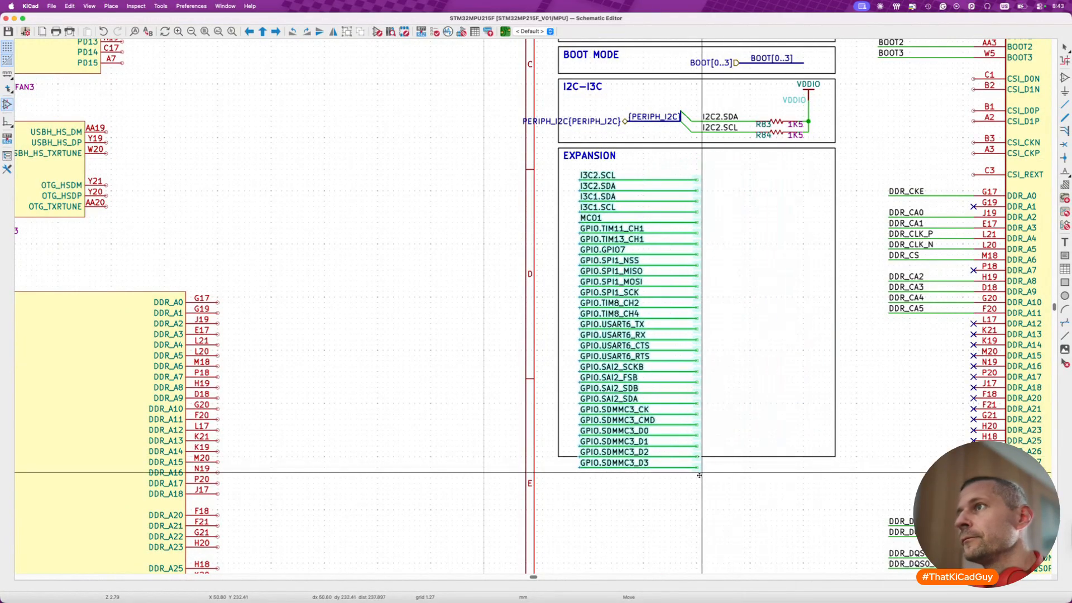
{"action": "left_click", "coordinate": [687, 469]}
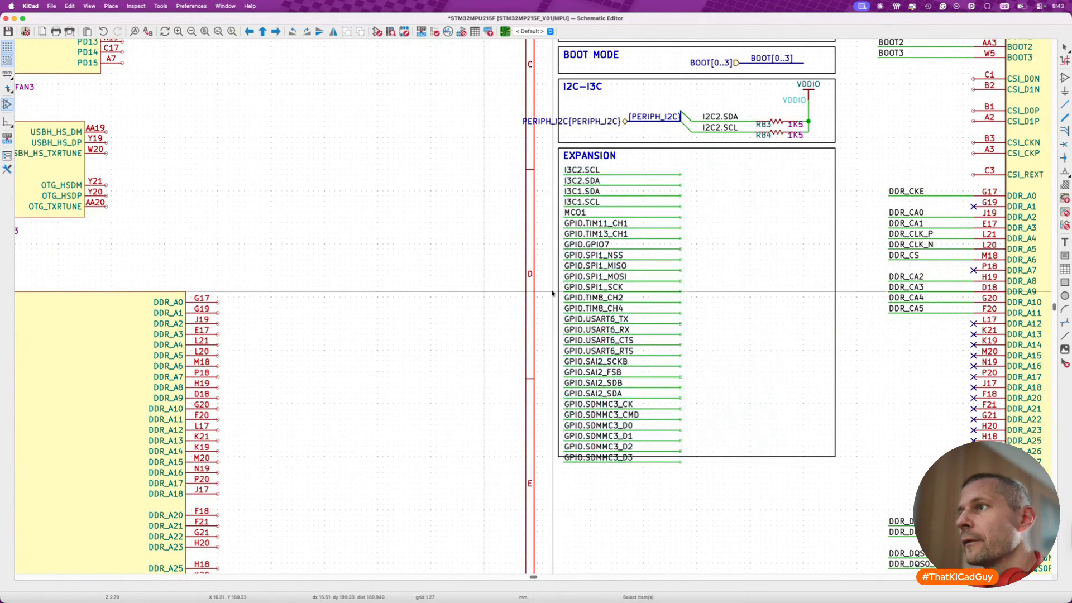
- Move the nets from GPIO.USART6_TX to GPIO.SDMMC3_D3 into a second column beside the first, starting level with I3C2.SCL
{"action": "left_click_drag", "start_coordinate": [561, 299], "coordinate": [708, 472]}
{"action": "key", "text": "Escape"}
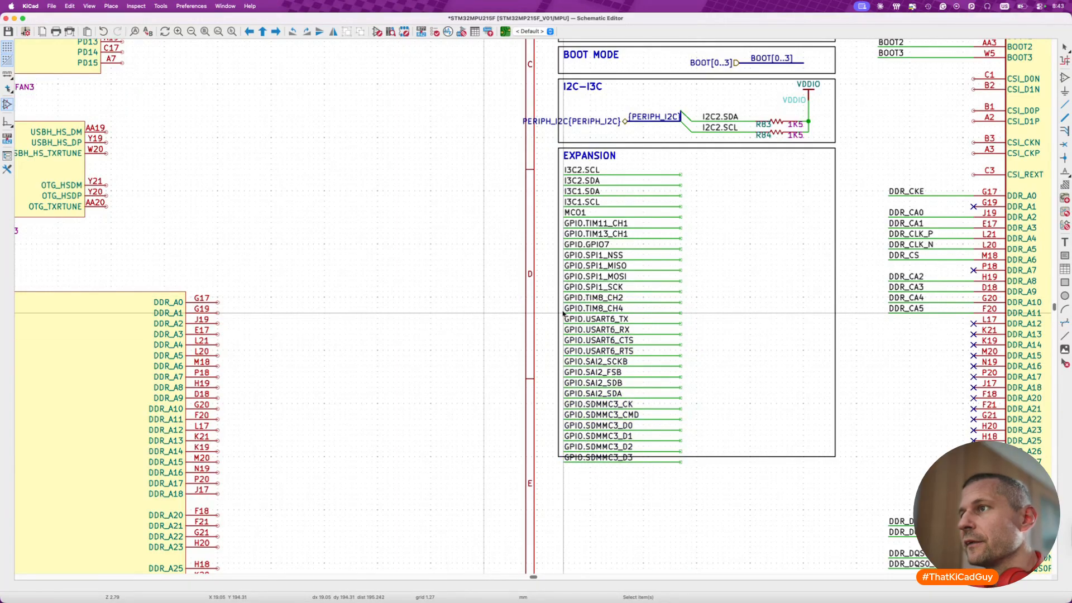
{"action": "left_click_drag", "start_coordinate": [562, 310], "coordinate": [709, 478]}
{"action": "key", "text": "m"}
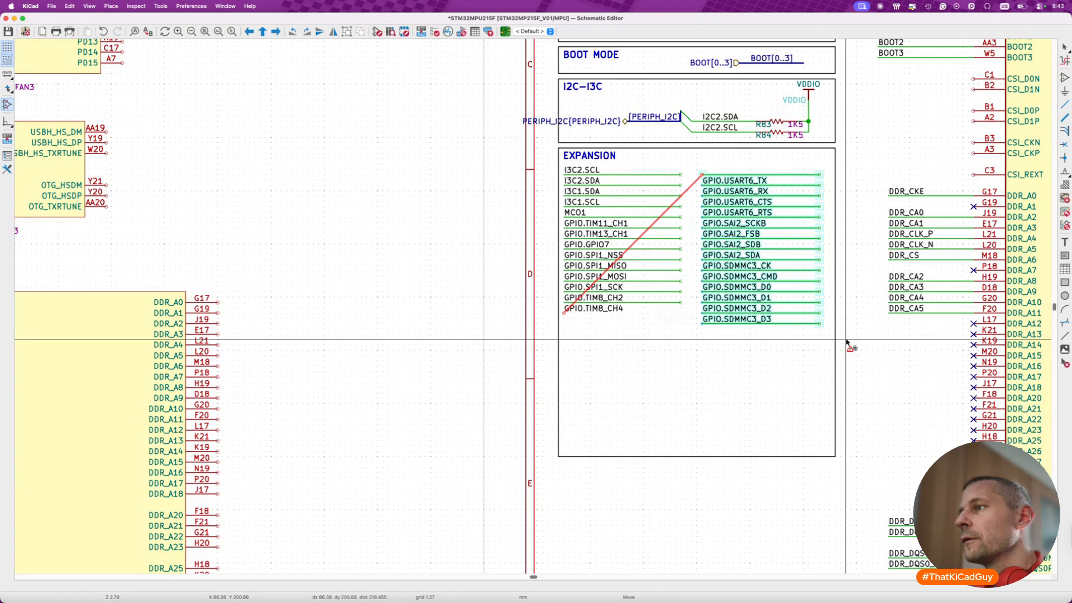
{"action": "key", "text": "Escape"}
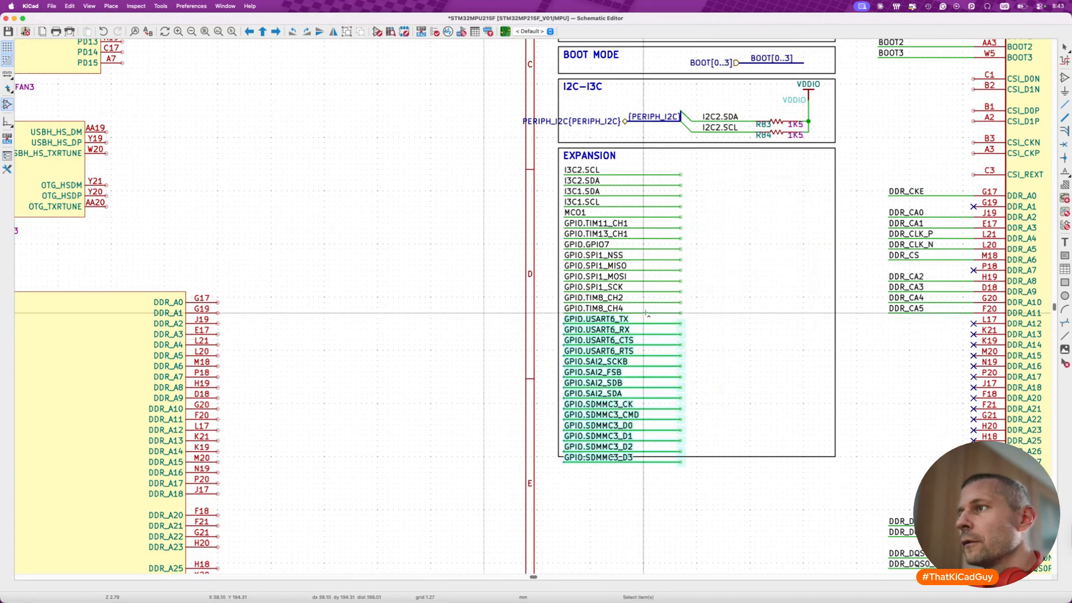
{"action": "key", "text": "m"}
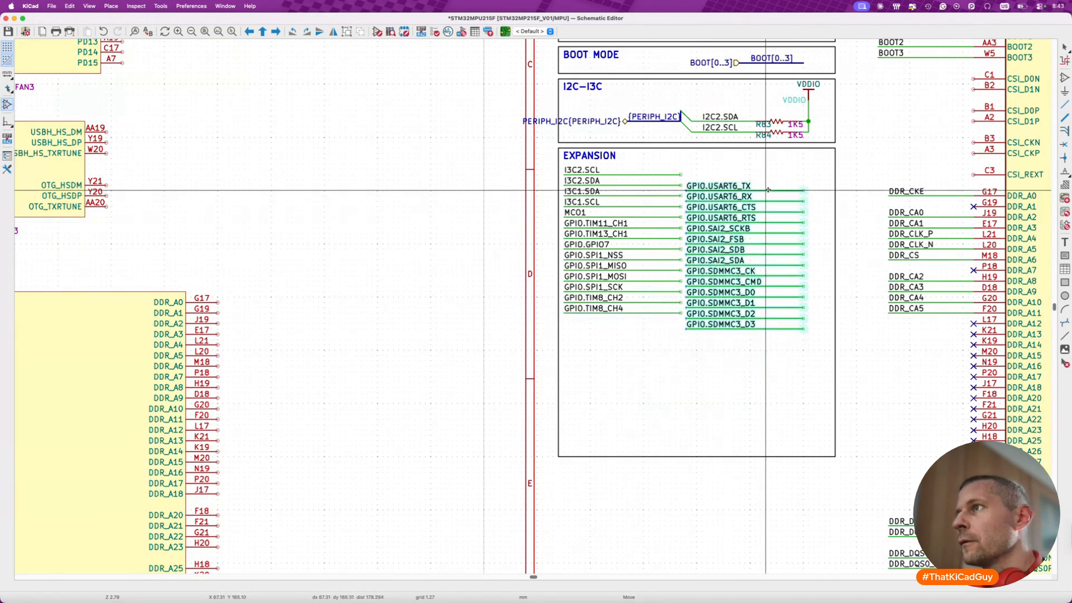
{"action": "left_click", "coordinate": [776, 177]}
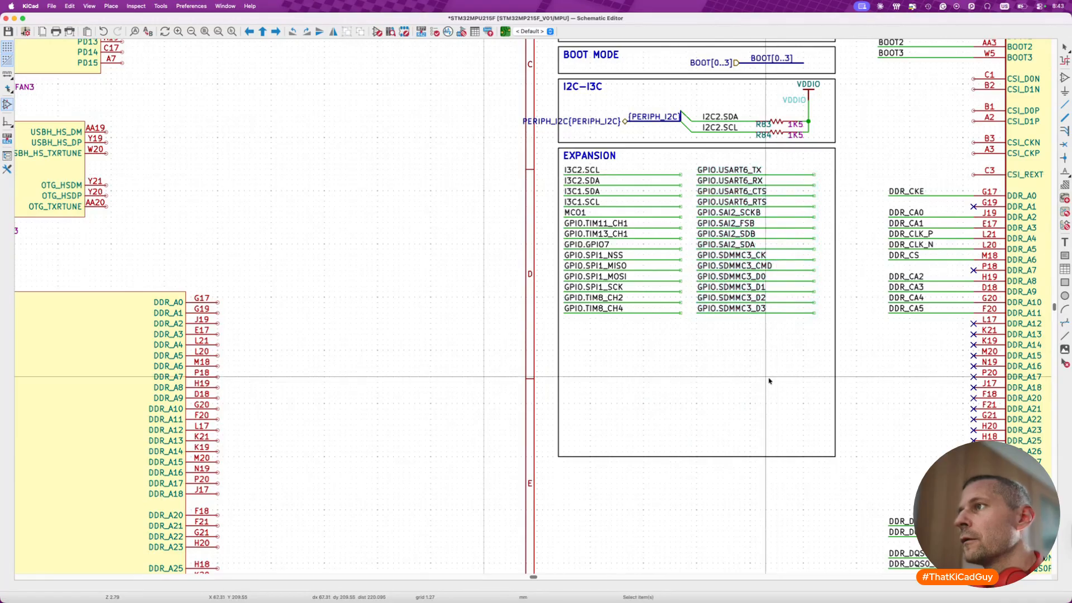
- Resize the EXPANSION frame to about 66 mm wide and 42 mm high around the two columns and save the schematic
{"action": "left_click", "coordinate": [835, 450]}
{"action": "left_click_drag", "start_coordinate": [835, 450], "coordinate": [830, 324]}
{"action": "left_click", "coordinate": [808, 349]}
{"action": "left_click", "coordinate": [825, 345]}
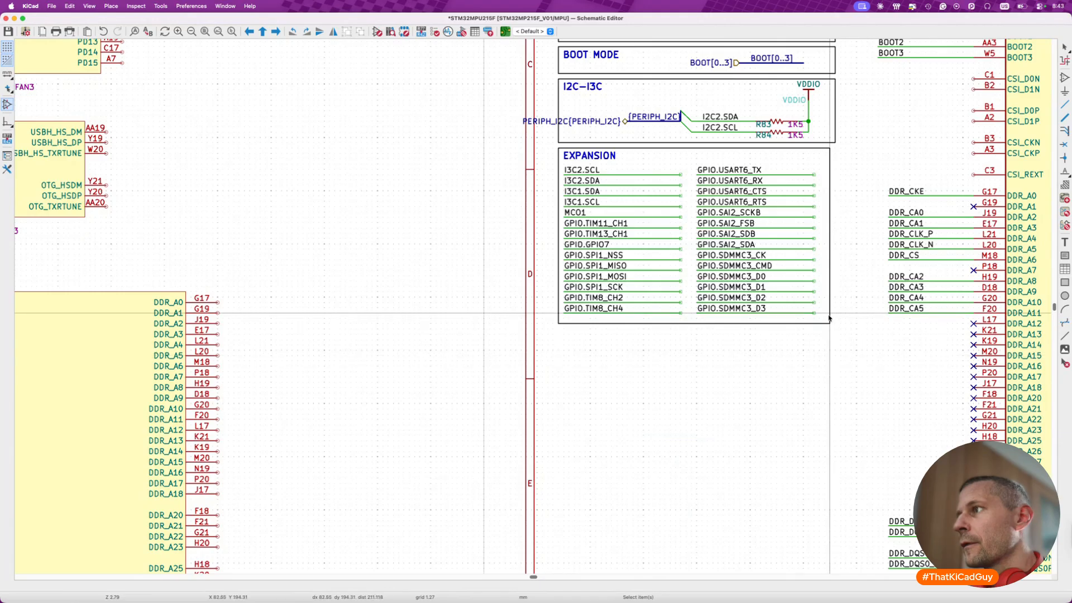
{"action": "left_click", "coordinate": [830, 324]}
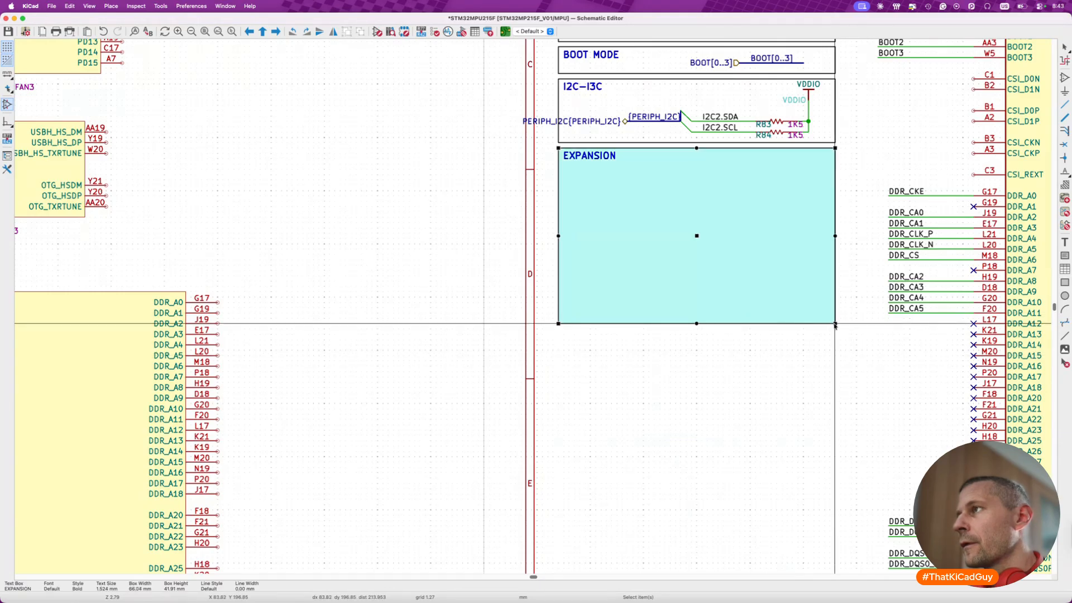
{"action": "left_click", "coordinate": [844, 358]}
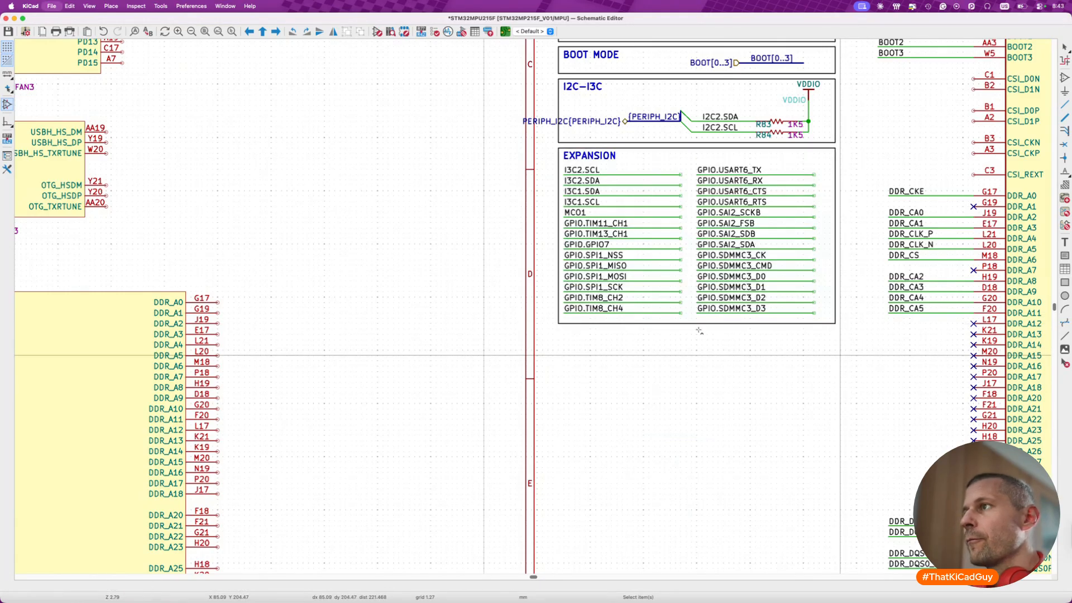
{"action": "key", "text": "super+s"}
- Move the complete WLAN & Bluetooth block up onto the sheet, directly below the EXPANSION block
{"action": "scroll", "coordinate": [699, 330], "scroll_direction": "down", "scroll_amount": 5}
{"action": "scroll", "coordinate": [700, 330], "scroll_direction": "down", "scroll_amount": 4}
{"action": "left_click_drag", "start_coordinate": [595, 380], "coordinate": [749, 541]}
{"action": "key", "text": "m"}
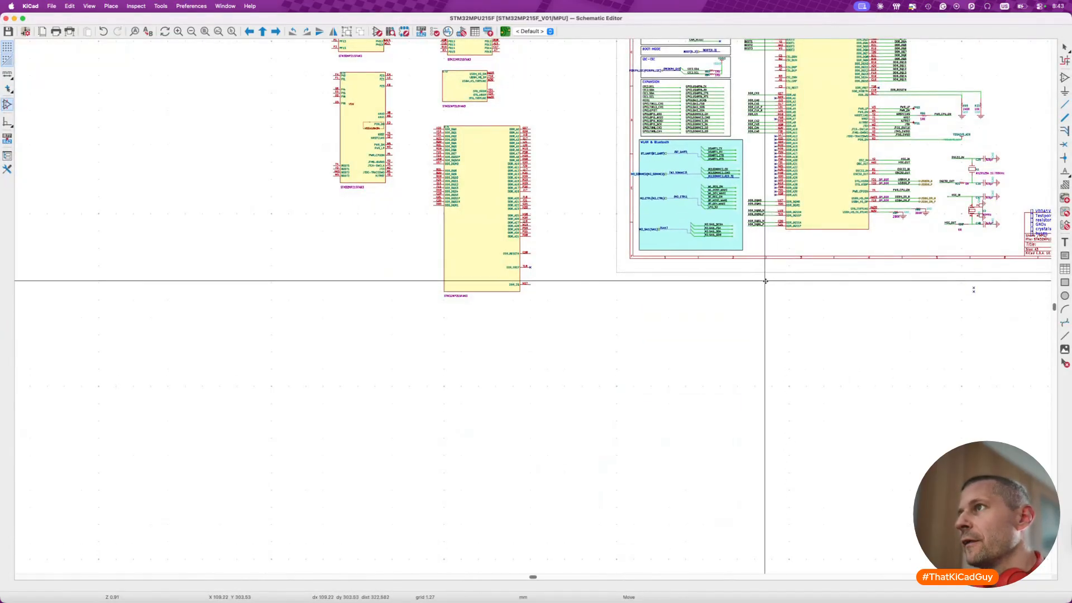
{"action": "left_click", "coordinate": [763, 280]}
- Mirror the four USART1 labels, place them at the outer ends of their wires and shorten those wires to label length
{"action": "scroll", "coordinate": [762, 280], "scroll_direction": "up", "scroll_amount": 5}
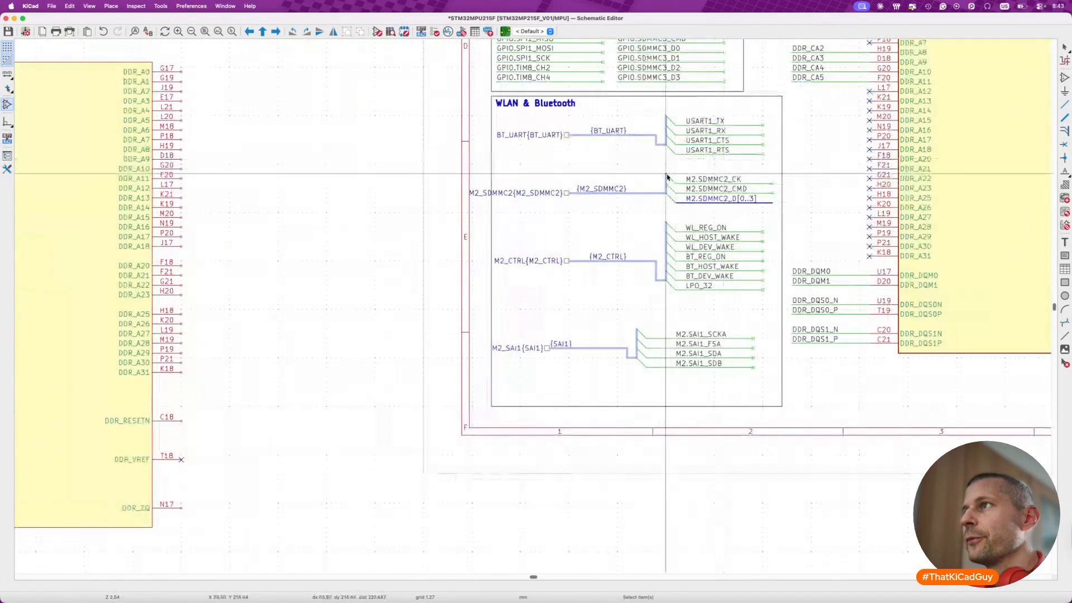
{"action": "scroll", "coordinate": [713, 129], "scroll_direction": "up", "scroll_amount": 2}
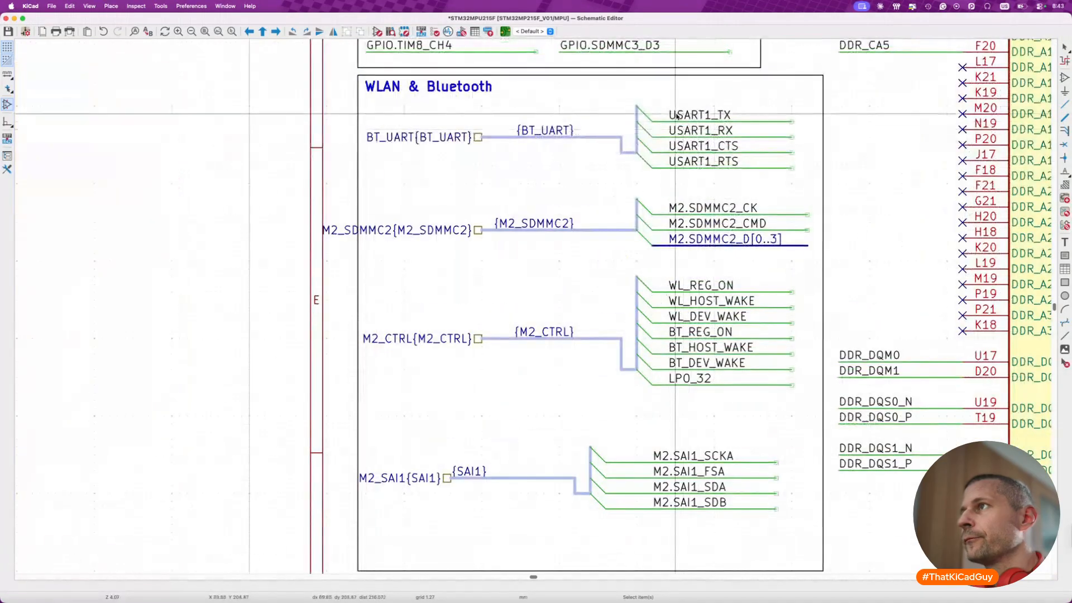
{"action": "left_click_drag", "start_coordinate": [664, 101], "coordinate": [757, 196]}
{"action": "key", "text": "x"}
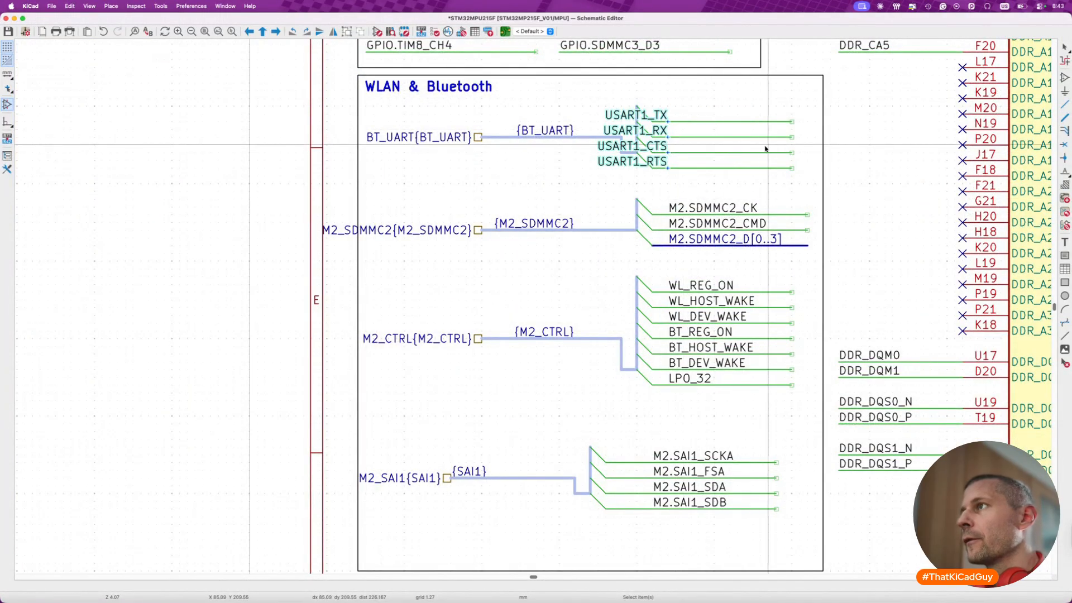
{"action": "key", "text": "m"}
{"action": "left_click", "coordinate": [784, 146]}
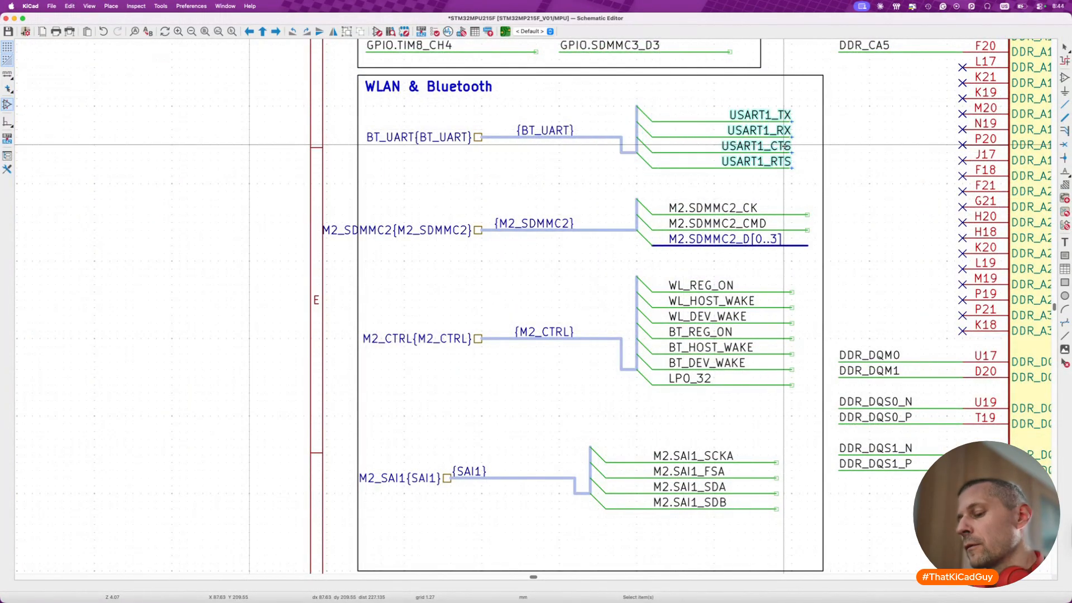
{"action": "key", "text": "g"}
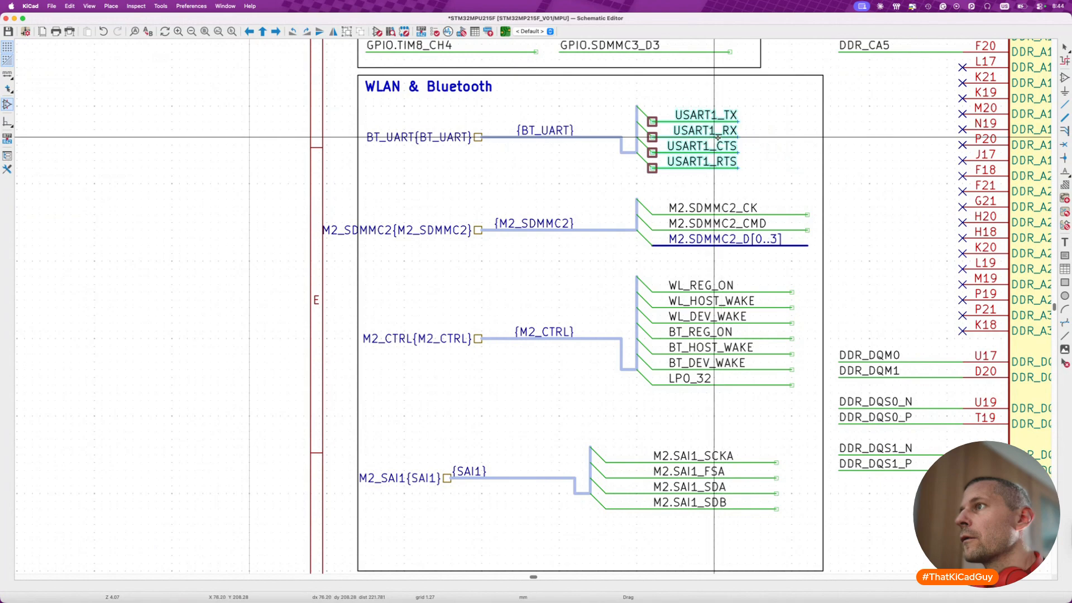
{"action": "left_click", "coordinate": [712, 137]}
- Mirror the M2.SDMMC2_CK and M2.SDMMC2_CMD labels onto the outer ends of their wires and shorten the wires to fit
{"action": "left_click_drag", "start_coordinate": [661, 195], "coordinate": [782, 231]}
{"action": "key", "text": "x"}
{"action": "key", "text": "m"}
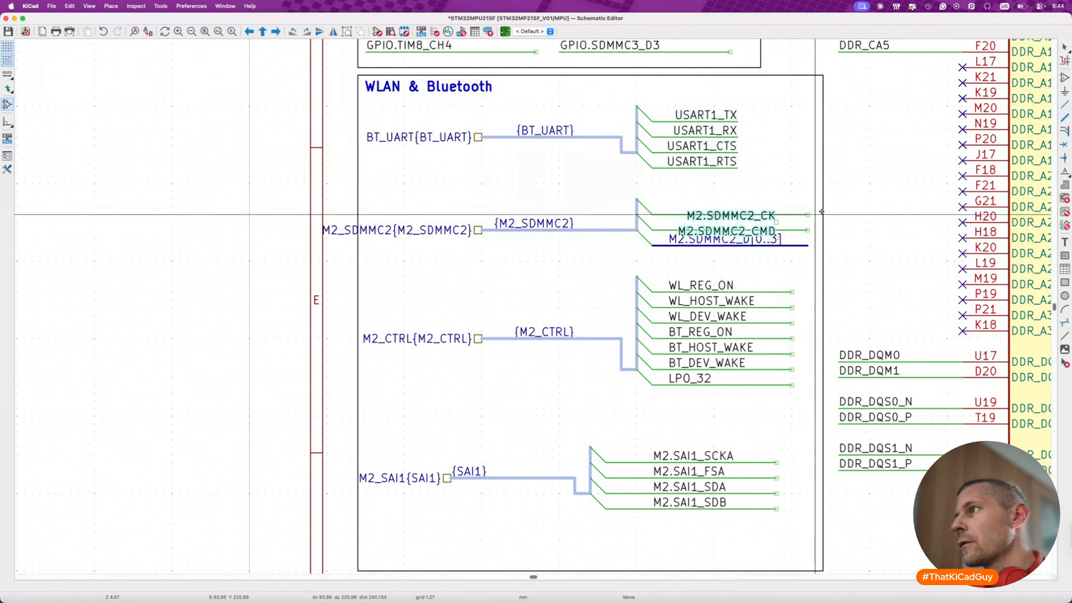
{"action": "key", "text": "g"}
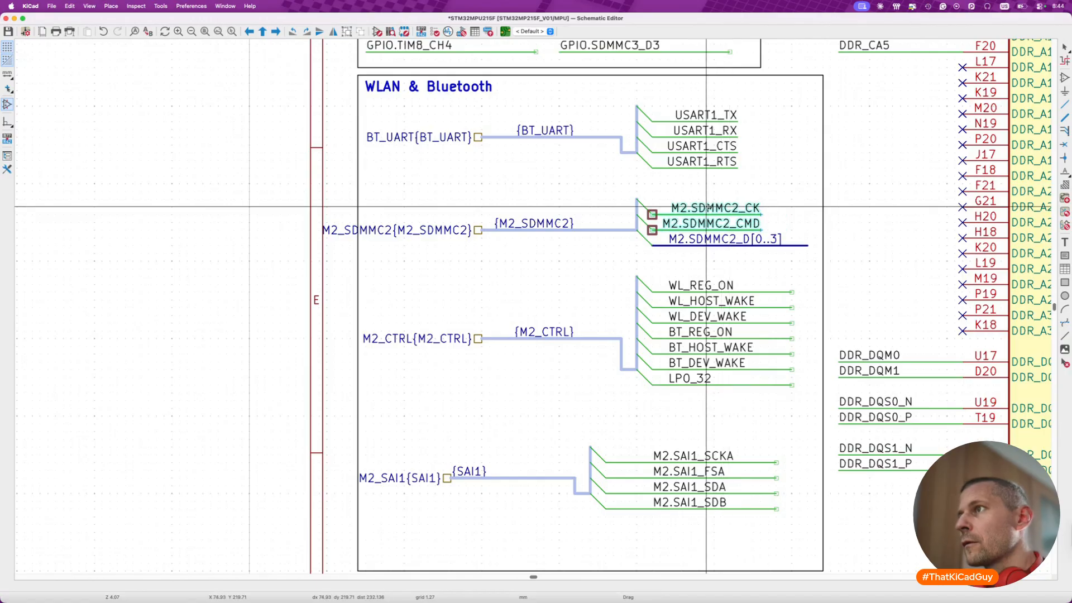
{"action": "left_click", "coordinate": [699, 207]}
- Try to slide the M2.SDMMC2_D[0..3] label to its bus's inner end and shorten the bus from the outer end
{"action": "left_click", "coordinate": [730, 238]}
{"action": "key", "text": "g"}
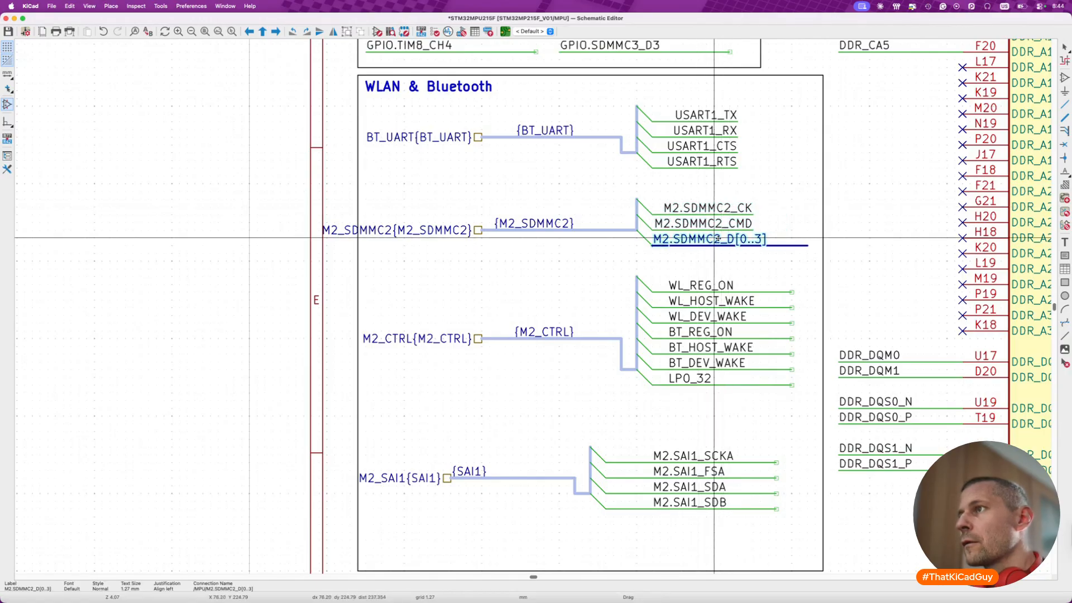
{"action": "left_click", "coordinate": [717, 238]}
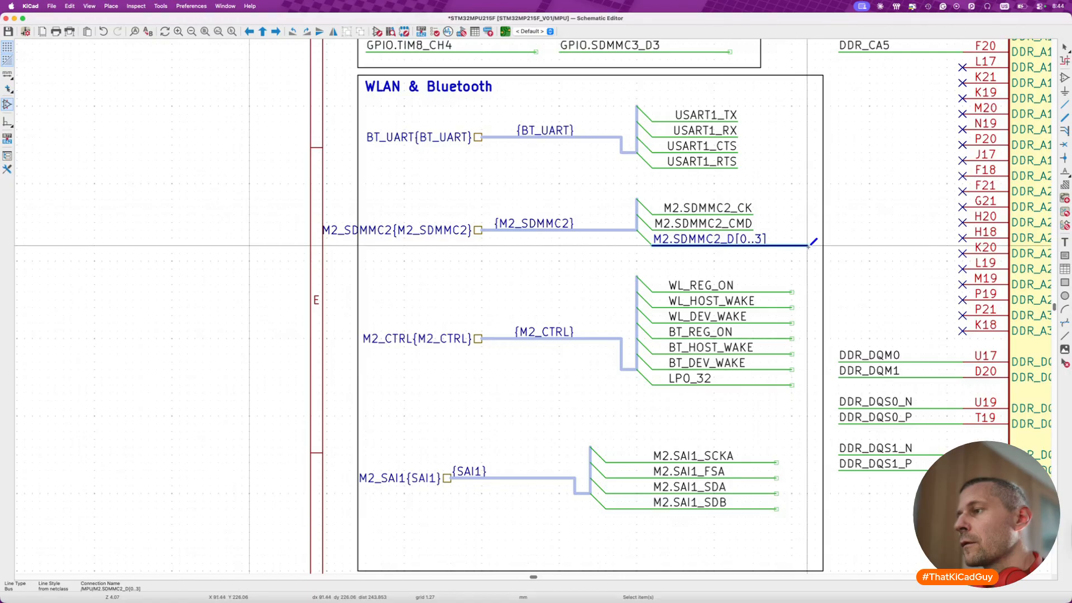
{"action": "mouse_move", "coordinate": [807, 246]}
{"action": "left_mouse_down"}
{"action": "mouse_move", "coordinate": [777, 246]}
{"action": "mouse_move", "coordinate": [792, 247]}
{"action": "left_mouse_up"}
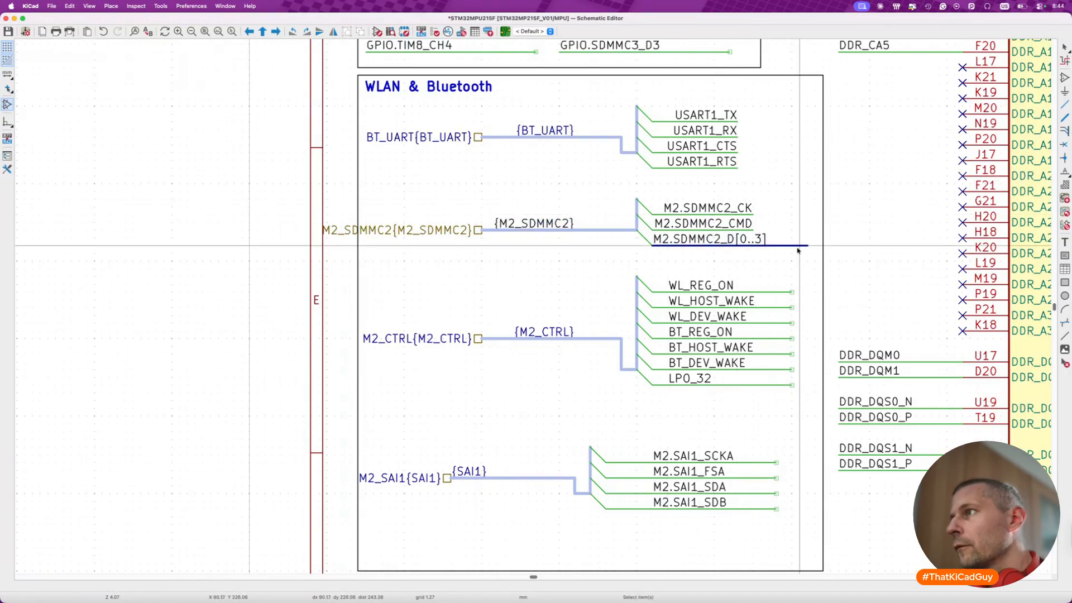
- Mirror the M2.SDMMC2_D[0..3] label, place it at the bus's outer end and shorten the bus to label length
{"action": "scroll", "coordinate": [805, 248], "scroll_direction": "up", "scroll_amount": 3}
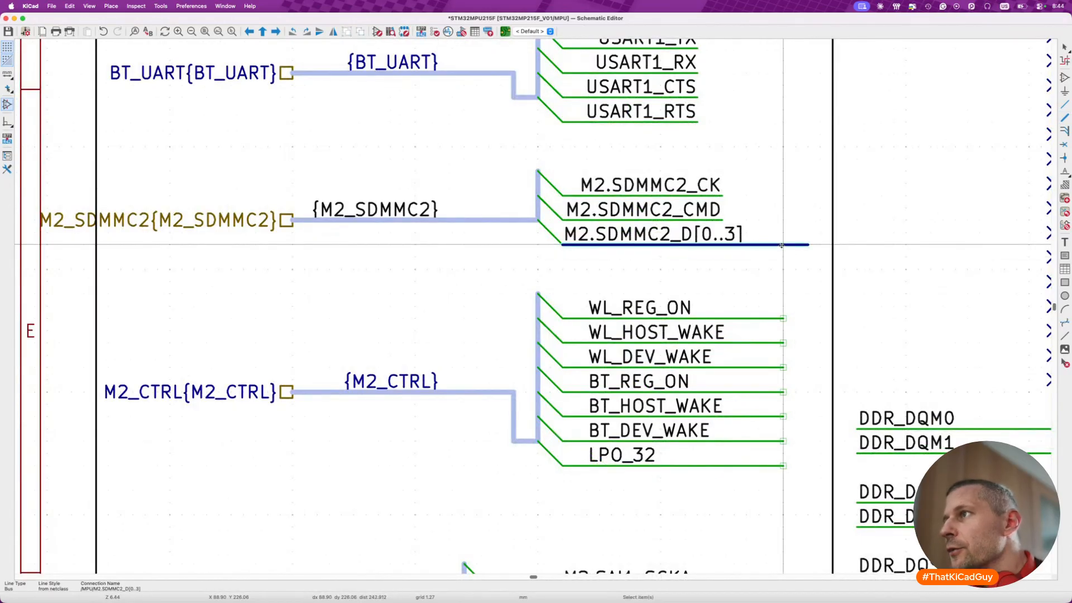
{"action": "left_click", "coordinate": [710, 234]}
{"action": "key", "text": "x"}
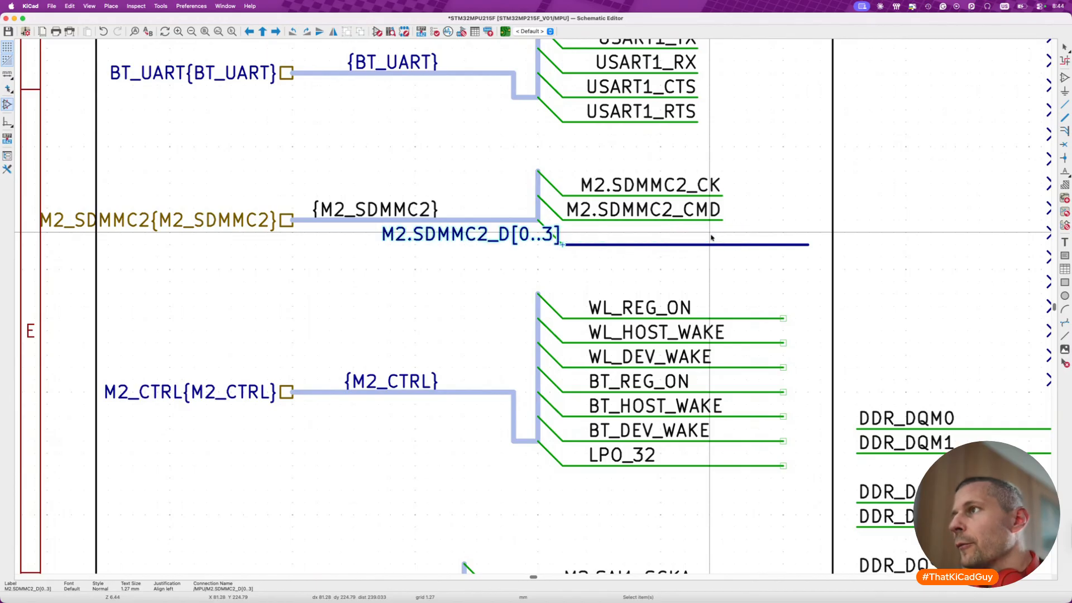
{"action": "key", "text": "m"}
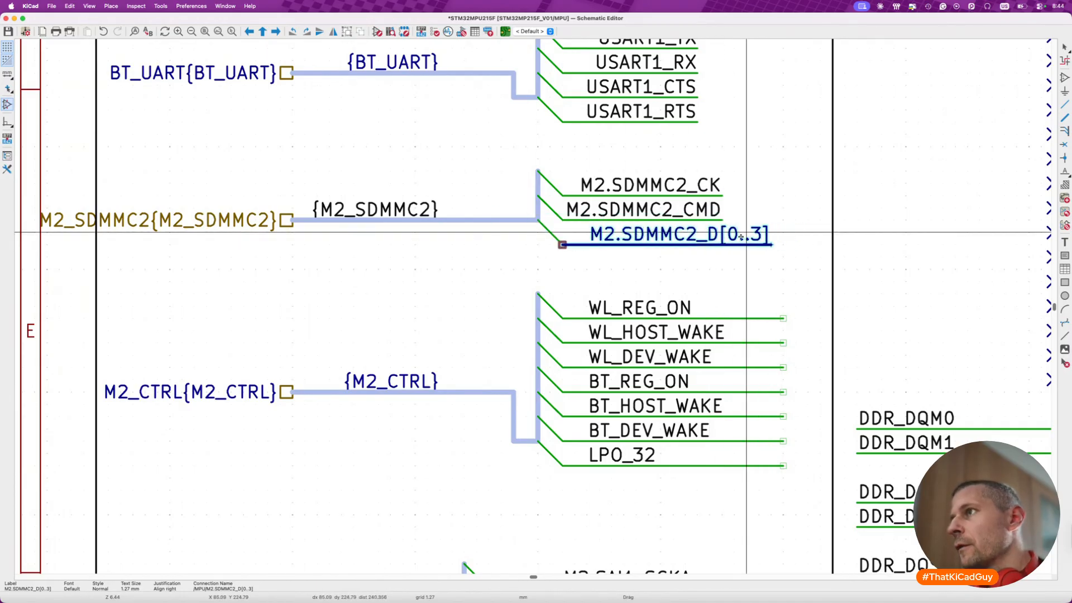
{"action": "left_click", "coordinate": [724, 244]}
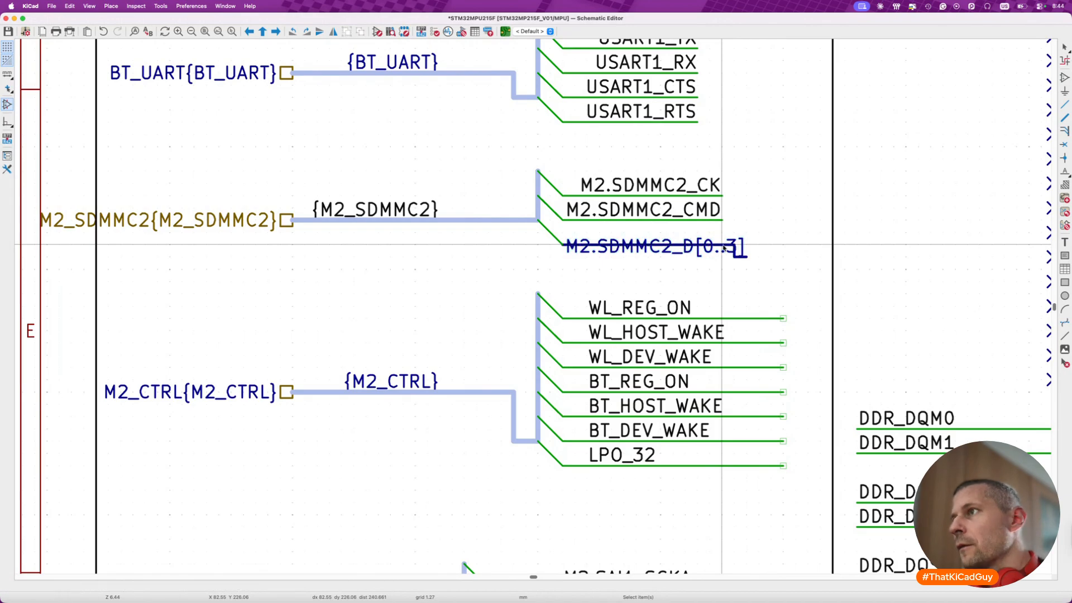
{"action": "key", "text": "Escape"}
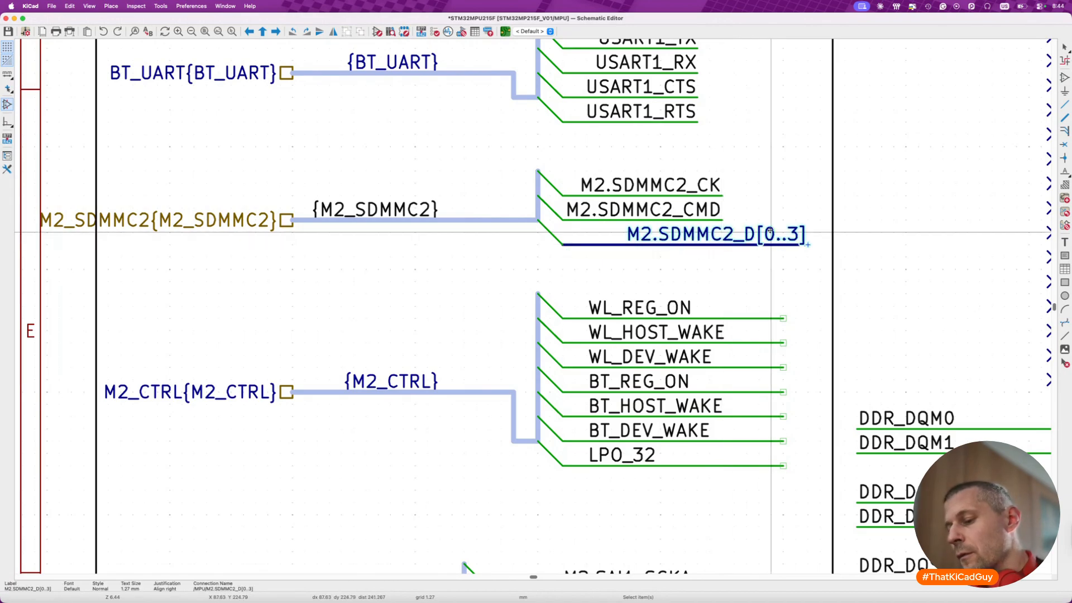
{"action": "left_click_drag", "start_coordinate": [724, 239], "coordinate": [714, 234]}
{"action": "left_click", "coordinate": [709, 232]}
- Mirror the M2_CTRL labels, WL_REG_ON to LPO_32, onto the outer ends of their wires and shorten the wires to fit
{"action": "scroll", "coordinate": [707, 263], "scroll_direction": "down", "scroll_amount": 3}
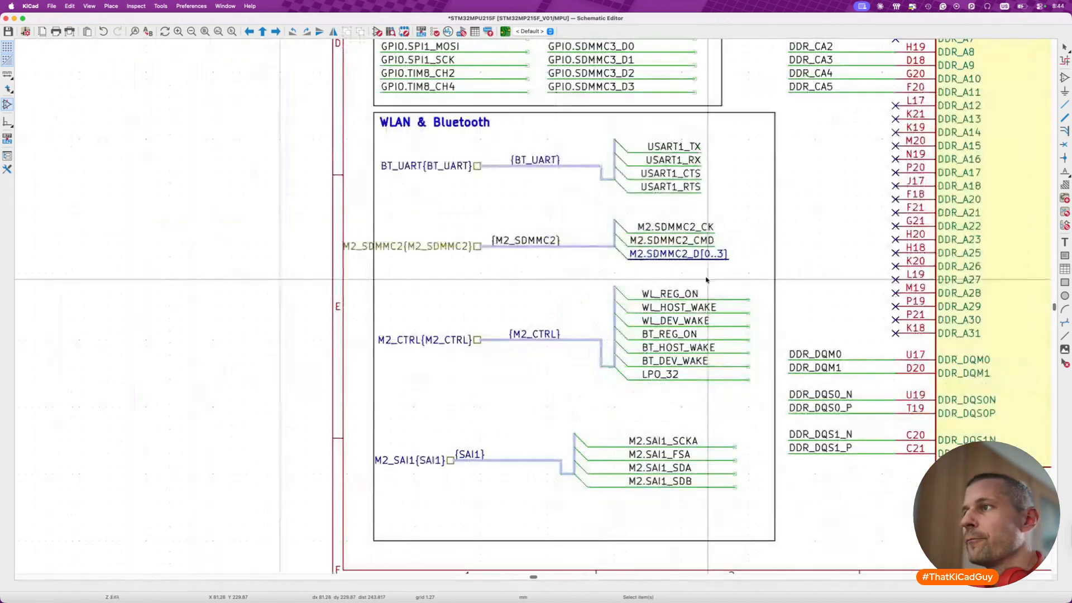
{"action": "left_click_drag", "start_coordinate": [649, 301], "coordinate": [732, 402]}
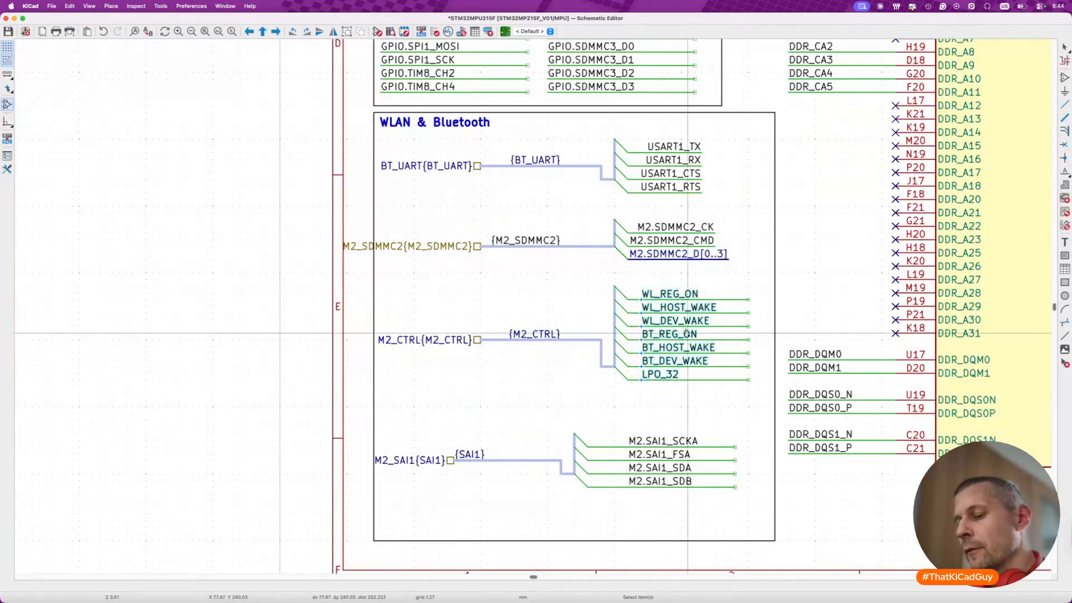
{"action": "key", "text": "x"}
{"action": "key", "text": "m"}
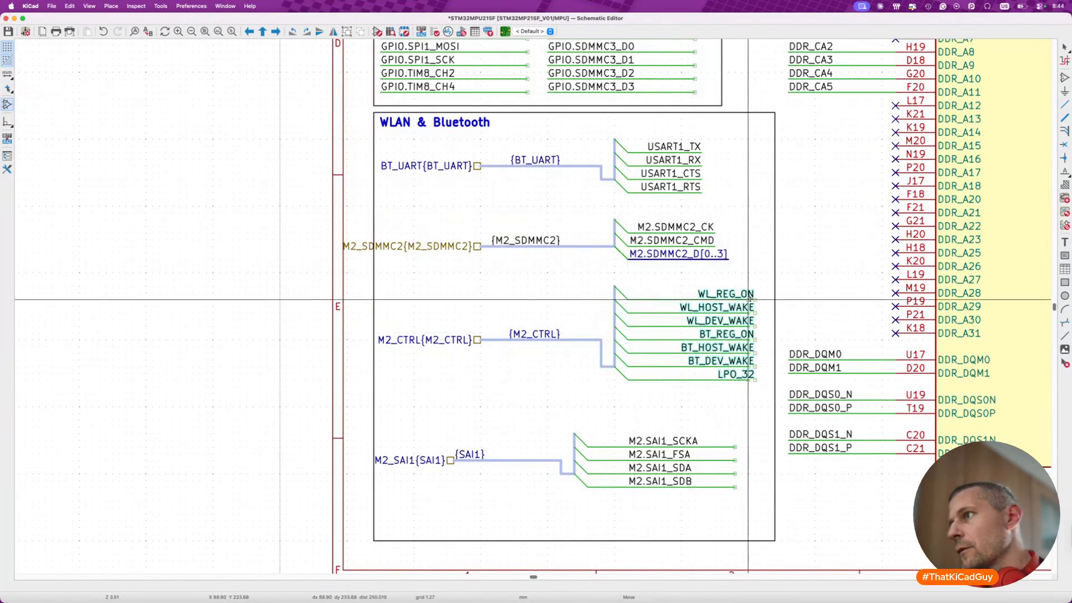
{"action": "key", "text": "g"}
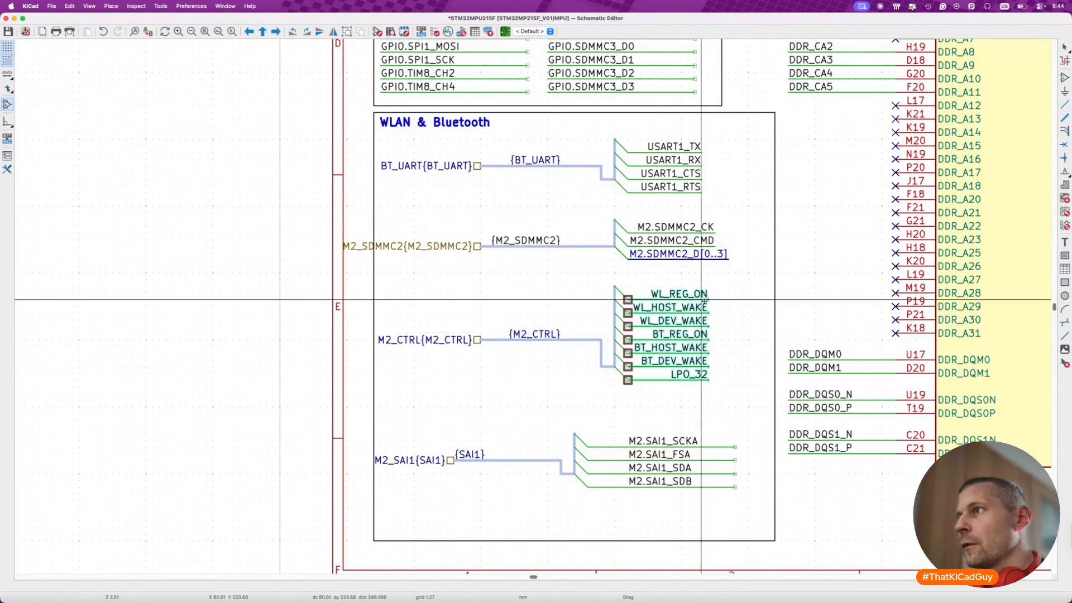
{"action": "left_click", "coordinate": [710, 300]}
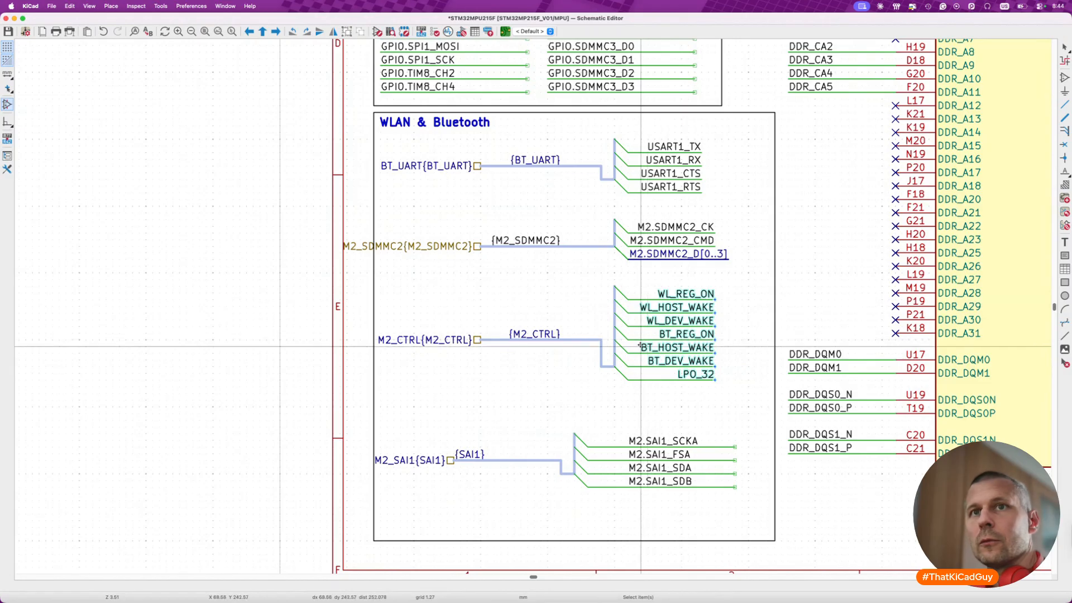
- Move the whole M2_CTRL block up directly beneath the M2_SDMMC2 block in the WLAN & Bluetooth frame
{"action": "left_click_drag", "start_coordinate": [359, 270], "coordinate": [735, 394]}
{"action": "left_click", "coordinate": [737, 378]}
{"action": "scroll", "coordinate": [526, 383], "scroll_direction": "down", "scroll_amount": 1}
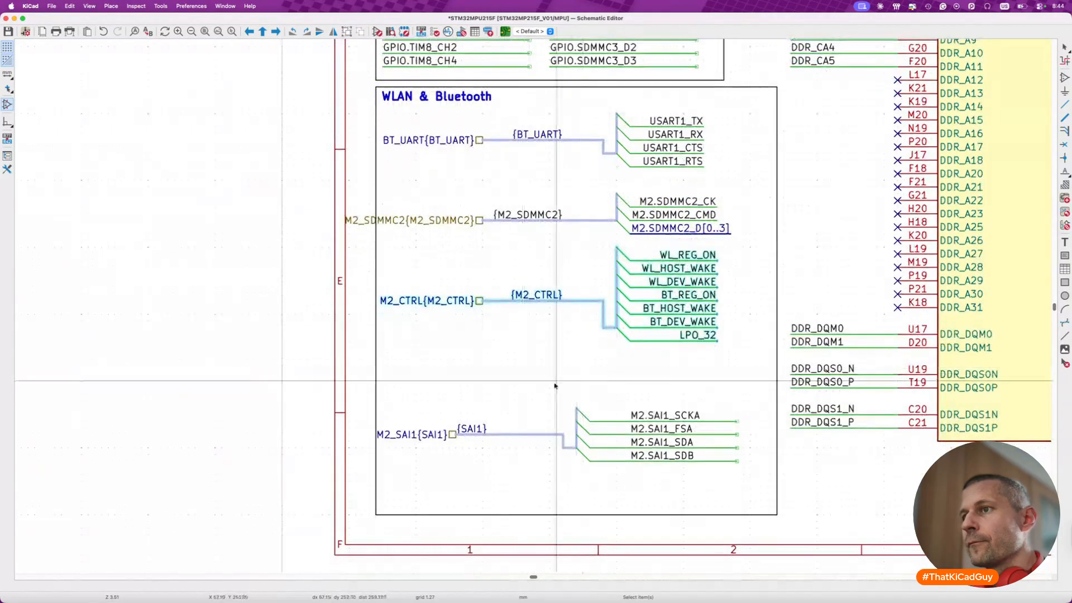
- Mirror the M2.SAI1 labels onto the outer ends of their wires and move the SAI1 block up beneath M2_CTRL, aligned with its wire ends
{"action": "left_click_drag", "start_coordinate": [629, 392], "coordinate": [722, 464]}
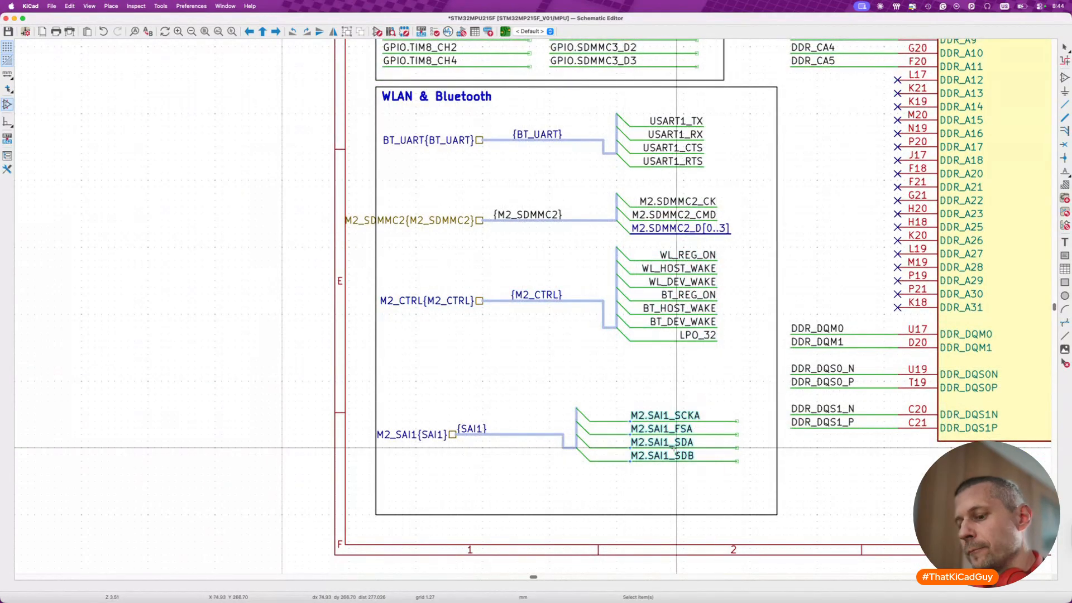
{"action": "key", "text": "m"}
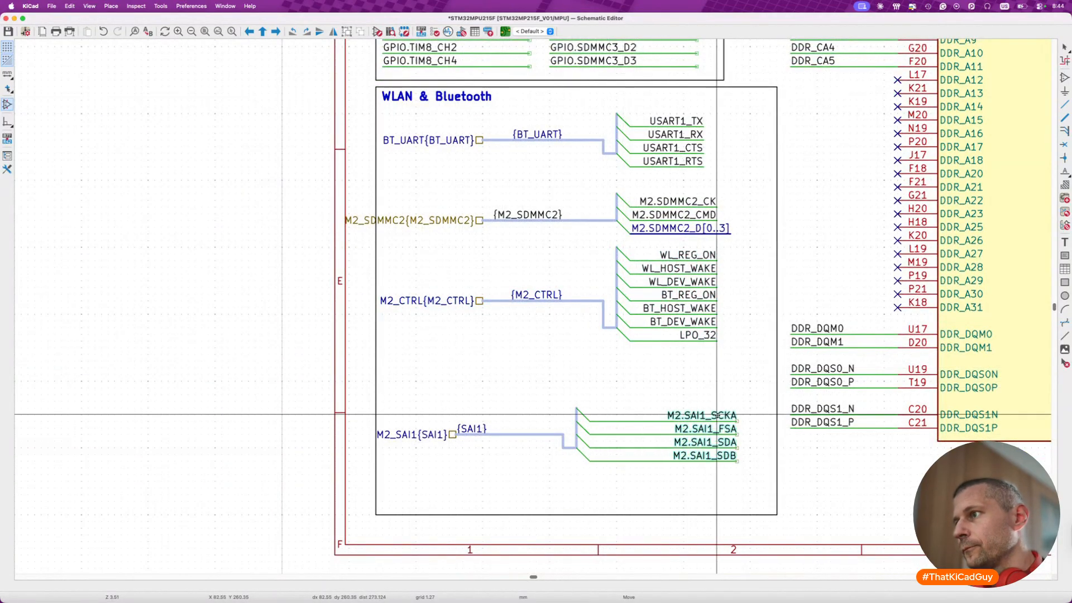
{"action": "left_click", "coordinate": [719, 414]}
{"action": "left_click_drag", "start_coordinate": [368, 391], "coordinate": [757, 471]}
{"action": "key", "text": "m"}
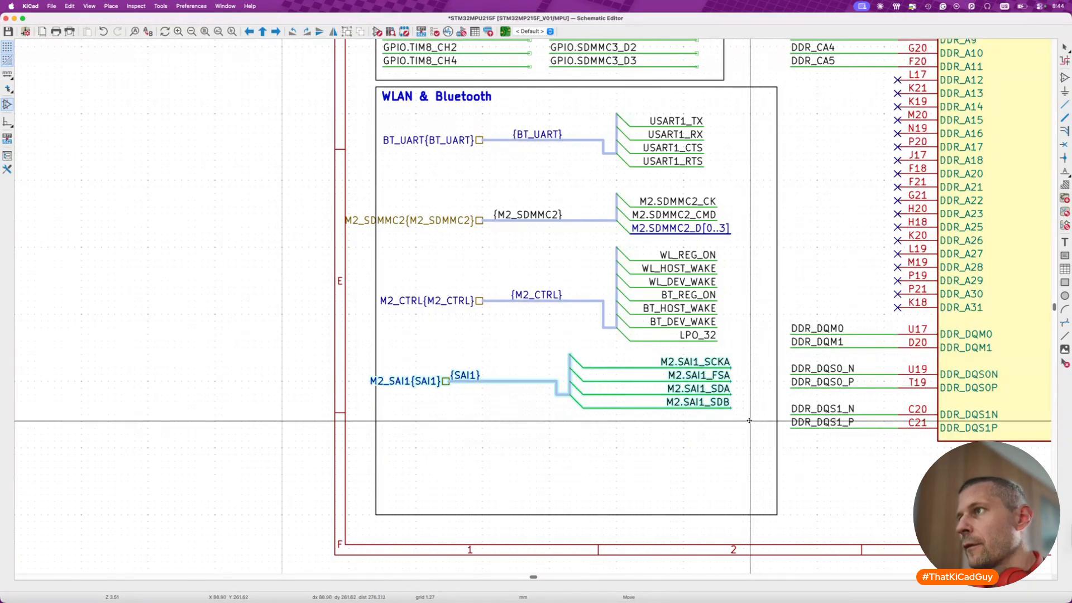
{"action": "left_click", "coordinate": [435, 375]}
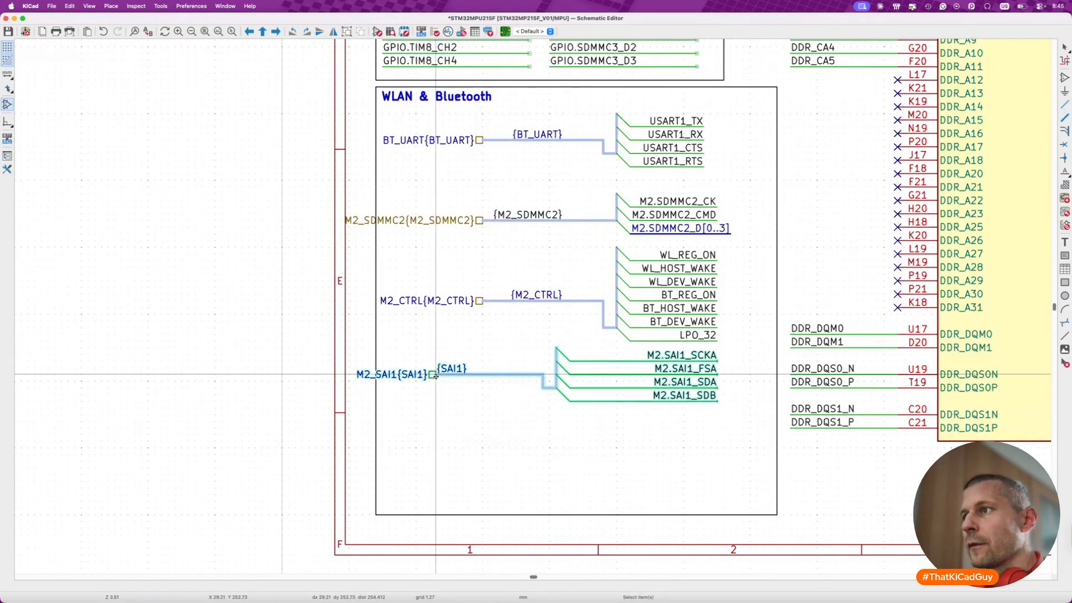
- Shrink the WLAN & Bluetooth frame to about 66 mm wide and 63.5 mm high, matching the frame above, and save the schematic
{"action": "left_click", "coordinate": [575, 514]}
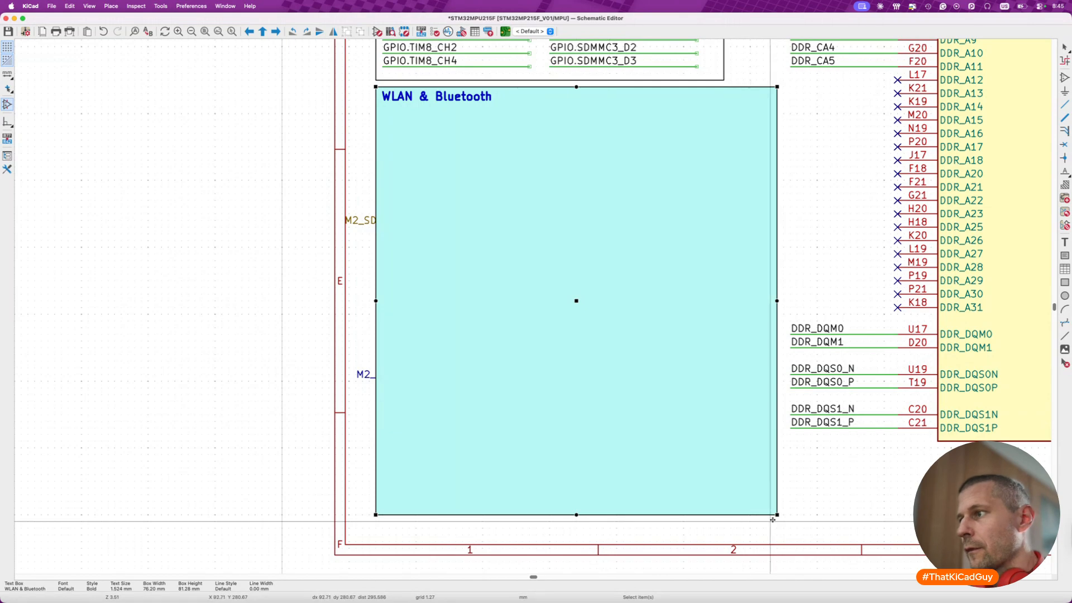
{"action": "left_click_drag", "start_coordinate": [776, 515], "coordinate": [723, 422]}
{"action": "left_click", "coordinate": [730, 438]}
{"action": "left_click", "coordinate": [724, 434]}
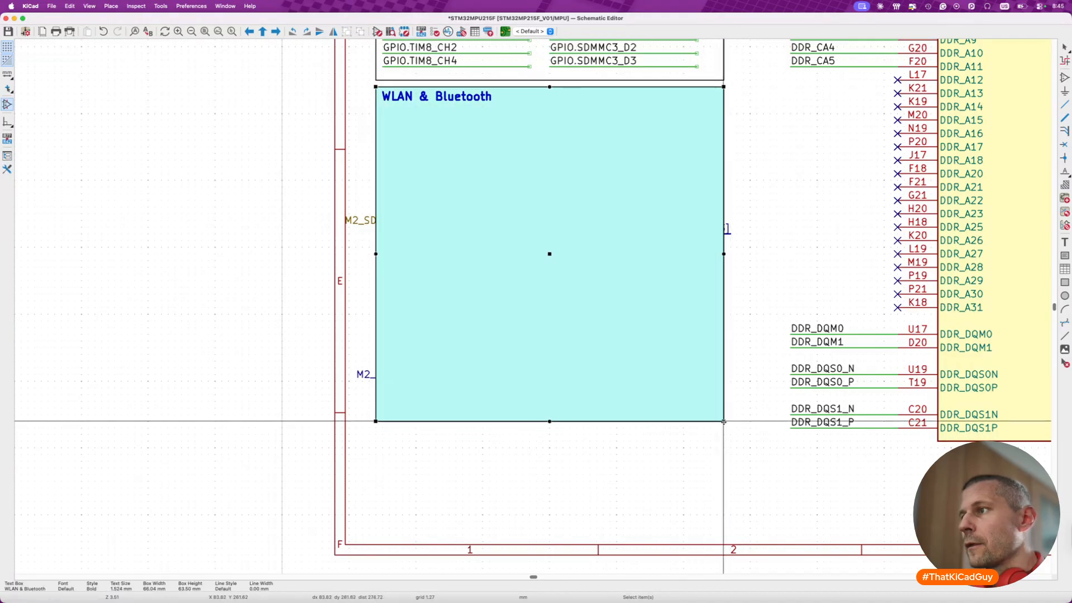
{"action": "left_click", "coordinate": [723, 452]}
{"action": "key", "text": "super+s"}
- Shorten the M2_SDMMC2 bus from its port end and shift the whole block so the M2.SDMMC2_D[0..3] label fits inside the frame
{"action": "scroll", "coordinate": [717, 452], "scroll_direction": "down", "scroll_amount": 5}
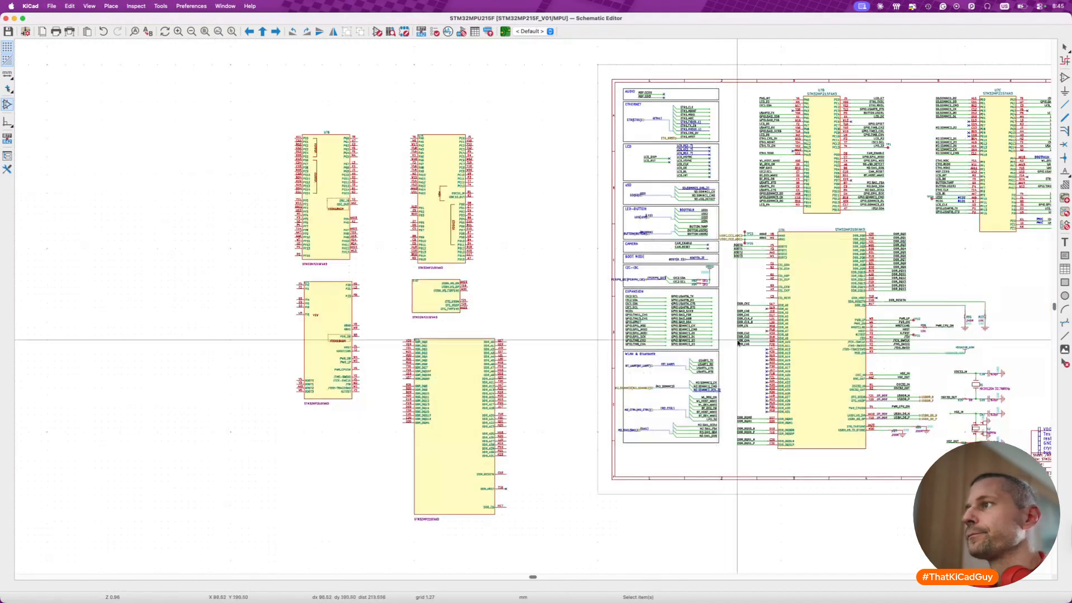
{"action": "scroll", "coordinate": [712, 397], "scroll_direction": "up", "scroll_amount": 6}
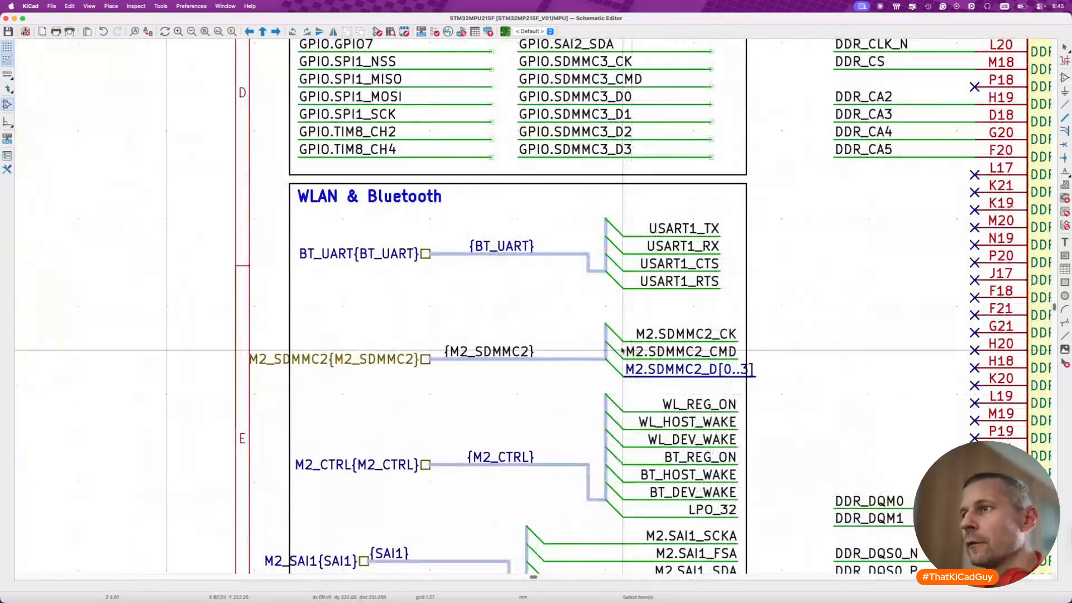
{"action": "left_click", "coordinate": [464, 351]}
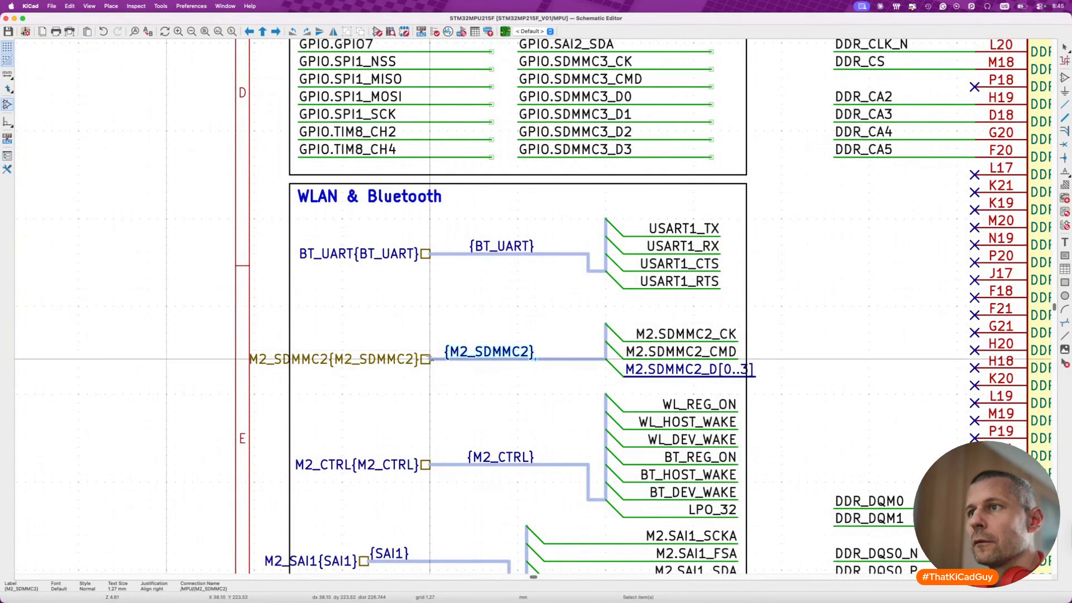
{"action": "left_click_drag", "start_coordinate": [423, 360], "coordinate": [467, 360]}
{"action": "left_click", "coordinate": [299, 291]}
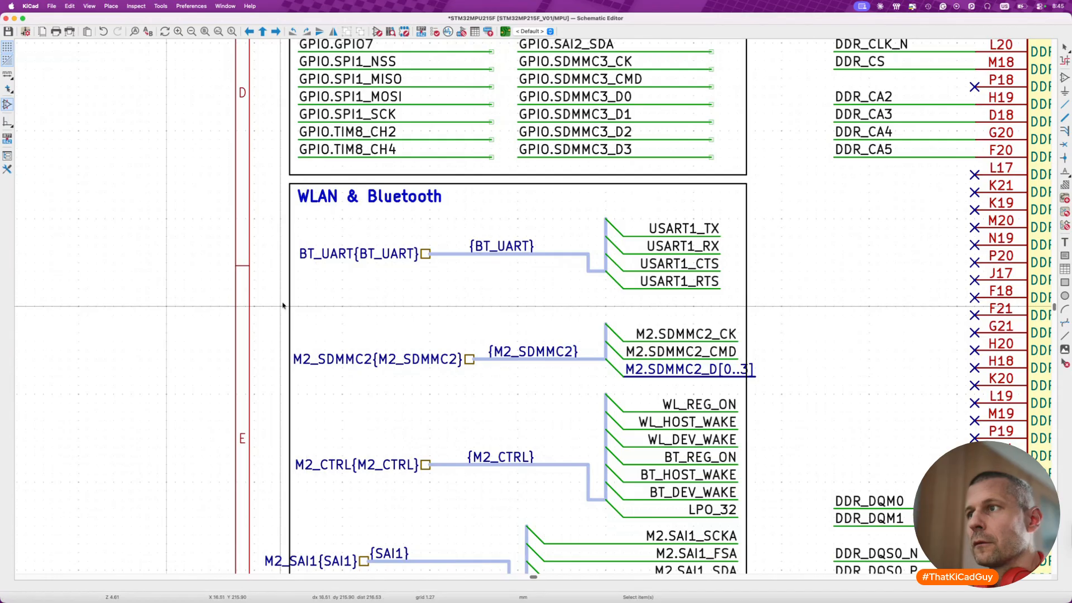
{"action": "left_click_drag", "start_coordinate": [275, 299], "coordinate": [761, 385]}
{"action": "key", "text": "g"}
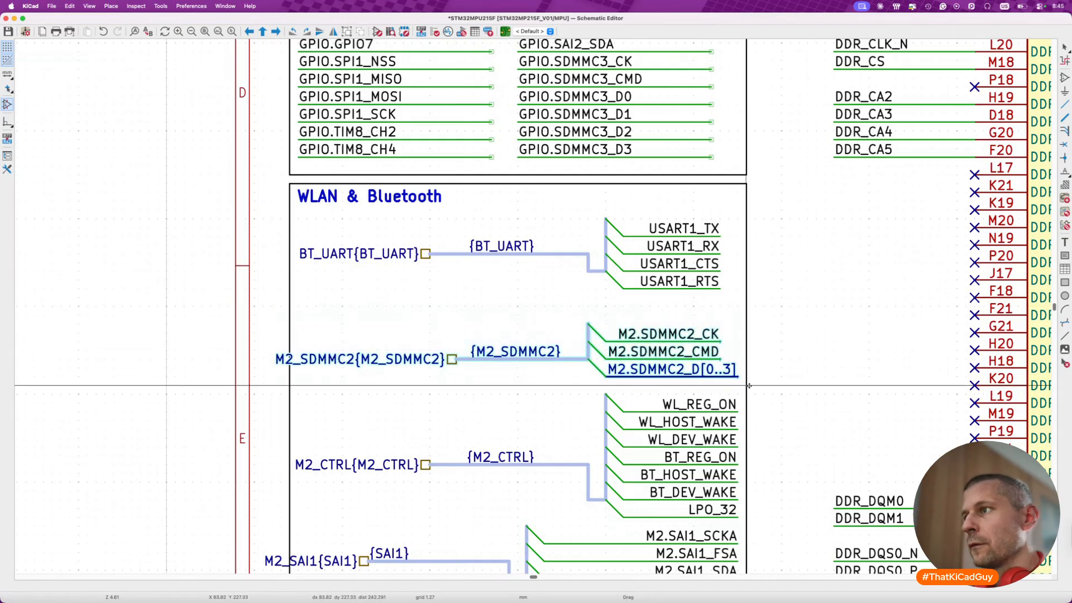
{"action": "left_click", "coordinate": [749, 385]}
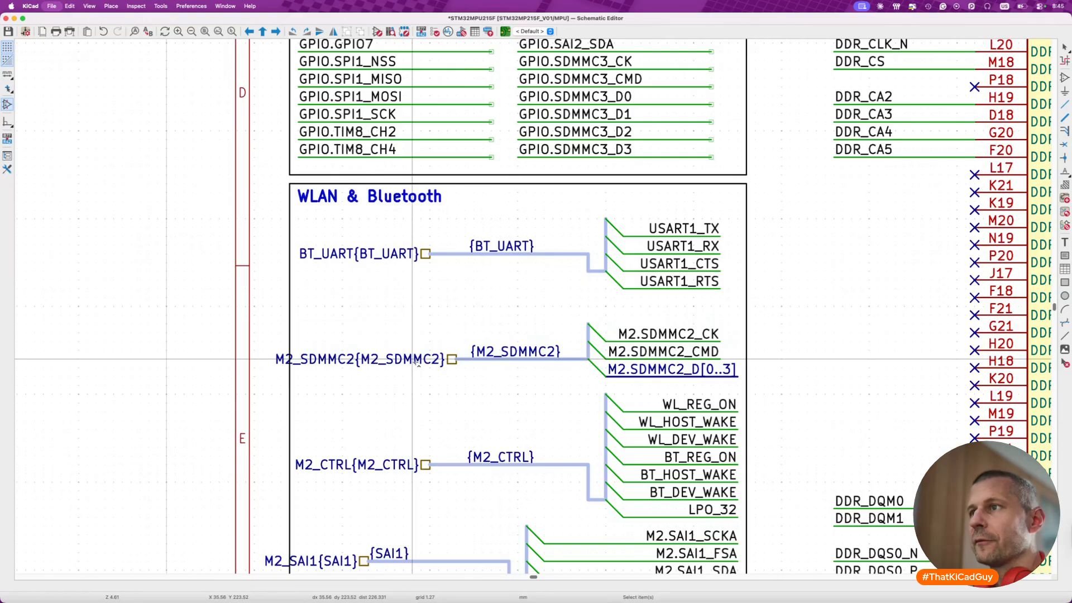
- Move the POWER – PMIC block from above the sheet into the sheet's upper-right corner, beside the U?C symbol
{"action": "scroll", "coordinate": [412, 359], "scroll_direction": "down", "scroll_amount": 10}
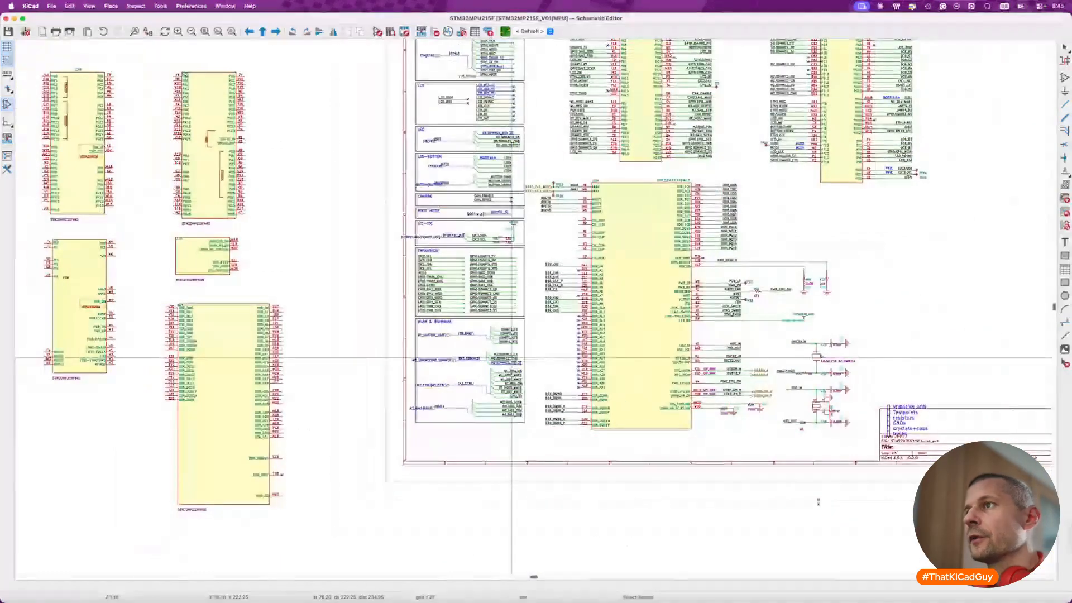
{"action": "scroll", "coordinate": [512, 358], "scroll_direction": "up", "scroll_amount": 3}
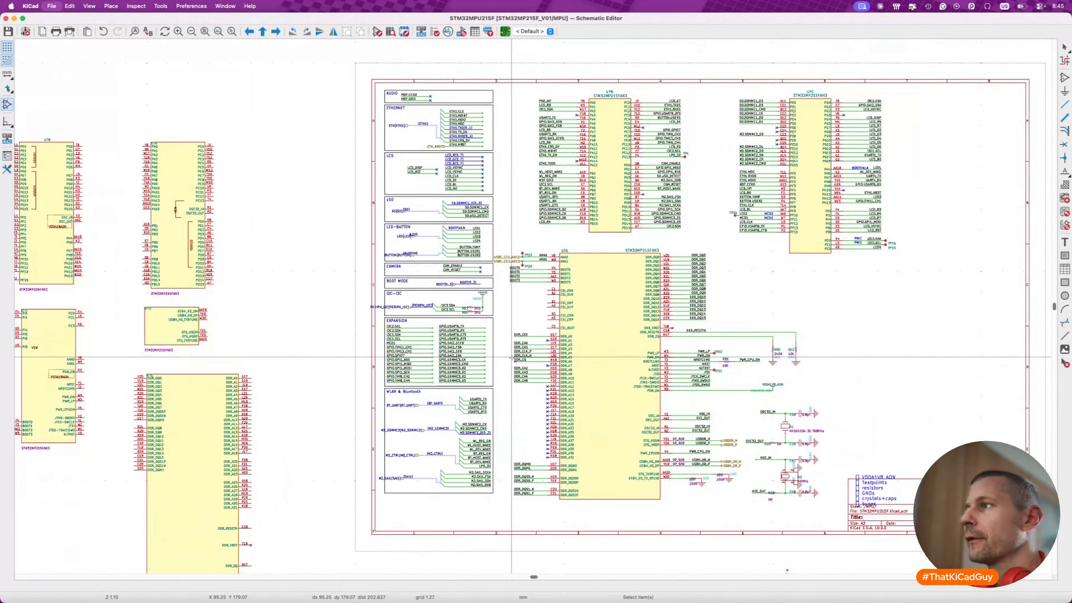
{"action": "scroll", "coordinate": [512, 358], "scroll_direction": "down", "scroll_amount": 3}
{"action": "scroll", "coordinate": [511, 358], "scroll_direction": "down", "scroll_amount": 3}
{"action": "scroll", "coordinate": [483, 322], "scroll_direction": "up", "scroll_amount": 10}
{"action": "scroll", "coordinate": [484, 322], "scroll_direction": "right", "scroll_amount": 4}
{"action": "scroll", "coordinate": [484, 322], "scroll_direction": "down", "scroll_amount": 3}
{"action": "scroll", "coordinate": [483, 322], "scroll_direction": "right", "scroll_amount": 2}
{"action": "scroll", "coordinate": [391, 284], "scroll_direction": "up", "scroll_amount": 5}
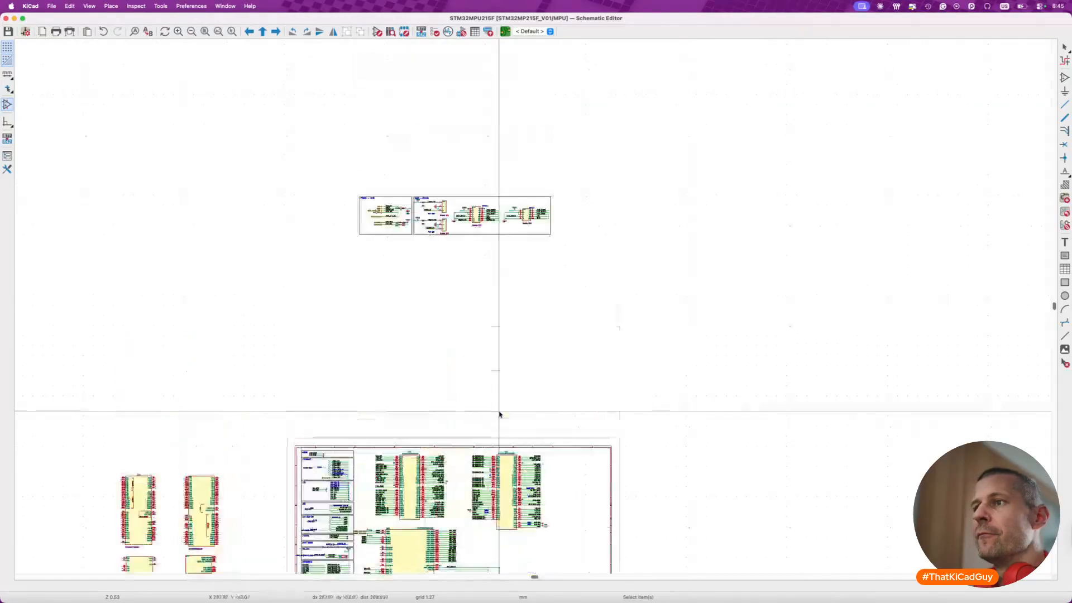
{"action": "scroll", "coordinate": [391, 285], "scroll_direction": "up", "scroll_amount": 3}
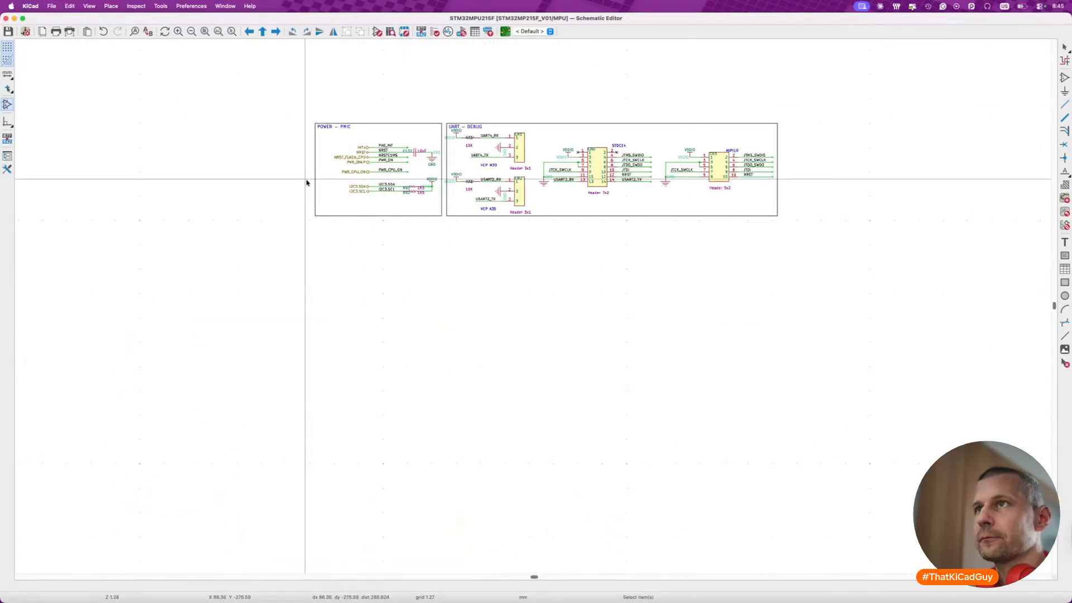
{"action": "left_click_drag", "start_coordinate": [272, 111], "coordinate": [444, 239]}
{"action": "key", "text": "m"}
{"action": "scroll", "coordinate": [433, 358], "scroll_direction": "down", "scroll_amount": 10}
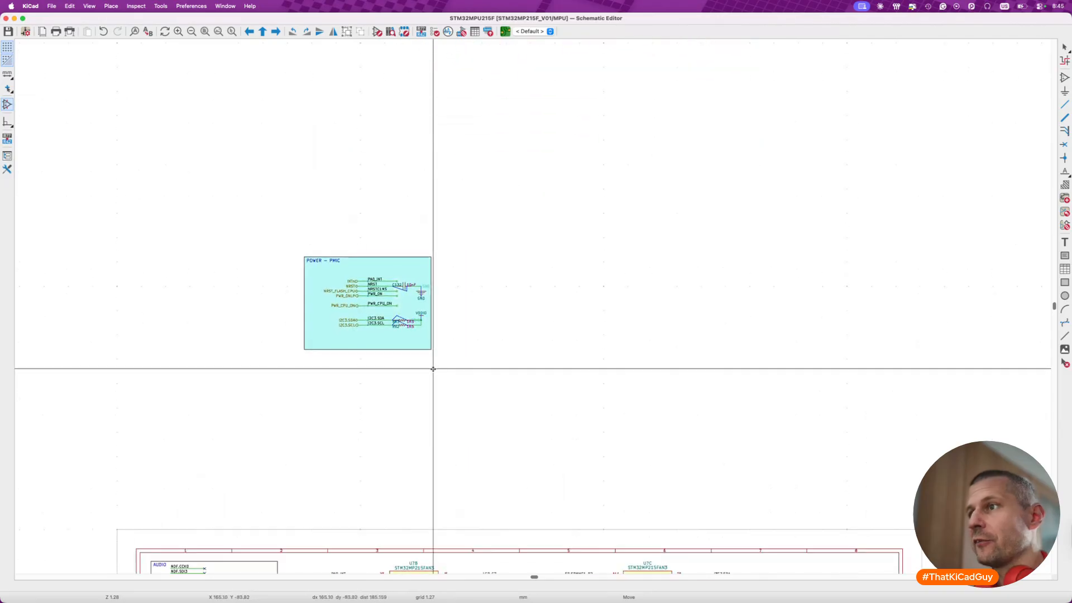
{"action": "scroll", "coordinate": [559, 419], "scroll_direction": "right", "scroll_amount": 3}
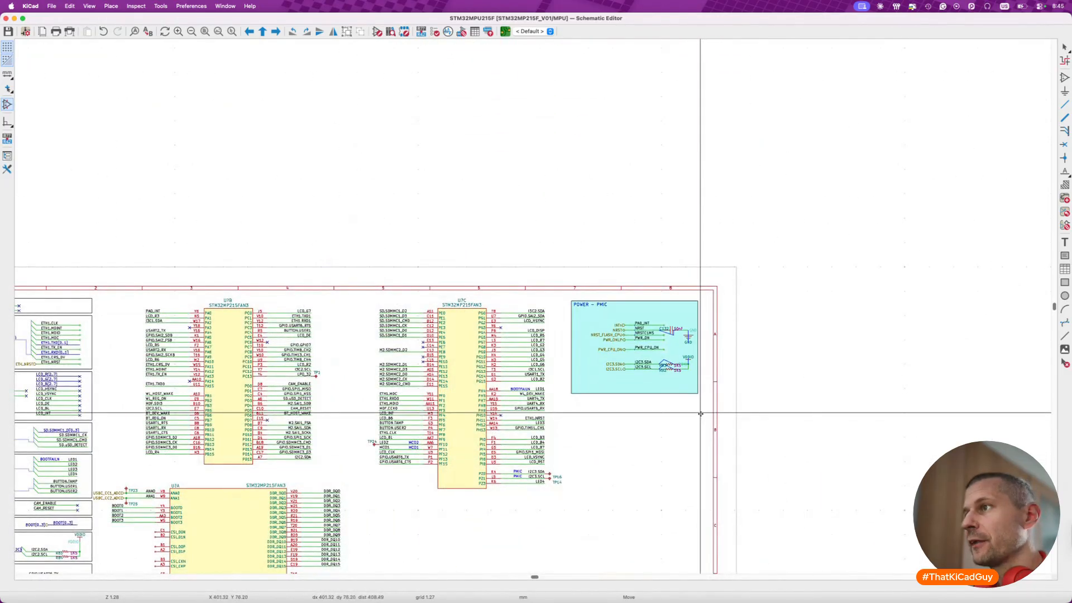
{"action": "left_click", "coordinate": [701, 413]}
- Mirror the PA0_INT, NRSTC1MS and PWR_ON labels onto the outer ends of their wires, and mirror the NRST label near its capacitor
{"action": "scroll", "coordinate": [655, 366], "scroll_direction": "up", "scroll_amount": 5}
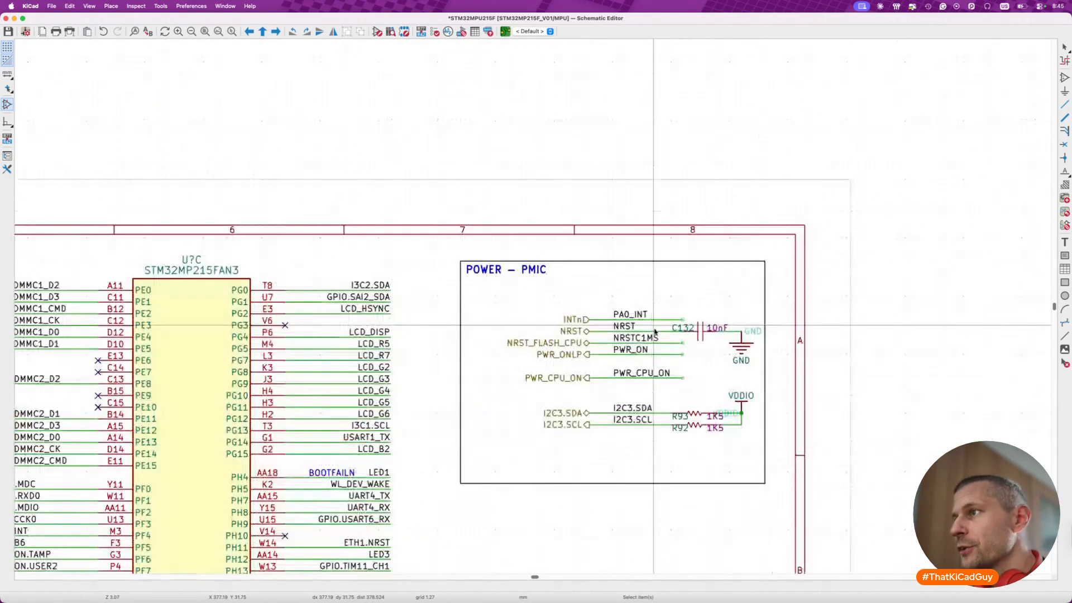
{"action": "scroll", "coordinate": [654, 370], "scroll_direction": "down", "scroll_amount": 1}
{"action": "scroll", "coordinate": [655, 369], "scroll_direction": "up", "scroll_amount": 3}
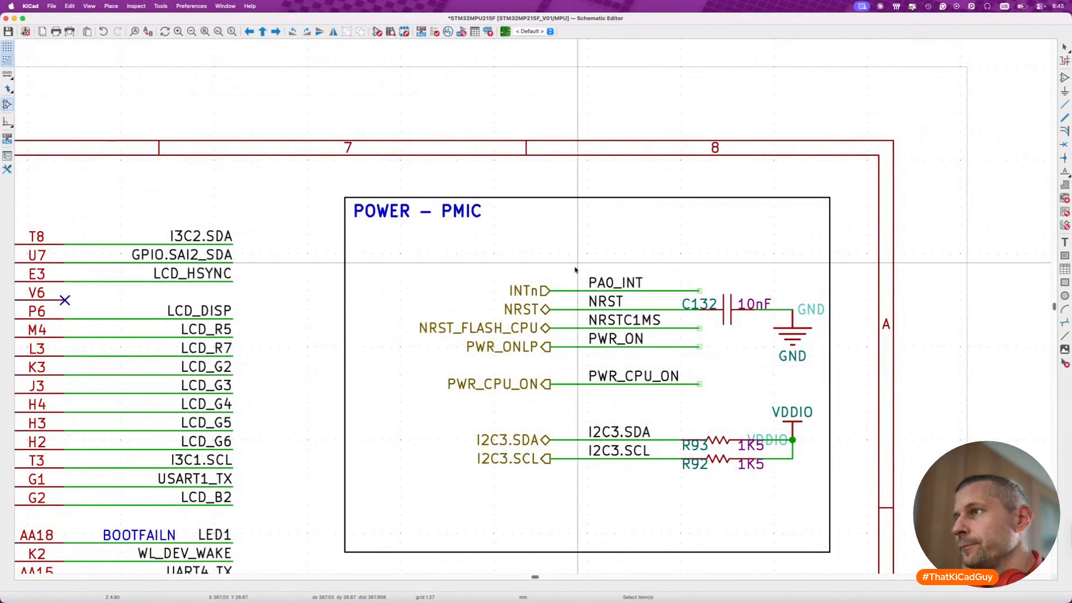
{"action": "left_click", "coordinate": [611, 284]}
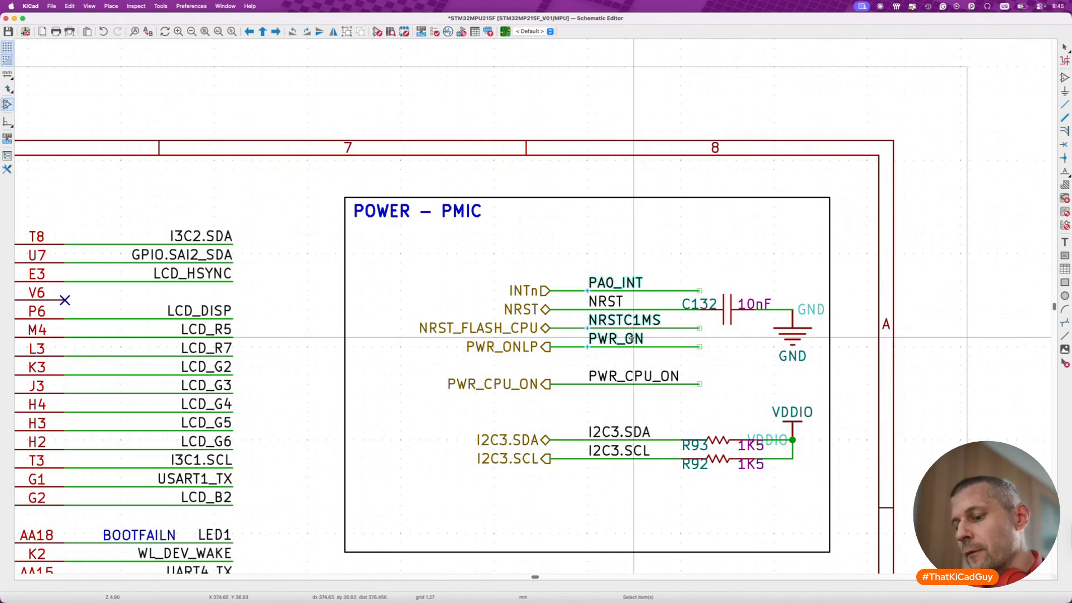
{"action": "key", "text": "m"}
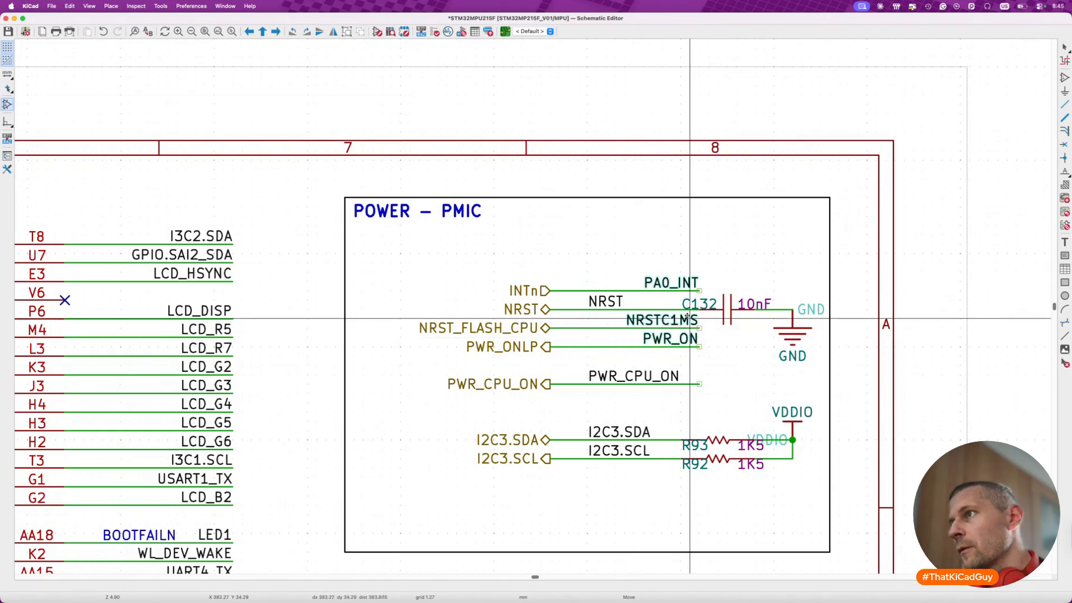
{"action": "left_click", "coordinate": [680, 318]}
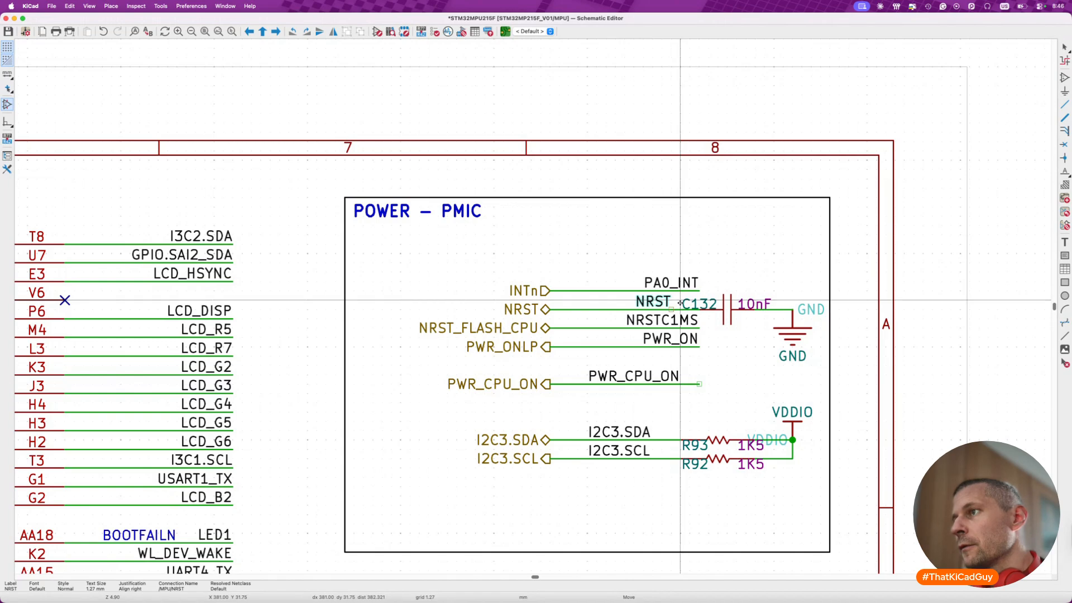
{"action": "left_click", "coordinate": [680, 303]}
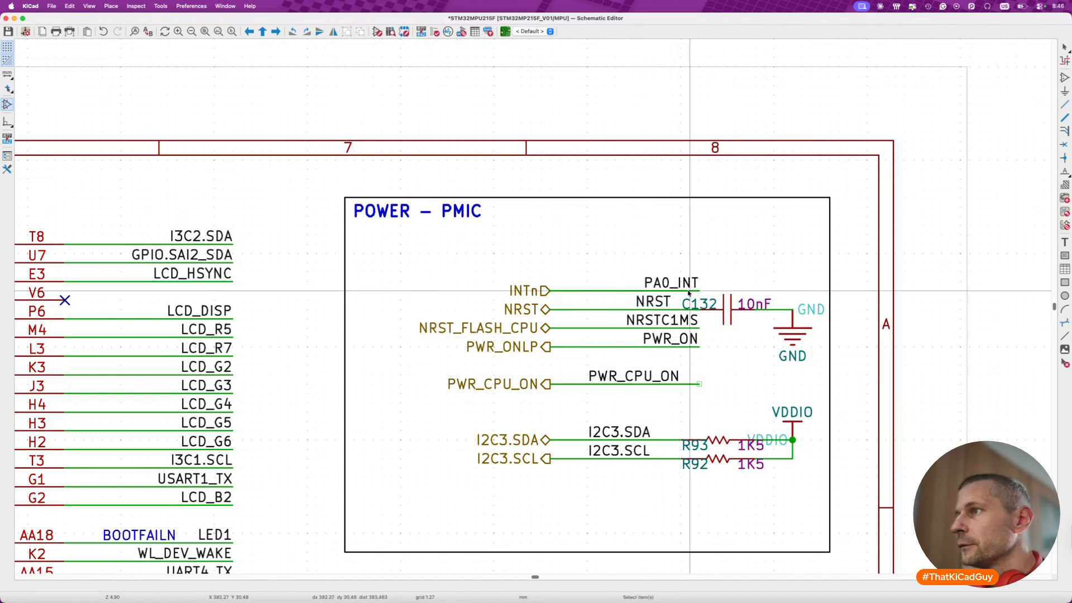
- Shorten the PA0_INT, NRSTC1MS and PWR_ON wires to fit their labels and align the NRST label with the wire ends
{"action": "left_click_drag", "start_coordinate": [586, 251], "coordinate": [703, 366]}
{"action": "key", "text": "g"}
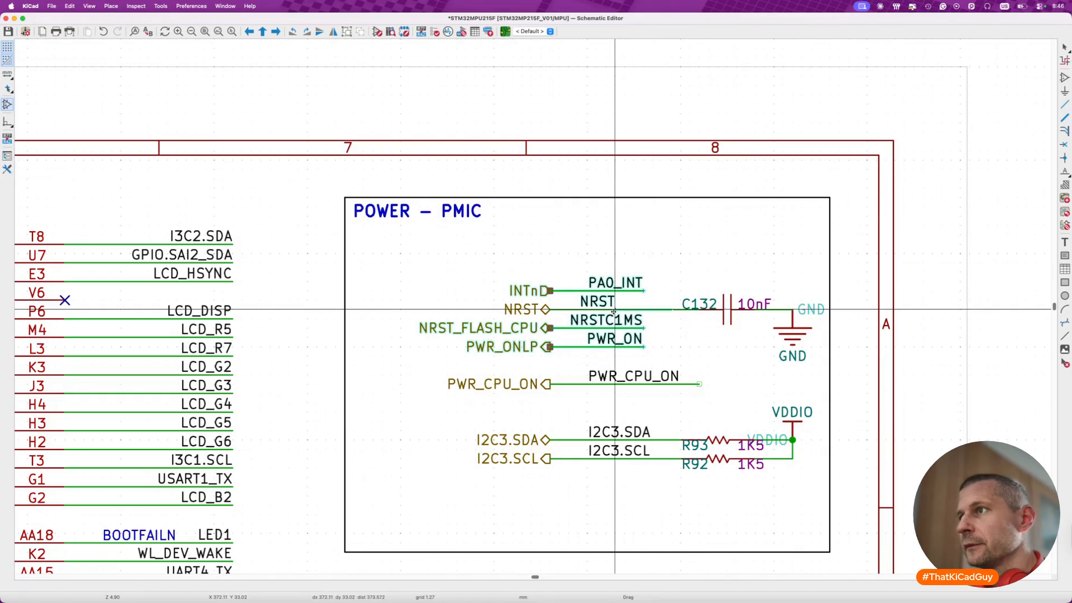
{"action": "left_click", "coordinate": [597, 301]}
{"action": "key", "text": "m"}
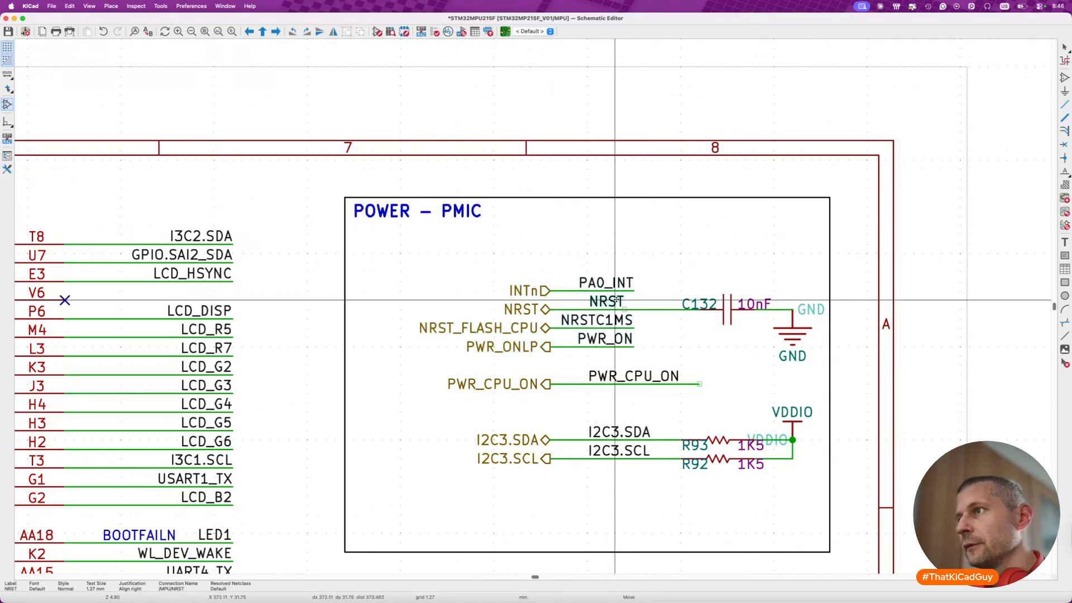
{"action": "left_click", "coordinate": [625, 301]}
- Mirror the PWR_CPU_ON label onto the outer end of its wire and shorten the wire
{"action": "left_click", "coordinate": [620, 375]}
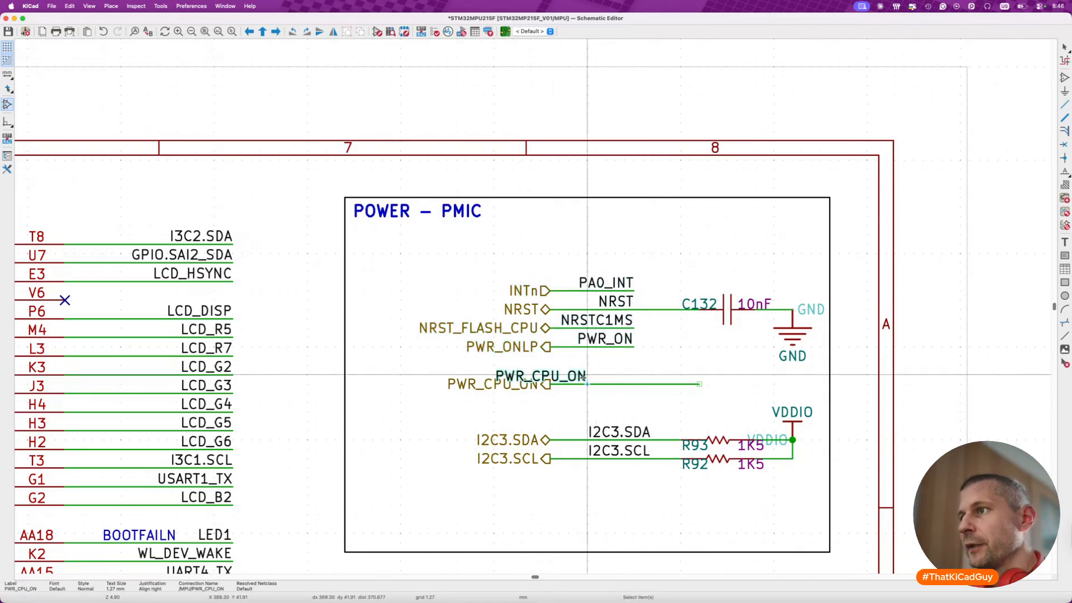
{"action": "key", "text": "m"}
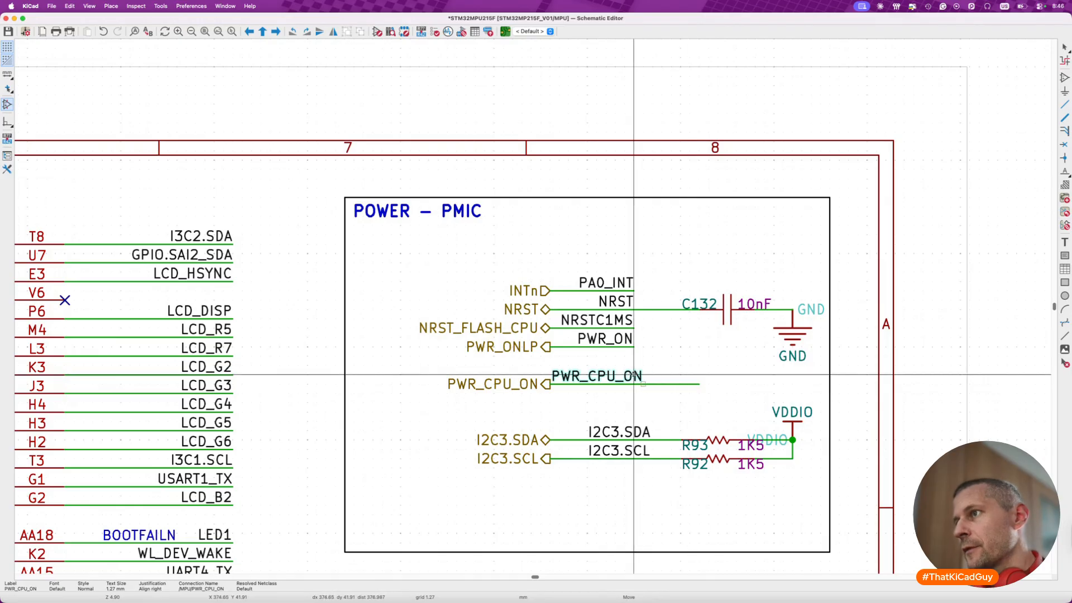
{"action": "left_click_drag", "start_coordinate": [693, 377], "coordinate": [662, 376]}
{"action": "left_click", "coordinate": [637, 402]}
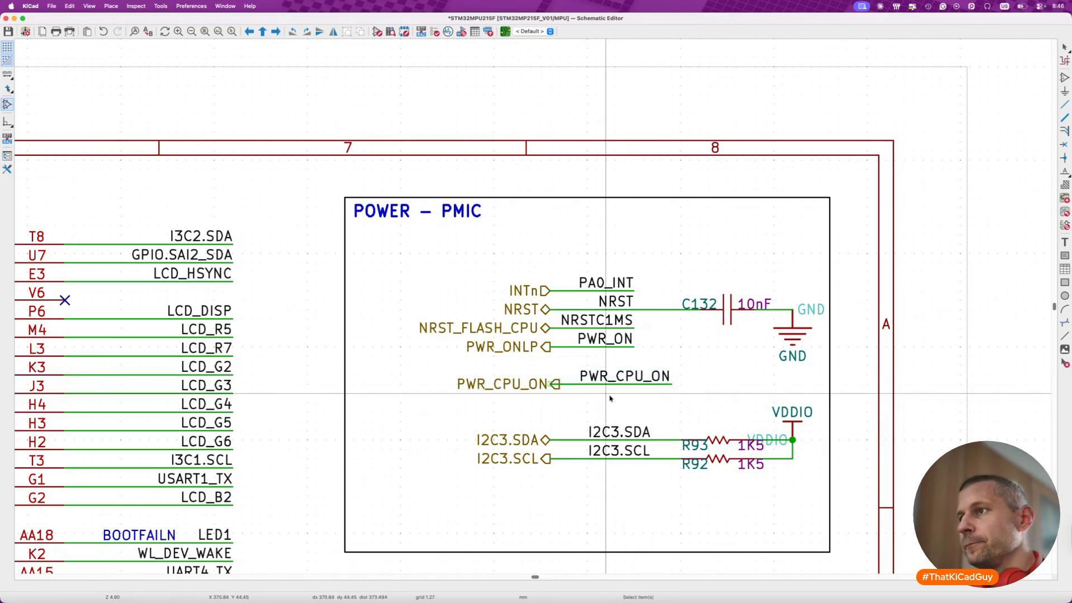
{"action": "key", "text": "Escape"}
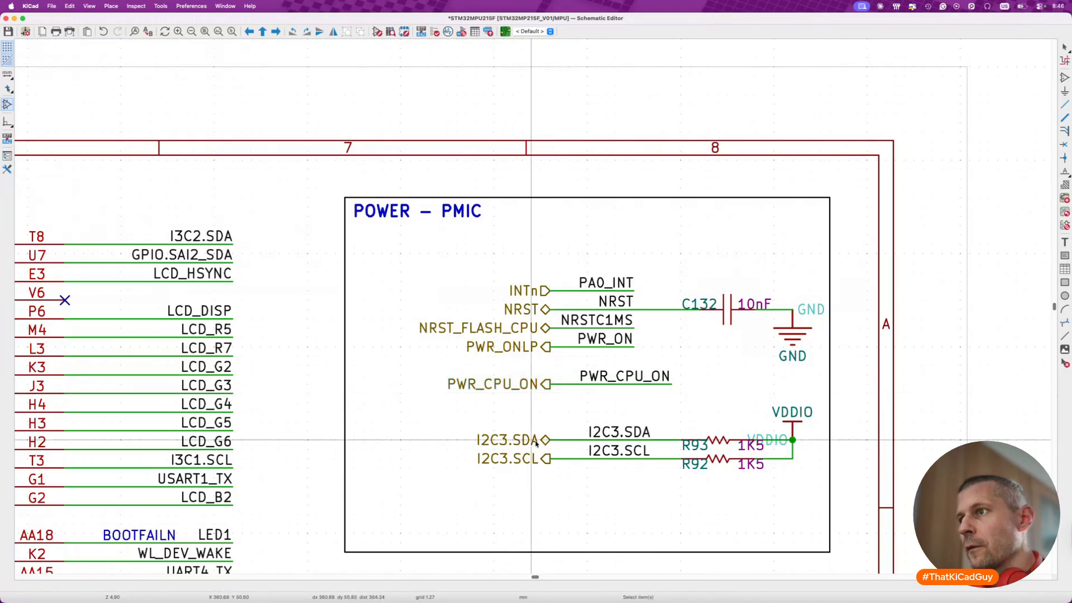
- Move all the wires, ports and components of the POWER – PMIC block up beneath its title
{"action": "scroll", "coordinate": [607, 384], "scroll_direction": "down", "scroll_amount": 3}
{"action": "scroll", "coordinate": [606, 385], "scroll_direction": "down", "scroll_amount": 3}
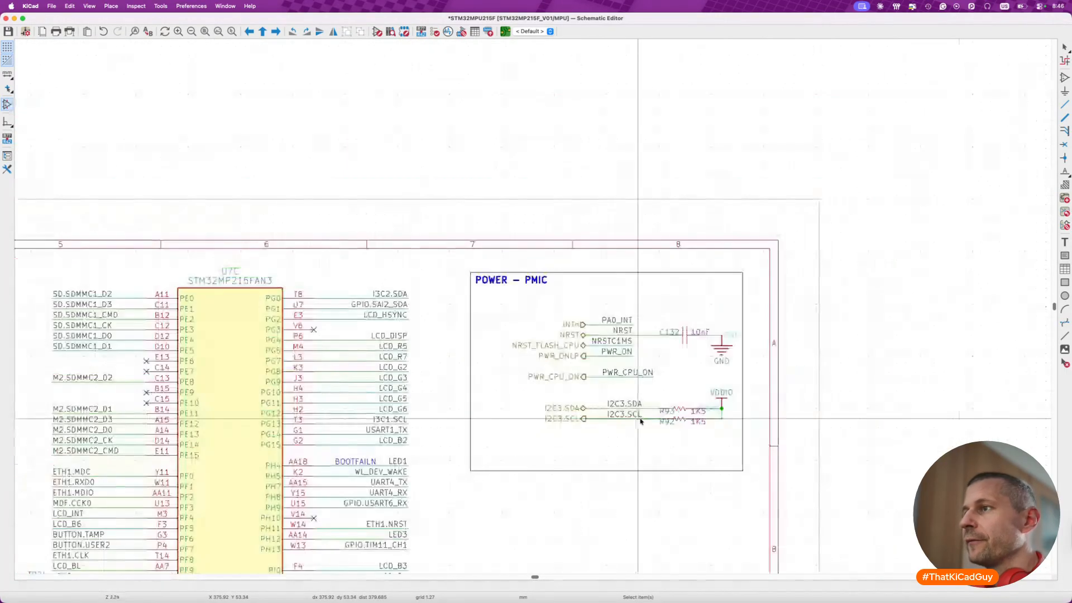
{"action": "left_click_drag", "start_coordinate": [491, 302], "coordinate": [743, 452]}
{"action": "key", "text": "m"}
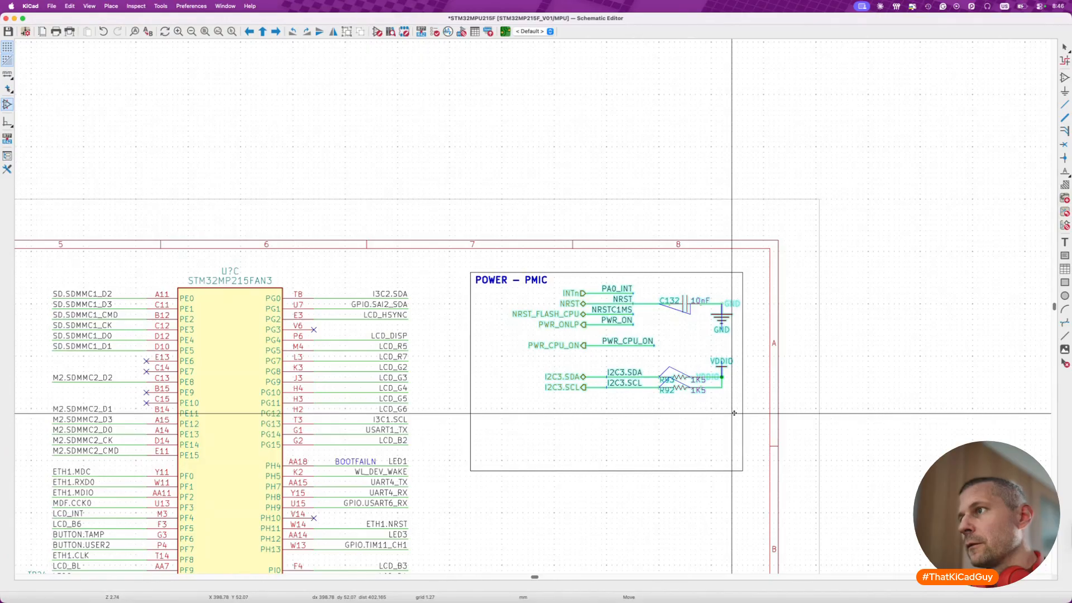
{"action": "left_click", "coordinate": [734, 412]}
- Reduce the height of the POWER – PMIC frame so it ends just below the I2C3.SCL wire
{"action": "left_click", "coordinate": [741, 471]}
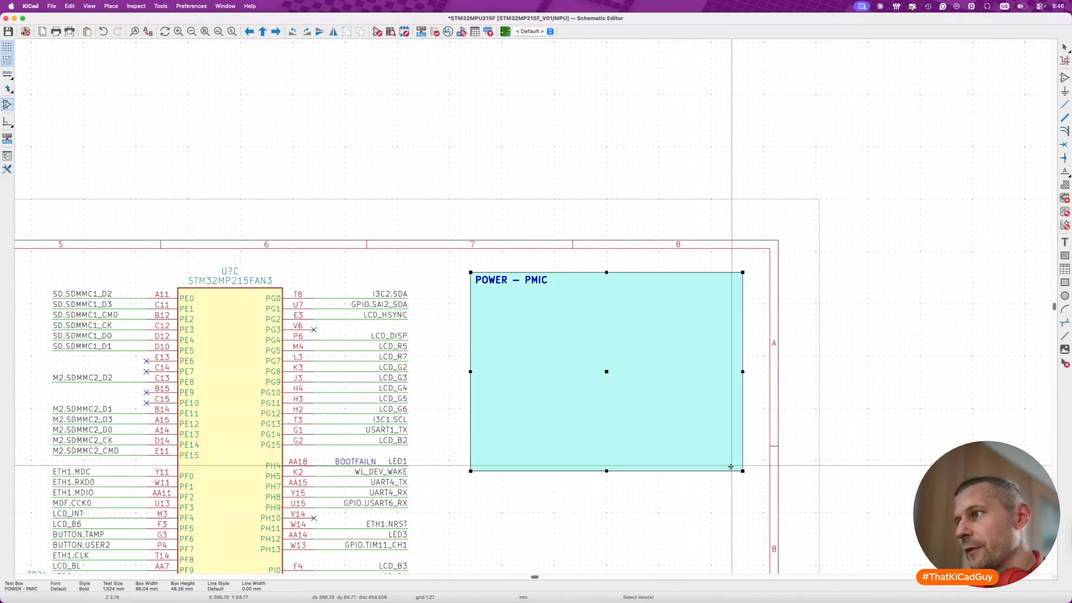
{"action": "left_click_drag", "start_coordinate": [741, 471], "coordinate": [742, 404]}
{"action": "left_click", "coordinate": [735, 447]}
{"action": "left_click", "coordinate": [742, 410]}
{"action": "left_click", "coordinate": [733, 441]}
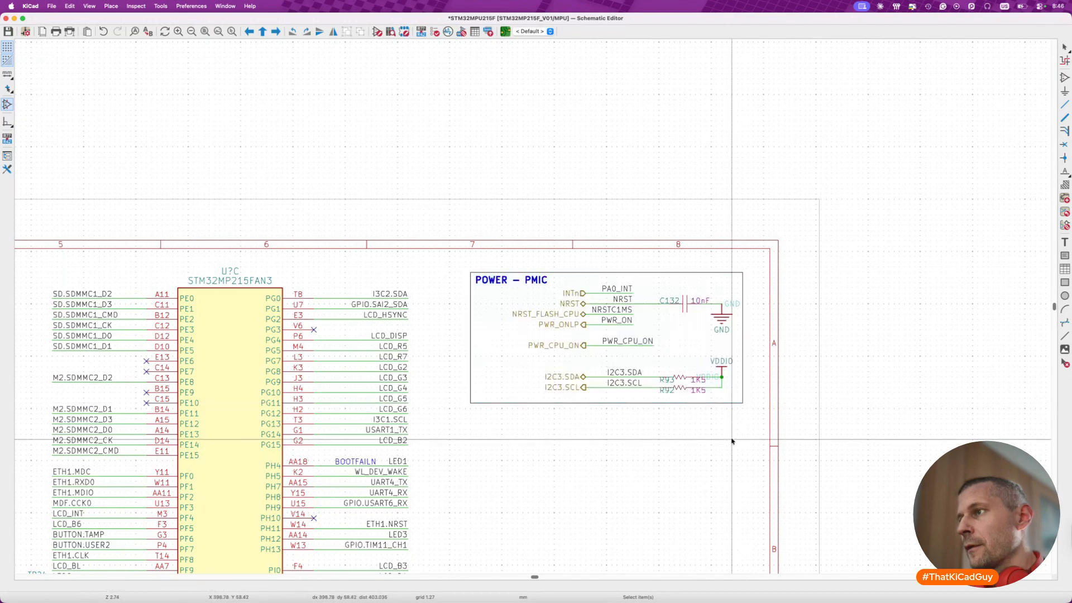
- Save the schematic and inspect the symbol properties of capacitor C132 in the POWER – PMIC block without changing them
{"action": "scroll", "coordinate": [733, 441], "scroll_direction": "down", "scroll_amount": 5}
{"action": "key", "text": "super+s"}
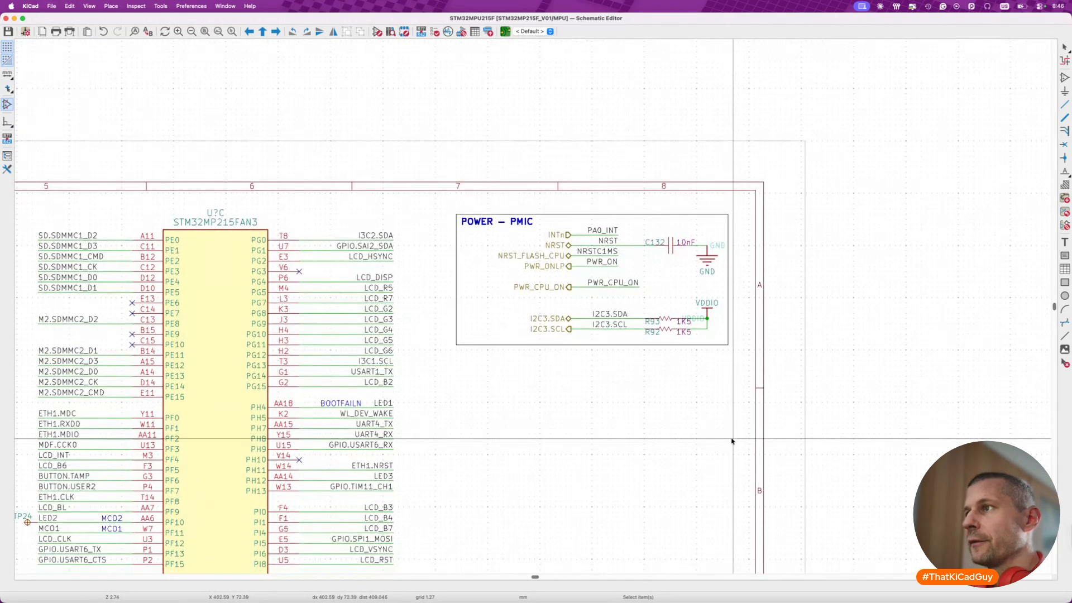
{"action": "right_click", "coordinate": [669, 252]}
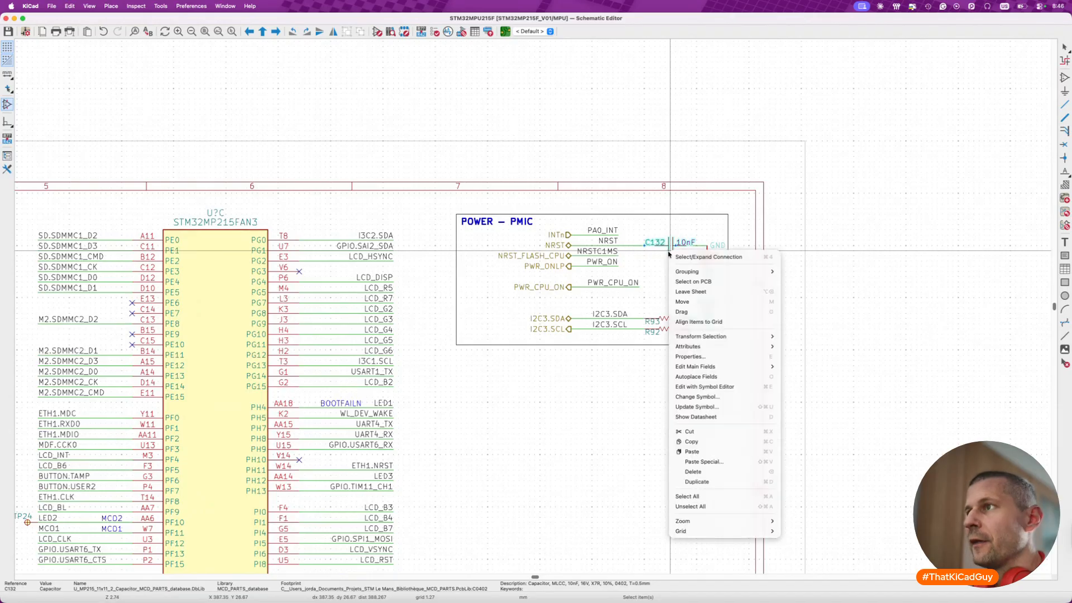
{"action": "left_click", "coordinate": [696, 398]}
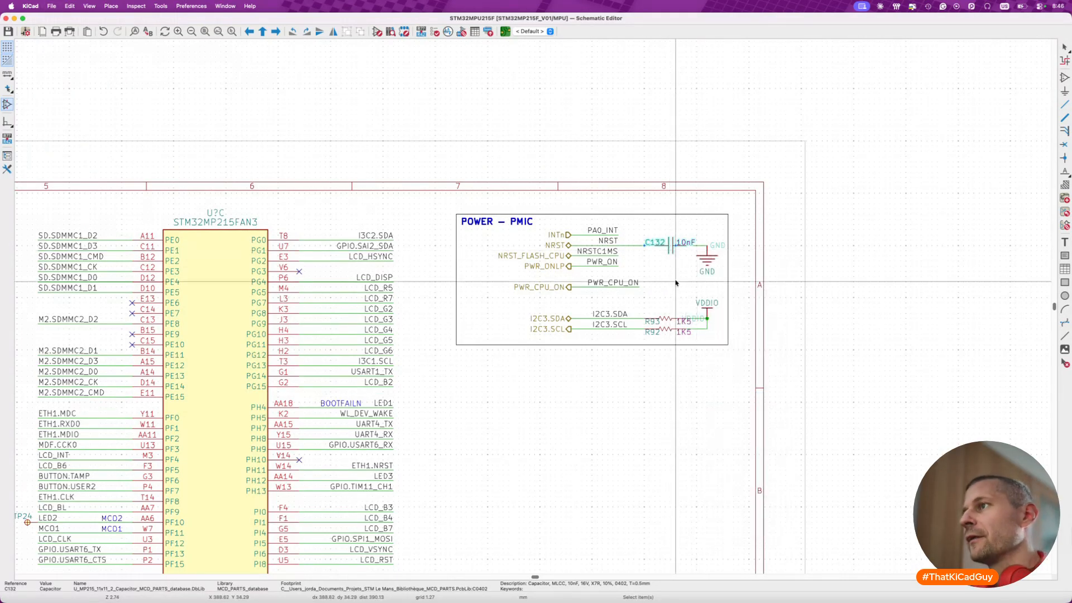
{"action": "double_click", "coordinate": [671, 257]}
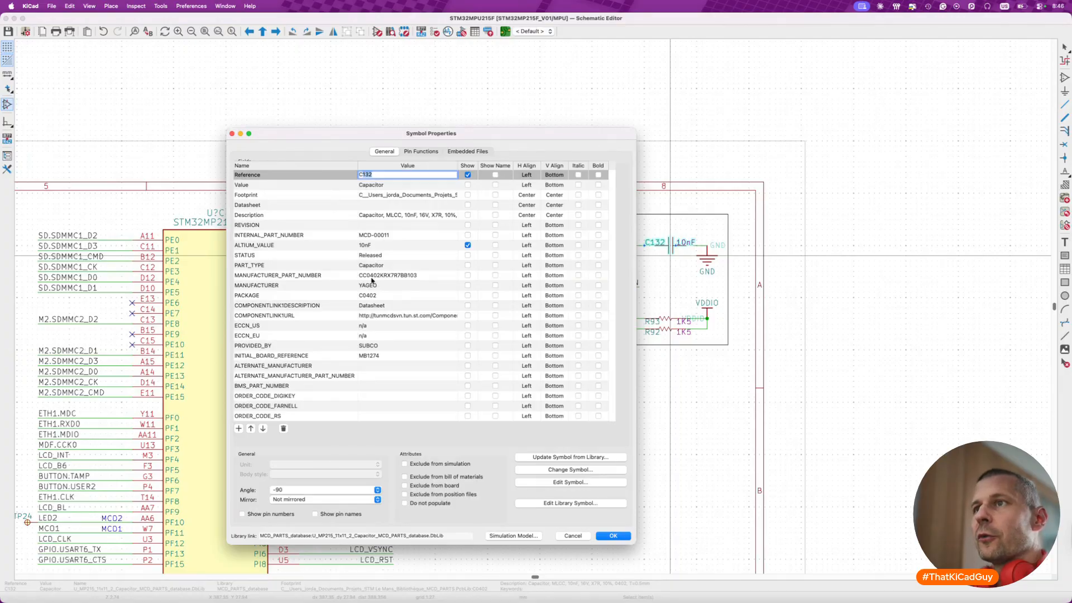
{"action": "key", "text": "Escape"}
- Delete the stray leftover item lying just below the sheet border and save the schematic
{"action": "scroll", "coordinate": [689, 395], "scroll_direction": "down", "scroll_amount": 4}
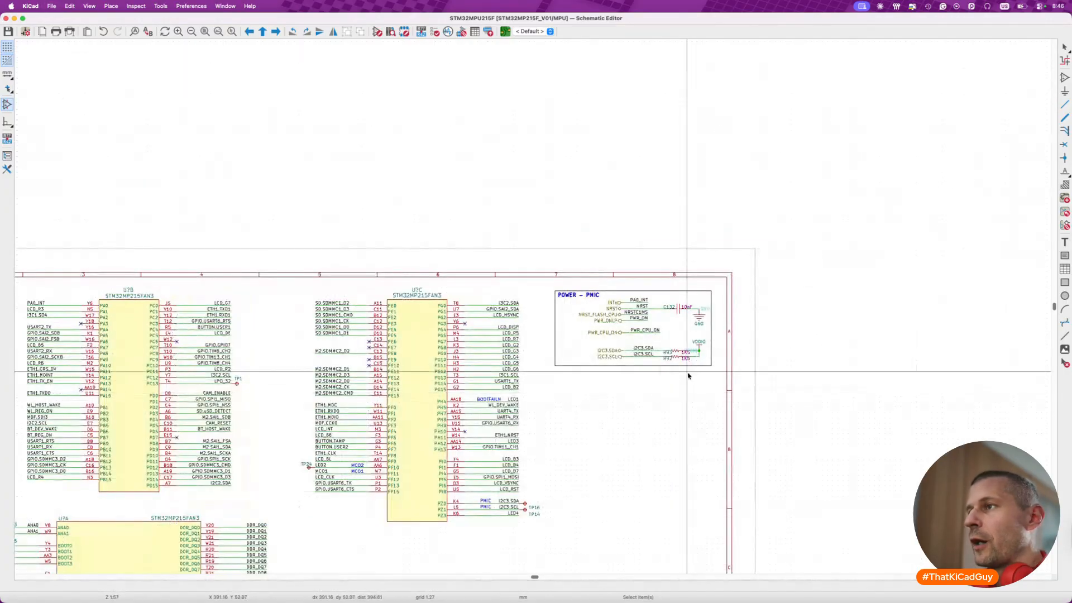
{"action": "scroll", "coordinate": [690, 371], "scroll_direction": "down", "scroll_amount": 3}
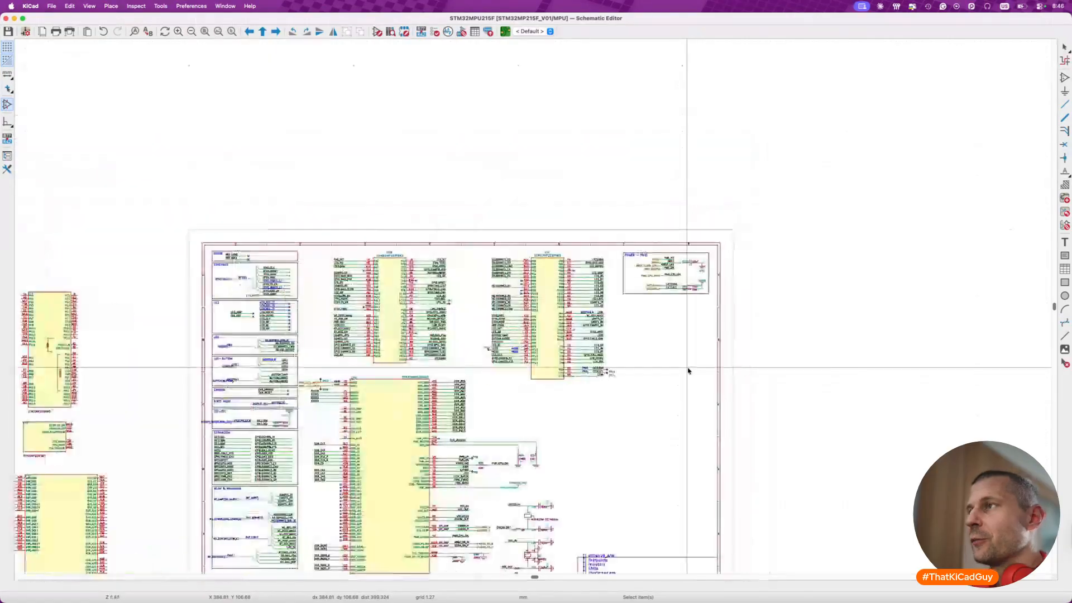
{"action": "scroll", "coordinate": [689, 371], "scroll_direction": "down", "scroll_amount": 5}
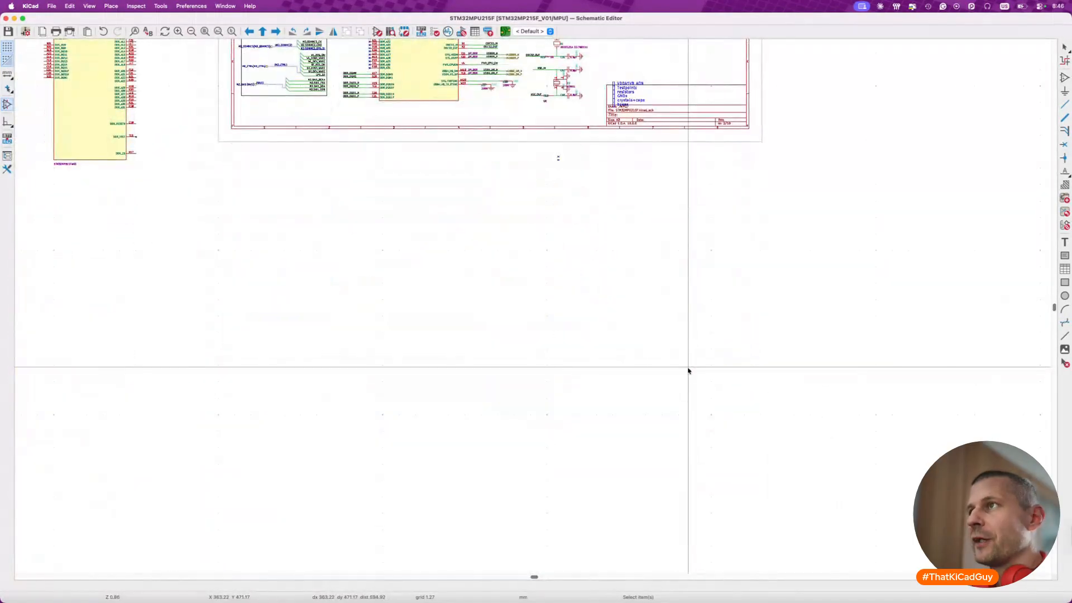
{"action": "left_click_drag", "start_coordinate": [541, 143], "coordinate": [618, 241]}
{"action": "key", "text": "Delete"}
{"action": "key", "text": "ctrl+s"}
- Move the UART – DEBUG frame with its two Header 3x1 circuits onto the sheet, directly beneath the POWER – PMIC frame
{"action": "scroll", "coordinate": [618, 242], "scroll_direction": "up", "scroll_amount": 5}
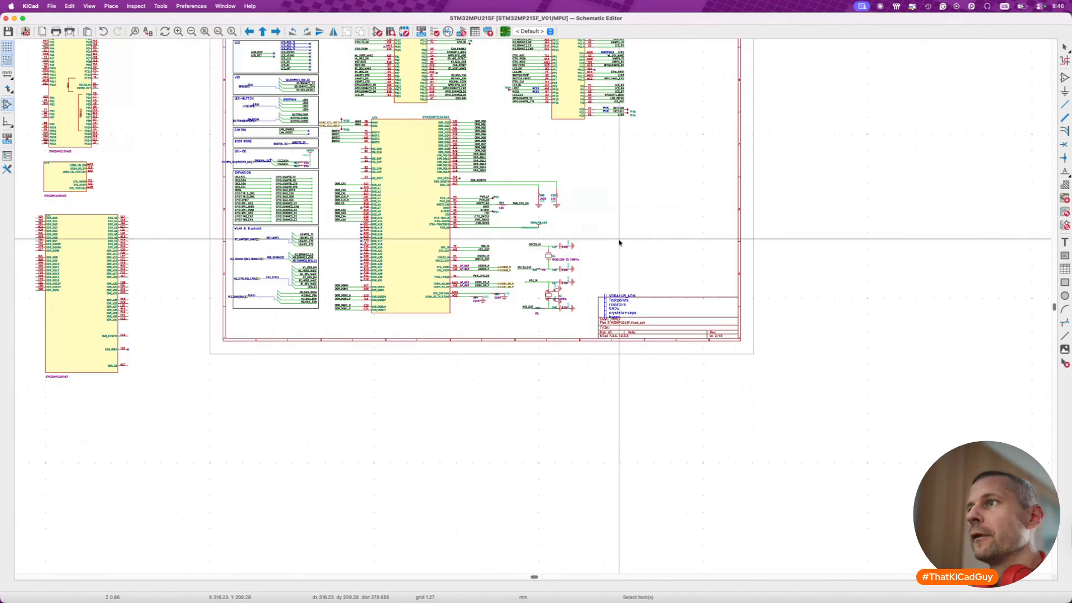
{"action": "scroll", "coordinate": [619, 243], "scroll_direction": "up", "scroll_amount": 2}
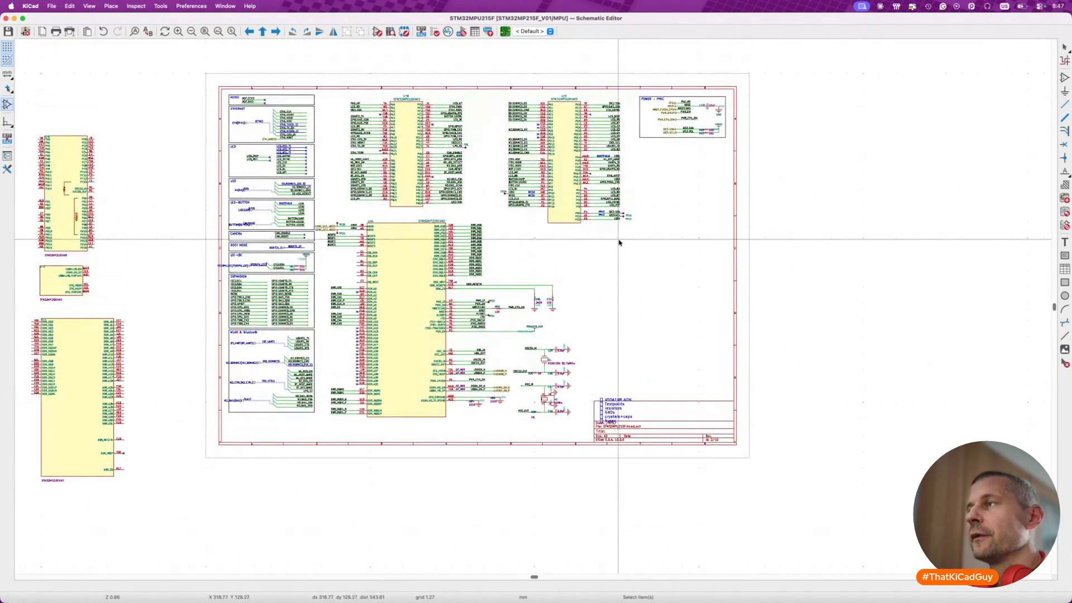
{"action": "scroll", "coordinate": [618, 243], "scroll_direction": "up", "scroll_amount": 7}
{"action": "scroll", "coordinate": [619, 242], "scroll_direction": "up", "scroll_amount": 5}
{"action": "scroll", "coordinate": [479, 292], "scroll_direction": "up", "scroll_amount": 5, "text": "ctrl"}
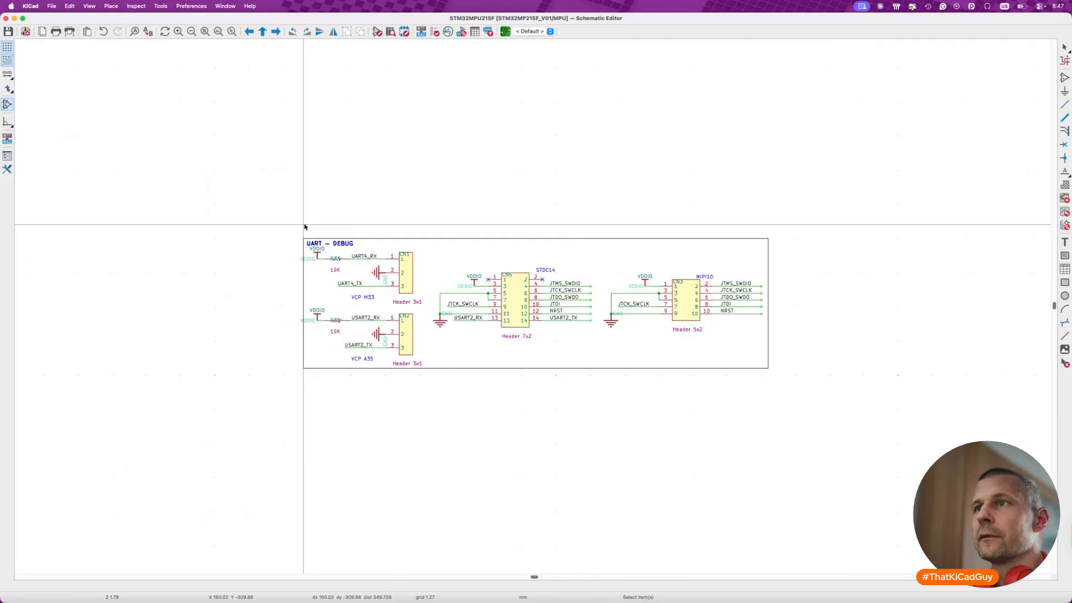
{"action": "left_click_drag", "start_coordinate": [301, 227], "coordinate": [429, 386]}
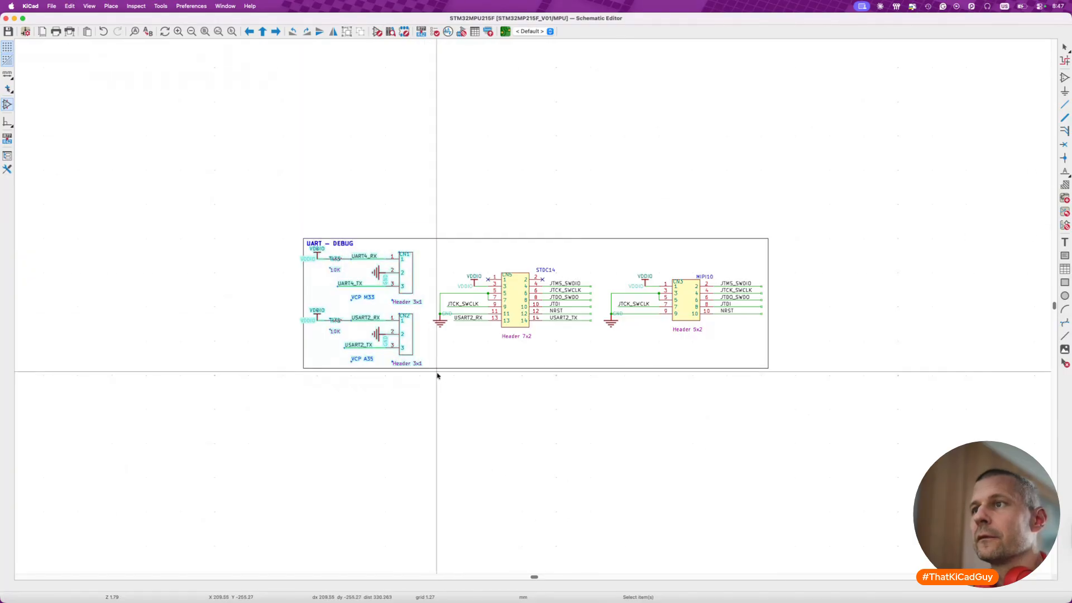
{"action": "left_click", "coordinate": [438, 369], "text": "super"}
{"action": "left_click", "coordinate": [335, 242], "text": "super"}
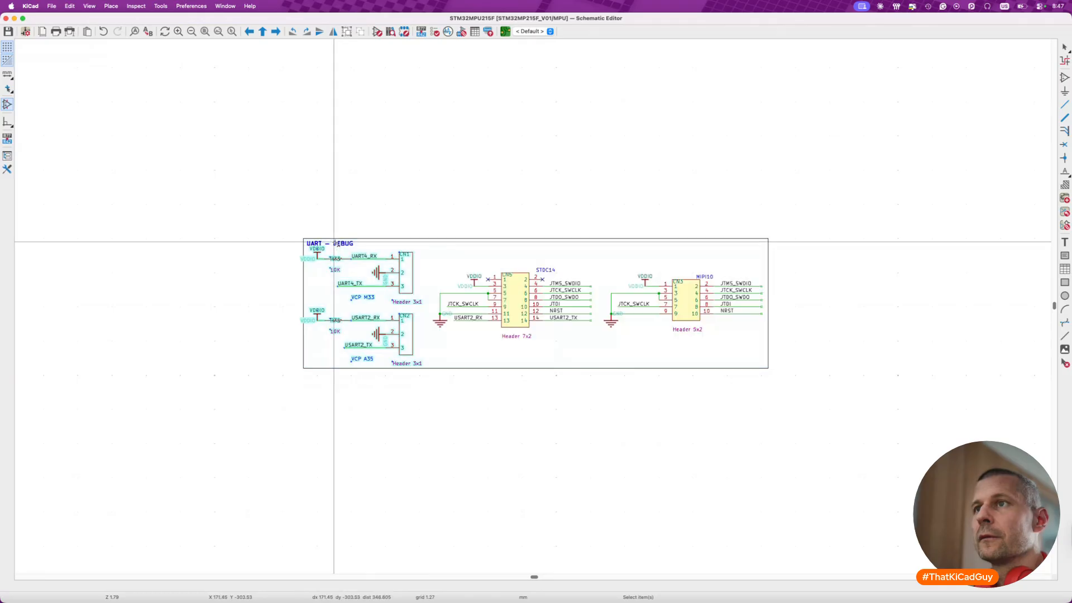
{"action": "left_click", "coordinate": [336, 242], "text": "super"}
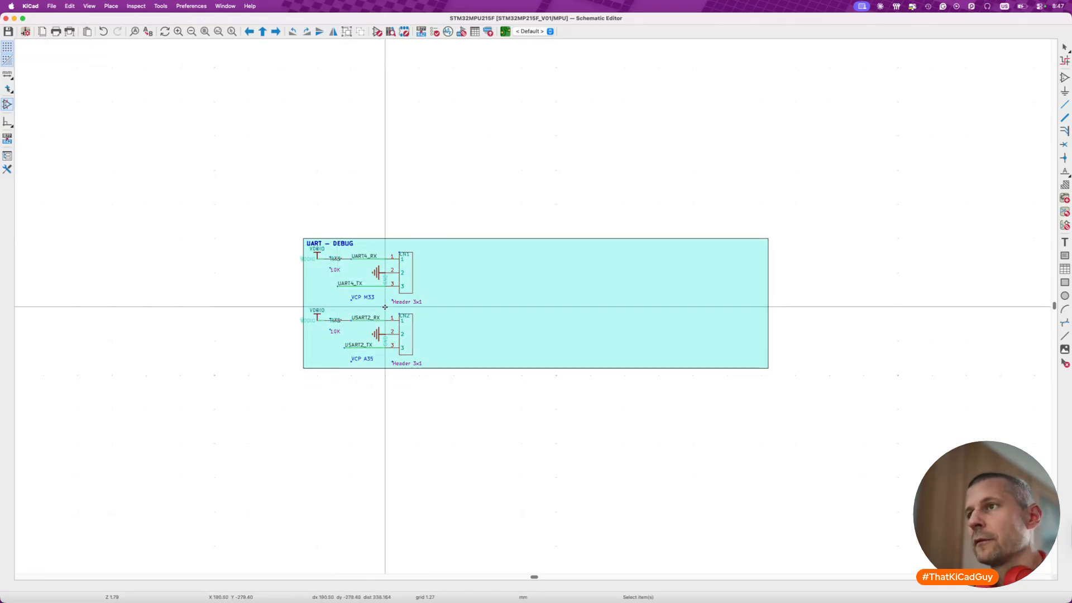
{"action": "key", "text": "m"}
{"action": "scroll", "coordinate": [373, 373], "scroll_direction": "down", "scroll_amount": 10}
{"action": "scroll", "coordinate": [372, 375], "scroll_direction": "down", "scroll_amount": 10}
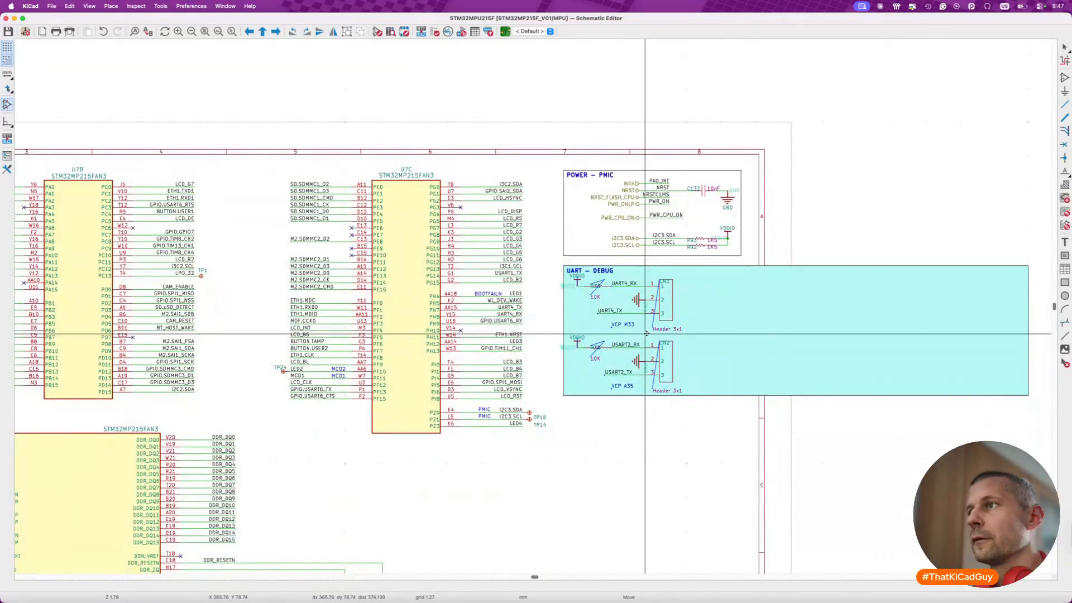
{"action": "left_click", "coordinate": [644, 331]}
- Resize the UART – DEBUG frame to about 66 mm wide, matching the POWER – PMIC frame's width
{"action": "left_click", "coordinate": [841, 395]}
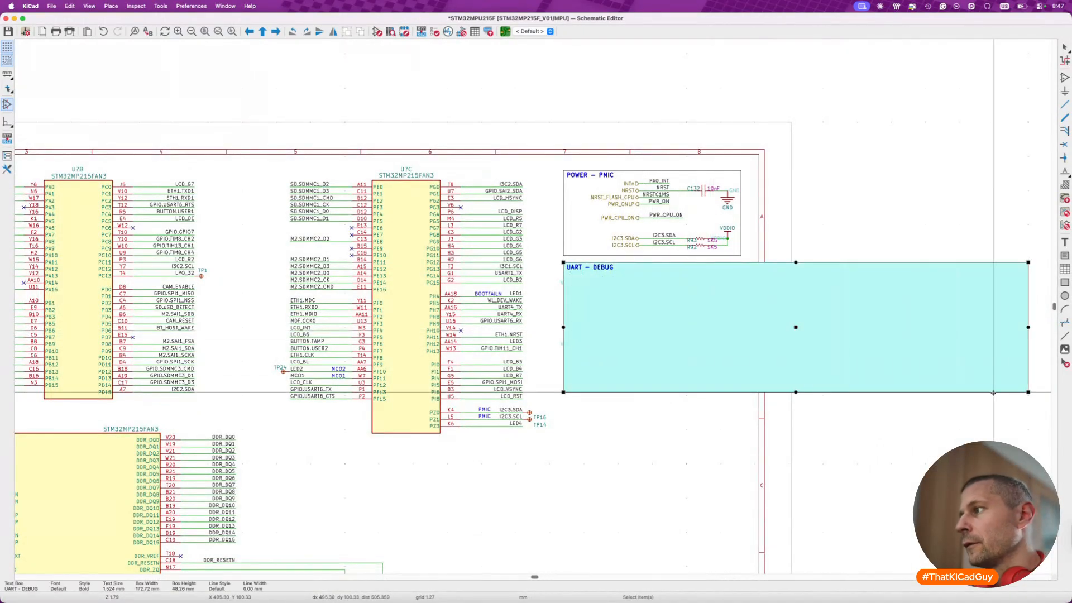
{"action": "left_click_drag", "start_coordinate": [1023, 396], "coordinate": [742, 395]}
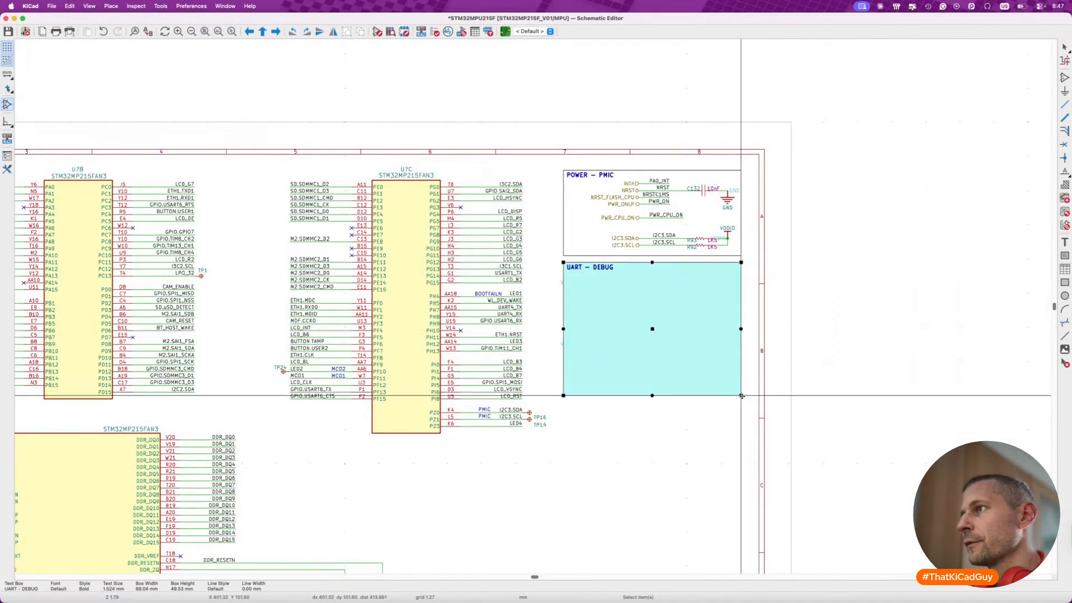
{"action": "left_click", "coordinate": [720, 440]}
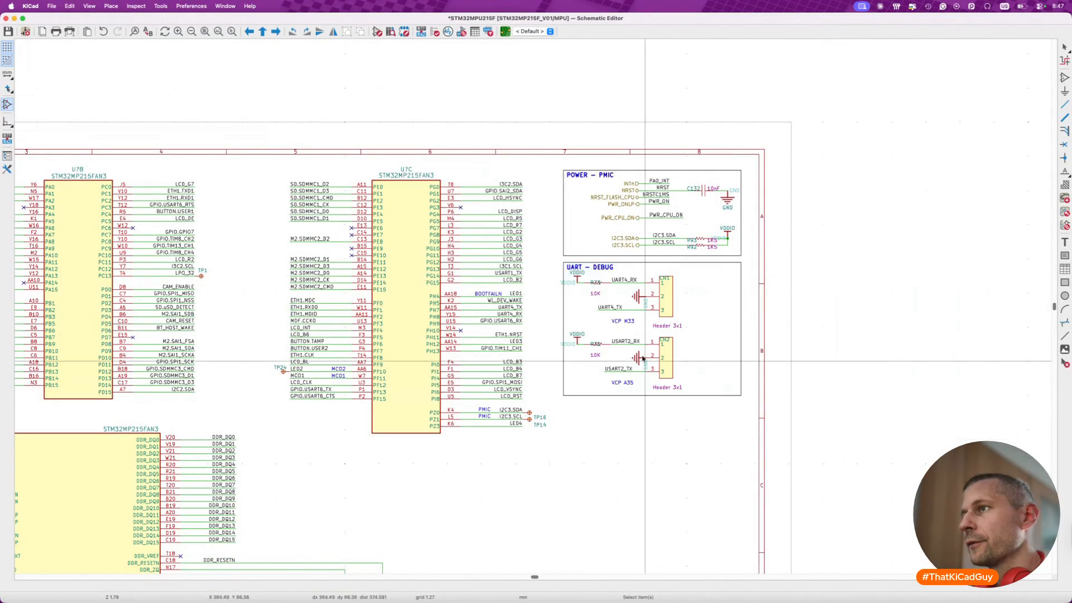
- Duplicate the UART – DEBUG frame directly beneath the original and change the copy's title to JTAG
{"action": "left_click", "coordinate": [574, 267]}
{"action": "left_click_drag", "start_coordinate": [574, 267], "coordinate": [560, 402]}
{"action": "double_click", "coordinate": [573, 409]}
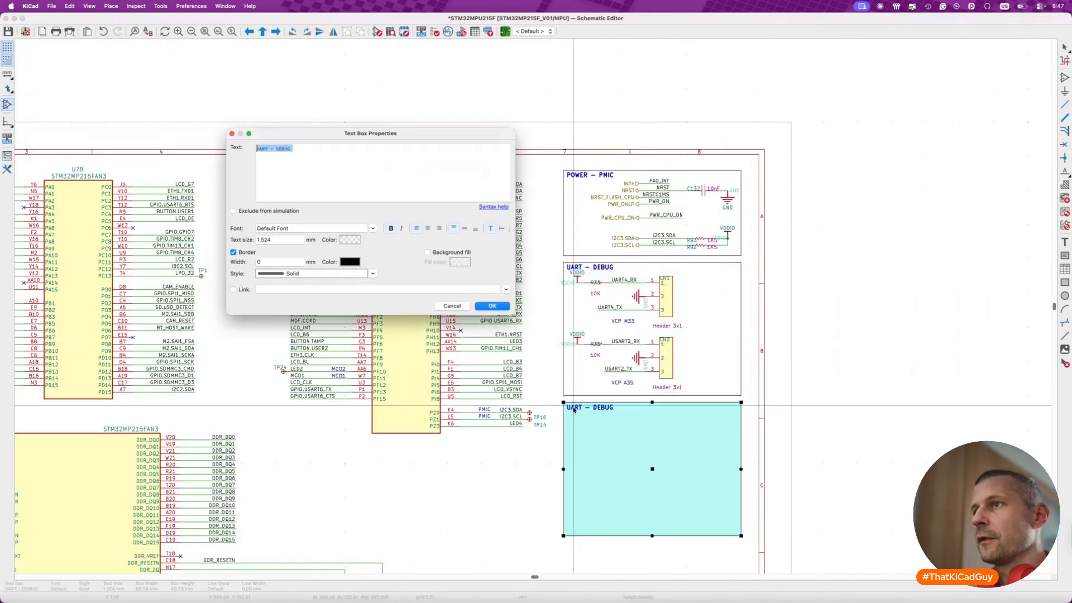
{"action": "type", "text": "JTA"}
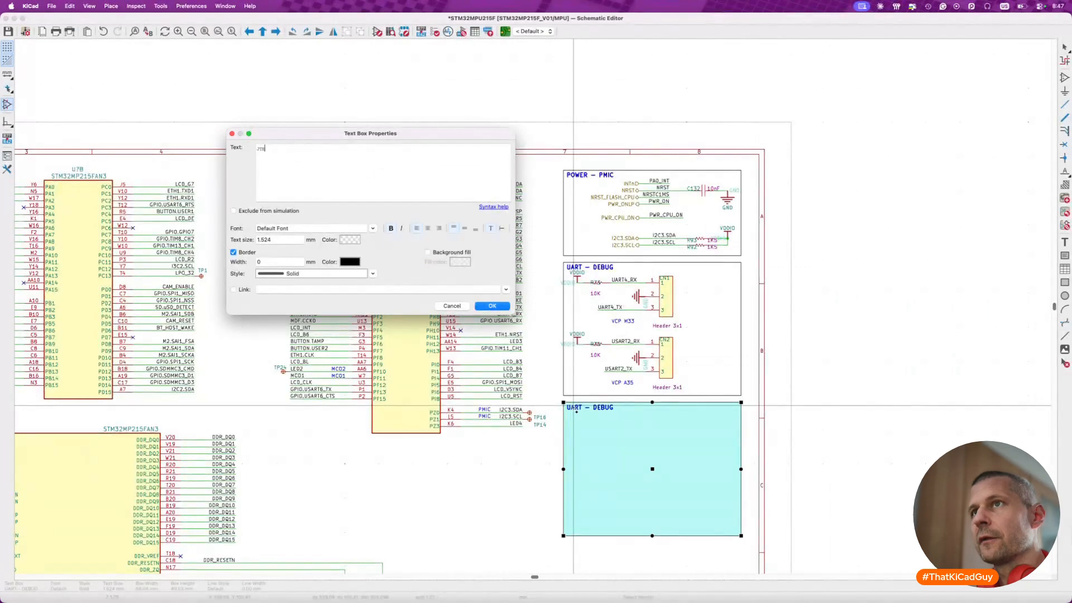
{"action": "key", "text": "shift+Return"}
{"action": "key", "text": "Escape"}
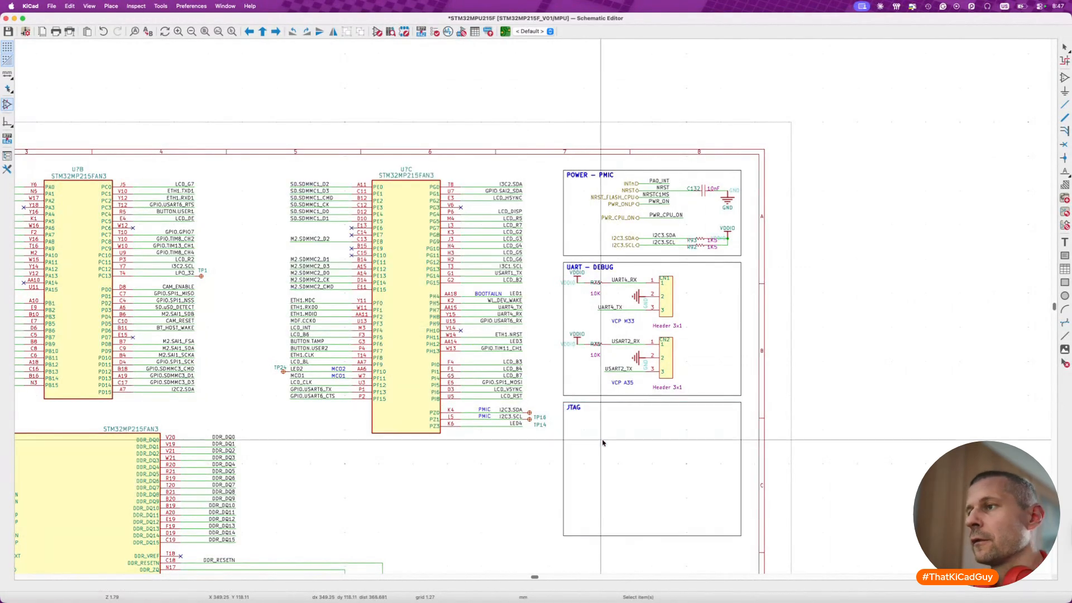
- Extend the JTAG frame downward to make room for the two debug header circuits
{"action": "scroll", "coordinate": [600, 438], "scroll_direction": "down", "scroll_amount": 5}
{"action": "left_click", "coordinate": [746, 345]}
{"action": "left_click_drag", "start_coordinate": [745, 344], "coordinate": [752, 373]}
{"action": "scroll", "coordinate": [753, 371], "scroll_direction": "up", "scroll_amount": 10}
{"action": "left_click", "coordinate": [744, 370]}
- Move the STDC14 Header 7x2 circuit with its wires, labels and power symbols into the JTAG frame beneath the title
{"action": "left_click_drag", "start_coordinate": [125, 72], "coordinate": [391, 187]}
{"action": "key", "text": "m"}
{"action": "scroll", "coordinate": [391, 188], "scroll_direction": "down", "scroll_amount": 10}
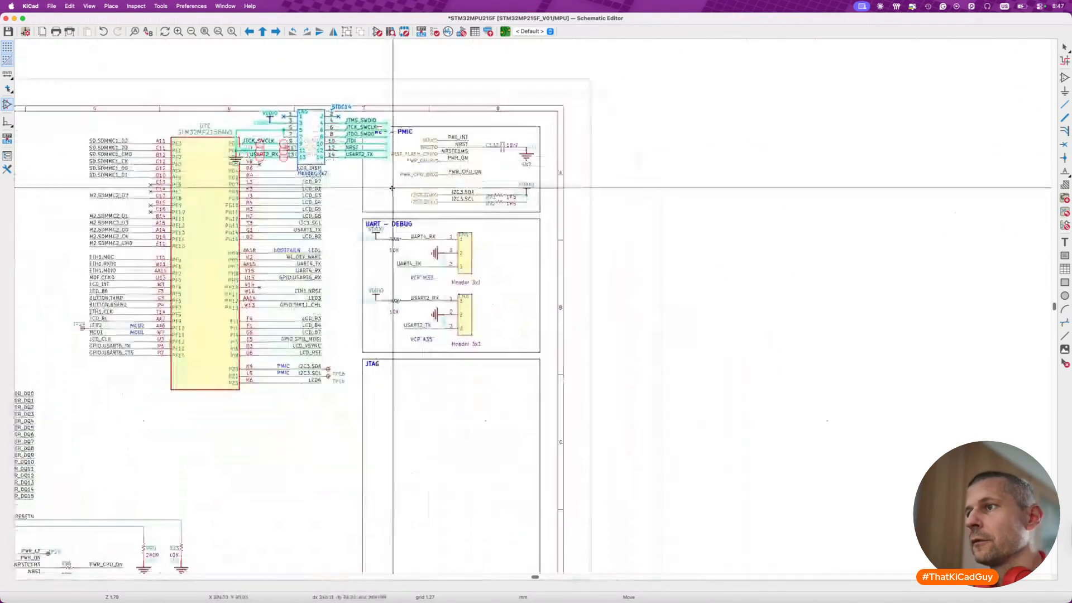
{"action": "left_click", "coordinate": [526, 454]}
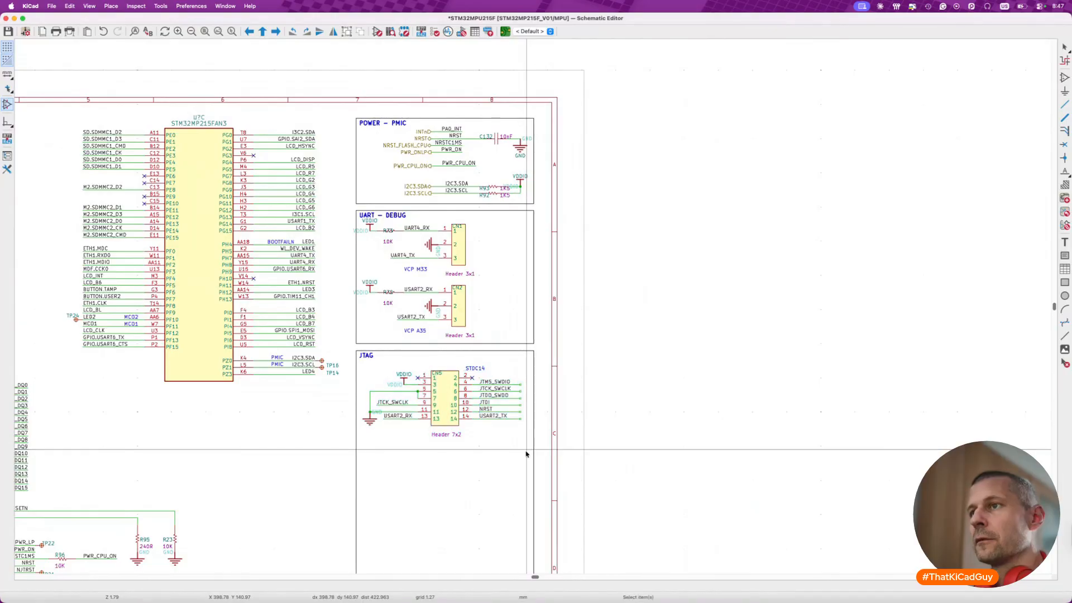
- Move the MIPI10 Header 5x2 circuit into the JTAG frame, aligned below the STDC14 header
{"action": "scroll", "coordinate": [526, 454], "scroll_direction": "up", "scroll_amount": 10}
{"action": "left_click_drag", "start_coordinate": [256, 185], "coordinate": [512, 302]}
{"action": "key", "text": "m"}
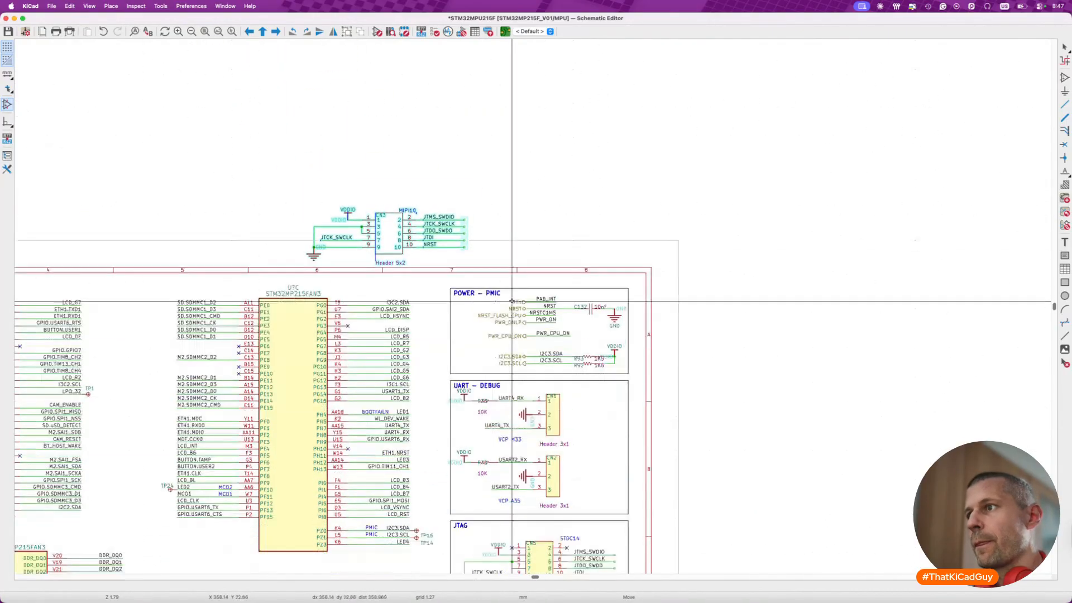
{"action": "scroll", "coordinate": [512, 301], "scroll_direction": "down", "scroll_amount": 10}
{"action": "left_click", "coordinate": [661, 270]}
- Shrink the JTAG frame to 66.04 mm by 59.69 mm, matching the UART – DEBUG frame's width, and save the schematic
{"action": "left_click", "coordinate": [617, 379]}
{"action": "left_click_drag", "start_coordinate": [626, 379], "coordinate": [624, 270]}
{"action": "scroll", "coordinate": [582, 281], "scroll_direction": "up", "scroll_amount": 3}
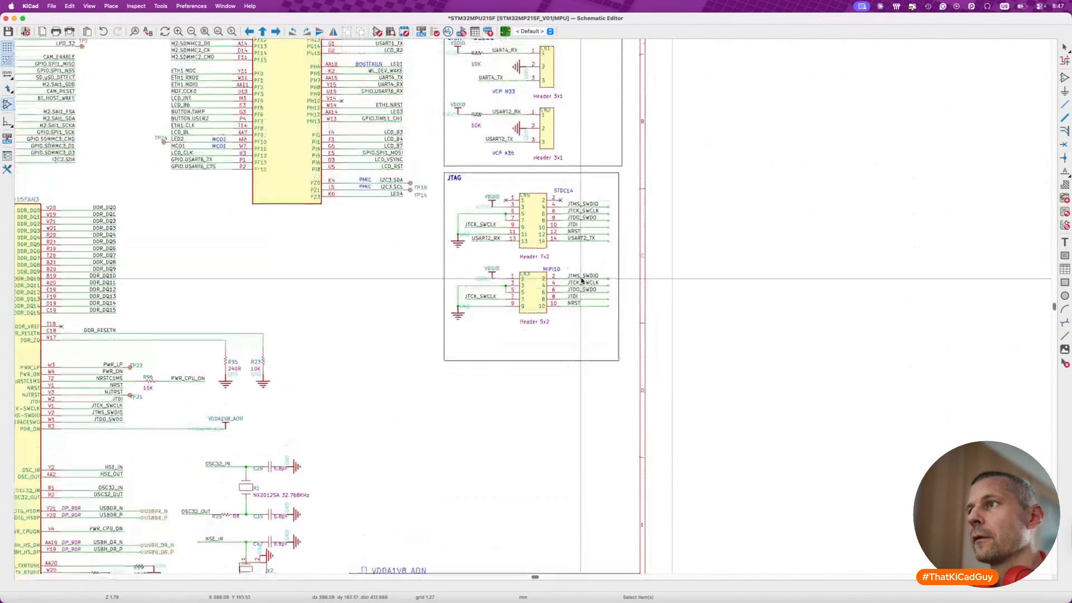
{"action": "left_click", "coordinate": [619, 360]}
{"action": "left_click_drag", "start_coordinate": [619, 361], "coordinate": [620, 333]}
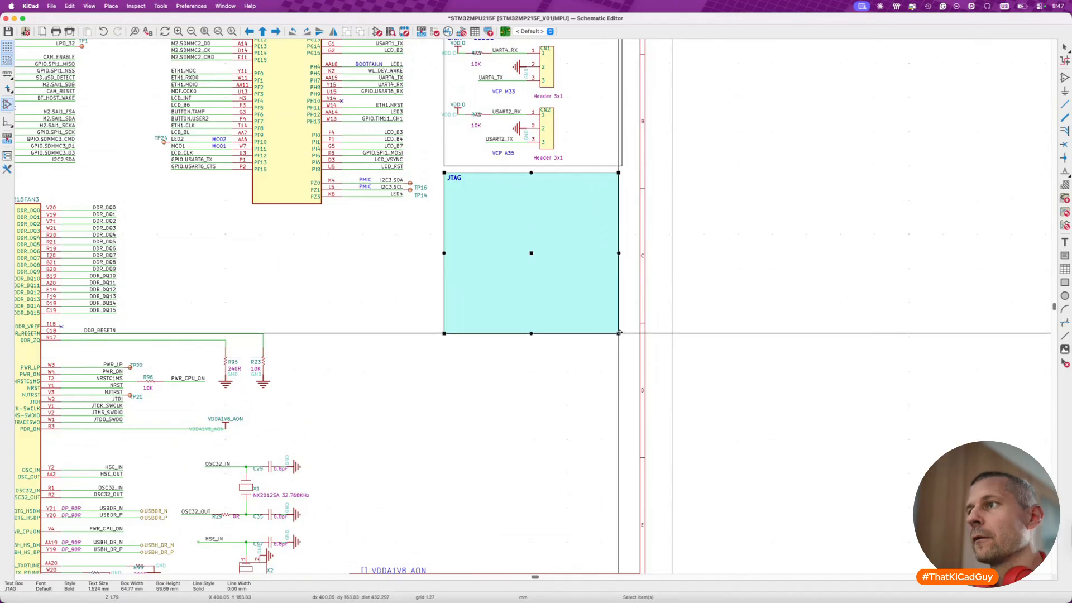
{"action": "left_click", "coordinate": [622, 331]}
{"action": "left_click", "coordinate": [620, 327]}
{"action": "left_click", "coordinate": [621, 334]}
{"action": "left_click", "coordinate": [620, 334]}
{"action": "left_click_drag", "start_coordinate": [619, 334], "coordinate": [622, 334]}
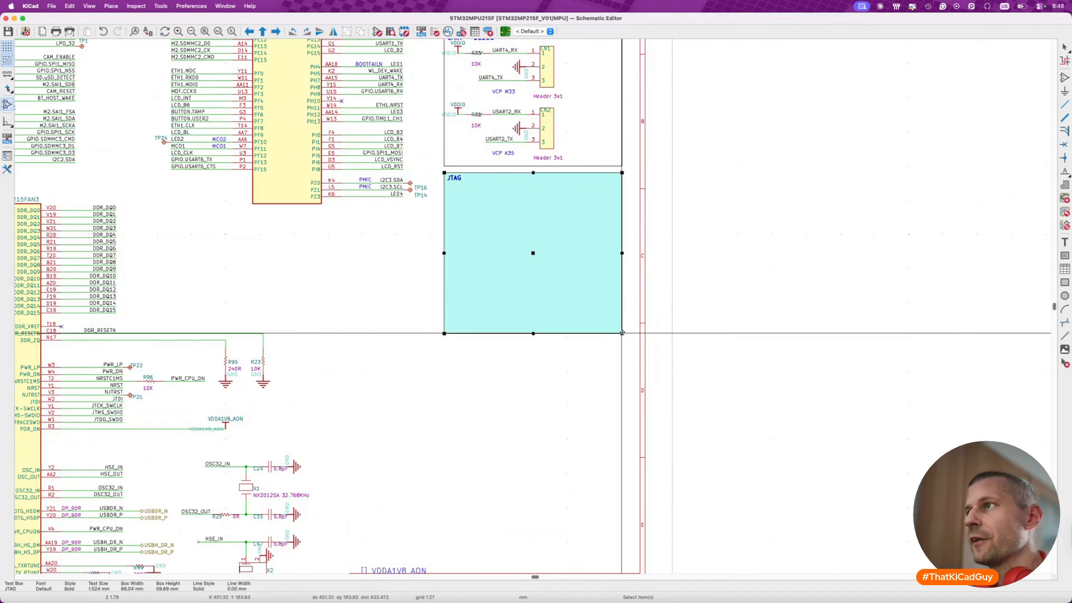
{"action": "left_click", "coordinate": [616, 363]}
{"action": "key", "text": "super+s"}
- Delete all the leftover processor symbols lying outside the sheet on its left side and save the schematic
{"action": "scroll", "coordinate": [617, 363], "scroll_direction": "down", "scroll_amount": 8}
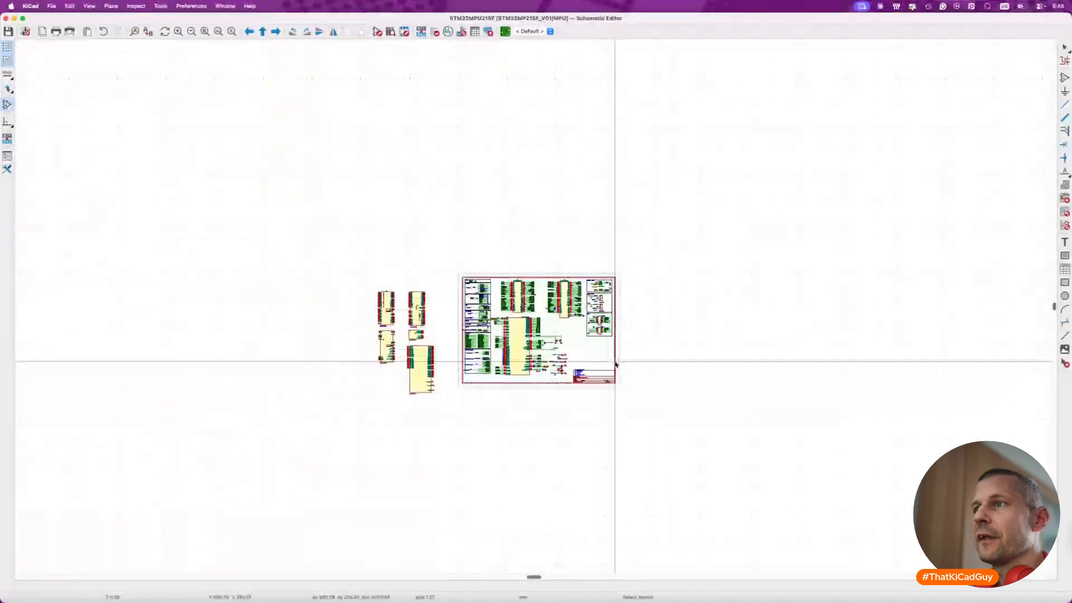
{"action": "scroll", "coordinate": [394, 323], "scroll_direction": "up", "scroll_amount": 2}
{"action": "scroll", "coordinate": [394, 322], "scroll_direction": "up", "scroll_amount": 3}
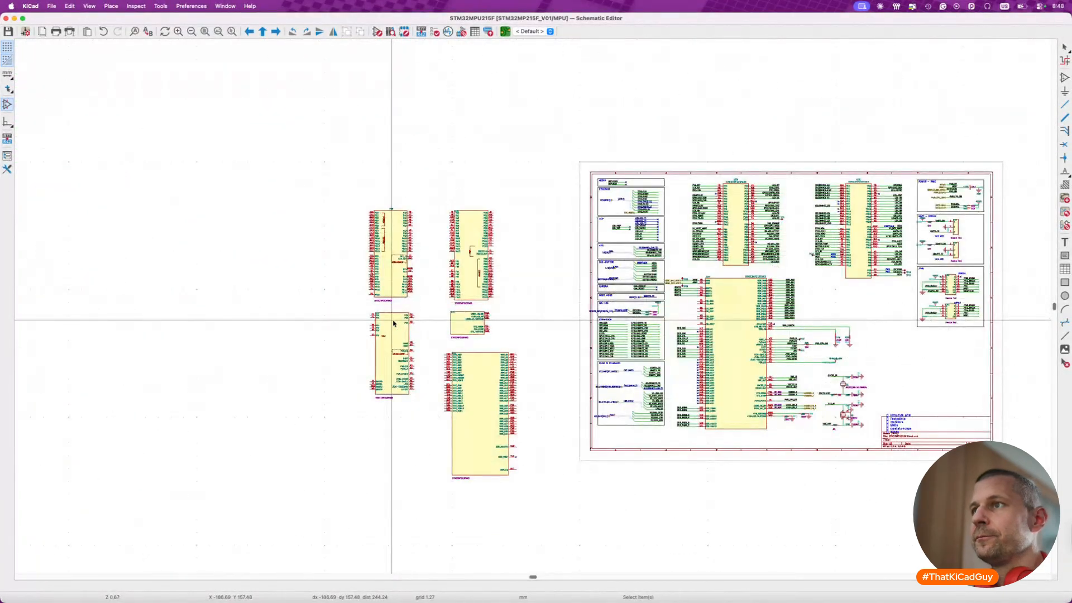
{"action": "left_click_drag", "start_coordinate": [321, 182], "coordinate": [550, 533]}
{"action": "key", "text": "Delete"}
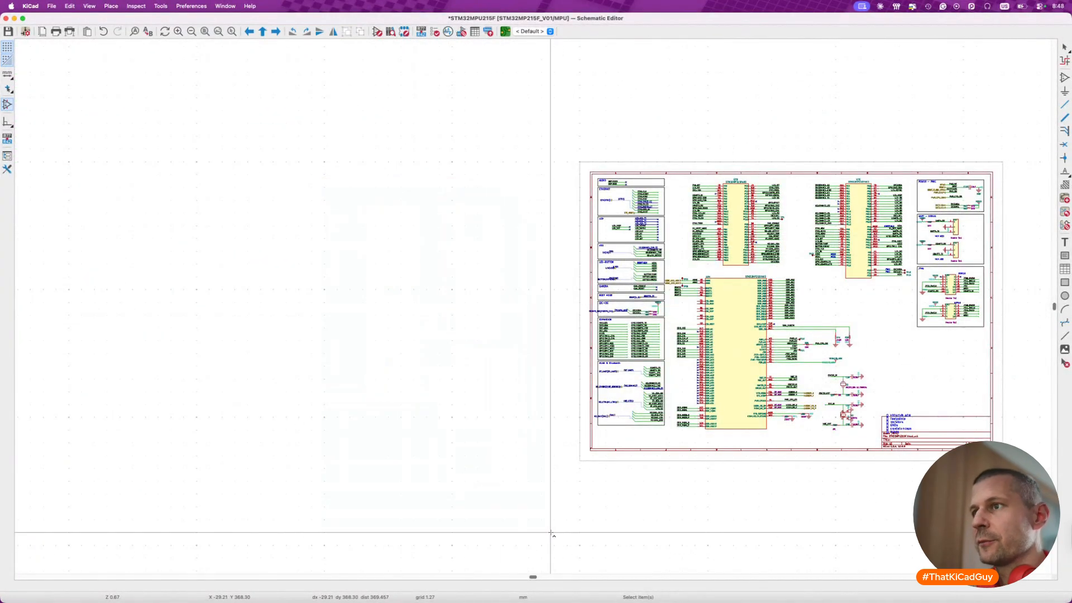
{"action": "key", "text": "super+s"}
- Move the U7A symbol with its attached wires, labels and components right and slightly up, away from the interface frames, and save
{"action": "scroll", "coordinate": [455, 472], "scroll_direction": "right", "scroll_amount": 10}
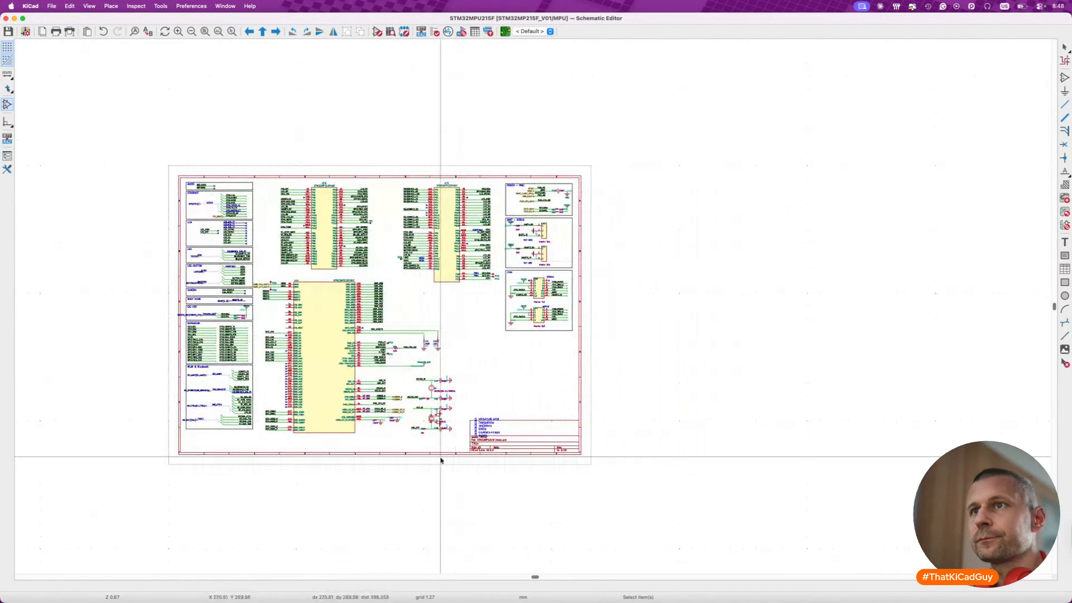
{"action": "left_click_drag", "start_coordinate": [253, 273], "coordinate": [456, 441]}
{"action": "scroll", "coordinate": [278, 283], "scroll_direction": "up", "scroll_amount": 4}
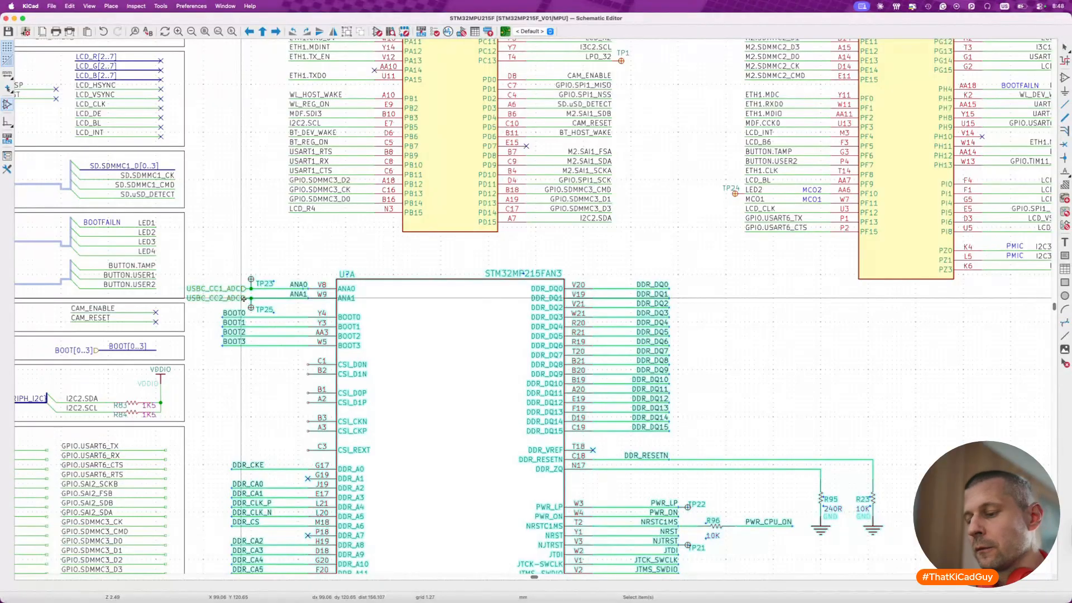
{"action": "key", "text": "m"}
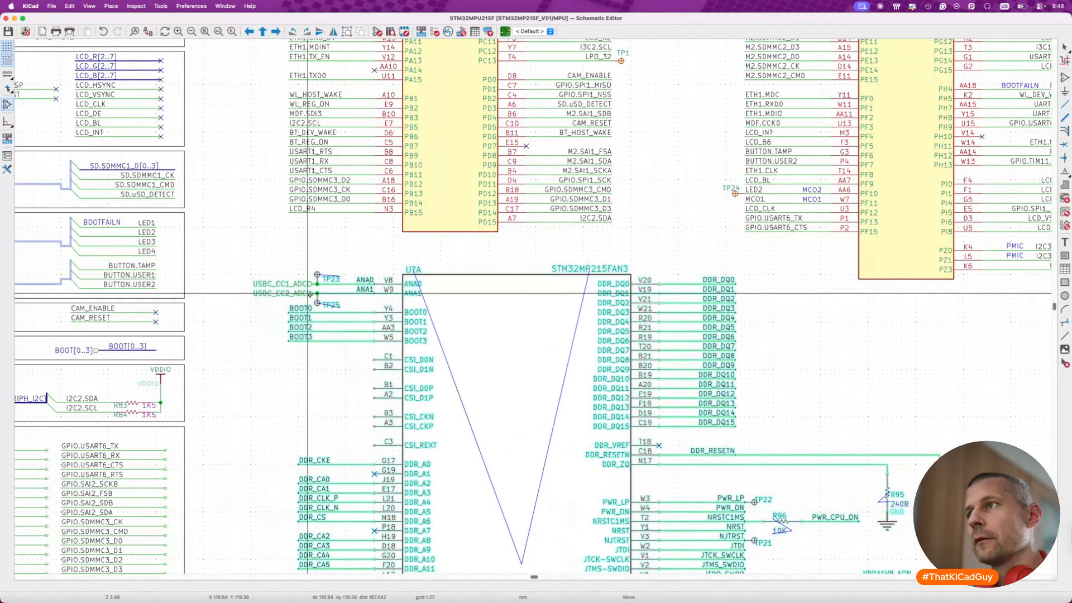
{"action": "left_click", "coordinate": [310, 271]}
{"action": "key", "text": "super+s"}
- Move the OSC32 and HSE crystal circuits from beside the processor to the empty area below the JTAG frame and save the schematic
{"action": "scroll", "coordinate": [289, 326], "scroll_direction": "down", "scroll_amount": 5}
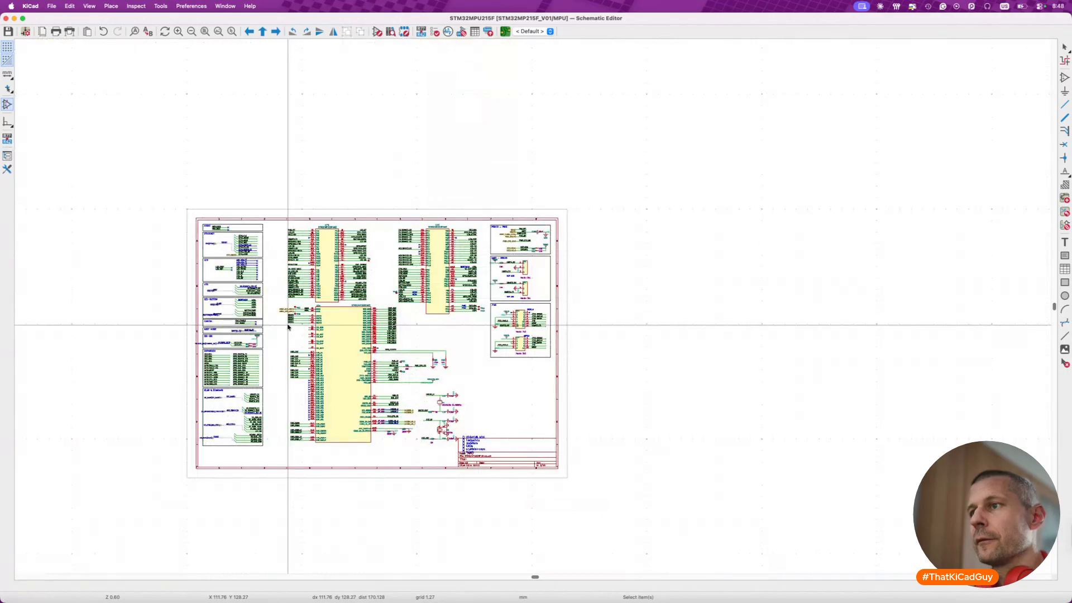
{"action": "left_click", "coordinate": [429, 438]}
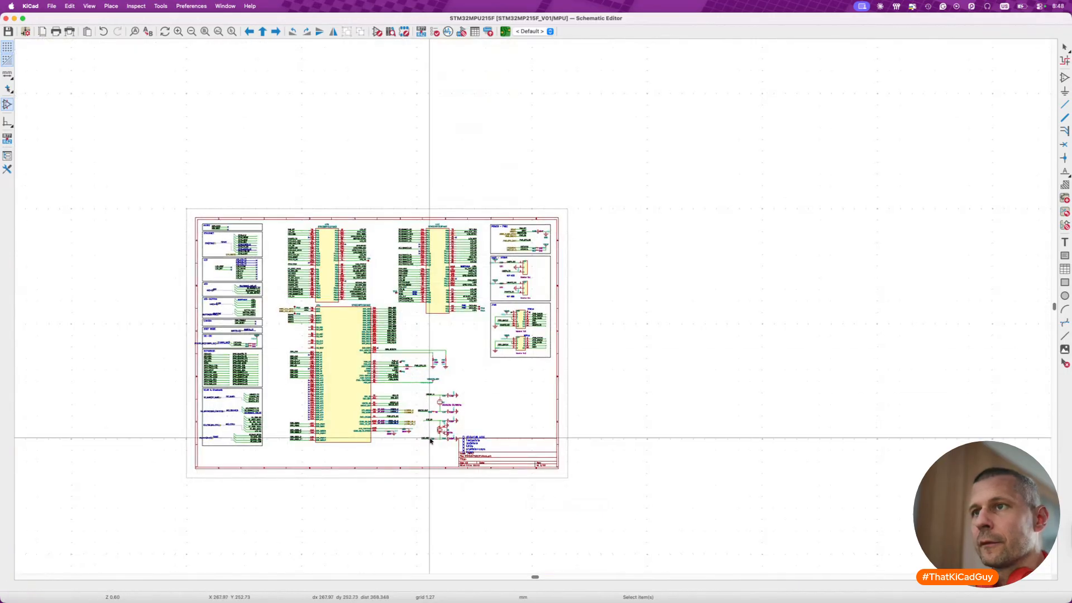
{"action": "scroll", "coordinate": [430, 438], "scroll_direction": "up", "scroll_amount": 3}
{"action": "left_click_drag", "start_coordinate": [404, 332], "coordinate": [494, 453]}
{"action": "key", "text": "m"}
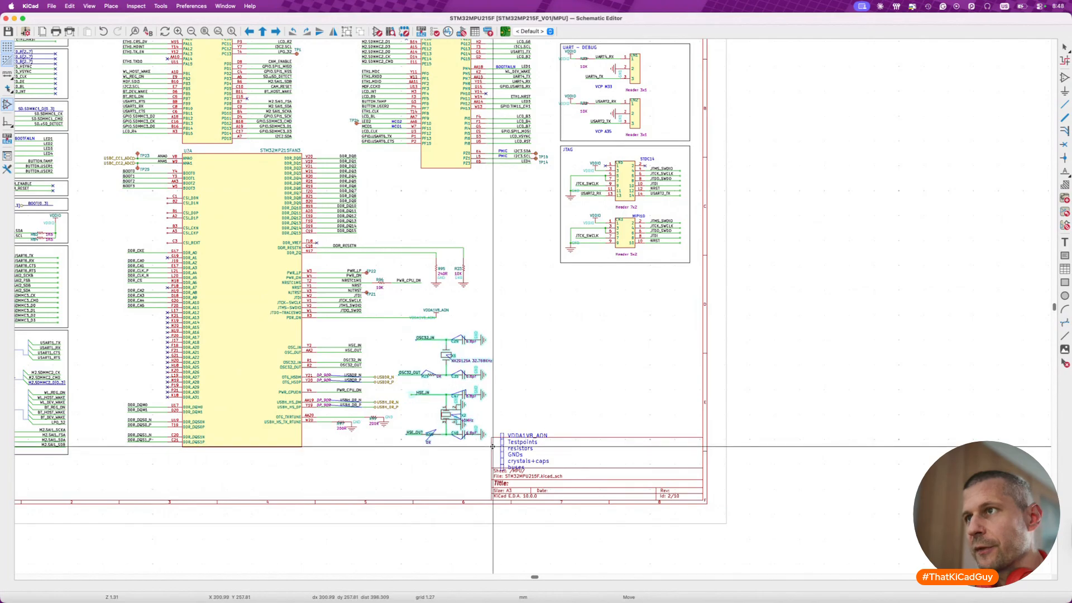
{"action": "left_click", "coordinate": [662, 409]}
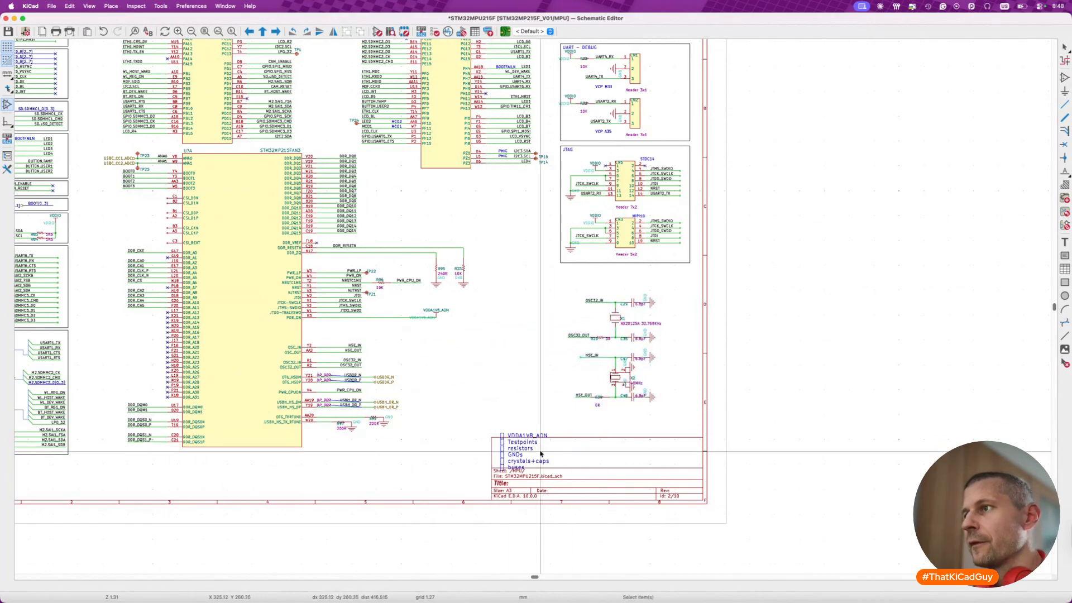
{"action": "scroll", "coordinate": [540, 451], "scroll_direction": "down", "scroll_amount": 5}
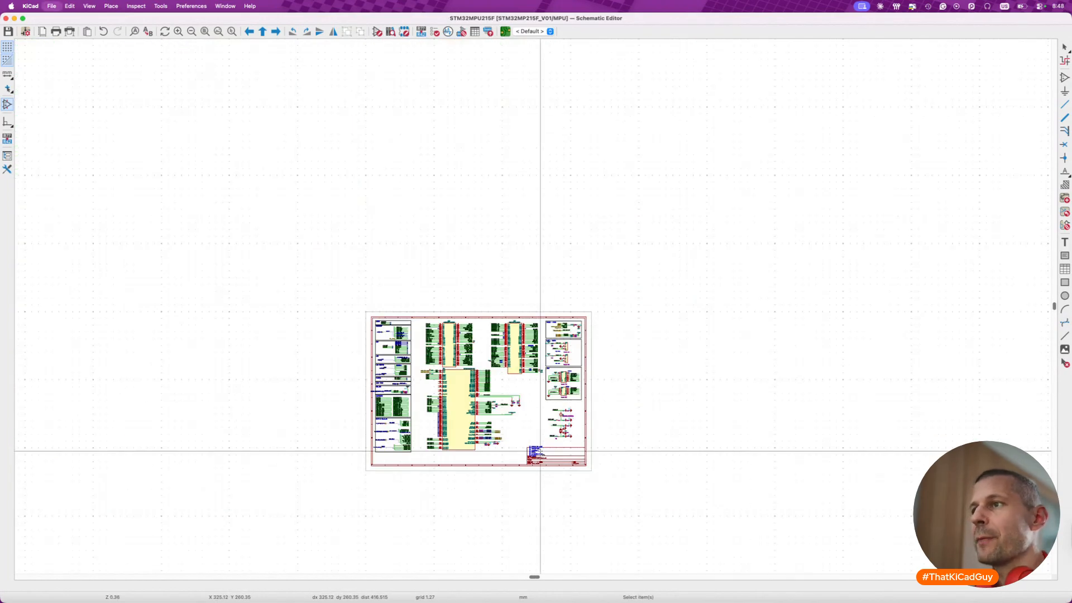
{"action": "scroll", "coordinate": [541, 452], "scroll_direction": "up", "scroll_amount": 5}
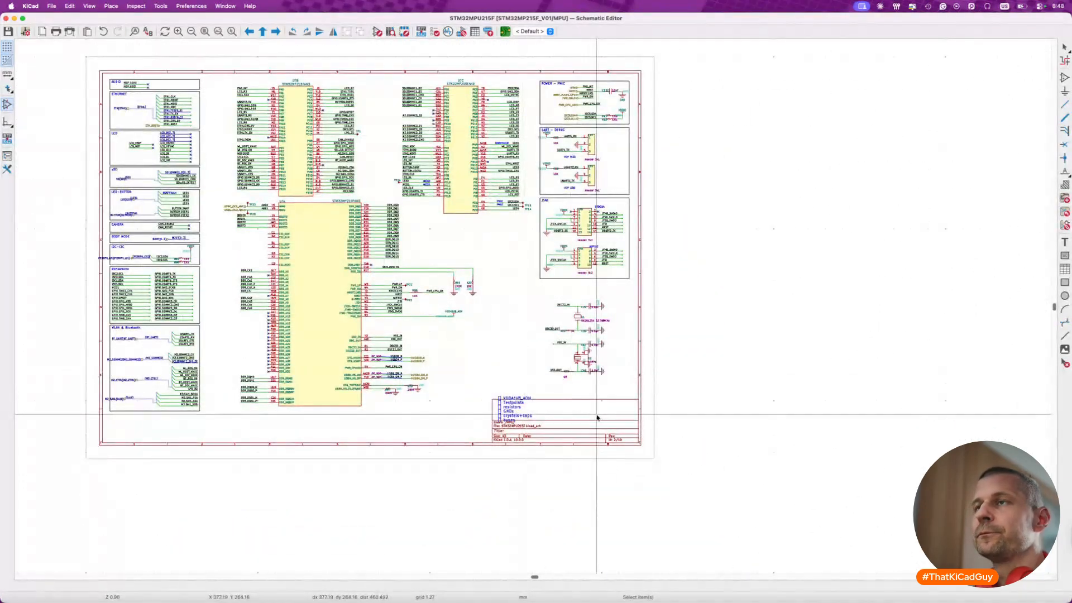
- Check the processor's CSI pins, then switch to Preview and examine their wiring on the CAMERA page of the STM32MP215-DK schematic
{"action": "scroll", "coordinate": [598, 416], "scroll_direction": "left", "scroll_amount": 5}
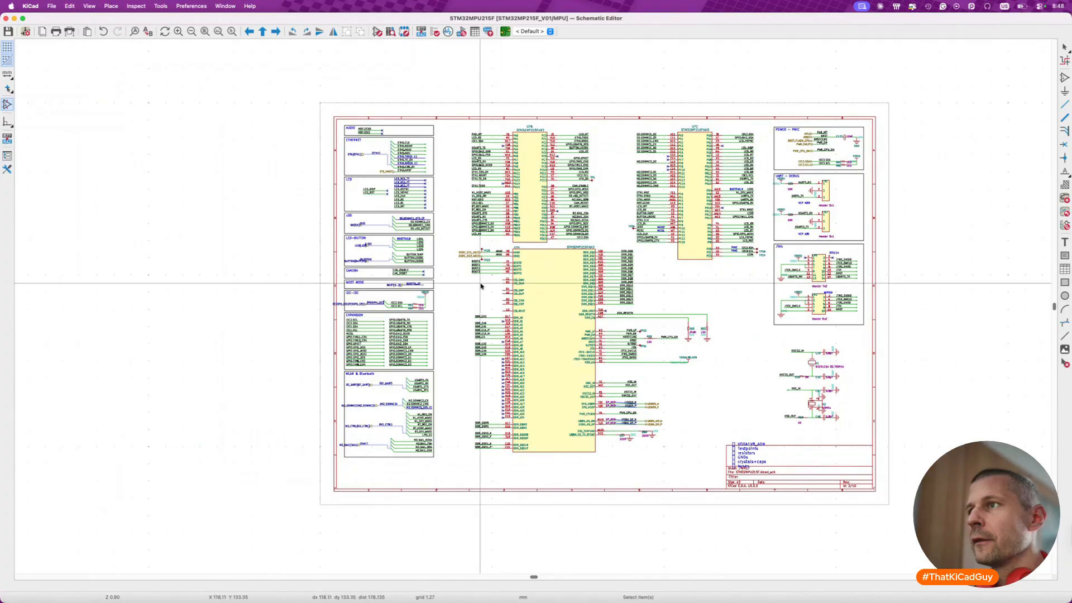
{"action": "scroll", "coordinate": [503, 319], "scroll_direction": "up", "scroll_amount": 6}
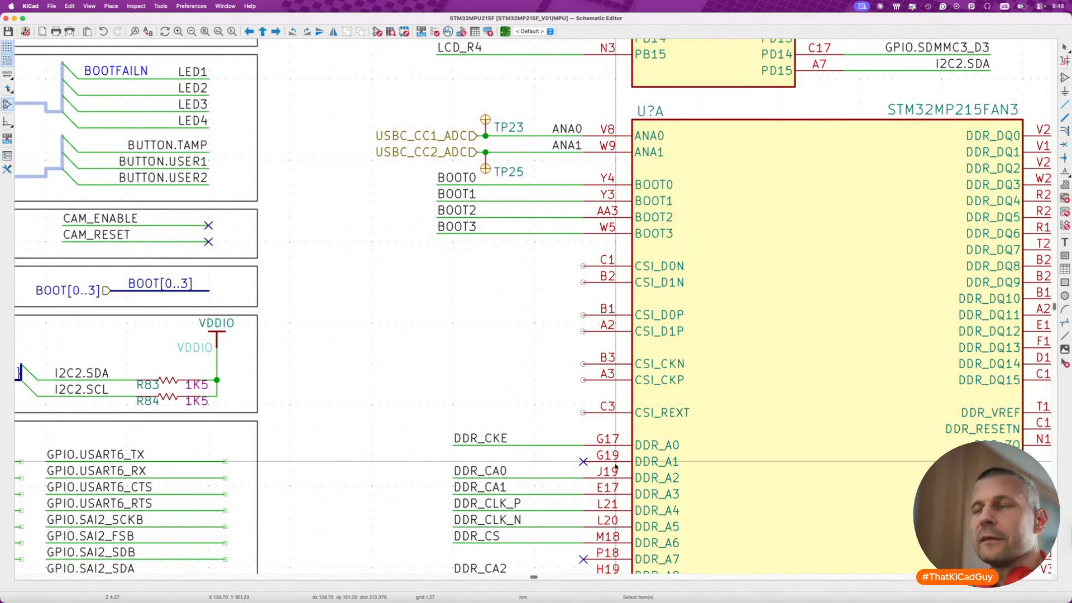
{"action": "scroll", "coordinate": [525, 373], "scroll_direction": "down", "scroll_amount": 2}
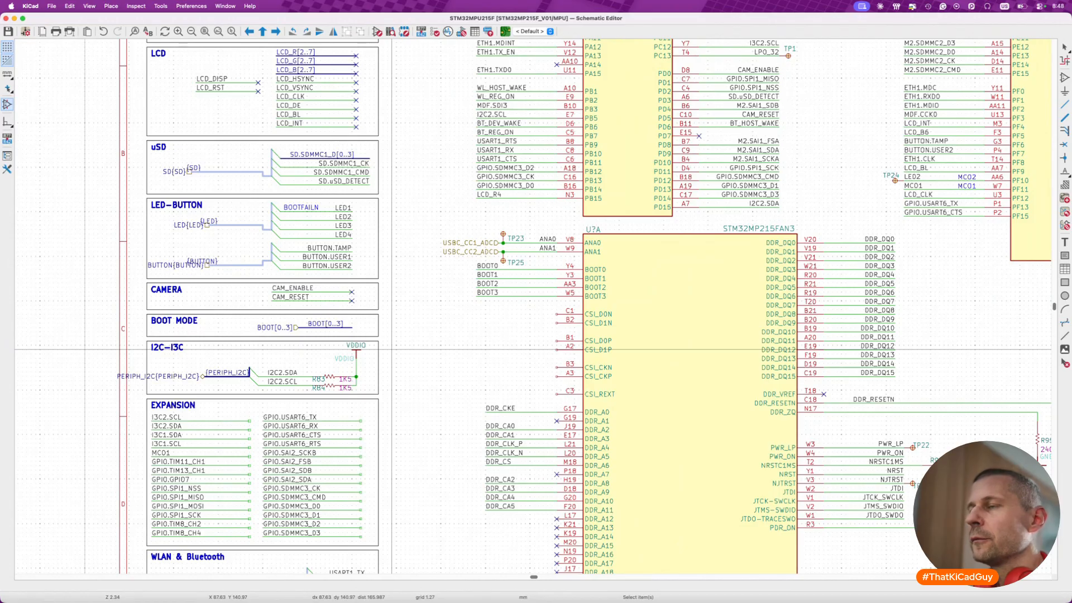
{"action": "key", "text": "super+Tab"}
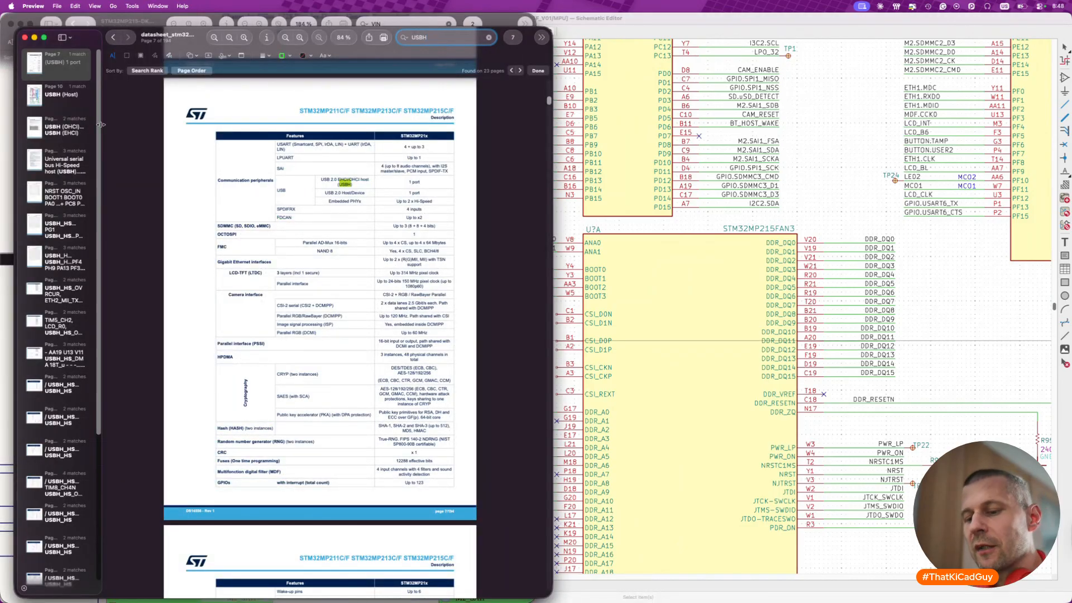
{"action": "key", "text": "super+grave"}
{"action": "scroll", "coordinate": [244, 251], "scroll_direction": "down", "scroll_amount": 10}
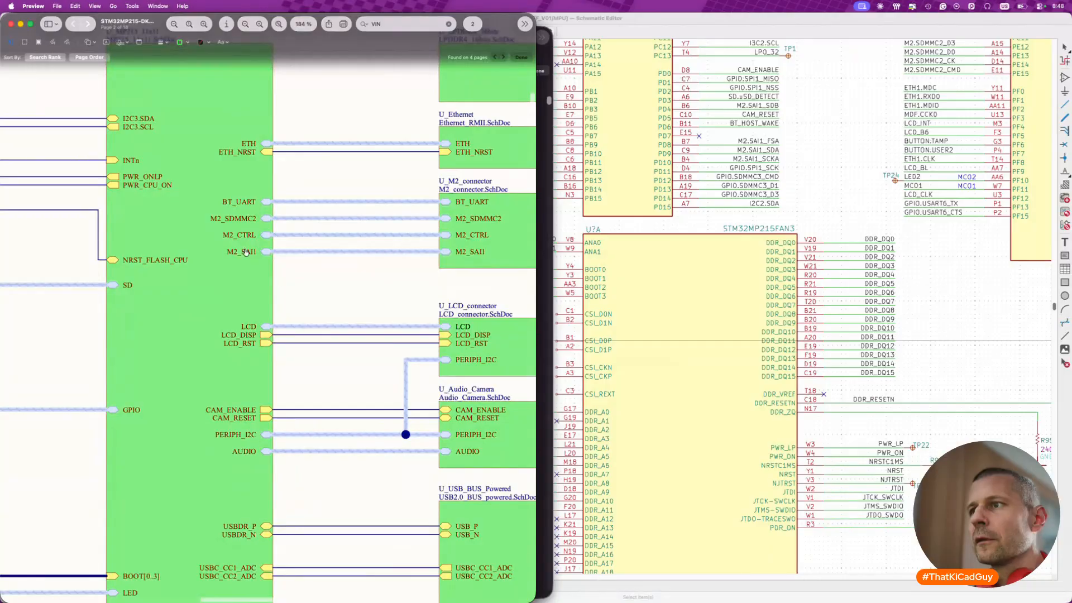
{"action": "left_click", "coordinate": [514, 448]}
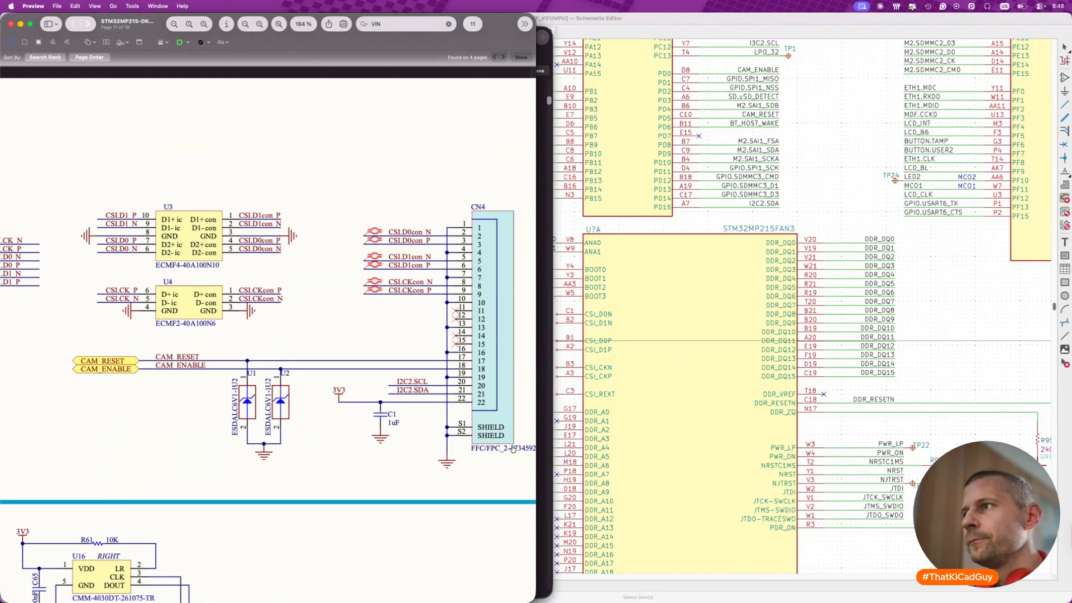
{"action": "scroll", "coordinate": [306, 367], "scroll_direction": "down", "scroll_amount": 5}
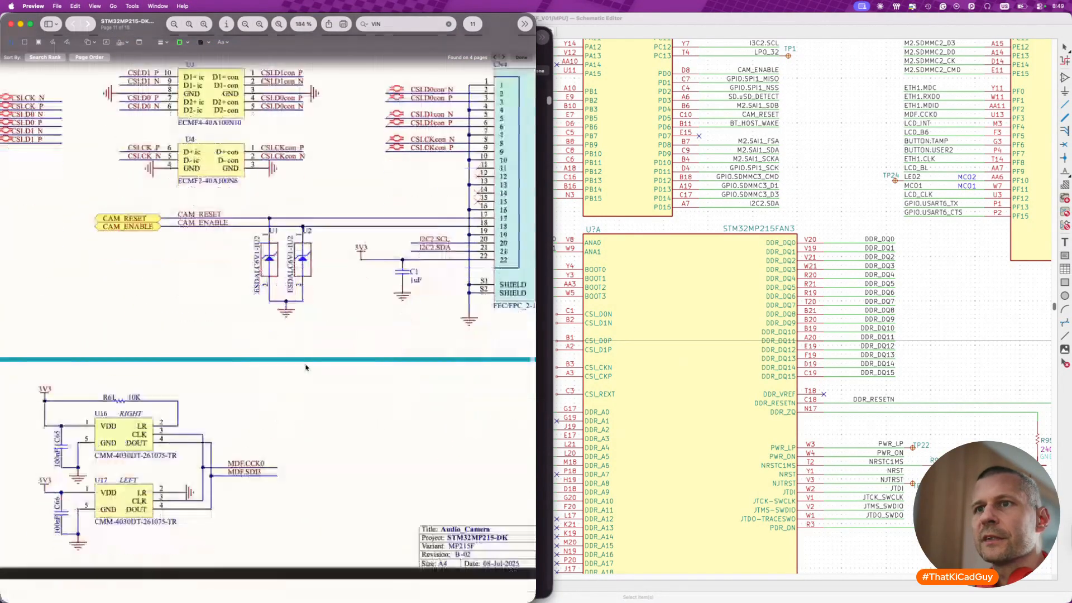
{"action": "scroll", "coordinate": [306, 367], "scroll_direction": "left", "scroll_amount": 5}
{"action": "scroll", "coordinate": [306, 368], "scroll_direction": "up", "scroll_amount": 5}
{"action": "scroll", "coordinate": [306, 367], "scroll_direction": "left", "scroll_amount": 4}
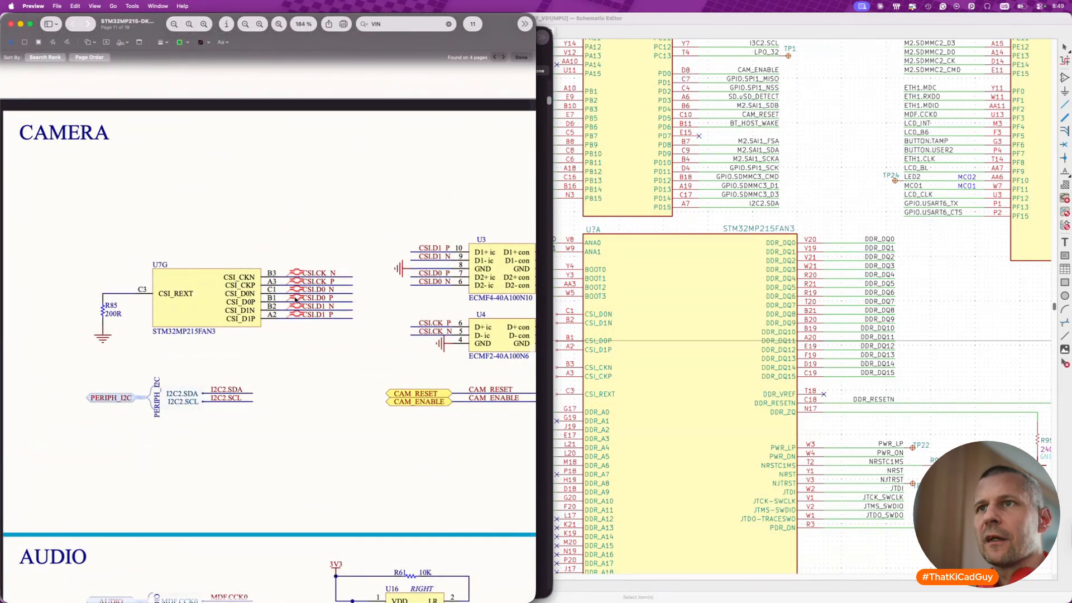
- Return to KiCad and place no-connect flags on the six CSI data and clock pins C1, B2, B1, A2, B3 and A3
{"action": "left_click", "coordinate": [634, 378]}
{"action": "scroll", "coordinate": [673, 388], "scroll_direction": "left", "scroll_amount": 2}
{"action": "left_click", "coordinate": [573, 324]}
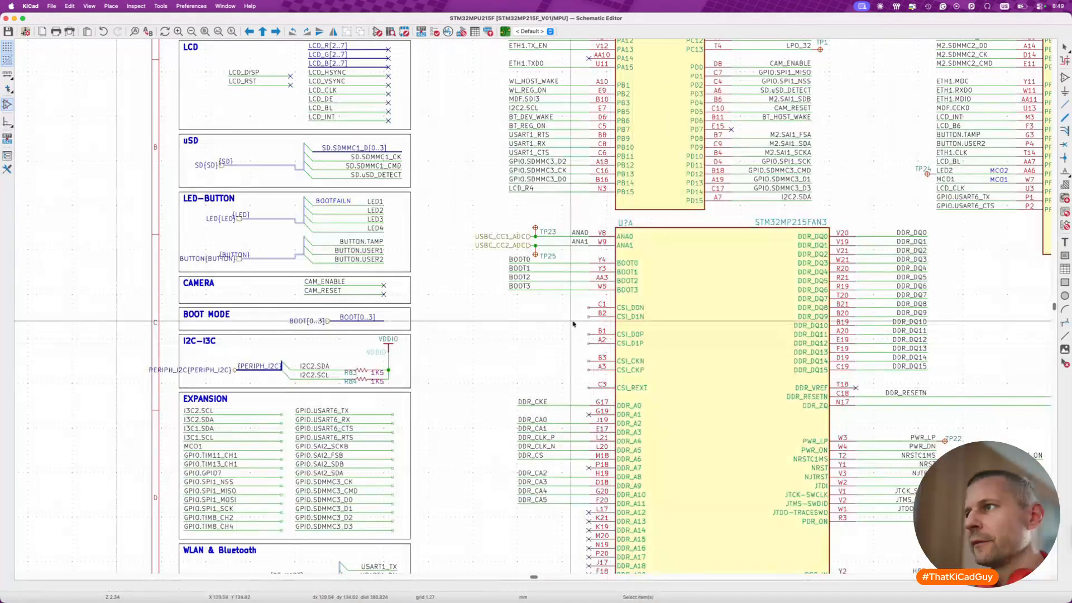
{"action": "scroll", "coordinate": [573, 322], "scroll_direction": "up", "scroll_amount": 5}
{"action": "key", "text": "q"}
{"action": "left_click", "coordinate": [605, 312]}
{"action": "left_click", "coordinate": [606, 348]}
{"action": "left_click", "coordinate": [605, 367]}
{"action": "left_click", "coordinate": [606, 403]}
{"action": "left_click", "coordinate": [605, 422]}
{"action": "key", "text": "Escape"}
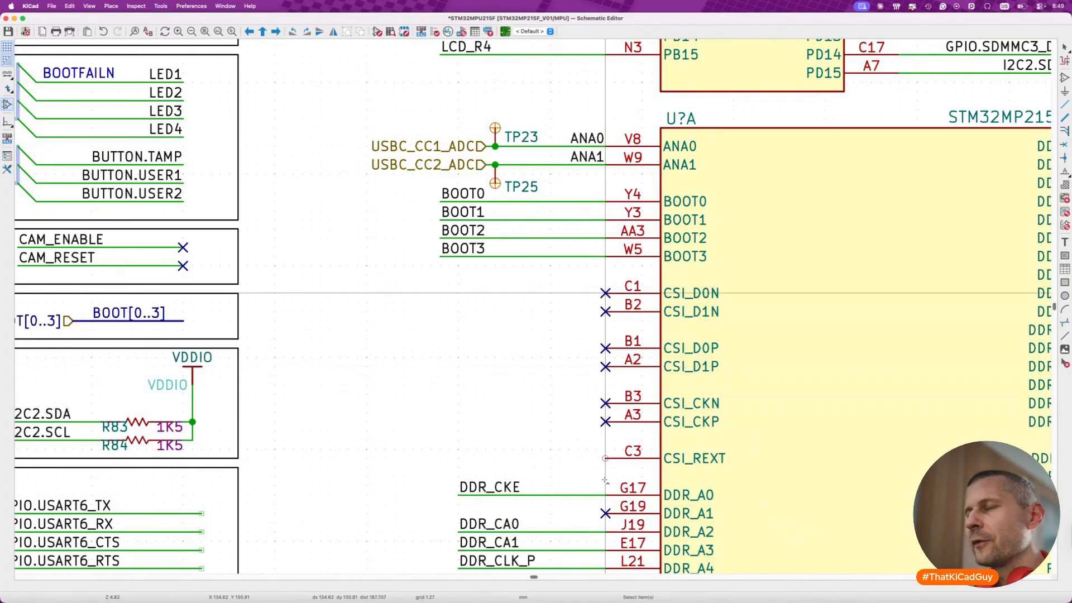
- Switch to Preview and search the STM32MP215-DK schematic for "CSI_R" to check the external resistor connection
{"action": "key", "text": "super+Tab"}
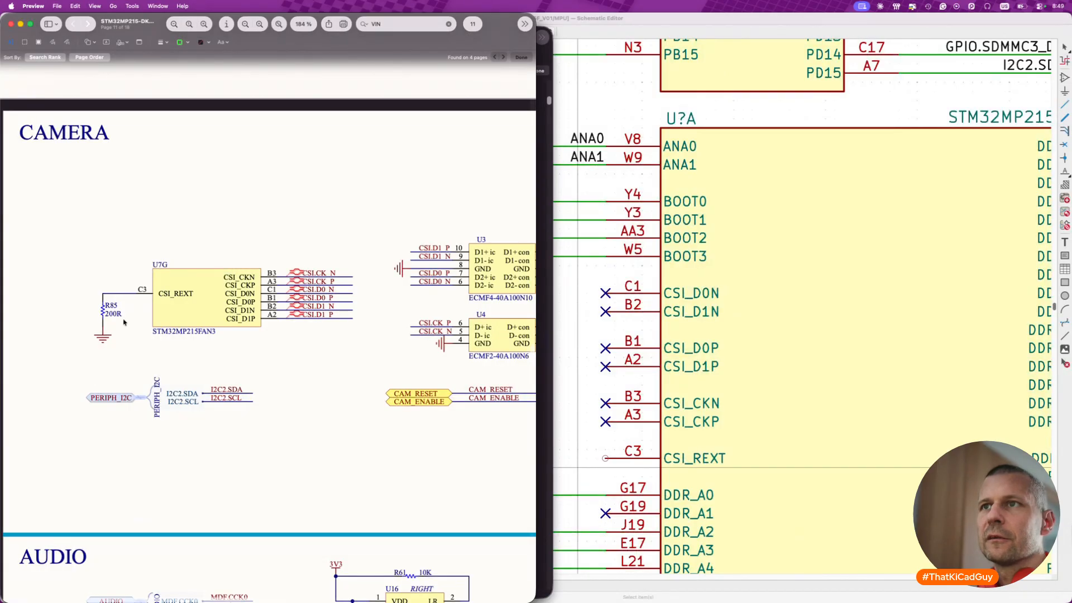
{"action": "left_click", "coordinate": [423, 23]}
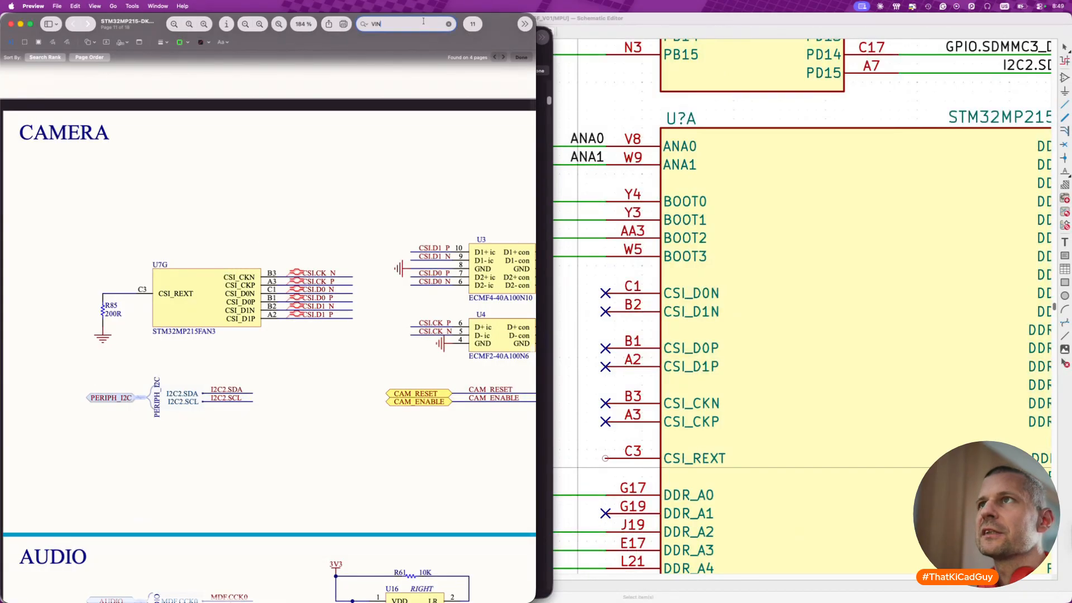
{"action": "type", "text": "CSI_R"}
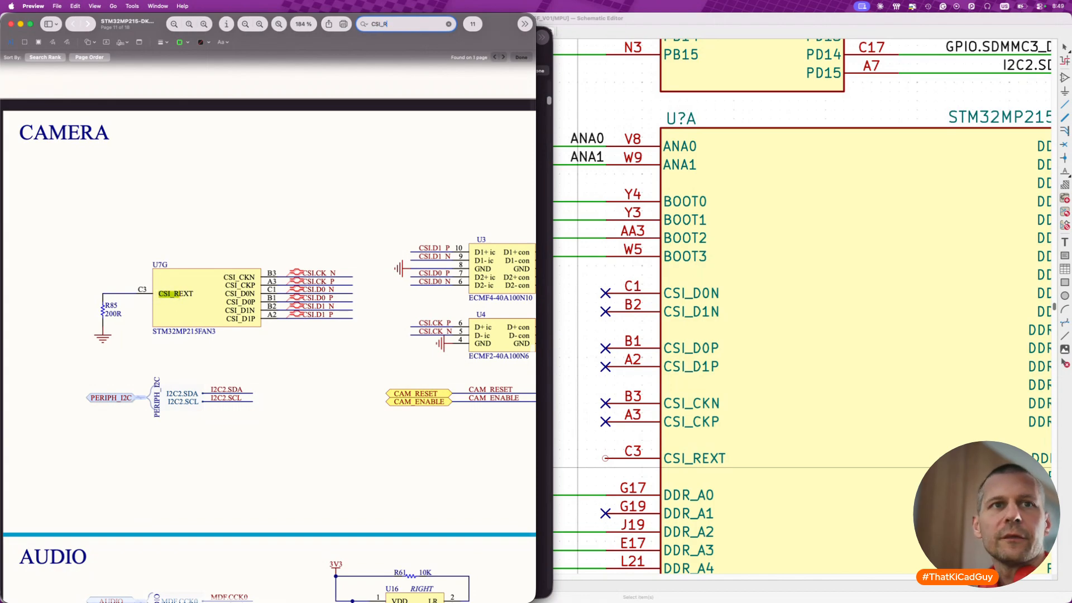
{"action": "key", "text": "super+Tab"}
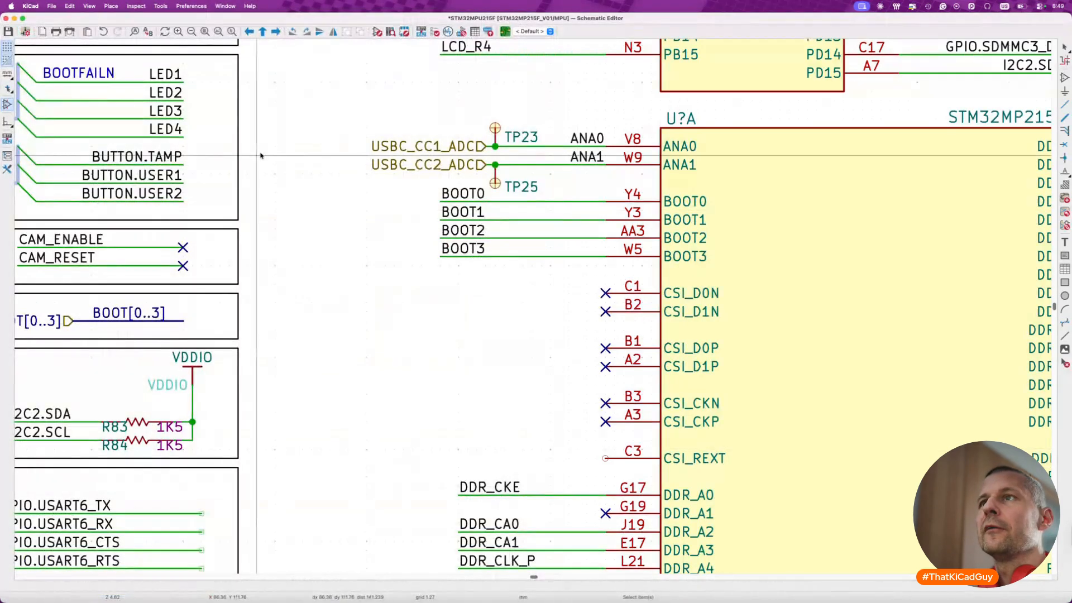
- Search the STM32MP215F datasheet in Preview for "CSI_RE" and go through the matches
{"action": "key", "text": "super+grave"}
{"action": "key", "text": "super+Tab"}
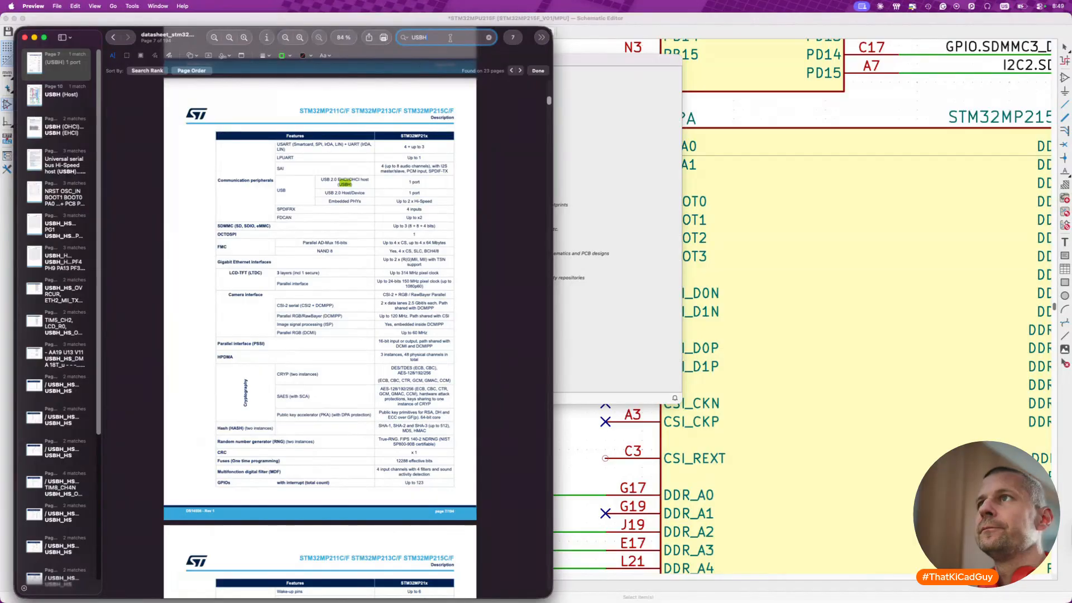
{"action": "type", "text": "CSI_RE"}
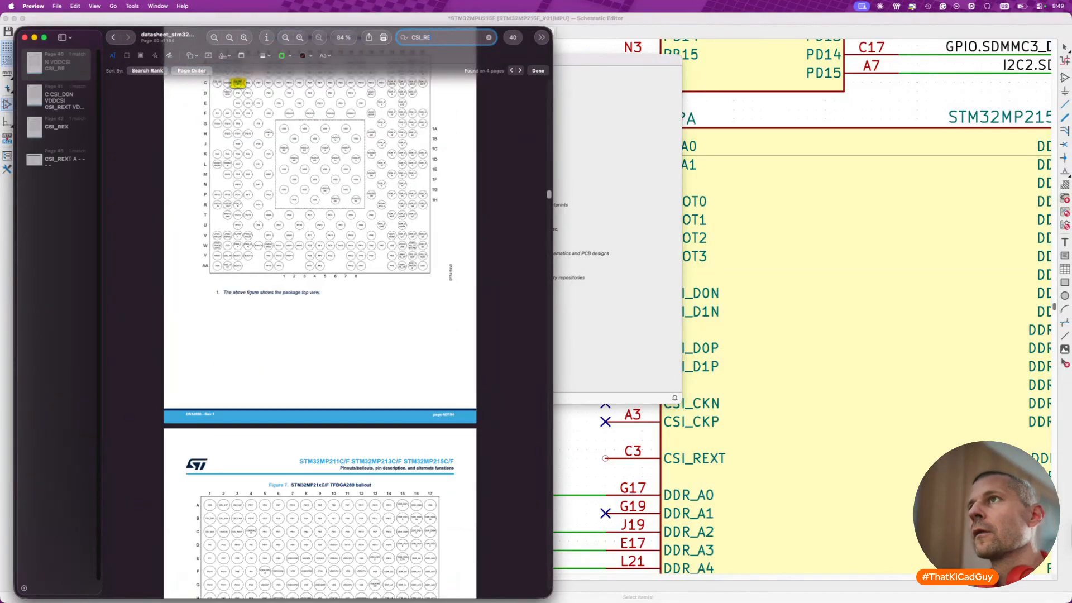
{"action": "key", "text": "Return"}
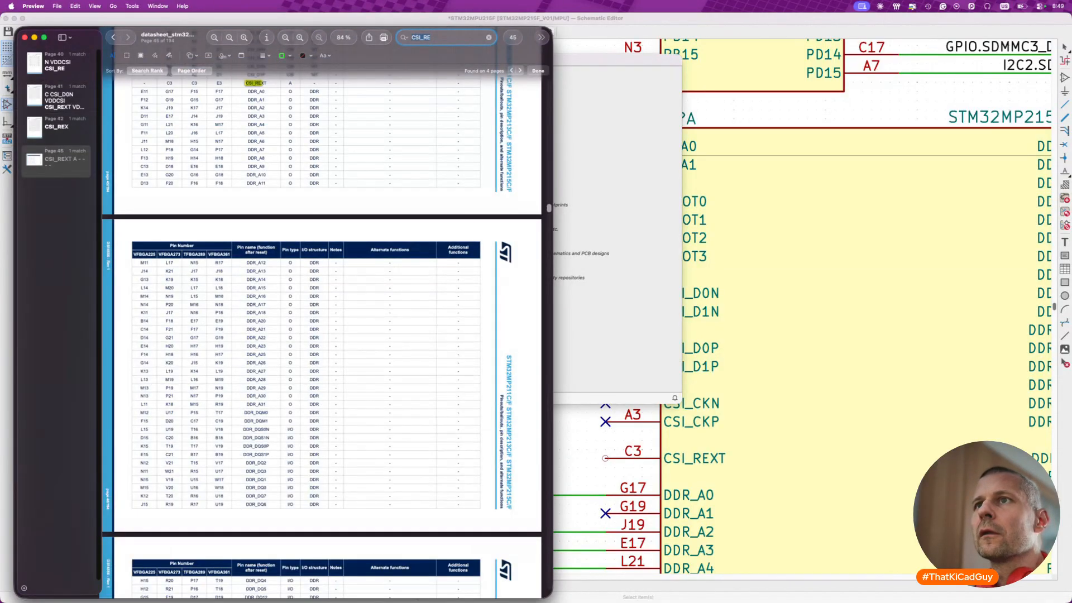
{"action": "key", "text": "Return"}
{"action": "key", "text": "Return"}
{"action": "key", "text": "Return"}
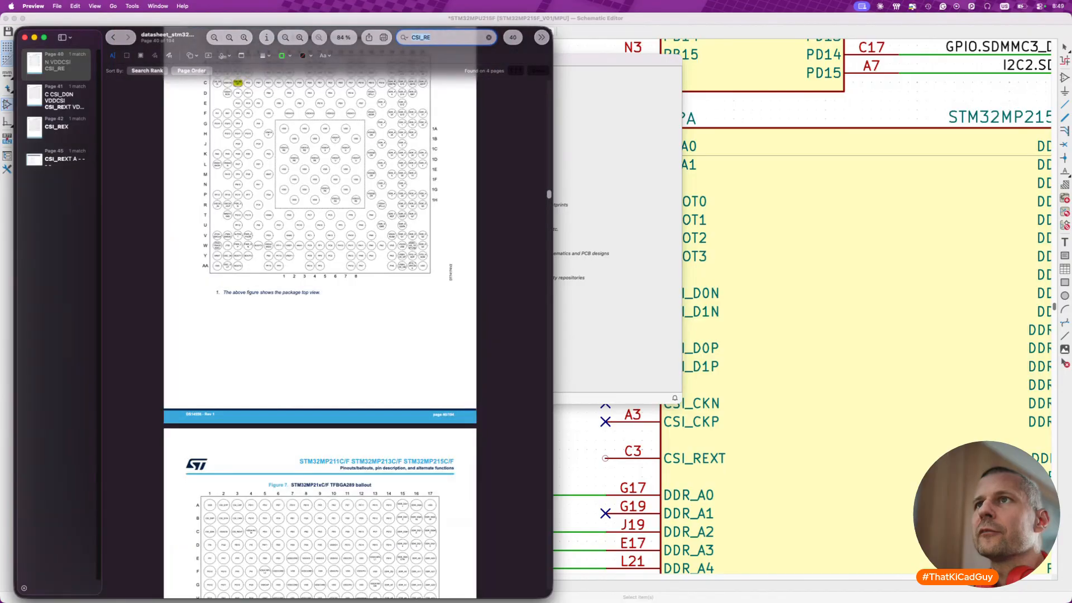
{"action": "key", "text": "Escape"}
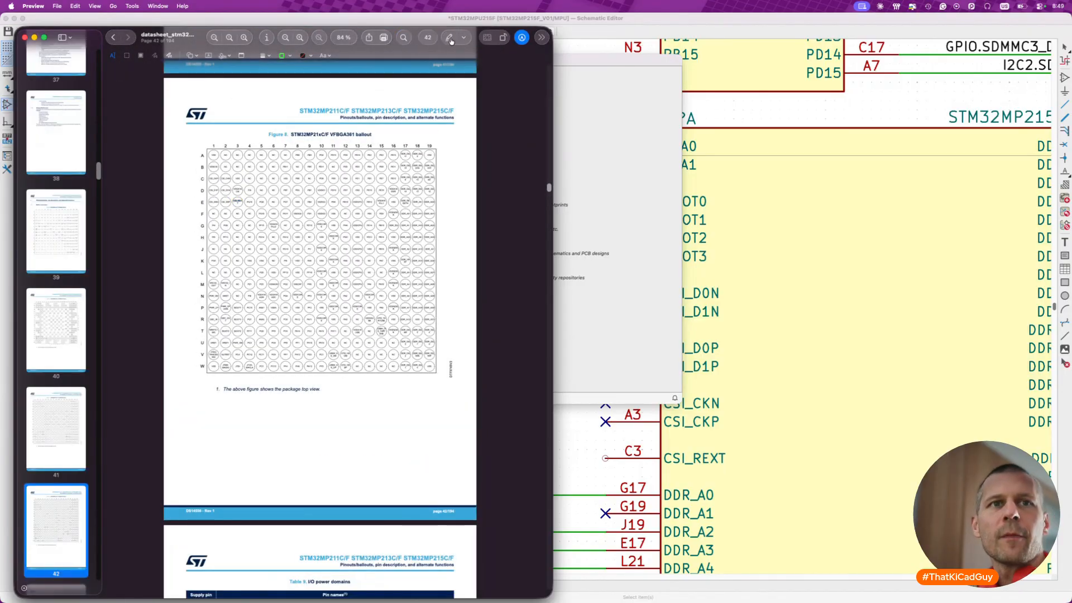
- Switch to Finder, locate datasheet_stm32mp215f.pdf in the docs folder, and return to the KiCad schematic
{"action": "key", "text": "super+Tab"}
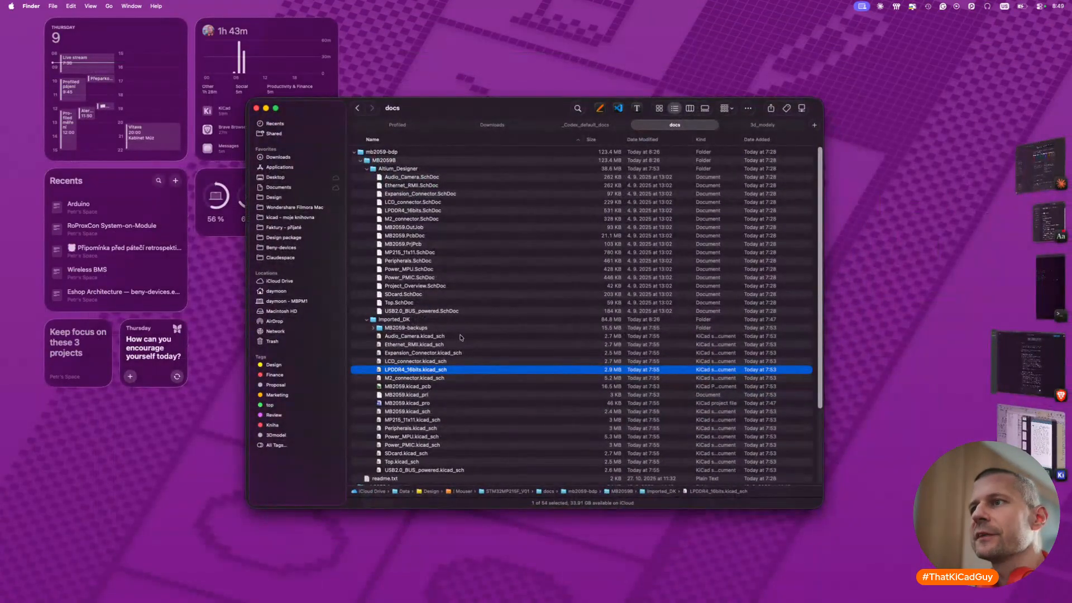
{"action": "scroll", "coordinate": [455, 229], "scroll_direction": "down", "scroll_amount": 5}
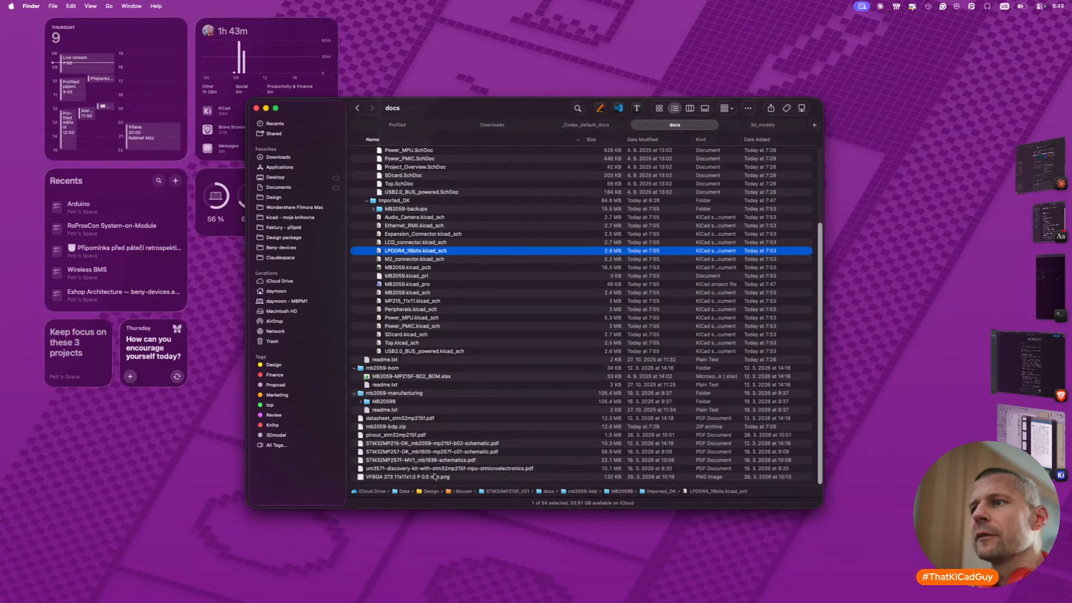
{"action": "left_click", "coordinate": [428, 419]}
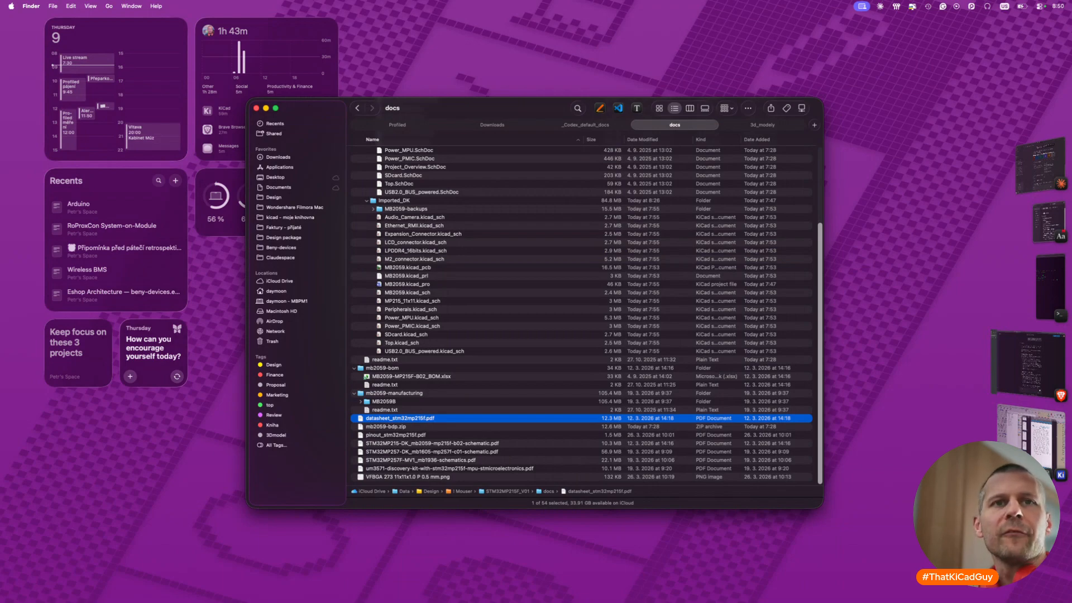
{"action": "left_click", "coordinate": [1029, 446]}
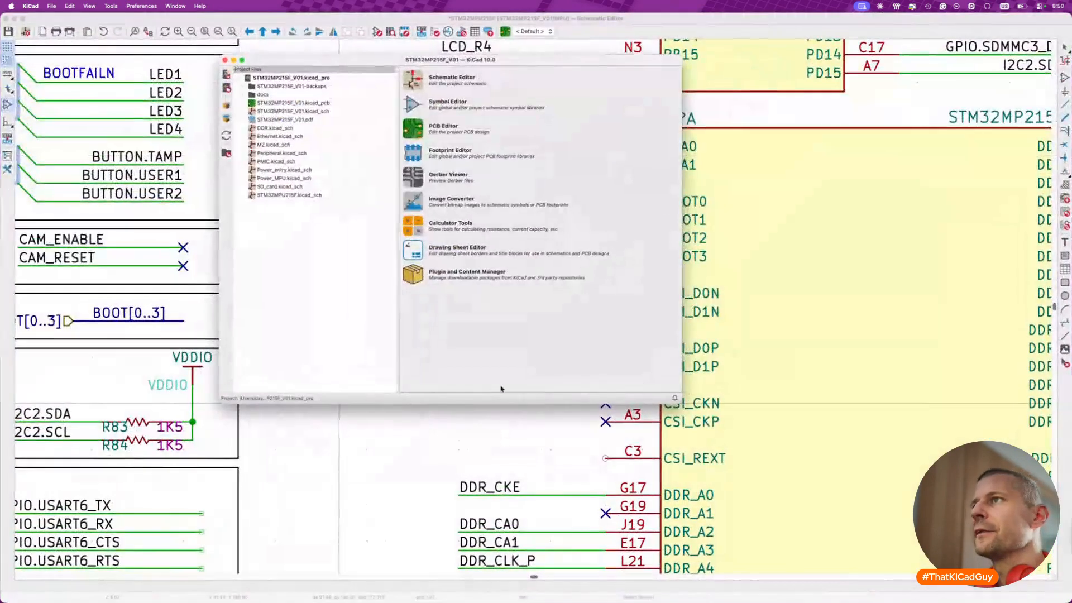
{"action": "left_click", "coordinate": [722, 23]}
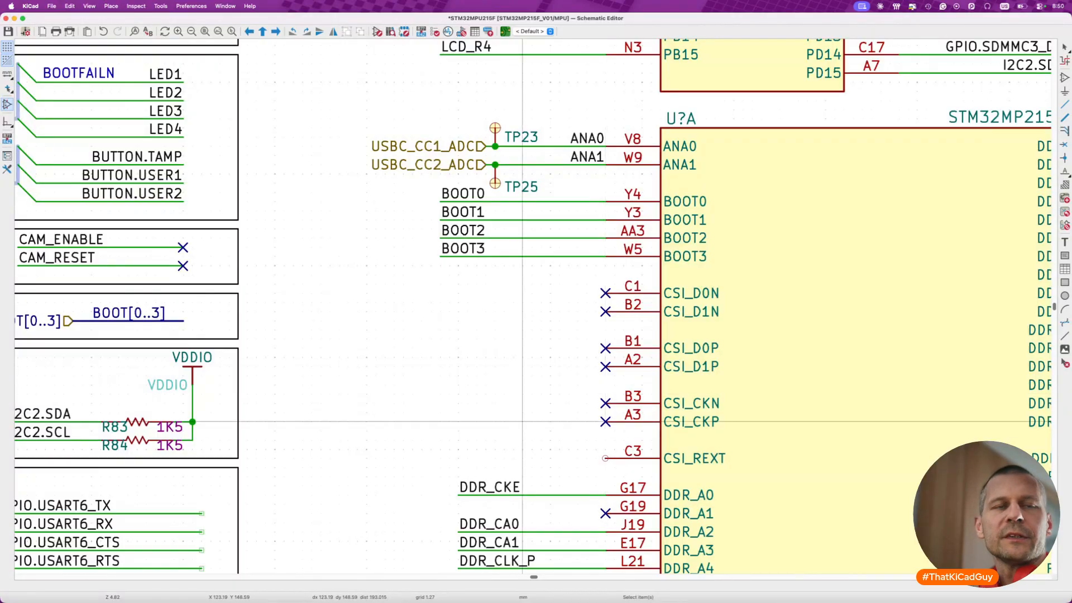
- Switch to the datasheet in Preview and magnify the VFBGA361 ballout figure
{"action": "key", "text": "super+Tab"}
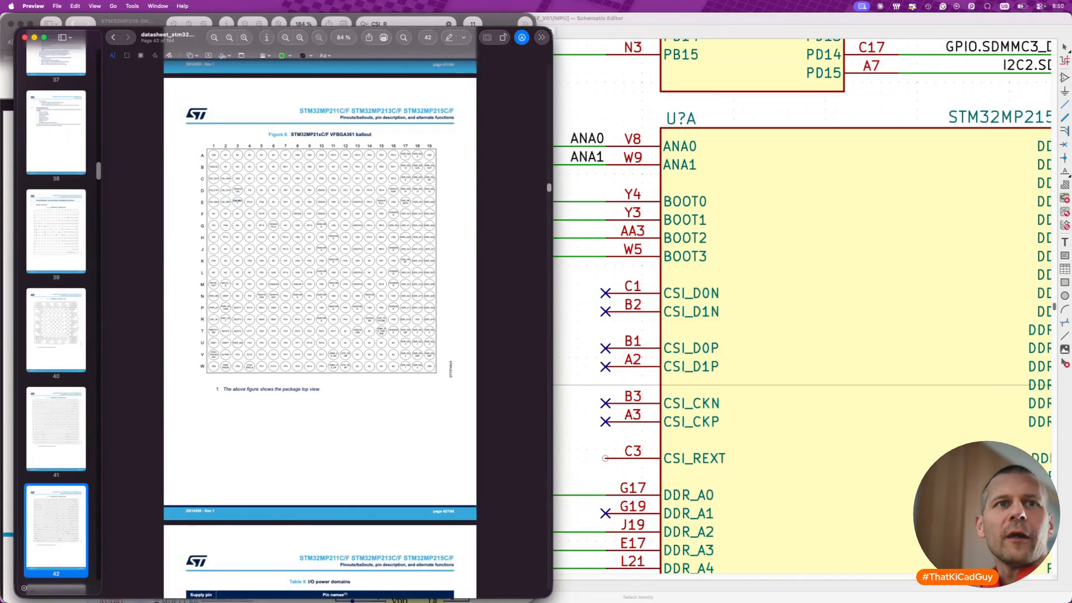
{"action": "key", "text": "grave"}
{"action": "key", "text": "grave"}
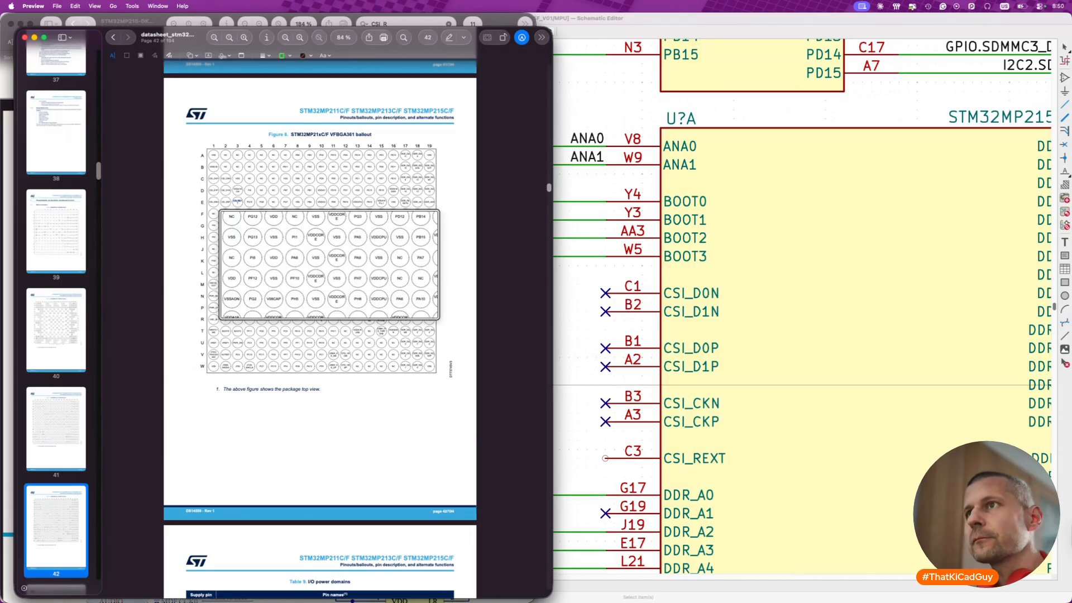
- Switch to KiCad, open the processor symbol's value field for its part number, and start a new Gemini chat in Brave
{"action": "key", "text": "super+grave"}
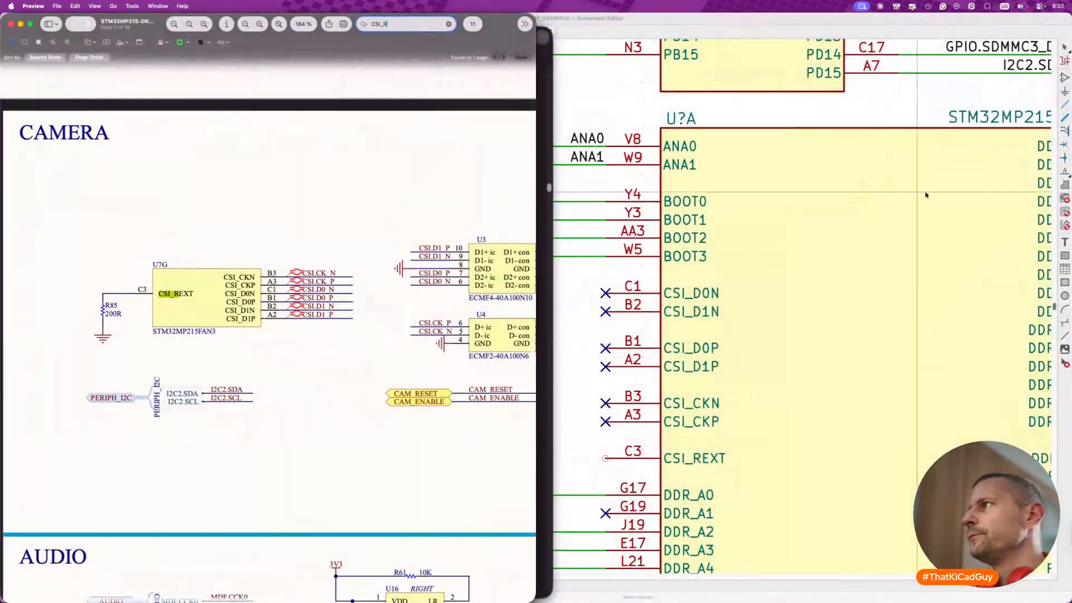
{"action": "left_click", "coordinate": [1006, 116]}
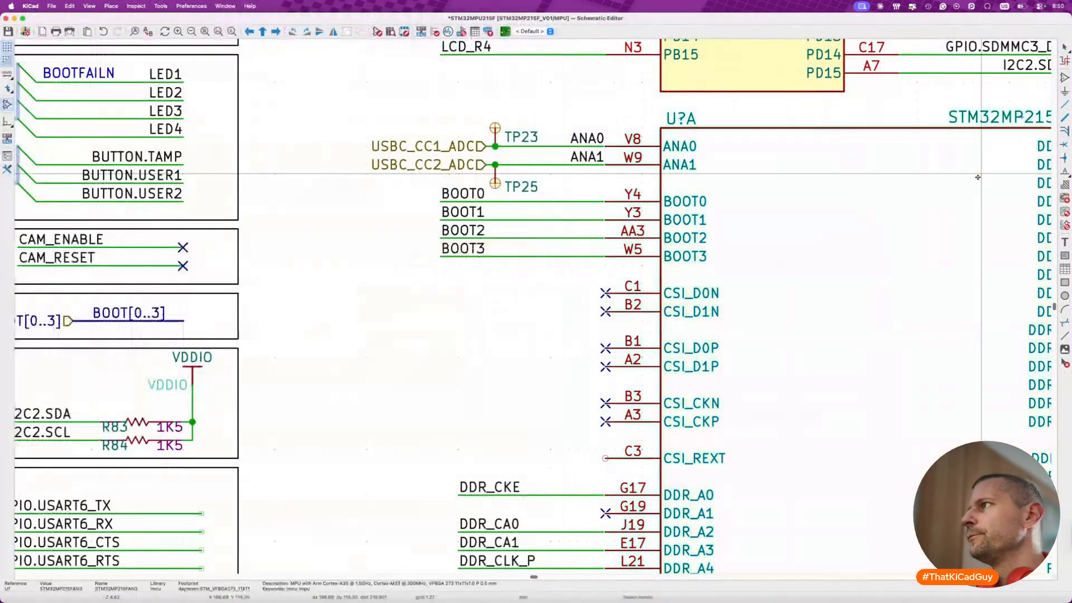
{"action": "double_click", "coordinate": [1006, 115]}
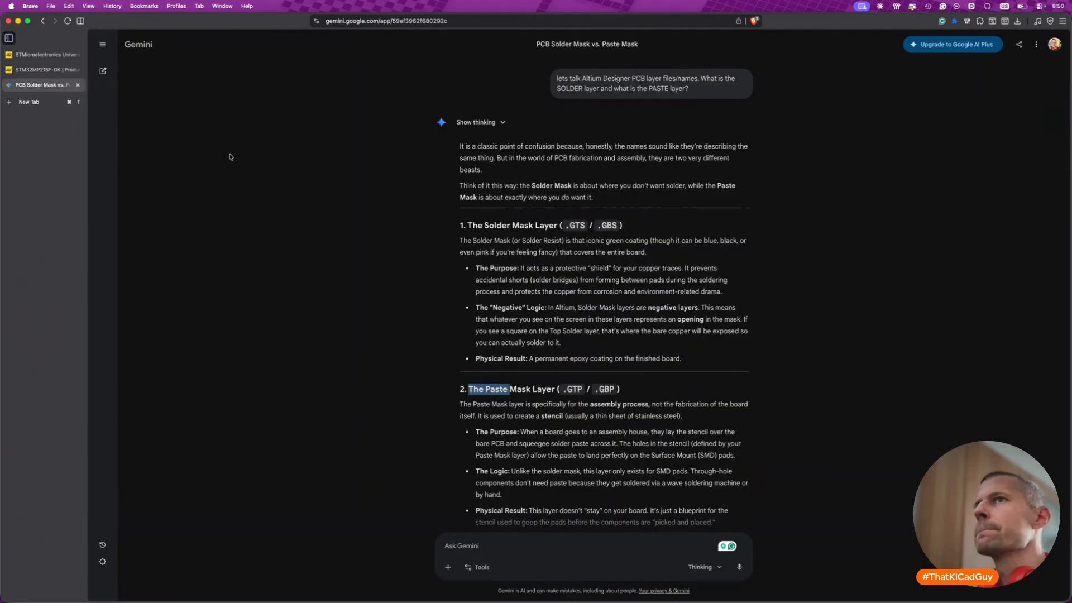
{"action": "left_click", "coordinate": [102, 45]}
{"action": "left_click", "coordinate": [118, 71]}
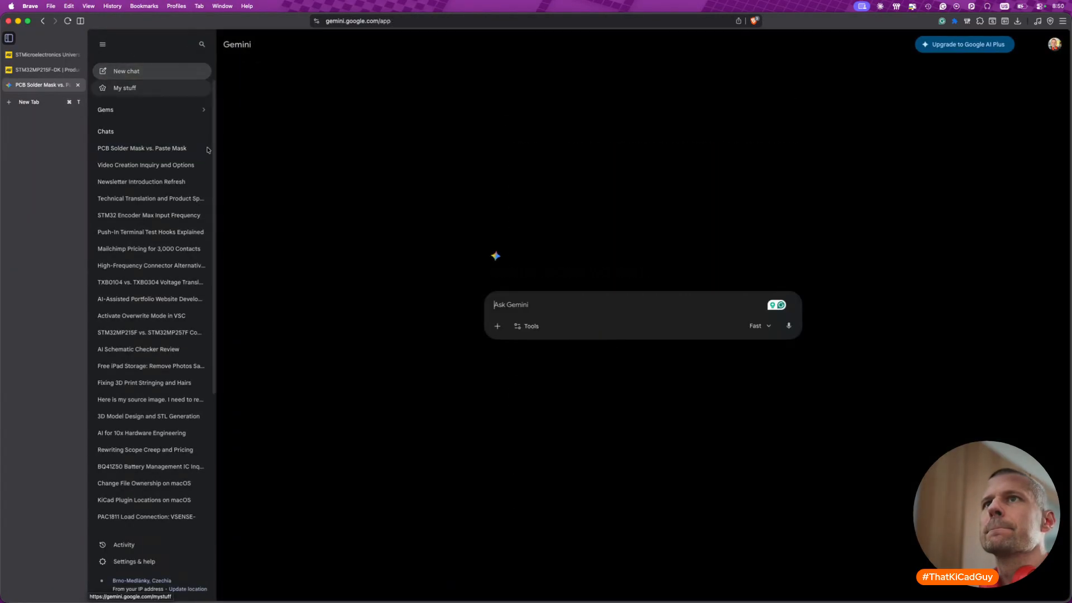
- Write the prompt "For the STM32MP215FAN3, when the CSI camera peripheral is unused, can we left the CSI_REXT port empty?"
{"action": "type", "text": "For the STM32MP215FAN3"}
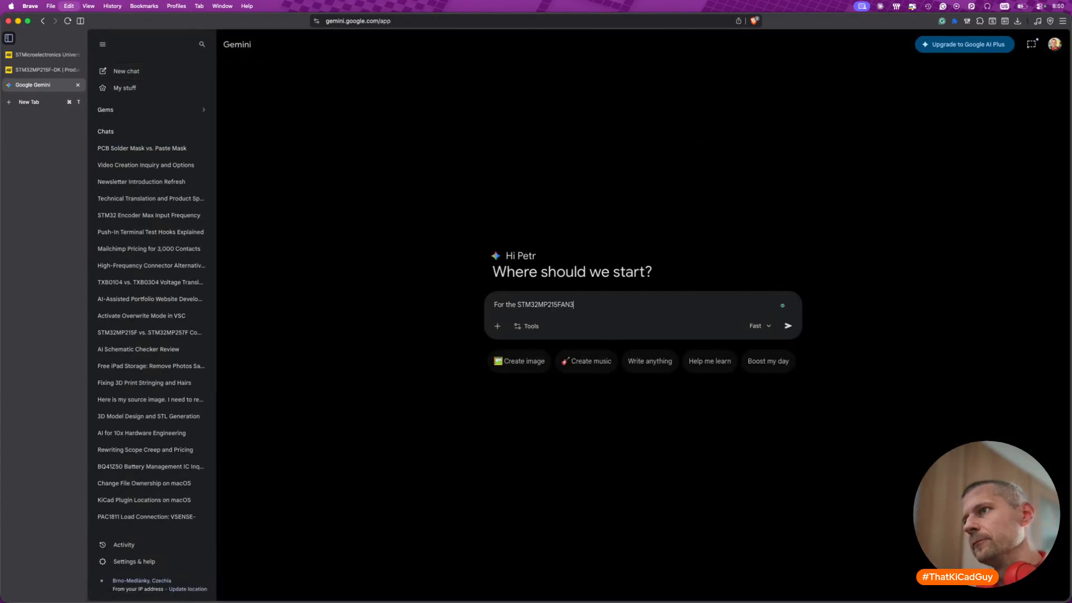
{"action": "type", "text": ", when th"}
{"action": "key", "text": "BackSpace"}
{"action": "key", "text": "BackSpace"}
{"action": "type", "text": "when t"}
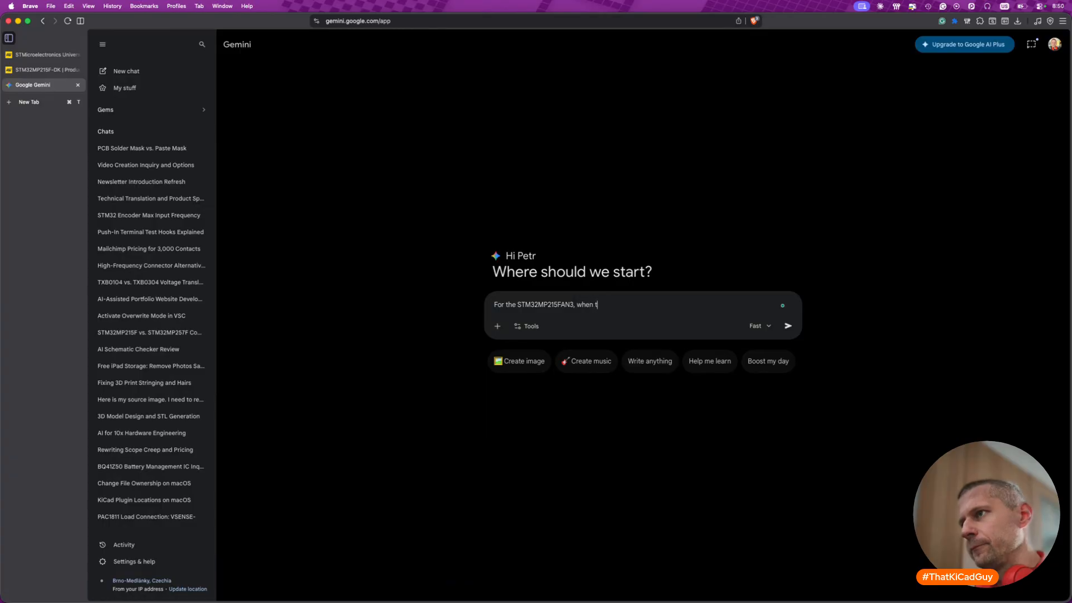
{"action": "type", "text": "he CSI camera i"}
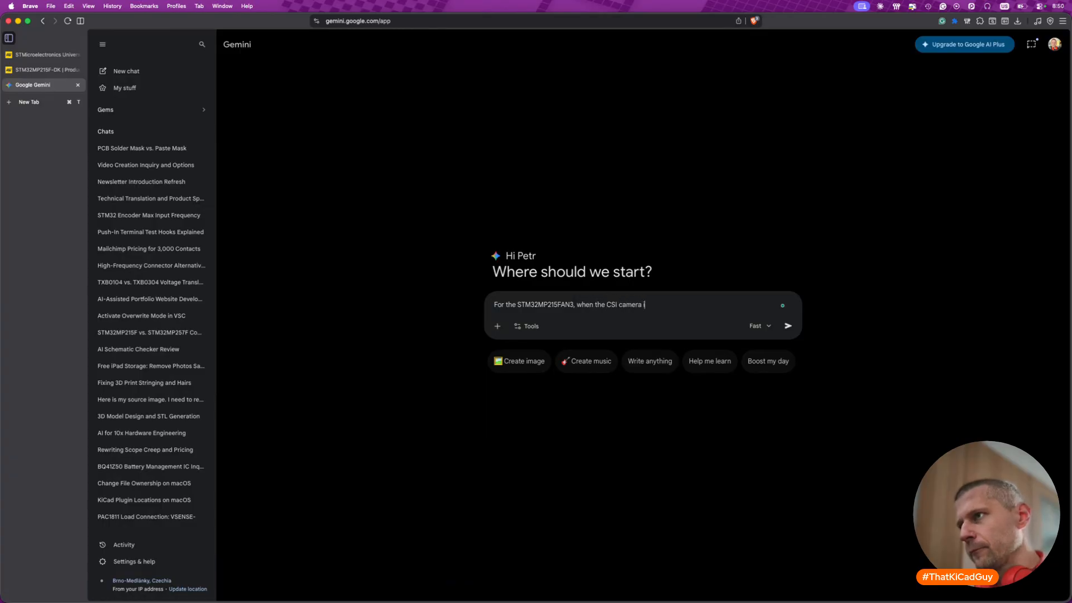
{"action": "type", "text": "nterface is"}
{"action": "key", "text": "Left"}
{"action": "key", "text": "Left"}
{"action": "key", "text": "Left"}
{"action": "key", "text": "BackSpace"}
{"action": "key", "text": "BackSpace"}
{"action": "key", "text": "BackSpace"}
{"action": "key", "text": "BackSpace"}
{"action": "key", "text": "BackSpace"}
{"action": "key", "text": "BackSpace"}
{"action": "key", "text": "BackSpace"}
{"action": "key", "text": "BackSpace"}
{"action": "key", "text": "BackSpace"}
{"action": "type", "text": "peripheral"}
{"action": "key", "text": "Right"}
{"action": "key", "text": "Right"}
{"action": "key", "text": "Right"}
{"action": "key", "text": "Right"}
{"action": "type", "text": "unused, can we "}
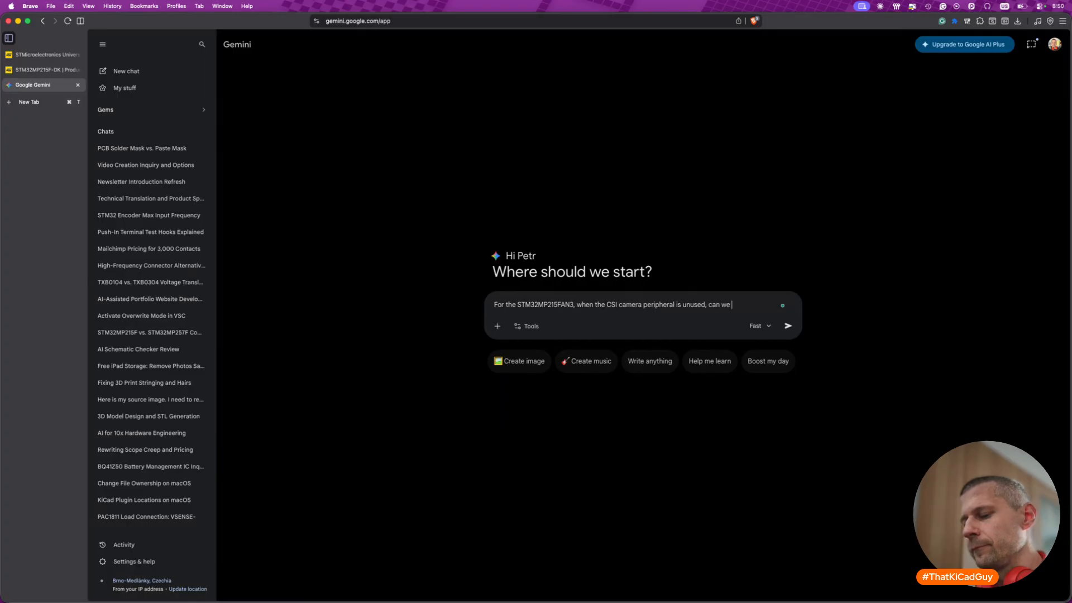
{"action": "type", "text": "left th"}
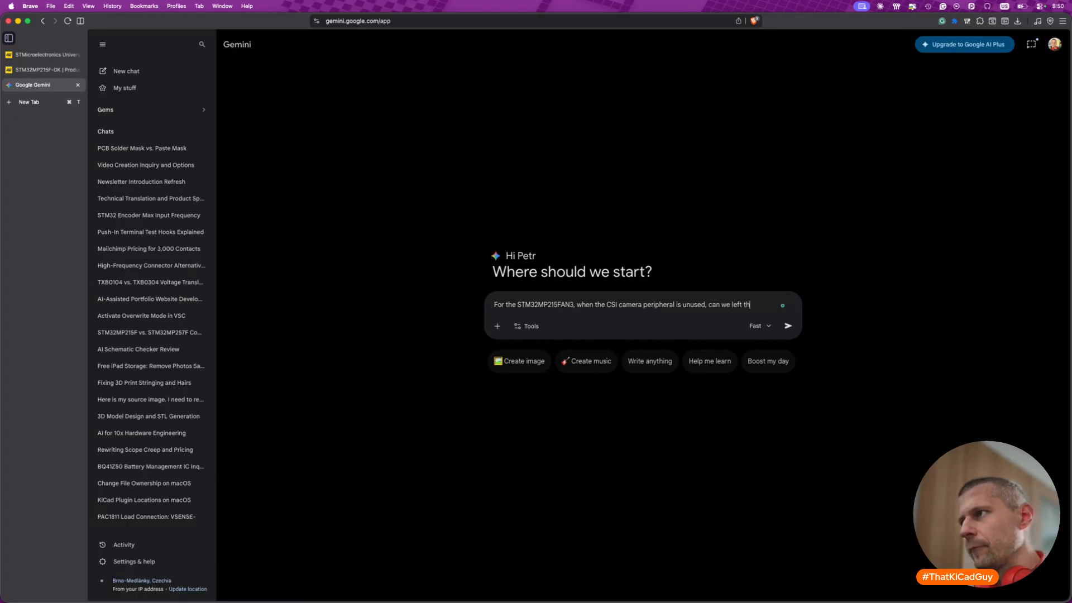
{"action": "type", "text": "e CSI_REXT port empty?"}
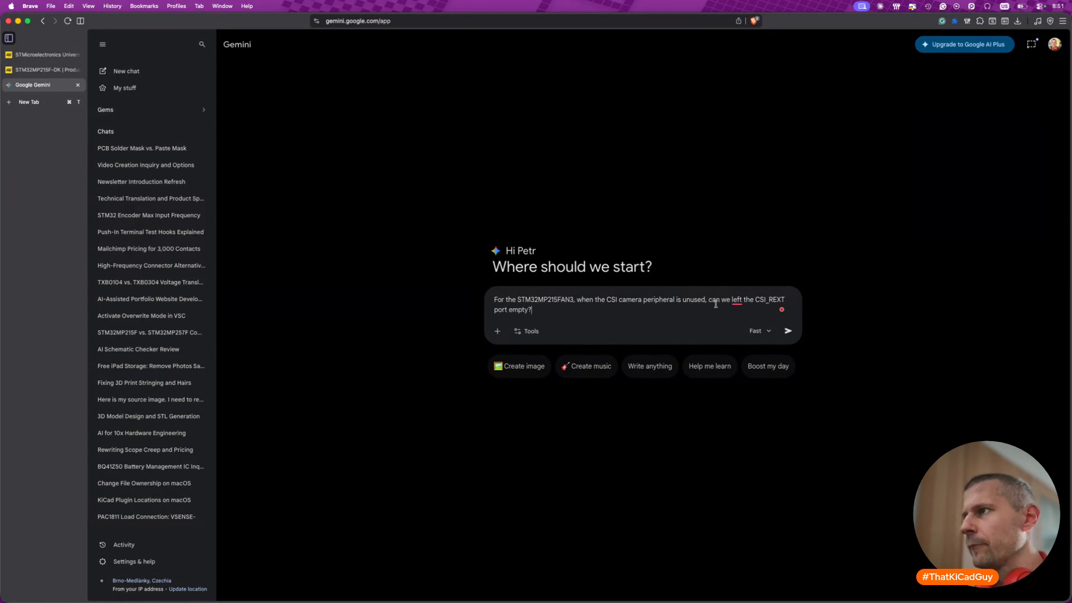
- Accept the grammar suggestion "leave" in the prompt and send it to Gemini
{"action": "mouse_move", "coordinate": [737, 302]}
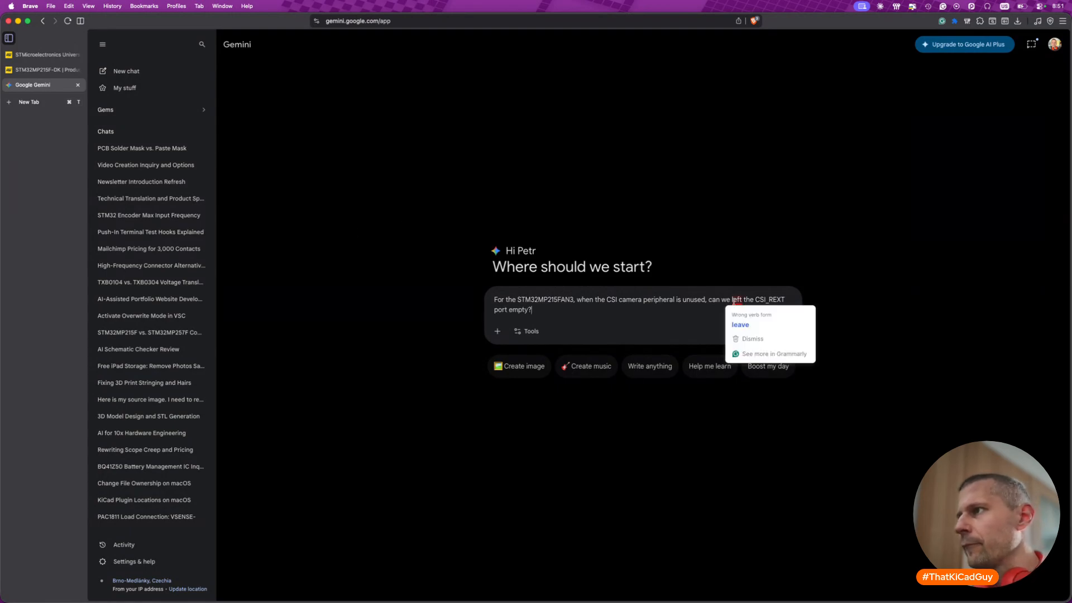
{"action": "left_click", "coordinate": [741, 324]}
{"action": "left_click", "coordinate": [789, 333]}
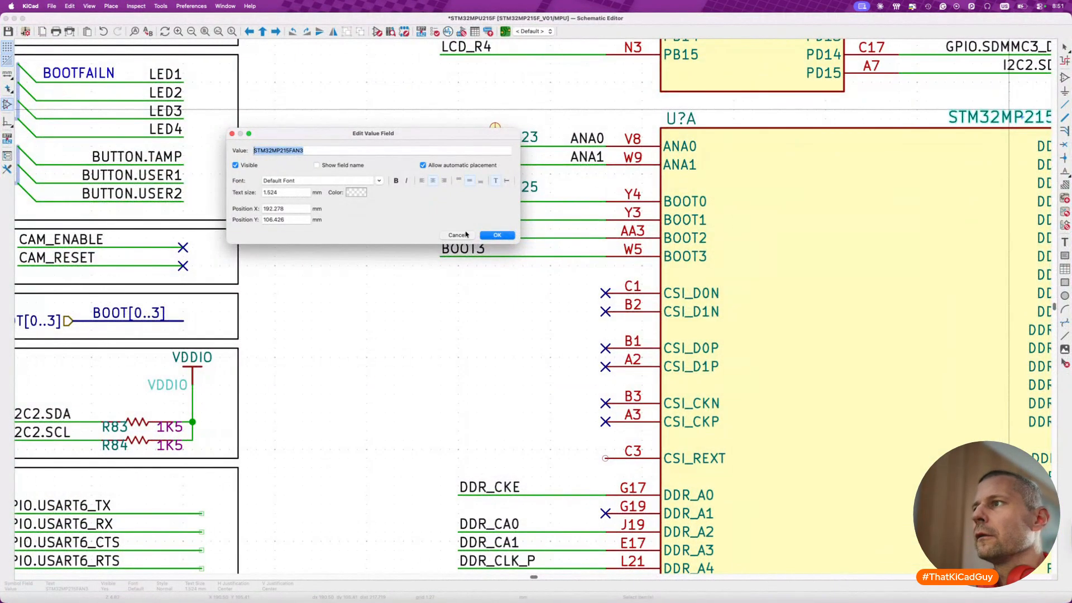
- Dismiss the value field edit in KiCad, read Gemini's advice on the unused CSI_REXT pin, and return to the schematic
{"action": "left_click", "coordinate": [459, 235]}
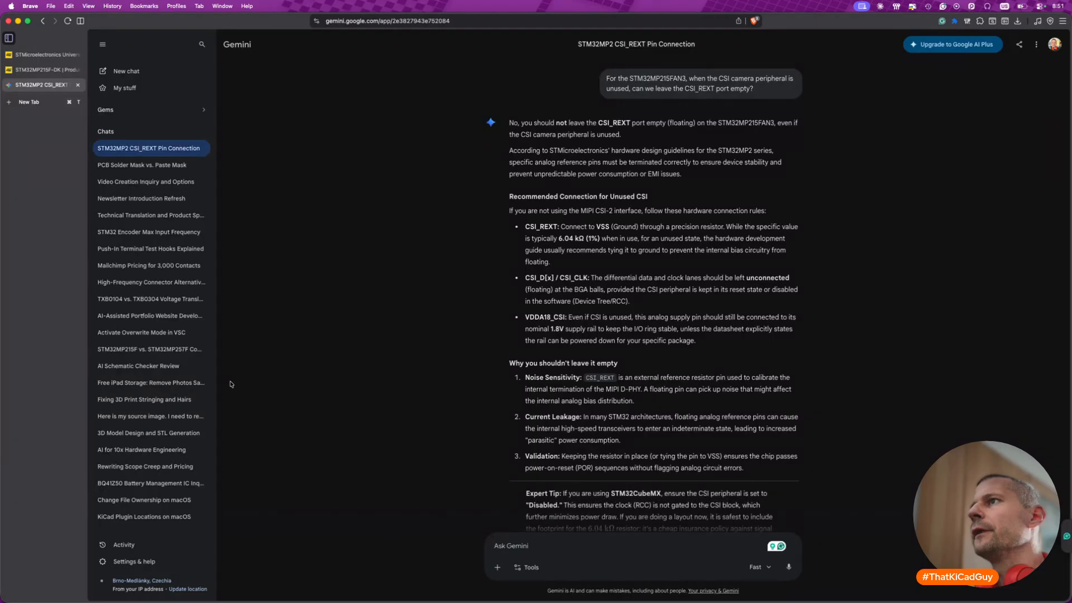
{"action": "left_click_drag", "start_coordinate": [530, 123], "coordinate": [633, 133]}
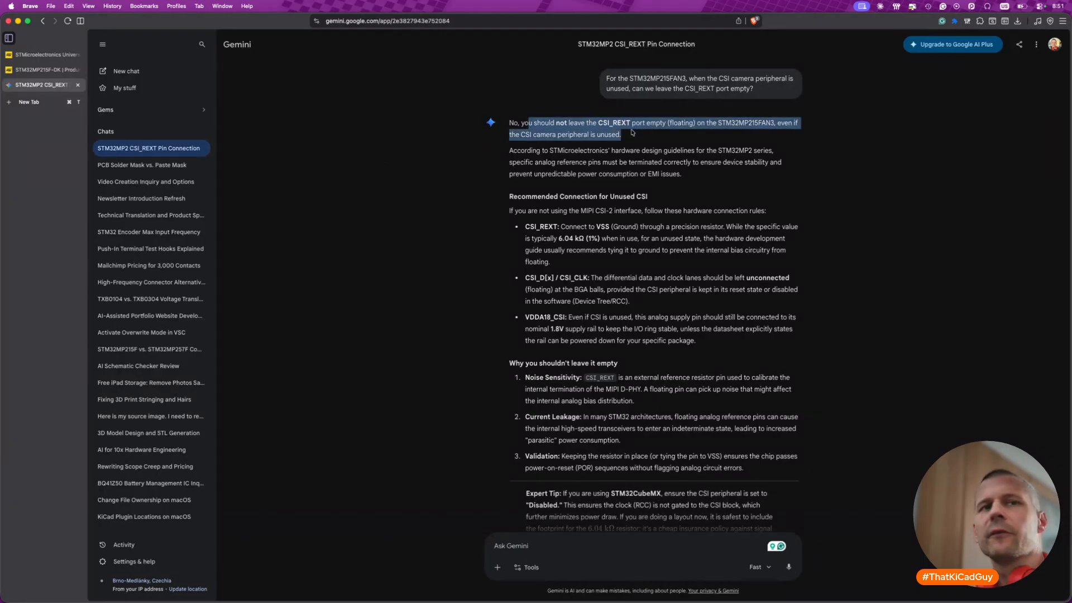
{"action": "key", "text": "super+Tab"}
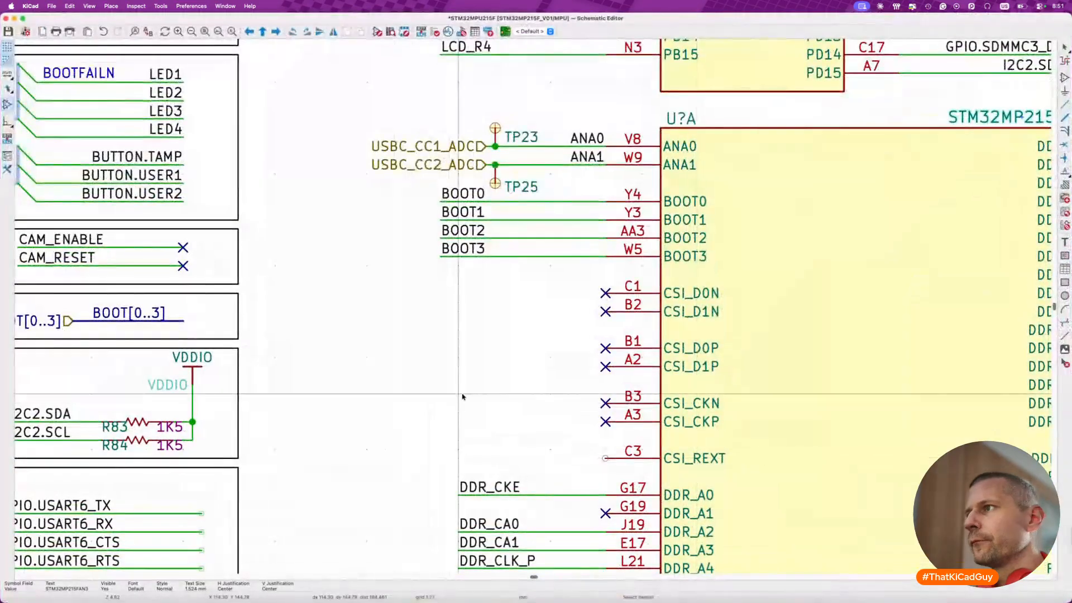
- Duplicate resistor R95 with its ground symbol, place the copy beside the processor's CSI_REXT pin, and wire it to that pin
{"action": "scroll", "coordinate": [598, 439], "scroll_direction": "down", "scroll_amount": 5}
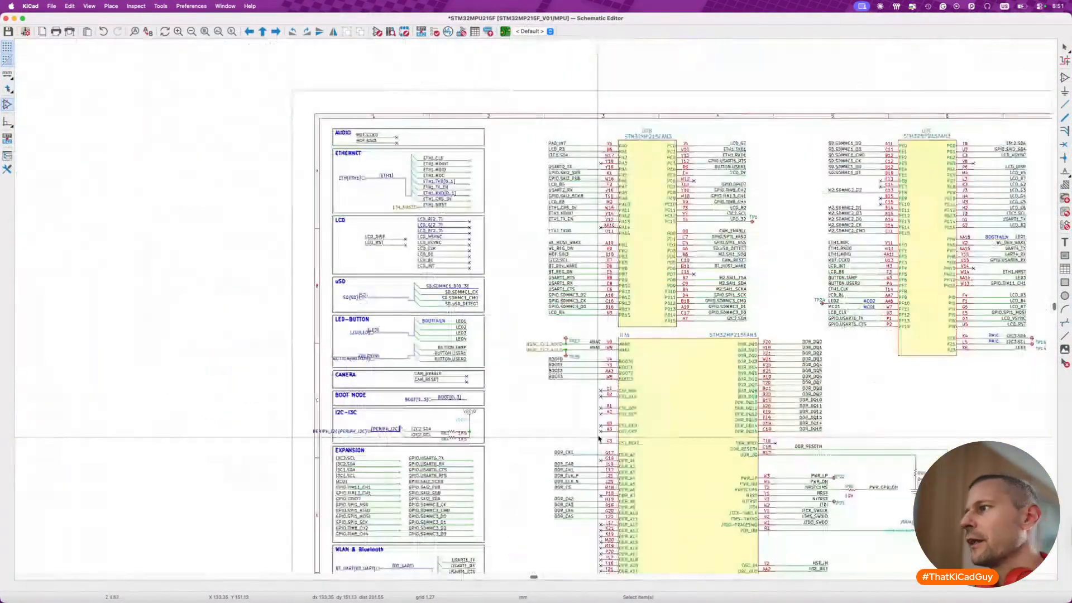
{"action": "scroll", "coordinate": [598, 439], "scroll_direction": "up", "scroll_amount": 2}
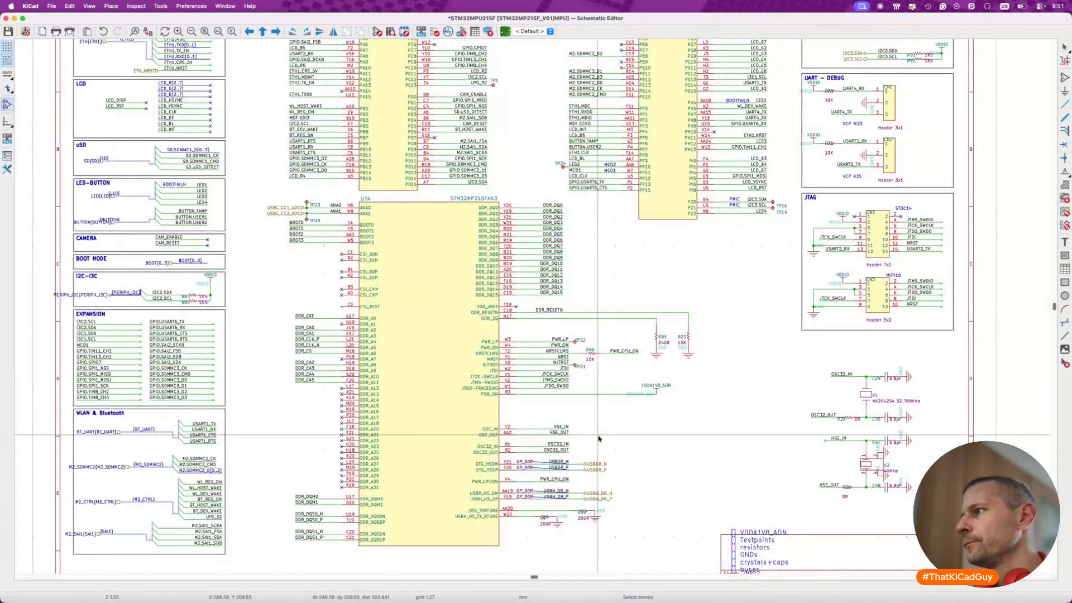
{"action": "scroll", "coordinate": [655, 353], "scroll_direction": "up", "scroll_amount": 3}
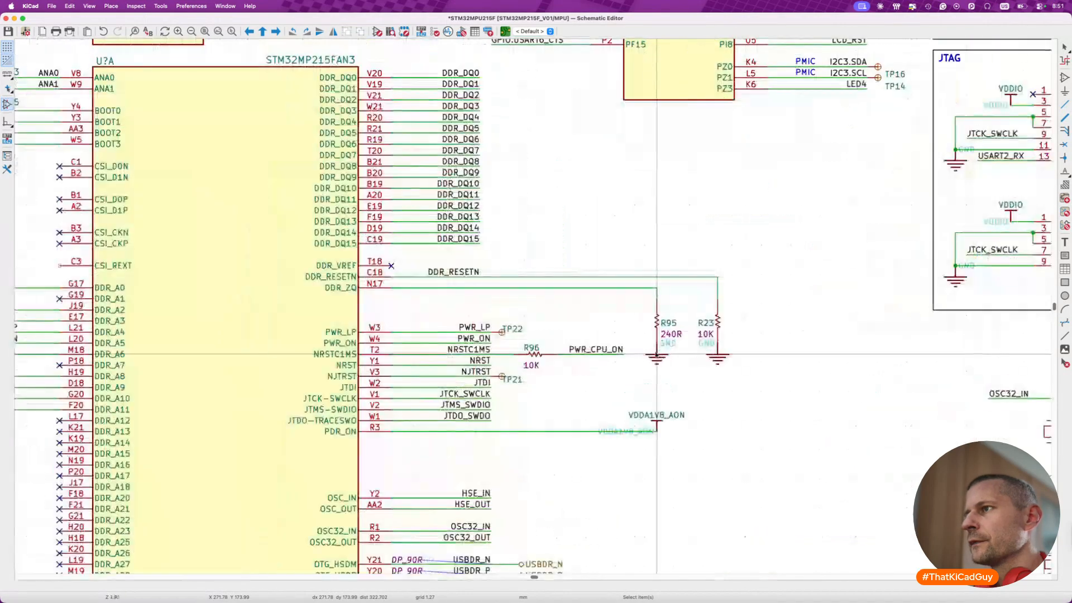
{"action": "left_click_drag", "start_coordinate": [645, 287], "coordinate": [694, 381]}
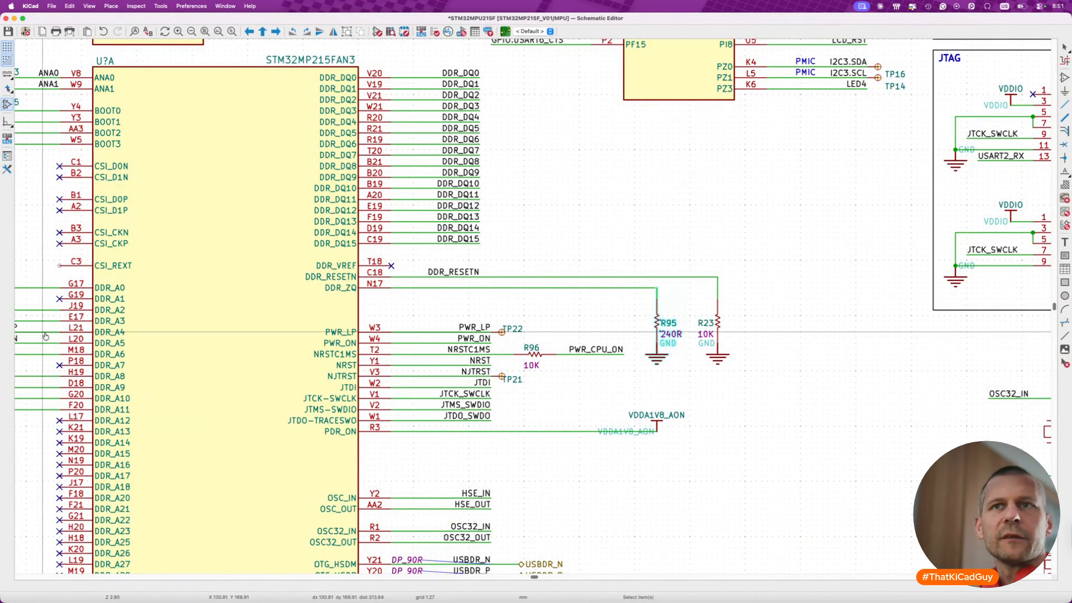
{"action": "key", "text": "super+Tab"}
{"action": "key", "text": "super+Tab"}
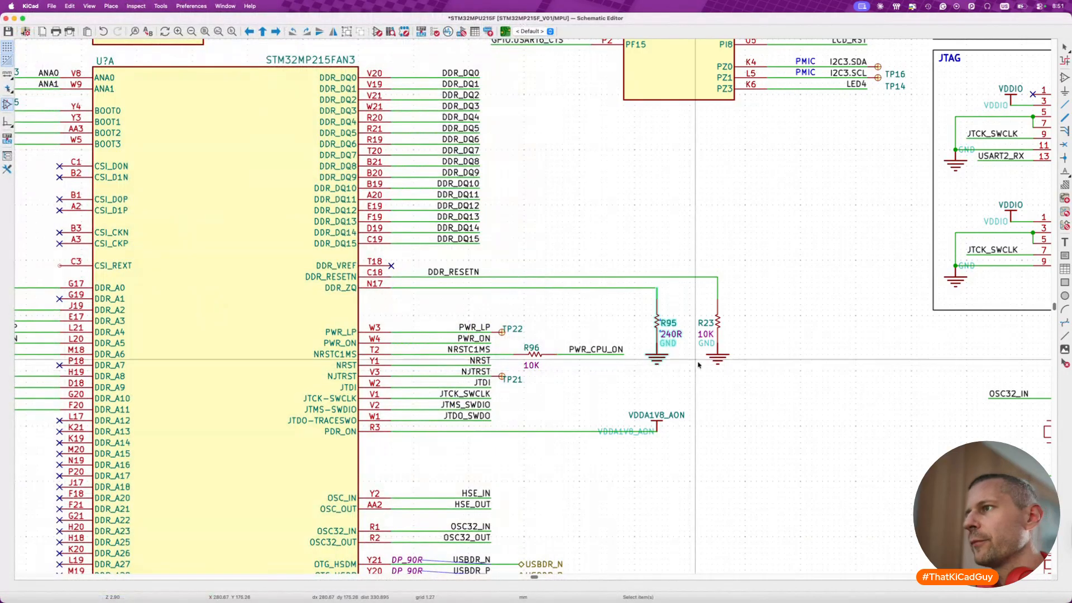
{"action": "key", "text": "super+d"}
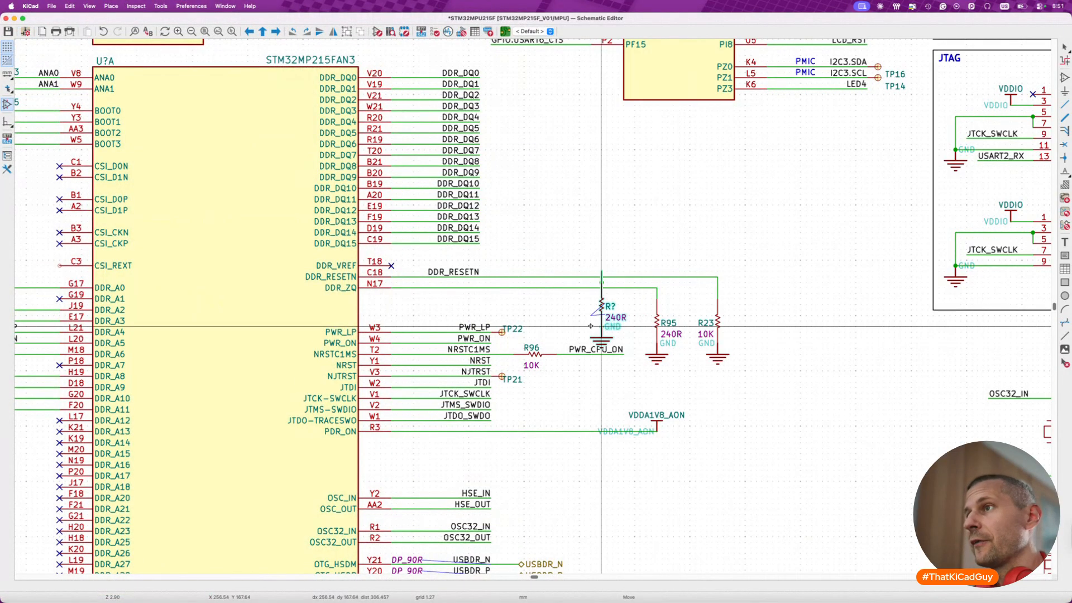
{"action": "scroll", "coordinate": [587, 324], "scroll_direction": "left", "scroll_amount": 10}
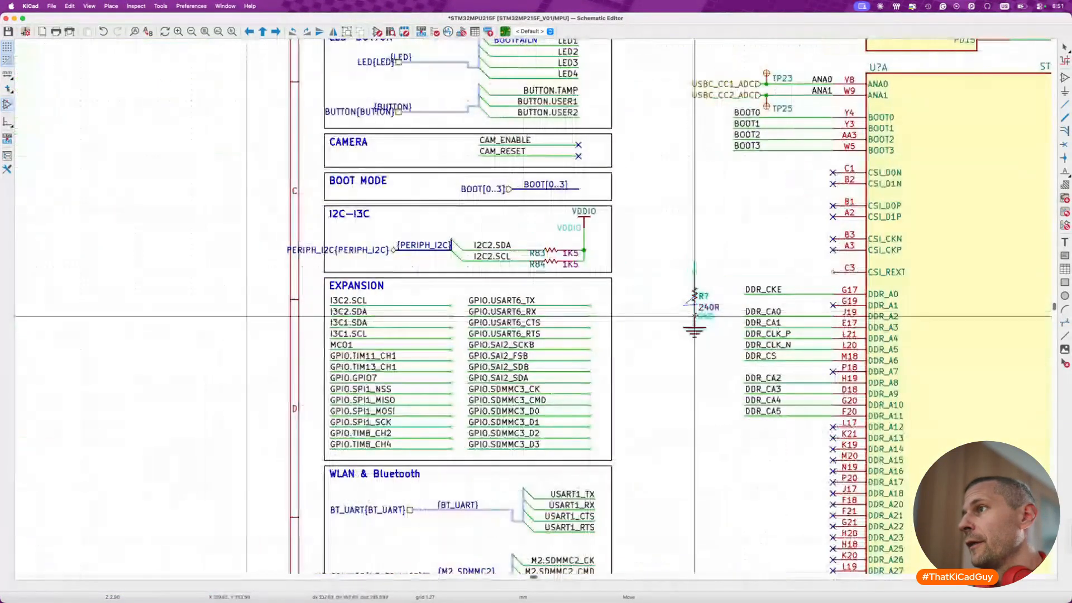
{"action": "left_click", "coordinate": [697, 326]}
{"action": "key", "text": "w"}
{"action": "left_click", "coordinate": [695, 285]}
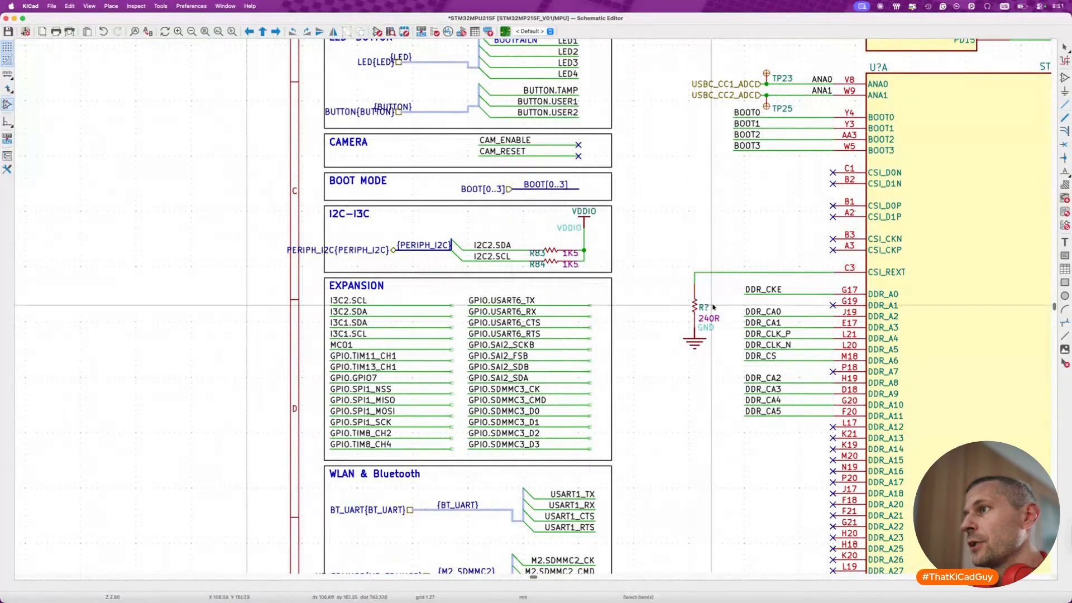
- Set the ALTIUM_VALUE of the new CSI_REXT resistor to 200R
{"action": "double_click", "coordinate": [716, 317]}
{"action": "type", "text": "200R"}
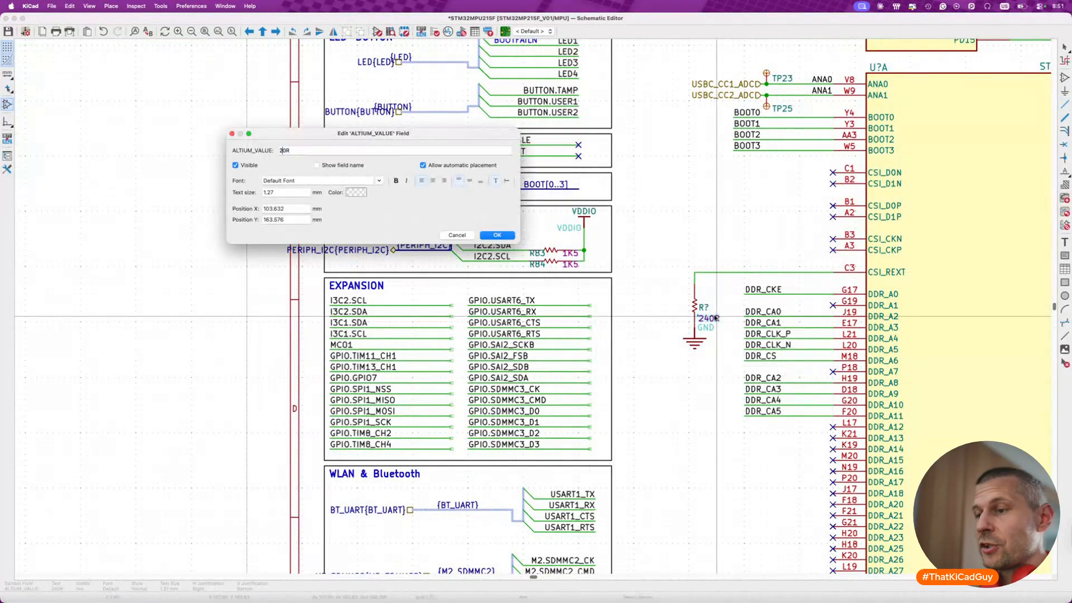
{"action": "key", "text": "Return"}
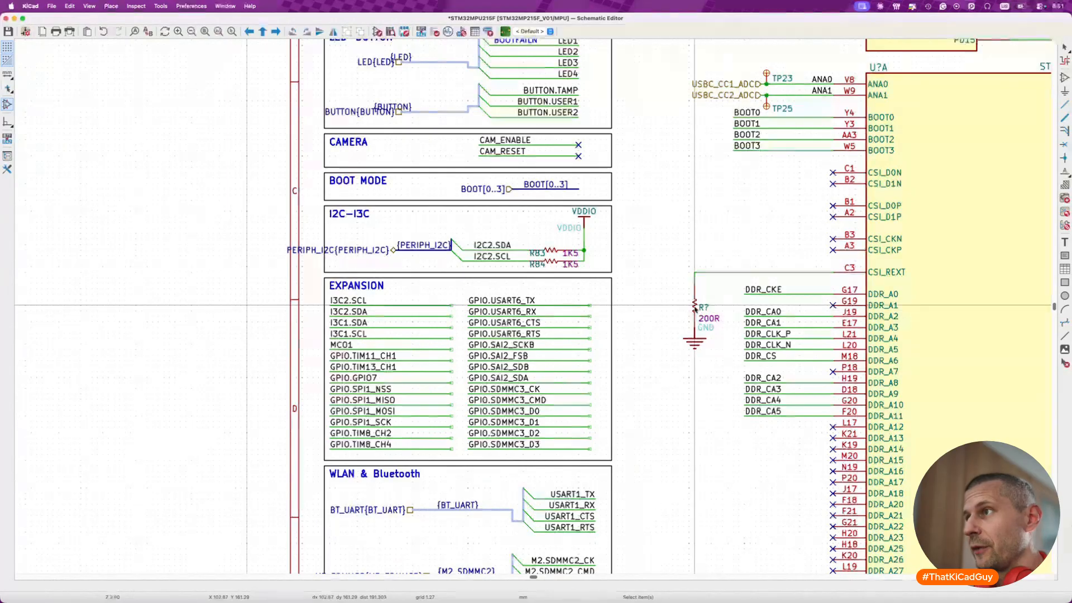
- Set the CSI_REXT resistor's manufacturer part number to RC0201FR-07200RL and its description to Resistor,200R,0201,1%,1/20W
{"action": "double_click", "coordinate": [695, 306]}
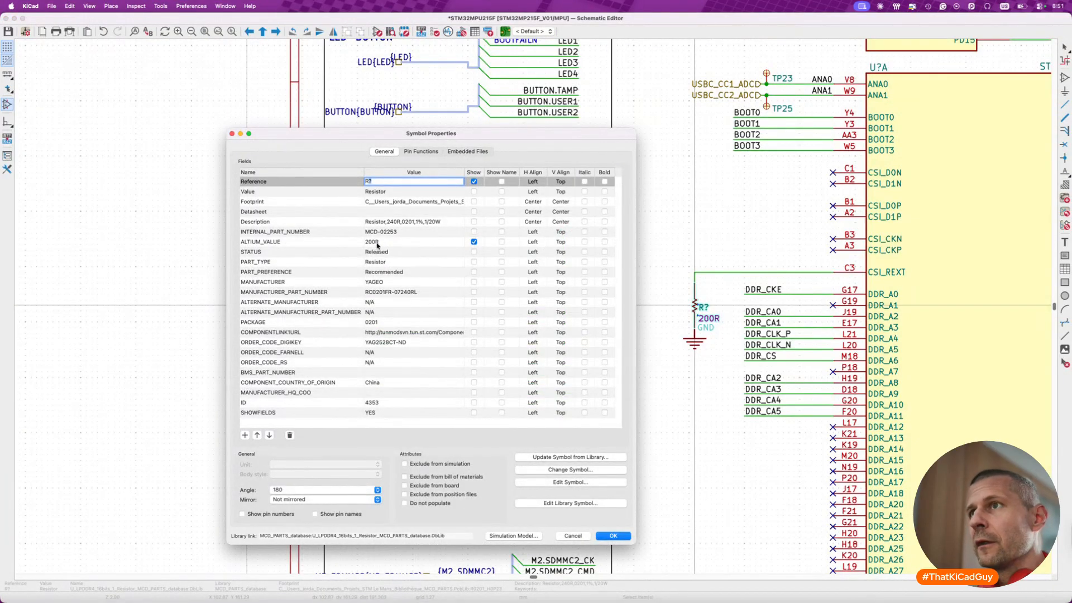
{"action": "left_click", "coordinate": [407, 292]}
{"action": "key", "text": "BackSpace"}
{"action": "type", "text": "0"}
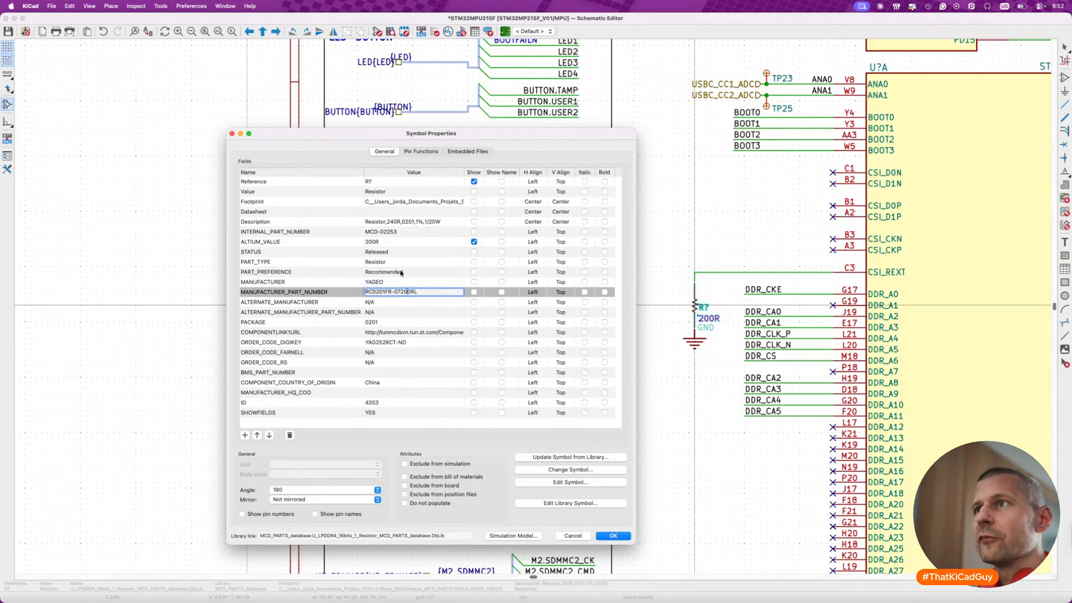
{"action": "left_click", "coordinate": [392, 221]}
{"action": "left_click", "coordinate": [393, 221]}
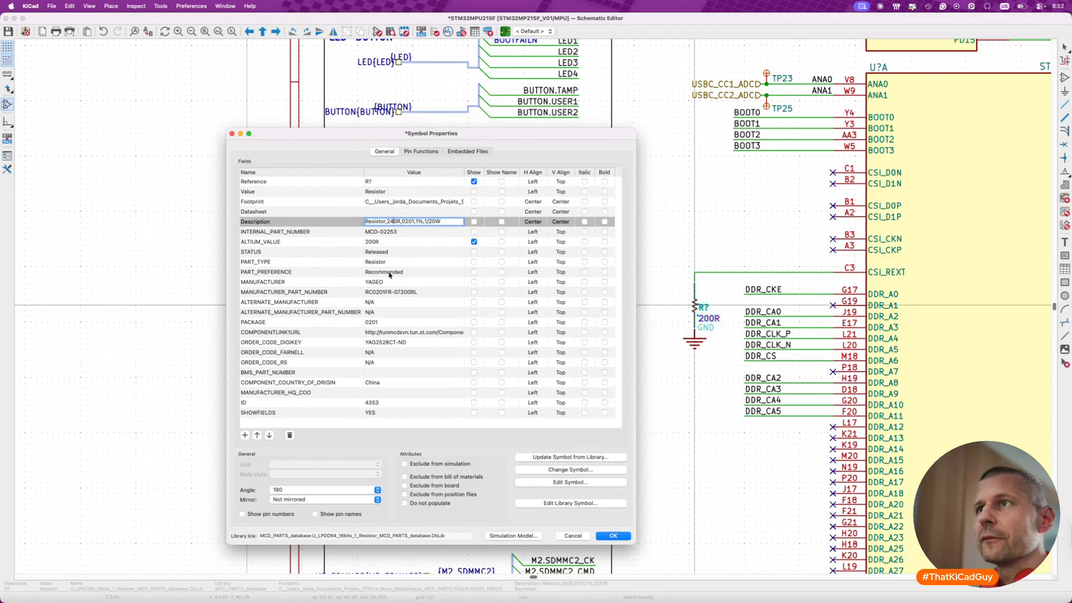
{"action": "key", "text": "BackSpace"}
{"action": "type", "text": "0"}
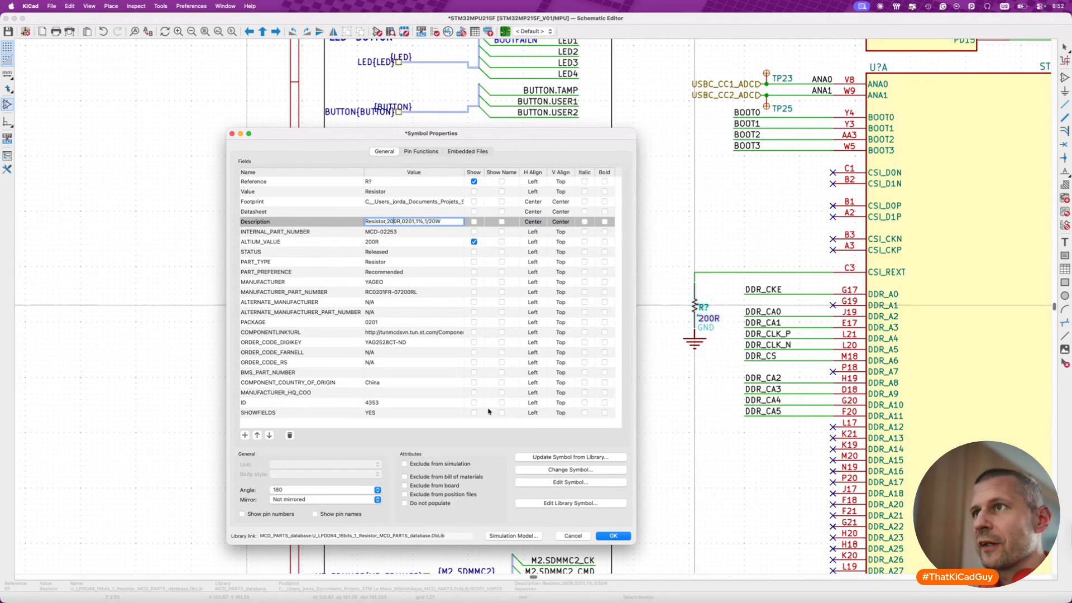
{"action": "left_click", "coordinate": [613, 536]}
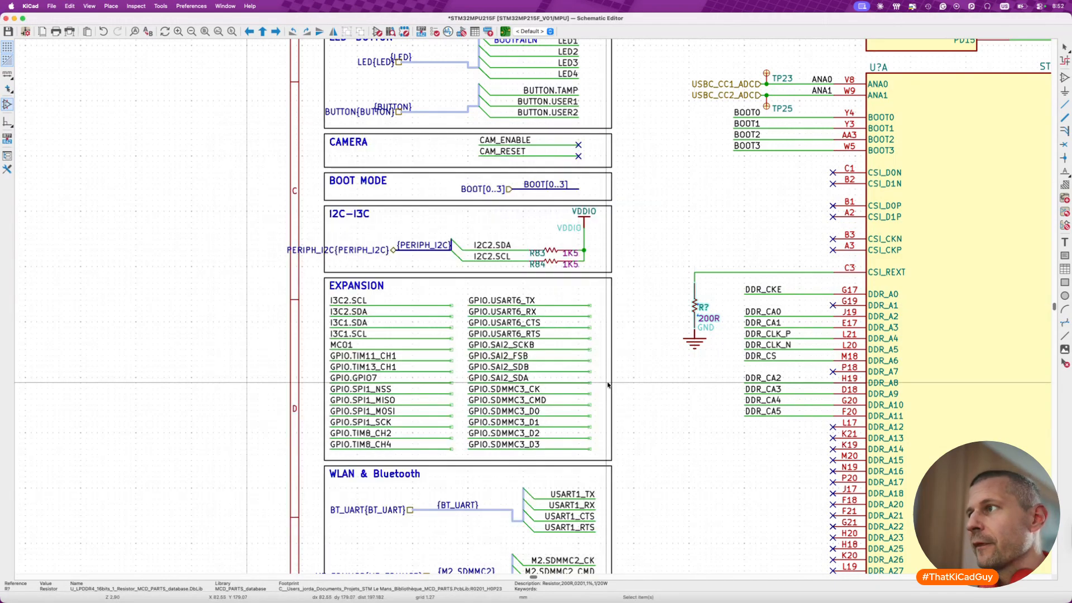
- Save the MPU schematic and go up to the root sheet with the ToDo list
{"action": "key", "text": "super+s"}
{"action": "scroll", "coordinate": [681, 341], "scroll_direction": "down", "scroll_amount": 3}
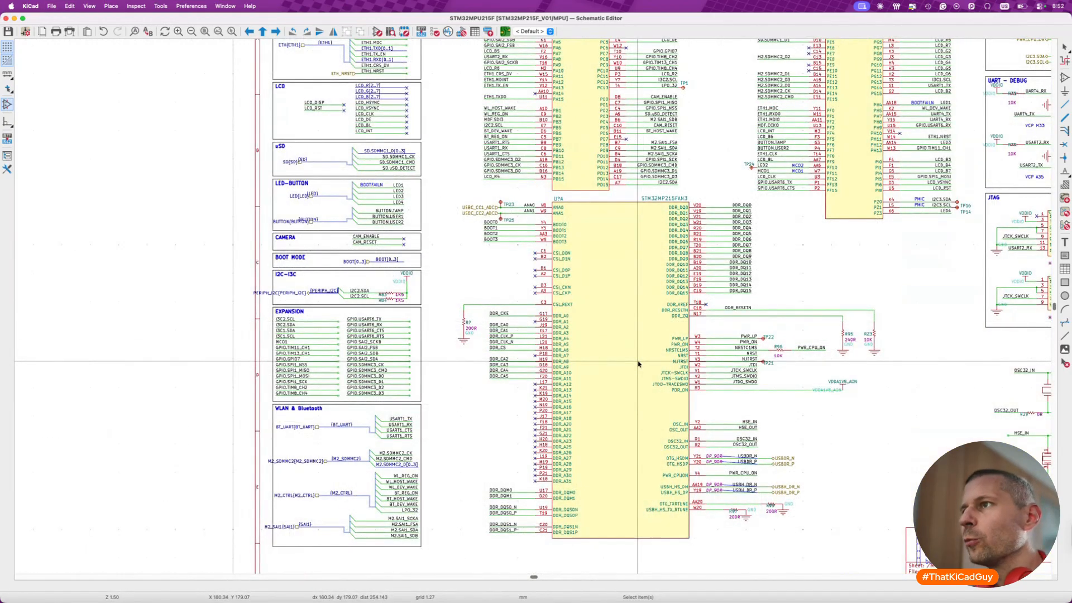
{"action": "scroll", "coordinate": [639, 363], "scroll_direction": "down", "scroll_amount": 2}
{"action": "key", "text": "super+s"}
{"action": "key", "text": "alt+BackSpace"}
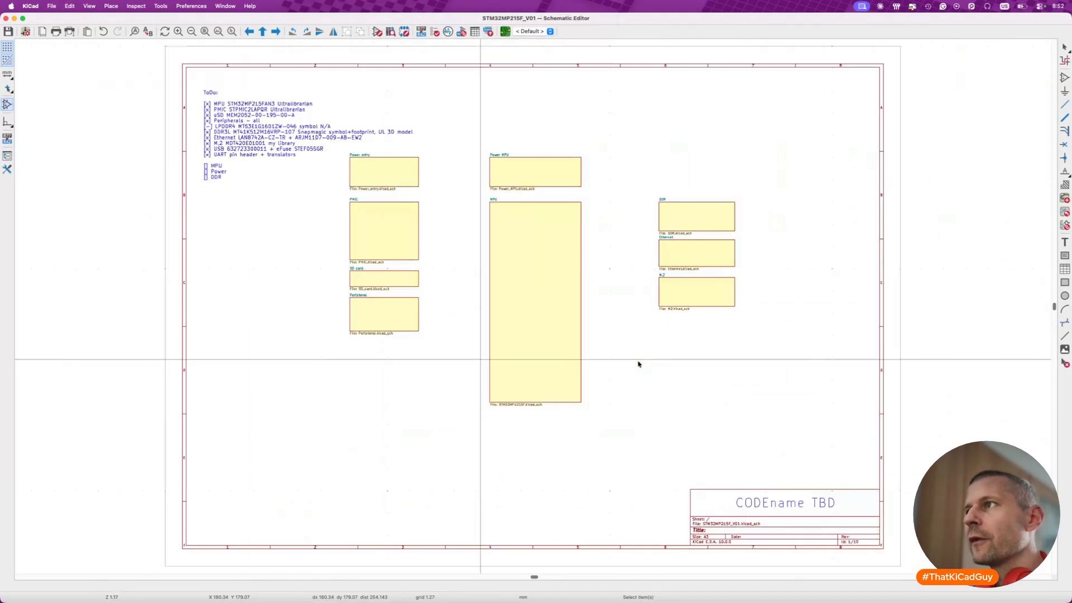
{"action": "scroll", "coordinate": [640, 364], "scroll_direction": "up", "scroll_amount": 1}
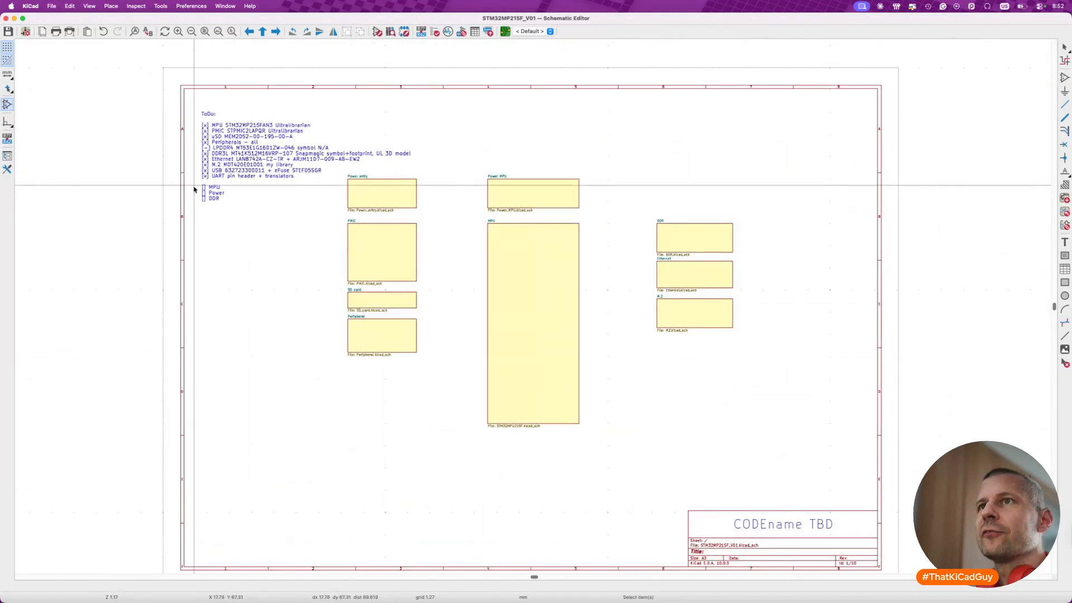
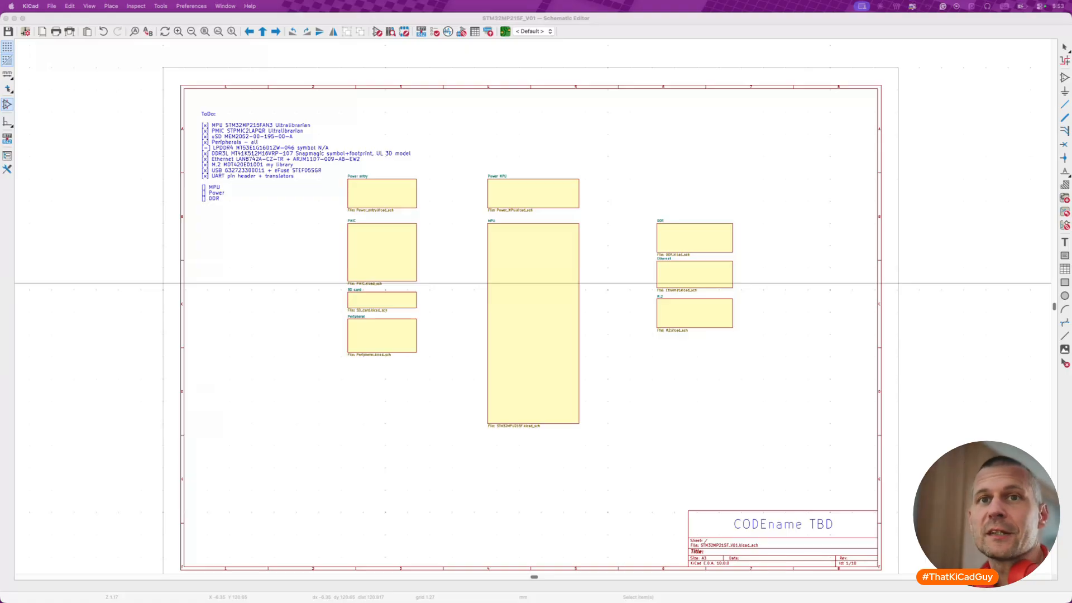
- Open the DDR sheet from the root schematic to reach the existing LPDDR4 circuitry beside its frame
{"action": "left_click", "coordinate": [728, 404]}
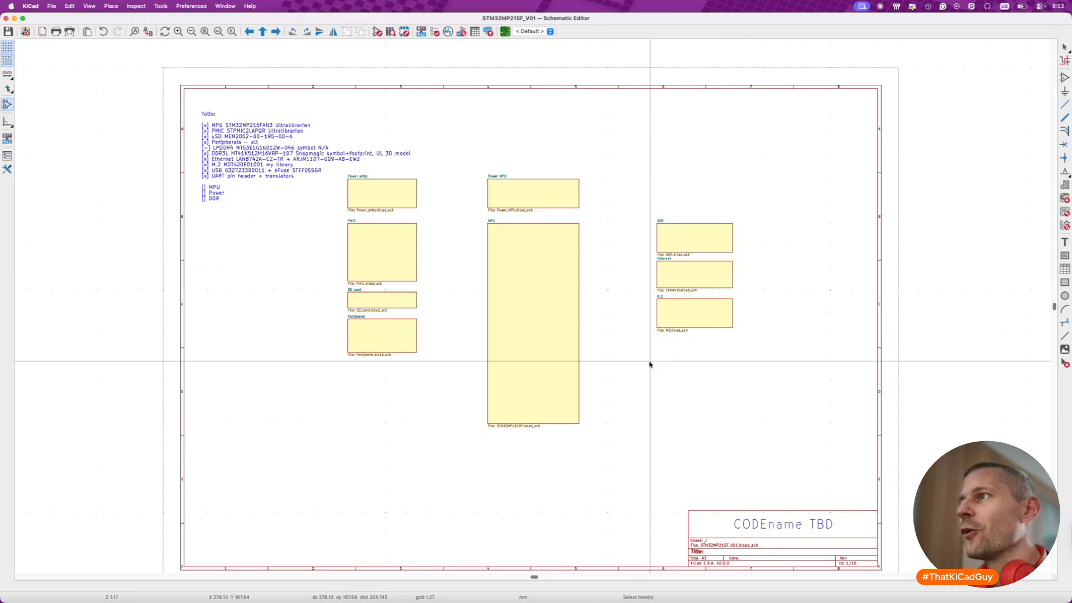
{"action": "double_click", "coordinate": [701, 244]}
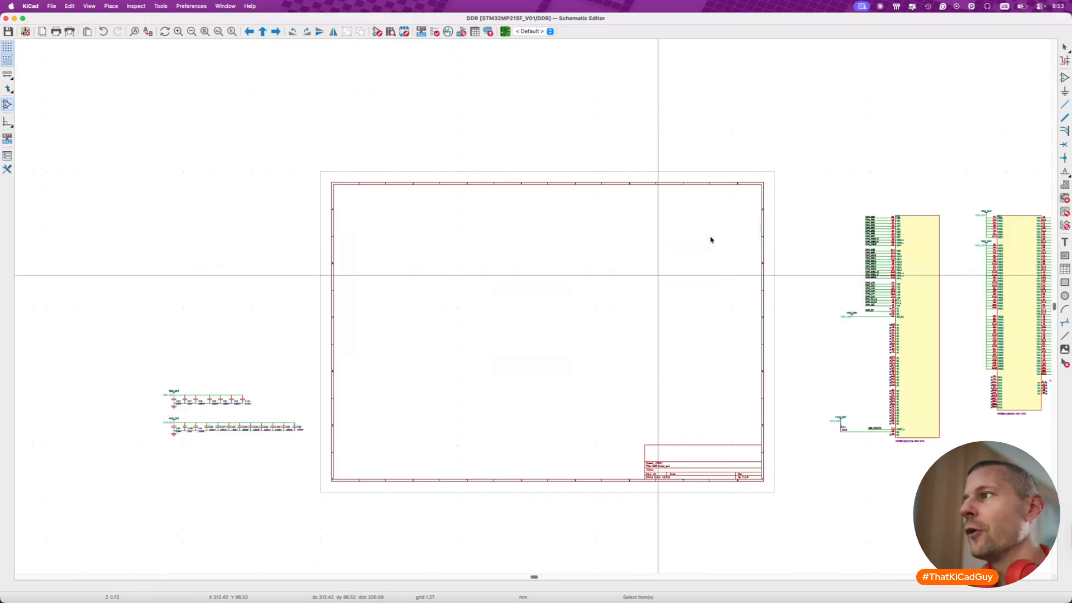
{"action": "scroll", "coordinate": [711, 239], "scroll_direction": "right", "scroll_amount": 3}
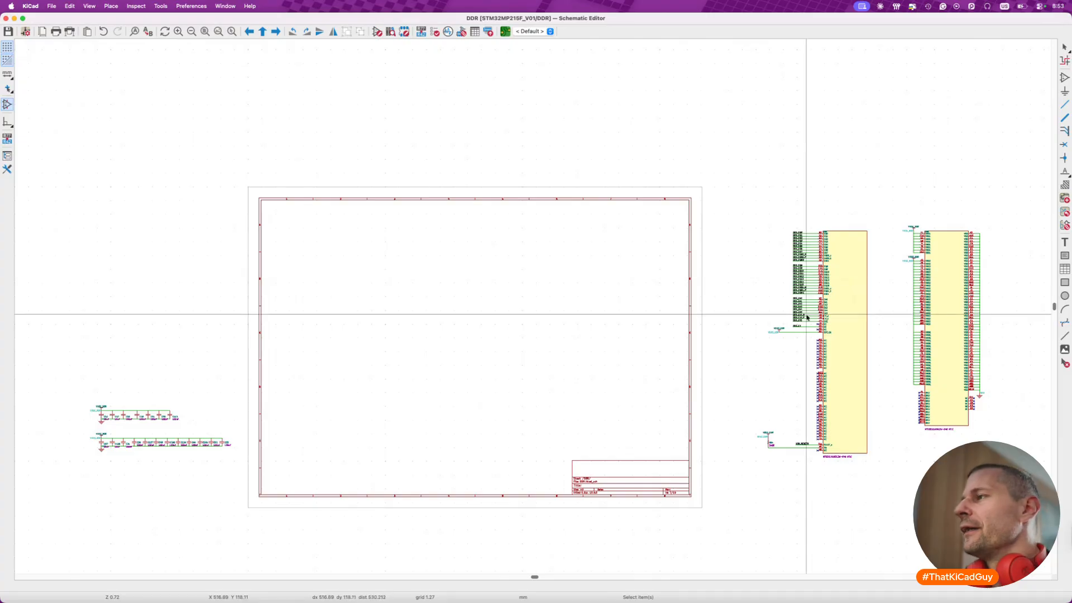
{"action": "scroll", "coordinate": [807, 313], "scroll_direction": "up", "scroll_amount": 3}
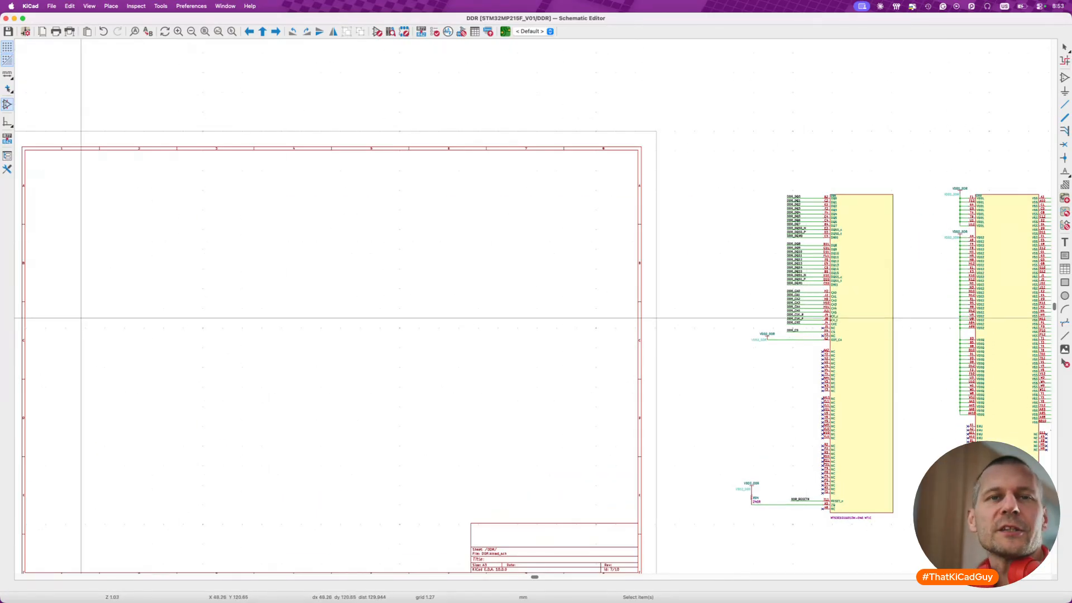
- Switch to Preview and find the DDR memory page in the STM32MP215-DK reference schematic
{"action": "key", "text": "super+Tab"}
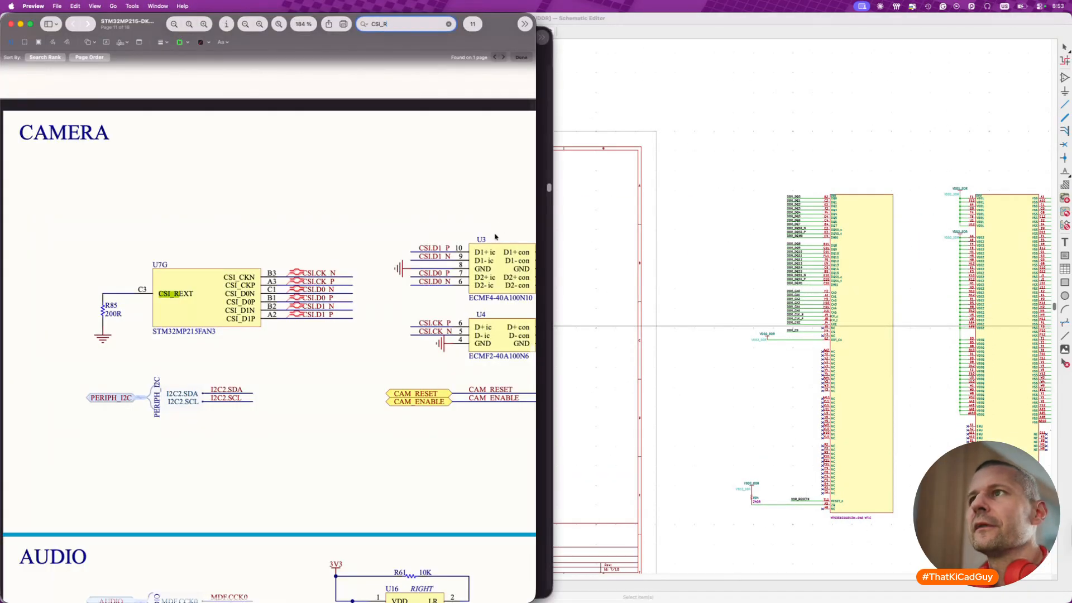
{"action": "scroll", "coordinate": [516, 193], "scroll_direction": "down", "scroll_amount": 5, "text": "ctrl"}
{"action": "scroll", "coordinate": [296, 220], "scroll_direction": "up", "scroll_amount": 7}
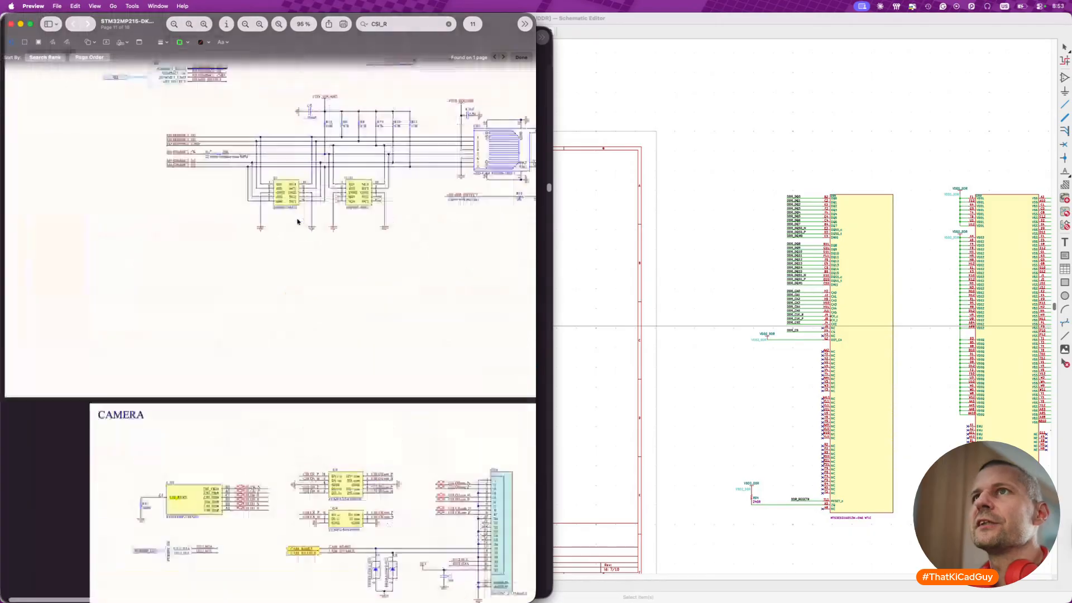
{"action": "double_click", "coordinate": [490, 24]}
{"action": "scroll", "coordinate": [341, 255], "scroll_direction": "up", "scroll_amount": 15}
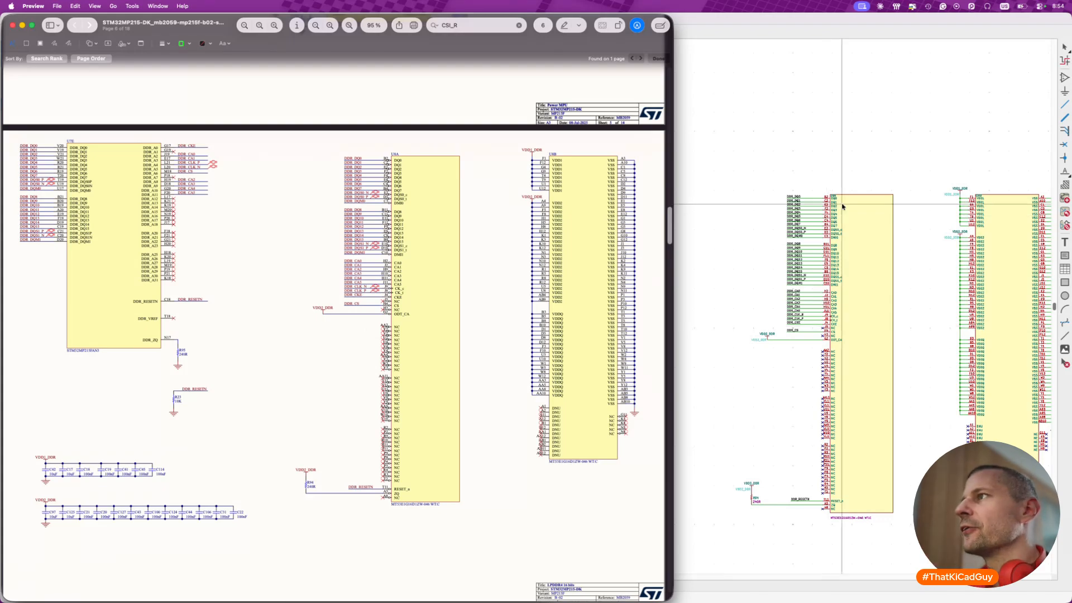
- Back in KiCad, search the symbol libraries for !ddr and place the MT41K512M16VRP-107 memory near the middle of the empty DDR sheet
{"action": "left_click", "coordinate": [804, 149]}
{"action": "scroll", "coordinate": [491, 352], "scroll_direction": "left", "scroll_amount": 5}
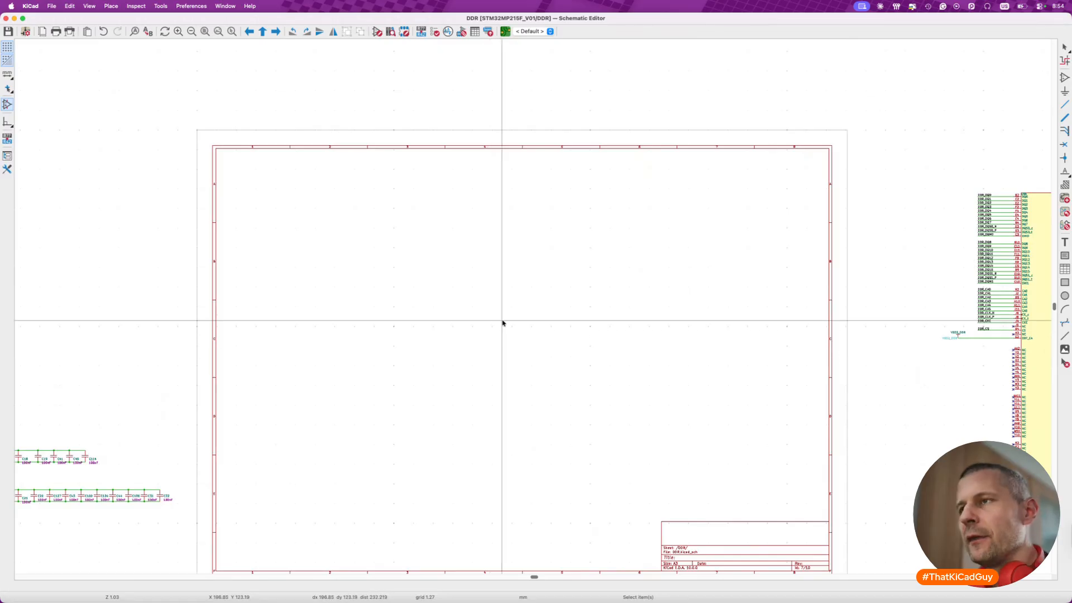
{"action": "key", "text": "a"}
{"action": "type", "text": "!ddr"}
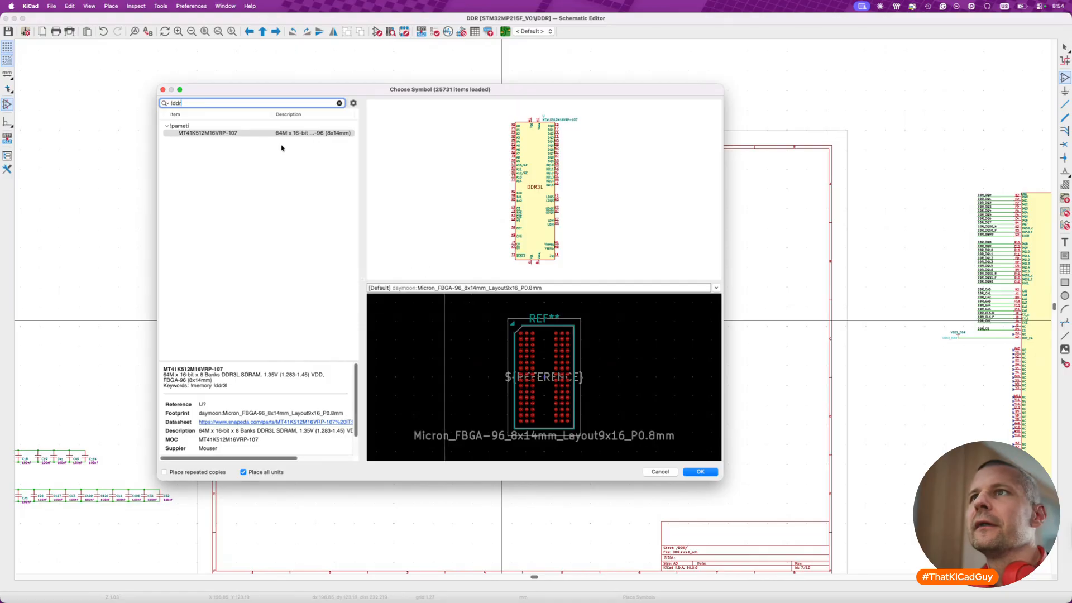
{"action": "double_click", "coordinate": [256, 128]}
{"action": "double_click", "coordinate": [177, 127]}
{"action": "left_click", "coordinate": [200, 134]}
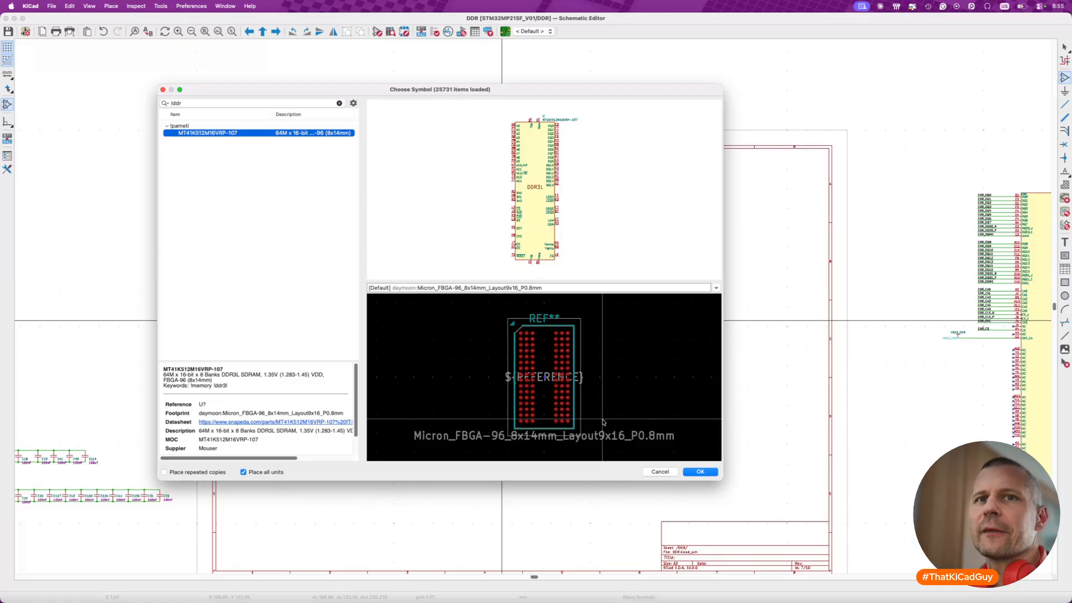
{"action": "left_click", "coordinate": [701, 472]}
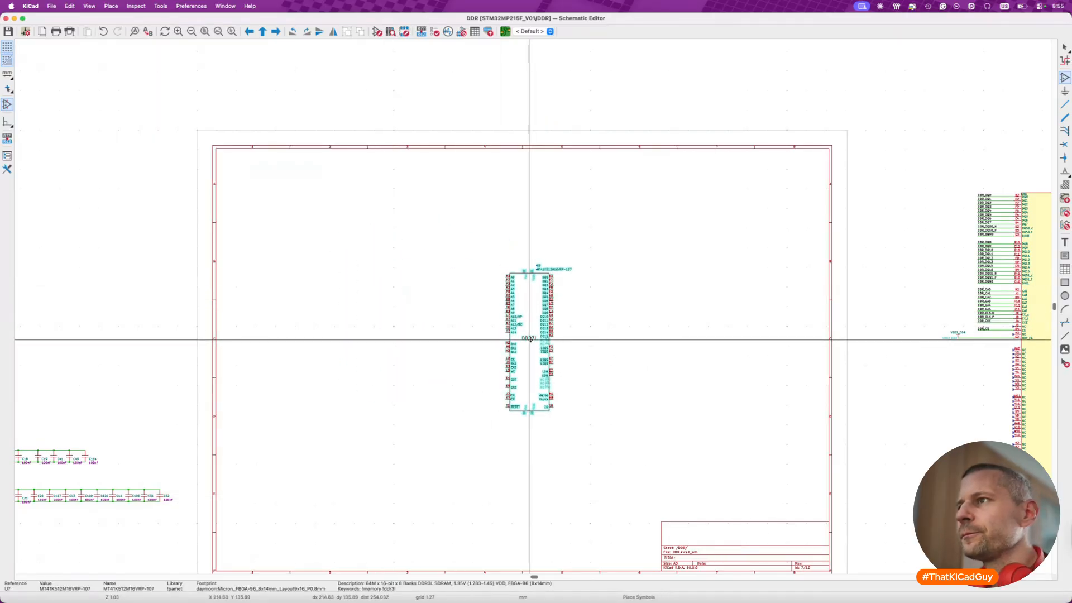
{"action": "left_click", "coordinate": [520, 330]}
- Open the library symbol of the newly placed DDR3L memory for editing
{"action": "scroll", "coordinate": [444, 290], "scroll_direction": "up", "scroll_amount": 4}
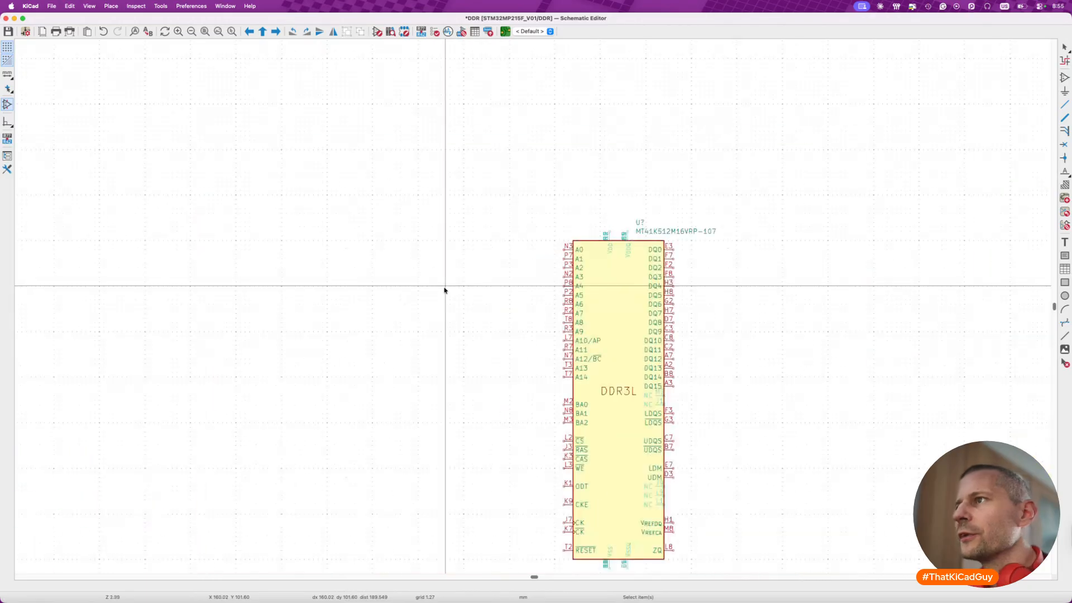
{"action": "scroll", "coordinate": [675, 275], "scroll_direction": "up", "scroll_amount": 4}
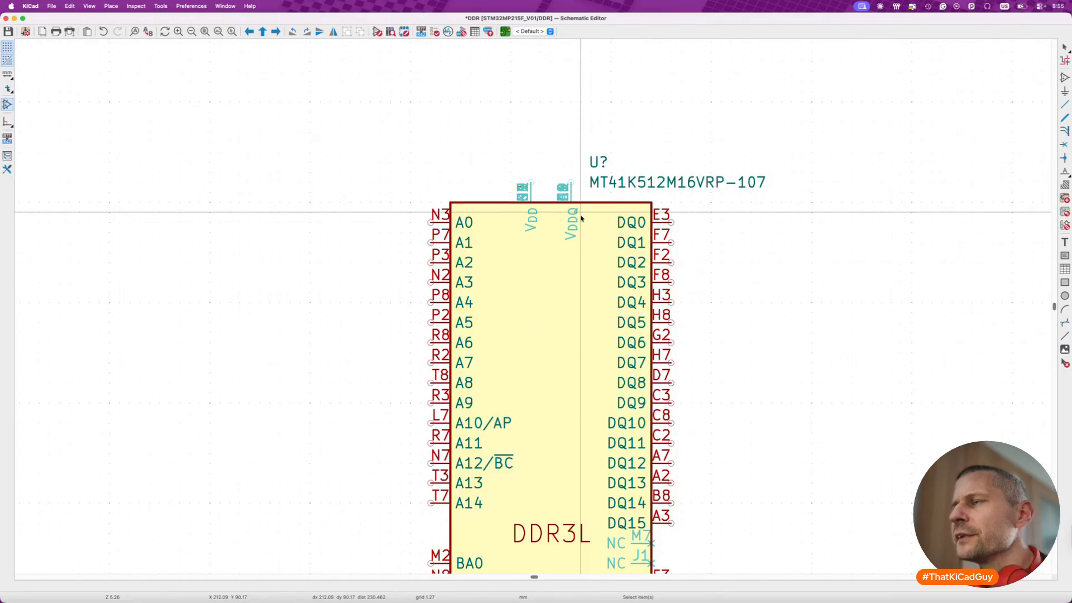
{"action": "scroll", "coordinate": [580, 218], "scroll_direction": "down", "scroll_amount": 5}
{"action": "scroll", "coordinate": [581, 218], "scroll_direction": "right", "scroll_amount": 5}
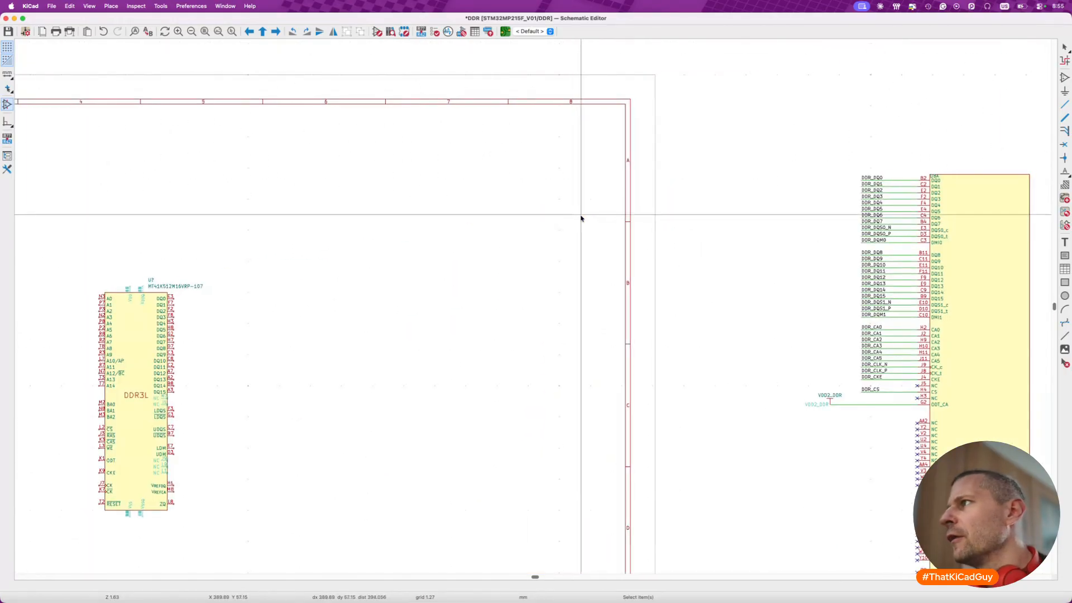
{"action": "scroll", "coordinate": [581, 218], "scroll_direction": "right", "scroll_amount": 10}
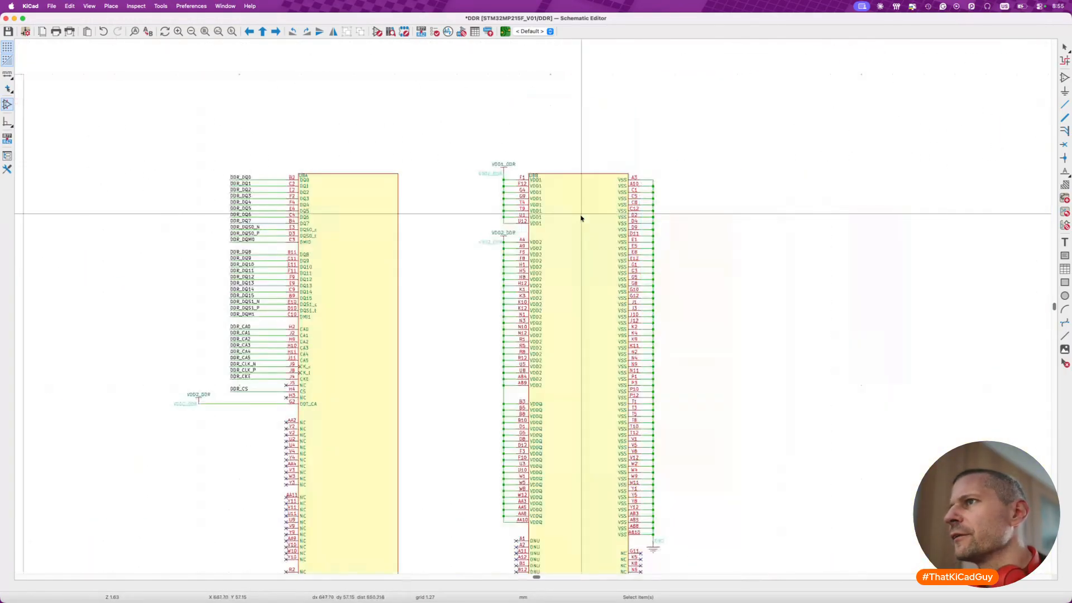
{"action": "scroll", "coordinate": [581, 218], "scroll_direction": "left", "scroll_amount": 15}
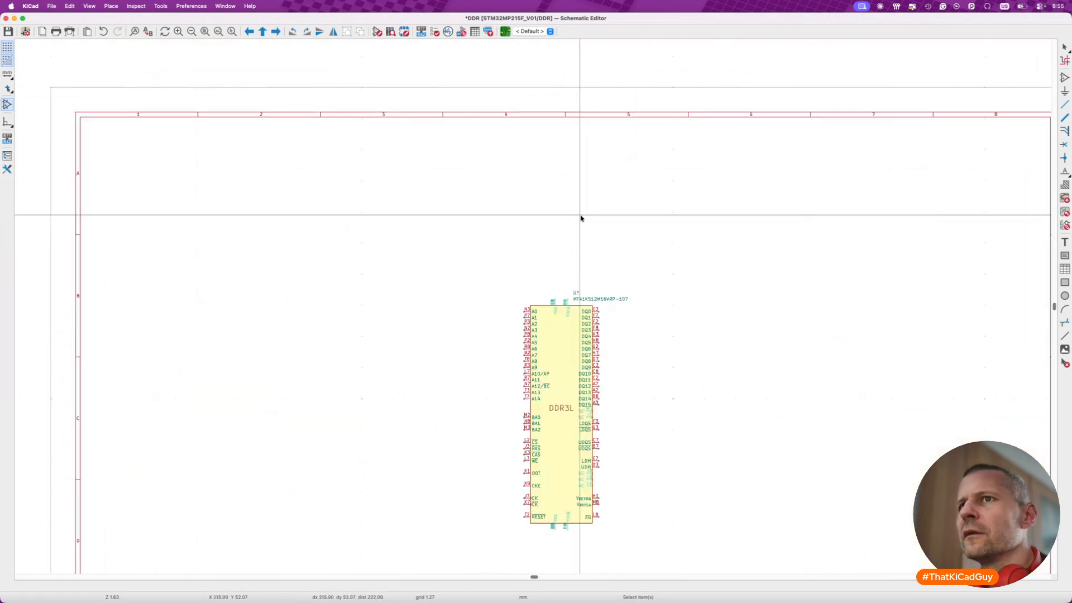
{"action": "left_click", "coordinate": [625, 337]}
{"action": "double_click", "coordinate": [625, 337]}
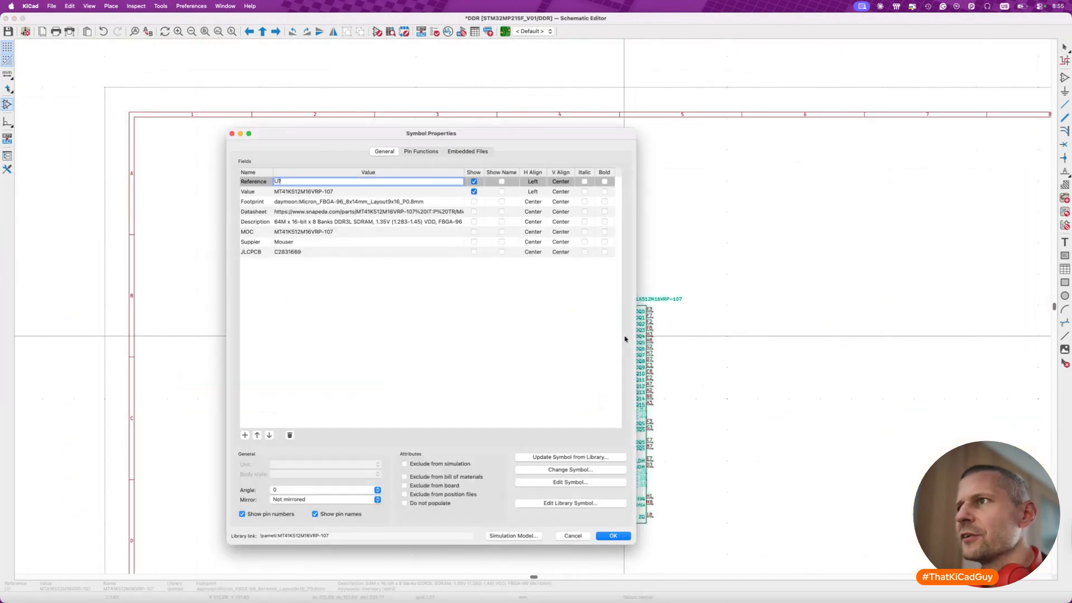
{"action": "left_click", "coordinate": [576, 504]}
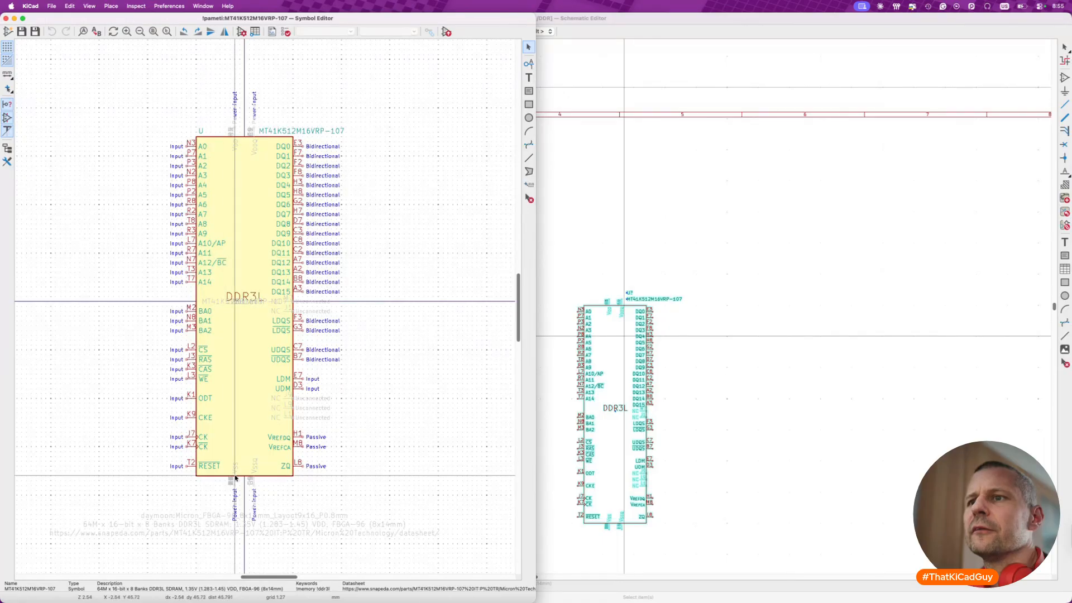
- Inspect the stacked VDD and VDDQ power pins of the DDR3L symbol, including the properties of pin N1
{"action": "scroll", "coordinate": [227, 134], "scroll_direction": "up", "scroll_amount": 5}
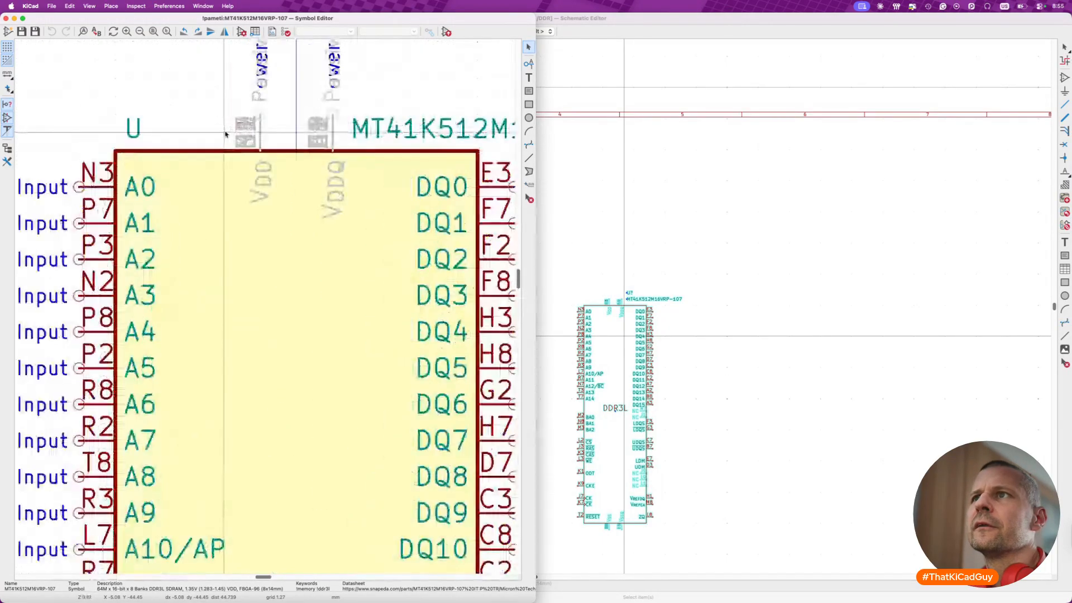
{"action": "scroll", "coordinate": [226, 134], "scroll_direction": "up", "scroll_amount": 3}
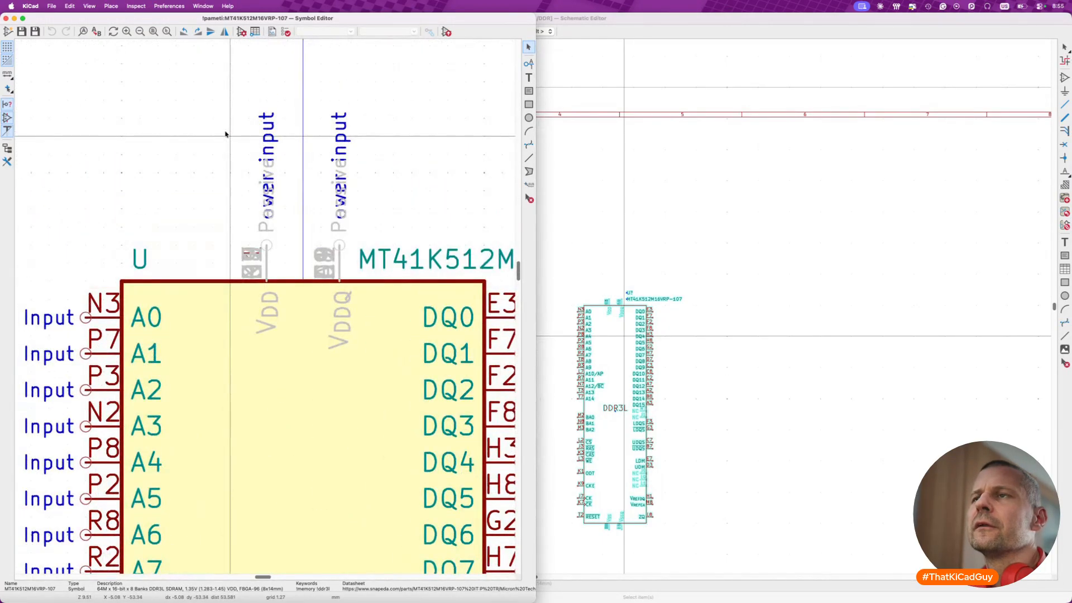
{"action": "left_click", "coordinate": [267, 133]}
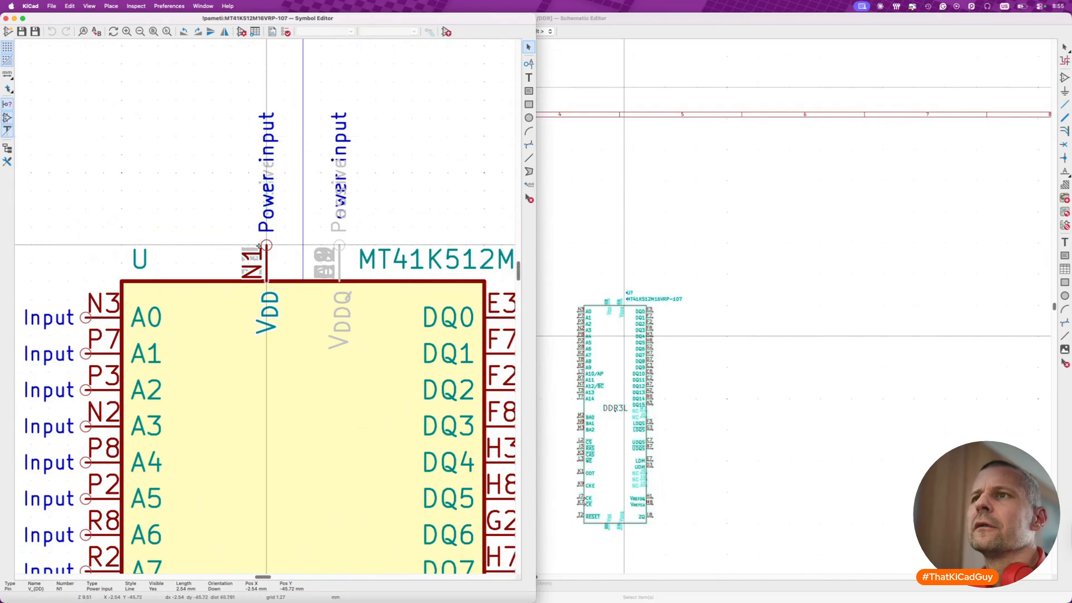
{"action": "double_click", "coordinate": [275, 290]}
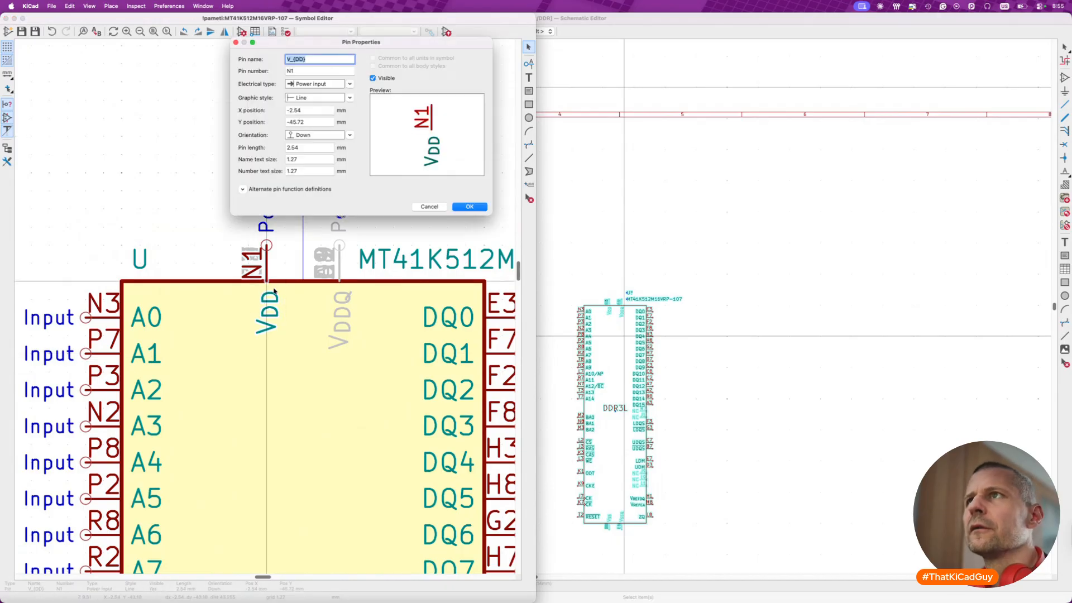
{"action": "key", "text": "Escape"}
{"action": "mouse_move", "coordinate": [267, 225]}
{"action": "left_mouse_down"}
{"action": "mouse_move", "coordinate": [231, 225]}
{"action": "mouse_move", "coordinate": [267, 223]}
{"action": "left_mouse_up"}
{"action": "left_click", "coordinate": [240, 426]}
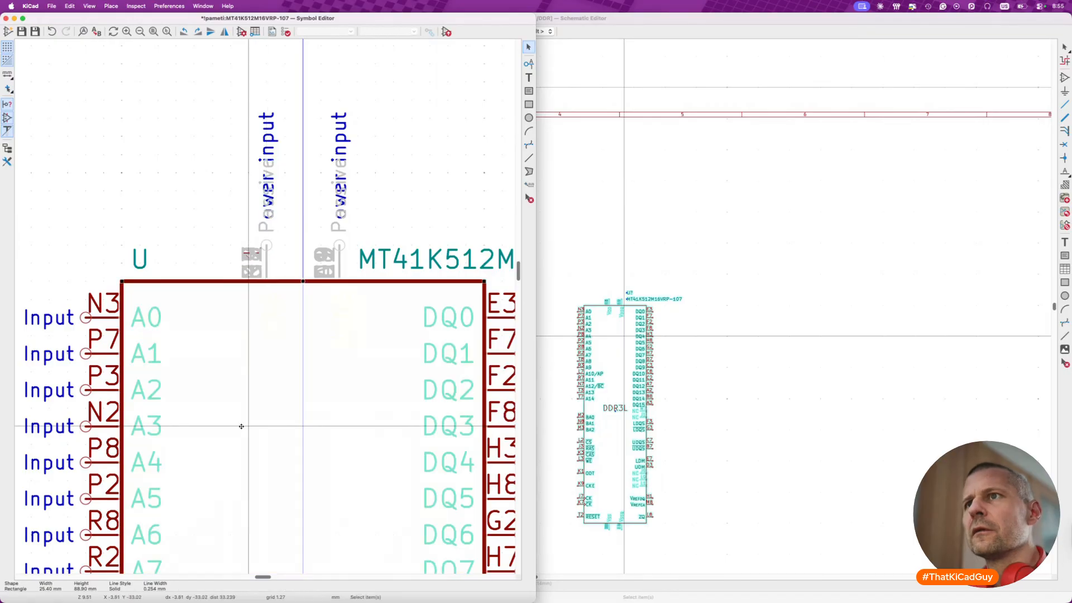
{"action": "left_click", "coordinate": [440, 200]}
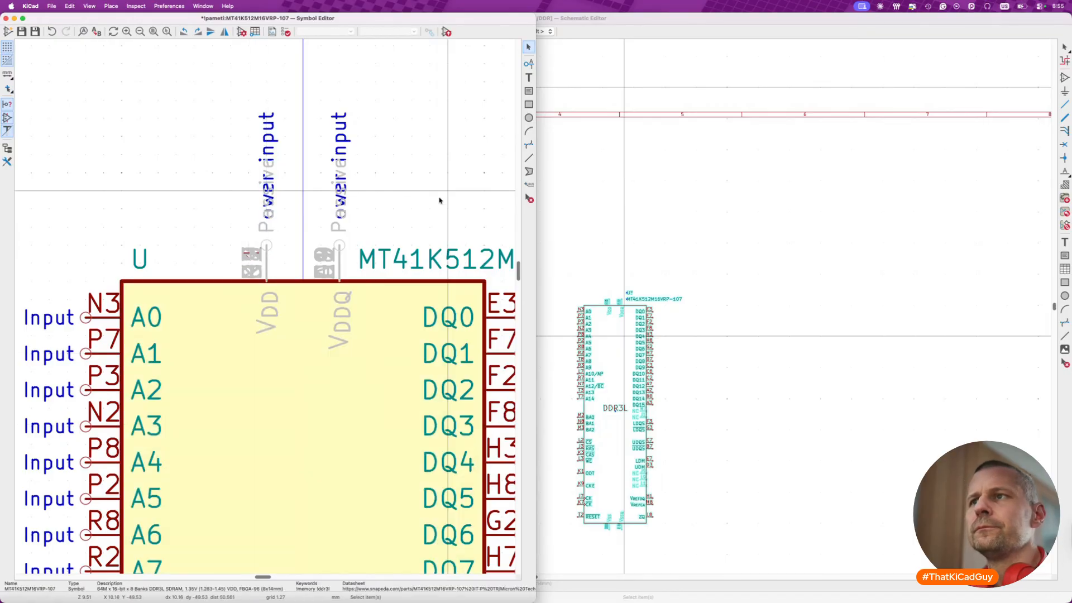
{"action": "scroll", "coordinate": [439, 200], "scroll_direction": "down", "scroll_amount": 6}
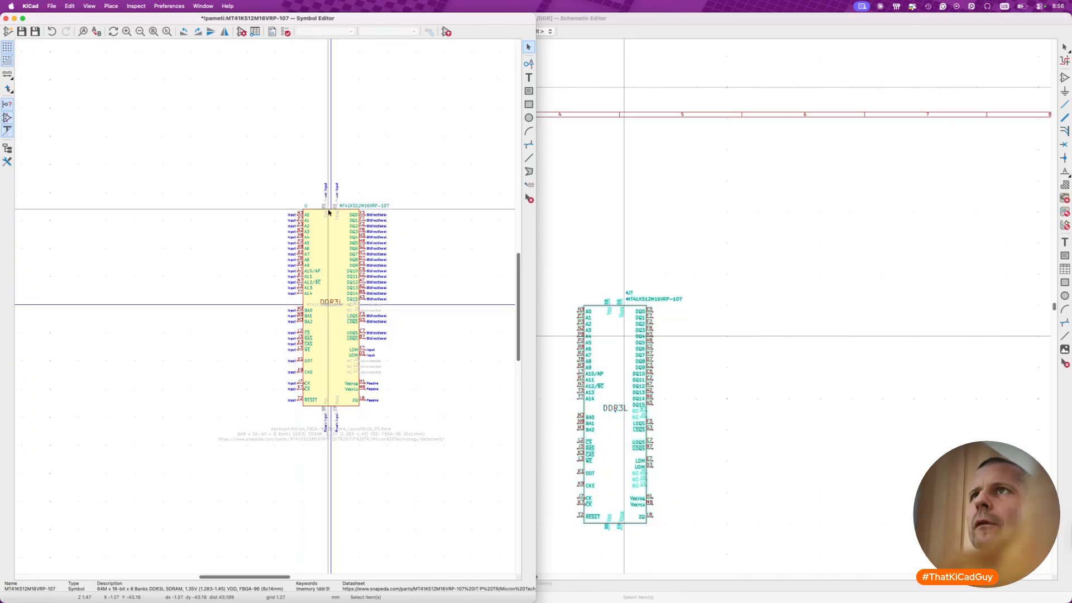
- Save the DDR3L library symbol and set its number of units to 2
{"action": "key", "text": "super+s"}
{"action": "left_click", "coordinate": [243, 32]}
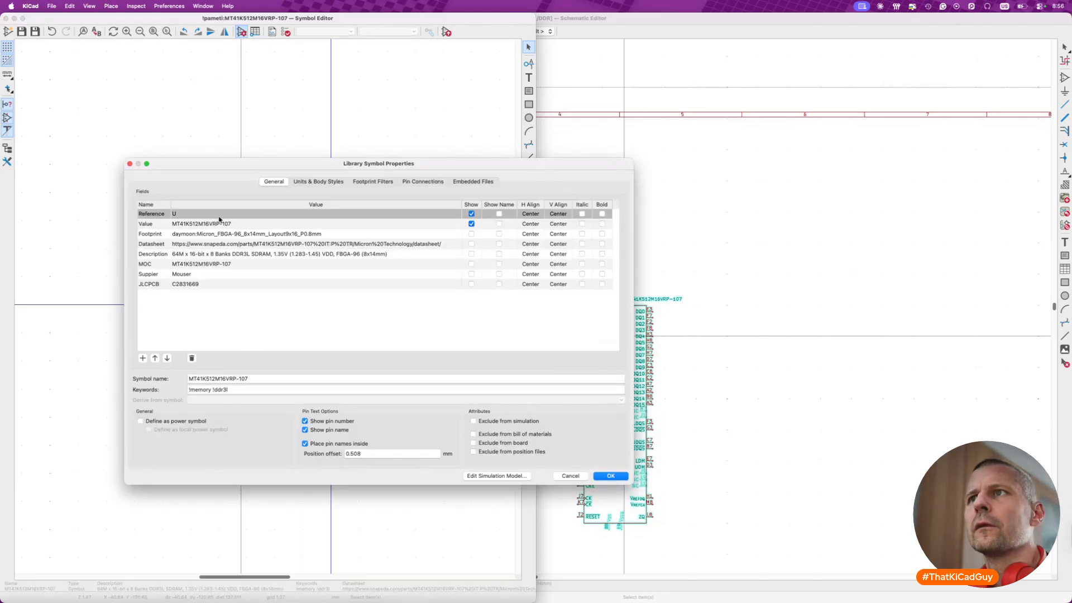
{"action": "left_click", "coordinate": [344, 182]}
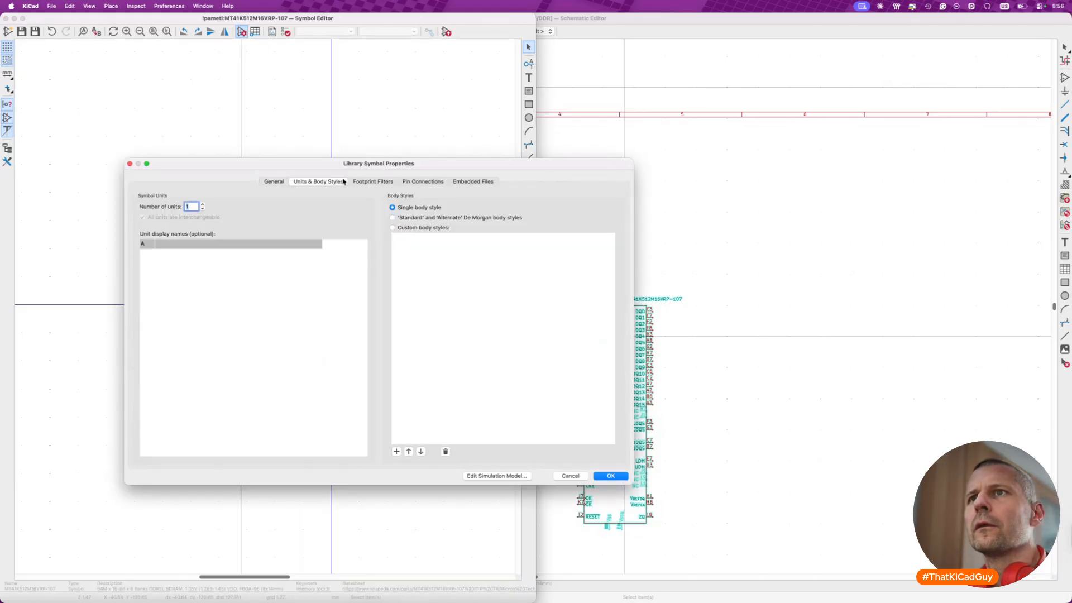
{"action": "left_click", "coordinate": [203, 205]}
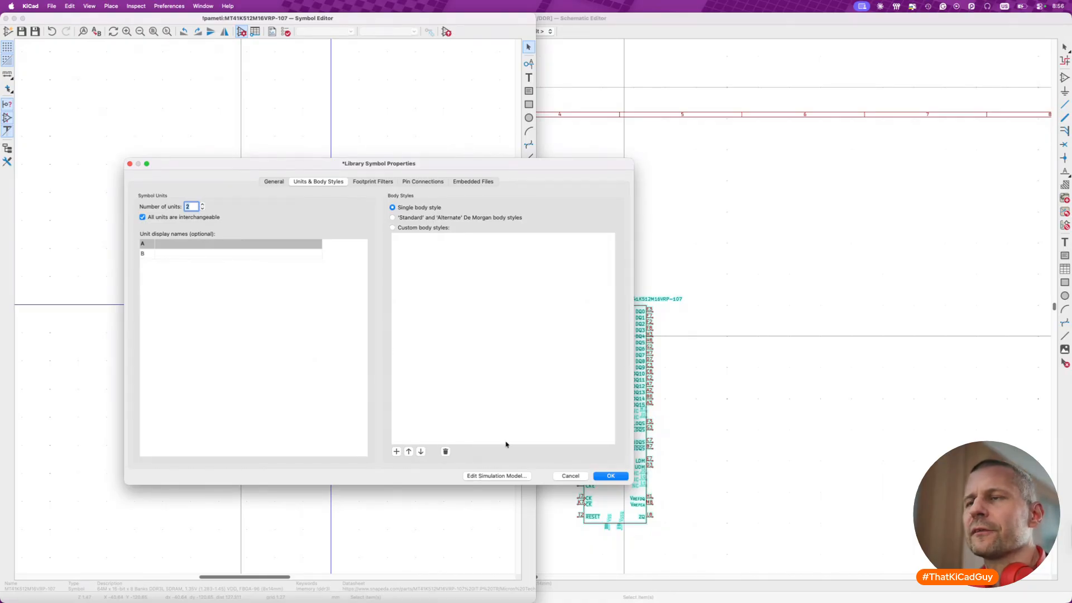
{"action": "left_click", "coordinate": [611, 476]}
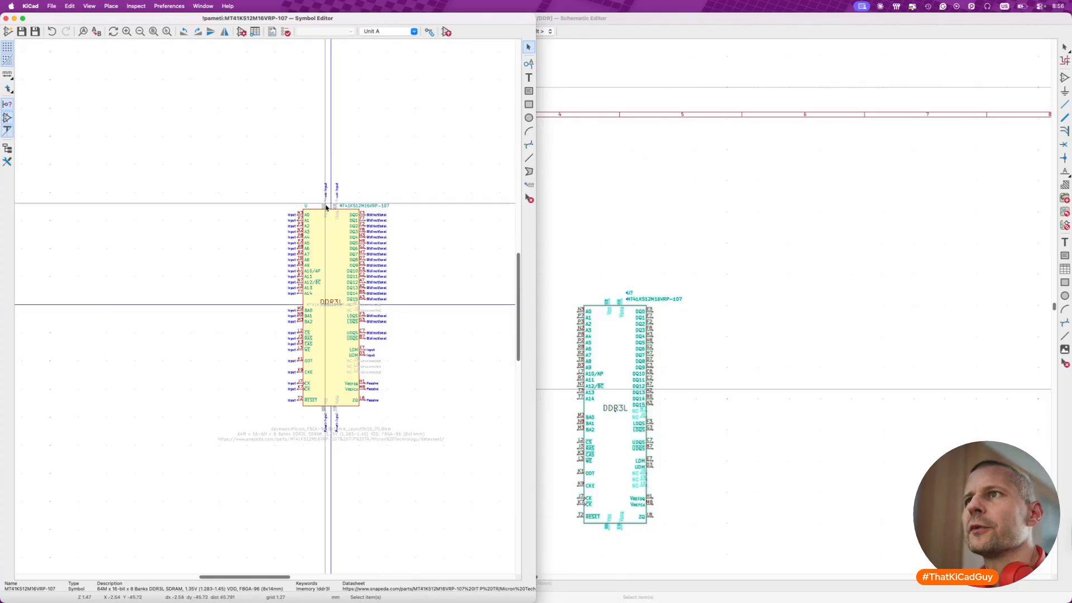
- Box-select the VDD and VDDQ pins above unit A and the VSS and VSSQ pins below it to check them
{"action": "scroll", "coordinate": [327, 206], "scroll_direction": "up", "scroll_amount": 3}
{"action": "left_click_drag", "start_coordinate": [300, 139], "coordinate": [358, 239]}
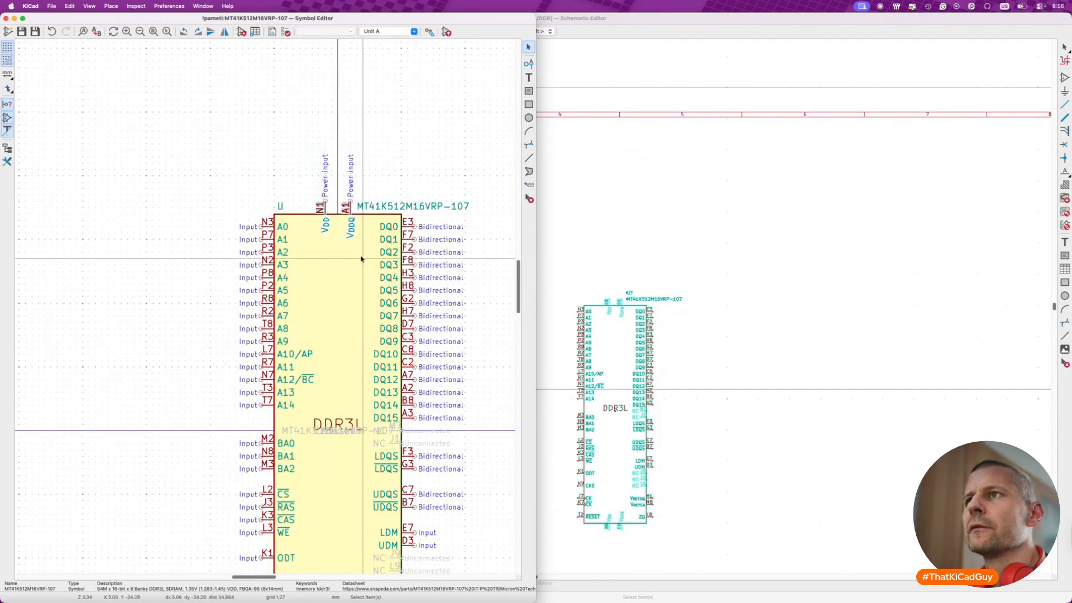
{"action": "scroll", "coordinate": [311, 318], "scroll_direction": "down", "scroll_amount": 5}
{"action": "left_click_drag", "start_coordinate": [317, 362], "coordinate": [367, 444]}
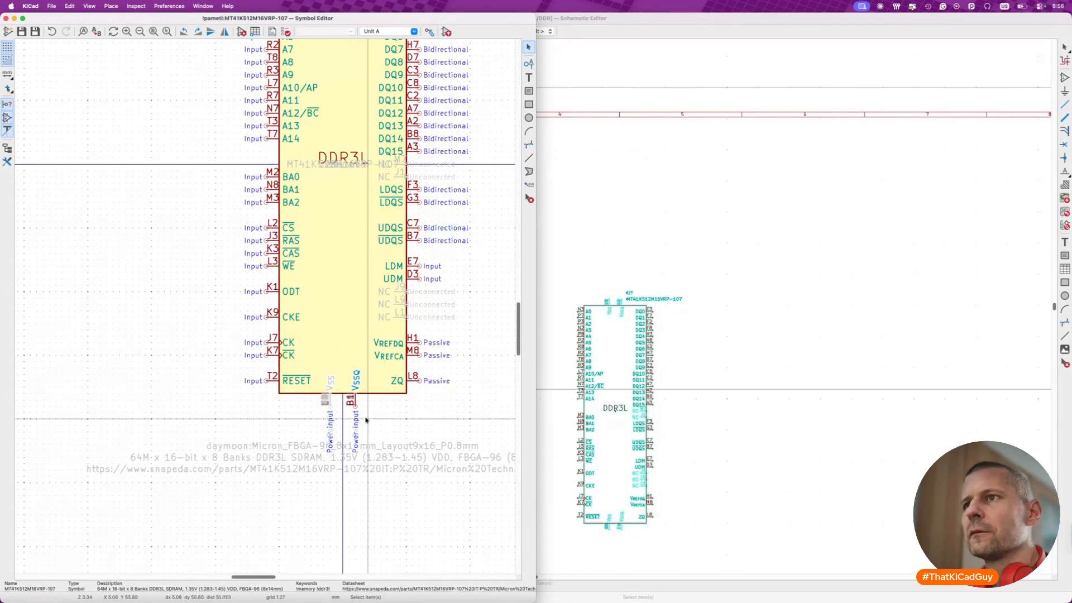
{"action": "scroll", "coordinate": [372, 340], "scroll_direction": "up", "scroll_amount": 5}
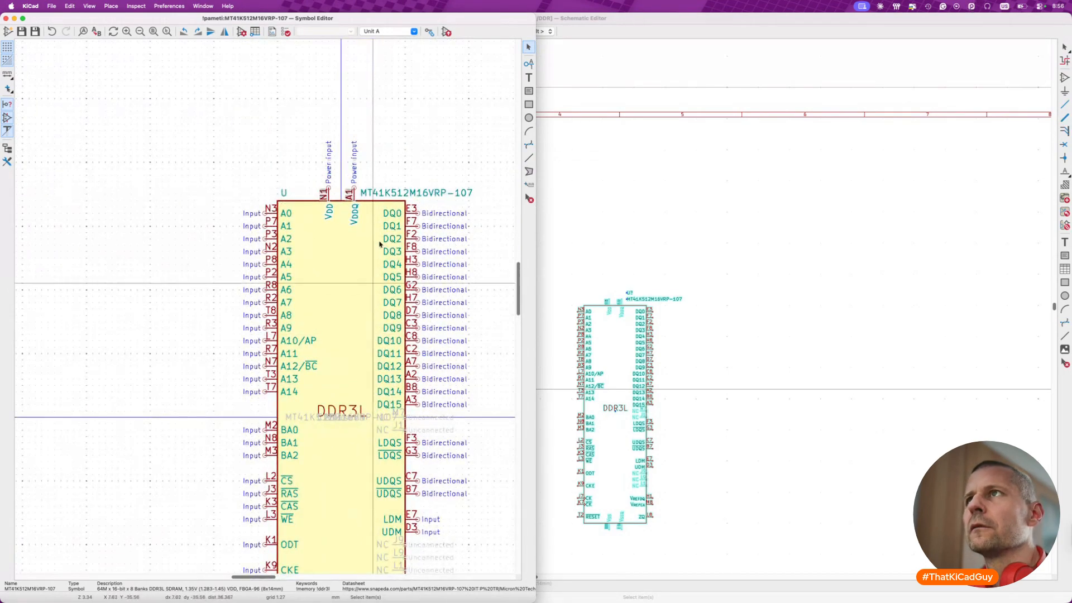
- Show unit B of the DDR3L symbol and delete its body rectangle
{"action": "left_click", "coordinate": [413, 32]}
{"action": "left_click", "coordinate": [391, 49]}
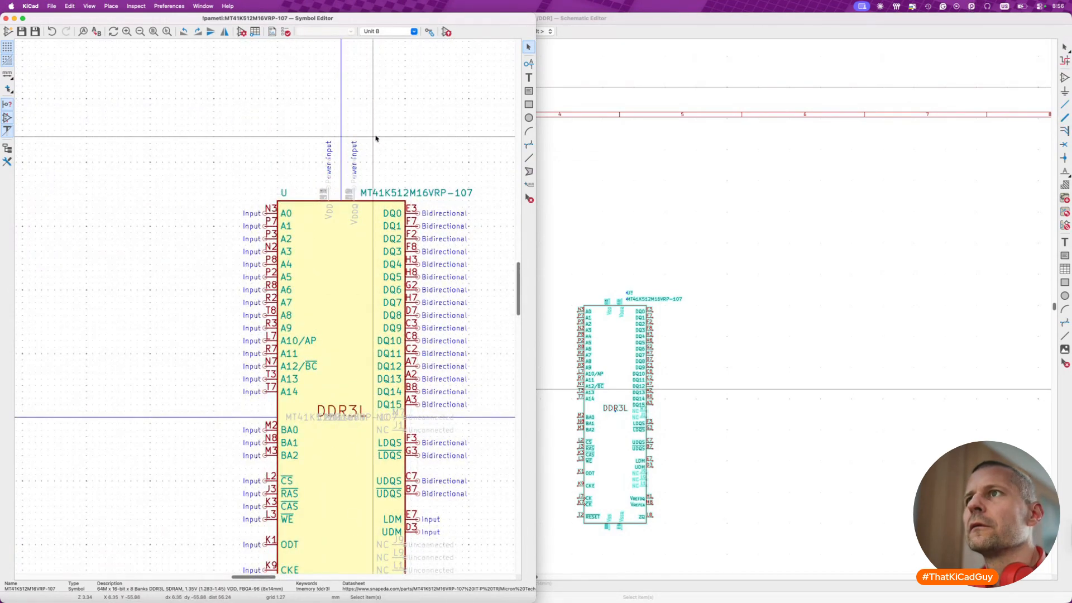
{"action": "scroll", "coordinate": [352, 228], "scroll_direction": "down", "scroll_amount": 3}
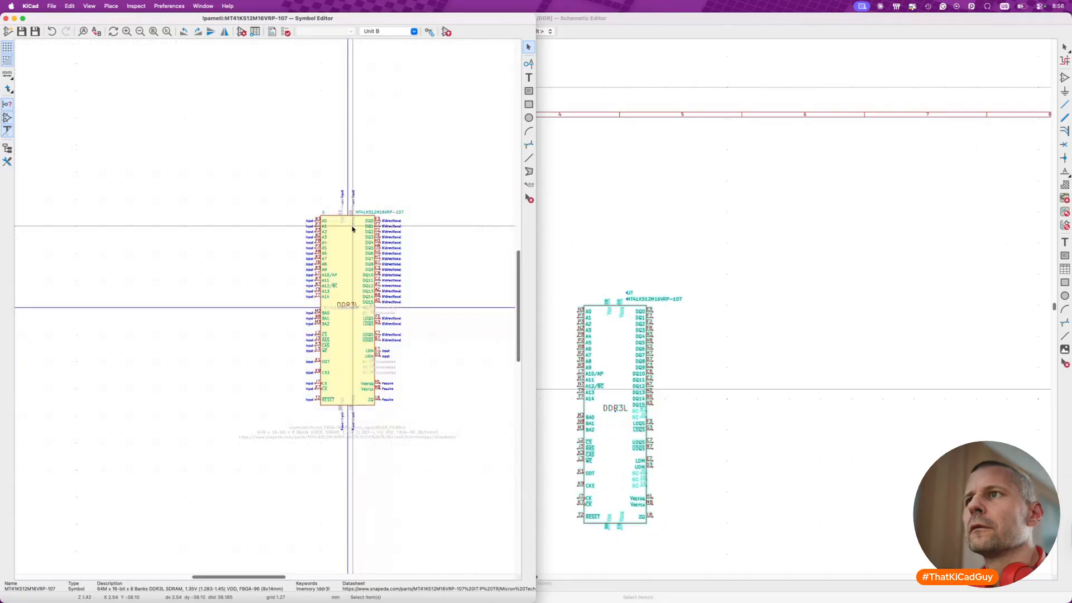
{"action": "left_click", "coordinate": [350, 236]}
{"action": "key", "text": "Delete"}
- Try to delete the signal pins on both sides of unit B
{"action": "left_click_drag", "start_coordinate": [290, 208], "coordinate": [339, 412]}
{"action": "key", "text": "Delete"}
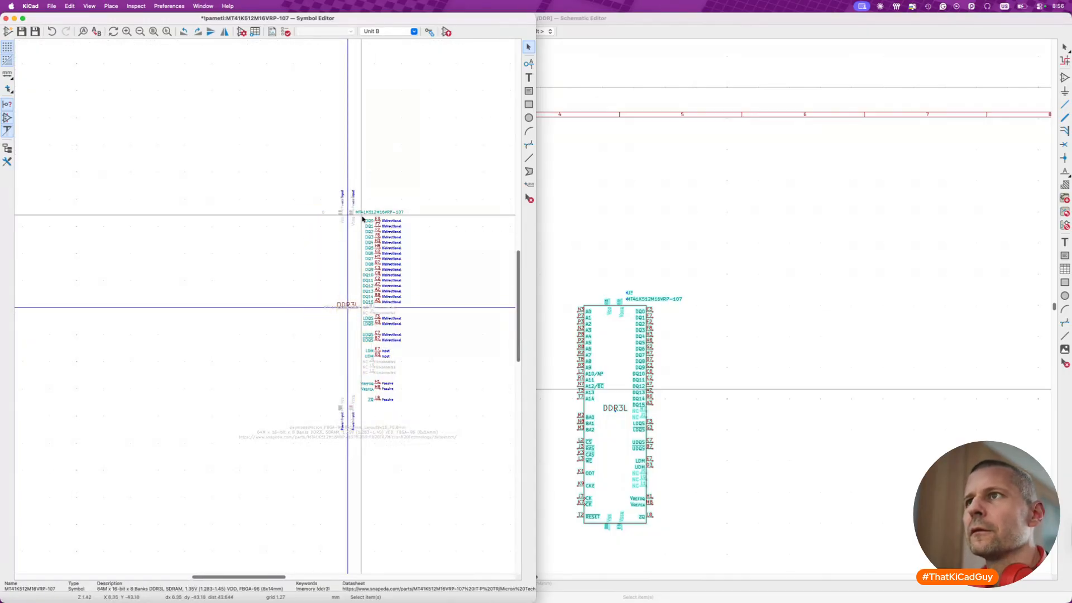
{"action": "left_click_drag", "start_coordinate": [361, 203], "coordinate": [430, 407]}
{"action": "key", "text": "Delete"}
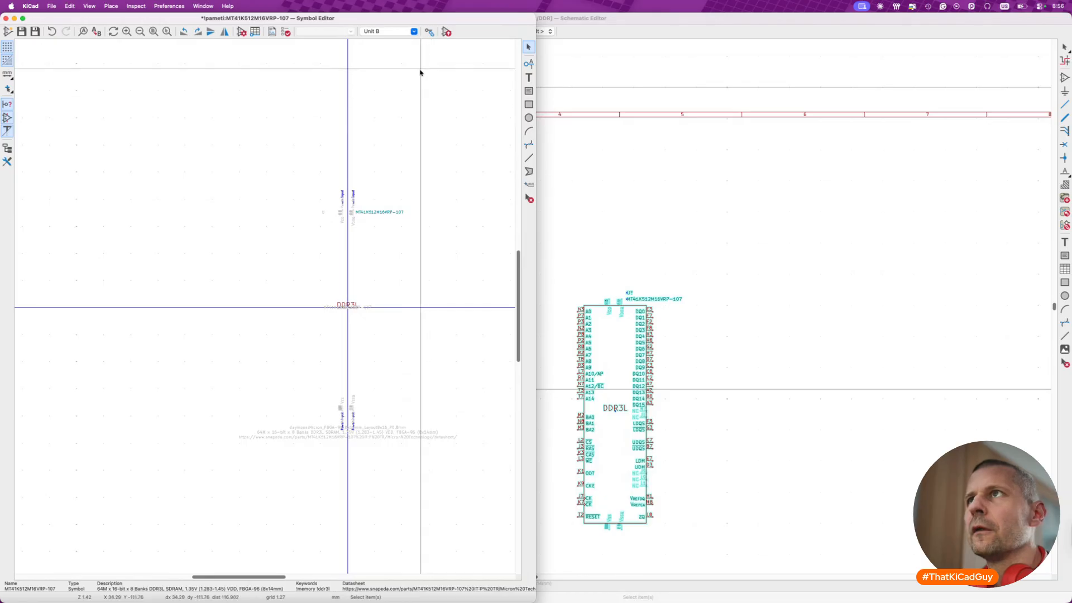
- Check unit A and undo both signal pin deletions
{"action": "left_click", "coordinate": [412, 32]}
{"action": "left_click", "coordinate": [408, 41]}
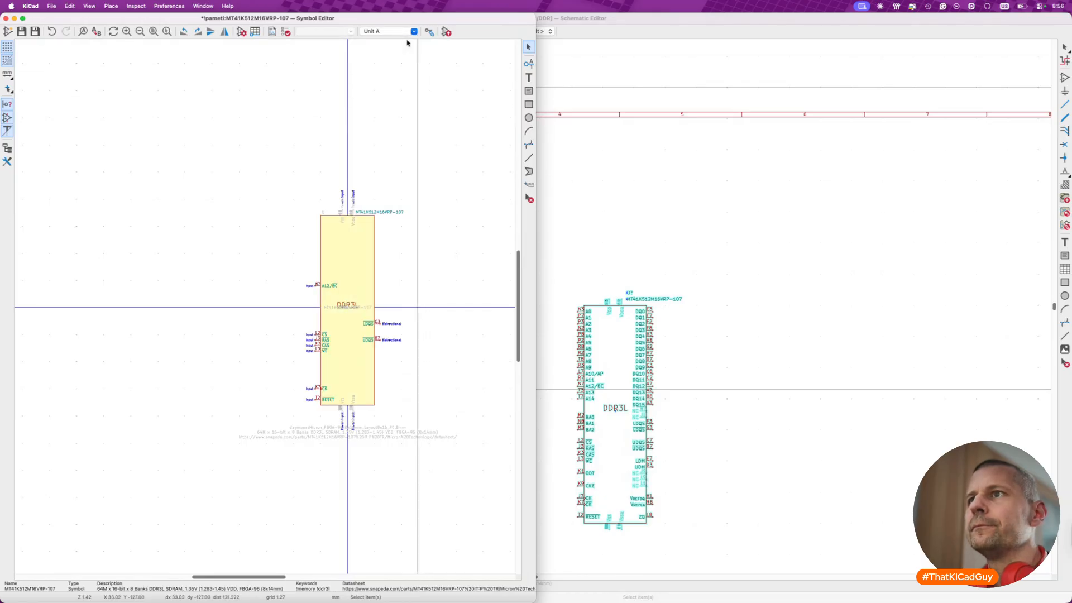
{"action": "key", "text": "super+z"}
{"action": "key", "text": "super+z"}
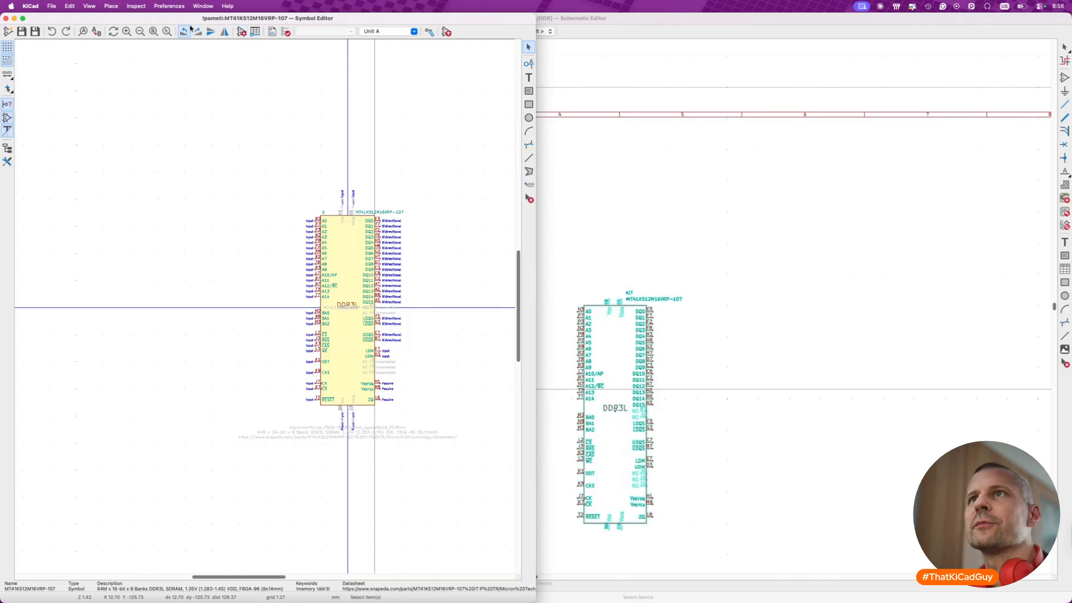
- Change the DDR3L symbol properties so that its units are not interchangeable
{"action": "left_click", "coordinate": [241, 32]}
{"action": "left_click", "coordinate": [181, 217]}
{"action": "left_click", "coordinate": [611, 476]}
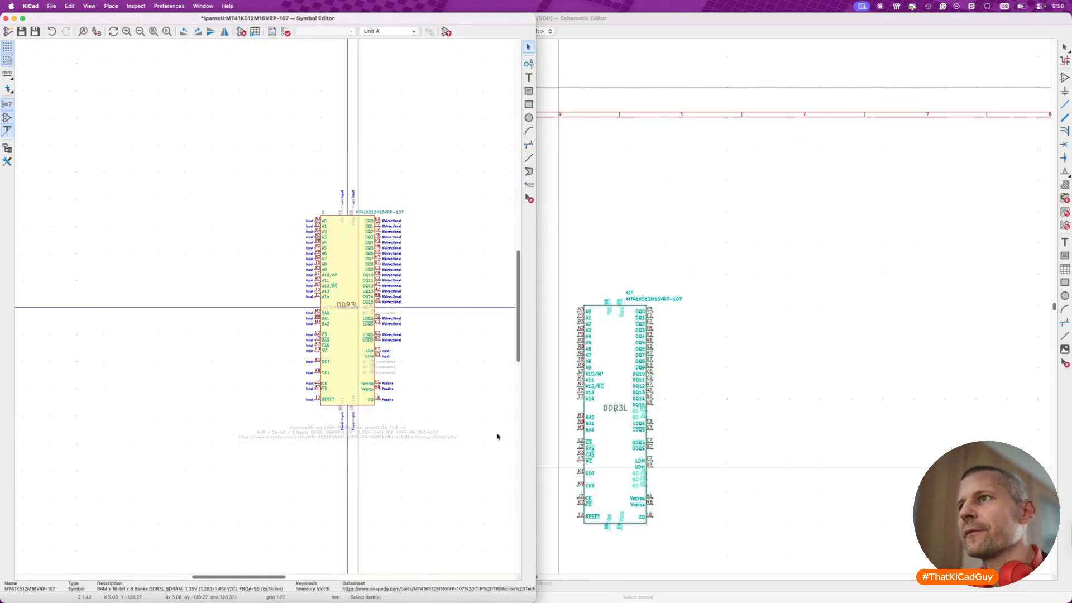
- Try deleting the signal pins on both sides of unit B again and save the symbol
{"action": "left_click", "coordinate": [413, 31]}
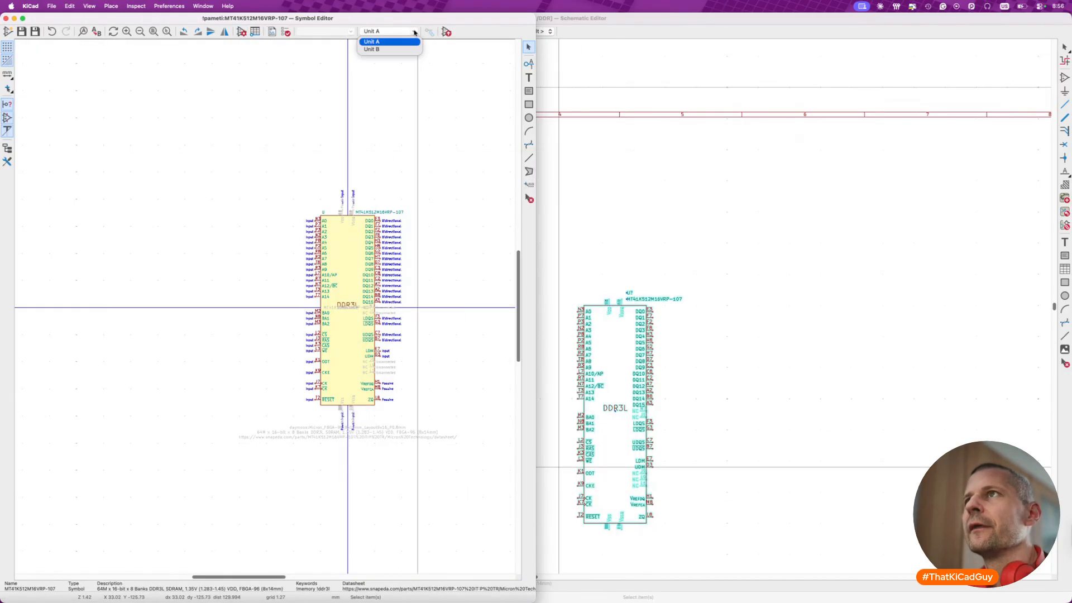
{"action": "left_click", "coordinate": [391, 49]}
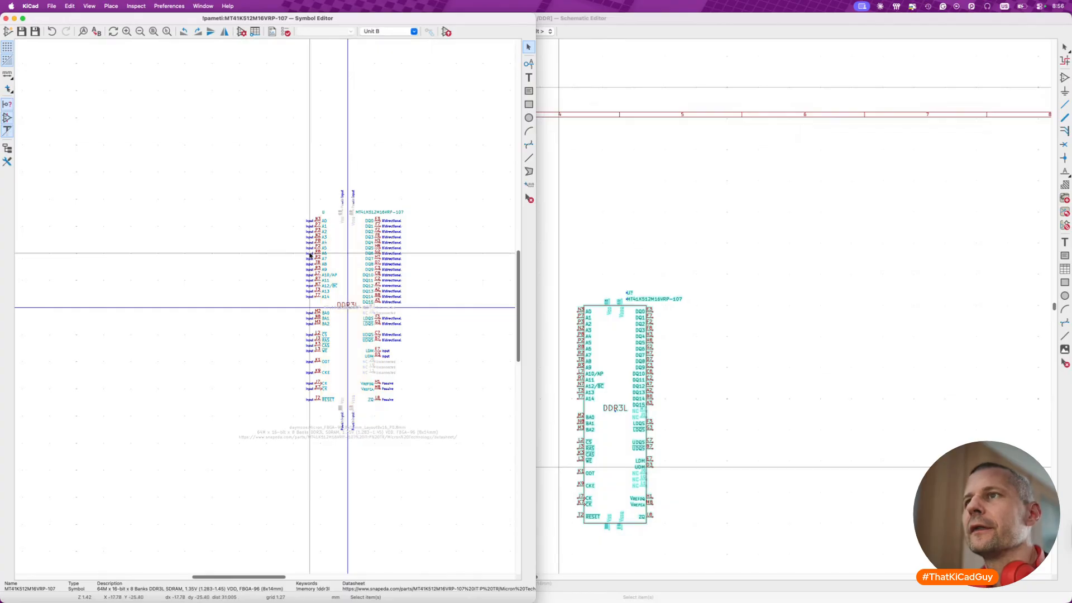
{"action": "scroll", "coordinate": [296, 212], "scroll_direction": "up", "scroll_amount": 3}
{"action": "left_click_drag", "start_coordinate": [279, 197], "coordinate": [353, 525]}
{"action": "left_click_drag", "start_coordinate": [281, 204], "coordinate": [365, 527]}
{"action": "key", "text": "Delete"}
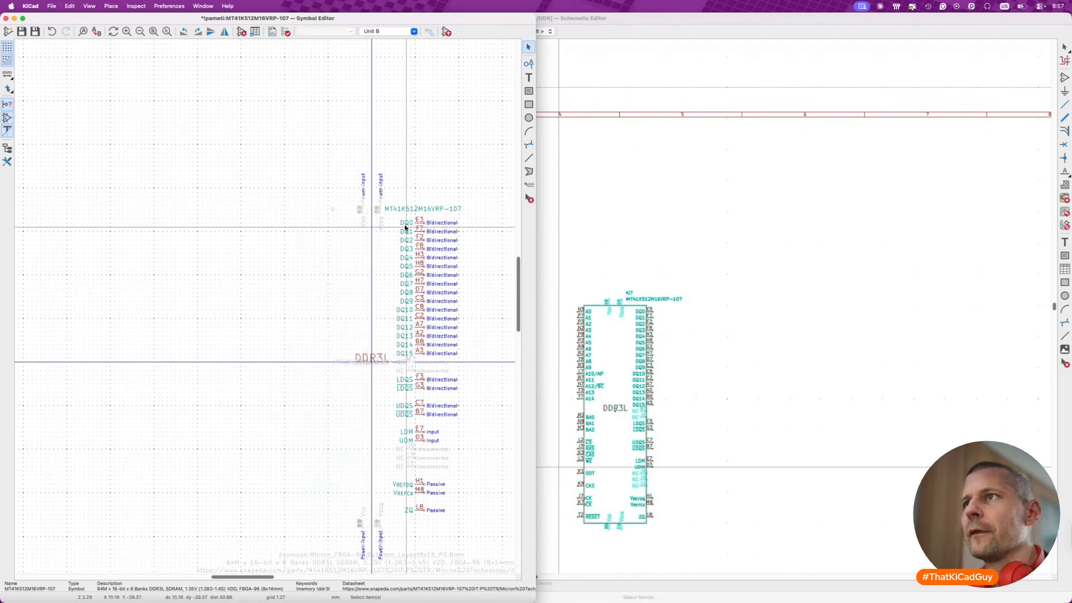
{"action": "left_click_drag", "start_coordinate": [396, 201], "coordinate": [493, 515]}
{"action": "key", "text": "Delete"}
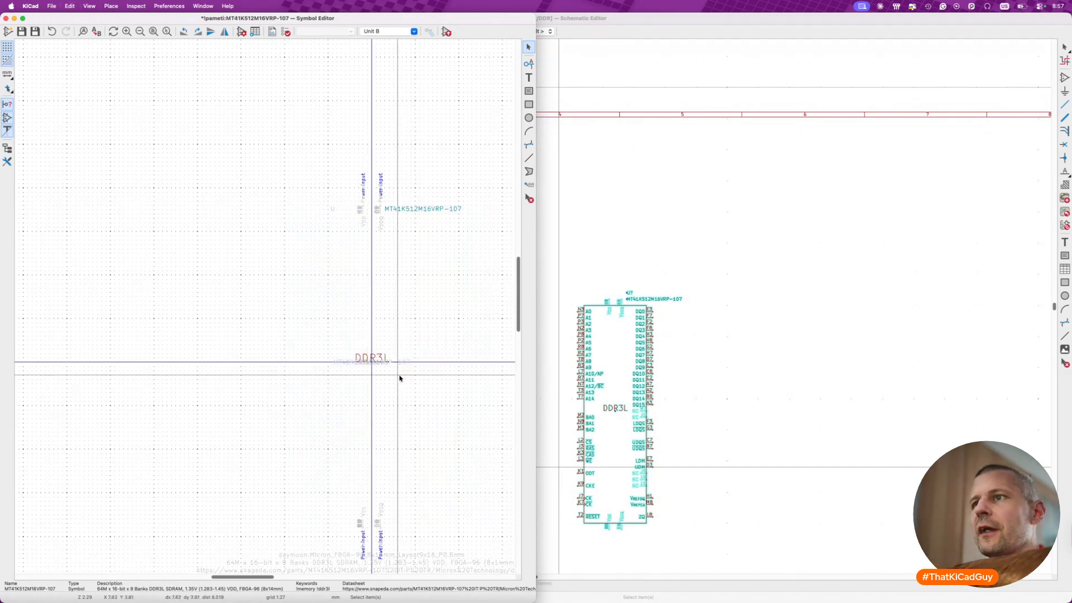
{"action": "key", "text": "super+s"}
- Return to unit A and undo the deletions of its left and right signal pins
{"action": "left_click", "coordinate": [389, 31]}
{"action": "left_click", "coordinate": [380, 37]}
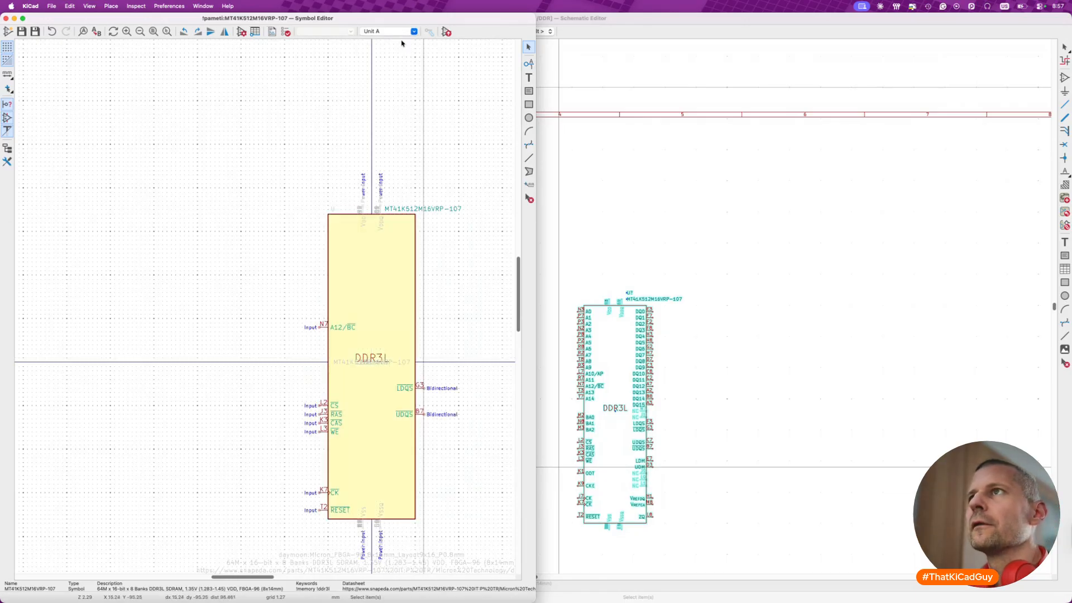
{"action": "key", "text": "super+z"}
{"action": "key", "text": "super+z"}
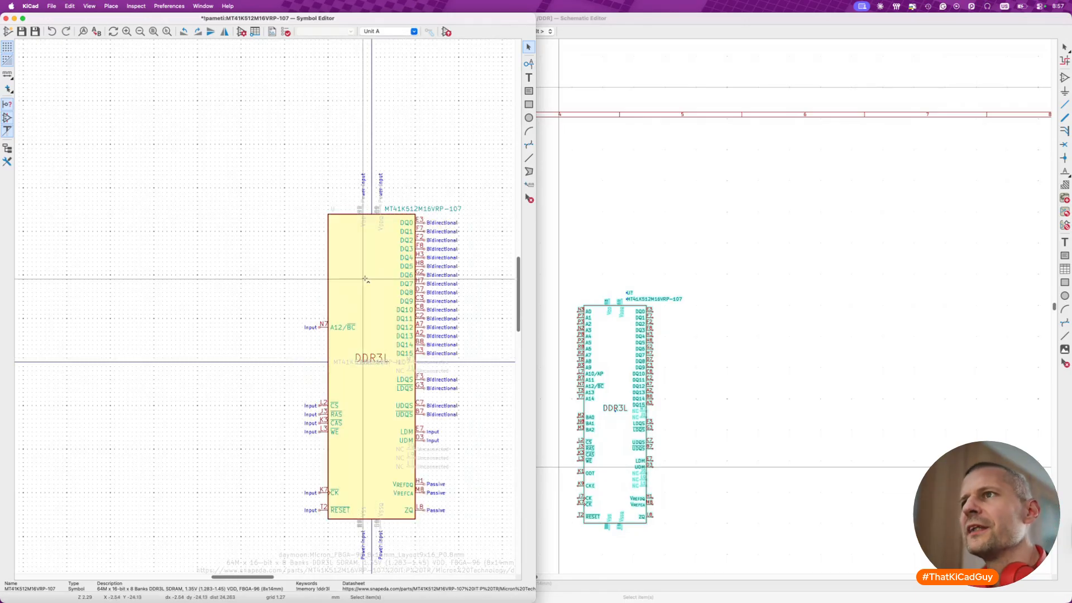
- Cut the stacked VDD and VDDQ pins above the body of unit A
{"action": "left_click_drag", "start_coordinate": [348, 163], "coordinate": [390, 252]}
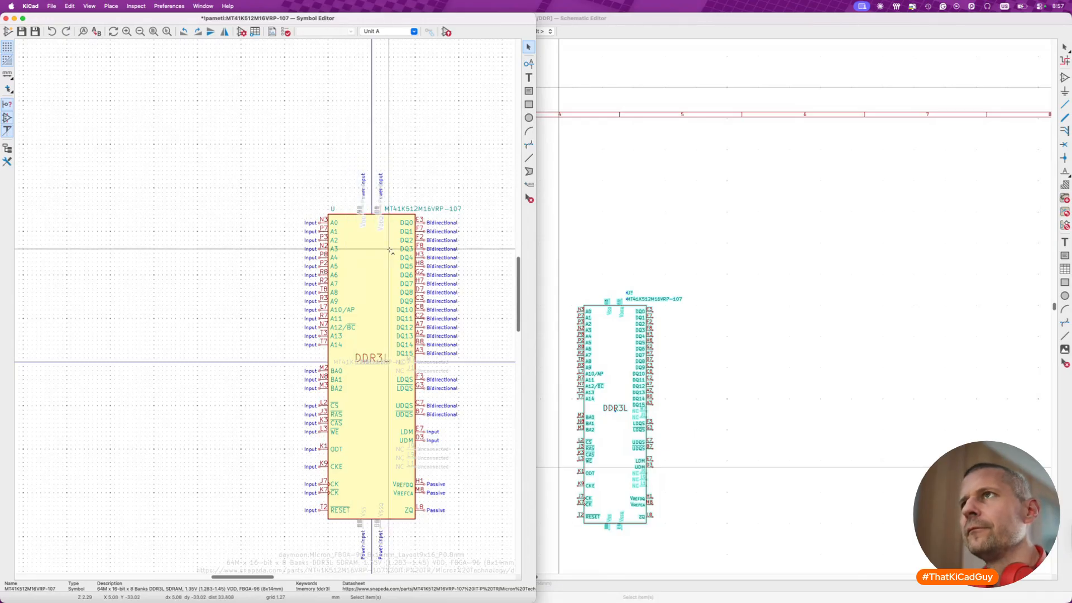
{"action": "key", "text": "super+v"}
{"action": "key", "text": "Escape"}
{"action": "left_click_drag", "start_coordinate": [348, 159], "coordinate": [388, 248]}
{"action": "key", "text": "super+x"}
- Paste the VDD and VDDQ pins into unit B, above and to the right of the existing pins
{"action": "left_click", "coordinate": [397, 32]}
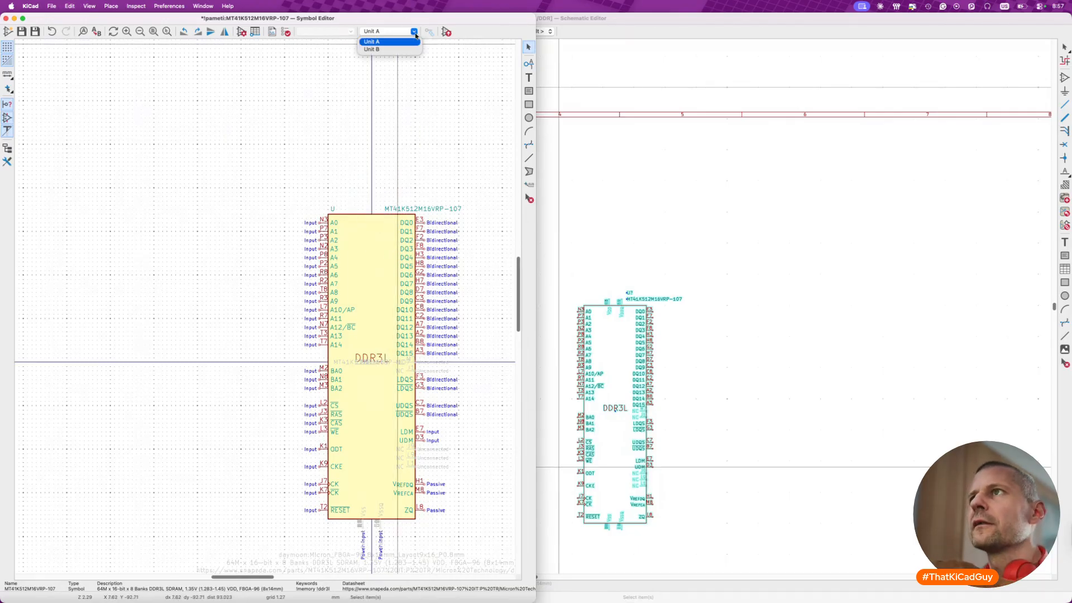
{"action": "left_click", "coordinate": [399, 50]}
{"action": "key", "text": "super+v"}
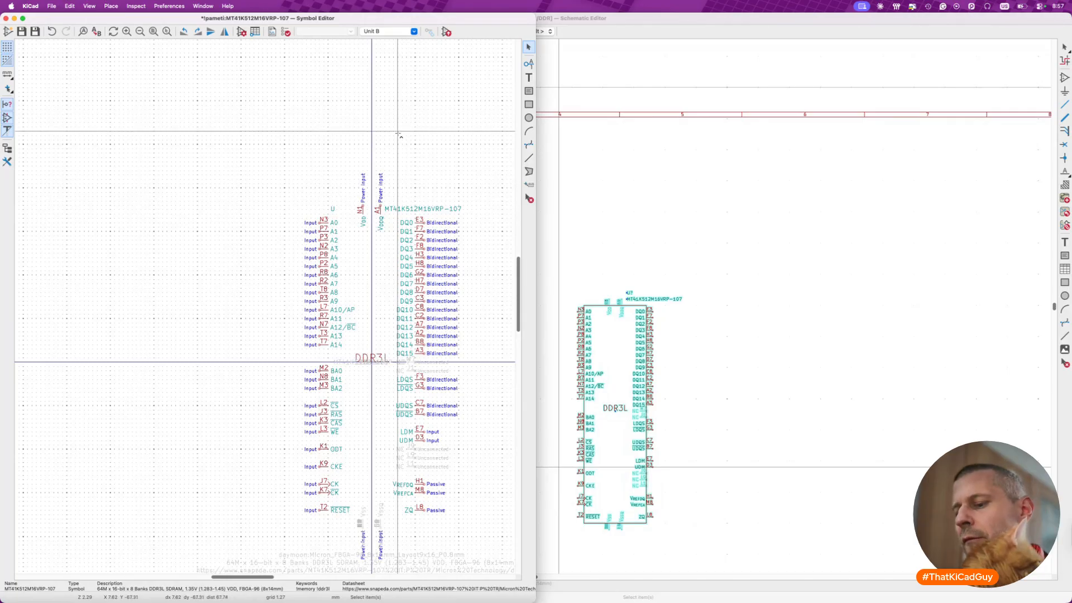
{"action": "left_click", "coordinate": [418, 106]}
- Try deleting the original VDD and VDDQ pins in unit B and undo the deletion
{"action": "left_click_drag", "start_coordinate": [352, 165], "coordinate": [386, 244]}
{"action": "key", "text": "Delete"}
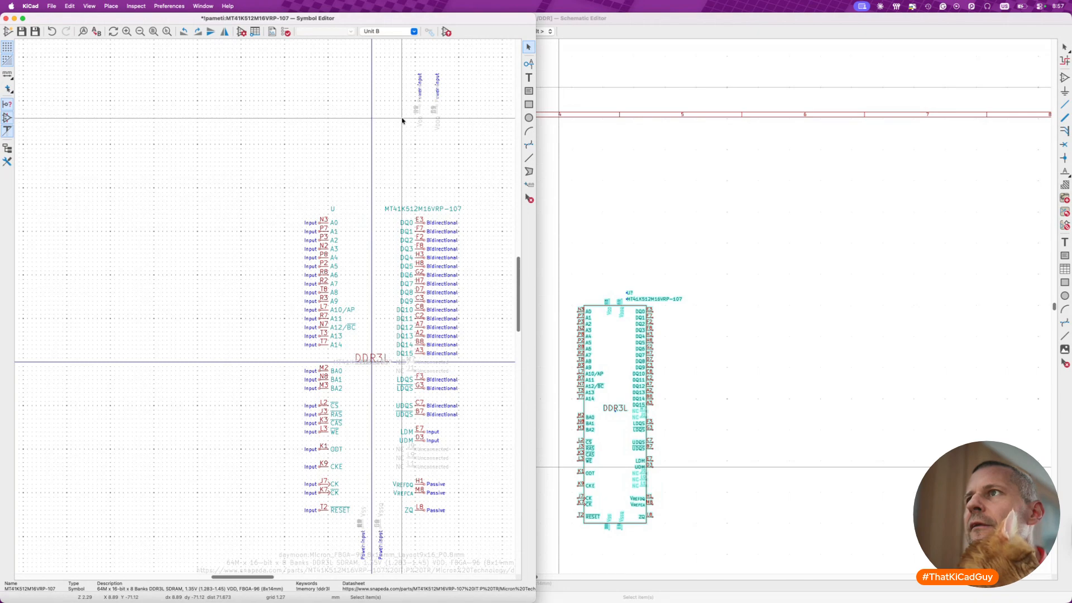
{"action": "key", "text": "super+z"}
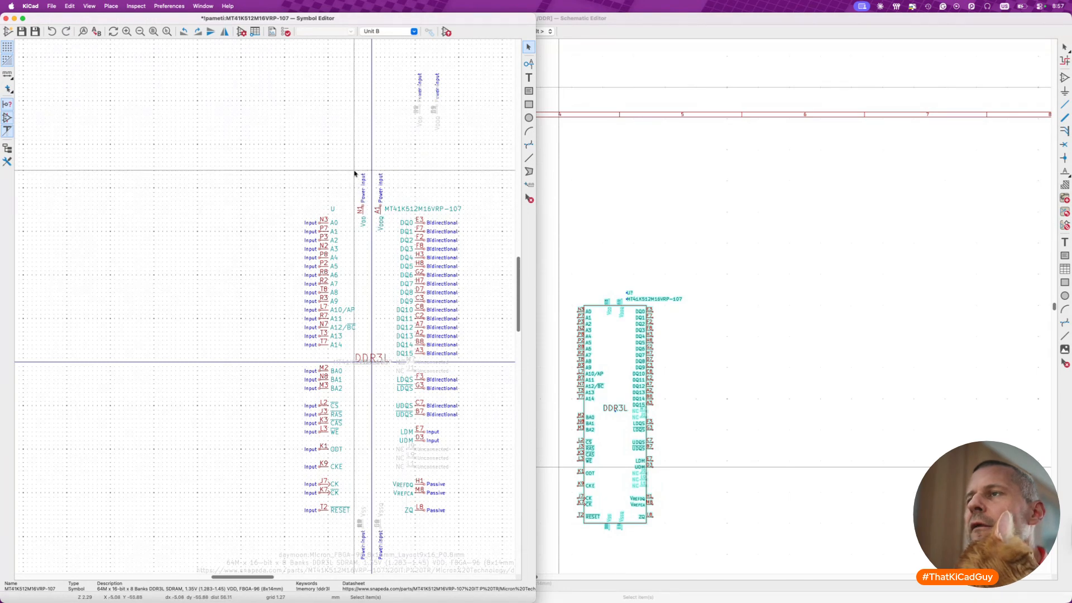
- Remove the original VDD and VDDQ pins from unit B and paste them above the body in unit A
{"action": "left_click_drag", "start_coordinate": [354, 174], "coordinate": [390, 246]}
{"action": "key", "text": "m"}
{"action": "left_click", "coordinate": [390, 150]}
{"action": "left_click", "coordinate": [401, 32]}
{"action": "left_click", "coordinate": [401, 43]}
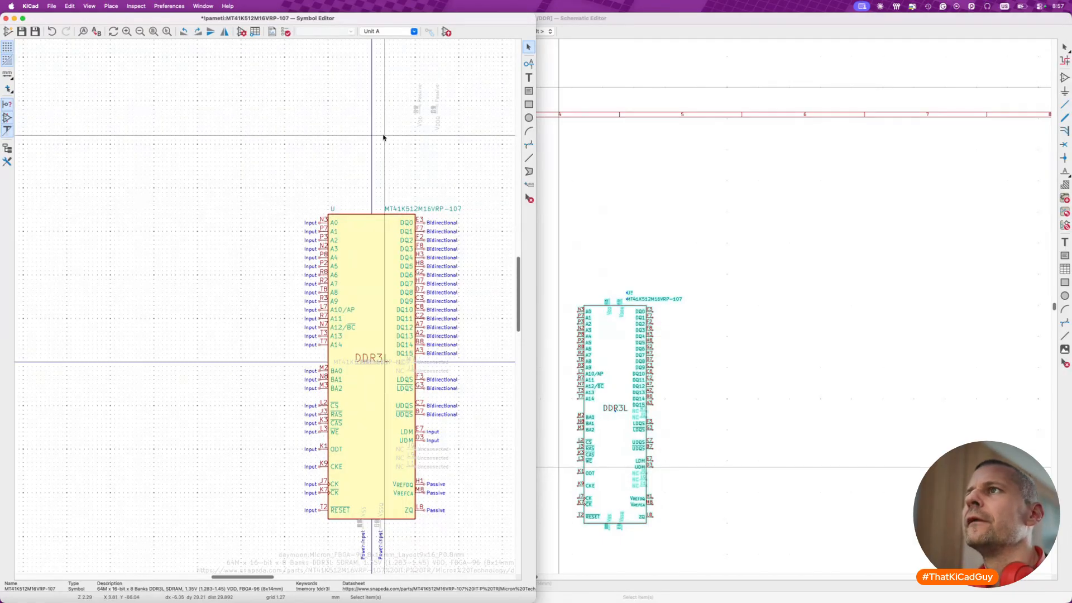
{"action": "scroll", "coordinate": [385, 134], "scroll_direction": "up", "scroll_amount": 5}
{"action": "key", "text": "super+v"}
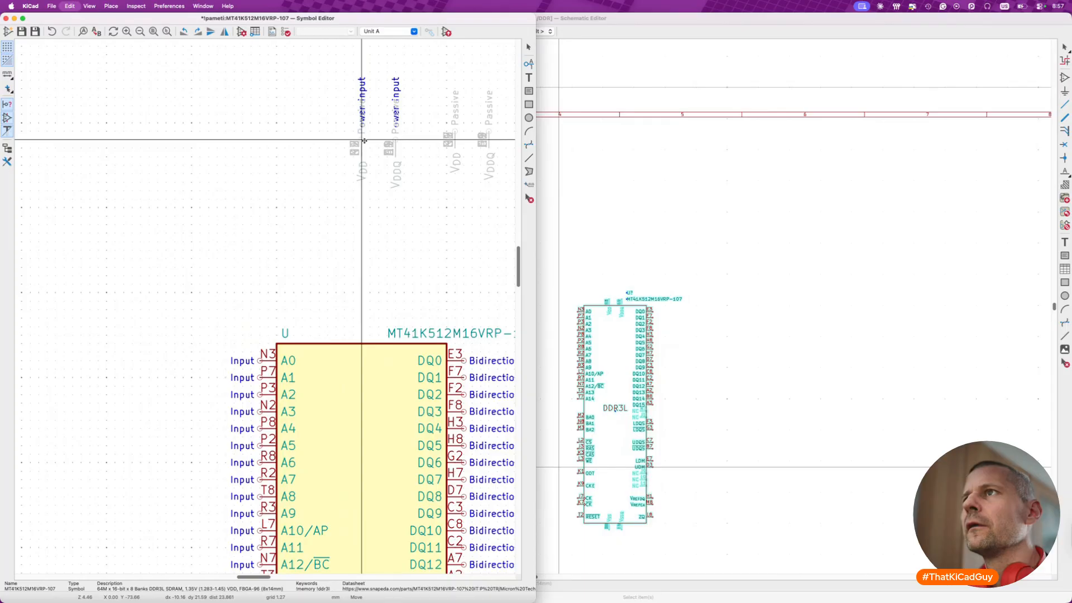
{"action": "left_click", "coordinate": [364, 141]}
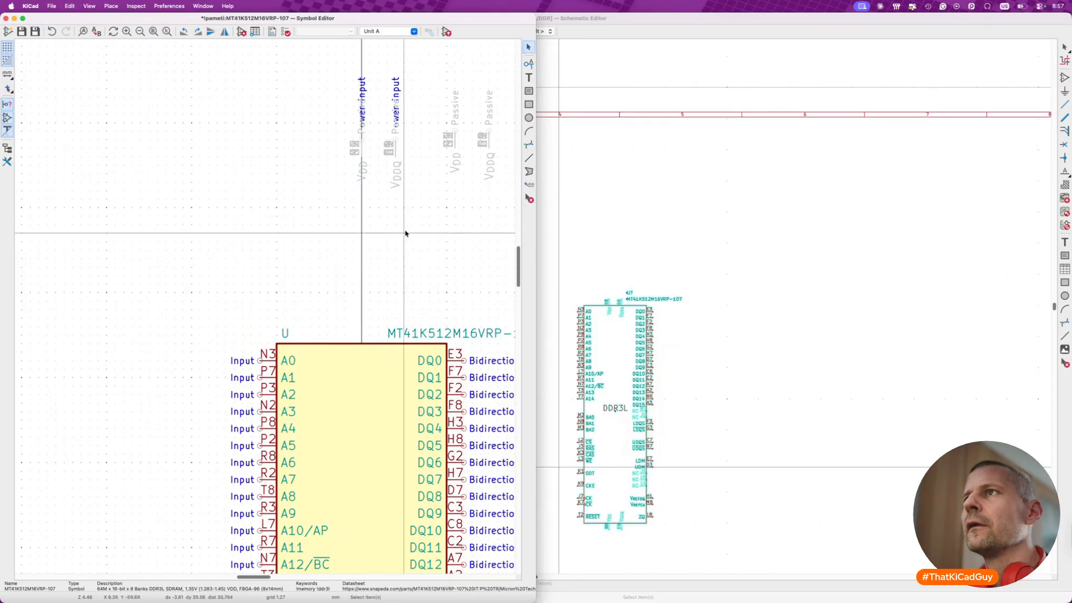
- Check the properties of VDDQ pin A8 in unit A and undo the VDD and VDDQ pin transfers
{"action": "left_click", "coordinate": [396, 148]}
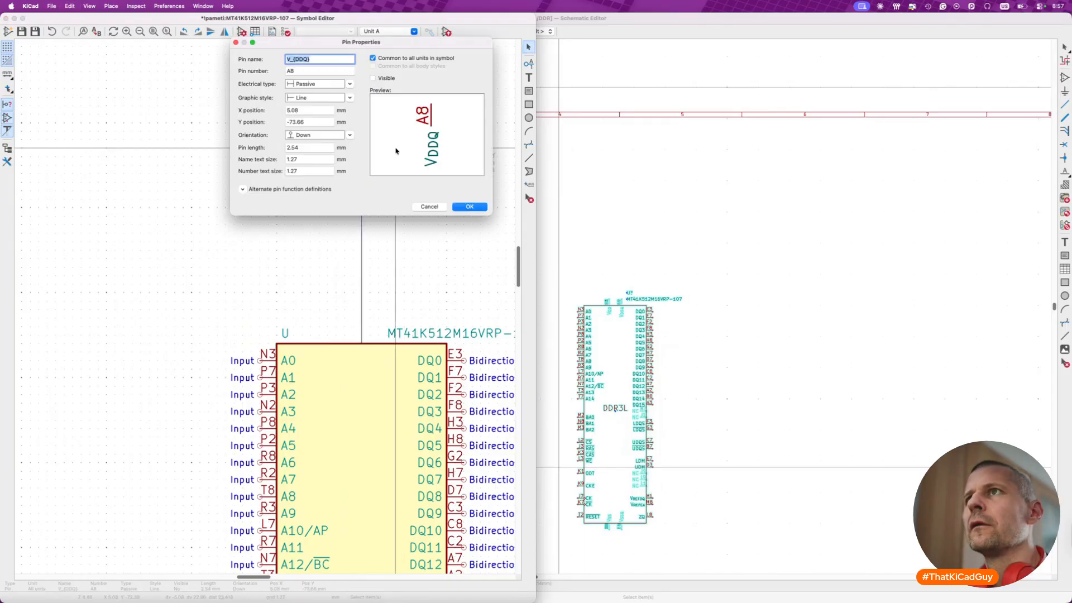
{"action": "key", "text": "Escape"}
{"action": "left_click", "coordinate": [401, 185]}
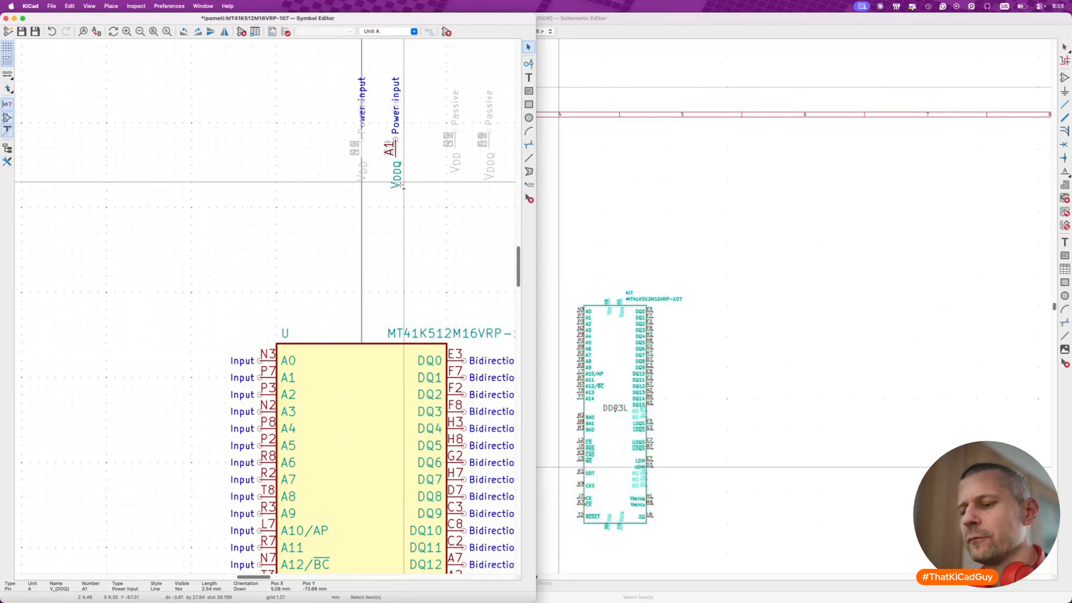
{"action": "key", "text": "Delete"}
{"action": "key", "text": "super+z"}
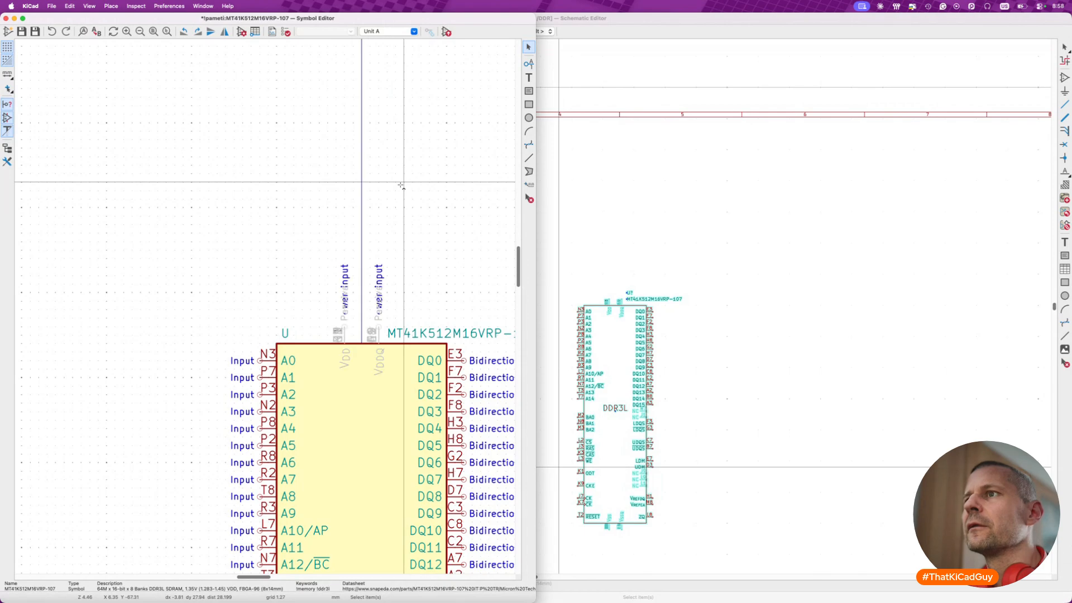
- Save the DDR3L symbol and compare the pins of unit B with those of unit A
{"action": "scroll", "coordinate": [401, 185], "scroll_direction": "down", "scroll_amount": 4}
{"action": "scroll", "coordinate": [383, 219], "scroll_direction": "down", "scroll_amount": 2}
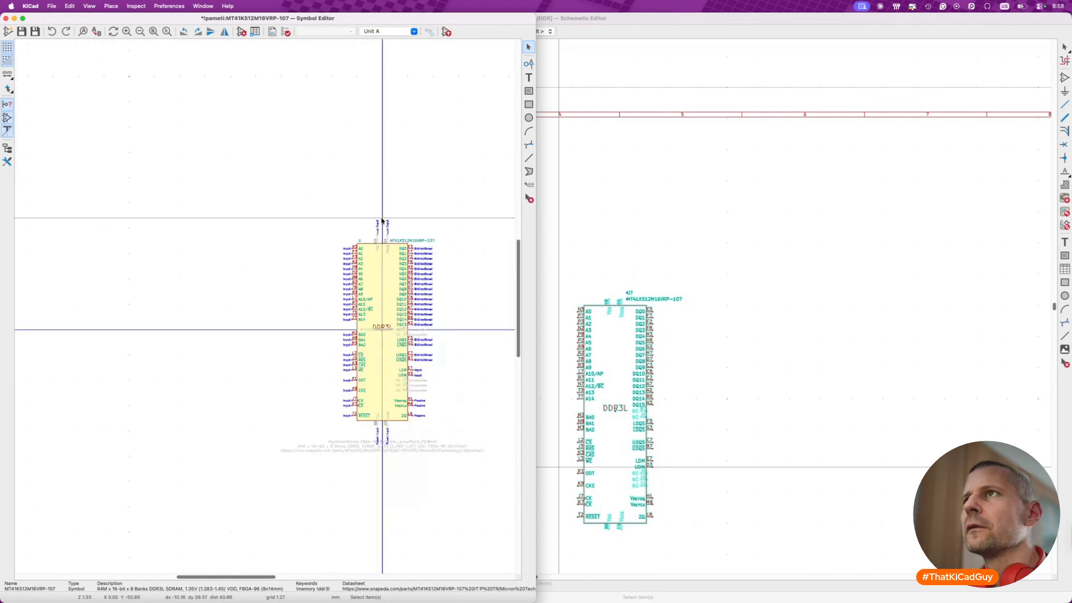
{"action": "left_click", "coordinate": [409, 32]}
{"action": "left_click", "coordinate": [399, 50]}
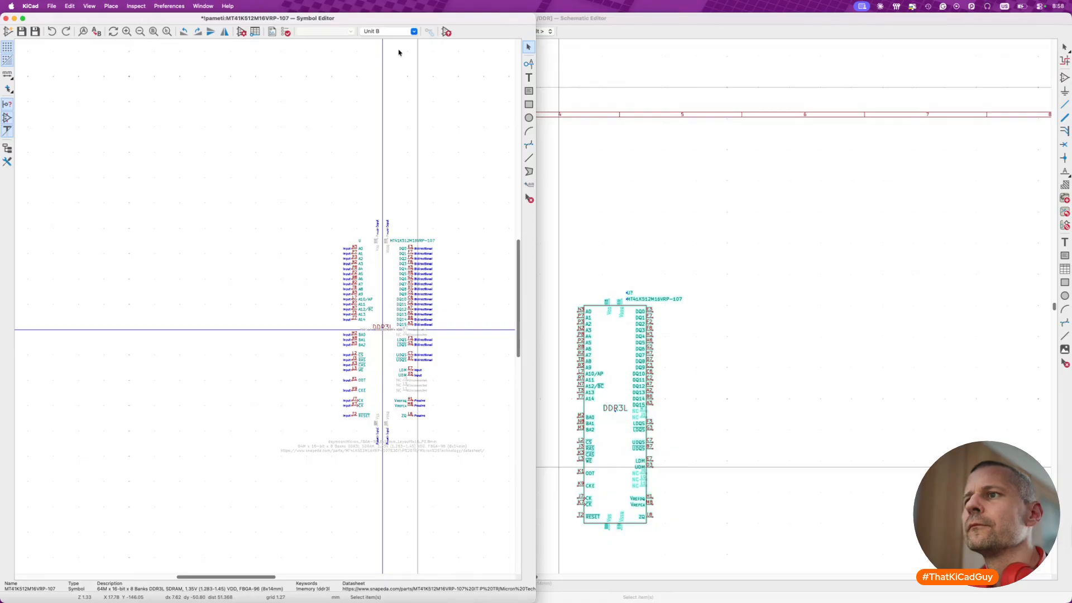
{"action": "key", "text": "super+s"}
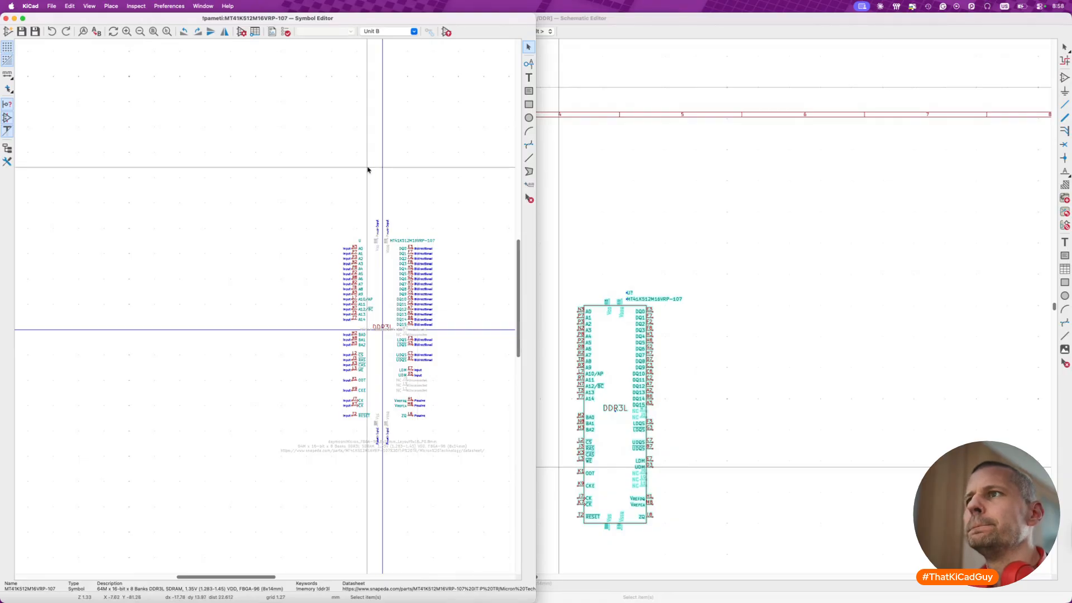
{"action": "scroll", "coordinate": [358, 293], "scroll_direction": "up", "scroll_amount": 4}
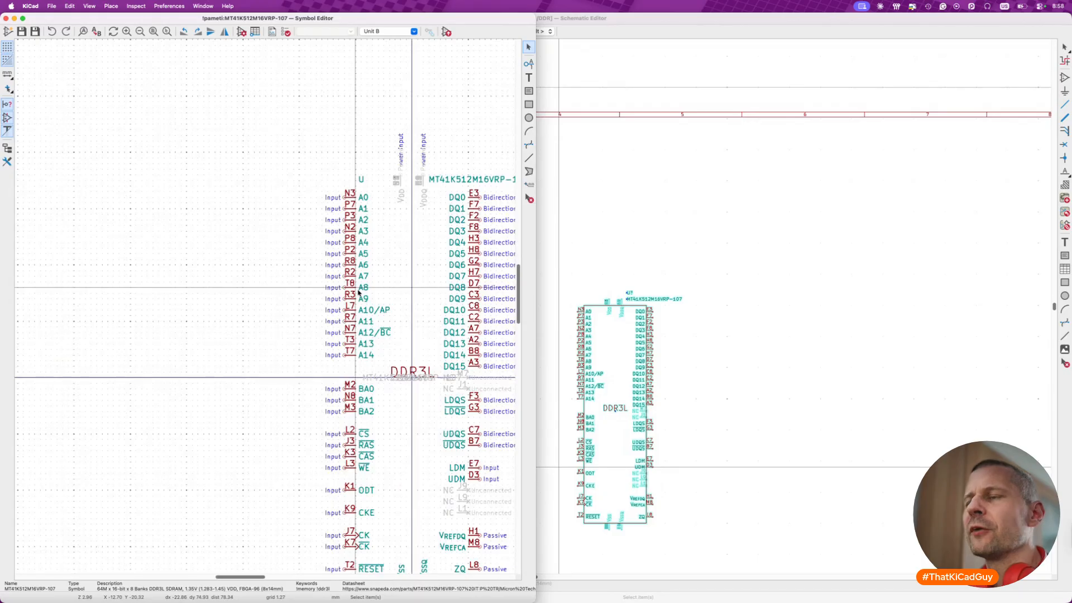
{"action": "left_click", "coordinate": [414, 32]}
{"action": "left_click", "coordinate": [402, 41]}
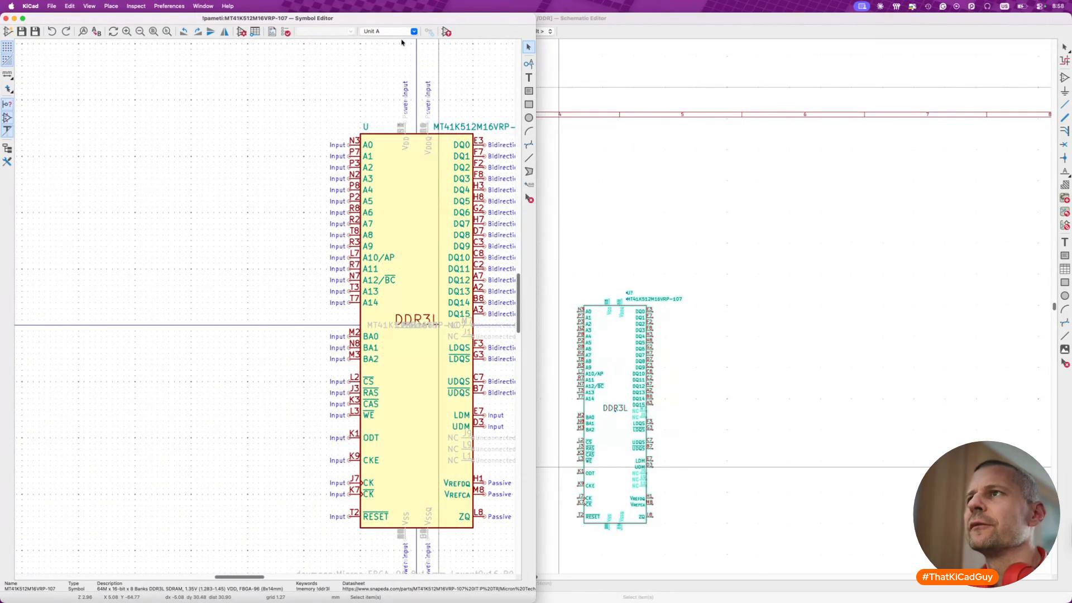
- Delete address pins A0 to A14 from unit B
{"action": "left_click", "coordinate": [414, 32]}
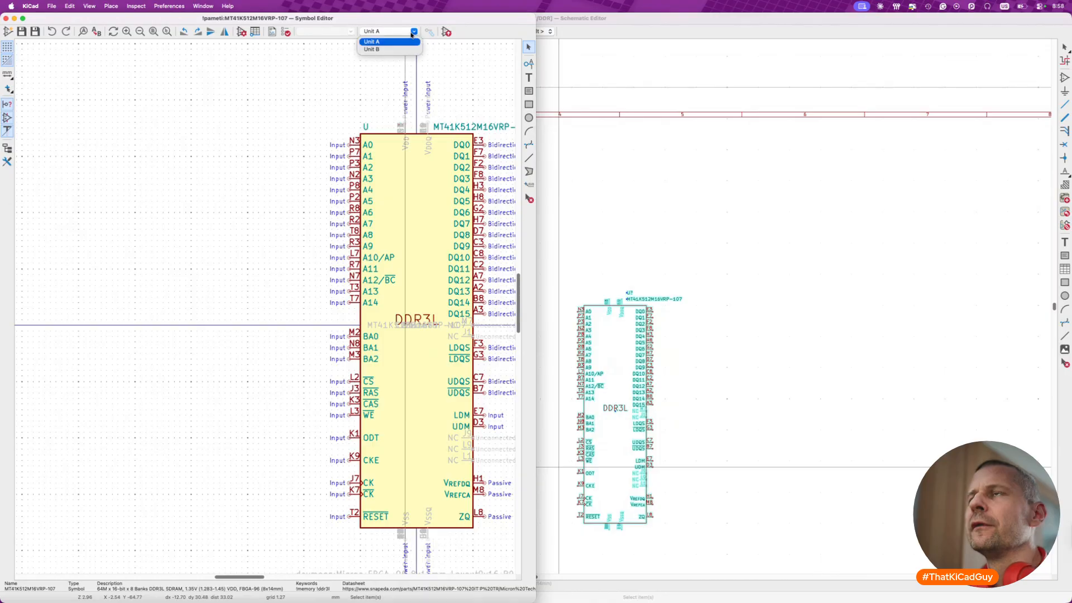
{"action": "left_click", "coordinate": [403, 53]}
{"action": "left_click_drag", "start_coordinate": [324, 127], "coordinate": [394, 319]}
{"action": "key", "text": "Delete"}
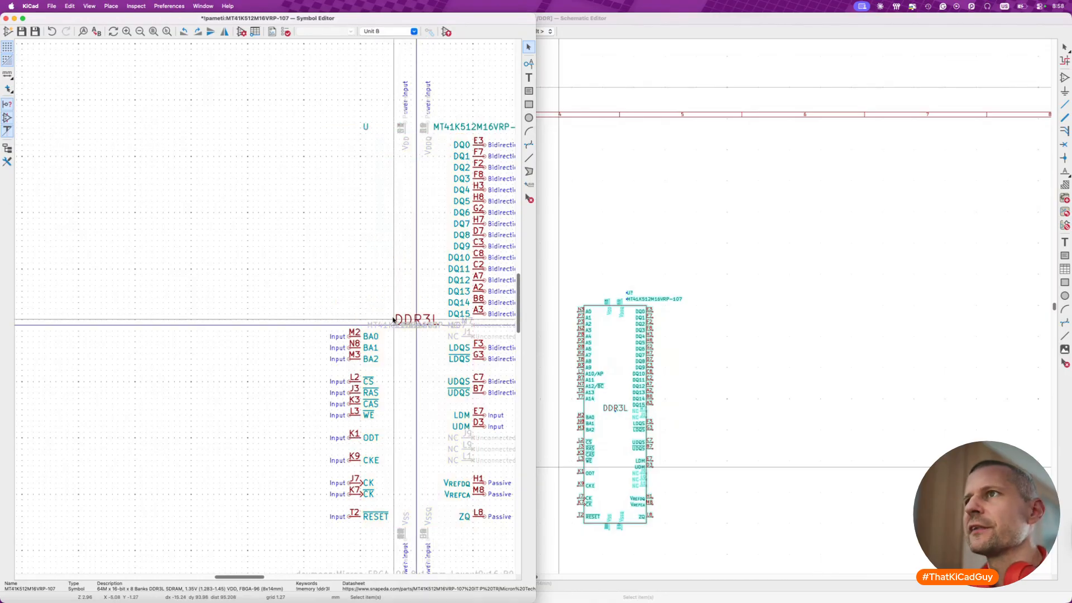
- Return to unit A to check its pins and maximize the Symbol Editor window
{"action": "left_click", "coordinate": [414, 31]}
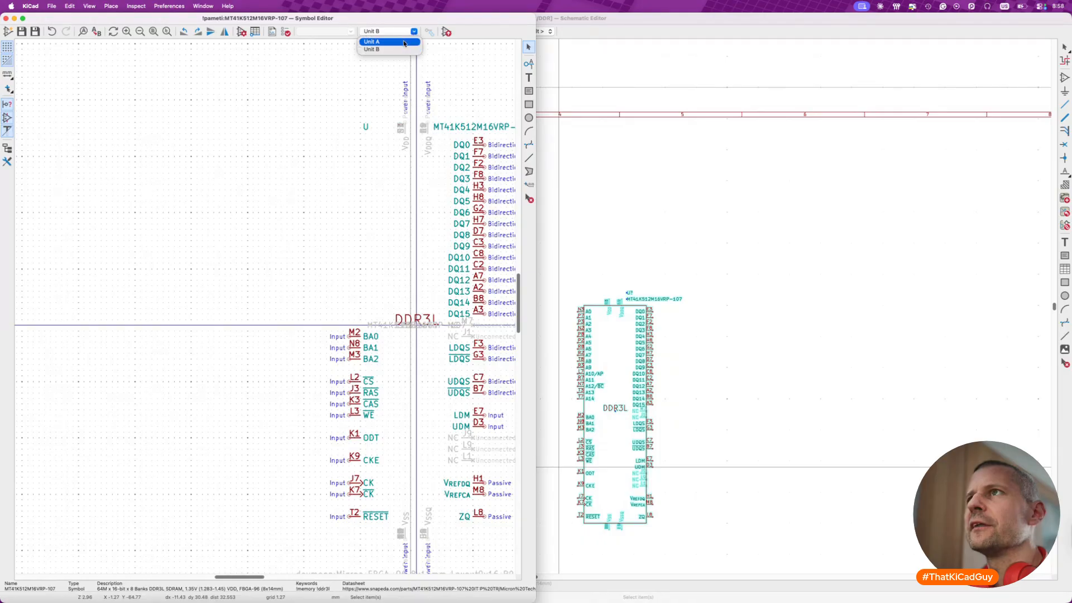
{"action": "left_click", "coordinate": [372, 42]}
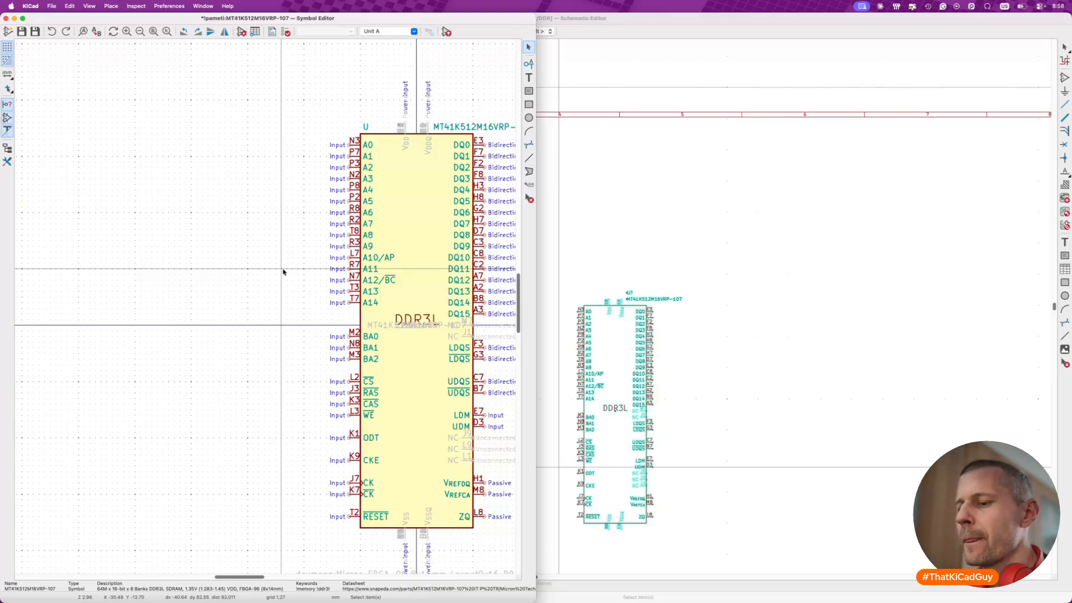
{"action": "scroll", "coordinate": [247, 239], "scroll_direction": "down", "scroll_amount": 5}
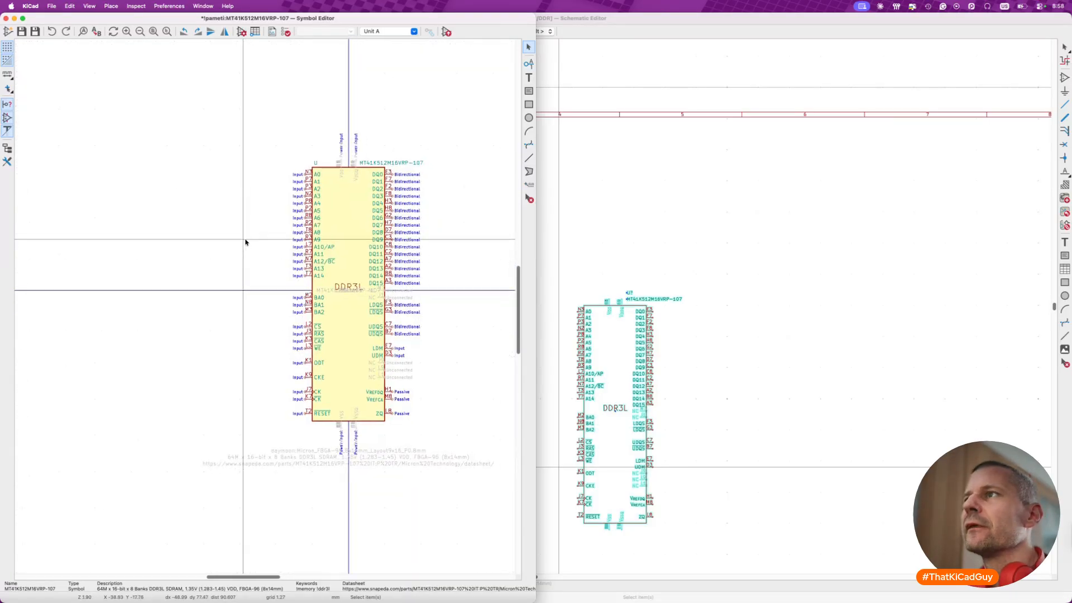
{"action": "double_click", "coordinate": [406, 18]}
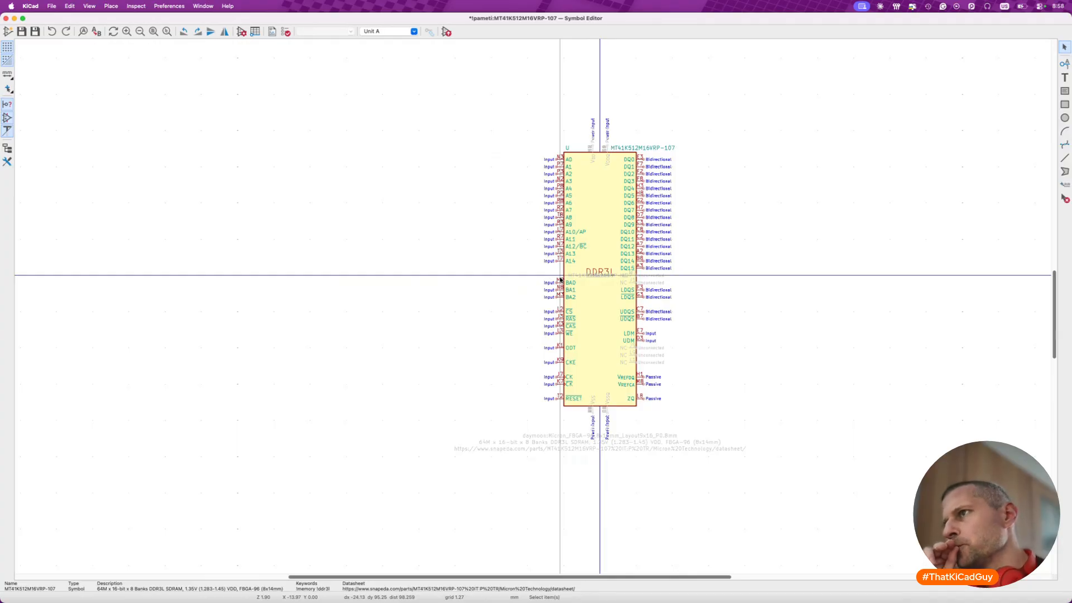
- Save the DDR3L symbol and review its unit, body style and general settings in the library symbol properties
{"action": "key", "text": "super+s"}
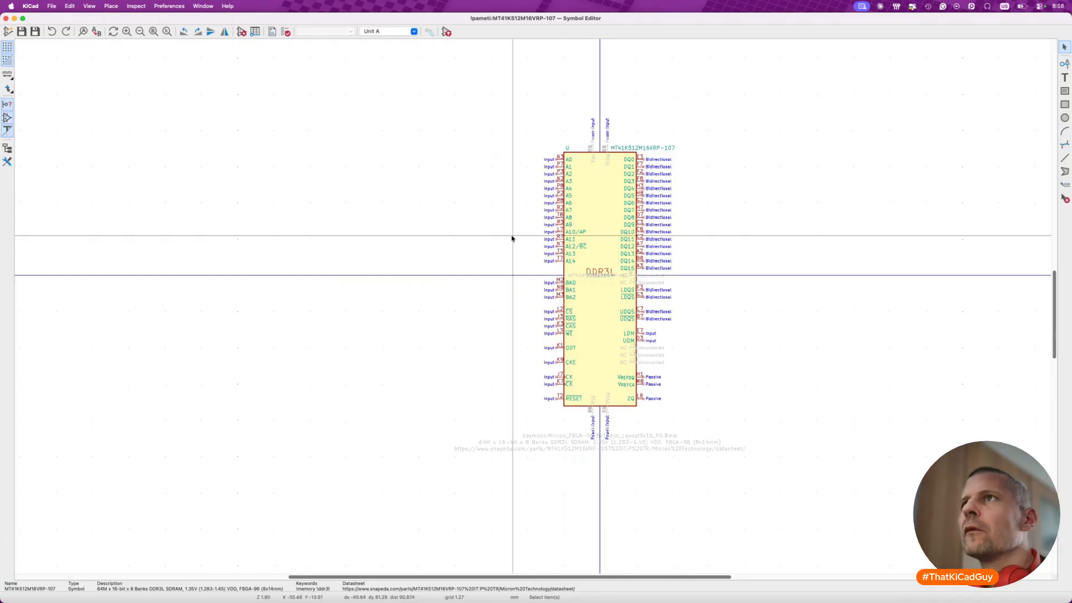
{"action": "left_click", "coordinate": [242, 31]}
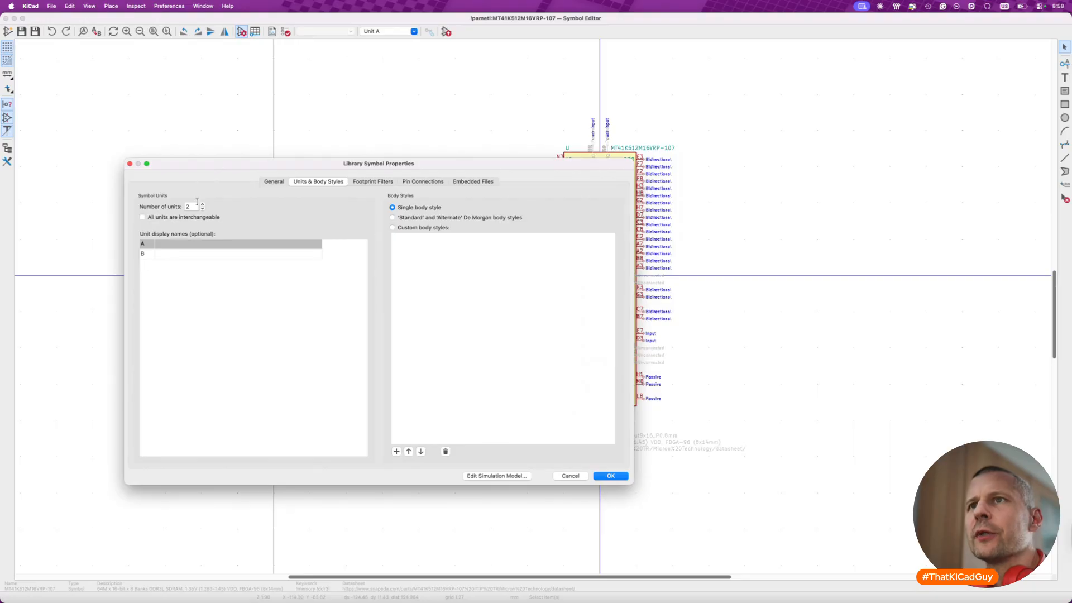
{"action": "mouse_move", "coordinate": [203, 221]}
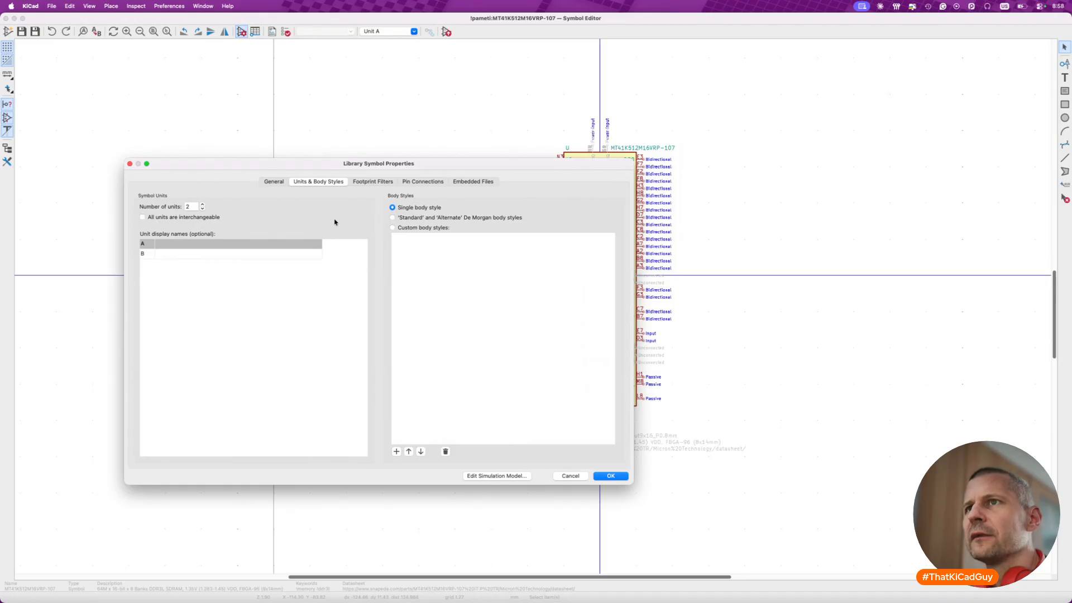
{"action": "left_click", "coordinate": [275, 246]}
{"action": "left_click", "coordinate": [275, 244]}
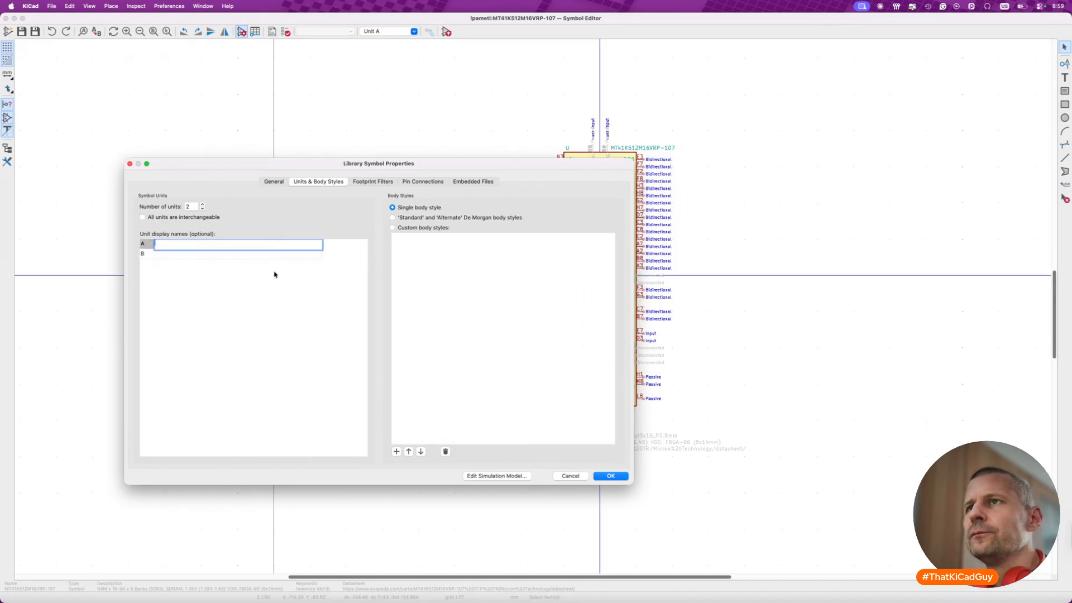
{"action": "left_click", "coordinate": [273, 181]}
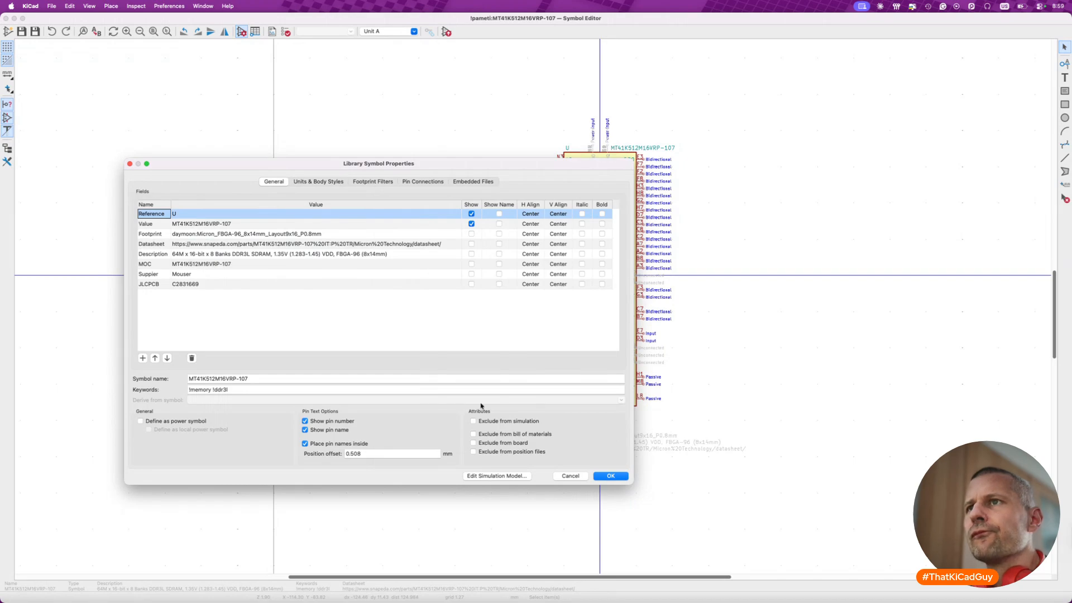
{"action": "left_click", "coordinate": [609, 478]}
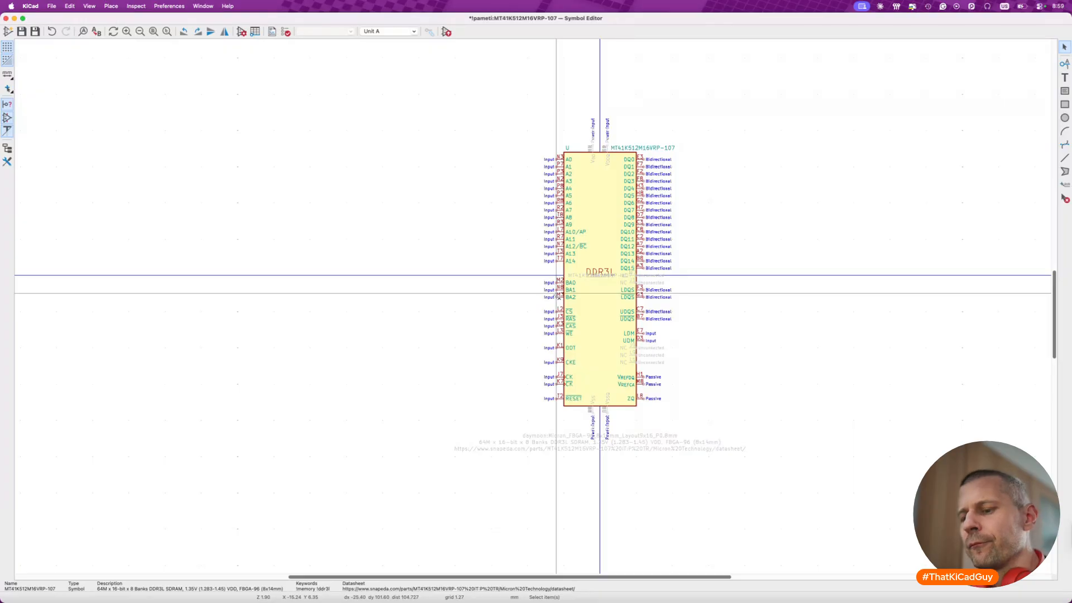
{"action": "scroll", "coordinate": [537, 311], "scroll_direction": "right", "scroll_amount": 3}
{"action": "scroll", "coordinate": [535, 311], "scroll_direction": "right", "scroll_amount": 2}
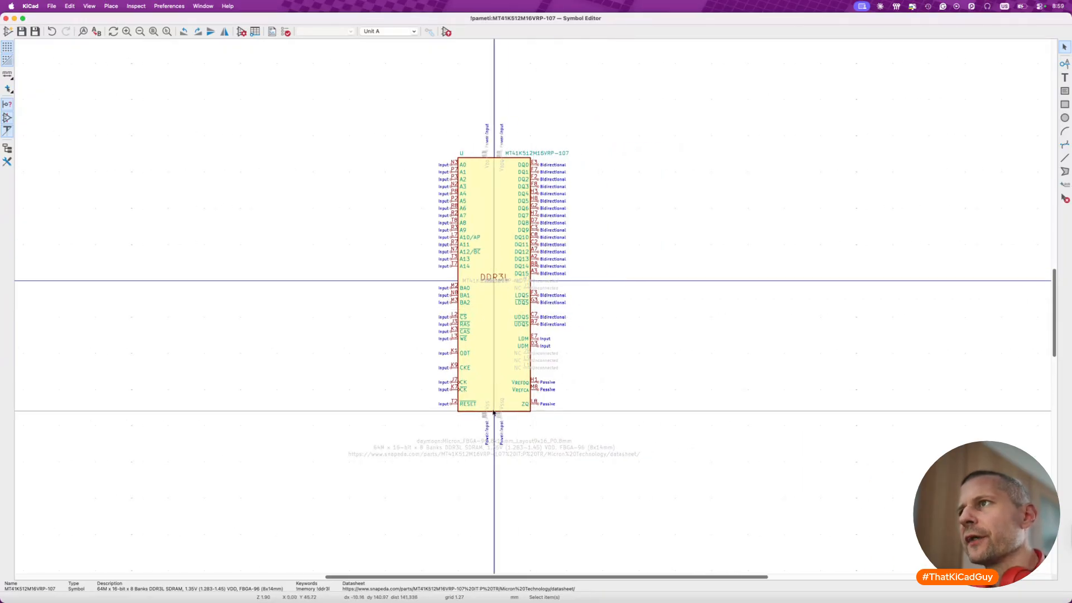
- Compare the address pins of units B and A and check the properties of pin A0 in unit A
{"action": "left_click", "coordinate": [413, 32]}
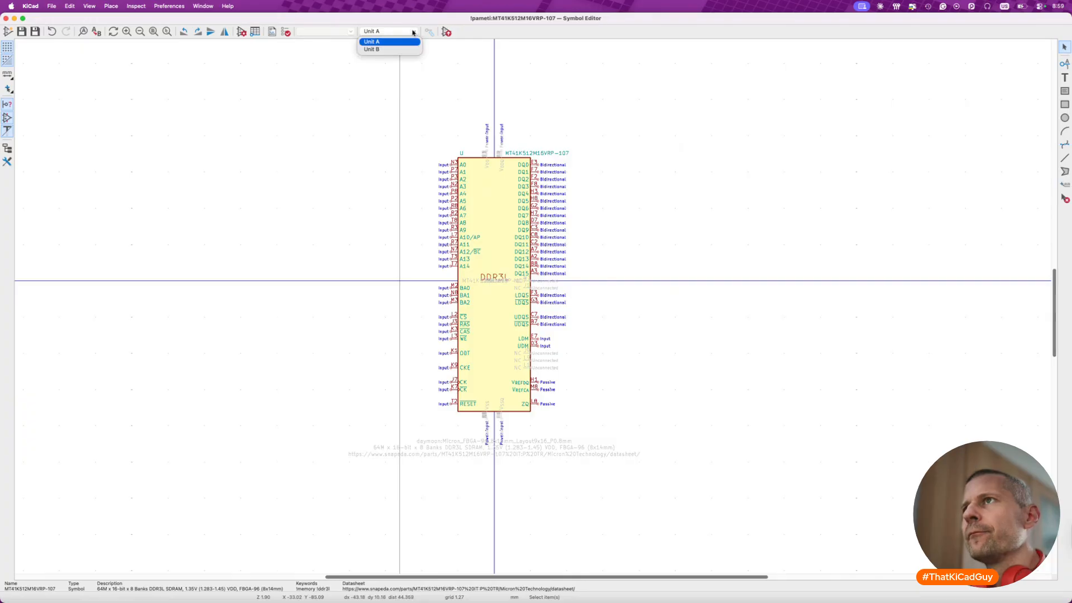
{"action": "left_click", "coordinate": [386, 49]}
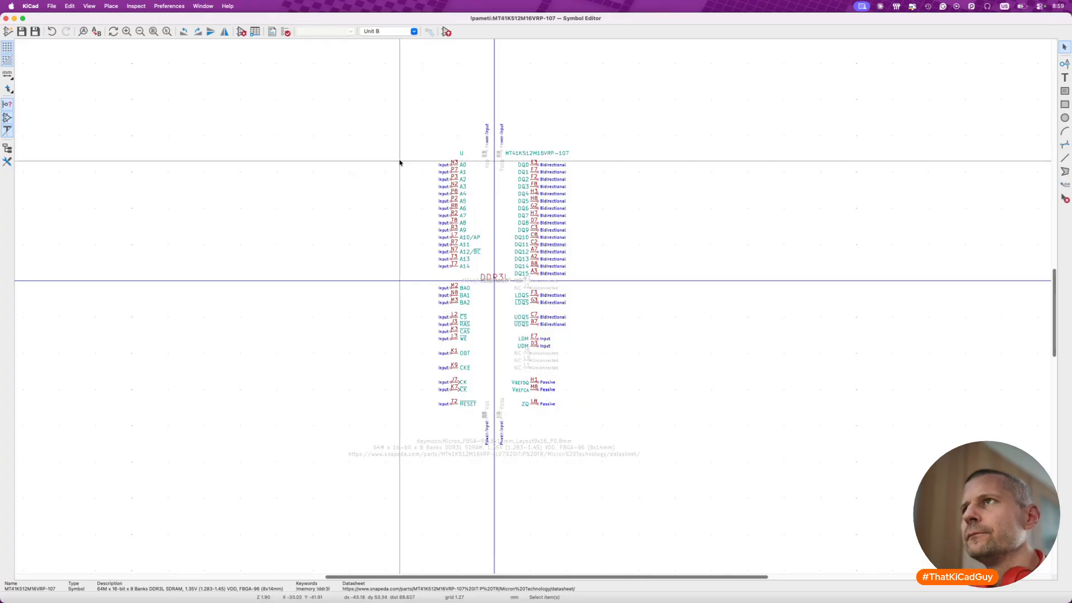
{"action": "left_click_drag", "start_coordinate": [408, 151], "coordinate": [473, 273]}
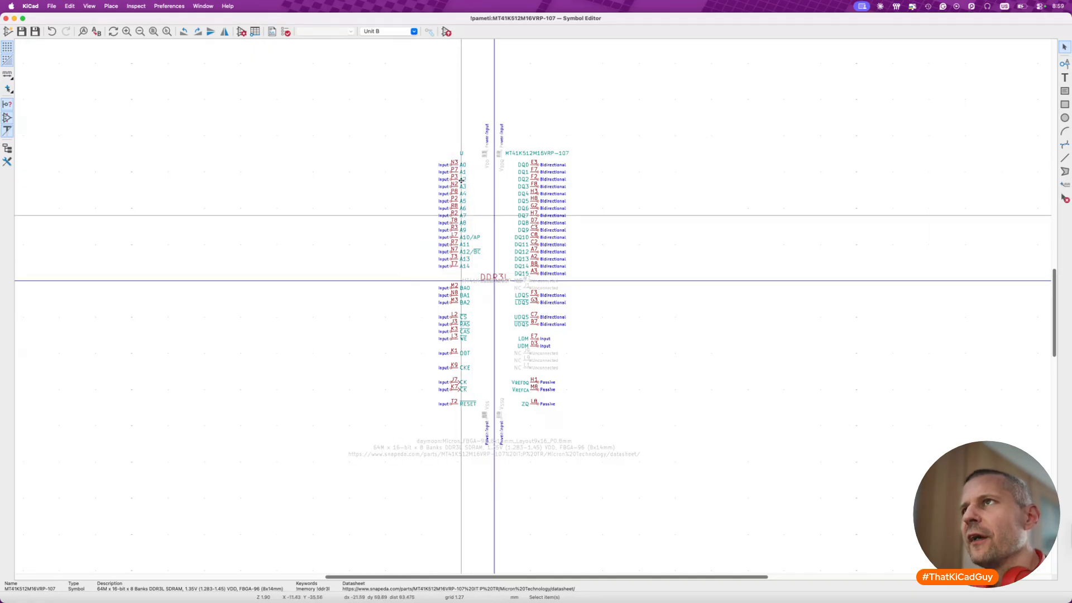
{"action": "left_click", "coordinate": [412, 31]}
{"action": "left_click", "coordinate": [373, 42]}
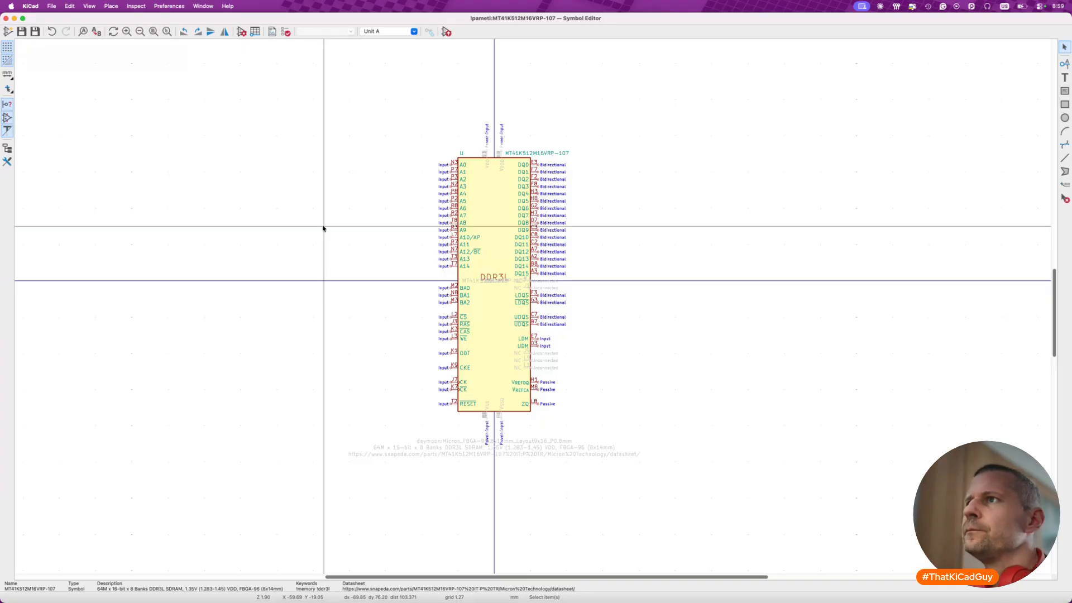
{"action": "double_click", "coordinate": [456, 168]}
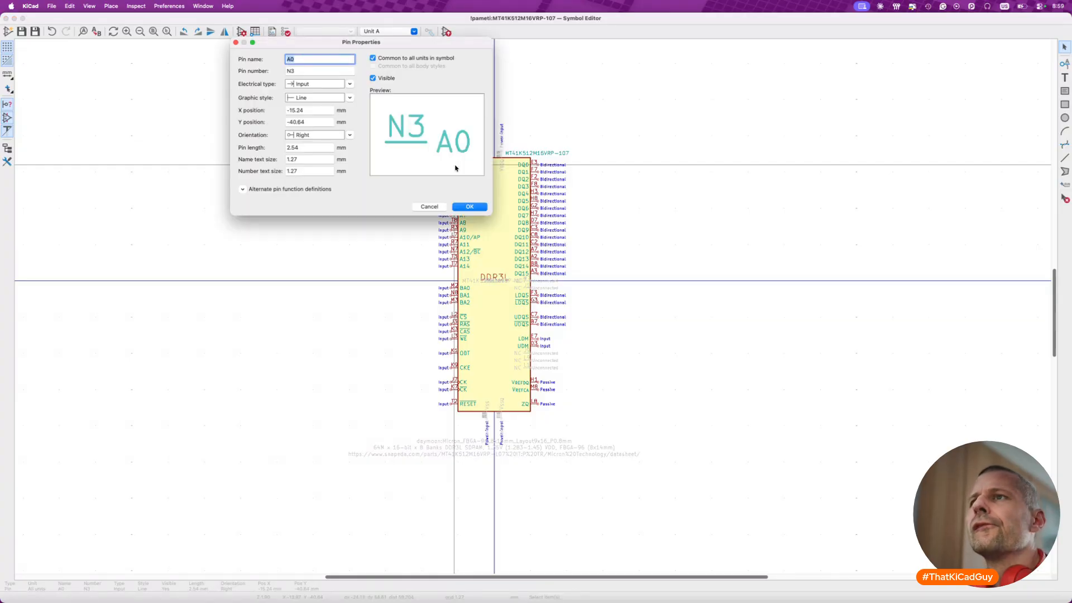
{"action": "key", "text": "Escape"}
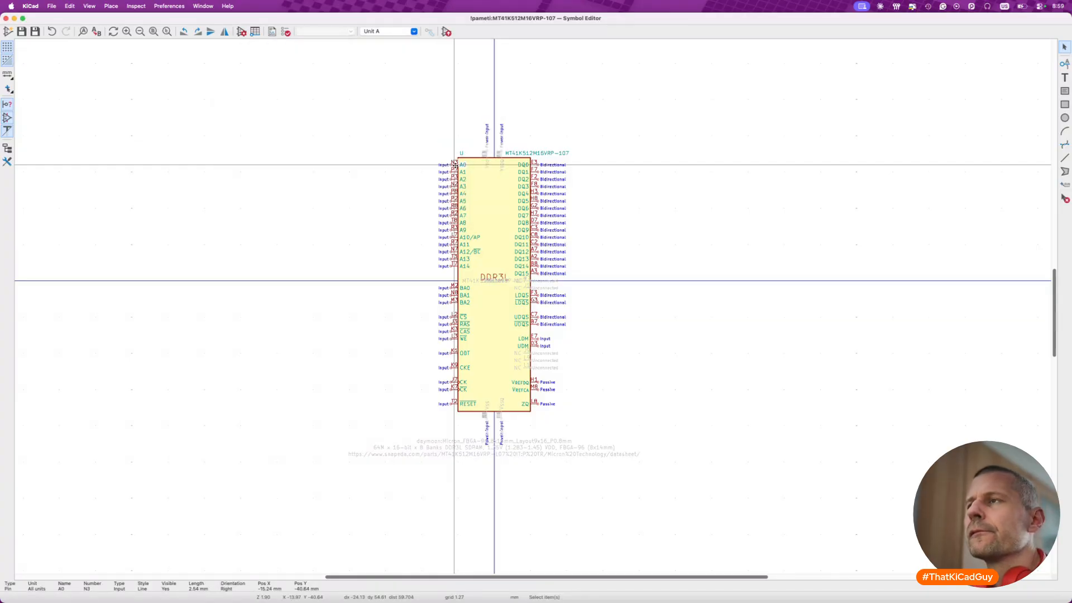
{"action": "left_click", "coordinate": [455, 146]}
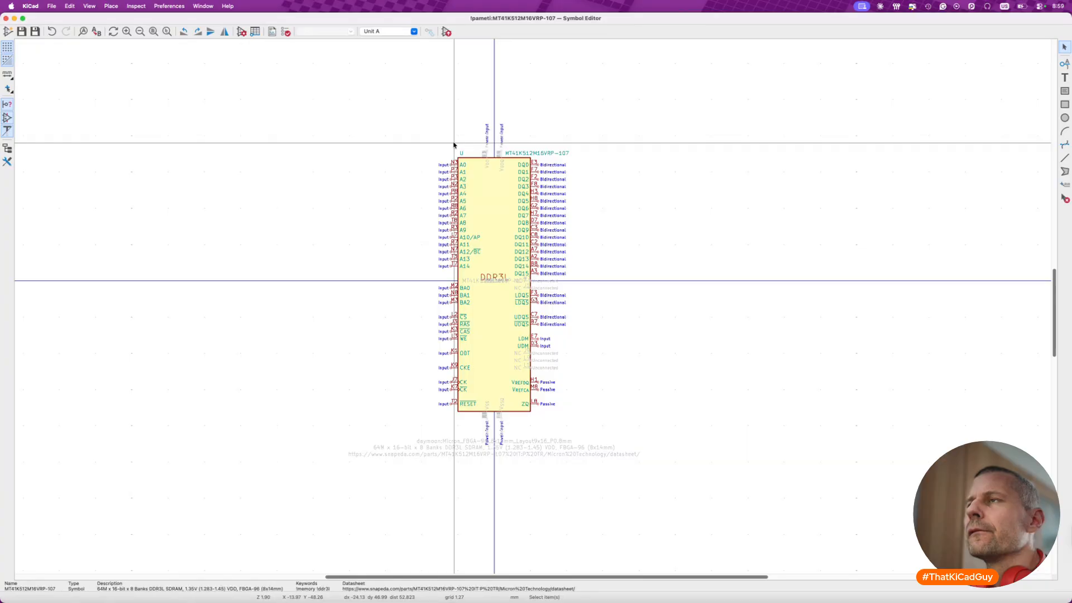
- Delete RESET pin T2 from unit B and check that pin in unit A
{"action": "left_click", "coordinate": [413, 33]}
{"action": "left_click", "coordinate": [380, 45]}
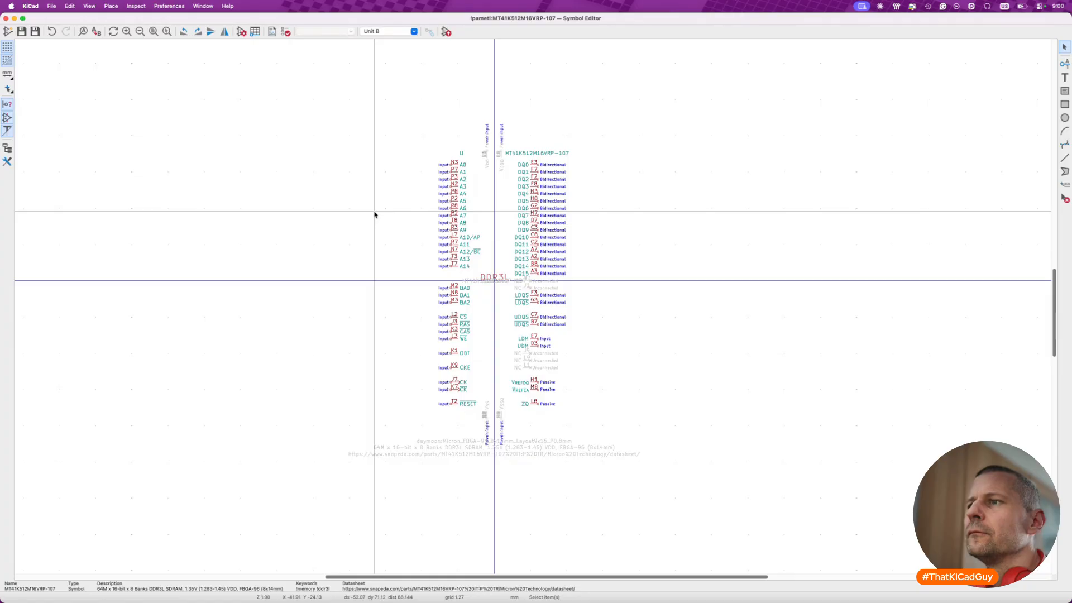
{"action": "left_click", "coordinate": [453, 406]}
{"action": "scroll", "coordinate": [454, 406], "scroll_direction": "up", "scroll_amount": 3}
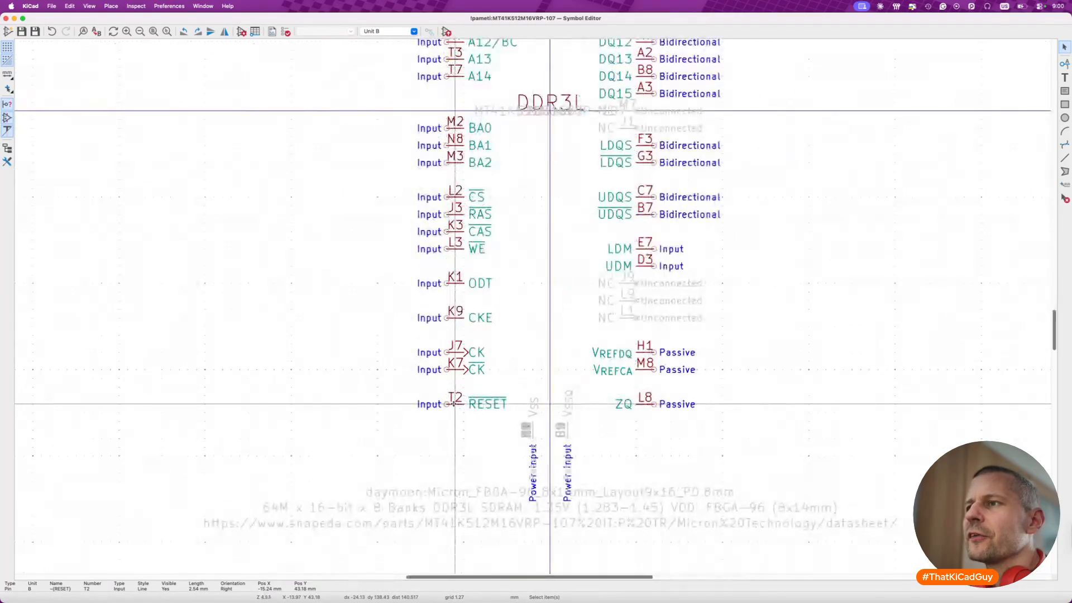
{"action": "key", "text": "Delete"}
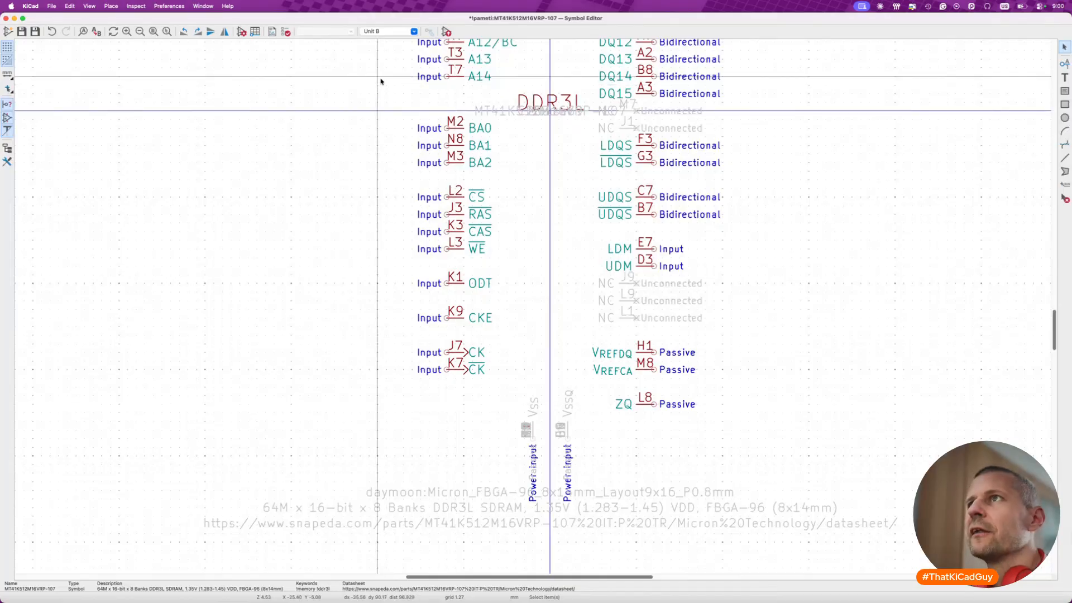
{"action": "left_click", "coordinate": [415, 32]}
{"action": "left_click", "coordinate": [382, 42]}
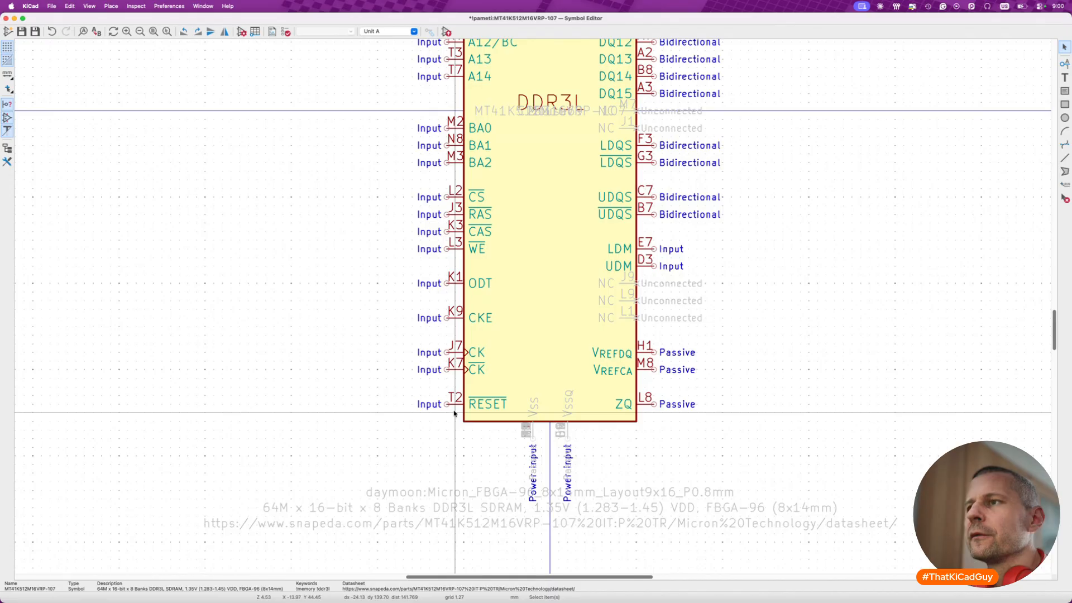
- Try deleting clock pins J7 and K7 from unit B, check unit A and undo the deletion
{"action": "left_click", "coordinate": [413, 31]}
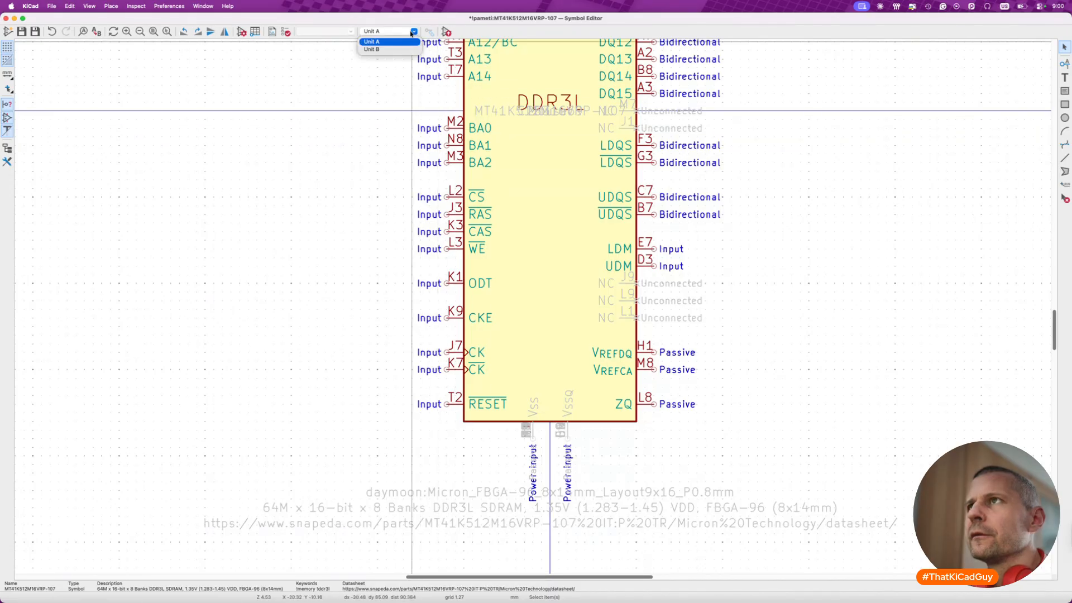
{"action": "left_click", "coordinate": [406, 49]}
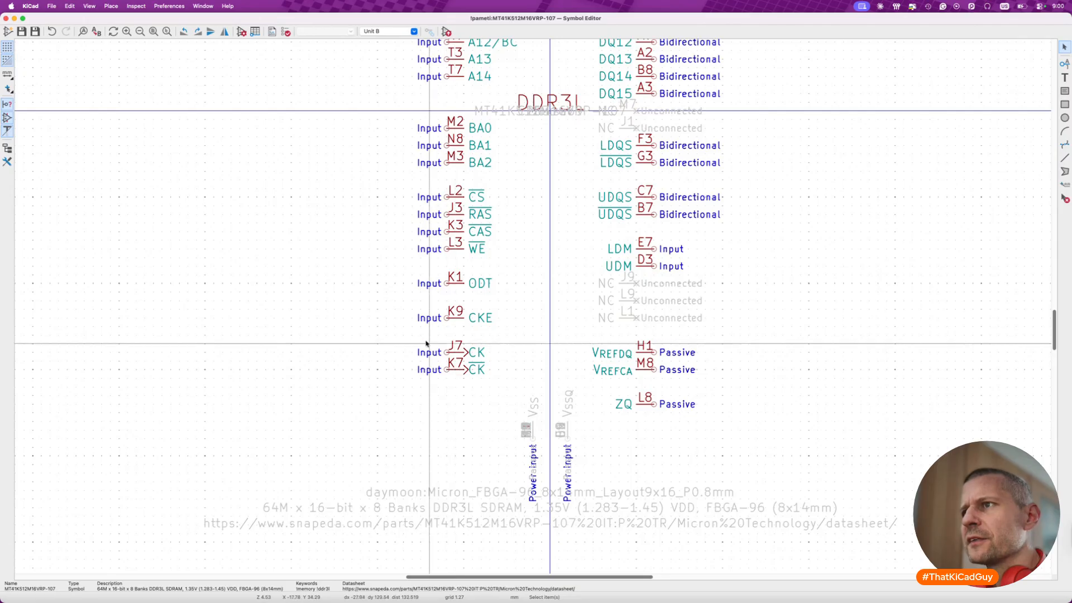
{"action": "left_click_drag", "start_coordinate": [403, 330], "coordinate": [502, 395]}
{"action": "key", "text": "Delete"}
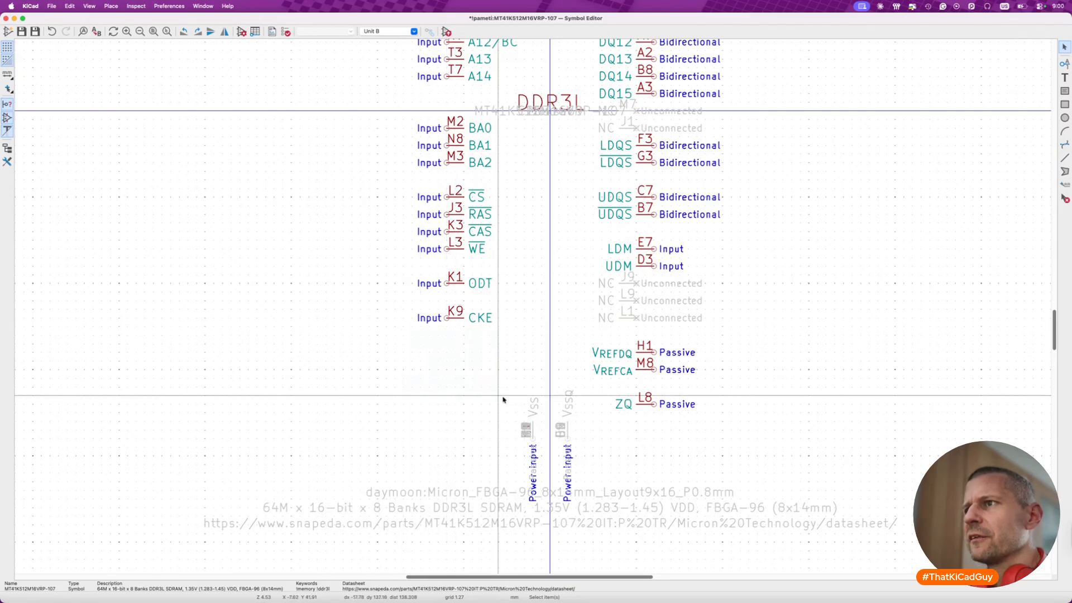
{"action": "left_click", "coordinate": [413, 31]}
{"action": "left_click", "coordinate": [391, 42]}
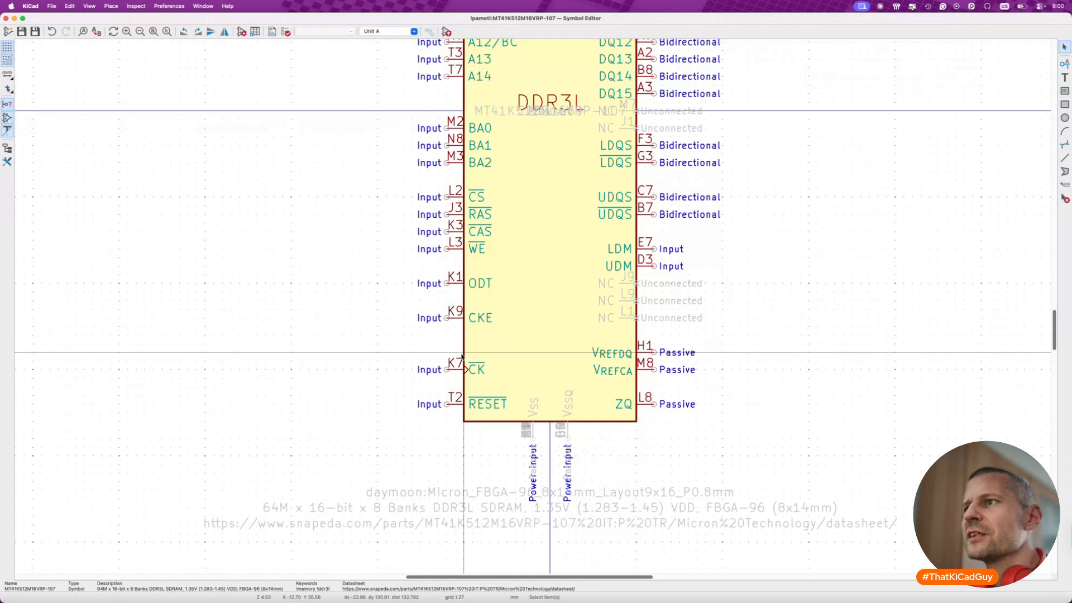
{"action": "key", "text": "super+z"}
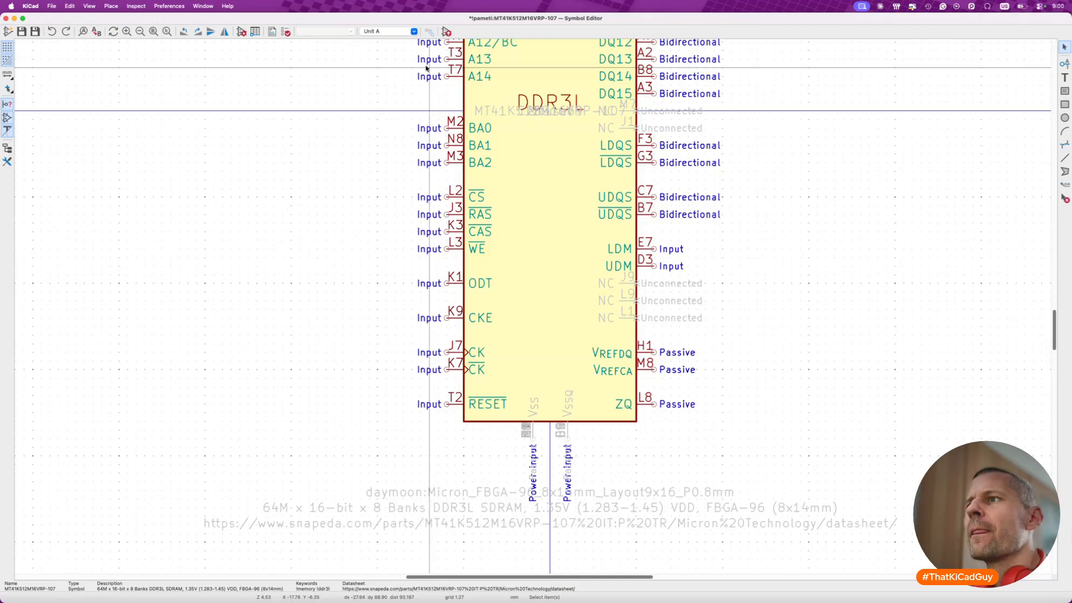
- Set the pin number of the inverted clock pin in unit B to K777
{"action": "left_click", "coordinate": [391, 31]}
{"action": "left_click", "coordinate": [407, 44]}
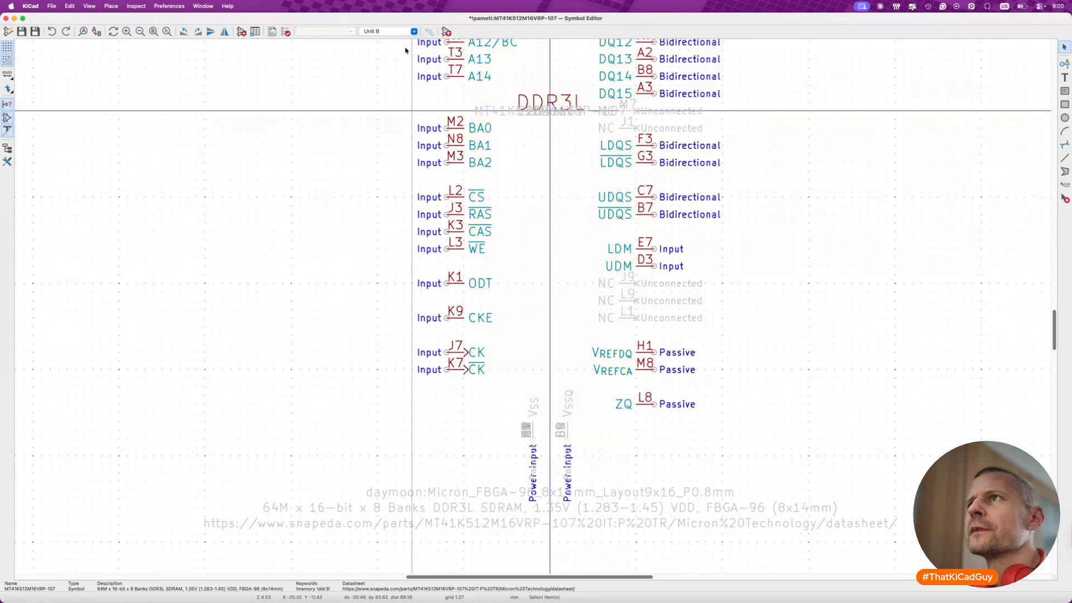
{"action": "double_click", "coordinate": [441, 371]}
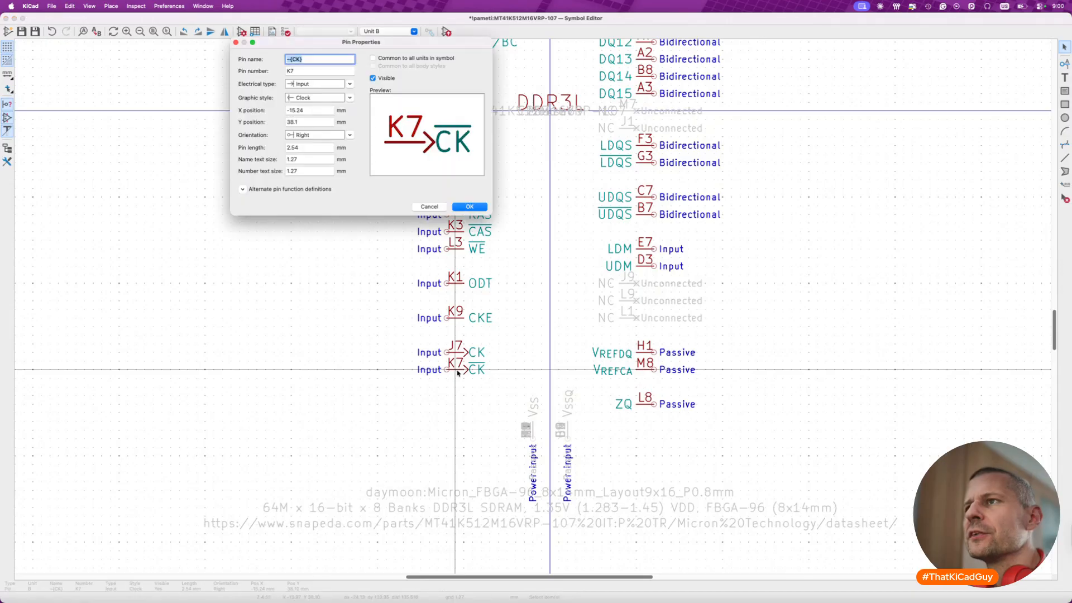
{"action": "left_click", "coordinate": [326, 70]}
{"action": "type", "text": "77"}
{"action": "key", "text": "Return"}
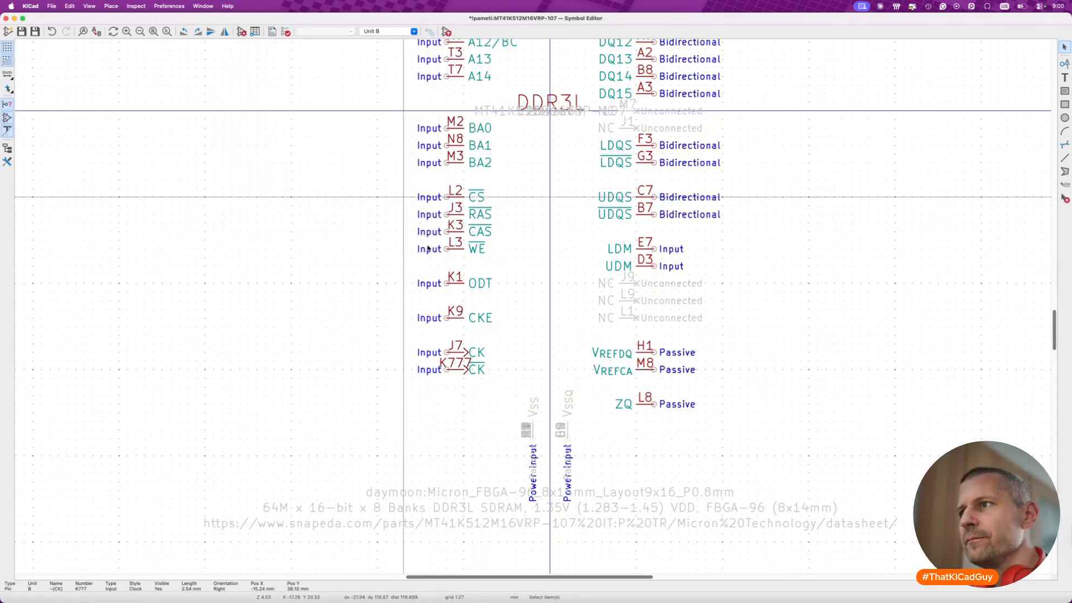
- Set the pin number of the CK pin in unit B to J777 and save the symbol
{"action": "double_click", "coordinate": [462, 351]}
{"action": "left_click", "coordinate": [332, 69]}
{"action": "type", "text": "777"}
{"action": "key", "text": "Return"}
{"action": "key", "text": "super+s"}
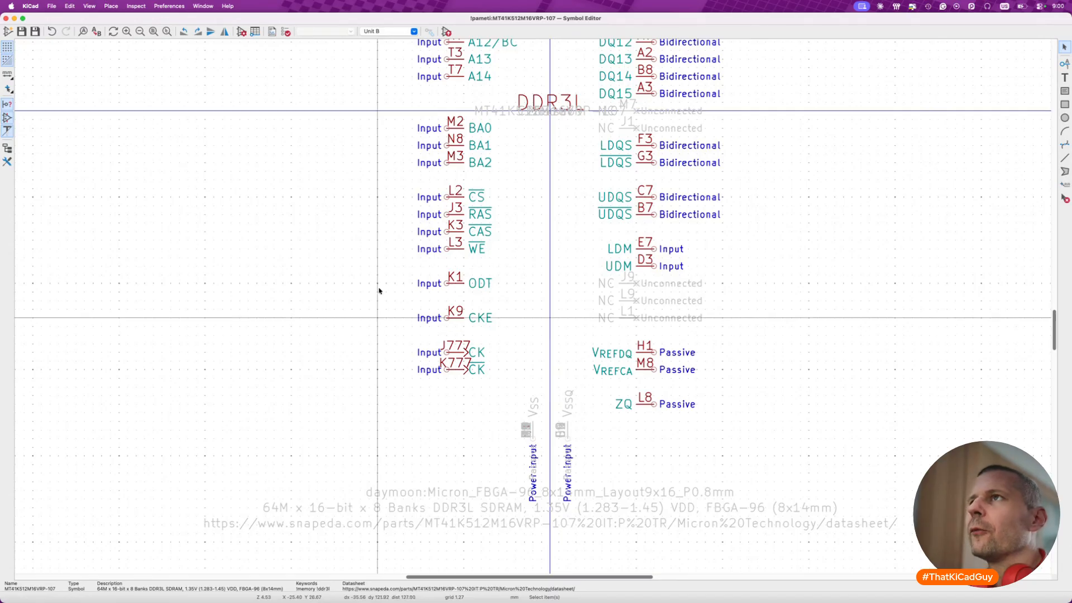
- Check the clock pins in unit A and undo the CK pin's number change
{"action": "left_click", "coordinate": [391, 32]}
{"action": "left_click", "coordinate": [403, 42]}
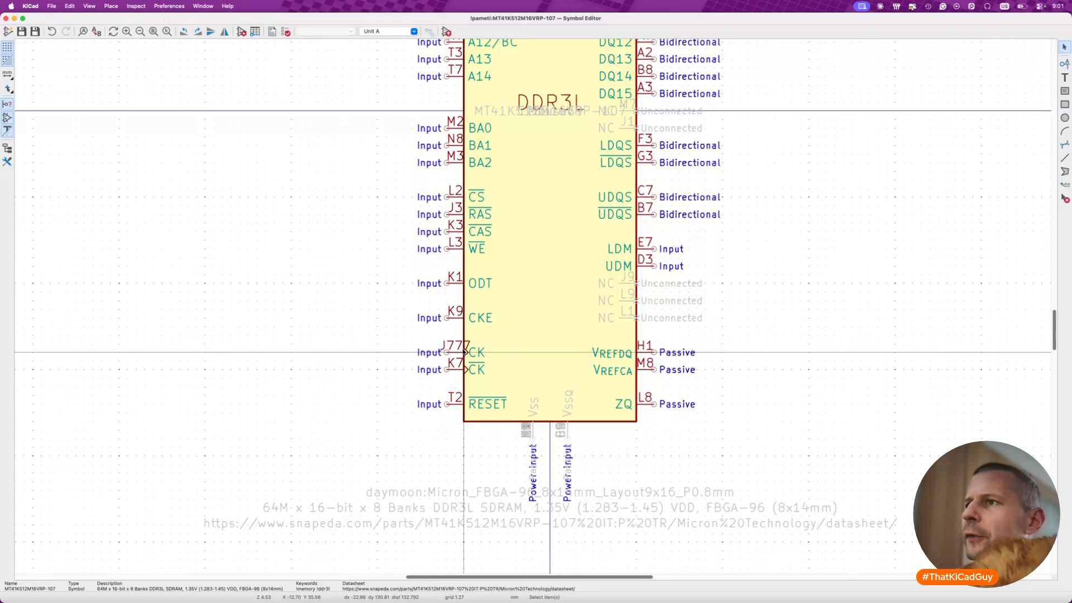
{"action": "key", "text": "super+z"}
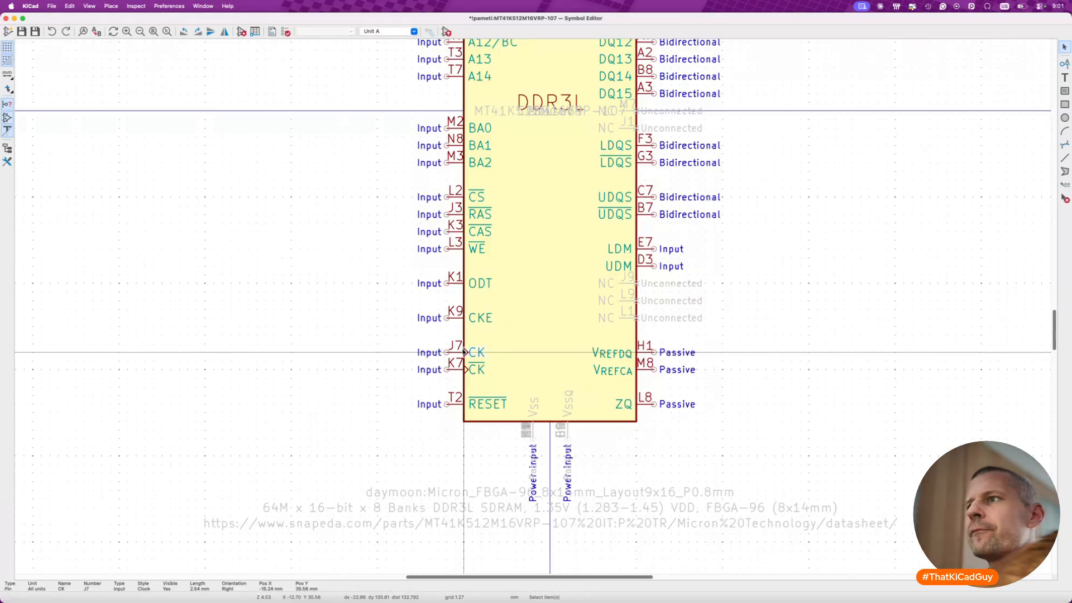
- Set the inverted clock pin's number in unit B back to K7 and delete that pin
{"action": "left_click", "coordinate": [391, 31]}
{"action": "left_click", "coordinate": [385, 41]}
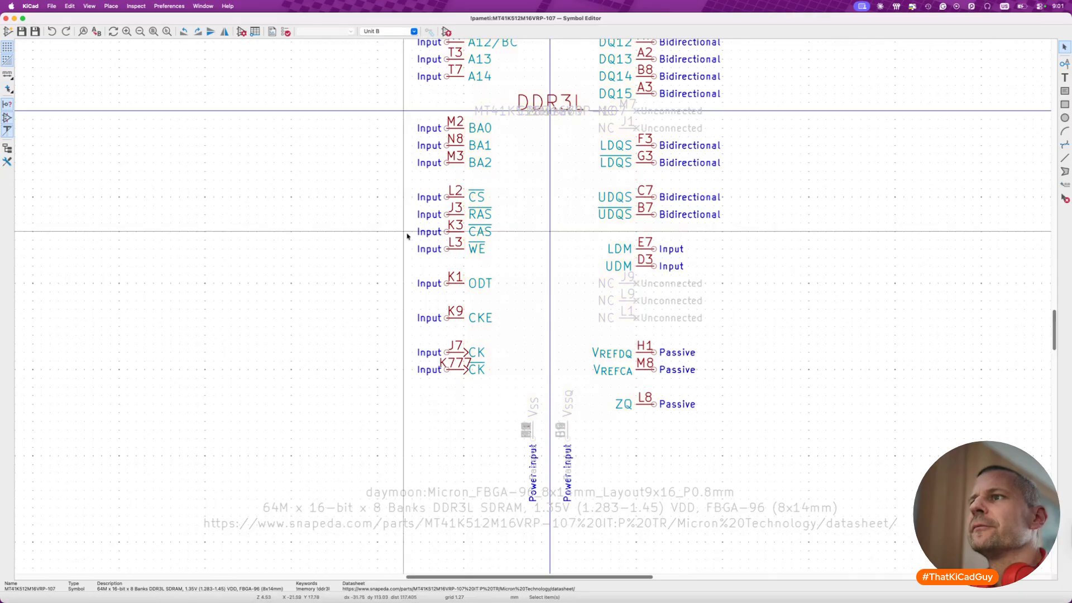
{"action": "left_click", "coordinate": [457, 371]}
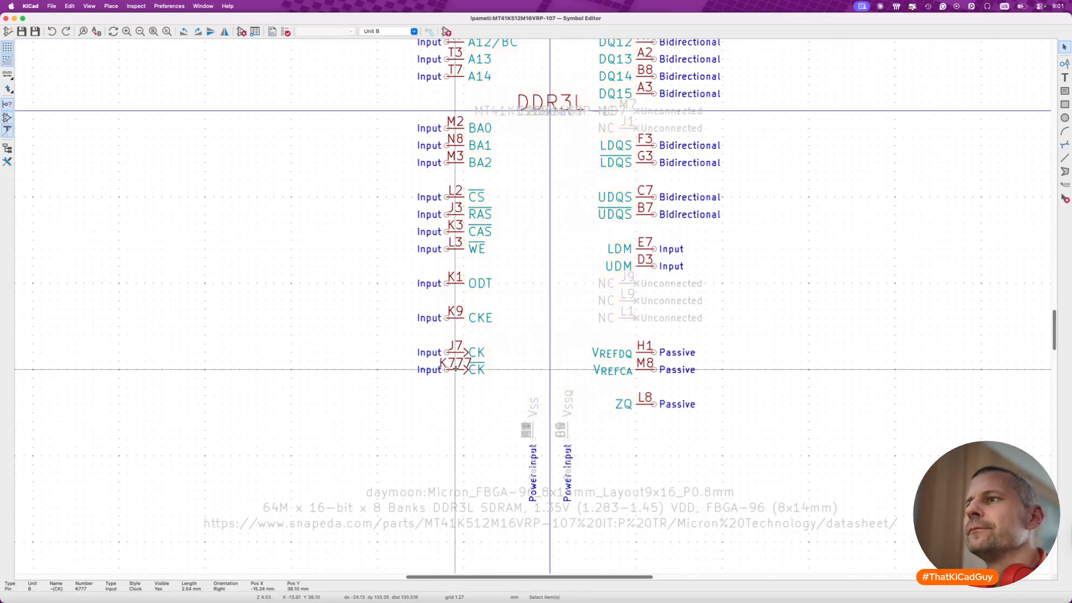
{"action": "double_click", "coordinate": [458, 370]}
{"action": "type", "text": "K7"}
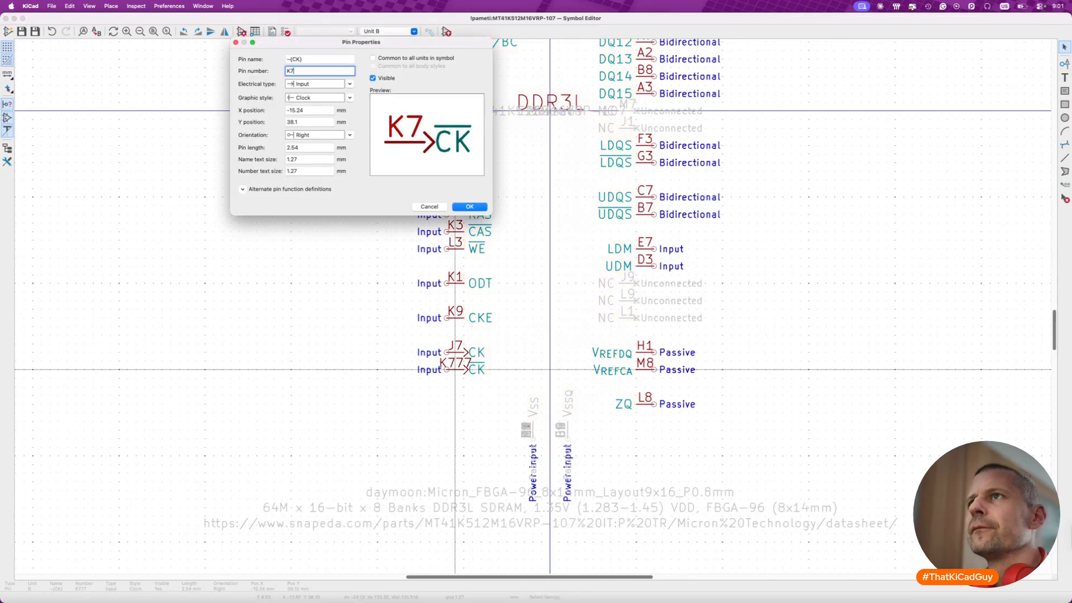
{"action": "key", "text": "Return"}
{"action": "left_click", "coordinate": [458, 370]}
{"action": "key", "text": "Delete"}
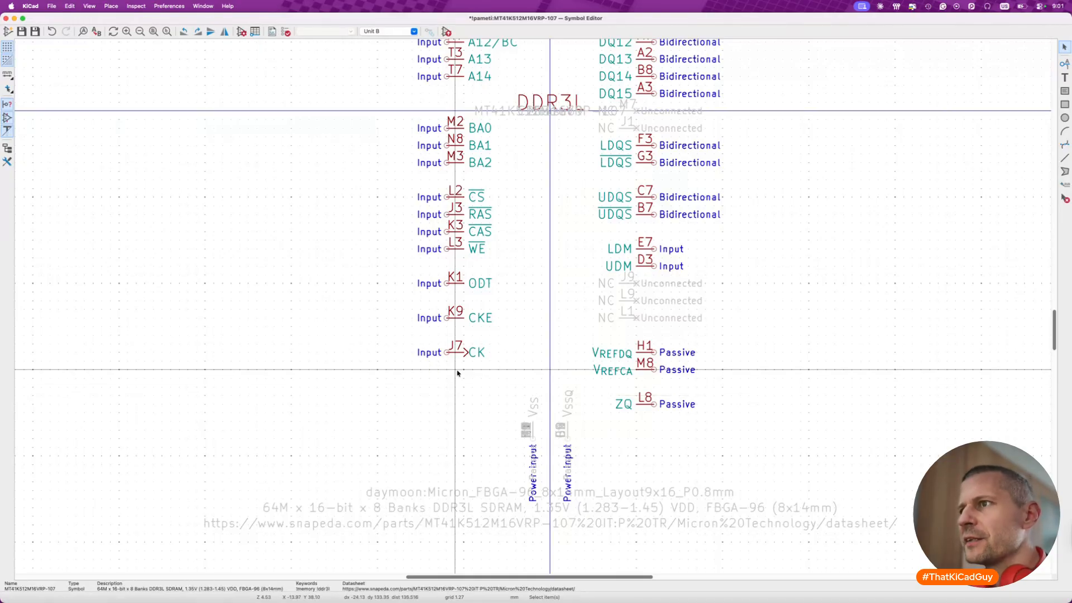
- Compare the clock pins of unit A with those of unit B
{"action": "left_click", "coordinate": [406, 32]}
{"action": "left_click", "coordinate": [406, 40]}
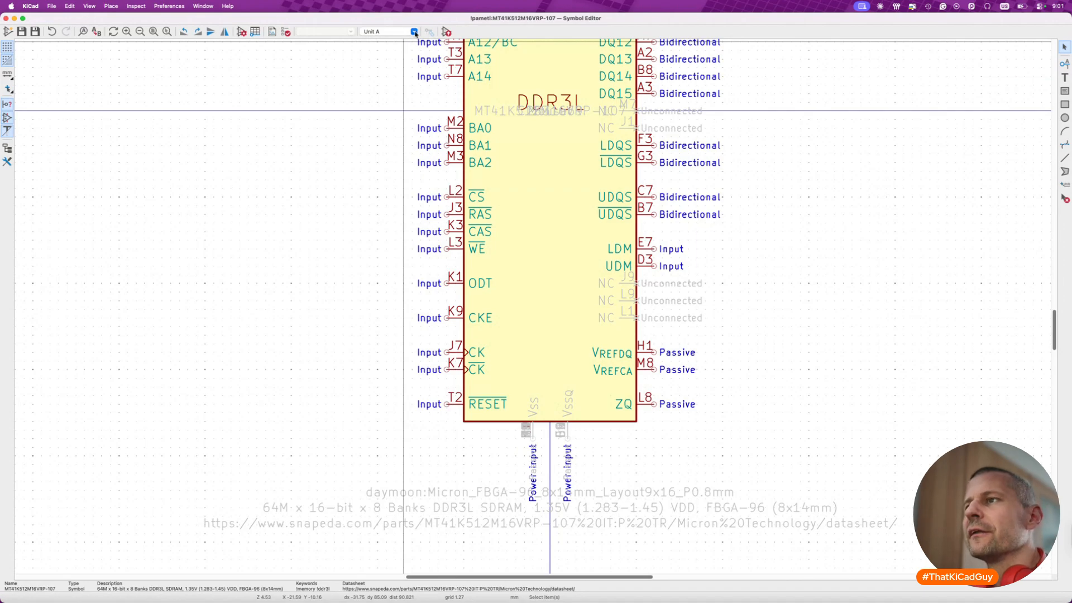
{"action": "left_click", "coordinate": [414, 32]}
{"action": "left_click", "coordinate": [413, 48]}
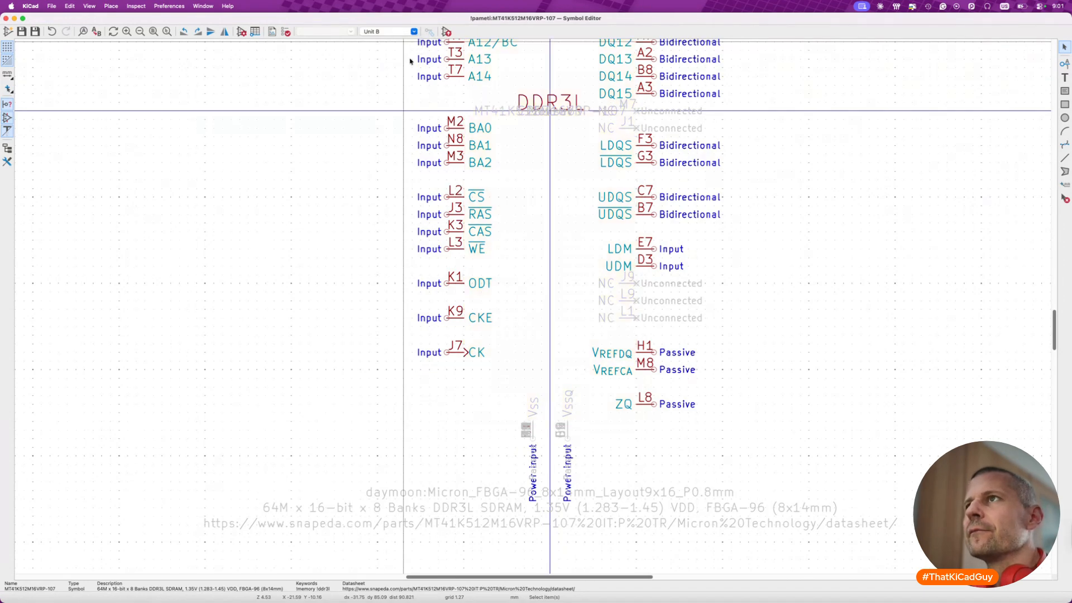
- Delete the CK pin from unit B, save the symbol, and paste the pin back in unit A
{"action": "key", "text": "Delete"}
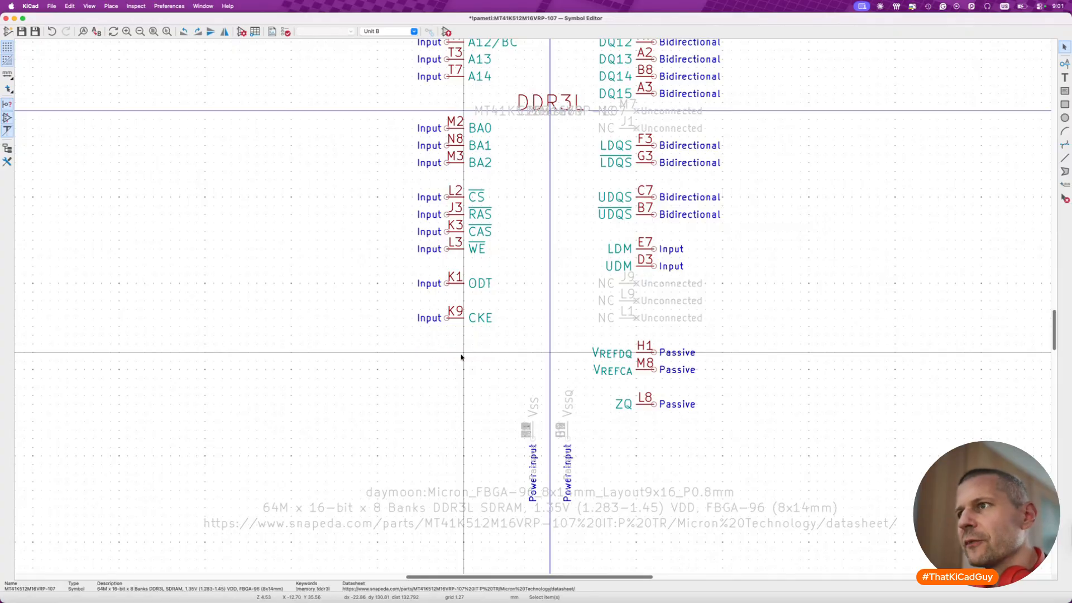
{"action": "key", "text": "super+s"}
{"action": "left_click", "coordinate": [415, 32]}
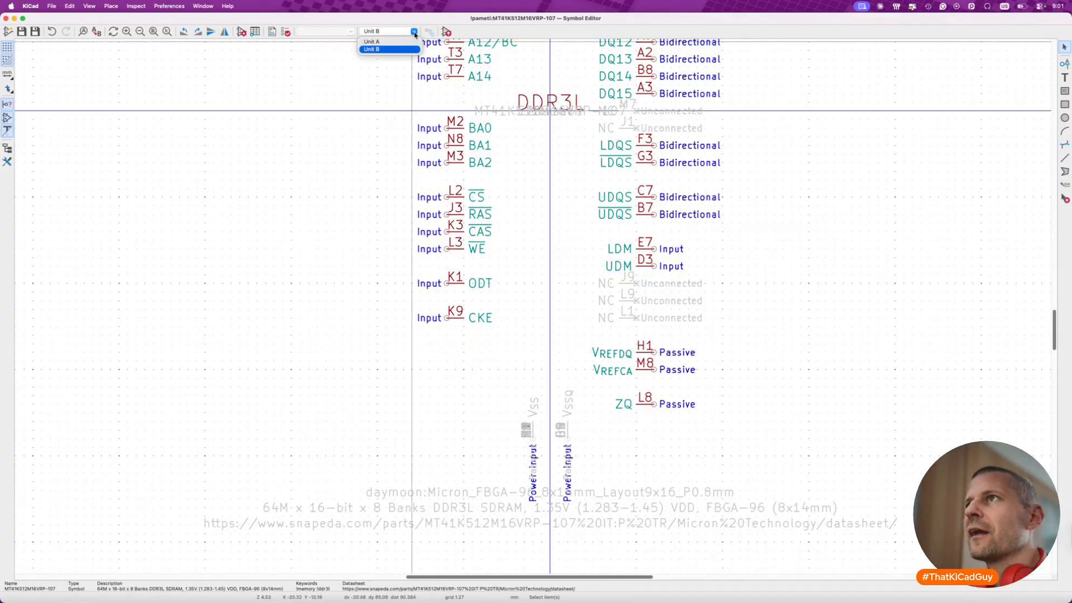
{"action": "left_click", "coordinate": [407, 43]}
{"action": "key", "text": "super+v"}
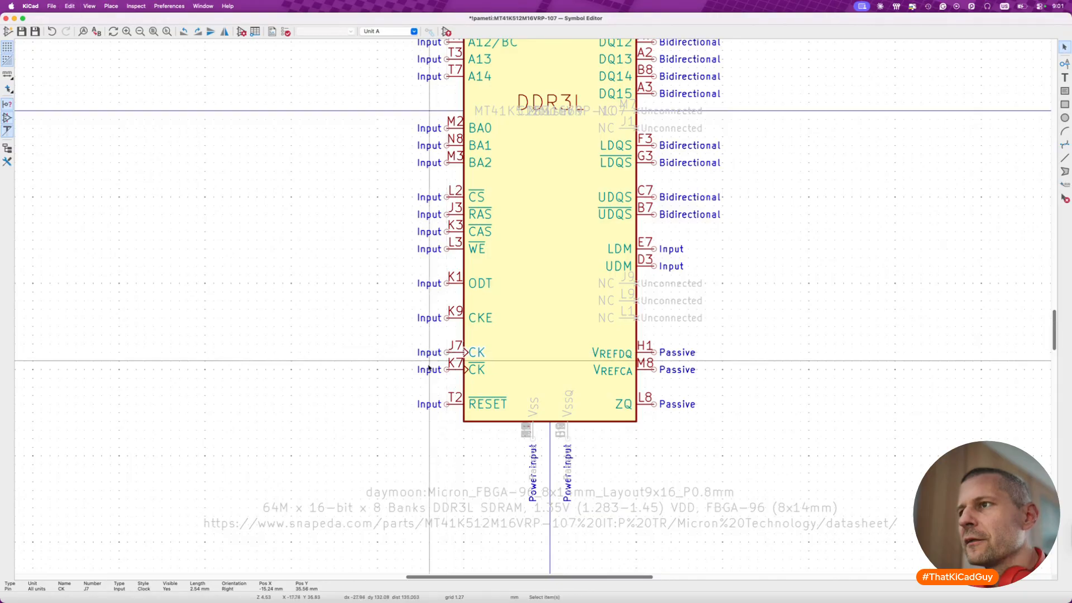
{"action": "left_click", "coordinate": [449, 352]}
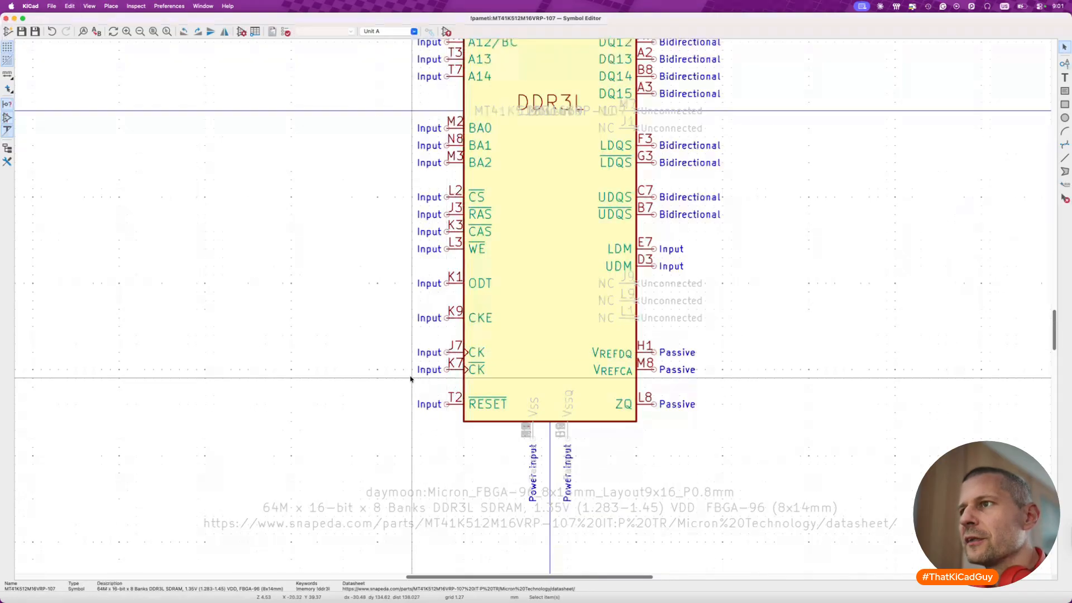
- Compare the pins of unit A with those of unit B across the whole symbol
{"action": "left_click", "coordinate": [414, 31]}
{"action": "left_click", "coordinate": [402, 50]}
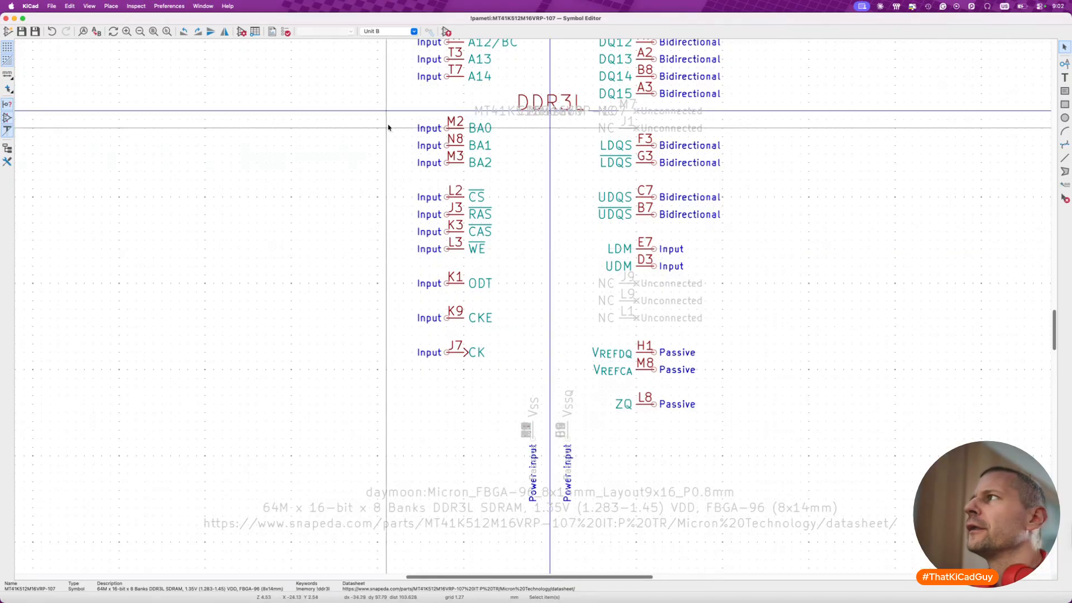
{"action": "left_click", "coordinate": [388, 31]}
{"action": "left_click", "coordinate": [410, 40]}
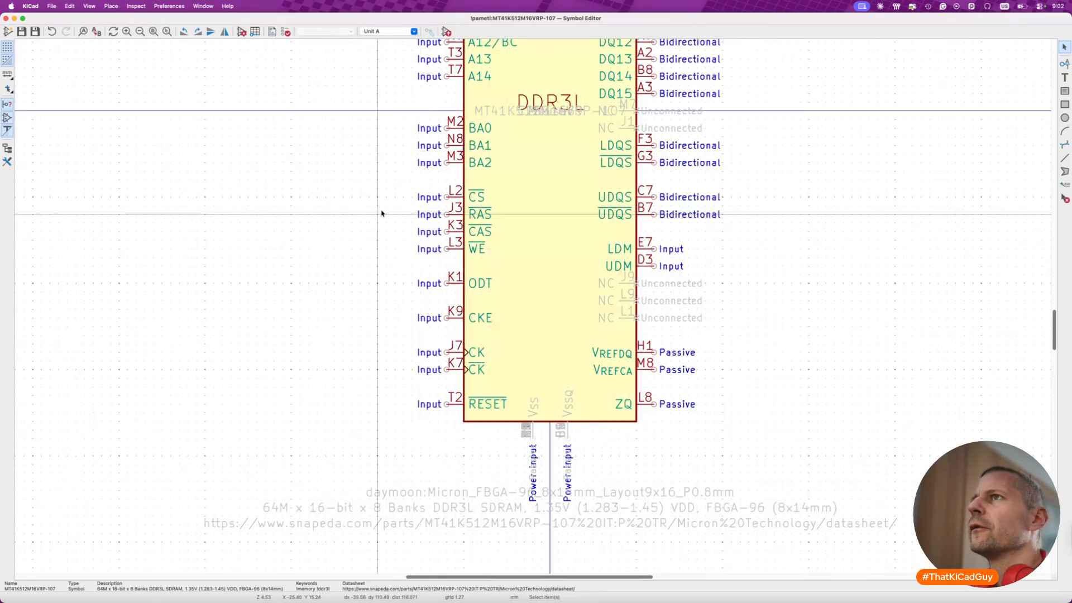
{"action": "scroll", "coordinate": [349, 340], "scroll_direction": "up", "scroll_amount": 10}
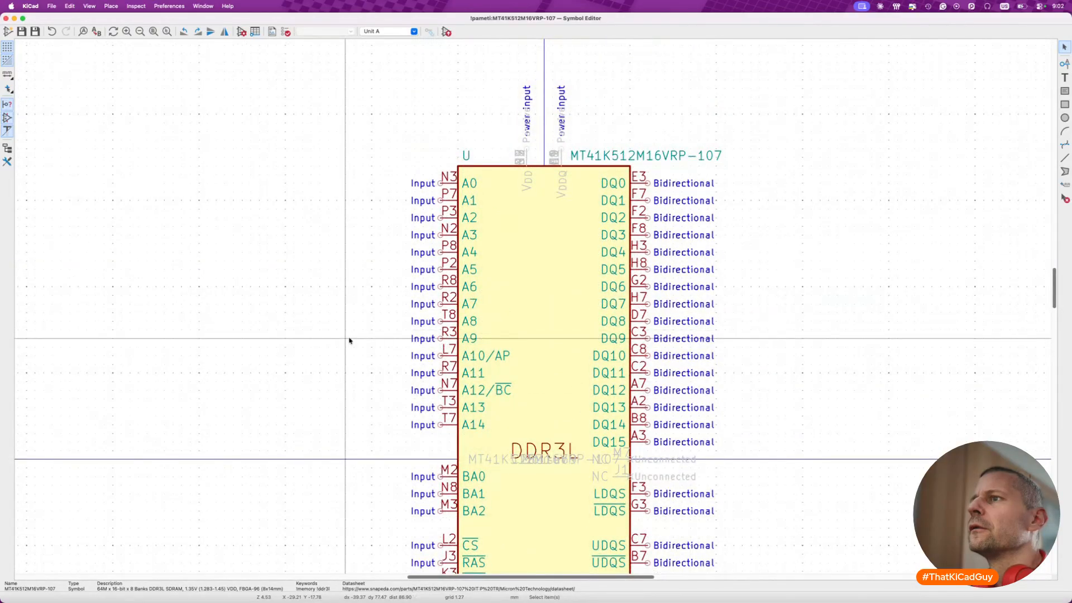
{"action": "scroll", "coordinate": [349, 340], "scroll_direction": "down", "scroll_amount": 5}
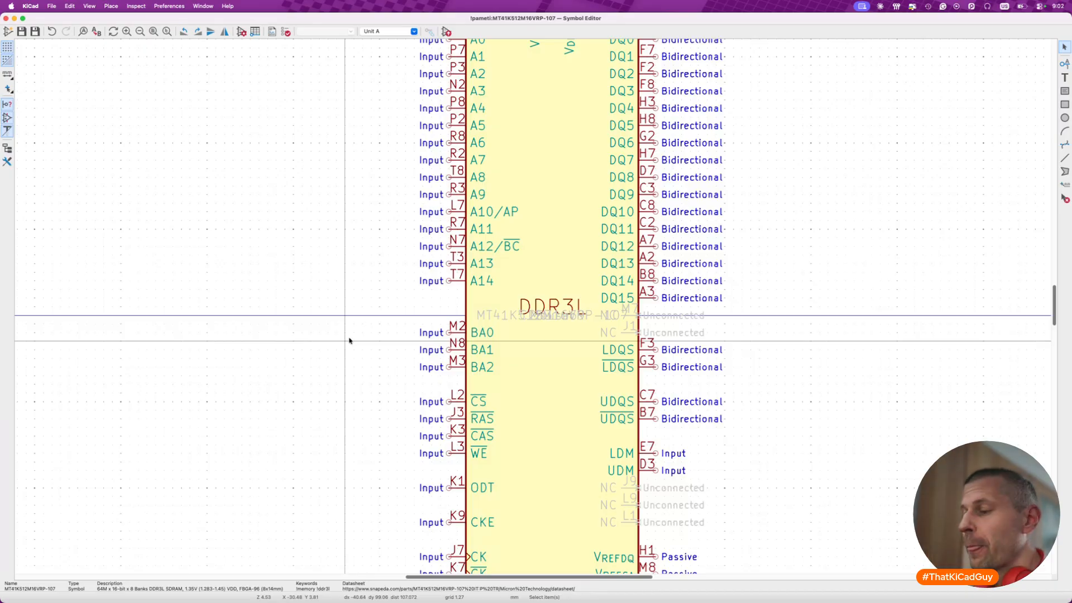
{"action": "scroll", "coordinate": [349, 341], "scroll_direction": "down", "scroll_amount": 4}
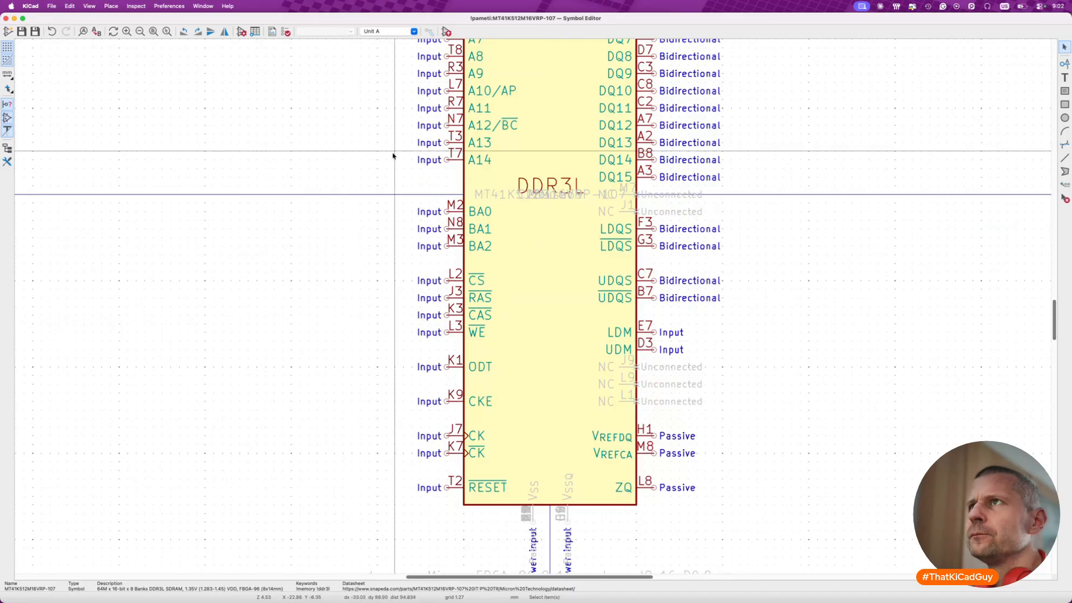
{"action": "left_click", "coordinate": [401, 31]}
{"action": "left_click", "coordinate": [403, 49]}
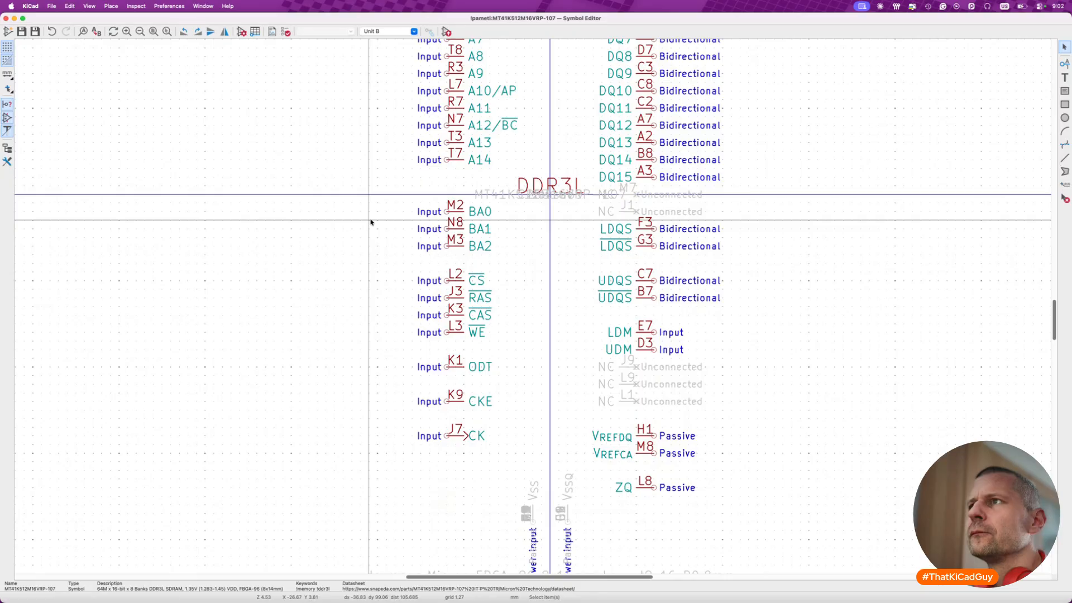
{"action": "scroll", "coordinate": [371, 223], "scroll_direction": "down", "scroll_amount": 2}
{"action": "scroll", "coordinate": [371, 223], "scroll_direction": "up", "scroll_amount": 4}
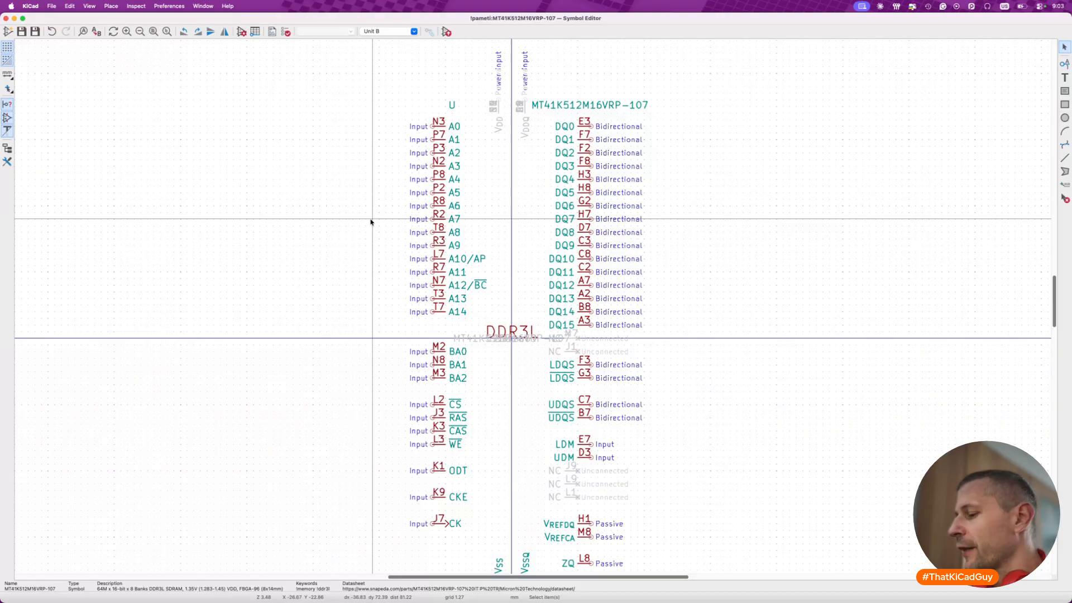
- Undo the pin edits and the unit split back to the single-unit symbol, and save it
{"action": "key", "text": "super+z"}
{"action": "key", "text": "super+z"}
{"action": "key", "text": "super+z"}
{"action": "key", "text": "super+z"}
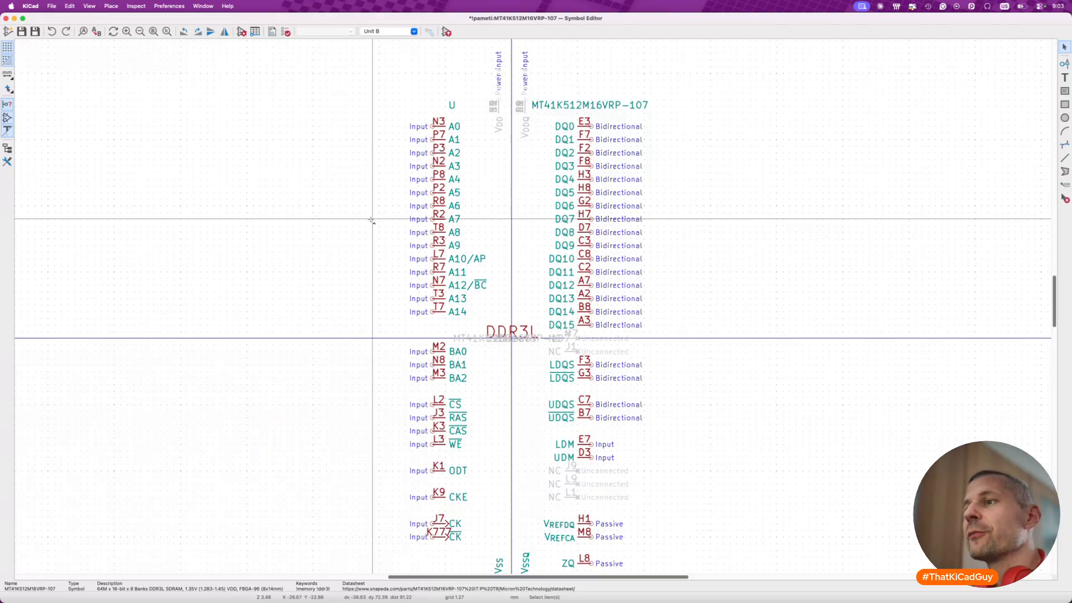
{"action": "key", "text": "super+z"}
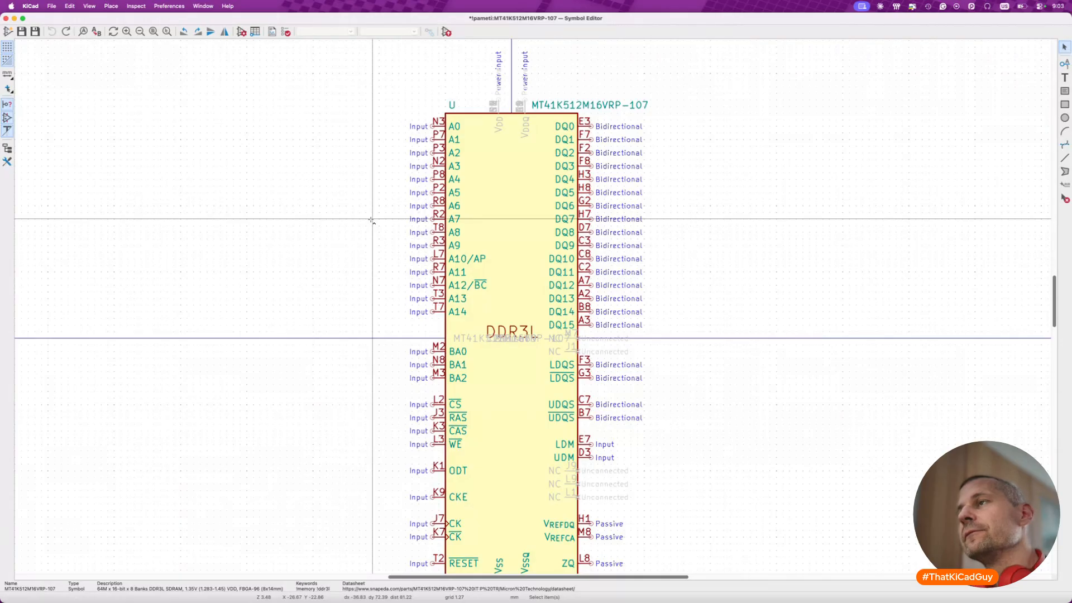
{"action": "key", "text": "super+s"}
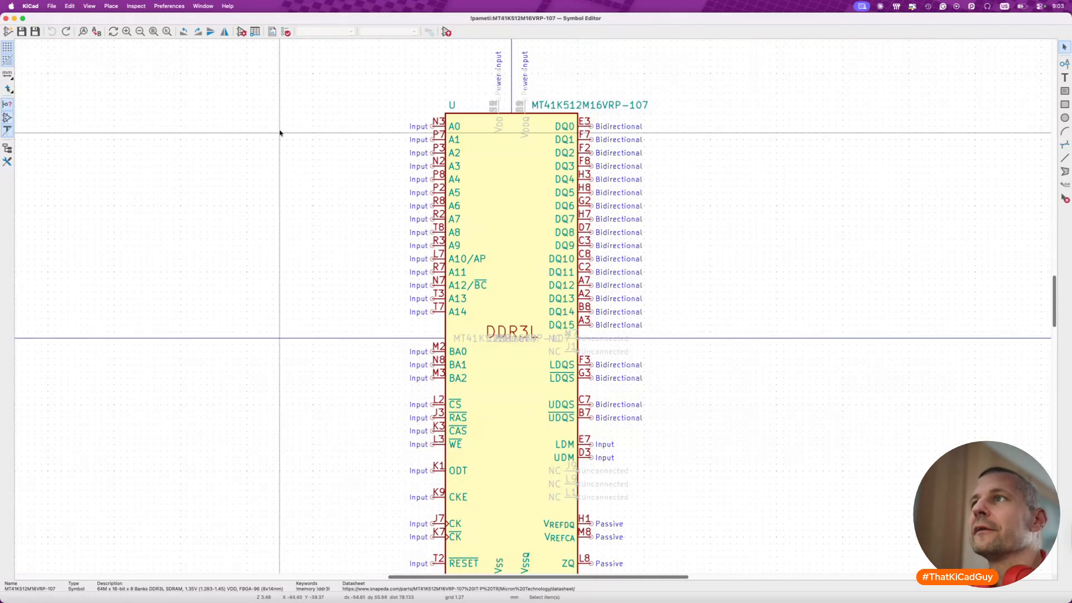
{"action": "left_click", "coordinate": [240, 32]}
{"action": "left_click", "coordinate": [316, 183]}
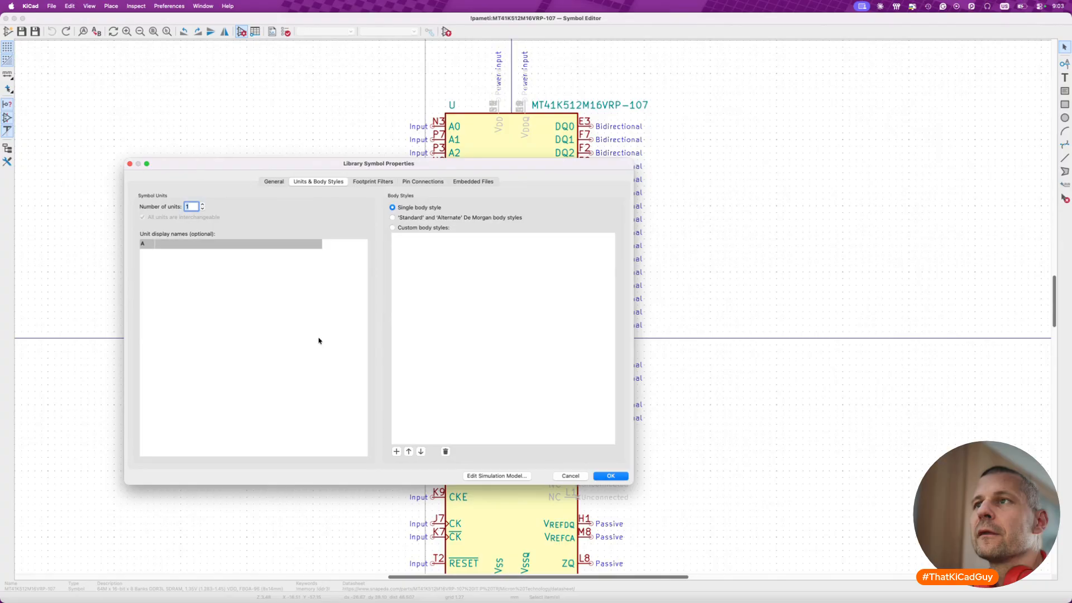
{"action": "left_click", "coordinate": [568, 476]}
{"action": "scroll", "coordinate": [502, 447], "scroll_direction": "down", "scroll_amount": 5}
{"action": "scroll", "coordinate": [493, 420], "scroll_direction": "up", "scroll_amount": 5}
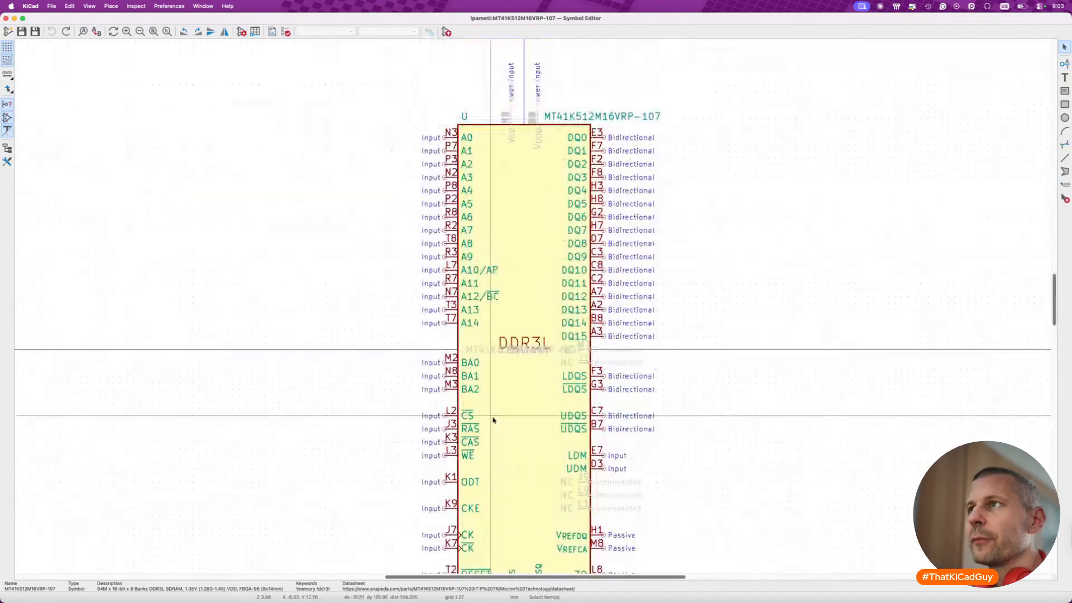
- Set the symbol's number of units to 2 and make the units non-interchangeable
{"action": "left_click", "coordinate": [242, 32]}
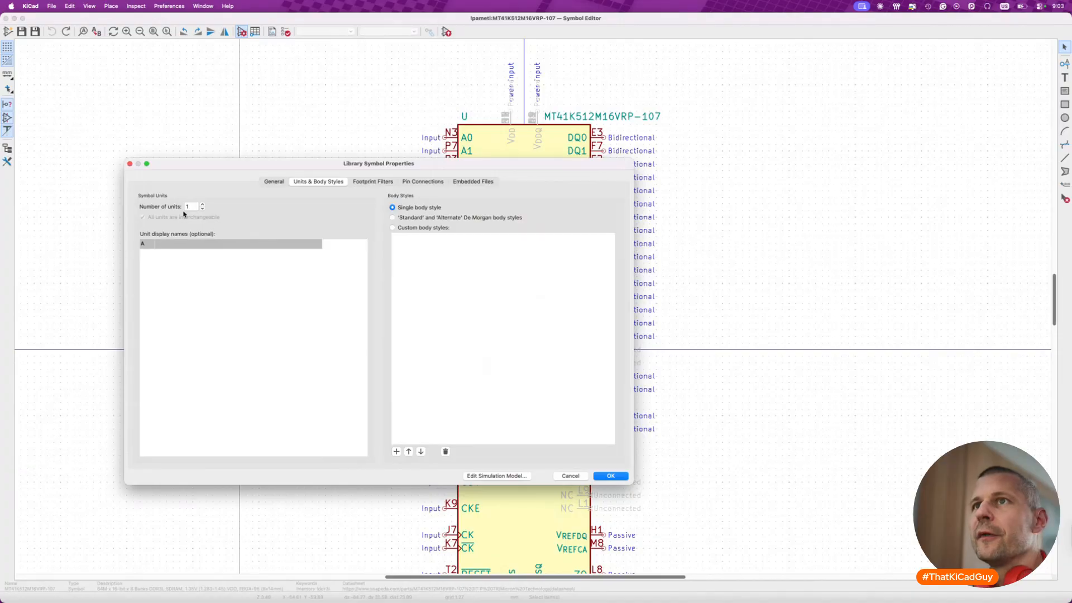
{"action": "left_click", "coordinate": [202, 205]}
{"action": "left_click", "coordinate": [143, 217]}
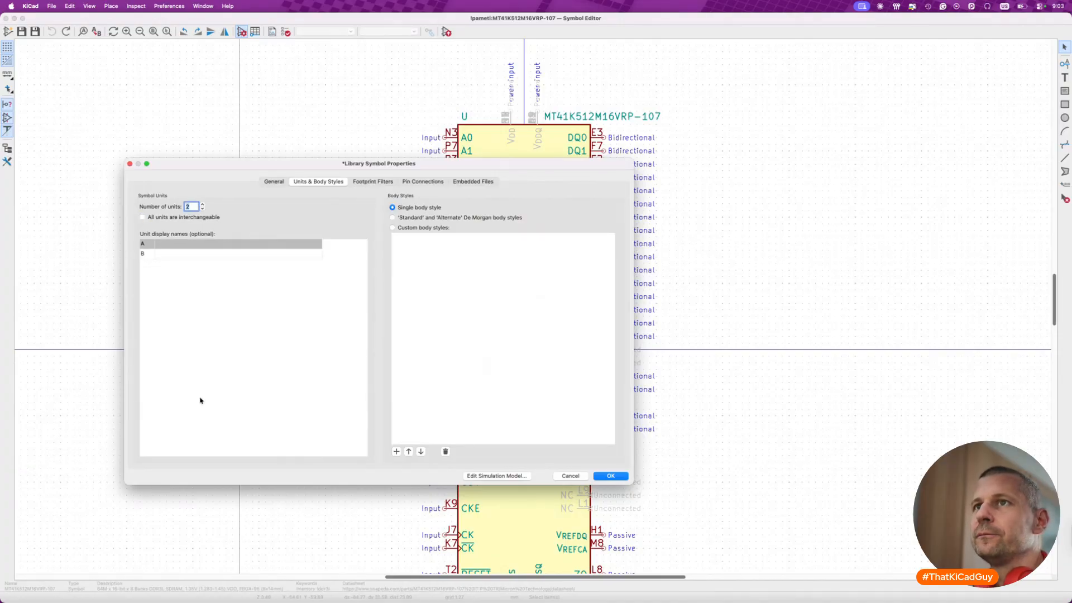
{"action": "left_click", "coordinate": [613, 476]}
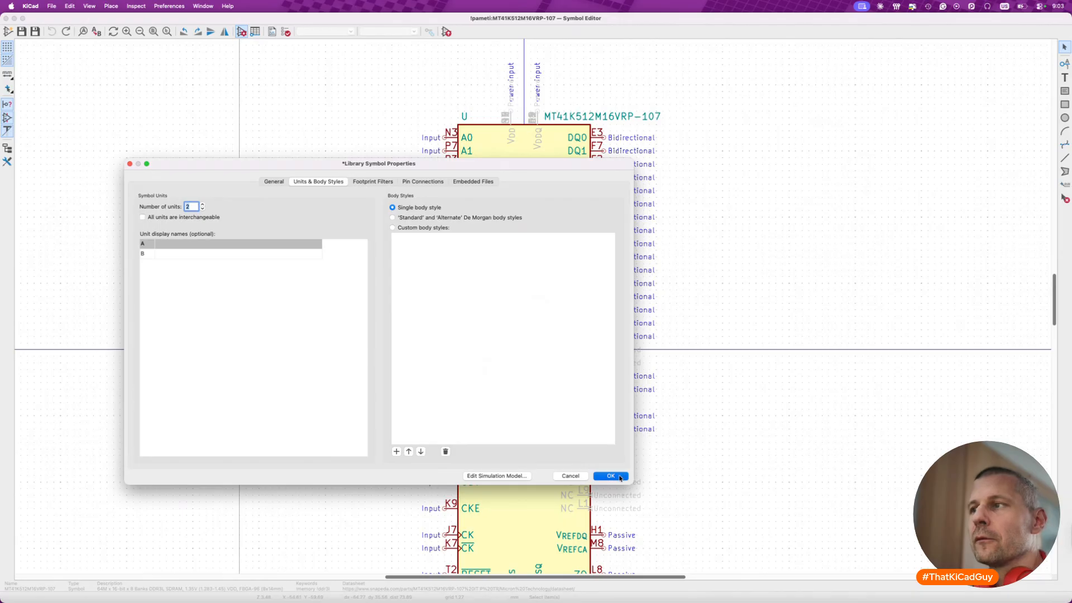
- Try to delete address pins A0 to A14 from unit B and check the pins in unit A
{"action": "left_click", "coordinate": [413, 31]}
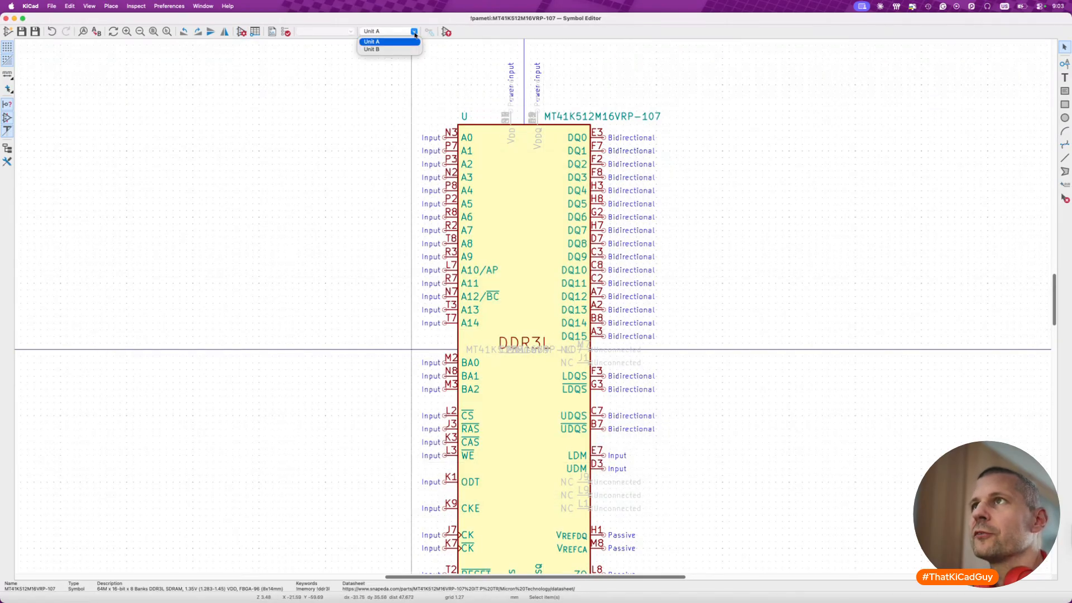
{"action": "left_click", "coordinate": [411, 50]}
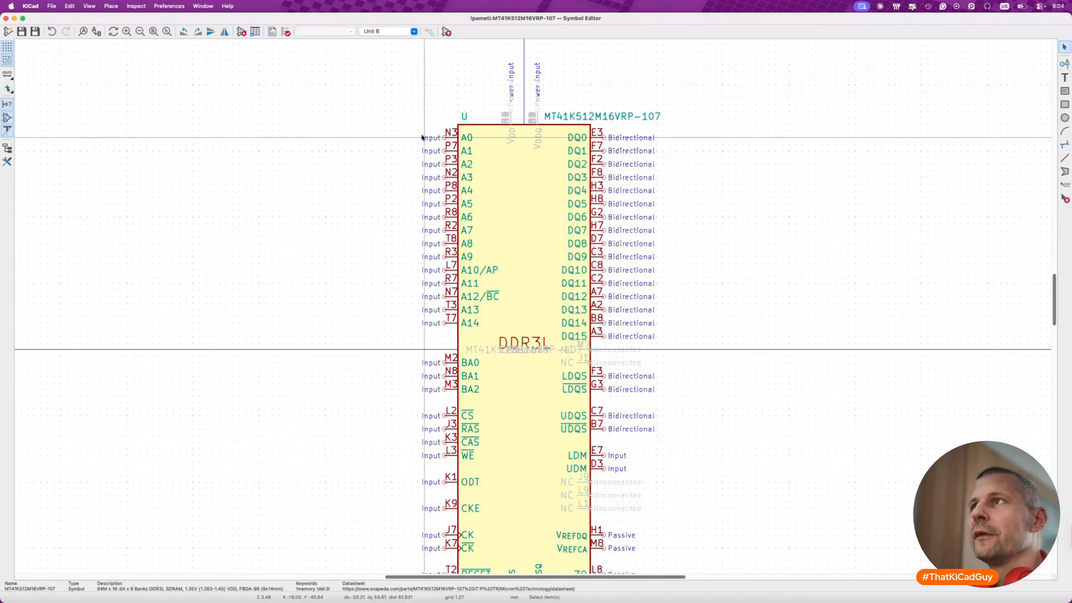
{"action": "scroll", "coordinate": [422, 136], "scroll_direction": "down", "scroll_amount": 3}
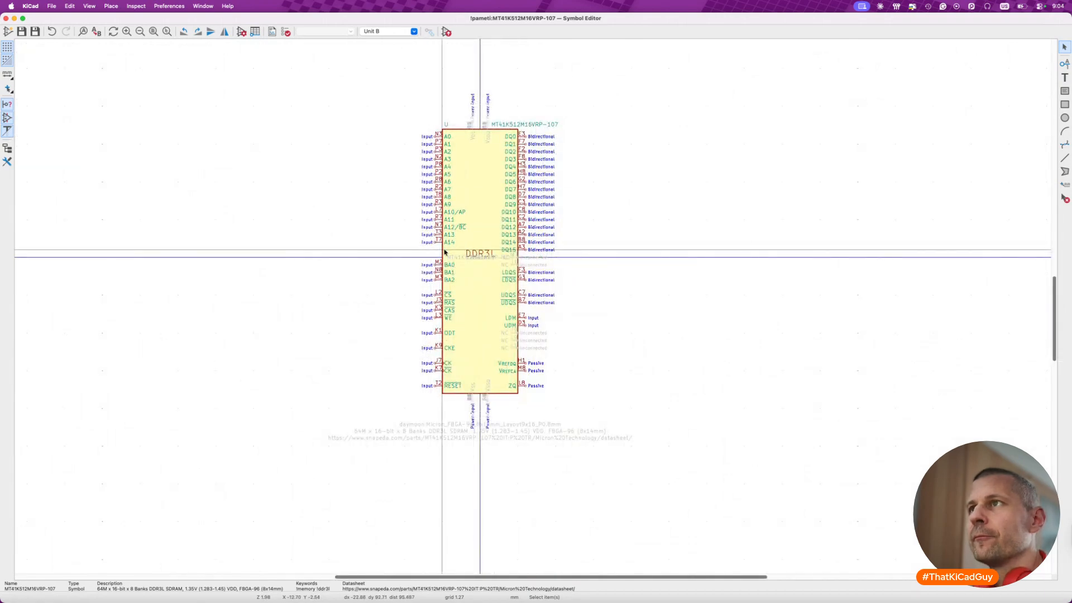
{"action": "left_click_drag", "start_coordinate": [406, 131], "coordinate": [469, 250]}
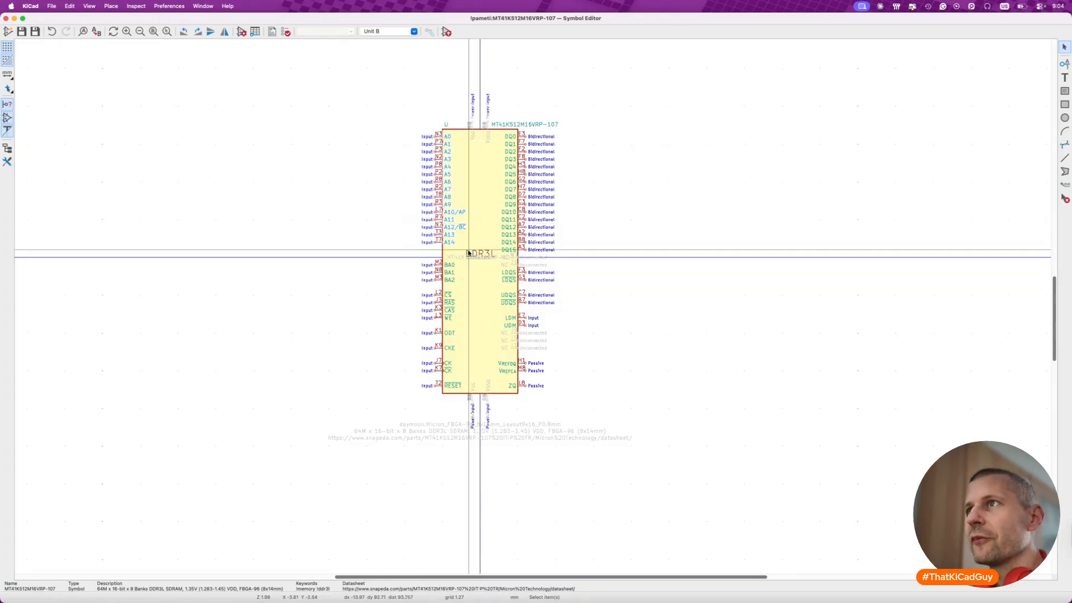
{"action": "key", "text": "Delete"}
{"action": "left_click", "coordinate": [414, 31]}
{"action": "left_click", "coordinate": [386, 43]}
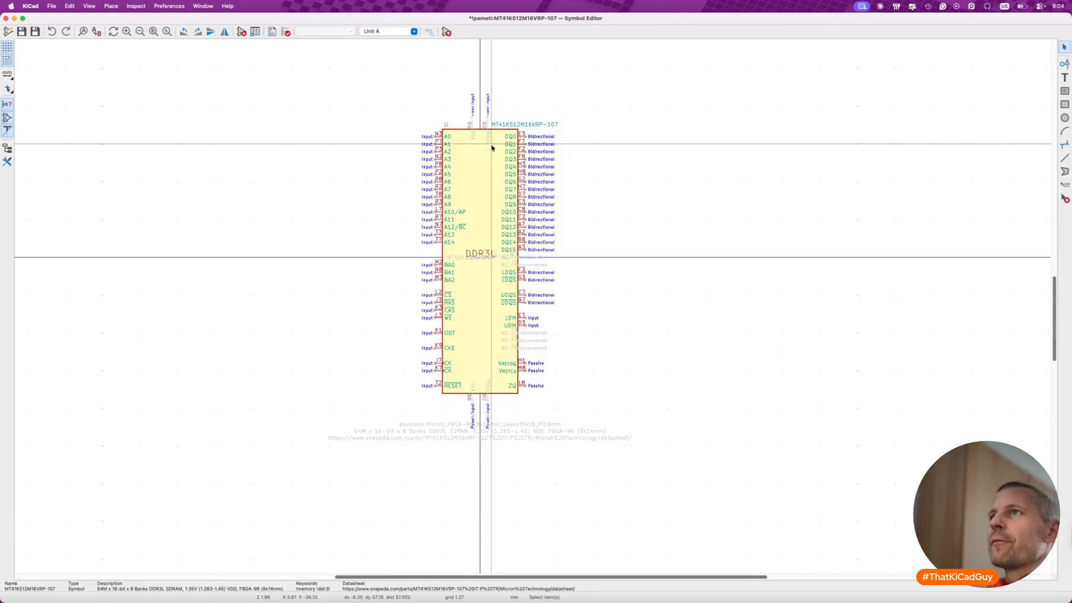
- Set the symbol's number of units back to 1 and delete the extra unit
{"action": "left_click", "coordinate": [242, 32]}
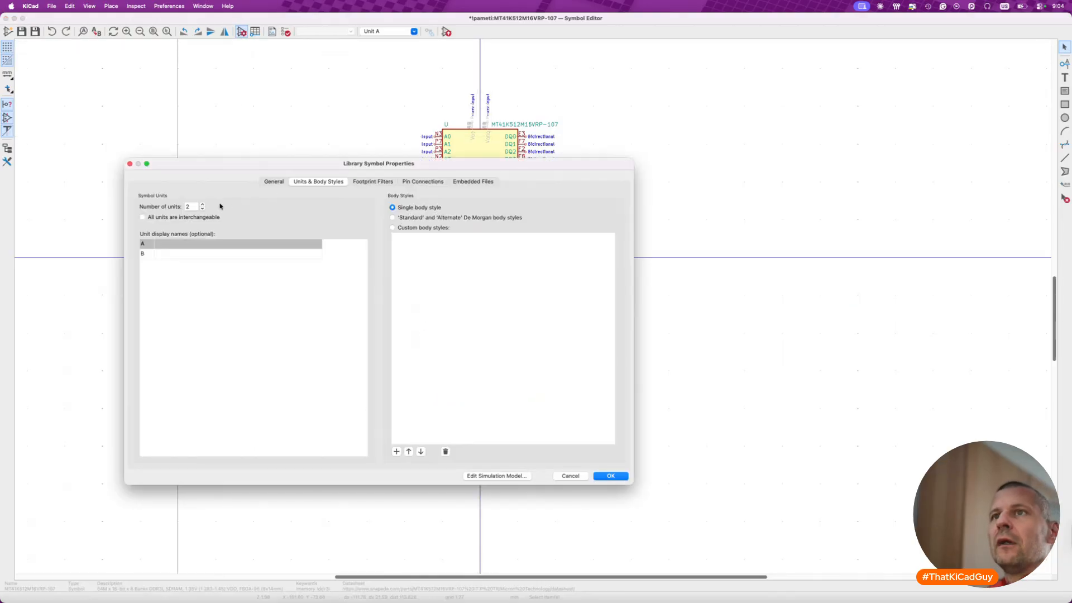
{"action": "left_click", "coordinate": [202, 209]}
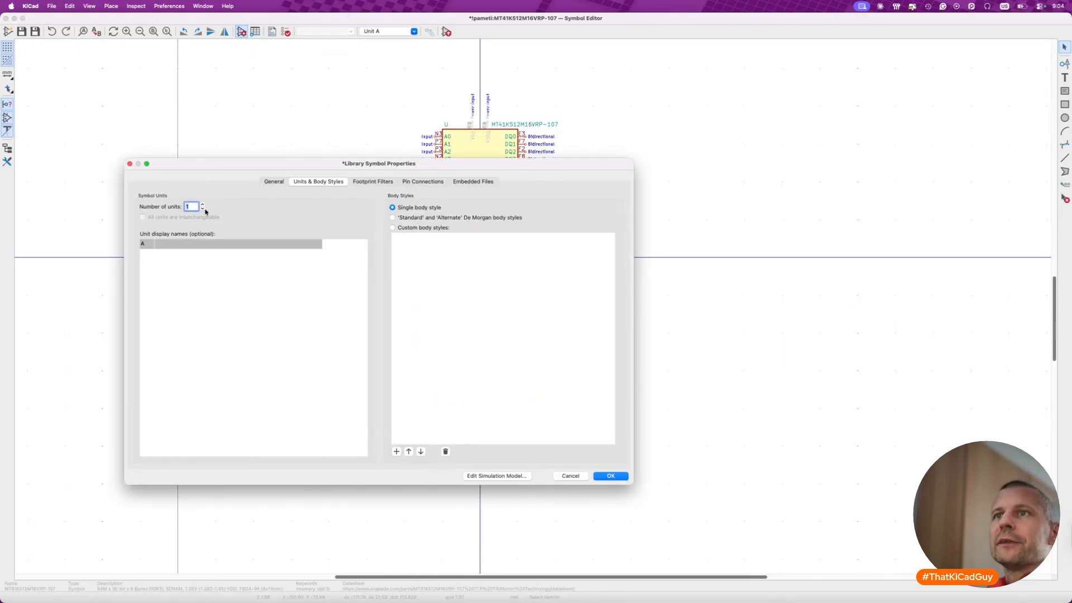
{"action": "left_click", "coordinate": [611, 476]}
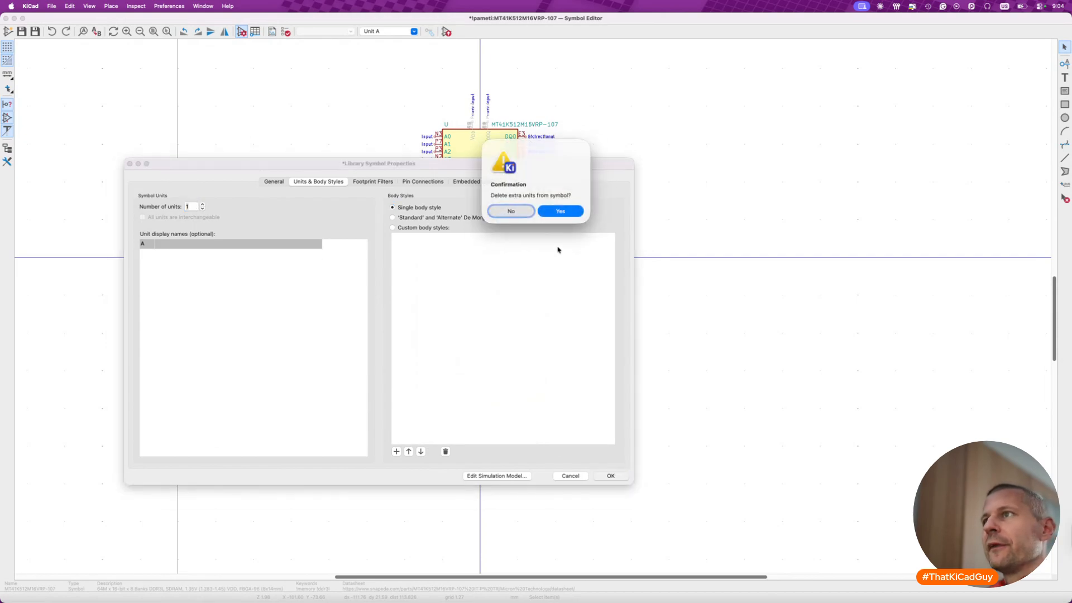
{"action": "left_click", "coordinate": [560, 212]}
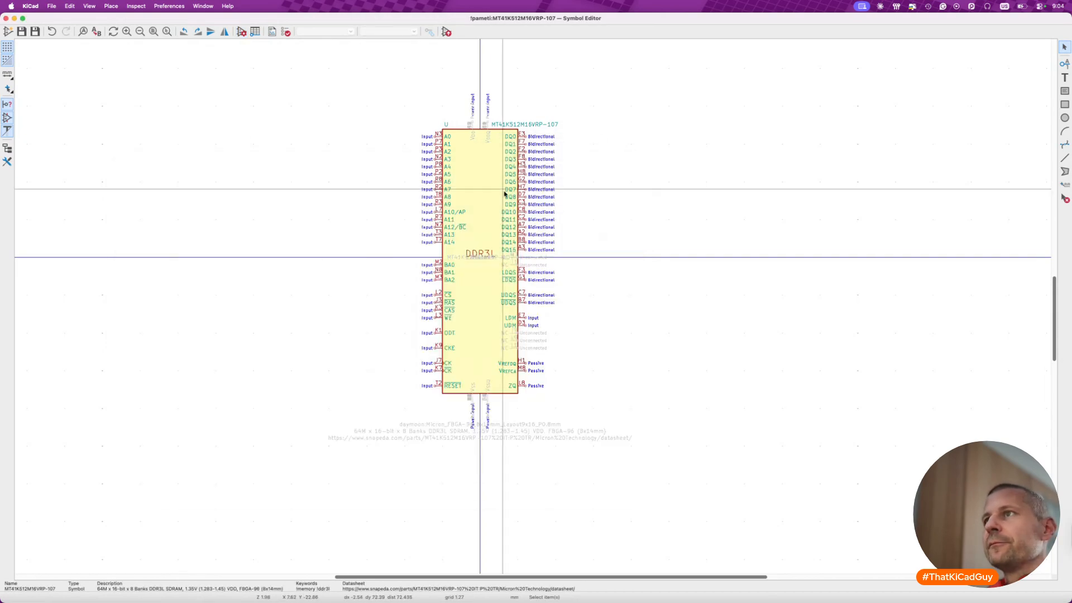
- Move all pins on the symbol's right side outward to X 59.69 mm and widen the body rectangle to meet them
{"action": "left_click_drag", "start_coordinate": [490, 115], "coordinate": [559, 363]}
{"action": "left_click_drag", "start_coordinate": [538, 290], "coordinate": [673, 288]}
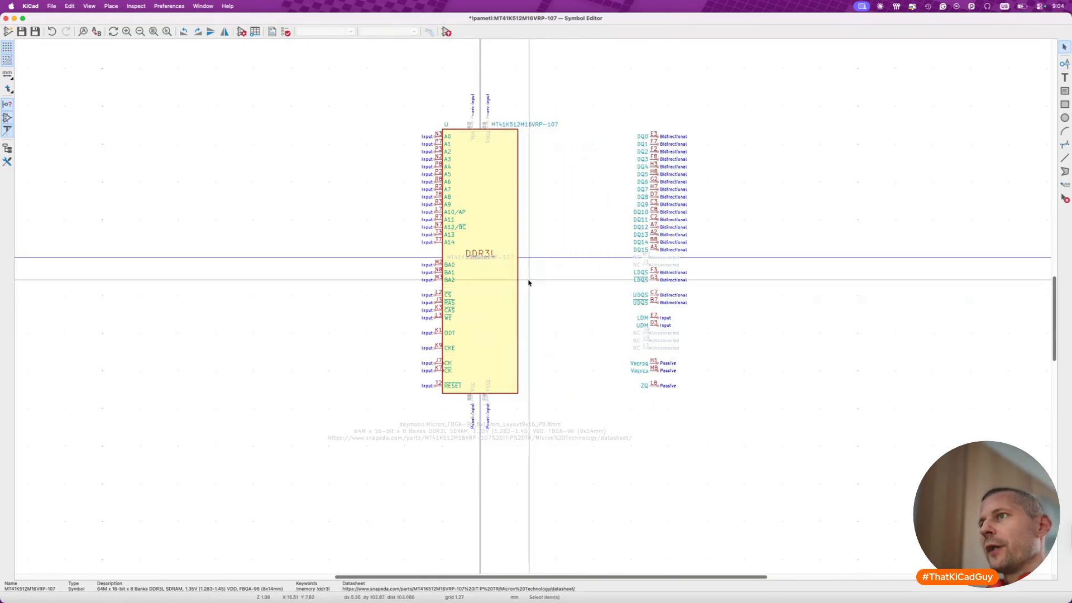
{"action": "left_click", "coordinate": [519, 273]}
{"action": "left_click_drag", "start_coordinate": [518, 394], "coordinate": [651, 393]}
{"action": "key", "text": "Escape"}
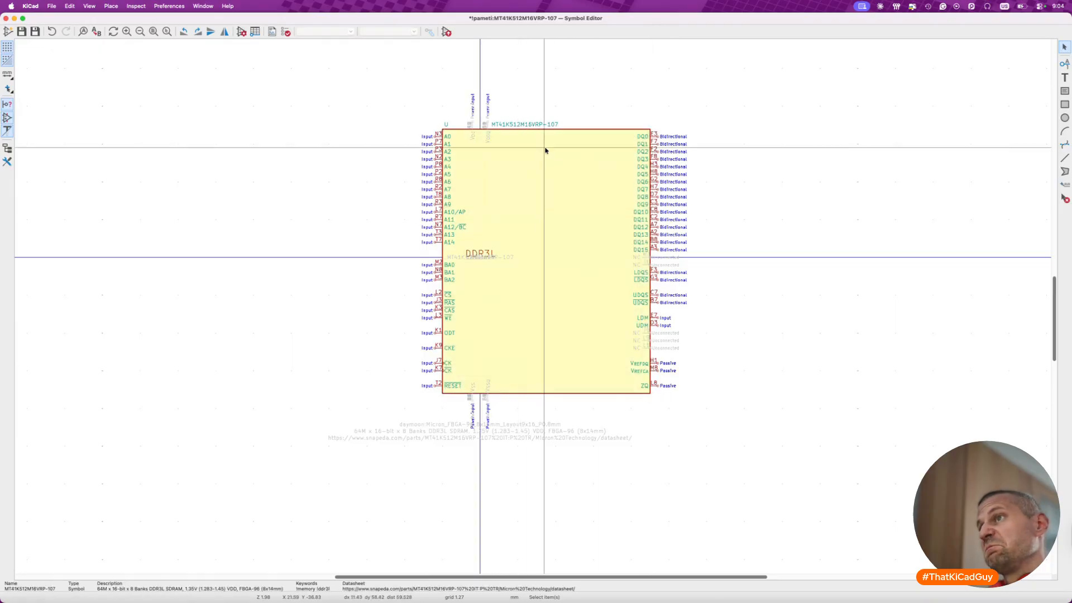
- Move the MT41K512M16VRP-107 value text to the right end above the widened body
{"action": "scroll", "coordinate": [543, 138], "scroll_direction": "up", "scroll_amount": 1}
{"action": "scroll", "coordinate": [543, 138], "scroll_direction": "up", "scroll_amount": 2}
{"action": "left_click_drag", "start_coordinate": [540, 112], "coordinate": [717, 109]}
{"action": "left_click", "coordinate": [717, 109]}
- Review the pin table and move the power-input VDD pin N1 to X -6.35 mm on the body's upper edge
{"action": "scroll", "coordinate": [443, 96], "scroll_direction": "up", "scroll_amount": 5}
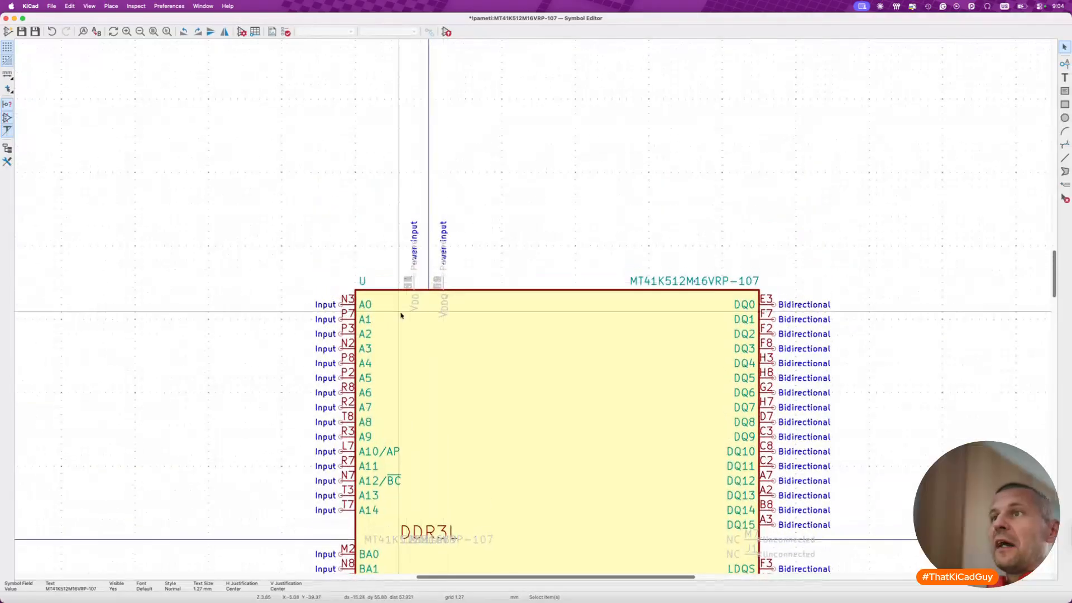
{"action": "left_click", "coordinate": [254, 32]}
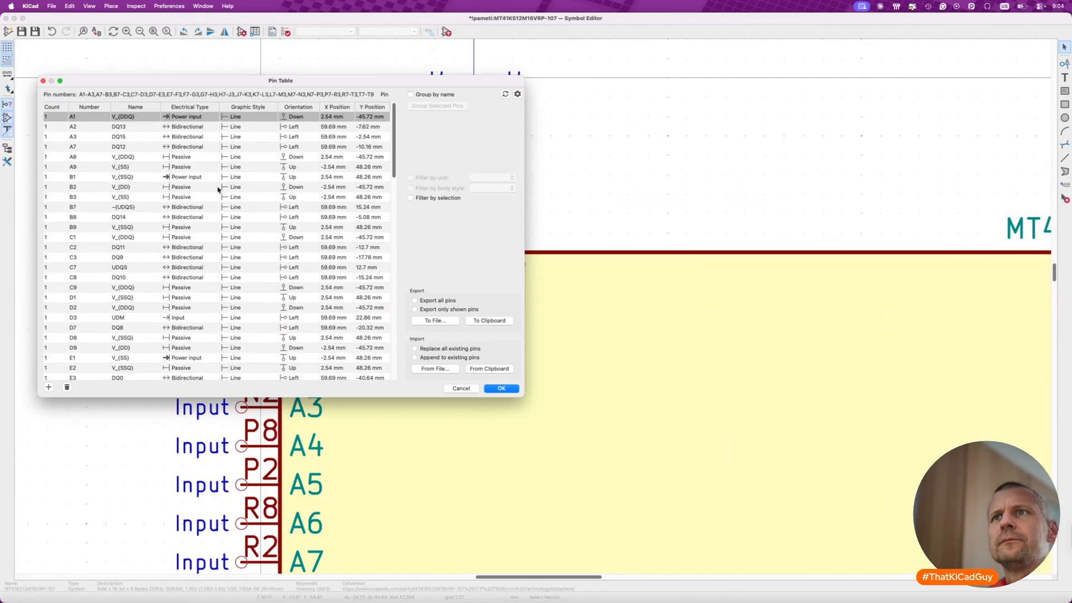
{"action": "key", "text": "Escape"}
{"action": "left_click", "coordinate": [439, 217]}
{"action": "key", "text": "m"}
{"action": "left_click", "coordinate": [377, 214]}
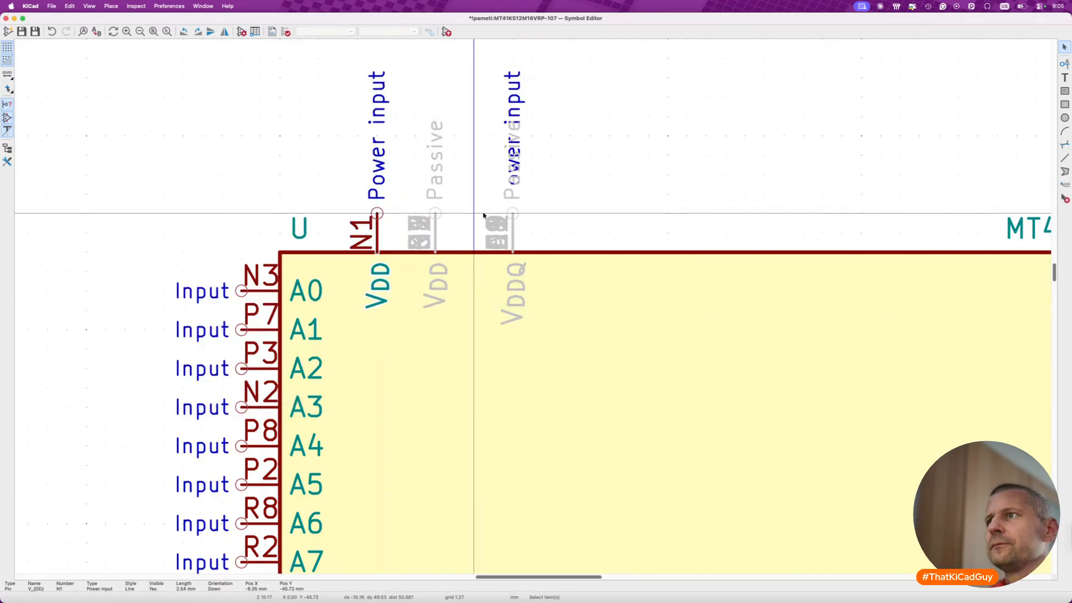
- Move the stacked VDDQ pins along the body's upper edge to X 33.02 mm, clear of the VDD pins
{"action": "left_click_drag", "start_coordinate": [468, 60], "coordinate": [588, 350]}
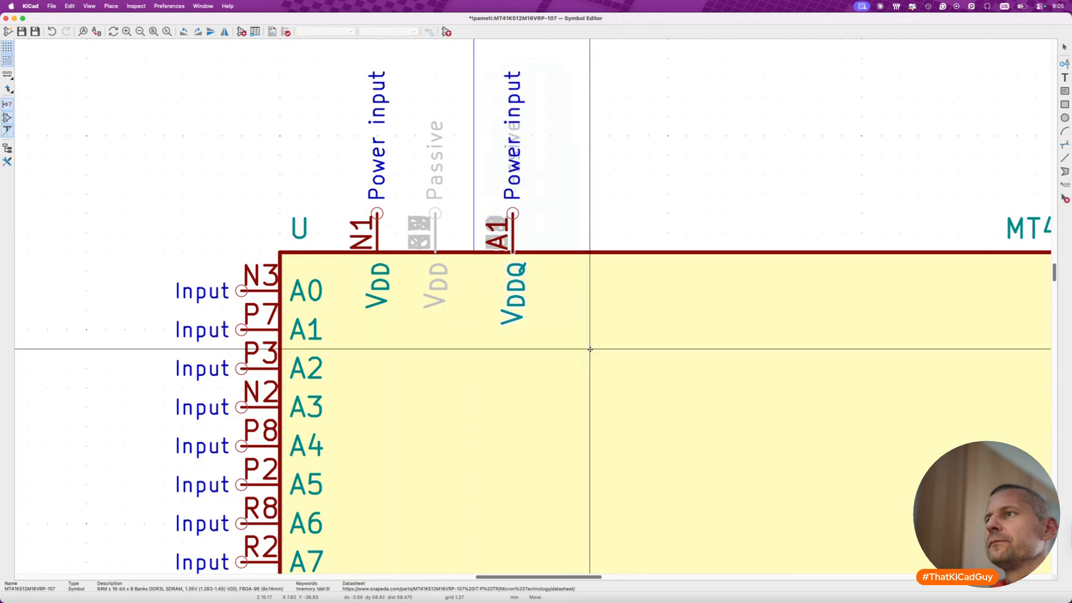
{"action": "key", "text": "m"}
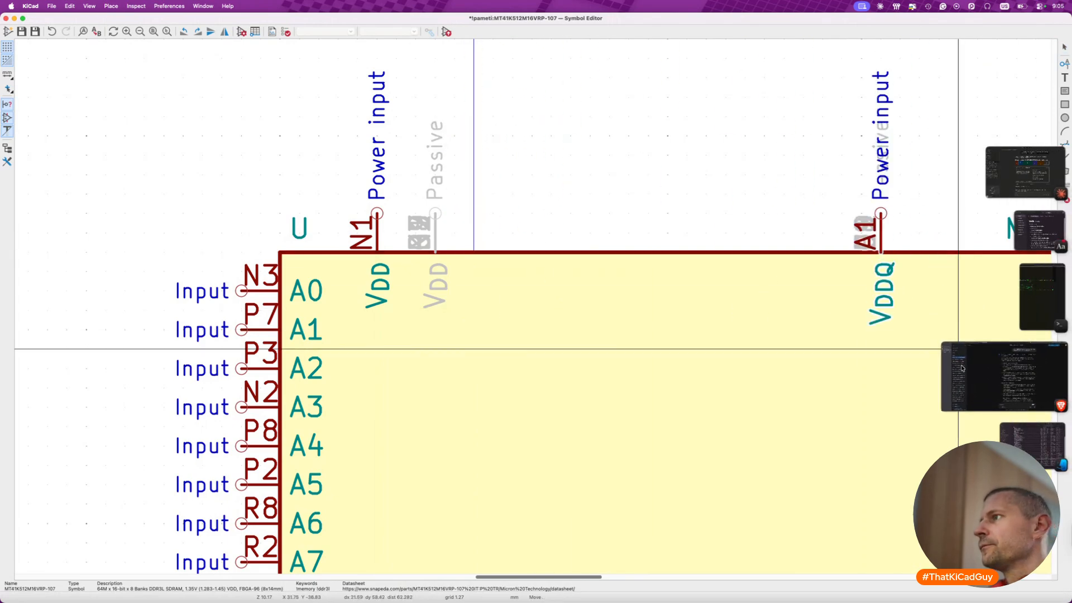
{"action": "scroll", "coordinate": [854, 356], "scroll_direction": "right", "scroll_amount": 5}
{"action": "left_click", "coordinate": [778, 363]}
- Pull hidden VDD pins B2, D9, G7 and K2 out of their stack into a row with 2.54 mm spacing on the upper edge
{"action": "scroll", "coordinate": [639, 363], "scroll_direction": "left", "scroll_amount": 8}
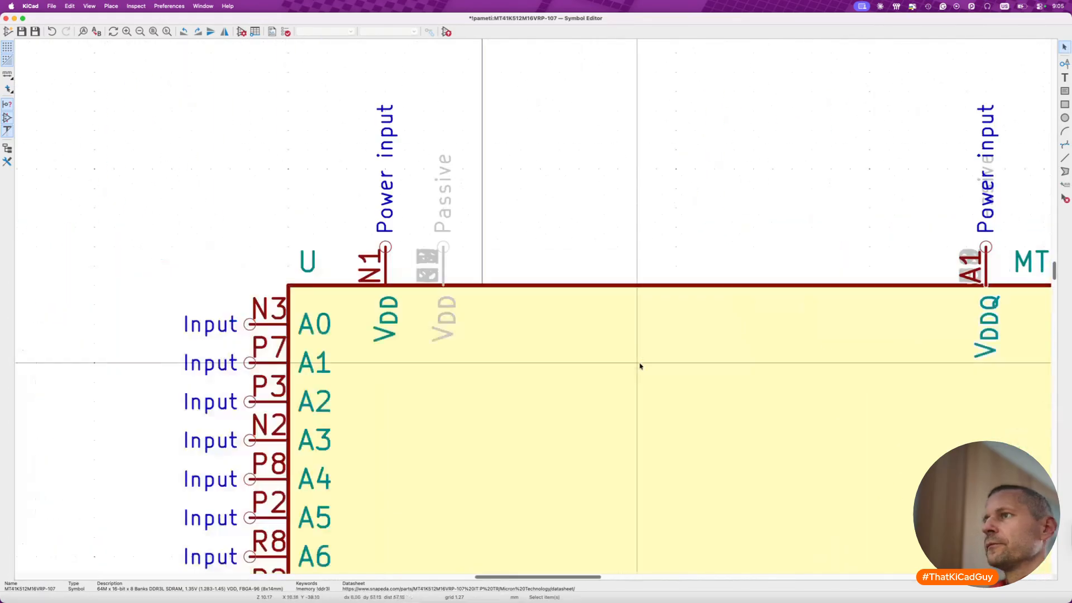
{"action": "left_click", "coordinate": [634, 276]}
{"action": "left_click_drag", "start_coordinate": [634, 276], "coordinate": [723, 283]}
{"action": "left_click", "coordinate": [638, 284]}
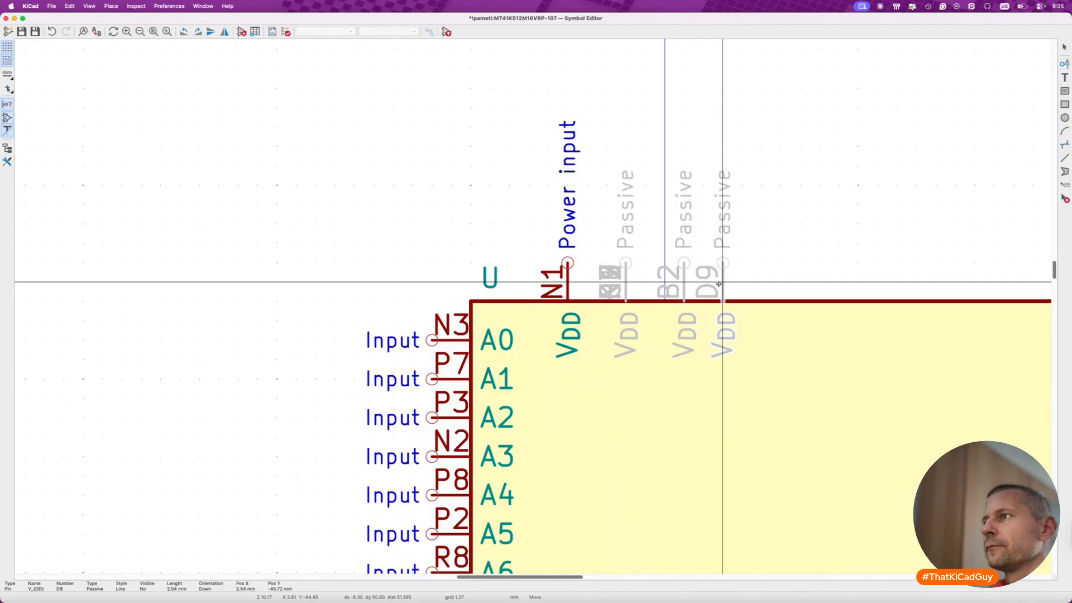
{"action": "left_click", "coordinate": [634, 285]}
{"action": "left_click_drag", "start_coordinate": [633, 284], "coordinate": [761, 282]}
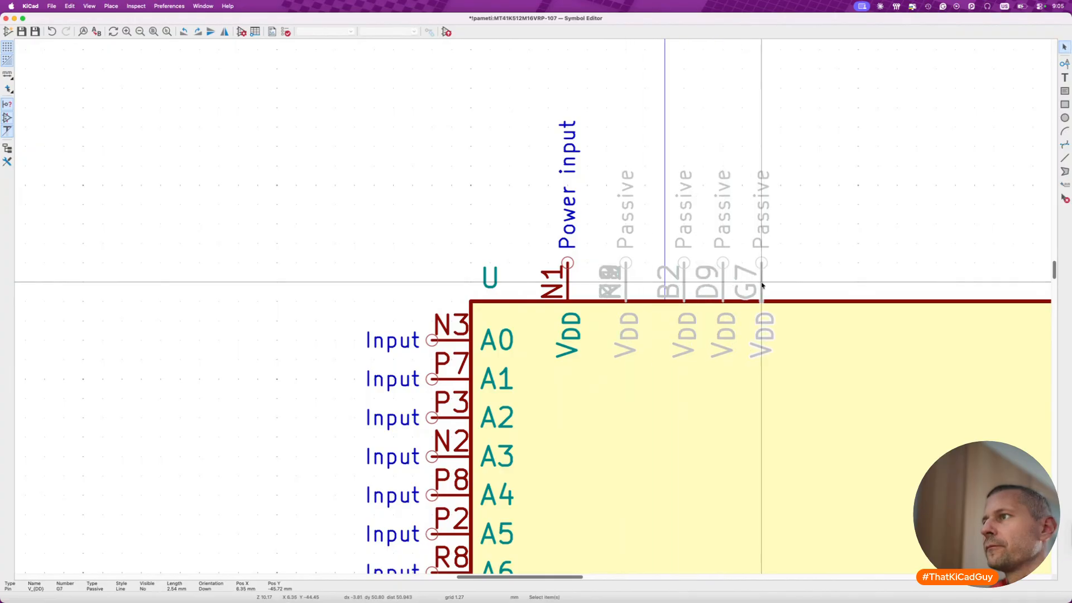
{"action": "left_click", "coordinate": [624, 284]}
{"action": "left_click_drag", "start_coordinate": [624, 284], "coordinate": [800, 283]}
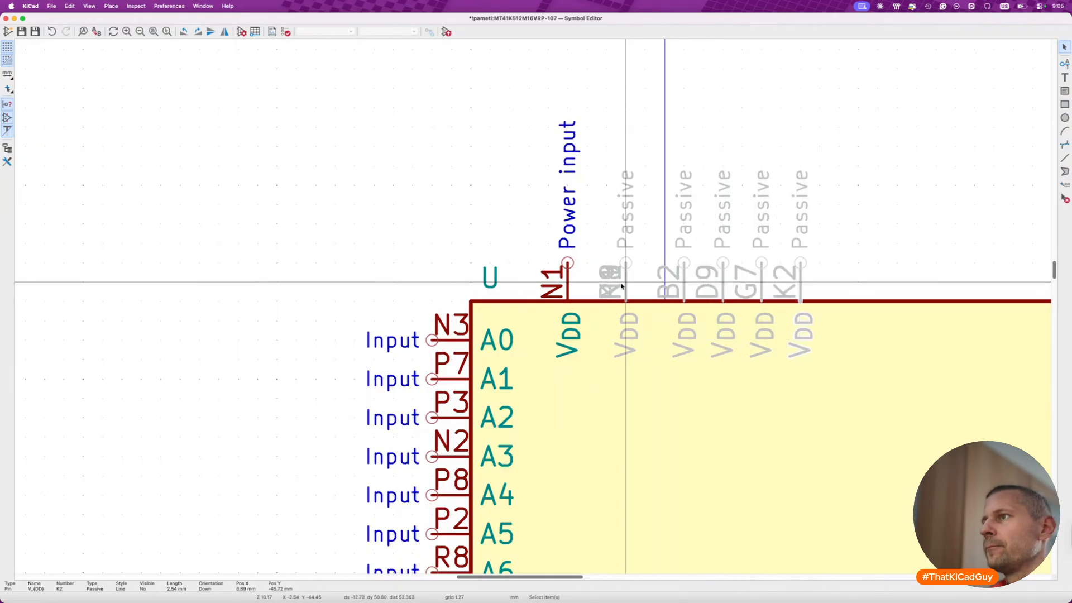
- Continue the row with hidden VDD pins K8, N9, R1 and R9, and shift the whole row beside N1, with B2 at X -3.81 mm
{"action": "left_click_drag", "start_coordinate": [629, 286], "coordinate": [847, 279]}
{"action": "left_click_drag", "start_coordinate": [629, 282], "coordinate": [879, 278]}
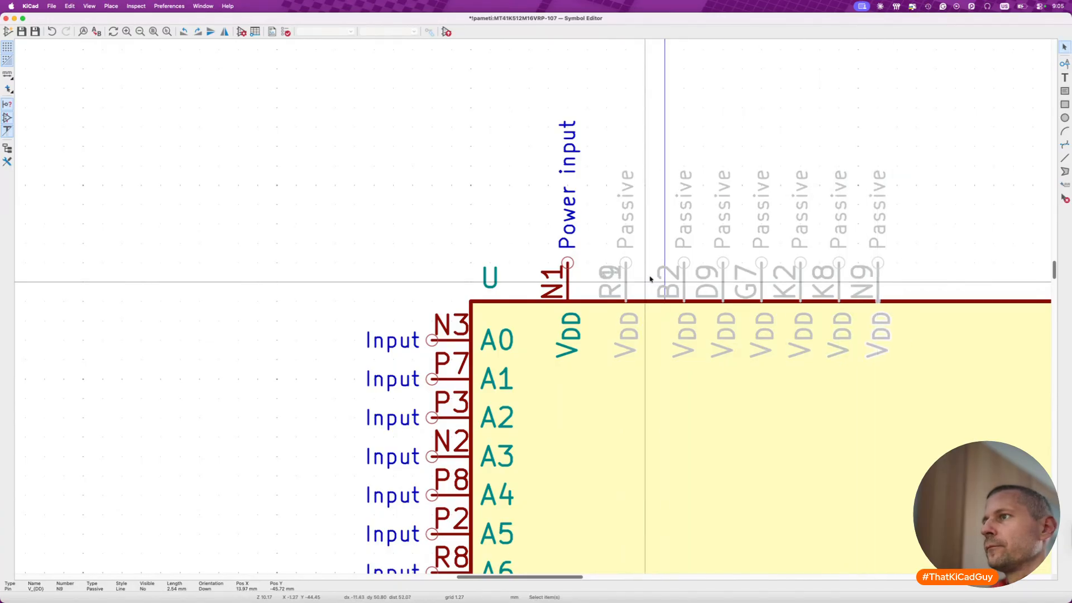
{"action": "left_click_drag", "start_coordinate": [629, 285], "coordinate": [916, 281]}
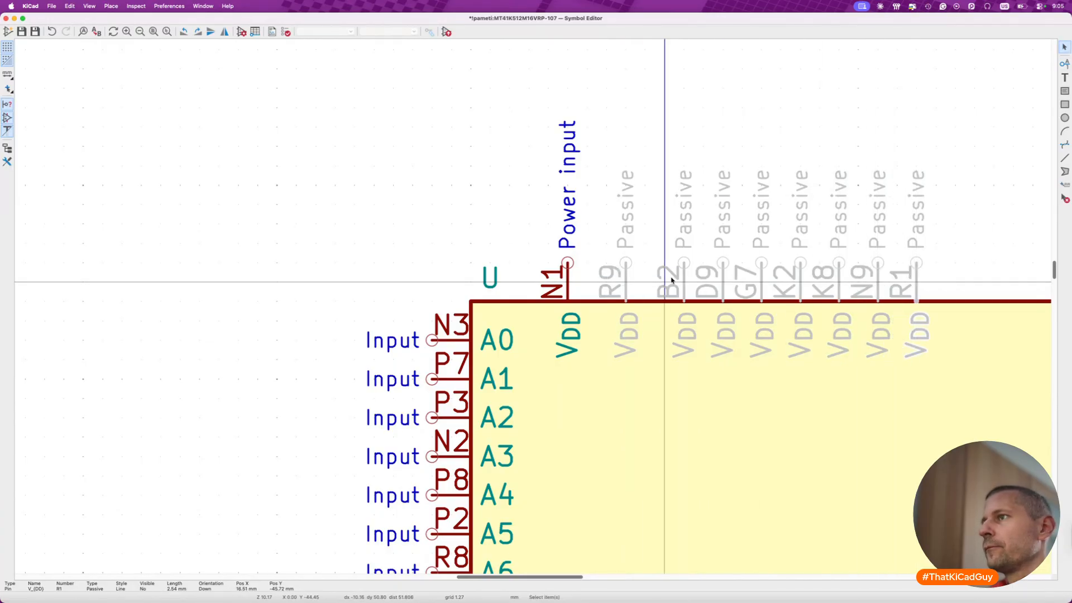
{"action": "left_click_drag", "start_coordinate": [627, 285], "coordinate": [957, 281]}
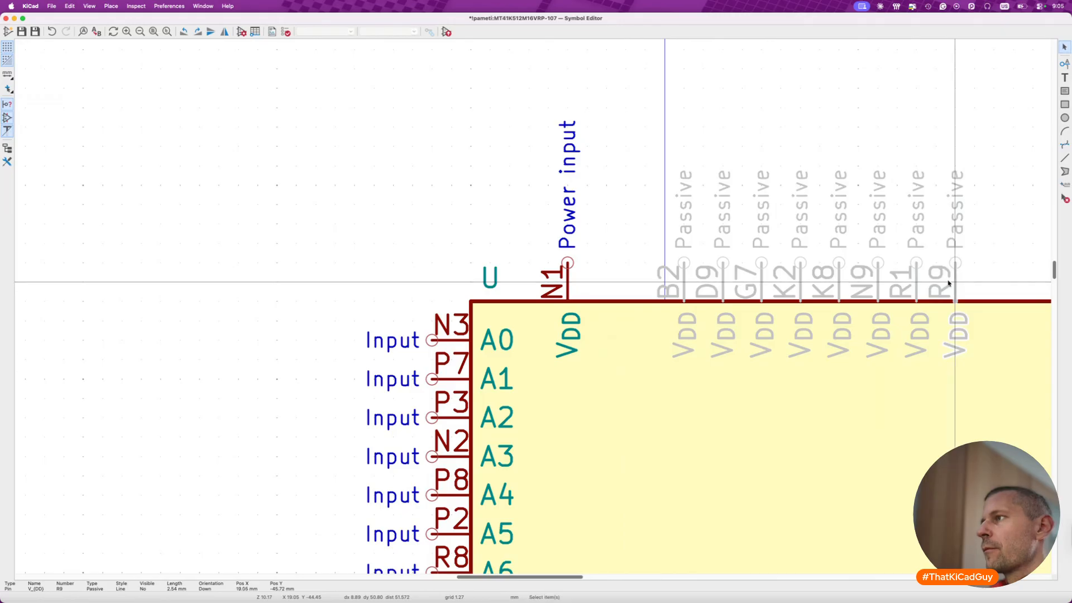
{"action": "left_click_drag", "start_coordinate": [617, 132], "coordinate": [981, 412]}
{"action": "left_click_drag", "start_coordinate": [946, 352], "coordinate": [857, 338]}
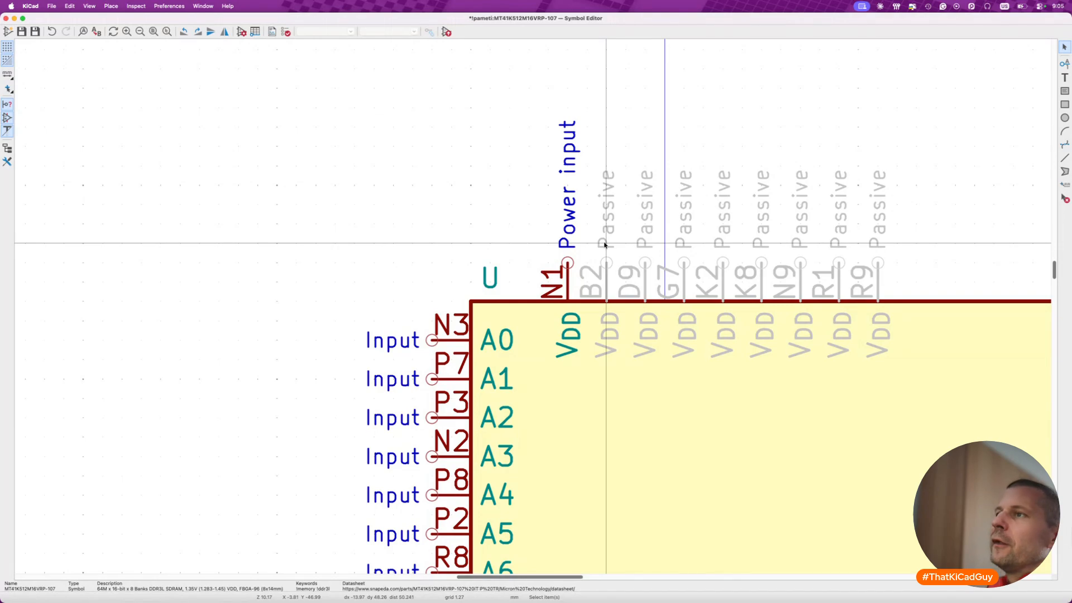
- Make the hidden passive VDD pins B2 and D9 visible
{"action": "double_click", "coordinate": [606, 282]}
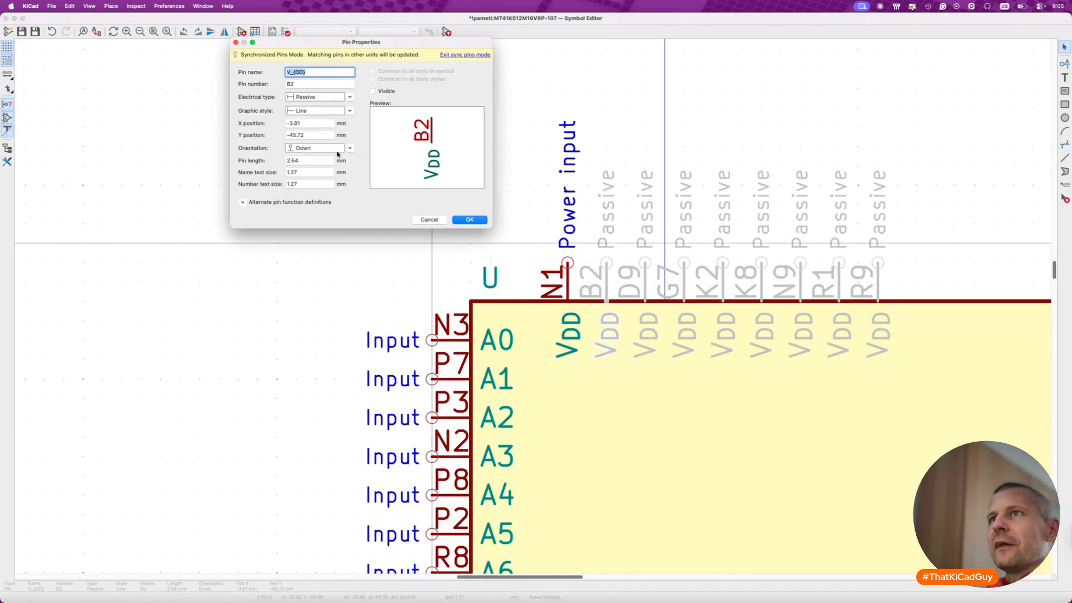
{"action": "left_click", "coordinate": [381, 93]}
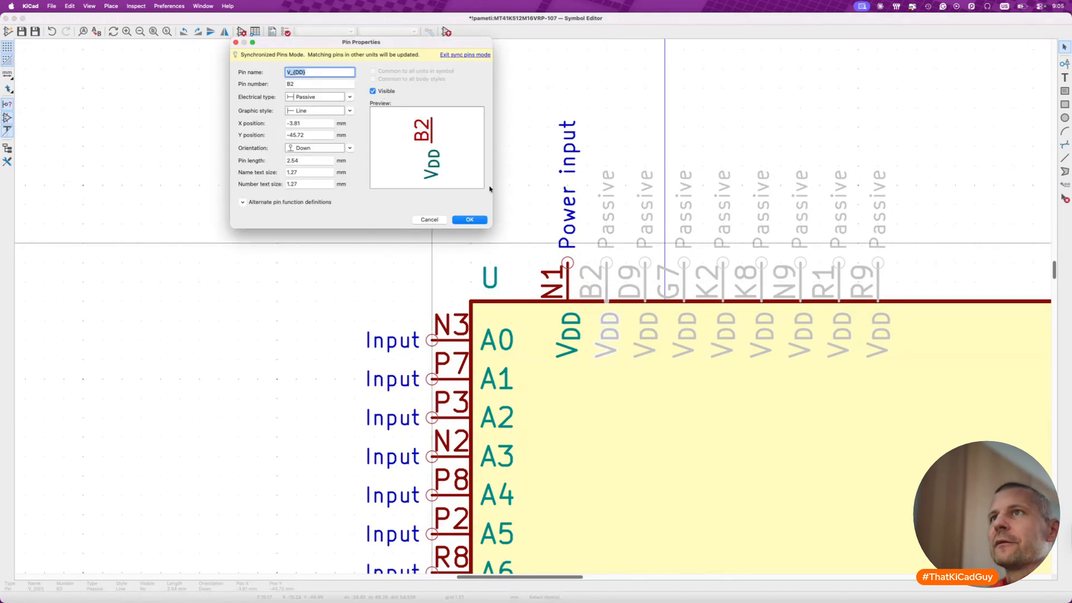
{"action": "left_click", "coordinate": [470, 219]}
{"action": "double_click", "coordinate": [645, 282]}
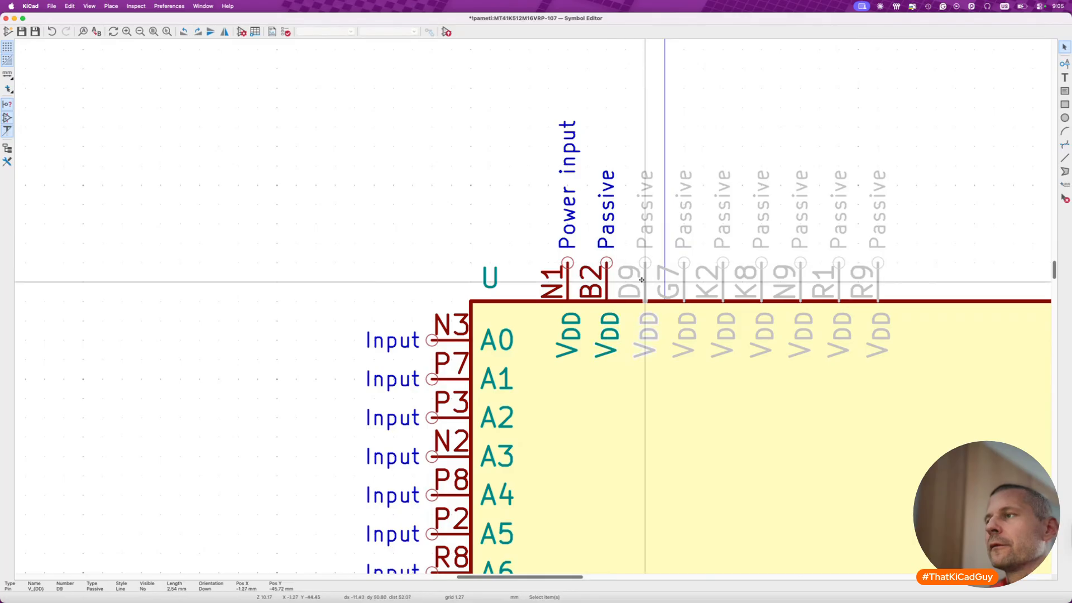
{"action": "left_click", "coordinate": [373, 91]}
{"action": "left_click", "coordinate": [470, 220]}
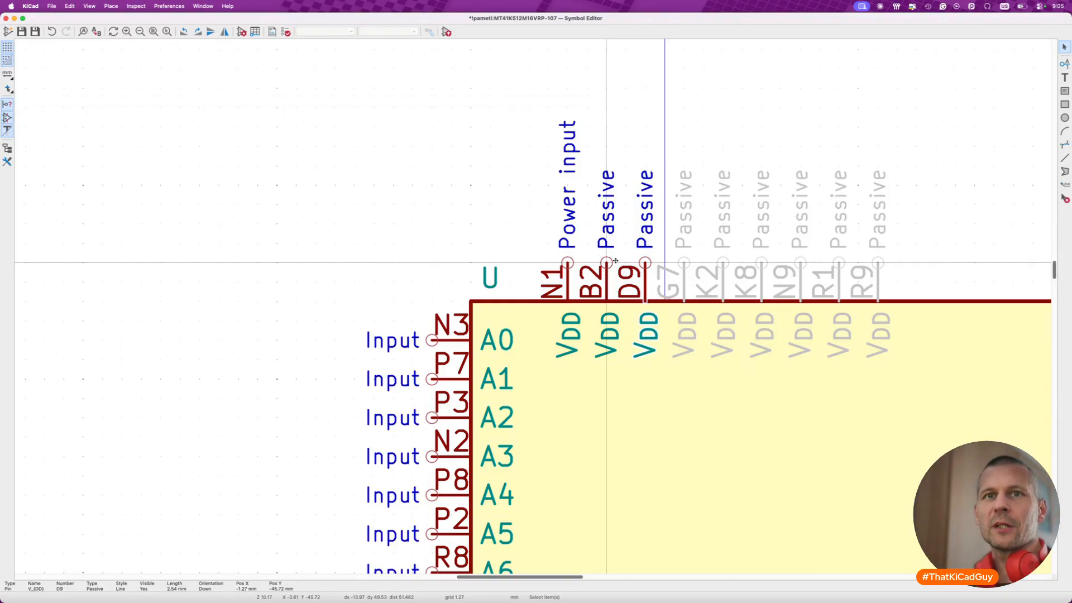
- Make the hidden passive VDD pins G7 and K2 visible
{"action": "left_click", "coordinate": [690, 274]}
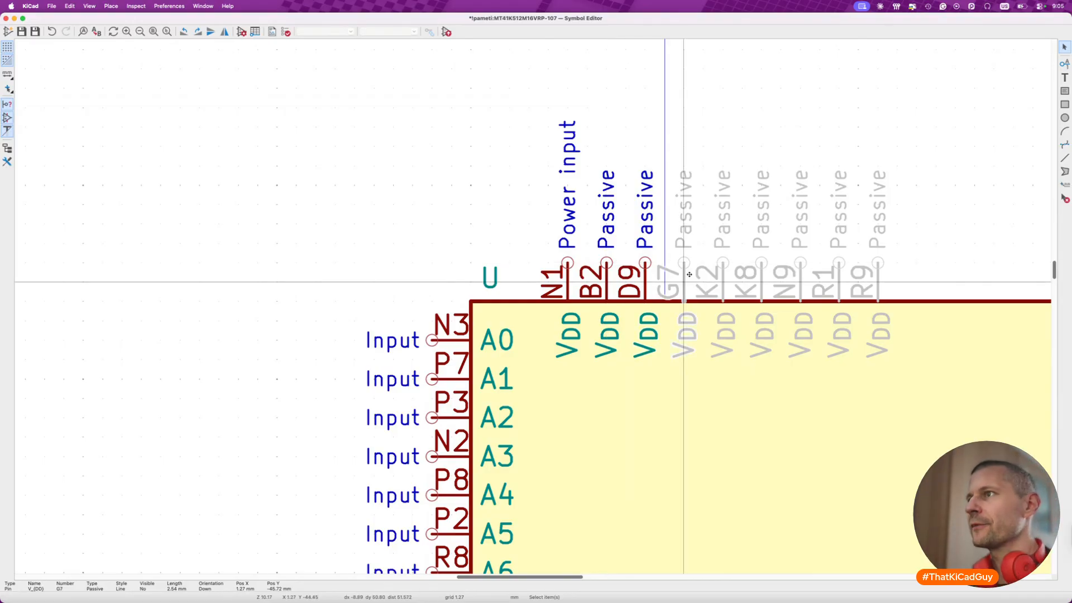
{"action": "double_click", "coordinate": [689, 274]}
{"action": "left_click", "coordinate": [373, 91]}
{"action": "key", "text": "Return"}
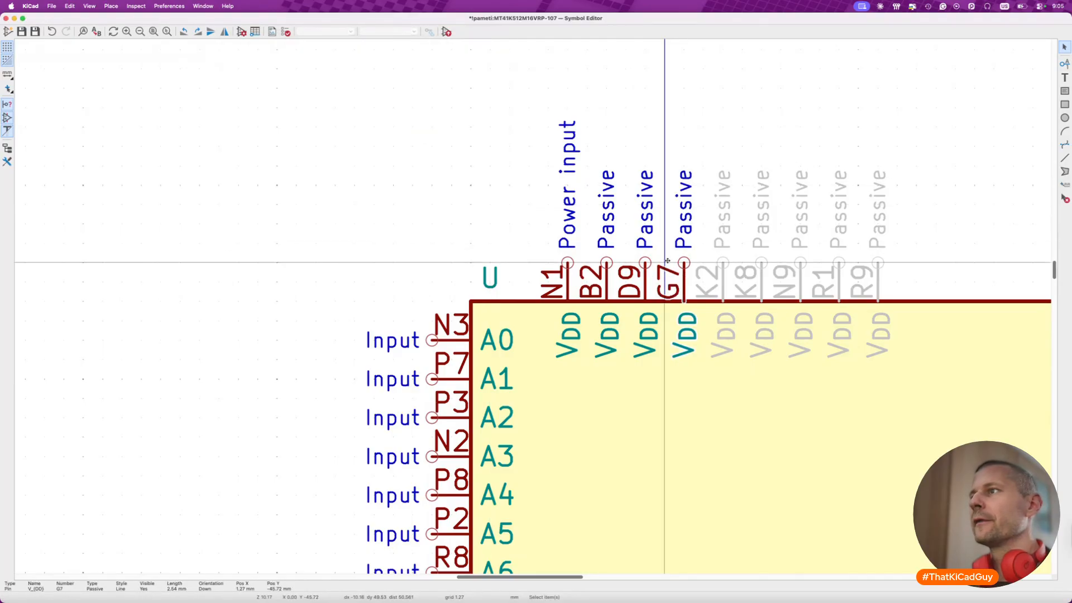
{"action": "double_click", "coordinate": [722, 279]}
{"action": "left_click", "coordinate": [373, 91]}
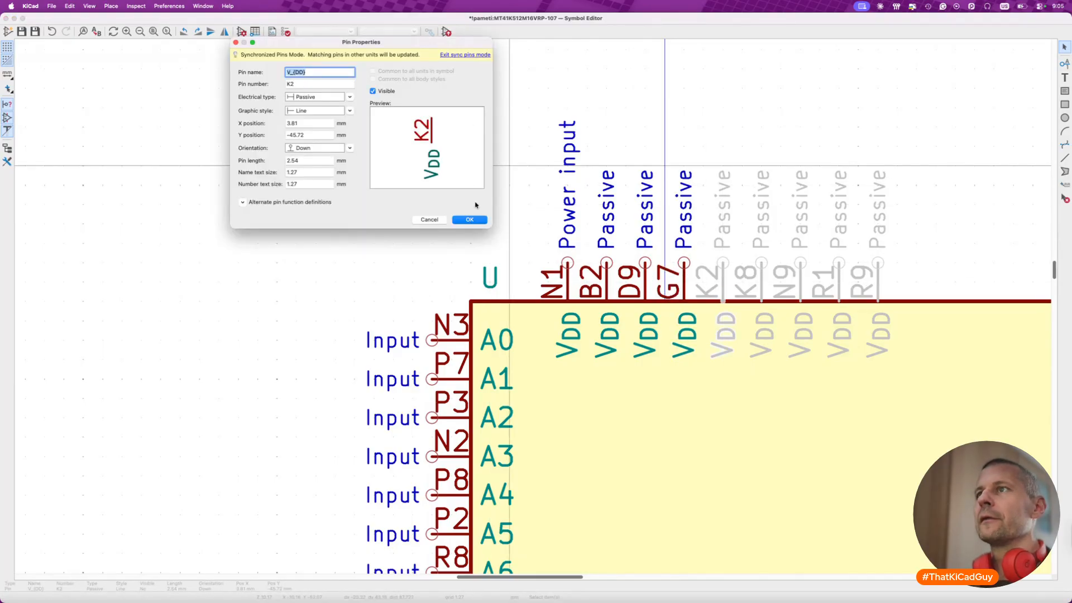
{"action": "left_click", "coordinate": [476, 219]}
- Make the hidden passive VDD pins K8 and N9 visible
{"action": "double_click", "coordinate": [763, 281]}
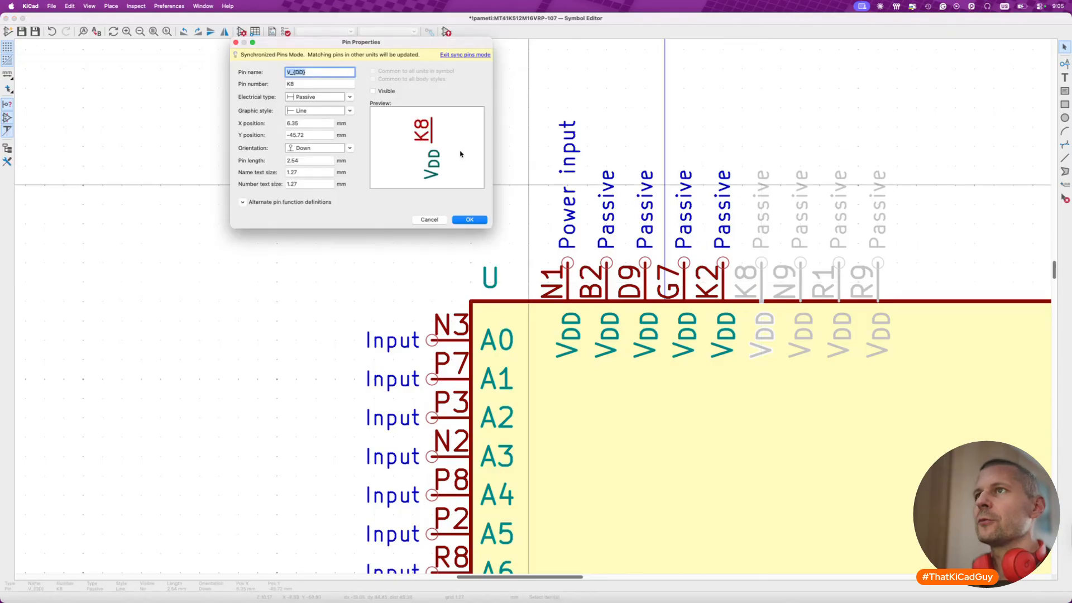
{"action": "left_click", "coordinate": [373, 91]}
{"action": "left_click", "coordinate": [475, 220]}
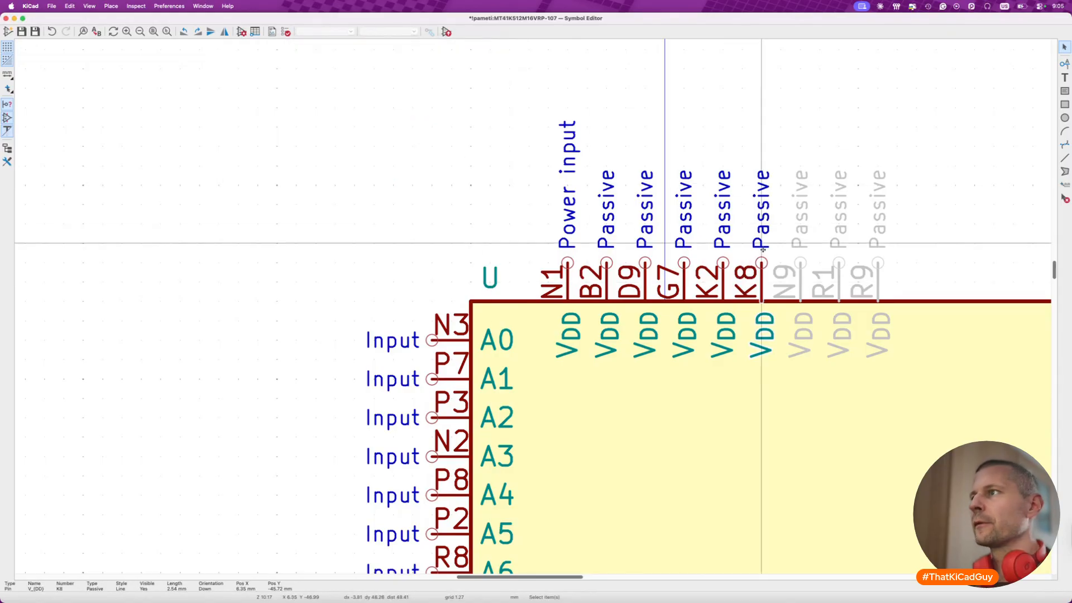
{"action": "double_click", "coordinate": [800, 281]}
{"action": "left_click", "coordinate": [373, 91]}
{"action": "left_click", "coordinate": [469, 219]}
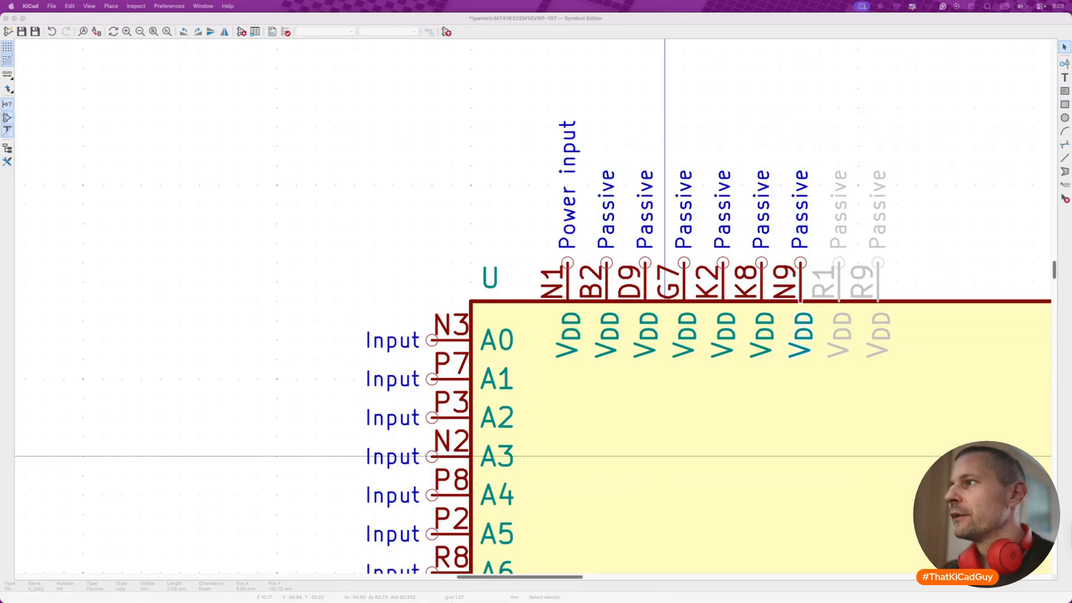
- Make the last two hidden VDD pins, R1 and R9, visible
{"action": "left_click", "coordinate": [778, 395]}
{"action": "scroll", "coordinate": [759, 380], "scroll_direction": "right", "scroll_amount": 5}
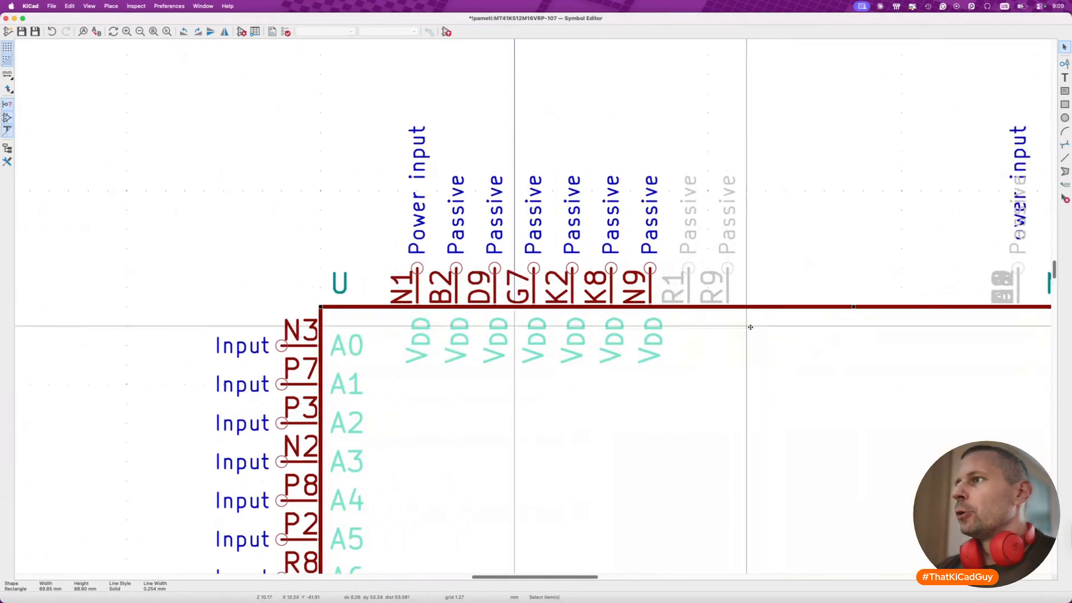
{"action": "double_click", "coordinate": [652, 279]}
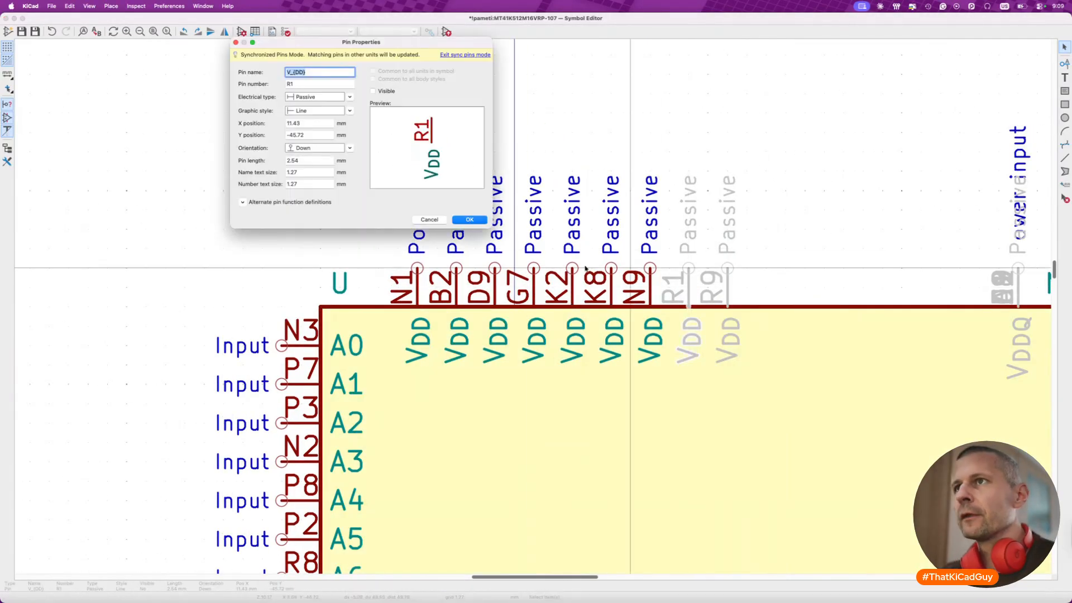
{"action": "left_click", "coordinate": [373, 91]}
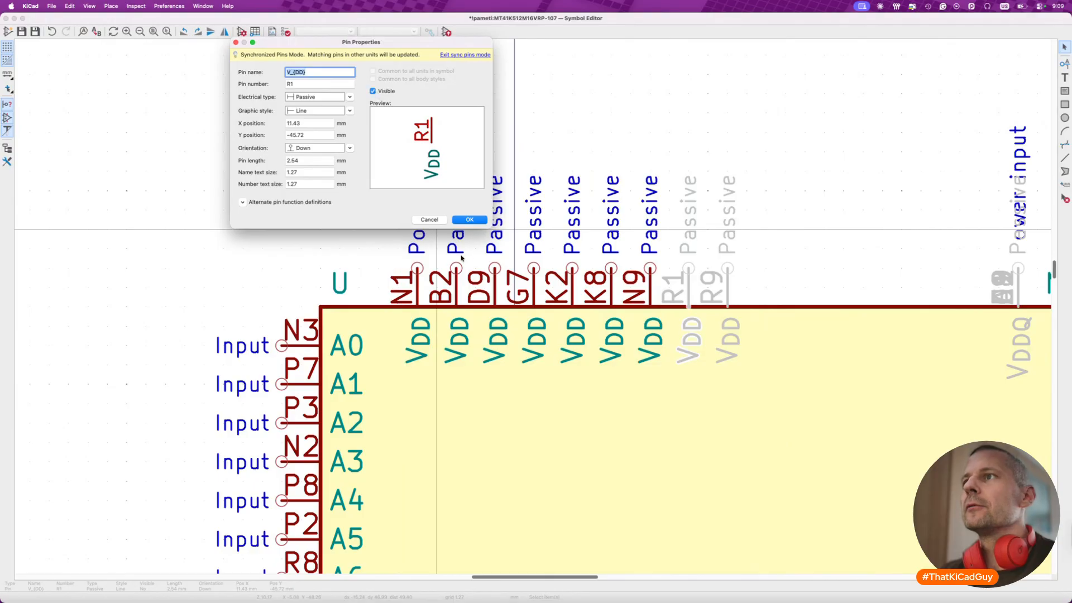
{"action": "left_click", "coordinate": [469, 219]}
{"action": "left_click", "coordinate": [729, 283]}
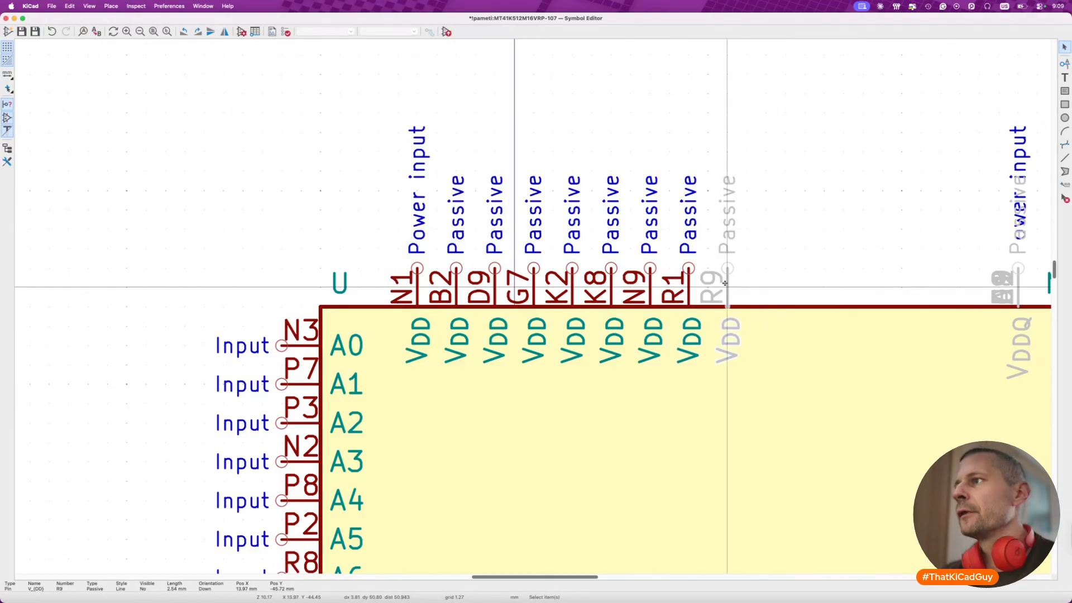
{"action": "double_click", "coordinate": [728, 283]}
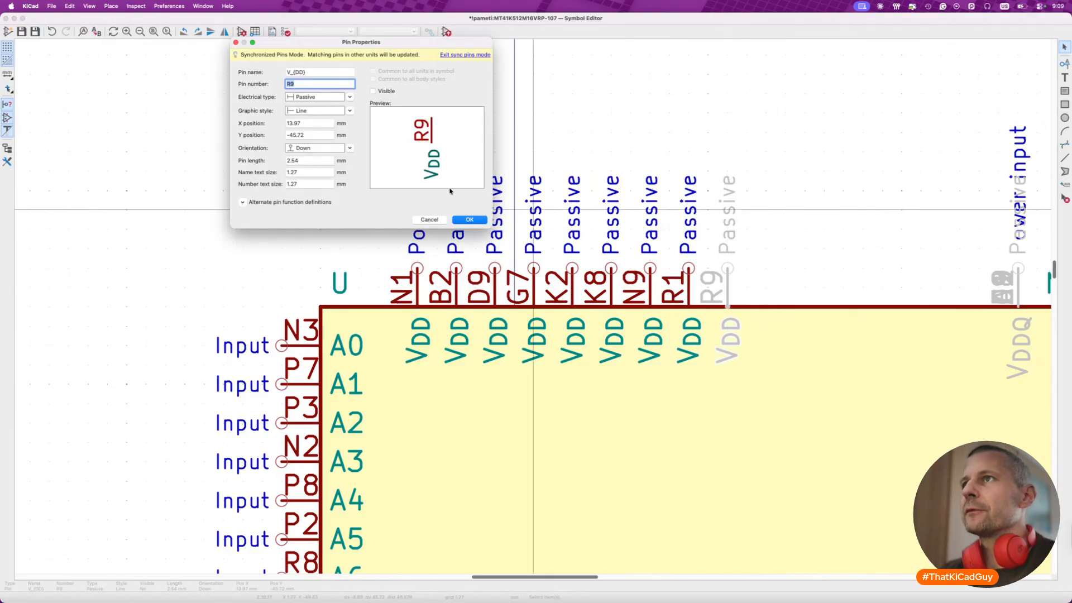
{"action": "left_click", "coordinate": [373, 91]}
{"action": "left_click", "coordinate": [463, 218]}
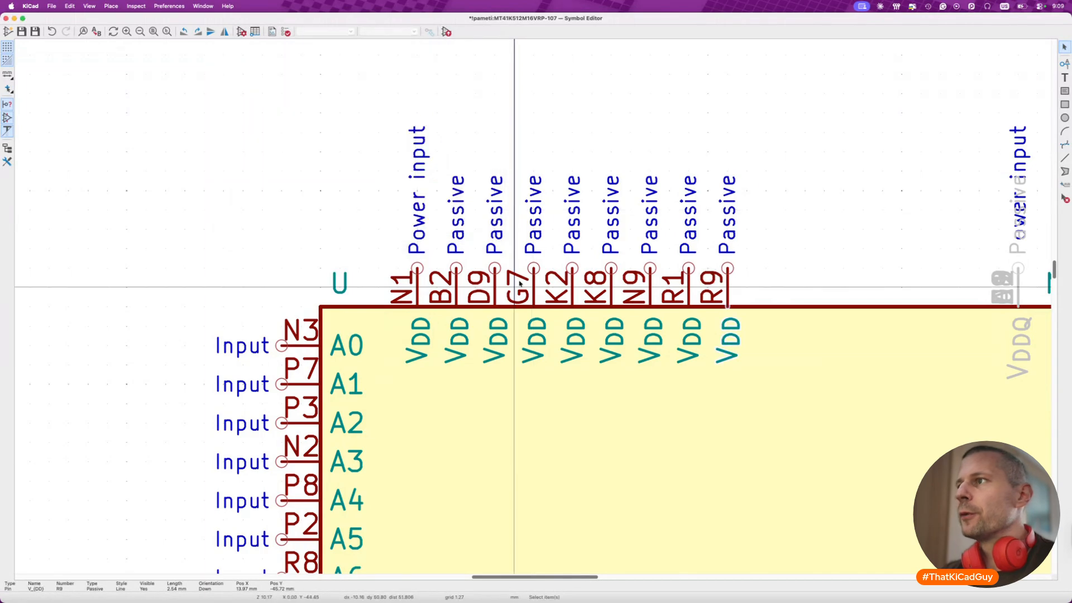
- Spread the hidden VDDQ pins A8, C1, C9, D2, E9, F1, H2 and H9 from the A1 stack into a row with 2.54 mm spacing
{"action": "scroll", "coordinate": [547, 289], "scroll_direction": "right", "scroll_amount": 5}
{"action": "left_click_drag", "start_coordinate": [629, 293], "coordinate": [706, 289]}
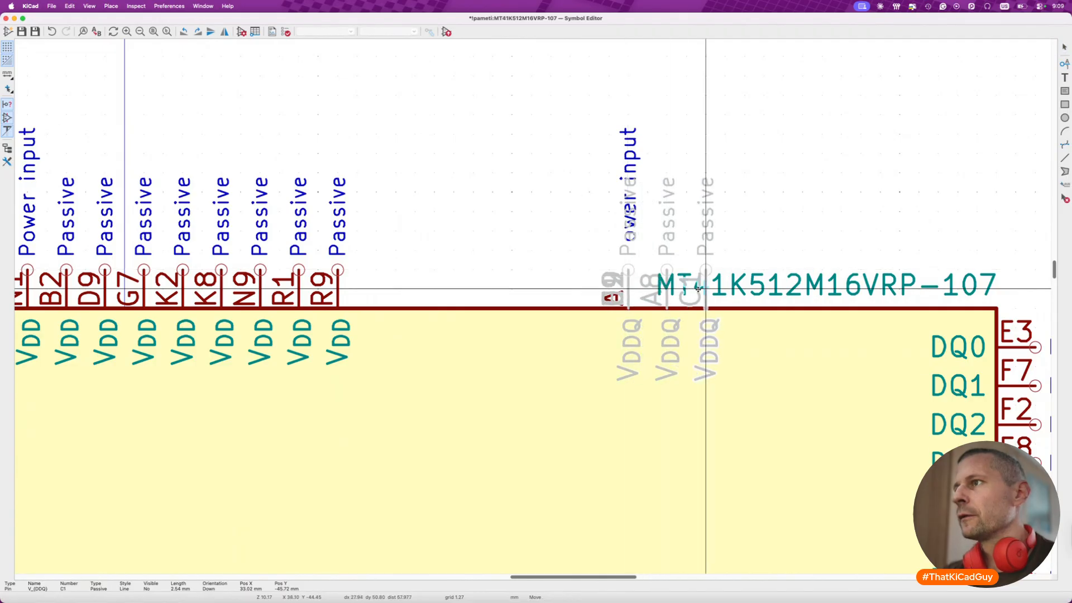
{"action": "left_click_drag", "start_coordinate": [629, 293], "coordinate": [744, 289]}
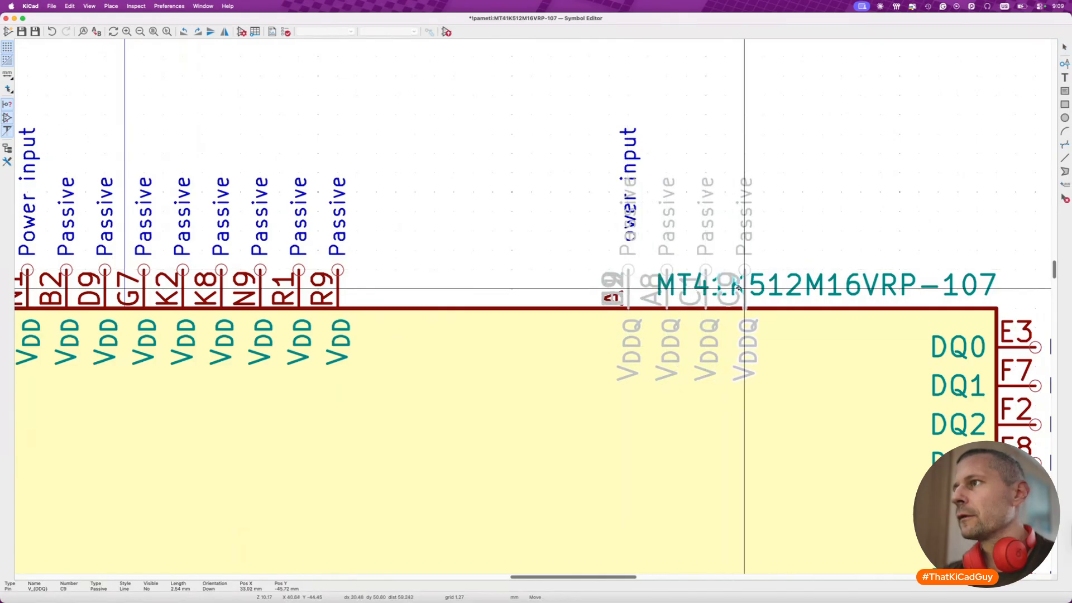
{"action": "left_click_drag", "start_coordinate": [628, 294], "coordinate": [822, 289]}
{"action": "left_click", "coordinate": [819, 288]}
{"action": "left_click", "coordinate": [628, 294]}
{"action": "left_click", "coordinate": [856, 283]}
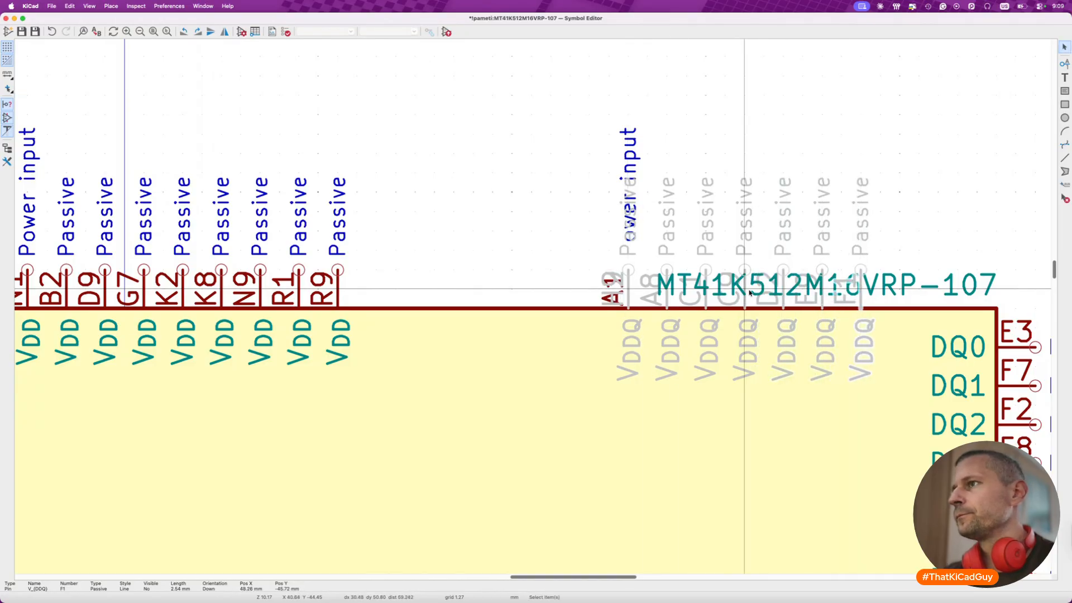
{"action": "left_click", "coordinate": [628, 293]}
{"action": "left_click", "coordinate": [894, 283]}
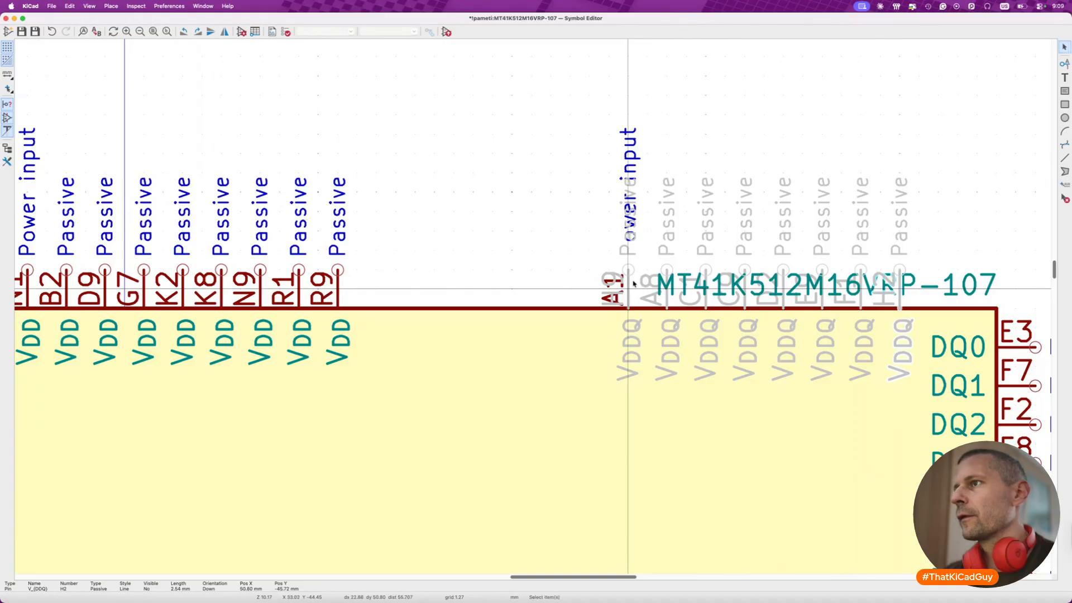
{"action": "left_click", "coordinate": [628, 293]}
{"action": "left_click", "coordinate": [933, 283]}
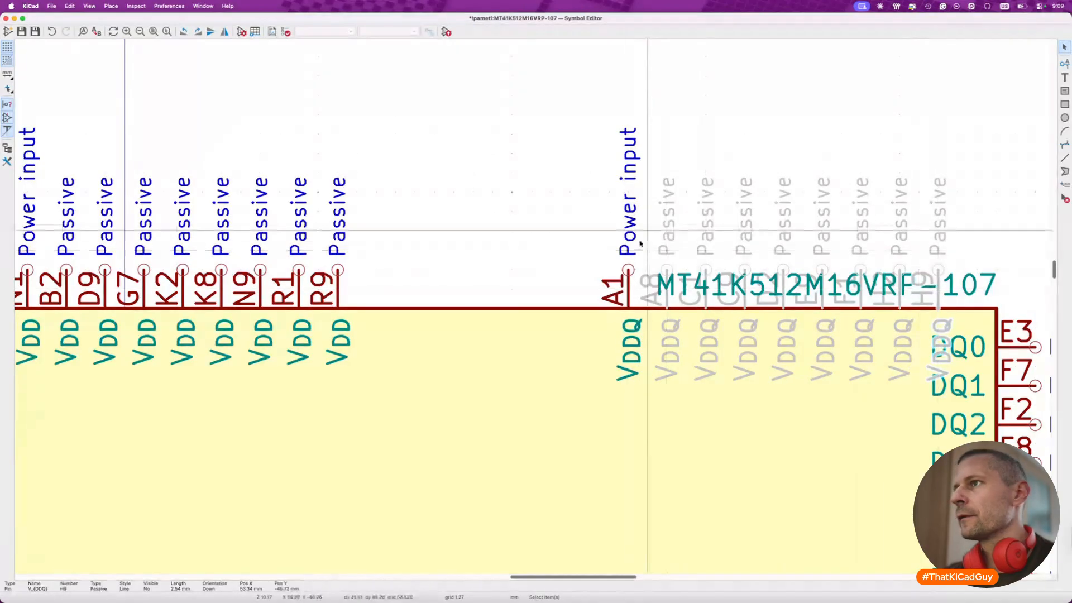
- Move the entire VDDQ pin row, including A1, closer to the VDD pins so that A8 sits at X 22.86 mm
{"action": "left_click_drag", "start_coordinate": [585, 248], "coordinate": [958, 349]}
{"action": "left_click_drag", "start_coordinate": [900, 328], "coordinate": [706, 325]}
{"action": "left_click", "coordinate": [706, 325]}
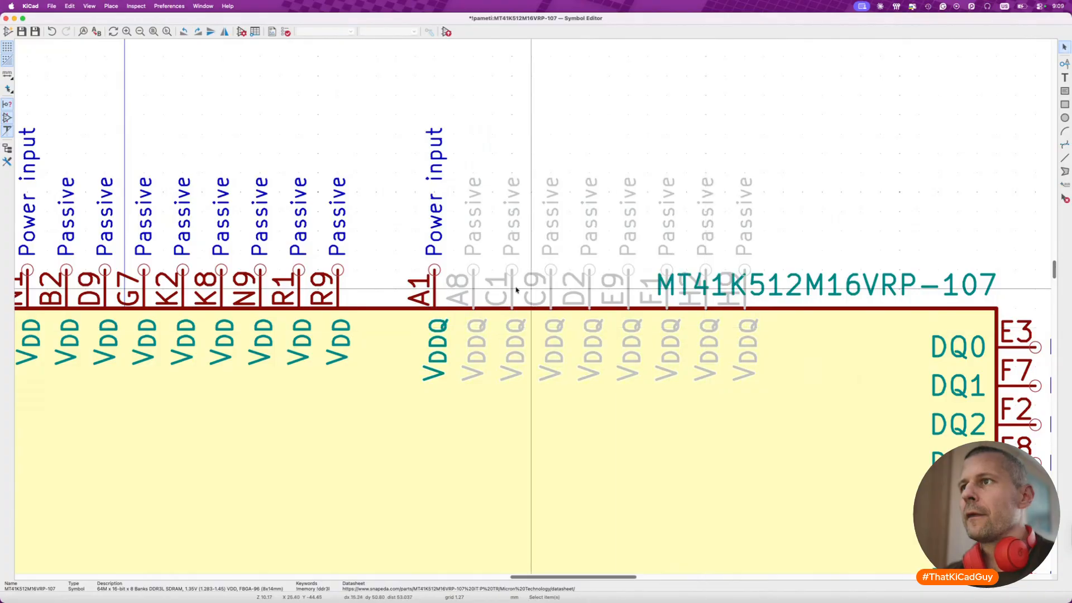
- Make the hidden VDDQ pins A8, C1 and C9 visible
{"action": "left_click", "coordinate": [474, 285]}
{"action": "double_click", "coordinate": [474, 285]}
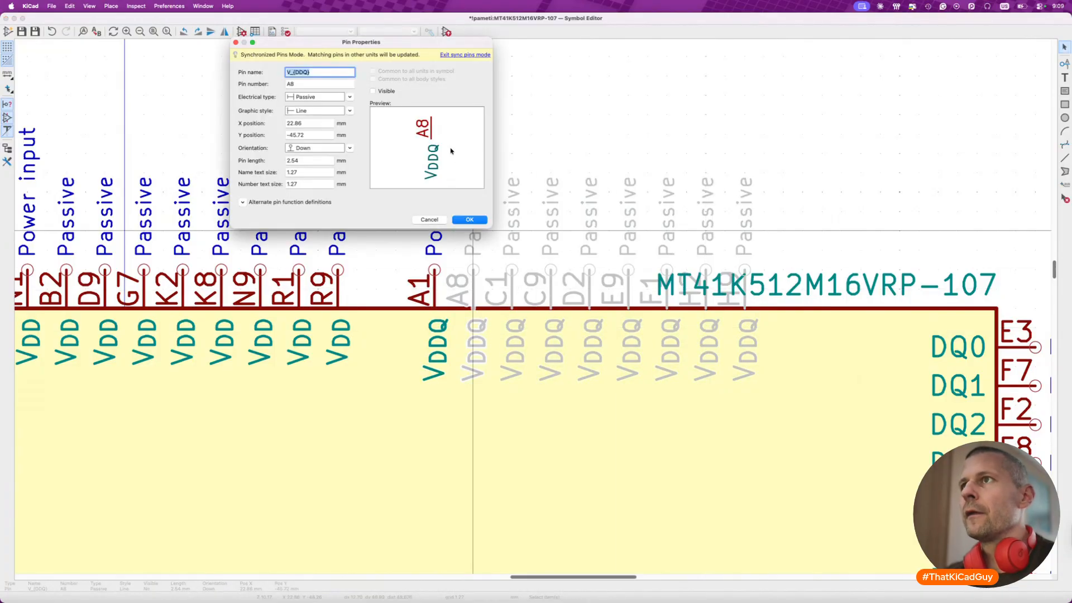
{"action": "left_click", "coordinate": [462, 222]}
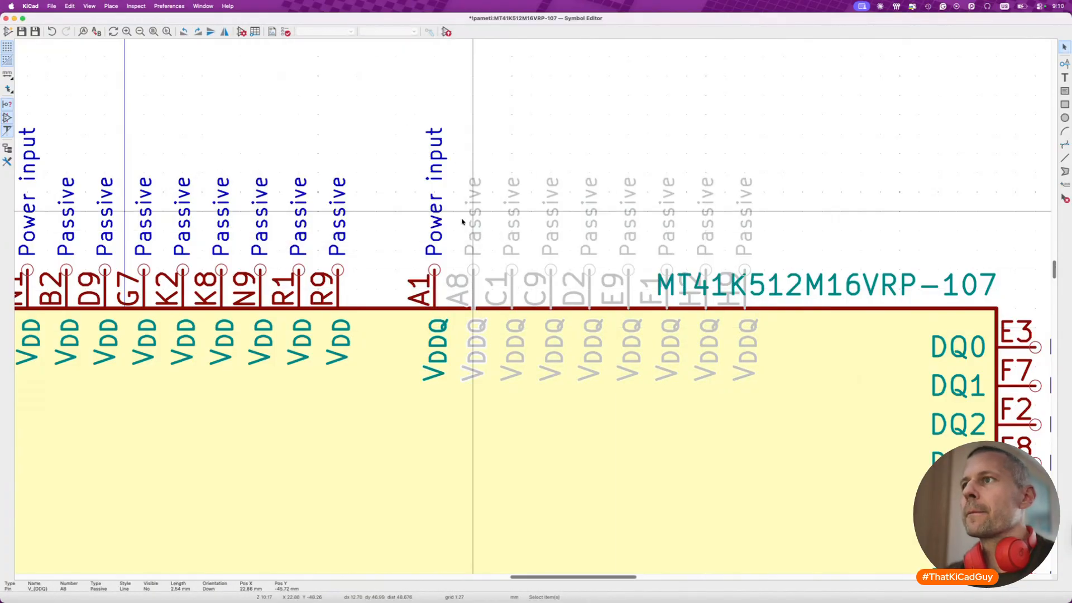
{"action": "double_click", "coordinate": [512, 285]}
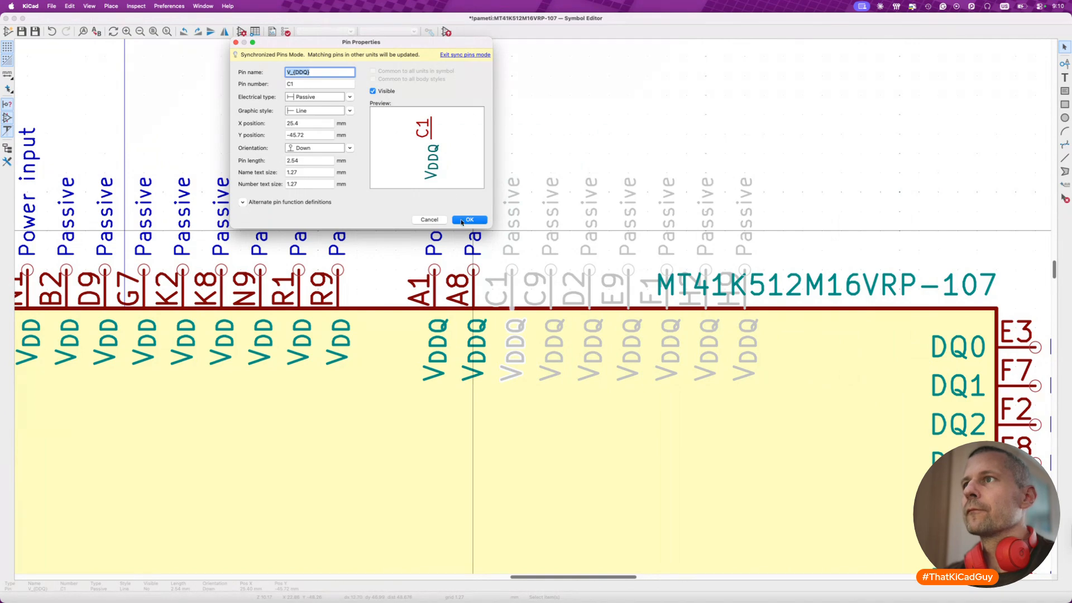
{"action": "left_click", "coordinate": [459, 219]}
{"action": "double_click", "coordinate": [548, 286]}
{"action": "left_click", "coordinate": [389, 91]}
{"action": "left_click", "coordinate": [470, 220]}
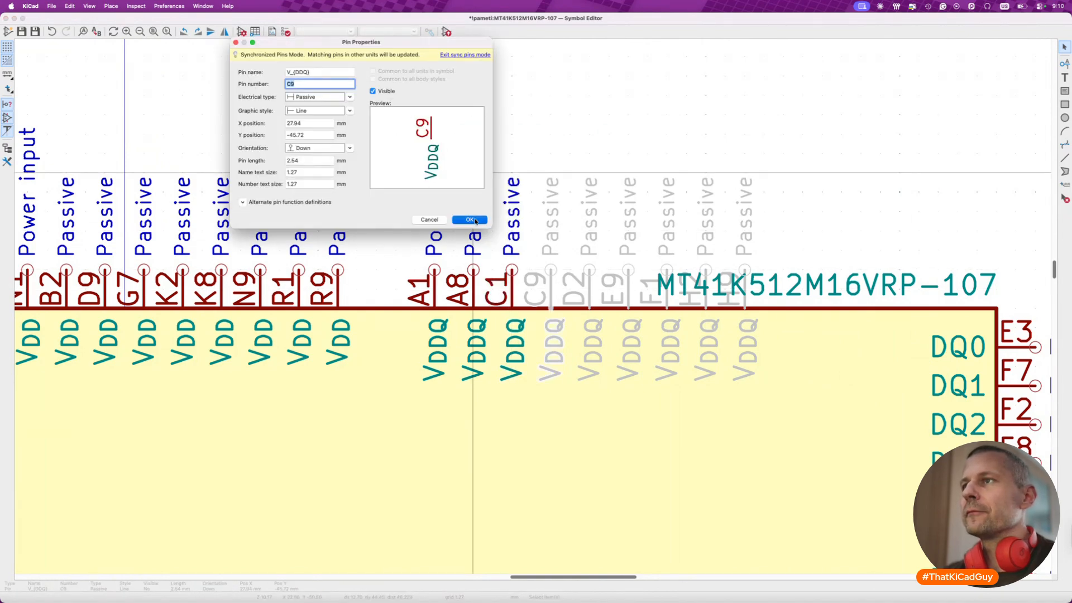
- Make the hidden VDDQ pins D2 and E9 visible
{"action": "double_click", "coordinate": [592, 291]}
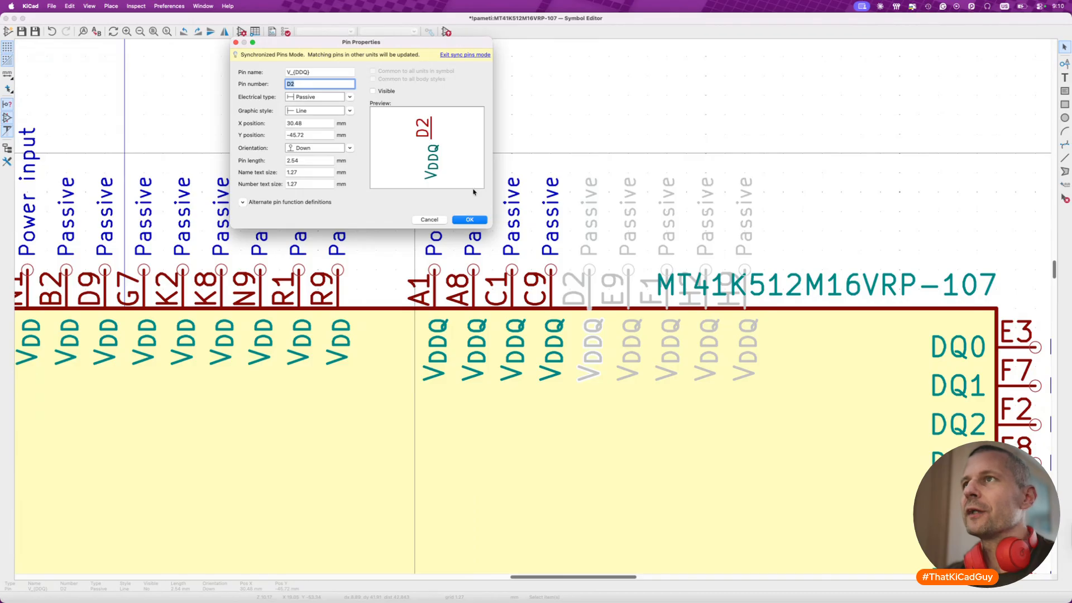
{"action": "left_click", "coordinate": [382, 92]}
{"action": "left_click", "coordinate": [463, 219]}
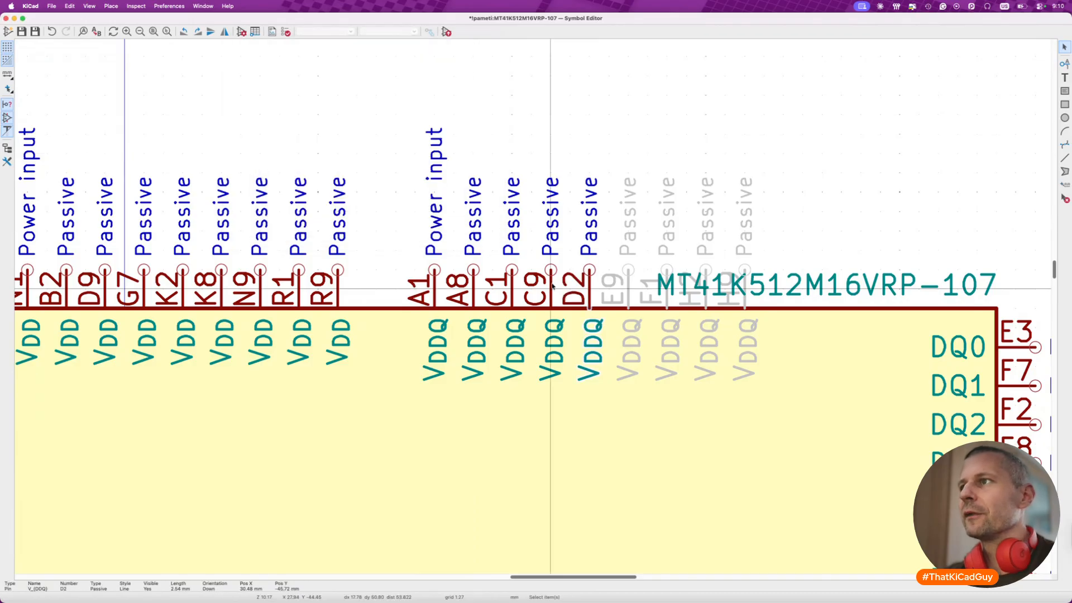
{"action": "double_click", "coordinate": [628, 291]}
{"action": "left_click", "coordinate": [373, 91]}
{"action": "left_click", "coordinate": [473, 220]}
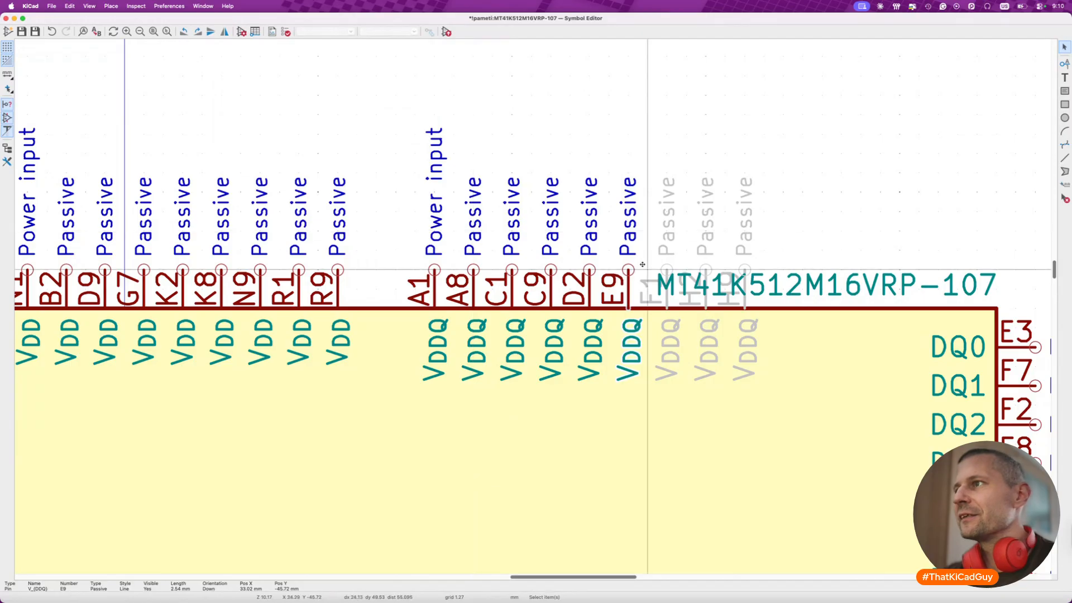
- Make the last three hidden VDDQ pins, F1, H2 and H9, visible
{"action": "double_click", "coordinate": [667, 274]}
{"action": "left_click", "coordinate": [373, 91]}
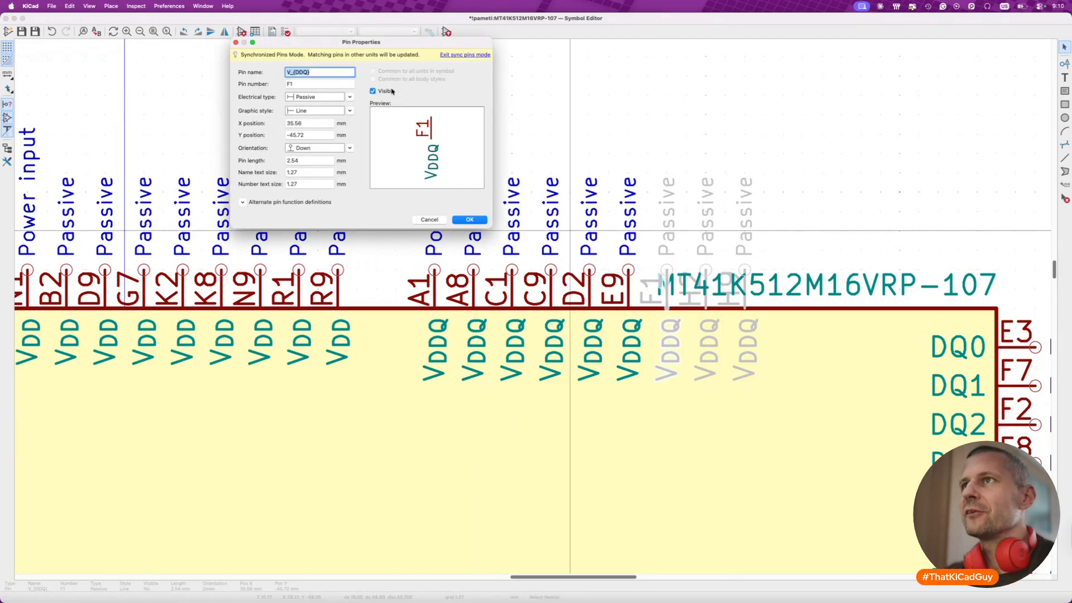
{"action": "left_click", "coordinate": [469, 219]}
{"action": "left_click", "coordinate": [703, 252]}
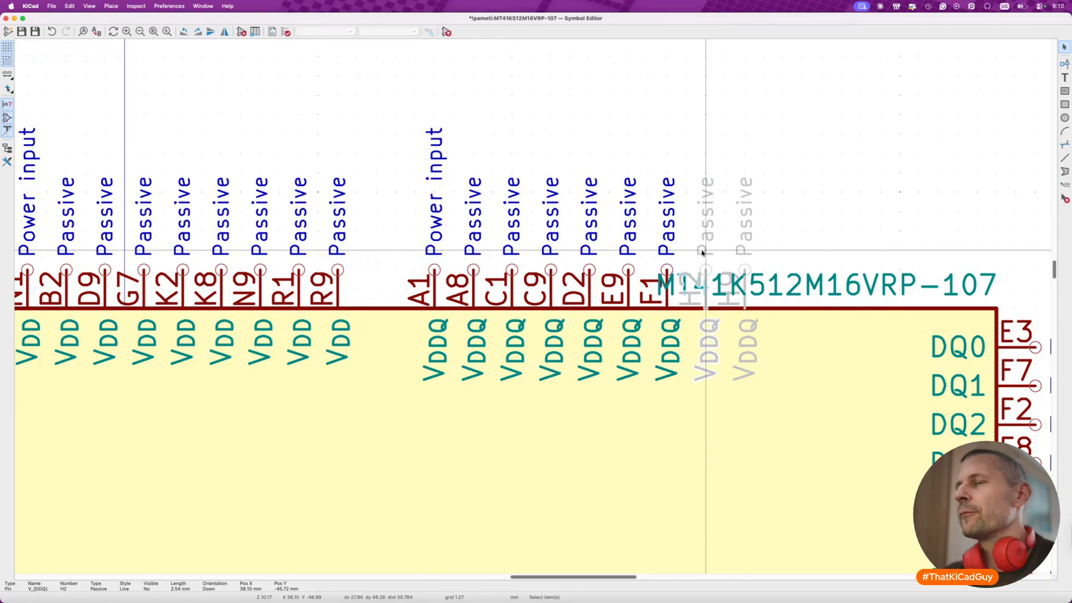
{"action": "double_click", "coordinate": [703, 252]}
{"action": "left_click", "coordinate": [391, 91]}
{"action": "left_click", "coordinate": [469, 220]}
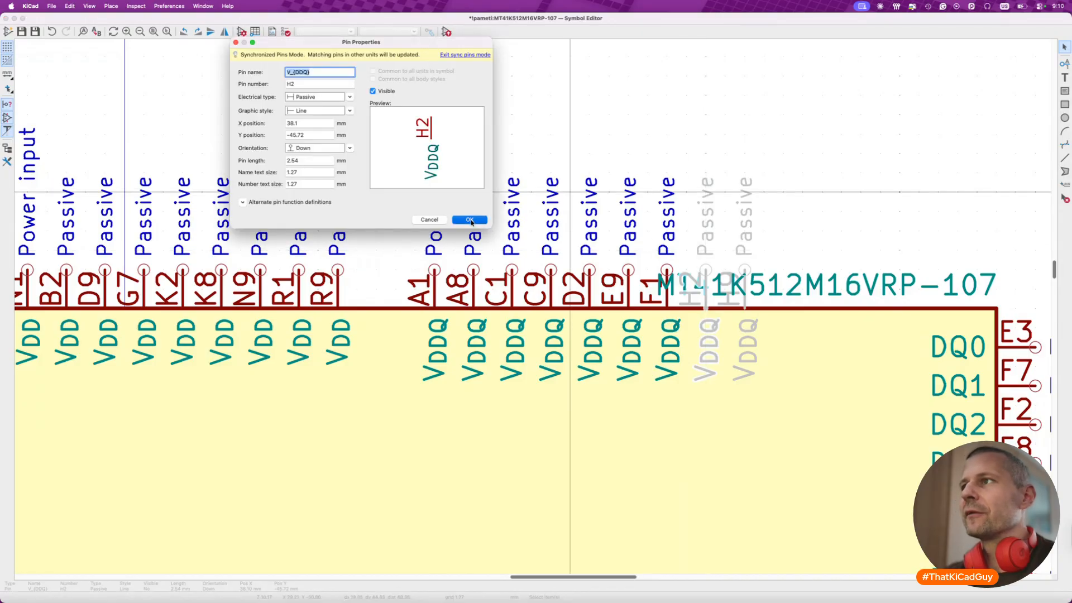
{"action": "left_click", "coordinate": [745, 263]}
{"action": "double_click", "coordinate": [746, 263]}
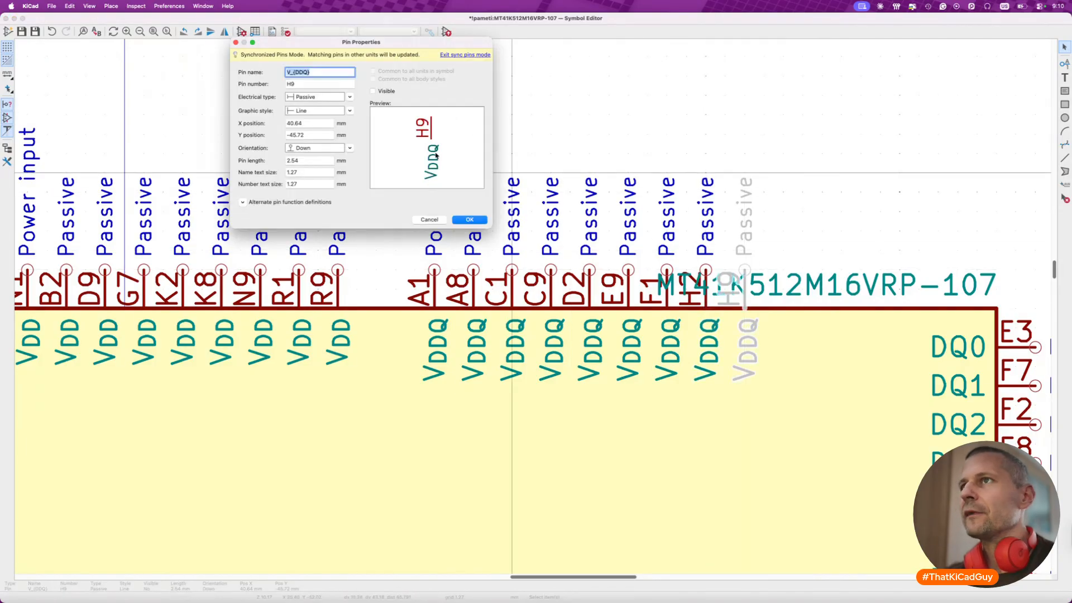
{"action": "left_click", "coordinate": [373, 91]}
{"action": "left_click", "coordinate": [469, 219]}
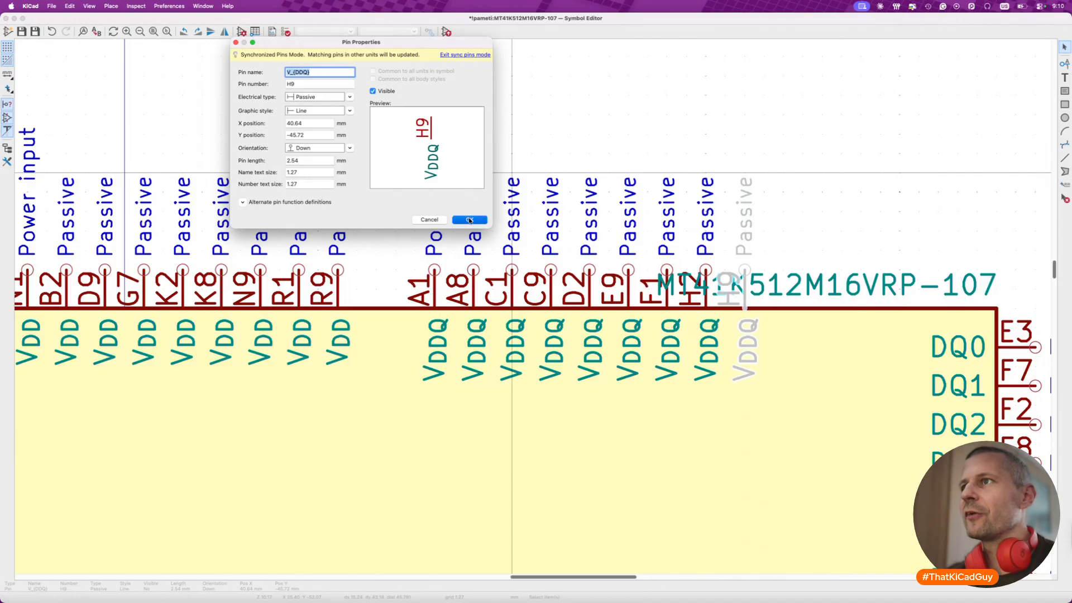
- Shift the MT41K512M16VRP-107 value field along the symbol's upper edge until it is clear of VDDQ pin H9
{"action": "left_click_drag", "start_coordinate": [784, 292], "coordinate": [877, 299]}
{"action": "scroll", "coordinate": [876, 299], "scroll_direction": "down", "scroll_amount": 5}
{"action": "key", "text": "Escape"}
{"action": "scroll", "coordinate": [635, 287], "scroll_direction": "right", "scroll_amount": 1}
{"action": "scroll", "coordinate": [637, 278], "scroll_direction": "right", "scroll_amount": 3}
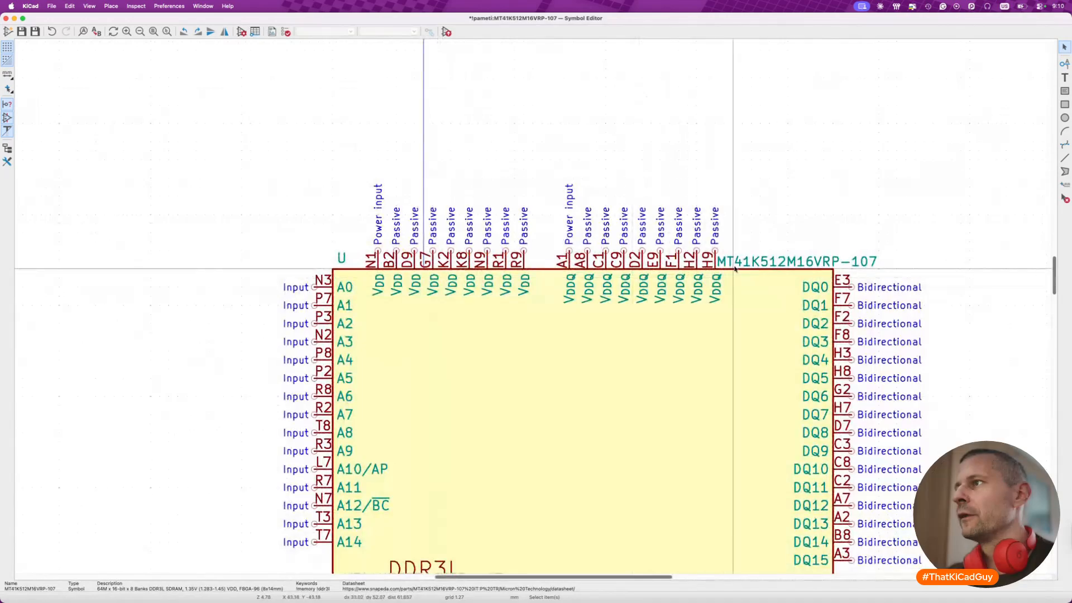
{"action": "left_click_drag", "start_coordinate": [740, 262], "coordinate": [762, 261]}
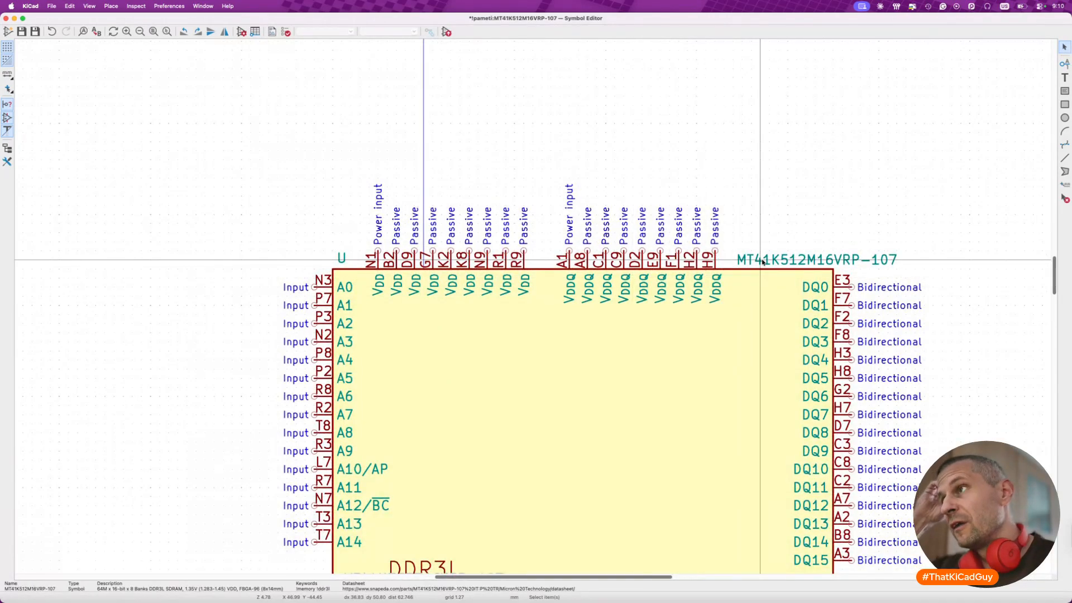
- Move the DDR3L label together with the hidden texts beside it to the horizontal centre of the symbol body
{"action": "scroll", "coordinate": [625, 278], "scroll_direction": "down", "scroll_amount": 4}
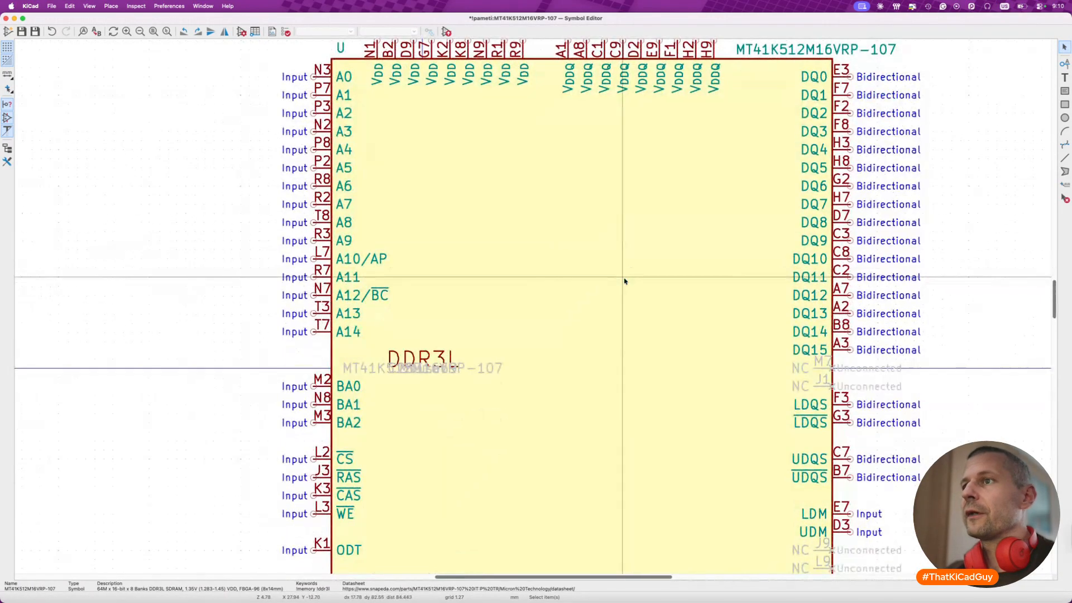
{"action": "scroll", "coordinate": [625, 278], "scroll_direction": "down", "scroll_amount": 5}
{"action": "left_click_drag", "start_coordinate": [536, 313], "coordinate": [614, 326]}
{"action": "left_click_drag", "start_coordinate": [485, 315], "coordinate": [578, 336]}
{"action": "key", "text": "m"}
{"action": "left_click", "coordinate": [653, 326]}
{"action": "scroll", "coordinate": [567, 345], "scroll_direction": "down", "scroll_amount": 1}
{"action": "scroll", "coordinate": [649, 242], "scroll_direction": "right", "scroll_amount": 2}
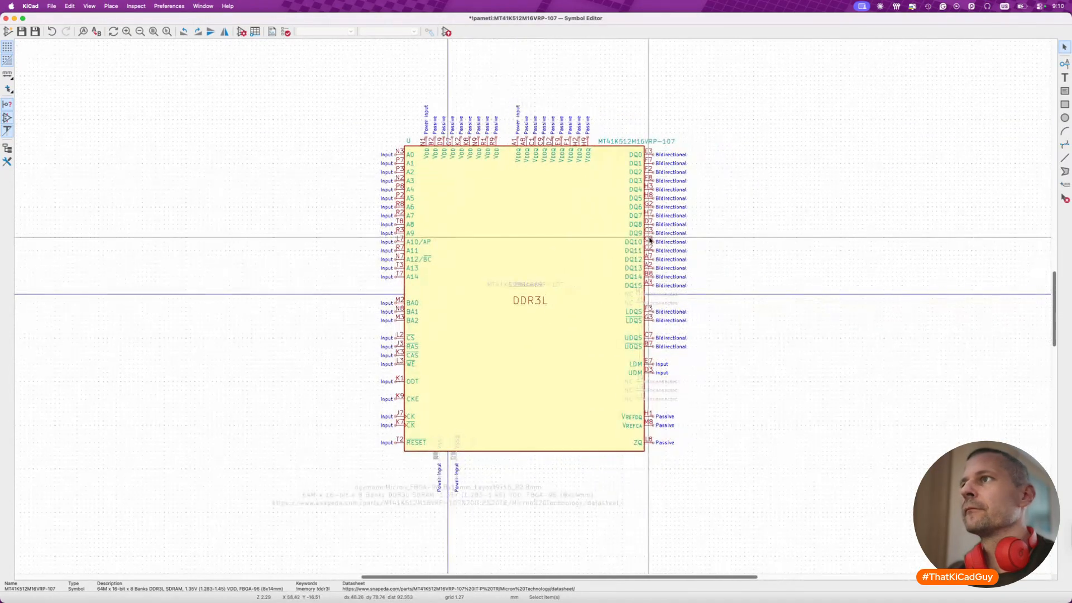
- Place the MT41K512M16VRP-107 value field directly below the DDR3L label inside the symbol body
{"action": "left_click", "coordinate": [646, 142]}
{"action": "key", "text": "m"}
{"action": "left_click", "coordinate": [541, 312]}
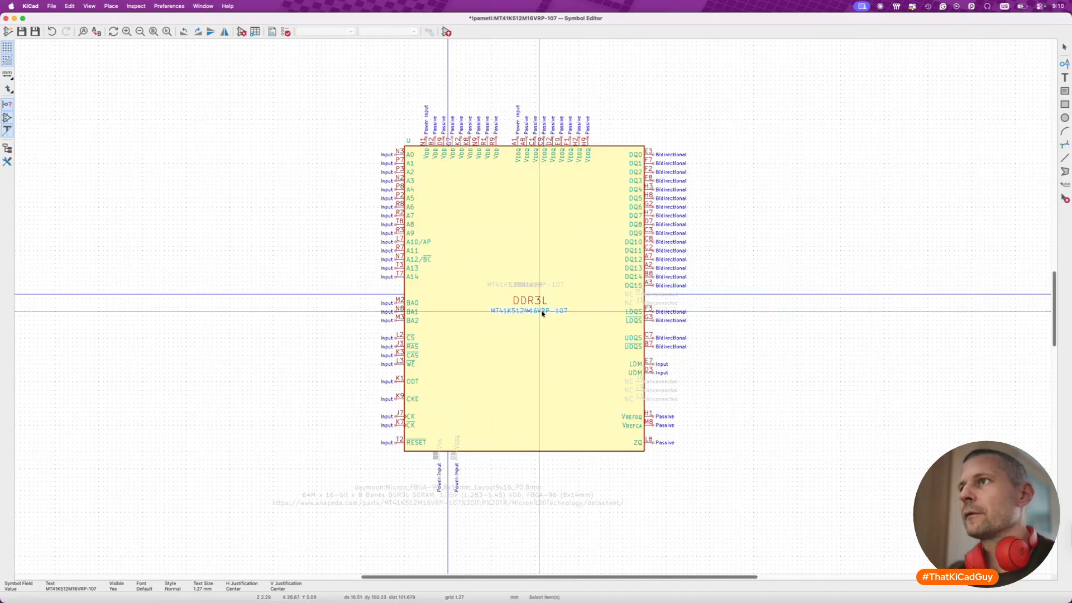
- Shift the whole VDDQ pin row towards the body's right edge and save the symbol
{"action": "key", "text": "m"}
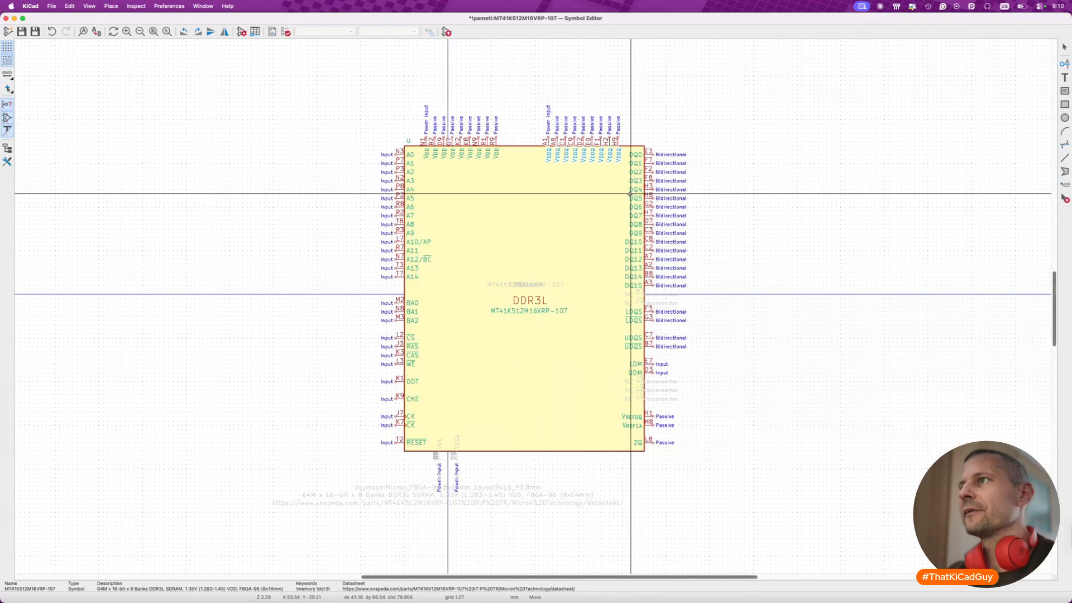
{"action": "left_click", "coordinate": [628, 195]}
{"action": "key", "text": "super+s"}
- Move the stacked VSSQ pins along the body's lower edge to X 27.94 mm, in line with VDDQ pin A1
{"action": "scroll", "coordinate": [454, 487], "scroll_direction": "up", "scroll_amount": 3}
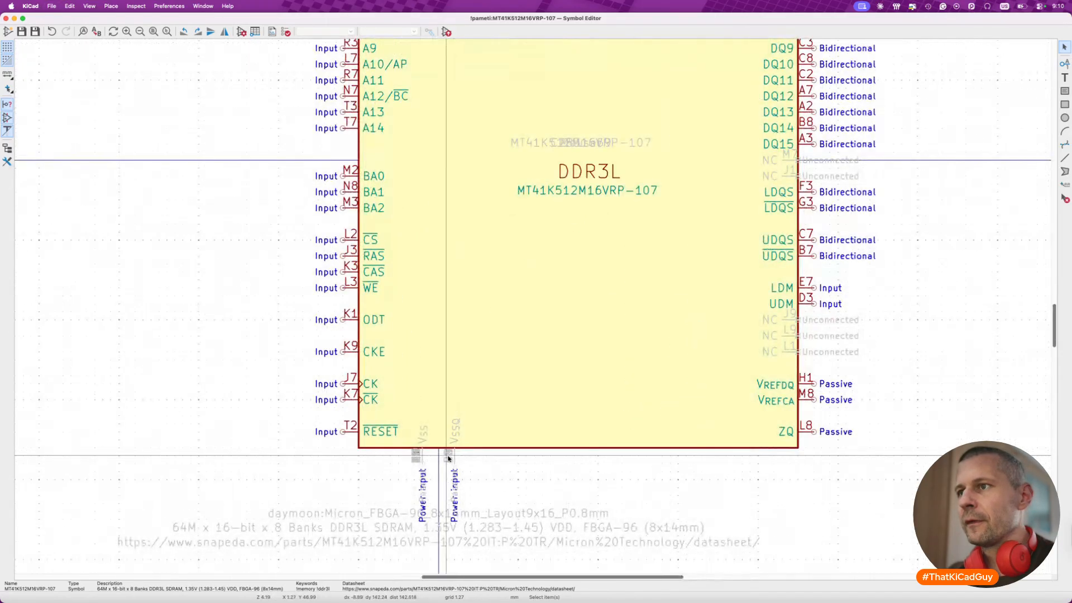
{"action": "left_click_drag", "start_coordinate": [433, 401], "coordinate": [492, 542]}
{"action": "key", "text": "m"}
{"action": "scroll", "coordinate": [479, 503], "scroll_direction": "down", "scroll_amount": 2}
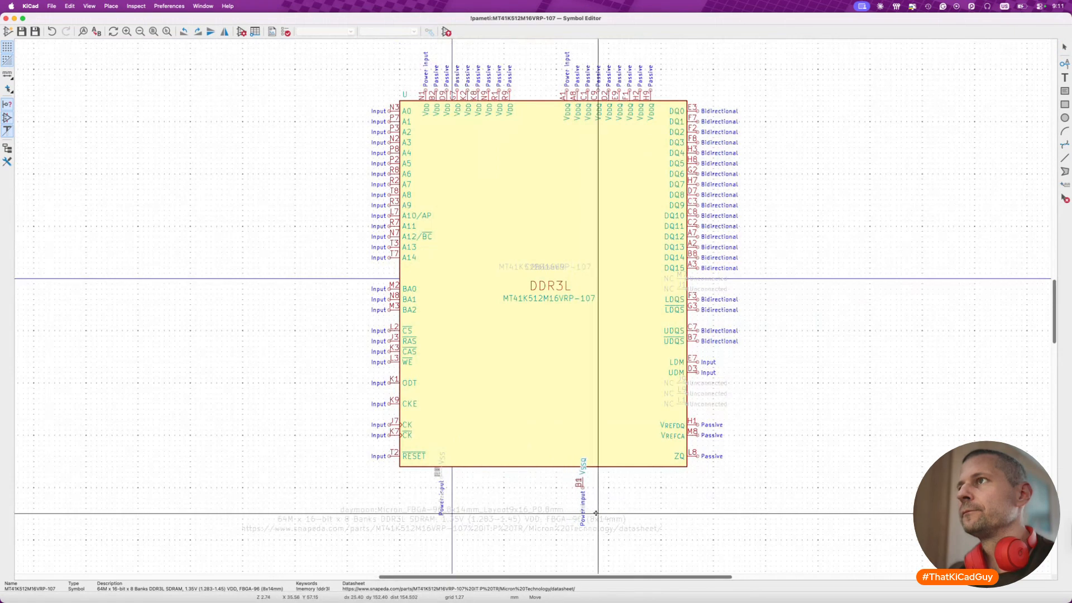
{"action": "left_click", "coordinate": [568, 480]}
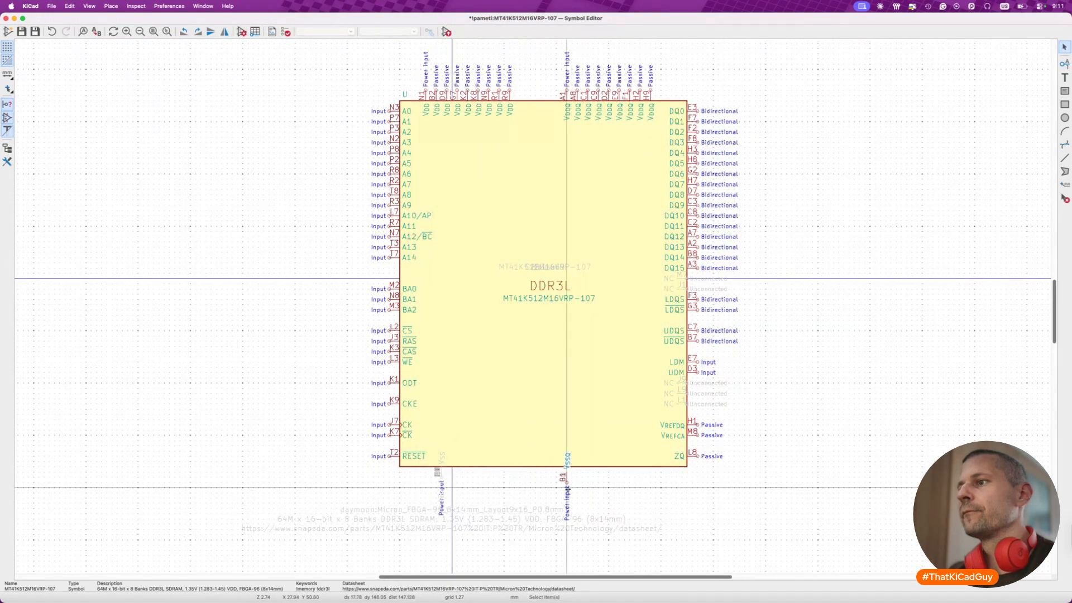
{"action": "left_click", "coordinate": [567, 482]}
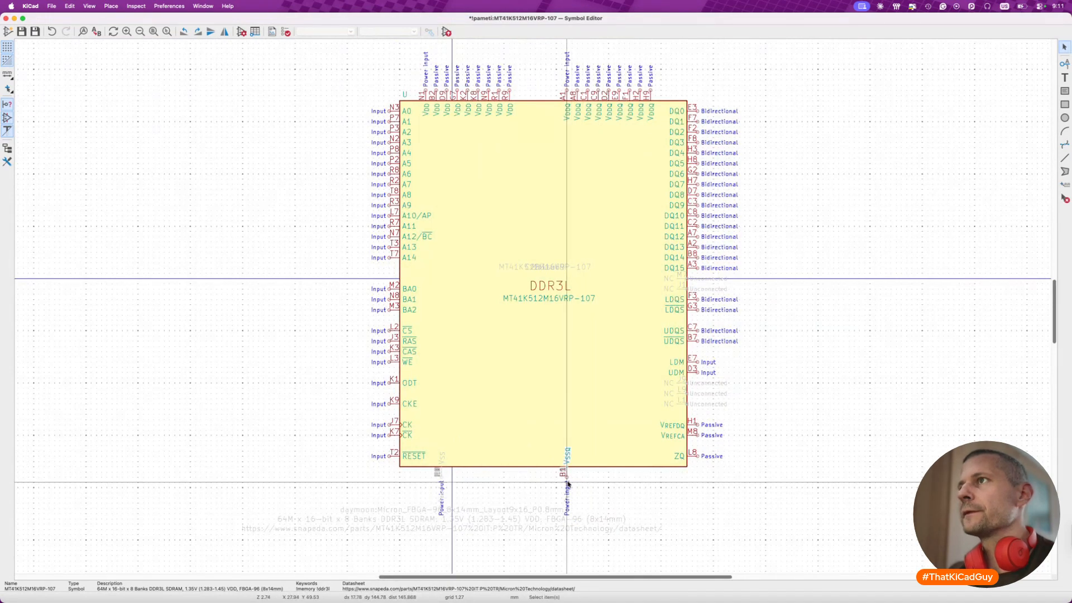
{"action": "left_click", "coordinate": [496, 479]}
- Move the stacked VSS pins along the body's lower edge to X -3.81 mm
{"action": "left_click_drag", "start_coordinate": [434, 447], "coordinate": [455, 521]}
{"action": "left_click_drag", "start_coordinate": [441, 470], "coordinate": [425, 467]}
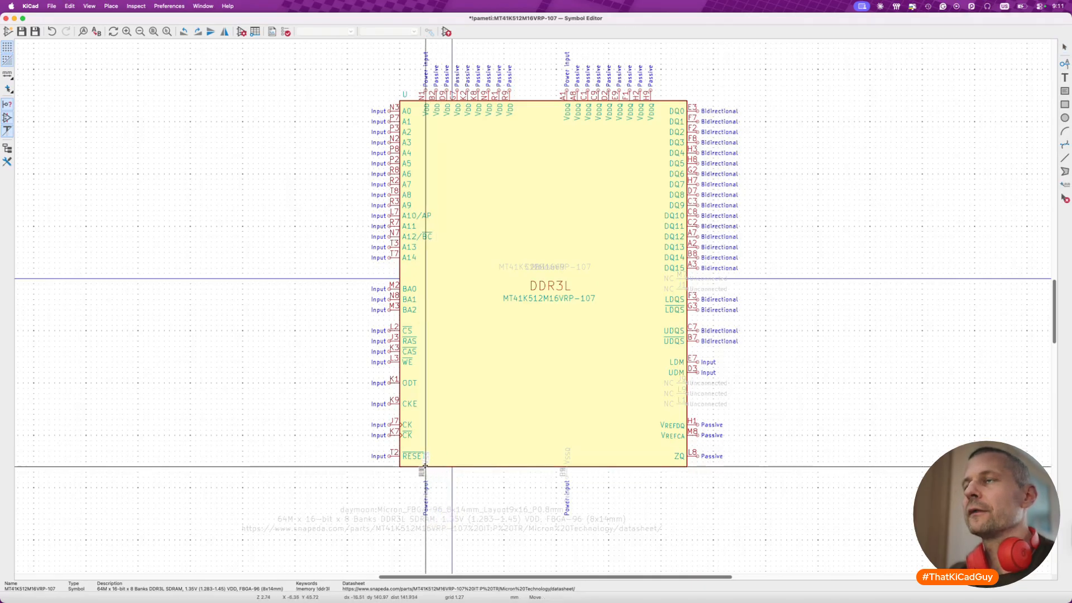
{"action": "left_click", "coordinate": [436, 466]}
- Shift the whole VDD pin row so that N1 lines up directly above the stacked VSS pins
{"action": "left_click_drag", "start_coordinate": [414, 49], "coordinate": [540, 141]}
{"action": "key", "text": "m"}
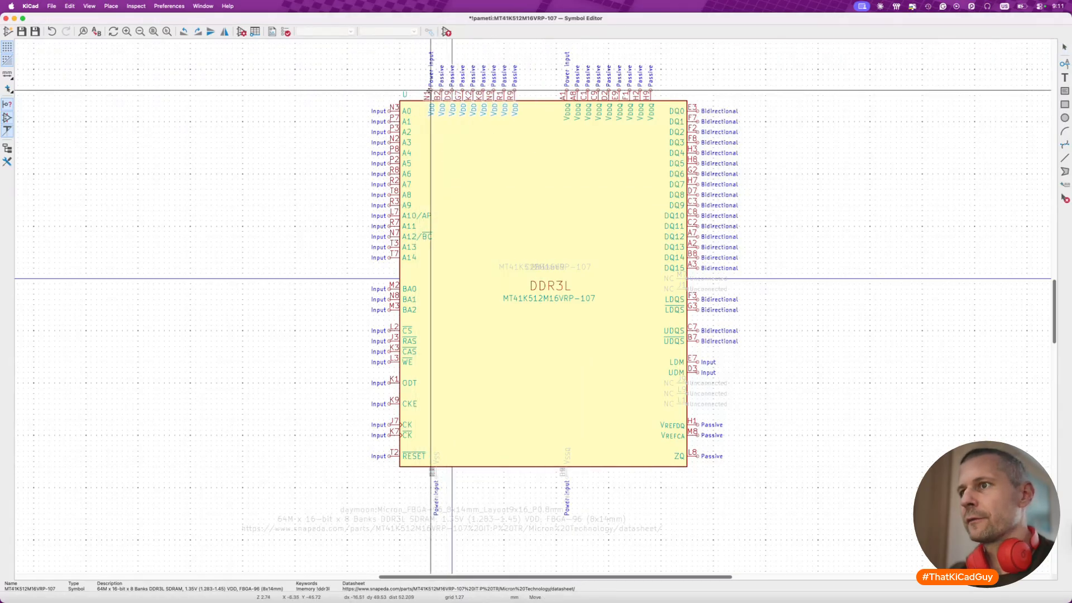
{"action": "left_click", "coordinate": [437, 90]}
{"action": "key", "text": "Escape"}
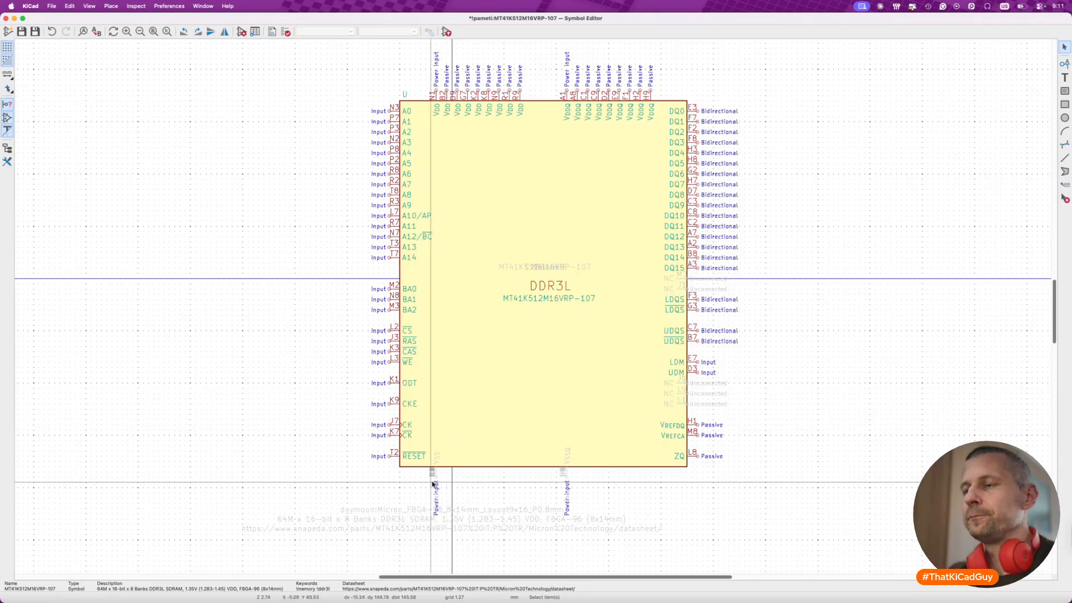
- Pull the hidden VSS pins A9, B3, G8, J2, J8 and M1 off the stack into a row with 2.54 mm spacing
{"action": "scroll", "coordinate": [444, 475], "scroll_direction": "up", "scroll_amount": 6}
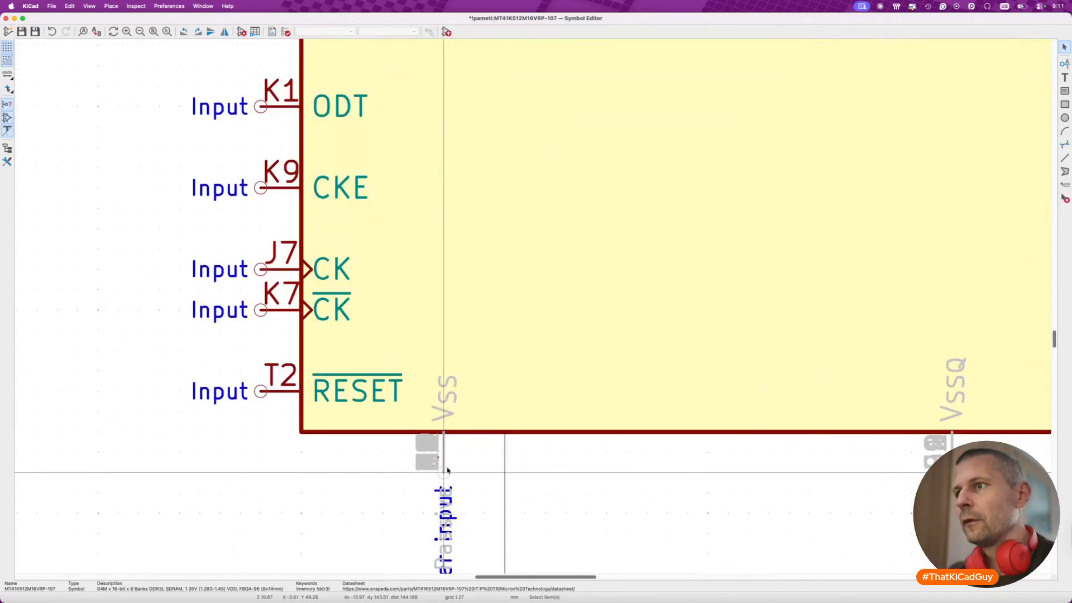
{"action": "key", "text": "m"}
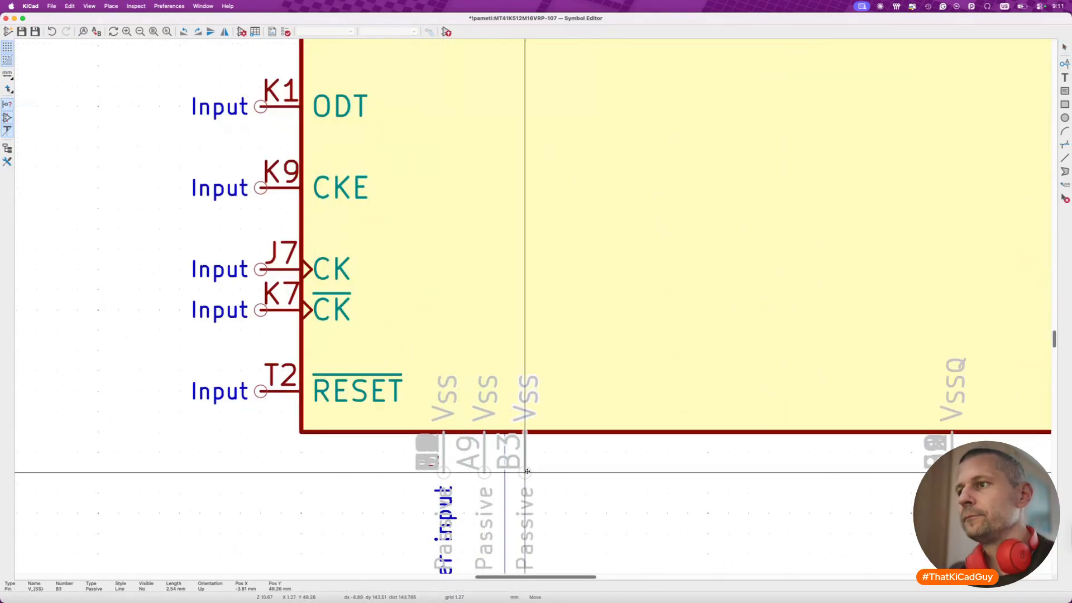
{"action": "left_click", "coordinate": [525, 472]}
{"action": "key", "text": "m"}
{"action": "left_click", "coordinate": [567, 472]}
{"action": "key", "text": "m"}
{"action": "left_click", "coordinate": [606, 472]}
{"action": "key", "text": "m"}
{"action": "left_click", "coordinate": [646, 475]}
{"action": "key", "text": "m"}
{"action": "left_click", "coordinate": [684, 474]}
- Extend the VSS row with M9, P1, P9, T1 and T9 at 2.54 mm spacing, keeping E1 first at X -3.81 mm
{"action": "key", "text": "m"}
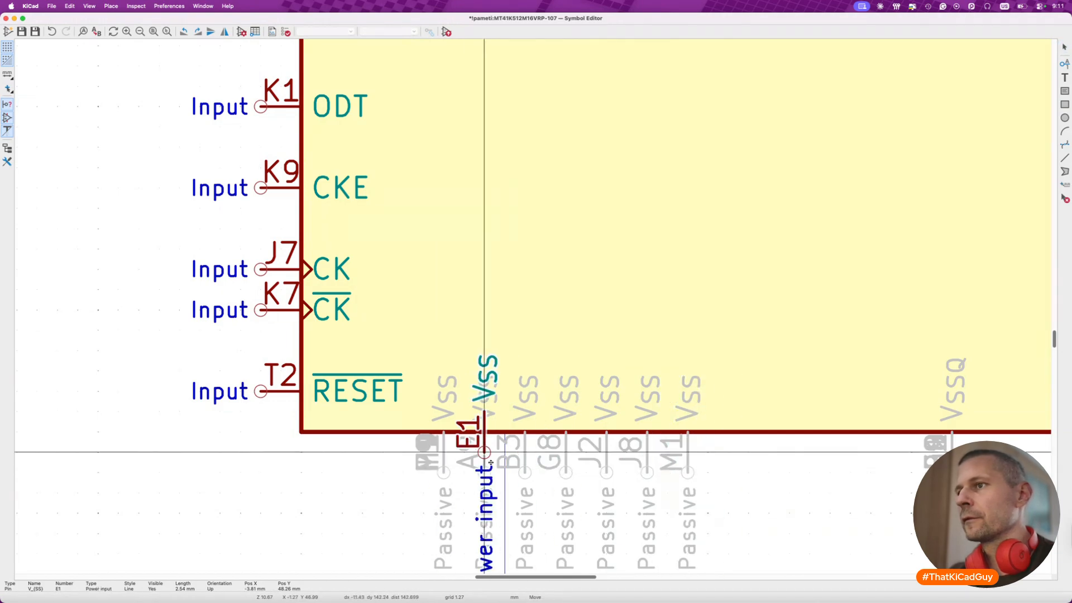
{"action": "left_click", "coordinate": [406, 474]}
{"action": "key", "text": "m"}
{"action": "left_click", "coordinate": [736, 478]}
{"action": "key", "text": "m"}
{"action": "left_click", "coordinate": [766, 476]}
{"action": "key", "text": "m"}
{"action": "left_click", "coordinate": [810, 472]}
{"action": "key", "text": "m"}
{"action": "left_click", "coordinate": [850, 472]}
{"action": "key", "text": "m"}
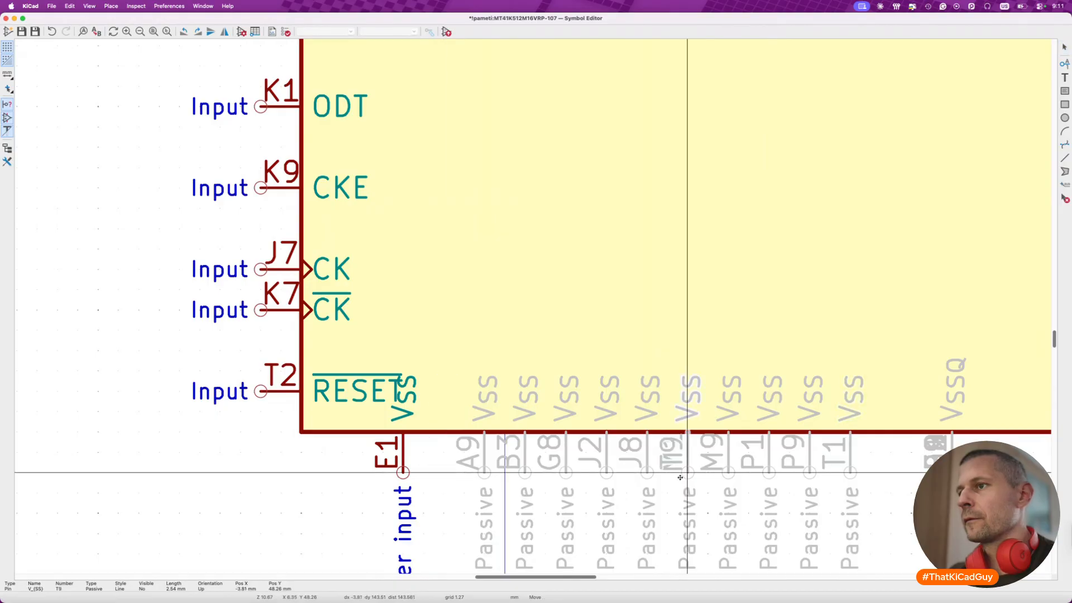
{"action": "left_click", "coordinate": [891, 472]}
{"action": "key", "text": "m"}
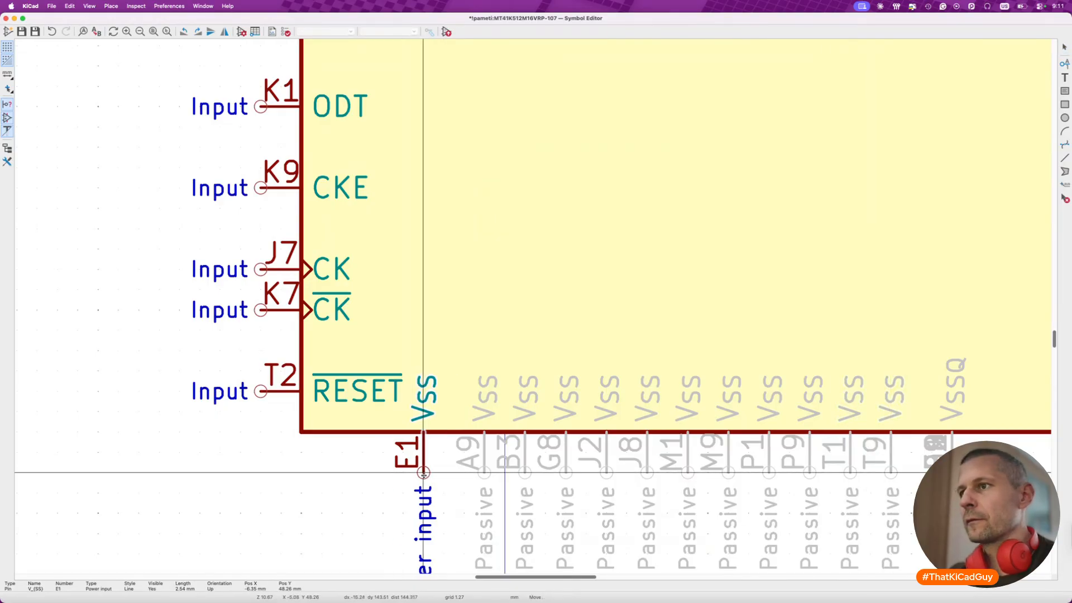
{"action": "left_click", "coordinate": [443, 473]}
- Make the hidden VSS pin A9 visible
{"action": "scroll", "coordinate": [443, 474], "scroll_direction": "down", "scroll_amount": 3}
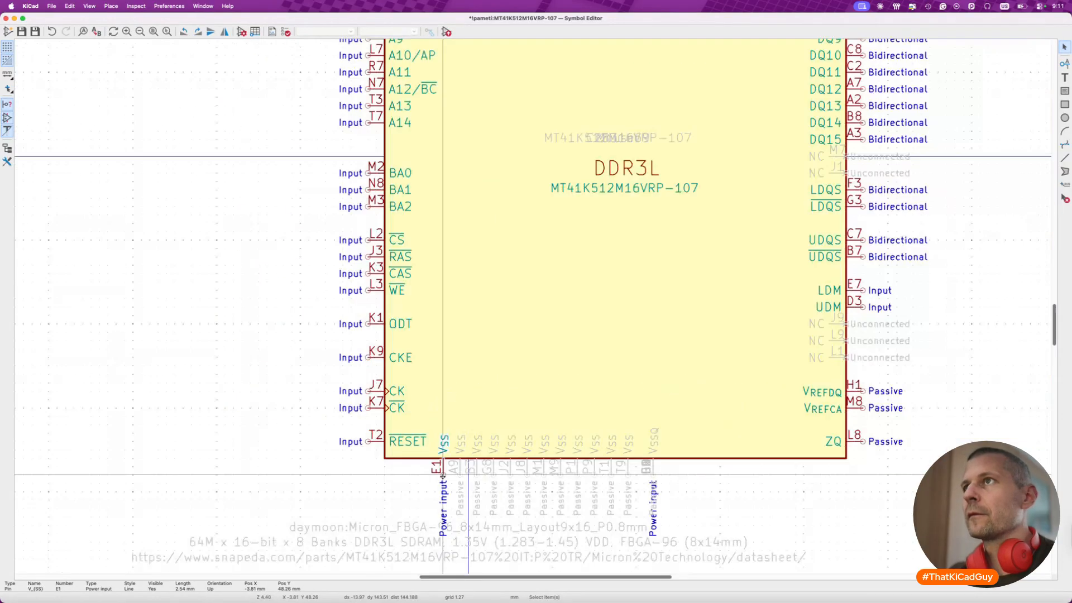
{"action": "scroll", "coordinate": [444, 474], "scroll_direction": "down", "scroll_amount": 2}
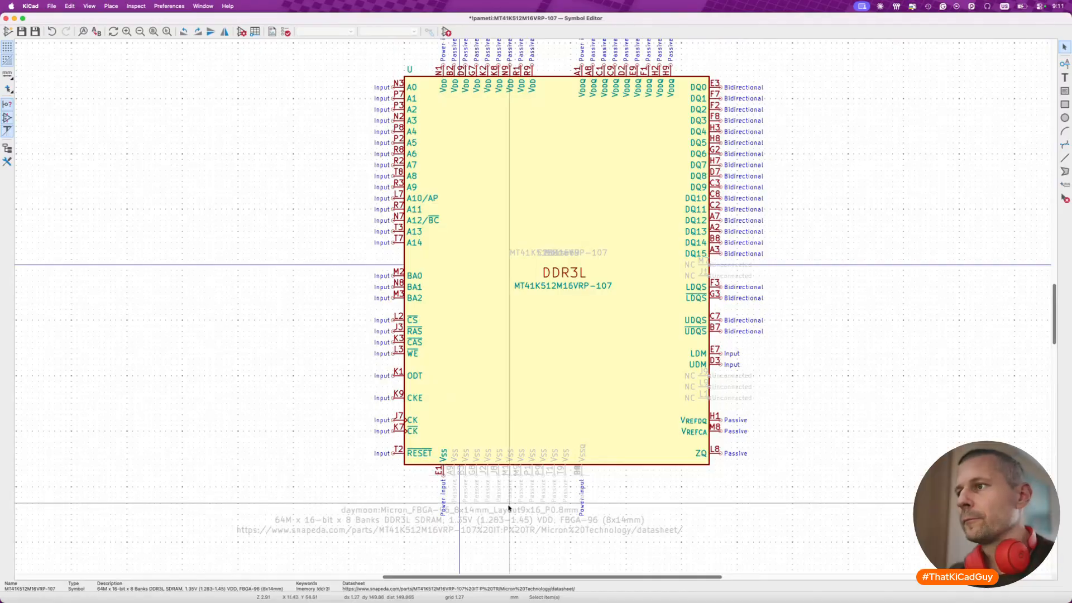
{"action": "scroll", "coordinate": [542, 497], "scroll_direction": "up", "scroll_amount": 5}
{"action": "middle_click_drag", "start_coordinate": [540, 507], "coordinate": [499, 490]}
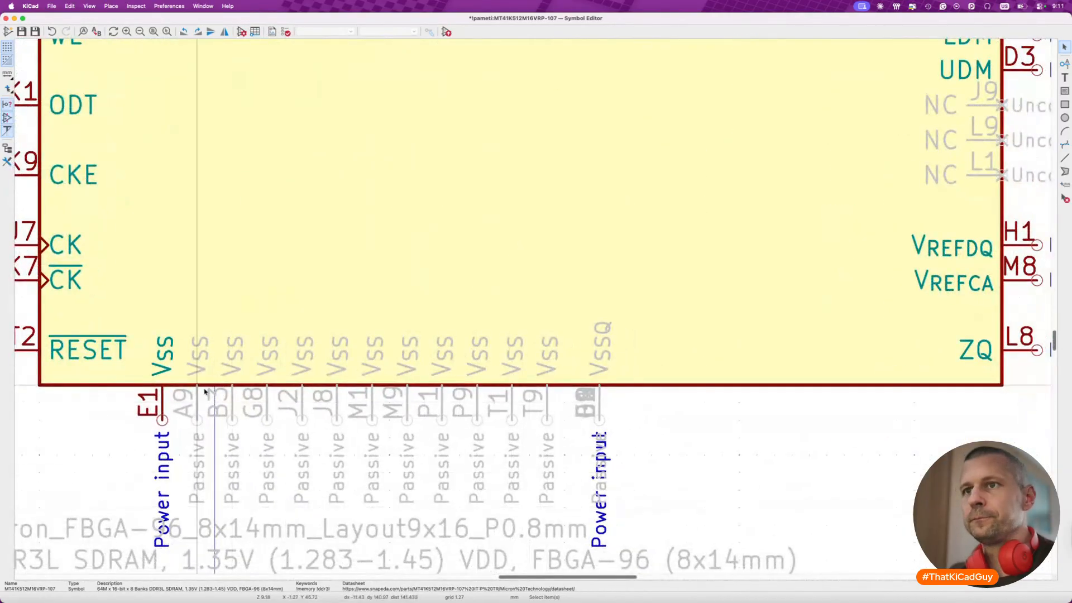
{"action": "left_click", "coordinate": [204, 407]}
{"action": "key", "text": "e"}
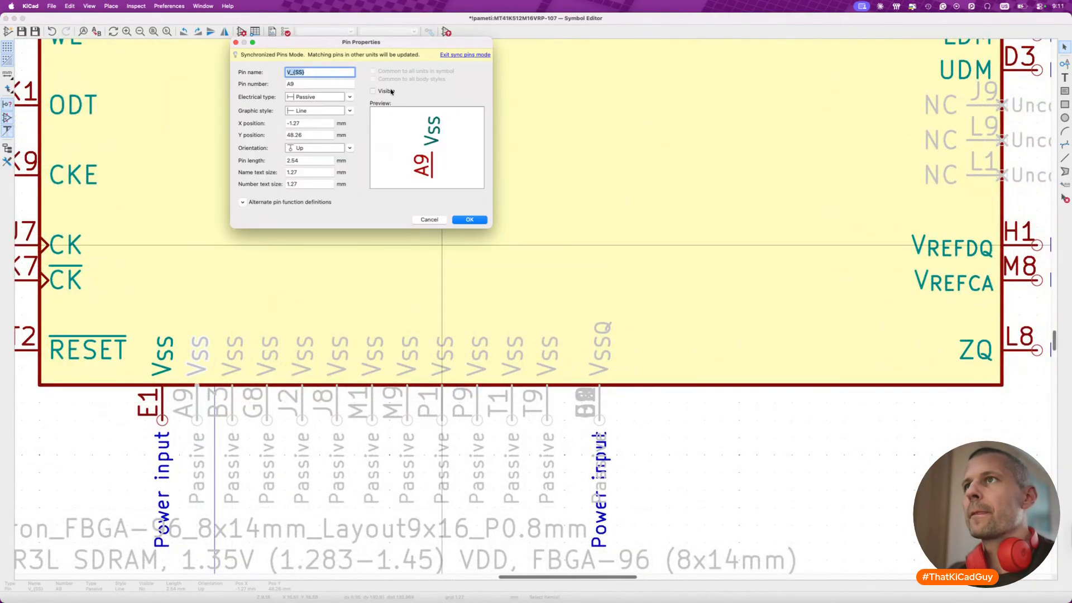
{"action": "left_click", "coordinate": [470, 220]}
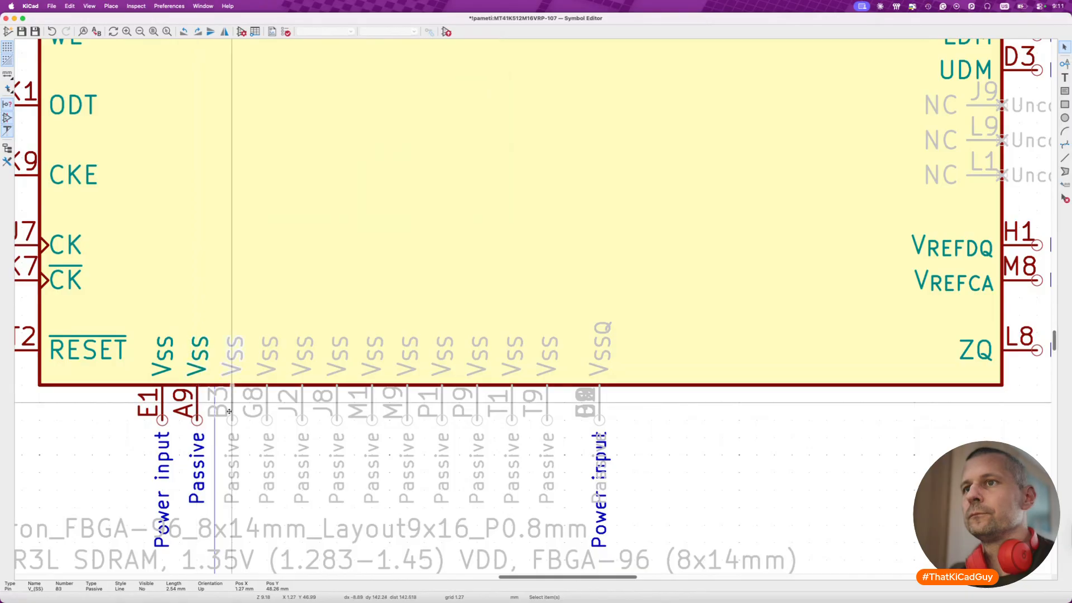
- Make the hidden VSS pins B3, G8, J2 and J8 in the lower pin row visible
{"action": "left_click", "coordinate": [232, 411]}
{"action": "key", "text": "e"}
{"action": "left_click", "coordinate": [459, 222]}
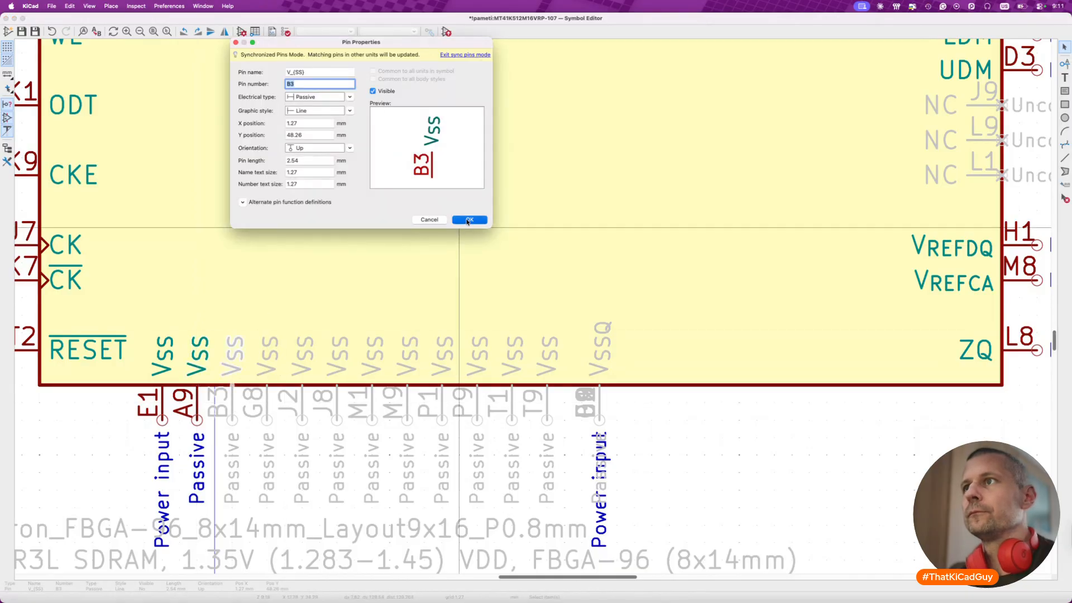
{"action": "key", "text": "e"}
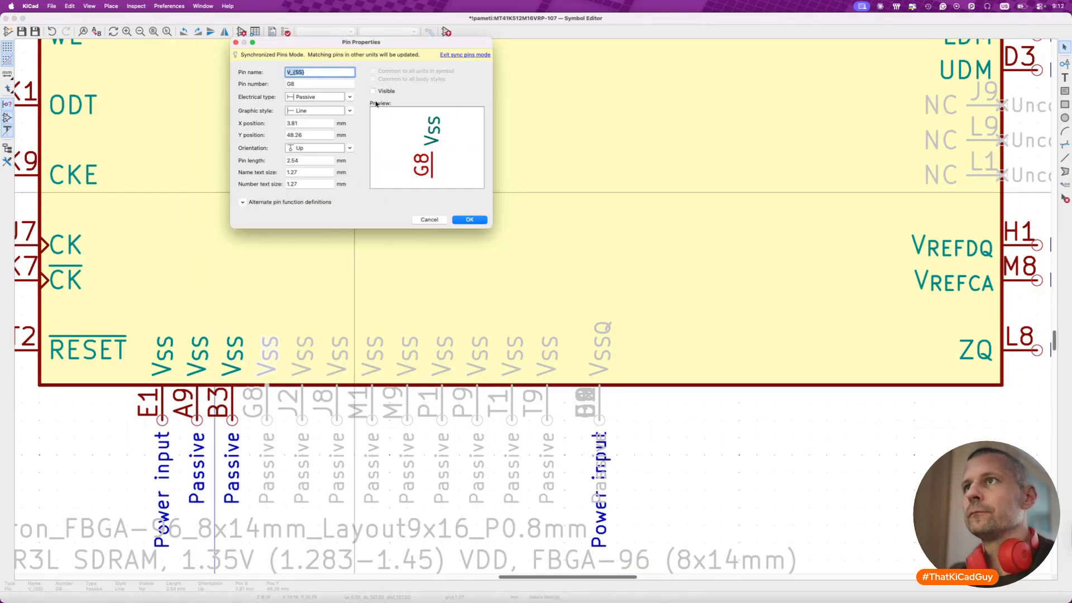
{"action": "left_click", "coordinate": [470, 220]}
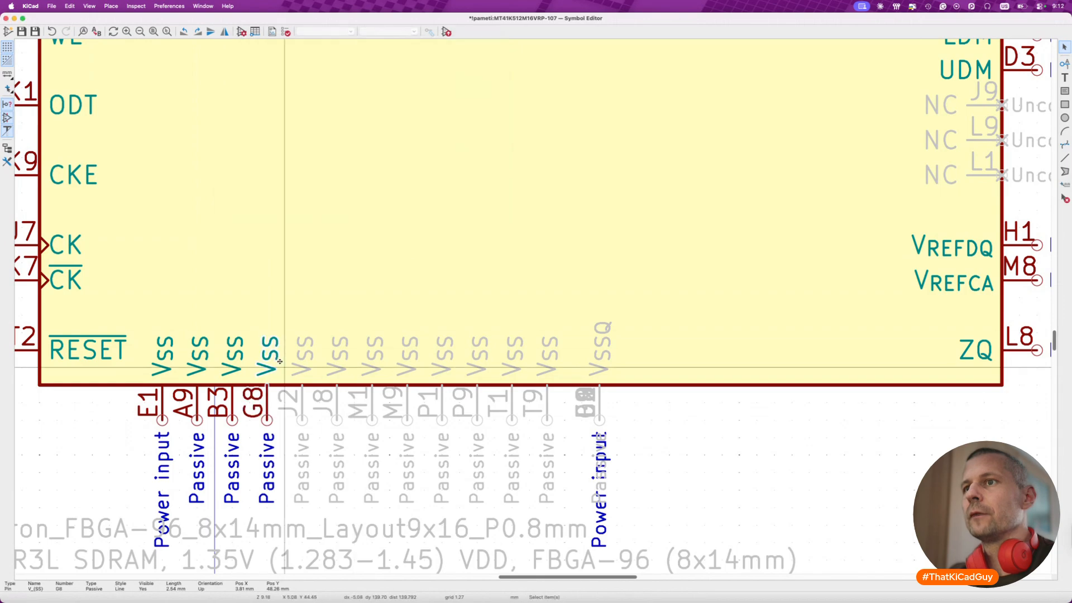
{"action": "left_click", "coordinate": [301, 413]}
{"action": "key", "text": "e"}
{"action": "left_click", "coordinate": [373, 91]}
{"action": "left_click", "coordinate": [470, 219]}
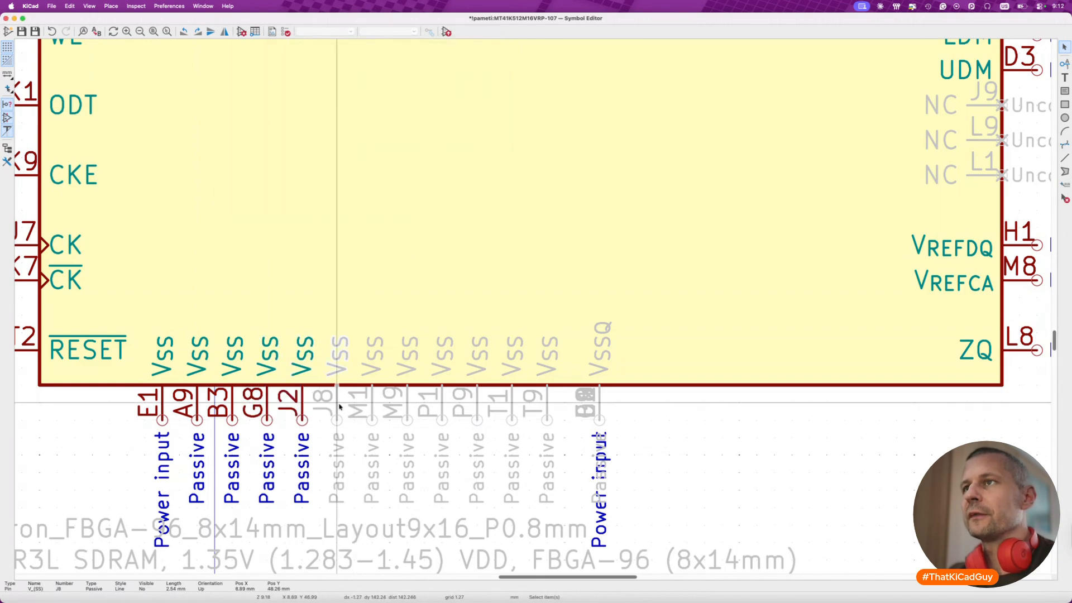
{"action": "key", "text": "e"}
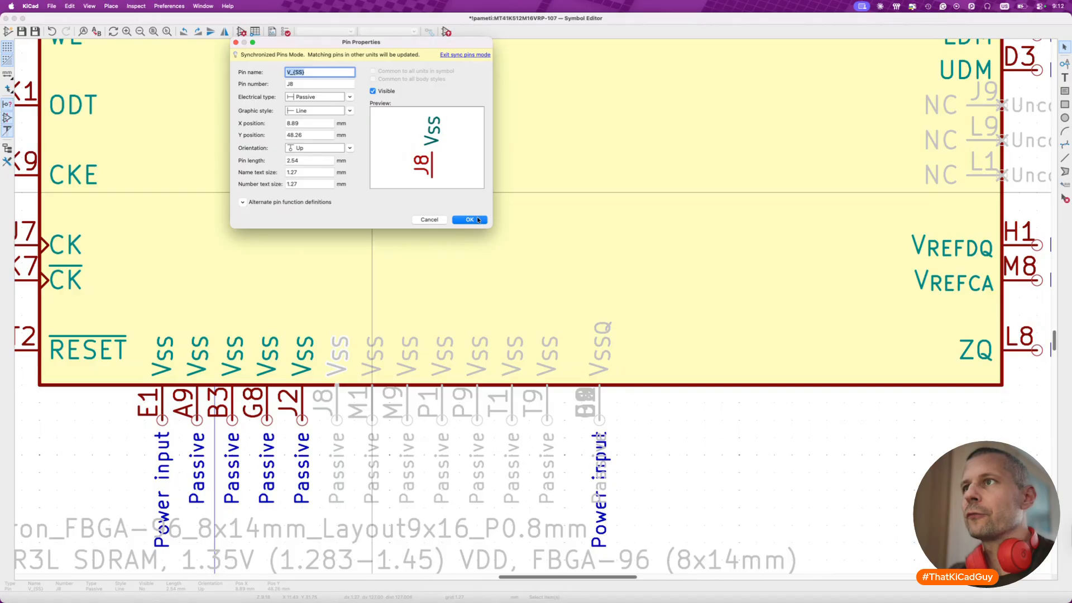
{"action": "left_click", "coordinate": [477, 220]}
- Make the hidden VSS pins M1, M9 and P1 visible
{"action": "left_click", "coordinate": [367, 403]}
{"action": "key", "text": "e"}
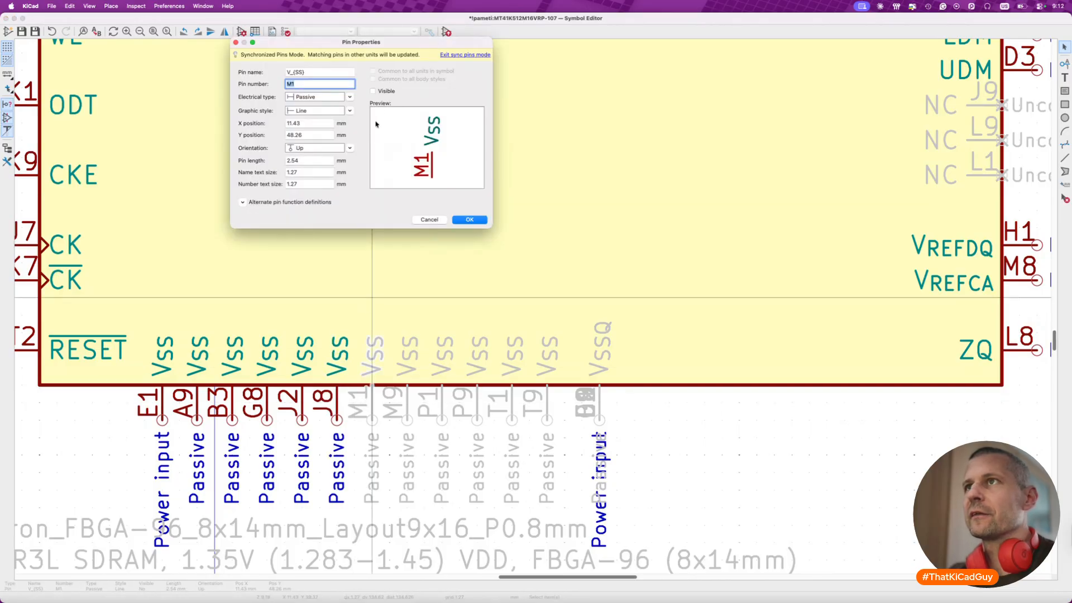
{"action": "left_click", "coordinate": [456, 220]}
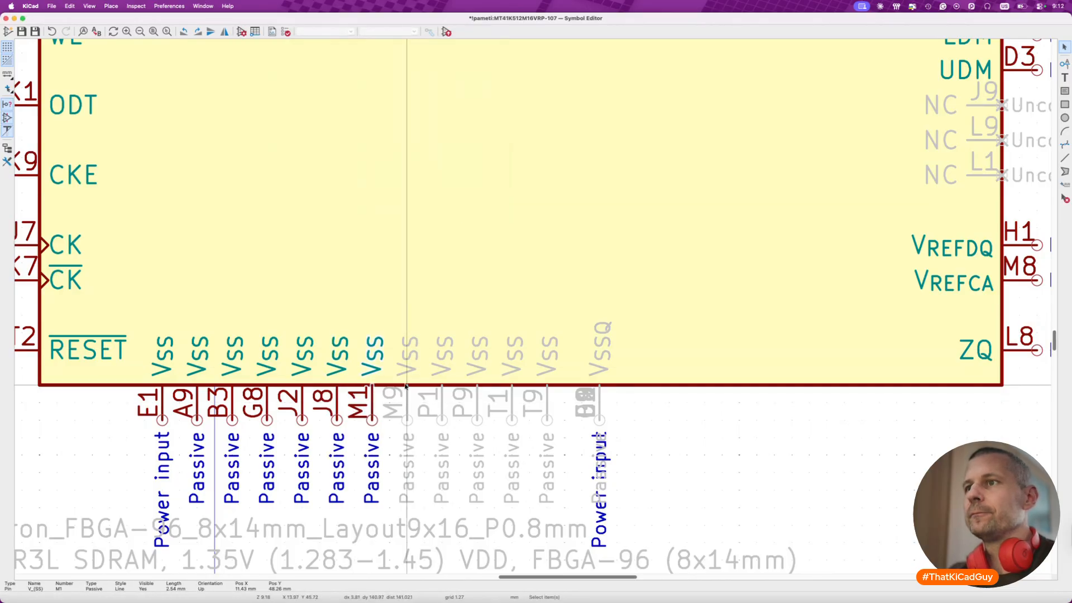
{"action": "key", "text": "e"}
{"action": "left_click", "coordinate": [472, 220]}
{"action": "key", "text": "e"}
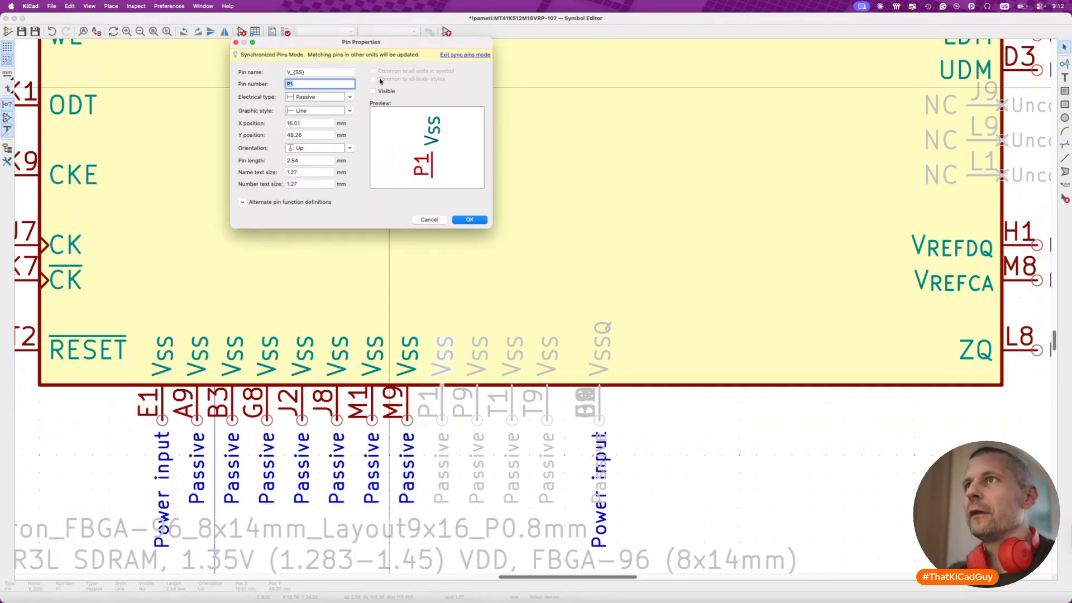
{"action": "left_click", "coordinate": [472, 219]}
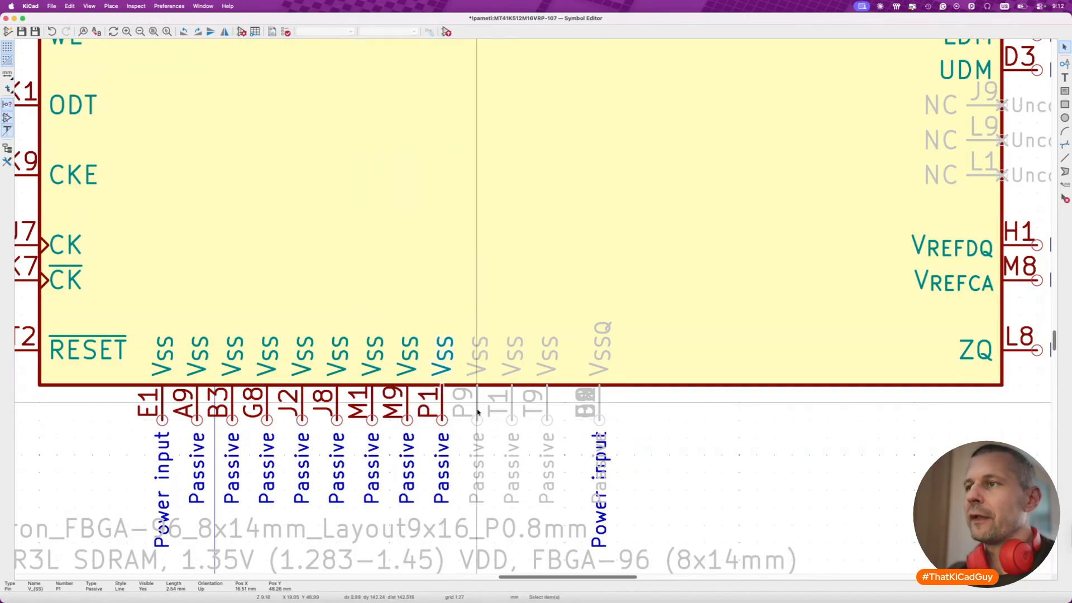
- Make the last hidden VSS pins P9, T1 and T9 visible
{"action": "key", "text": "e"}
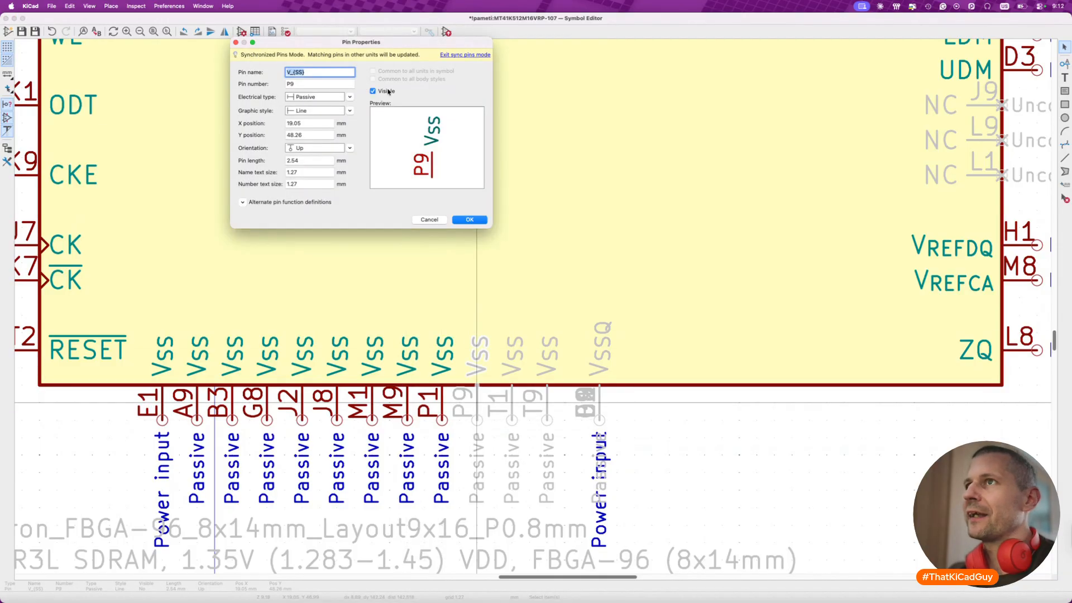
{"action": "left_click", "coordinate": [484, 221]}
{"action": "double_click", "coordinate": [510, 408]}
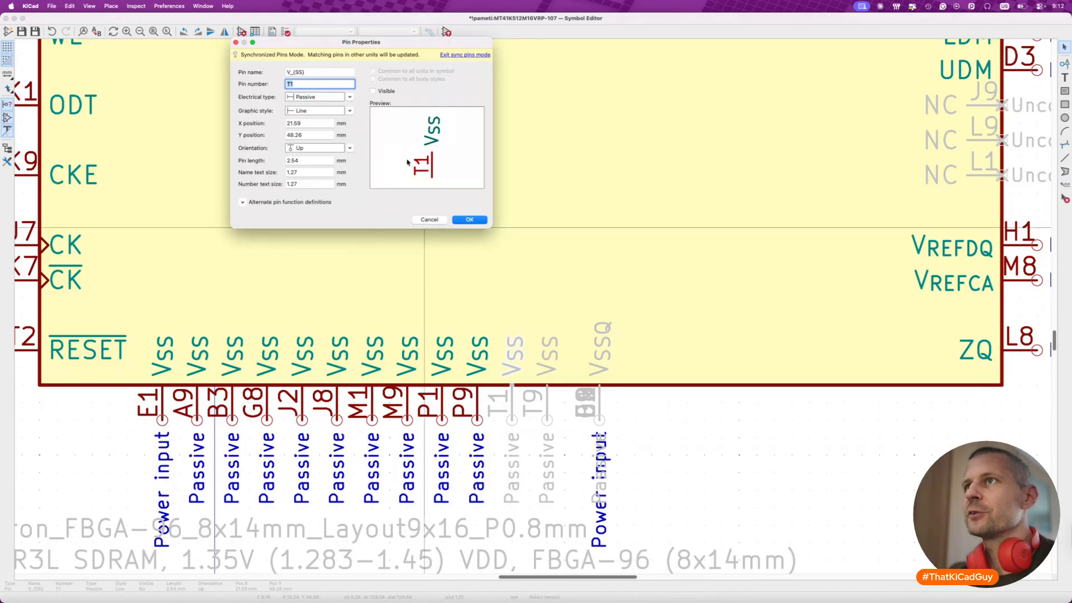
{"action": "left_click", "coordinate": [383, 91]}
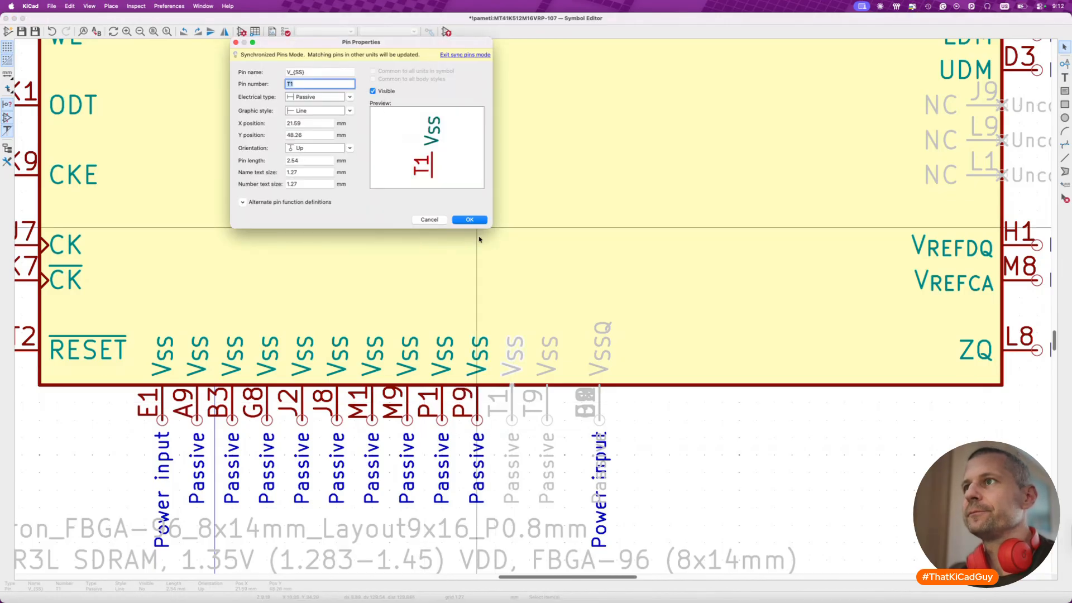
{"action": "left_click", "coordinate": [476, 223]}
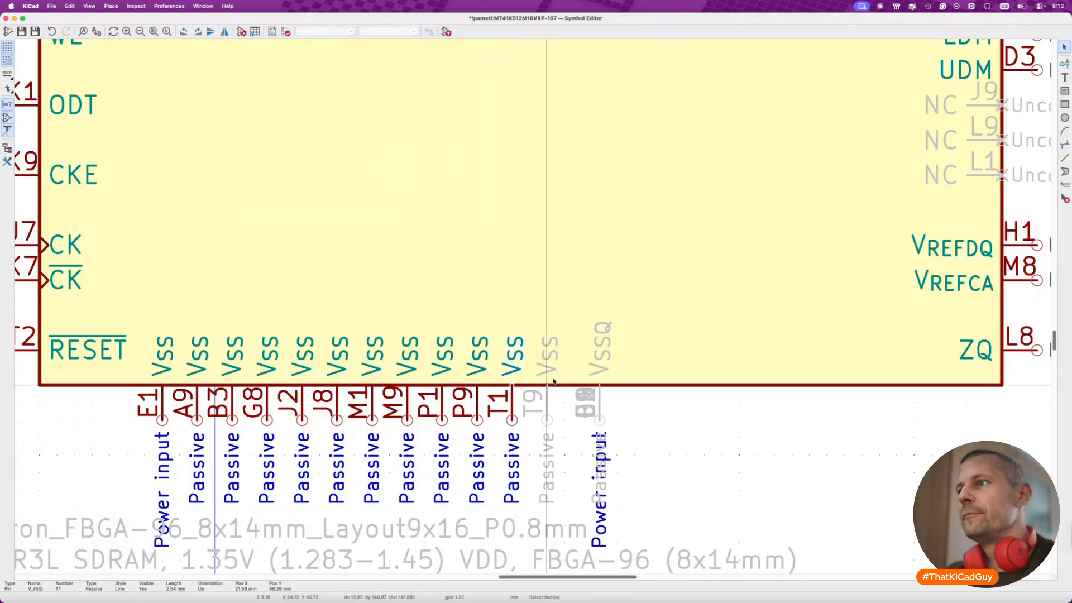
{"action": "double_click", "coordinate": [547, 402]}
{"action": "left_click", "coordinate": [468, 220]}
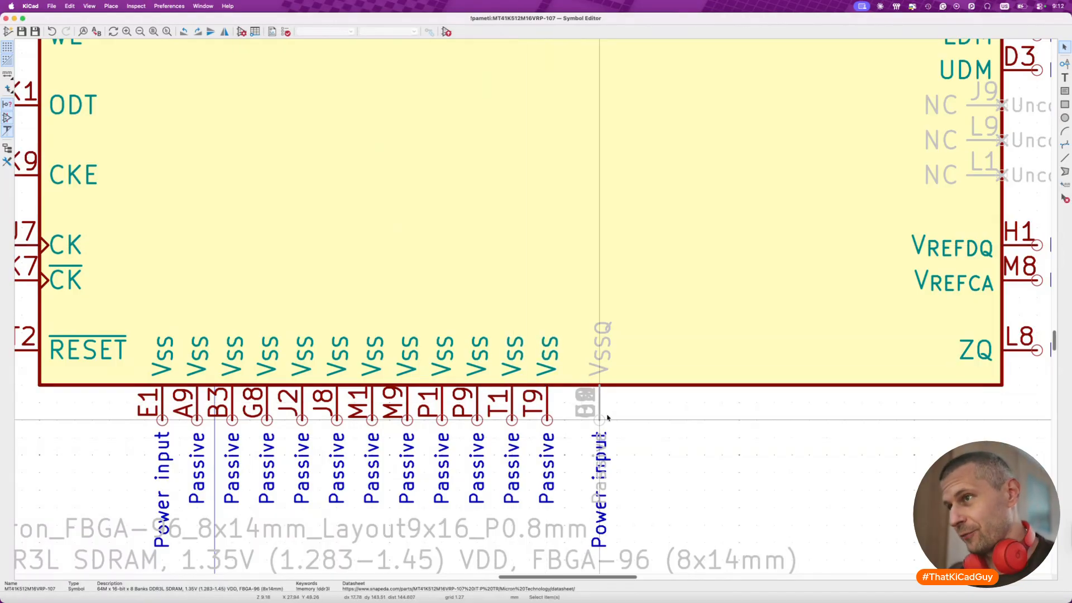
- Pull the hidden VSSQ pins B9, D1, D8, E2 and E8 off the B1 stack into a row with 2.54 mm spacing
{"action": "scroll", "coordinate": [608, 418], "scroll_direction": "up", "scroll_amount": 3}
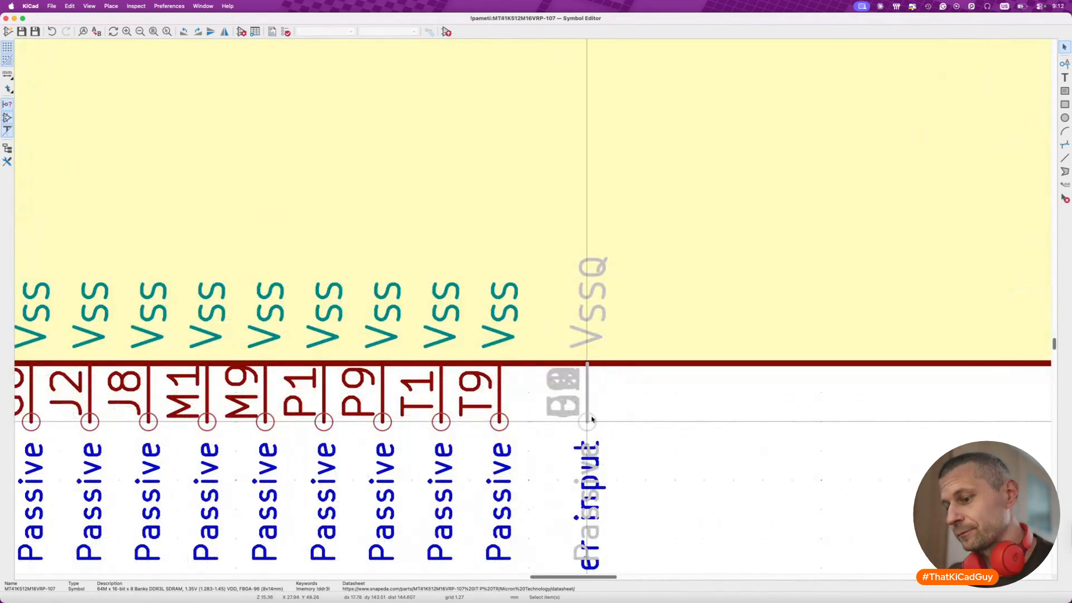
{"action": "key", "text": "ctrl+d"}
{"action": "left_click", "coordinate": [653, 417]}
{"action": "key", "text": "ctrl+d"}
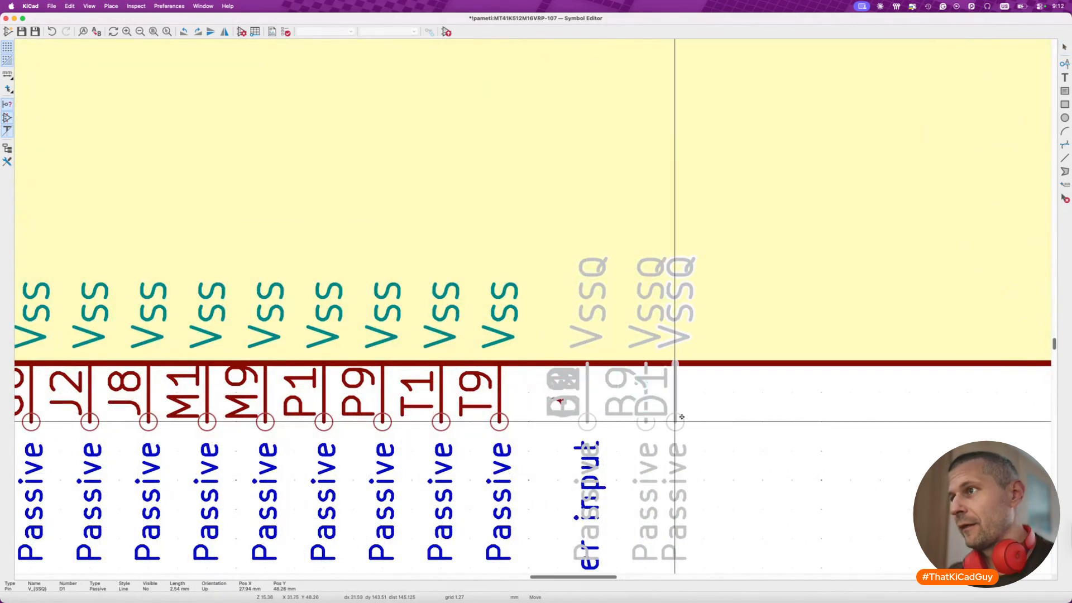
{"action": "left_click", "coordinate": [706, 418]}
{"action": "key", "text": "ctrl+d"}
{"action": "left_click", "coordinate": [759, 415]}
{"action": "key", "text": "ctrl+d"}
{"action": "left_click", "coordinate": [809, 410]}
{"action": "key", "text": "ctrl+d"}
{"action": "left_click", "coordinate": [872, 411]}
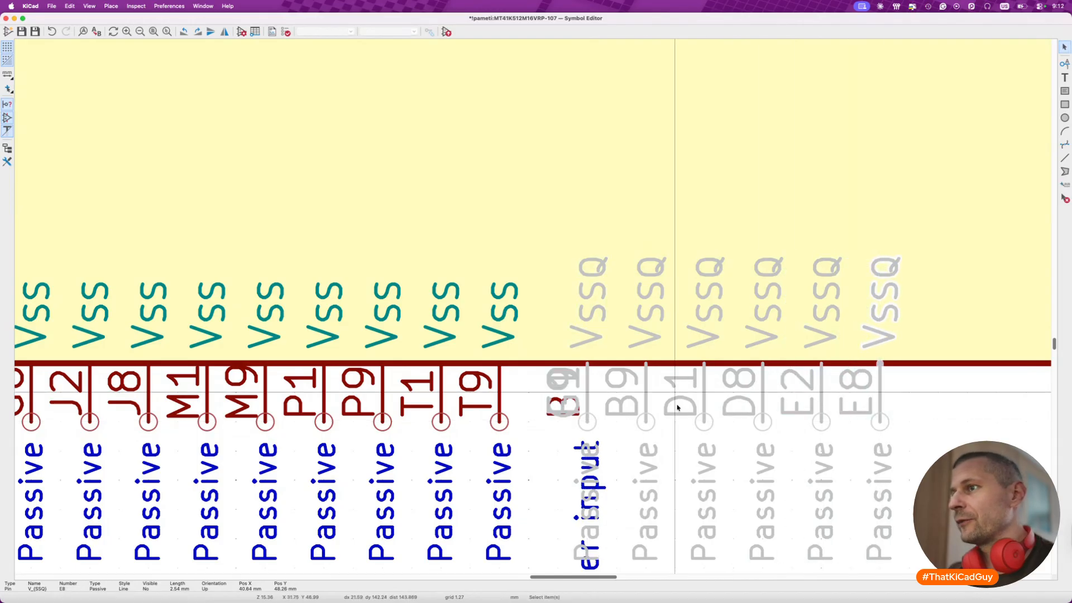
- Extend the VSSQ row with F9, G1 and G9 at 2.54 mm spacing, leaving only B1 at the stack position
{"action": "key", "text": "ctrl+d"}
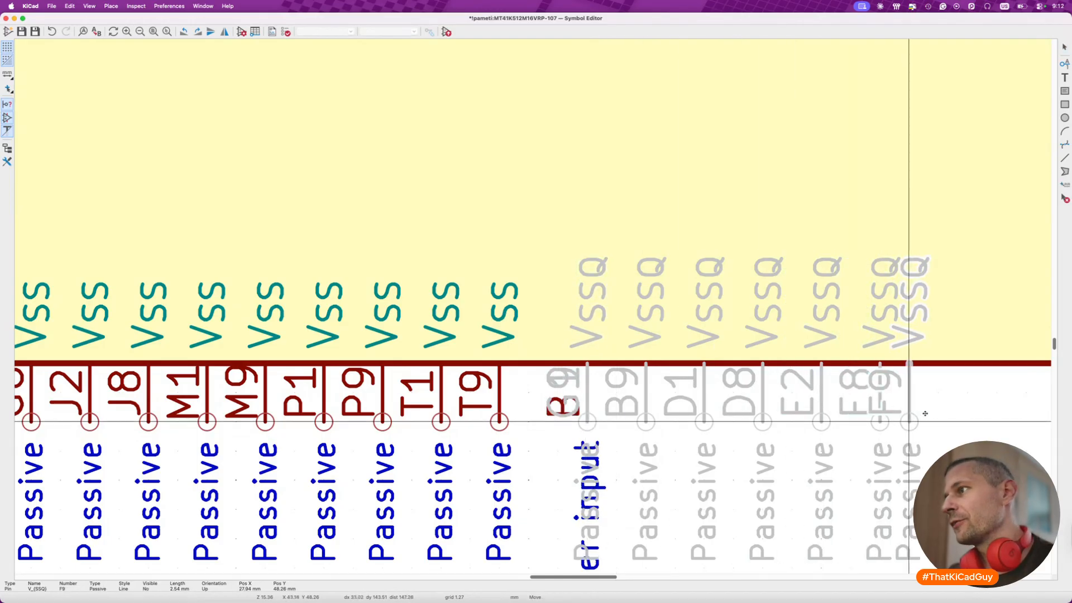
{"action": "left_click", "coordinate": [949, 415]}
{"action": "key", "text": "ctrl+d"}
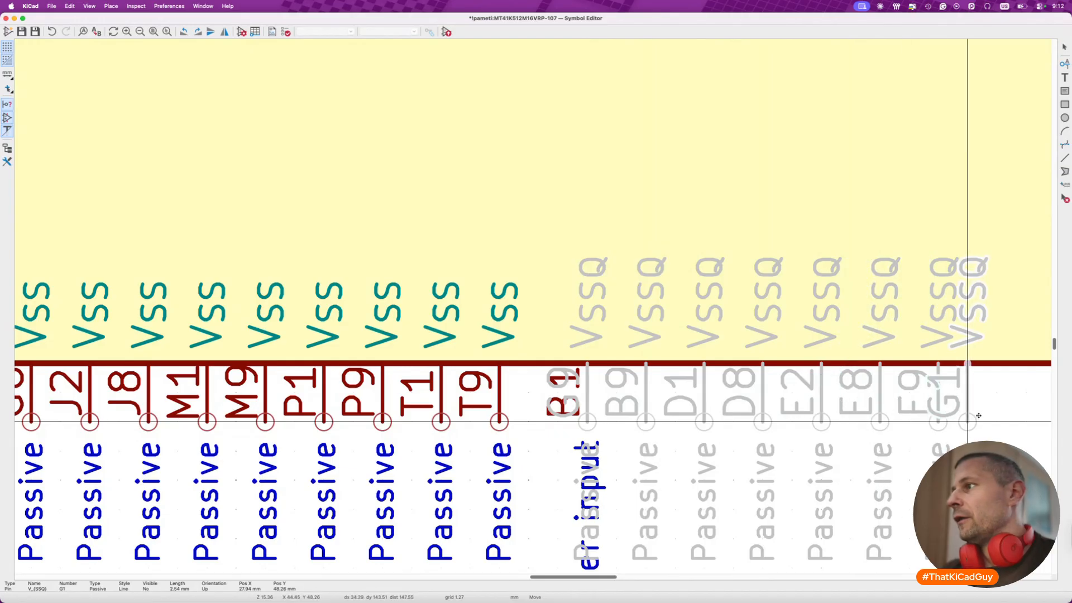
{"action": "left_click", "coordinate": [997, 416]}
{"action": "key", "text": "ctrl+d"}
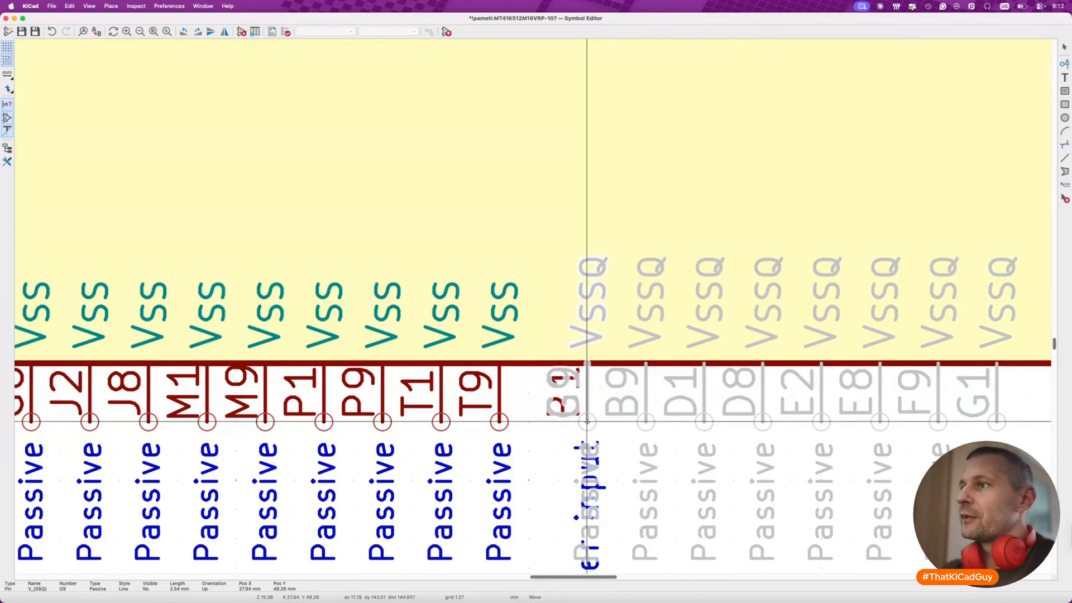
{"action": "scroll", "coordinate": [587, 422], "scroll_direction": "right", "scroll_amount": 9}
{"action": "left_click", "coordinate": [567, 420]}
{"action": "scroll", "coordinate": [567, 422], "scroll_direction": "left", "scroll_amount": 10}
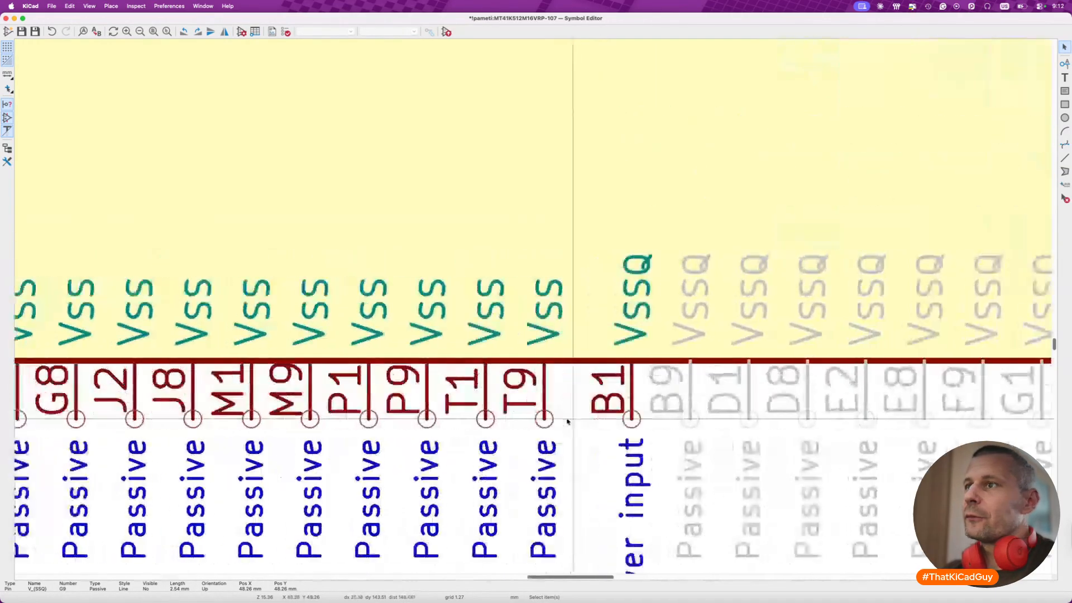
{"action": "left_click", "coordinate": [562, 423]}
- Make the hidden VSSQ pins B9, D1, D8 and E2 visible
{"action": "scroll", "coordinate": [700, 407], "scroll_direction": "right", "scroll_amount": 2}
{"action": "scroll", "coordinate": [700, 407], "scroll_direction": "down", "scroll_amount": 1}
{"action": "left_click", "coordinate": [634, 384]}
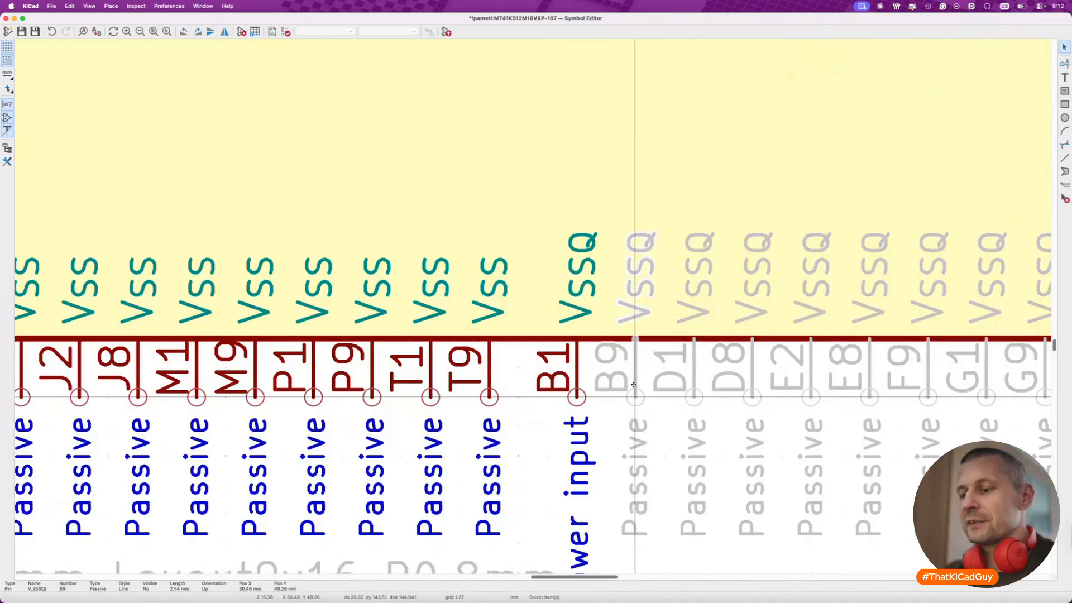
{"action": "double_click", "coordinate": [634, 385]}
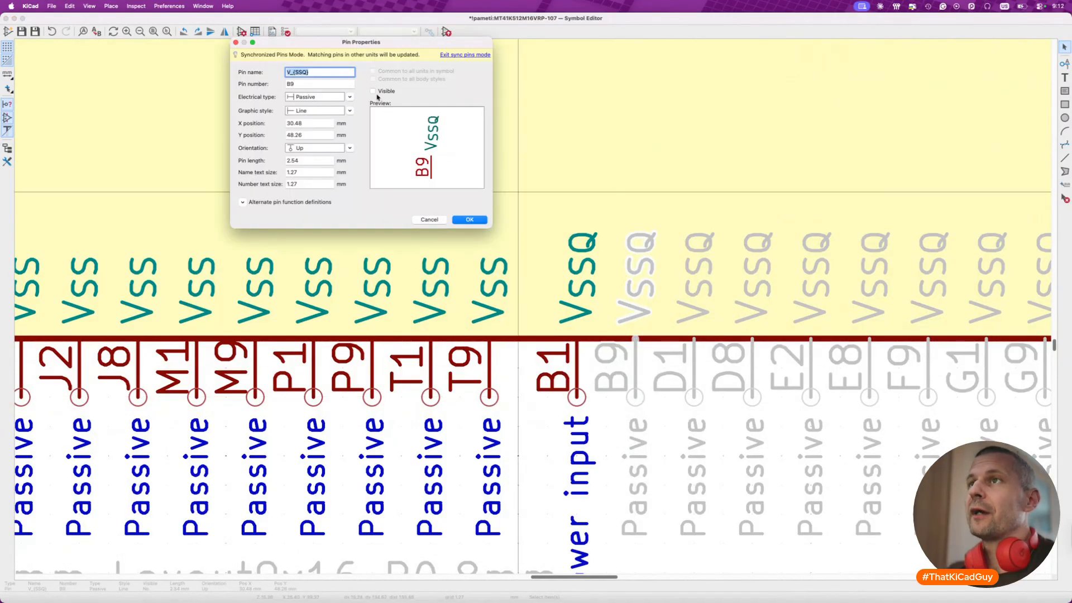
{"action": "left_click", "coordinate": [457, 221]}
{"action": "double_click", "coordinate": [673, 380]}
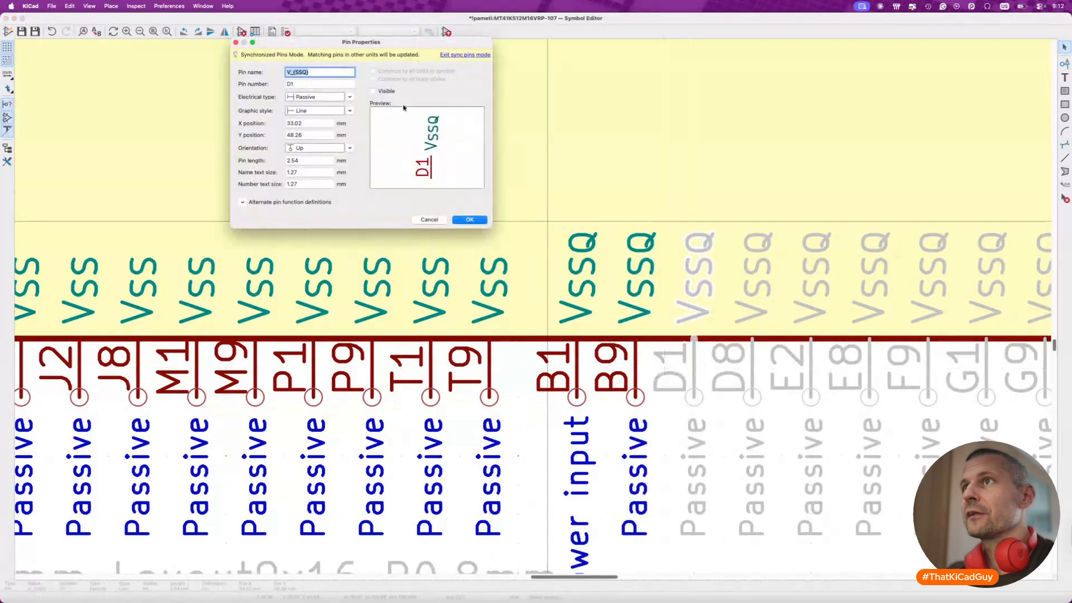
{"action": "left_click", "coordinate": [386, 93]}
{"action": "left_click", "coordinate": [468, 219]}
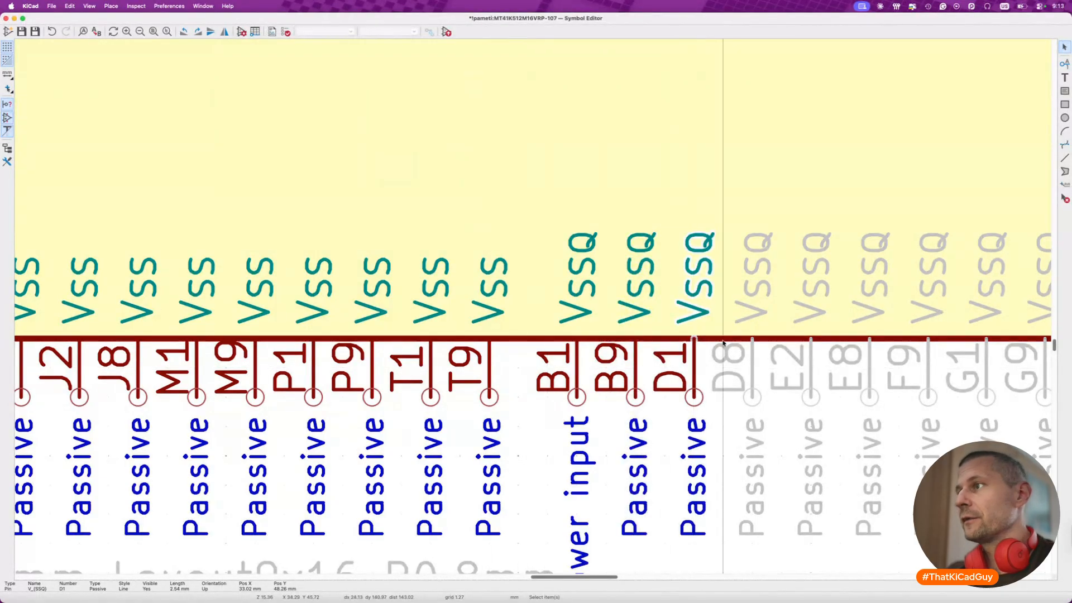
{"action": "double_click", "coordinate": [750, 363]}
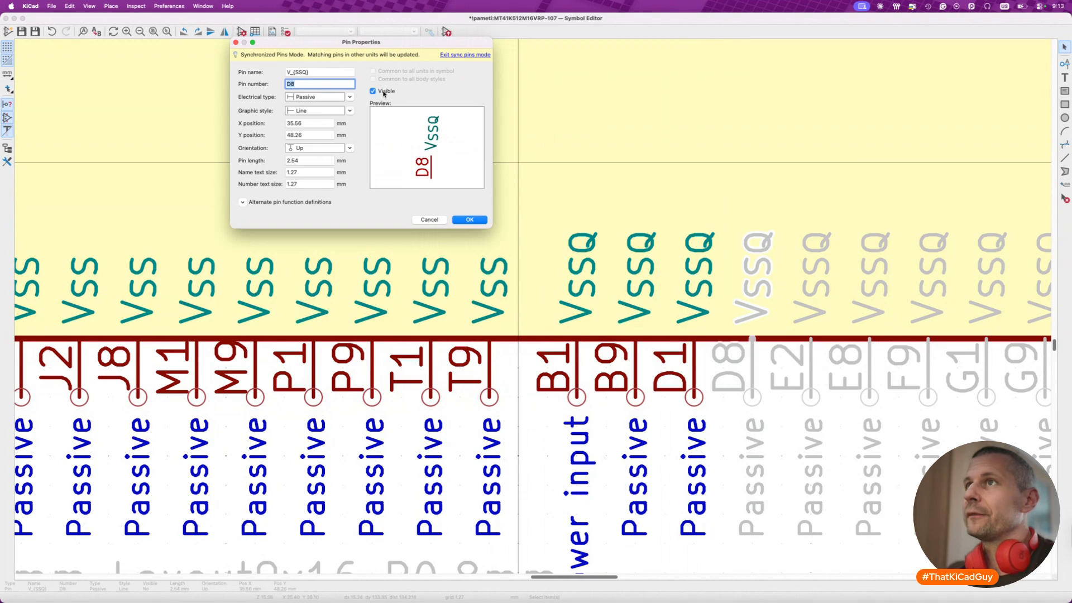
{"action": "left_click", "coordinate": [469, 220]}
{"action": "double_click", "coordinate": [811, 366]}
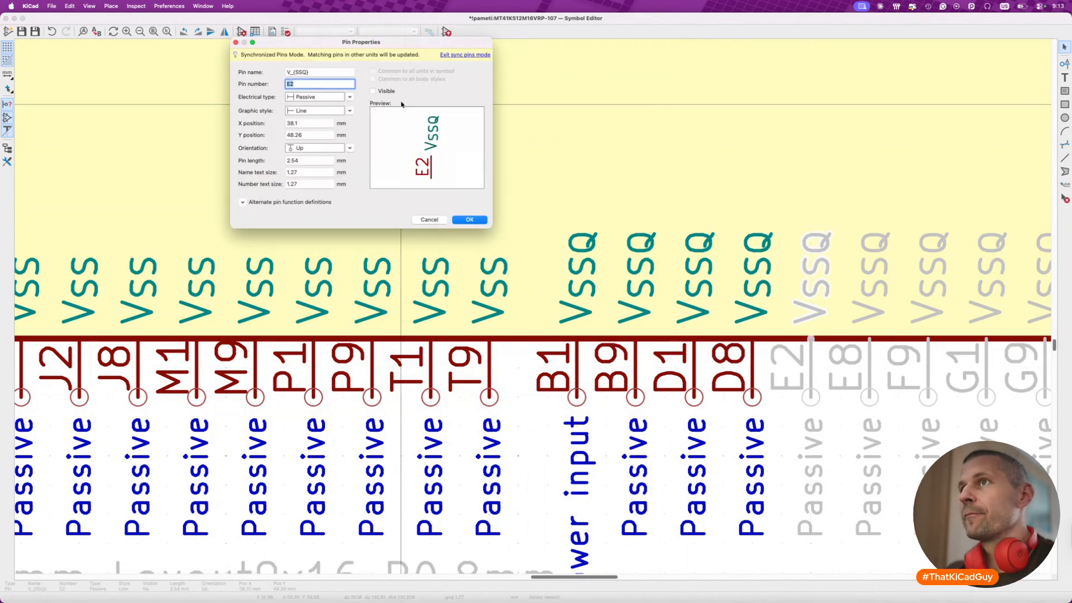
{"action": "left_click", "coordinate": [470, 219]}
- Make the hidden VSSQ pins E8 and F9 visible
{"action": "scroll", "coordinate": [545, 268], "scroll_direction": "right", "scroll_amount": 15}
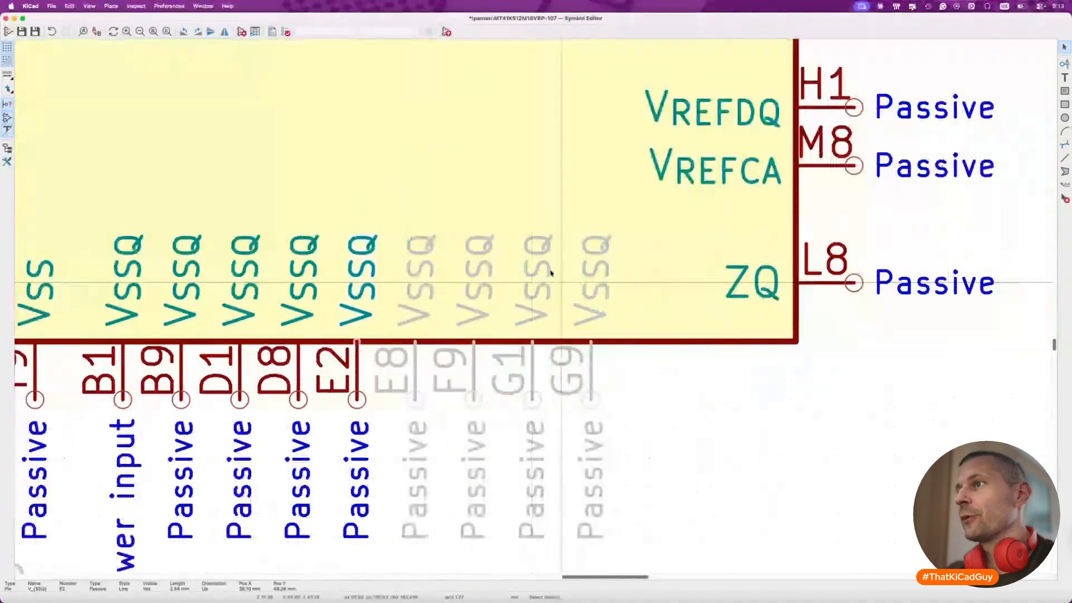
{"action": "left_click", "coordinate": [414, 365]}
{"action": "double_click", "coordinate": [413, 364]}
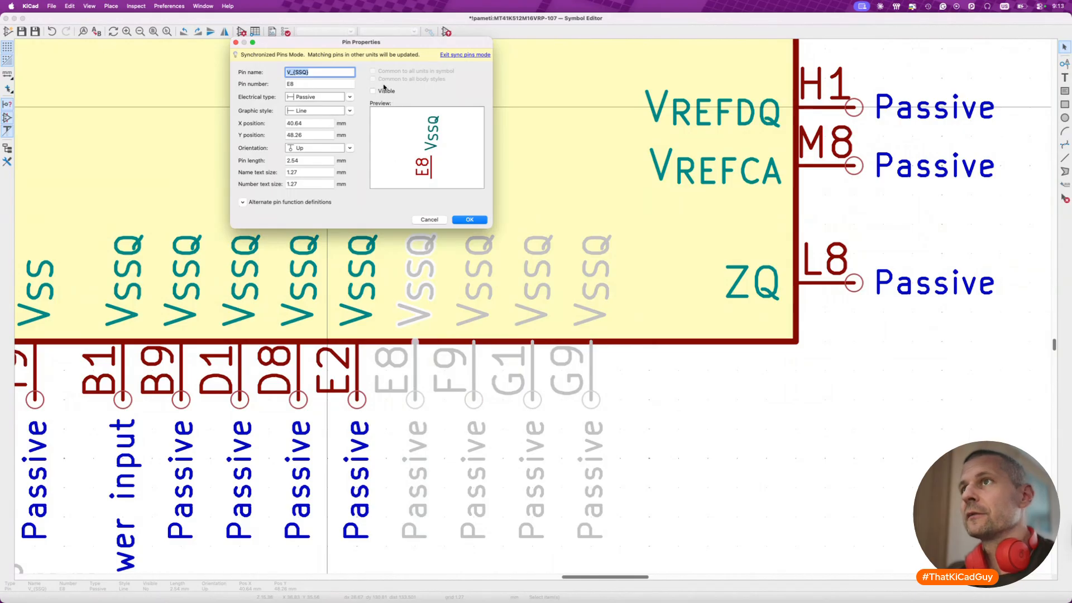
{"action": "left_click", "coordinate": [468, 220]}
{"action": "left_click", "coordinate": [476, 308]}
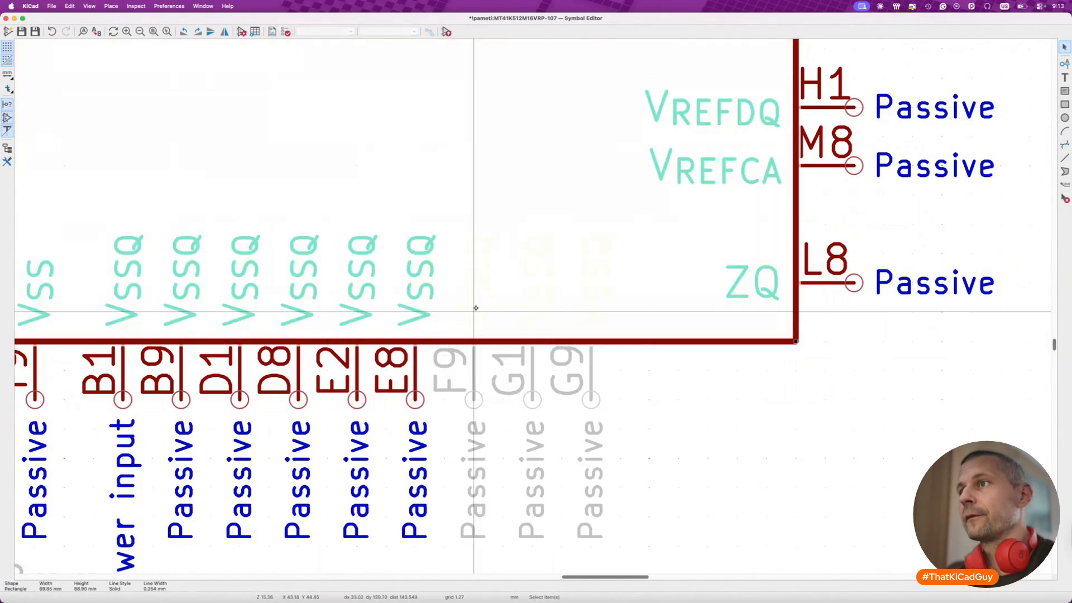
{"action": "double_click", "coordinate": [474, 358]}
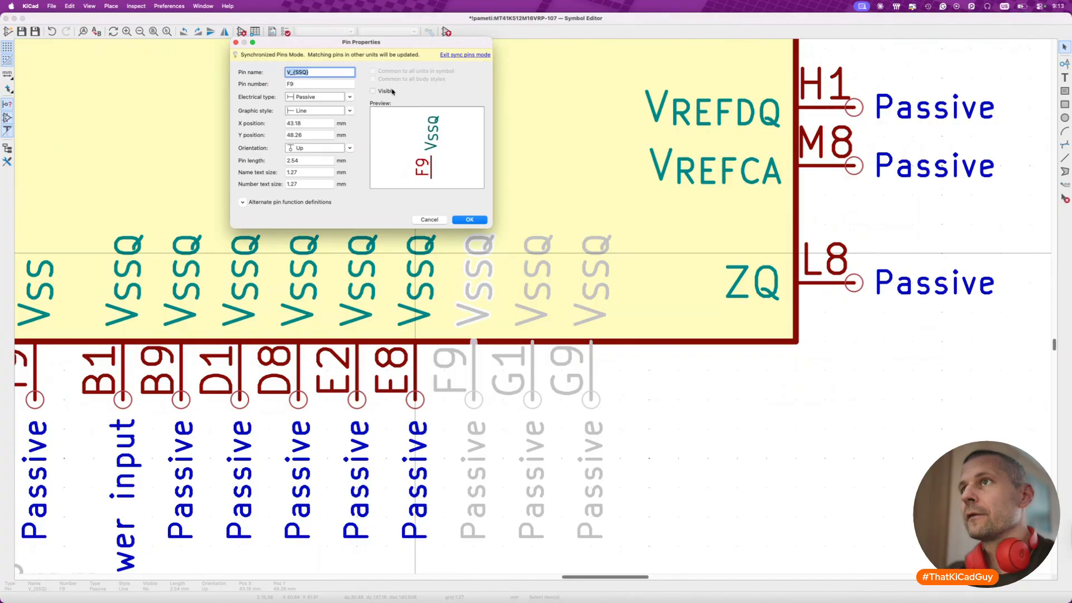
{"action": "left_click", "coordinate": [469, 220]}
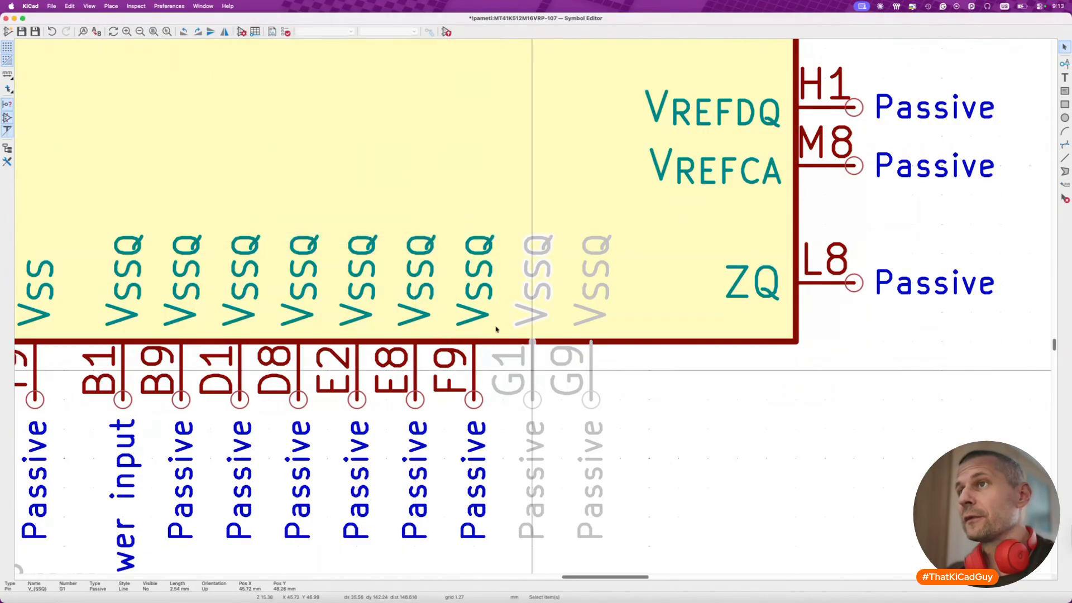
- Make the last hidden VSSQ pins G1 and G9 visible
{"action": "double_click", "coordinate": [533, 380]}
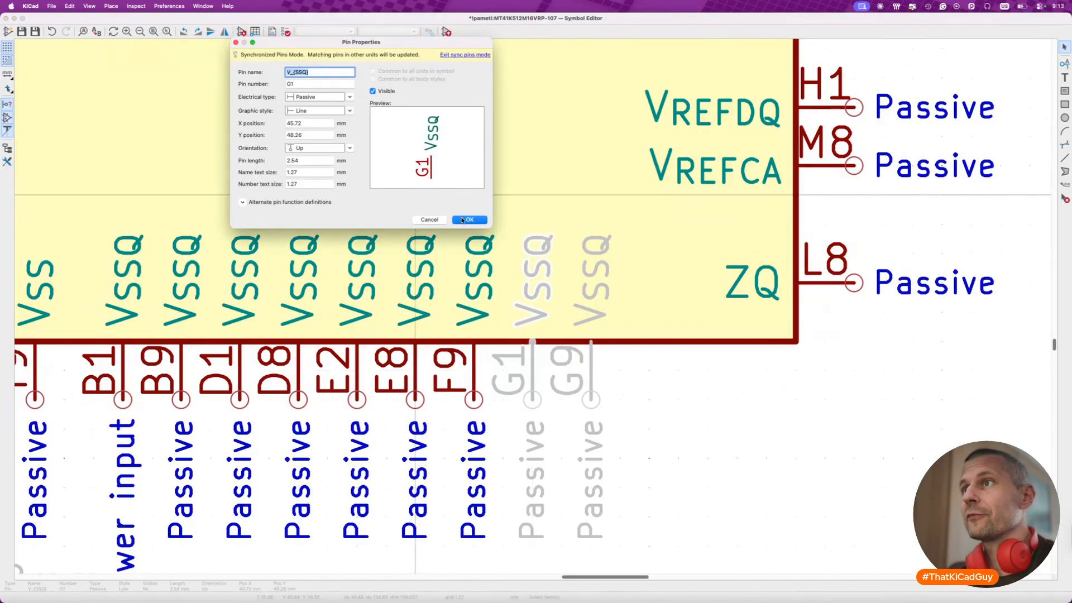
{"action": "left_click", "coordinate": [462, 219]}
{"action": "double_click", "coordinate": [590, 368]}
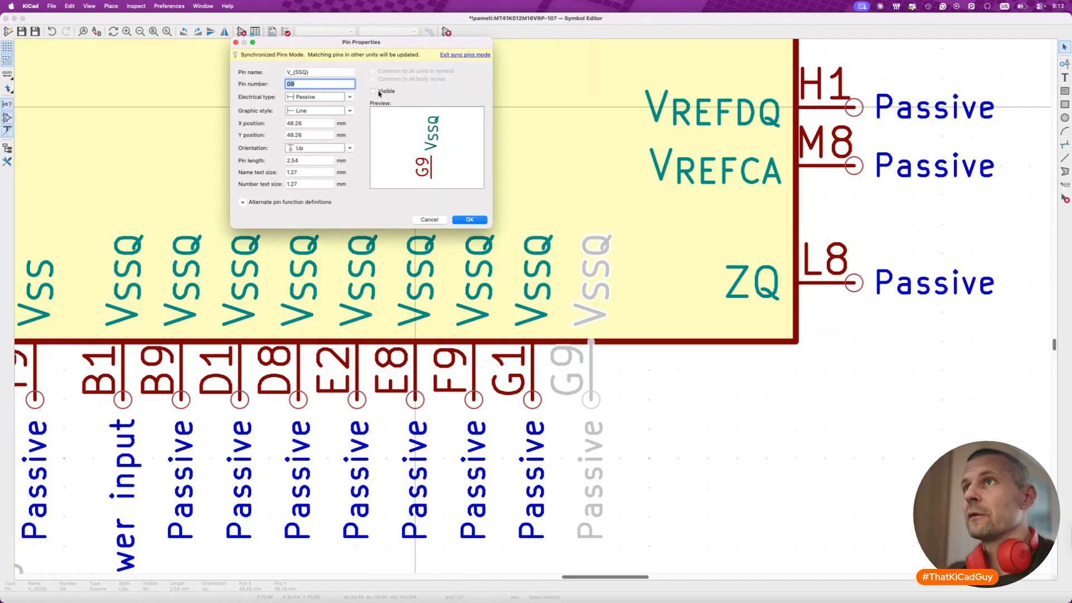
{"action": "left_click", "coordinate": [469, 220]}
{"action": "scroll", "coordinate": [494, 311], "scroll_direction": "down", "scroll_amount": 5}
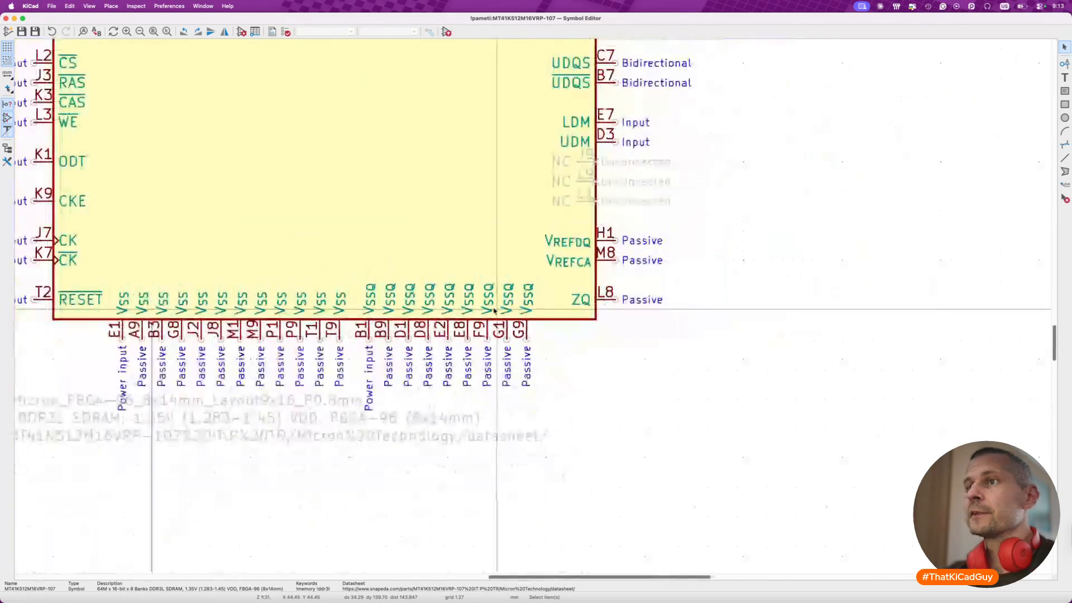
- Leave the symbol editor, update the placed MT41K512M16VRP-107 on the DDR sheet from the library, and save the schematic
{"action": "scroll", "coordinate": [494, 311], "scroll_direction": "down", "scroll_amount": 4}
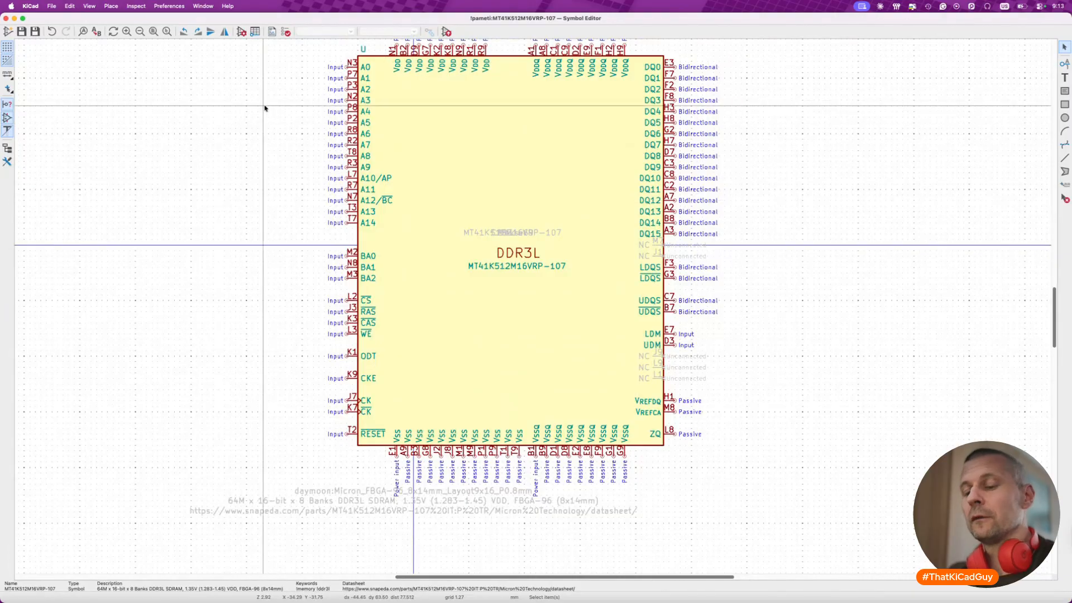
{"action": "key", "text": "super+w"}
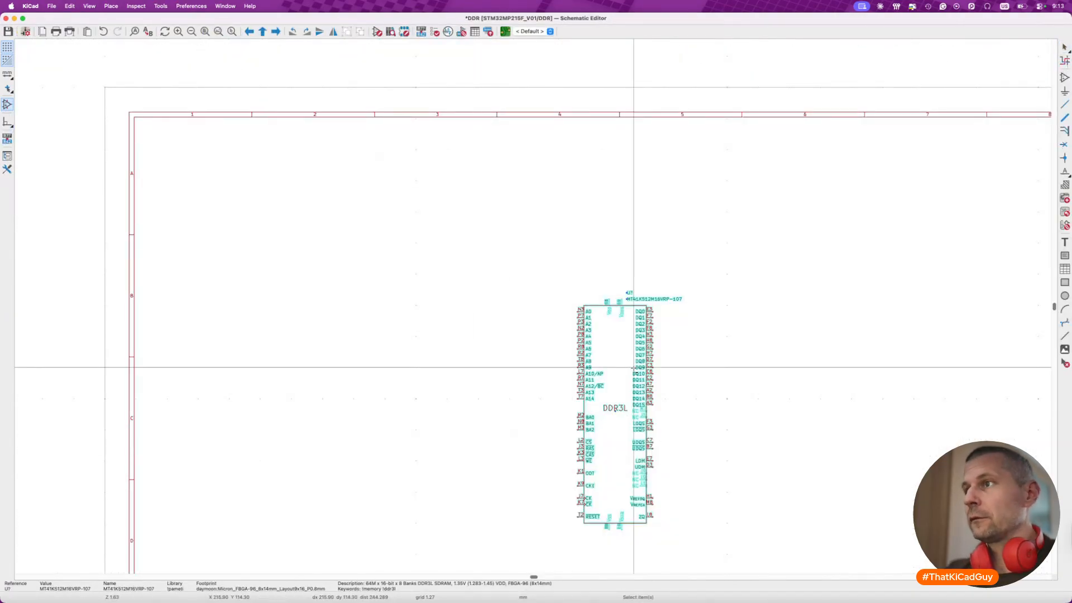
{"action": "key", "text": "super+u"}
{"action": "left_click", "coordinate": [693, 432]}
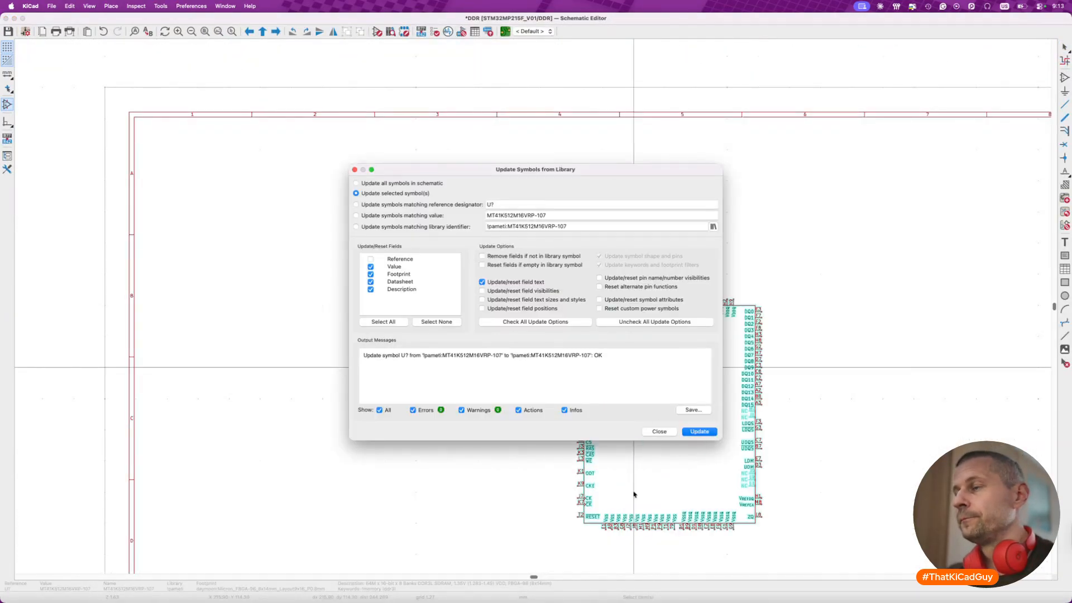
{"action": "key", "text": "Escape"}
{"action": "key", "text": "super+s"}
- Move the memory's value text directly beneath the DDR3L label and its reference to the symbol's upper-left corner, and save
{"action": "scroll", "coordinate": [696, 383], "scroll_direction": "up", "scroll_amount": 2}
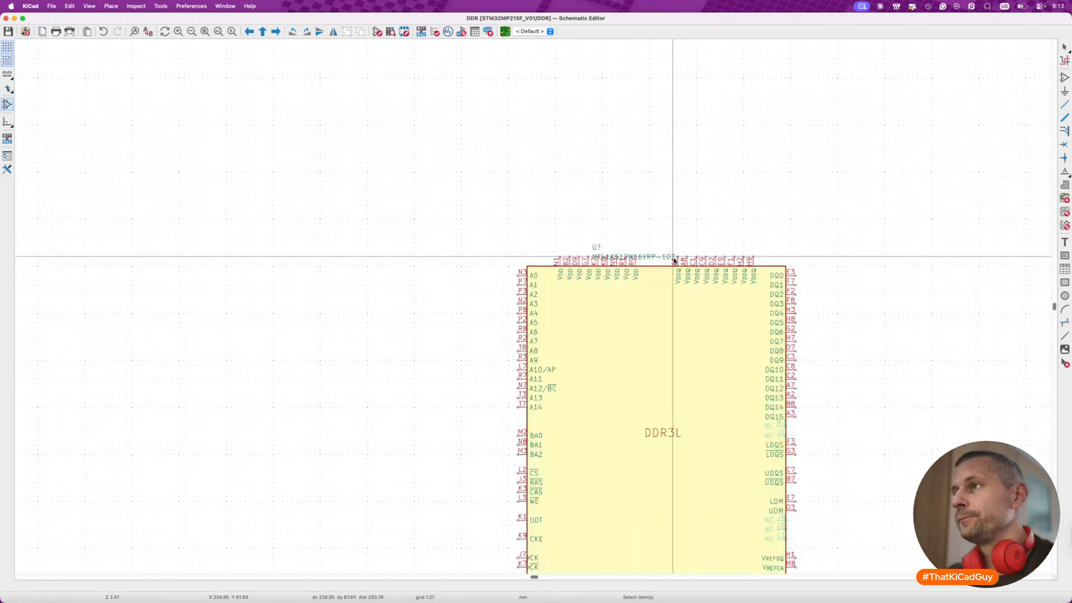
{"action": "left_click", "coordinate": [656, 257]}
{"action": "key", "text": "m"}
{"action": "left_click", "coordinate": [680, 443]}
{"action": "left_click", "coordinate": [596, 247]}
{"action": "key", "text": "m"}
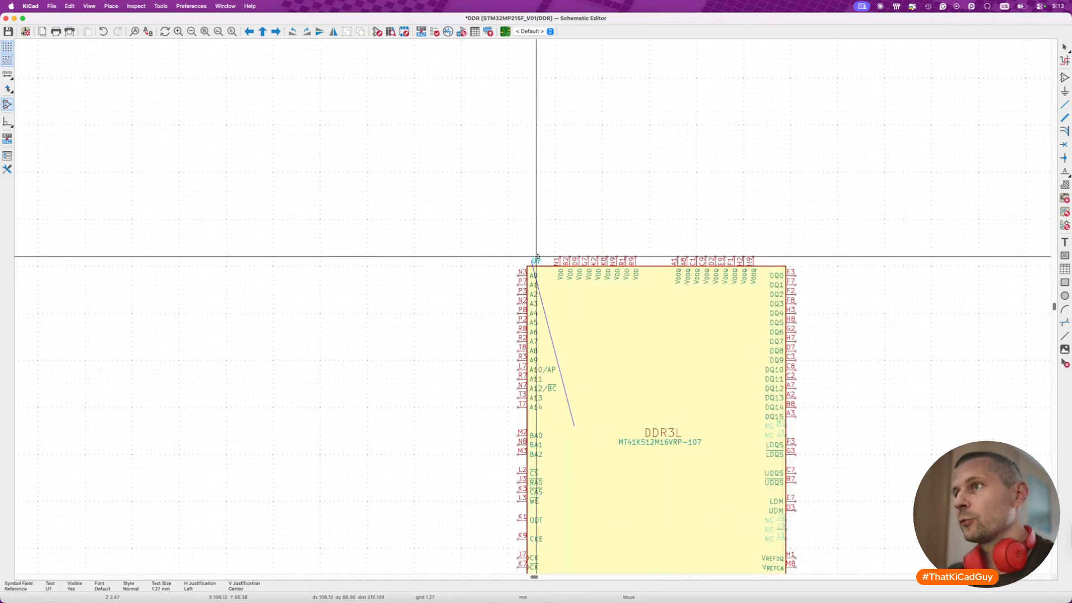
{"action": "left_click", "coordinate": [538, 257]}
{"action": "key", "text": "super+s"}
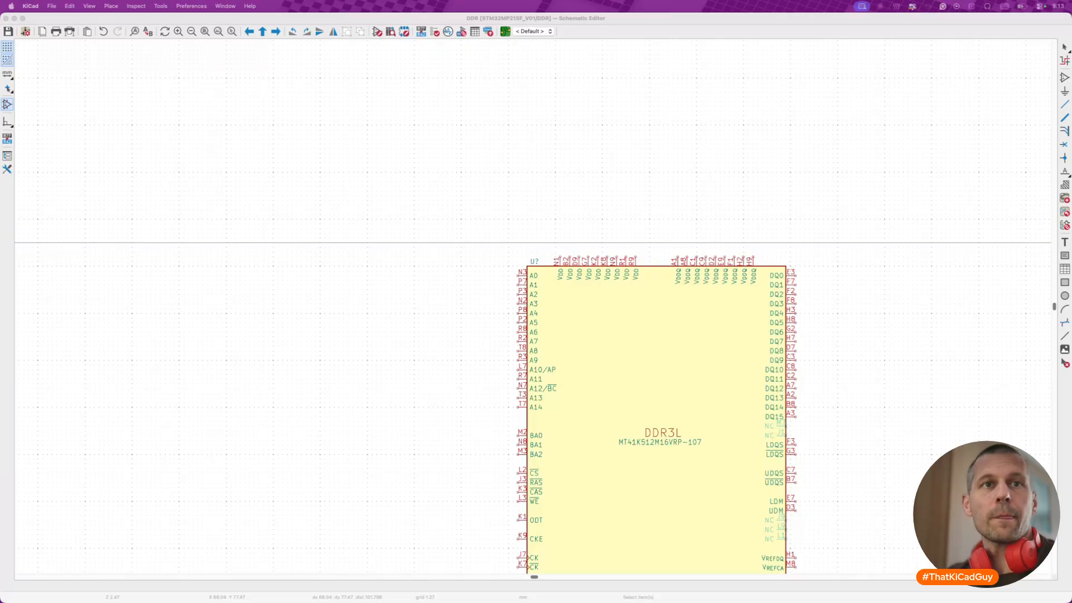
- Open STM32MP257-DK_mb1605-mp257f-c01-schematic.pdf from the docs folder, check its LPDDR4 sheet, and close it
{"action": "key", "text": "super+Tab"}
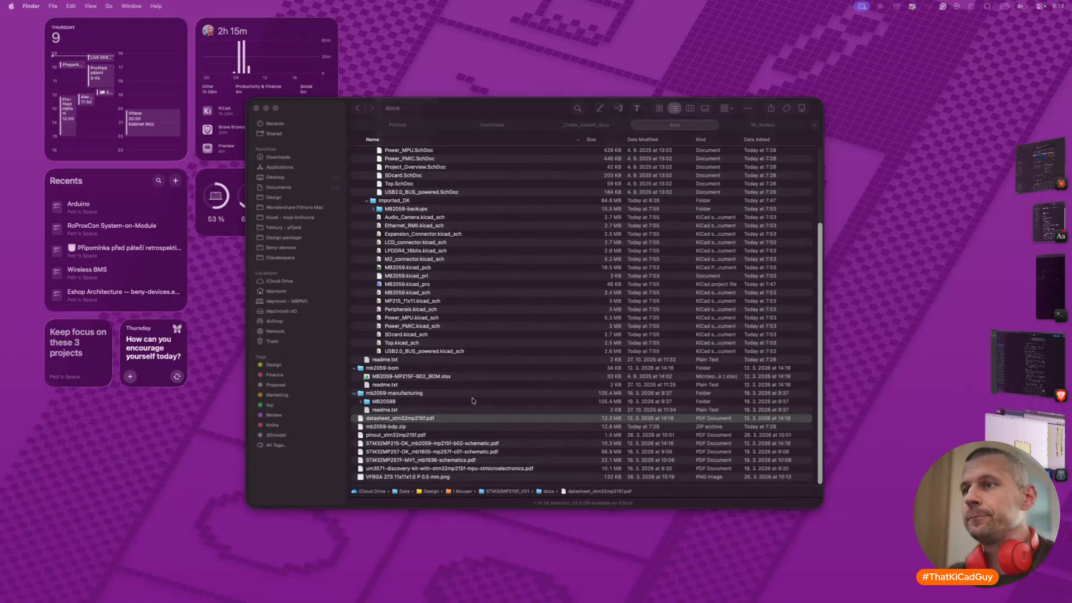
{"action": "double_click", "coordinate": [441, 454]}
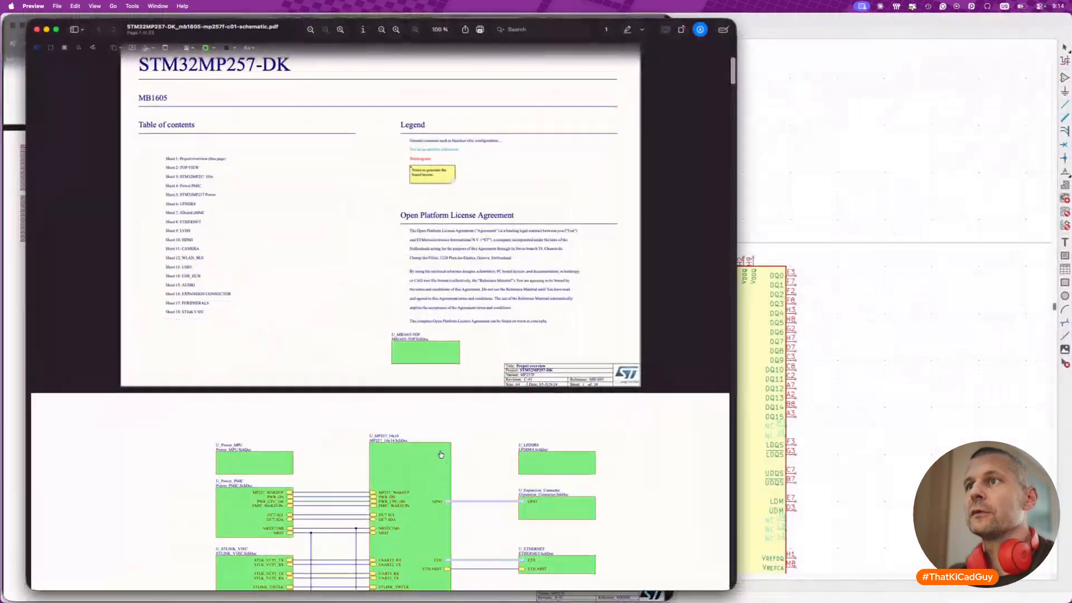
{"action": "scroll", "coordinate": [347, 283], "scroll_direction": "down", "scroll_amount": 3}
{"action": "scroll", "coordinate": [348, 284], "scroll_direction": "down", "scroll_amount": 4}
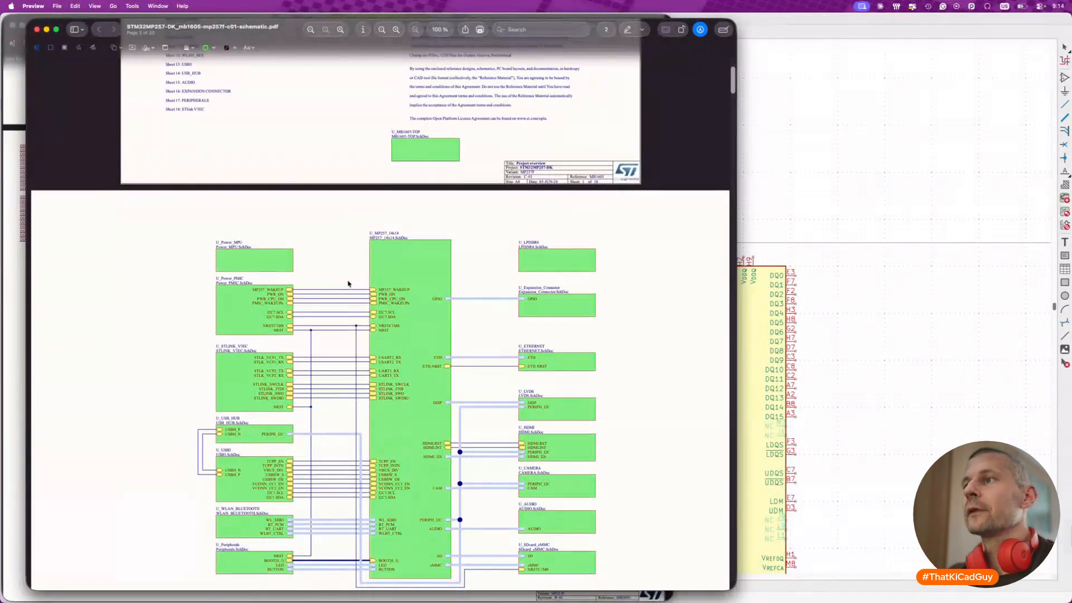
{"action": "scroll", "coordinate": [348, 283], "scroll_direction": "down", "scroll_amount": 2}
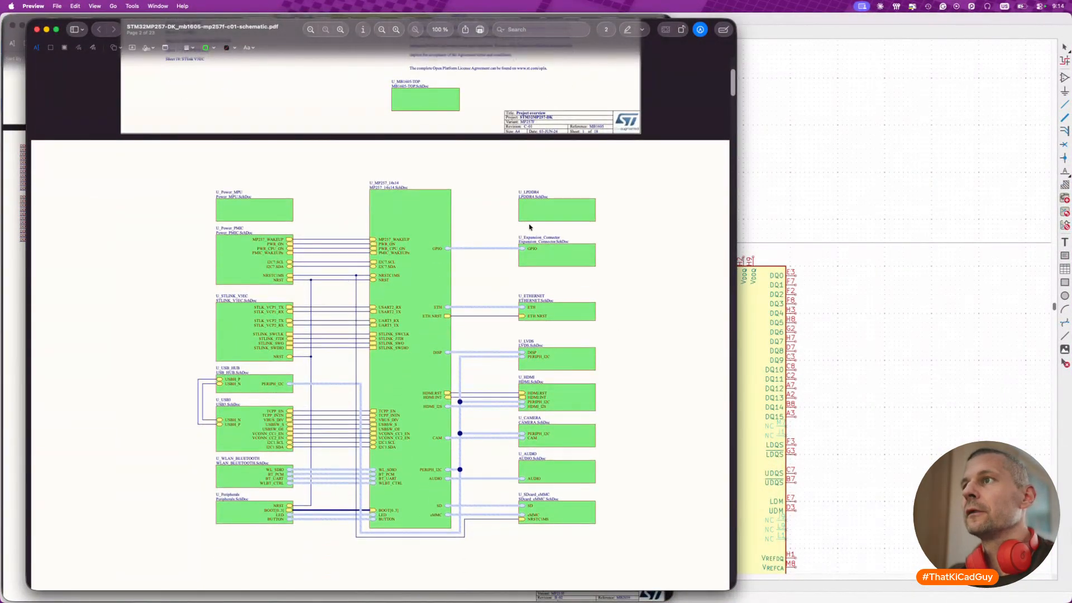
{"action": "left_click", "coordinate": [541, 223]}
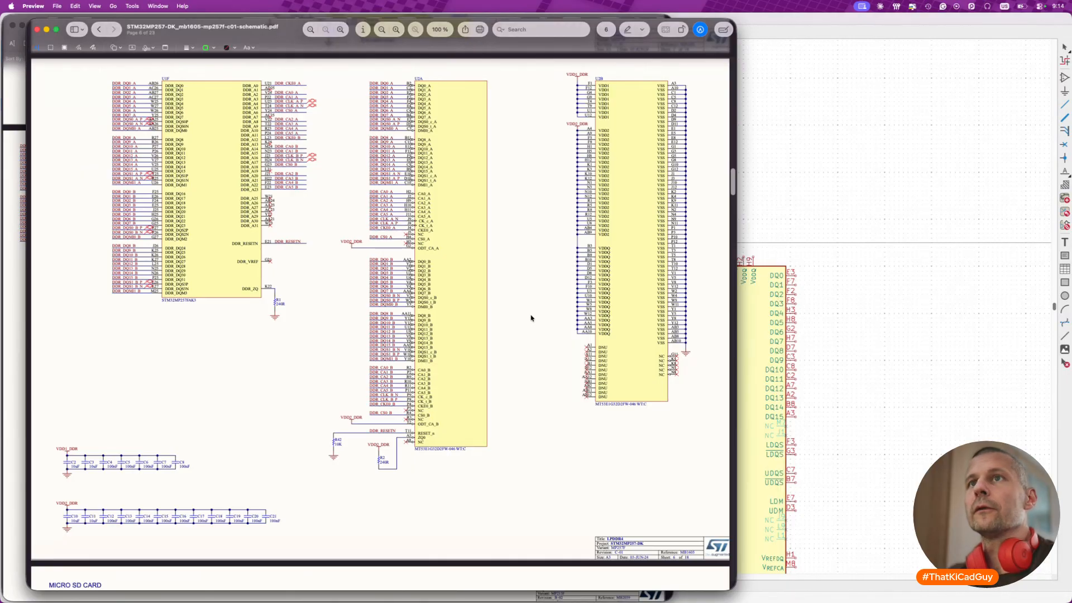
{"action": "left_click", "coordinate": [37, 31]}
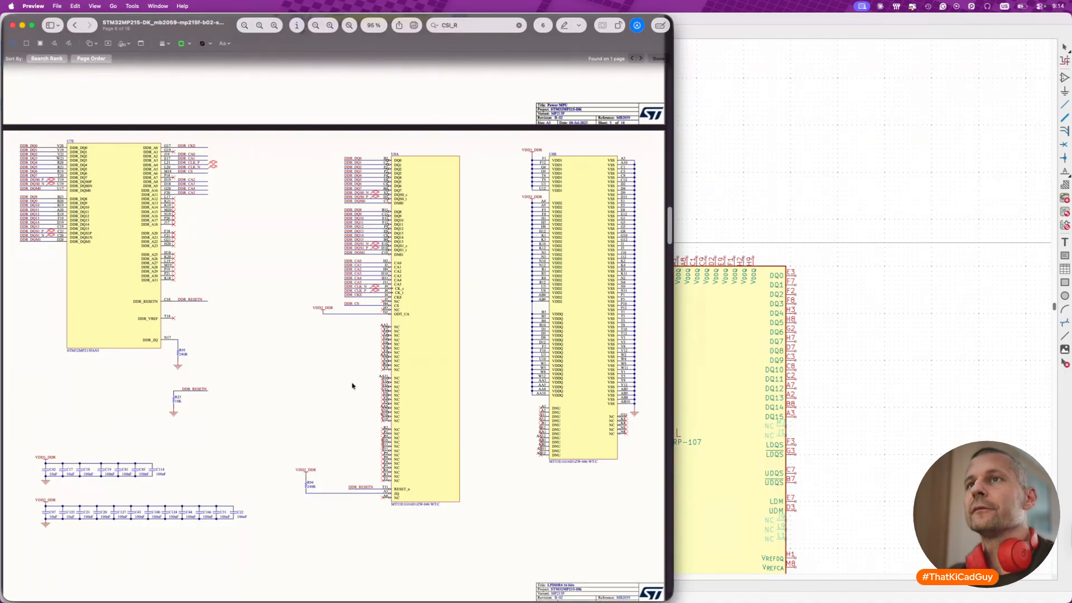
- Switch to Finder and delete the mb2059-bdp.zip archive from the docs folder
{"action": "key", "text": "super+Tab"}
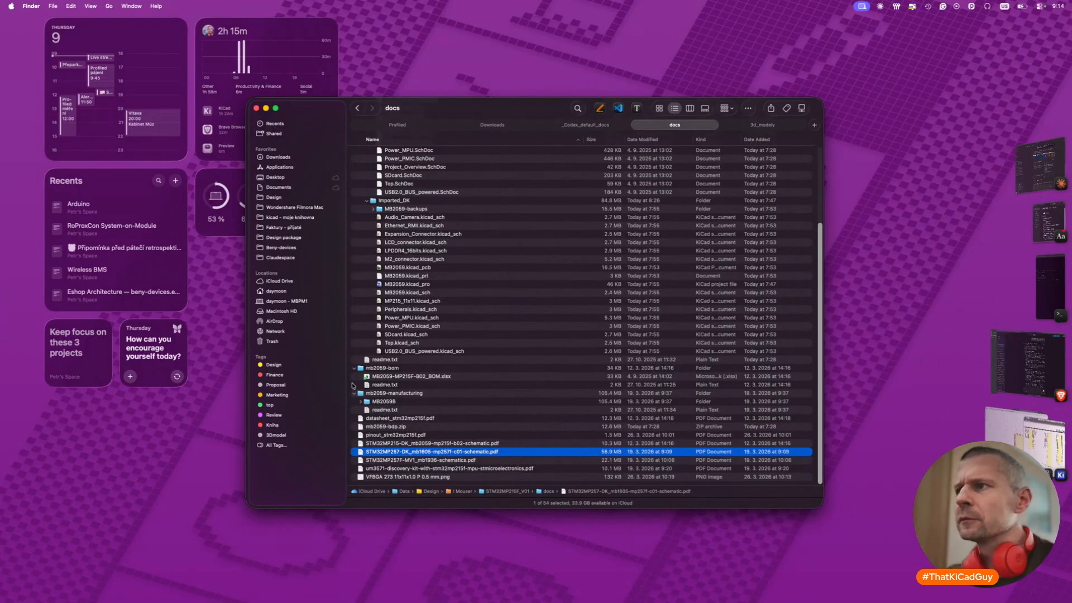
{"action": "left_click", "coordinate": [398, 427]}
{"action": "key", "text": "super+BackSpace"}
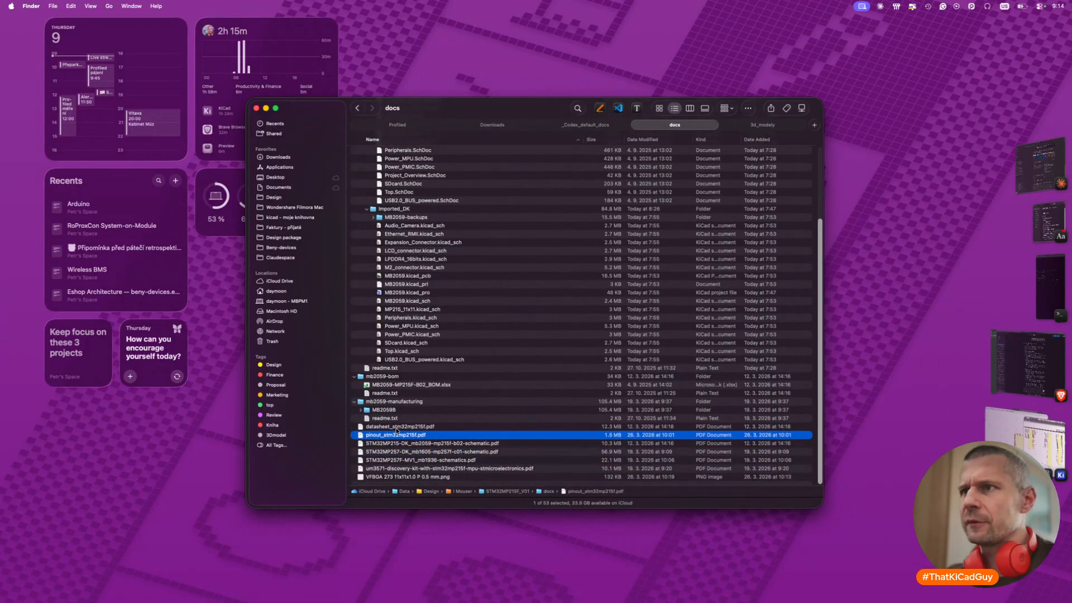
- Open STM32MP257F-MV1_mb1936-schematics.pdf and go to its 16-bit DDR4 sheet
{"action": "left_click", "coordinate": [447, 454]}
{"action": "left_click", "coordinate": [447, 445]}
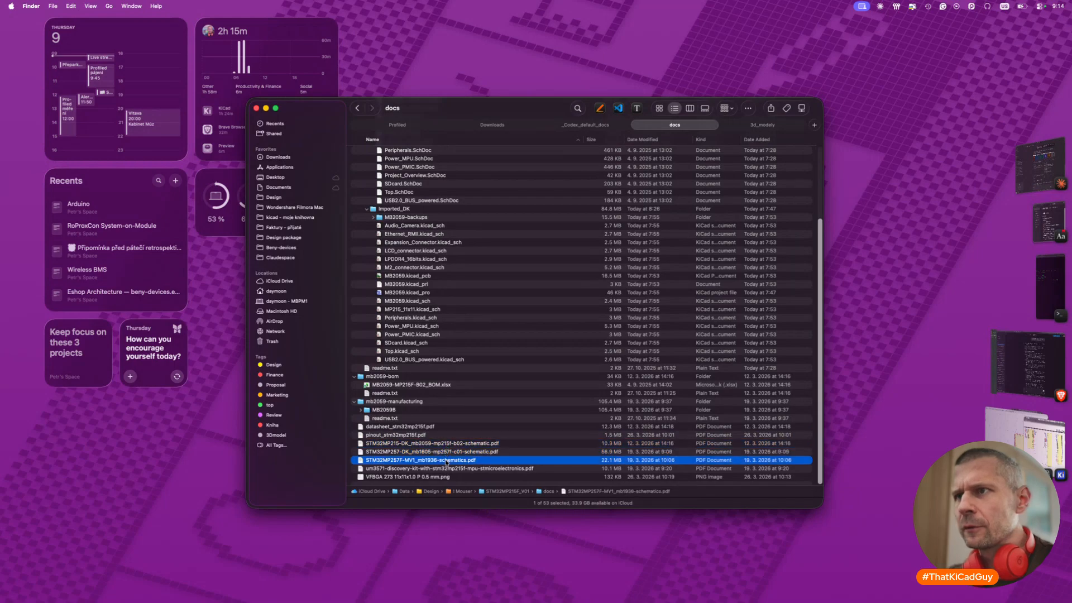
{"action": "double_click", "coordinate": [446, 461]}
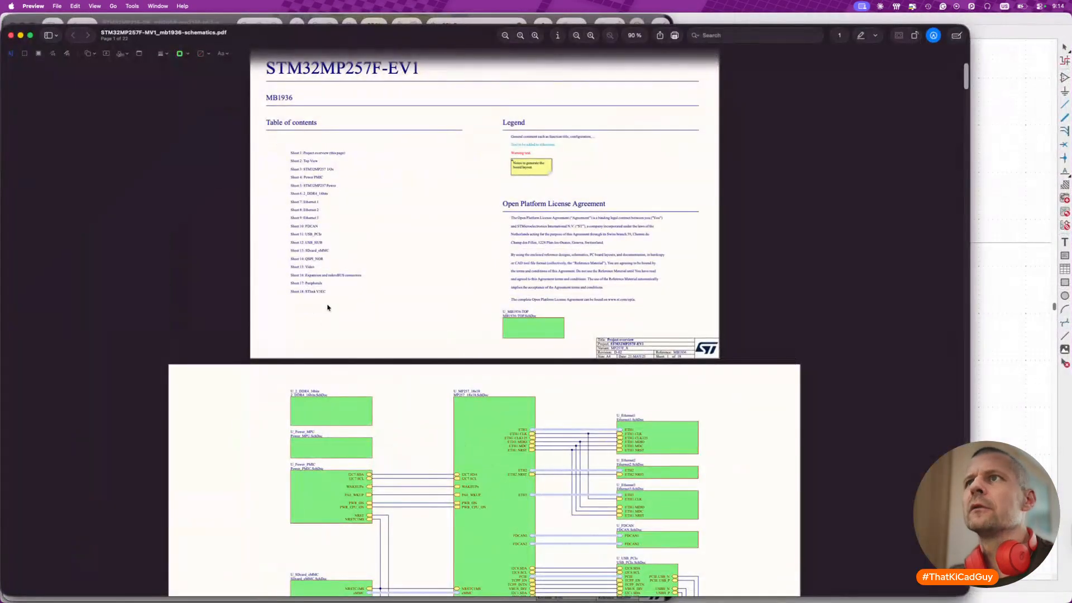
{"action": "scroll", "coordinate": [330, 308], "scroll_direction": "down", "scroll_amount": 3}
{"action": "scroll", "coordinate": [328, 306], "scroll_direction": "down", "scroll_amount": 2}
{"action": "scroll", "coordinate": [328, 307], "scroll_direction": "down", "scroll_amount": 1}
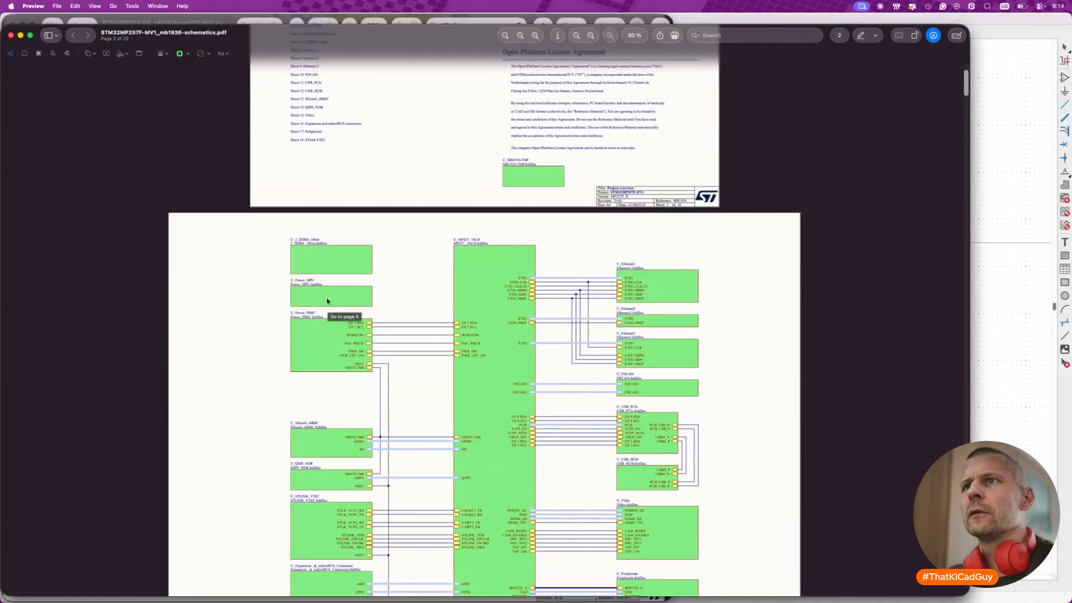
{"action": "left_click", "coordinate": [327, 266]}
{"action": "scroll", "coordinate": [326, 267], "scroll_direction": "up", "scroll_amount": 2}
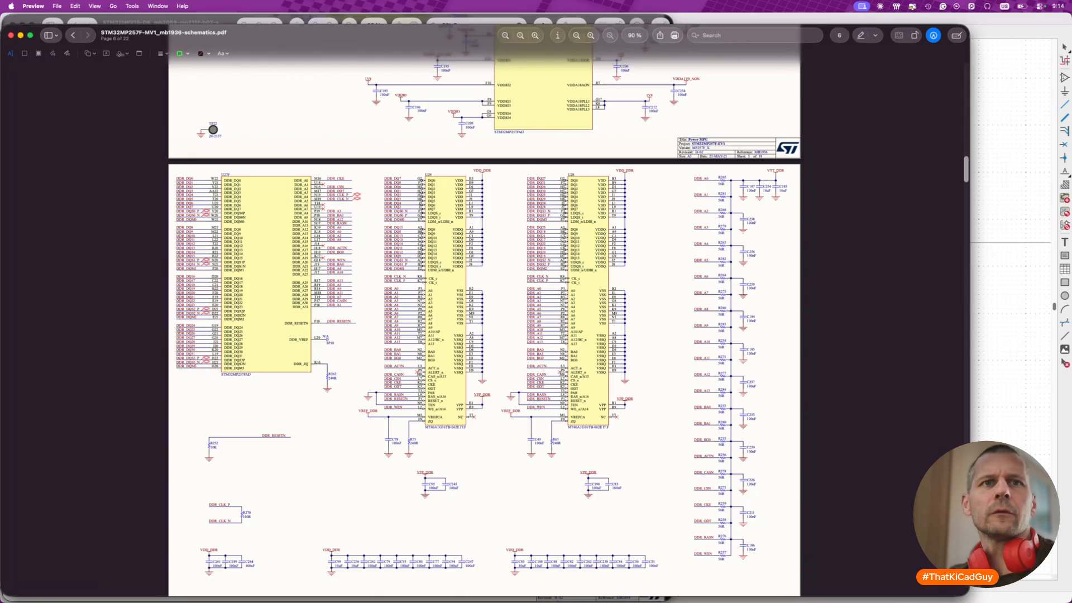
- Switch to the KiCad DDR sheet and examine the signal labels and supply connections of the old LPDDR4 symbols beside the frame
{"action": "key", "text": "super+Tab"}
{"action": "scroll", "coordinate": [524, 364], "scroll_direction": "down", "scroll_amount": 5}
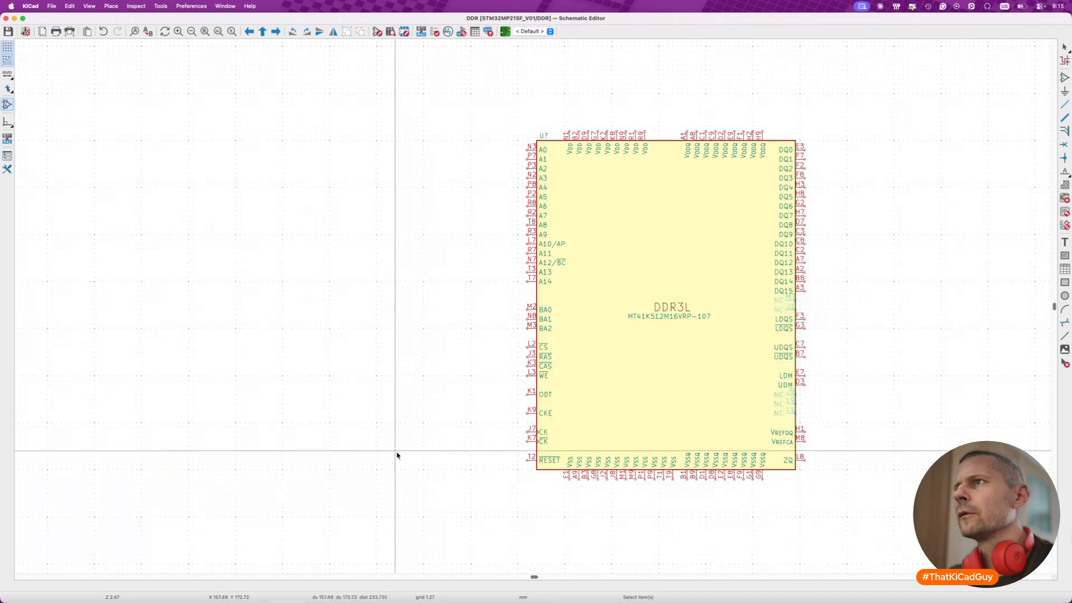
{"action": "scroll", "coordinate": [397, 455], "scroll_direction": "down", "scroll_amount": 5}
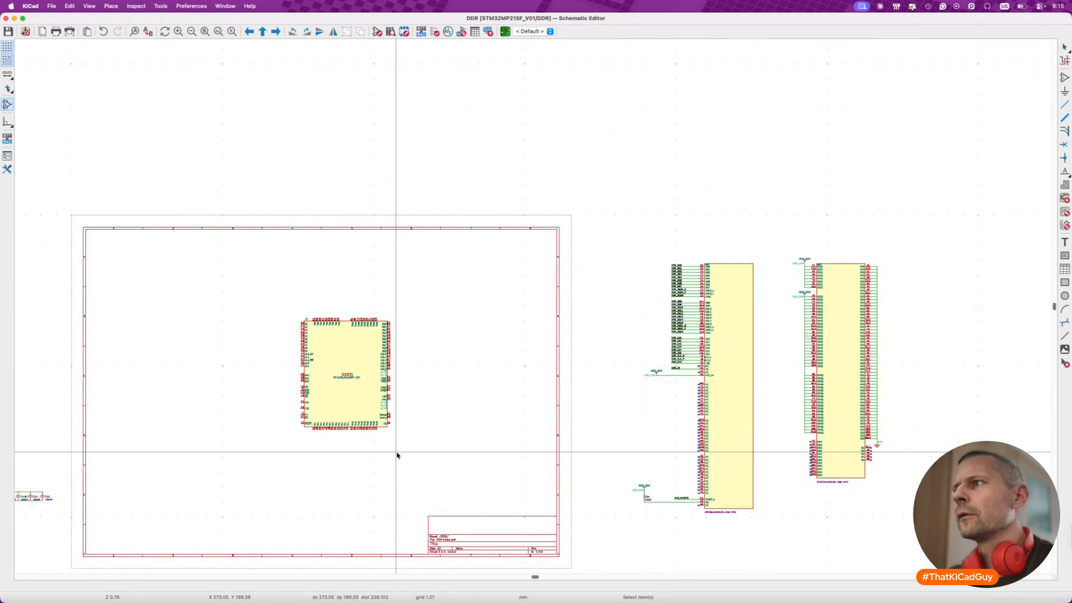
{"action": "scroll", "coordinate": [826, 414], "scroll_direction": "up", "scroll_amount": 5}
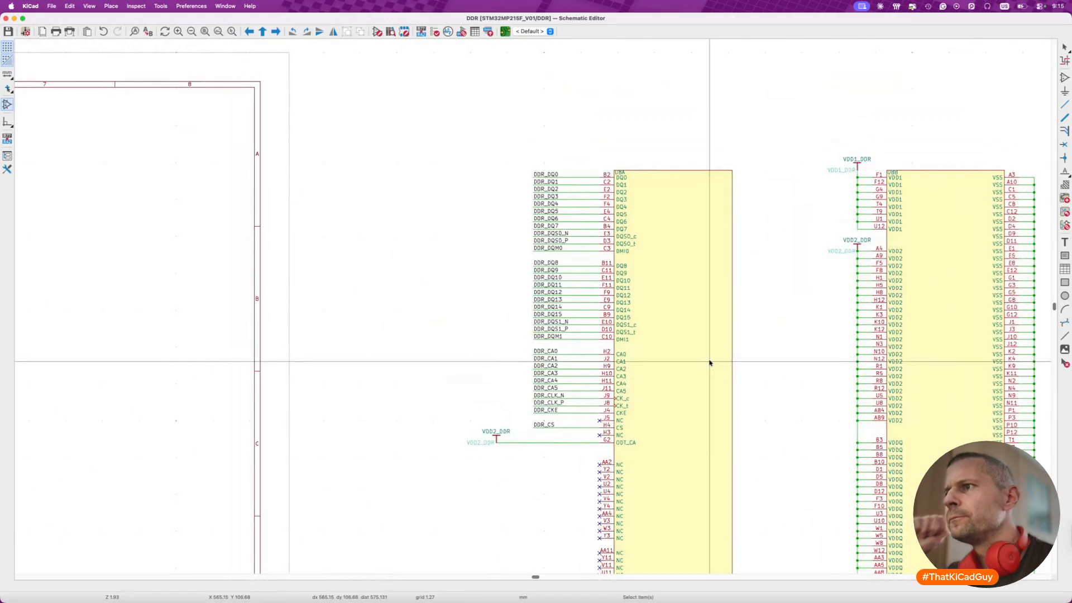
{"action": "scroll", "coordinate": [710, 363], "scroll_direction": "down", "scroll_amount": 5}
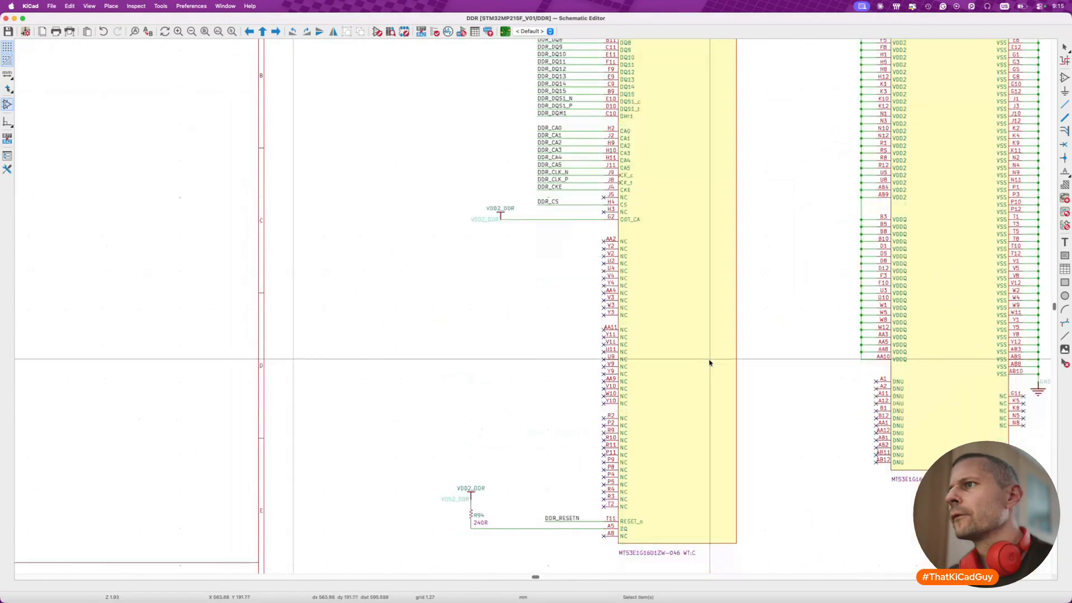
{"action": "scroll", "coordinate": [710, 363], "scroll_direction": "up", "scroll_amount": 2}
{"action": "scroll", "coordinate": [709, 363], "scroll_direction": "right", "scroll_amount": 3}
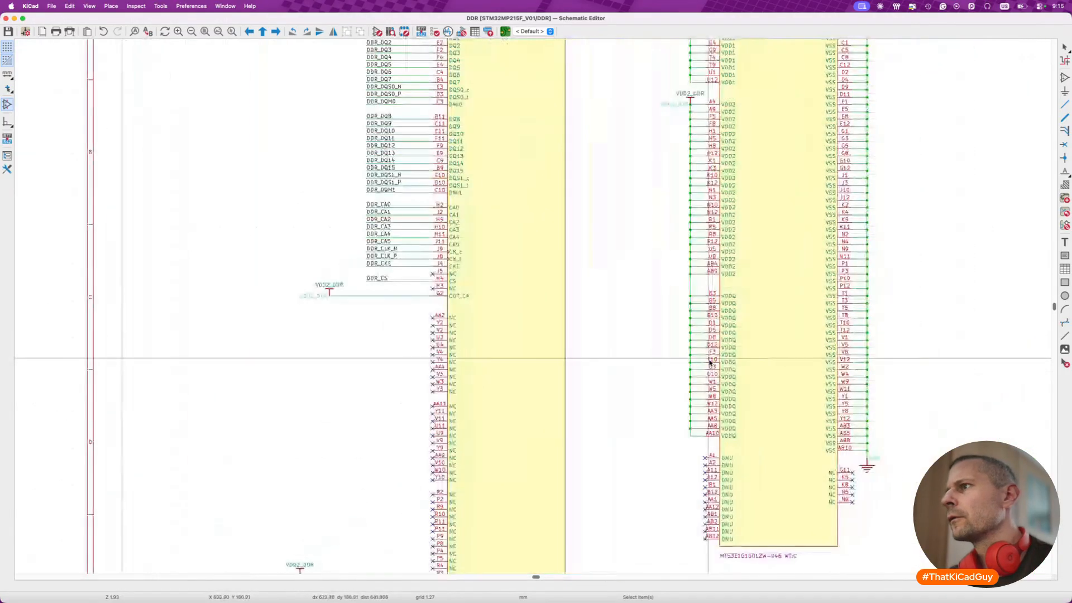
{"action": "scroll", "coordinate": [710, 363], "scroll_direction": "up", "scroll_amount": 3}
{"action": "scroll", "coordinate": [710, 363], "scroll_direction": "left", "scroll_amount": 2}
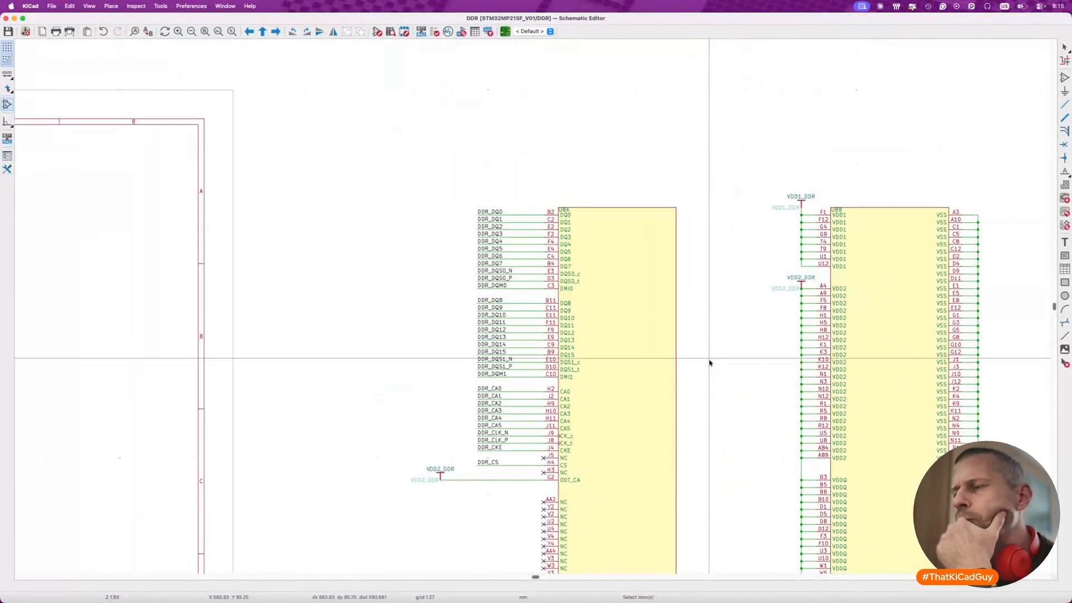
{"action": "scroll", "coordinate": [710, 363], "scroll_direction": "down", "scroll_amount": 2}
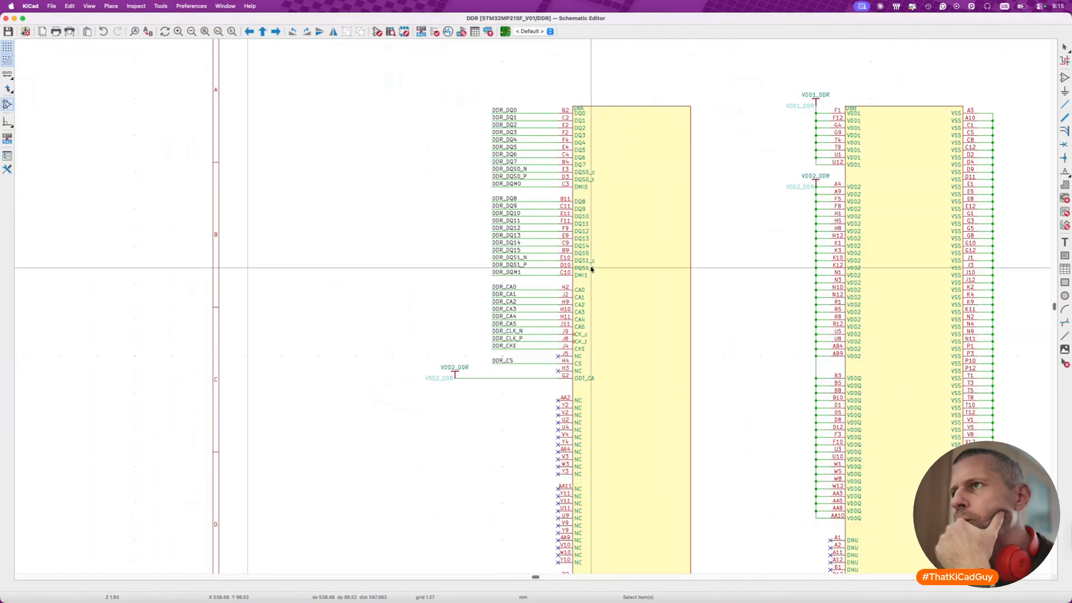
- Compare the DDR4 wiring in the STM32MP257F-EV1 schematic with the LPDDR4 sheet of the STM32MP215-DK schematic
{"action": "key", "text": "super+Tab"}
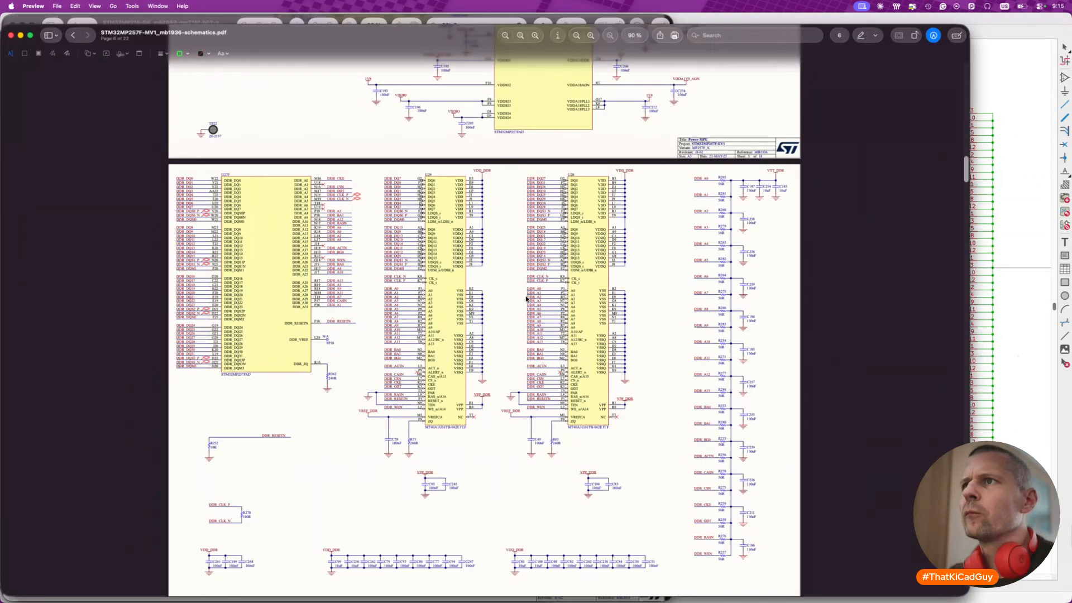
{"action": "scroll", "coordinate": [377, 239], "scroll_direction": "up", "scroll_amount": 5, "text": "ctrl"}
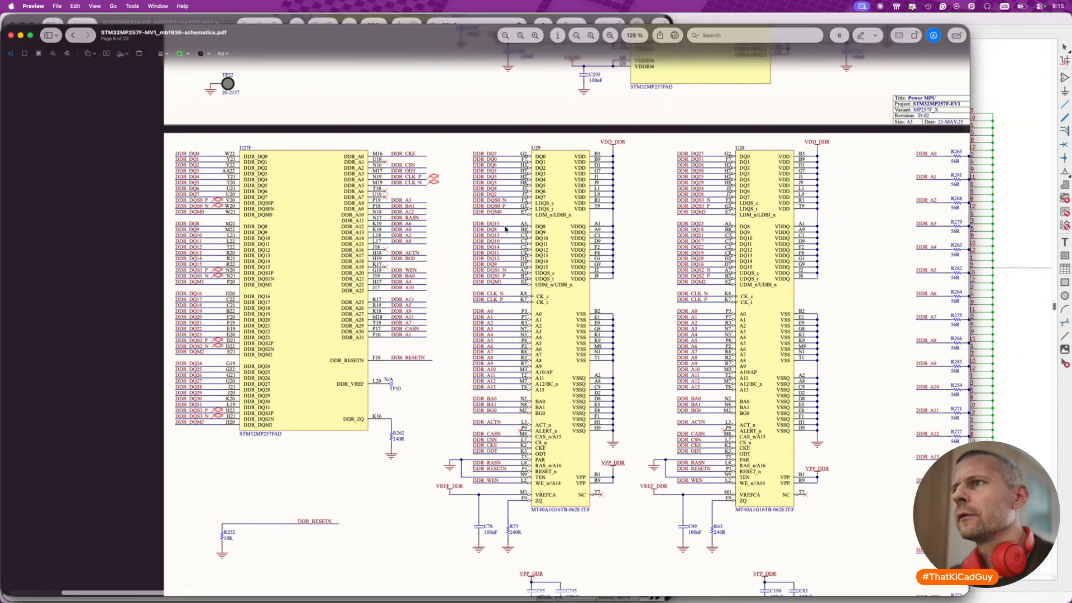
{"action": "left_click_drag", "start_coordinate": [164, 37], "coordinate": [197, 253]}
{"action": "left_click", "coordinate": [363, 167]}
{"action": "scroll", "coordinate": [368, 168], "scroll_direction": "up", "scroll_amount": 5}
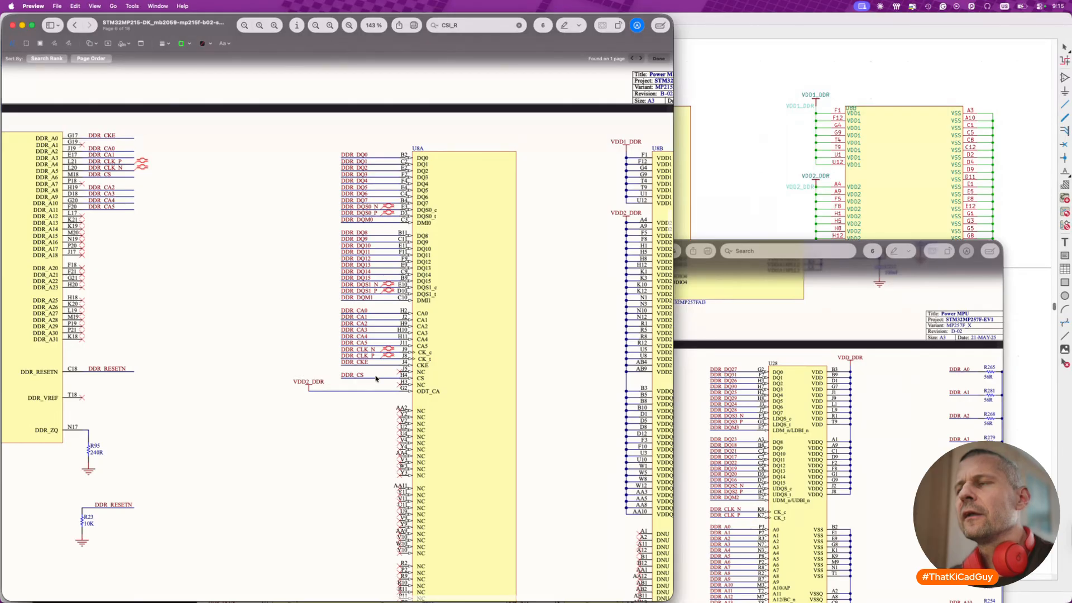
- Switch back to the KiCad DDR sheet and inspect the pin arrangement of the DDR3L symbol
{"action": "key", "text": "super+Tab"}
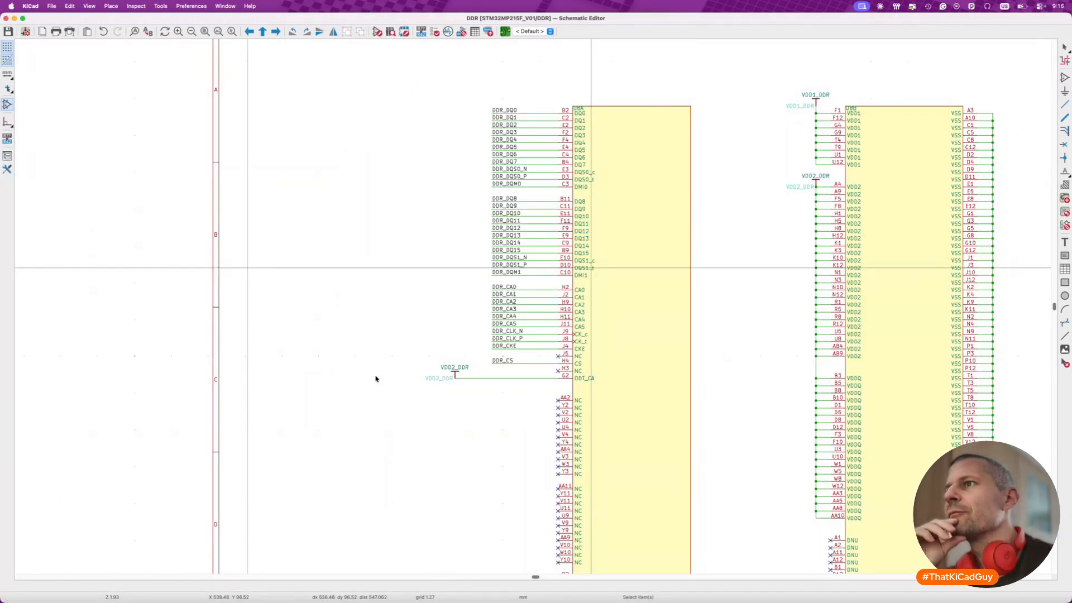
{"action": "scroll", "coordinate": [375, 379], "scroll_direction": "down", "scroll_amount": 2}
{"action": "scroll", "coordinate": [375, 378], "scroll_direction": "left", "scroll_amount": 10}
{"action": "scroll", "coordinate": [375, 379], "scroll_direction": "left", "scroll_amount": 10}
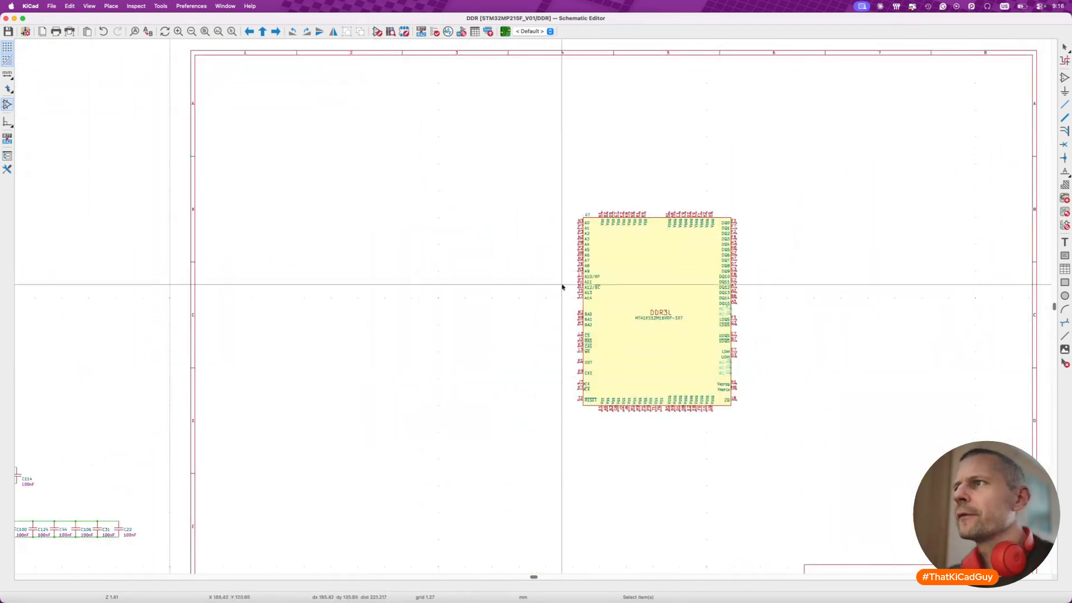
{"action": "scroll", "coordinate": [639, 259], "scroll_direction": "up", "scroll_amount": 3}
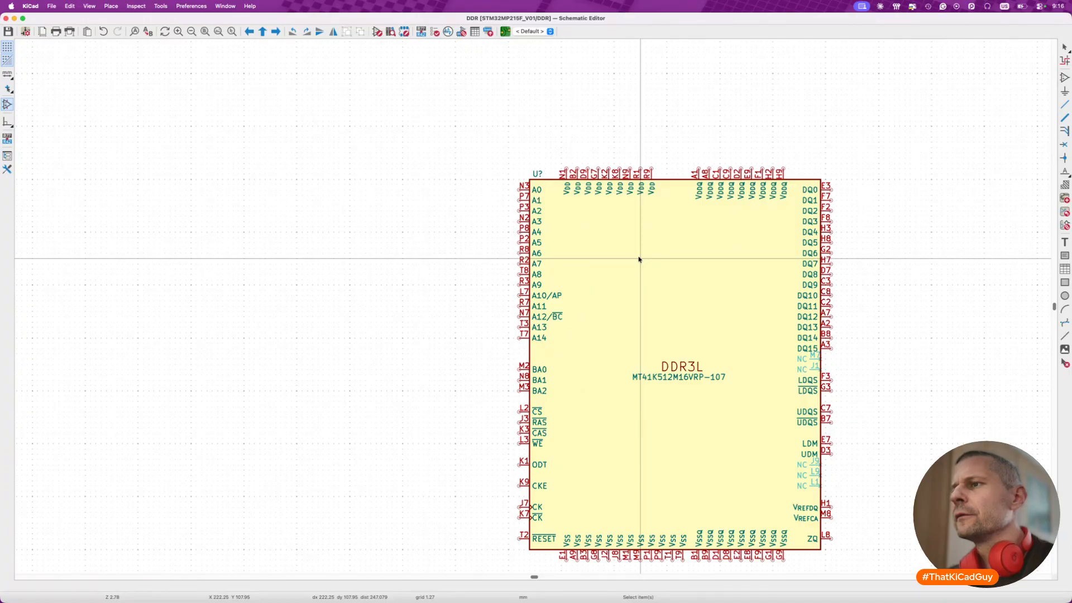
{"action": "scroll", "coordinate": [640, 259], "scroll_direction": "right", "scroll_amount": 10}
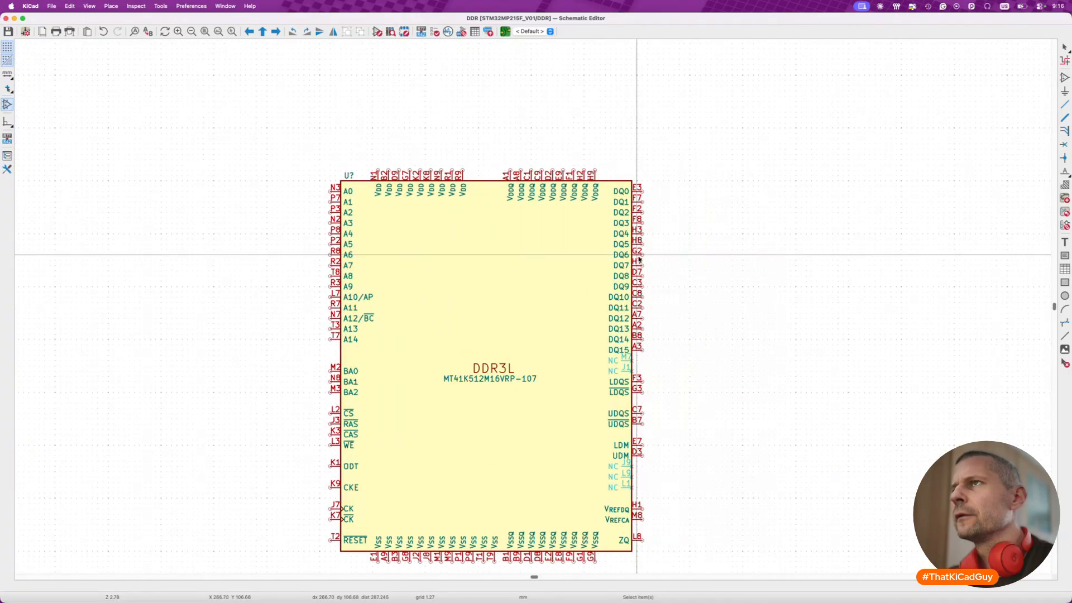
- Switch to the Brave browser and open st.com in a new tab
{"action": "key", "text": "super+Tab"}
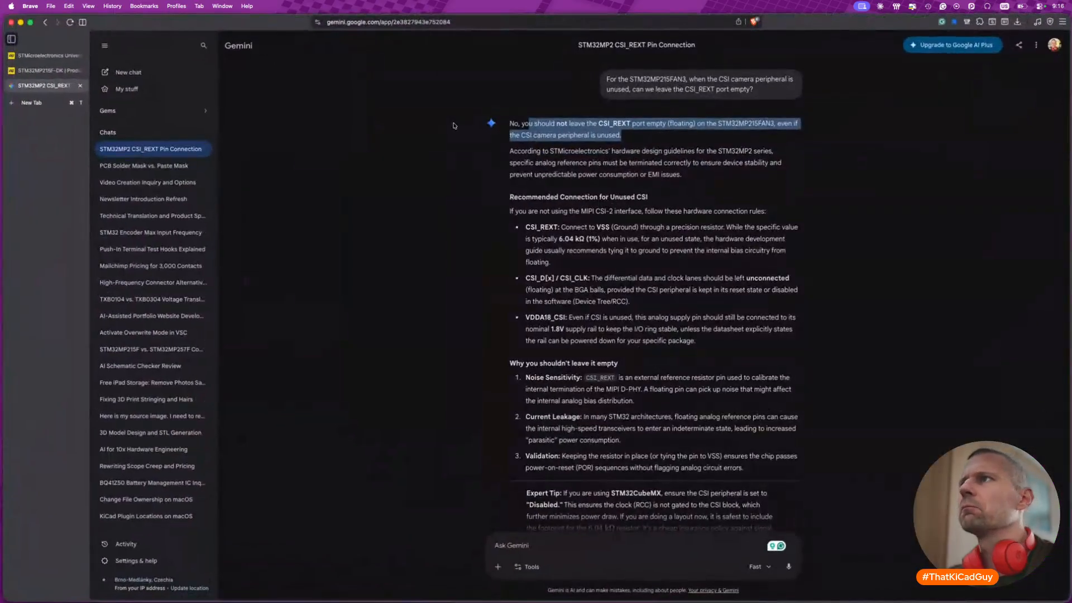
{"action": "key", "text": "super+t"}
{"action": "type", "text": "st.com"}
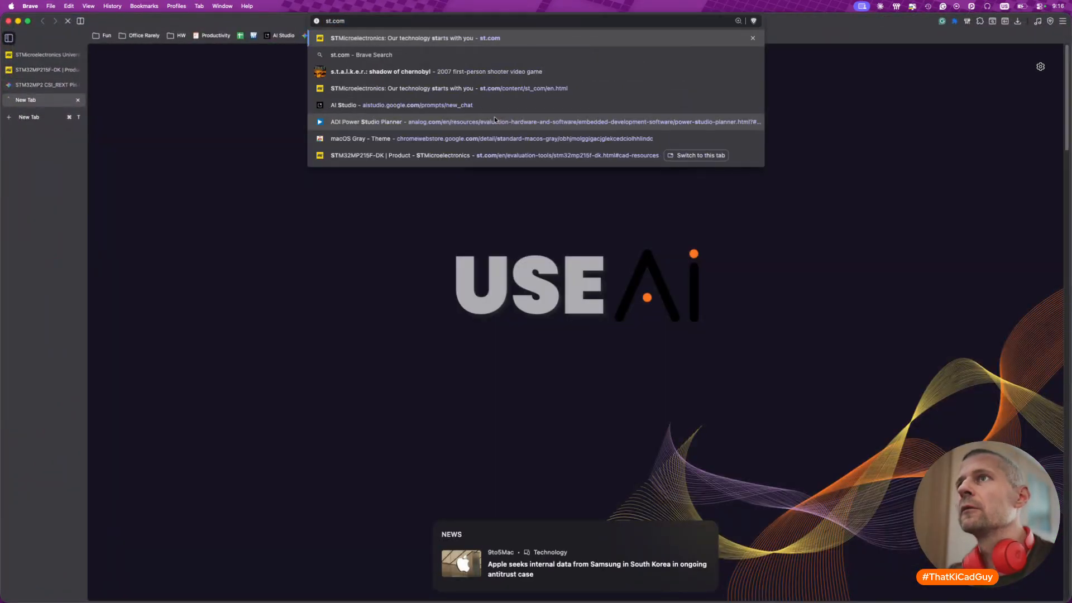
{"action": "key", "text": "Return"}
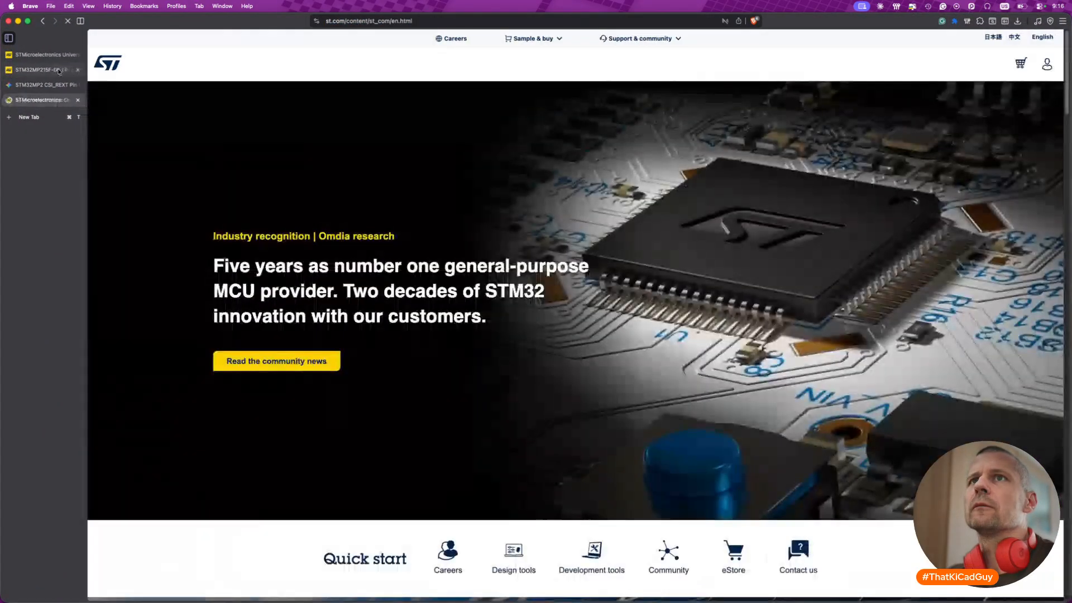
- Review the STM32MP215F-DK discovery kit page on st.com, including its DDR3L support note and full feature list
{"action": "left_click", "coordinate": [60, 70]}
{"action": "left_click", "coordinate": [369, 204]}
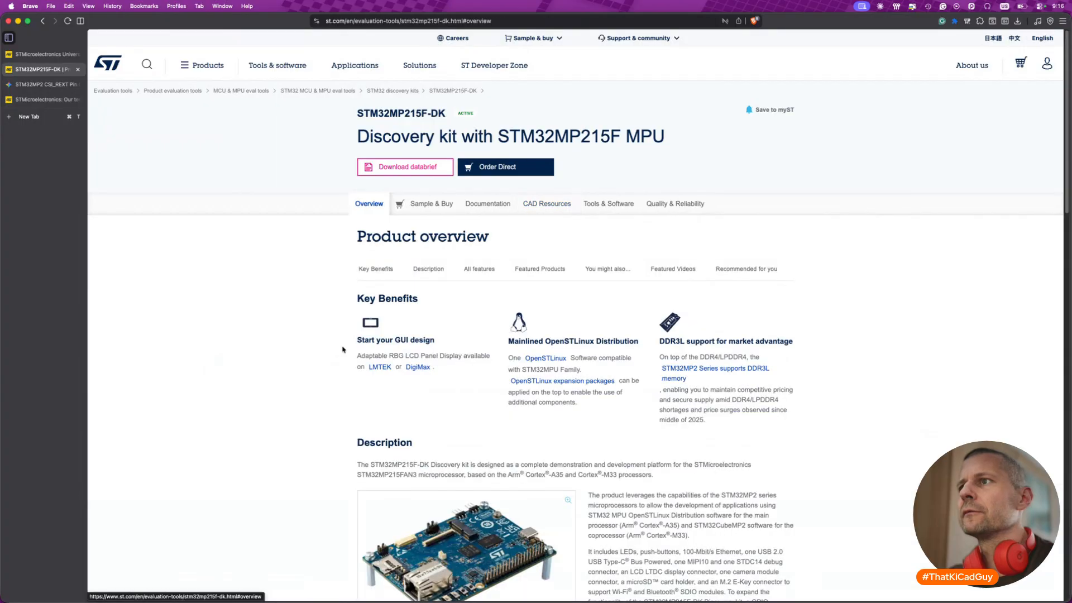
{"action": "scroll", "coordinate": [343, 350], "scroll_direction": "down", "scroll_amount": 1}
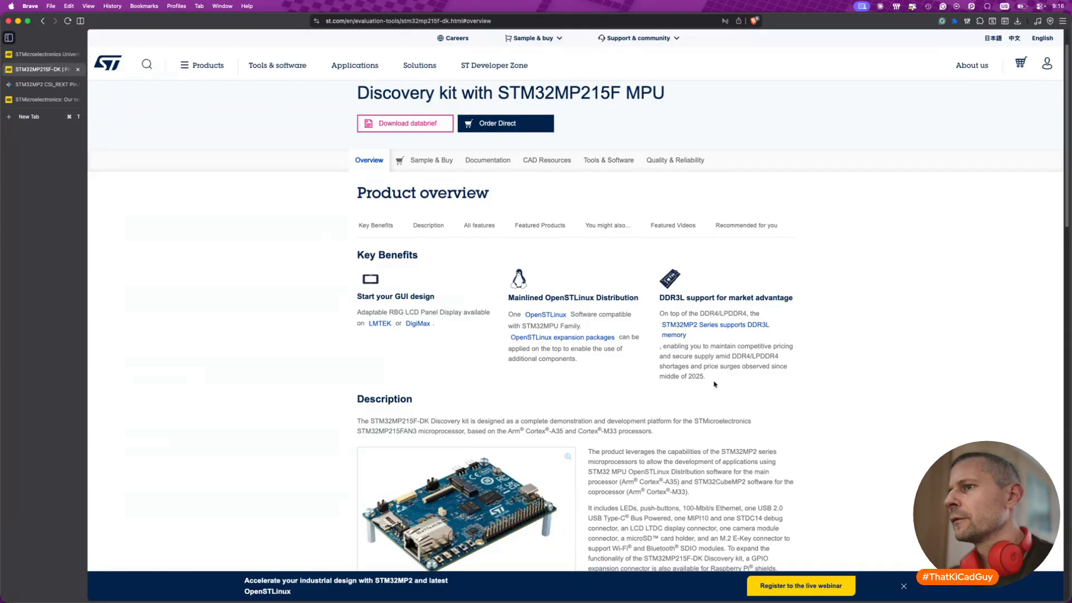
{"action": "scroll", "coordinate": [715, 385], "scroll_direction": "down", "scroll_amount": 3}
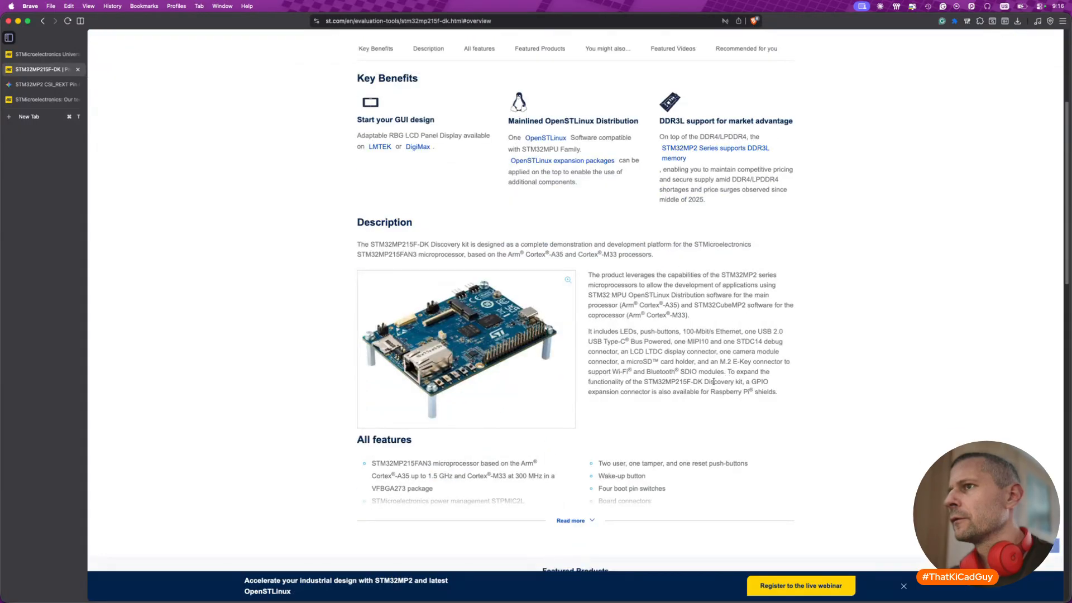
{"action": "scroll", "coordinate": [714, 385], "scroll_direction": "down", "scroll_amount": 3}
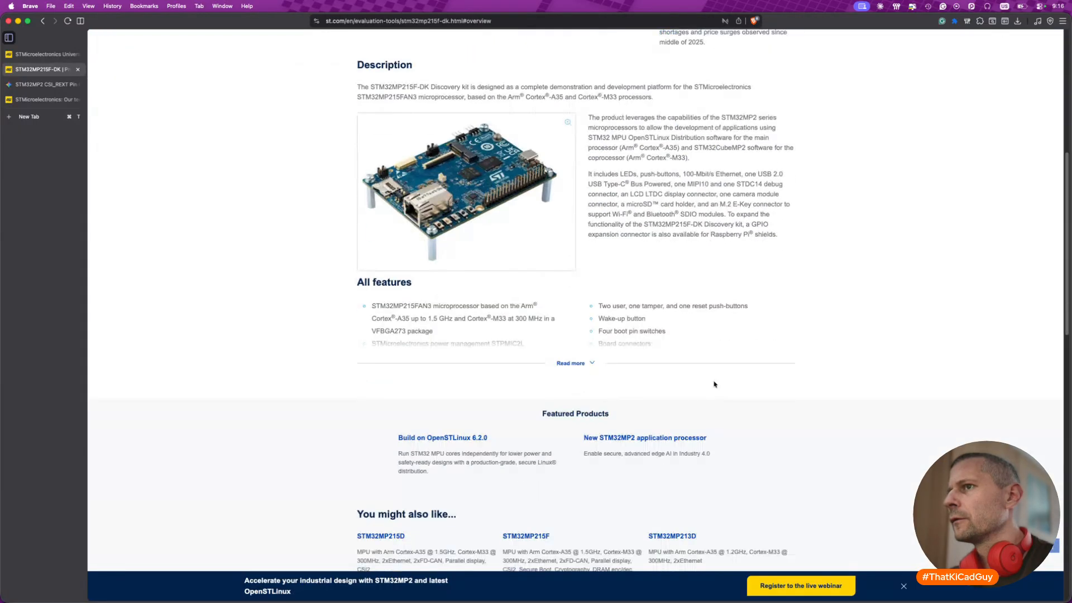
{"action": "left_click", "coordinate": [591, 364]}
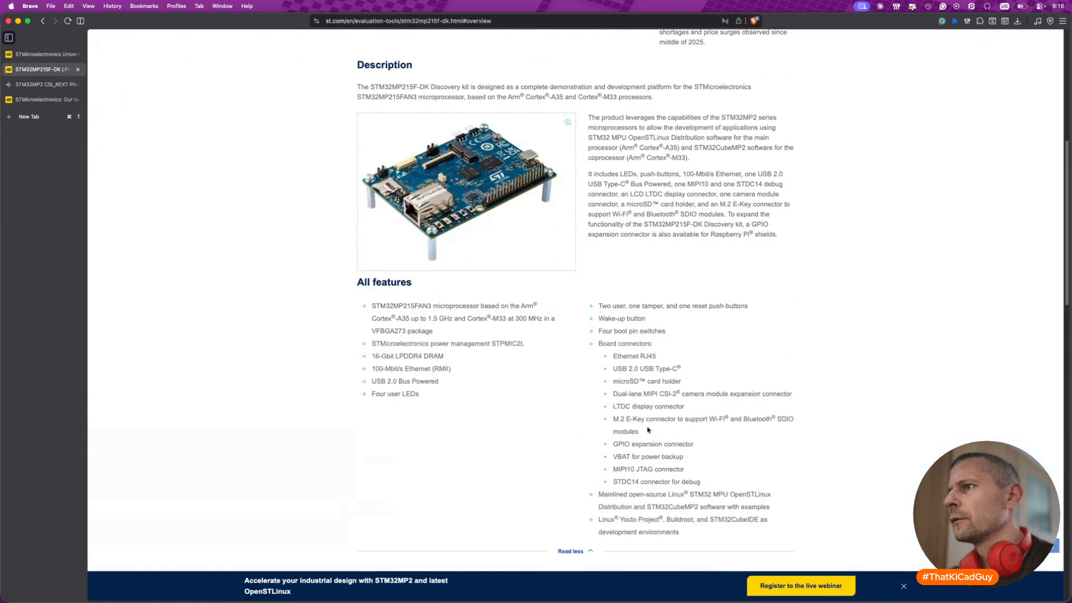
{"action": "scroll", "coordinate": [648, 429], "scroll_direction": "down", "scroll_amount": 2}
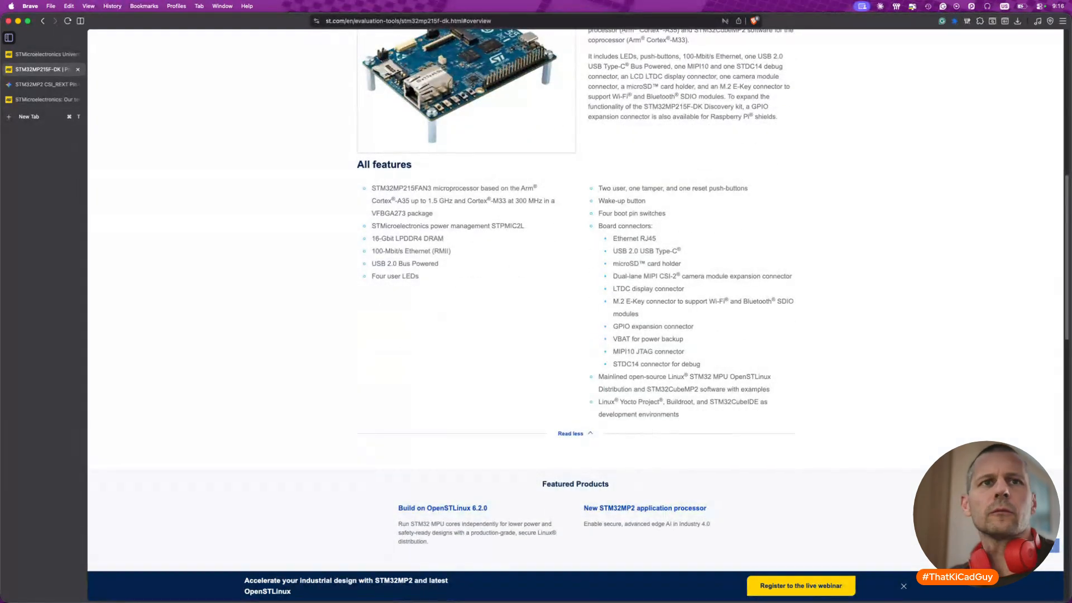
- Minimise the browser and examine the memory wiring in the STM32MP215-DK and STM32MP257F-EV1 schematics in Preview, checking the KiCad DDR3L symbol in between
{"action": "left_click", "coordinate": [18, 21]}
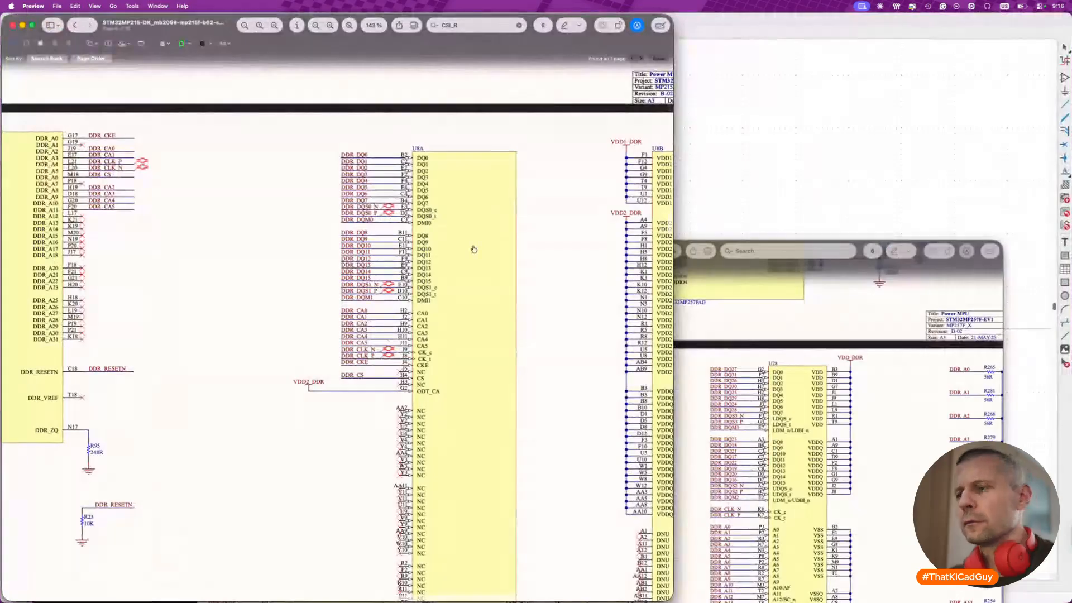
{"action": "left_click", "coordinate": [918, 198]}
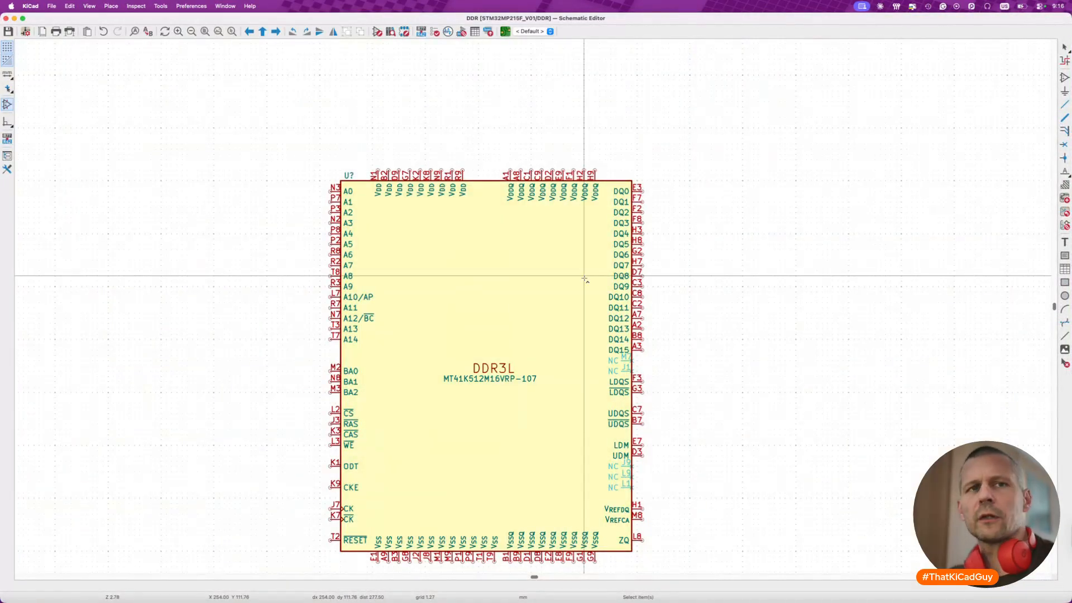
{"action": "key", "text": "super+Tab"}
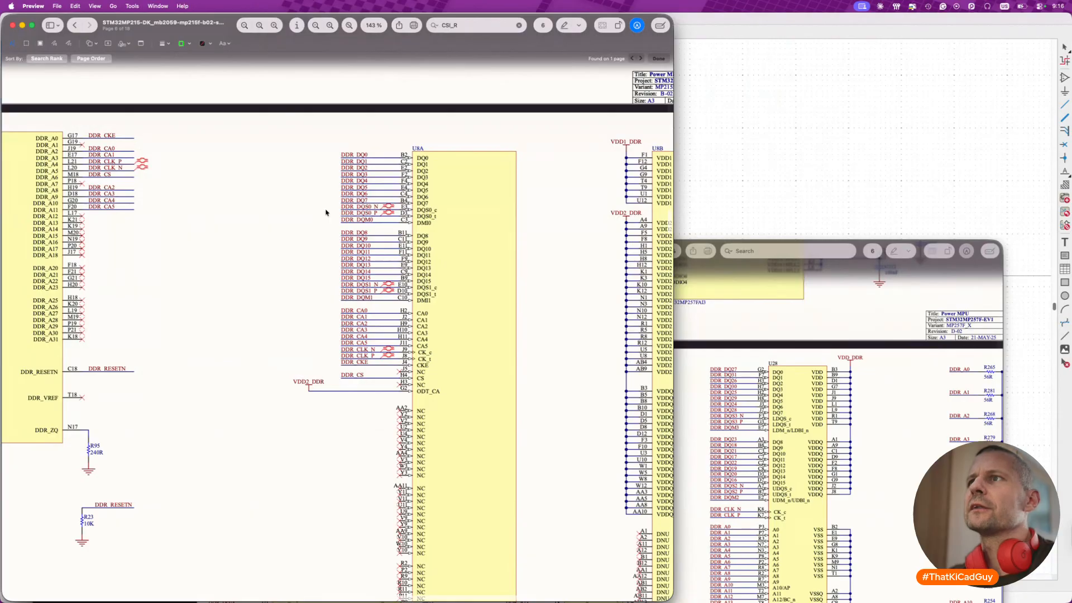
{"action": "scroll", "coordinate": [327, 212], "scroll_direction": "down", "scroll_amount": 2}
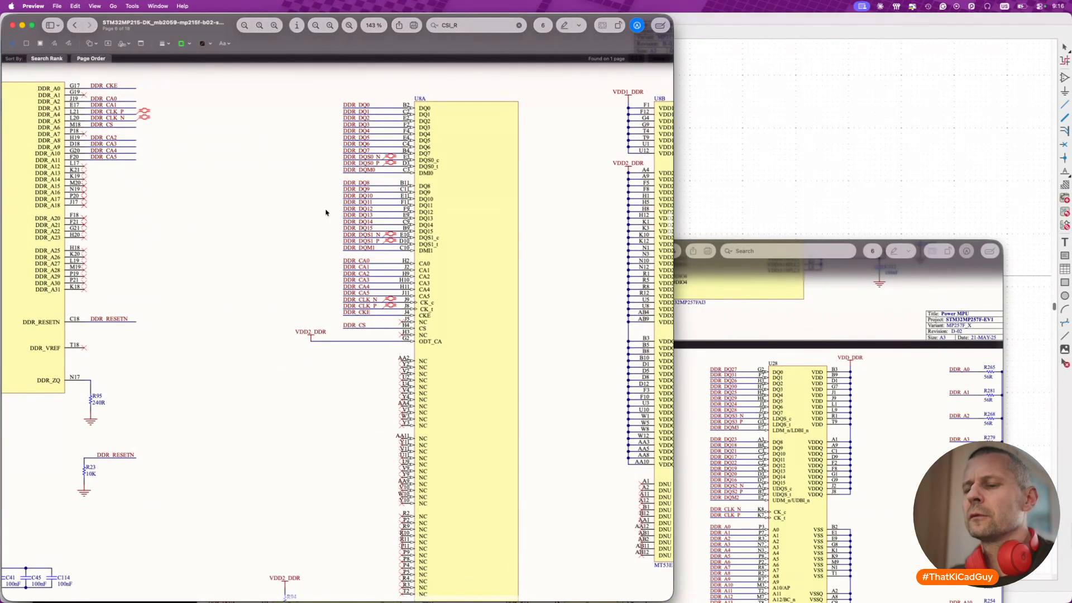
{"action": "key", "text": "super+grave"}
{"action": "left_click_drag", "start_coordinate": [440, 253], "coordinate": [395, 32]}
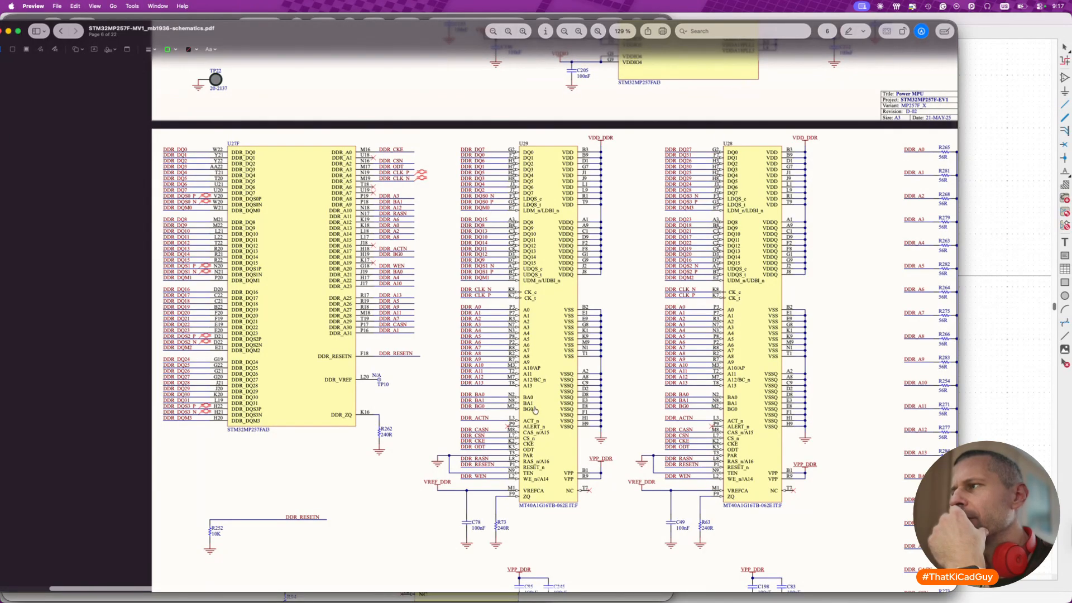
- Switch to the KiCad DDR sheet and compare the DDR3L symbol's pins with the signal labels on the old LPDDR4 symbol
{"action": "left_click", "coordinate": [983, 254]}
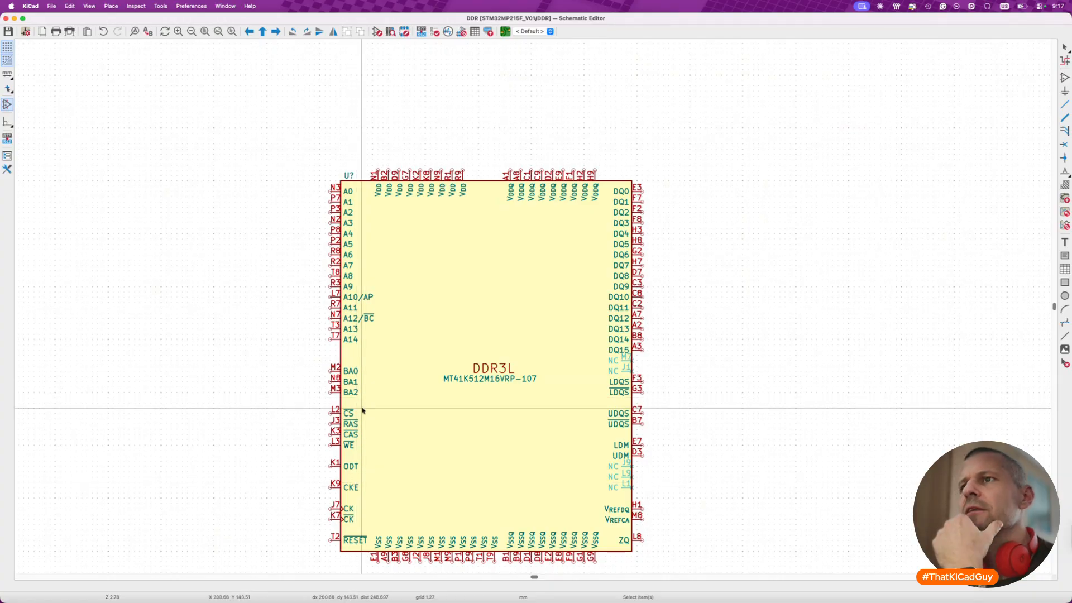
{"action": "scroll", "coordinate": [362, 410], "scroll_direction": "down", "scroll_amount": 5}
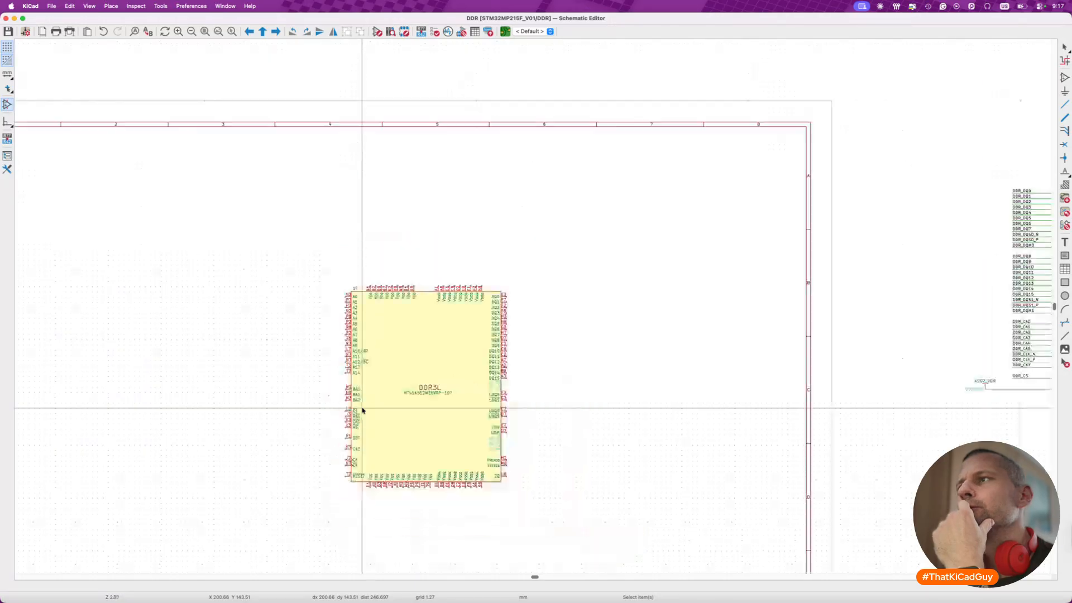
{"action": "scroll", "coordinate": [362, 411], "scroll_direction": "right", "scroll_amount": 5}
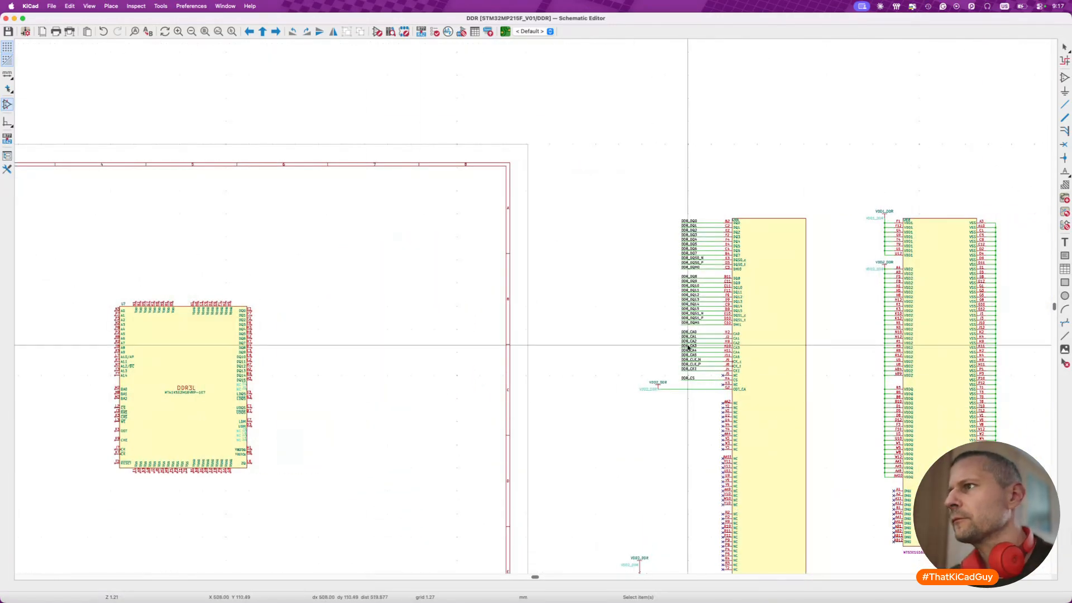
{"action": "scroll", "coordinate": [749, 346], "scroll_direction": "up", "scroll_amount": 5}
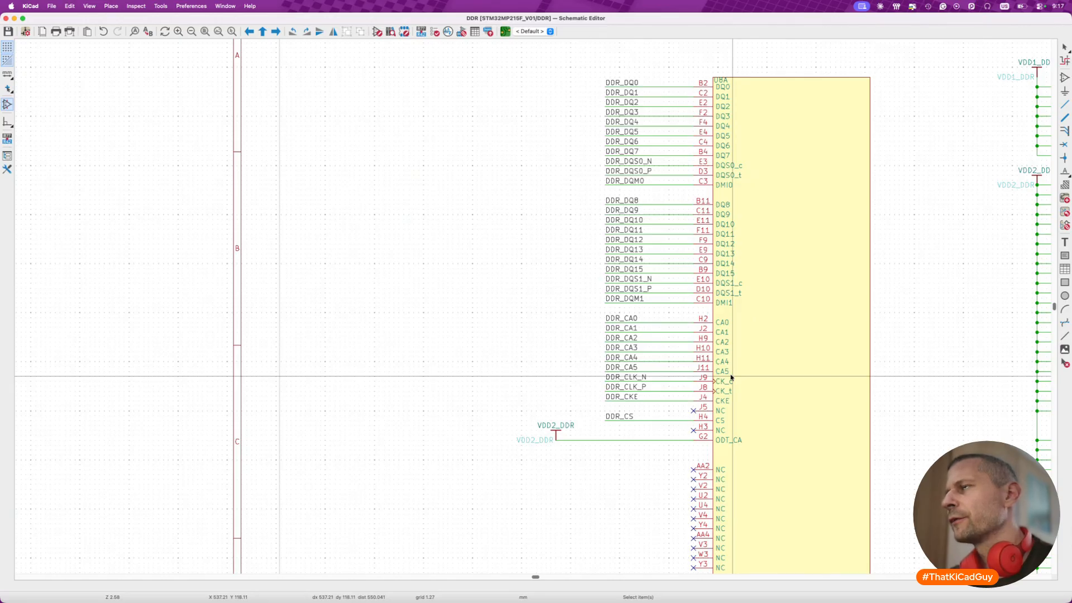
{"action": "scroll", "coordinate": [731, 377], "scroll_direction": "down", "scroll_amount": 2}
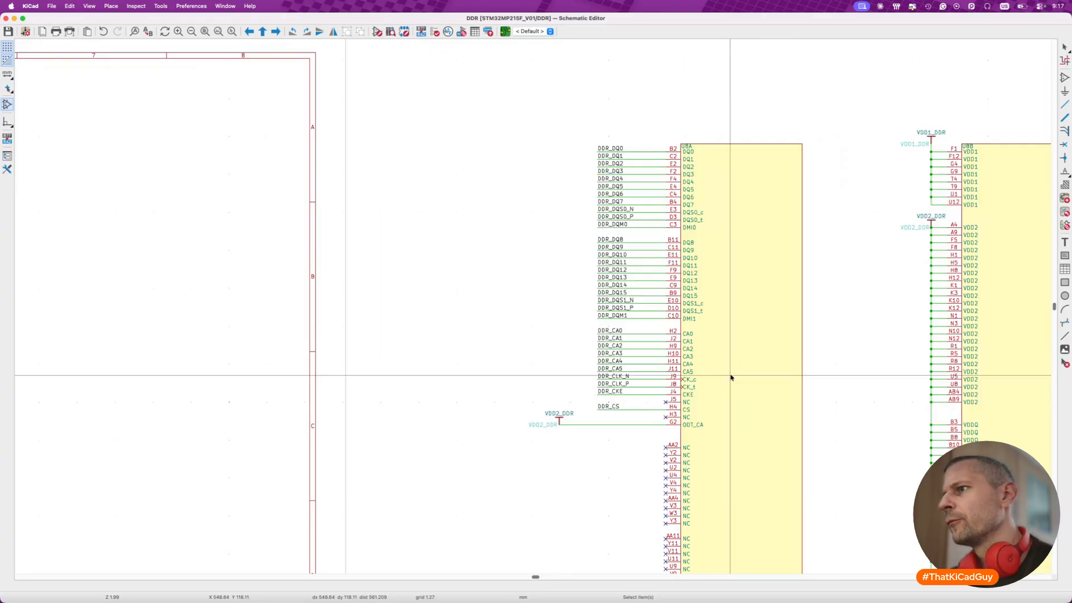
- Switch back to the Brave browser and search st.com for STM32MP215F, using the part number from the discovery kit page
{"action": "key", "text": "super+Tab"}
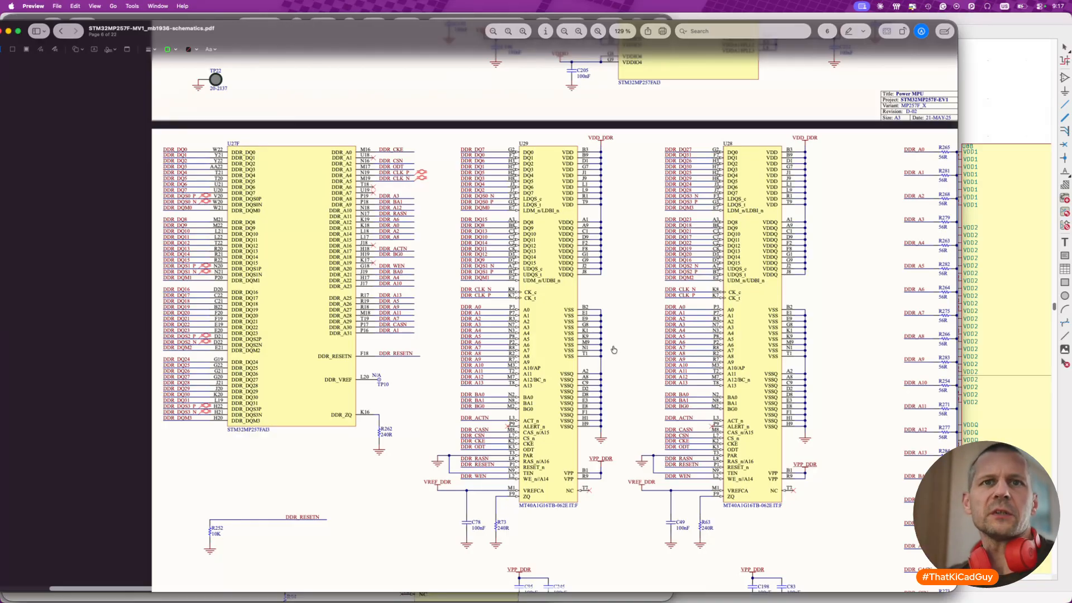
{"action": "key", "text": "super+Tab"}
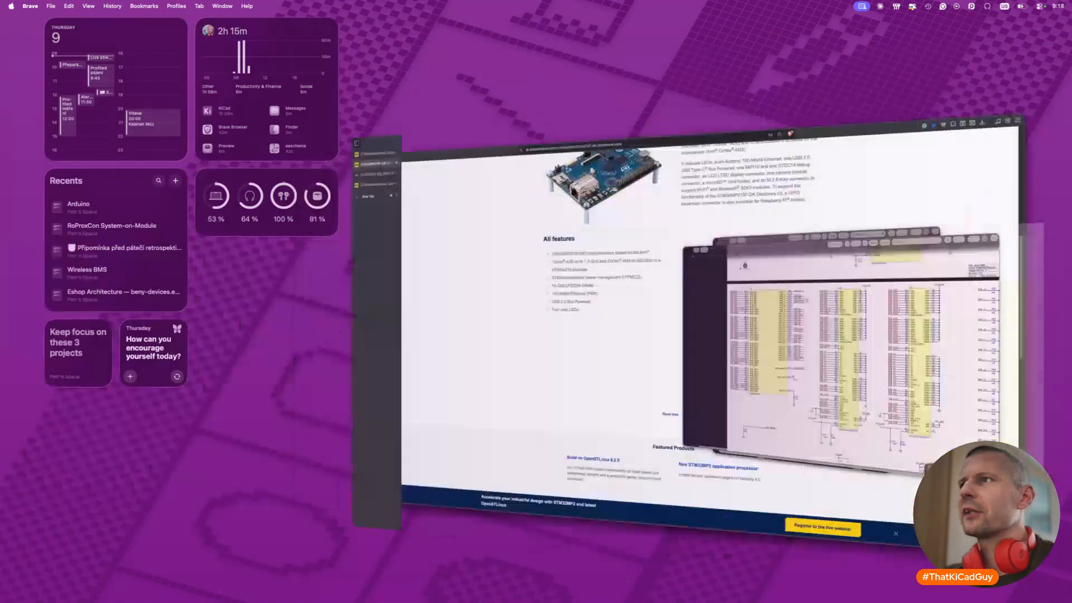
{"action": "scroll", "coordinate": [94, 349], "scroll_direction": "up", "scroll_amount": 3}
{"action": "scroll", "coordinate": [94, 349], "scroll_direction": "up", "scroll_amount": 4}
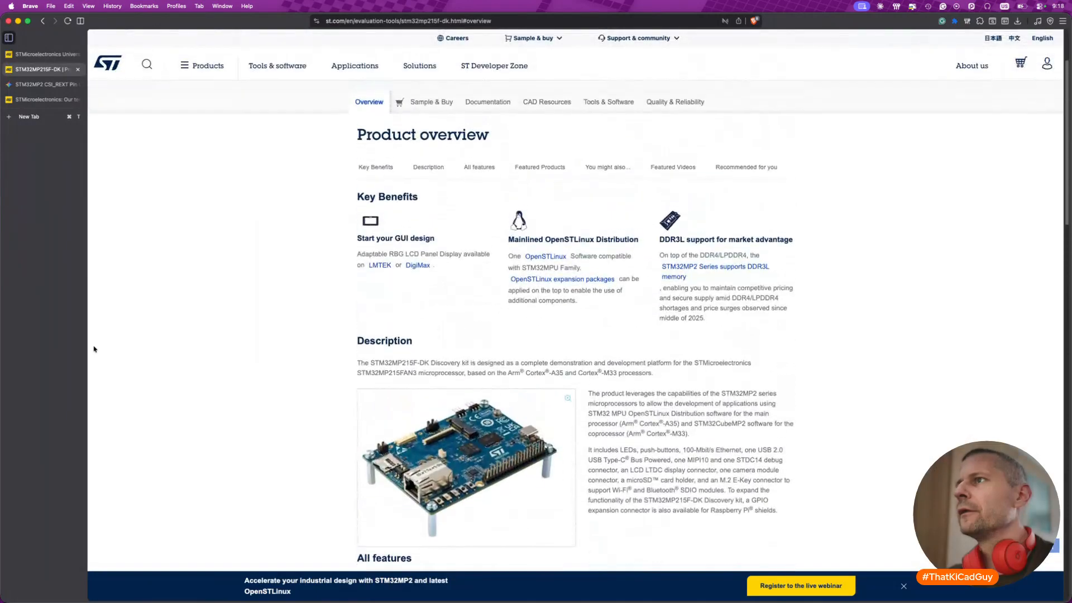
{"action": "scroll", "coordinate": [572, 364], "scroll_direction": "up", "scroll_amount": 2}
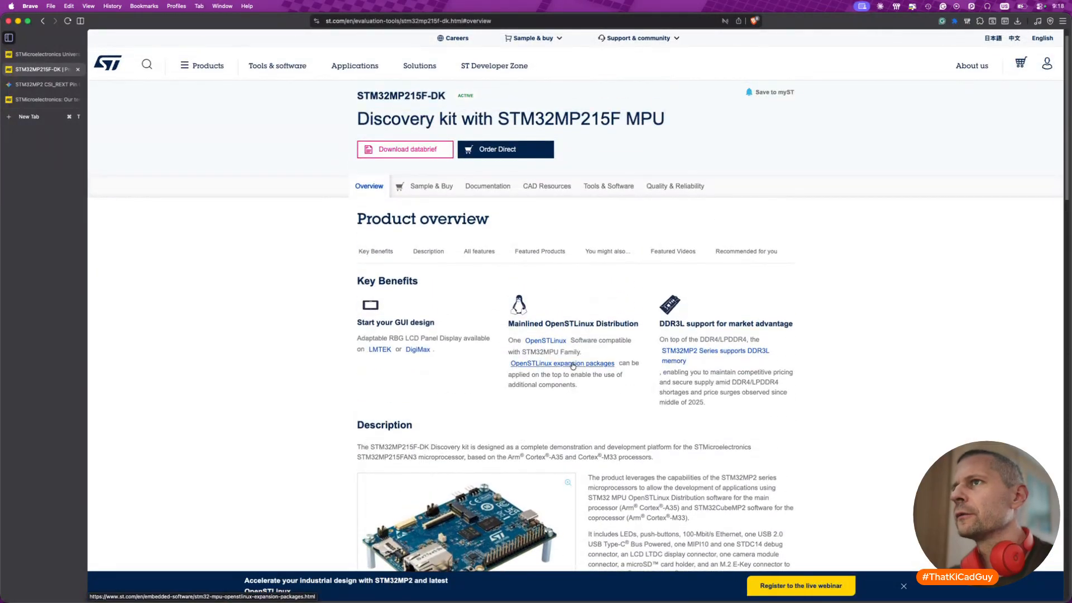
{"action": "scroll", "coordinate": [572, 366], "scroll_direction": "up", "scroll_amount": 1}
{"action": "left_click_drag", "start_coordinate": [358, 114], "coordinate": [428, 113]}
{"action": "key", "text": "super+c"}
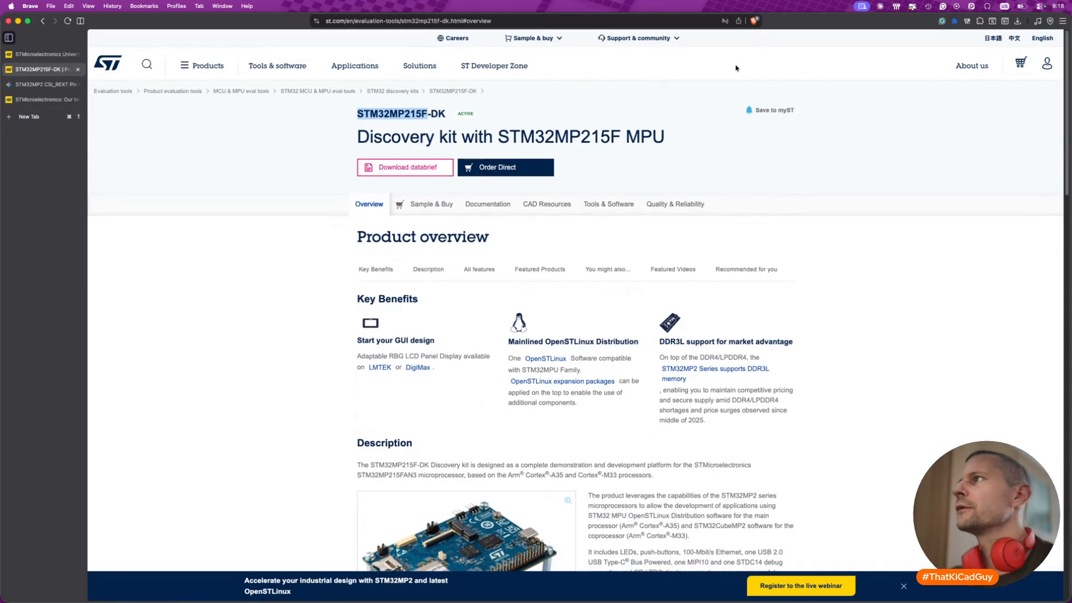
{"action": "left_click", "coordinate": [147, 66]}
{"action": "key", "text": "super+v"}
{"action": "key", "text": "Return"}
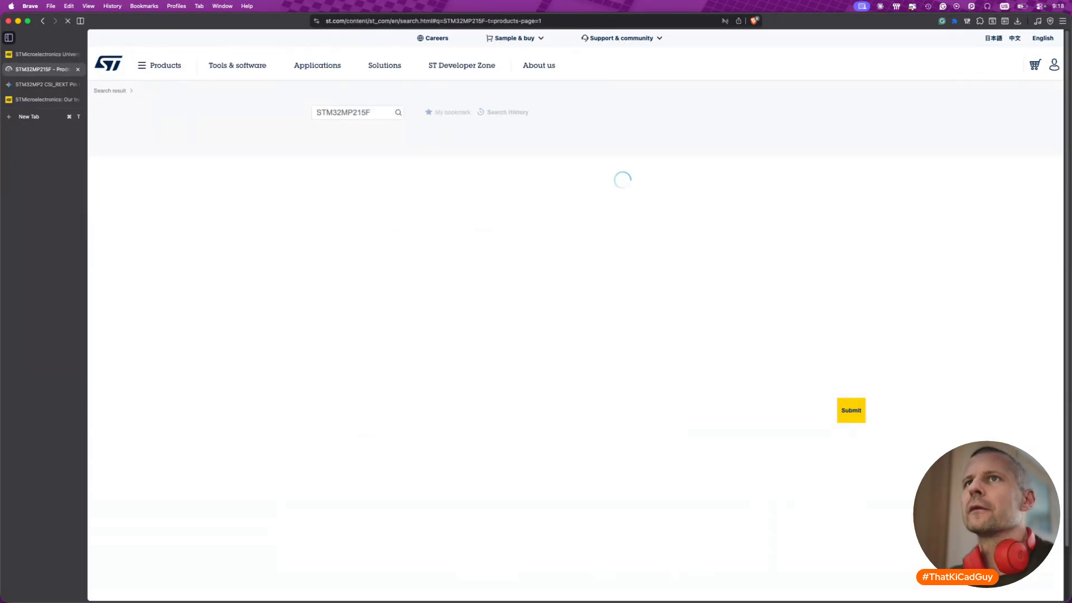
- Open the STM32MP215F product page and expand the application notes list in its documentation
{"action": "left_click", "coordinate": [268, 230]}
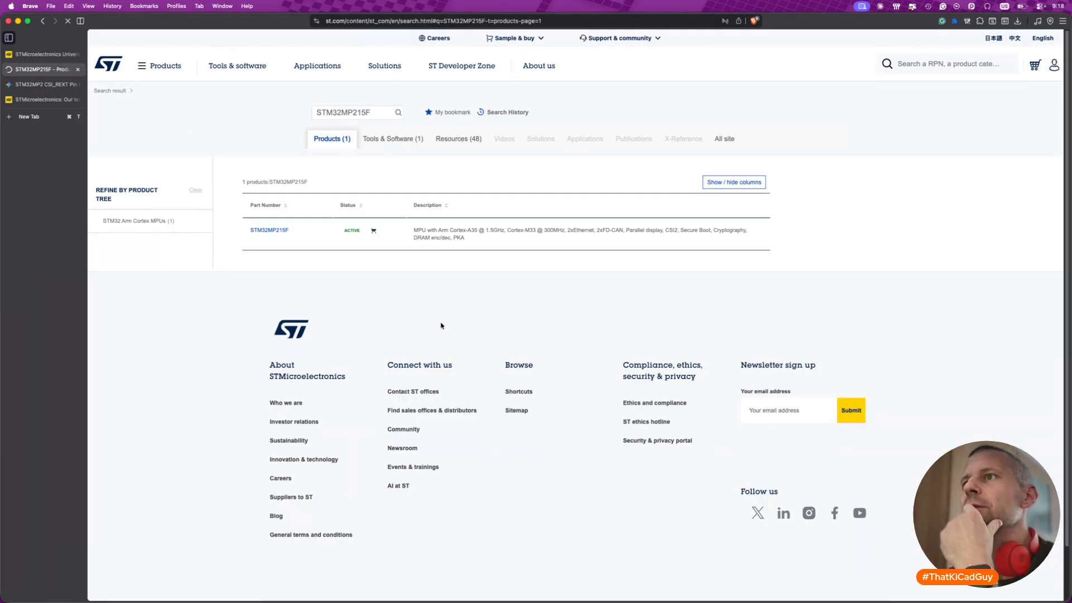
{"action": "left_click", "coordinate": [282, 231]}
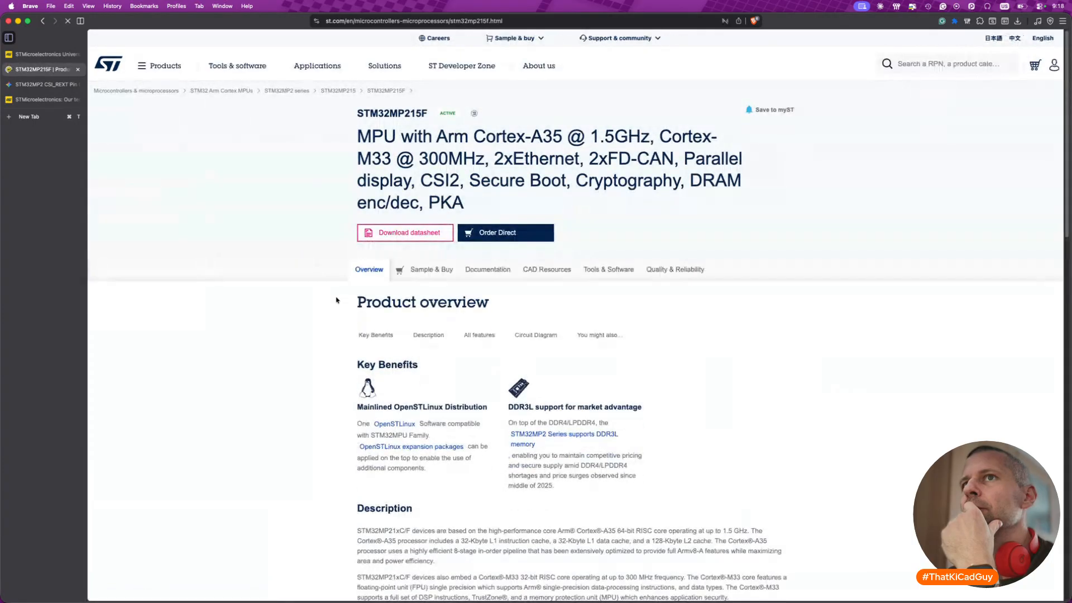
{"action": "scroll", "coordinate": [429, 380], "scroll_direction": "down", "scroll_amount": 3}
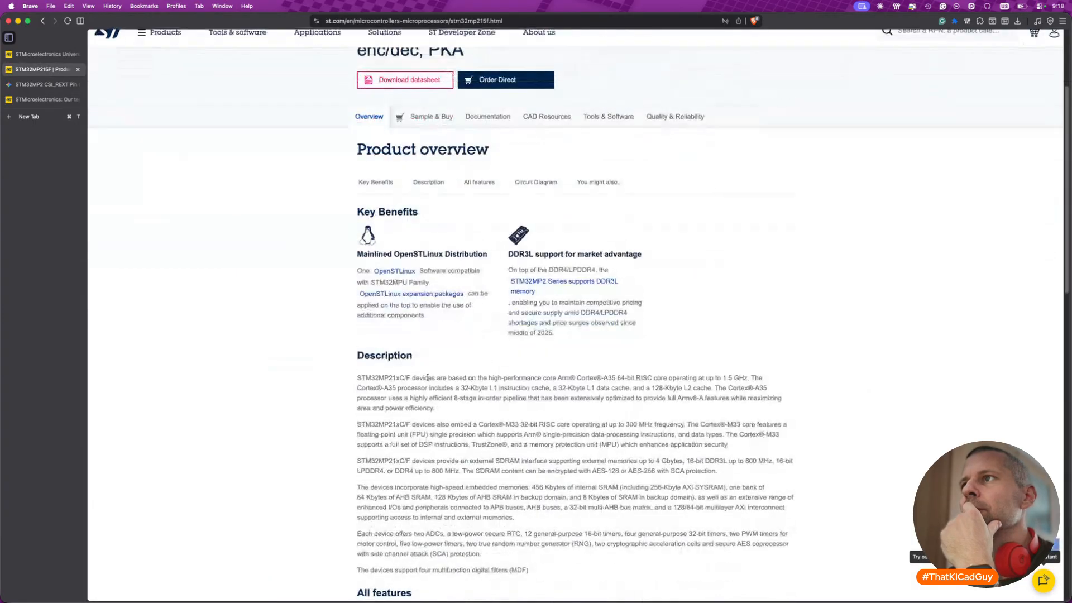
{"action": "left_click", "coordinate": [484, 117]}
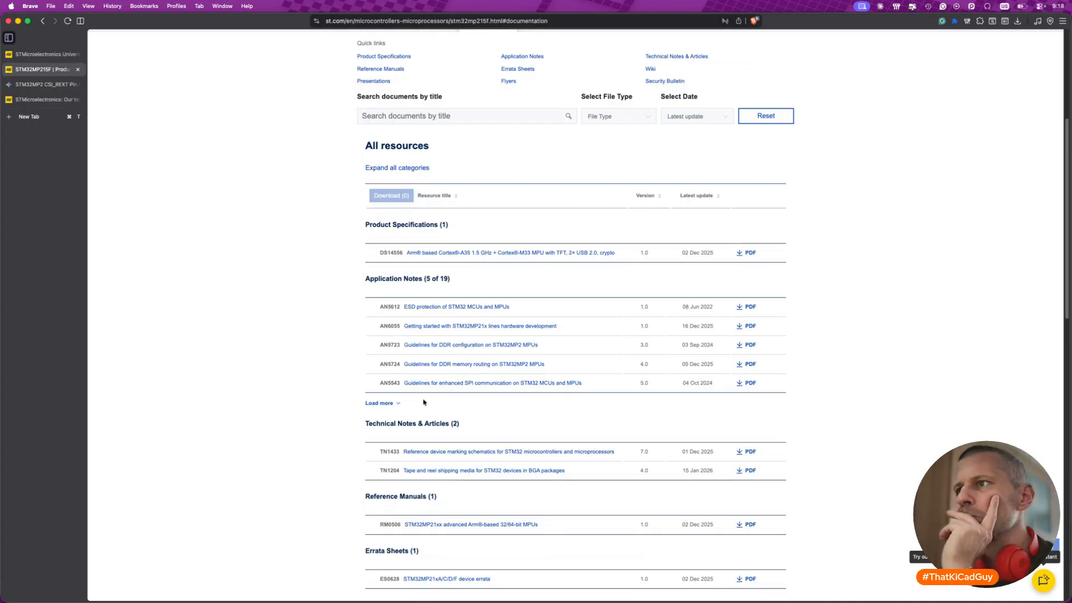
{"action": "left_click", "coordinate": [386, 403]}
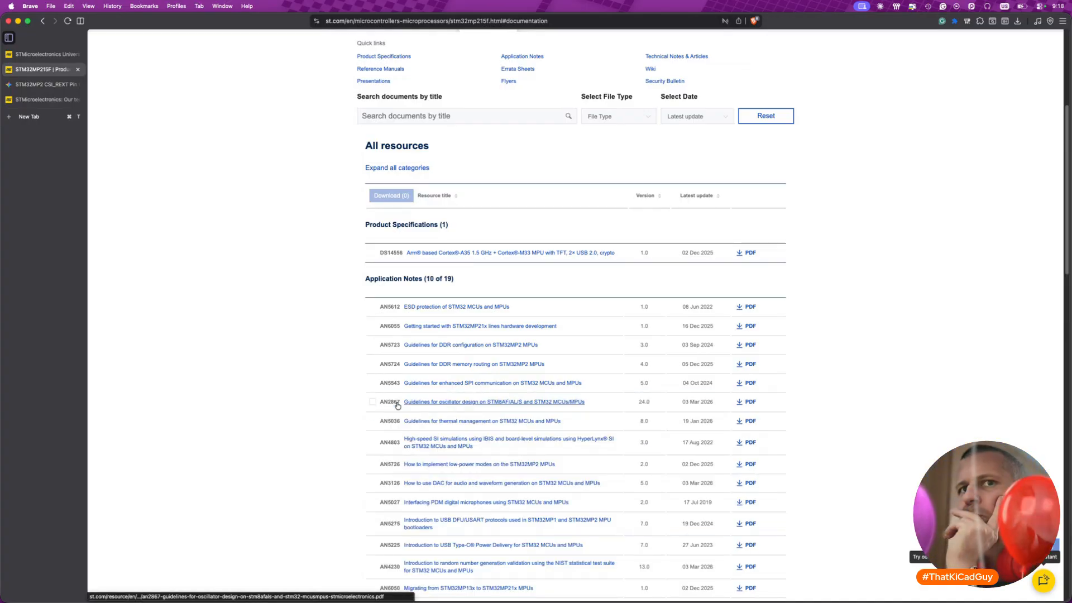
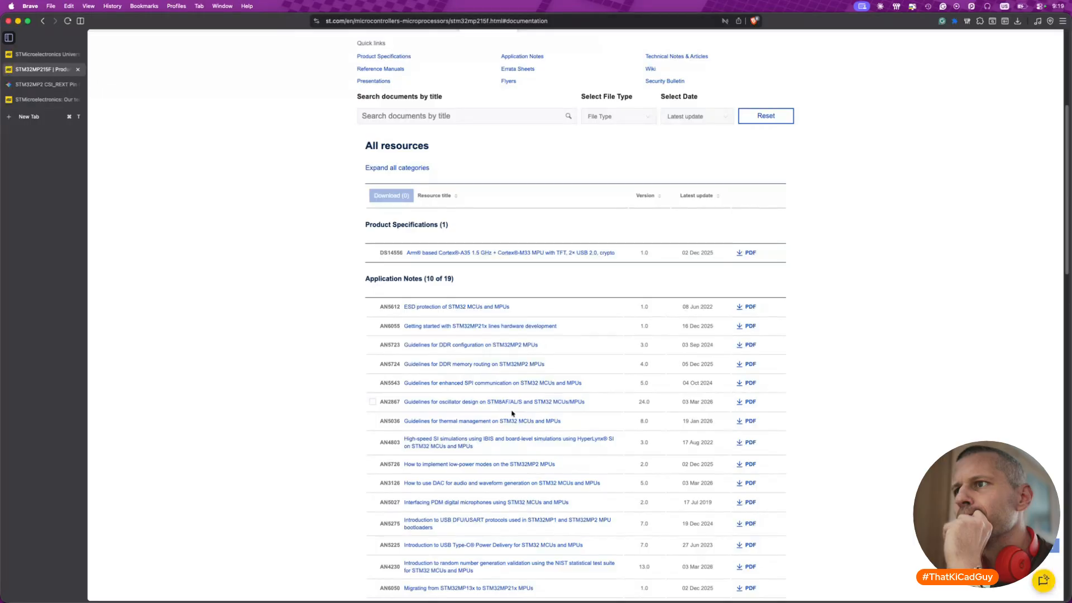
- Open application note AN5723, Guidelines for DDR configuration on STM32MP2 MPUs, from the STM32MP215F application notes list
{"action": "right_click", "coordinate": [515, 348]}
{"action": "left_click", "coordinate": [411, 354]}
{"action": "left_click", "coordinate": [447, 347]}
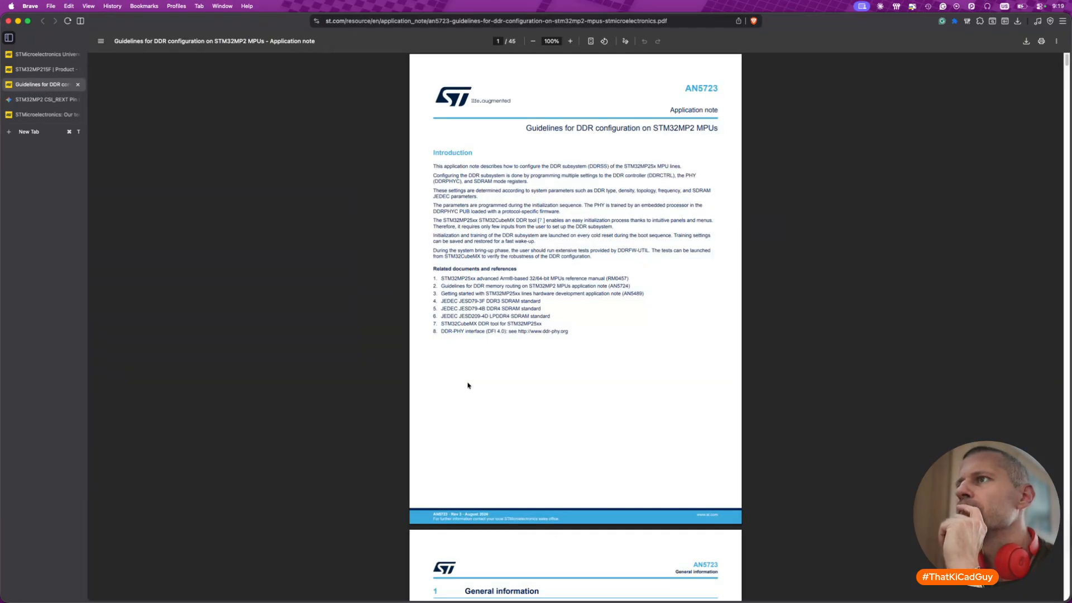
- Read the Overview section of AN5723, covering the DDR subsystem and DDRPHYC diagrams, the initialization flow and the training hardware
{"action": "scroll", "coordinate": [468, 385], "scroll_direction": "down", "scroll_amount": 10}
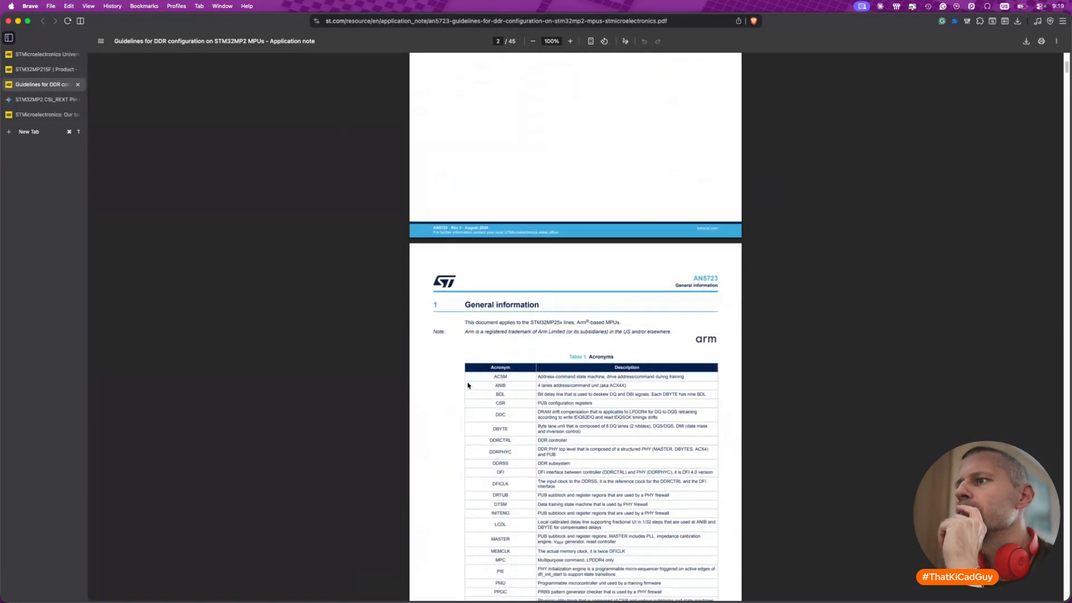
{"action": "scroll", "coordinate": [534, 431], "scroll_direction": "up", "scroll_amount": 2, "text": "ctrl"}
{"action": "scroll", "coordinate": [533, 431], "scroll_direction": "up", "scroll_amount": 2, "text": "ctrl"}
{"action": "scroll", "coordinate": [534, 430], "scroll_direction": "down", "scroll_amount": 10}
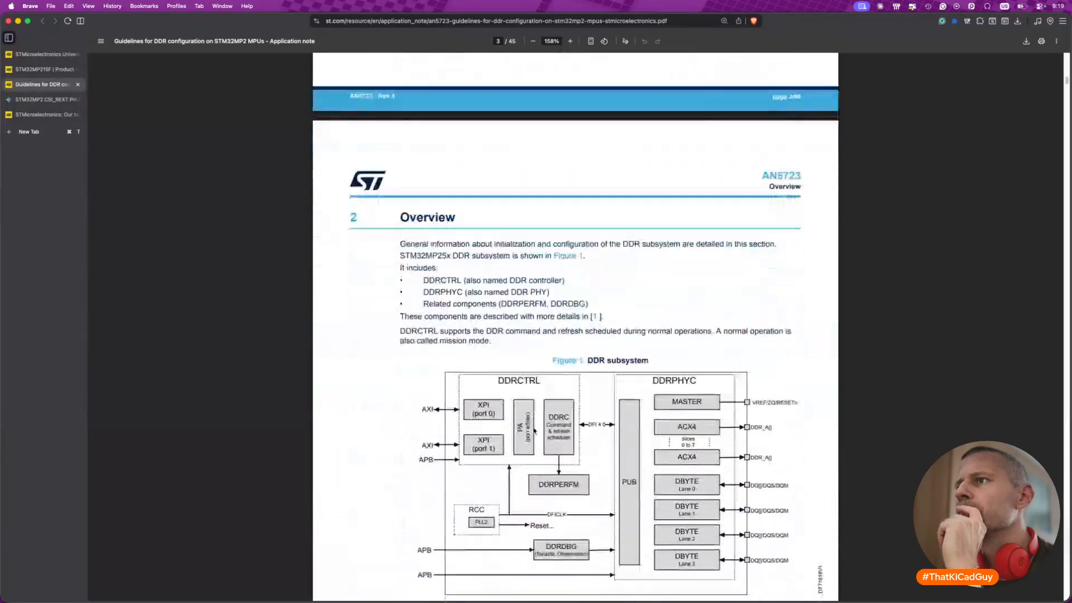
{"action": "scroll", "coordinate": [535, 430], "scroll_direction": "up", "scroll_amount": 2}
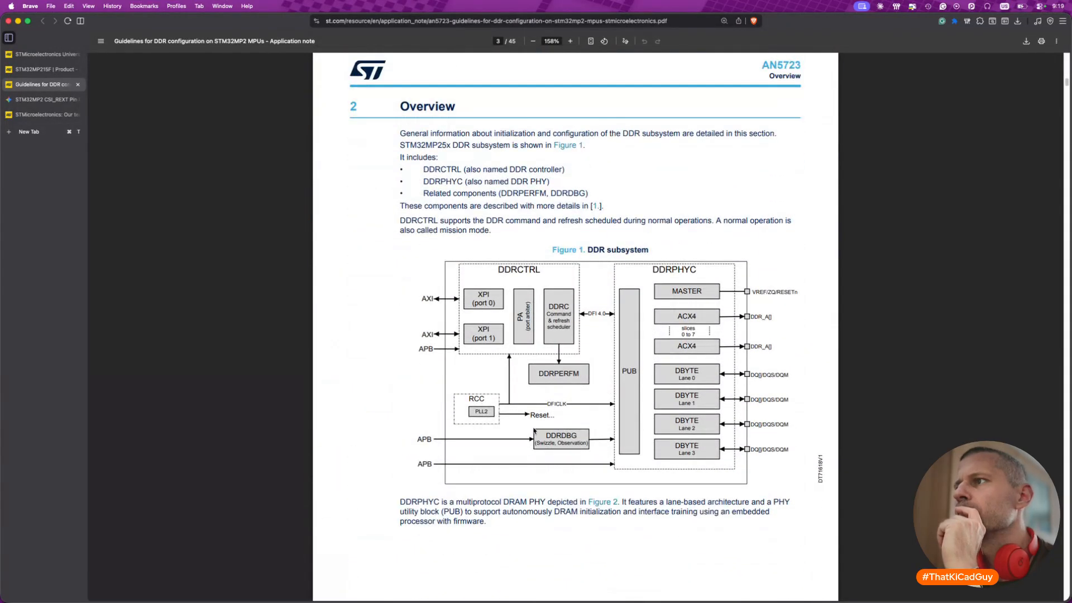
{"action": "scroll", "coordinate": [535, 430], "scroll_direction": "down", "scroll_amount": 10}
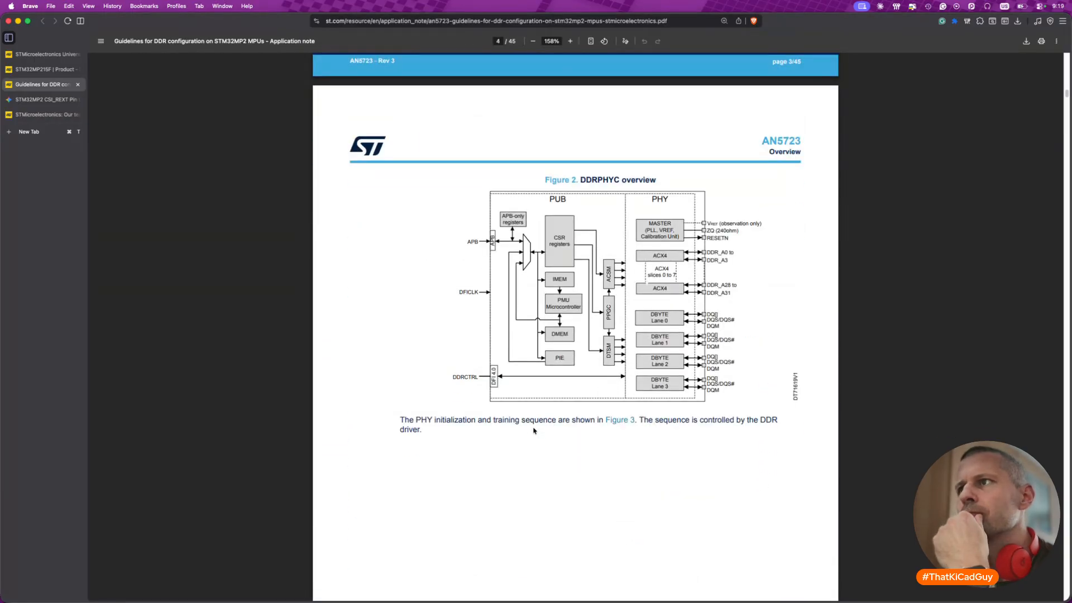
{"action": "scroll", "coordinate": [535, 431], "scroll_direction": "down", "scroll_amount": 8}
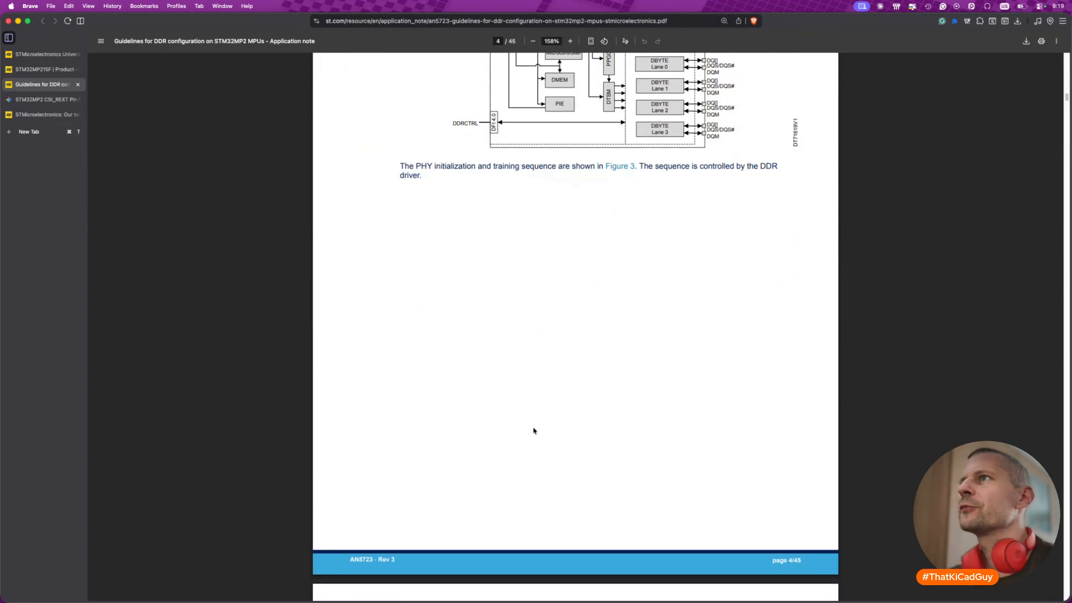
{"action": "scroll", "coordinate": [534, 430], "scroll_direction": "down", "scroll_amount": 10}
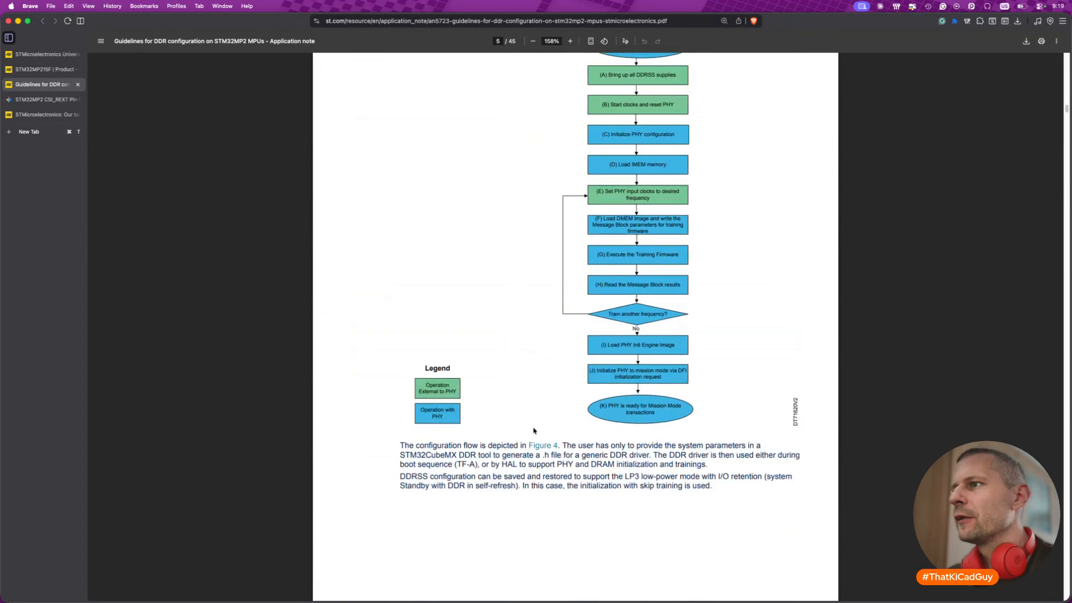
{"action": "scroll", "coordinate": [534, 431], "scroll_direction": "down", "scroll_amount": 8}
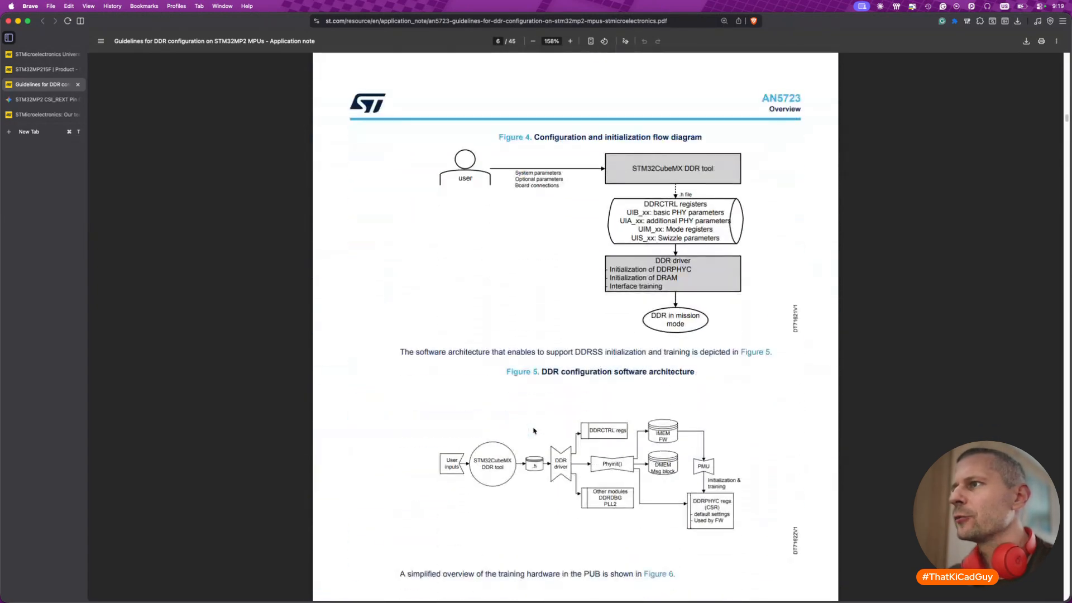
{"action": "scroll", "coordinate": [534, 430], "scroll_direction": "down", "scroll_amount": 10}
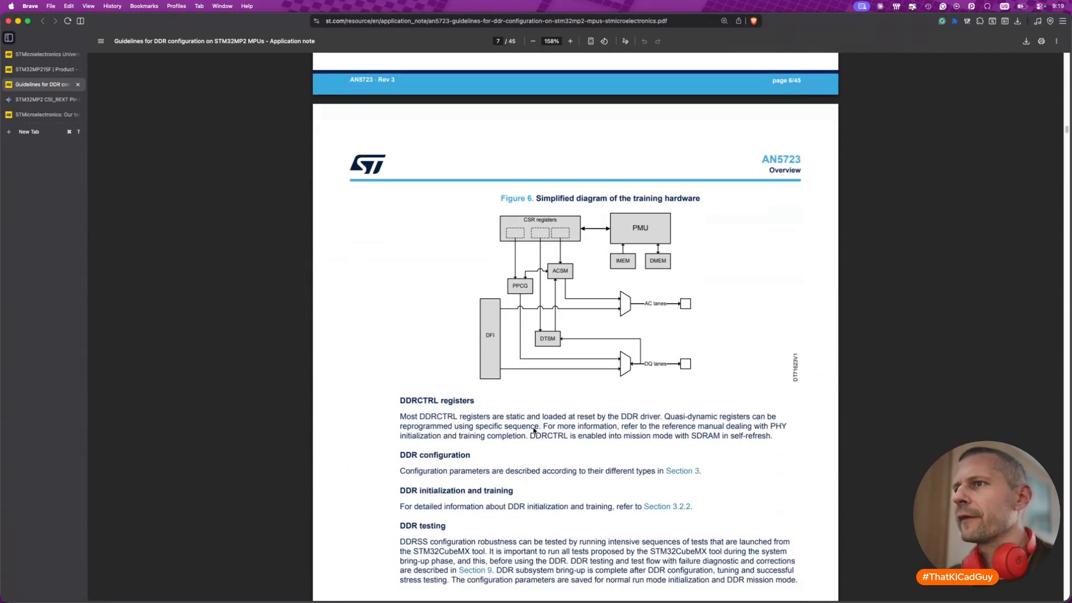
{"action": "scroll", "coordinate": [535, 431], "scroll_direction": "down", "scroll_amount": 4}
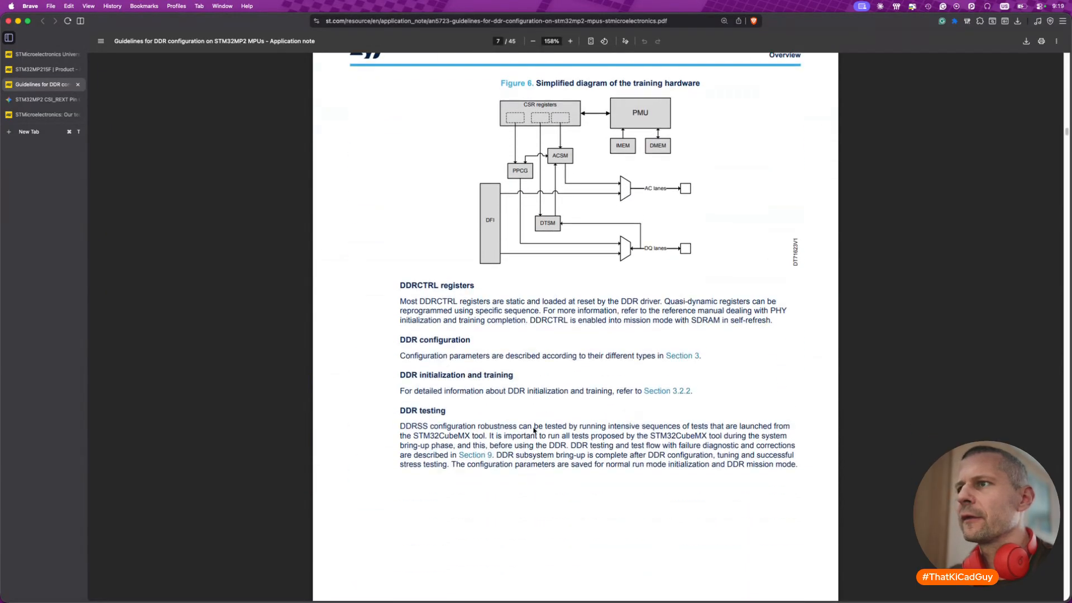
- Skim the system parameters, low-power features and DDRCTRL parameters in sections 3 to 5 of AN5723
{"action": "scroll", "coordinate": [535, 431], "scroll_direction": "down", "scroll_amount": 20}
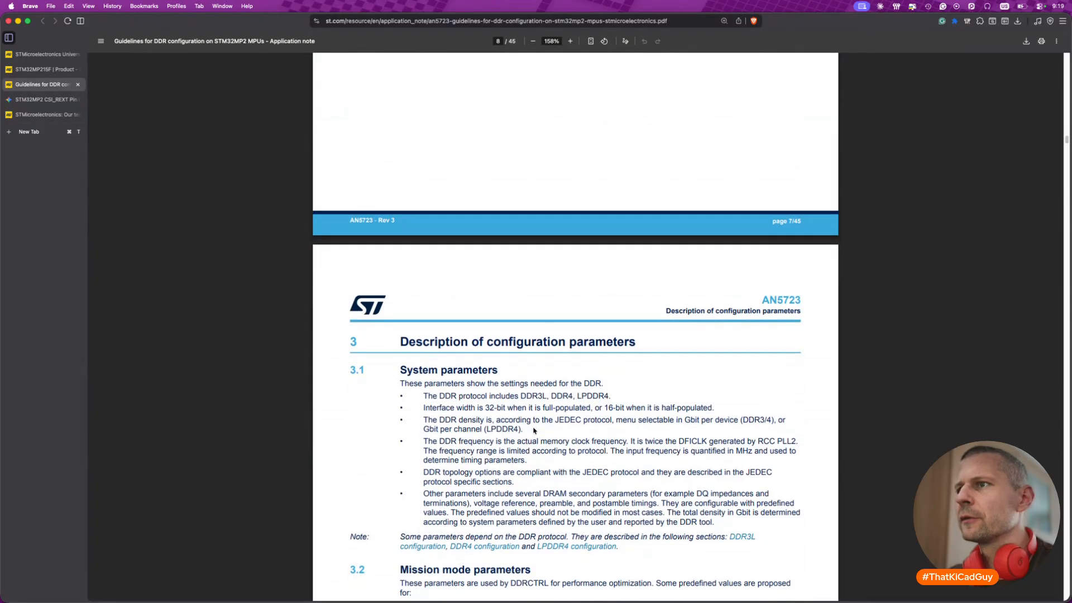
{"action": "scroll", "coordinate": [534, 430], "scroll_direction": "down", "scroll_amount": 2}
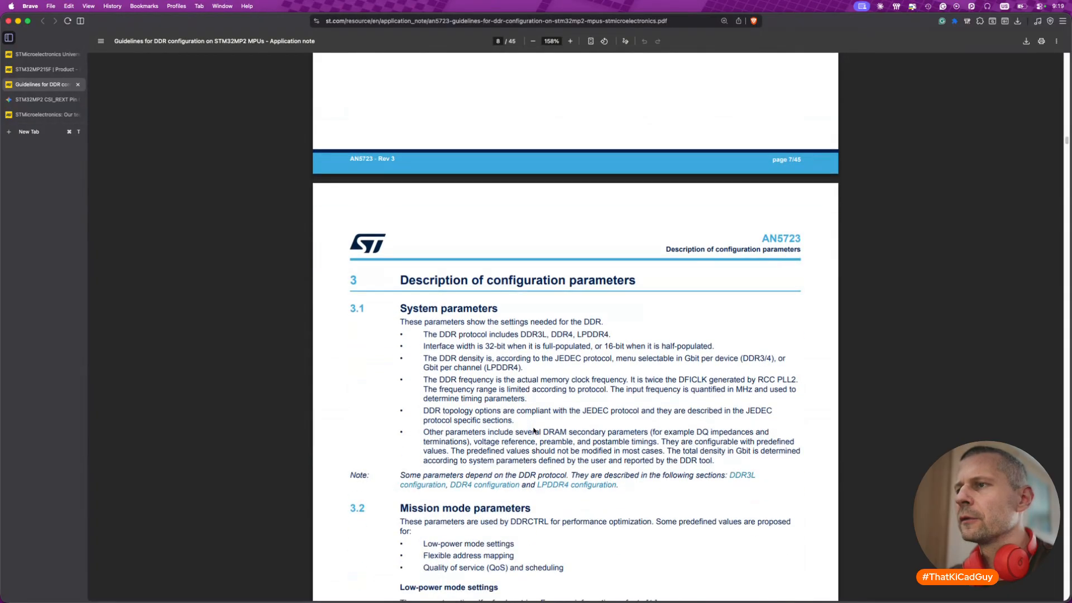
{"action": "scroll", "coordinate": [534, 431], "scroll_direction": "down", "scroll_amount": 6}
{"action": "scroll", "coordinate": [534, 431], "scroll_direction": "down", "scroll_amount": 20}
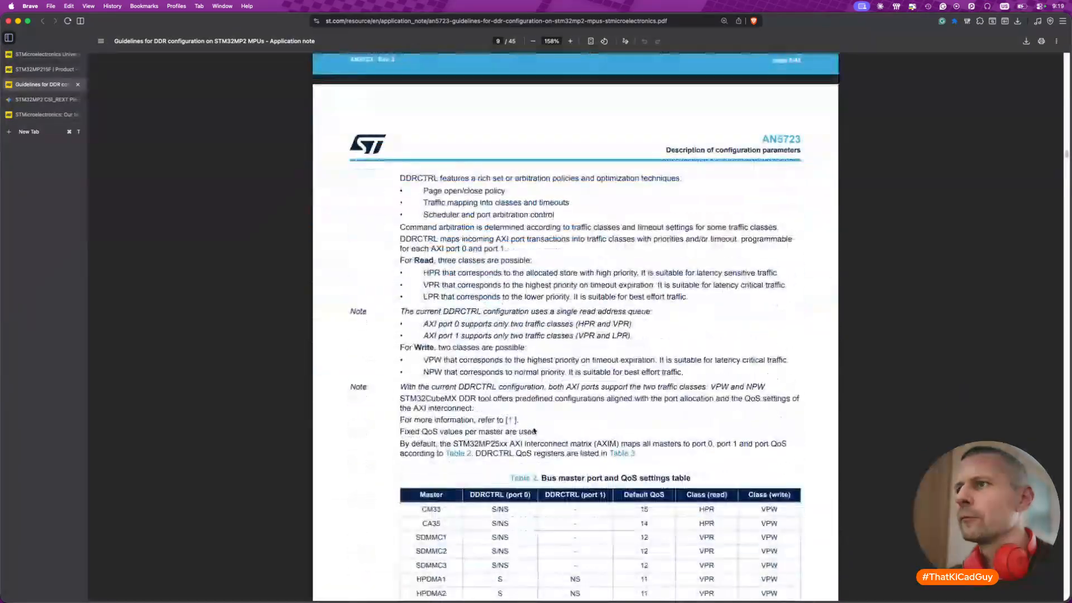
{"action": "scroll", "coordinate": [535, 431], "scroll_direction": "down", "scroll_amount": 8}
{"action": "scroll", "coordinate": [534, 431], "scroll_direction": "down", "scroll_amount": 20}
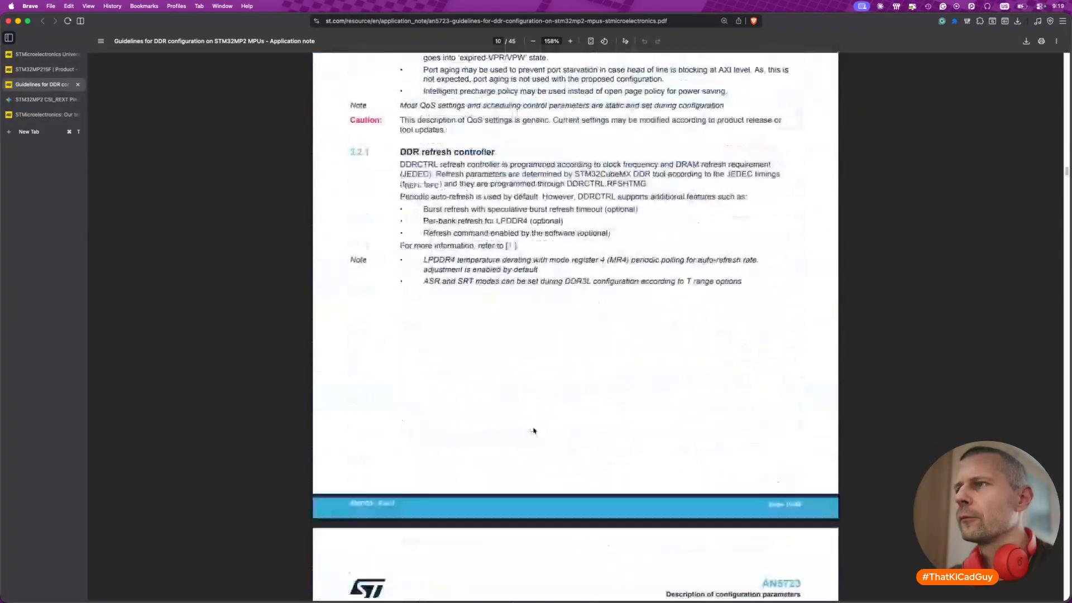
{"action": "scroll", "coordinate": [535, 431], "scroll_direction": "down", "scroll_amount": 20}
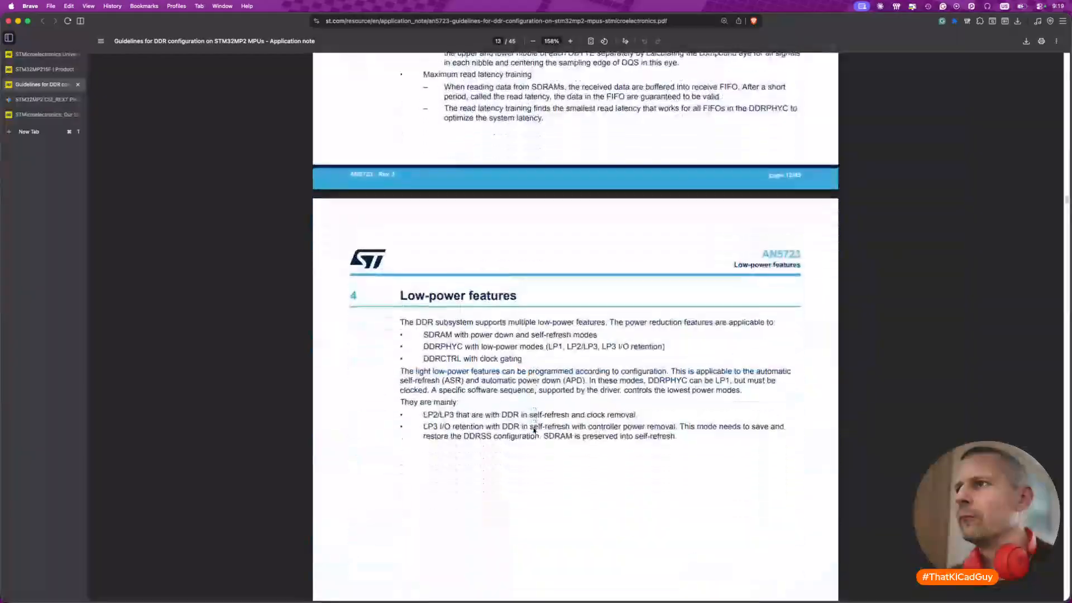
{"action": "scroll", "coordinate": [535, 431], "scroll_direction": "down", "scroll_amount": 5}
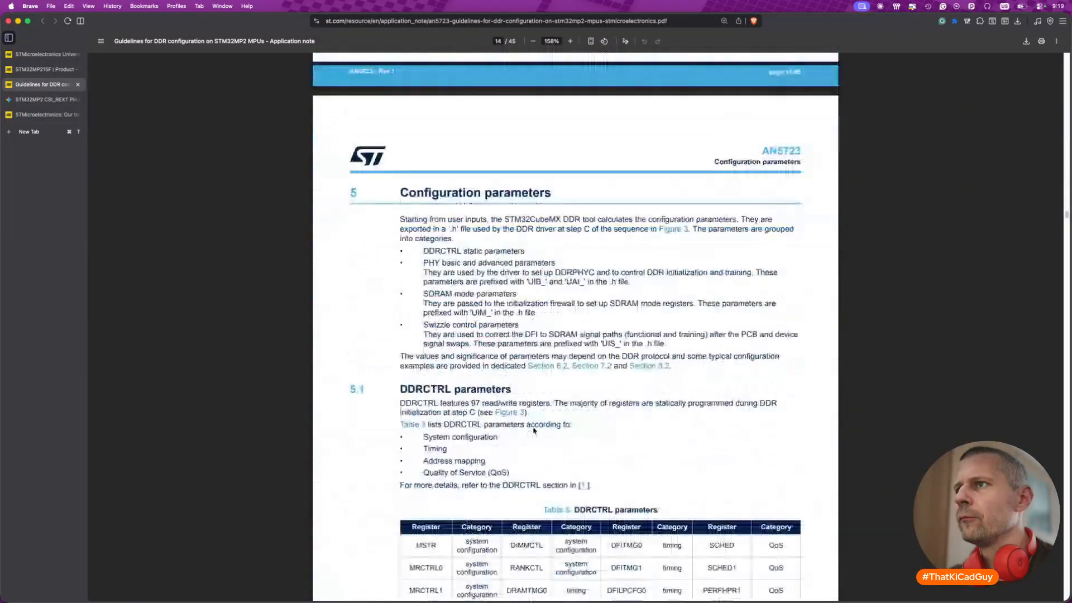
{"action": "scroll", "coordinate": [534, 431], "scroll_direction": "down", "scroll_amount": 5}
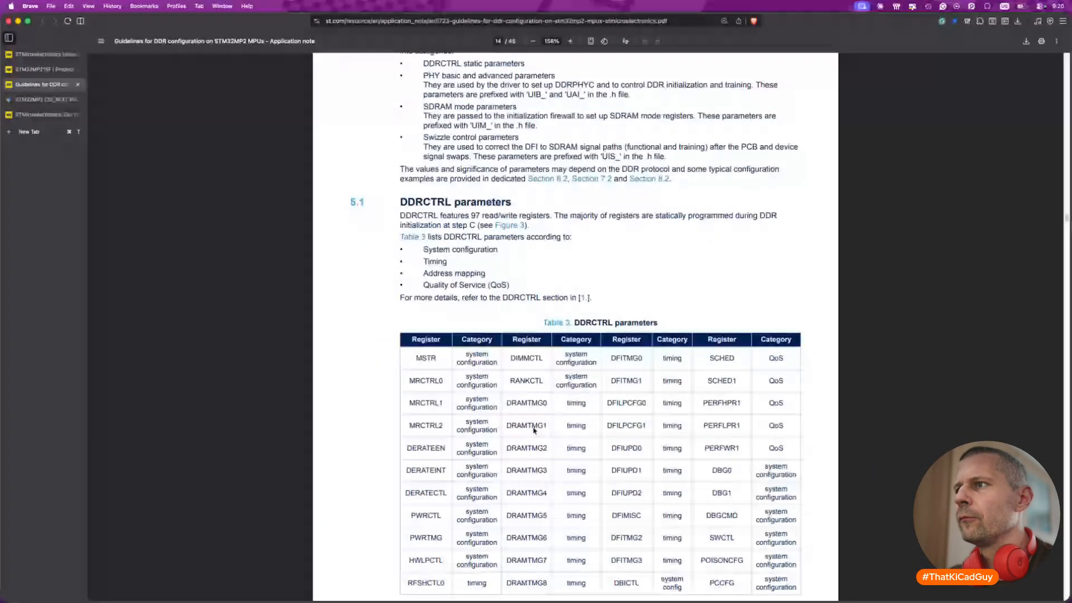
- Examine the swizzle control parameters in section 5.4 and the AC pin mapping by protocol in Table 7
{"action": "scroll", "coordinate": [534, 430], "scroll_direction": "down", "scroll_amount": 20}
{"action": "scroll", "coordinate": [534, 430], "scroll_direction": "down", "scroll_amount": 20}
{"action": "scroll", "coordinate": [534, 431], "scroll_direction": "down", "scroll_amount": 20}
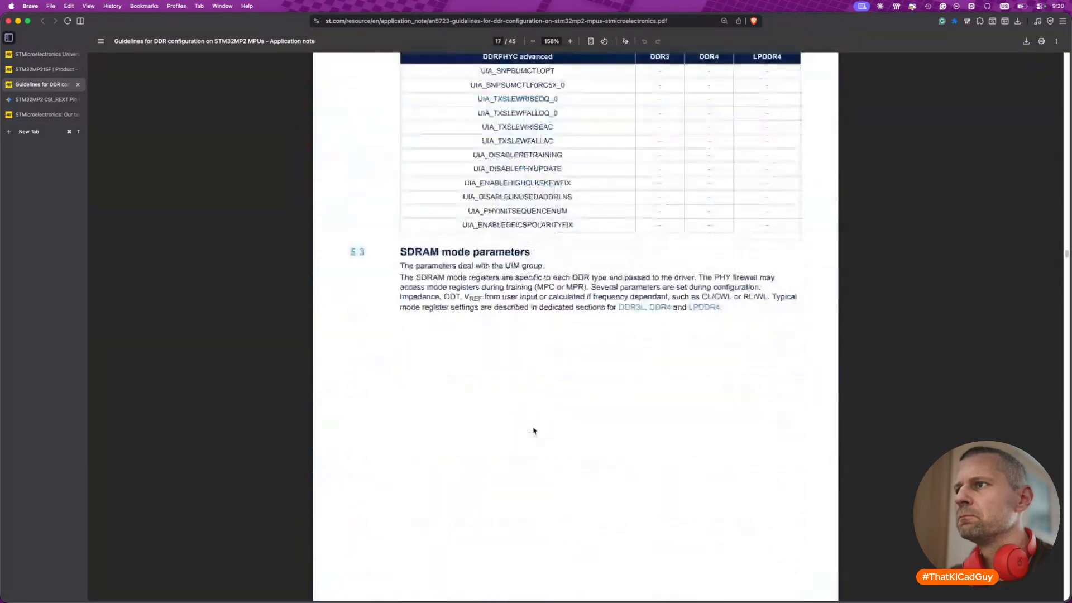
{"action": "scroll", "coordinate": [535, 431], "scroll_direction": "down", "scroll_amount": 10}
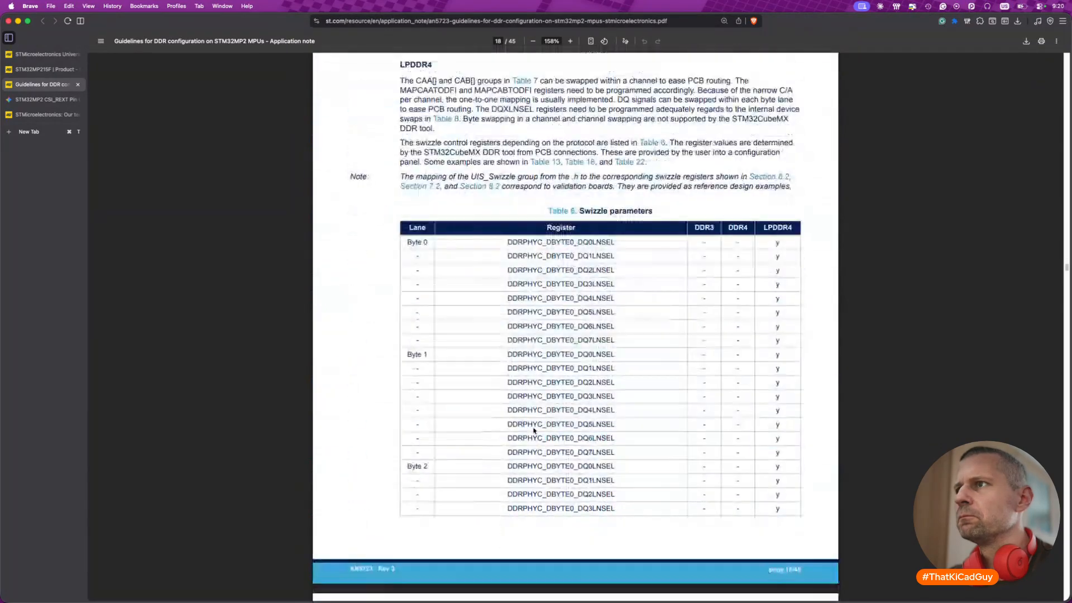
{"action": "scroll", "coordinate": [534, 431], "scroll_direction": "up", "scroll_amount": 8}
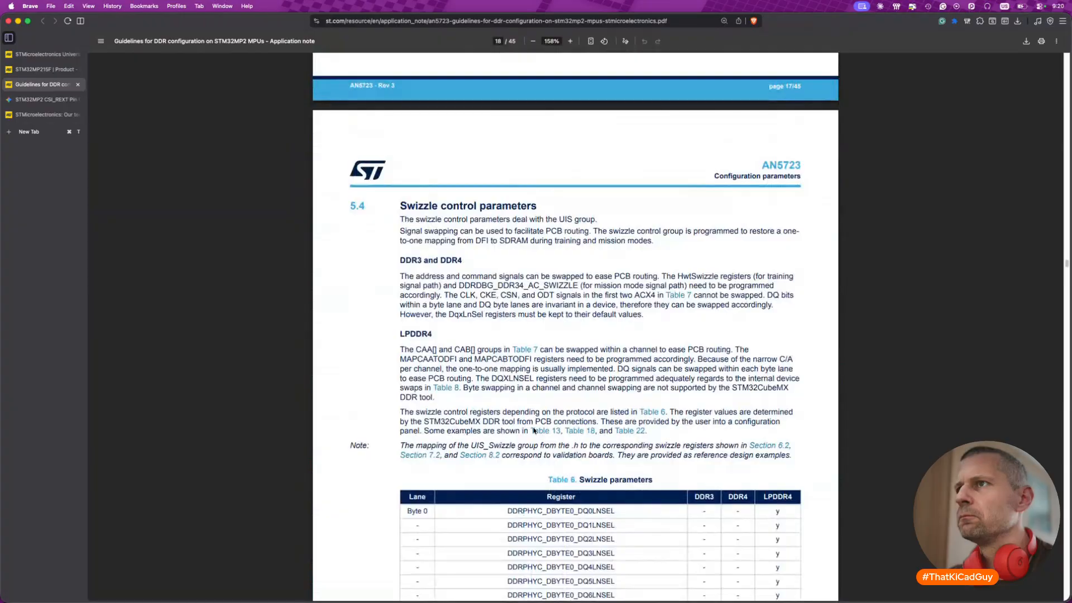
{"action": "scroll", "coordinate": [535, 431], "scroll_direction": "down", "scroll_amount": 20}
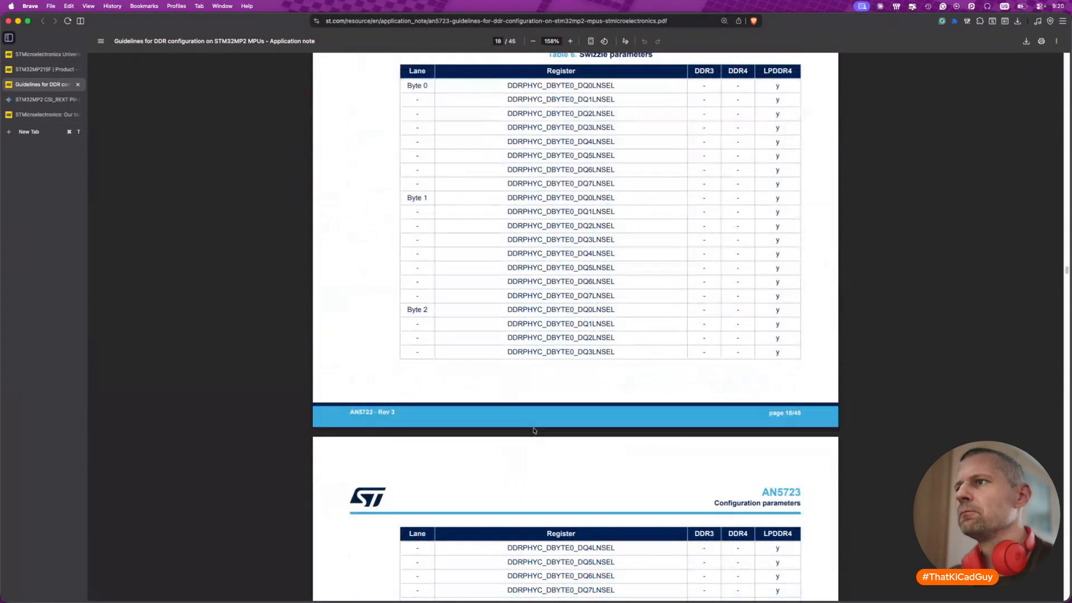
{"action": "scroll", "coordinate": [534, 431], "scroll_direction": "down", "scroll_amount": 20}
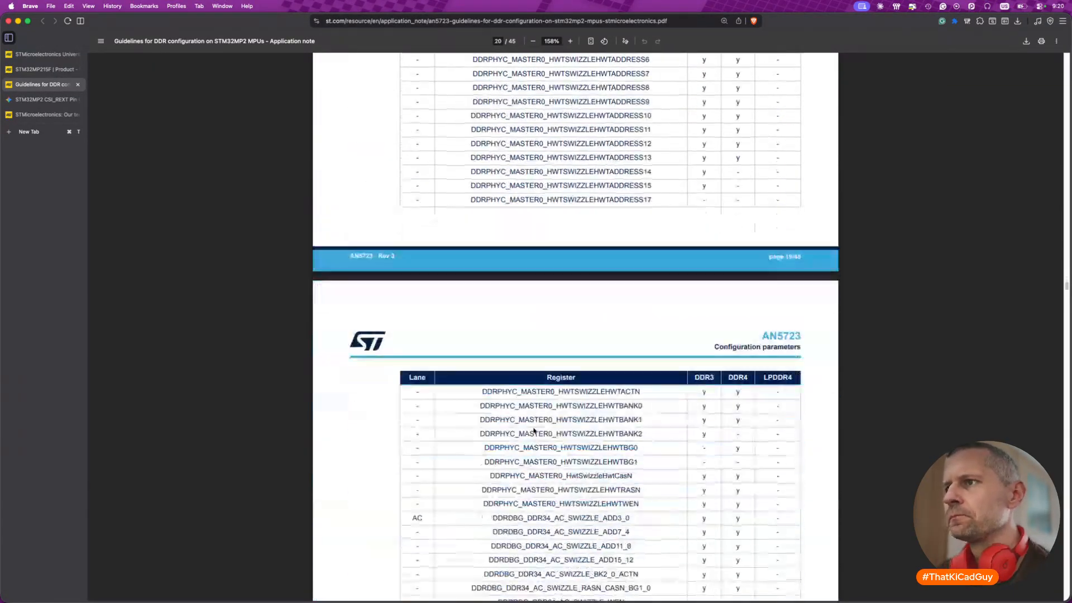
{"action": "scroll", "coordinate": [534, 431], "scroll_direction": "up", "scroll_amount": 11}
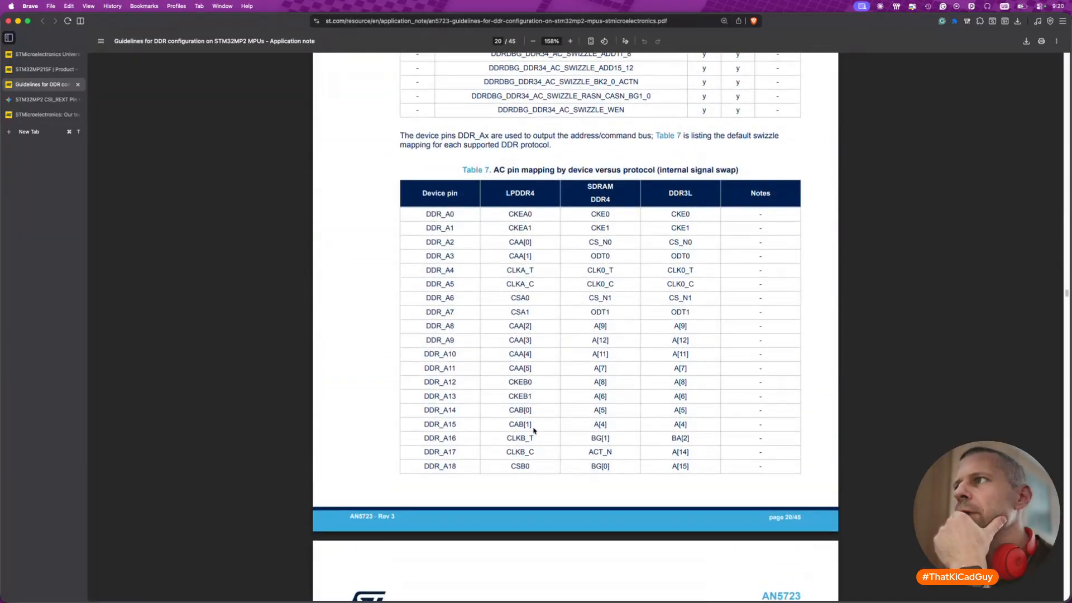
- Read the general considerations about DDR3L and the DDR3L configuration example in section 6
{"action": "scroll", "coordinate": [534, 431], "scroll_direction": "down", "scroll_amount": 20}
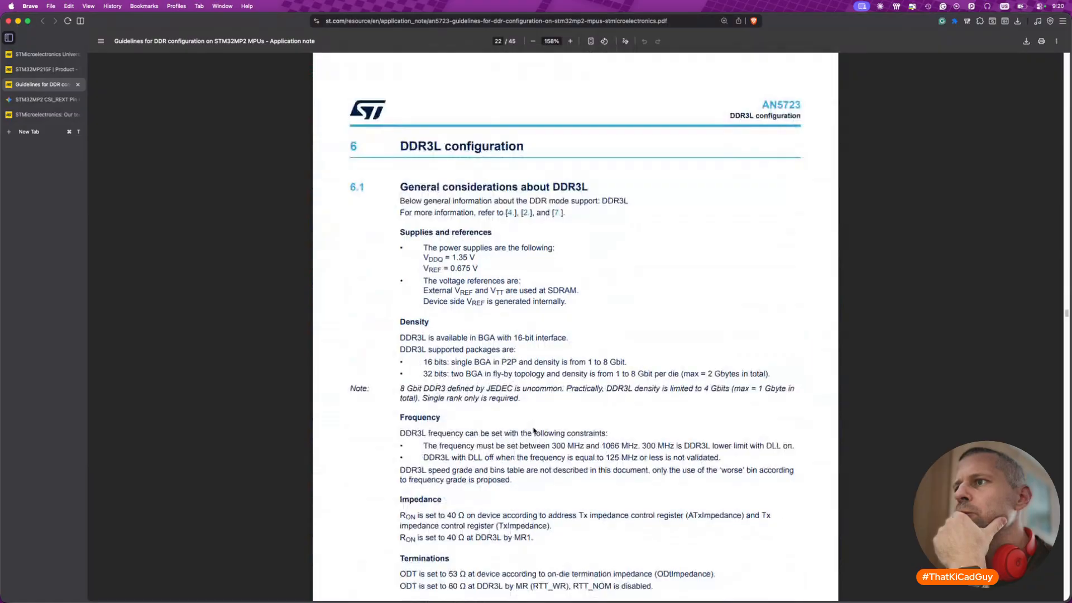
{"action": "scroll", "coordinate": [535, 431], "scroll_direction": "down", "scroll_amount": 7}
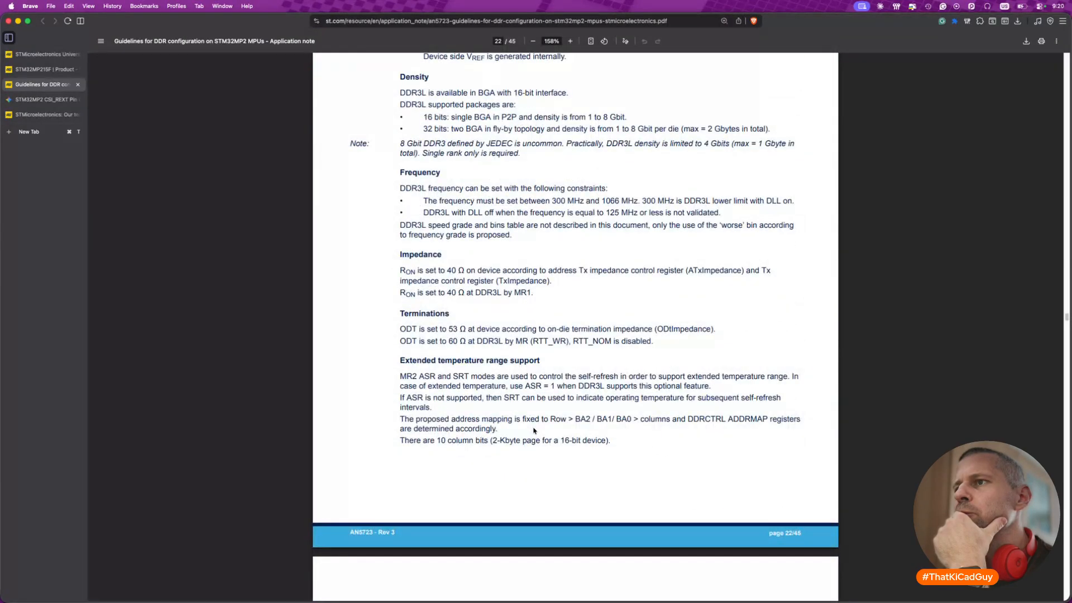
{"action": "scroll", "coordinate": [535, 431], "scroll_direction": "down", "scroll_amount": 9}
{"action": "scroll", "coordinate": [534, 431], "scroll_direction": "down", "scroll_amount": 8}
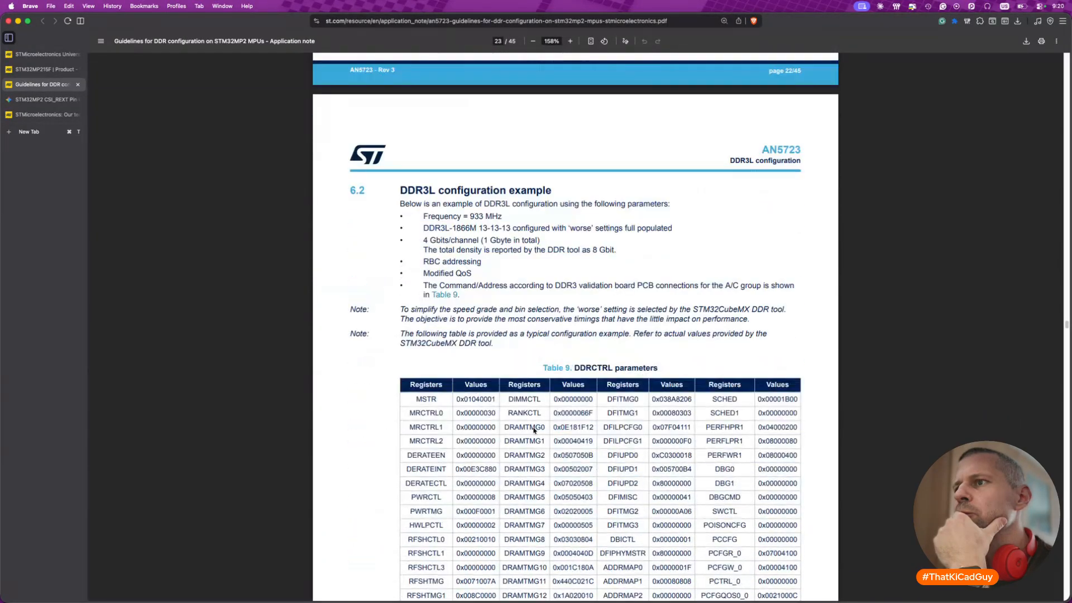
{"action": "scroll", "coordinate": [534, 431], "scroll_direction": "down", "scroll_amount": 17}
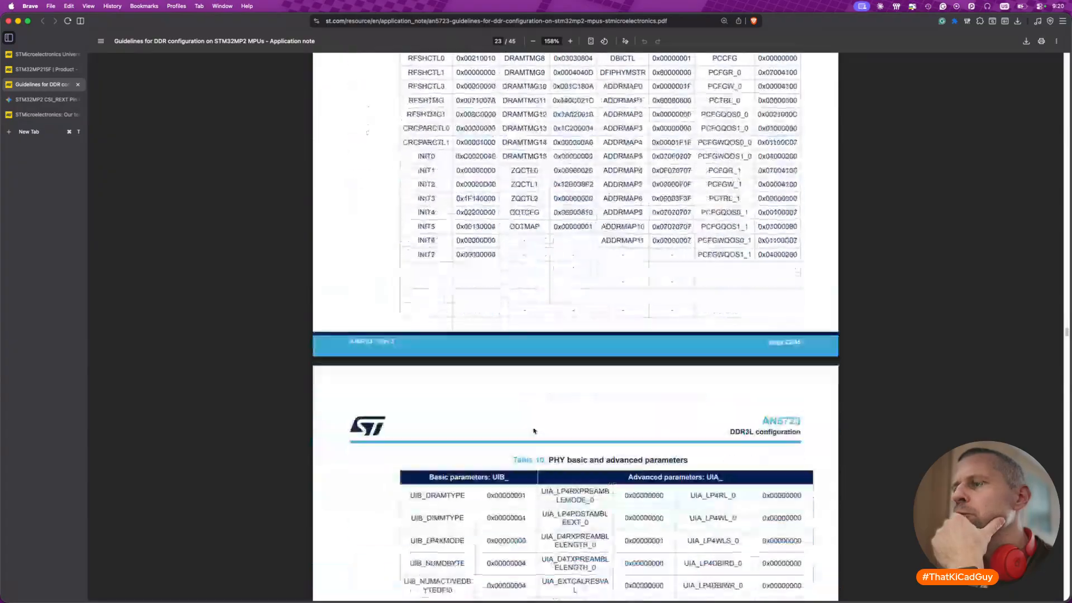
- Study the DDR3 validation board PCB connections in Table 12 and skim on through the swizzle parameters and DDR4 configuration section
{"action": "scroll", "coordinate": [535, 431], "scroll_direction": "down", "scroll_amount": 17}
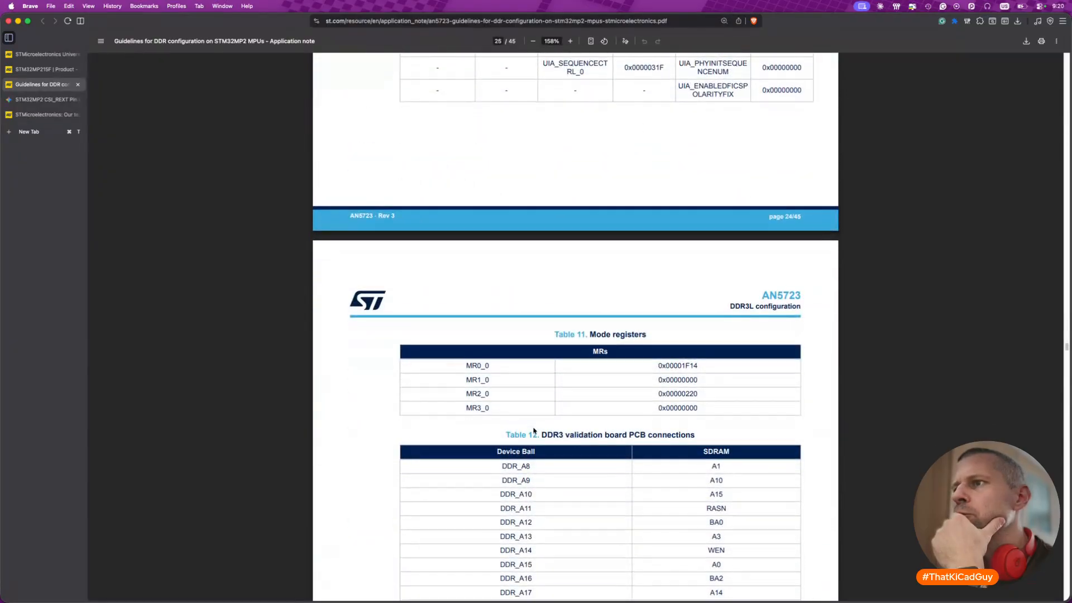
{"action": "scroll", "coordinate": [535, 431], "scroll_direction": "down", "scroll_amount": 13}
{"action": "scroll", "coordinate": [534, 431], "scroll_direction": "up", "scroll_amount": 8}
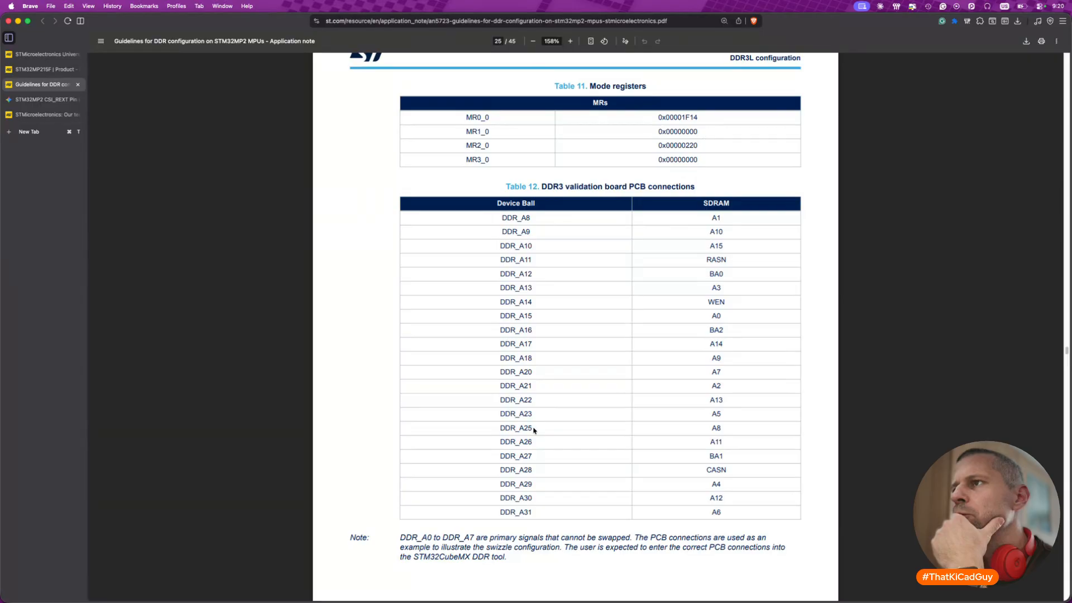
{"action": "scroll", "coordinate": [534, 430], "scroll_direction": "down", "scroll_amount": 5}
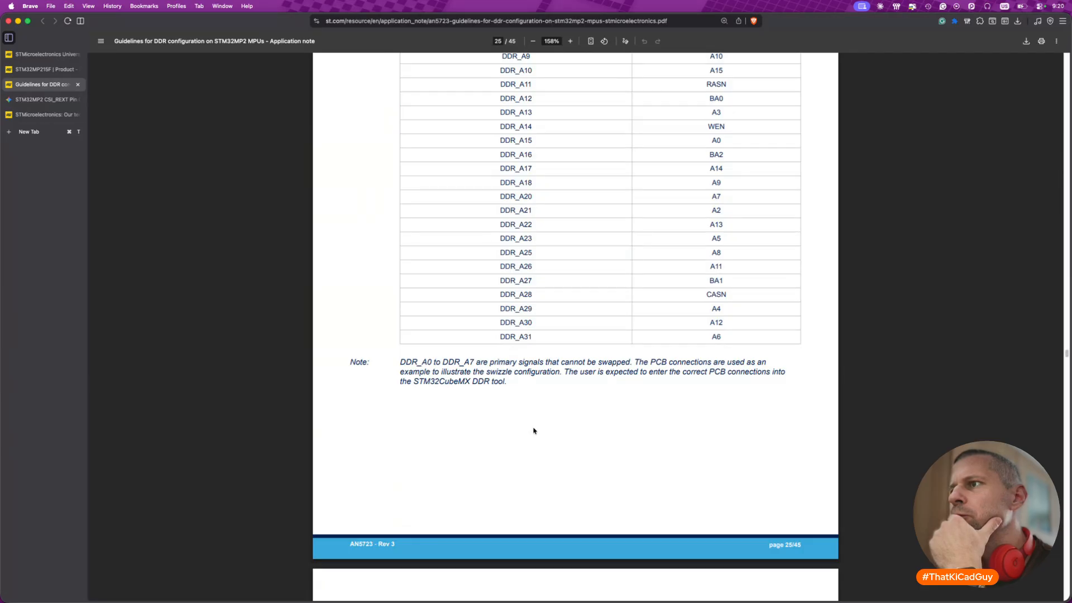
{"action": "scroll", "coordinate": [534, 431], "scroll_direction": "down", "scroll_amount": 13}
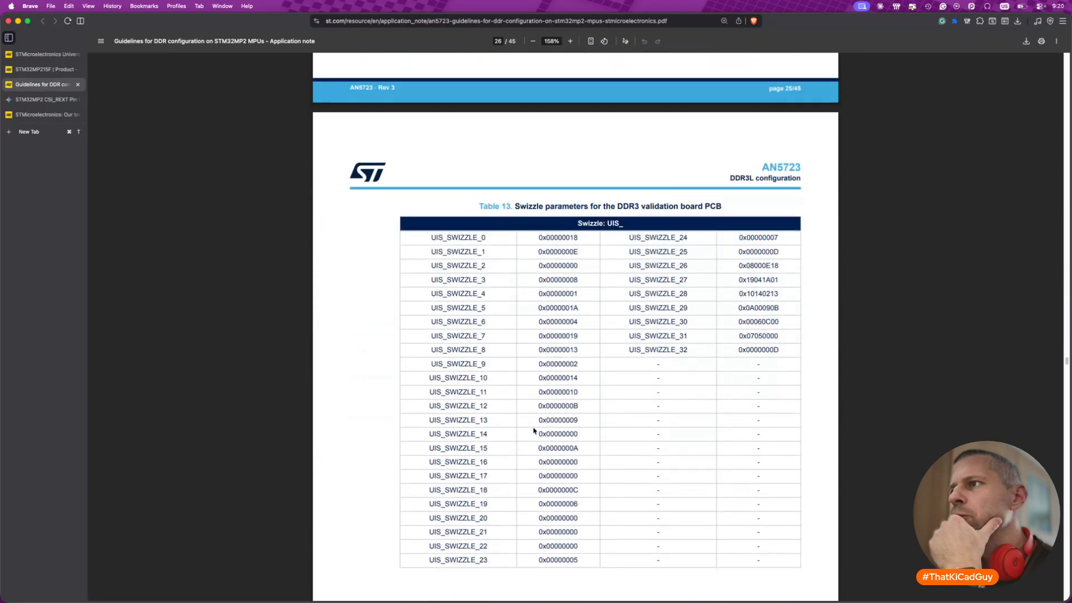
{"action": "scroll", "coordinate": [534, 431], "scroll_direction": "down", "scroll_amount": 20}
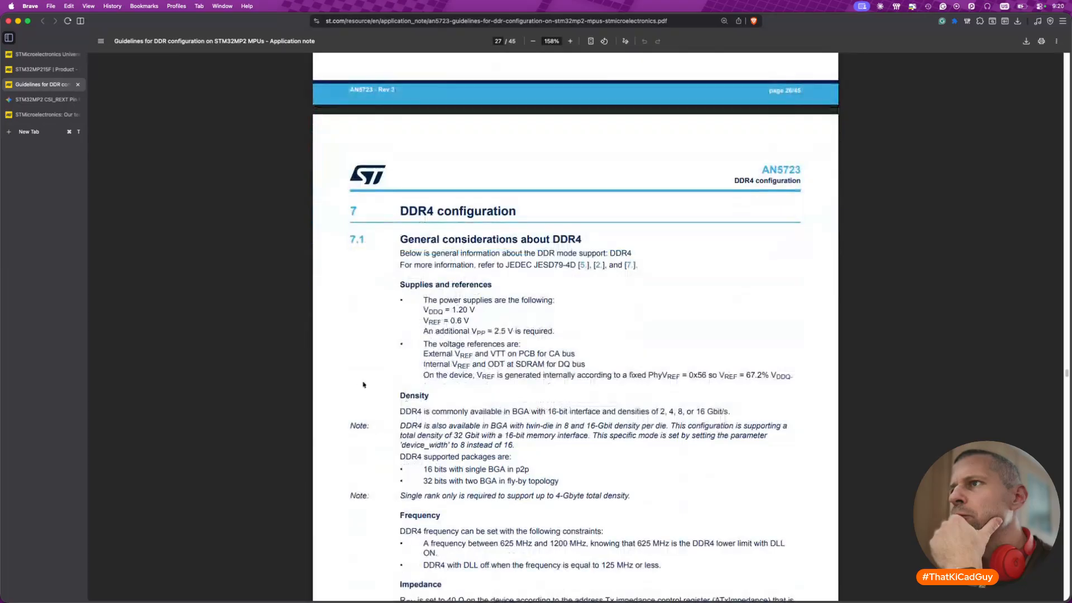
{"action": "scroll", "coordinate": [311, 387], "scroll_direction": "down", "scroll_amount": 20}
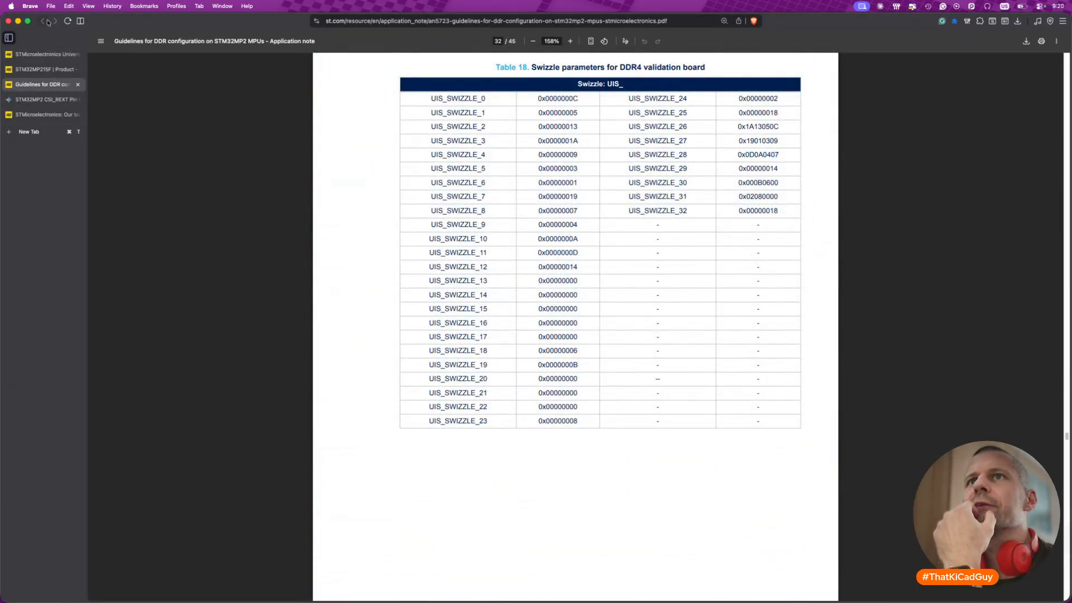
- Return to the STM32MP215F product page and open application note AN5724, Guidelines for DDR memory routing on STM32MP2 MPUs
{"action": "left_click", "coordinate": [41, 69]}
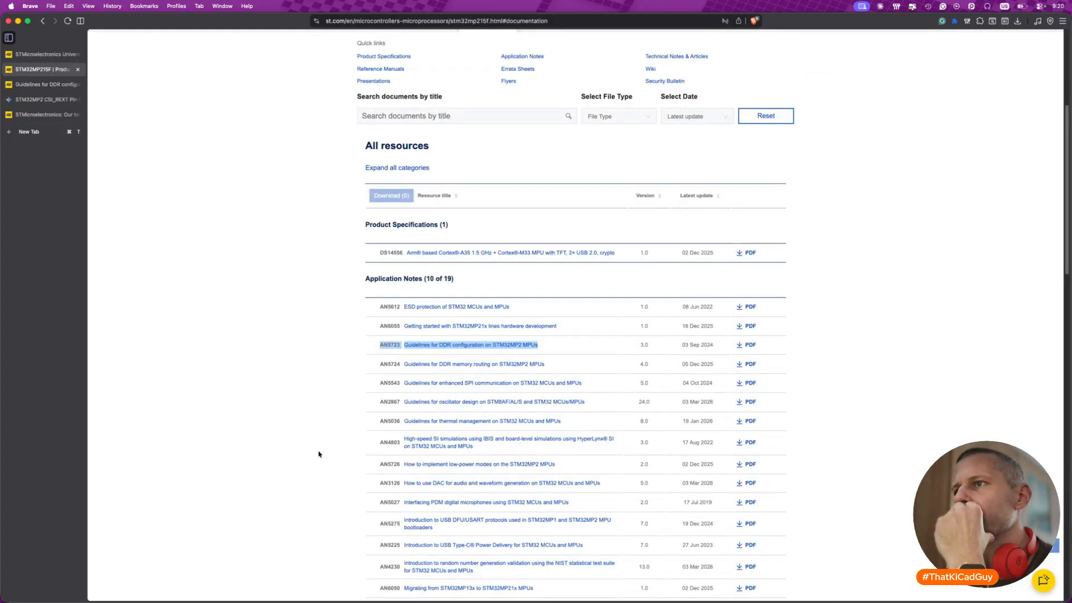
{"action": "left_click", "coordinate": [509, 364]}
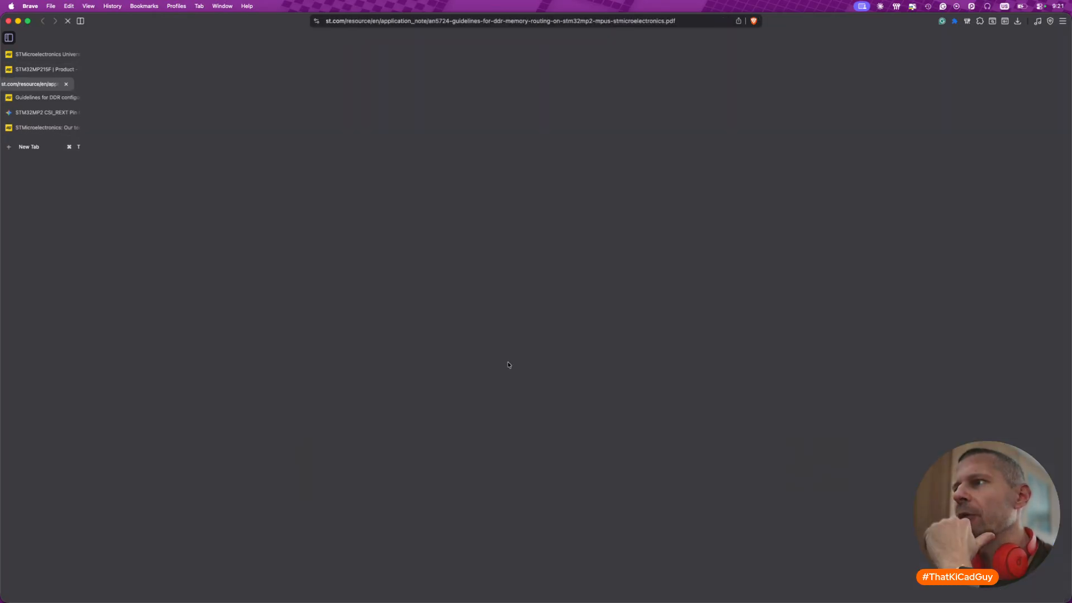
- Skim application note AN5724 from its general information through memory architecture options to the DDR3L/DDR4 schematic implementation section, and close it
{"action": "scroll", "coordinate": [468, 320], "scroll_direction": "up", "scroll_amount": 5, "text": "ctrl"}
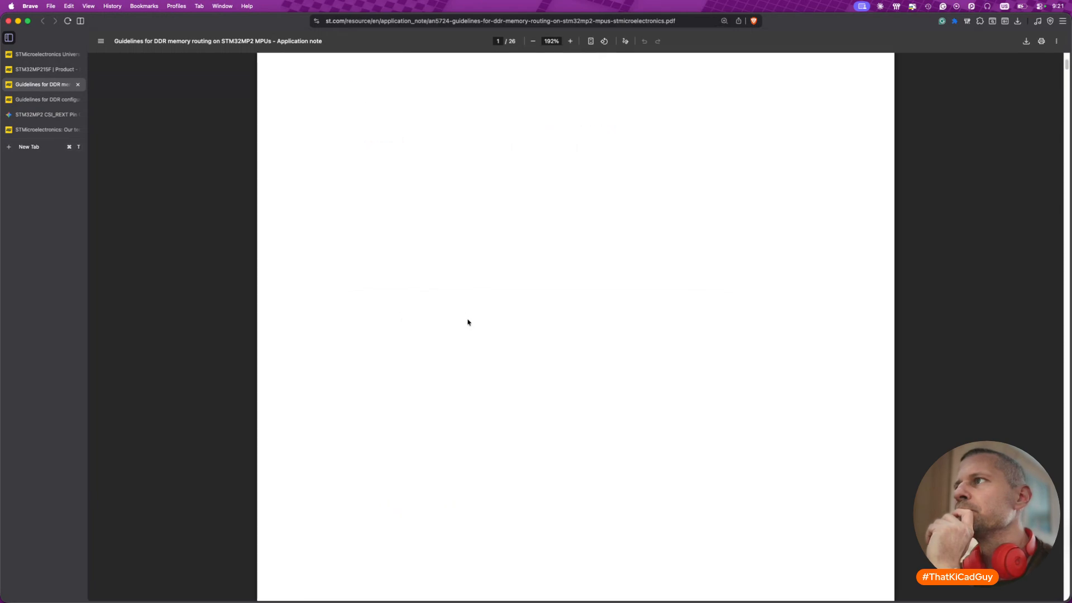
{"action": "scroll", "coordinate": [468, 322], "scroll_direction": "down", "scroll_amount": 10}
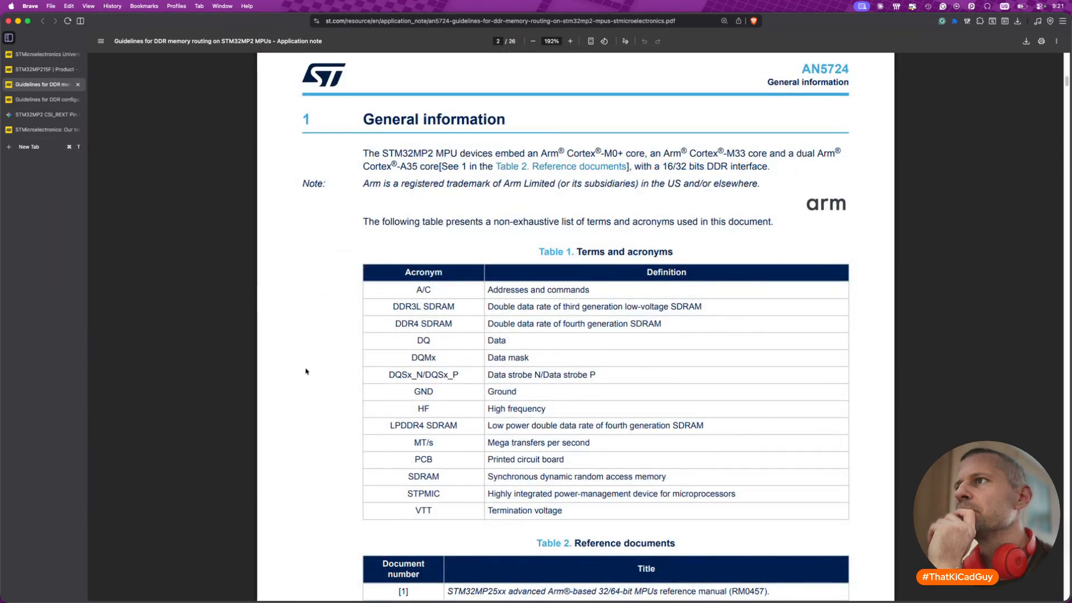
{"action": "scroll", "coordinate": [306, 371], "scroll_direction": "down", "scroll_amount": 15}
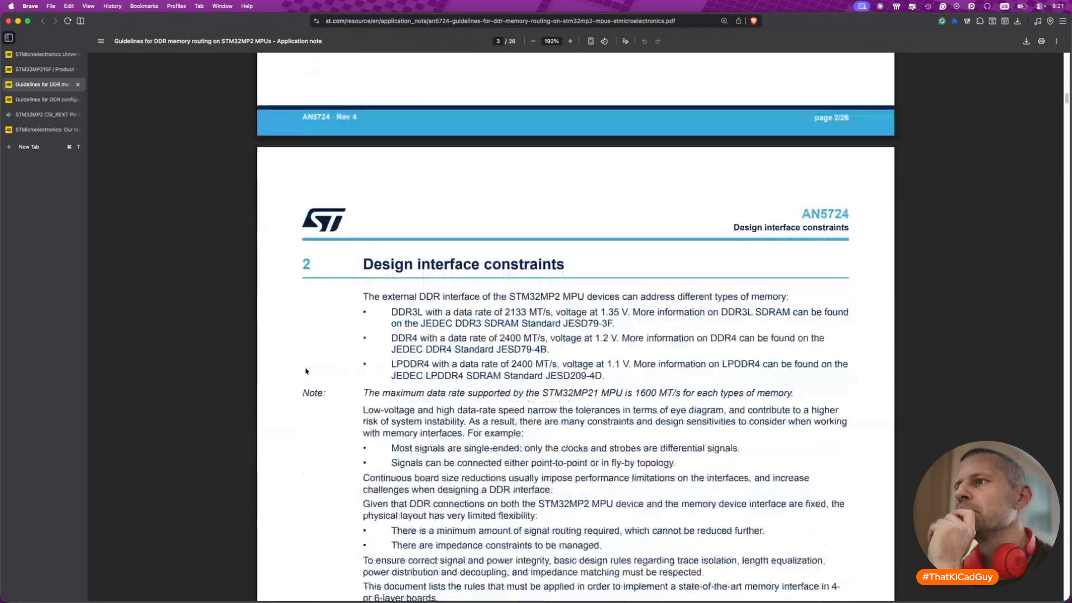
{"action": "scroll", "coordinate": [306, 372], "scroll_direction": "down", "scroll_amount": 15}
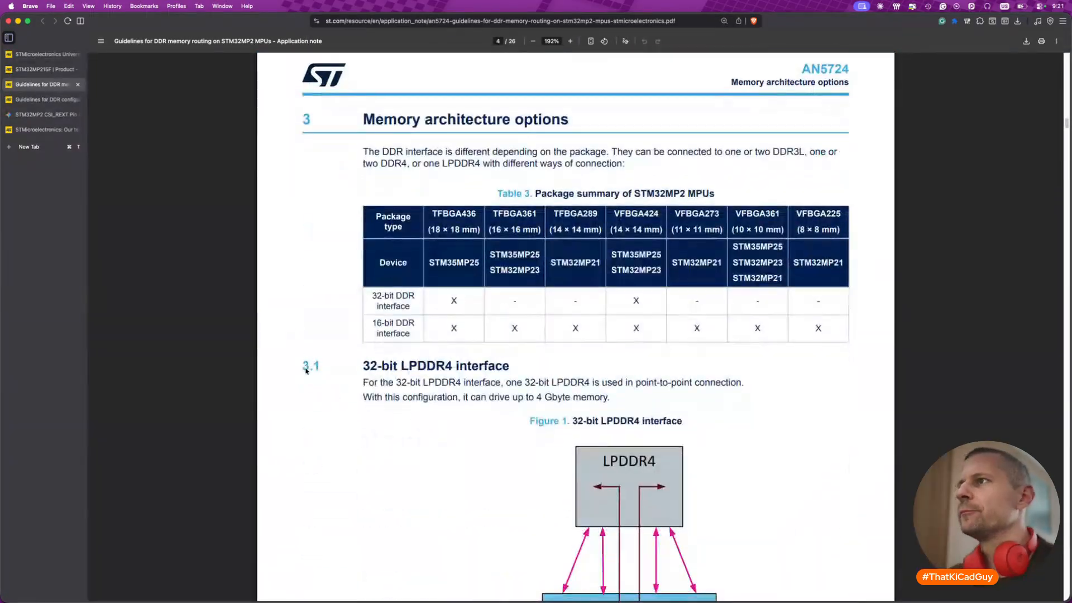
{"action": "scroll", "coordinate": [306, 371], "scroll_direction": "down", "scroll_amount": 5}
{"action": "scroll", "coordinate": [306, 371], "scroll_direction": "down", "scroll_amount": 15}
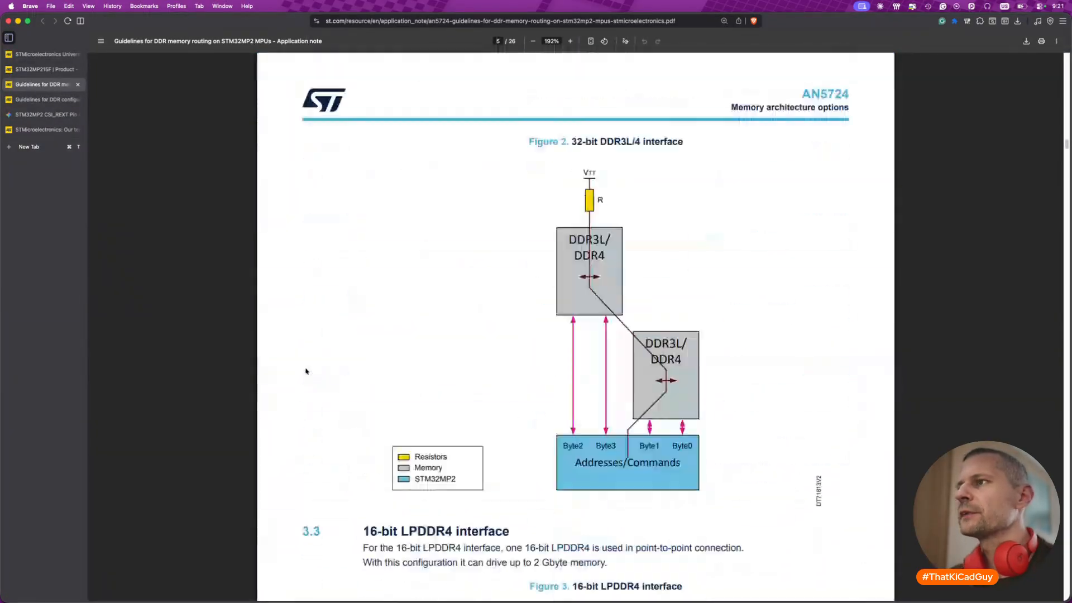
{"action": "scroll", "coordinate": [306, 371], "scroll_direction": "down", "scroll_amount": 15}
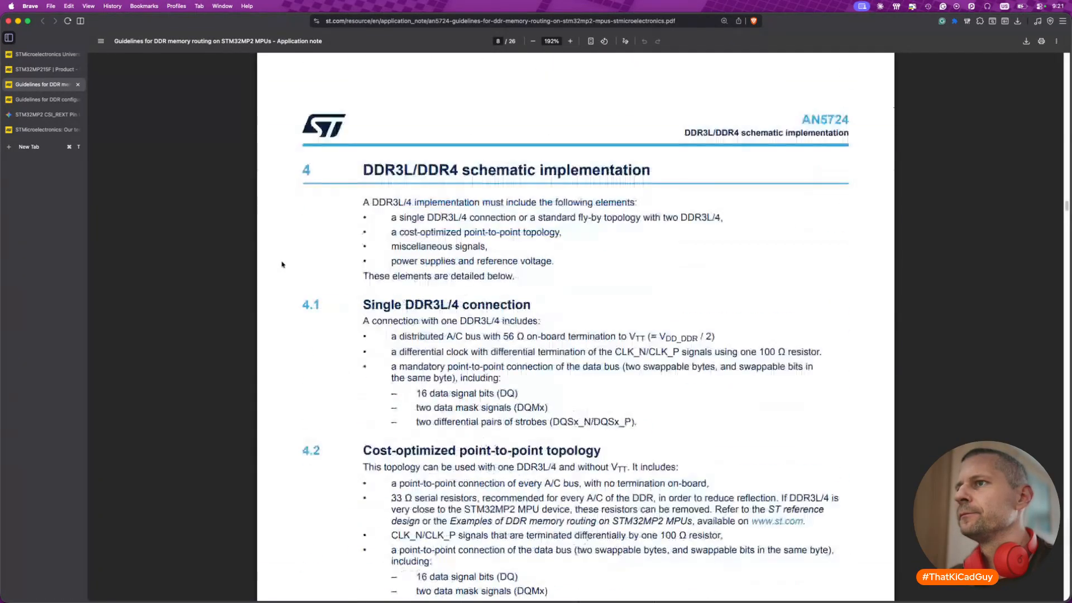
{"action": "key", "text": "super+w"}
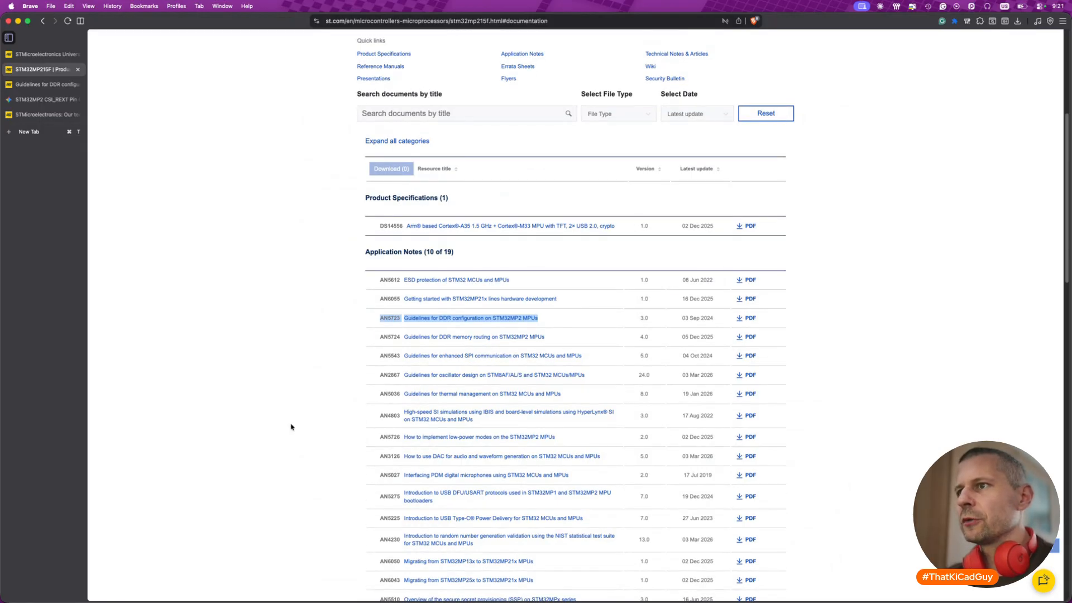
- Load the remaining application notes in the STM32MP215F documentation list and look through them down to the wiki entries
{"action": "scroll", "coordinate": [291, 427], "scroll_direction": "down", "scroll_amount": 5}
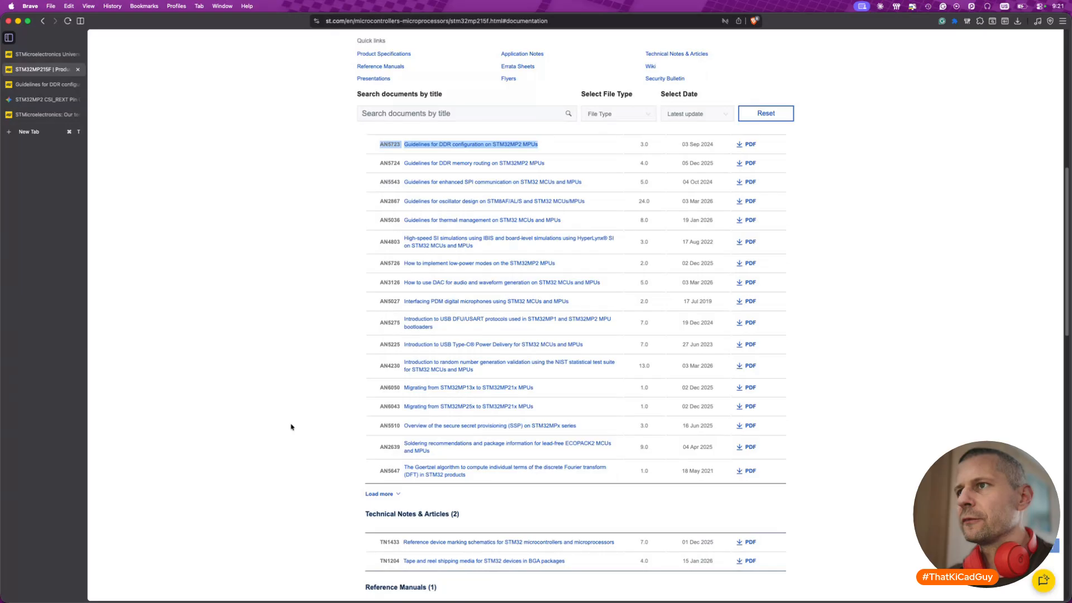
{"action": "left_click", "coordinate": [374, 494]}
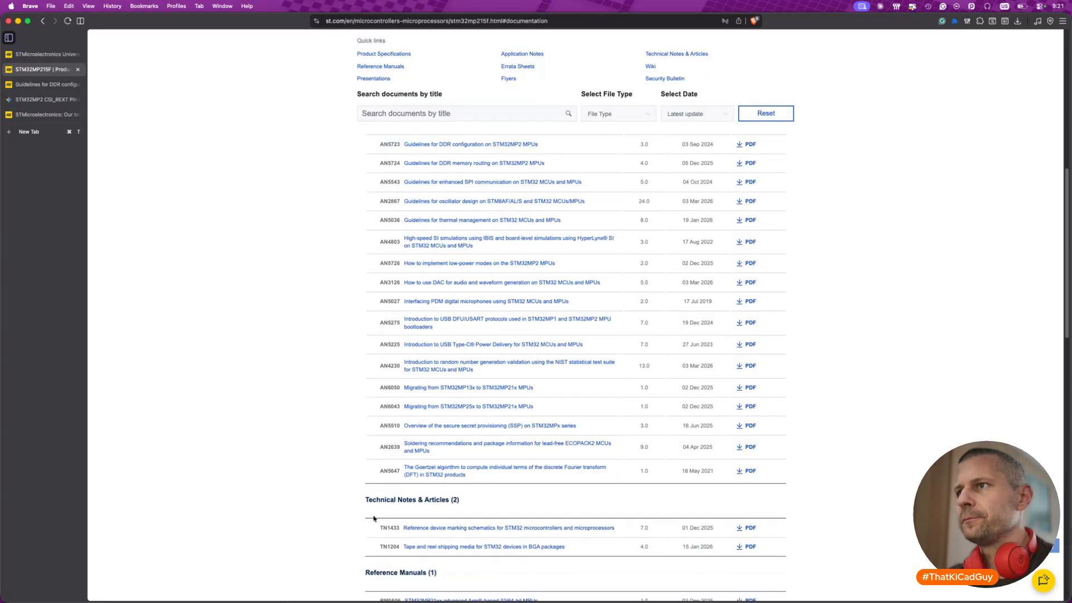
{"action": "scroll", "coordinate": [374, 518], "scroll_direction": "down", "scroll_amount": 4}
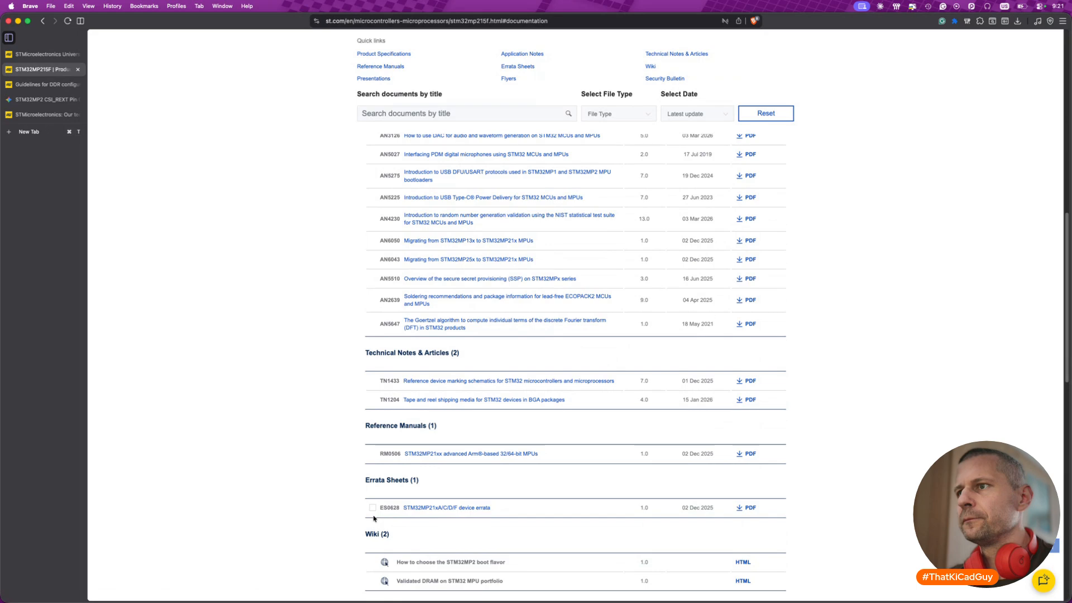
{"action": "scroll", "coordinate": [374, 518], "scroll_direction": "down", "scroll_amount": 1}
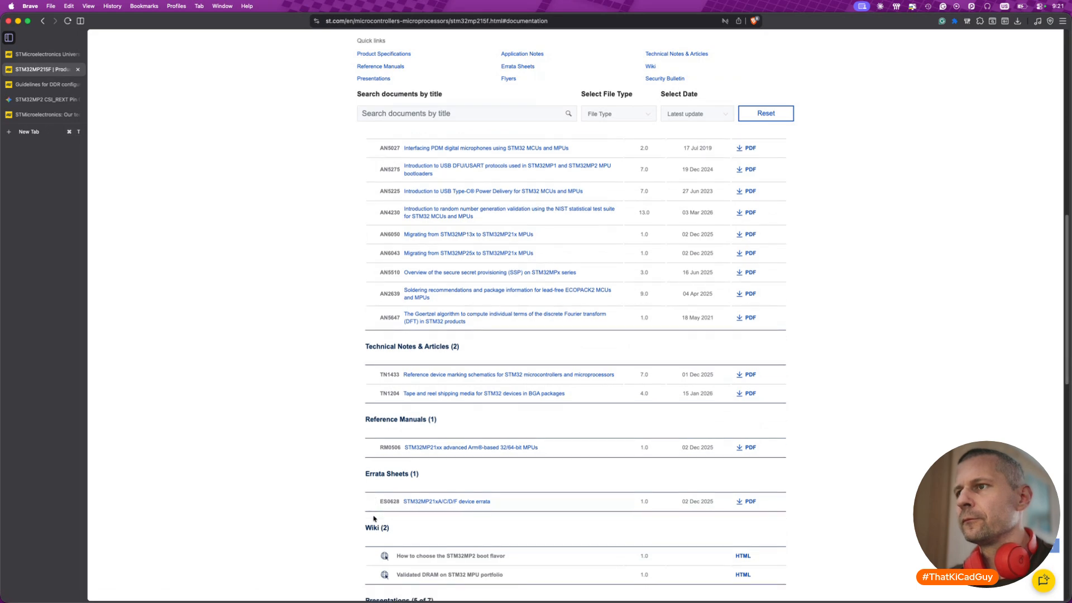
- Switch to Finder and look through the stm32 folder in Documents
{"action": "key", "text": "super+Tab"}
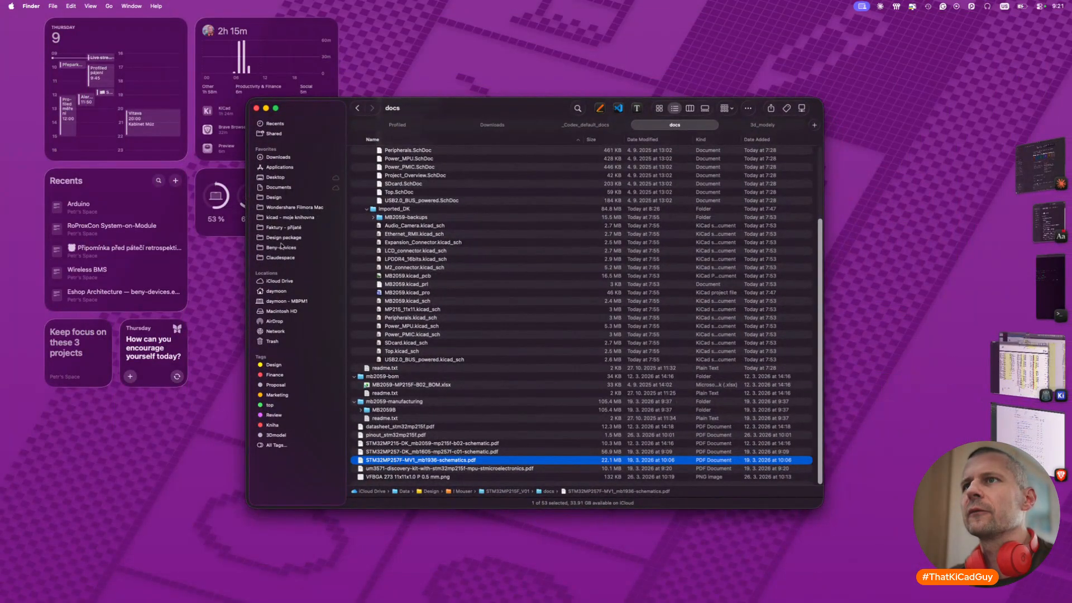
{"action": "left_click", "coordinate": [279, 187]}
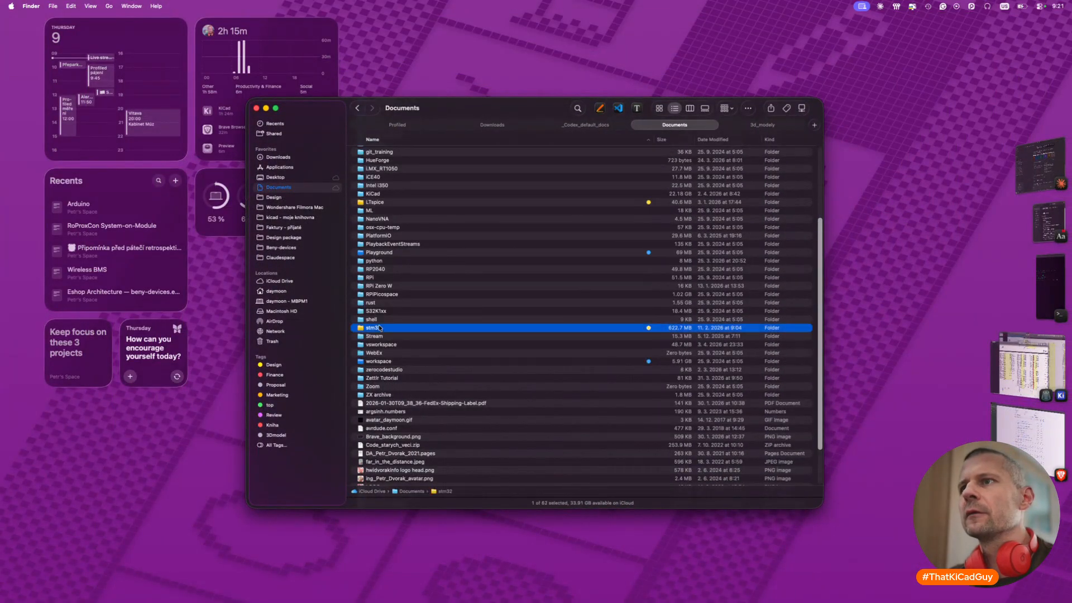
{"action": "double_click", "coordinate": [374, 328]}
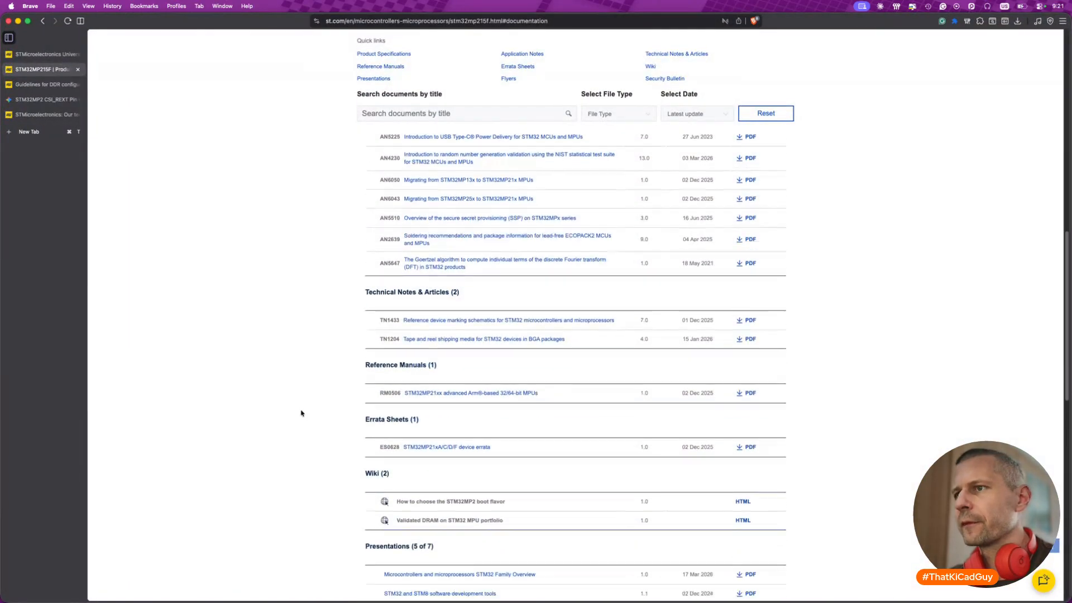
- Return to the STM32MP215F documentation list in Brave, open reference manual RM0506 and enlarge its pages for reading
{"action": "scroll", "coordinate": [301, 413], "scroll_direction": "down", "scroll_amount": 5}
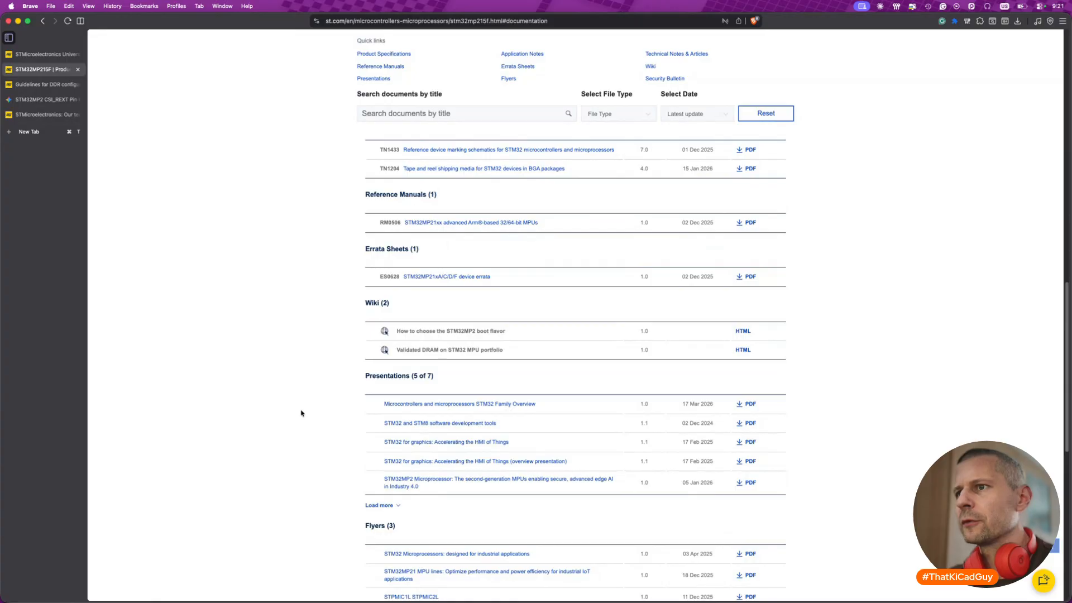
{"action": "scroll", "coordinate": [301, 413], "scroll_direction": "down", "scroll_amount": 4}
{"action": "scroll", "coordinate": [301, 414], "scroll_direction": "up", "scroll_amount": 12}
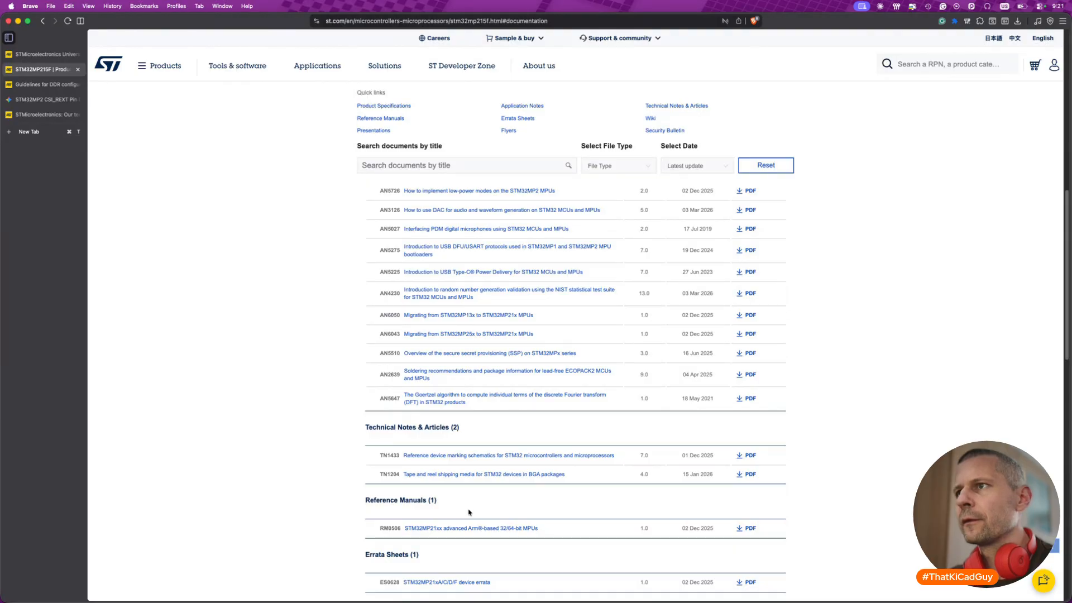
{"action": "left_click", "coordinate": [480, 526]}
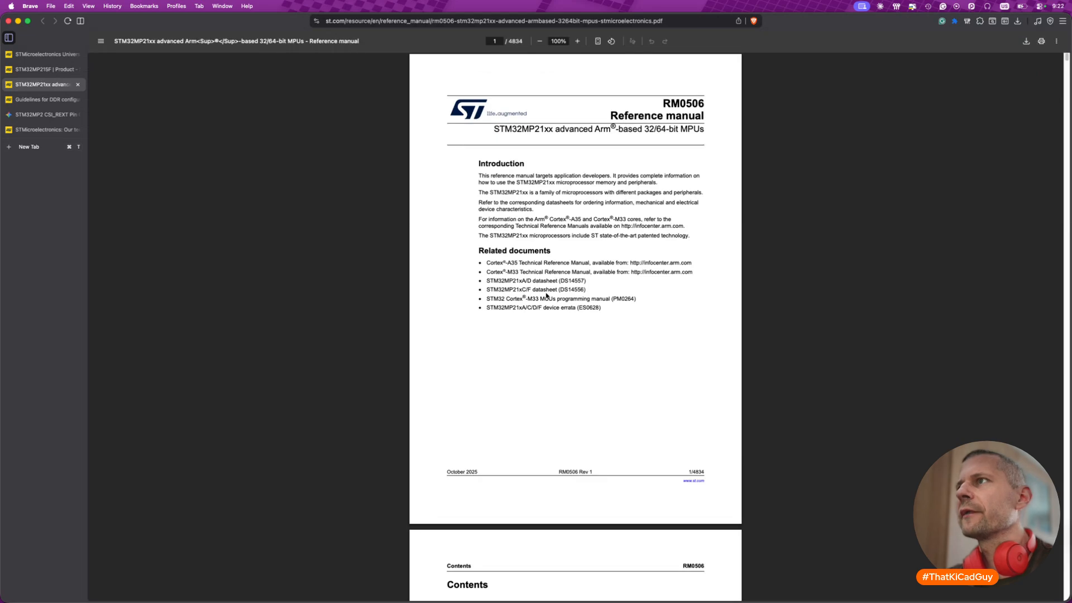
{"action": "scroll", "coordinate": [547, 296], "scroll_direction": "up", "scroll_amount": 5, "text": "ctrl"}
{"action": "scroll", "coordinate": [546, 296], "scroll_direction": "up", "scroll_amount": 3}
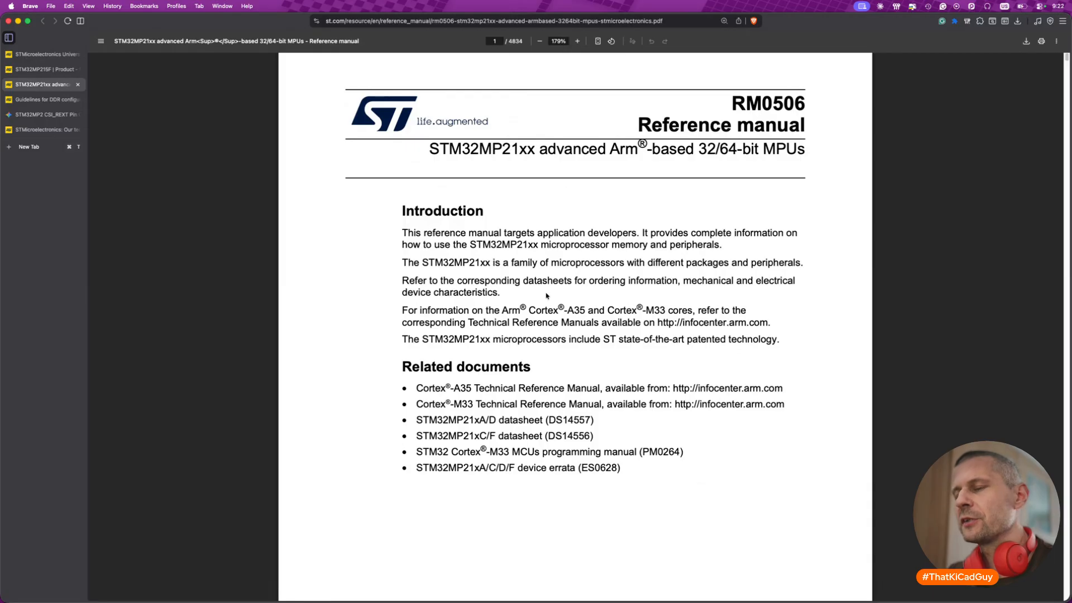
- Search the reference manual for DDR3 and go from the contents to chapter 12, DDR subsystem architecture (DDRSS)
{"action": "key", "text": "super+f"}
{"action": "type", "text": "DDR3"}
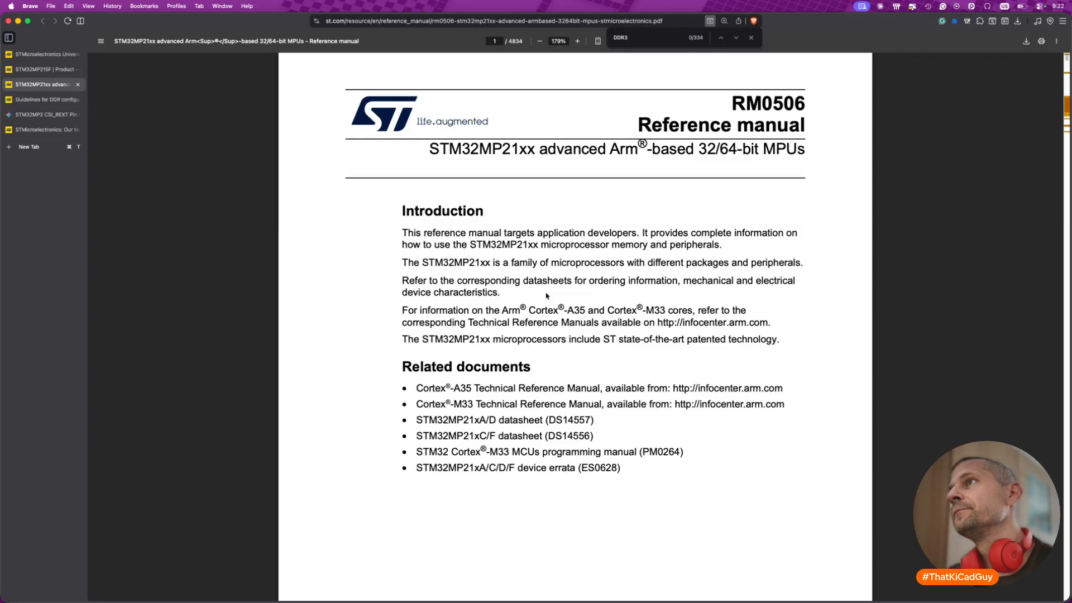
{"action": "key", "text": "Return"}
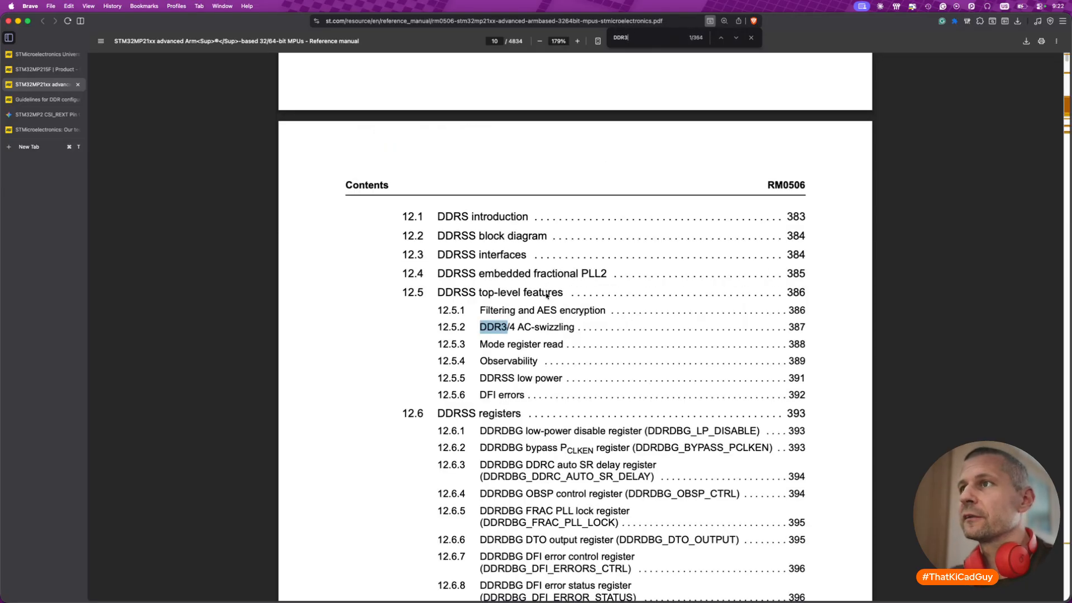
{"action": "scroll", "coordinate": [546, 295], "scroll_direction": "up", "scroll_amount": 6}
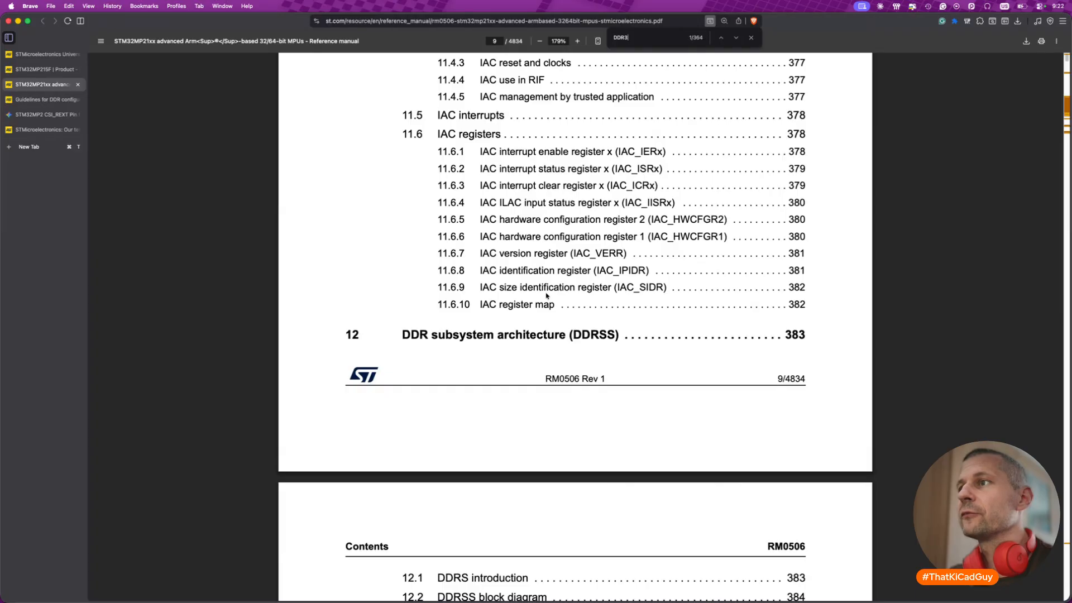
{"action": "scroll", "coordinate": [546, 295], "scroll_direction": "down", "scroll_amount": 5}
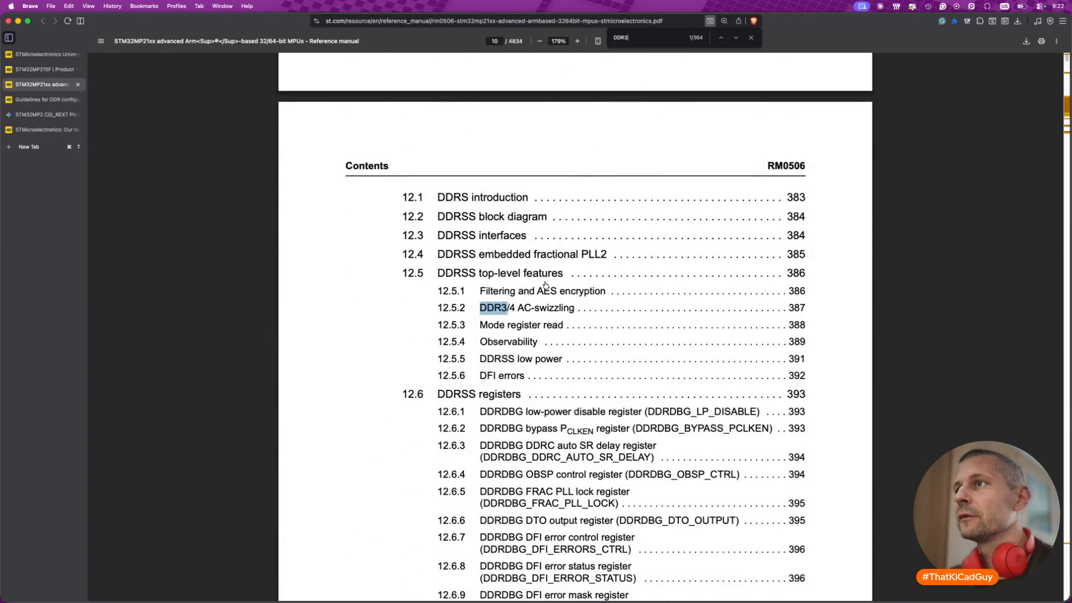
{"action": "scroll", "coordinate": [546, 286], "scroll_direction": "up", "scroll_amount": 3}
{"action": "left_click", "coordinate": [567, 122]}
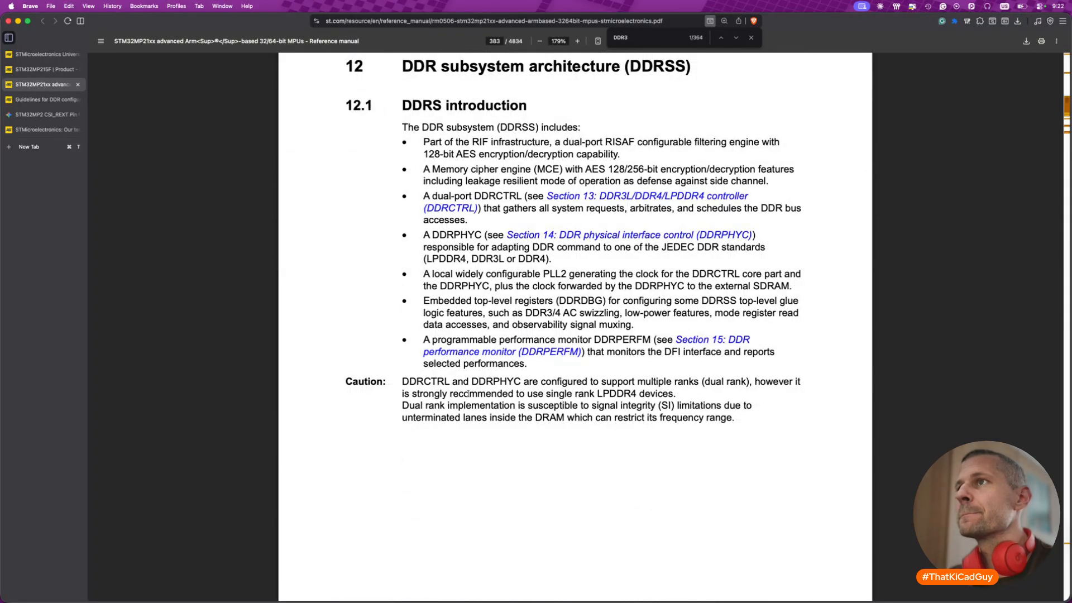
- Study the DDRSS block diagram, interfaces, embedded fractional PLL2 and the clock frequency values in Table 54
{"action": "scroll", "coordinate": [468, 394], "scroll_direction": "down", "scroll_amount": 10}
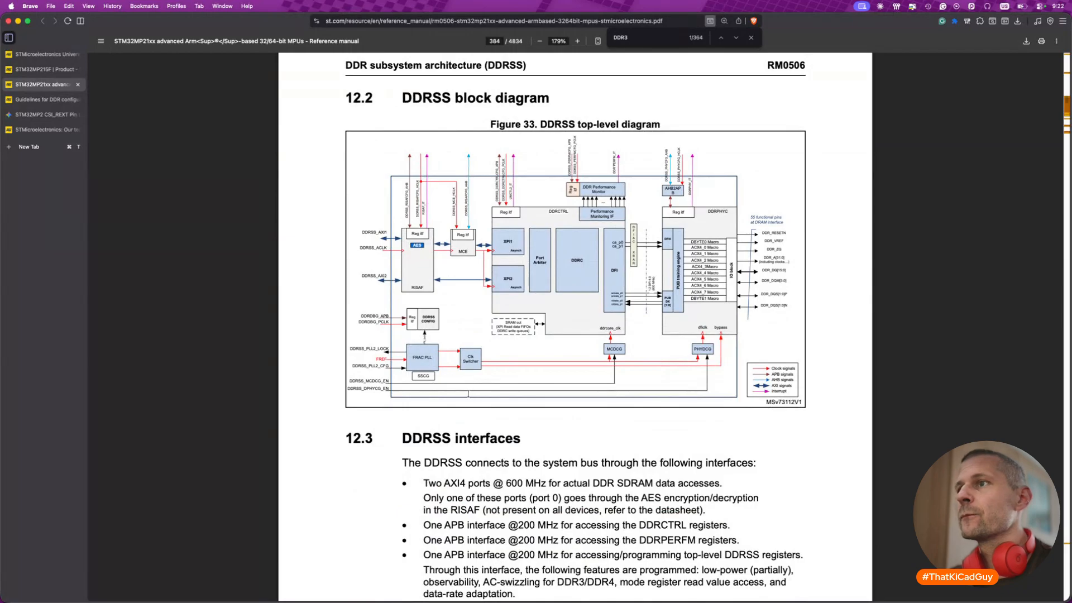
{"action": "scroll", "coordinate": [468, 394], "scroll_direction": "down", "scroll_amount": 6}
{"action": "scroll", "coordinate": [468, 393], "scroll_direction": "down", "scroll_amount": 5}
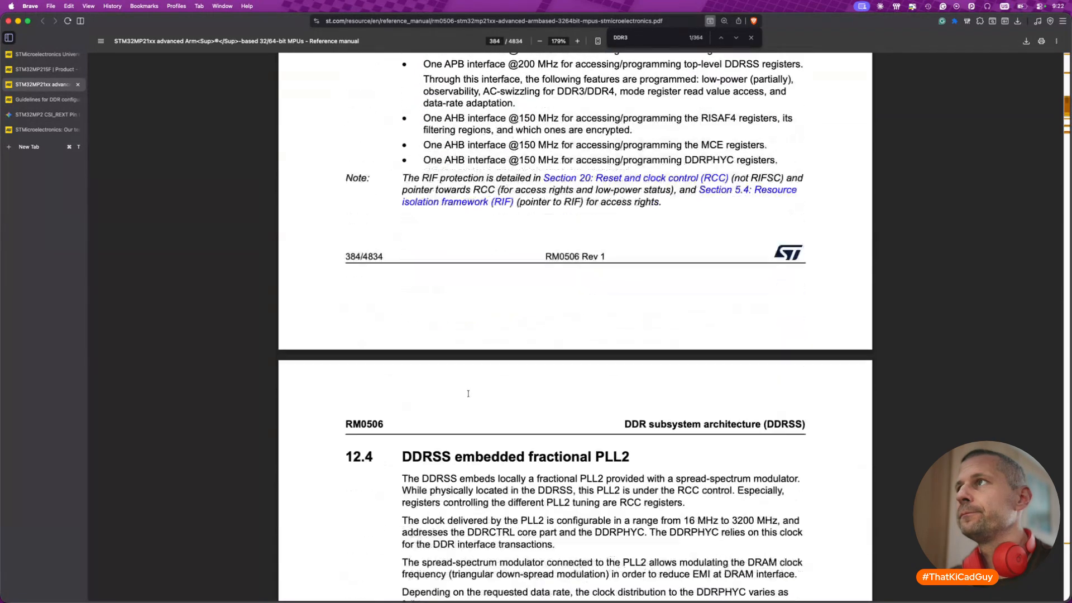
{"action": "scroll", "coordinate": [468, 393], "scroll_direction": "down", "scroll_amount": 7}
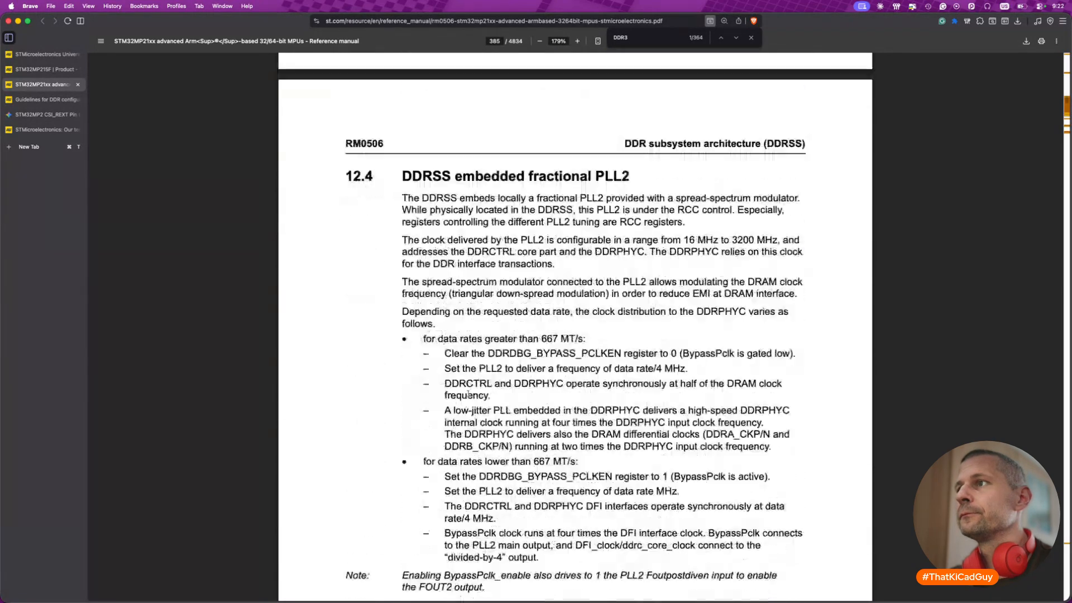
{"action": "scroll", "coordinate": [468, 394], "scroll_direction": "down", "scroll_amount": 3}
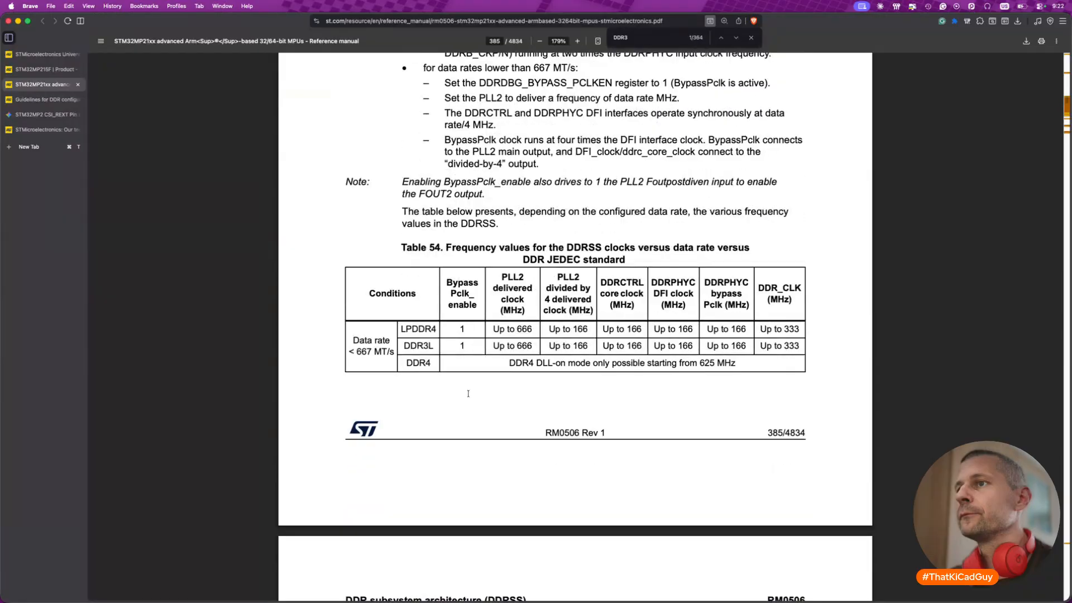
{"action": "scroll", "coordinate": [468, 393], "scroll_direction": "down", "scroll_amount": 12}
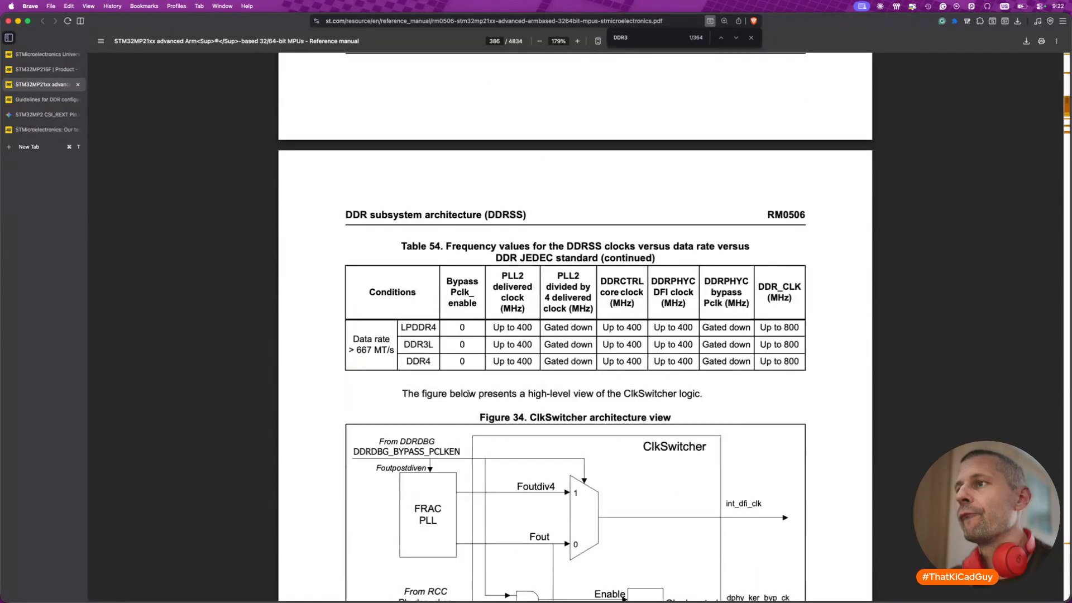
{"action": "scroll", "coordinate": [468, 393], "scroll_direction": "down", "scroll_amount": 20}
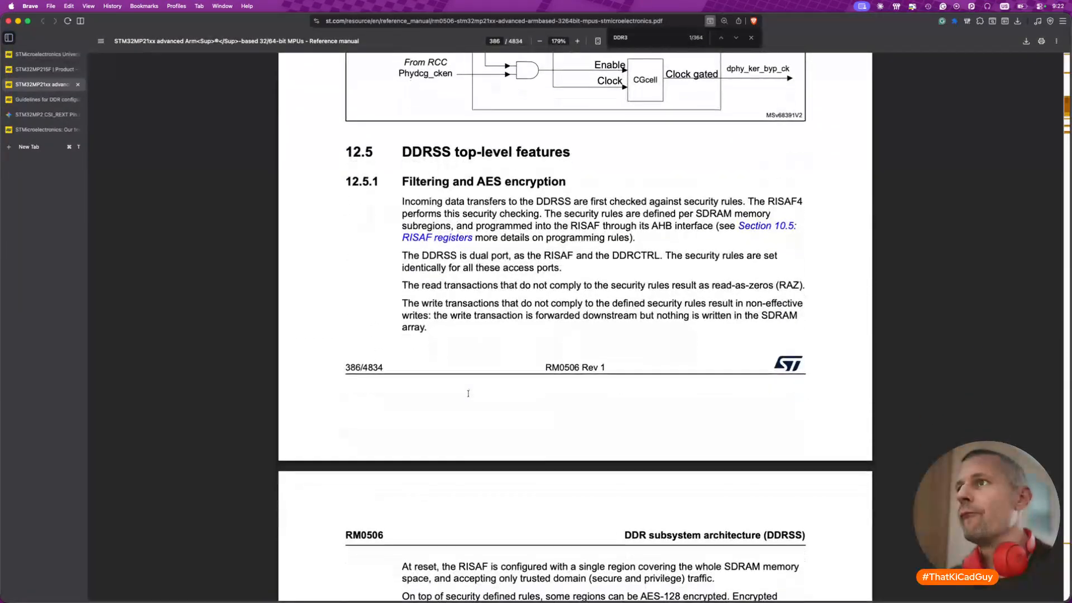
- Read section 12.5 on DDRSS top-level features, from AC-swizzling and mode register read to self-refresh clock gating, and close the reference manual
{"action": "scroll", "coordinate": [468, 393], "scroll_direction": "down", "scroll_amount": 13}
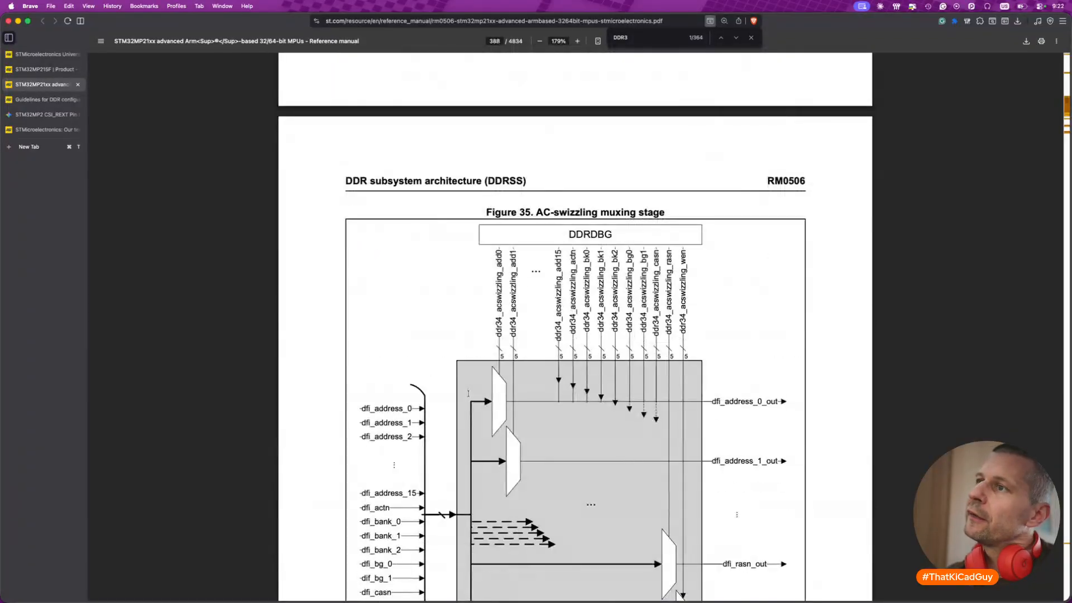
{"action": "scroll", "coordinate": [468, 393], "scroll_direction": "down", "scroll_amount": 5}
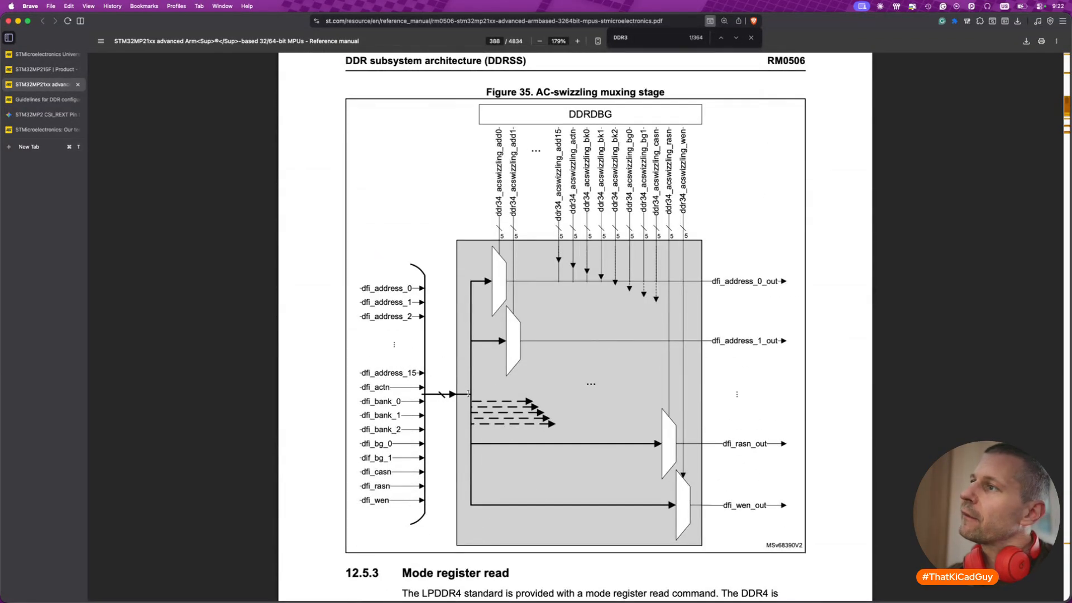
{"action": "scroll", "coordinate": [468, 394], "scroll_direction": "down", "scroll_amount": 20}
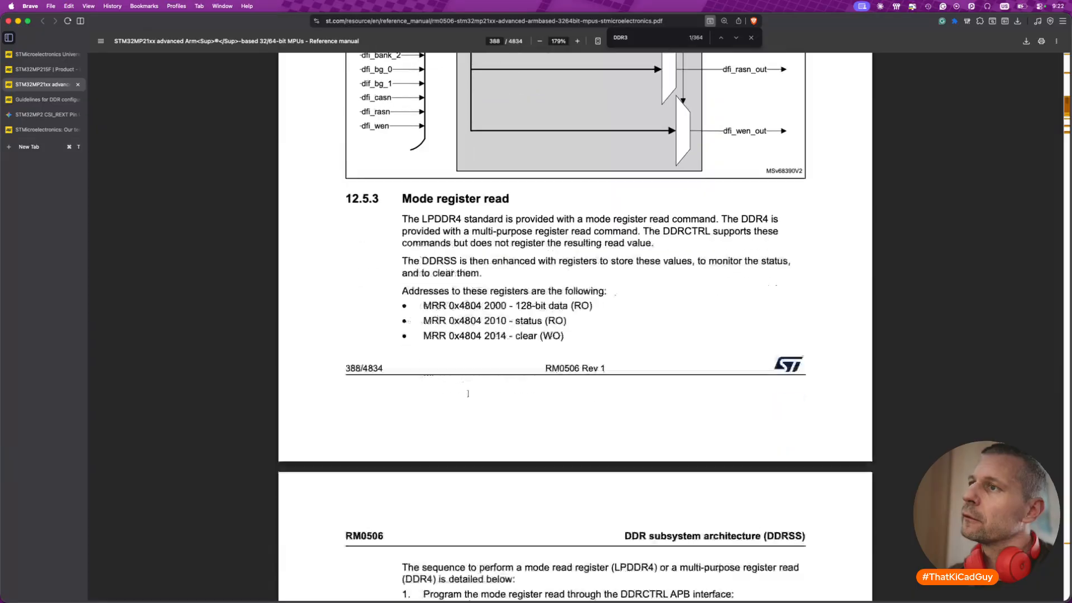
{"action": "scroll", "coordinate": [468, 393], "scroll_direction": "down", "scroll_amount": 15}
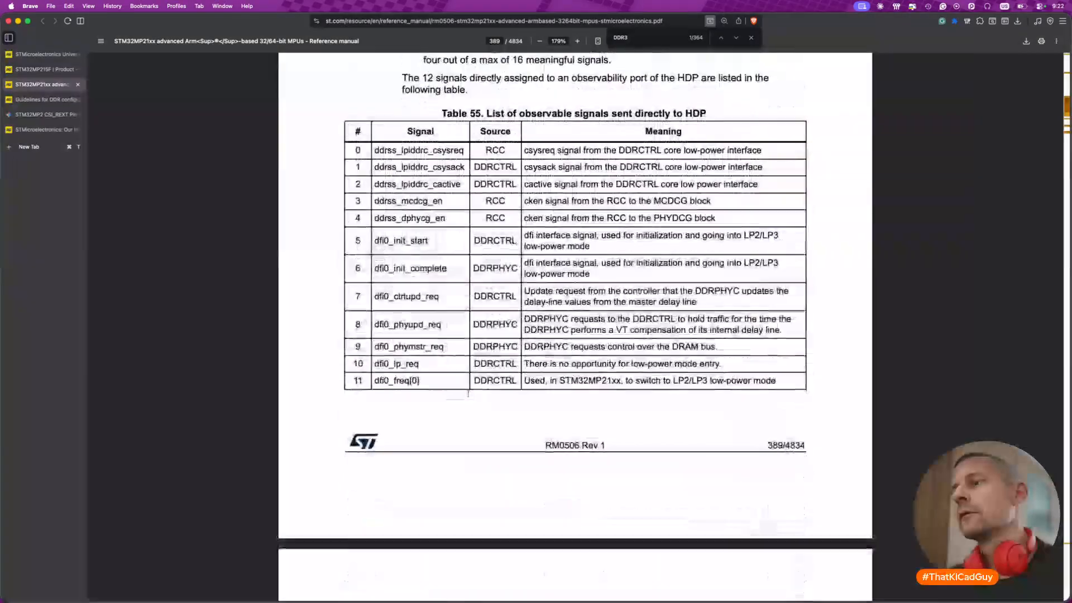
{"action": "scroll", "coordinate": [468, 394], "scroll_direction": "down", "scroll_amount": 20}
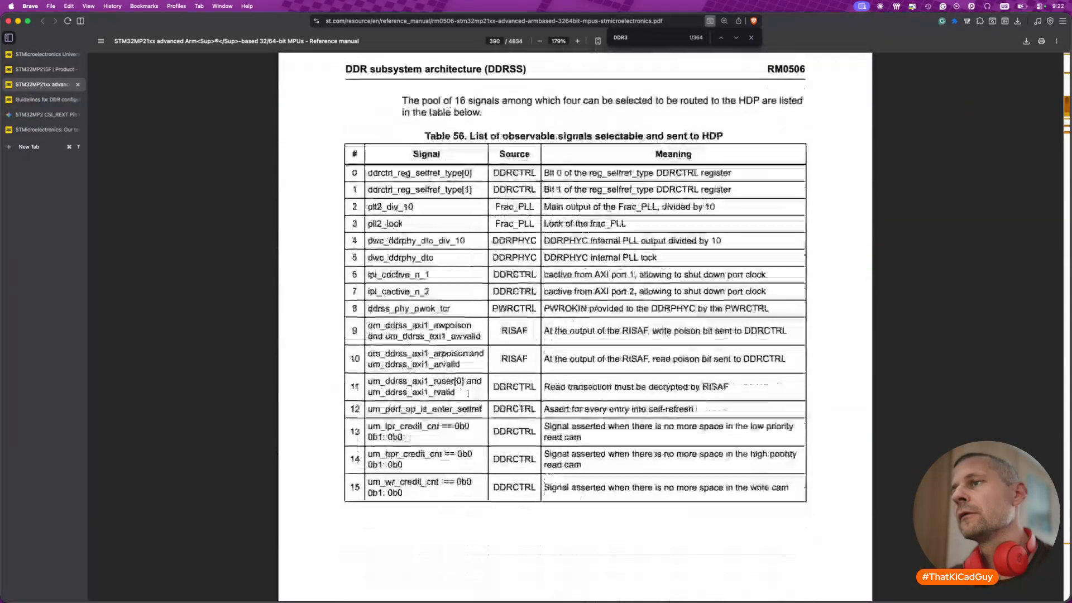
{"action": "scroll", "coordinate": [468, 394], "scroll_direction": "down", "scroll_amount": 20}
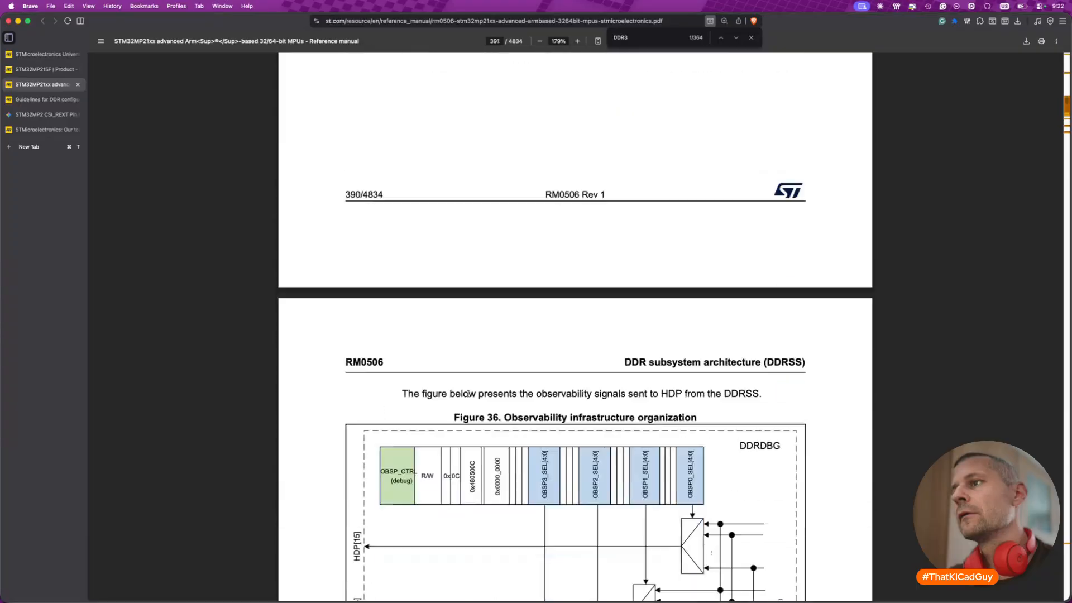
{"action": "scroll", "coordinate": [468, 394], "scroll_direction": "down", "scroll_amount": 6}
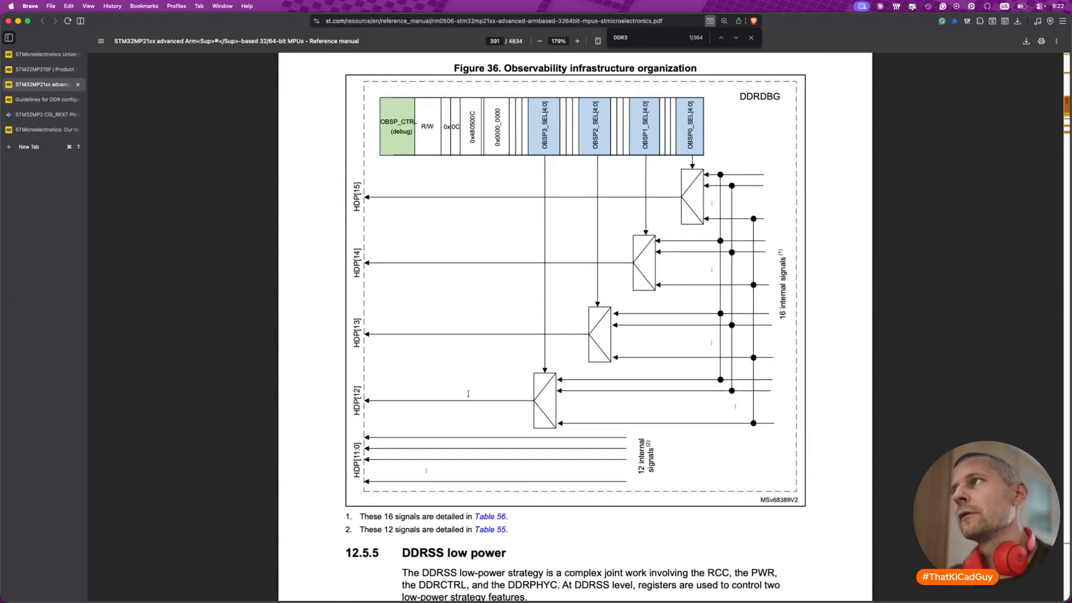
{"action": "scroll", "coordinate": [468, 394], "scroll_direction": "down", "scroll_amount": 15}
{"action": "scroll", "coordinate": [468, 393], "scroll_direction": "down", "scroll_amount": 6}
{"action": "scroll", "coordinate": [468, 394], "scroll_direction": "down", "scroll_amount": 9}
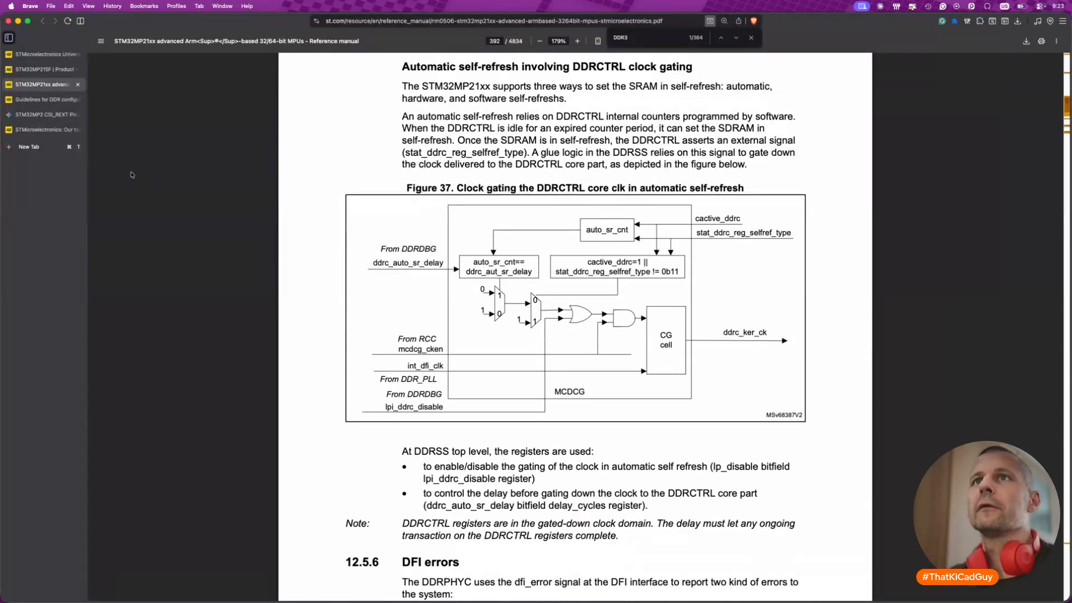
{"action": "left_click", "coordinate": [78, 84]}
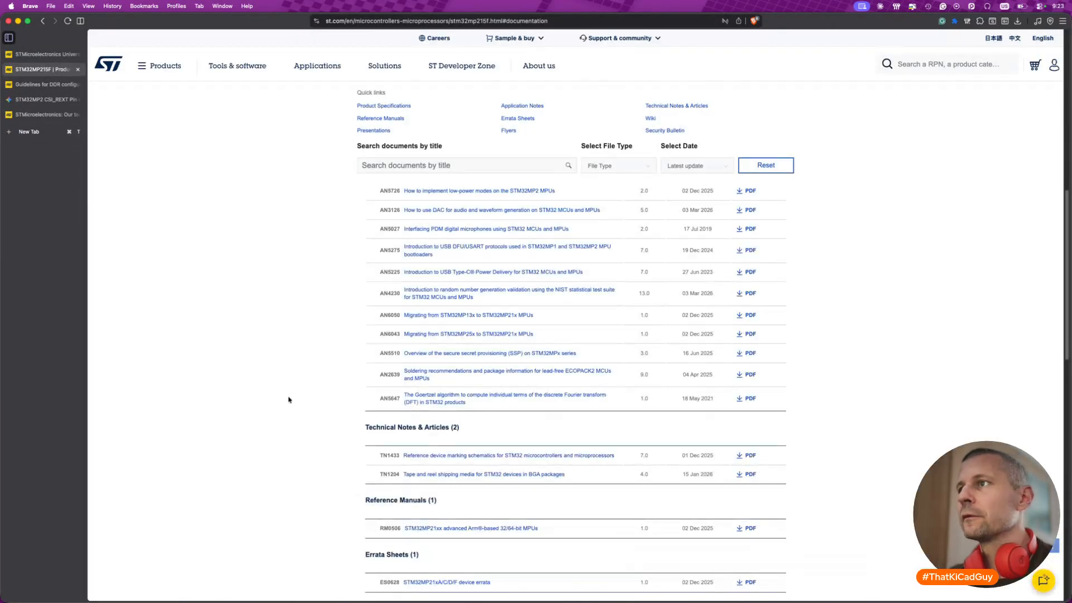
- Return to the top of the STM32MP215F product page and check its Tools & Software section
{"action": "scroll", "coordinate": [517, 304], "scroll_direction": "up", "scroll_amount": 15}
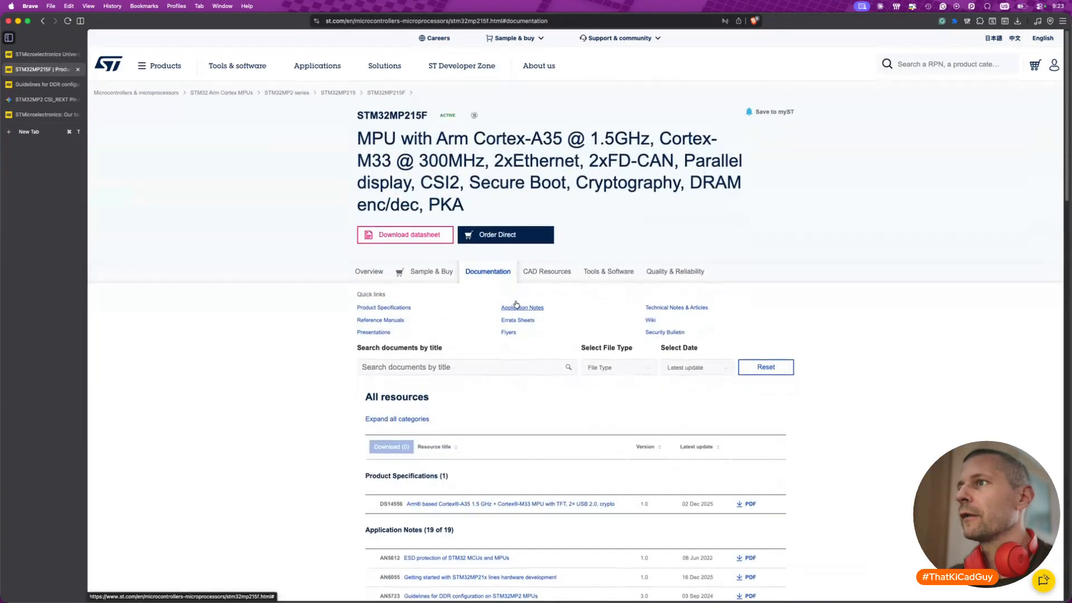
{"action": "left_click", "coordinate": [609, 271]}
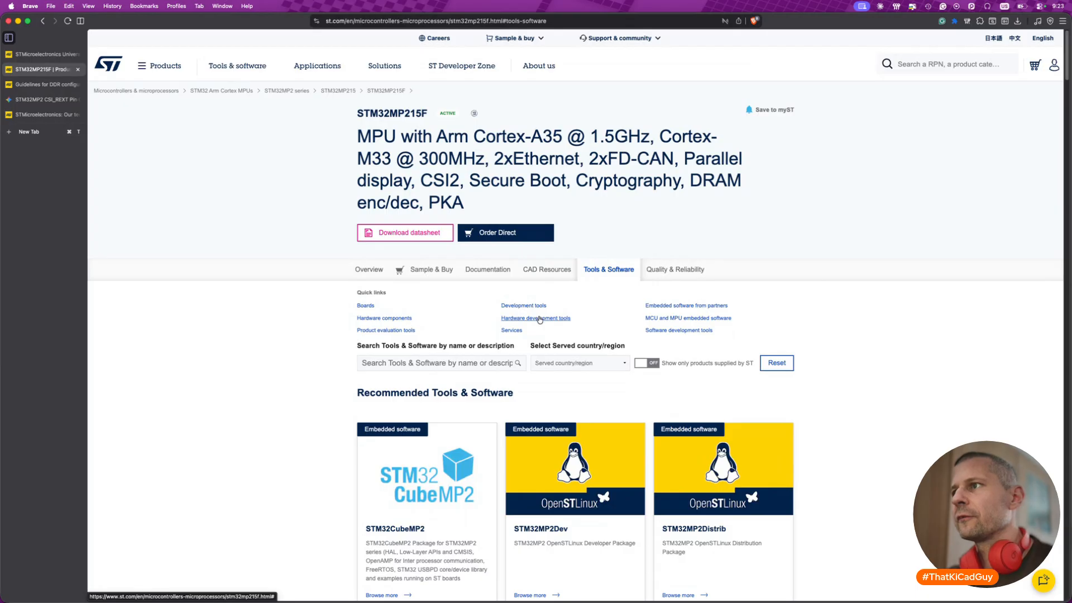
{"action": "scroll", "coordinate": [652, 441], "scroll_direction": "down", "scroll_amount": 2}
{"action": "scroll", "coordinate": [651, 440], "scroll_direction": "up", "scroll_amount": 2}
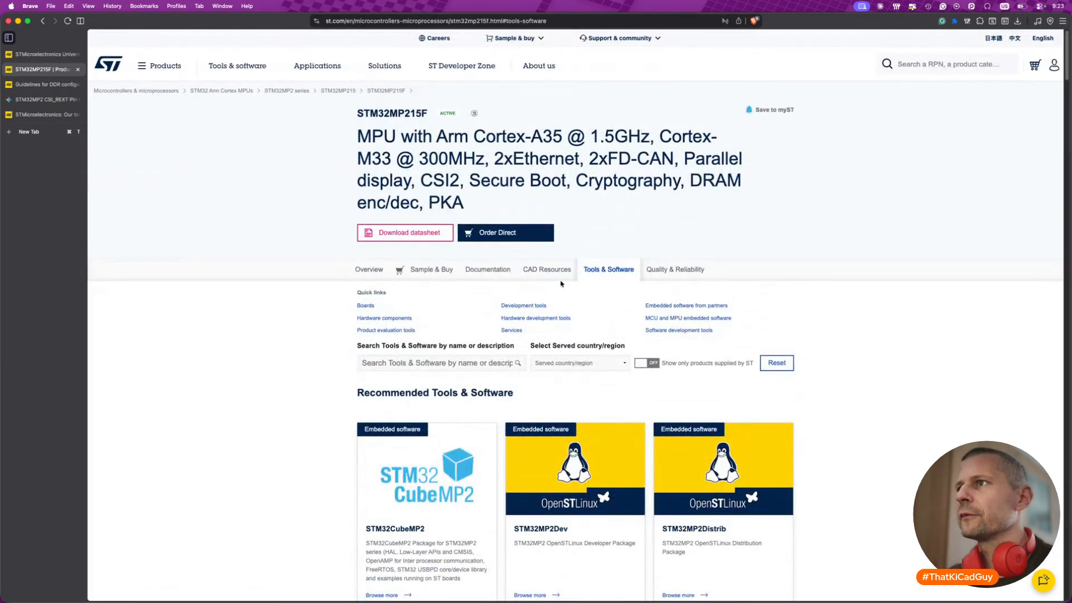
- Look through the STM32MP215F CAD resources, including the HW models, IBIS models and BSDL files
{"action": "left_click", "coordinate": [547, 269]}
{"action": "scroll", "coordinate": [531, 448], "scroll_direction": "down", "scroll_amount": 3}
{"action": "scroll", "coordinate": [530, 448], "scroll_direction": "down", "scroll_amount": 1}
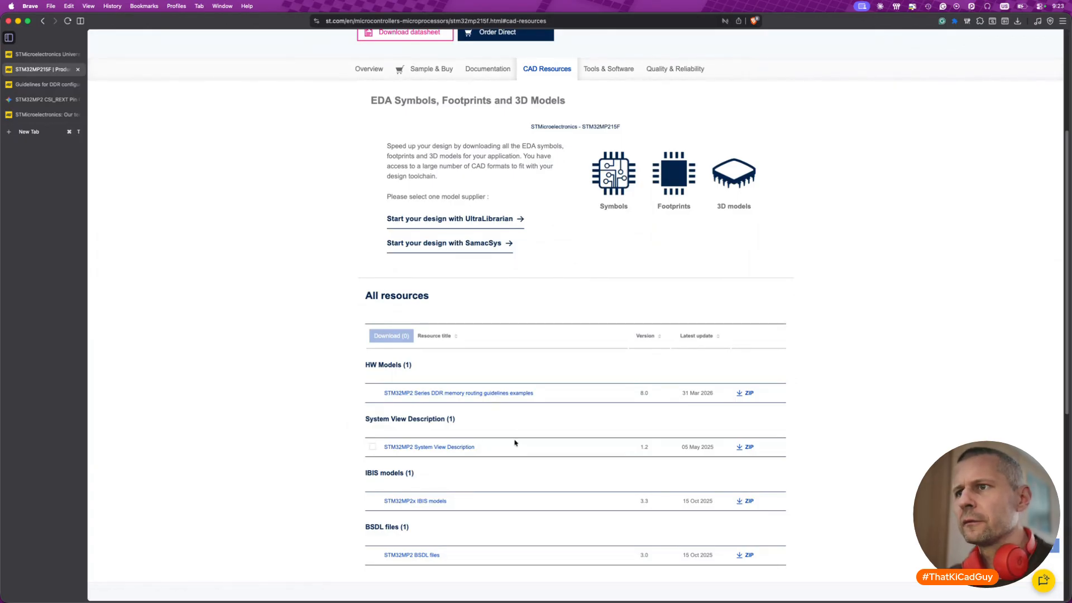
{"action": "scroll", "coordinate": [515, 443], "scroll_direction": "down", "scroll_amount": 2}
{"action": "scroll", "coordinate": [515, 443], "scroll_direction": "up", "scroll_amount": 4}
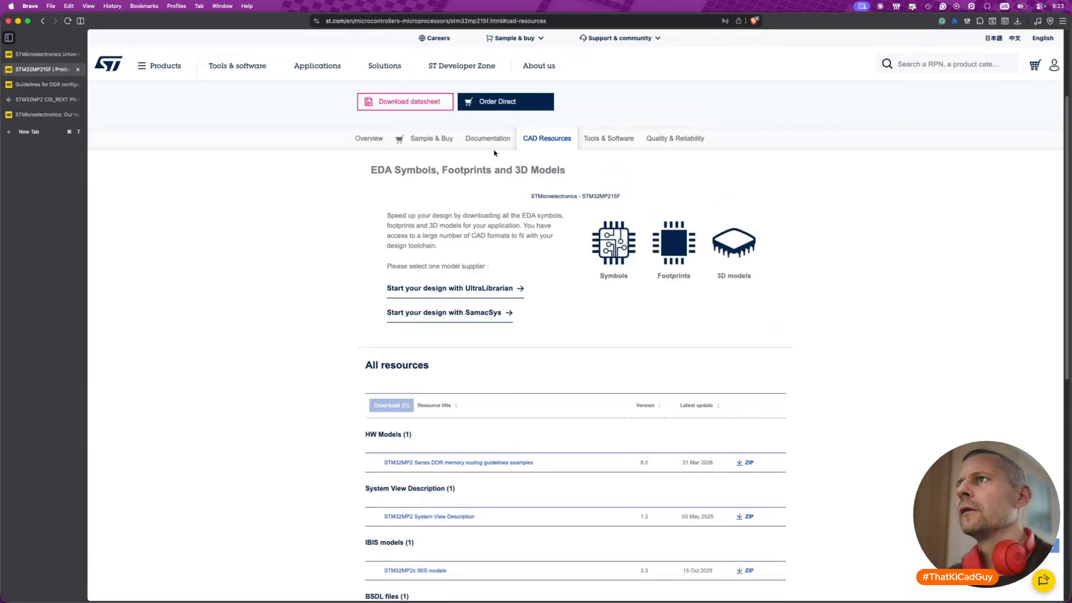
- Review the recommended tools for the STM32MP215F, including the STM32MP215F-DK, STM32MP257F-DK and STM32MP257F-EV1 boards
{"action": "left_click", "coordinate": [606, 139]}
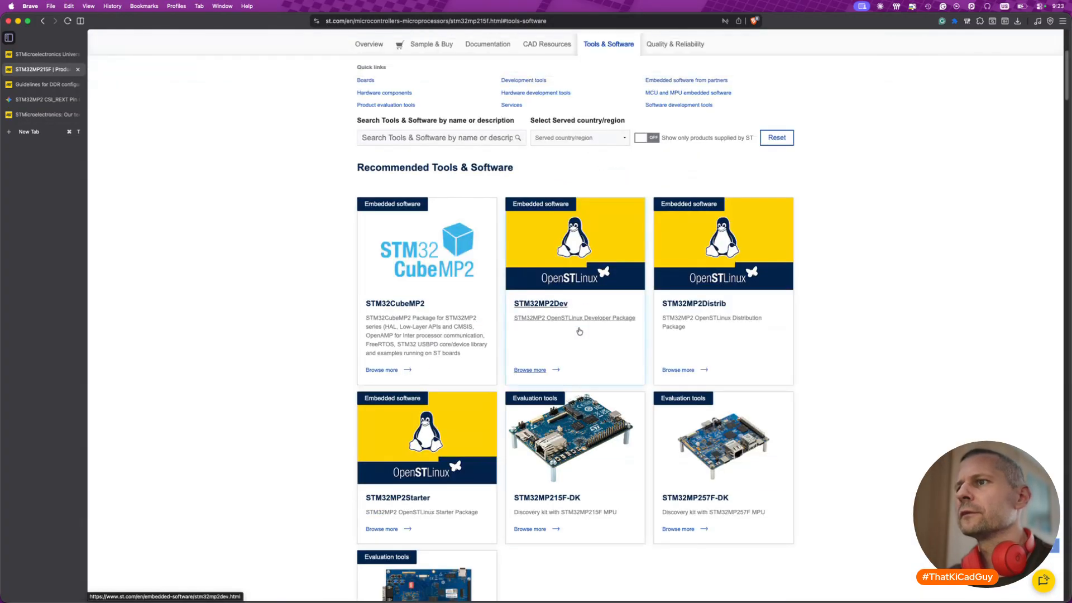
{"action": "scroll", "coordinate": [545, 447], "scroll_direction": "down", "scroll_amount": 5}
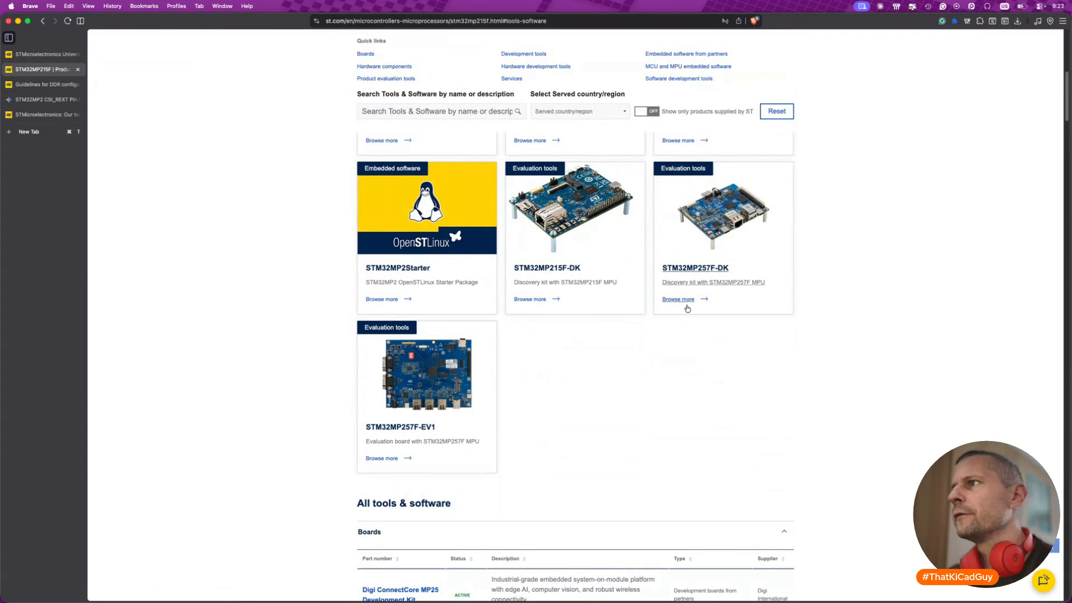
{"action": "scroll", "coordinate": [487, 388], "scroll_direction": "up", "scroll_amount": 2}
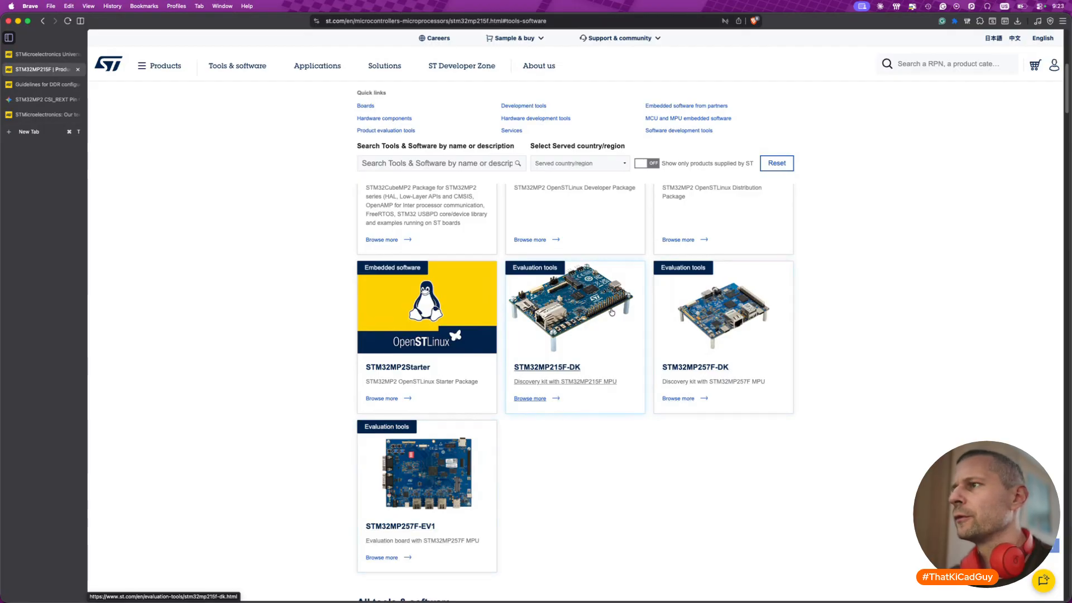
{"action": "scroll", "coordinate": [612, 311], "scroll_direction": "up", "scroll_amount": 3}
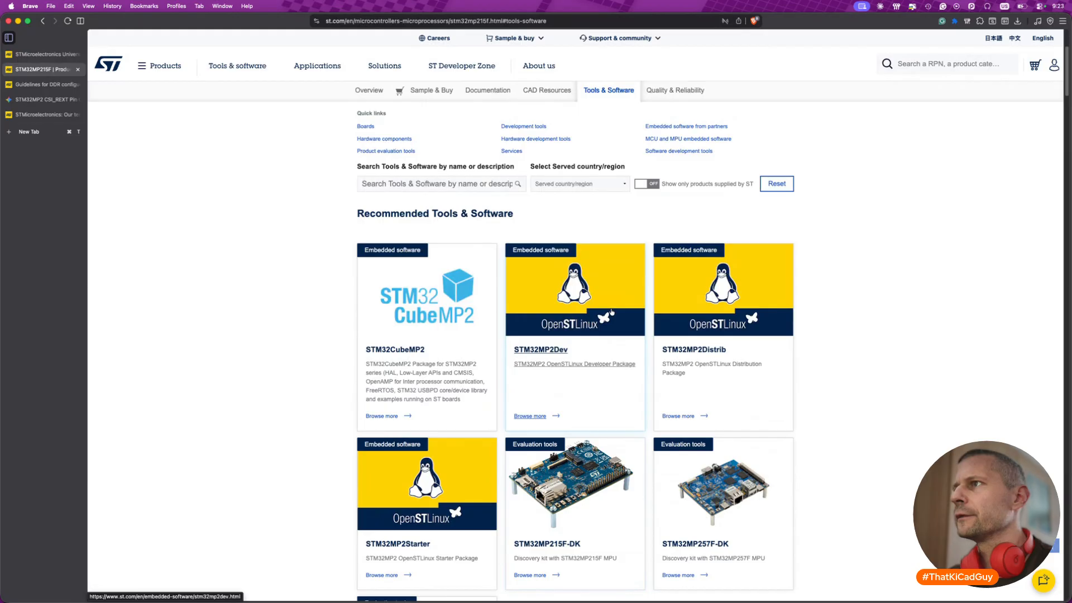
{"action": "scroll", "coordinate": [612, 312], "scroll_direction": "up", "scroll_amount": 3}
- Go back to the STM32MP215F documentation and open application note AN5723, Guidelines for DDR configuration on STM32MP2 MPUs
{"action": "left_click", "coordinate": [488, 269]}
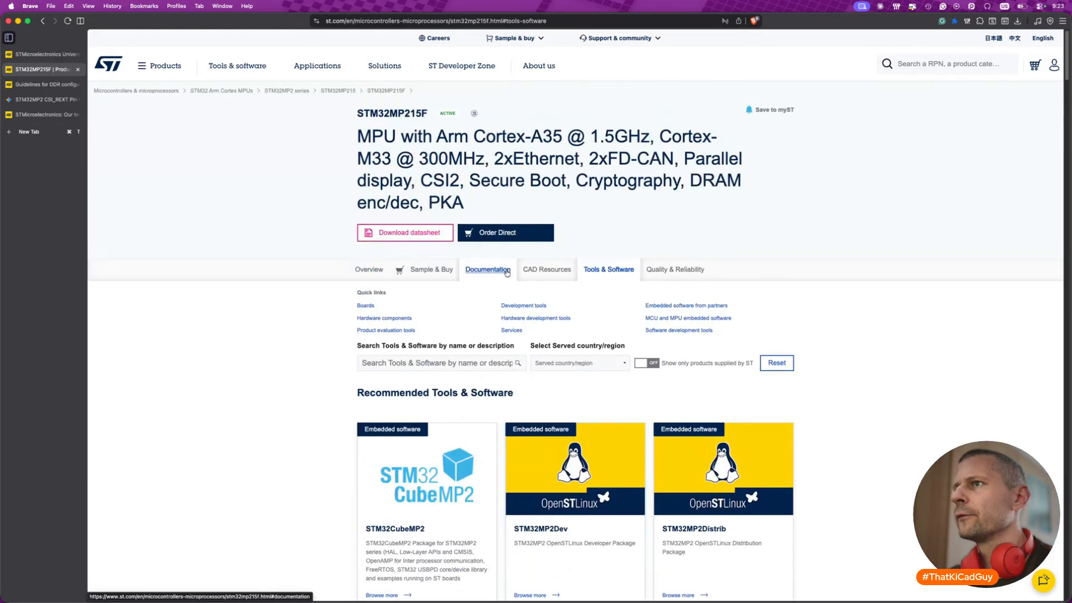
{"action": "scroll", "coordinate": [322, 406], "scroll_direction": "down", "scroll_amount": 5}
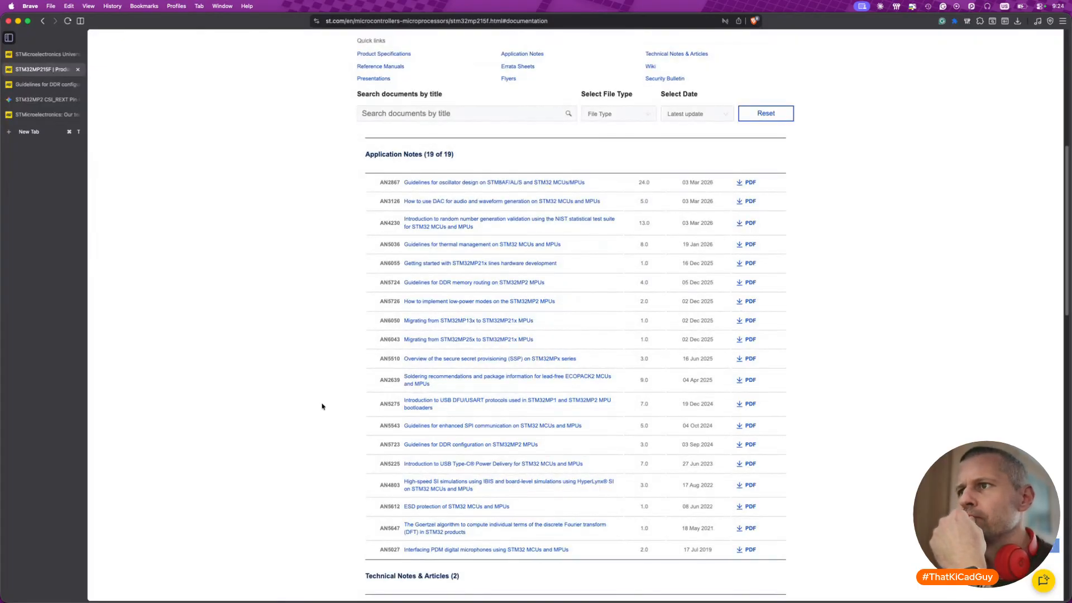
{"action": "left_click", "coordinate": [457, 446]}
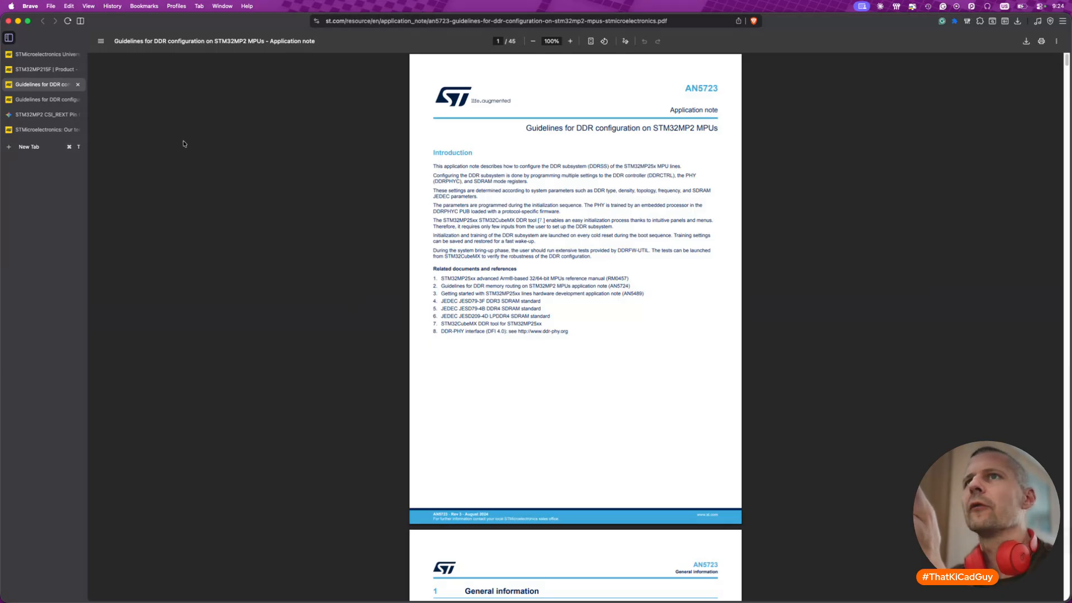
- Compare the two open copies of AN5723, close the duplicate and look through the rest of the STM32MP215F documentation list
{"action": "left_click", "coordinate": [68, 100]}
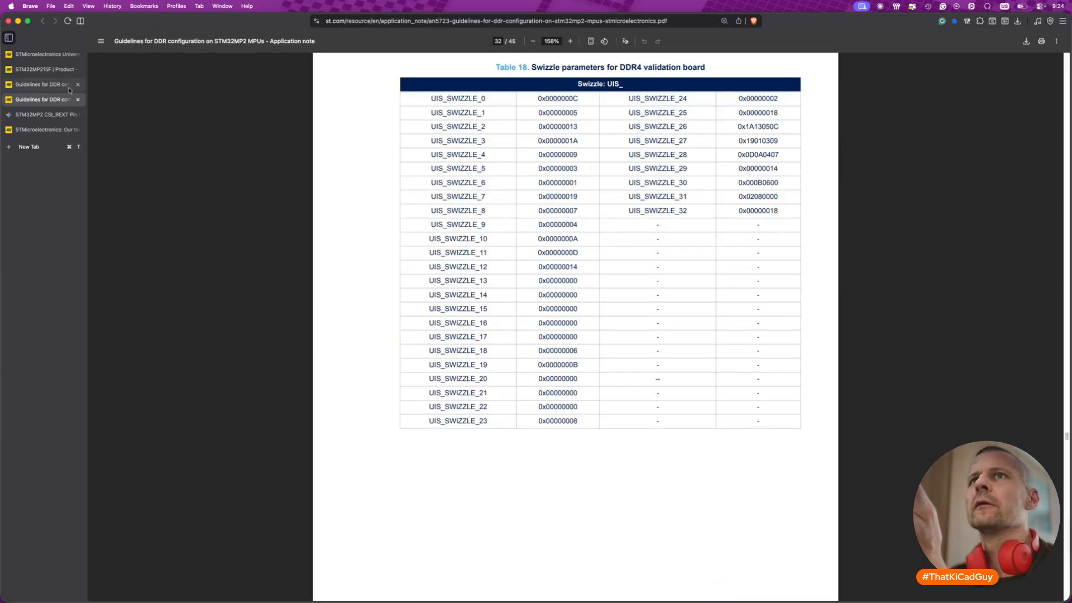
{"action": "left_click", "coordinate": [68, 87]}
{"action": "left_click", "coordinate": [78, 85]}
{"action": "left_click", "coordinate": [43, 69]}
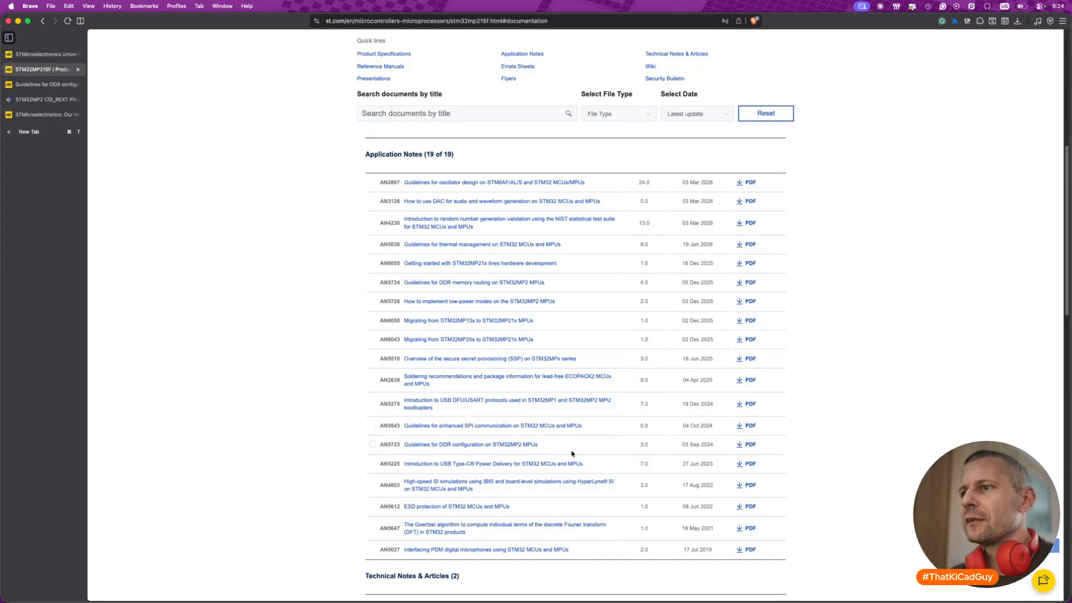
{"action": "scroll", "coordinate": [572, 454], "scroll_direction": "down", "scroll_amount": 3}
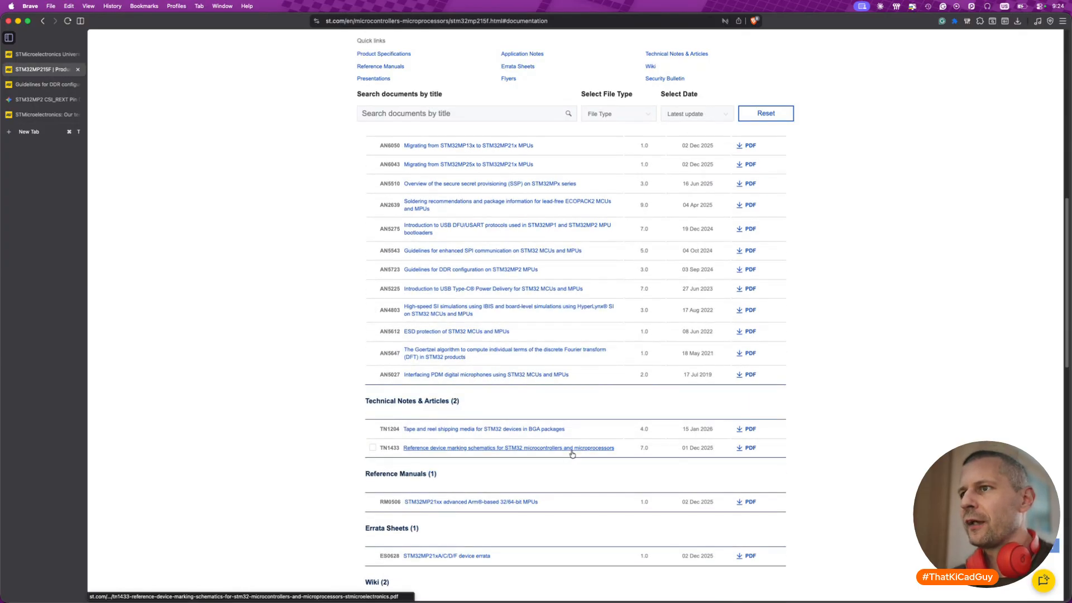
{"action": "scroll", "coordinate": [572, 454], "scroll_direction": "up", "scroll_amount": 4}
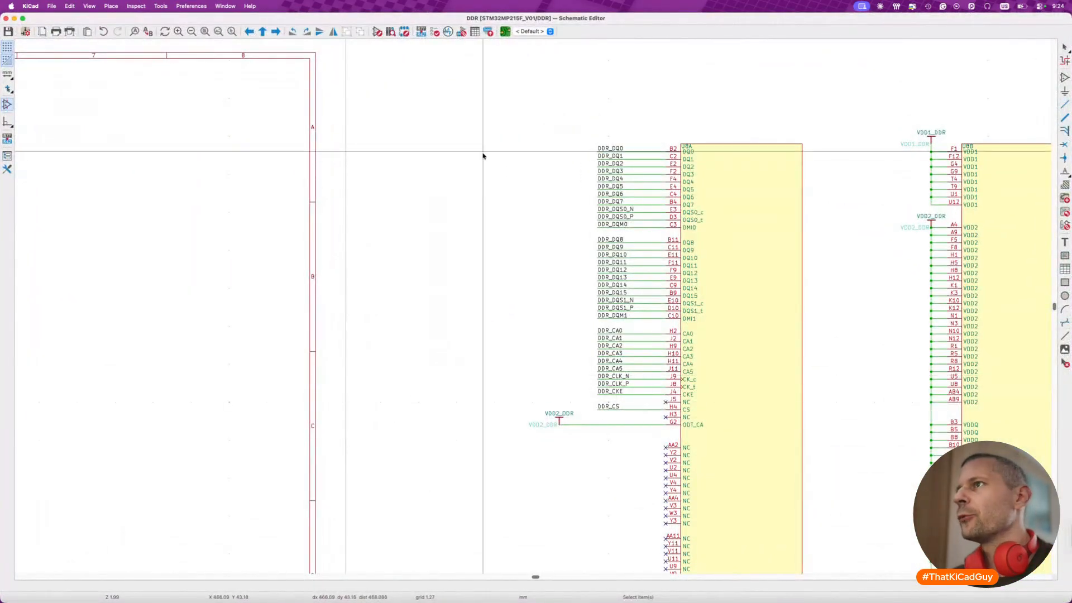
- Switch to the DDR sheet in KiCad and examine the DDR3L symbol's pins and the net labels on the wired U8A memory
{"action": "left_click_drag", "start_coordinate": [457, 123], "coordinate": [752, 437]}
{"action": "scroll", "coordinate": [752, 439], "scroll_direction": "down", "scroll_amount": 4}
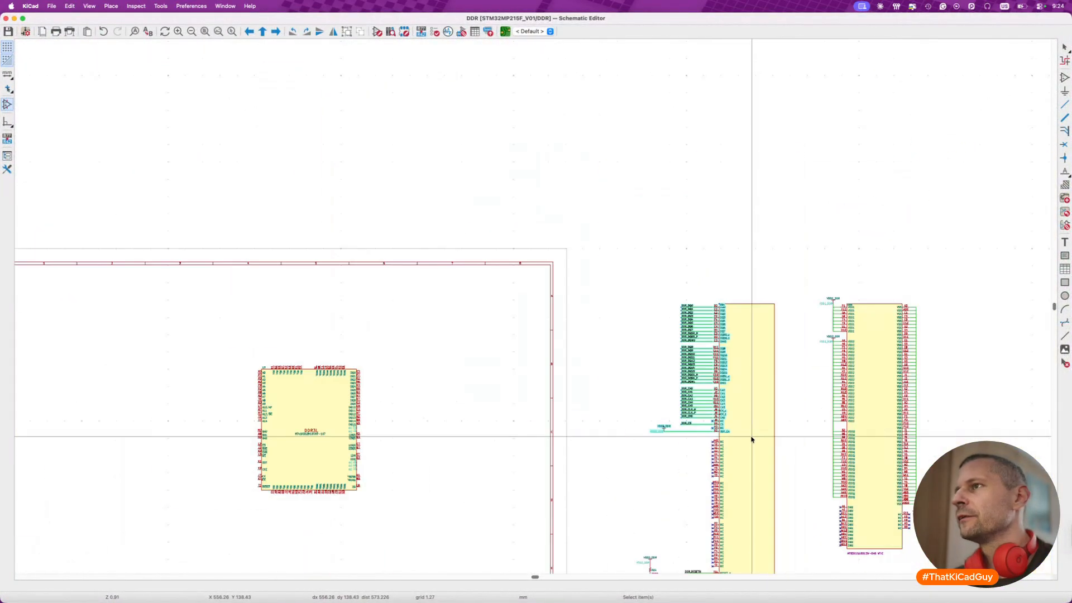
{"action": "scroll", "coordinate": [752, 439], "scroll_direction": "left", "scroll_amount": 3}
{"action": "scroll", "coordinate": [379, 364], "scroll_direction": "up", "scroll_amount": 5}
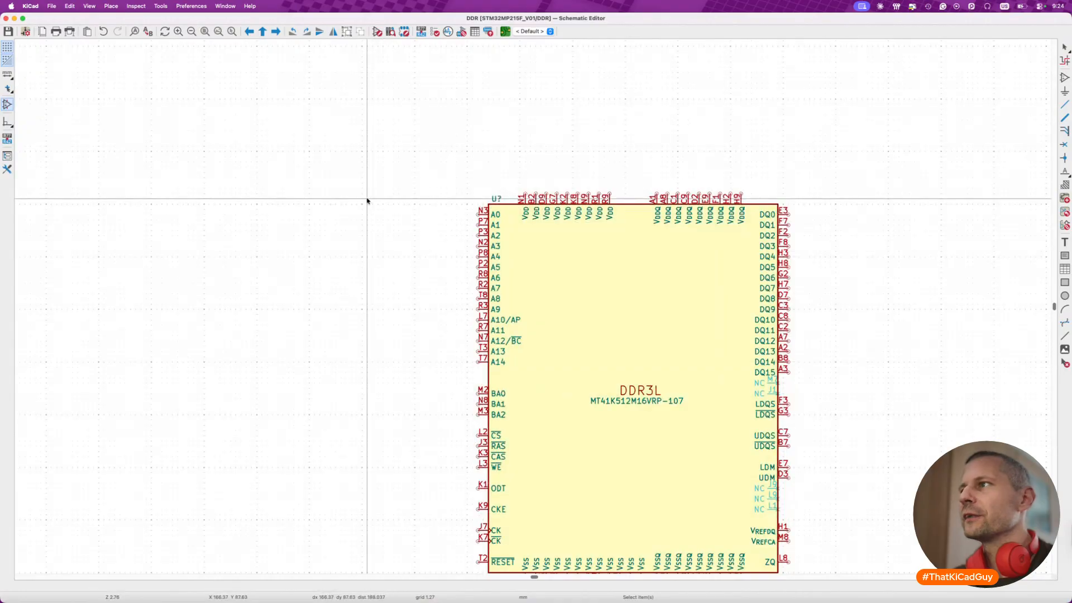
{"action": "scroll", "coordinate": [852, 347], "scroll_direction": "right", "scroll_amount": 5}
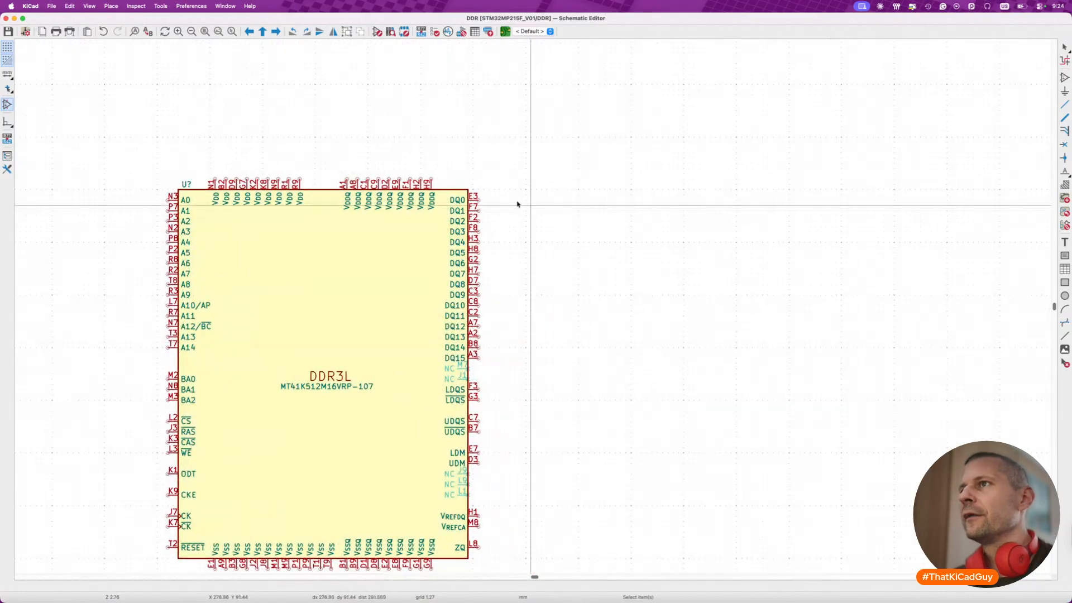
{"action": "scroll", "coordinate": [485, 354], "scroll_direction": "right", "scroll_amount": 8}
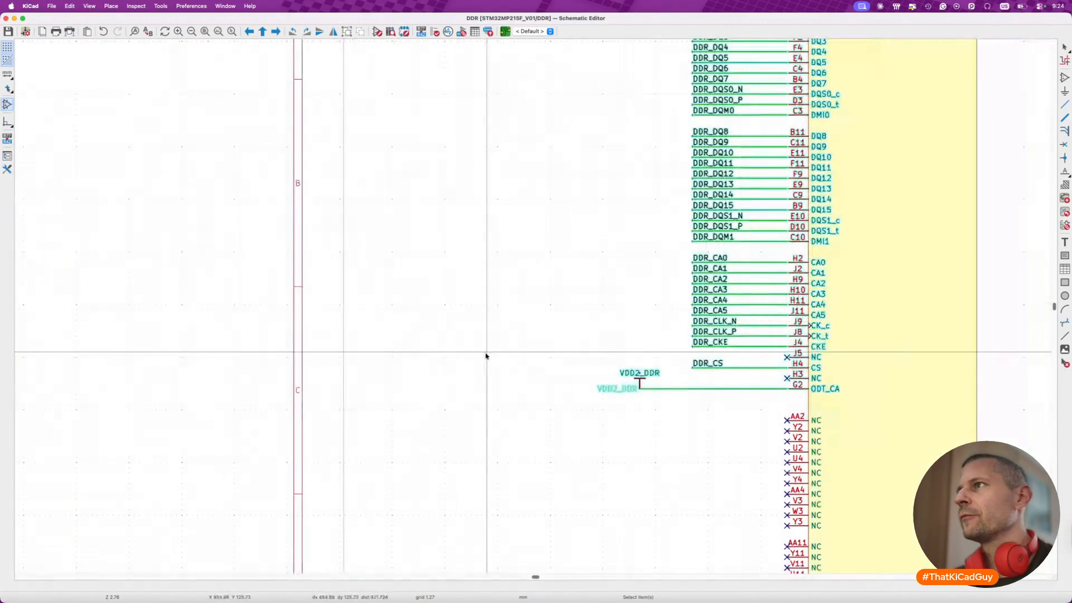
{"action": "scroll", "coordinate": [486, 356], "scroll_direction": "up", "scroll_amount": 4}
{"action": "scroll", "coordinate": [486, 355], "scroll_direction": "right", "scroll_amount": 3}
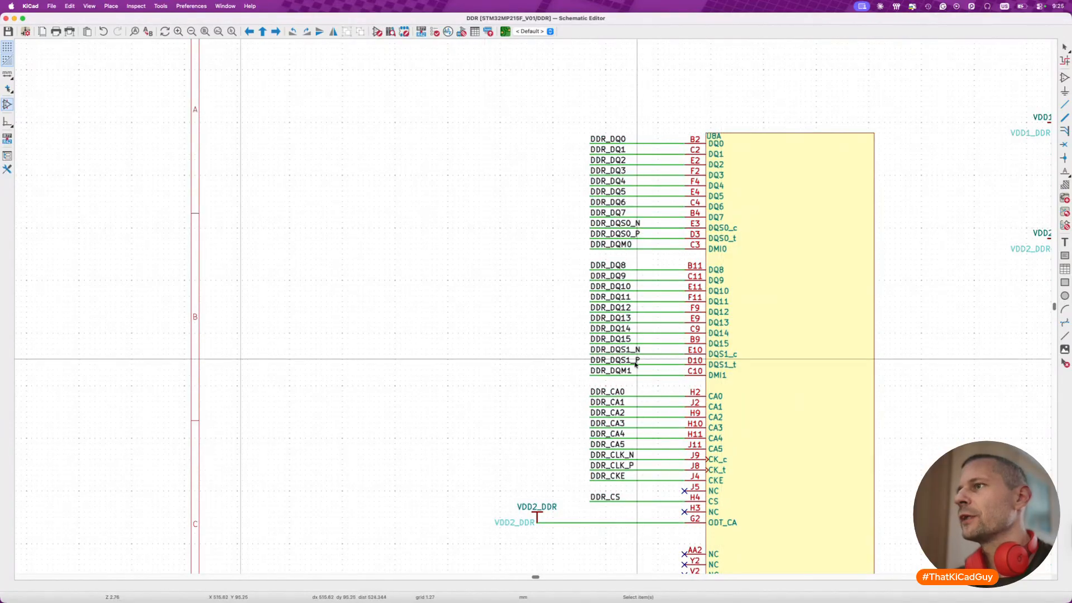
- Compare the DDR3L symbol's data, strobe, mask and control pins with the DDR_DQ, DQS, DQM and CA labels on U8A
{"action": "scroll", "coordinate": [636, 361], "scroll_direction": "down", "scroll_amount": 8}
{"action": "scroll", "coordinate": [637, 362], "scroll_direction": "left", "scroll_amount": 20}
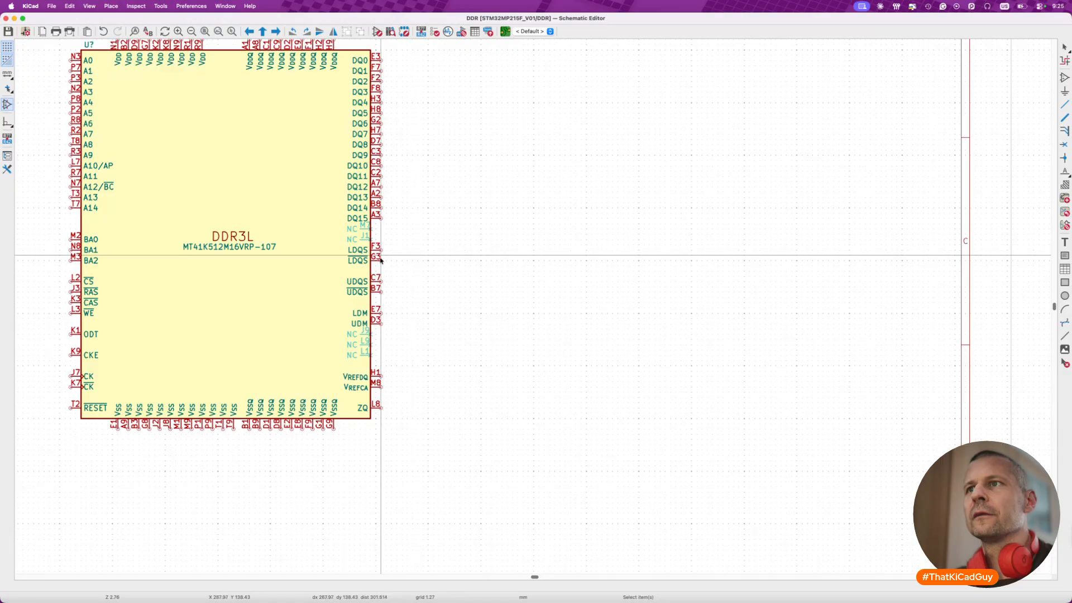
{"action": "scroll", "coordinate": [418, 341], "scroll_direction": "up", "scroll_amount": 3}
{"action": "scroll", "coordinate": [418, 341], "scroll_direction": "right", "scroll_amount": 15}
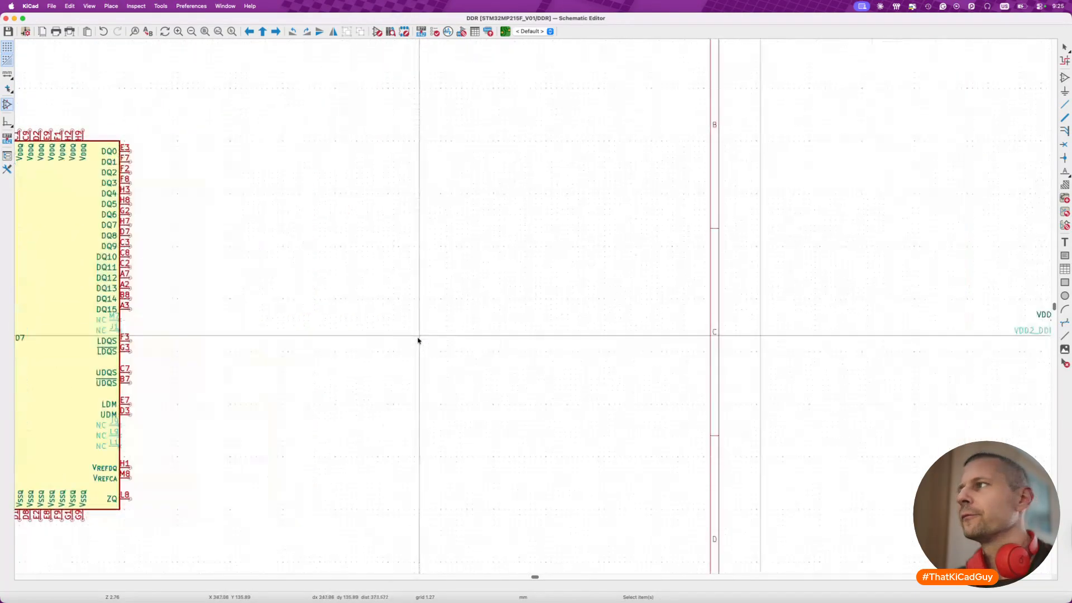
{"action": "scroll", "coordinate": [680, 266], "scroll_direction": "left", "scroll_amount": 5}
{"action": "scroll", "coordinate": [680, 266], "scroll_direction": "down", "scroll_amount": 1}
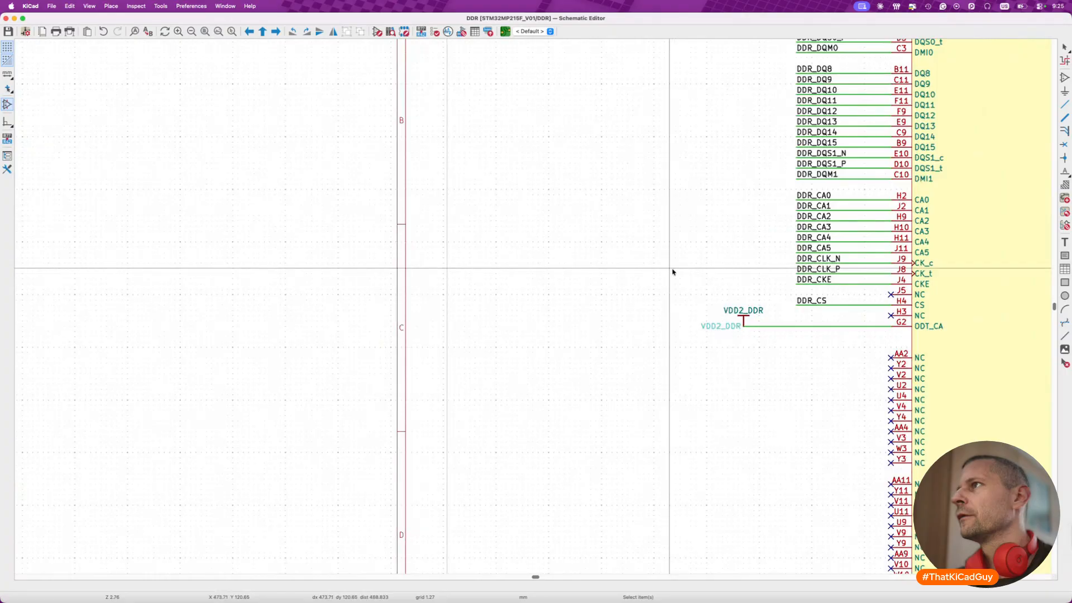
{"action": "scroll", "coordinate": [673, 272], "scroll_direction": "left", "scroll_amount": 15}
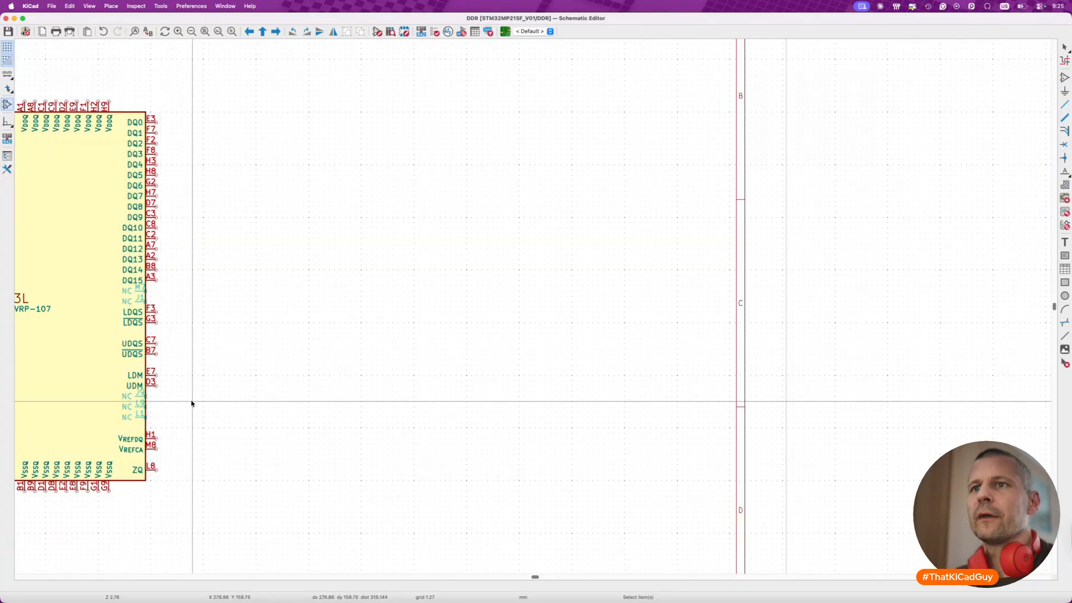
{"action": "scroll", "coordinate": [192, 403], "scroll_direction": "left", "scroll_amount": 10}
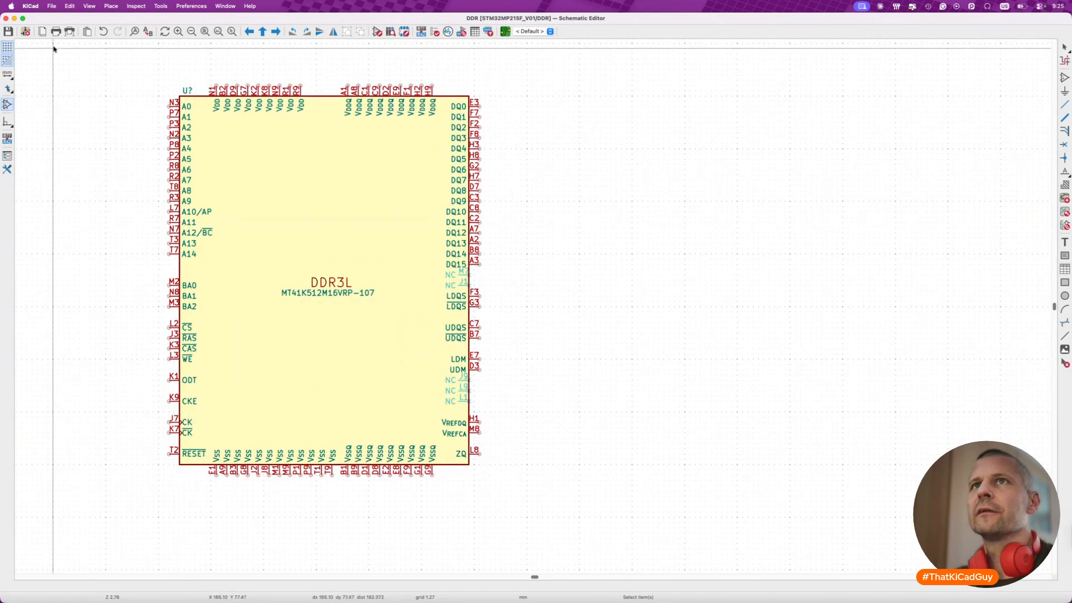
- Turn off the display of hidden pins in the Symbol Editor preferences and check the Schematic Editor's display options
{"action": "left_click", "coordinate": [40, 10]}
{"action": "left_click", "coordinate": [50, 34]}
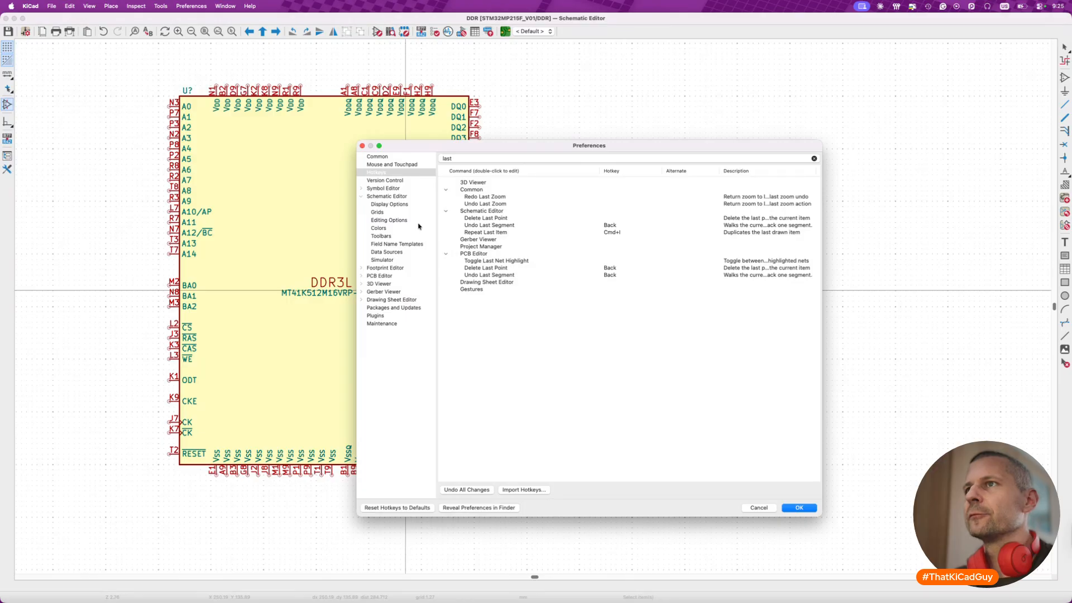
{"action": "left_click", "coordinate": [362, 189]}
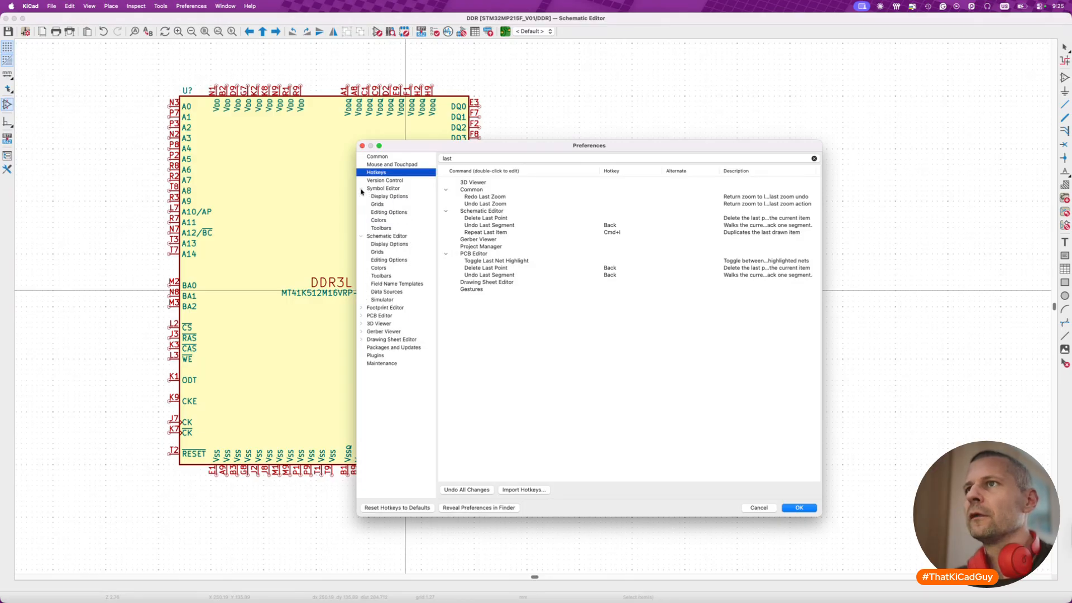
{"action": "left_click", "coordinate": [385, 195]}
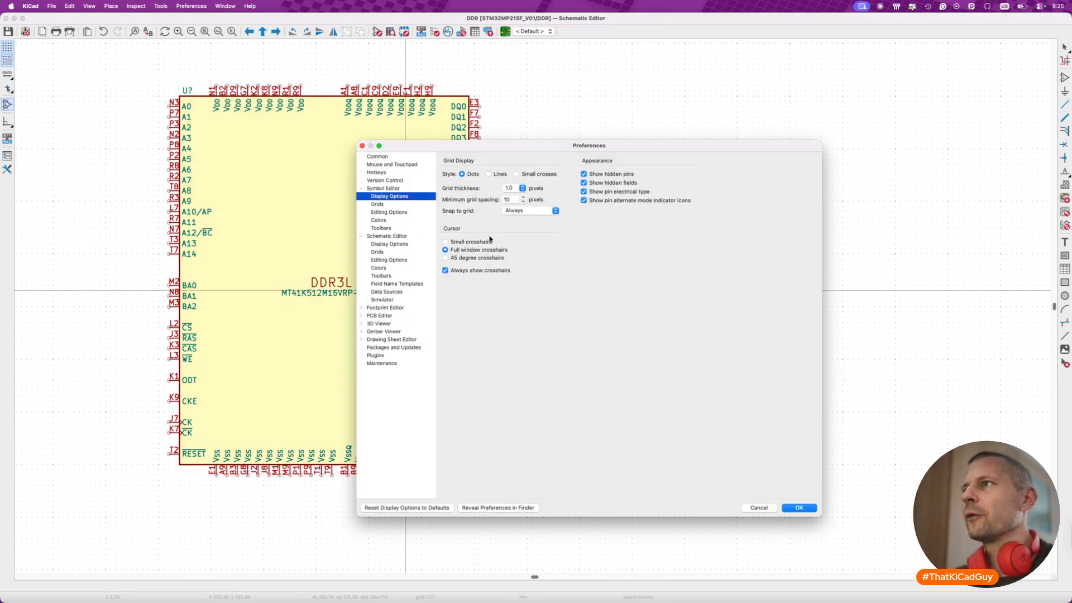
{"action": "left_click", "coordinate": [613, 175]}
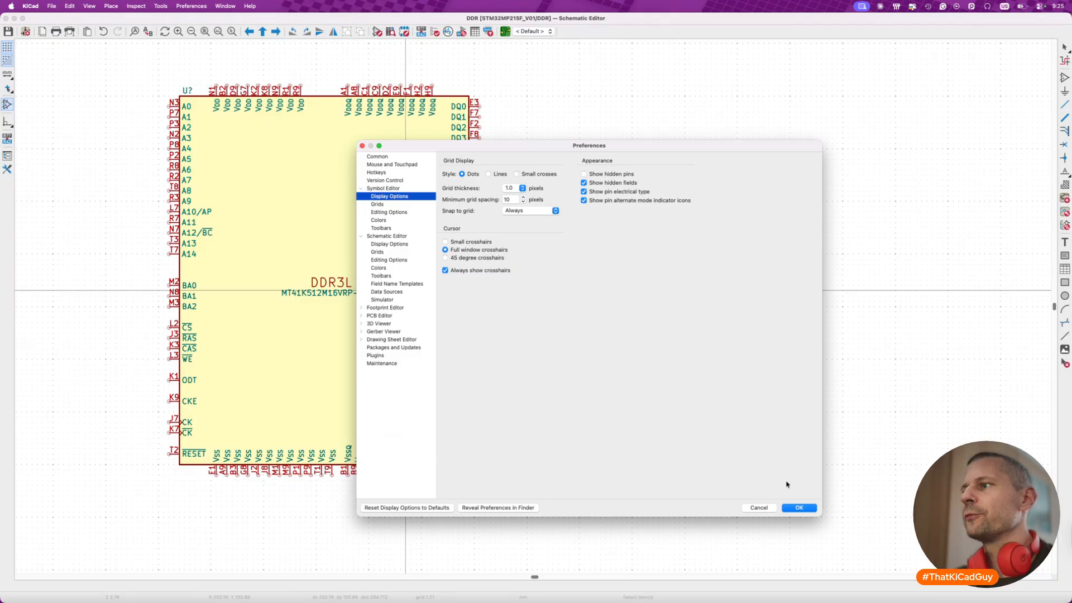
{"action": "left_click", "coordinate": [396, 244]}
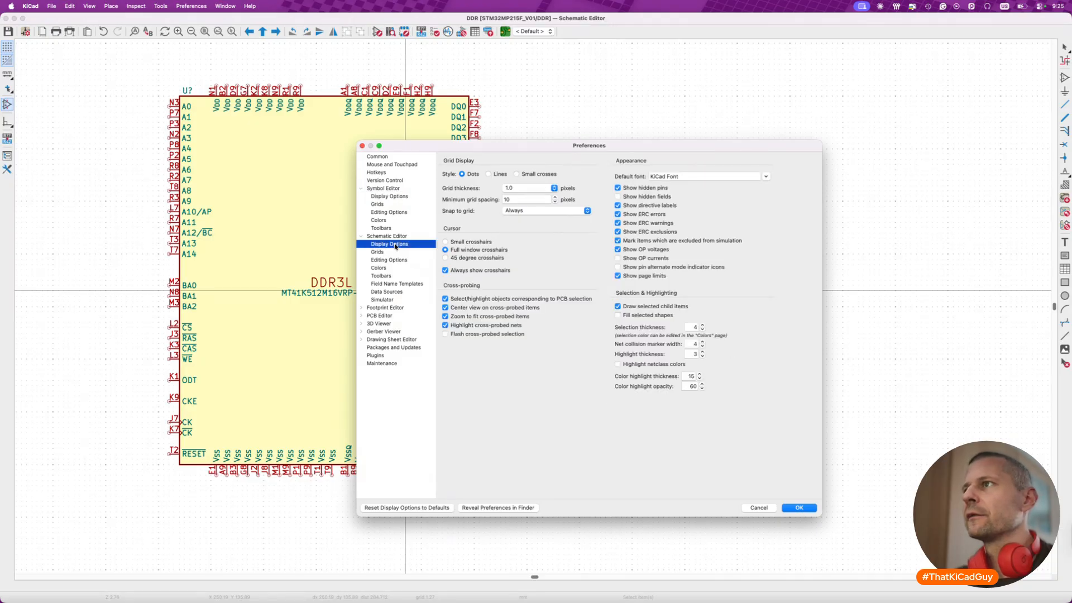
{"action": "left_click", "coordinate": [798, 508]}
- Open the MT41K512M16VRP-107 DDR3L symbol from the DDR sheet in the Symbol Editor
{"action": "left_click", "coordinate": [393, 339]}
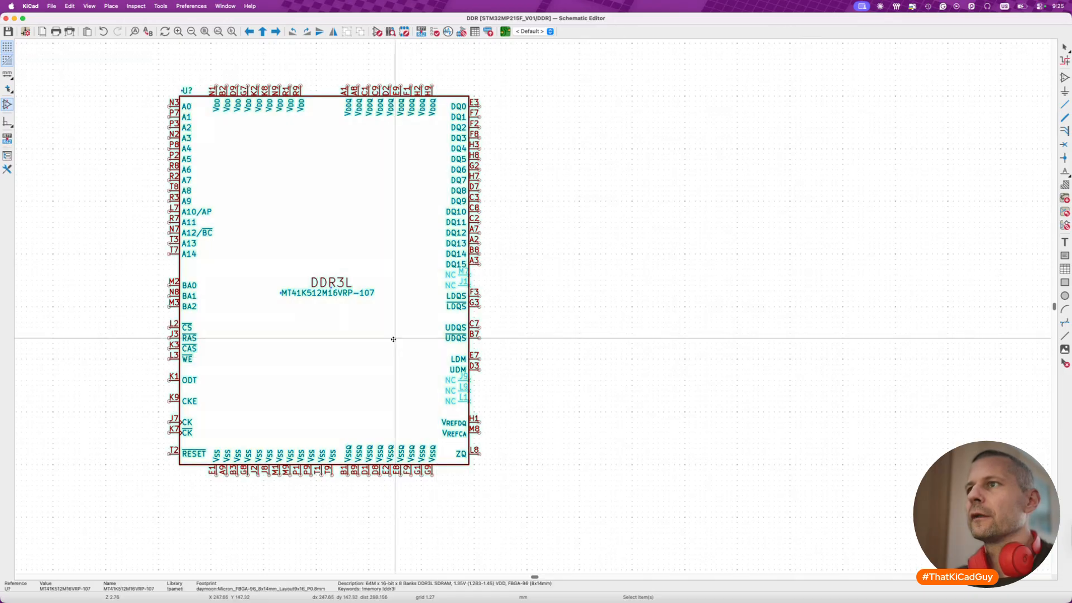
{"action": "double_click", "coordinate": [393, 339]}
{"action": "left_click", "coordinate": [591, 503]}
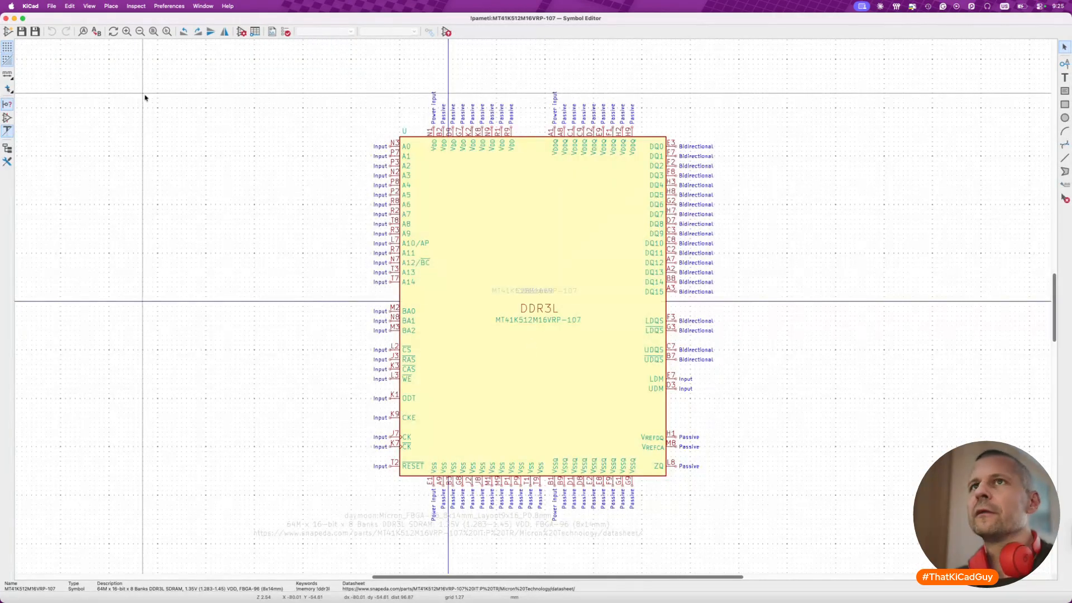
- Turn the display of hidden pins back on in the Symbol Editor preferences and return to the DDR sheet
{"action": "left_click", "coordinate": [38, 6]}
{"action": "left_click", "coordinate": [45, 34]}
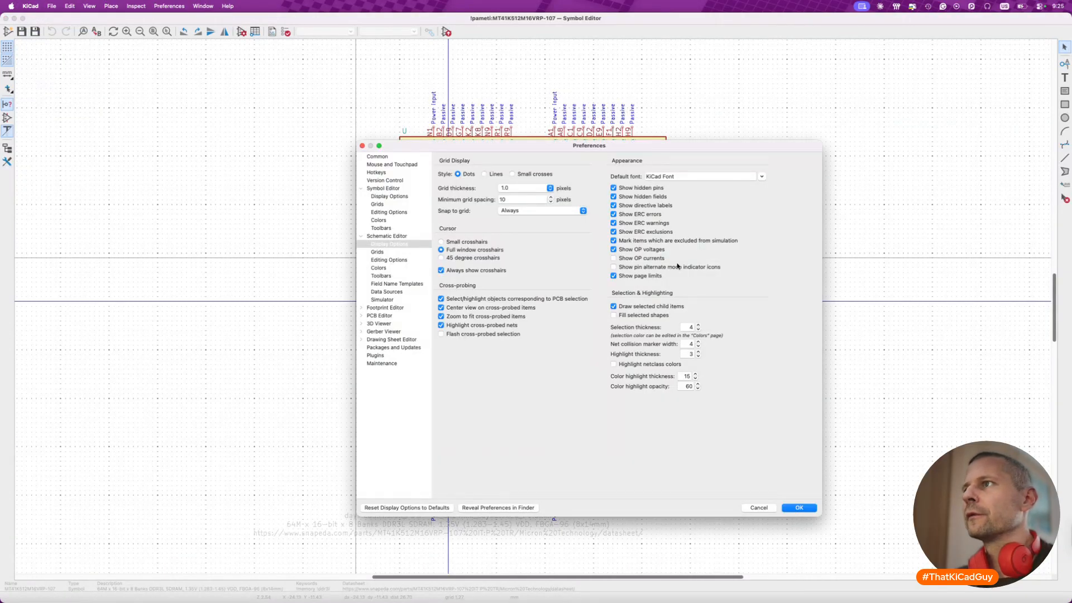
{"action": "left_click", "coordinate": [662, 198]}
{"action": "left_click", "coordinate": [662, 197]}
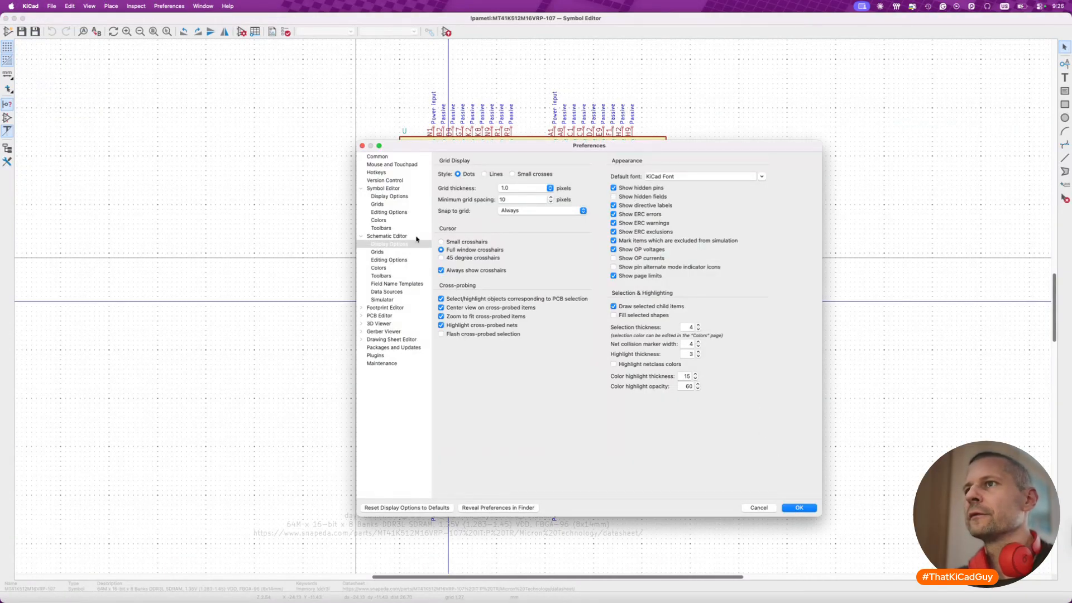
{"action": "left_click", "coordinate": [389, 196]}
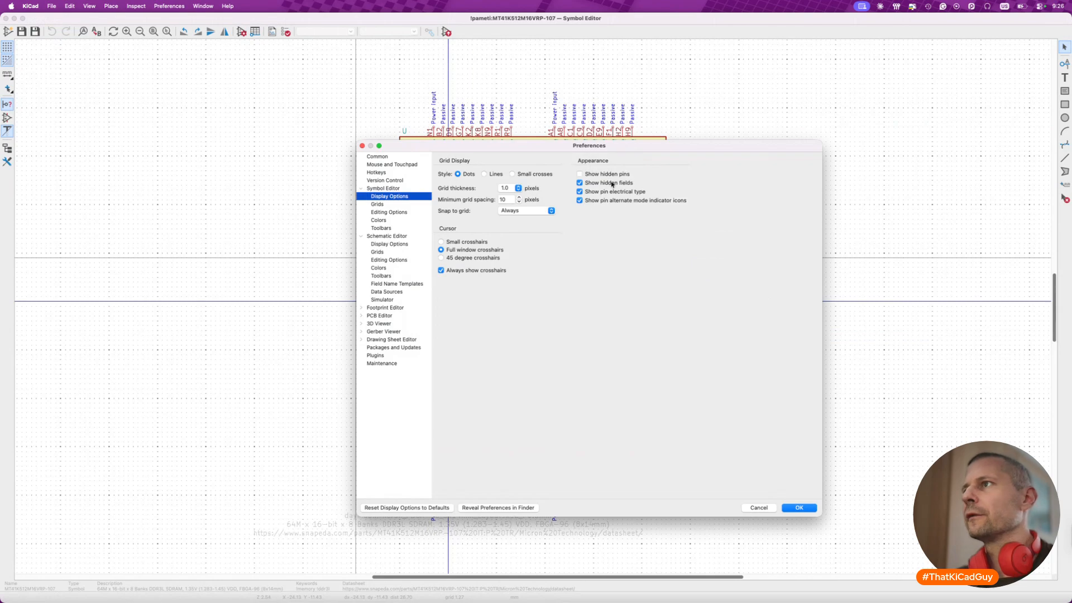
{"action": "left_click", "coordinate": [801, 508]}
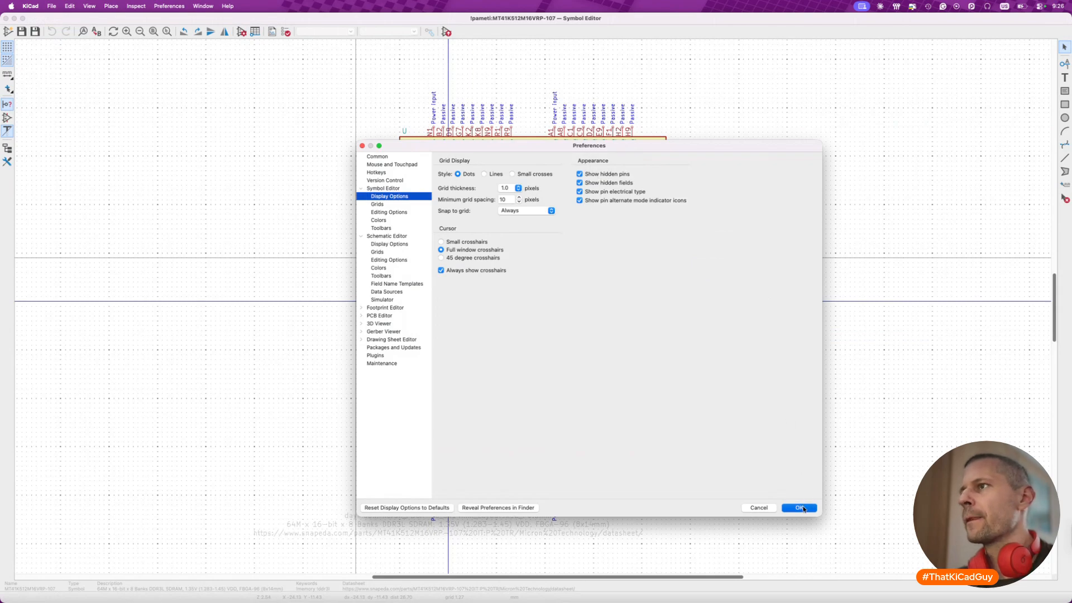
{"action": "key", "text": "super+w"}
{"action": "left_click", "coordinate": [524, 377]}
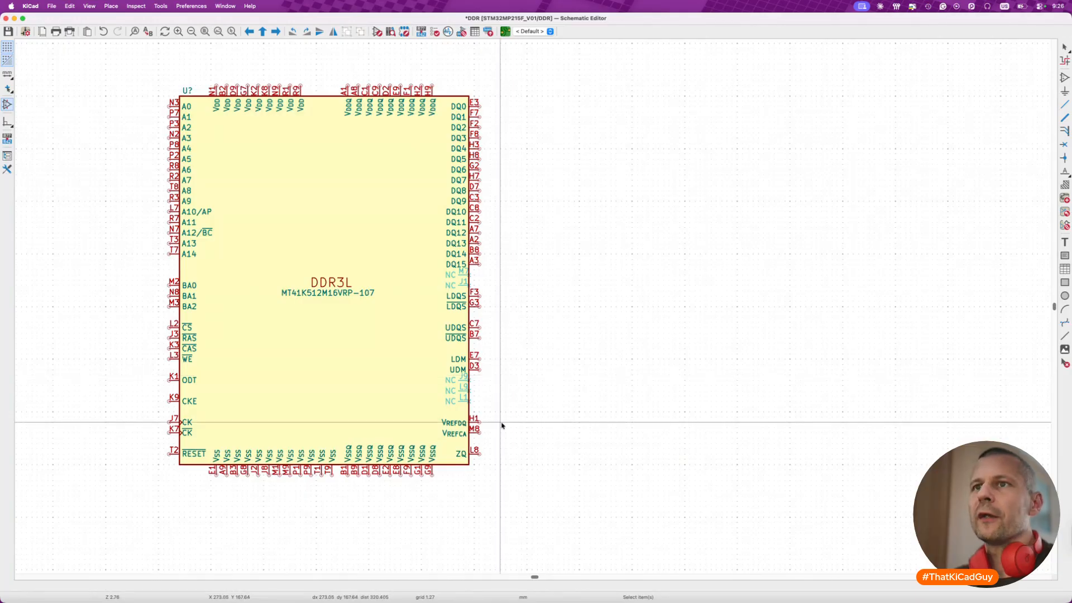
- Compare the DDR3L symbol's bank address, control, ODT and clock pins with U8A's CA, clock, CKE, CS and ODT_CA connections
{"action": "scroll", "coordinate": [501, 426], "scroll_direction": "left", "scroll_amount": 2}
{"action": "scroll", "coordinate": [409, 392], "scroll_direction": "right", "scroll_amount": 10}
{"action": "scroll", "coordinate": [408, 391], "scroll_direction": "down", "scroll_amount": 5}
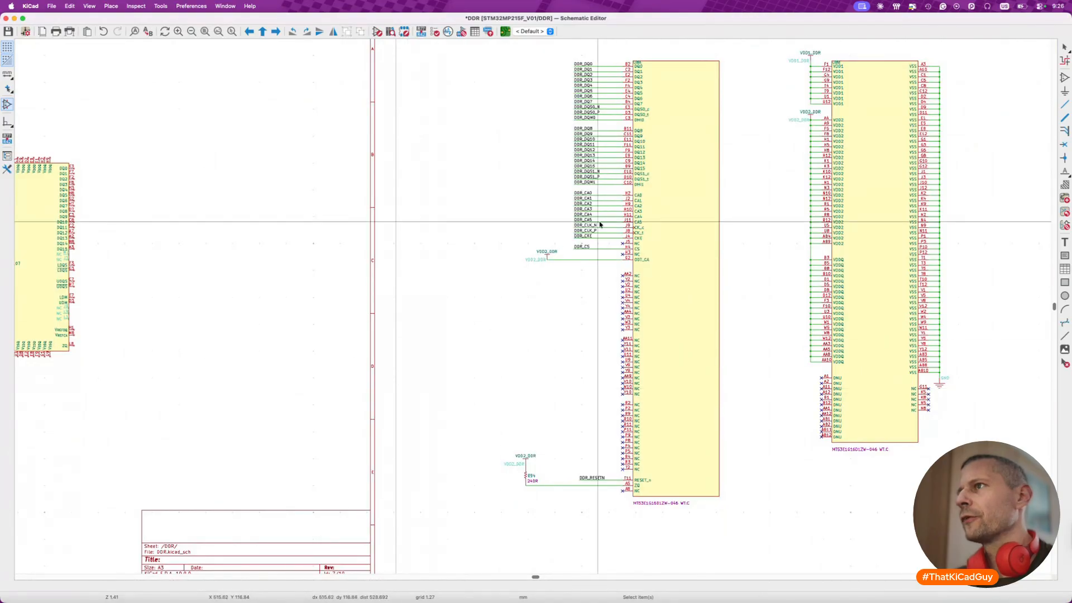
{"action": "scroll", "coordinate": [472, 266], "scroll_direction": "left", "scroll_amount": 10}
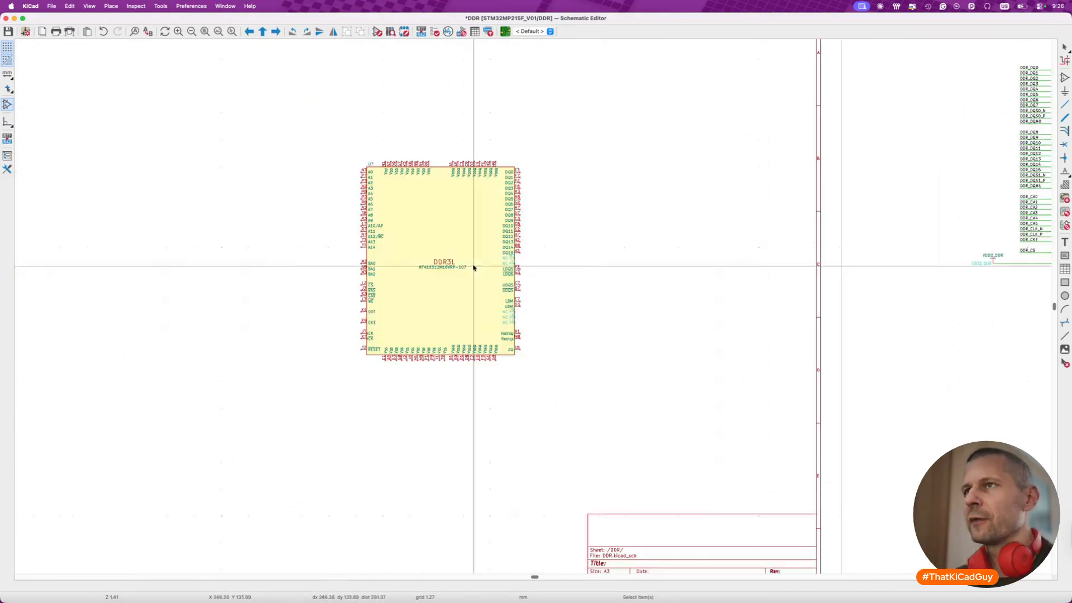
{"action": "scroll", "coordinate": [789, 287], "scroll_direction": "up", "scroll_amount": 6}
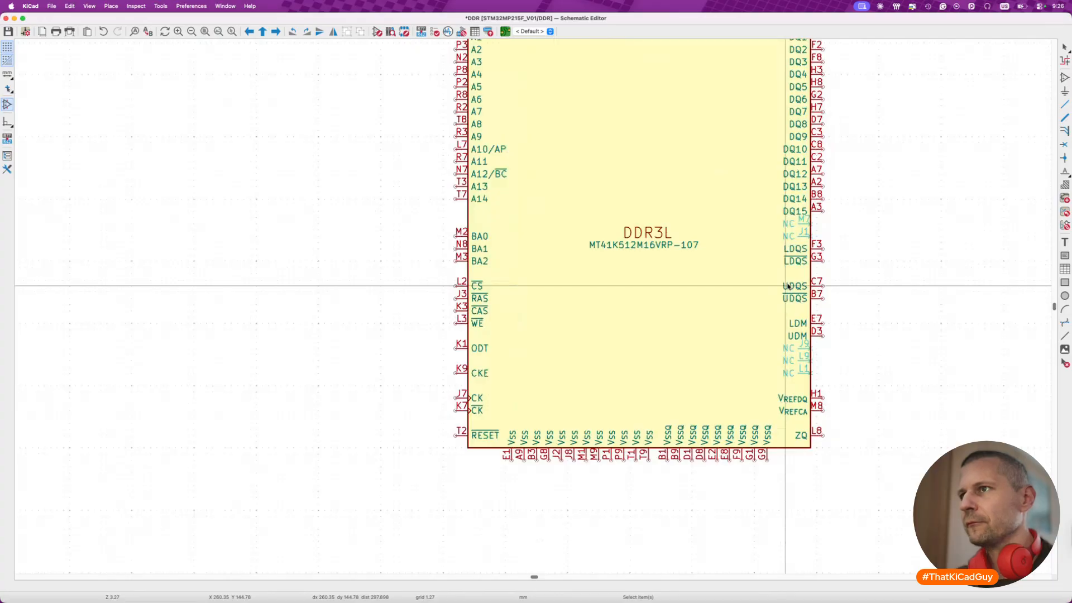
{"action": "left_click_drag", "start_coordinate": [431, 274], "coordinate": [511, 337]}
{"action": "left_click", "coordinate": [385, 334]}
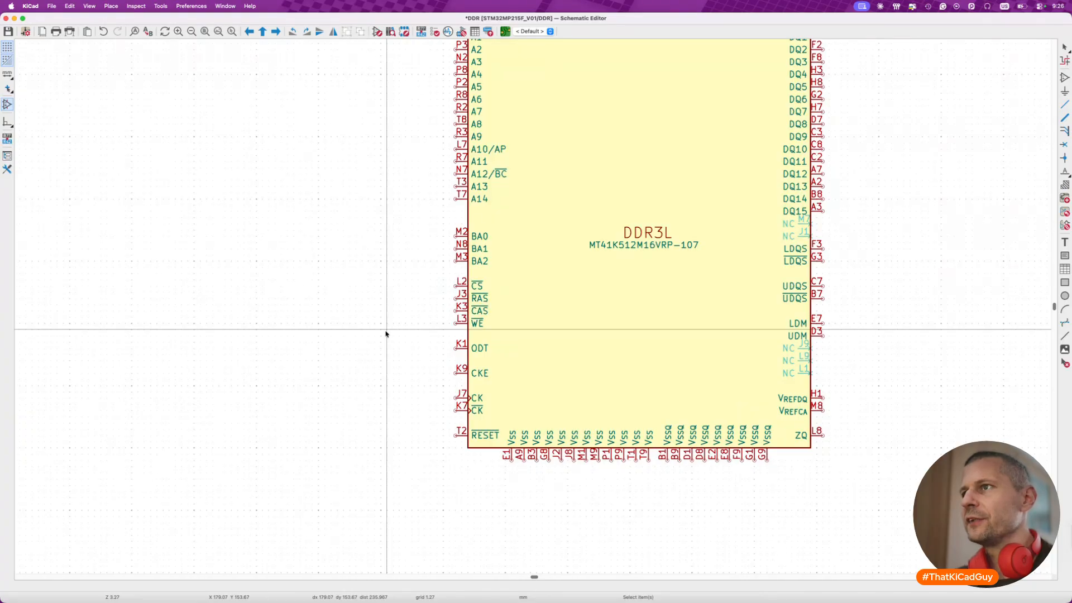
{"action": "scroll", "coordinate": [385, 334], "scroll_direction": "right", "scroll_amount": 20}
{"action": "scroll", "coordinate": [385, 334], "scroll_direction": "up", "scroll_amount": 5}
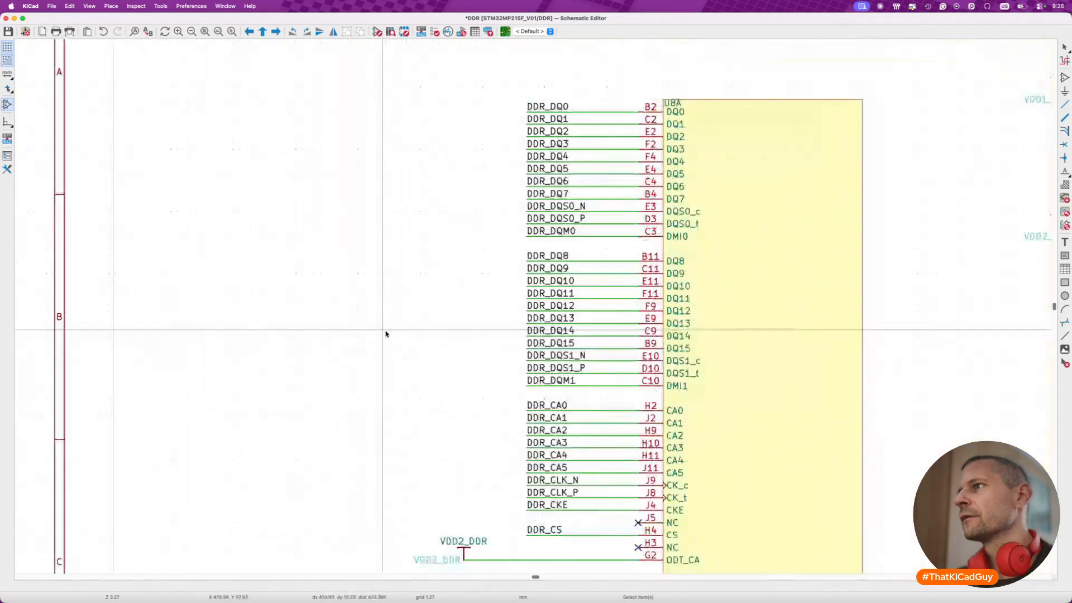
{"action": "scroll", "coordinate": [386, 334], "scroll_direction": "down", "scroll_amount": 8}
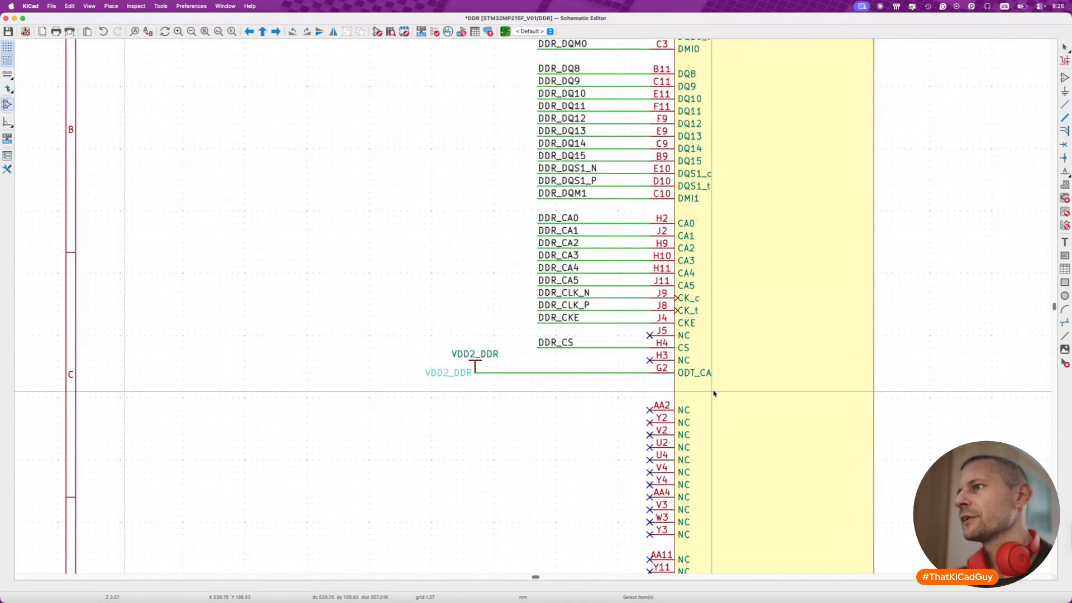
{"action": "scroll", "coordinate": [714, 393], "scroll_direction": "down", "scroll_amount": 2}
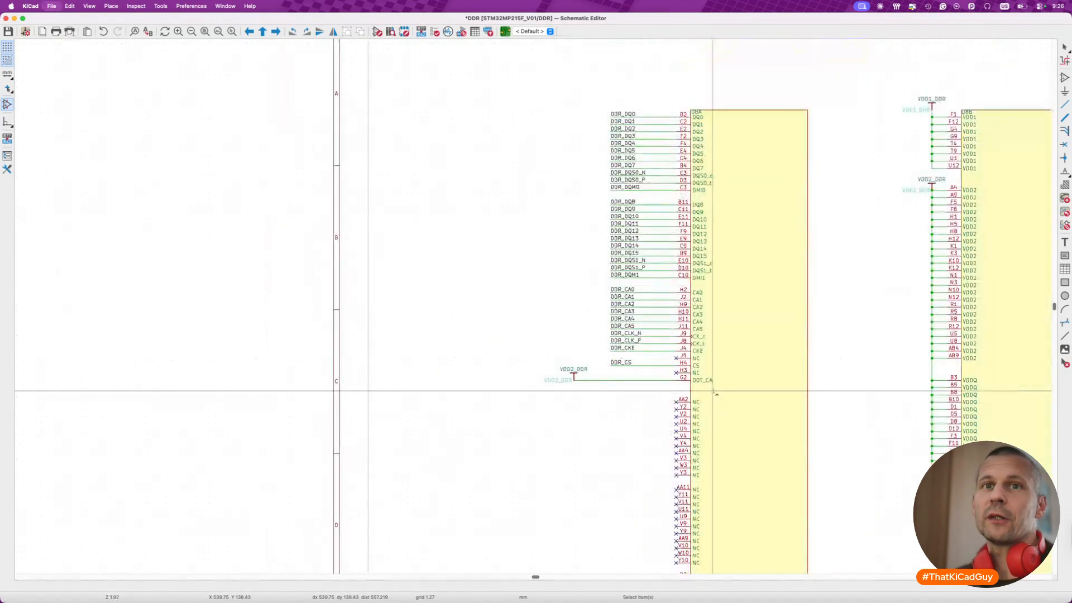
- Save the schematic and review U8A's reset and ZQ wiring and the decoupling capacitors beside the DDR sheet
{"action": "key", "text": "super+s"}
{"action": "scroll", "coordinate": [668, 380], "scroll_direction": "down", "scroll_amount": 4}
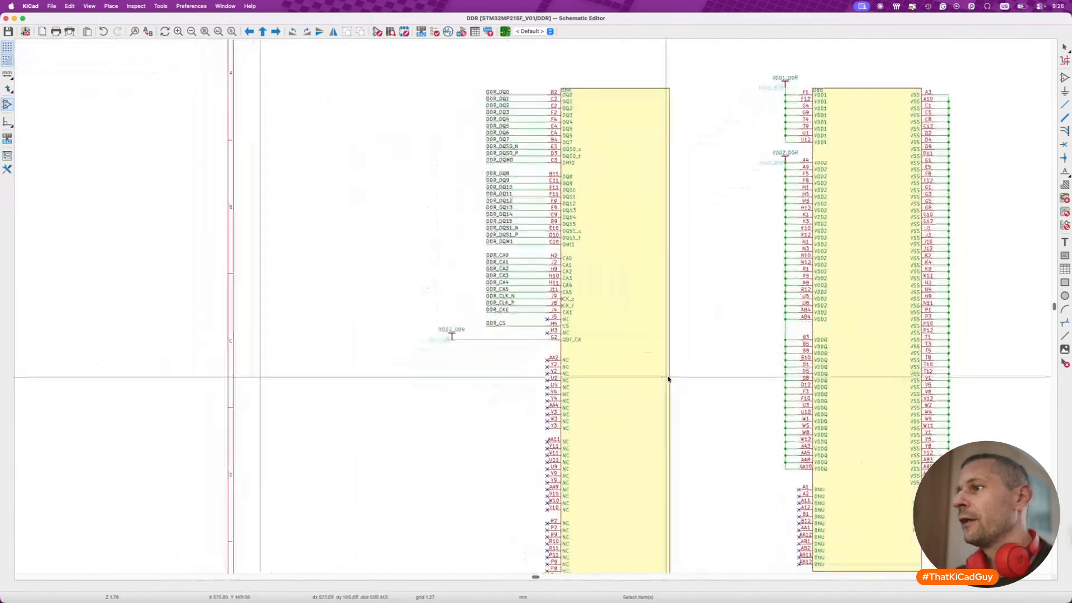
{"action": "scroll", "coordinate": [598, 458], "scroll_direction": "up", "scroll_amount": 4}
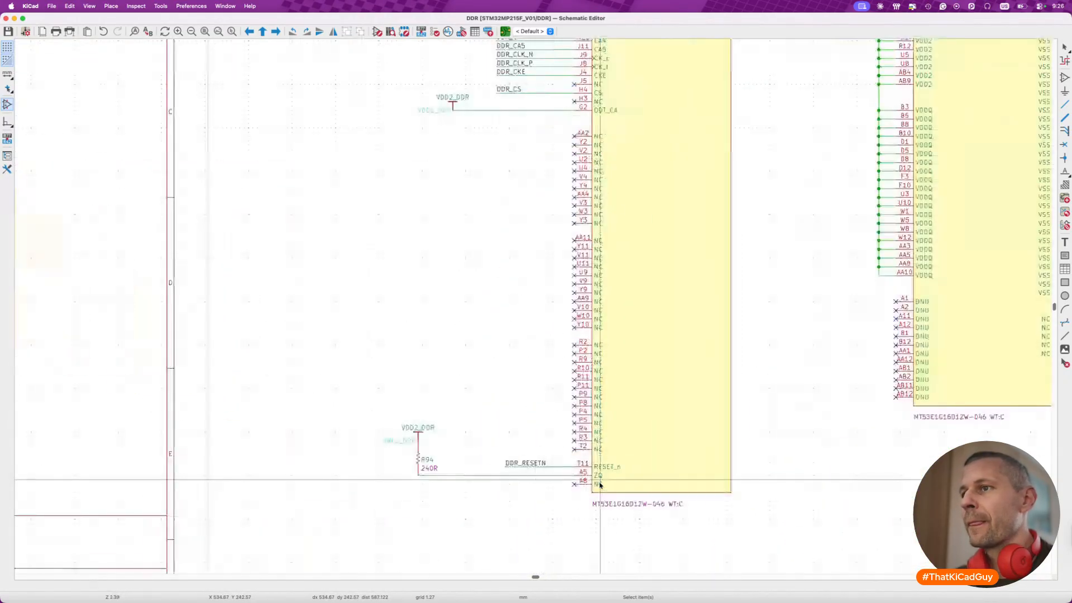
{"action": "scroll", "coordinate": [600, 484], "scroll_direction": "down", "scroll_amount": 3}
{"action": "scroll", "coordinate": [600, 484], "scroll_direction": "left", "scroll_amount": 10}
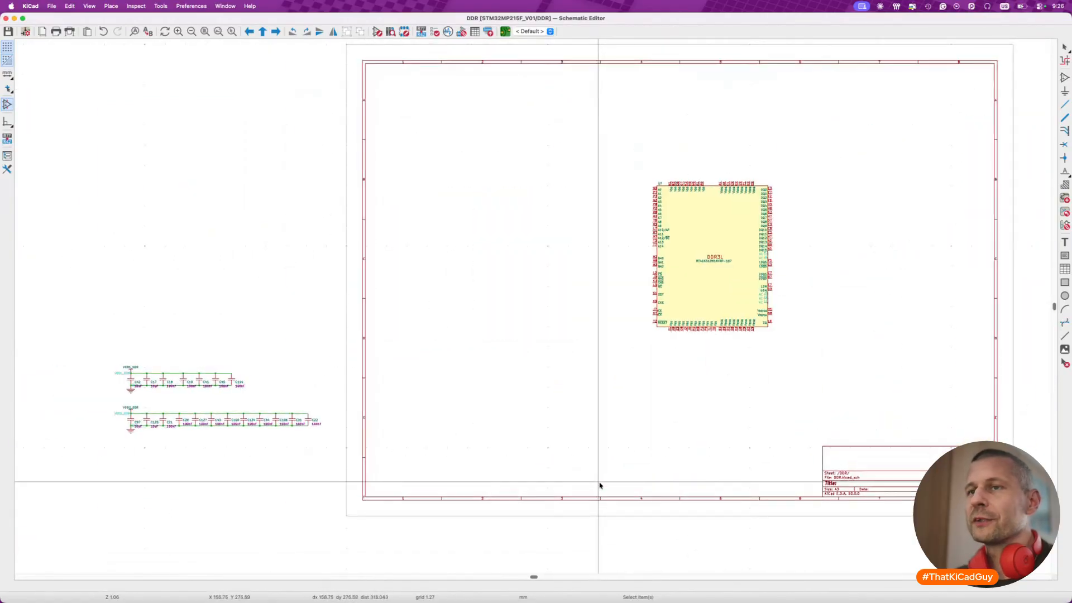
{"action": "scroll", "coordinate": [600, 485], "scroll_direction": "right", "scroll_amount": 8}
{"action": "key", "text": "super+s"}
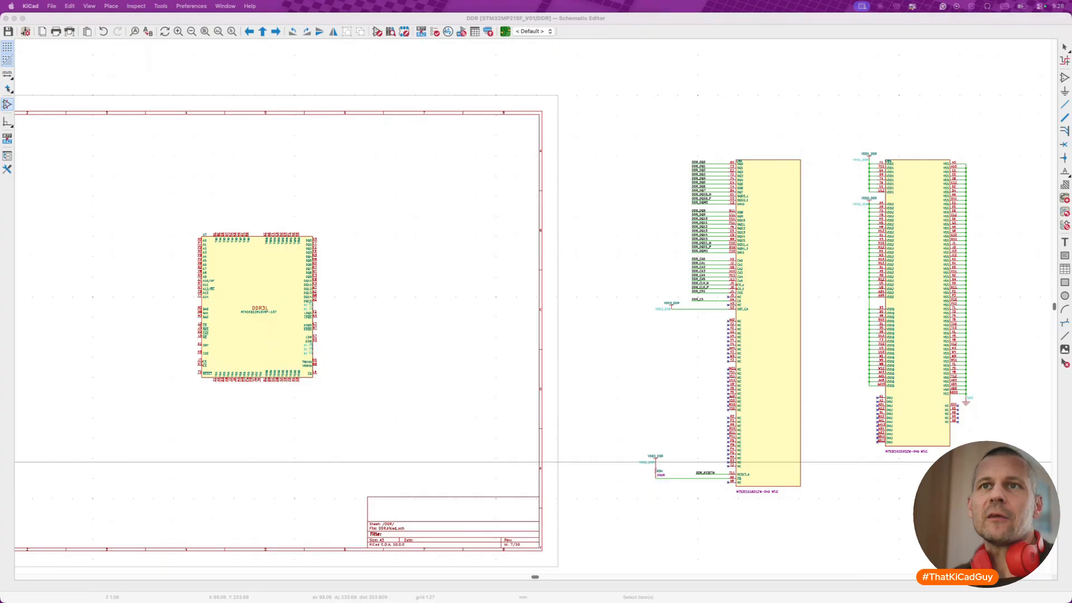
{"action": "left_click", "coordinate": [476, 205]}
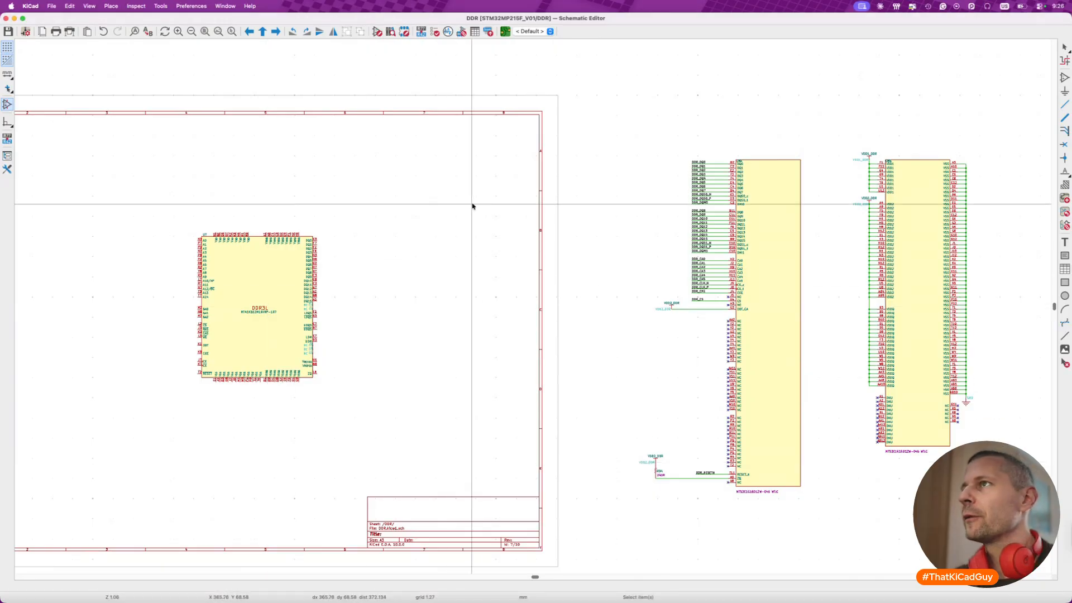